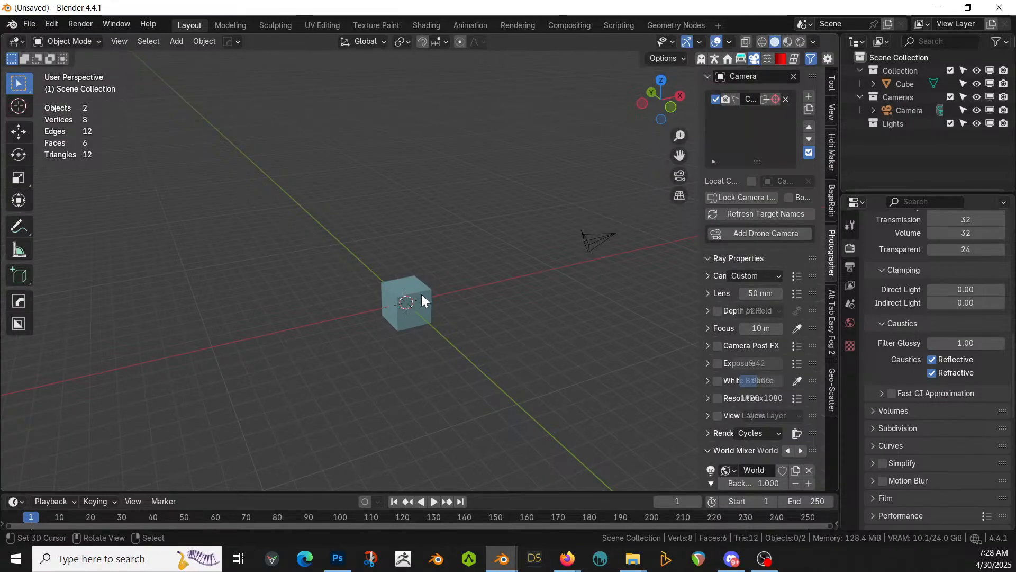
# Delete the default cube from the new scene
pyautogui.moveTo(421, 294)
pyautogui.mouseDown(button='middle')
pyautogui.moveTo(415, 313)
pyautogui.moveTo(407, 293)
pyautogui.mouseUp(button='middle')
pyautogui.click(406, 291)
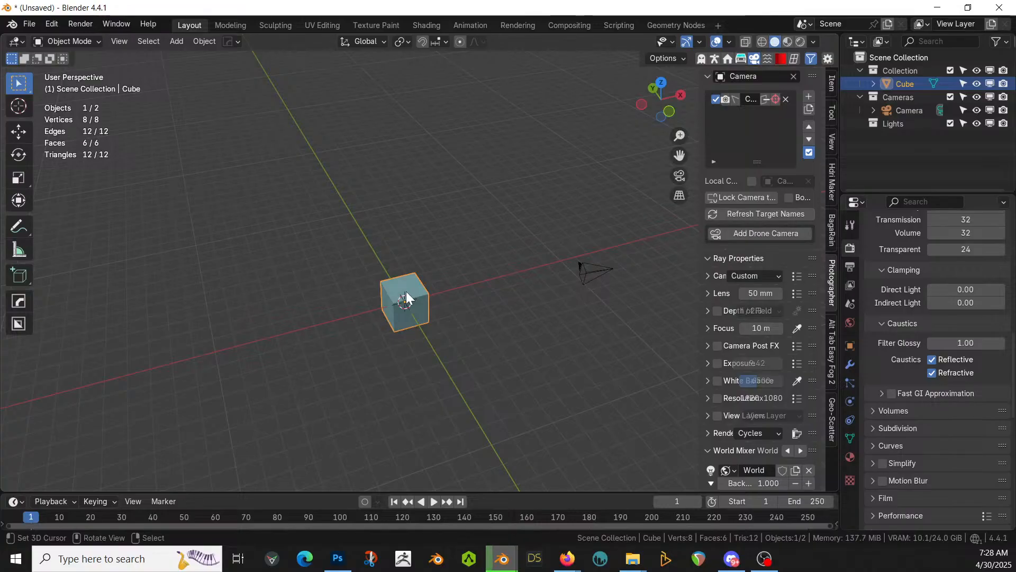
pyautogui.press('Delete')
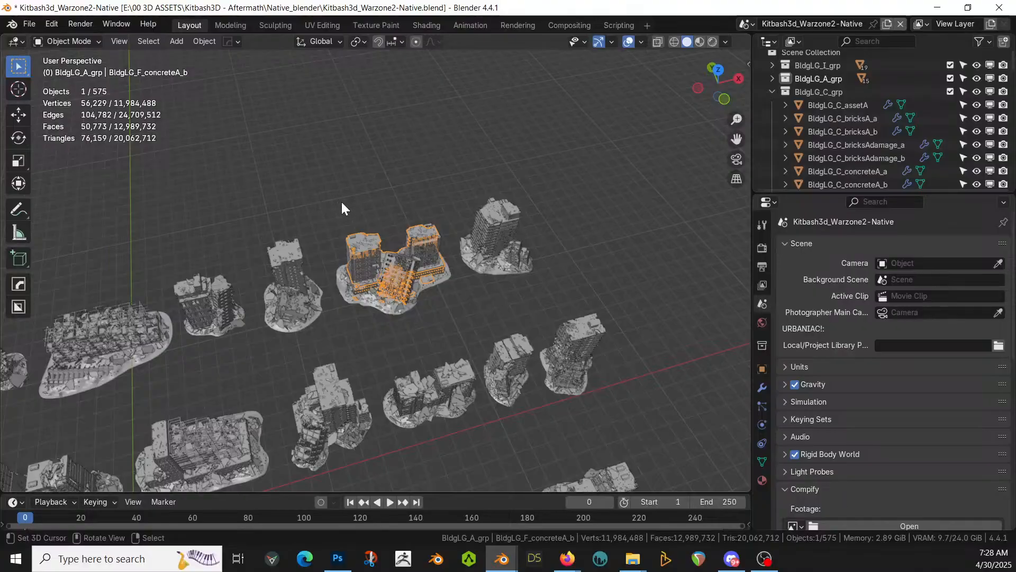
# In the Kitbash3d_Warzone2-Native file, select the metal frame of the ruined mid-size building and focus on it
pyautogui.moveTo(474, 301)
pyautogui.mouseDown(button='middle')
pyautogui.moveTo(445, 252)
pyautogui.moveTo(527, 265)
pyautogui.moveTo(533, 295)
pyautogui.moveTo(494, 298)
pyautogui.moveTo(494, 312)
pyautogui.moveTo(485, 289)
pyautogui.moveTo(504, 303)
pyautogui.moveTo(487, 307)
pyautogui.mouseUp(button='middle')
pyautogui.keyDown('shift'); pyautogui.moveTo(338, 343); pyautogui.dragTo(335, 318, button='middle'); pyautogui.keyUp('shift')
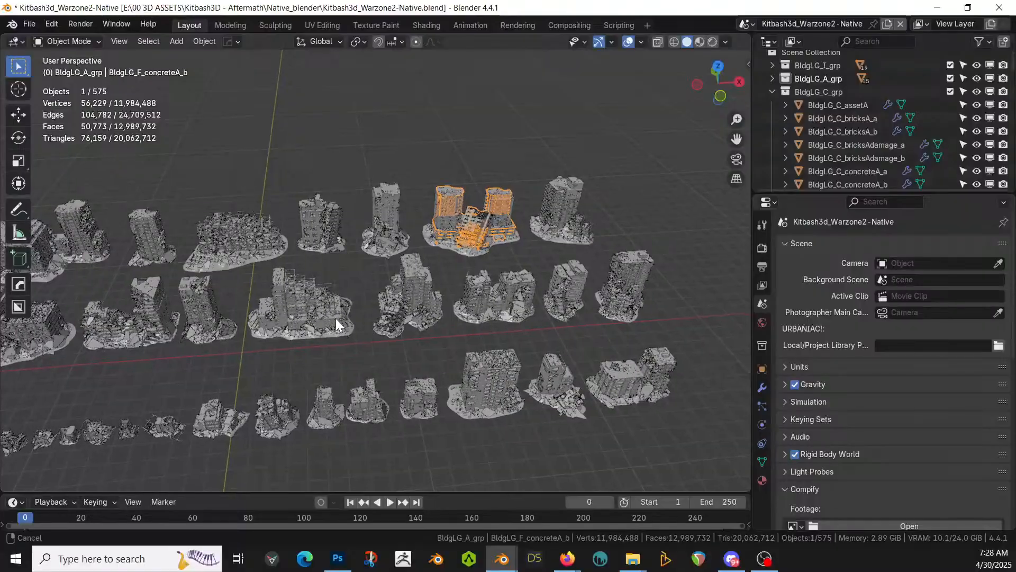
pyautogui.scroll(1, 336, 319)
pyautogui.click(307, 310)
pyautogui.press('KP_Decimal')
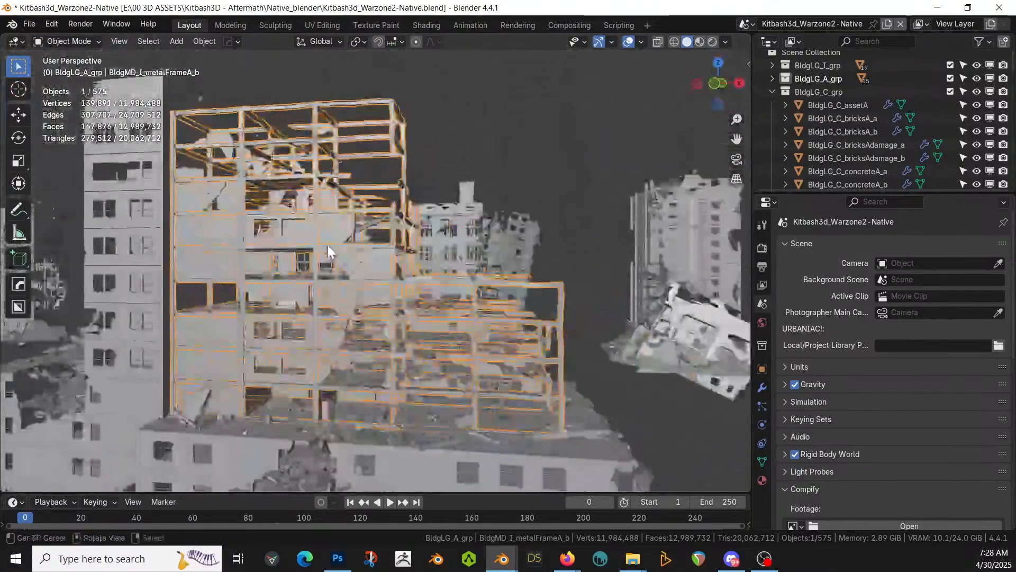
pyautogui.moveTo(328, 246); pyautogui.dragTo(406, 288, button='middle')
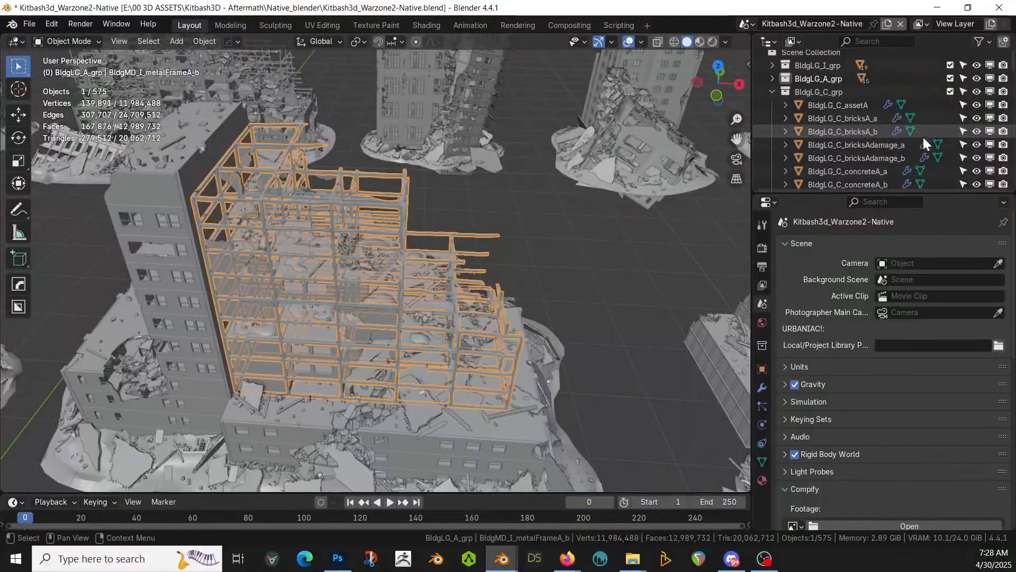
# Select all objects in the BldgMD_I_grp collection and copy them
pyautogui.press('KP_Decimal')
pyautogui.scroll(5, 875, 131)
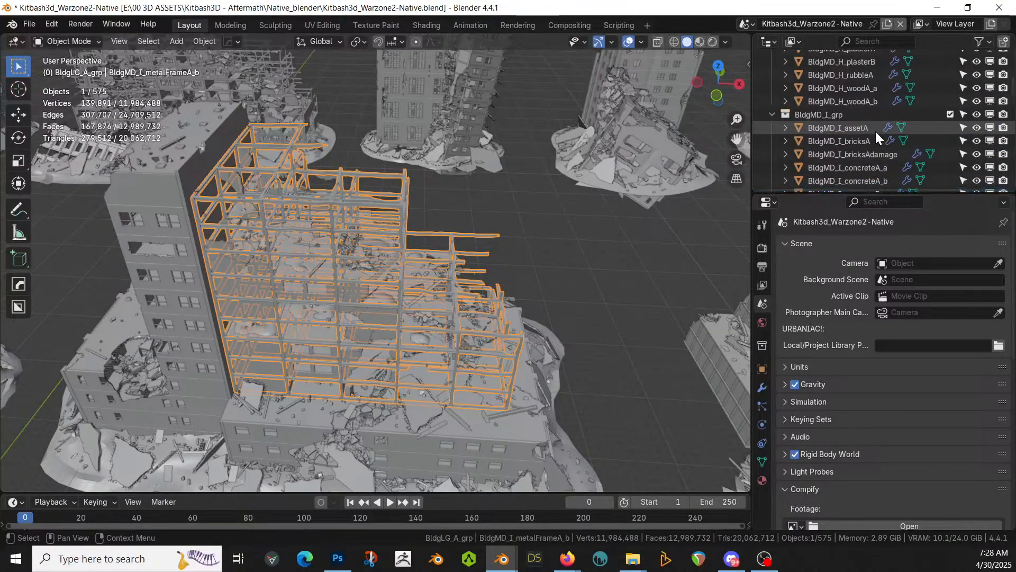
pyautogui.rightClick(833, 114)
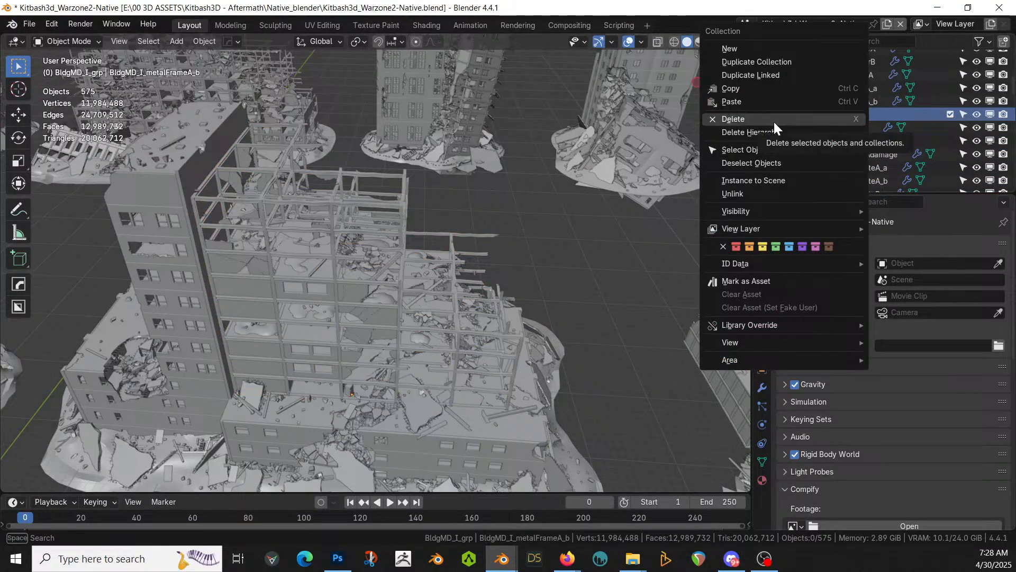
pyautogui.click(768, 152)
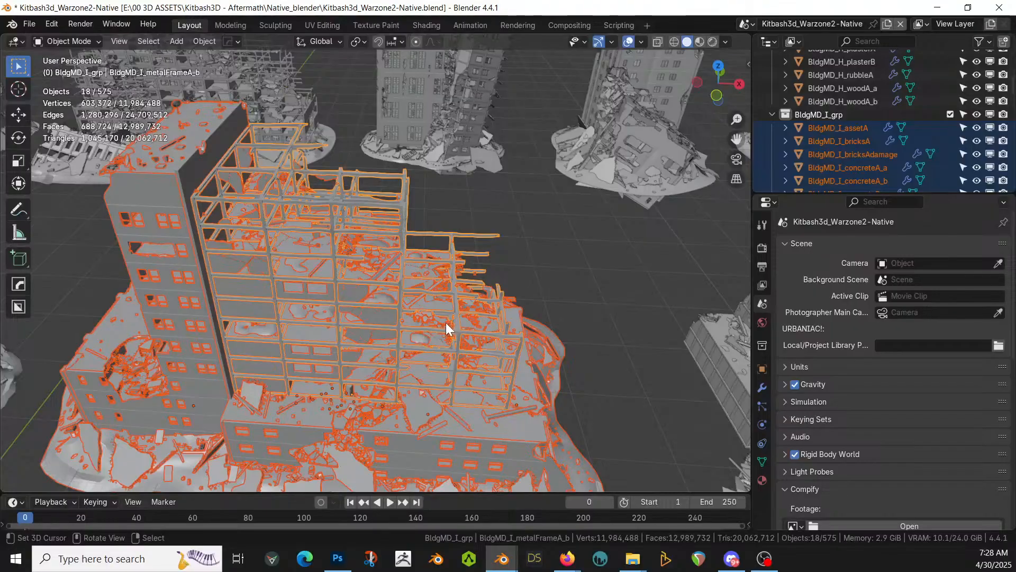
pyautogui.hotkey('ctrl', 'c')
pyautogui.click(418, 324)
# Switch back to the unsaved scene and paste the copied building objects into Collection
pyautogui.hotkey('alt', 'Tab')
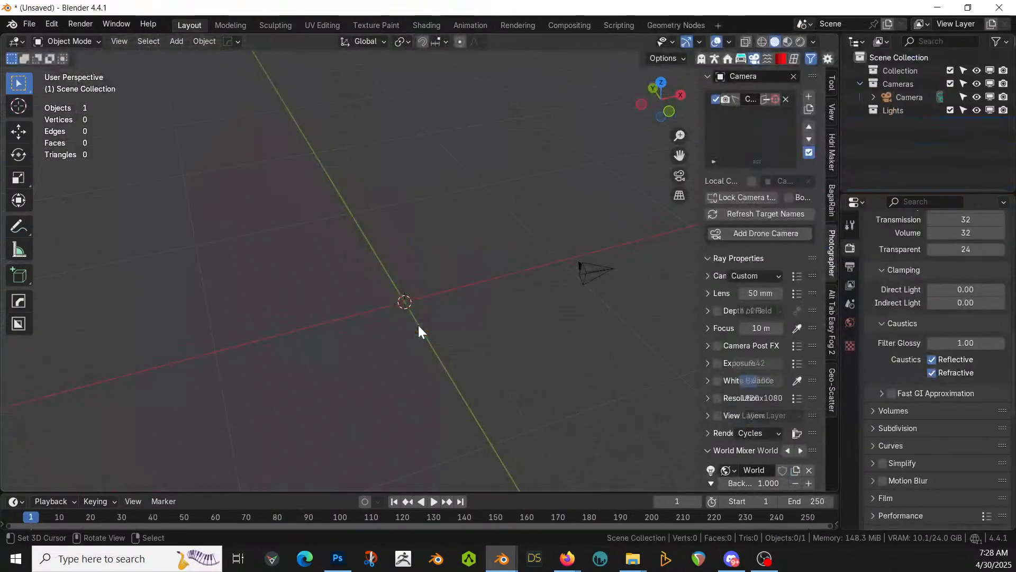
pyautogui.click(900, 71)
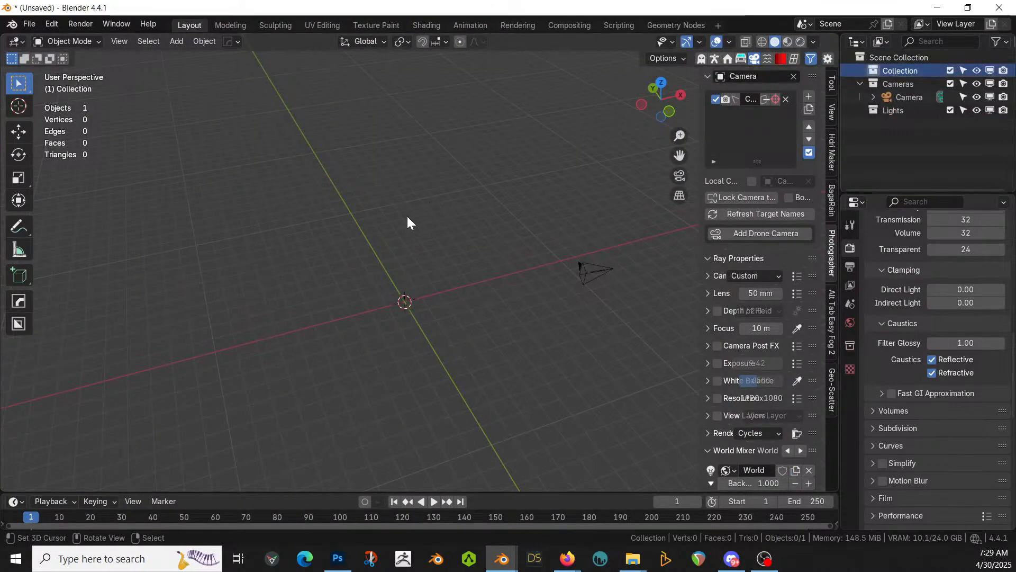
pyautogui.hotkey('ctrl', 'v')
pyautogui.press('KP_Decimal')
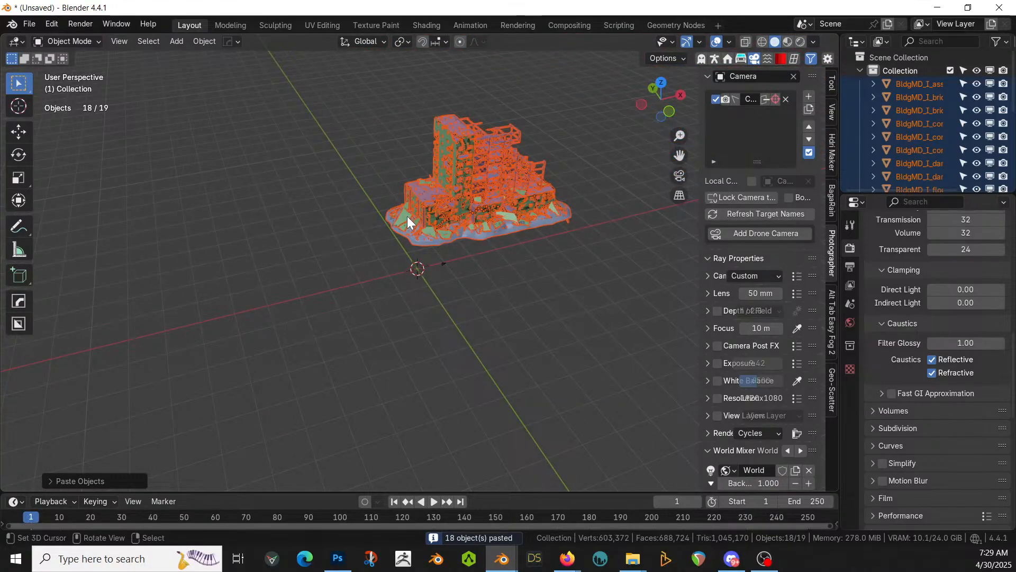
# Move the pasted building objects into a new collection named Ruin
pyautogui.press('m')
pyautogui.click(374, 214)
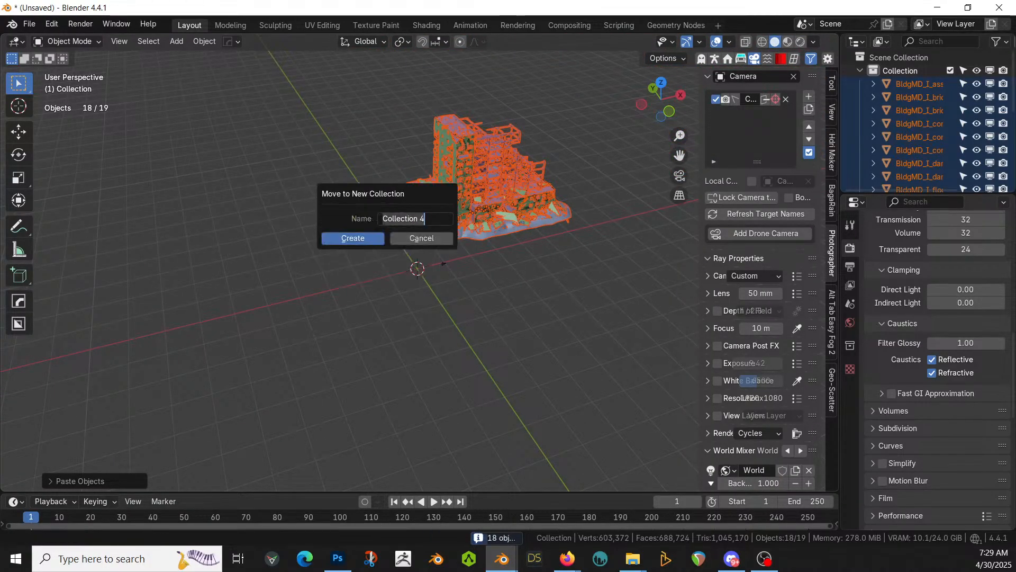
pyautogui.write('Ruin')
pyautogui.press('Return')
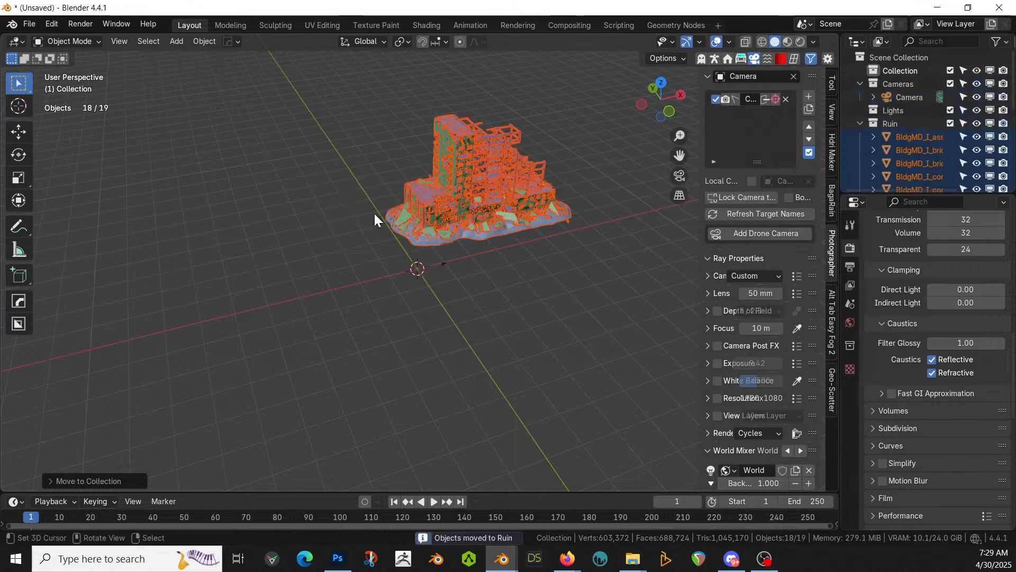
# Move the ruined building from the top view so it is centred on the world origin
pyautogui.press('KP_7')
pyautogui.press('g')
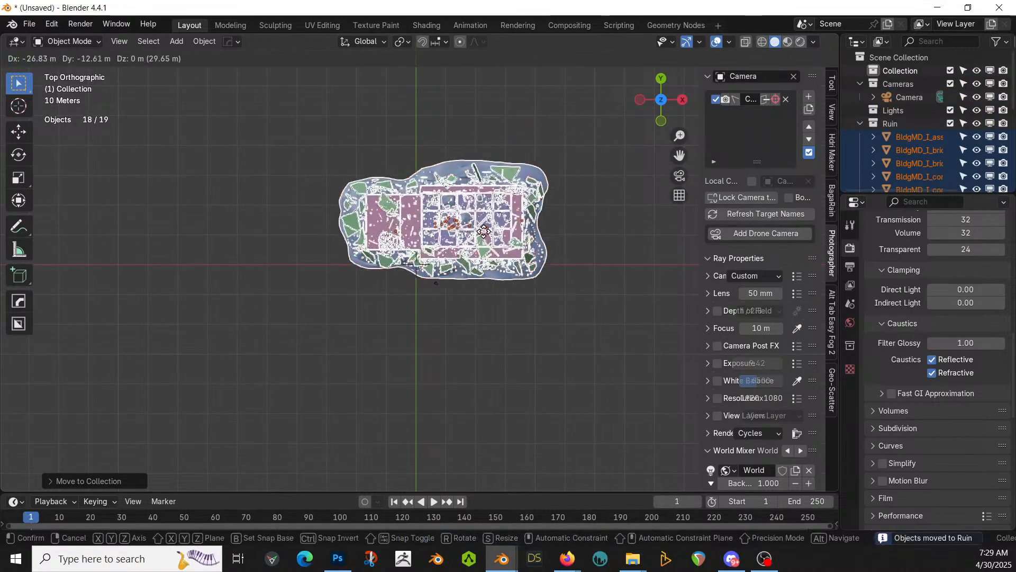
pyautogui.click(469, 267)
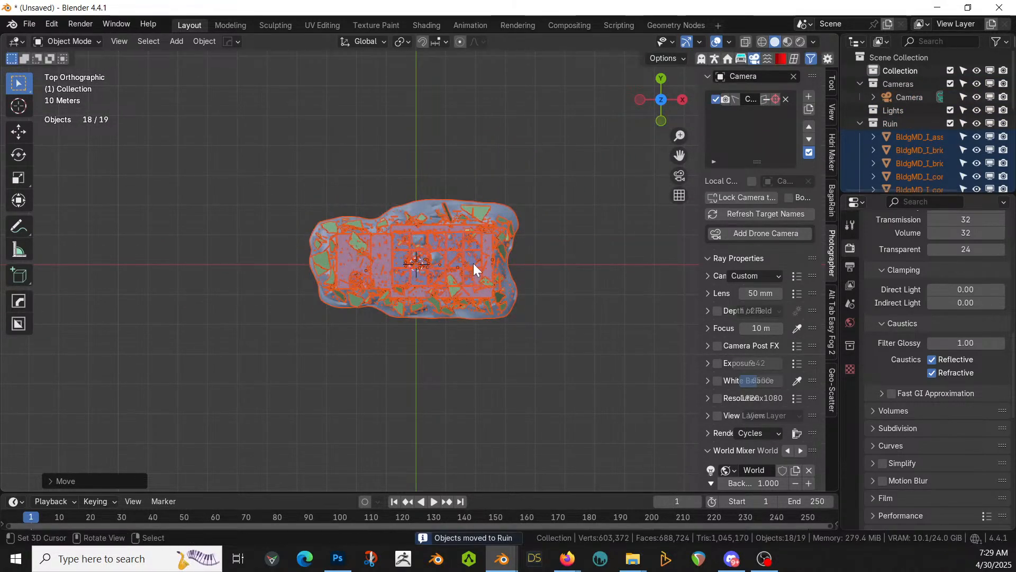
pyautogui.moveTo(486, 347); pyautogui.dragTo(504, 289, button='middle')
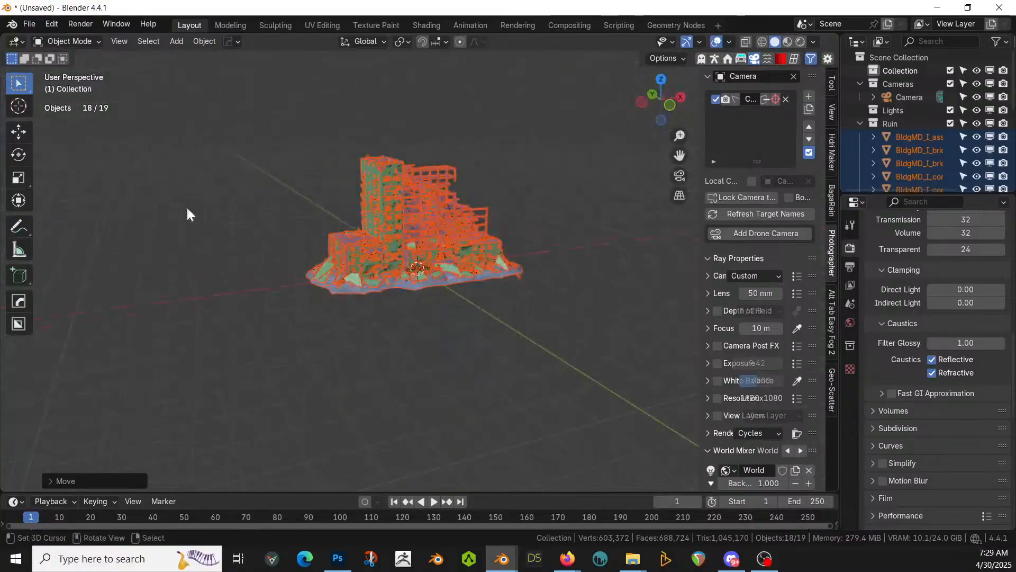
# Start saving the scene as a new file and browse to Z:\000 2025 Paintings\00 Paracologies
pyautogui.click(31, 25)
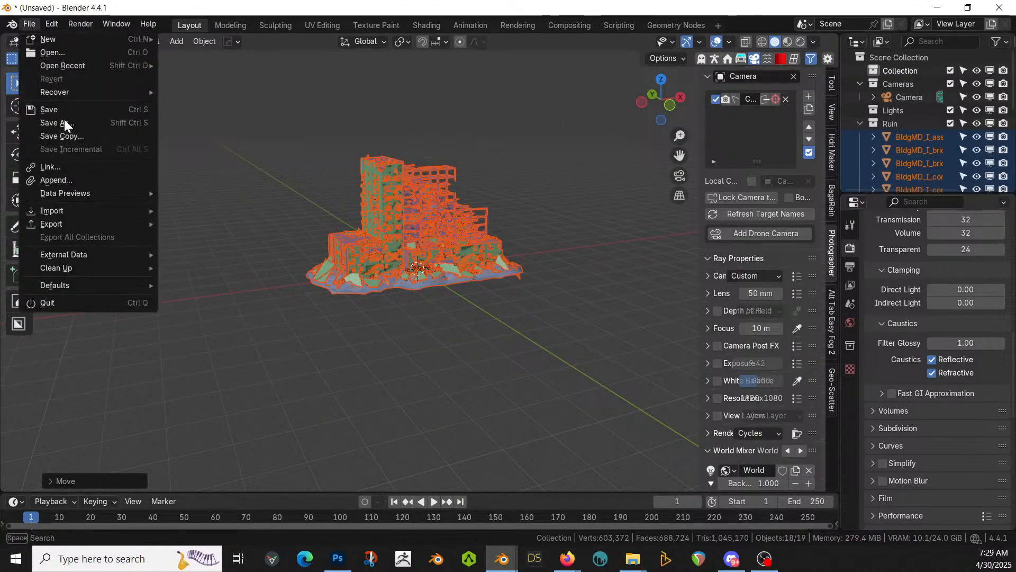
pyautogui.click(79, 122)
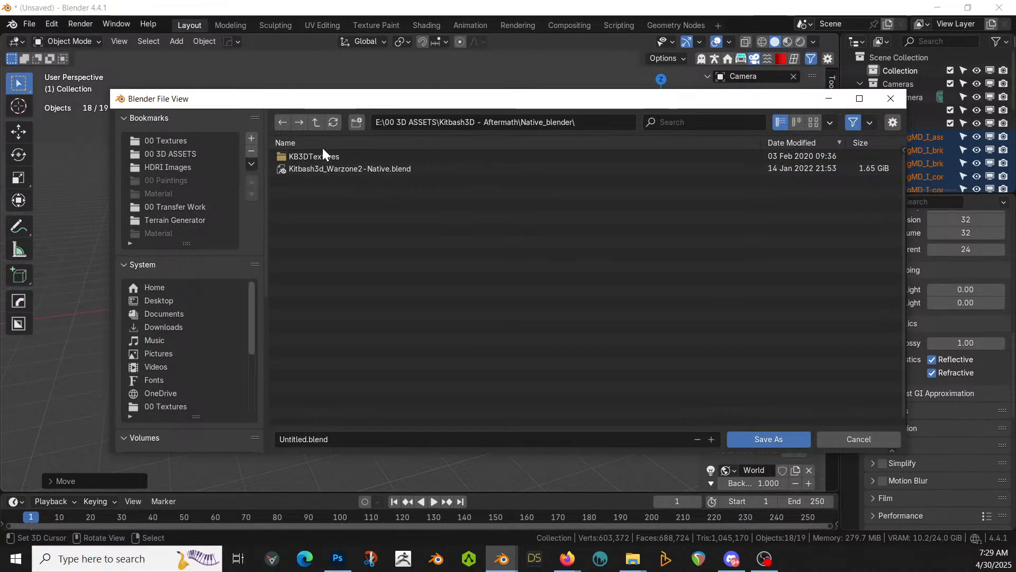
pyautogui.scroll(-4, 235, 370)
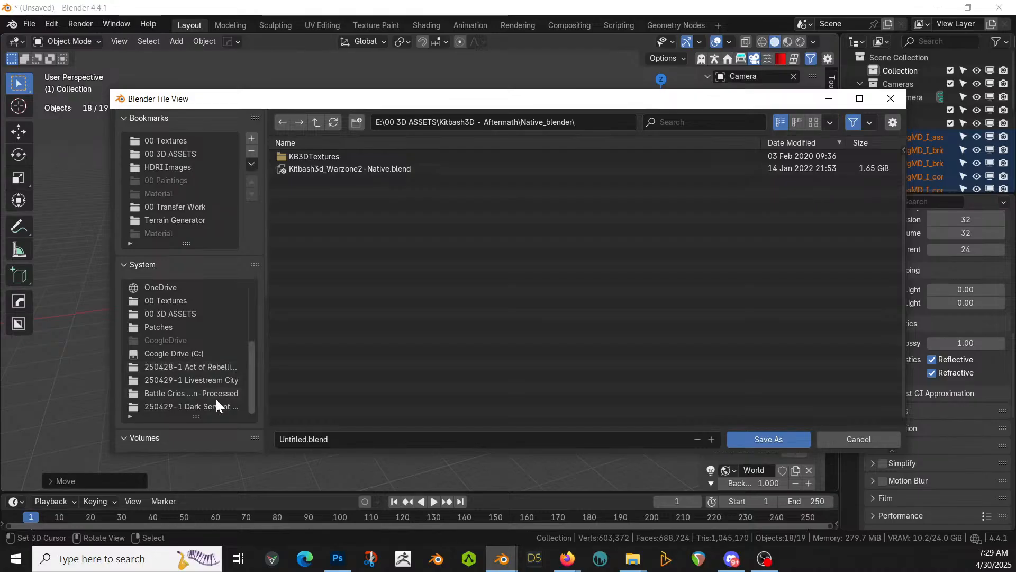
pyautogui.click(201, 381)
pyautogui.click(316, 122)
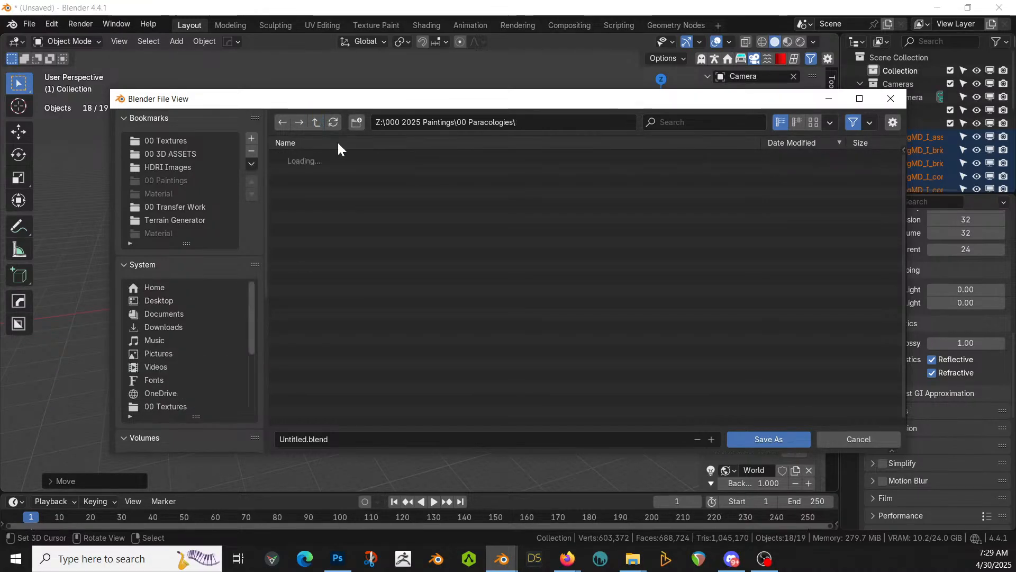
# Create a folder named 250430-1 Livestream Ruin and copy its name
pyautogui.click(358, 121)
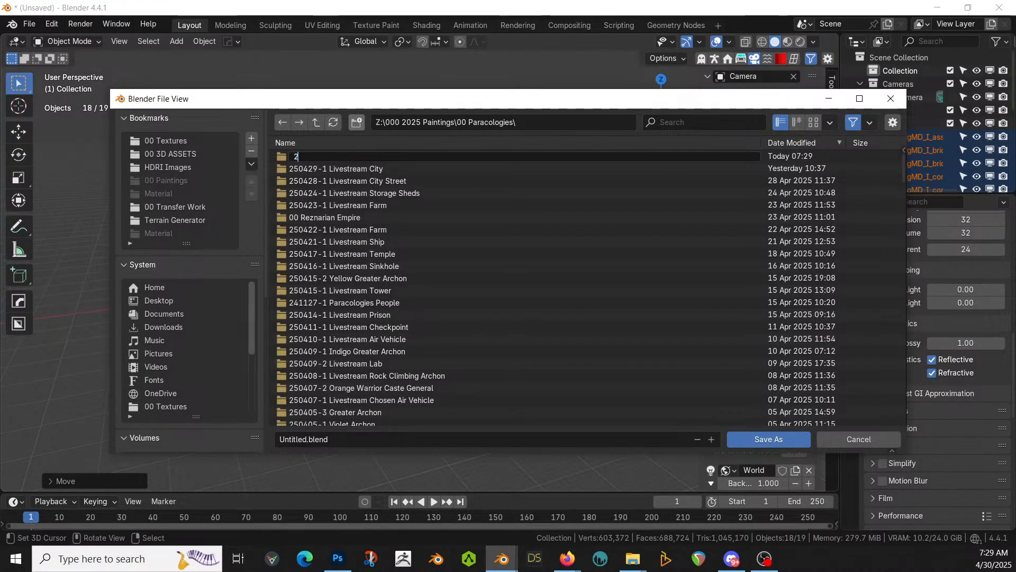
pyautogui.write('250430-1 Livestream Ruin')
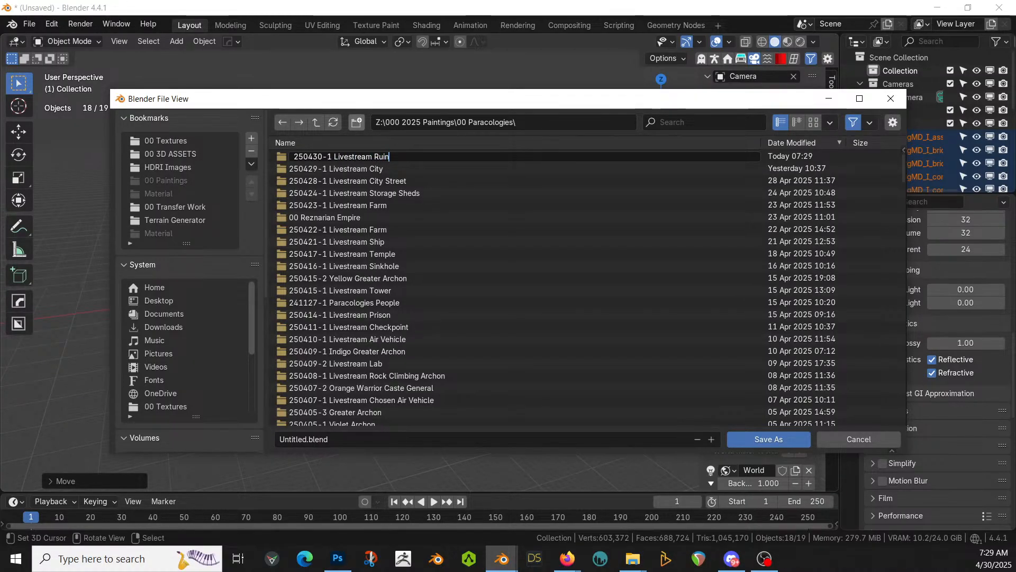
pyautogui.hotkey('shift', 'Home')
pyautogui.hotkey('ctrl', 'c')
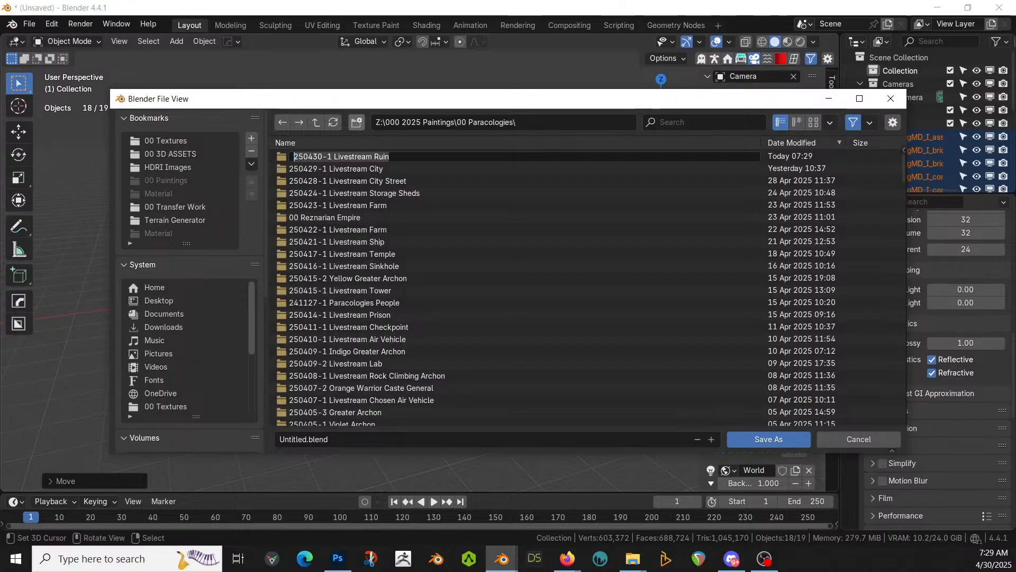
pyautogui.press('Return')
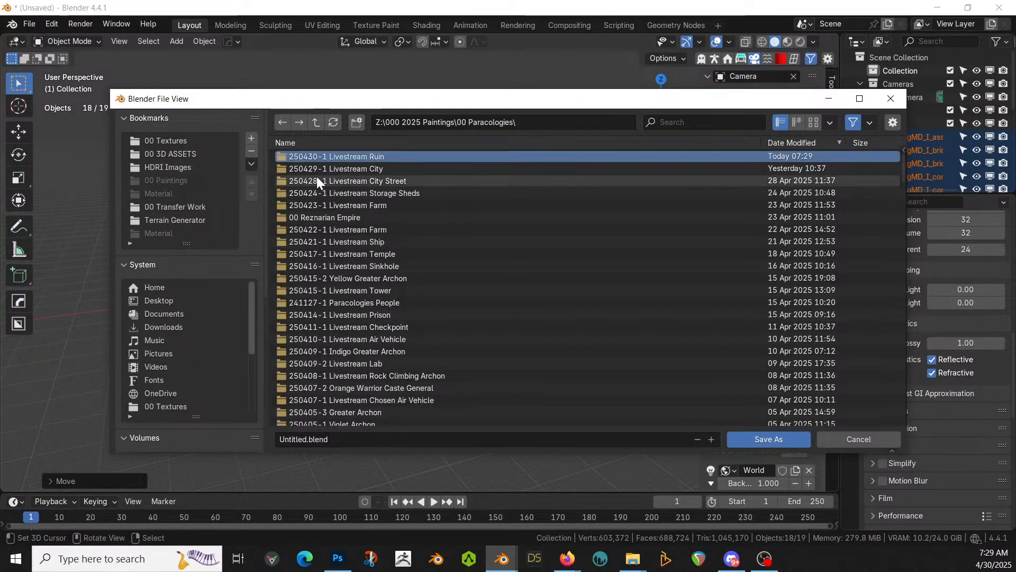
# Save the scene in the new folder under the file name 250430-1 Livestream Ruin
pyautogui.doubleClick(351, 157)
pyautogui.click(334, 438)
pyautogui.hotkey('ctrl', 'v')
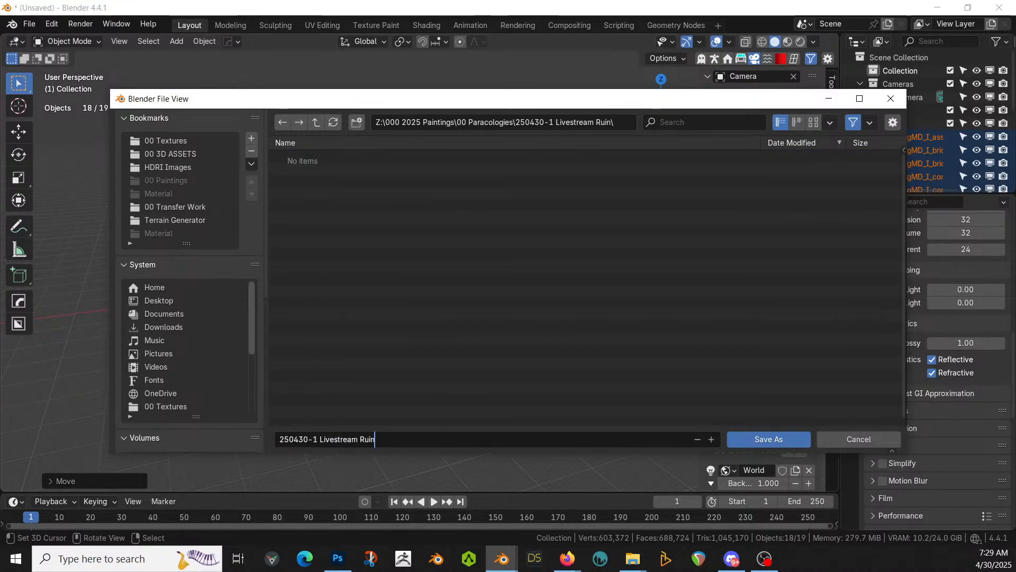
pyautogui.press('Return')
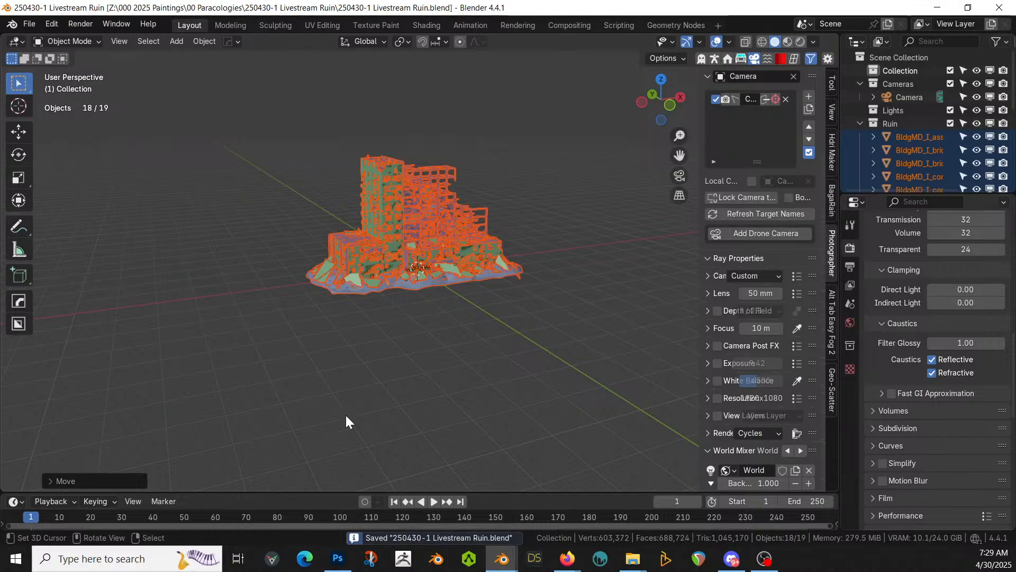
# Open the ICity add-on and generate a starting city block around the ruined building
pyautogui.moveTo(599, 122); pyautogui.dragTo(535, 207, button='middle')
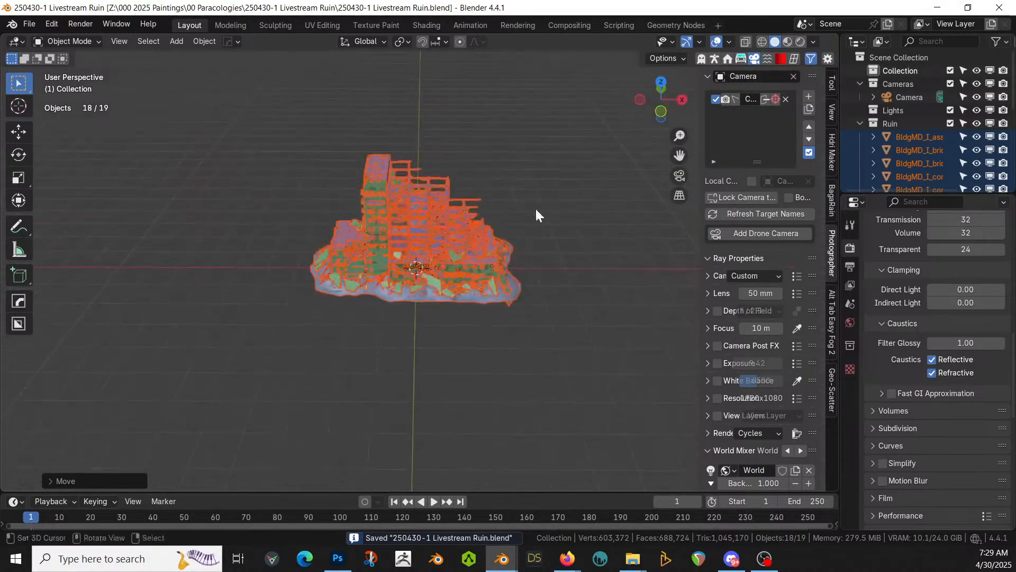
pyautogui.click(729, 56)
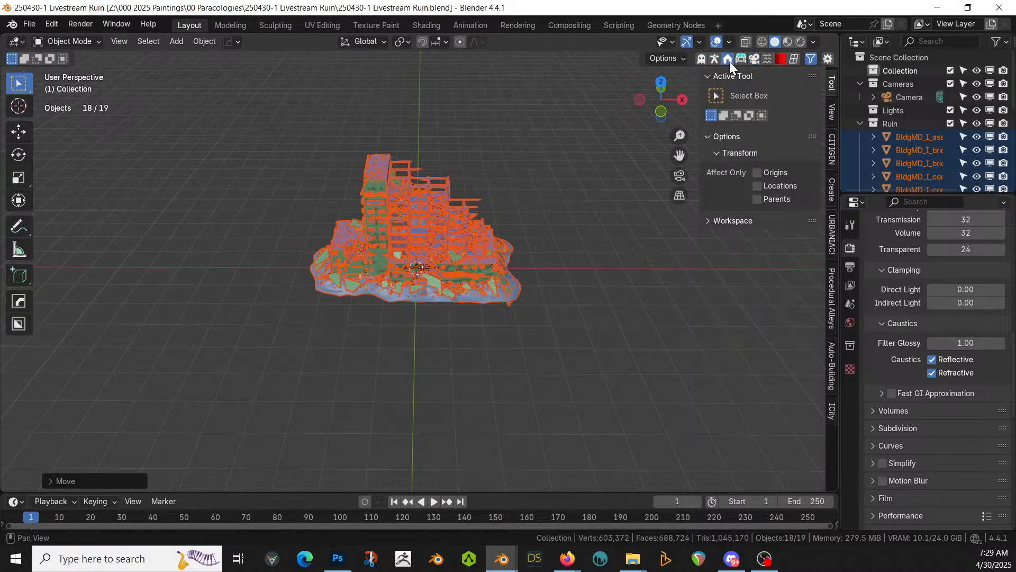
pyautogui.click(832, 410)
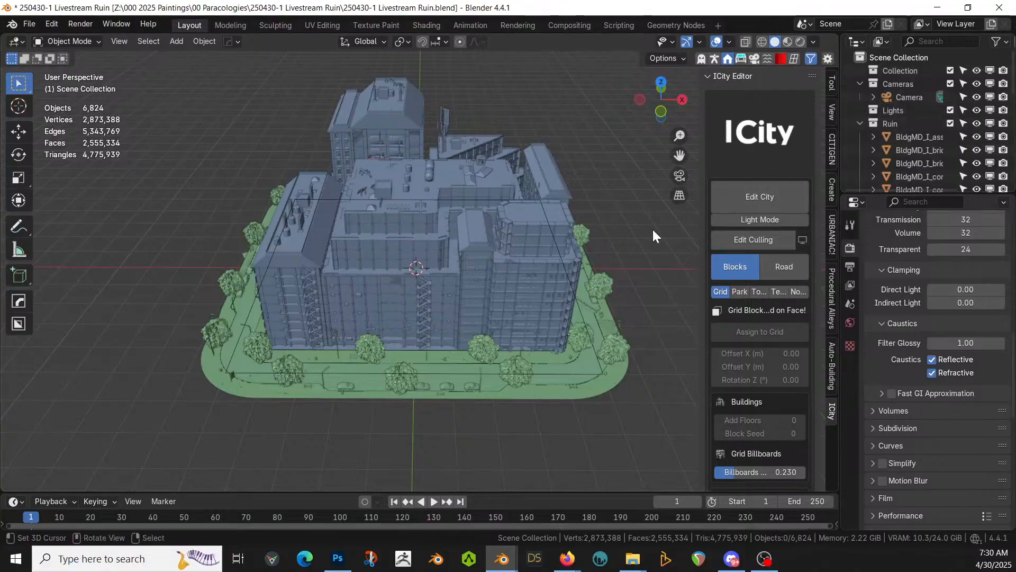
# Edit the ICity base from the top view and scale it by a factor of 2
pyautogui.moveTo(652, 230); pyautogui.dragTo(653, 310, button='middle')
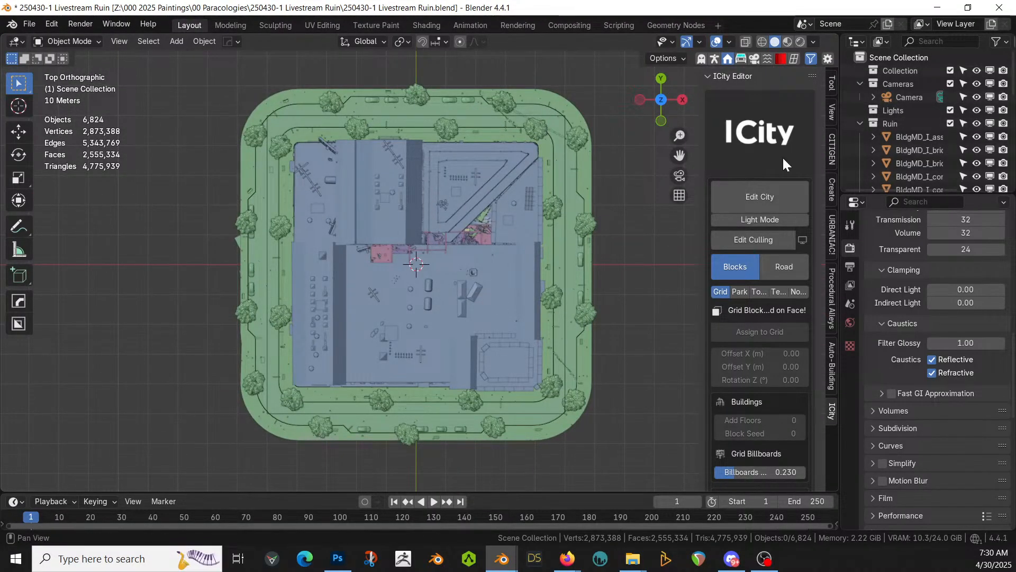
pyautogui.click(763, 195)
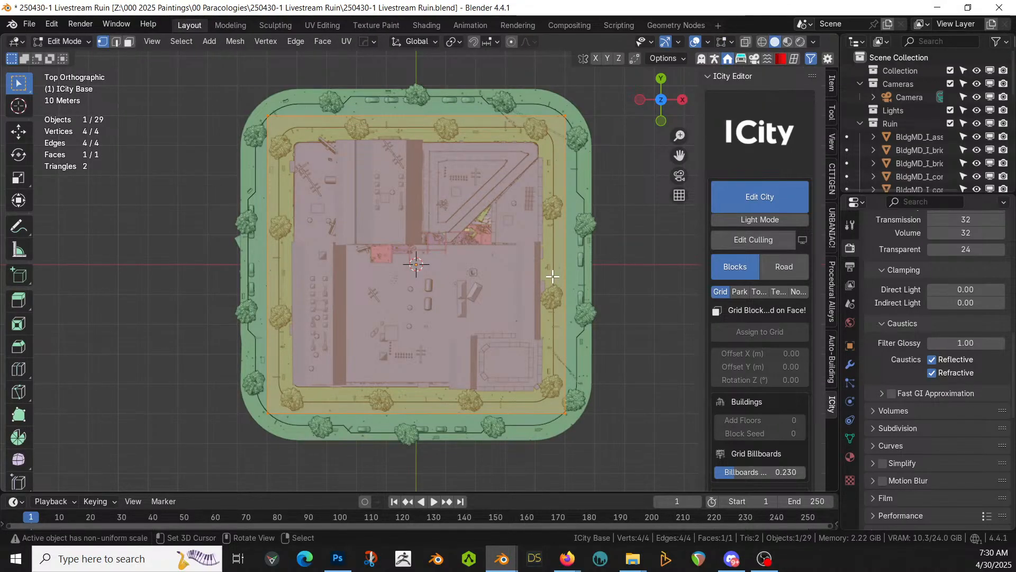
pyautogui.press('s')
pyautogui.press('2')
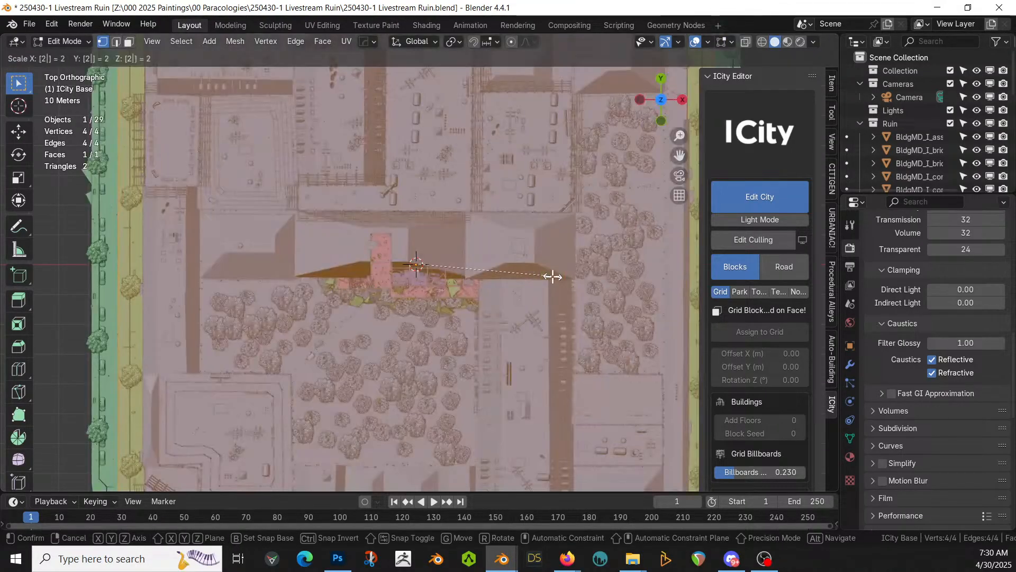
pyautogui.press('Return')
# Subdivide the ICity base to split the city into four blocks
pyautogui.scroll(-5, 524, 286)
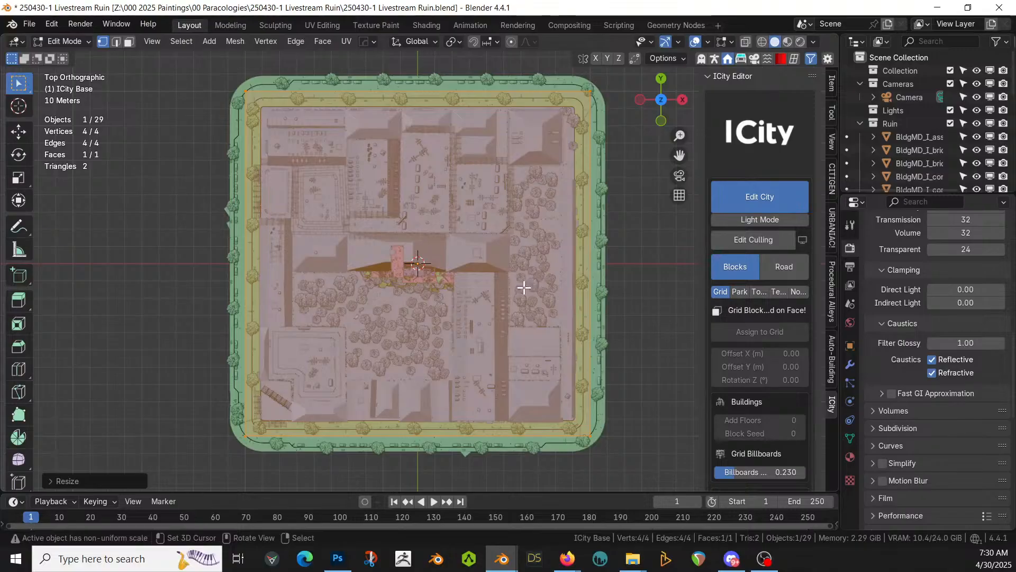
pyautogui.rightClick(523, 287)
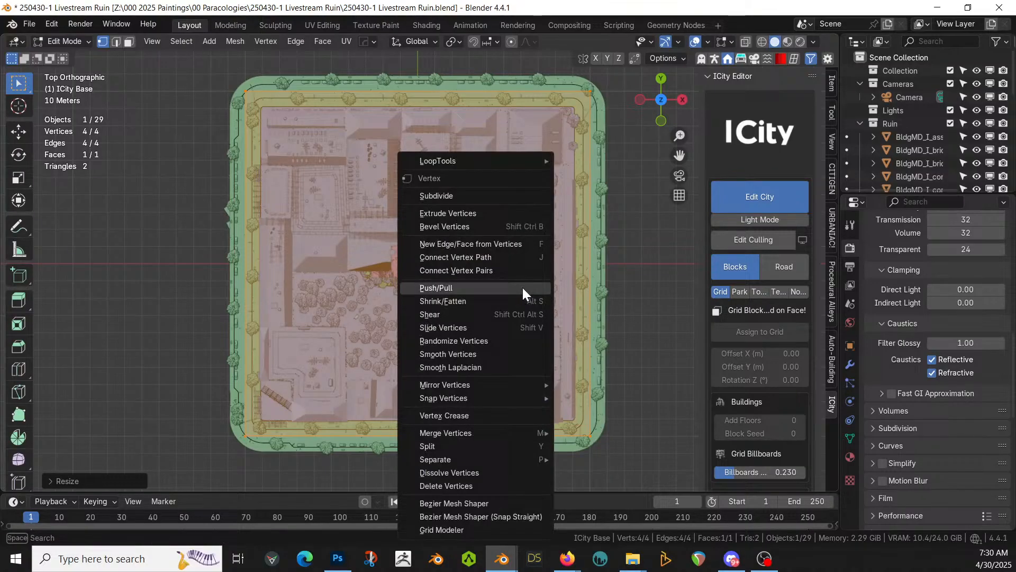
pyautogui.click(466, 193)
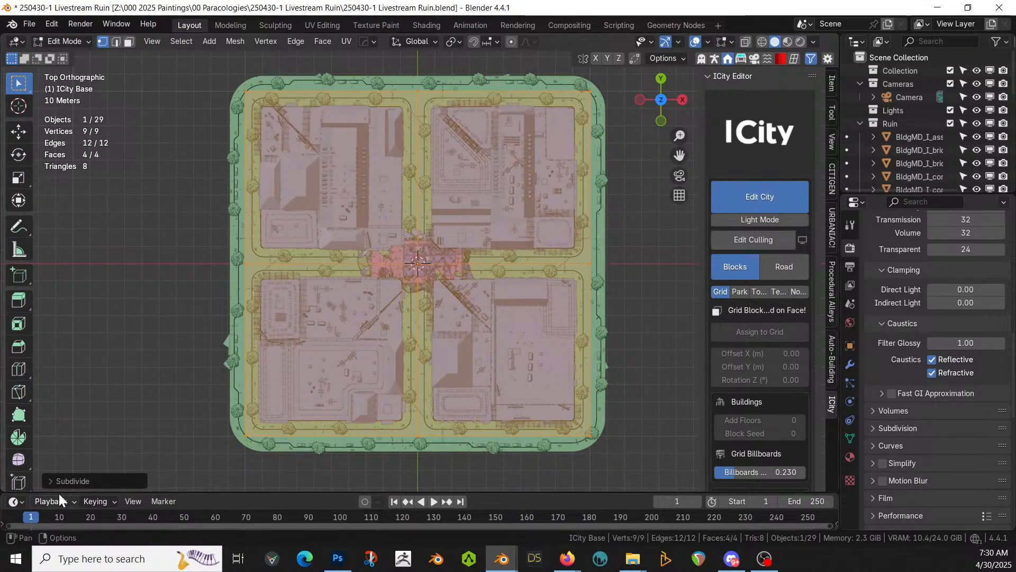
# Set the subdivision to 2 cuts to divide the city base into a three-by-three grid of blocks
pyautogui.click(50, 480)
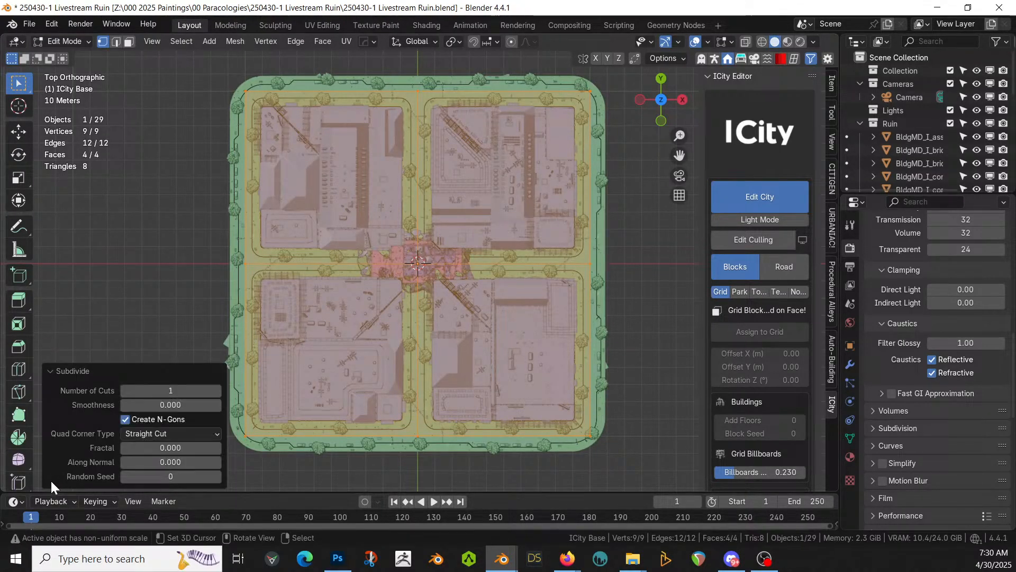
pyautogui.click(217, 390)
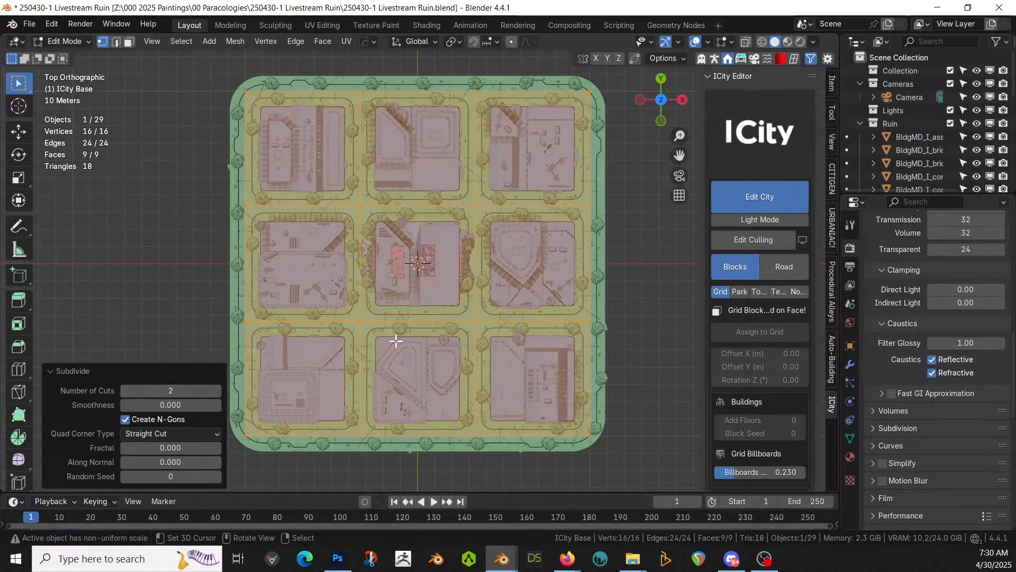
pyautogui.moveTo(394, 342); pyautogui.dragTo(414, 302, button='middle')
pyautogui.scroll(3, 395, 327)
# Select the central block face under the ruined building and assign it to the None block type
pyautogui.press('KP_7')
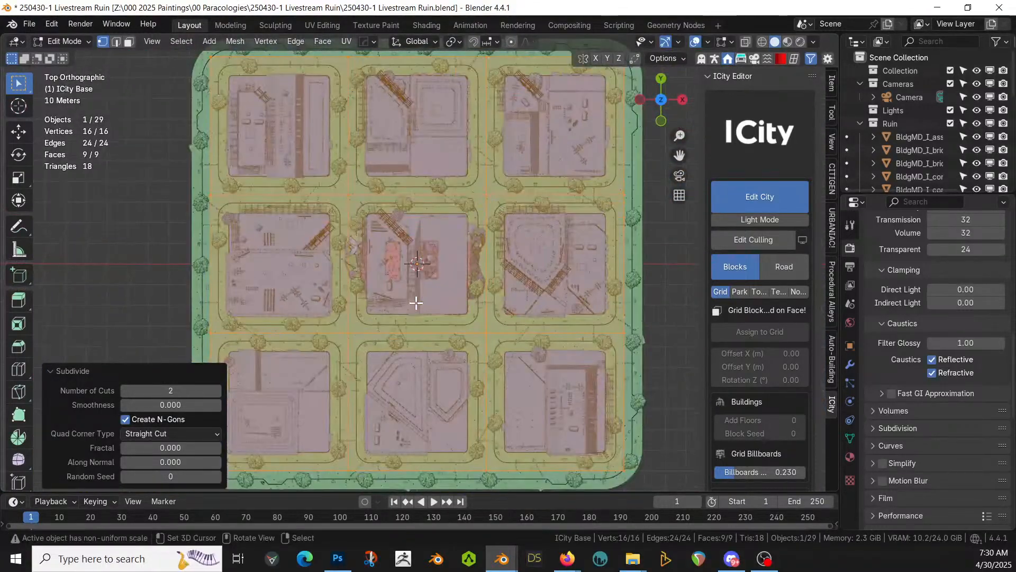
pyautogui.press('3')
pyautogui.click(454, 220)
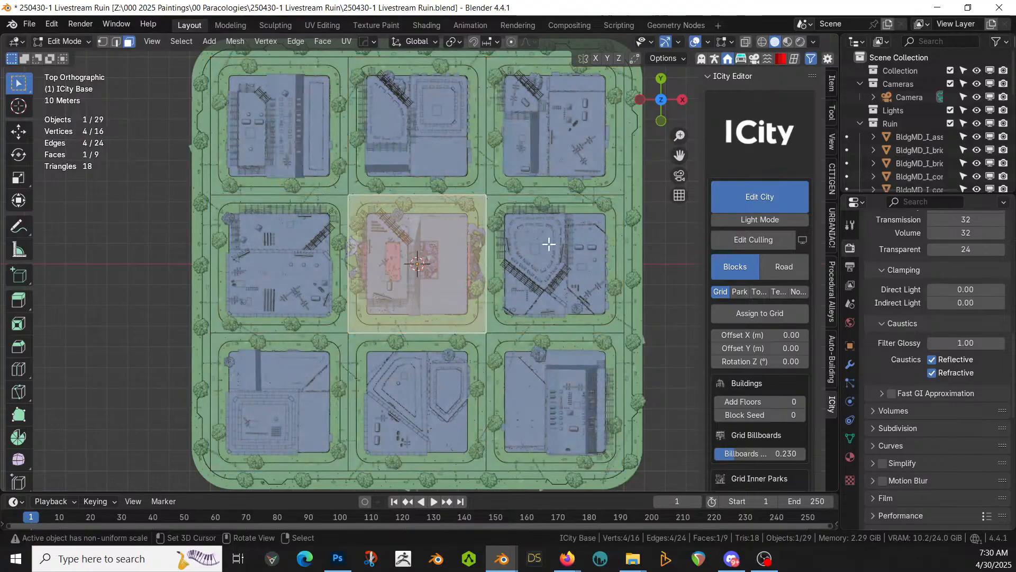
pyautogui.click(797, 291)
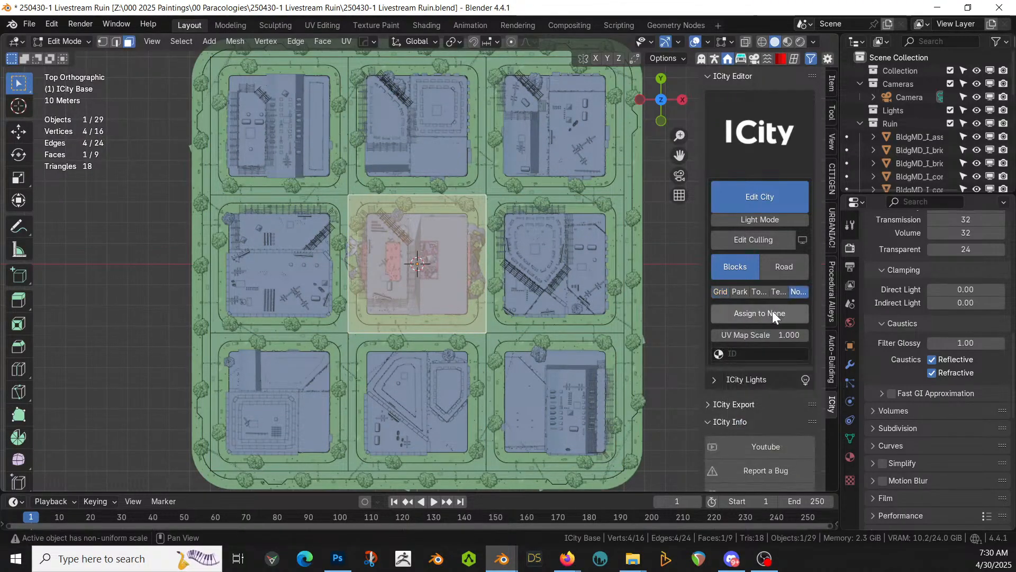
pyautogui.click(773, 313)
# Select all faces of the city base and scale them up by about 1.119 to enlarge the blocks around the ruin
pyautogui.scroll(3, 411, 361)
pyautogui.moveTo(411, 361); pyautogui.dragTo(519, 302, button='middle')
pyautogui.scroll(2, 432, 294)
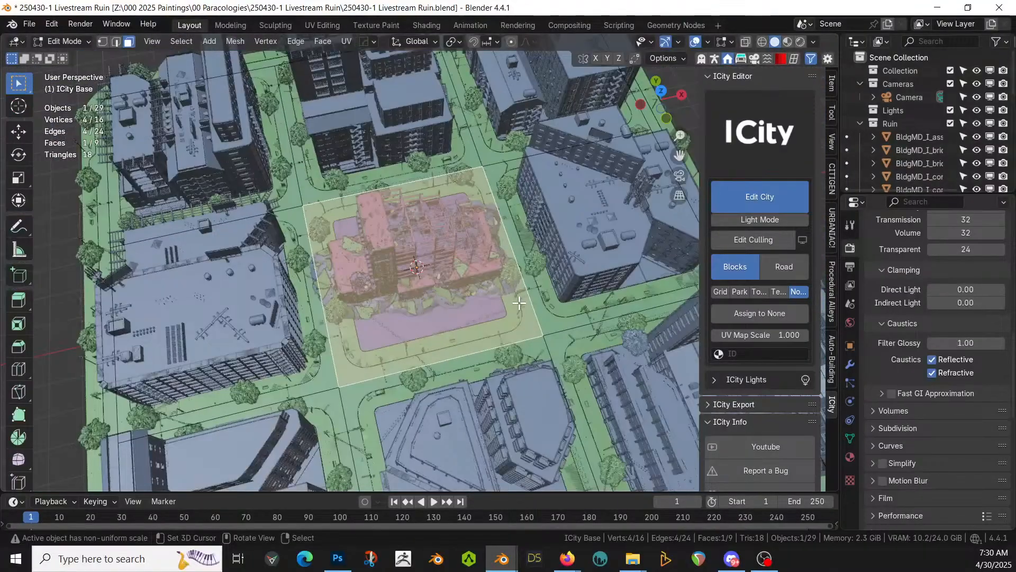
pyautogui.press('a')
pyautogui.scroll(1, 529, 312)
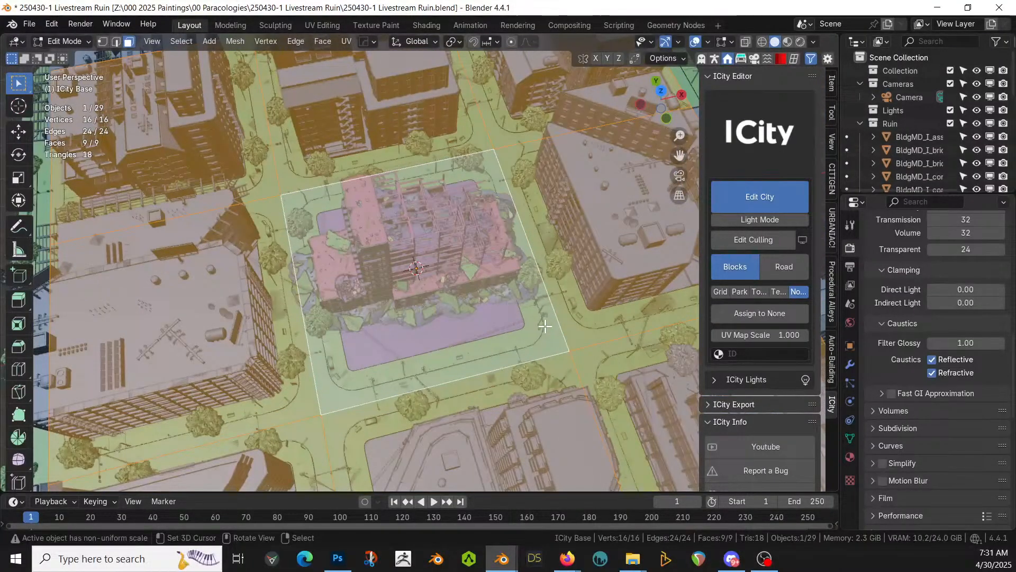
pyautogui.press('s')
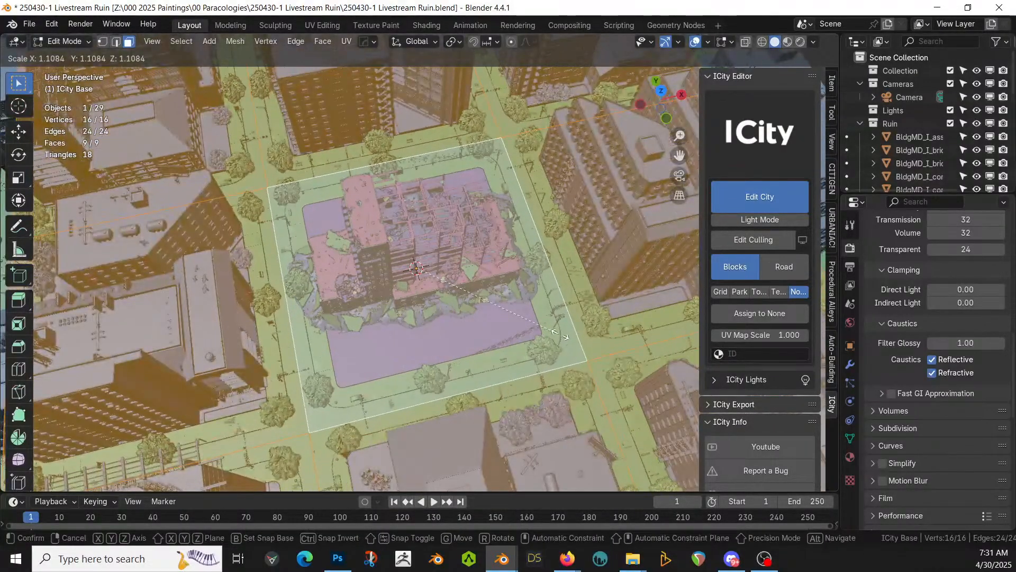
pyautogui.click(559, 333)
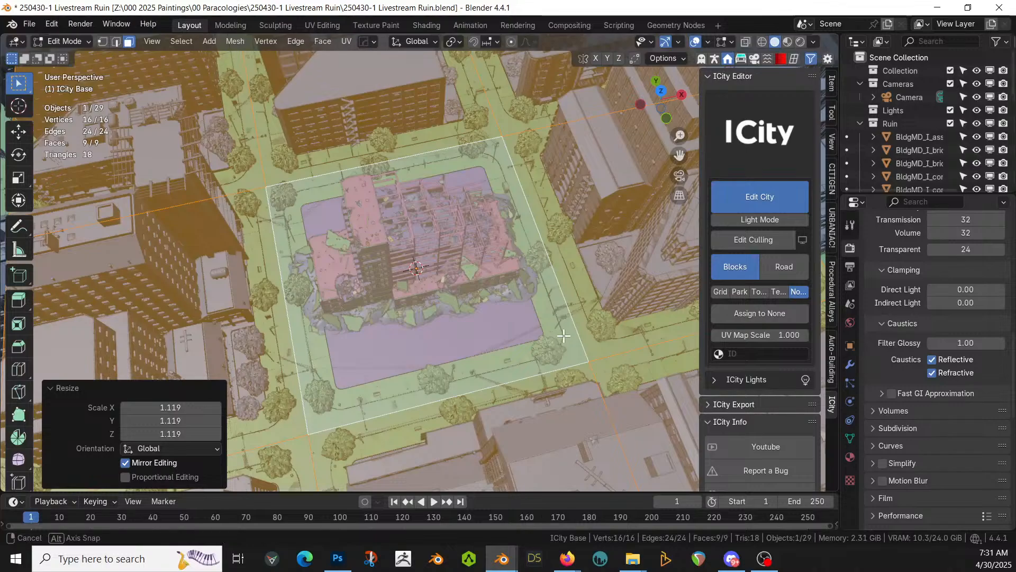
# From the top view, select the city's front-left corner block and assign it to the None block type
pyautogui.moveTo(559, 334); pyautogui.dragTo(492, 335, button='middle')
pyautogui.scroll(5, 550, 257)
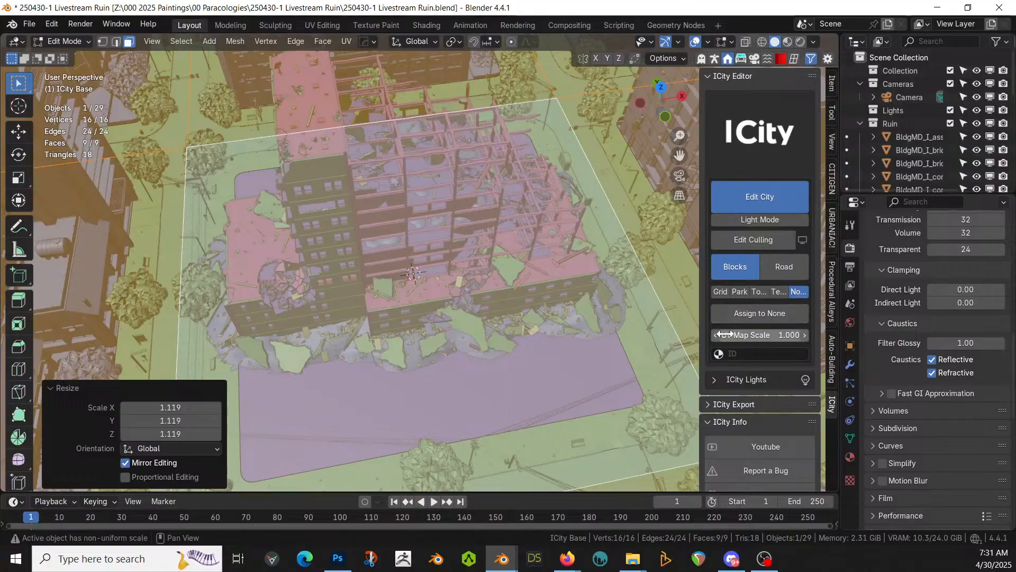
pyautogui.scroll(-4, 432, 272)
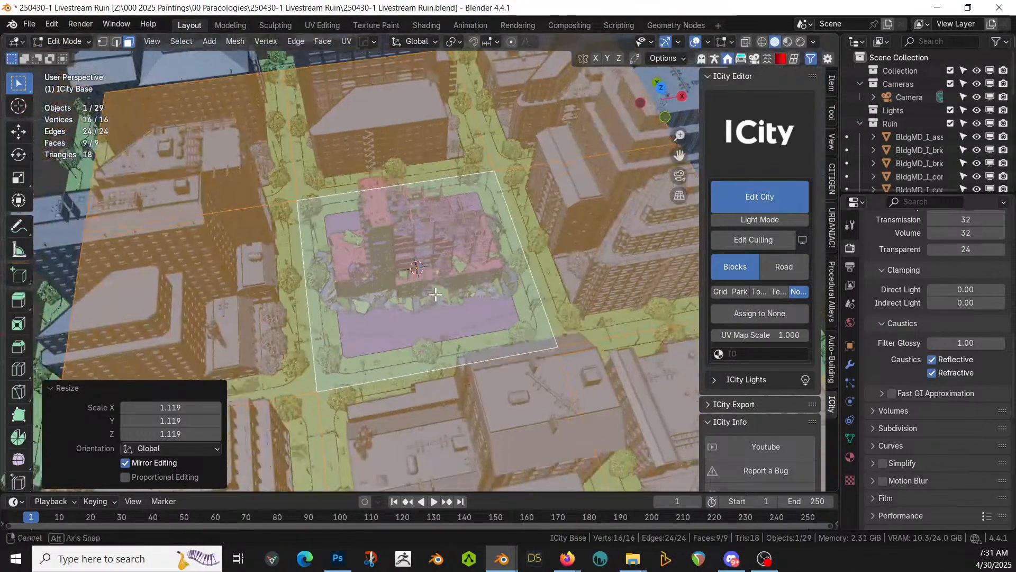
pyautogui.moveTo(433, 272); pyautogui.dragTo(420, 284, button='middle')
pyautogui.scroll(-3, 420, 284)
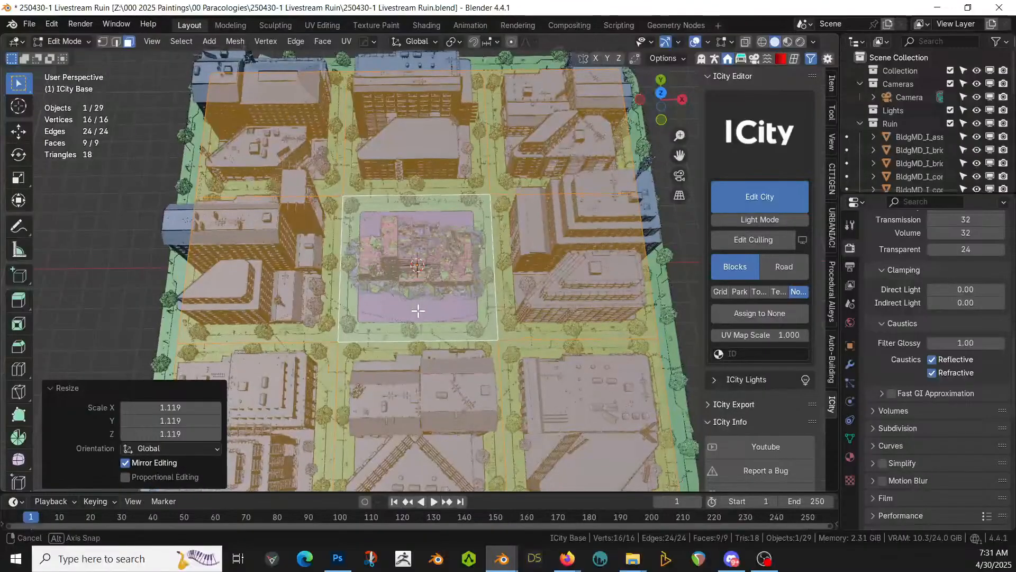
pyautogui.moveTo(418, 286); pyautogui.dragTo(417, 311, button='middle')
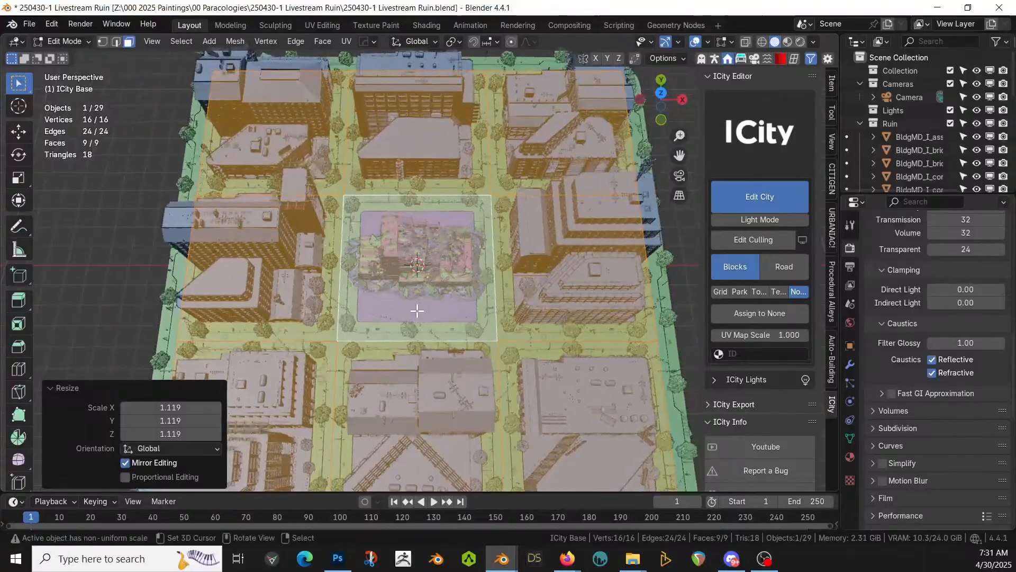
pyautogui.scroll(-1, 417, 311)
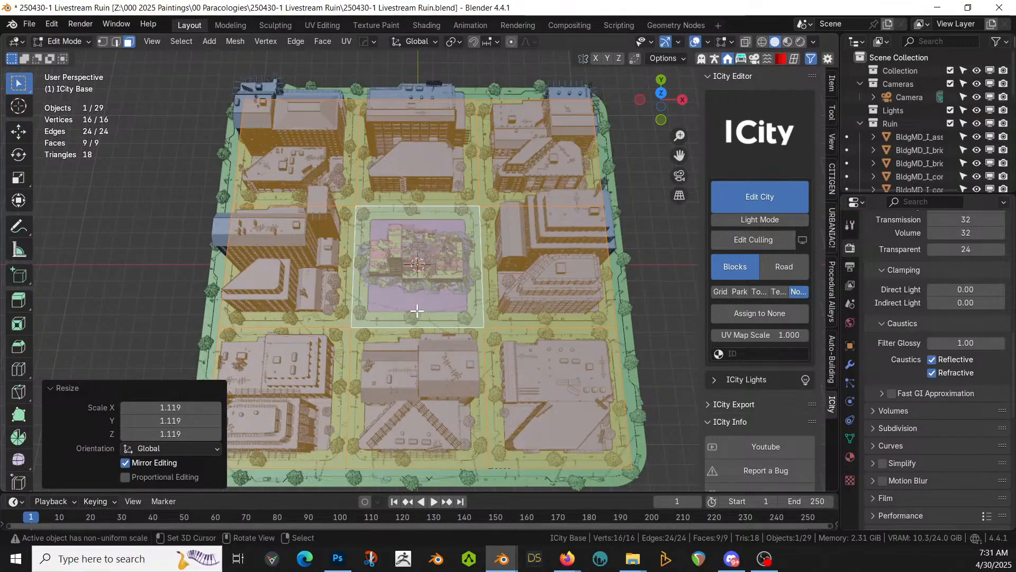
pyautogui.press('KP_7')
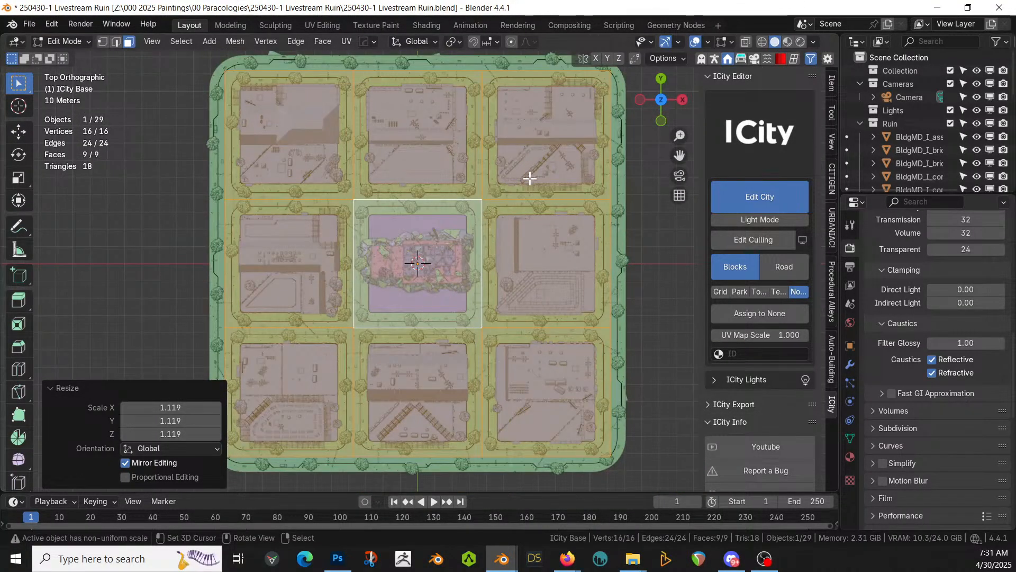
pyautogui.click(313, 376)
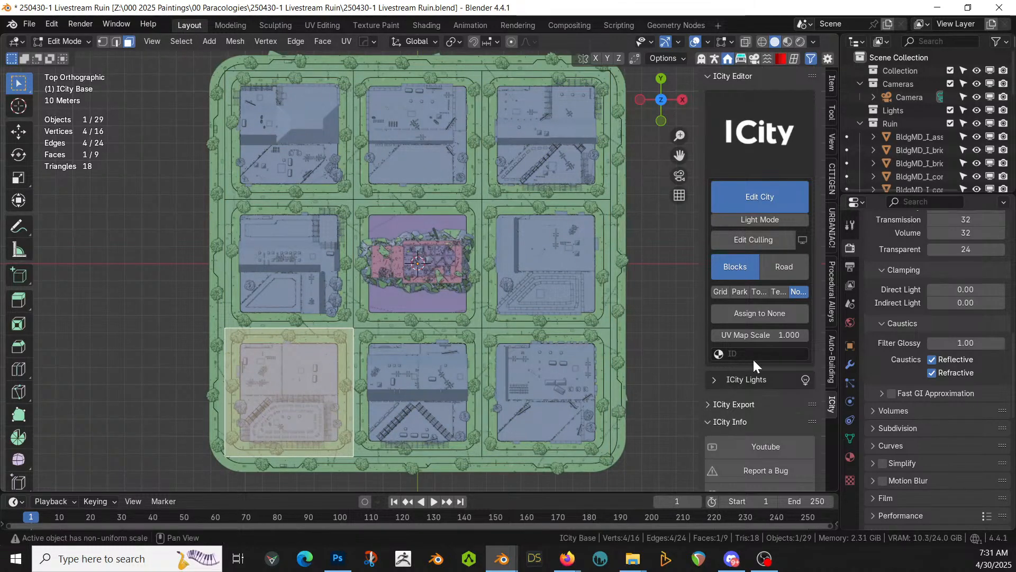
pyautogui.click(776, 312)
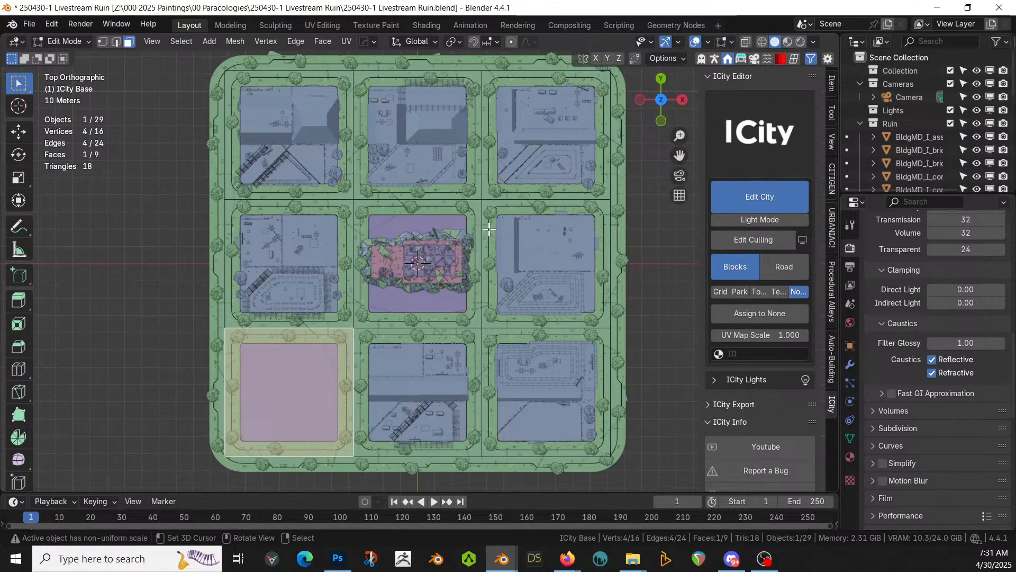
# Knife-cut a diagonal road across the back row of blocks, from its outer left corner to the row's front-right corner
pyautogui.moveTo(418, 250); pyautogui.dragTo(410, 229, button='middle')
pyautogui.press('KP_7')
pyautogui.keyDown('shift'); pyautogui.moveTo(401, 283); pyautogui.dragTo(392, 381, button='middle'); pyautogui.keyUp('shift')
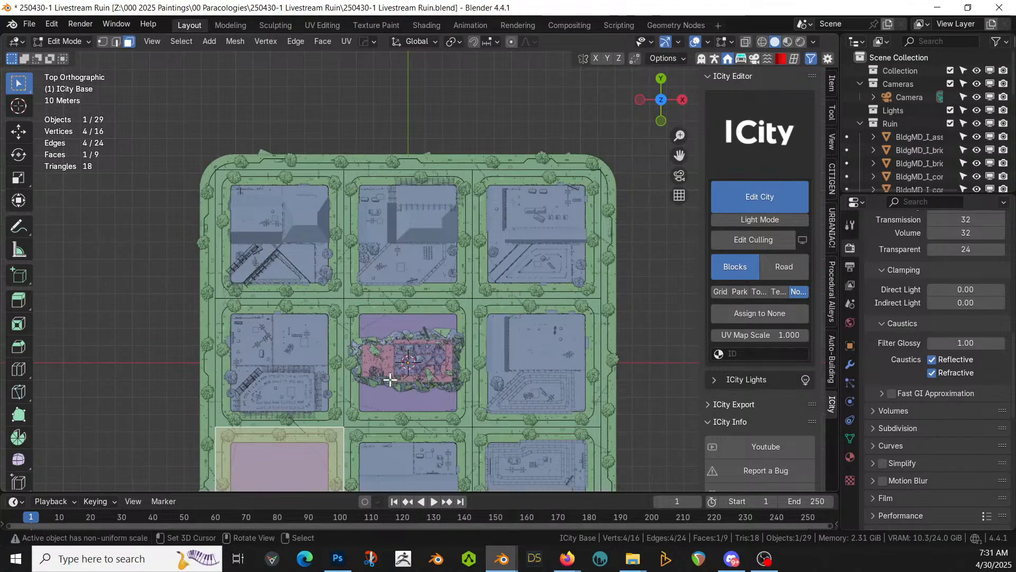
pyautogui.press('k')
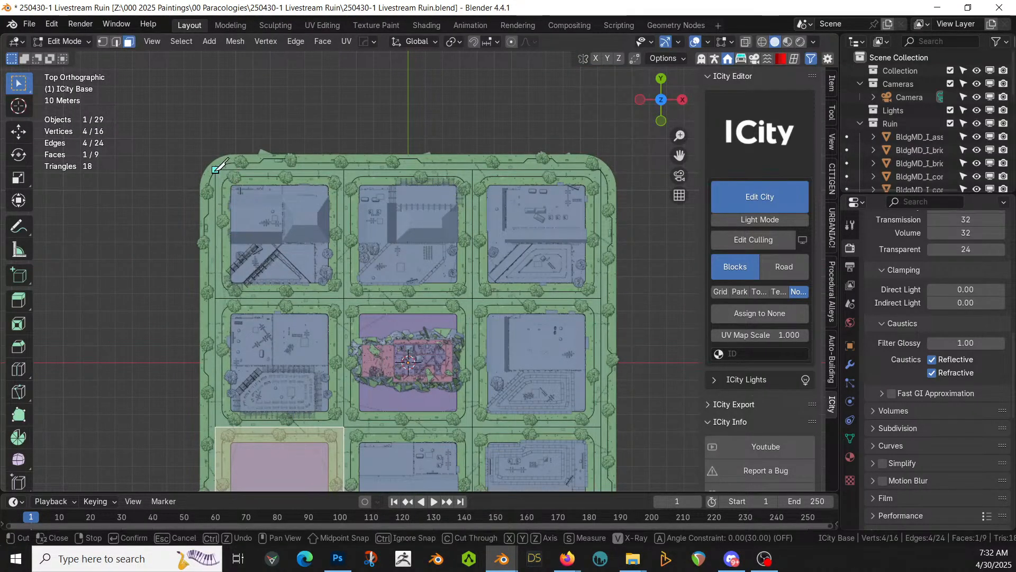
pyautogui.click(603, 298)
pyautogui.press('Return')
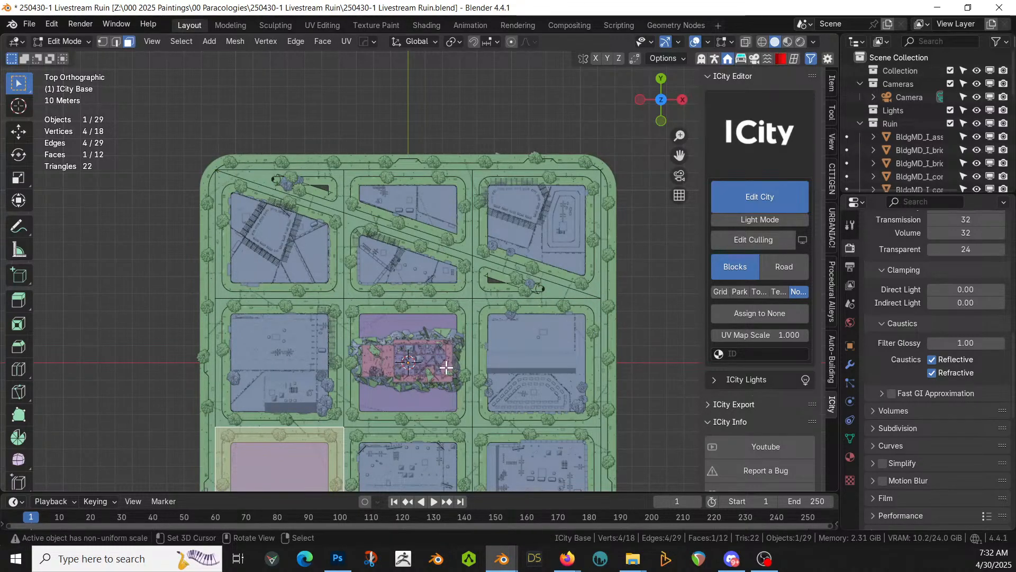
# Select all edges of the city base and remove the light, tree and bus station sidewalk props from the roads
pyautogui.moveTo(446, 367); pyautogui.dragTo(351, 312, button='middle')
pyautogui.scroll(-5, 371, 313)
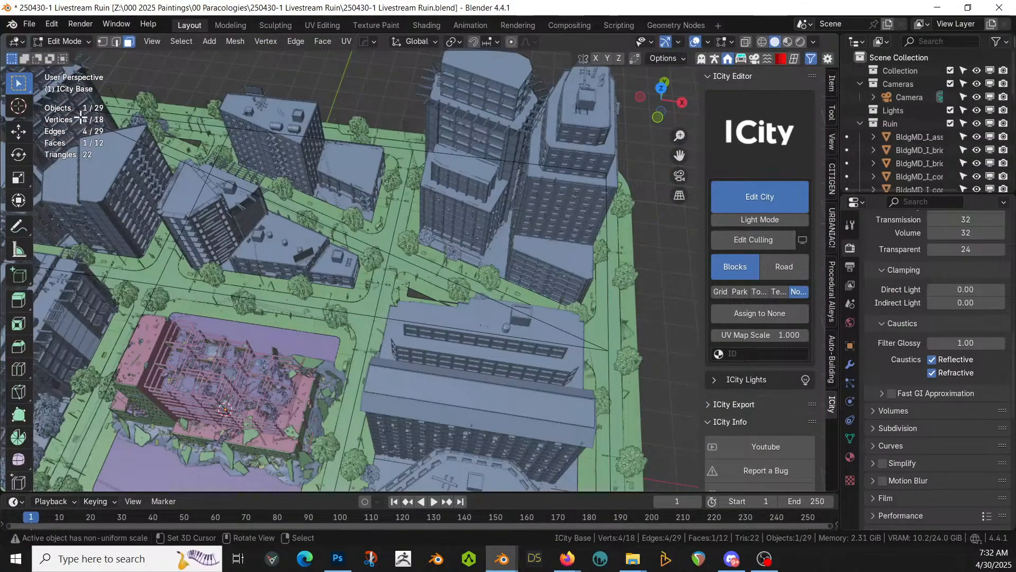
pyautogui.scroll(4, 283, 229)
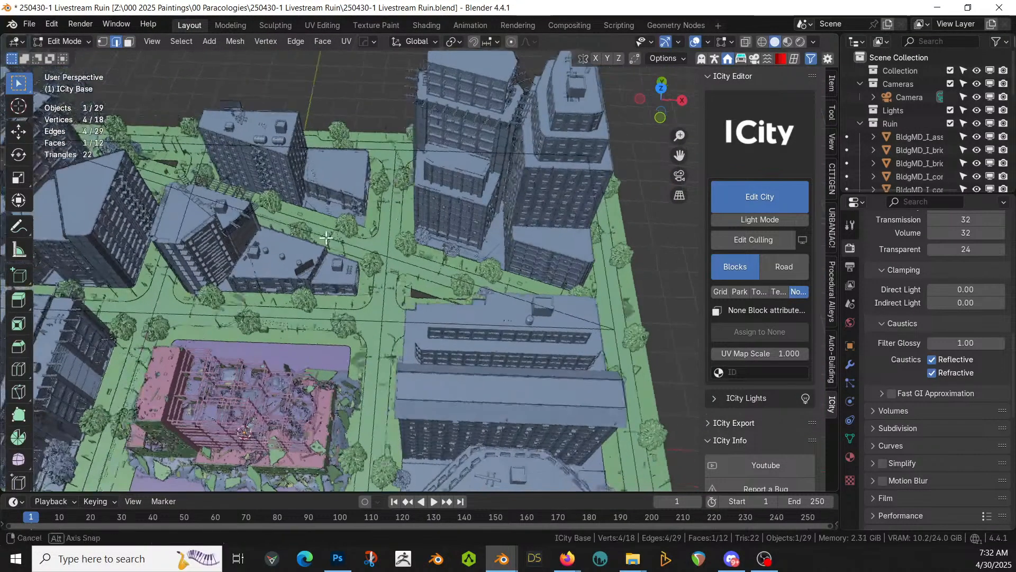
pyautogui.press('a')
pyautogui.scroll(-3, 763, 395)
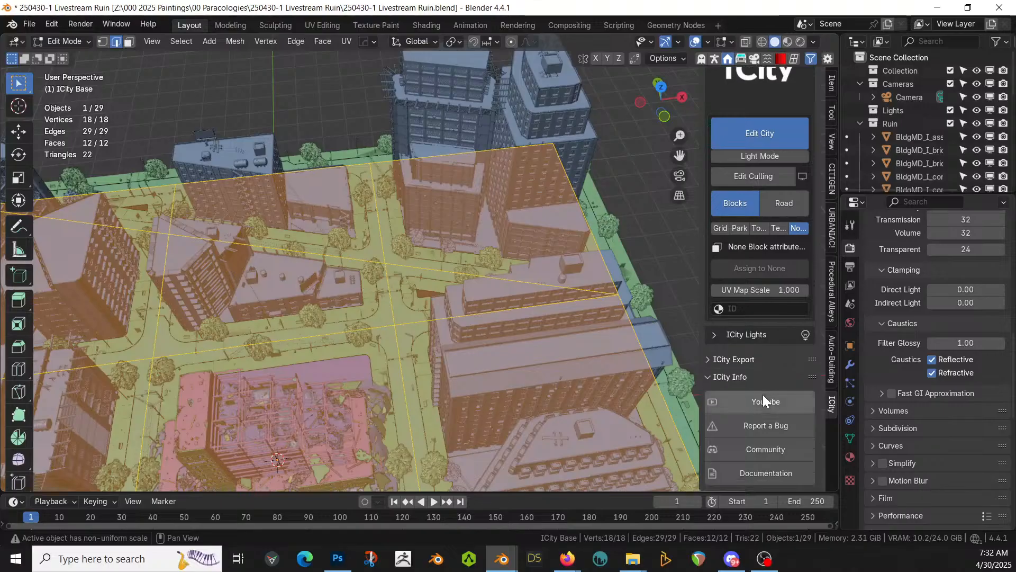
pyautogui.click(775, 207)
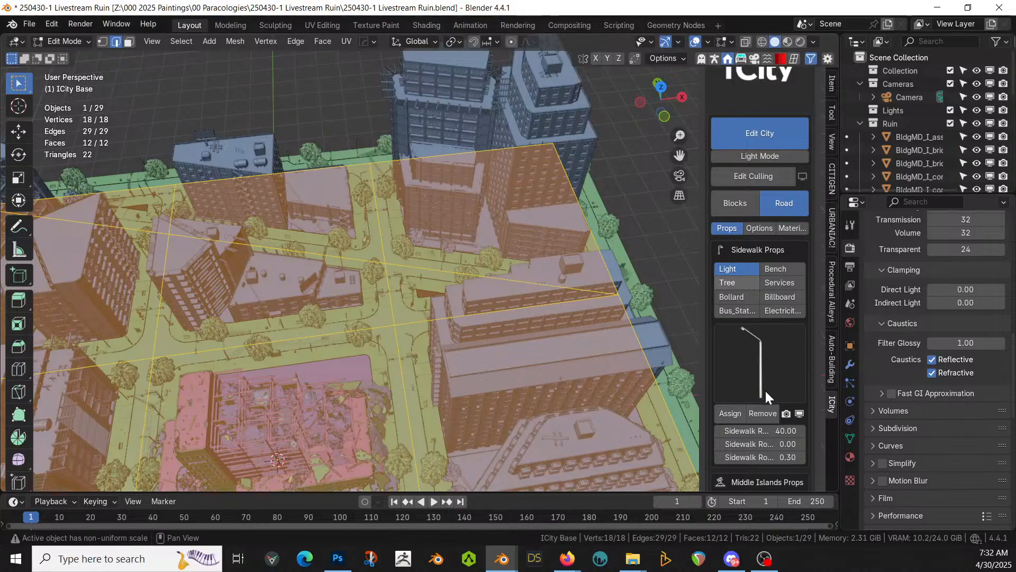
pyautogui.click(767, 411)
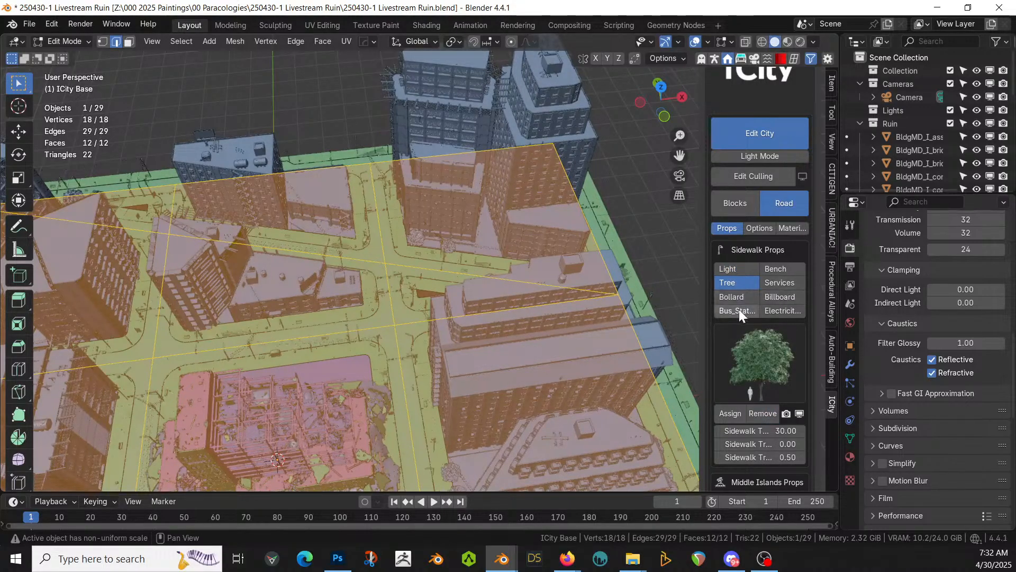
pyautogui.click(763, 411)
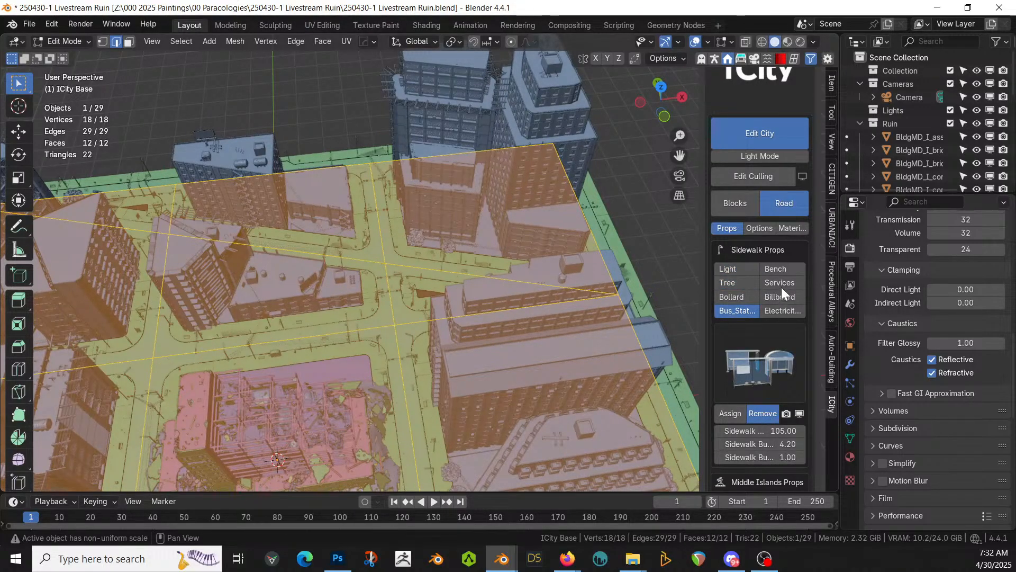
# Remove the bench, services and billboard sidewalk props from all the selected roads
pyautogui.click(782, 269)
pyautogui.click(764, 412)
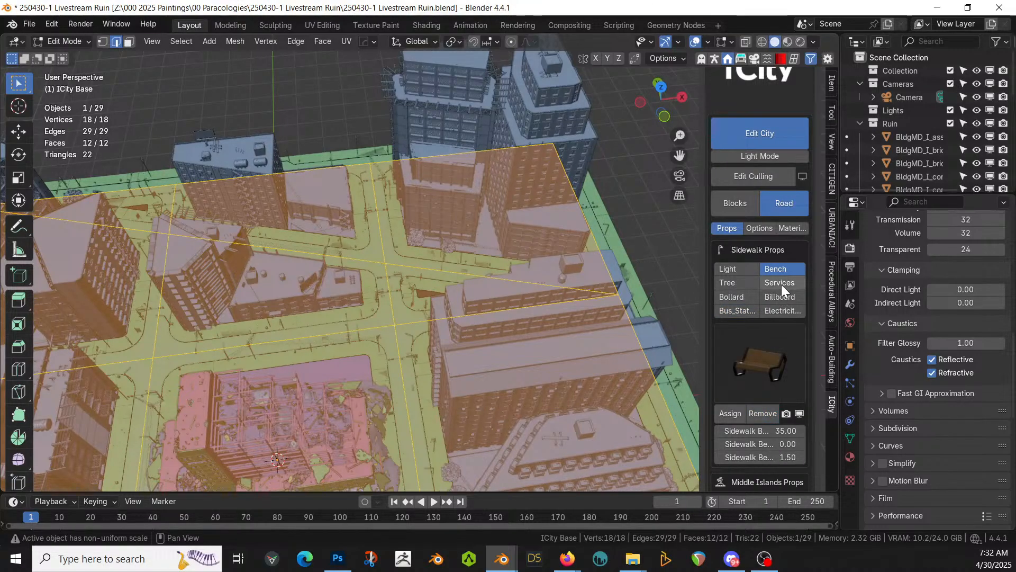
pyautogui.click(782, 284)
pyautogui.click(764, 411)
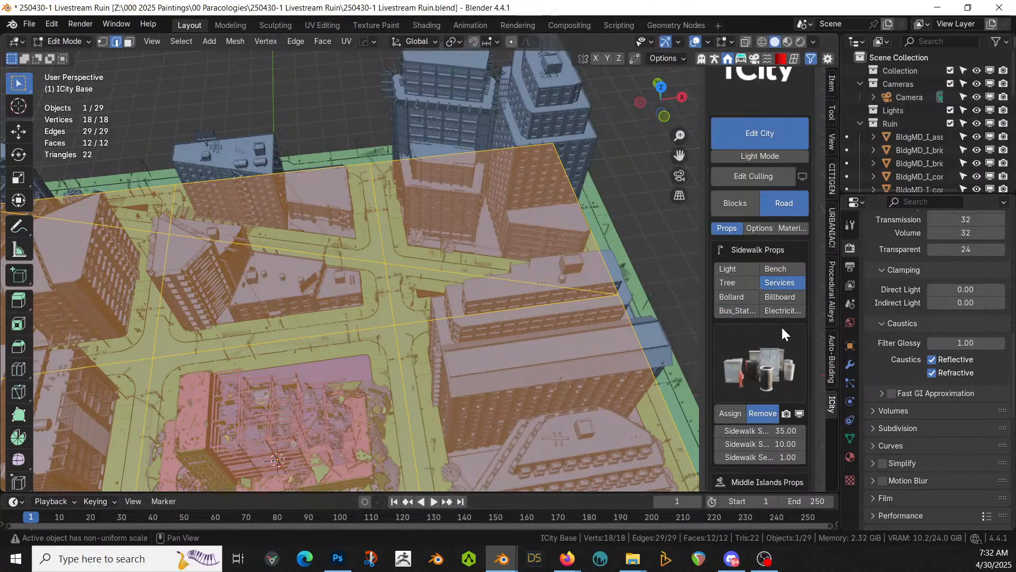
pyautogui.click(787, 300)
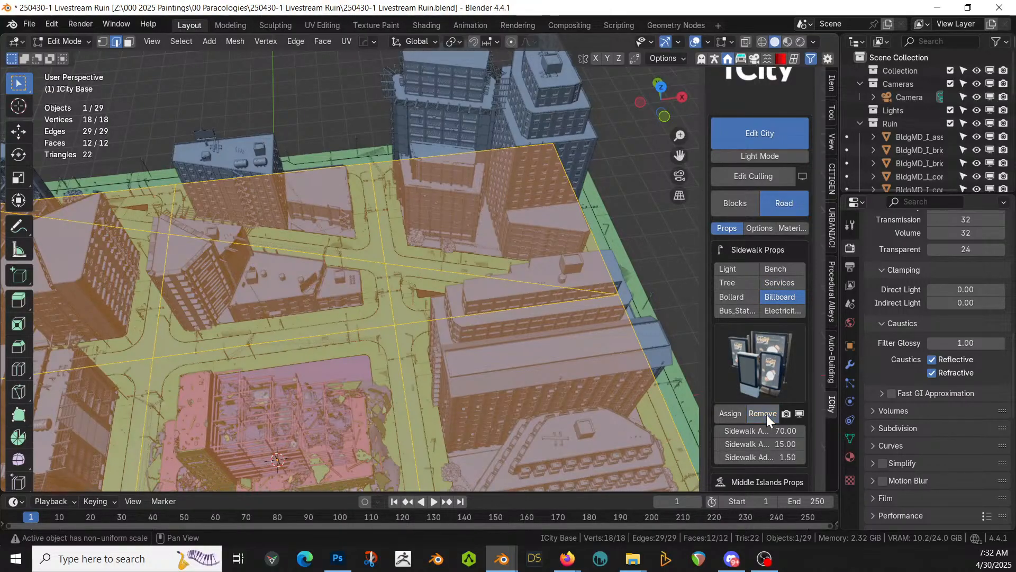
# Look through the remaining prop settings, switch to vertex selection, and open the ICity road options
pyautogui.scroll(-3, 752, 356)
pyautogui.scroll(-8, 756, 354)
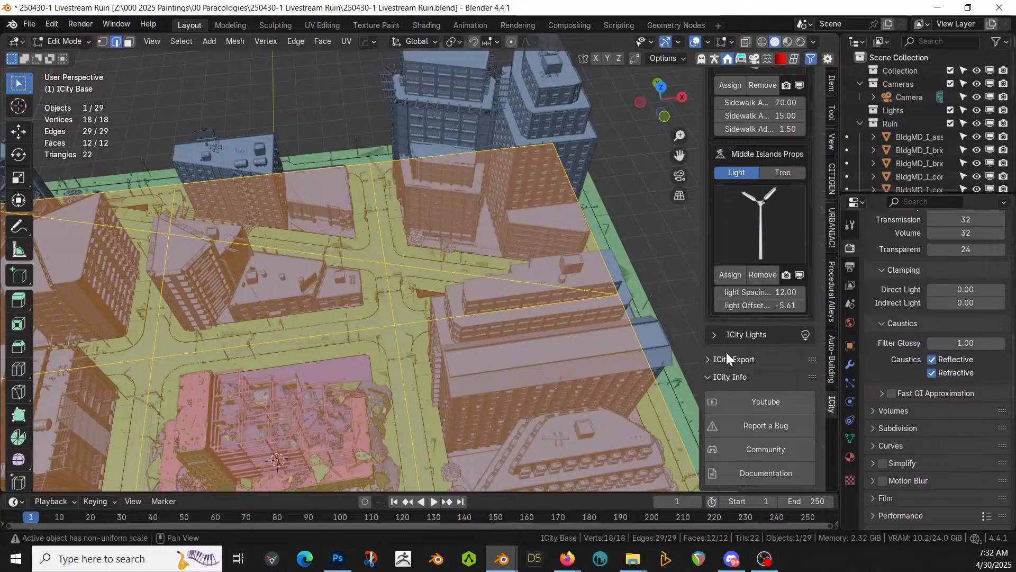
pyautogui.press('1')
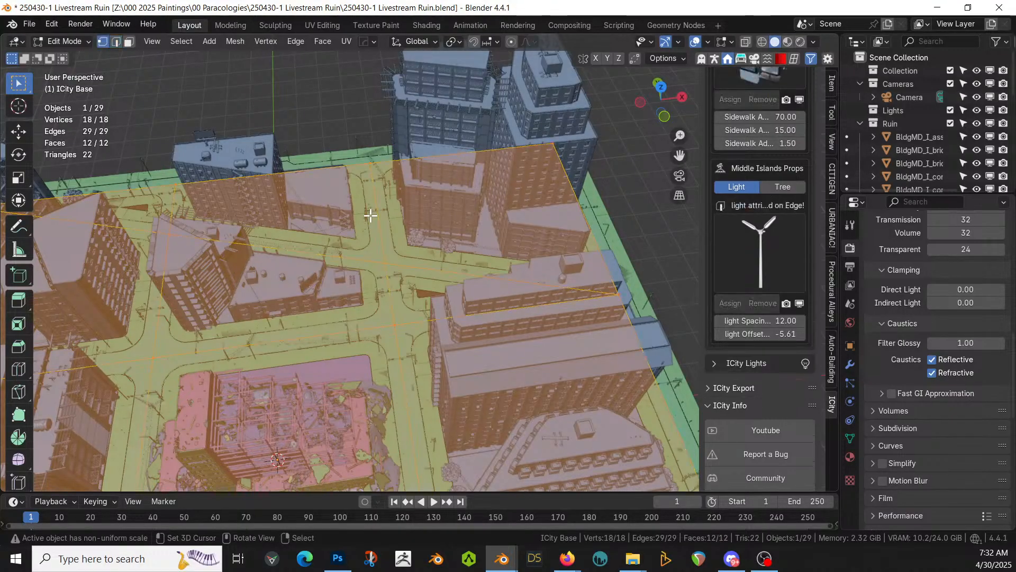
pyautogui.scroll(-1, 766, 365)
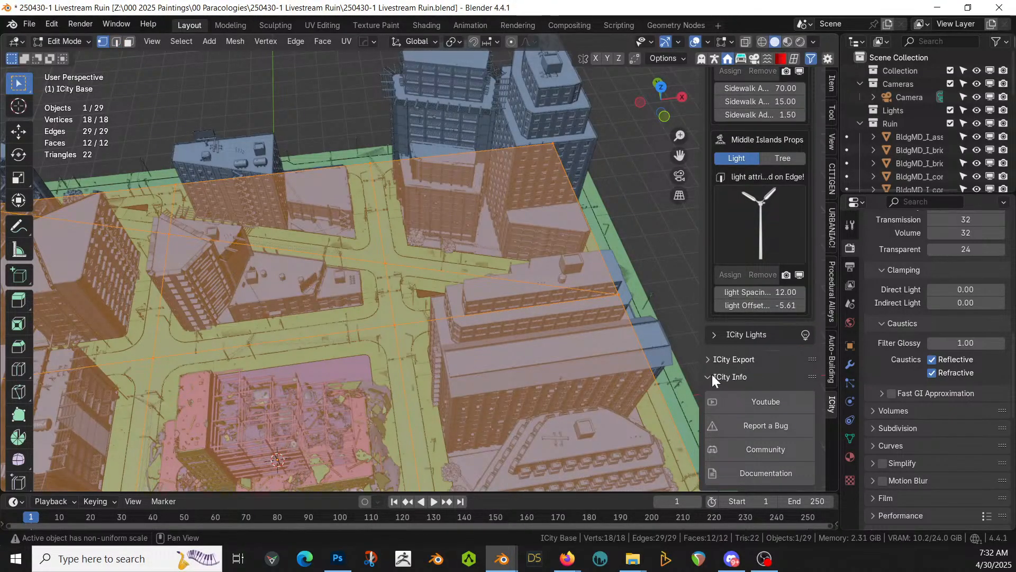
pyautogui.scroll(3, 715, 352)
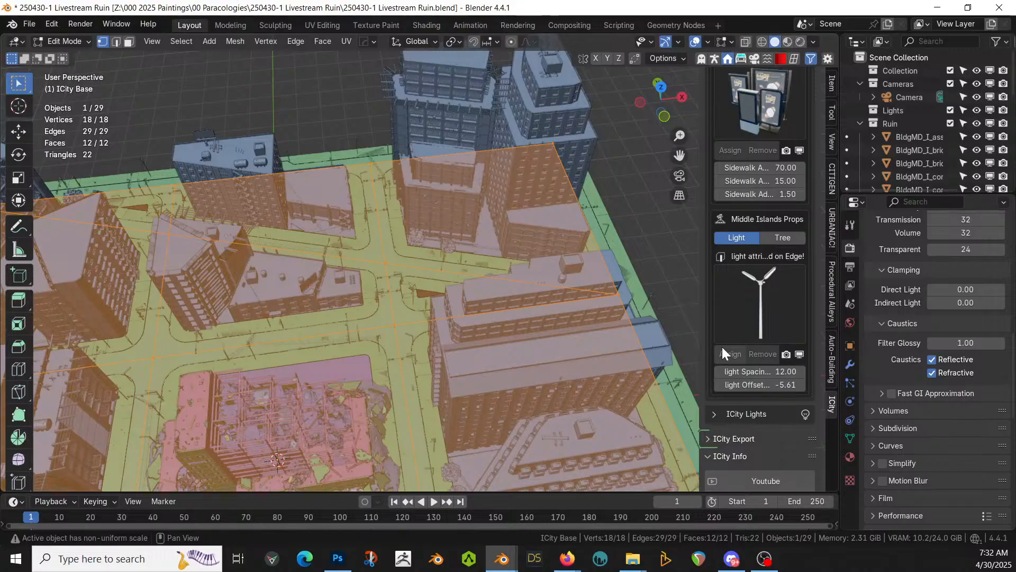
pyautogui.scroll(10, 722, 348)
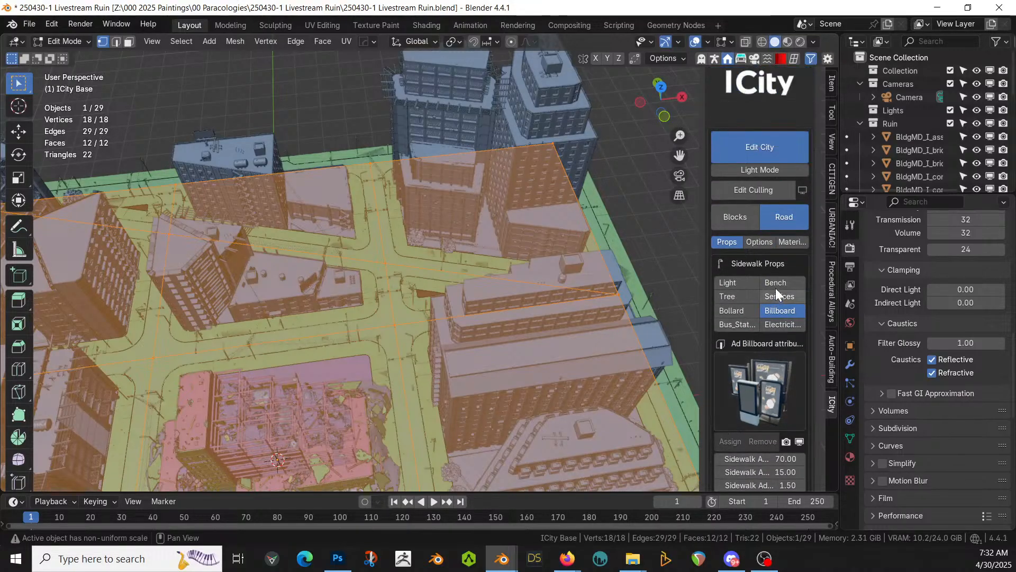
pyautogui.click(758, 243)
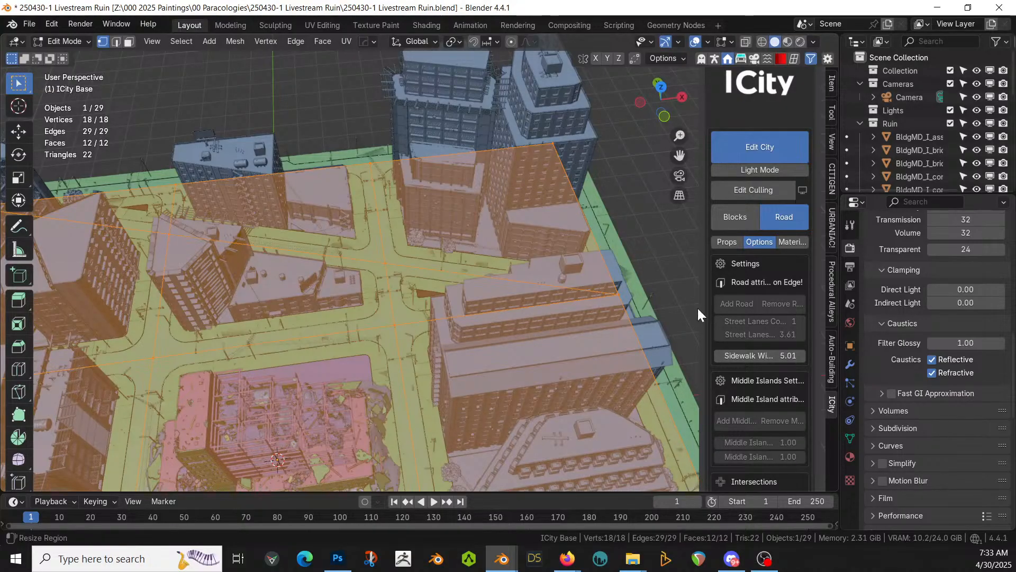
# Turn off traffic lights at all selected road intersections
pyautogui.moveTo(698, 308); pyautogui.dragTo(548, 307)
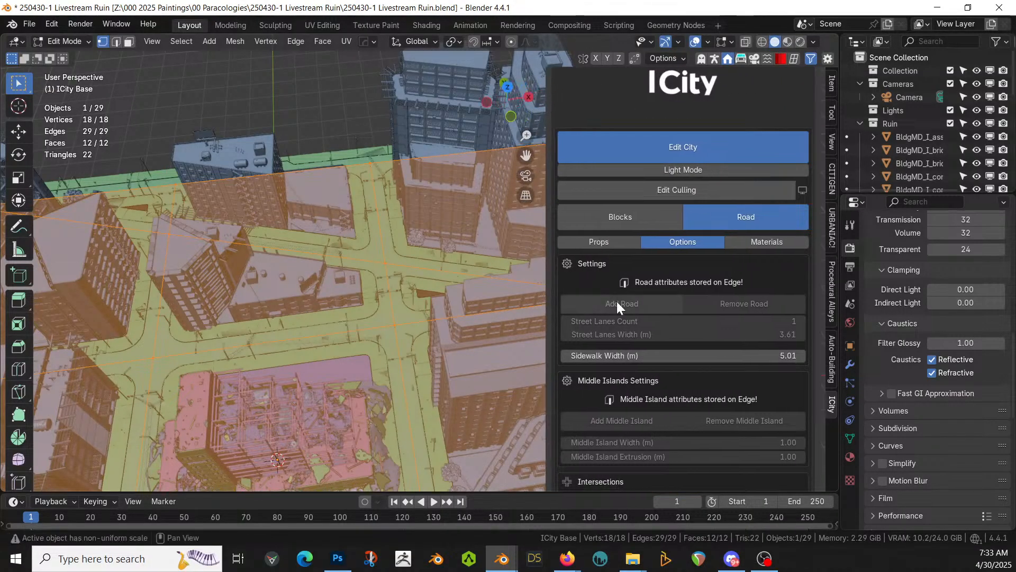
pyautogui.scroll(-4, 699, 322)
pyautogui.scroll(-3, 699, 322)
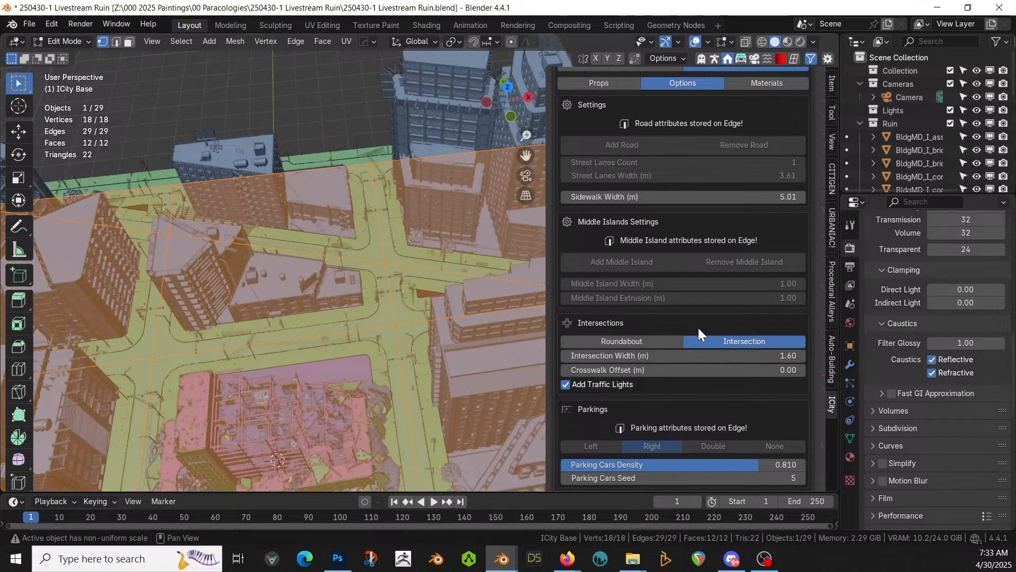
pyautogui.scroll(-2, 661, 339)
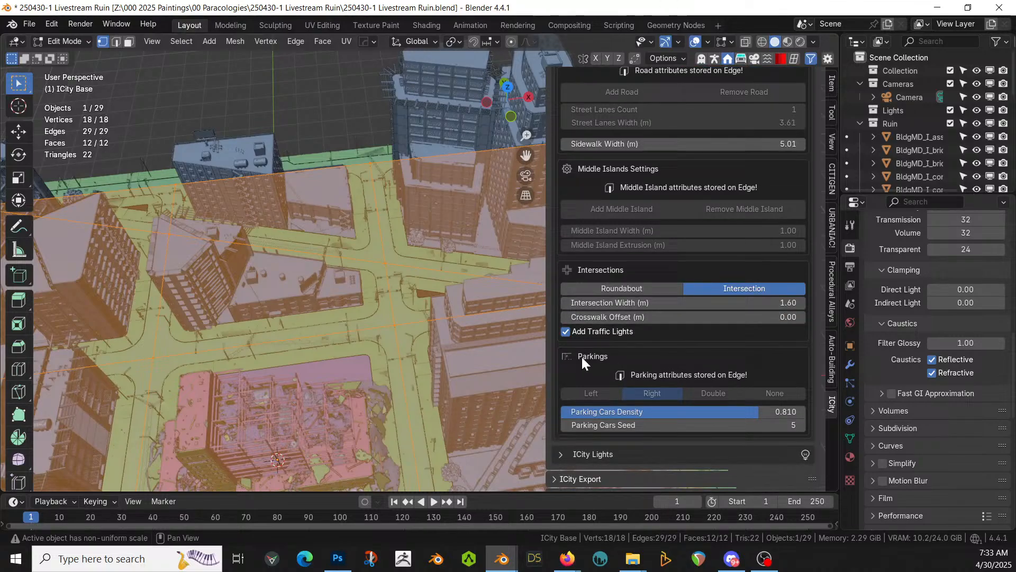
pyautogui.click(567, 331)
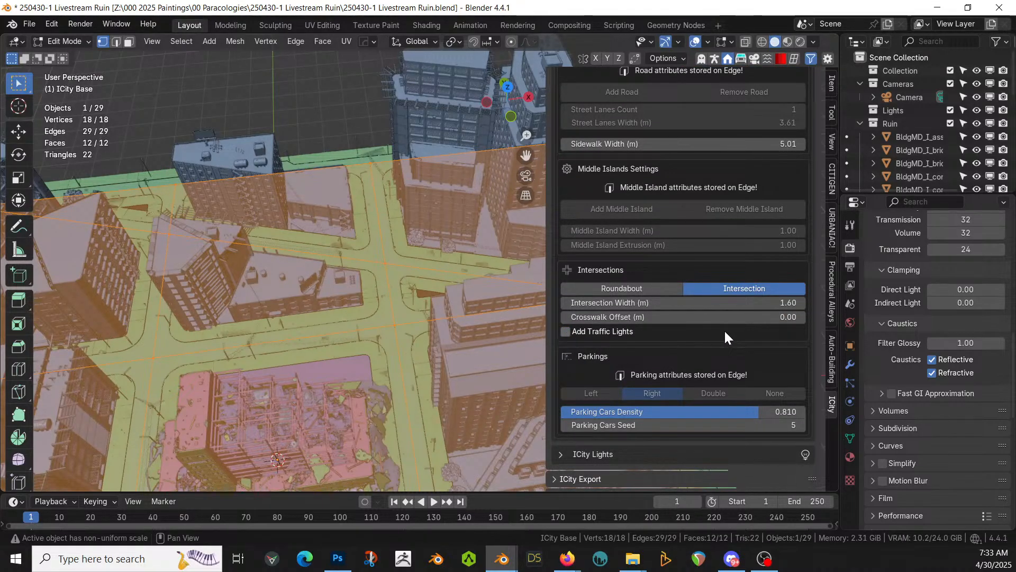
# Raise the parking cars density to 1.000 in the road options
pyautogui.scroll(-2, 725, 331)
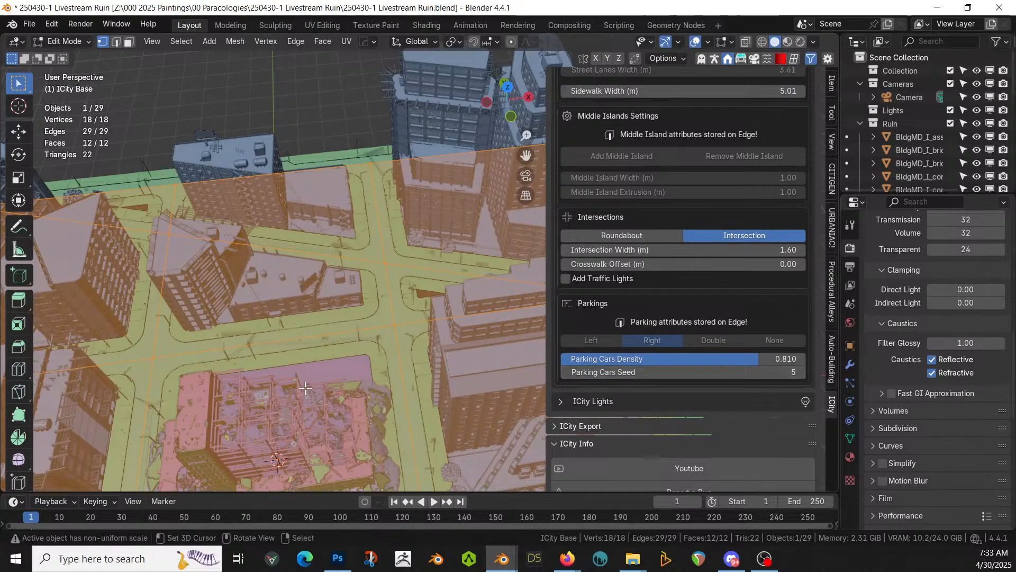
pyautogui.moveTo(318, 391); pyautogui.dragTo(330, 426, button='middle')
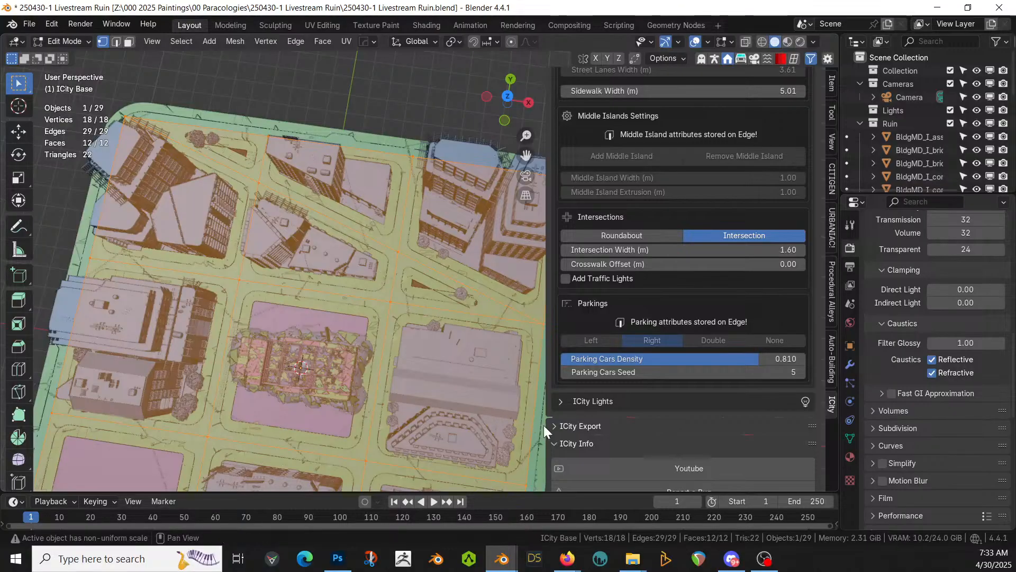
pyautogui.click(763, 360)
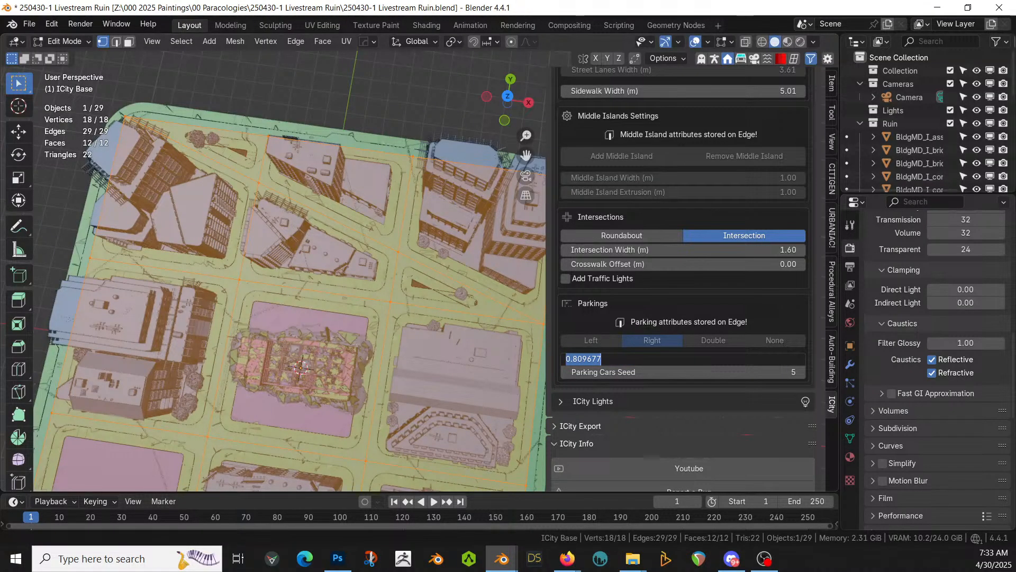
pyautogui.press('Return')
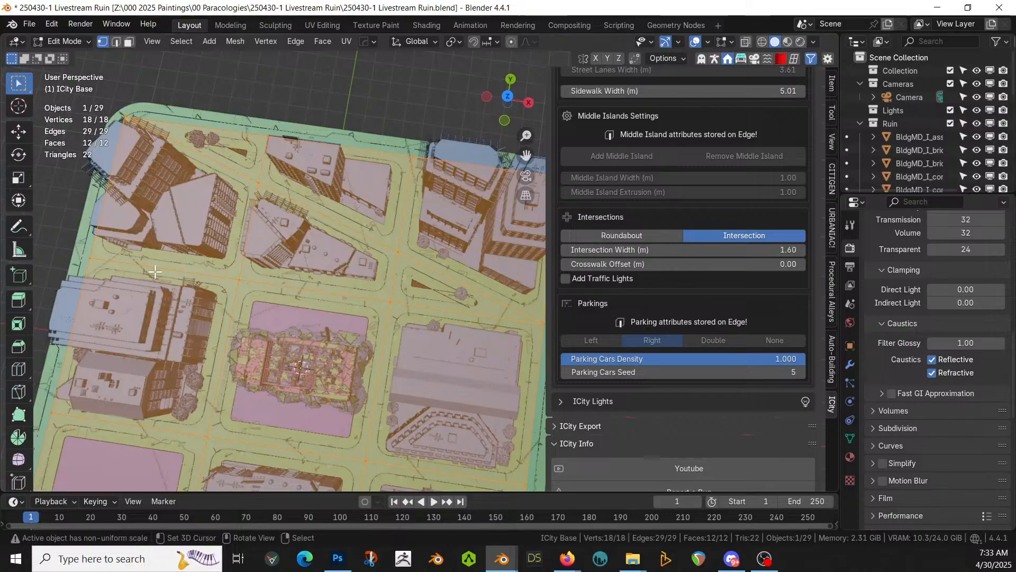
# With all road edges selected, set the parking cars seed to 6 and the parking layout to Double
pyautogui.press('2')
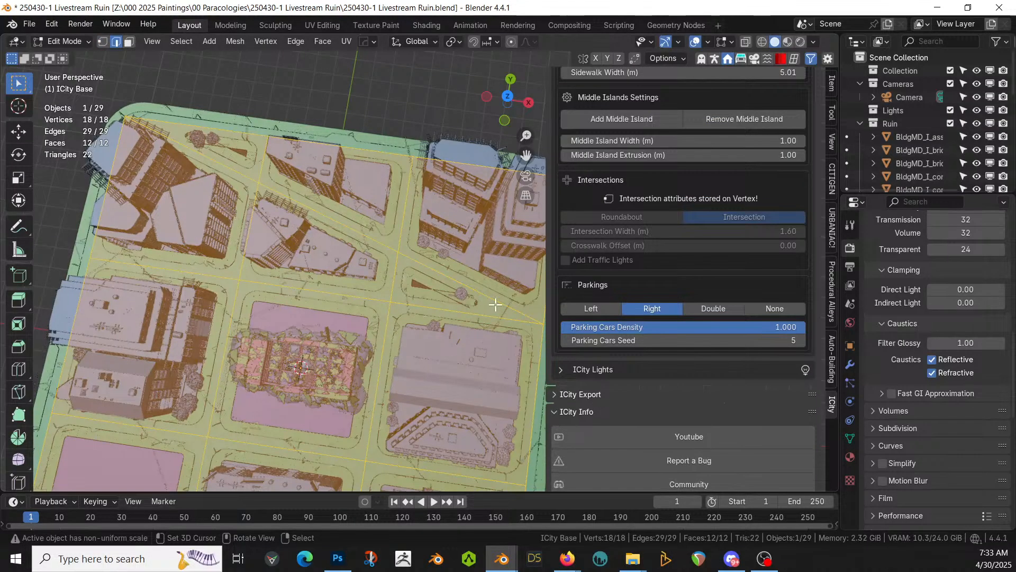
pyautogui.click(801, 340)
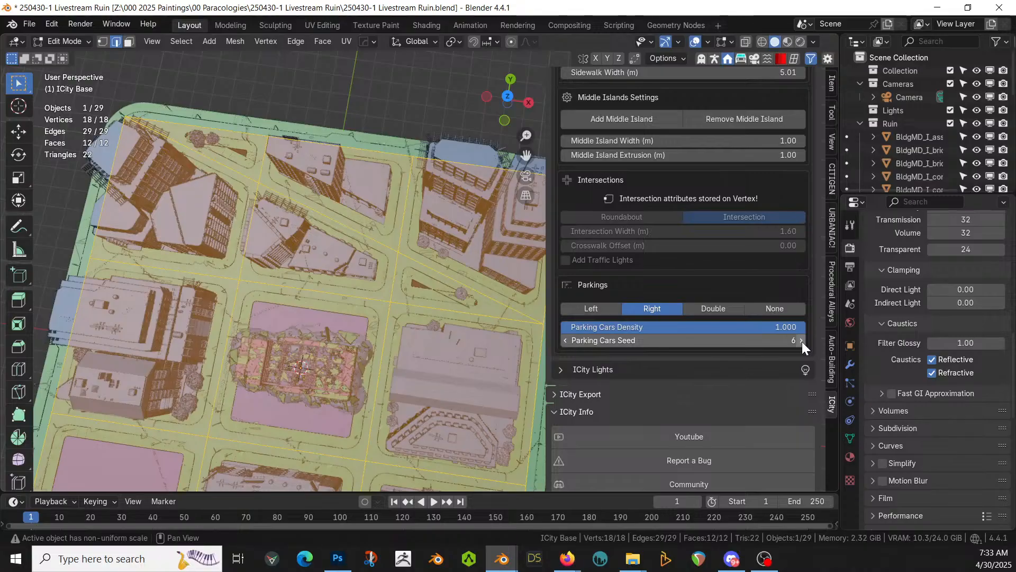
pyautogui.click(710, 307)
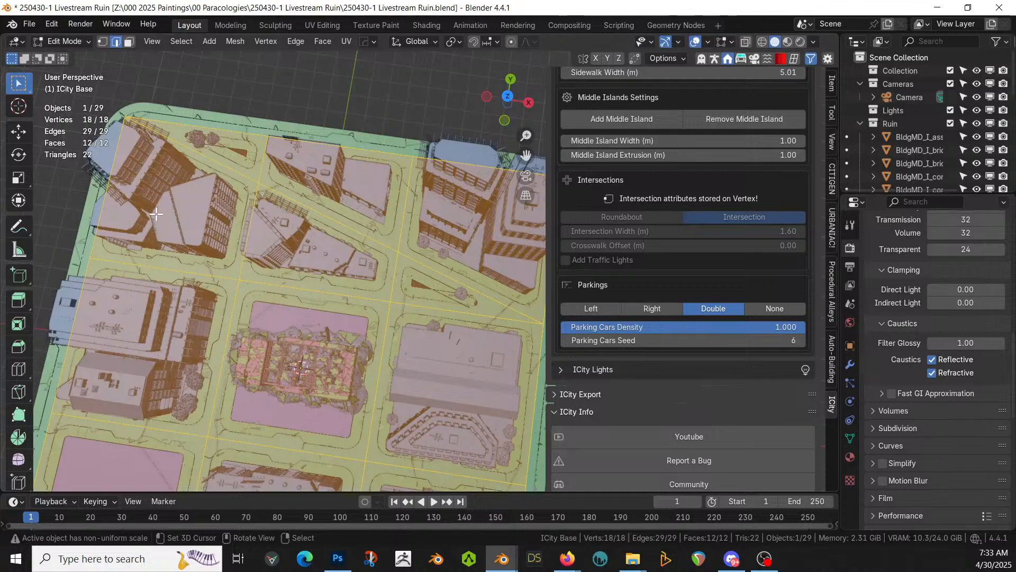
# Select the narrow triangular face beside the diagonal road as a block and assign it to None
pyautogui.moveTo(480, 335); pyautogui.dragTo(577, 283, button='middle')
pyautogui.scroll(5, 575, 286)
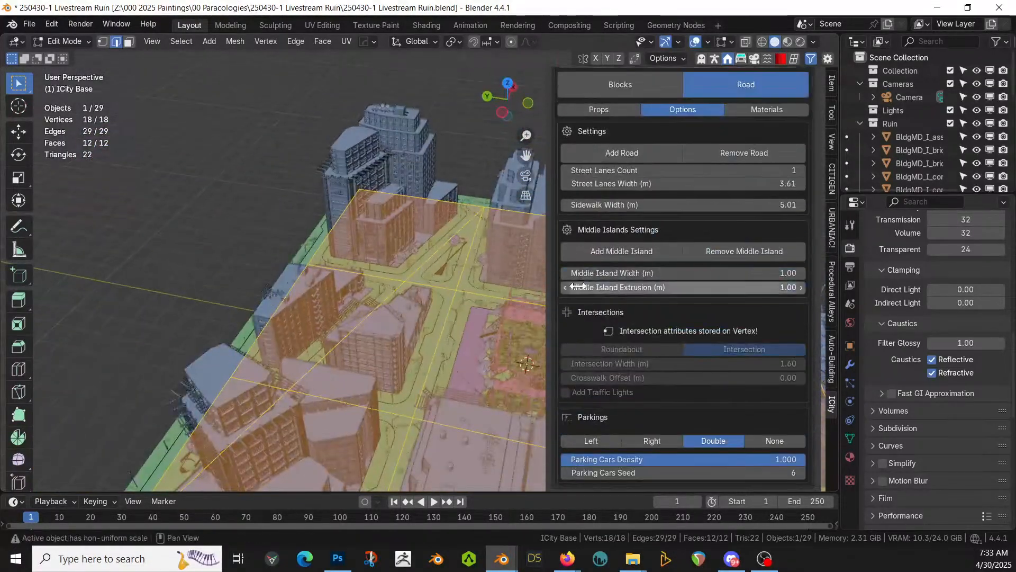
pyautogui.scroll(6, 486, 273)
pyautogui.moveTo(486, 277); pyautogui.dragTo(238, 350, button='middle')
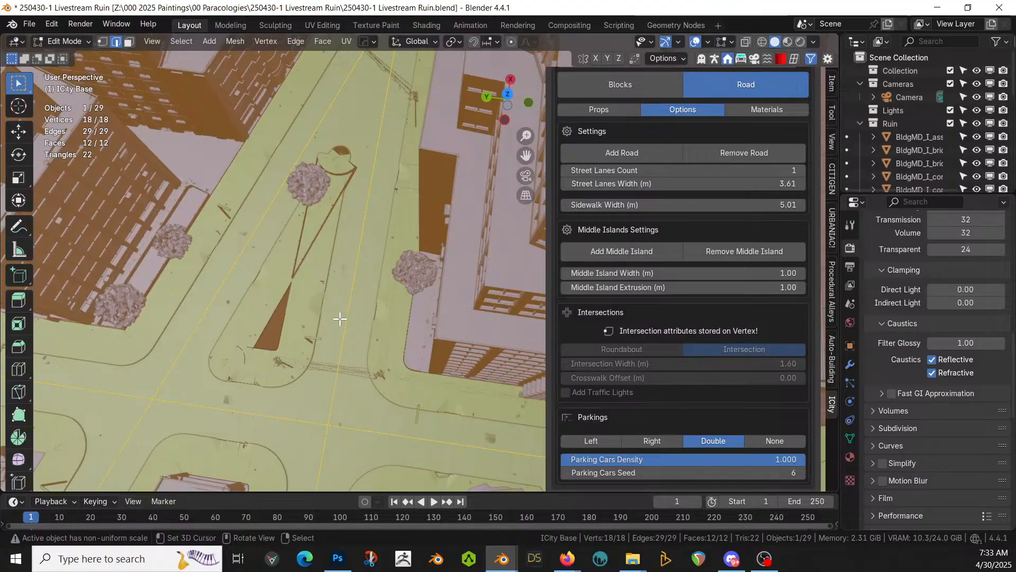
pyautogui.press('3')
pyautogui.click(305, 288)
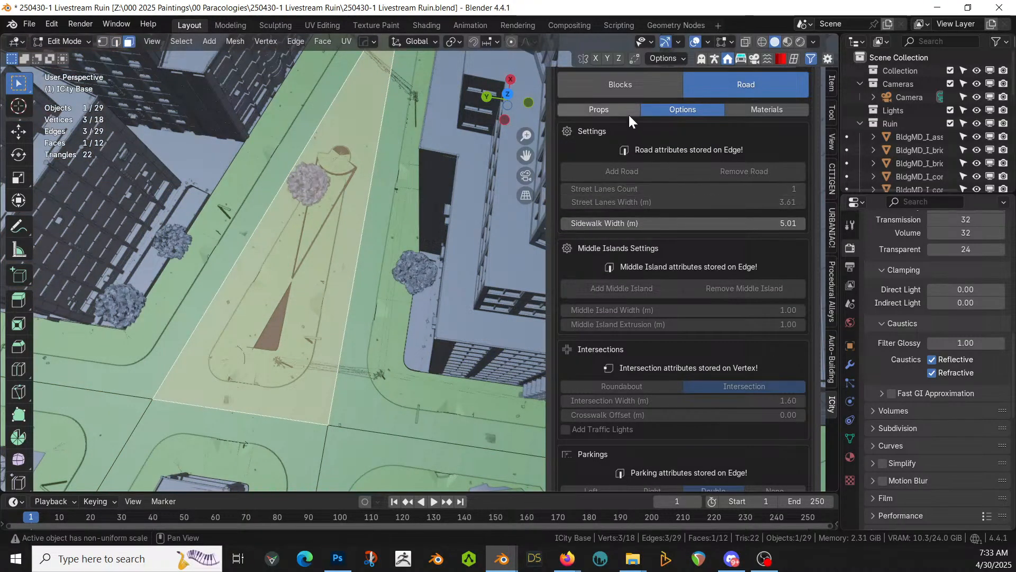
pyautogui.scroll(1, 626, 111)
pyautogui.click(617, 138)
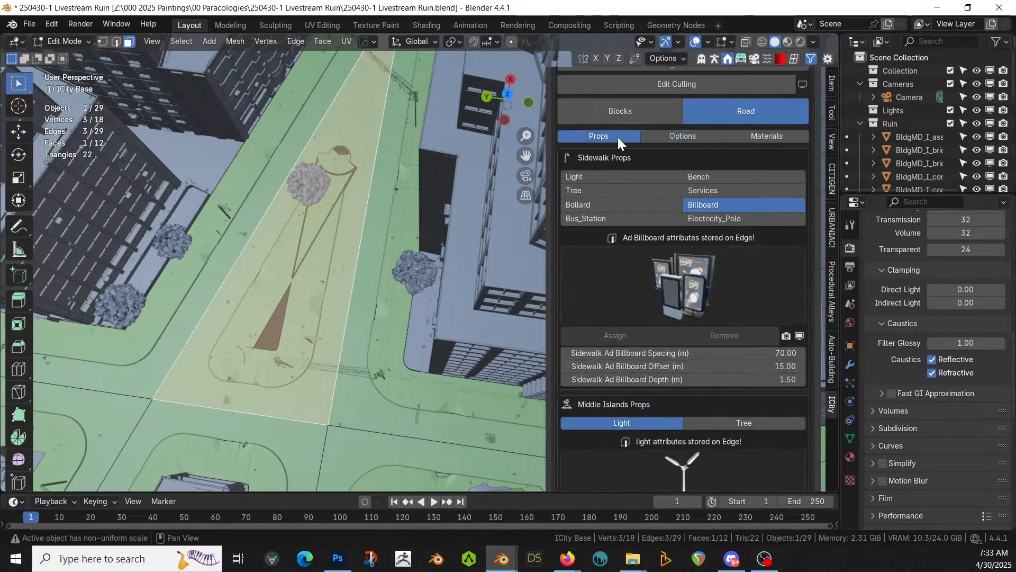
pyautogui.scroll(4, 753, 136)
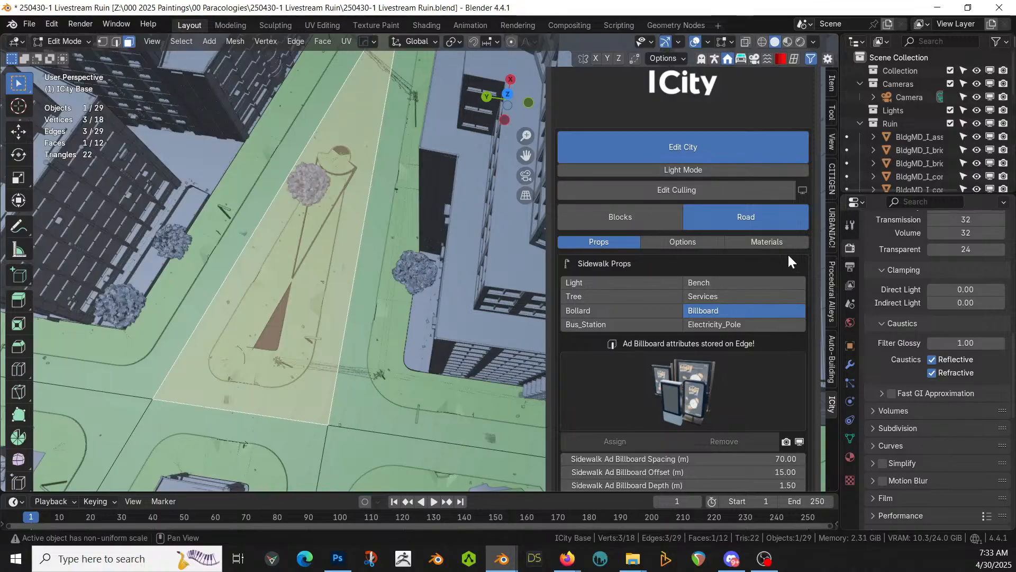
pyautogui.click(778, 242)
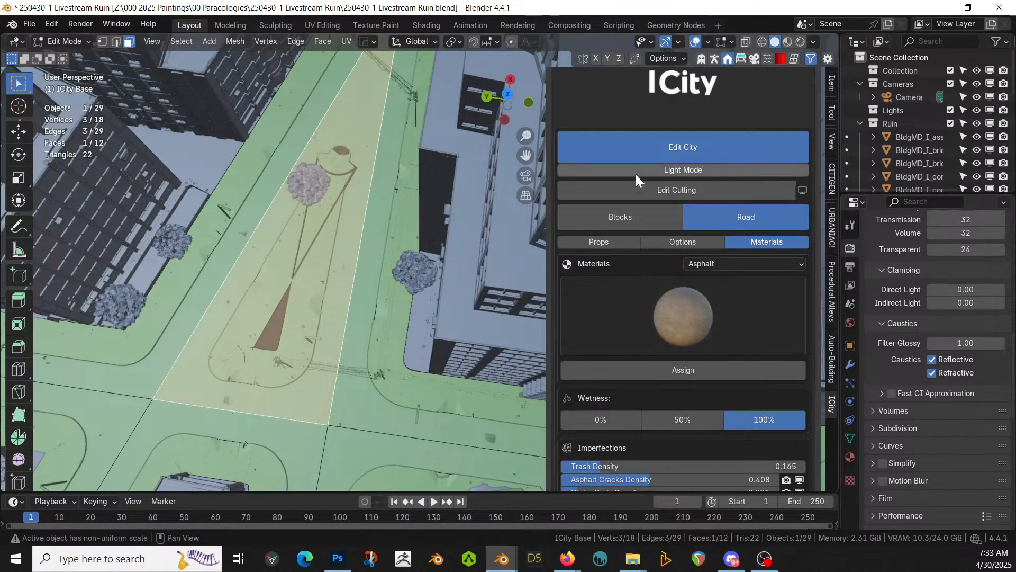
pyautogui.click(616, 218)
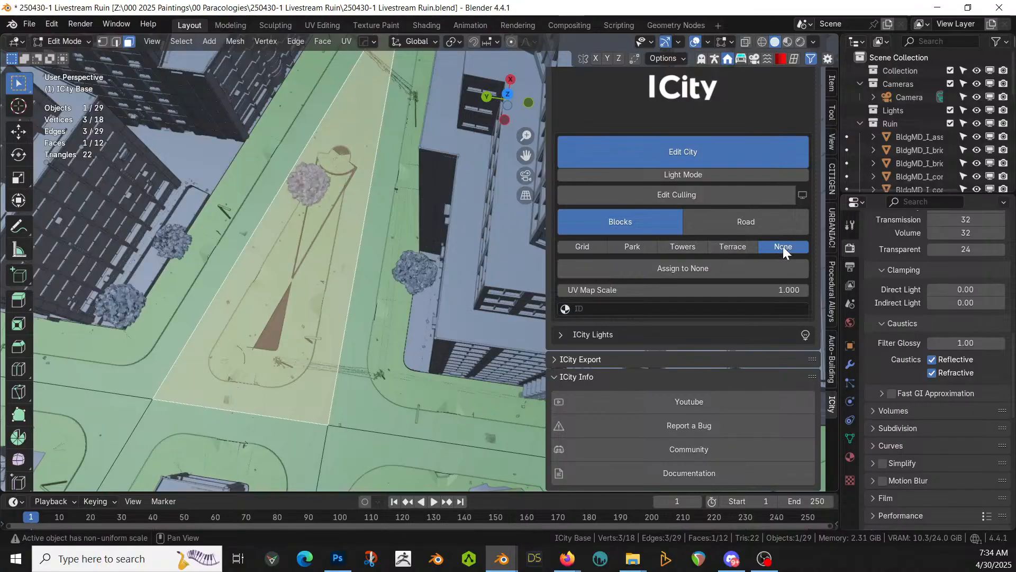
pyautogui.click(680, 267)
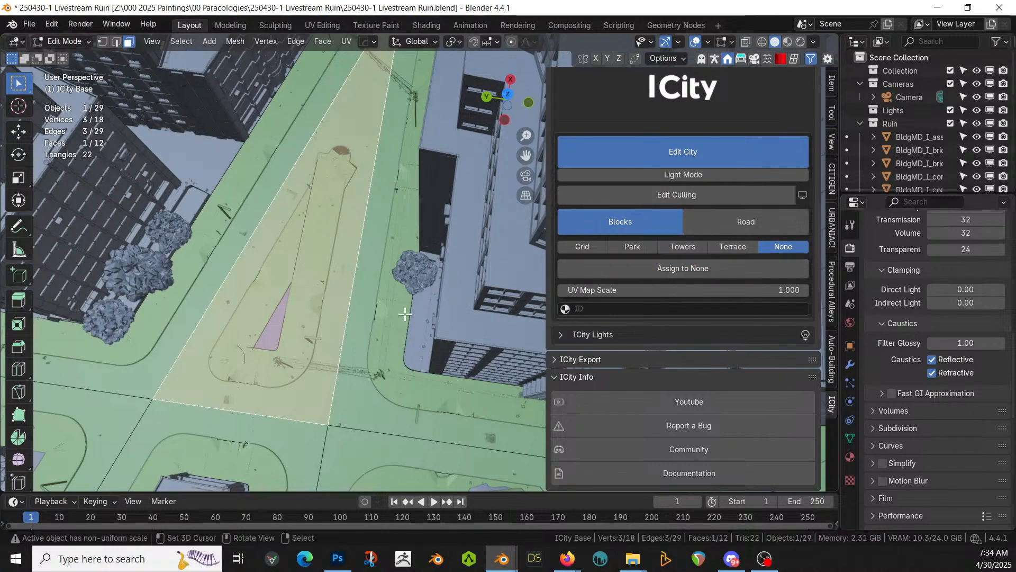
# Assign the other small triangular block, at the city's outer back corner, to None
pyautogui.moveTo(404, 311); pyautogui.dragTo(379, 268, button='middle')
pyautogui.click(379, 269)
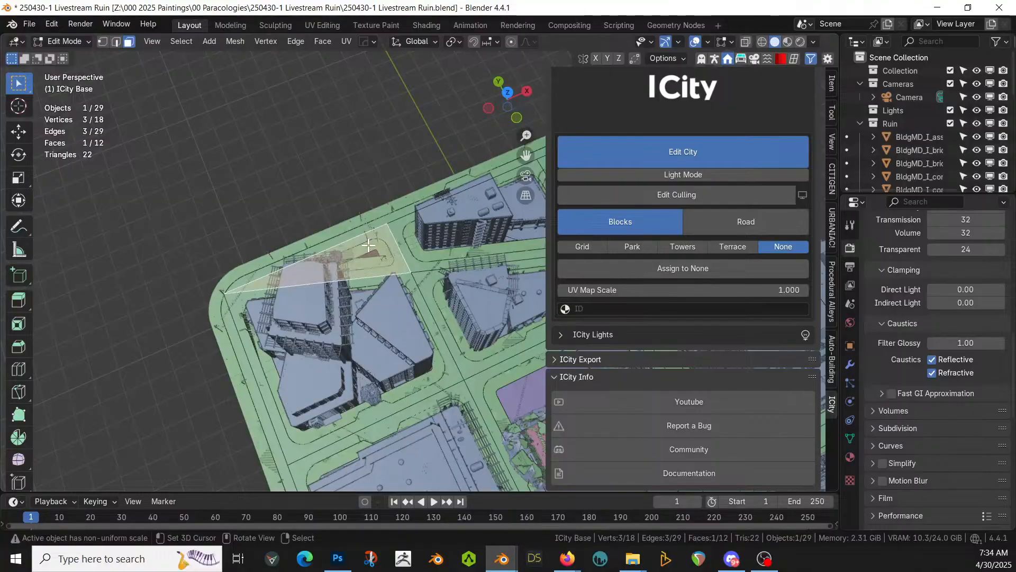
pyautogui.click(719, 266)
pyautogui.moveTo(511, 375); pyautogui.dragTo(490, 377, button='middle')
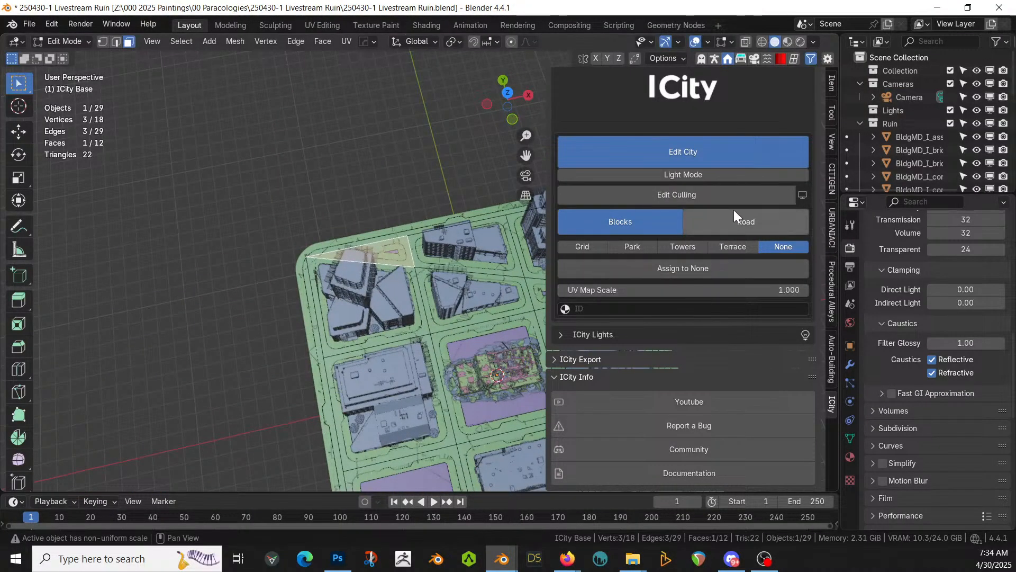
# Check the available road materials and the wetness and imperfection settings
pyautogui.click(754, 221)
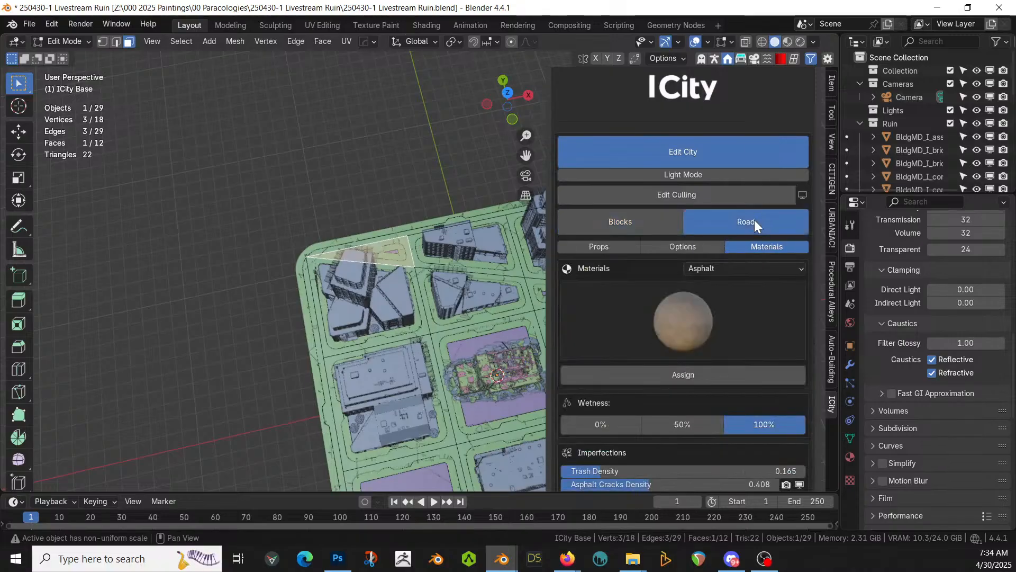
pyautogui.click(747, 269)
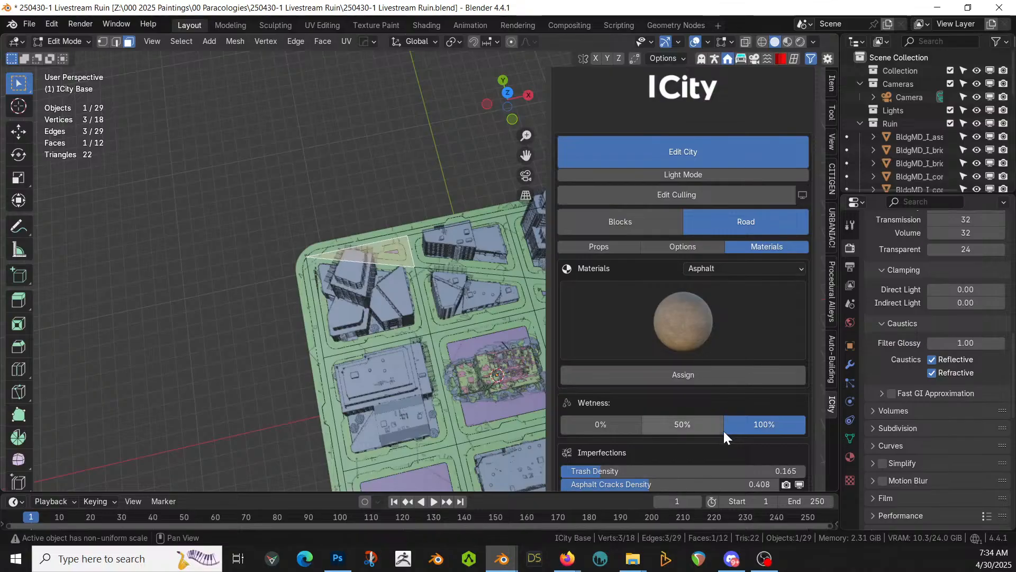
pyautogui.scroll(-1, 473, 379)
pyautogui.scroll(-1, 473, 381)
pyautogui.keyDown('shift'); pyautogui.moveTo(473, 380); pyautogui.dragTo(393, 316, button='middle'); pyautogui.keyUp('shift')
pyautogui.scroll(4, 373, 291)
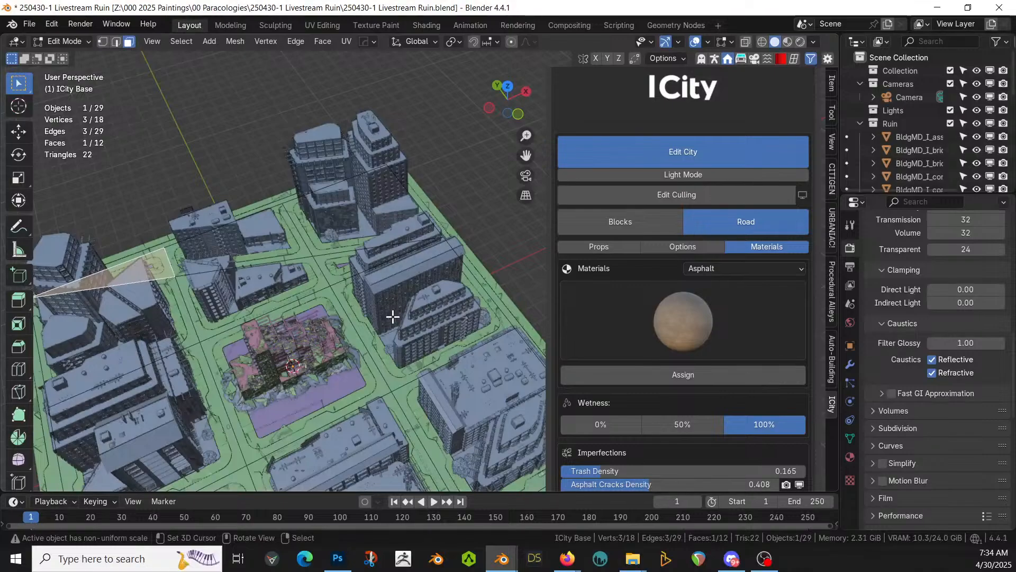
# Leave edit mode and examine the ruined building and the ground of its block from several sides
pyautogui.press('Tab')
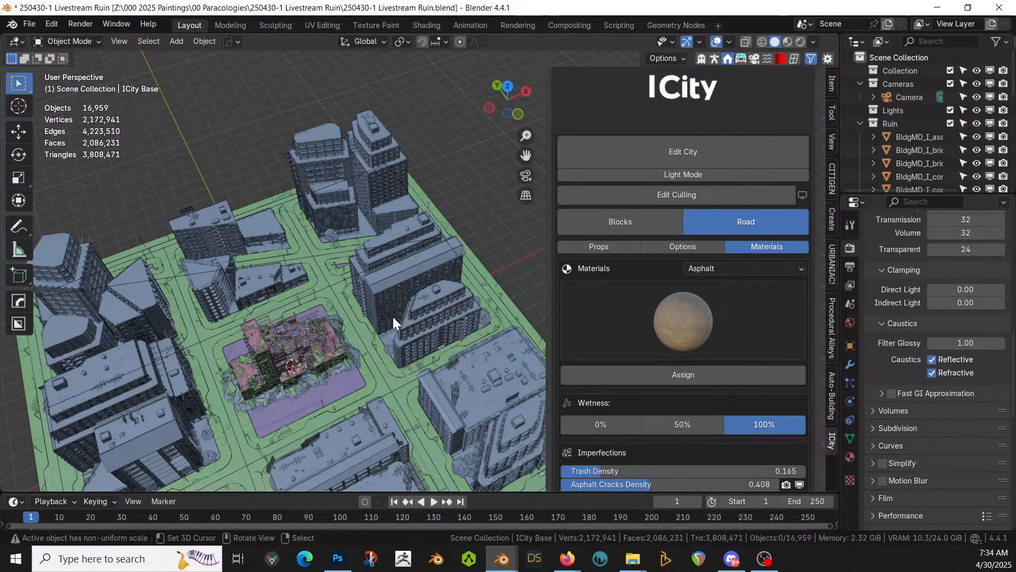
pyautogui.moveTo(381, 286); pyautogui.dragTo(300, 290, button='middle')
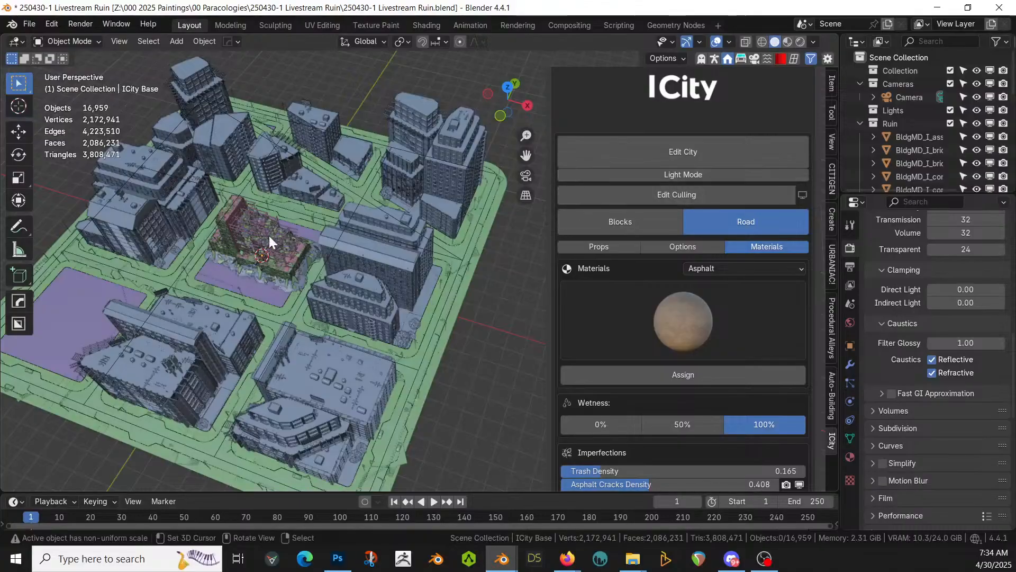
pyautogui.moveTo(211, 193); pyautogui.dragTo(339, 269, button='middle')
pyautogui.scroll(4, 339, 269)
pyautogui.keyDown('shift'); pyautogui.moveTo(272, 323); pyautogui.dragTo(414, 308, button='middle'); pyautogui.keyUp('shift')
pyautogui.scroll(3, 393, 362)
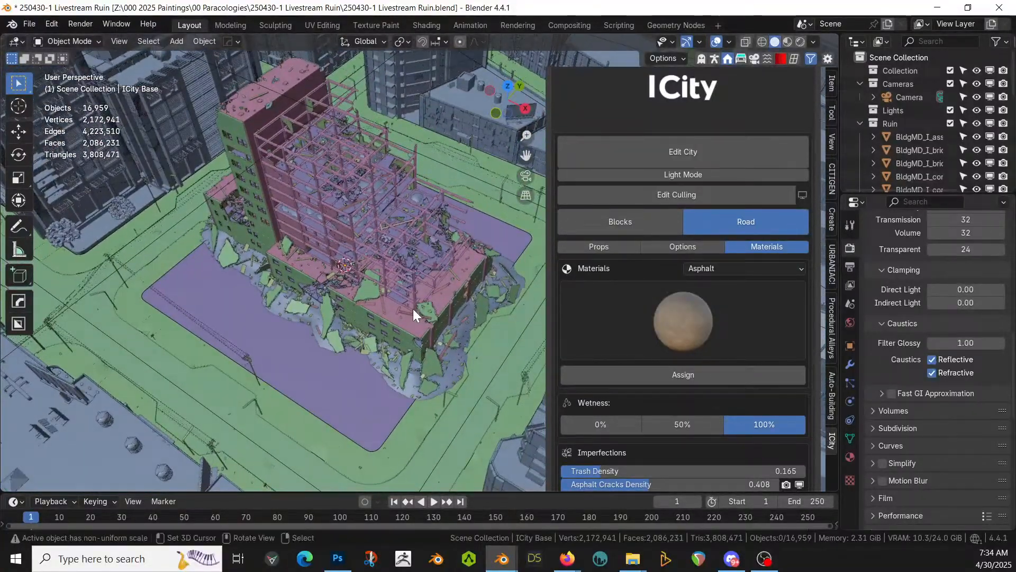
pyautogui.moveTo(347, 341); pyautogui.dragTo(401, 330, button='middle')
pyautogui.scroll(-2, 412, 376)
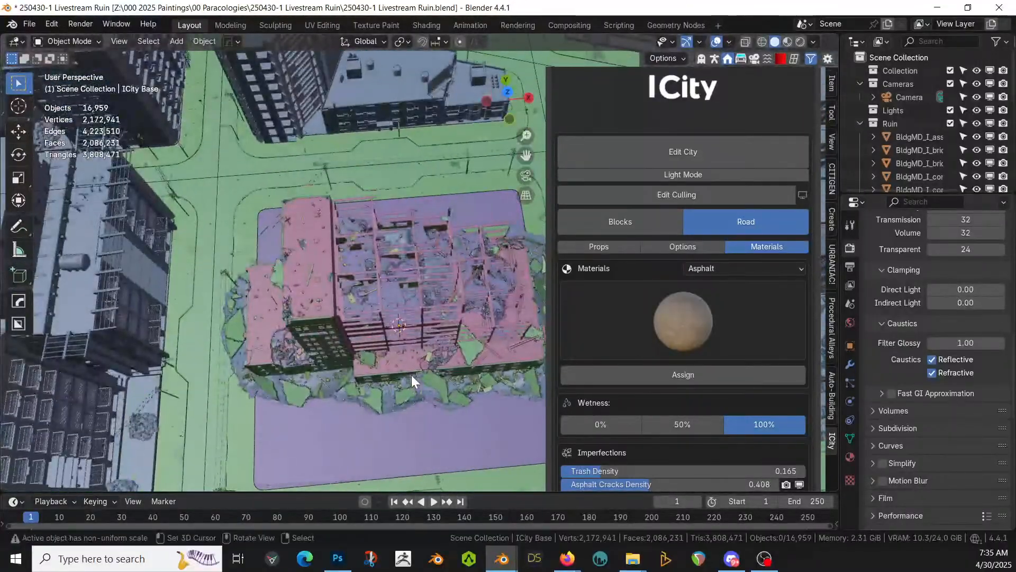
# From the top view, add a plane at the origin and scale it to about 35.3 to cover the ruined building's block
pyautogui.press('KP_7')
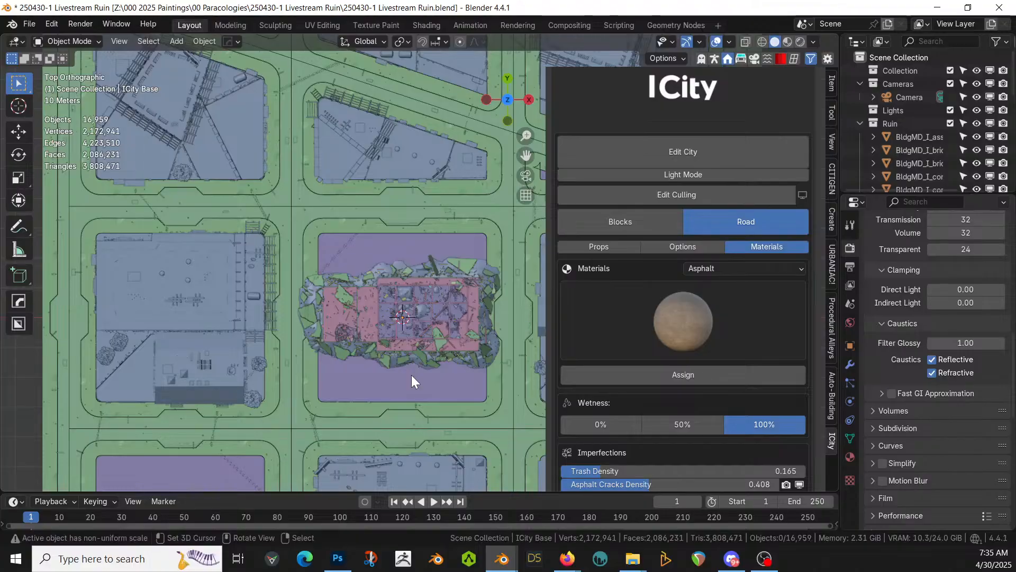
pyautogui.hotkey('shift', 'a')
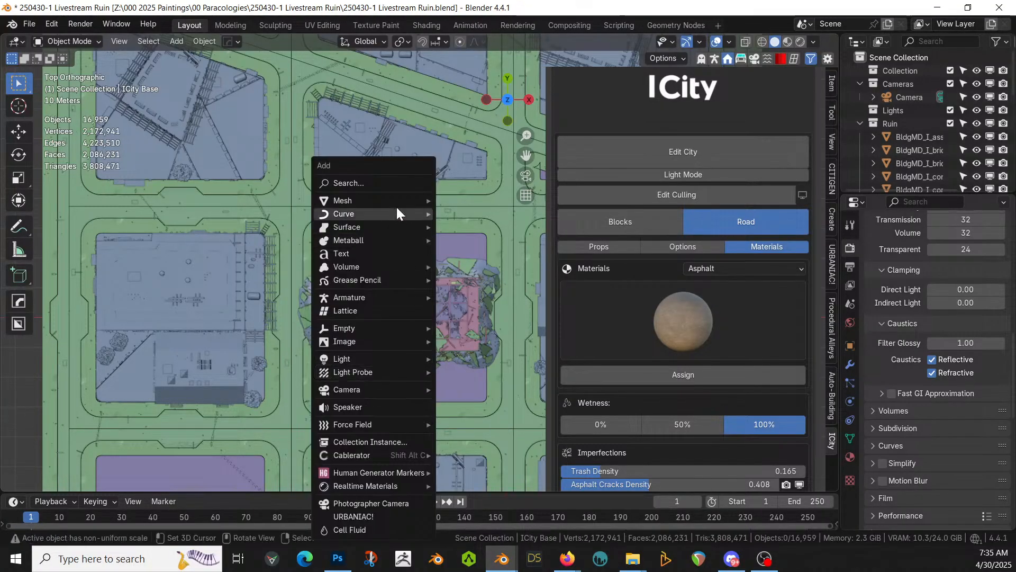
pyautogui.moveTo(381, 200)
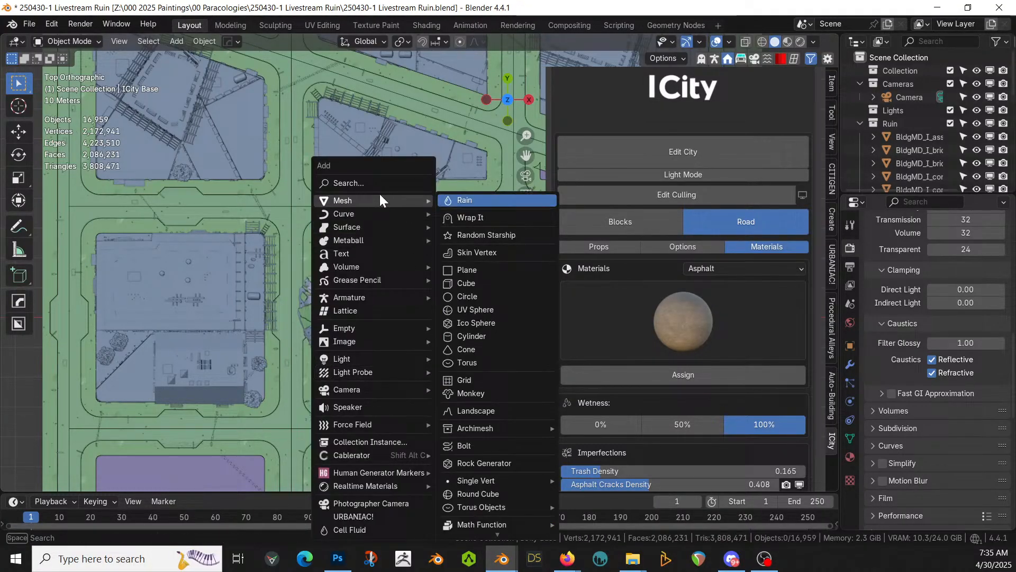
pyautogui.click(473, 270)
pyautogui.press('s')
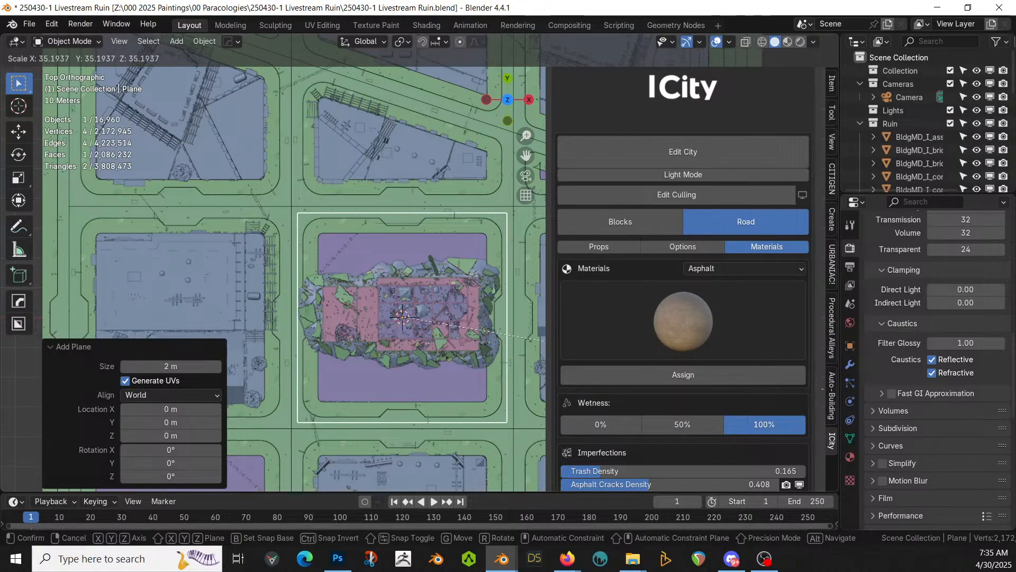
pyautogui.click(824, 389)
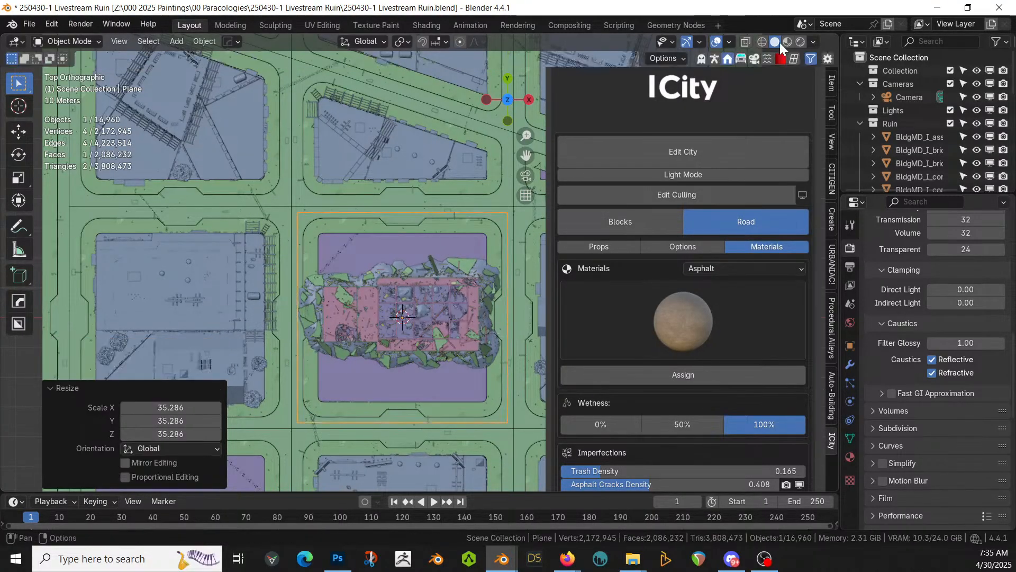
# Collapse the Ruin collection and exclude the ICity collection from the view layer, isolating the ruin and its ground plane
pyautogui.moveTo(287, 401); pyautogui.dragTo(326, 291, button='middle')
pyautogui.scroll(2, 327, 290)
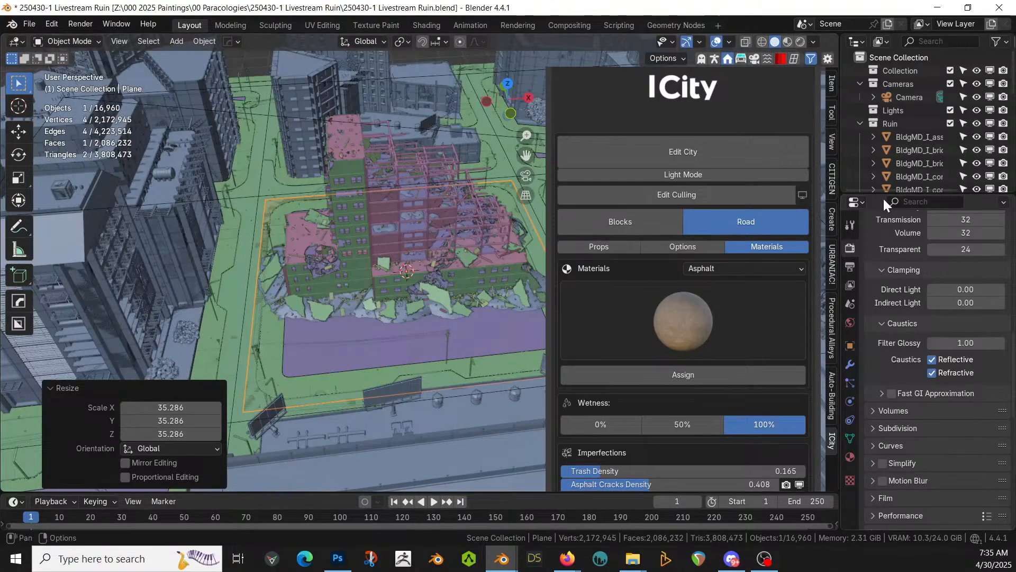
pyautogui.click(860, 123)
pyautogui.click(860, 136)
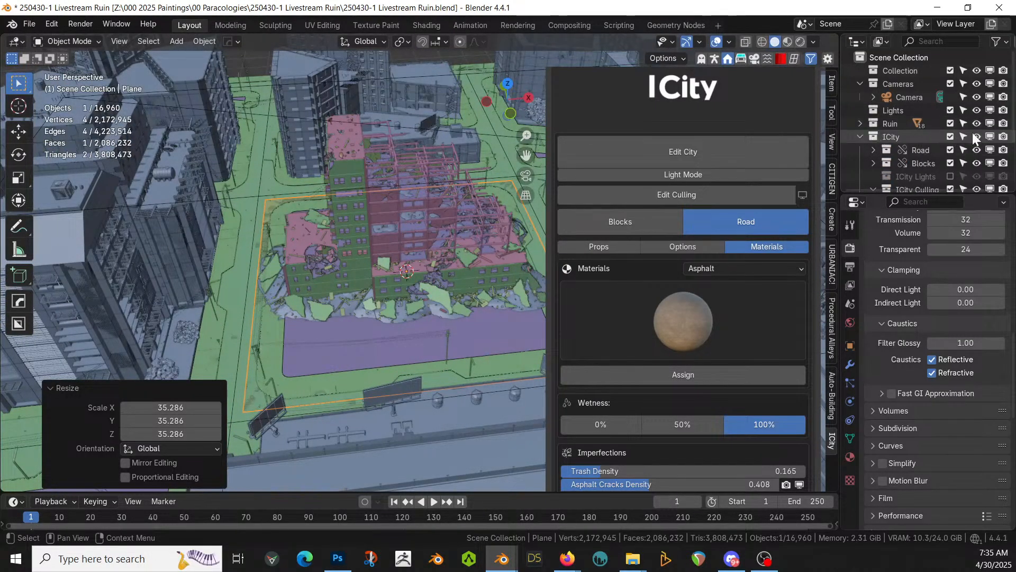
pyautogui.click(950, 137)
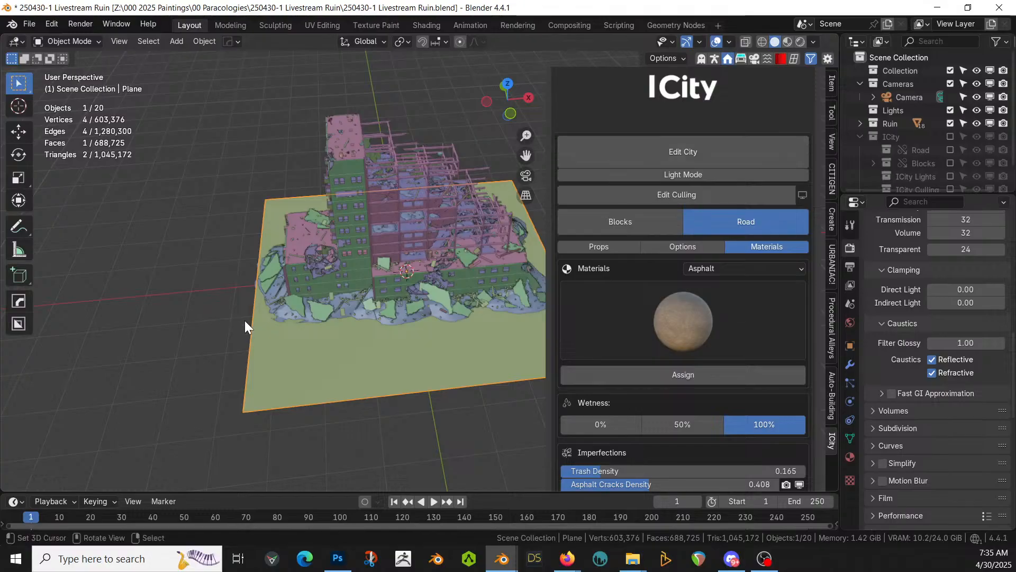
pyautogui.moveTo(245, 319)
pyautogui.mouseDown(button='middle')
pyautogui.moveTo(332, 296)
pyautogui.moveTo(252, 309)
pyautogui.mouseUp(button='middle')
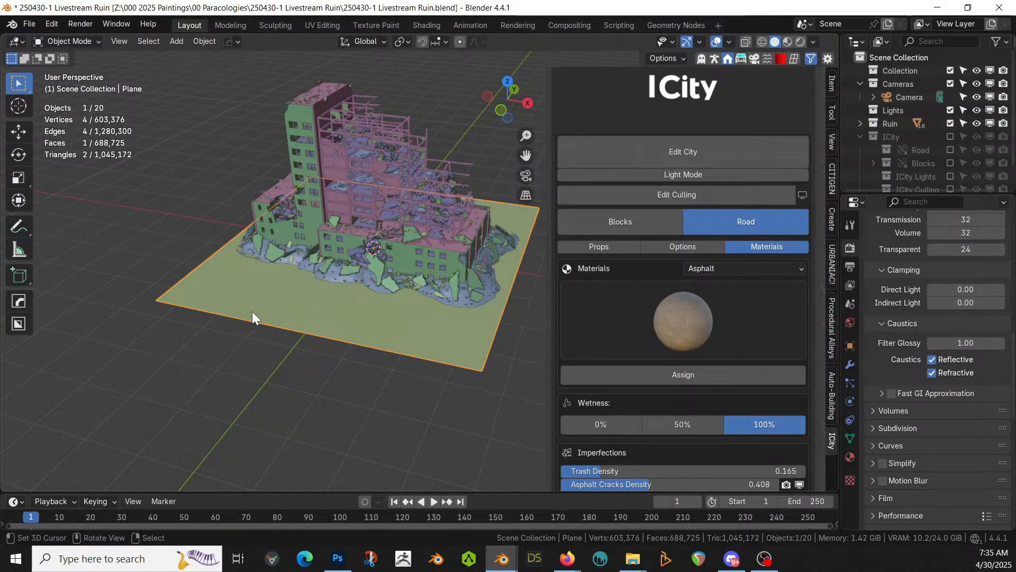
pyautogui.scroll(4, 251, 311)
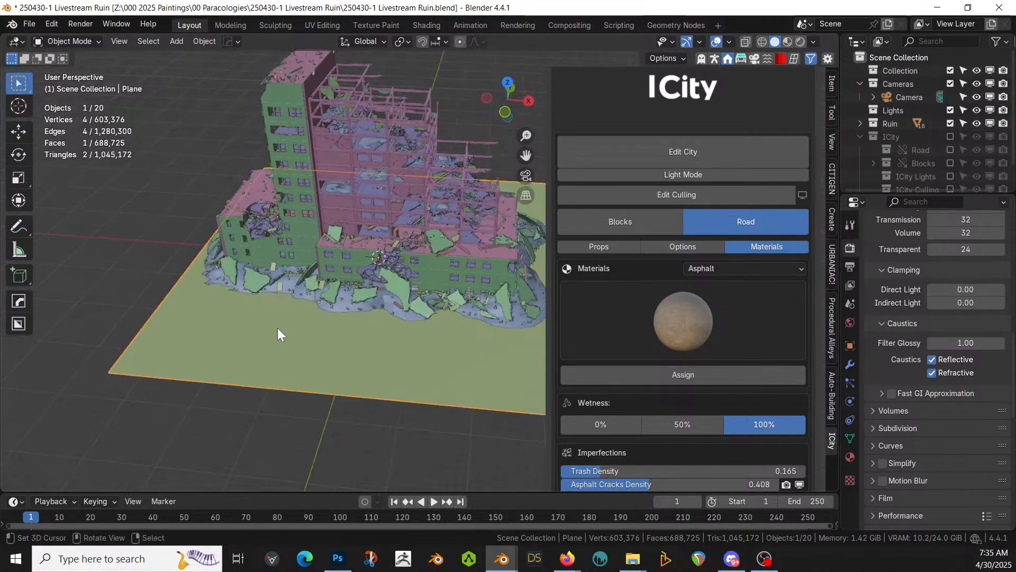
pyautogui.moveTo(273, 334); pyautogui.dragTo(179, 362, button='middle')
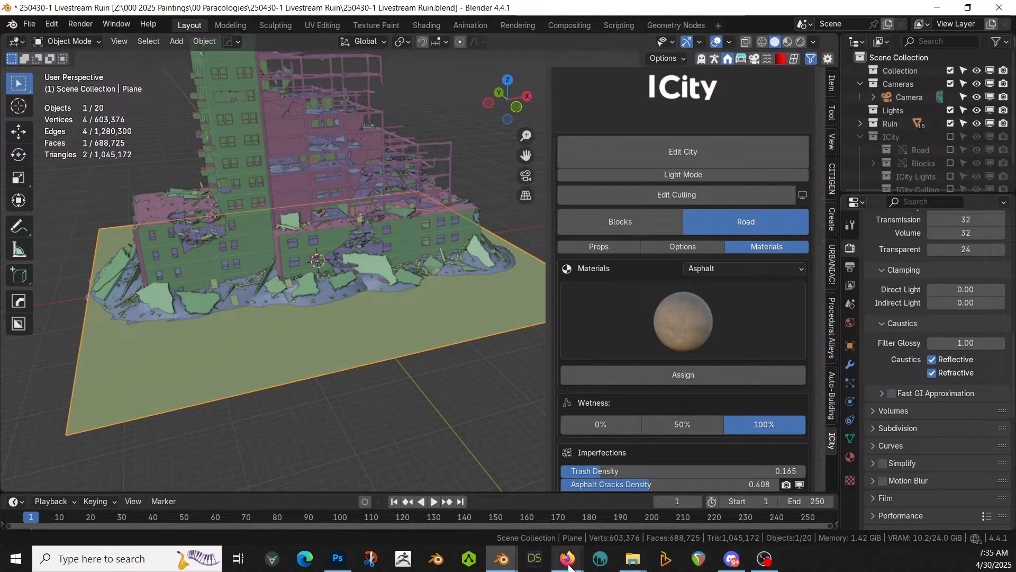
# Switch to the Kitbash3d_Warzone2-Native Blender window and start opening another file, discarding the unsaved changes
pyautogui.moveTo(568, 564)
pyautogui.moveTo(501, 560)
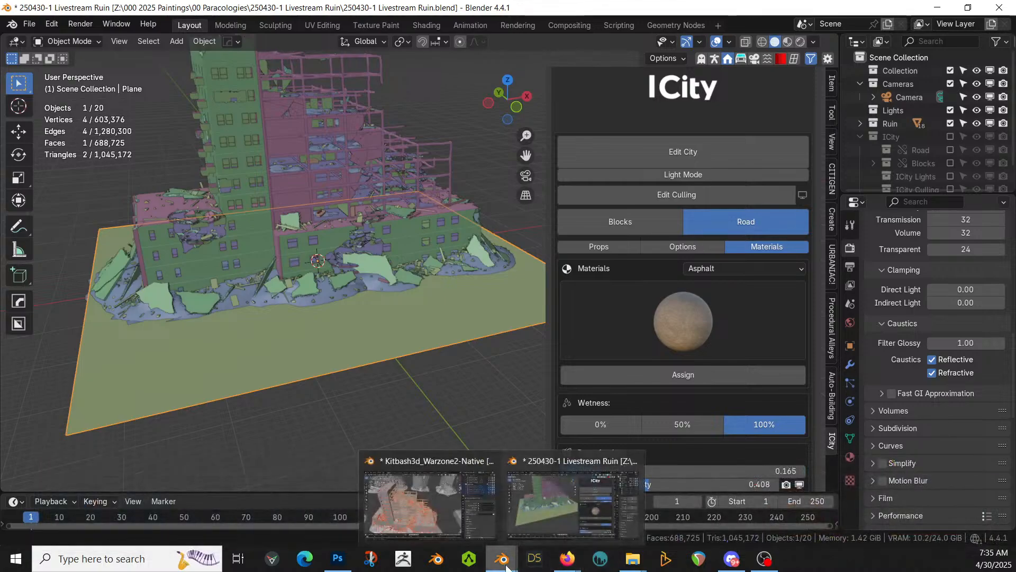
pyautogui.click(402, 511)
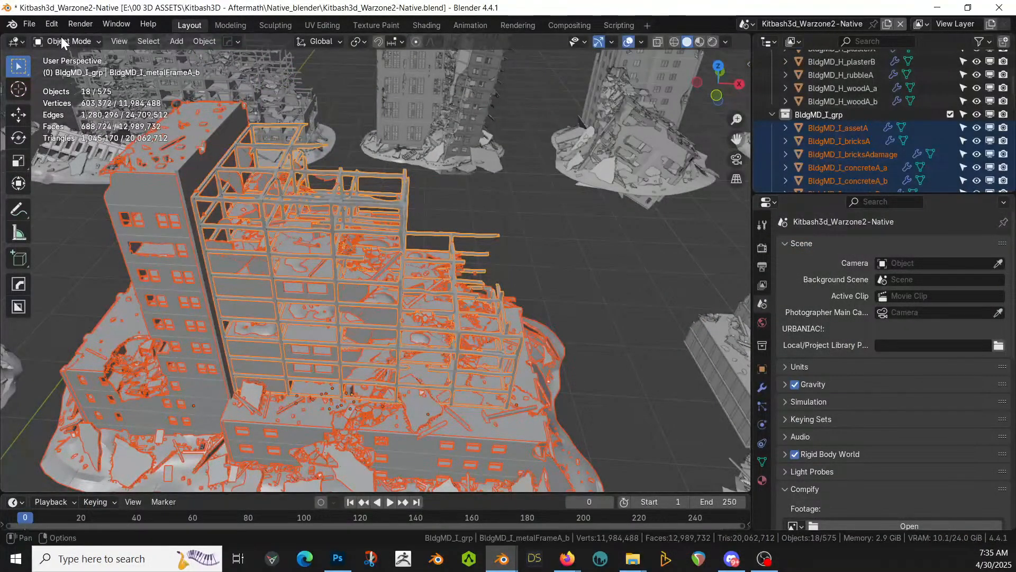
pyautogui.click(30, 25)
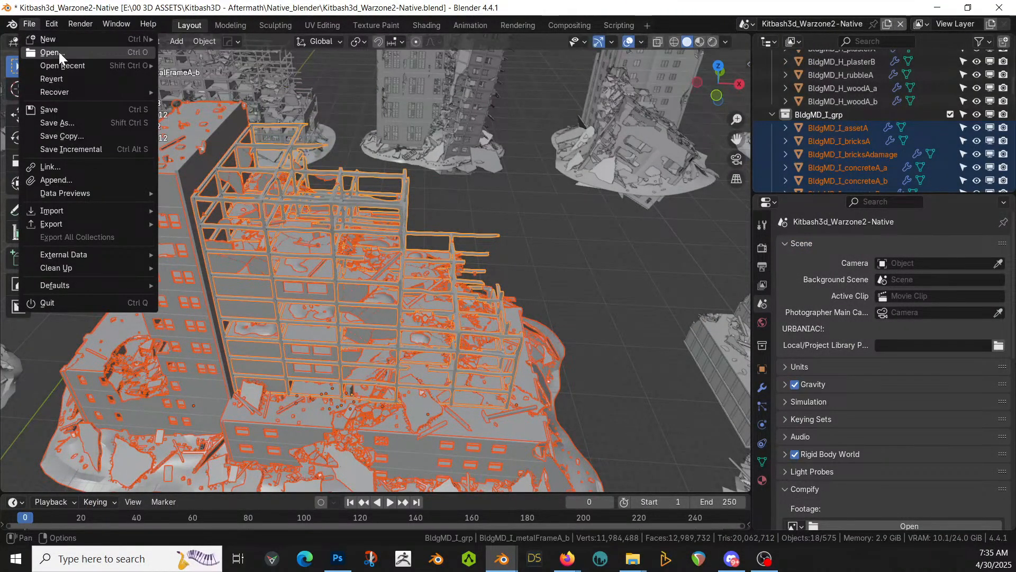
pyautogui.click(59, 52)
pyautogui.click(534, 306)
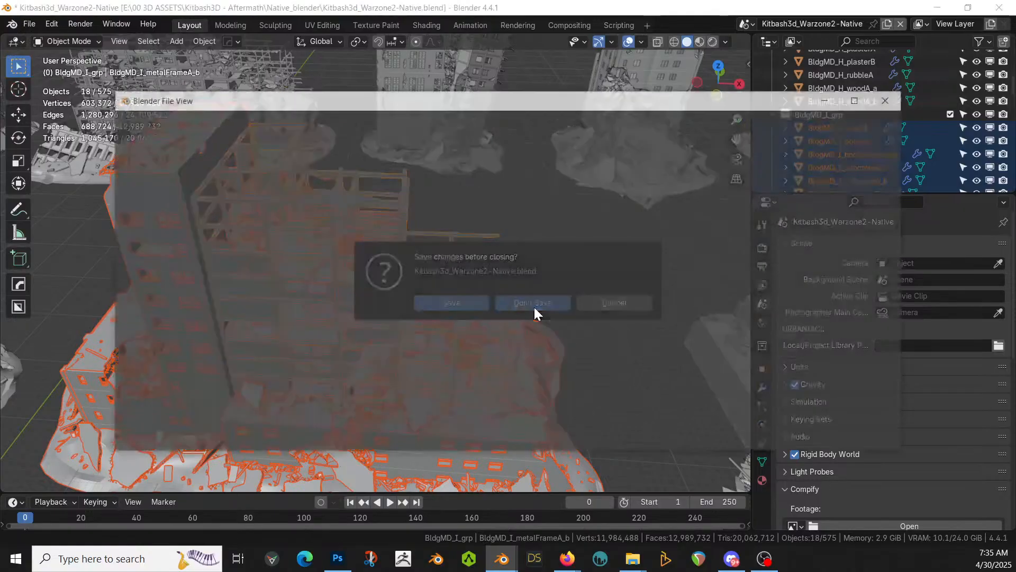
# Find the Fences folder within 00 Blender Geometry Examples by searching for "fence", and open Blender Fence Geometry Node.blend from it
pyautogui.click(178, 219)
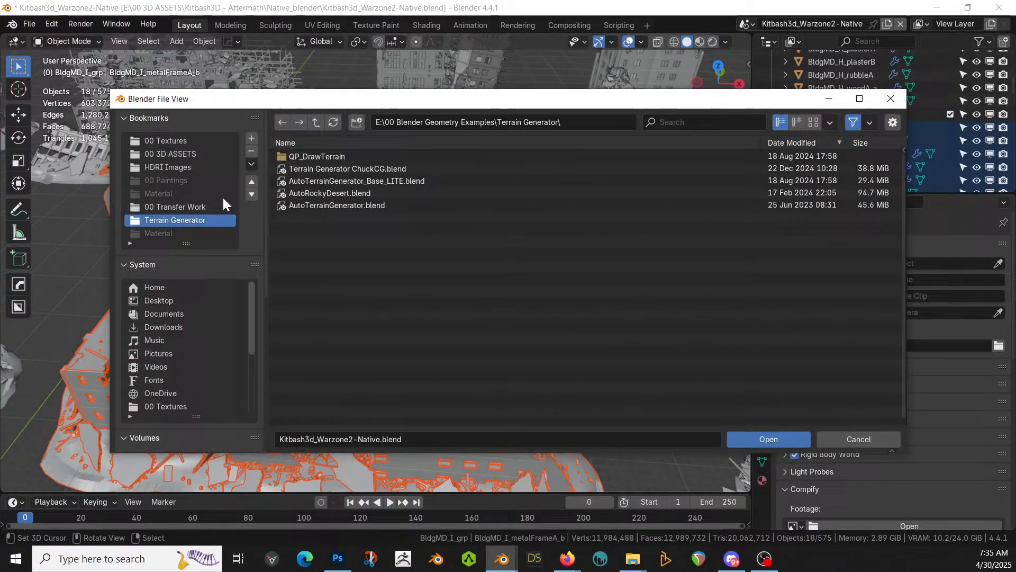
pyautogui.click(316, 123)
pyautogui.click(688, 123)
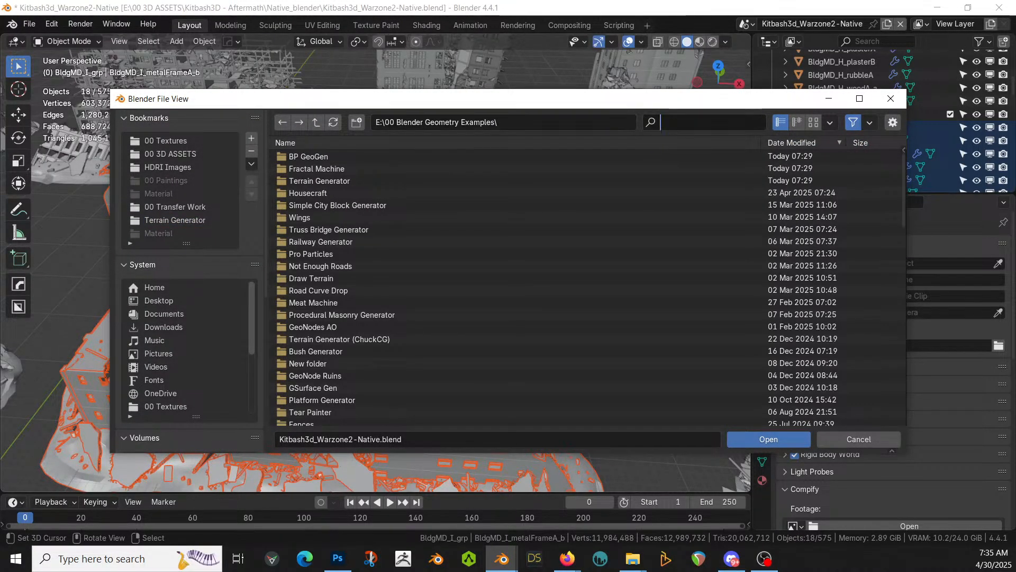
pyautogui.write('fence')
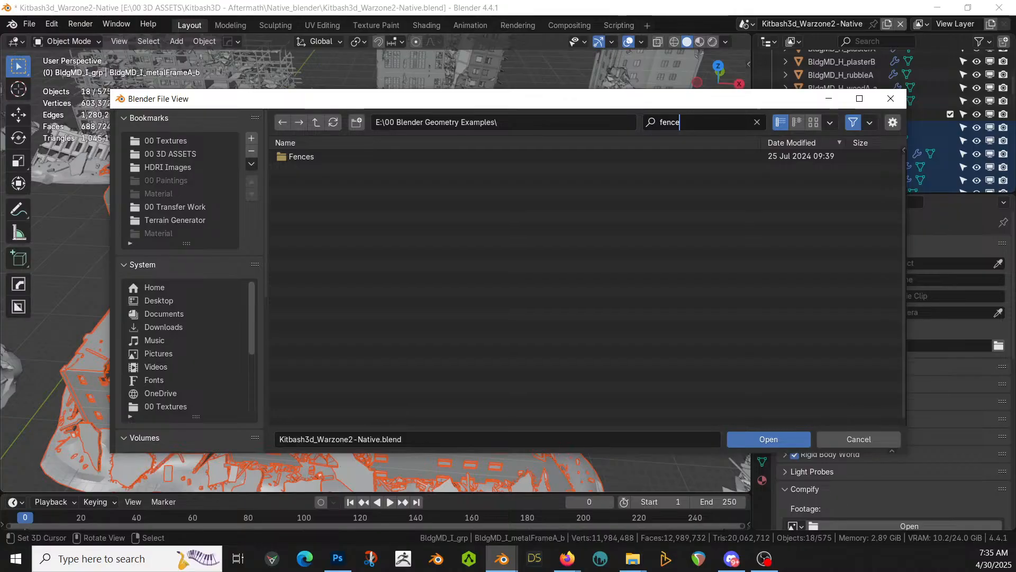
pyautogui.doubleClick(281, 154)
pyautogui.doubleClick(301, 154)
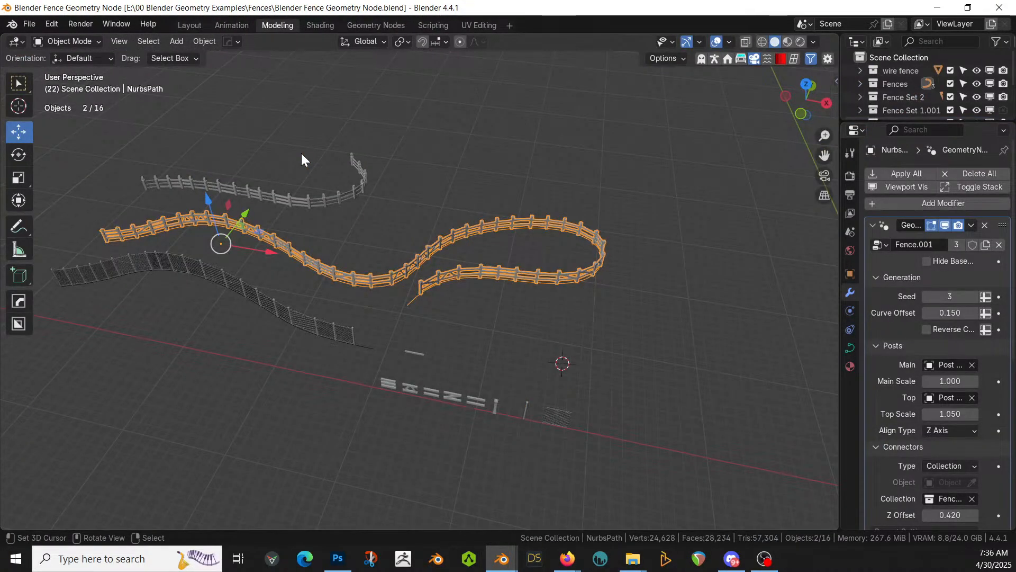
# Compare the sample wooden and wire-mesh fences, and copy the long wooden fence that ends in a loop
pyautogui.moveTo(211, 286); pyautogui.dragTo(497, 288, button='middle')
pyautogui.scroll(3, 285, 294)
pyautogui.scroll(3, 497, 288)
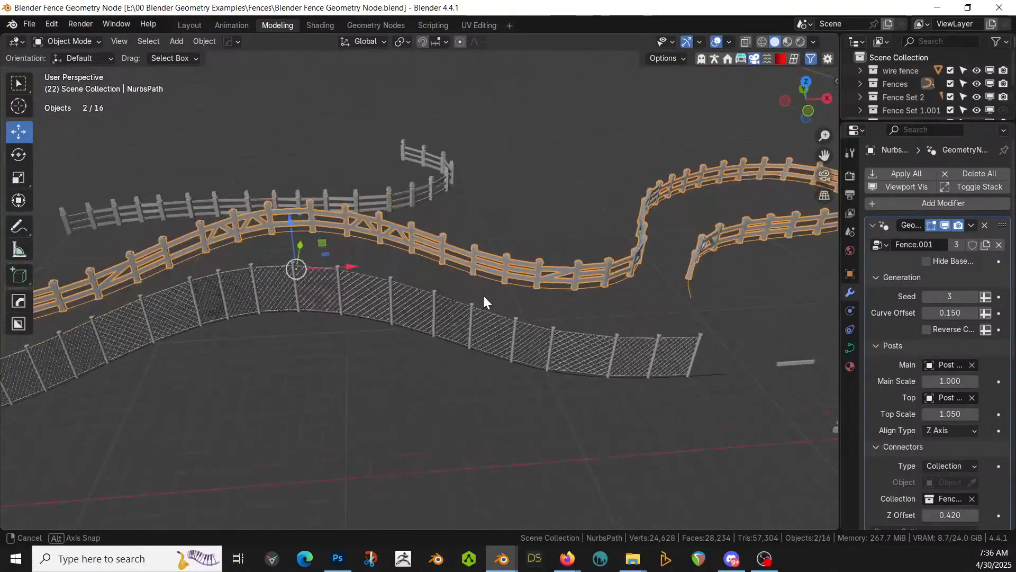
pyautogui.scroll(-4, 557, 338)
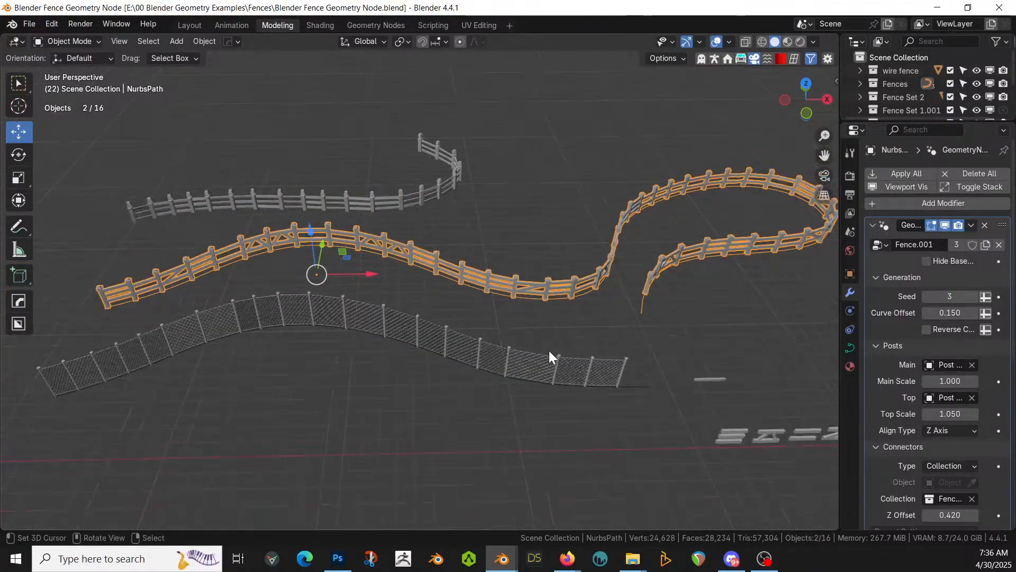
pyautogui.moveTo(548, 351); pyautogui.dragTo(489, 348, button='middle')
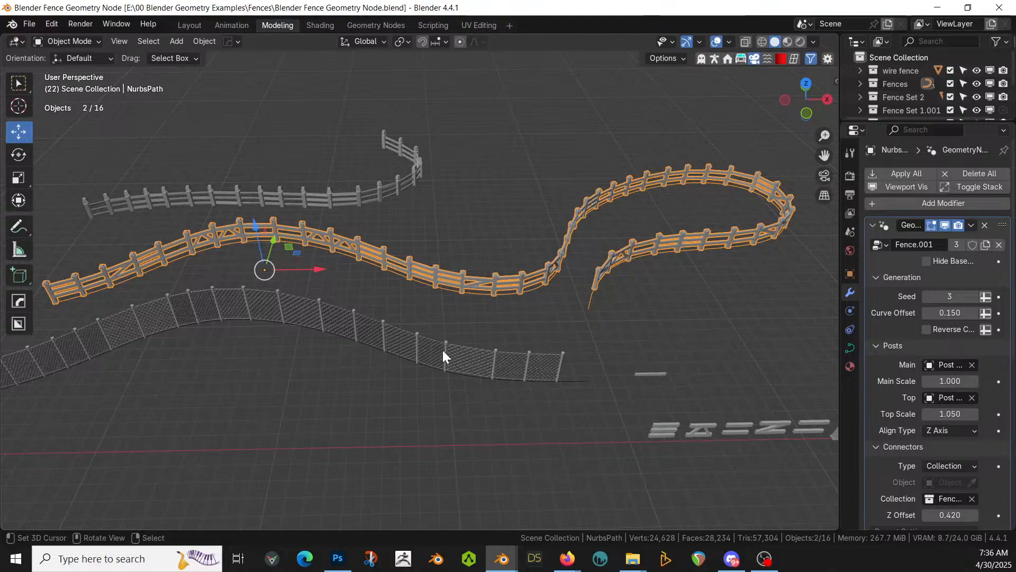
pyautogui.click(408, 340)
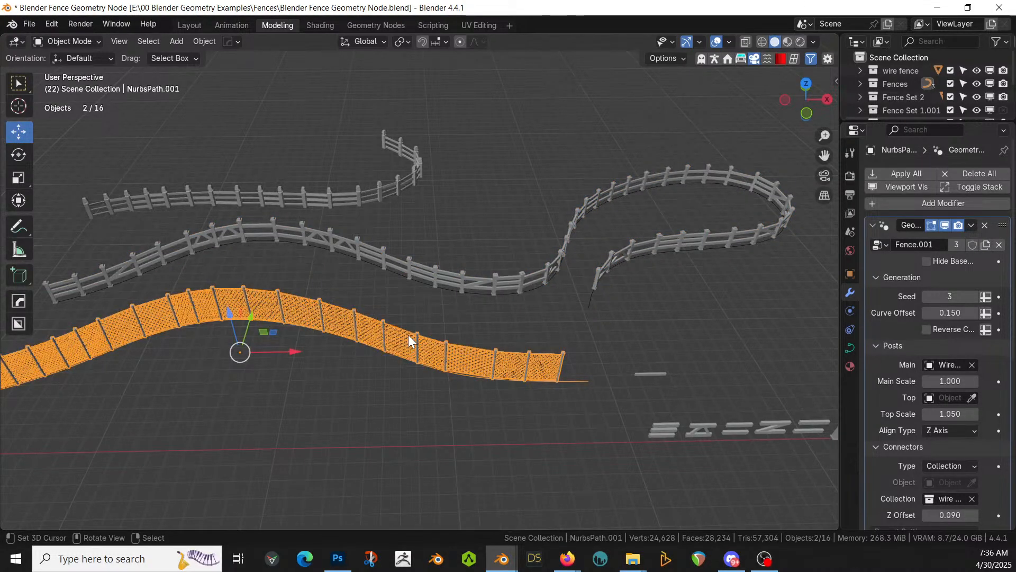
pyautogui.keyDown('shift'); pyautogui.moveTo(414, 334); pyautogui.dragTo(341, 326, button='middle'); pyautogui.keyUp('shift')
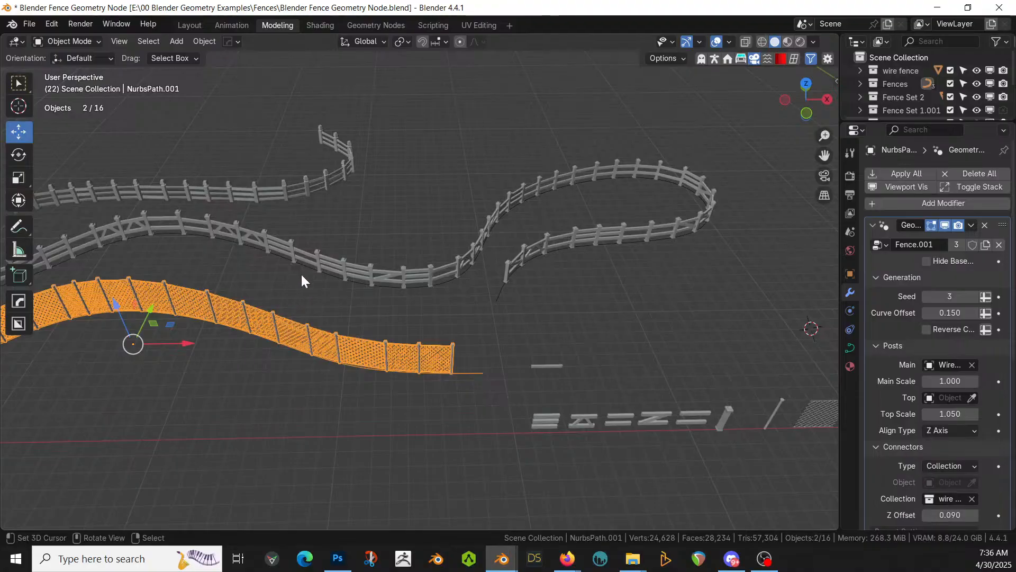
pyautogui.click(309, 257)
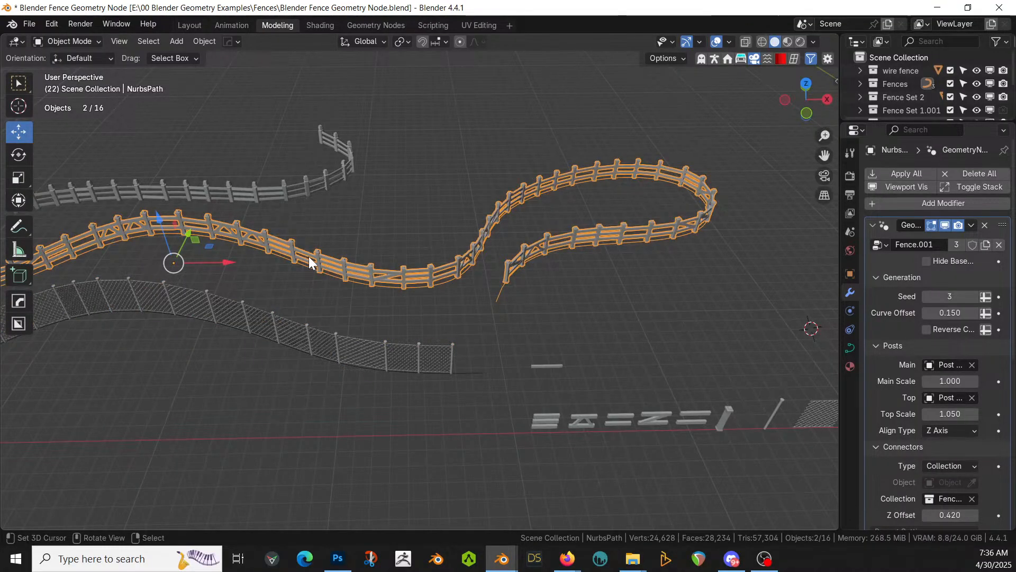
pyautogui.hotkey('ctrl', 'c')
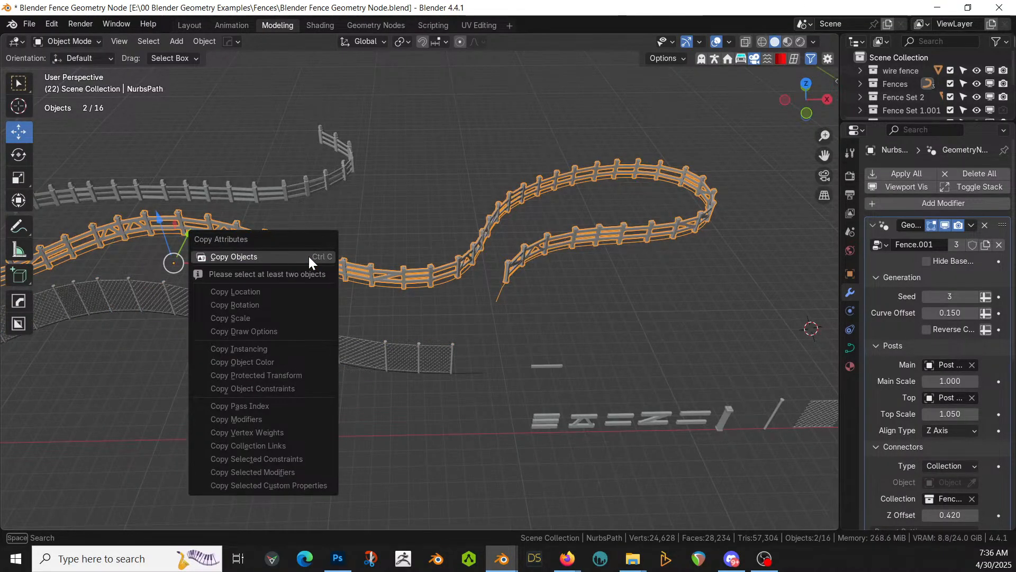
pyautogui.press('Escape')
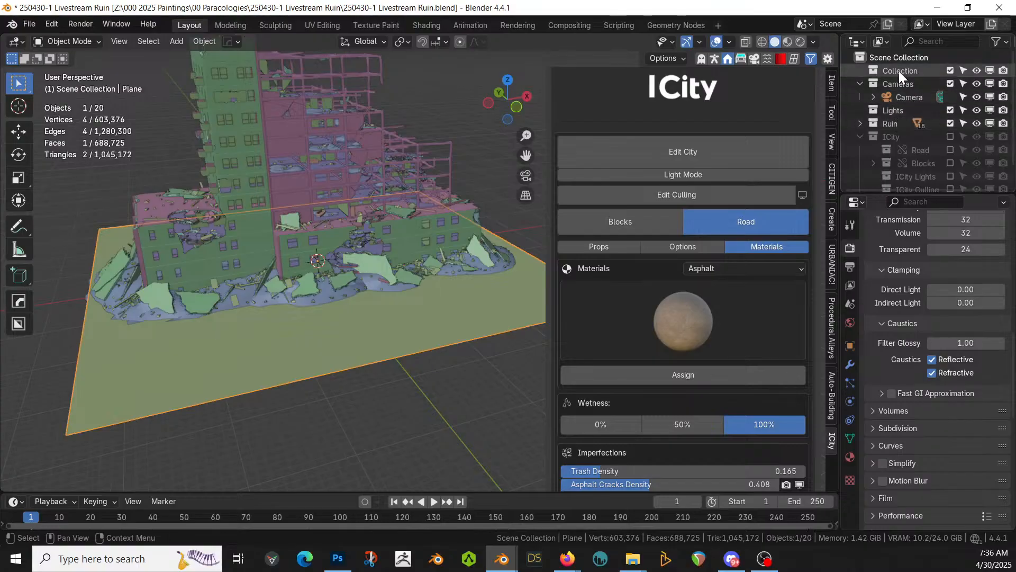
# In the 250430-1 Livestream Ruin file, paste the fence into Collection and move it about -29.4 m in X and 3 m in Y
pyautogui.click(898, 71)
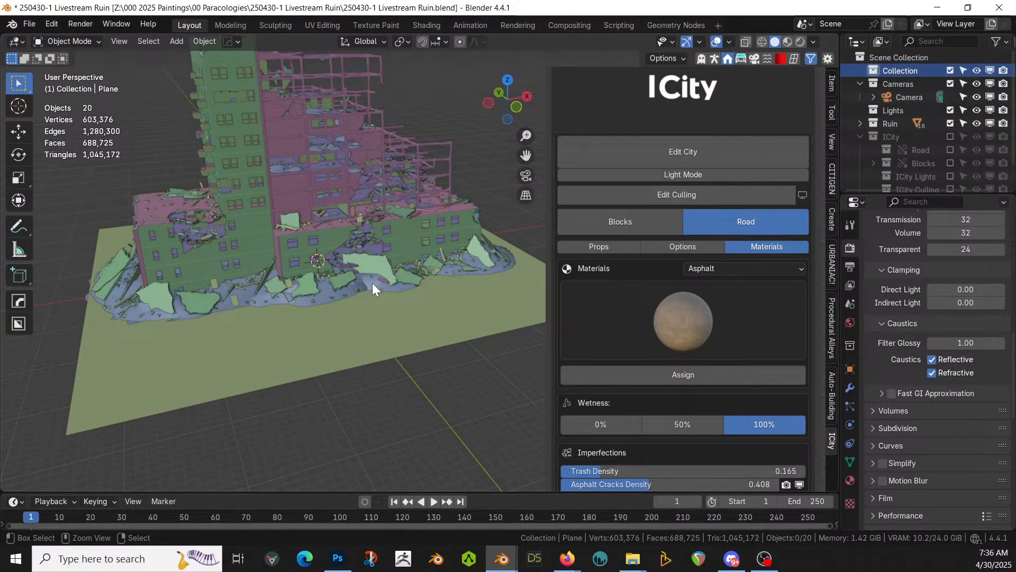
pyautogui.hotkey('ctrl', 'v')
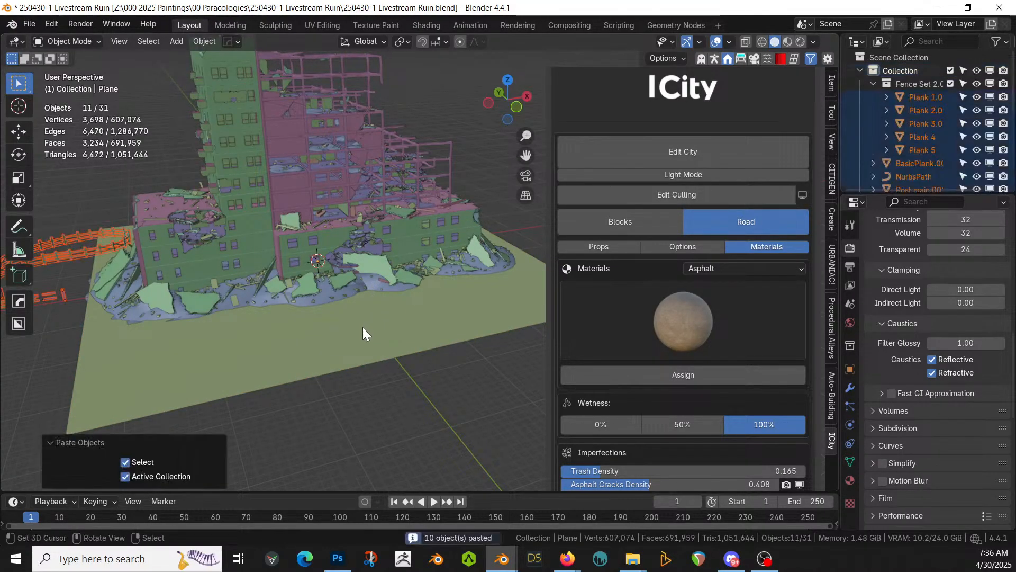
pyautogui.moveTo(363, 327); pyautogui.dragTo(370, 379, button='middle')
pyautogui.press('KP_7')
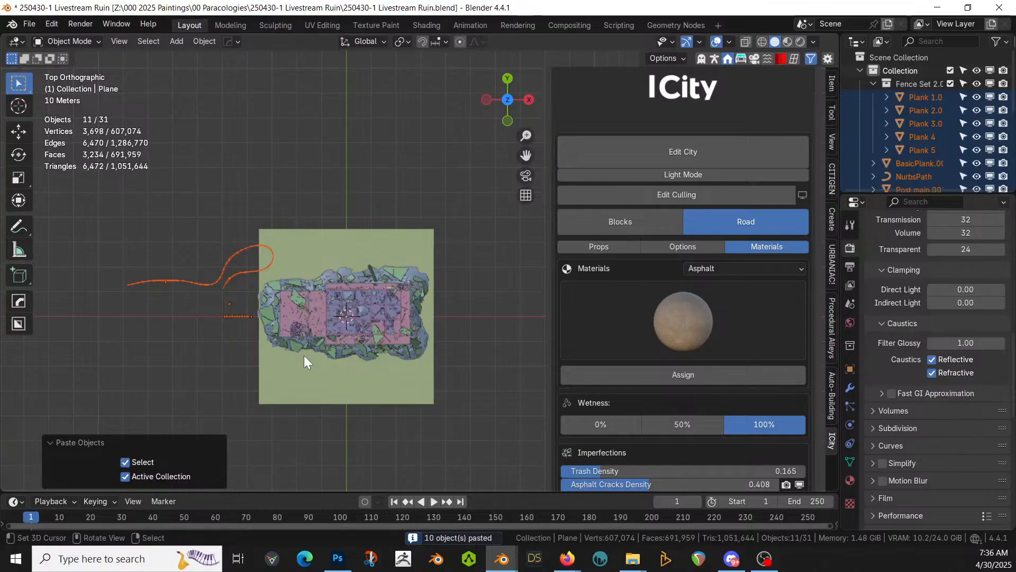
pyautogui.press('g')
pyautogui.click(230, 345)
pyautogui.moveTo(229, 345); pyautogui.dragTo(279, 246, button='middle')
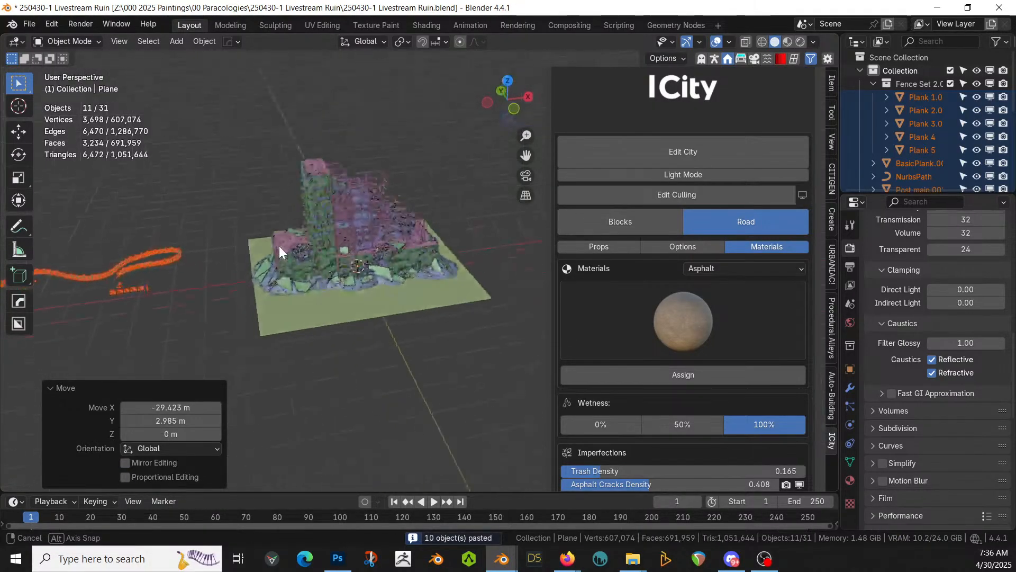
pyautogui.keyDown('shift'); pyautogui.moveTo(297, 308); pyautogui.dragTo(342, 311, button='middle'); pyautogui.keyUp('shift')
pyautogui.scroll(2, 332, 337)
pyautogui.scroll(-2, 337, 357)
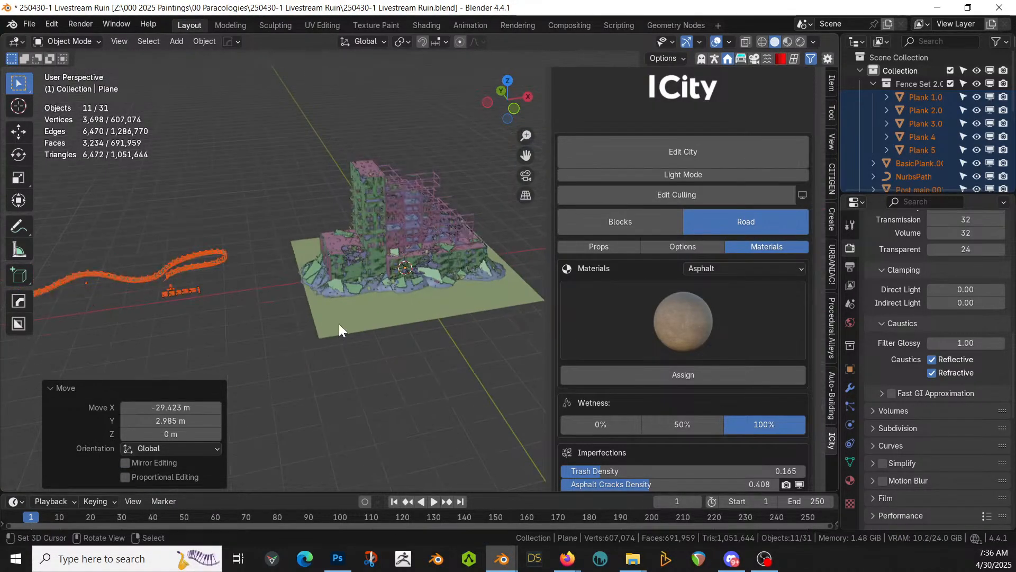
# Select all four border edges of the ground plane in edit mode and extract them as a curve with HardOps Curve/Extract
pyautogui.click(339, 329)
pyautogui.press('Tab')
pyautogui.press('2')
pyautogui.click(338, 333)
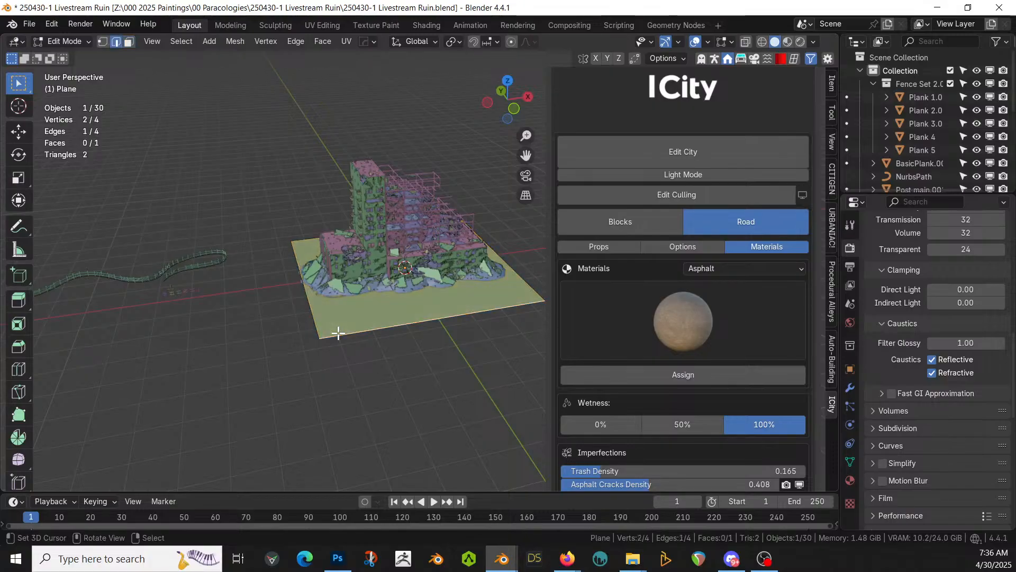
pyautogui.keyDown('shift'); pyautogui.click(309, 316); pyautogui.keyUp('shift')
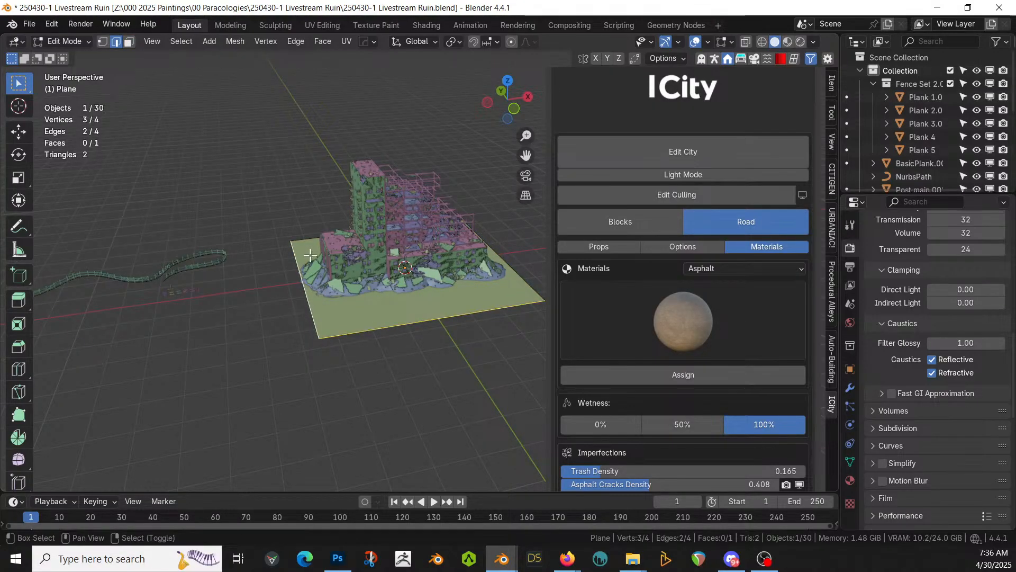
pyautogui.moveTo(310, 255); pyautogui.dragTo(322, 259, button='middle')
pyautogui.keyDown('shift'); pyautogui.click(323, 259); pyautogui.keyUp('shift')
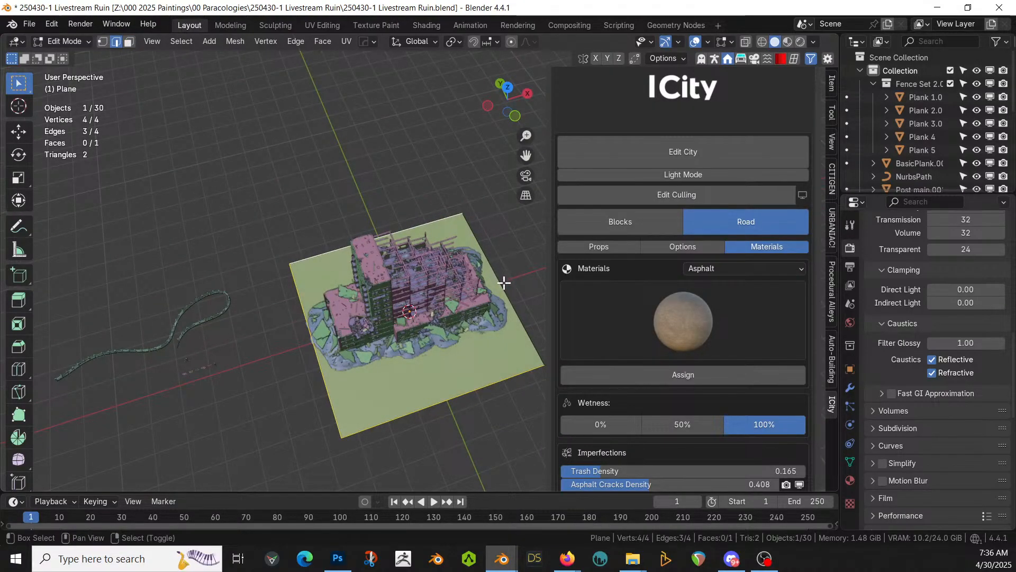
pyautogui.keyDown('shift'); pyautogui.click(503, 283); pyautogui.keyUp('shift')
pyautogui.press('q')
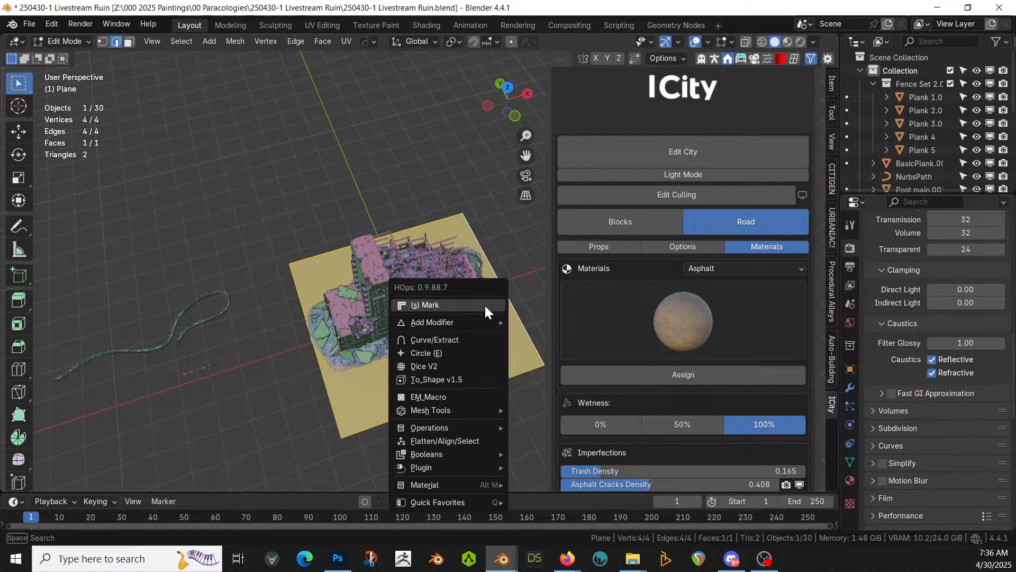
pyautogui.click(455, 340)
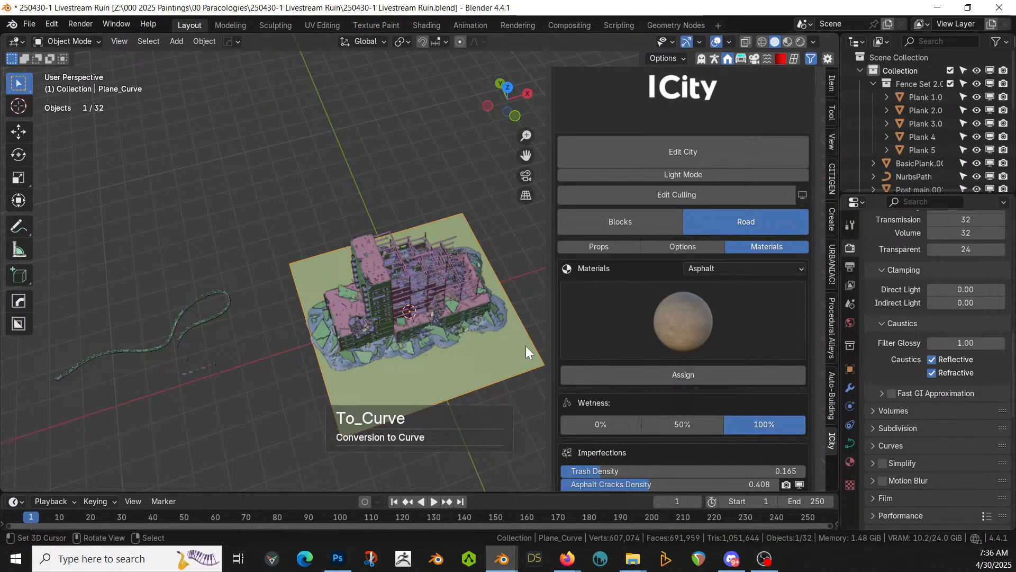
# Collapse the Fence Set 2.0 collection and delete the Plane ground object, keeping Plane_Curve
pyautogui.click(873, 84)
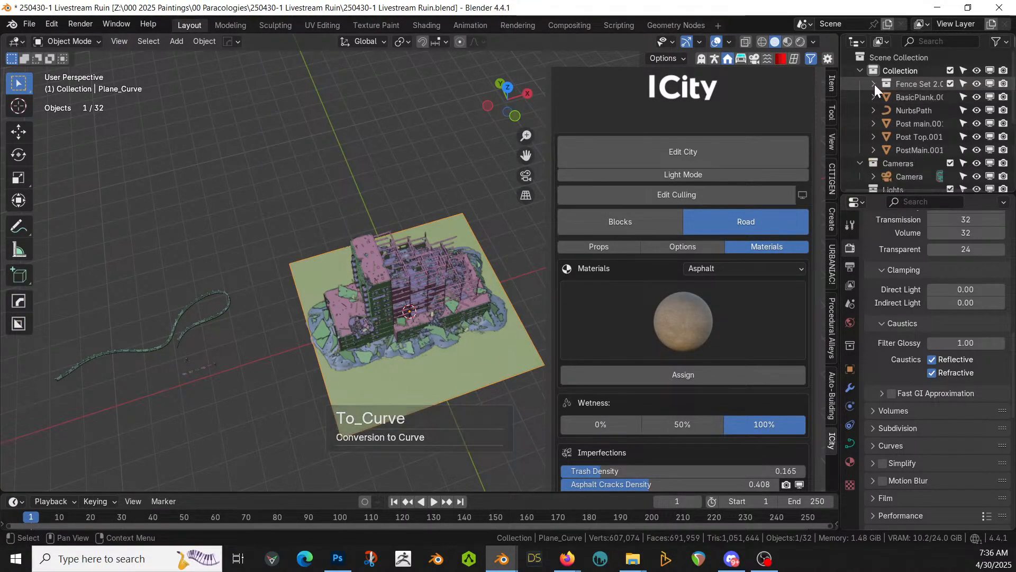
pyautogui.scroll(-5, 881, 151)
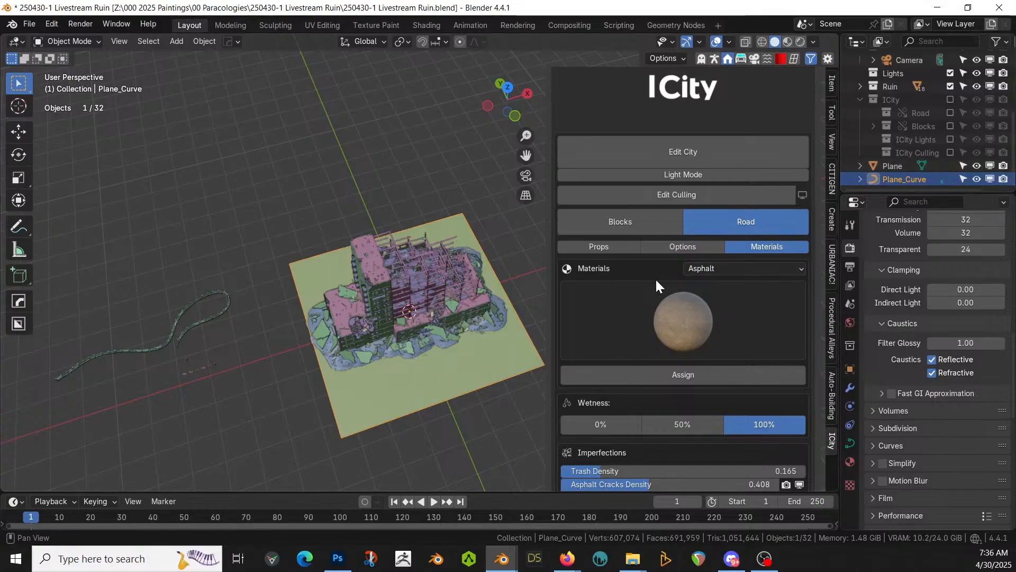
pyautogui.click(899, 166)
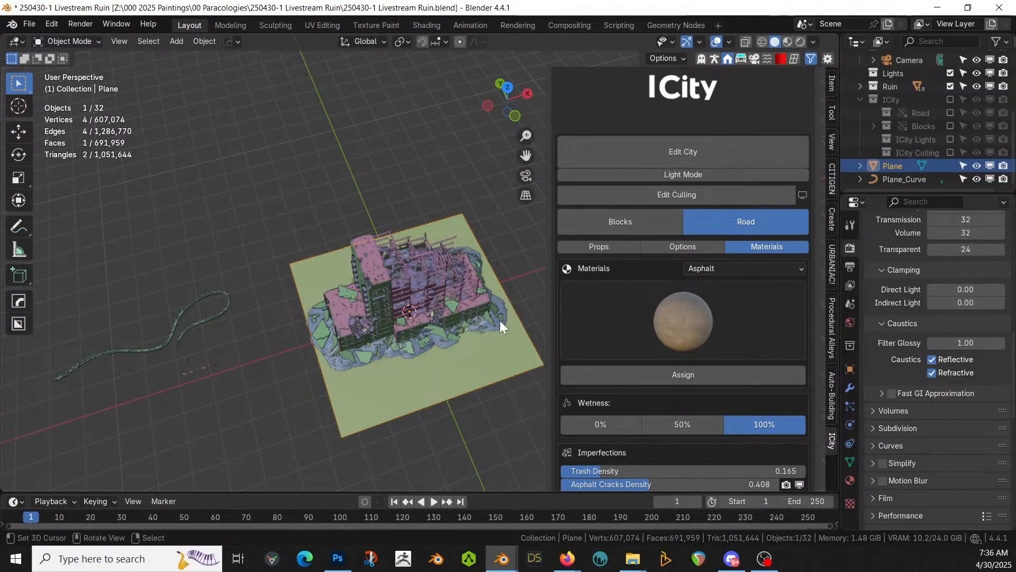
pyautogui.press('Delete')
# Copy the modifiers of the looping wooden fence, NurbsPath, to the square border curve Plane_Curve
pyautogui.click(319, 379)
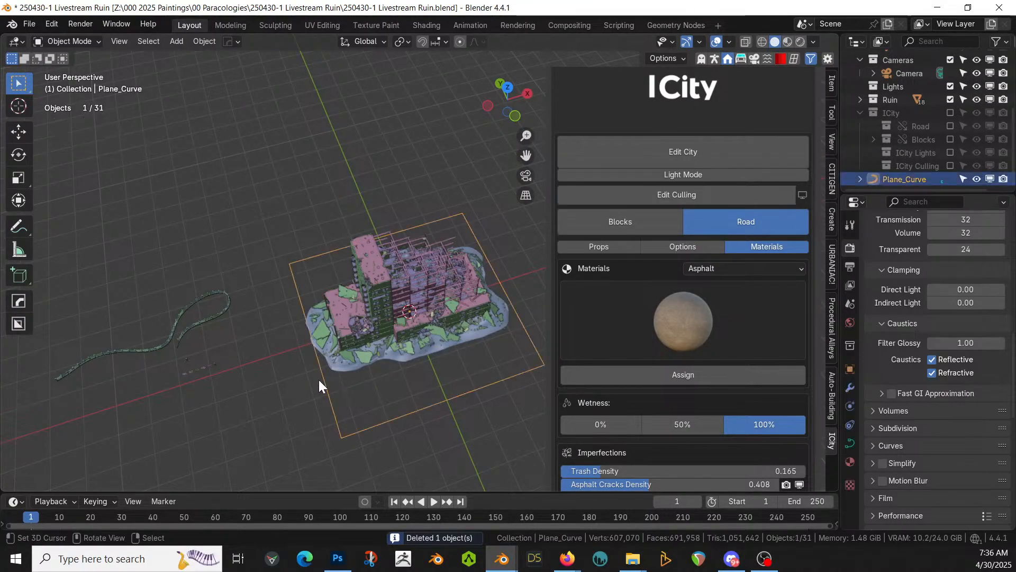
pyautogui.keyDown('shift'); pyautogui.click(215, 313); pyautogui.keyUp('shift')
pyautogui.hotkey('ctrl', 'l')
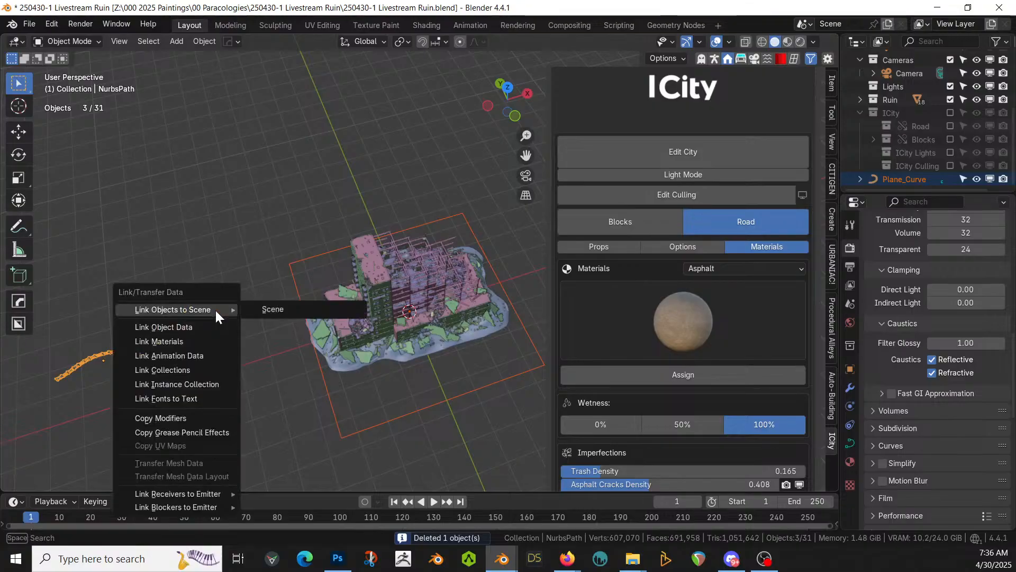
pyautogui.click(180, 418)
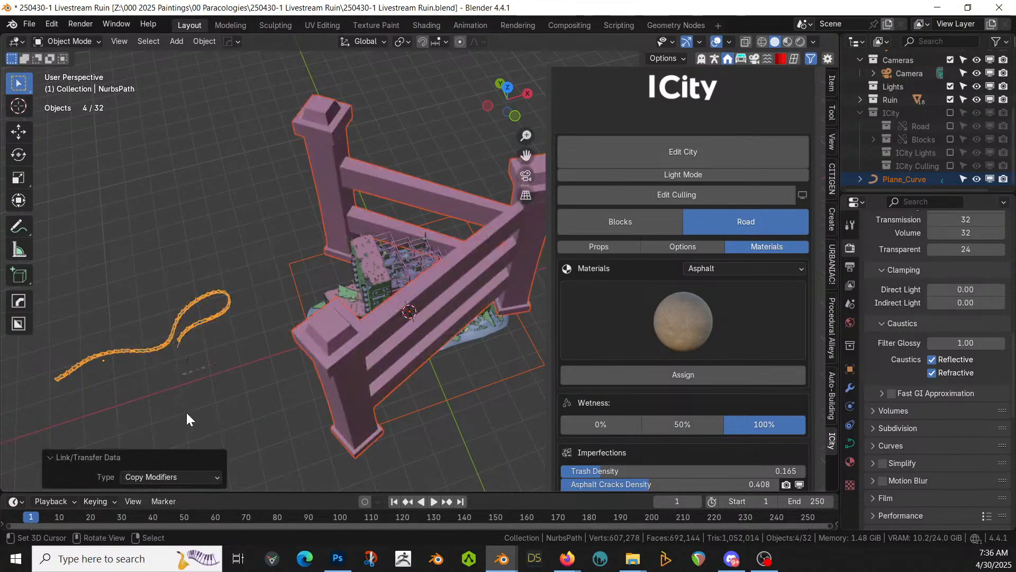
# Apply rotation and scale to Plane_Curve and inspect the fence around the ruin
pyautogui.click(476, 398)
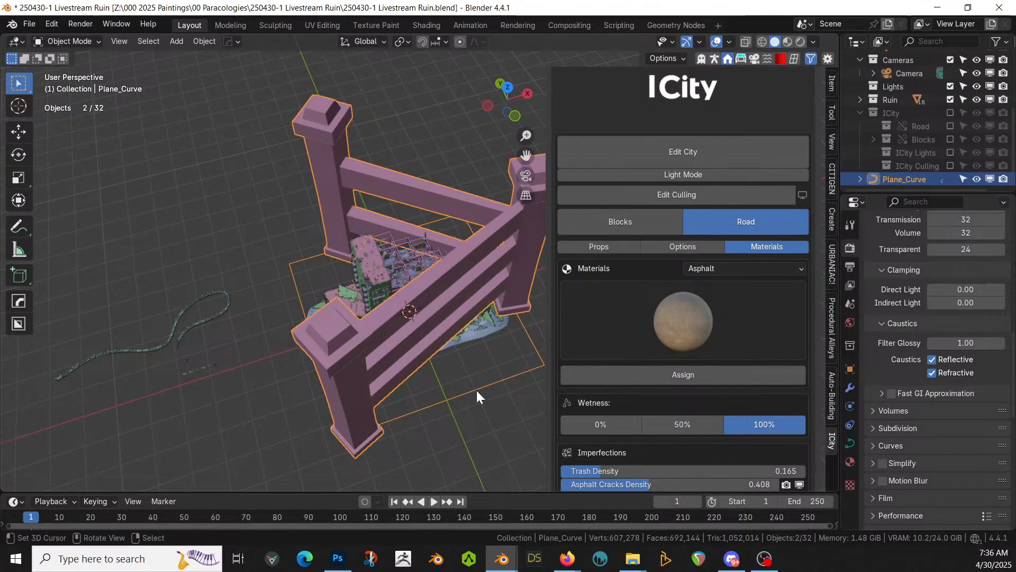
pyautogui.hotkey('ctrl', 'a')
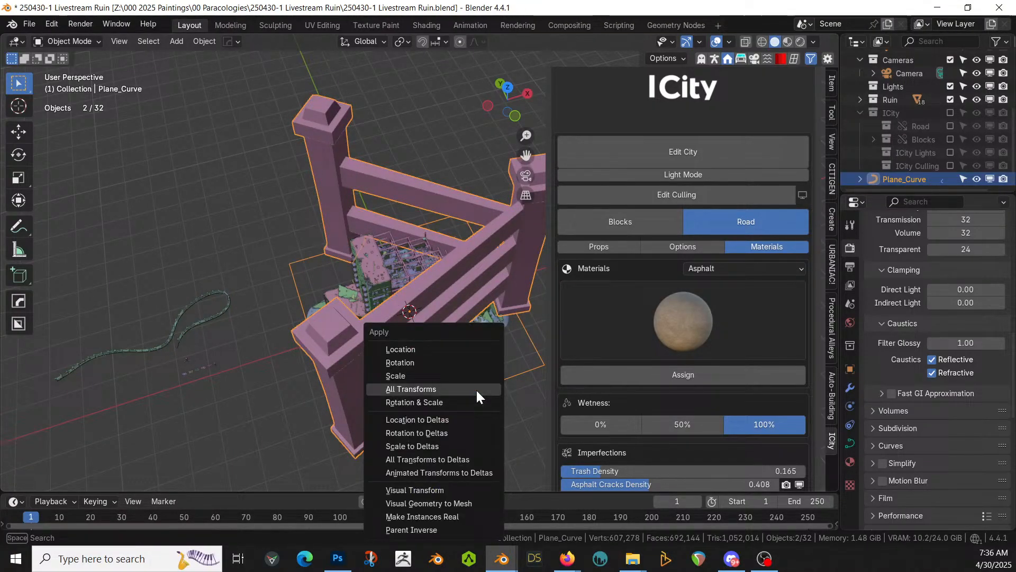
pyautogui.click(446, 401)
pyautogui.moveTo(445, 401); pyautogui.dragTo(387, 341, button='middle')
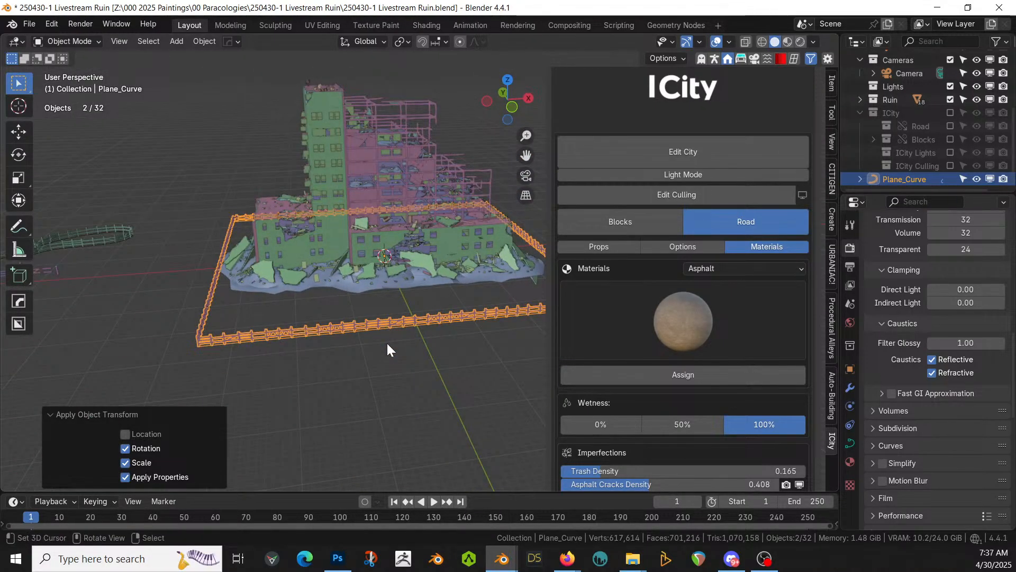
pyautogui.scroll(3, 215, 285)
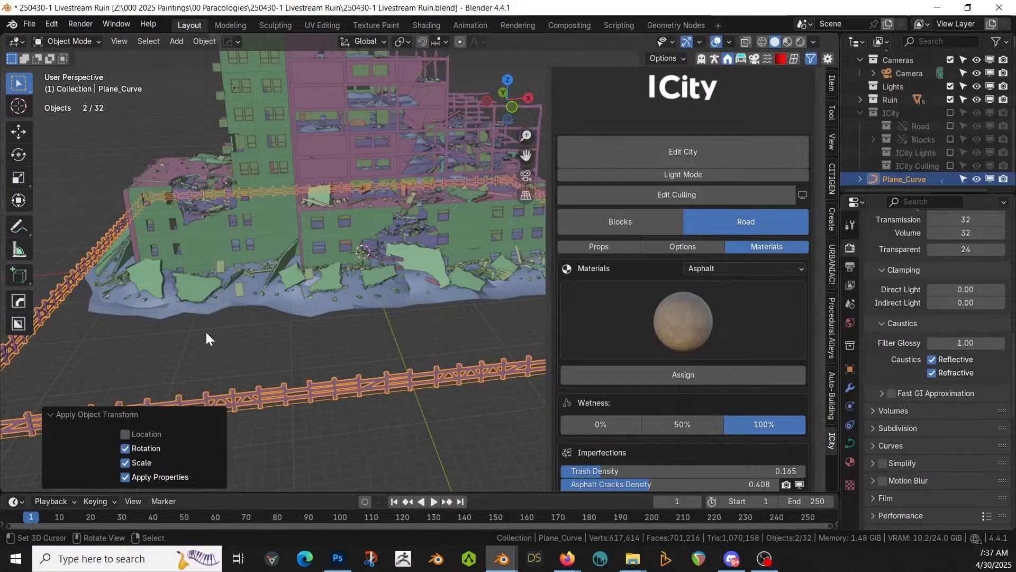
# Expand the Fence Set 2.0 collection and select its first plank to identify it beside the looping fence
pyautogui.moveTo(206, 337); pyautogui.dragTo(521, 350, button='middle')
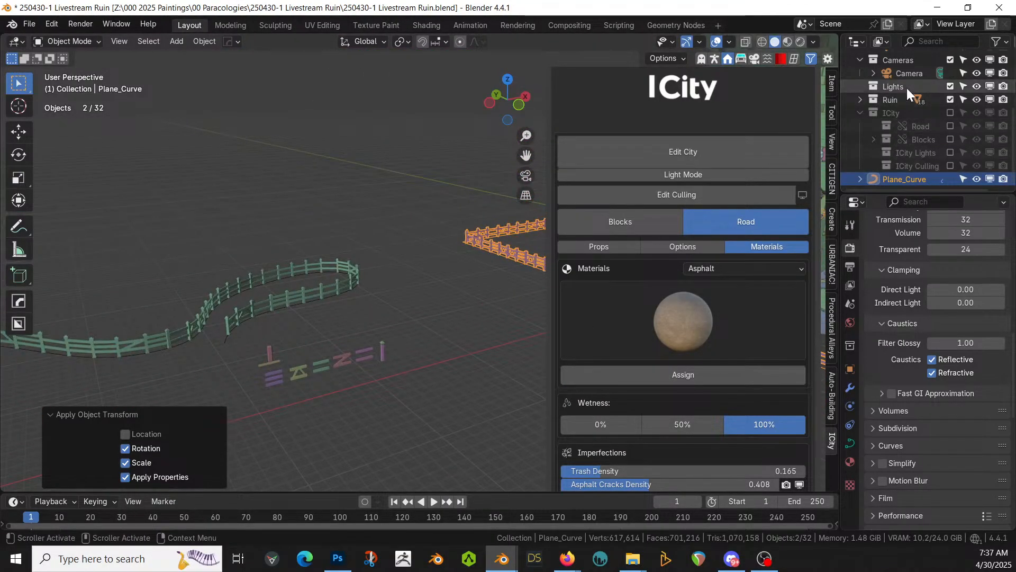
pyautogui.scroll(5, 863, 65)
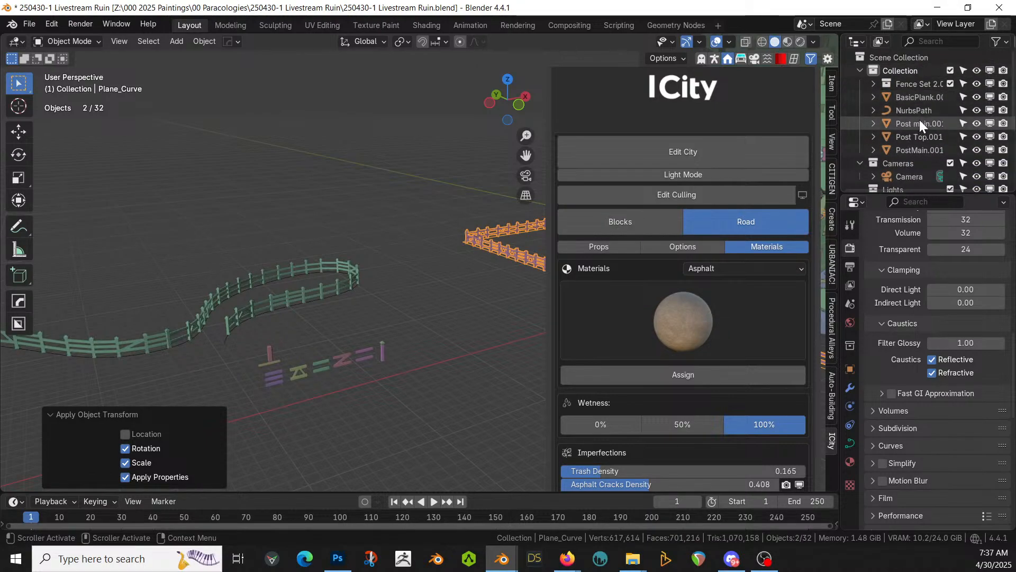
pyautogui.click(872, 83)
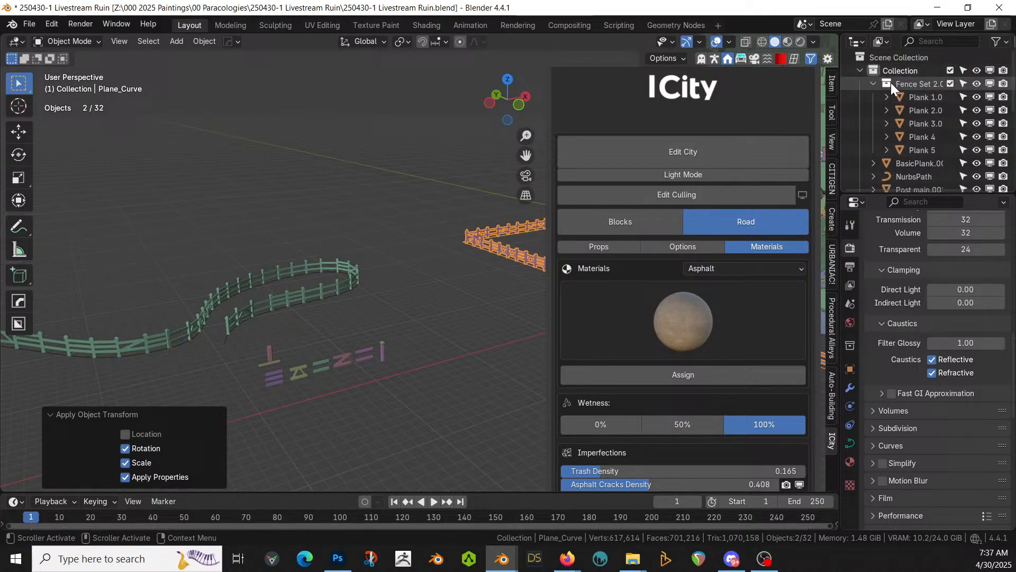
pyautogui.click(920, 98)
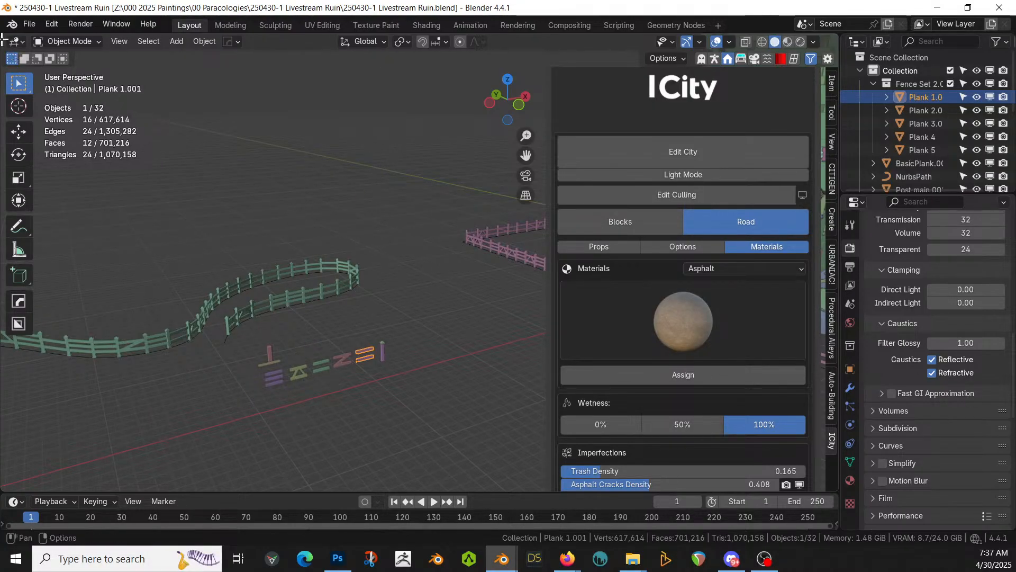
# Open an Asset Browser on the Kitbash3D library's Favelas category, move it to a separate window and restore the single 3D viewport
pyautogui.moveTo(3, 36); pyautogui.dragTo(306, 84)
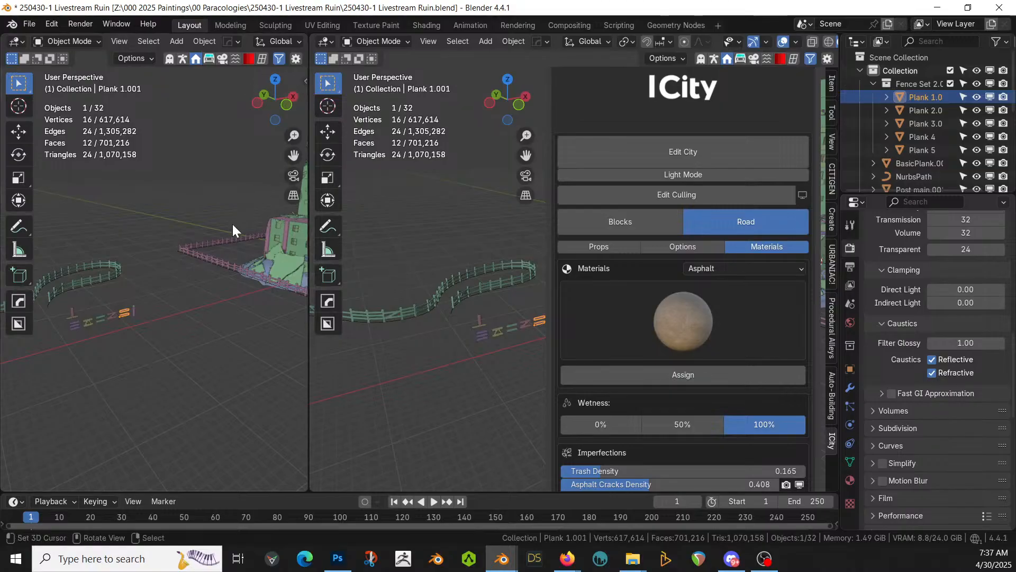
pyautogui.hotkey('shift', 'F1')
pyautogui.hotkey('shift', 'F1')
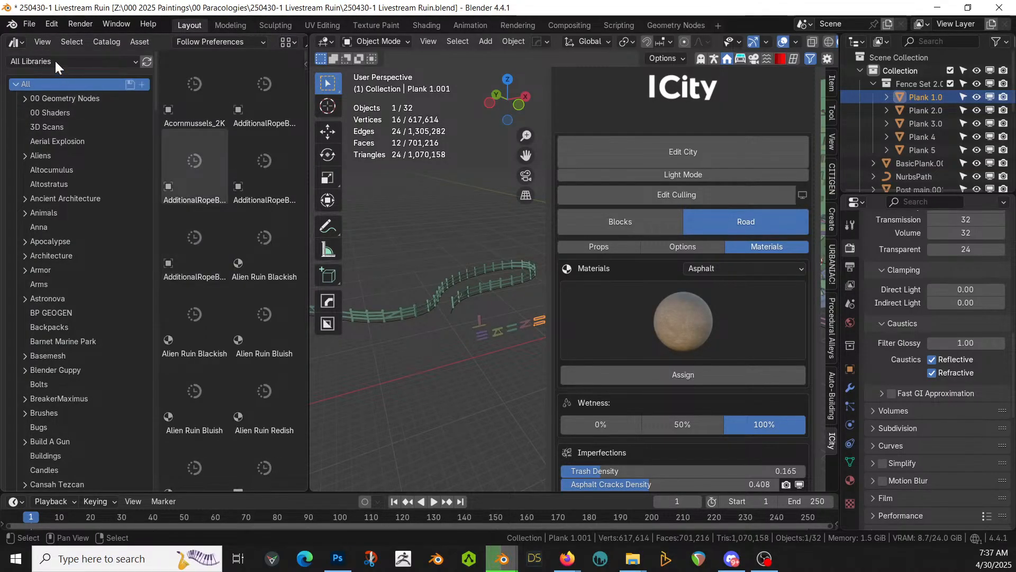
pyautogui.click(52, 62)
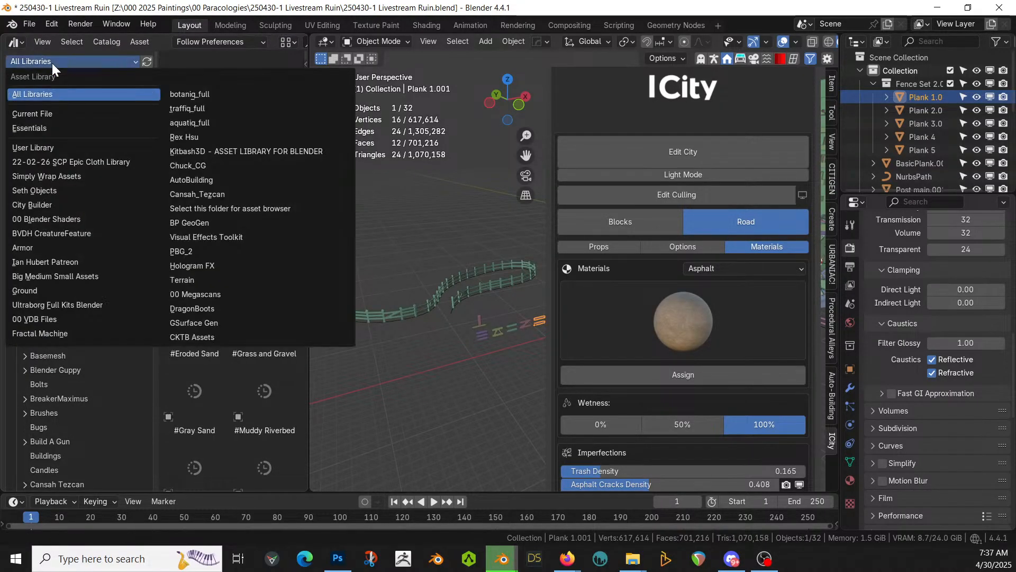
pyautogui.click(235, 148)
pyautogui.click(54, 155)
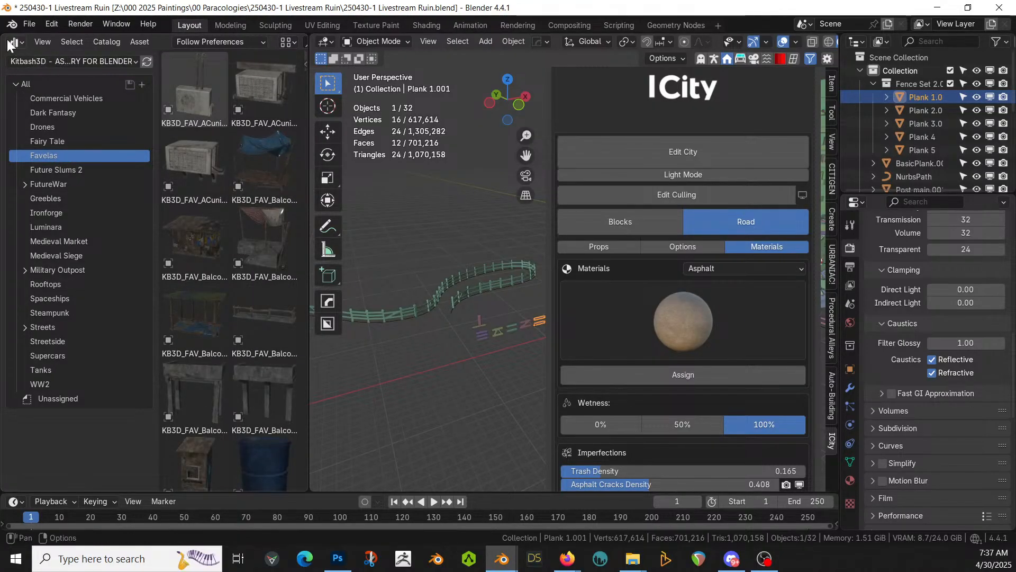
pyautogui.moveTo(2, 38); pyautogui.dragTo(0, 38)
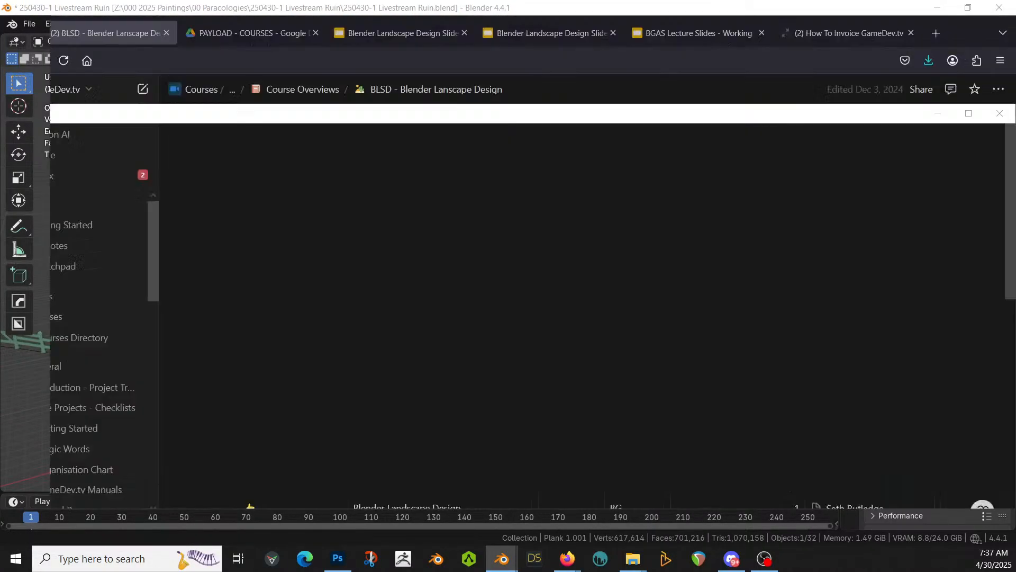
pyautogui.click(1002, 112)
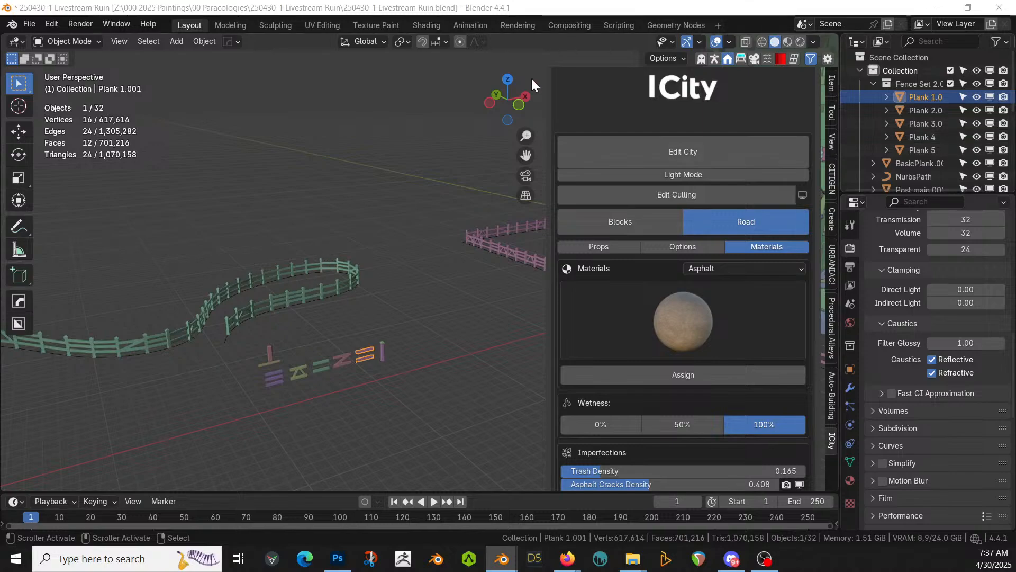
# Make Fence Set 2.0 the active collection and add KB3D_FAV_MetalSheet_I_Main, H_Main and E_Main from the Favelas assets beside the looping fence
pyautogui.click(915, 83)
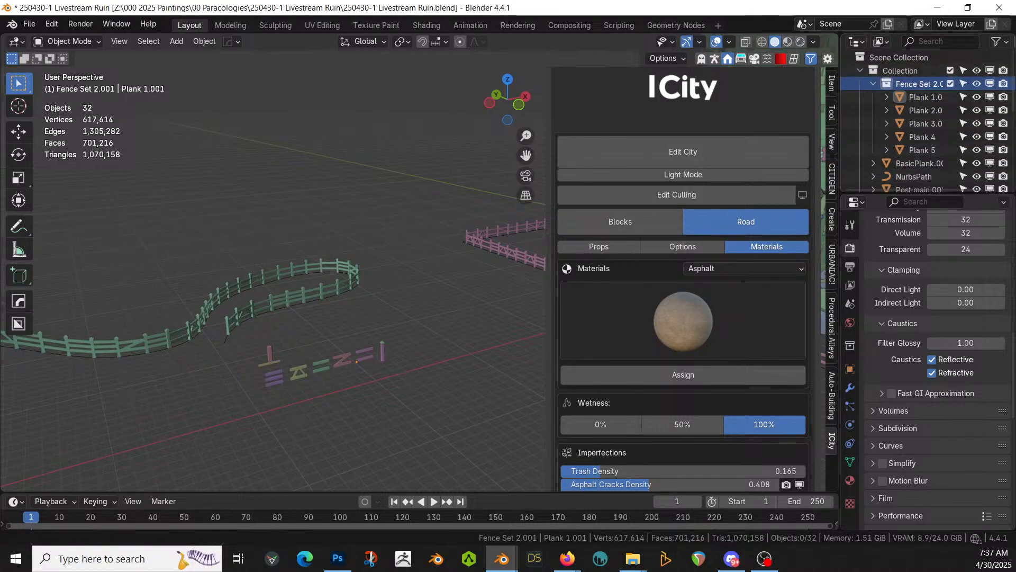
pyautogui.moveTo(0, 307); pyautogui.dragTo(151, 373)
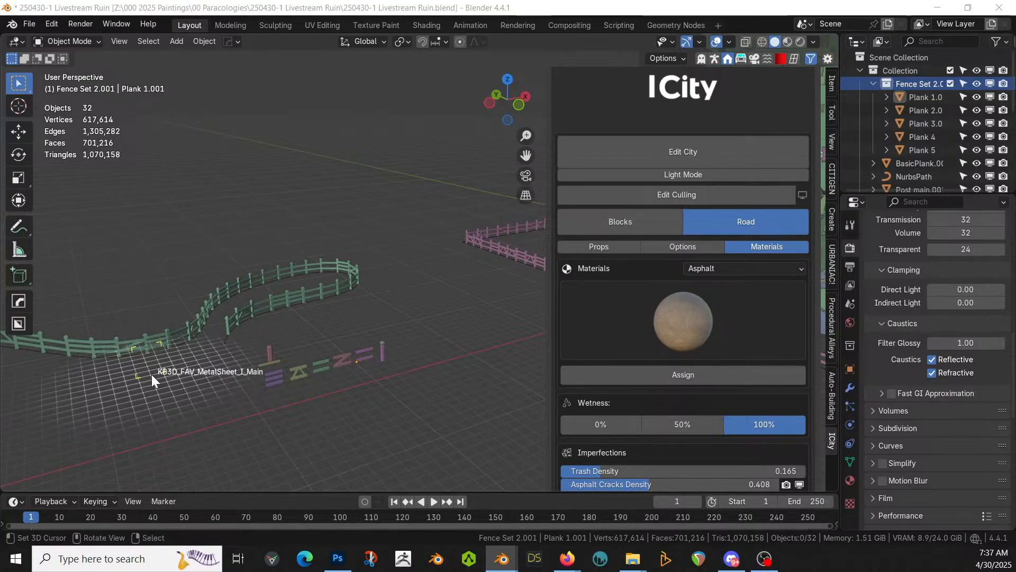
pyautogui.moveTo(152, 374); pyautogui.dragTo(151, 373)
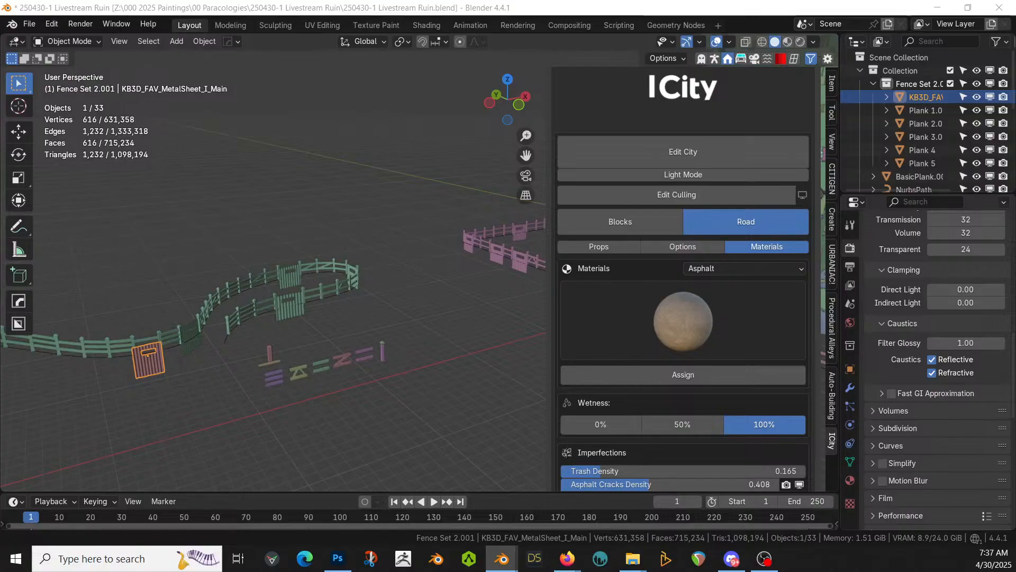
pyautogui.moveTo(199, 570); pyautogui.dragTo(202, 366)
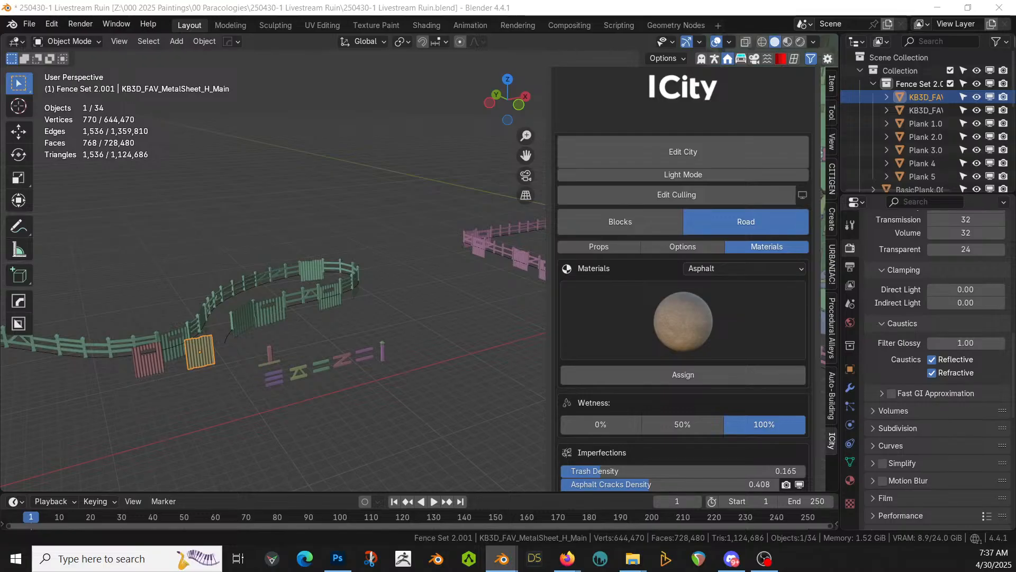
pyautogui.moveTo(296, 2); pyautogui.dragTo(111, 382)
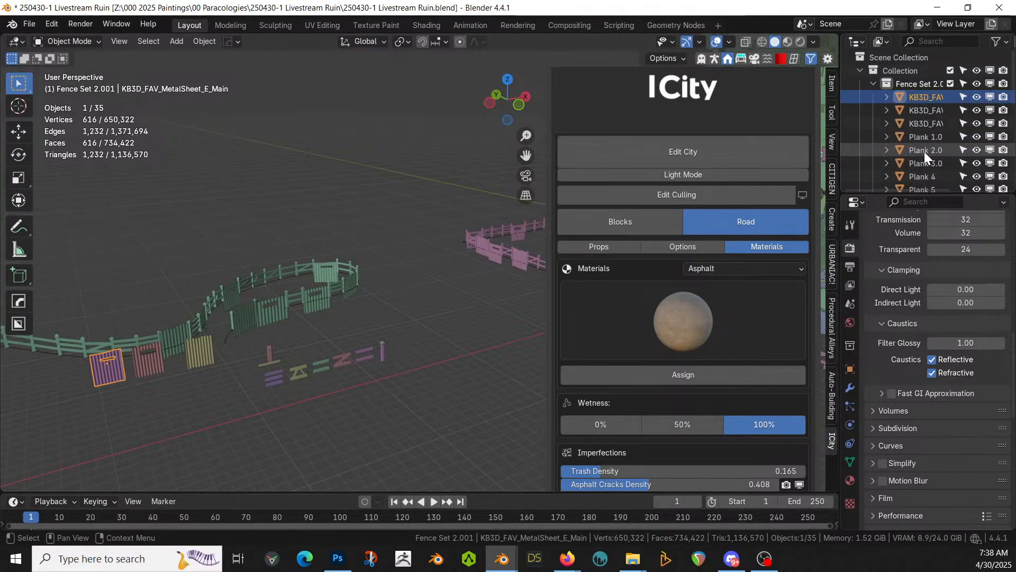
# Select all five original planks, Plank 1 to Plank 5, in the Fence Set 2.0 collection and delete them
pyautogui.click(923, 137)
pyautogui.scroll(-3, 923, 140)
pyautogui.keyDown('shift'); pyautogui.click(923, 137); pyautogui.keyUp('shift')
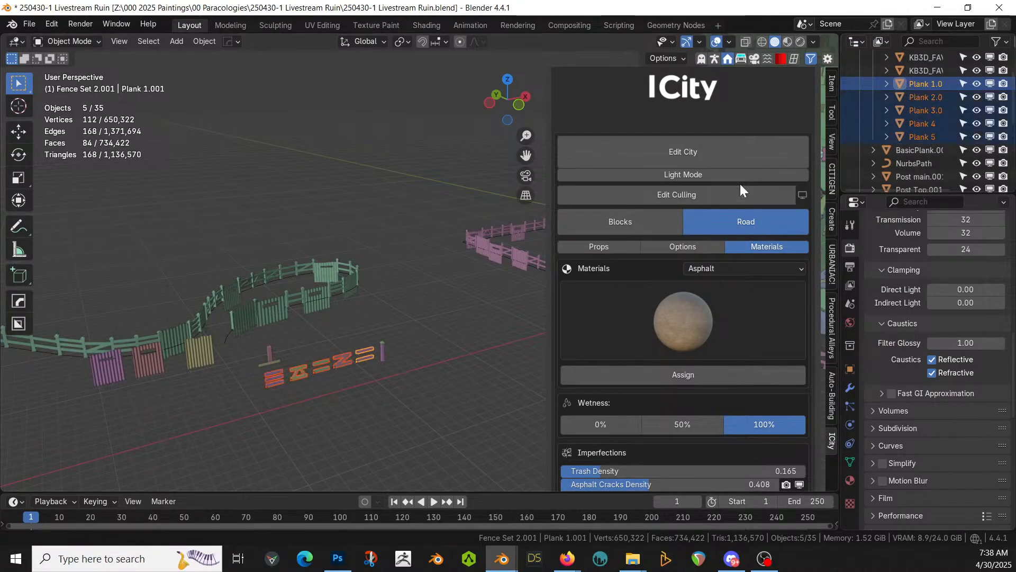
pyautogui.press('Delete')
# Add KB3D_FAV_MetalSheet_M_Main from the asset library to Fence Set 2.0, placing it between the loose post parts
pyautogui.moveTo(411, 341); pyautogui.dragTo(391, 275, button='middle')
pyautogui.scroll(2, 338, 355)
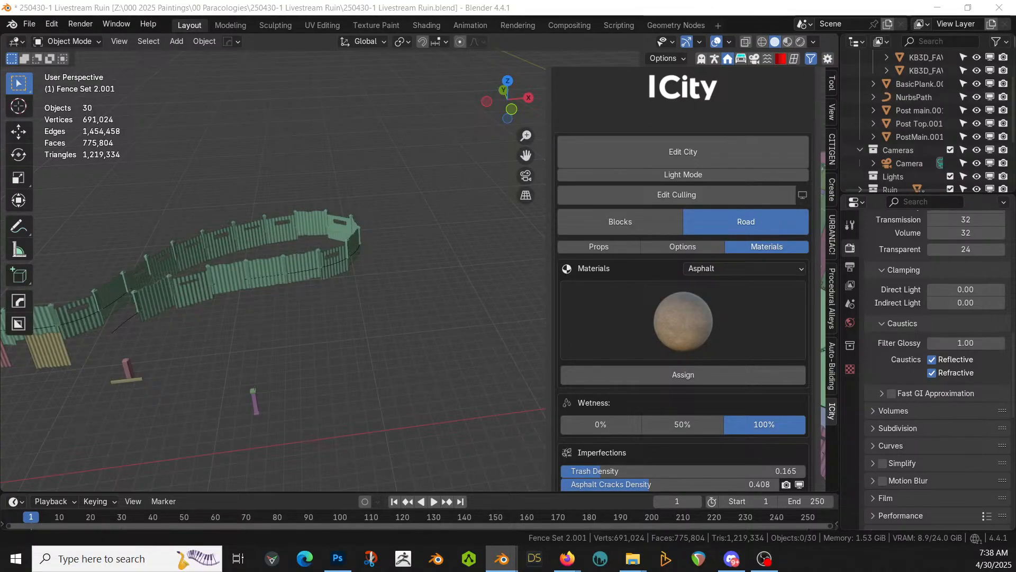
pyautogui.moveTo(248, 258); pyautogui.dragTo(231, 371)
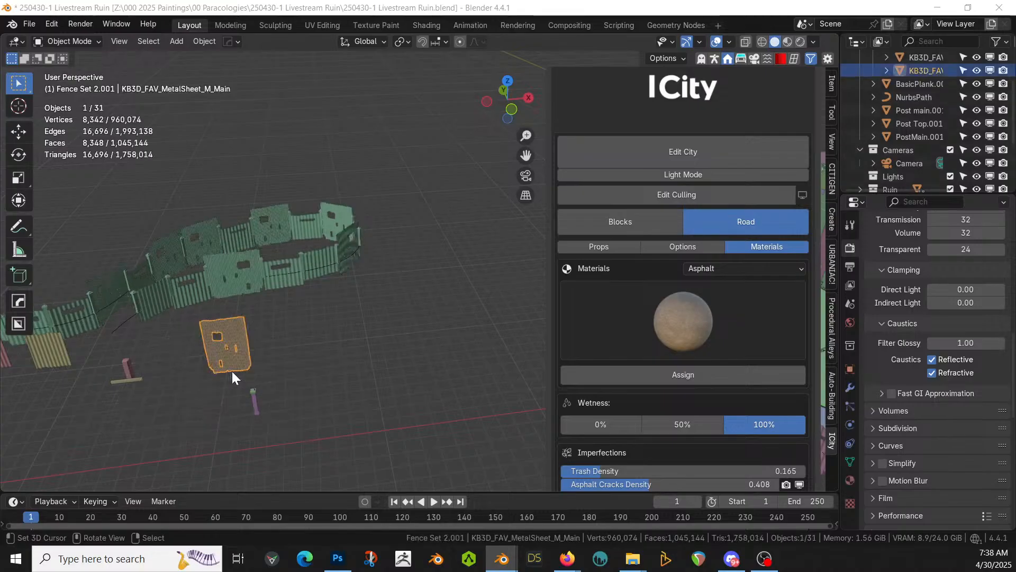
pyautogui.moveTo(232, 371); pyautogui.dragTo(246, 368, button='middle')
pyautogui.scroll(4, 259, 364)
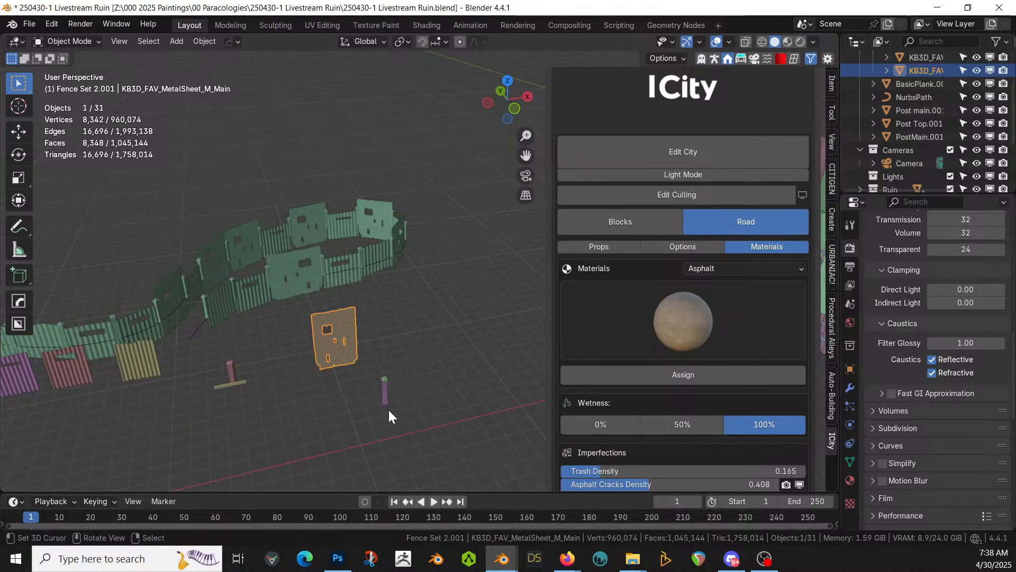
# Examine the post parts PostMain.001, Post Top.001 and Post main.001 with the Outliner widened, and select the looping fence NurbsPath
pyautogui.scroll(3, 388, 409)
pyautogui.keyDown('shift'); pyautogui.moveTo(381, 400); pyautogui.dragTo(366, 341, button='middle'); pyautogui.keyUp('shift')
pyautogui.scroll(-4, 379, 334)
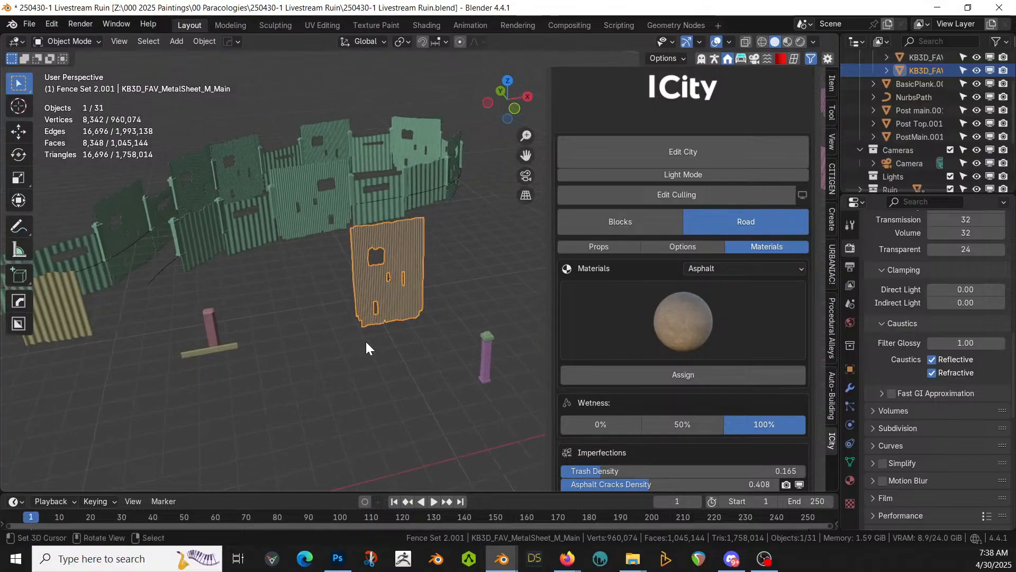
pyautogui.click(208, 321)
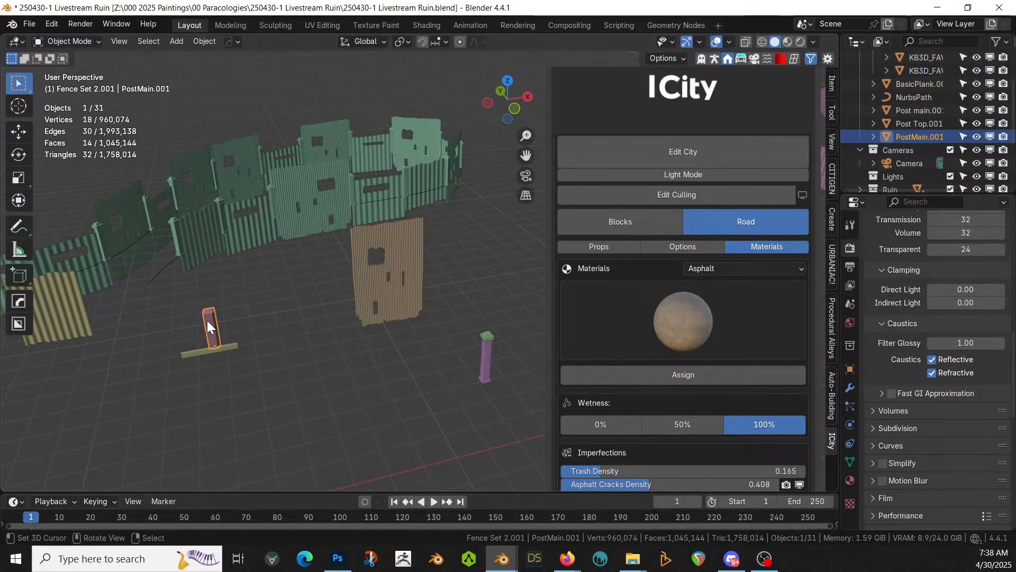
pyautogui.click(919, 122)
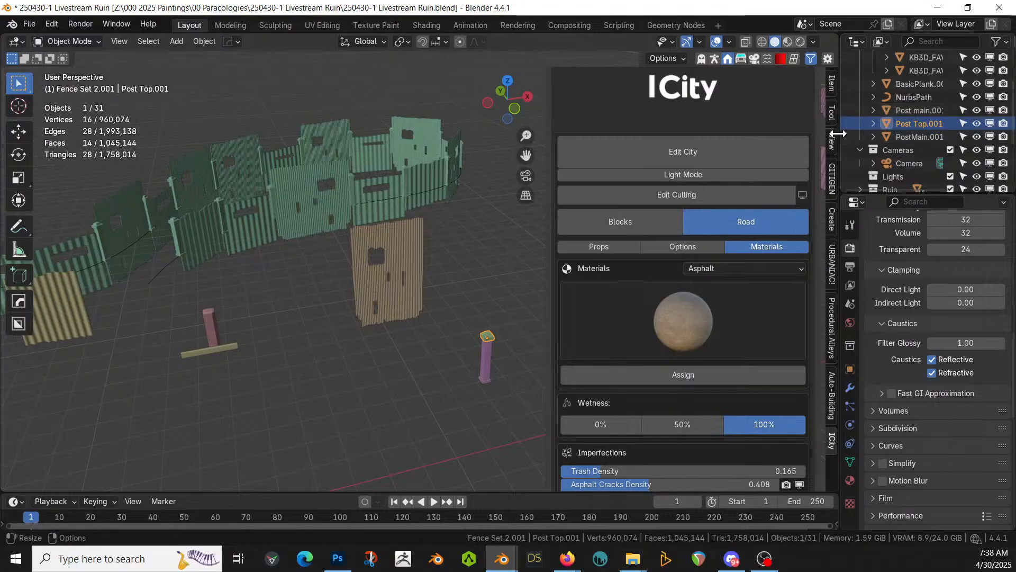
pyautogui.moveTo(841, 129); pyautogui.dragTo(717, 127)
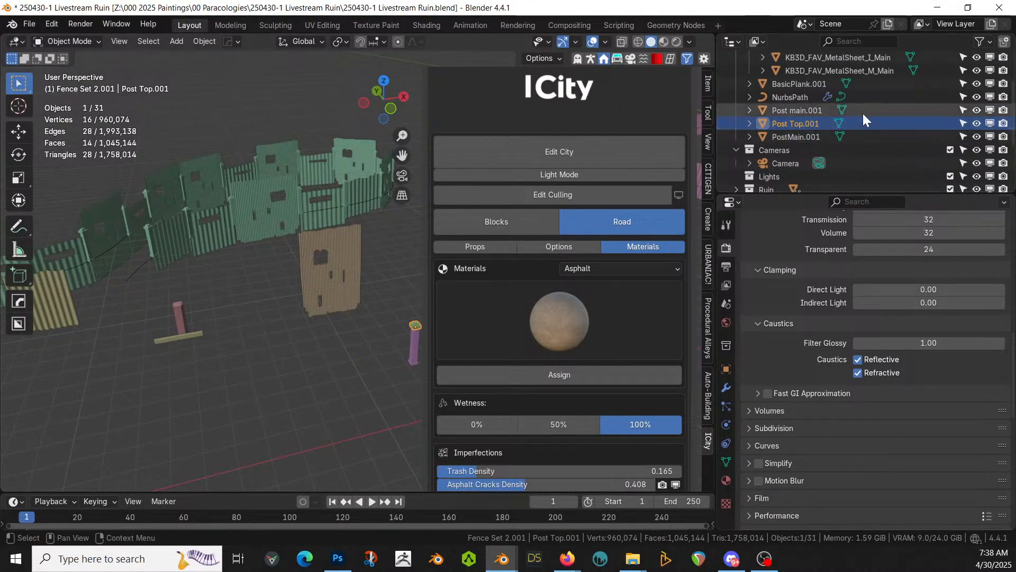
pyautogui.click(811, 114)
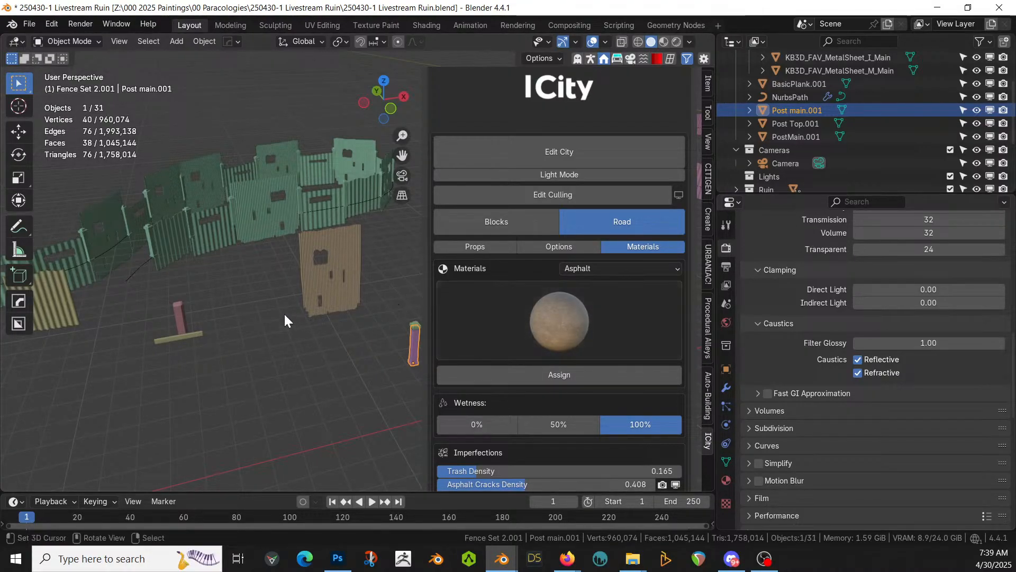
pyautogui.click(144, 263)
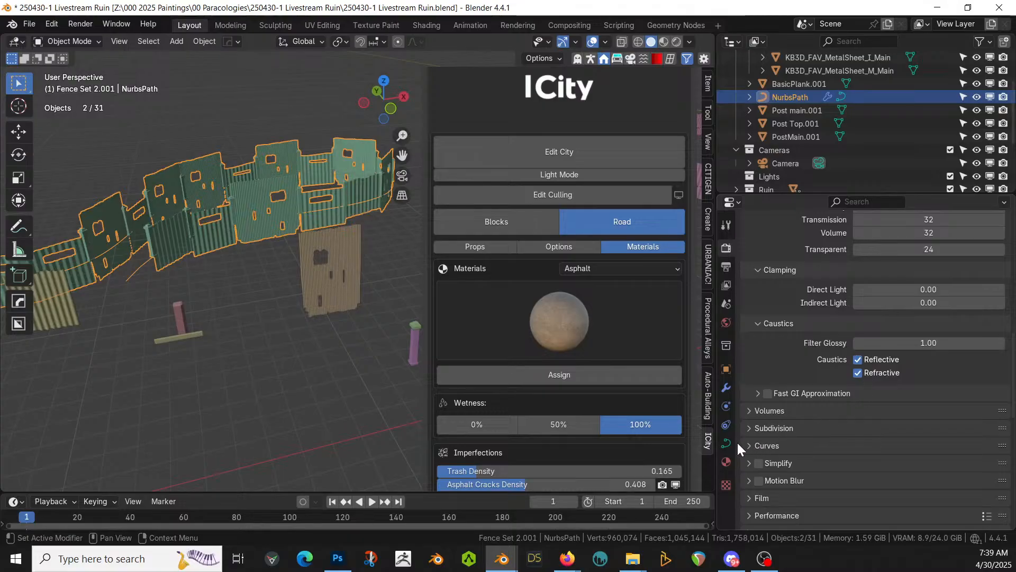
# Review the looping fence's post settings, delete the Post main.001 object and reselect the looping fence NurbsPath
pyautogui.click(726, 388)
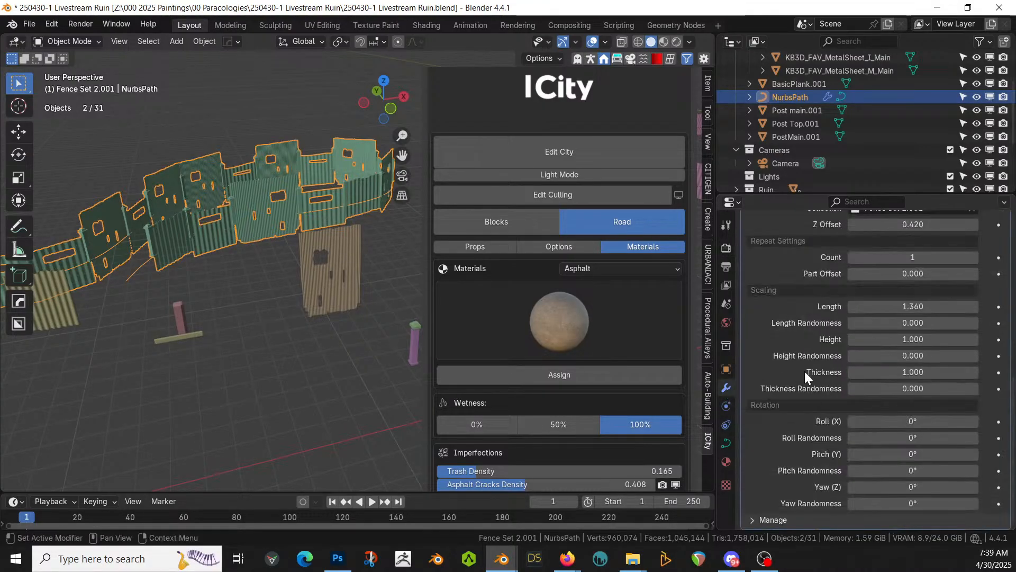
pyautogui.scroll(7, 852, 370)
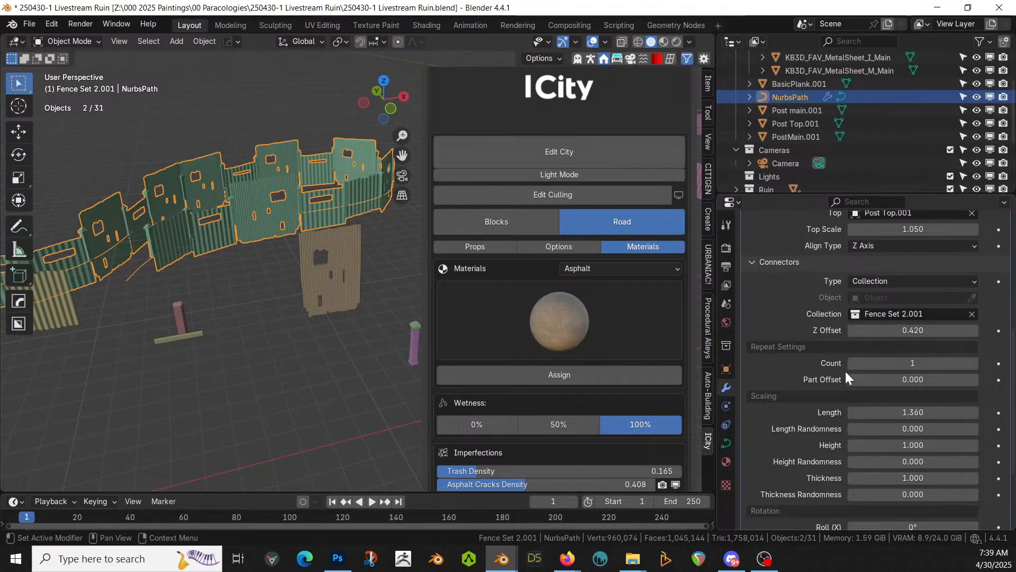
pyautogui.scroll(1, 841, 385)
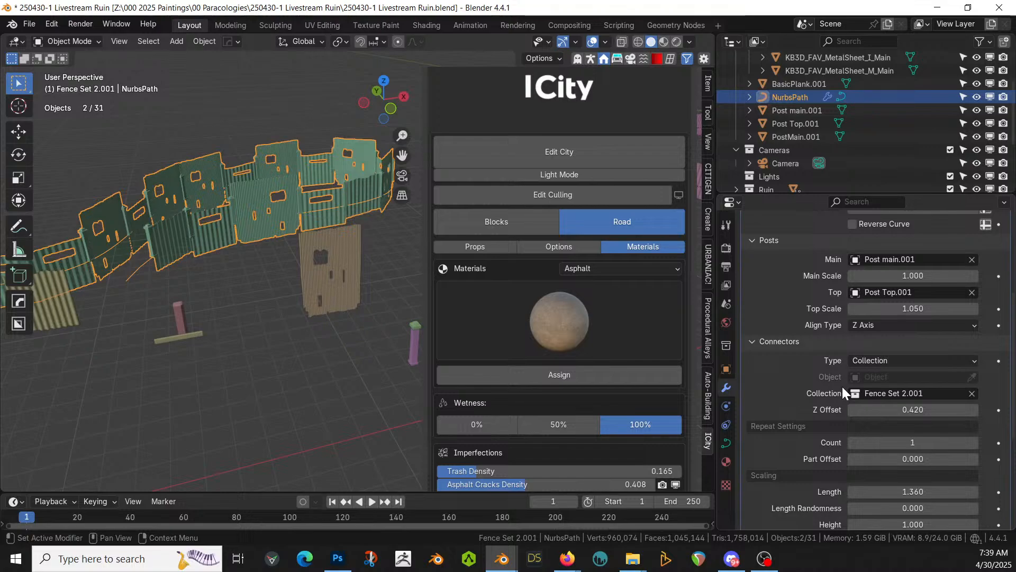
pyautogui.scroll(1, 842, 386)
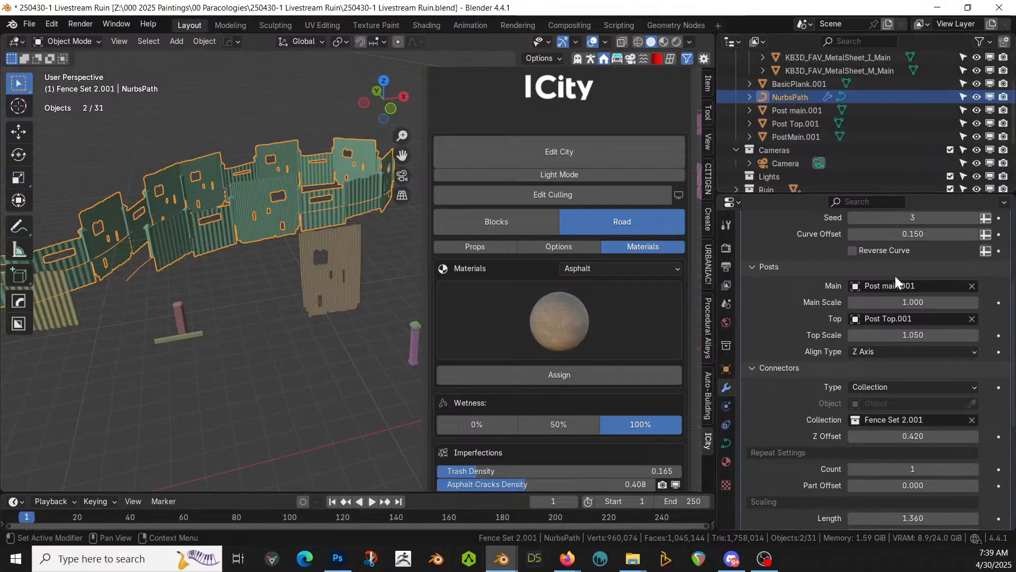
pyautogui.click(804, 109)
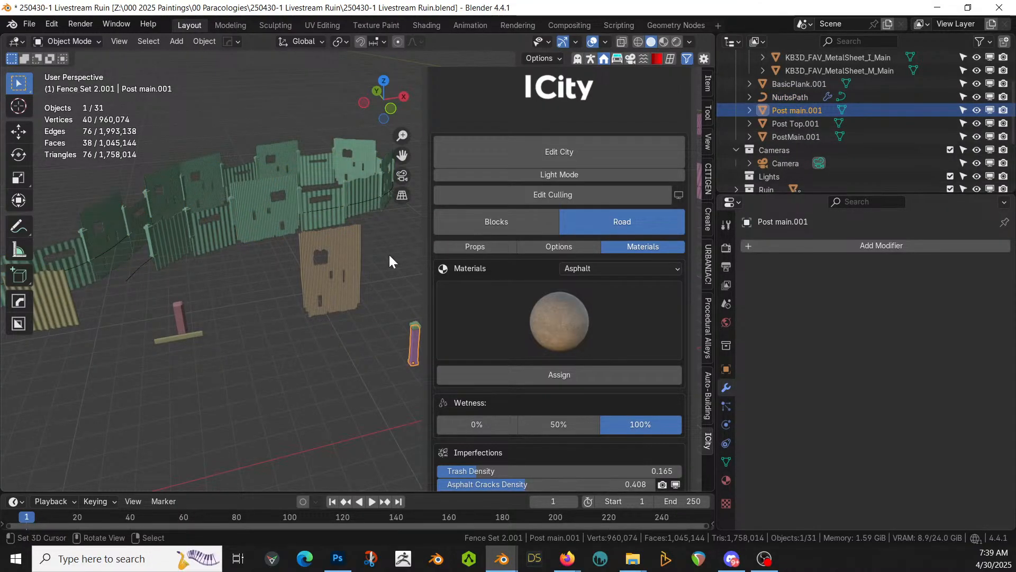
pyautogui.press('Delete')
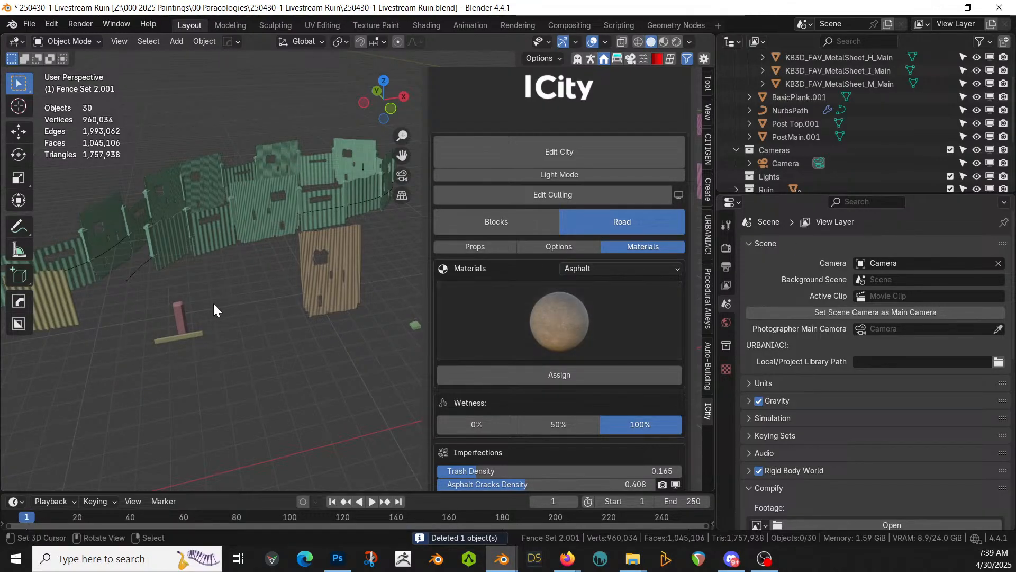
pyautogui.click(180, 313)
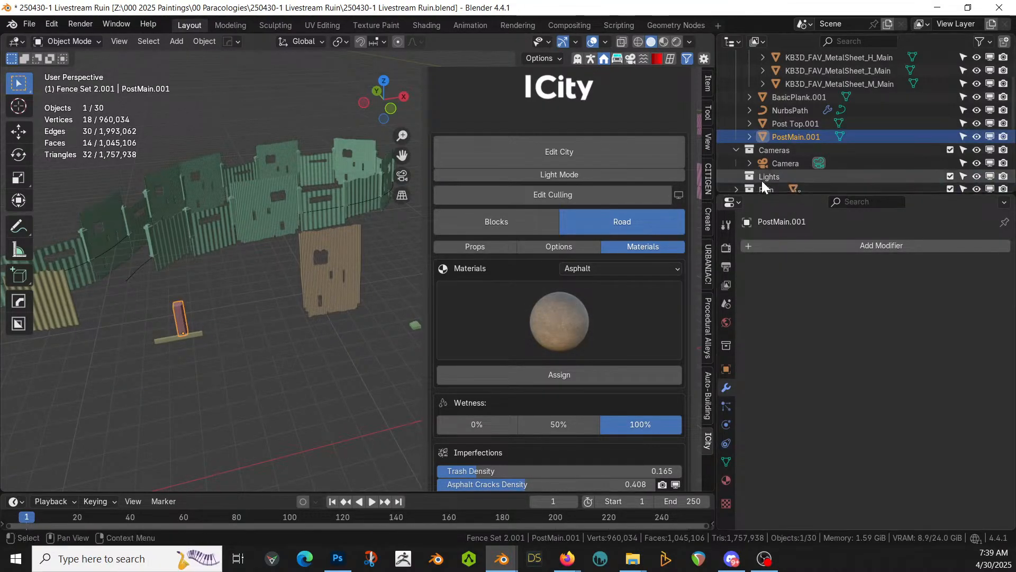
pyautogui.click(322, 208)
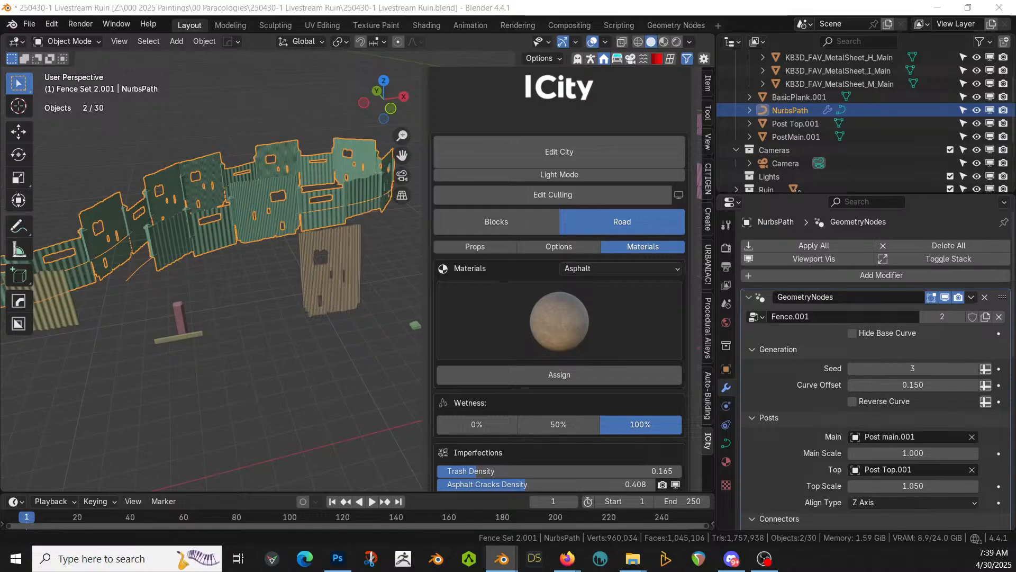
# Recover the 250430-1 Livestream Ruin scene from its most recent auto-save, using the open Blender Fence Geometry Node session
pyautogui.moveTo(12, 44); pyautogui.dragTo(256, 321)
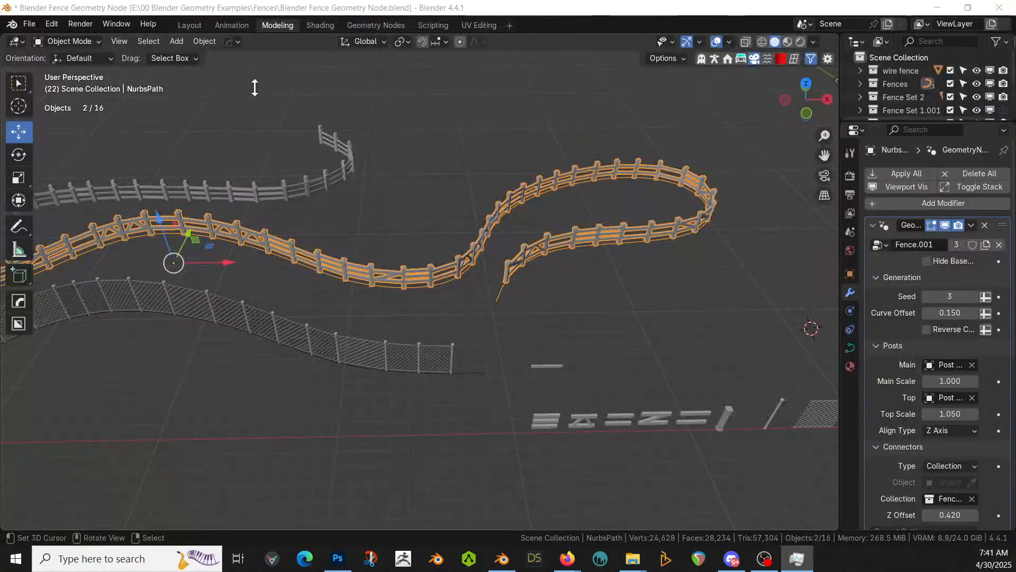
pyautogui.click(29, 27)
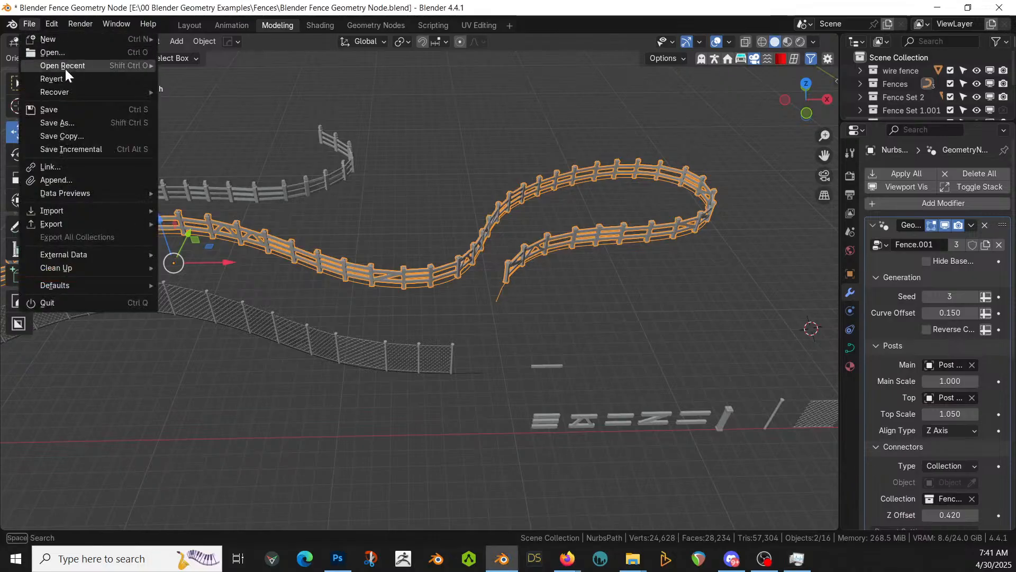
pyautogui.moveTo(62, 91)
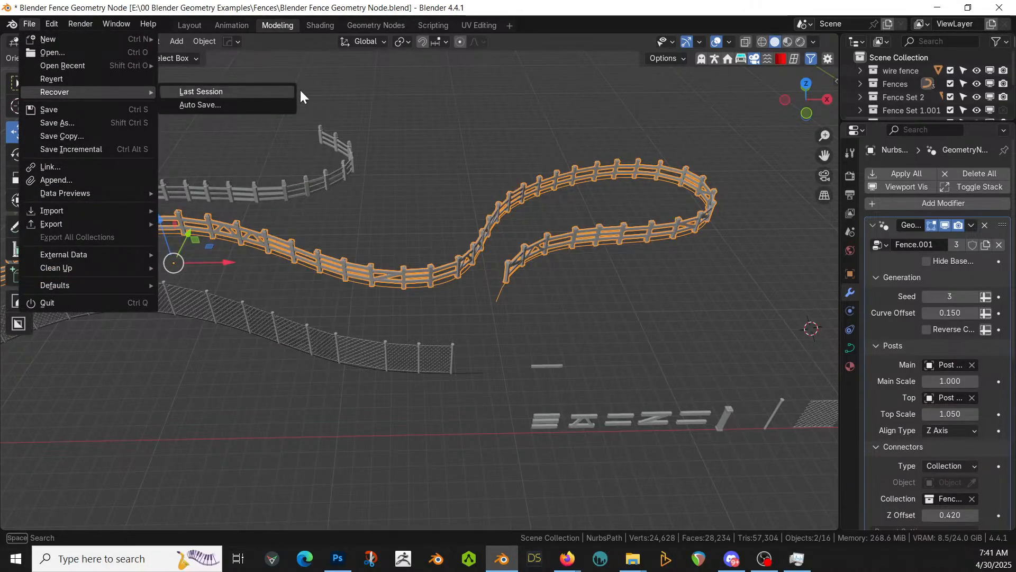
pyautogui.click(201, 105)
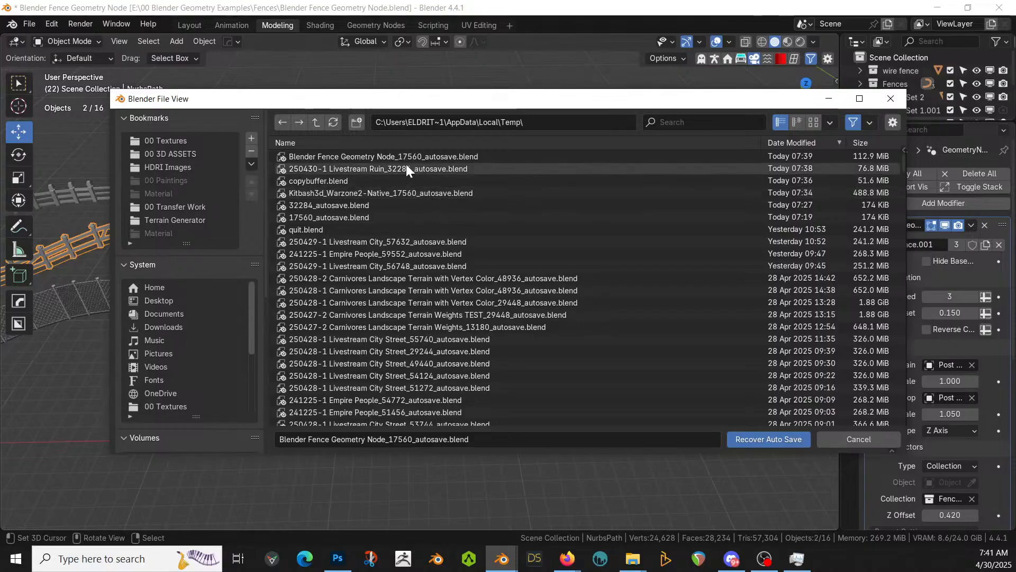
pyautogui.doubleClick(389, 170)
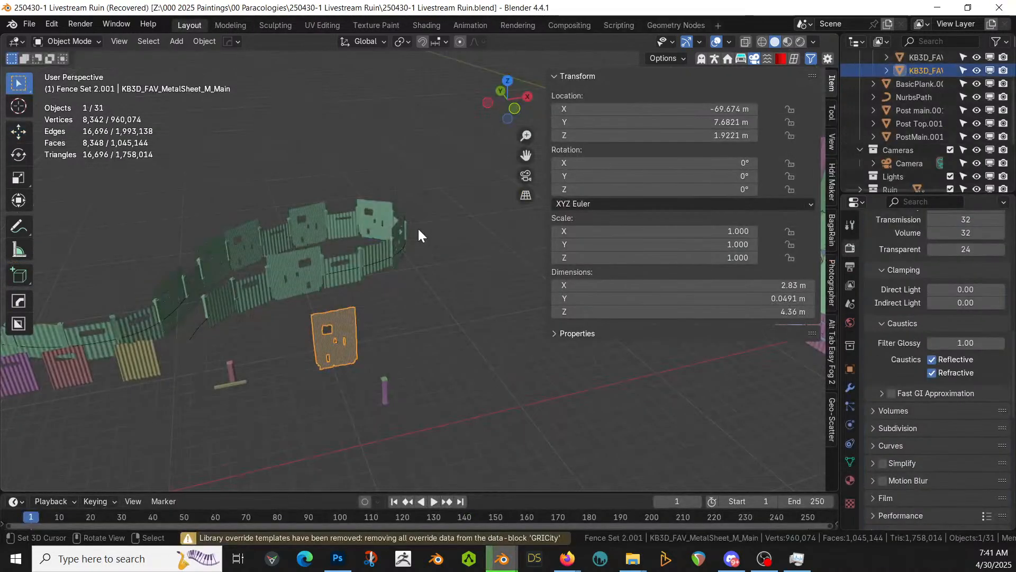
# In the Collection collection, delete PostMain.001 and add KB3D_FAV_Pole_B_Main from the asset library beside the loose metal sheet
pyautogui.moveTo(422, 301); pyautogui.dragTo(402, 295, button='middle')
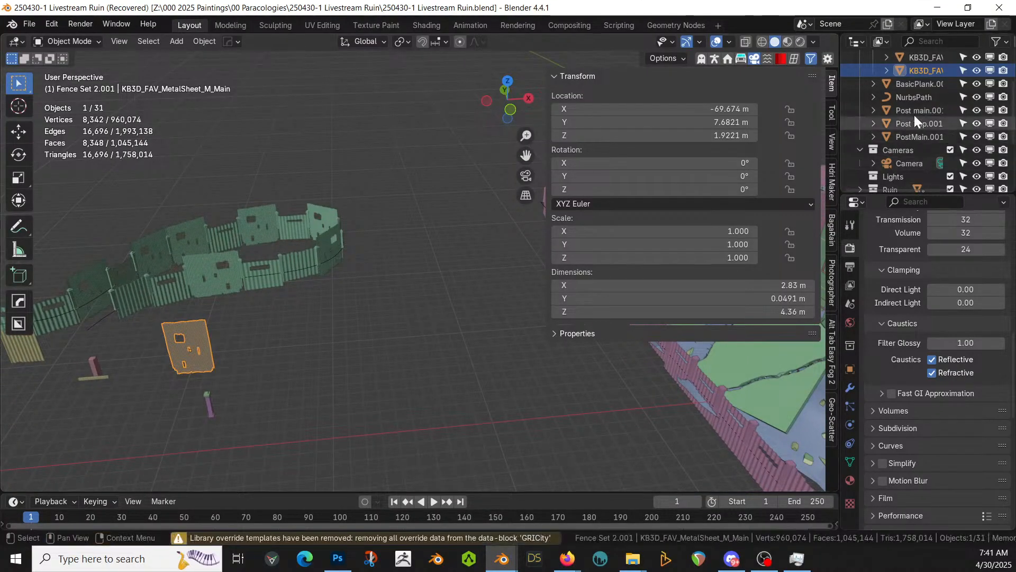
pyautogui.scroll(5, 916, 111)
pyautogui.click(873, 84)
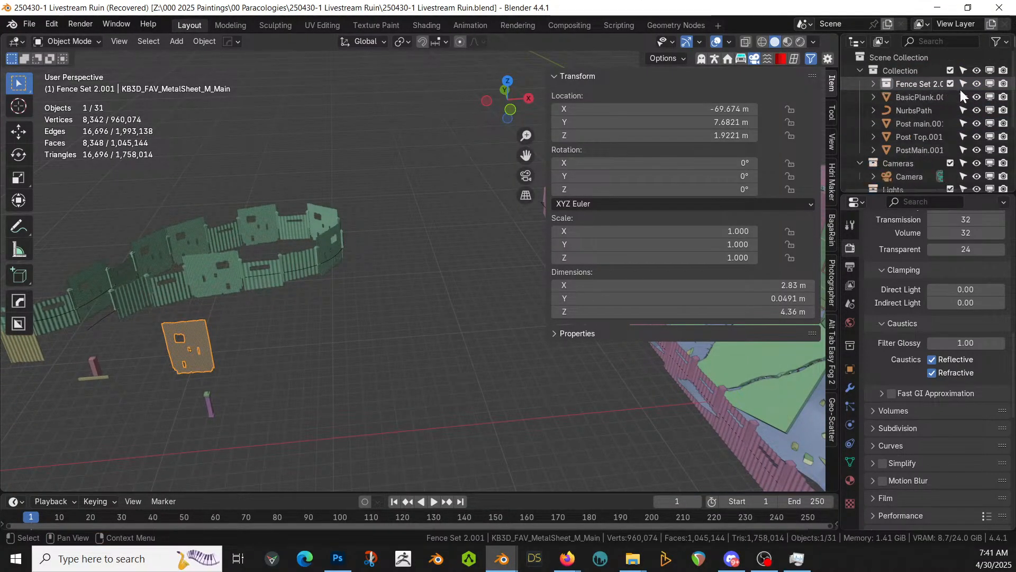
pyautogui.click(900, 71)
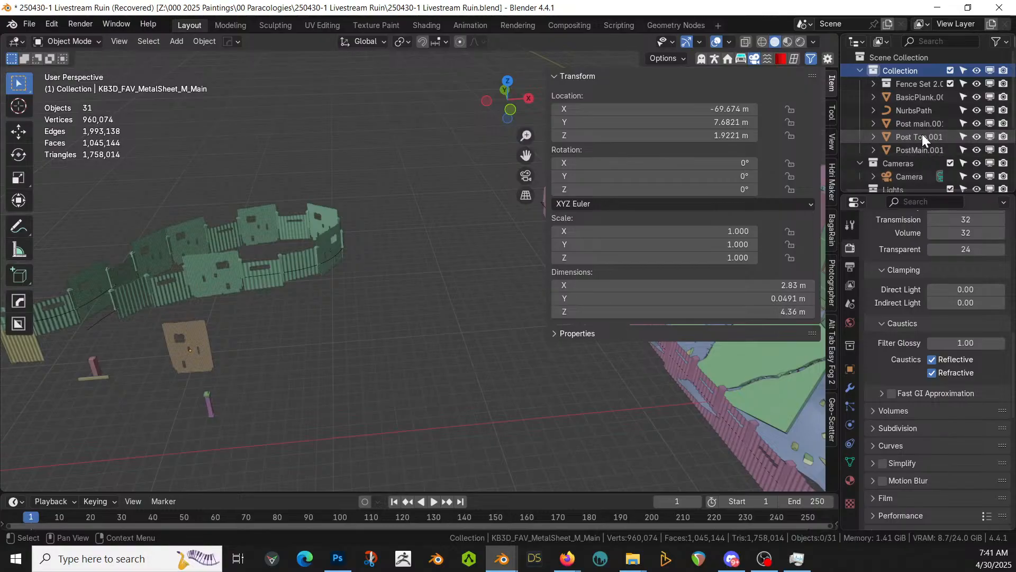
pyautogui.click(920, 150)
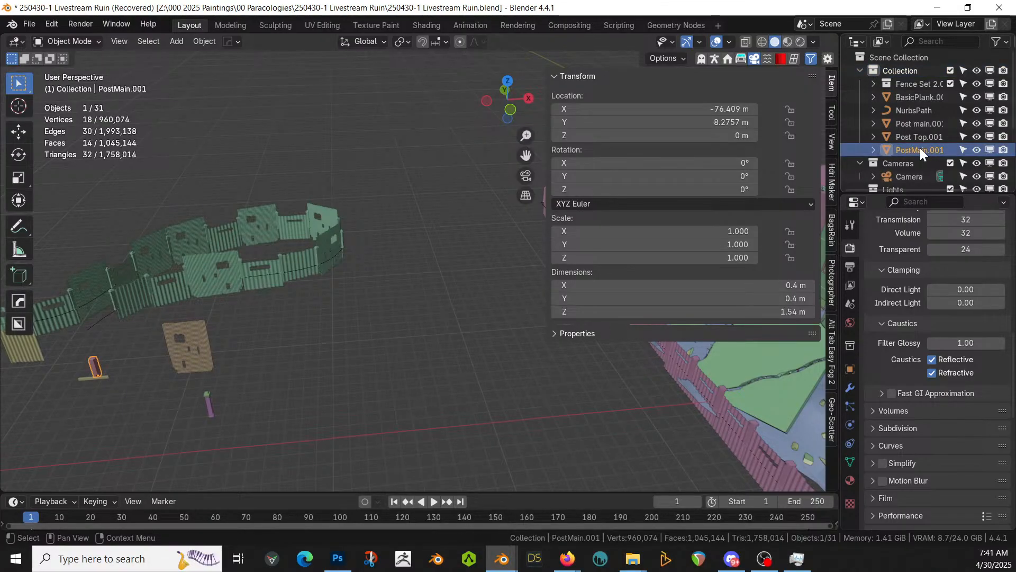
pyautogui.press('Delete')
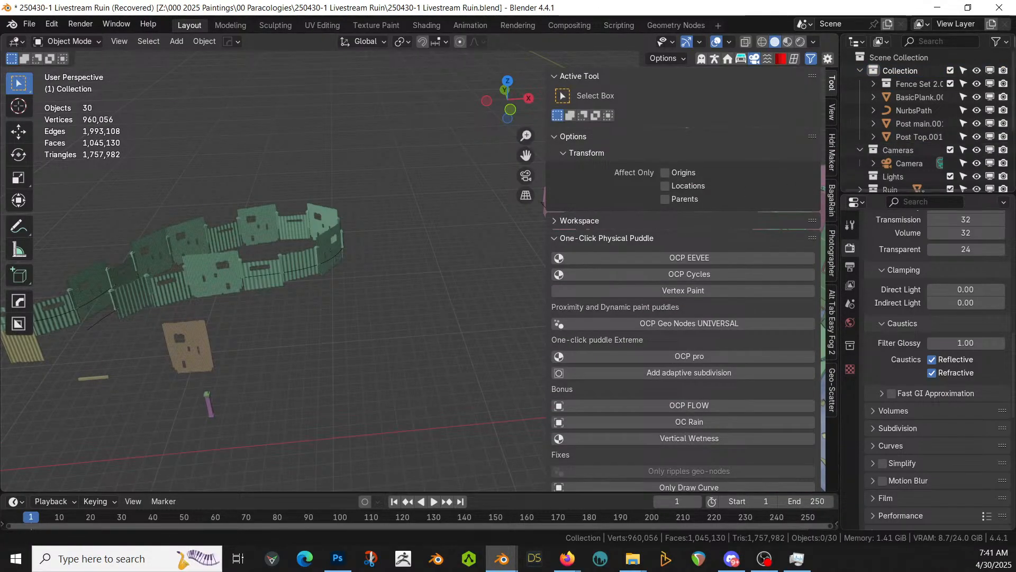
pyautogui.click(905, 72)
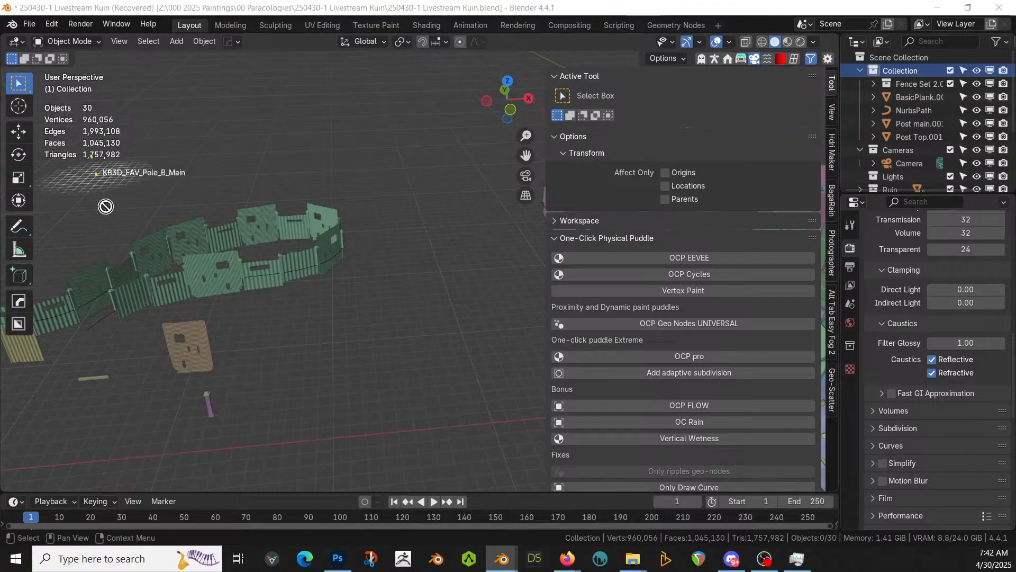
pyautogui.moveTo(106, 204); pyautogui.dragTo(259, 376)
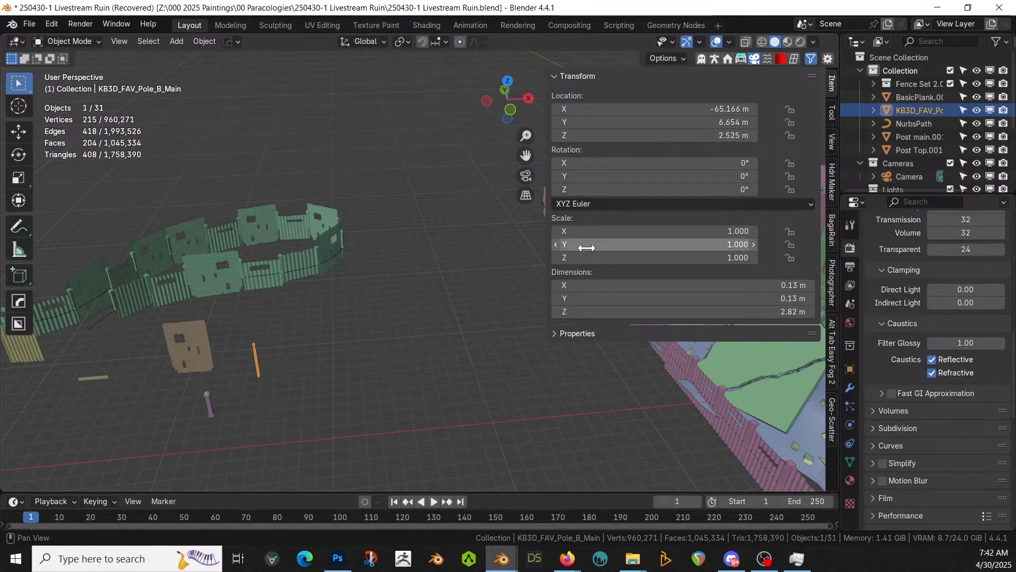
# Assign KB3D_FAV_Pole_B_Main as the main post in the geometry-nodes modifier of the block fence Plane_Curve, replacing Post main.001
pyautogui.click(726, 423)
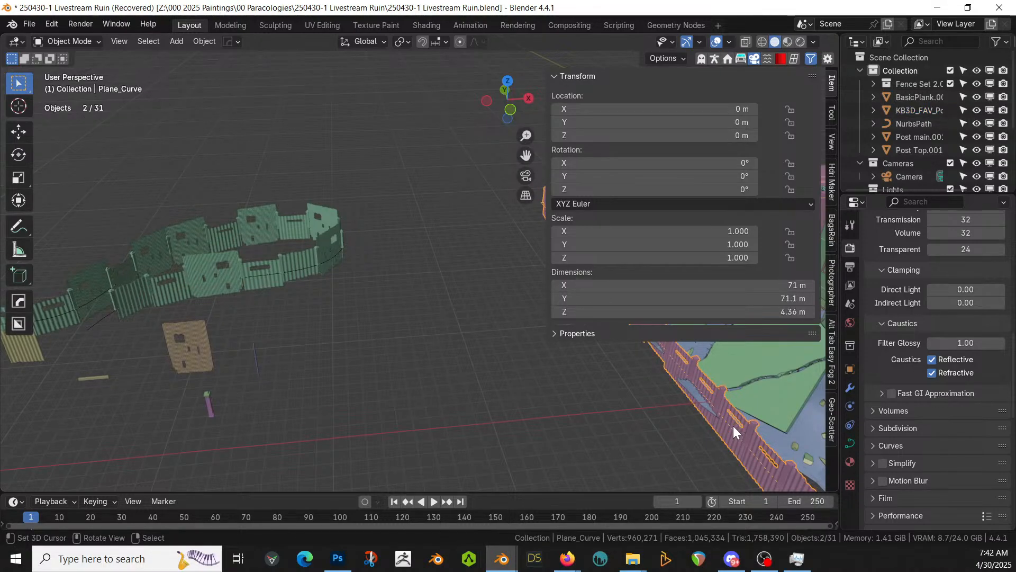
pyautogui.rightClick(732, 426)
pyautogui.rightClick(730, 422)
pyautogui.click(850, 388)
pyautogui.scroll(8, 916, 377)
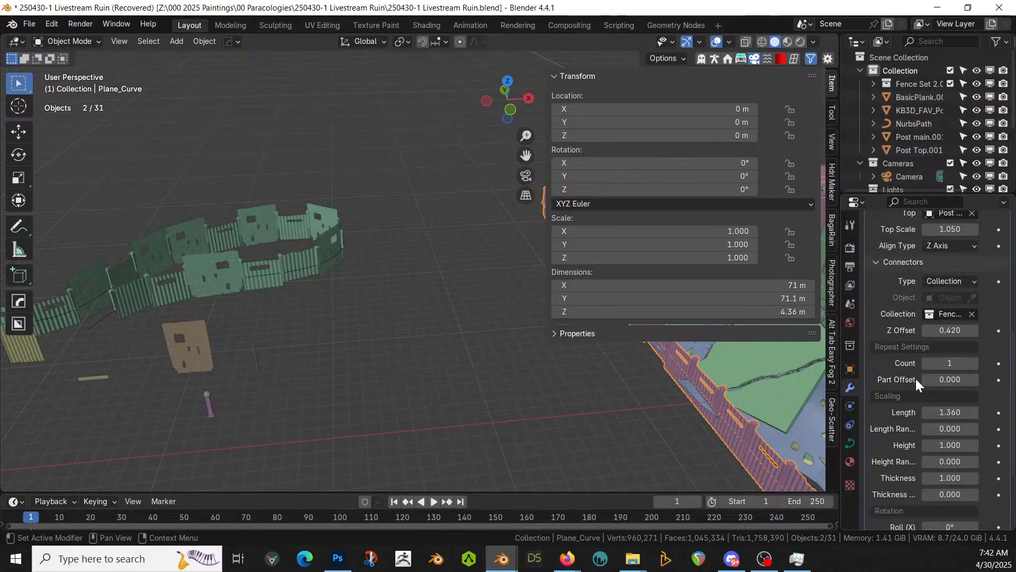
pyautogui.moveTo(842, 312); pyautogui.dragTo(687, 311)
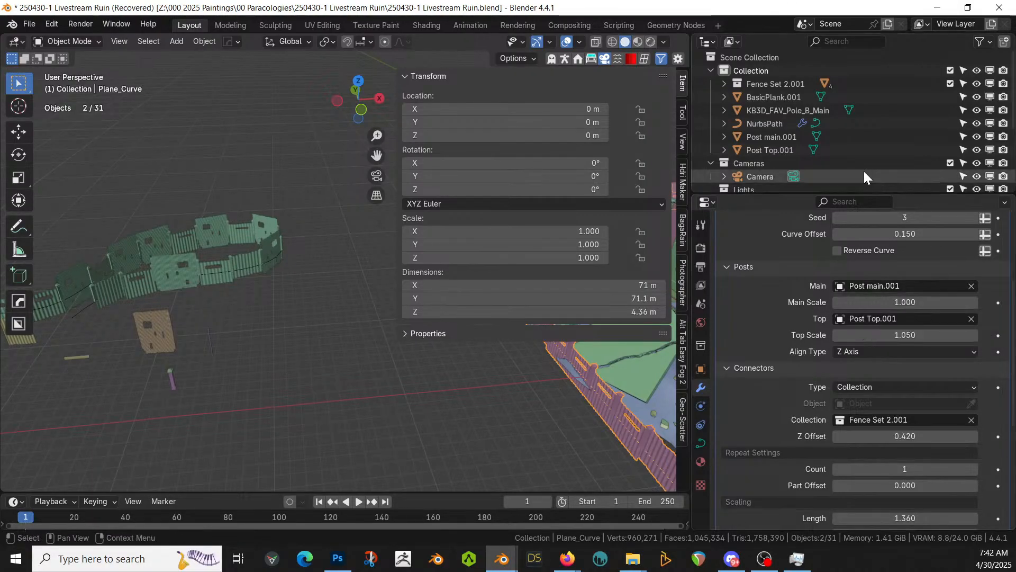
pyautogui.click(723, 110)
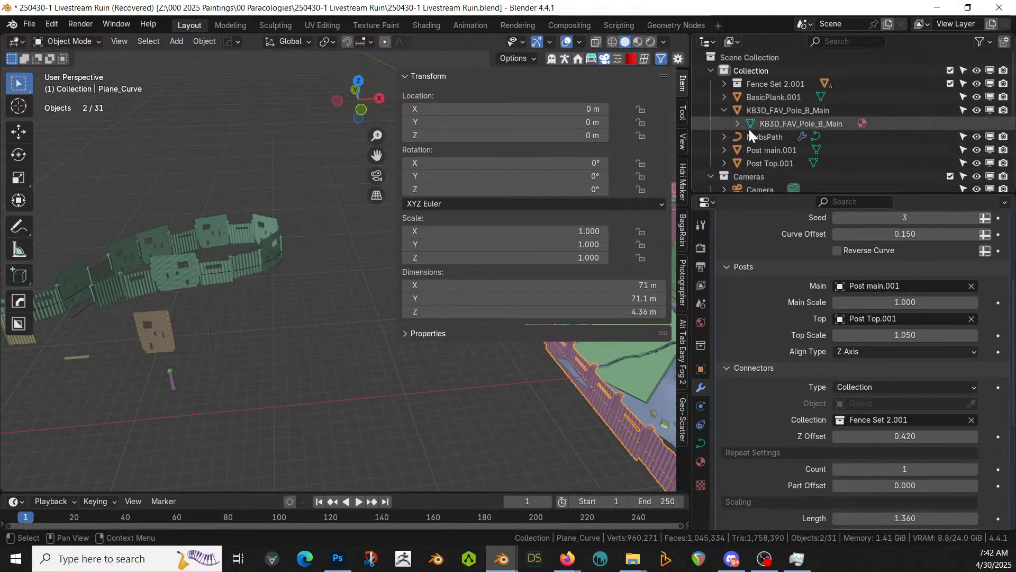
pyautogui.click(724, 111)
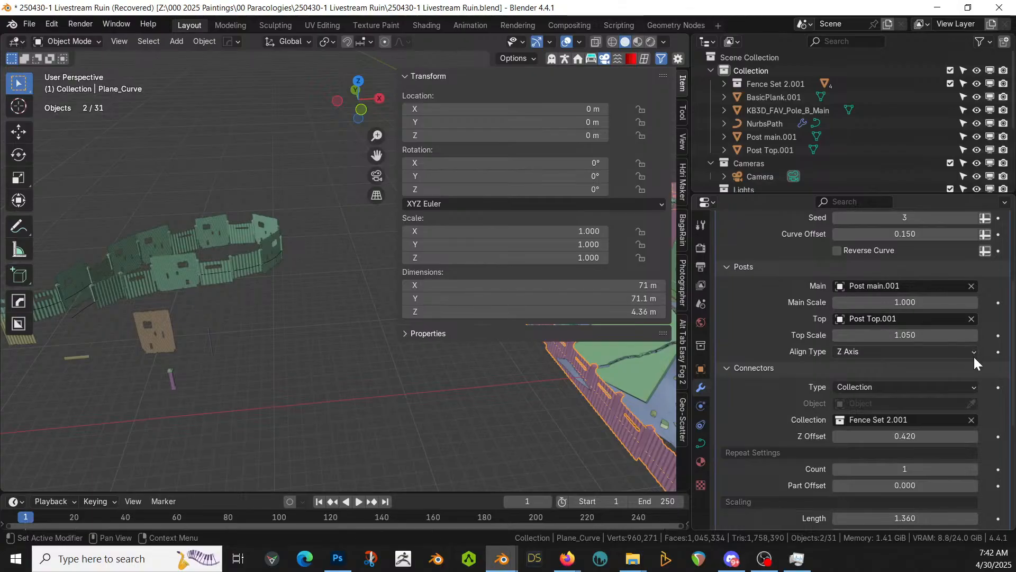
pyautogui.click(972, 285)
pyautogui.click(972, 286)
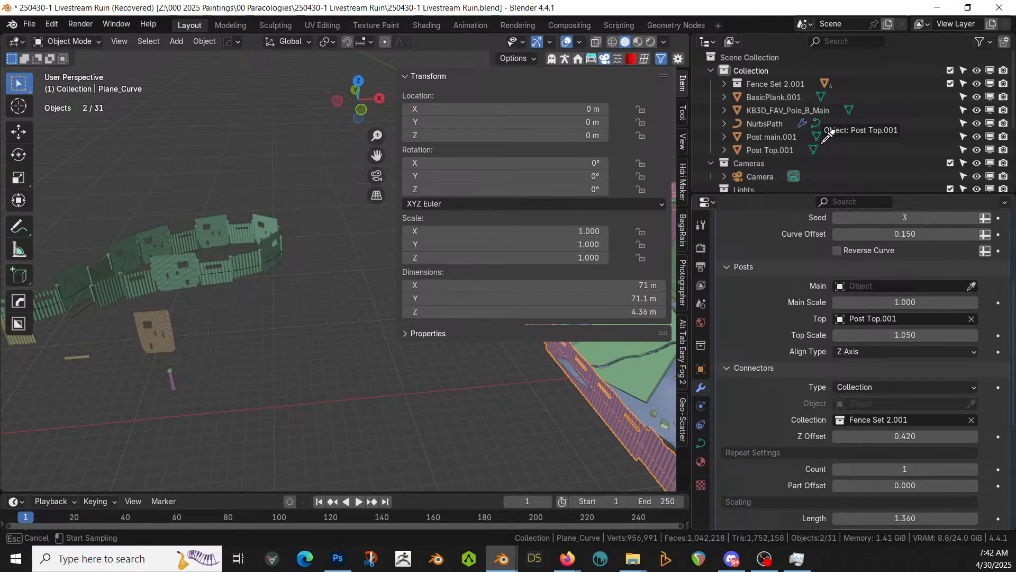
pyautogui.click(792, 109)
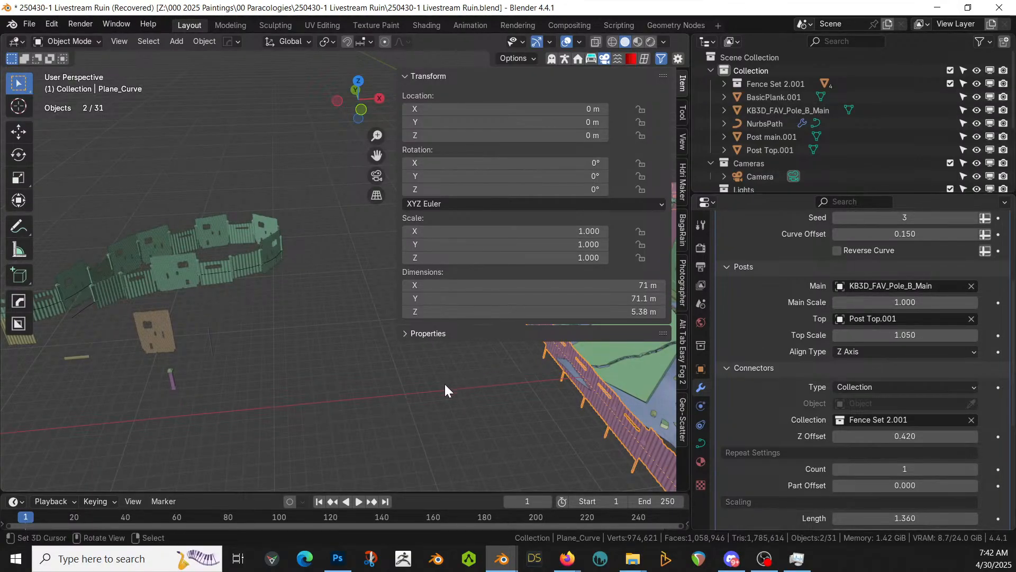
# Check how the poles sit along the block fence and select the loose KB3D_FAV_Pole_B_Main with the Transform tool
pyautogui.keyDown('shift'); pyautogui.moveTo(499, 386); pyautogui.dragTo(291, 354, button='middle'); pyautogui.keyUp('shift')
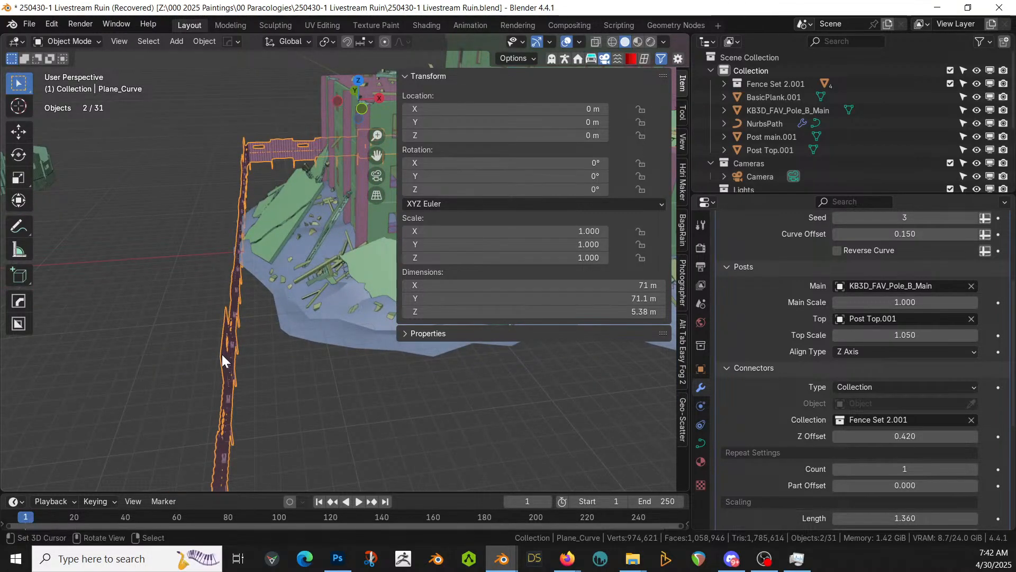
pyautogui.scroll(5, 221, 354)
pyautogui.moveTo(221, 354); pyautogui.dragTo(488, 373, button='middle')
pyautogui.scroll(-6, 234, 339)
pyautogui.scroll(-7, 488, 373)
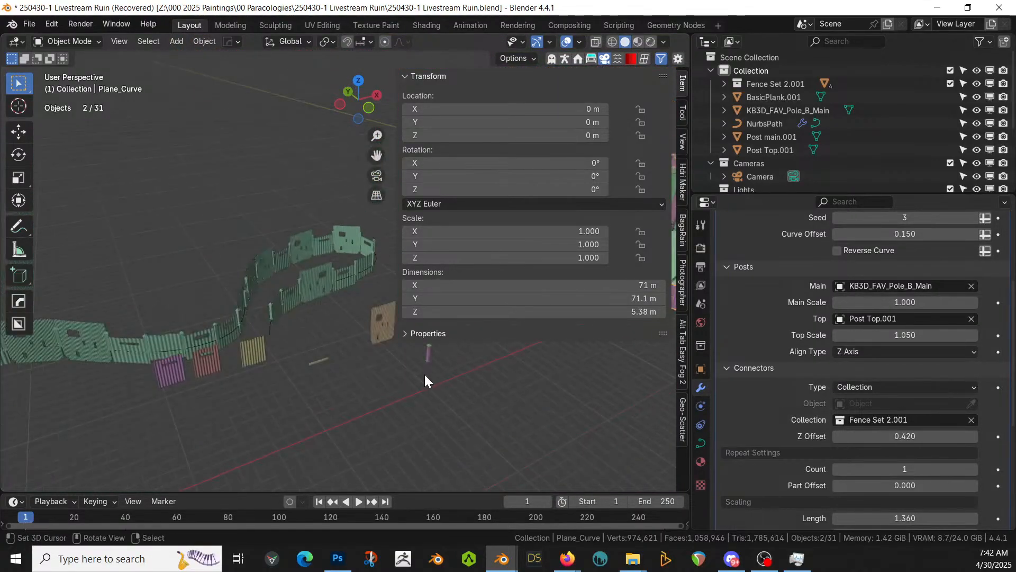
pyautogui.moveTo(392, 375); pyautogui.dragTo(380, 375, button='middle')
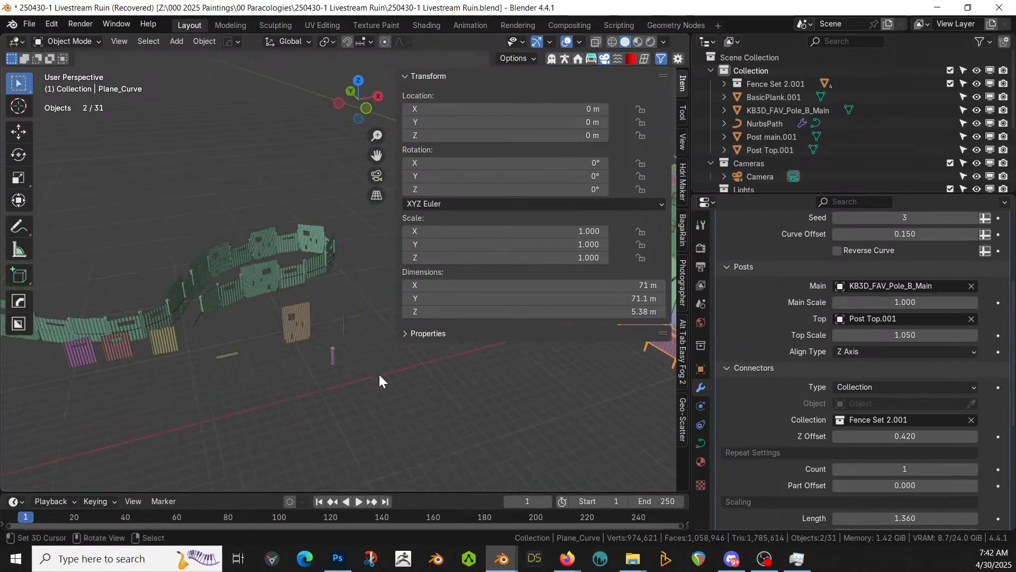
pyautogui.click(346, 324)
pyautogui.click(26, 198)
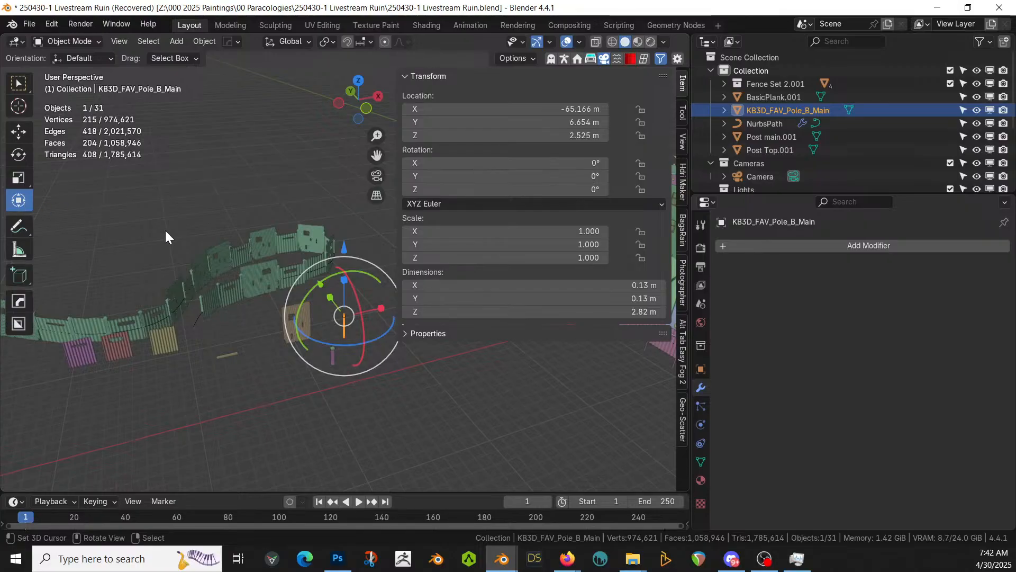
pyautogui.press('KP_Decimal')
pyautogui.moveTo(170, 231); pyautogui.dragTo(177, 77, button='middle')
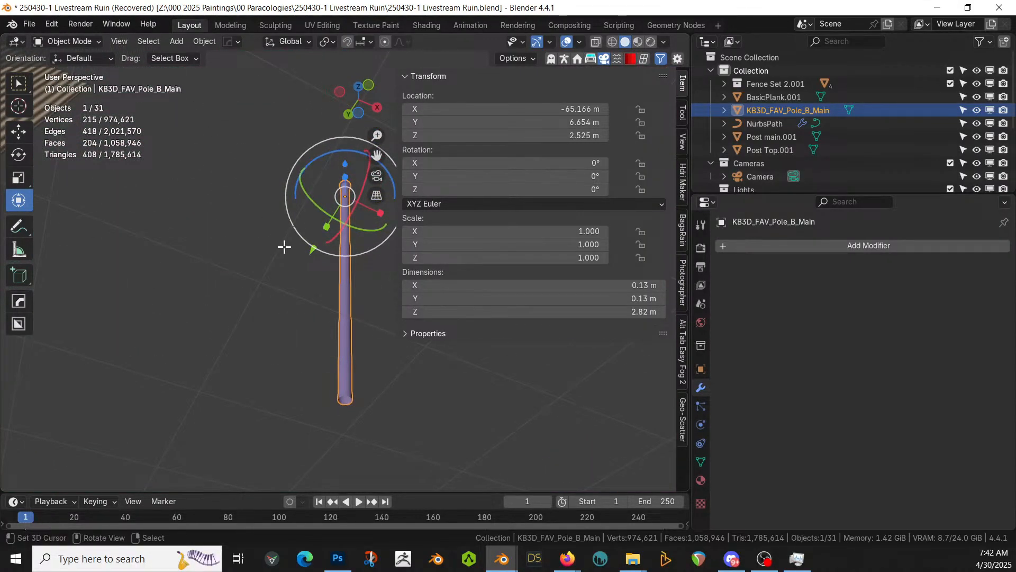
# Snap the 3D cursor to the centre of the pole's bottom edge loop and return to Object Mode
pyautogui.press('Tab')
pyautogui.keyDown('shift'); pyautogui.moveTo(379, 366); pyautogui.dragTo(371, 308, button='middle'); pyautogui.keyUp('shift')
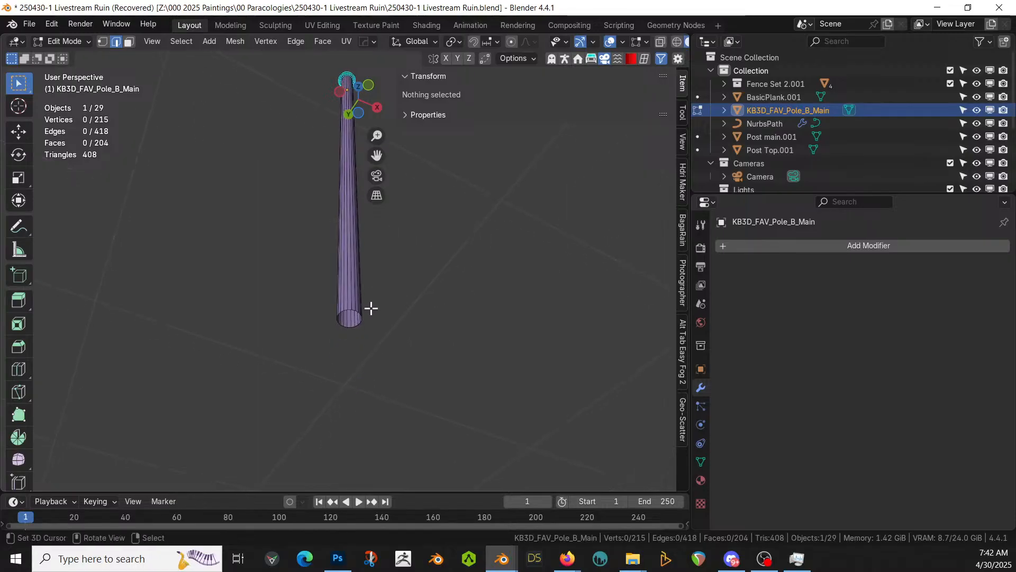
pyautogui.keyDown('alt'); pyautogui.click(348, 317); pyautogui.keyUp('alt')
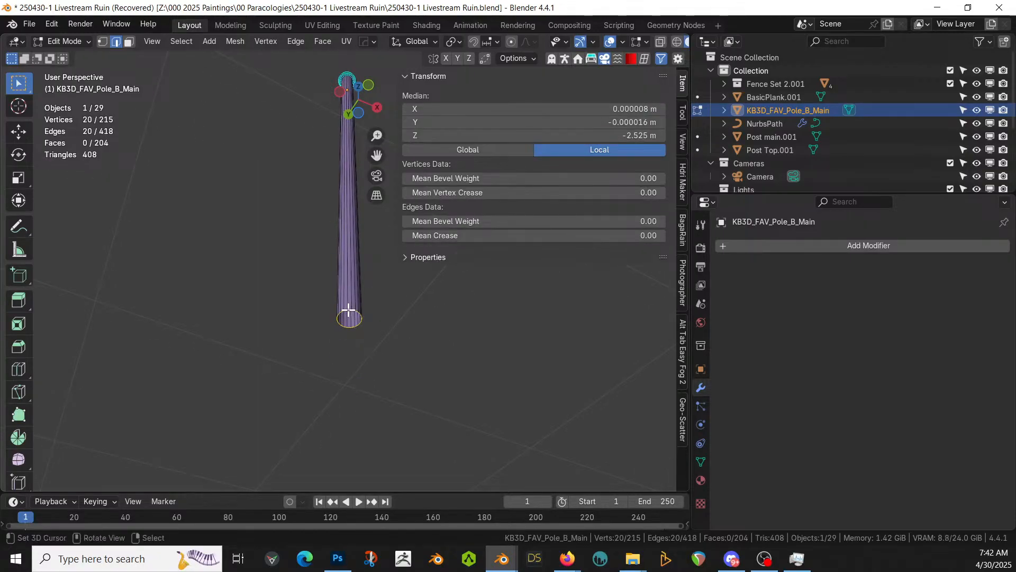
pyautogui.hotkey('shift', 's')
pyautogui.press('2')
pyautogui.press('Tab')
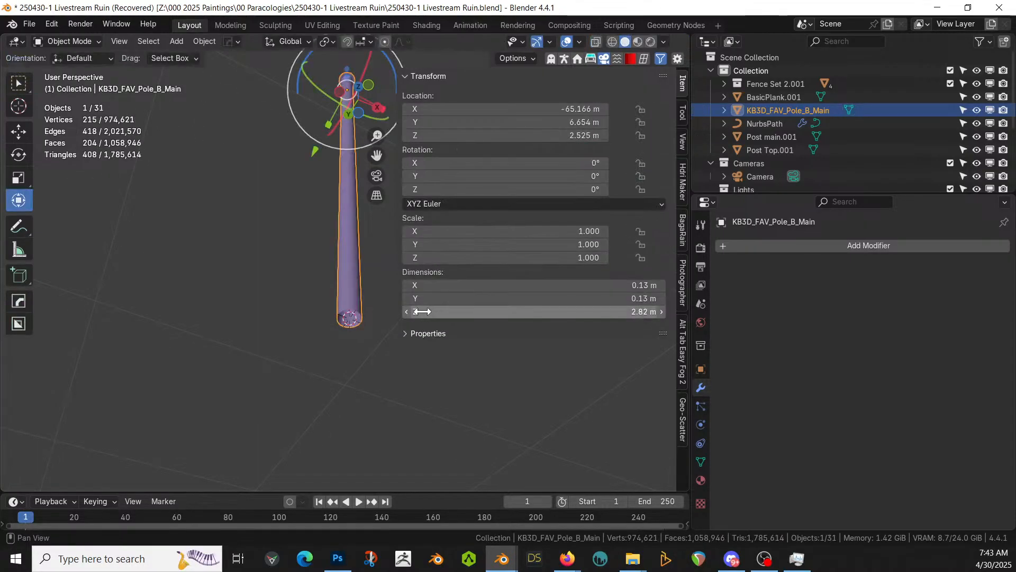
# Set the origin of KB3D_FAV_Pole_B_Main to the 3D cursor at its base
pyautogui.click(204, 41)
pyautogui.moveTo(227, 69)
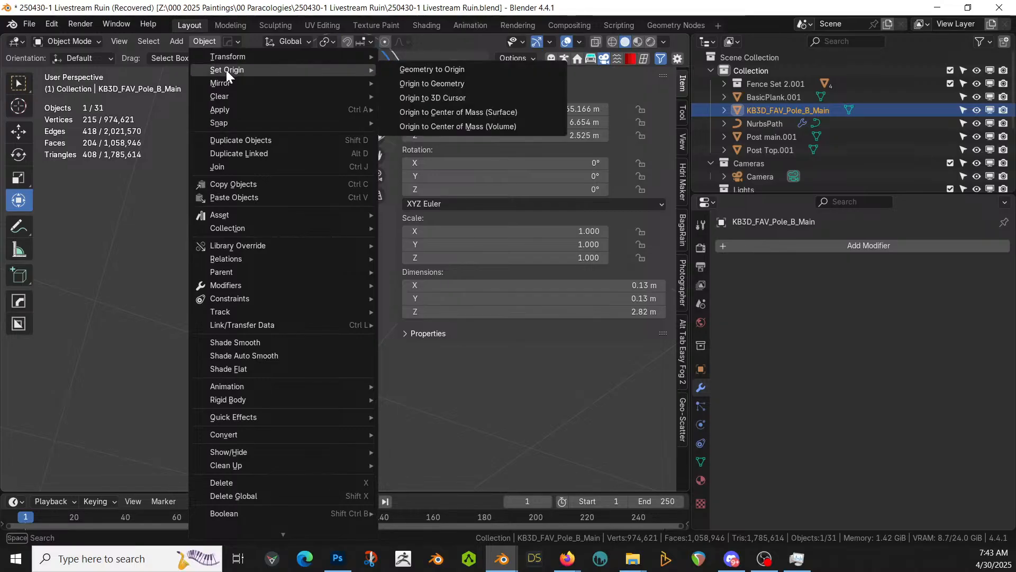
pyautogui.click(467, 101)
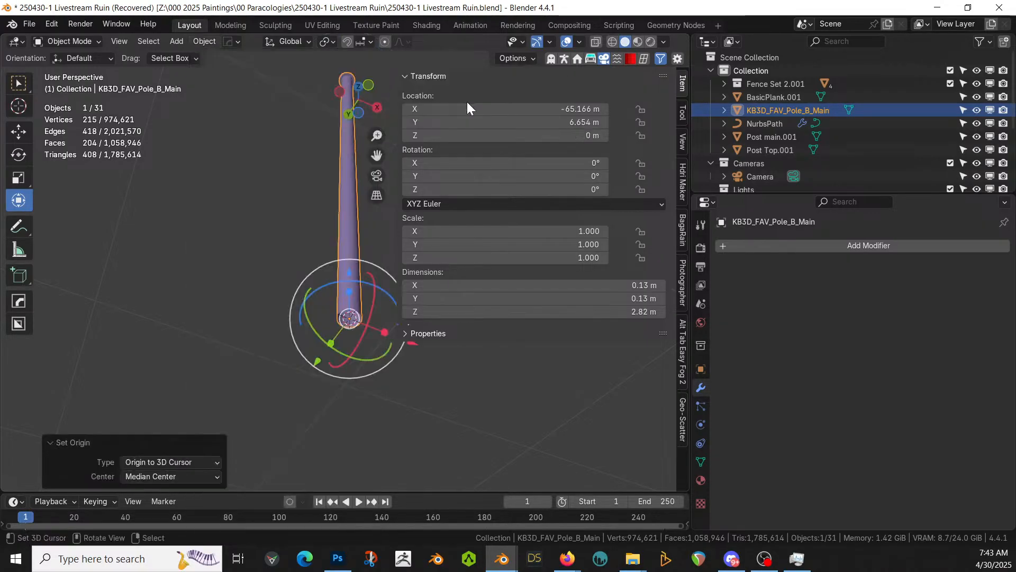
# Select the block fence Plane_Curve and clear Post Top.001 from the top post setting of its geometry-nodes modifier
pyautogui.moveTo(262, 200); pyautogui.dragTo(537, 420, button='middle')
pyautogui.scroll(6, 395, 415)
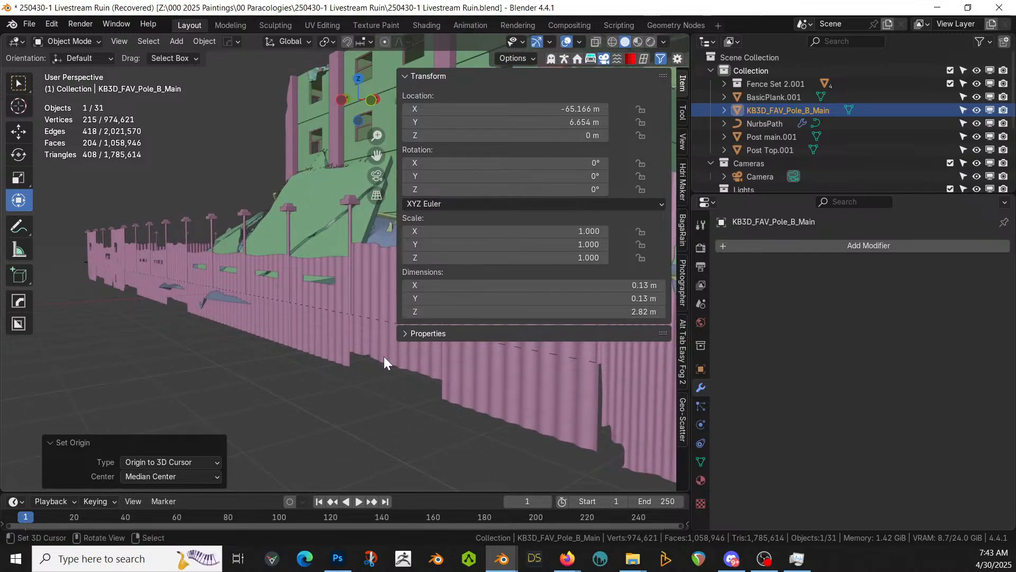
pyautogui.moveTo(384, 356); pyautogui.dragTo(487, 490, button='middle')
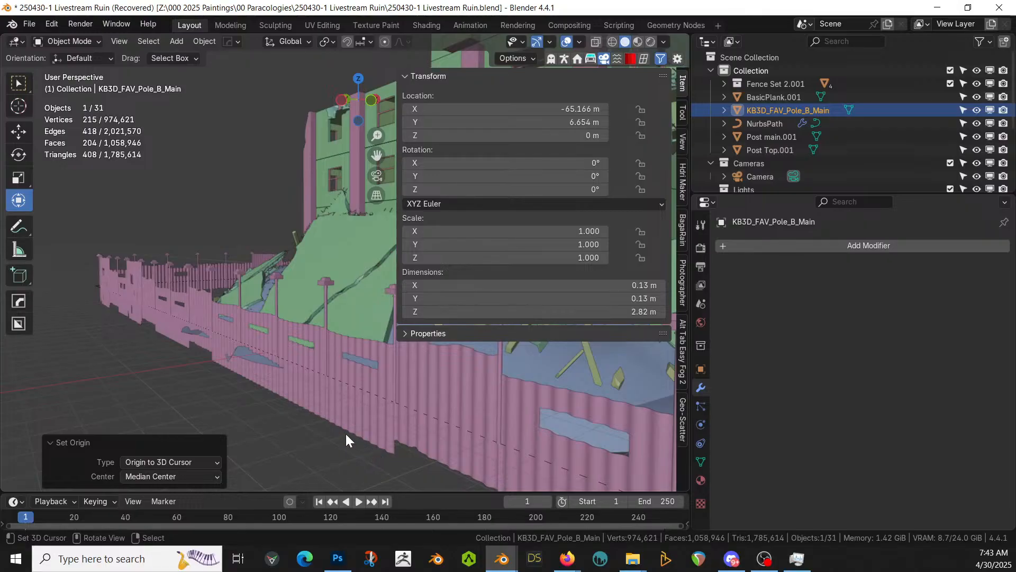
pyautogui.moveTo(346, 433); pyautogui.dragTo(295, 427, button='middle')
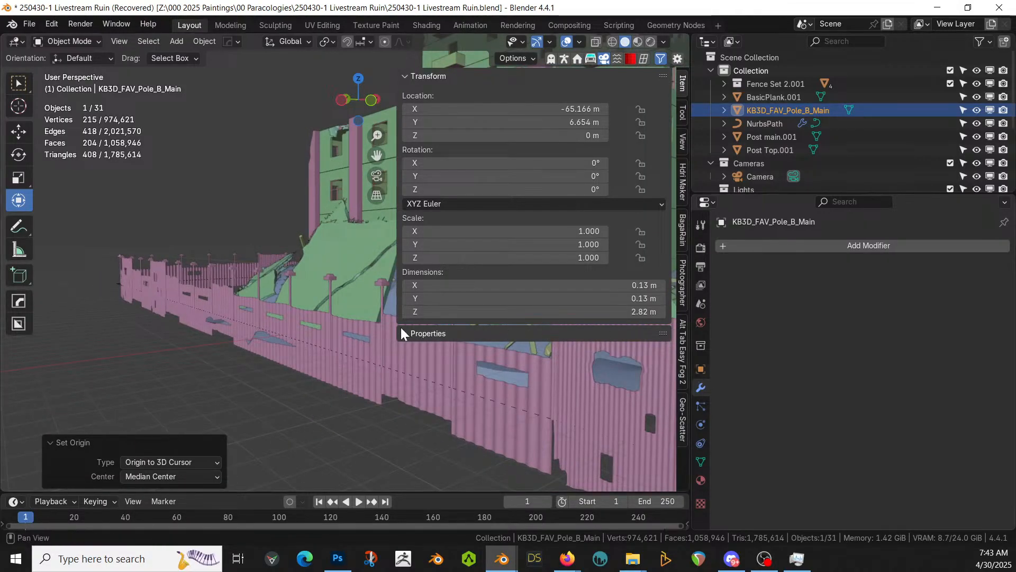
pyautogui.keyDown('shift'); pyautogui.click(382, 291); pyautogui.keyUp('shift')
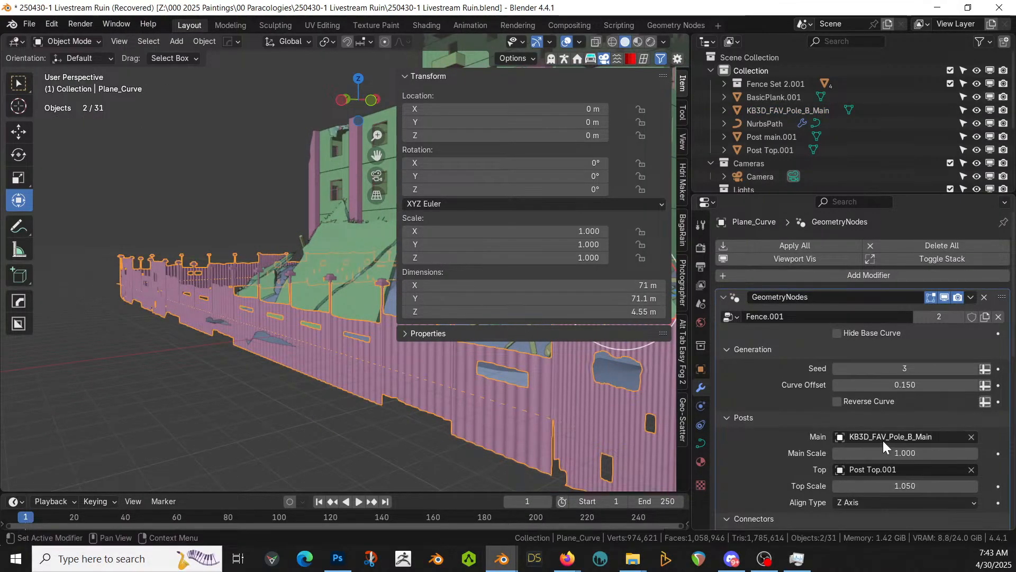
pyautogui.click(971, 469)
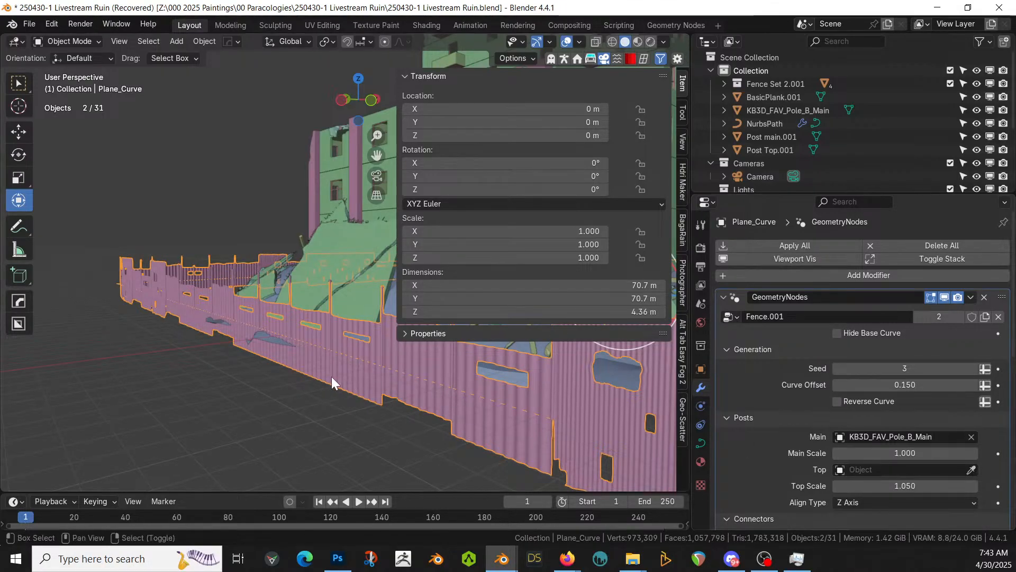
# Select the four loose KB3D_FAV metal sheets beside the test fence and set their origins to the 3D cursor
pyautogui.moveTo(225, 425); pyautogui.dragTo(672, 383, button='middle')
pyautogui.moveTo(252, 409); pyautogui.dragTo(413, 444, button='middle')
pyautogui.keyDown('shift'); pyautogui.moveTo(238, 362); pyautogui.dragTo(114, 410, button='middle'); pyautogui.keyUp('shift')
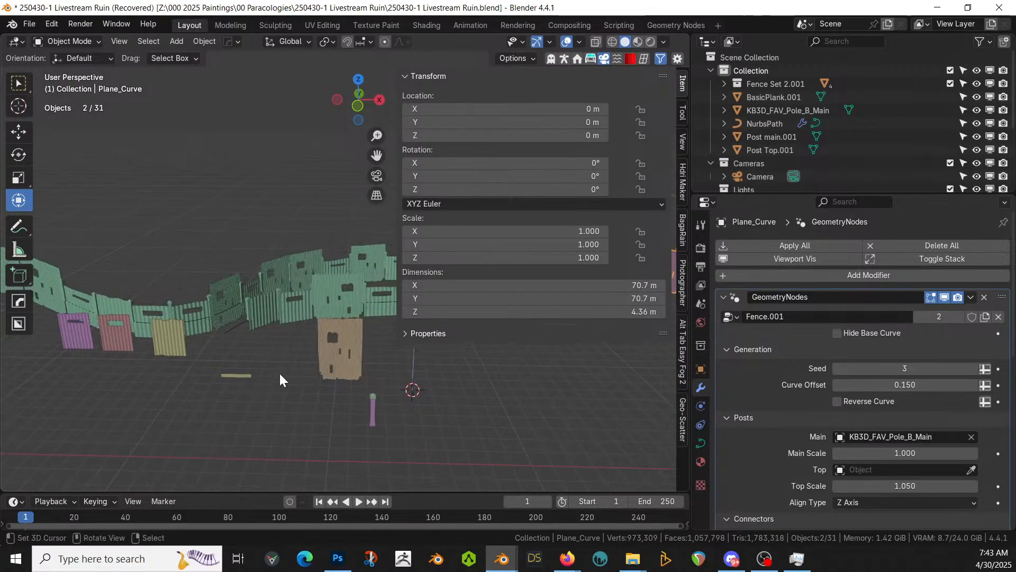
pyautogui.click(348, 354)
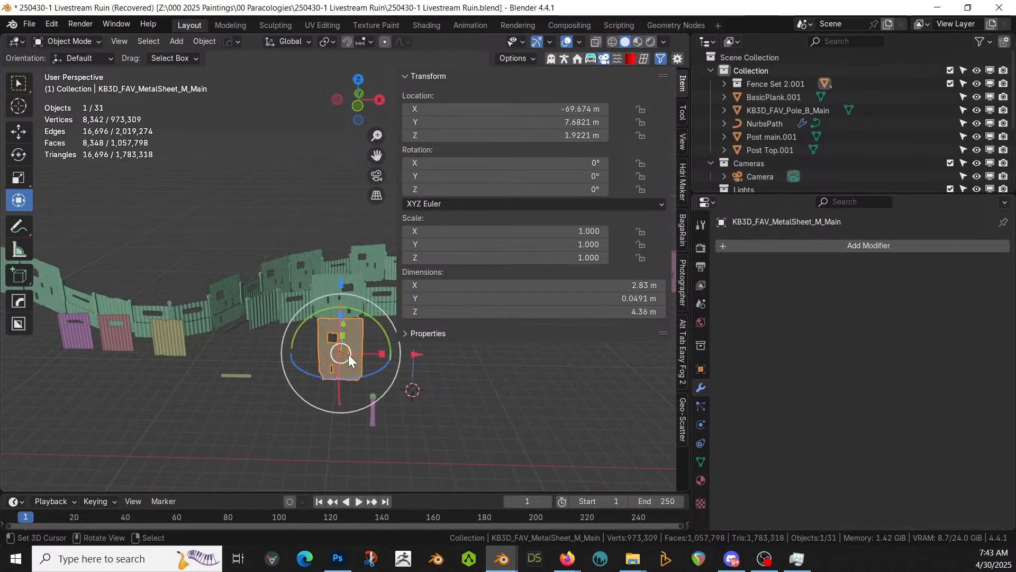
pyautogui.keyDown('shift'); pyautogui.click(171, 335); pyautogui.keyUp('shift')
pyautogui.keyDown('shift'); pyautogui.click(106, 335); pyautogui.keyUp('shift')
pyautogui.keyDown('shift'); pyautogui.click(77, 333); pyautogui.keyUp('shift')
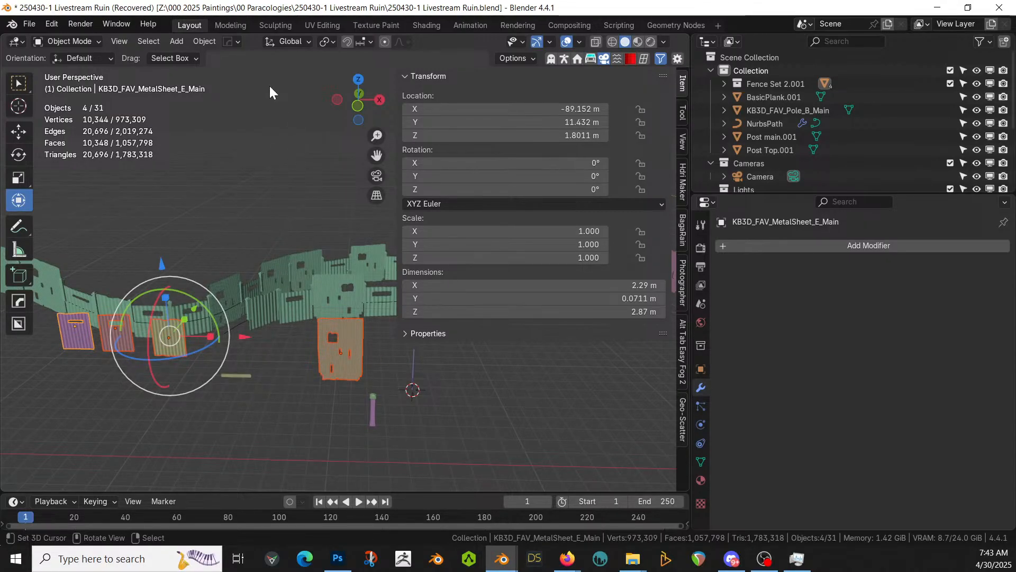
pyautogui.click(195, 40)
pyautogui.moveTo(244, 68)
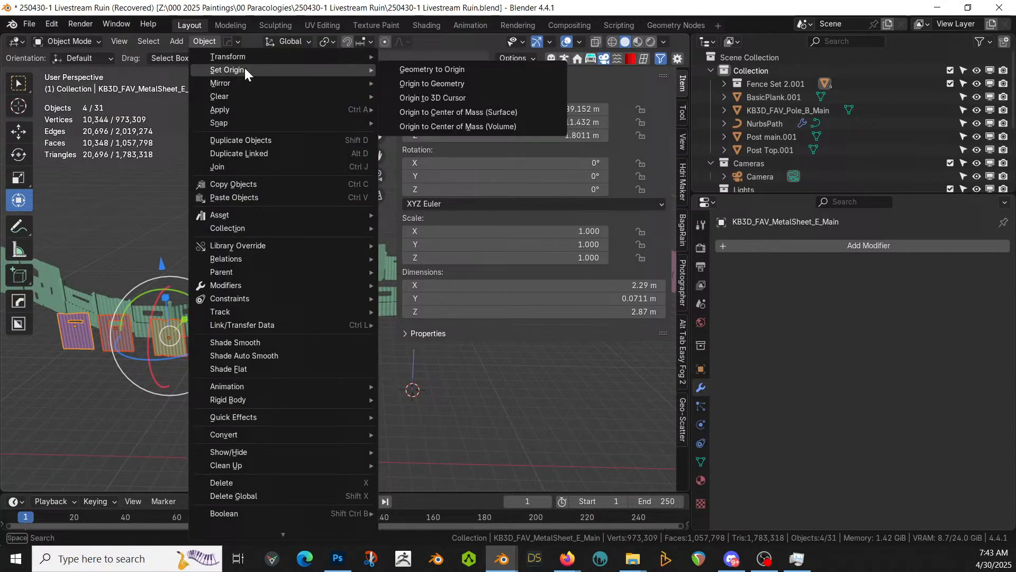
pyautogui.click(452, 96)
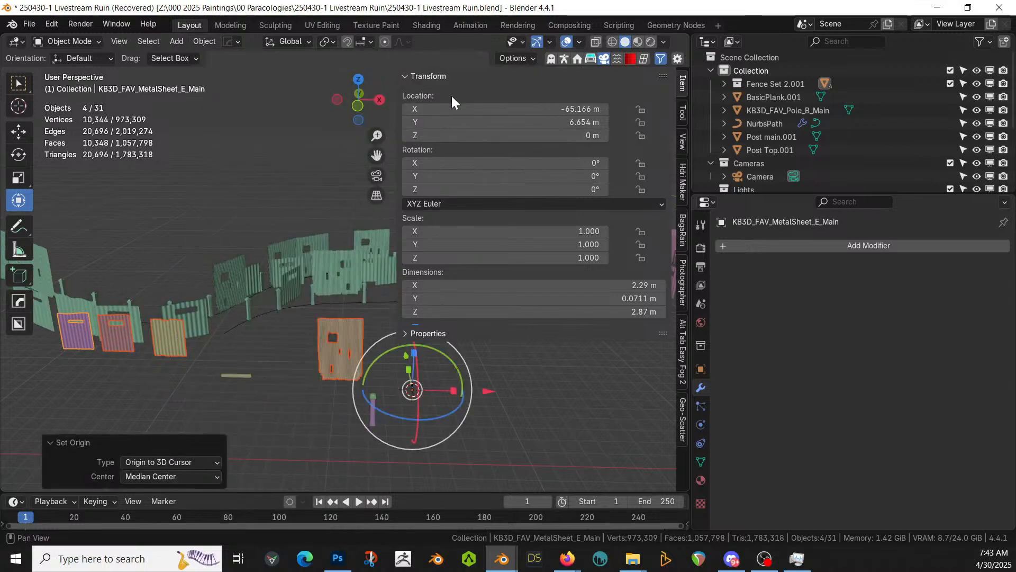
# Move the geometry of the four selected metal sheets onto their shared origin with Geometry to Origin
pyautogui.click(182, 41)
pyautogui.moveTo(205, 41)
pyautogui.moveTo(218, 68)
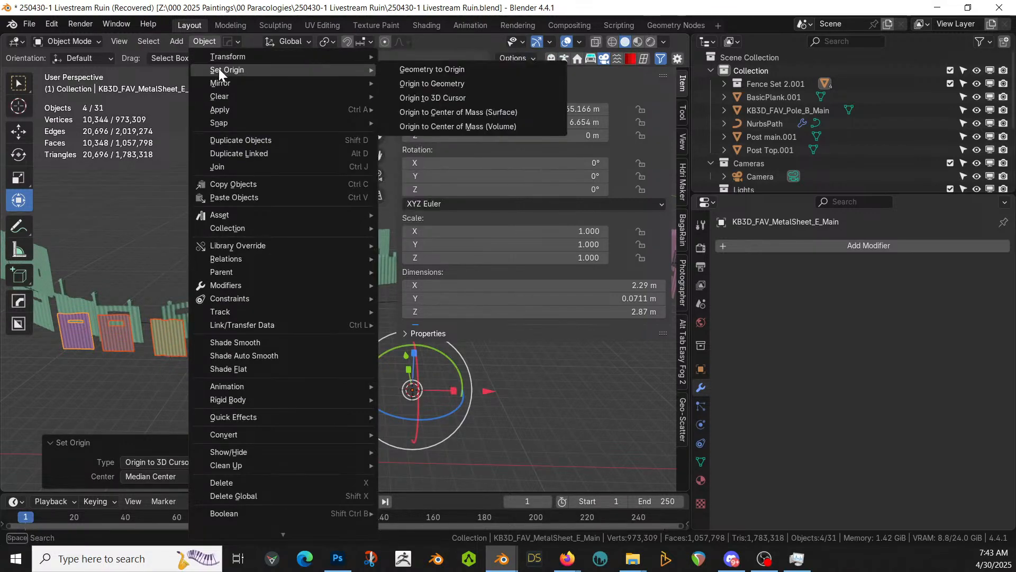
pyautogui.click(464, 68)
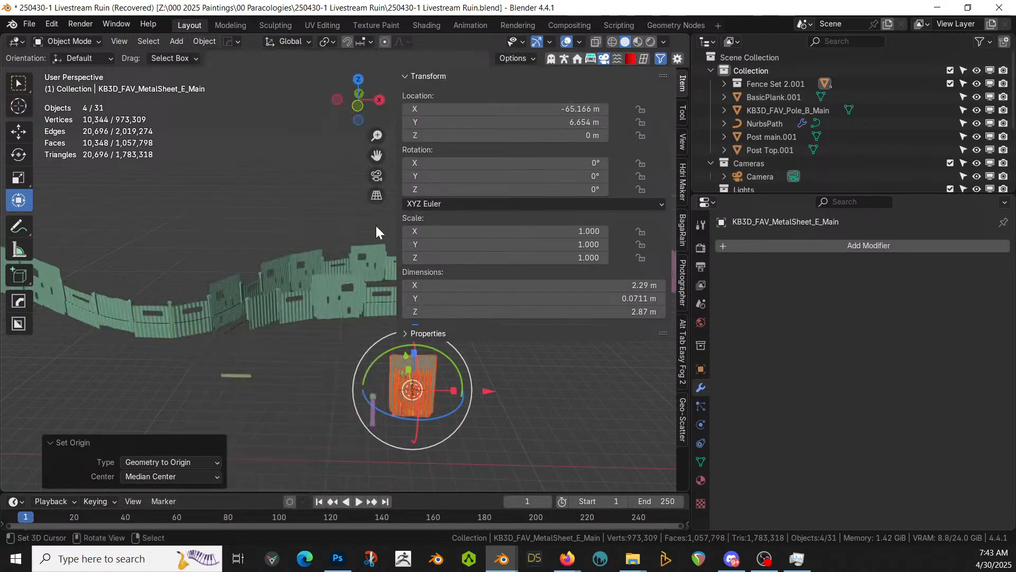
# In front view, raise KB3D_FAV_MetalSheet_M_Main about 0.51 m along Z to match the lower edge of the shorter sheet behind it
pyautogui.press('KP_Decimal')
pyautogui.moveTo(435, 434); pyautogui.dragTo(179, 404, button='middle')
pyautogui.click(275, 338)
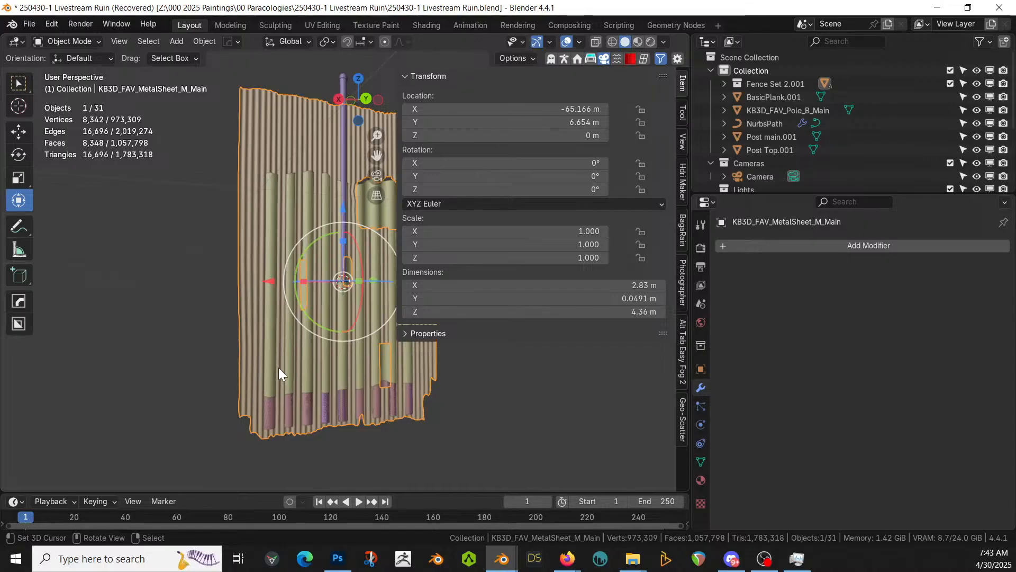
pyautogui.press('KP_1')
pyautogui.press('g')
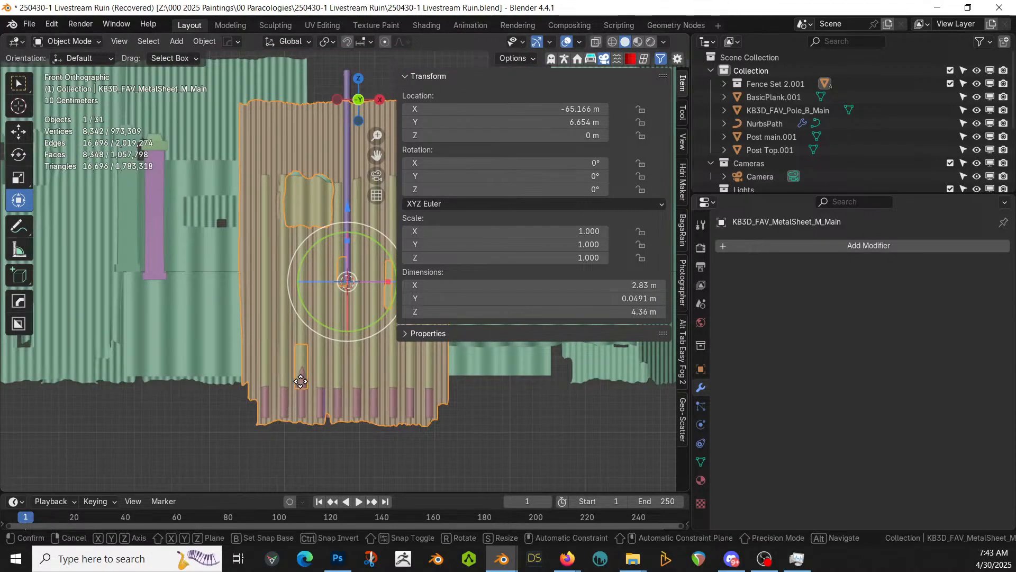
pyautogui.press('z')
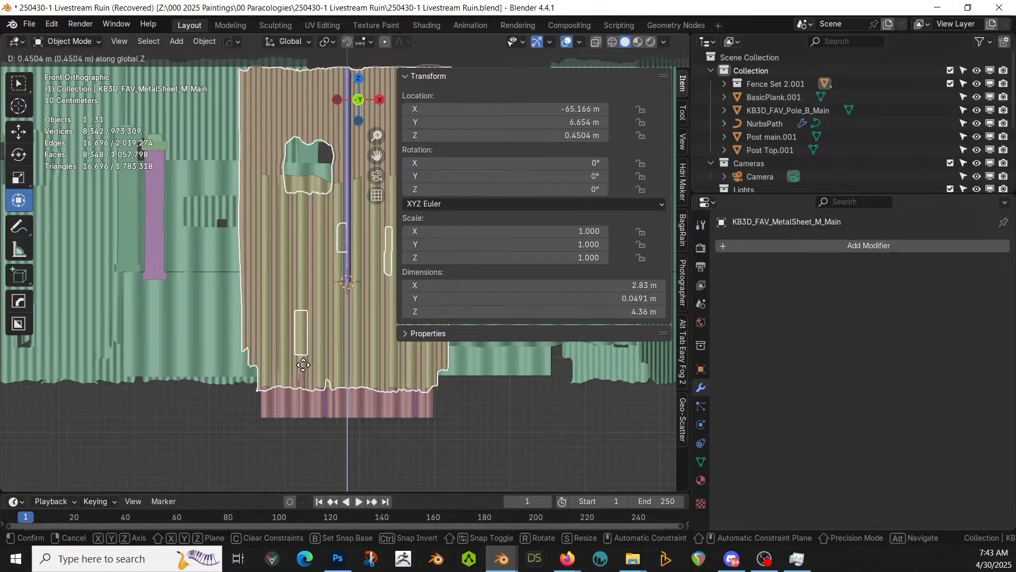
pyautogui.click(304, 357)
# Delete the test fence NurbsPath and turn off the viewport display of the block fence's geometry-nodes modifier
pyautogui.moveTo(303, 357); pyautogui.dragTo(218, 238, button='middle')
pyautogui.click(240, 178)
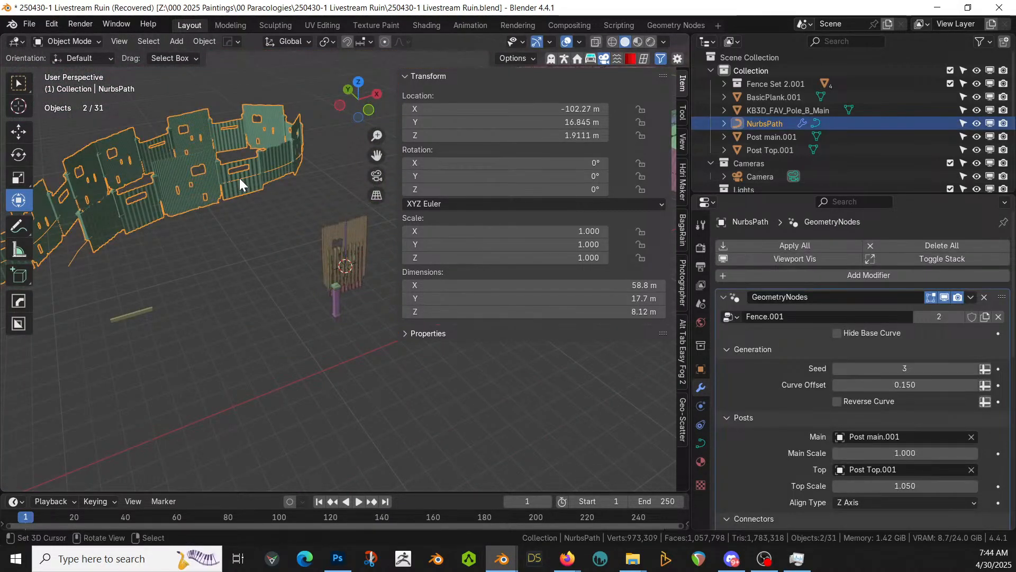
pyautogui.press('Delete')
pyautogui.hotkey('ctrl', 'z')
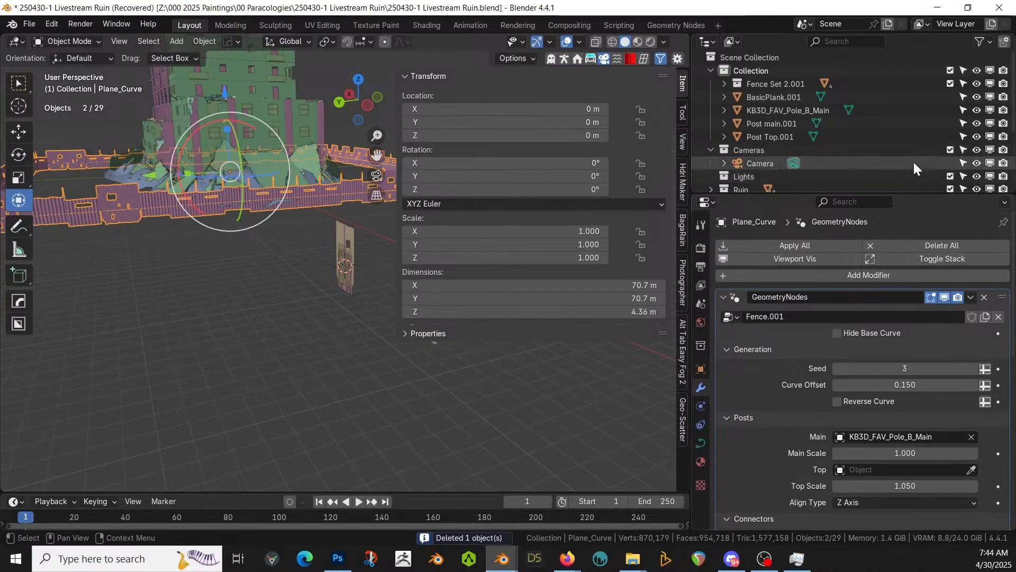
pyautogui.click(945, 297)
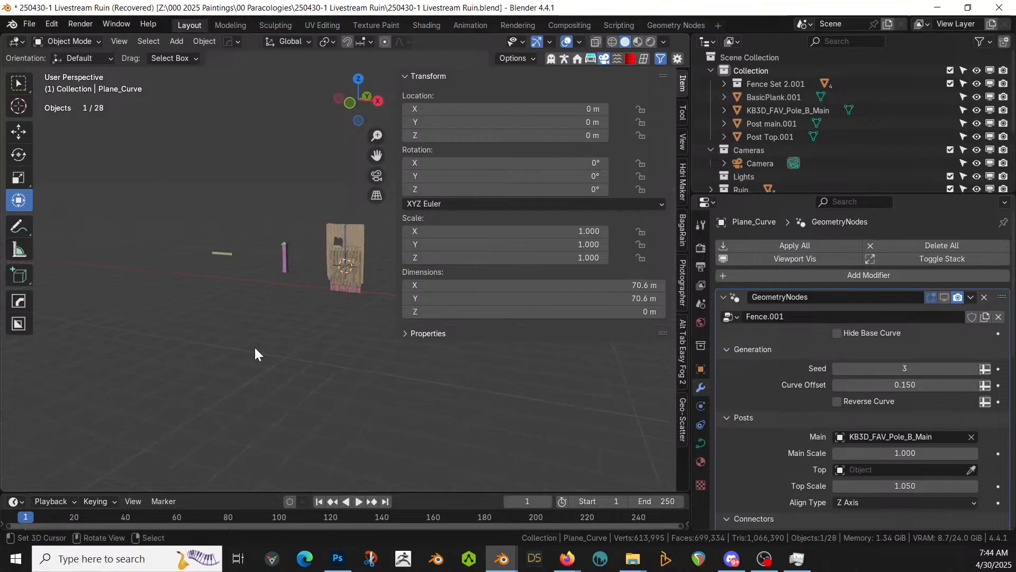
# In front view, raise KB3D_FAV_MetalSheet_I_Main along Z until its bottom edge lines up with the other sheets
pyautogui.scroll(6, 255, 352)
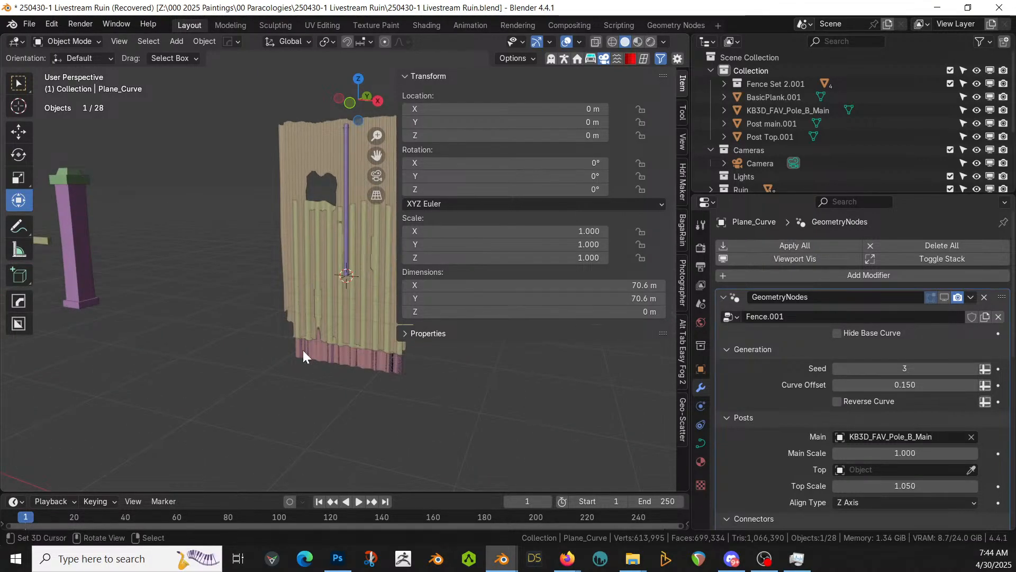
pyautogui.click(319, 355)
pyautogui.press('KP_1')
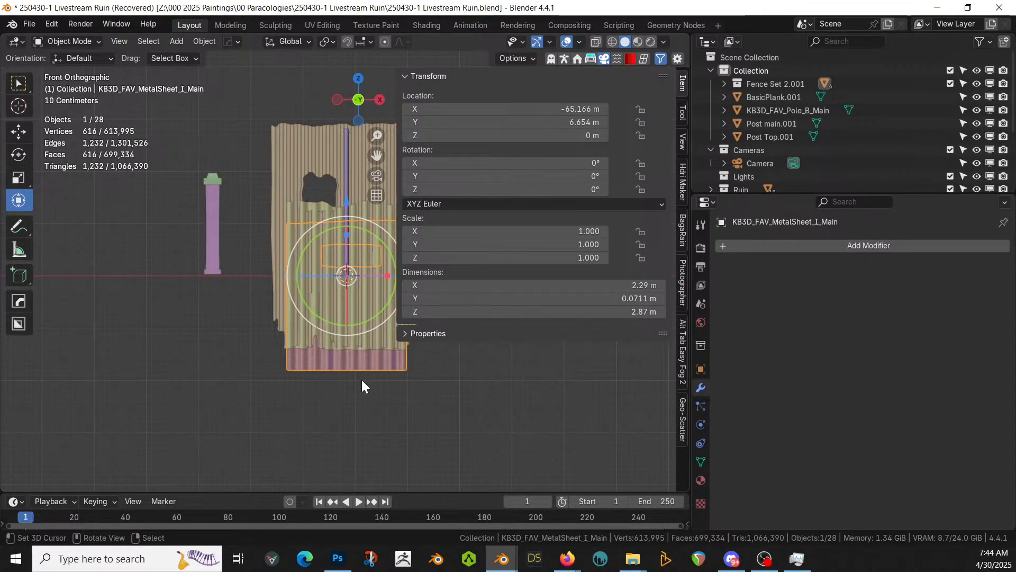
pyautogui.press('g')
pyautogui.press('z')
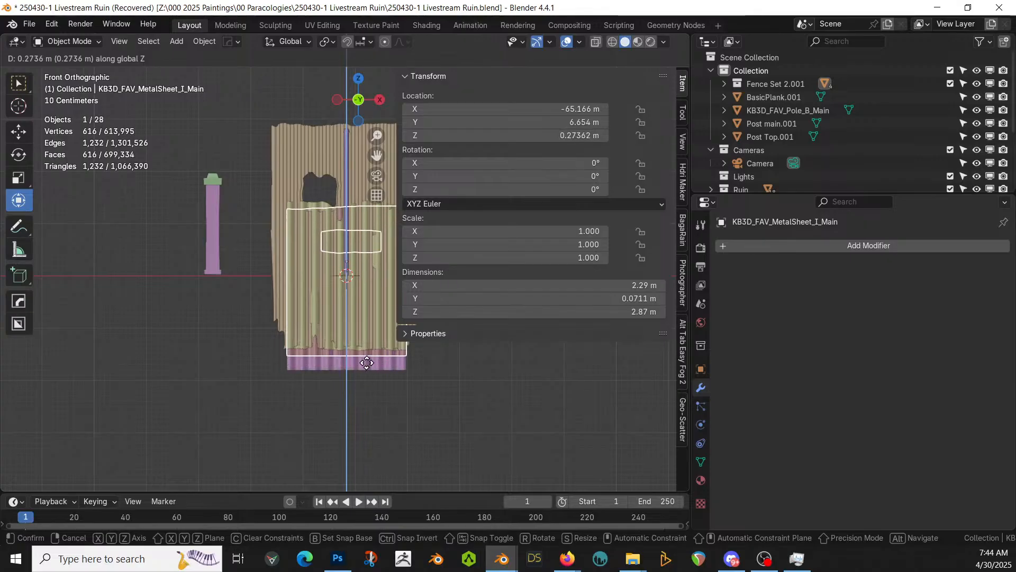
pyautogui.click(367, 358)
# Raise KB3D_FAV_MetalSheet_E_Main about 0.4 m along Z to line up its bottom edge with the stacked sheets
pyautogui.click(367, 366)
pyautogui.press('g')
pyautogui.press('z')
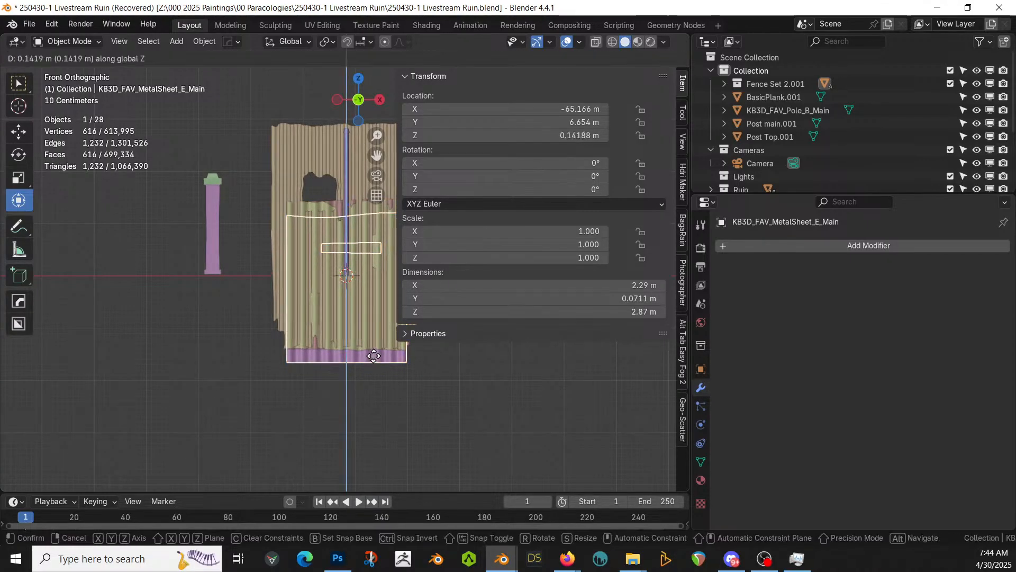
pyautogui.click(374, 346)
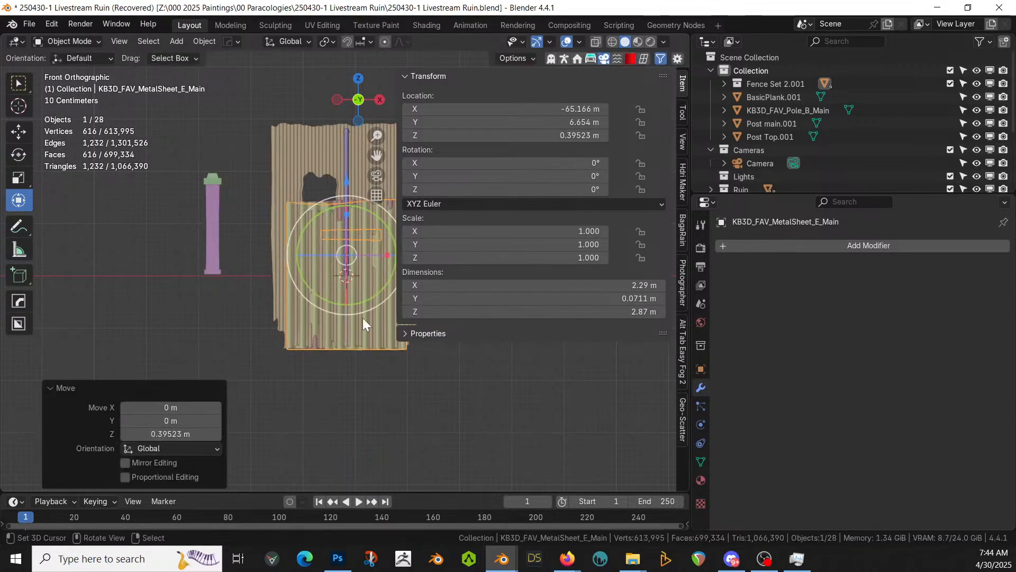
# Select KB3D_FAV_MetalSheet_M_Main and place the 3D cursor at the middle of the stacked sheets' bottom edge
pyautogui.click(277, 154)
pyautogui.scroll(1, 333, 388)
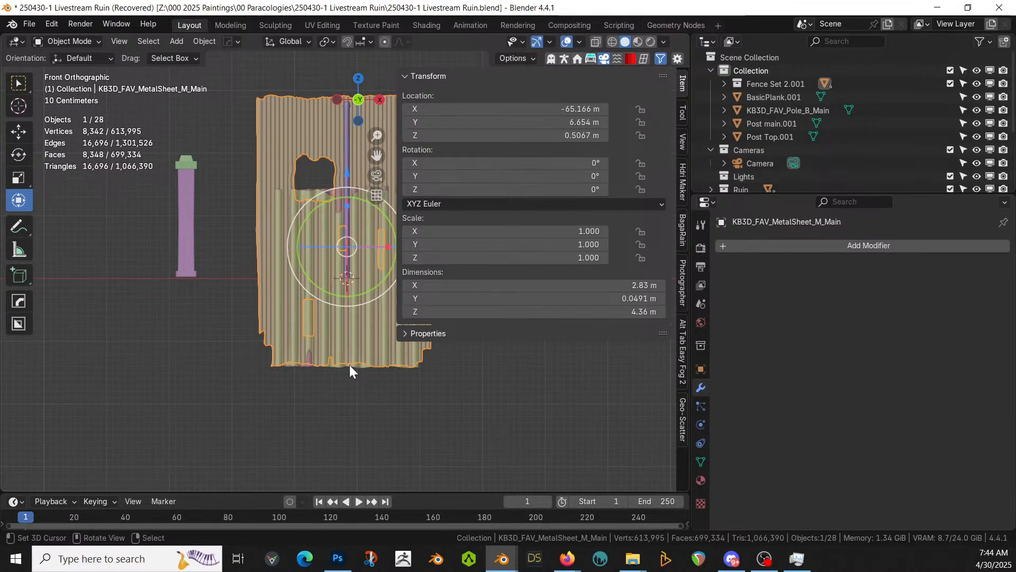
pyautogui.click(349, 364)
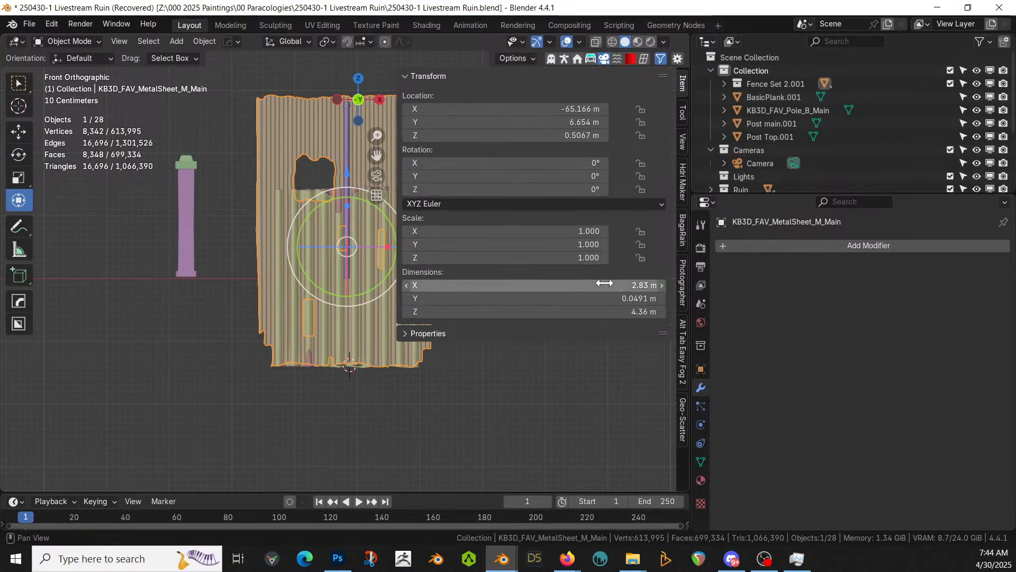
pyautogui.scroll(-3, 829, 153)
pyautogui.scroll(3, 826, 154)
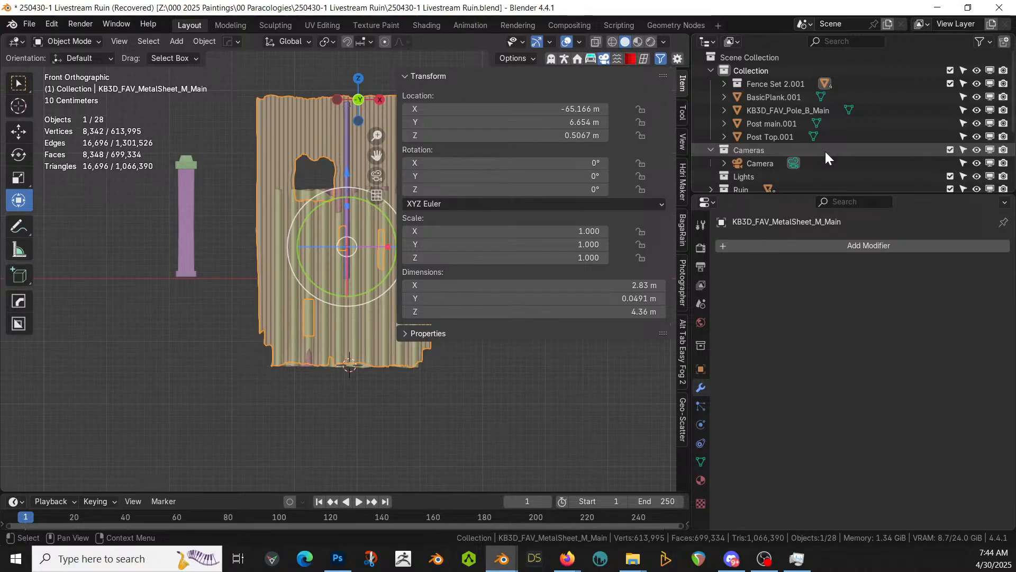
# Select all four metal sheets in Fence Set 2.001 and set their origins to the 3D cursor
pyautogui.click(725, 84)
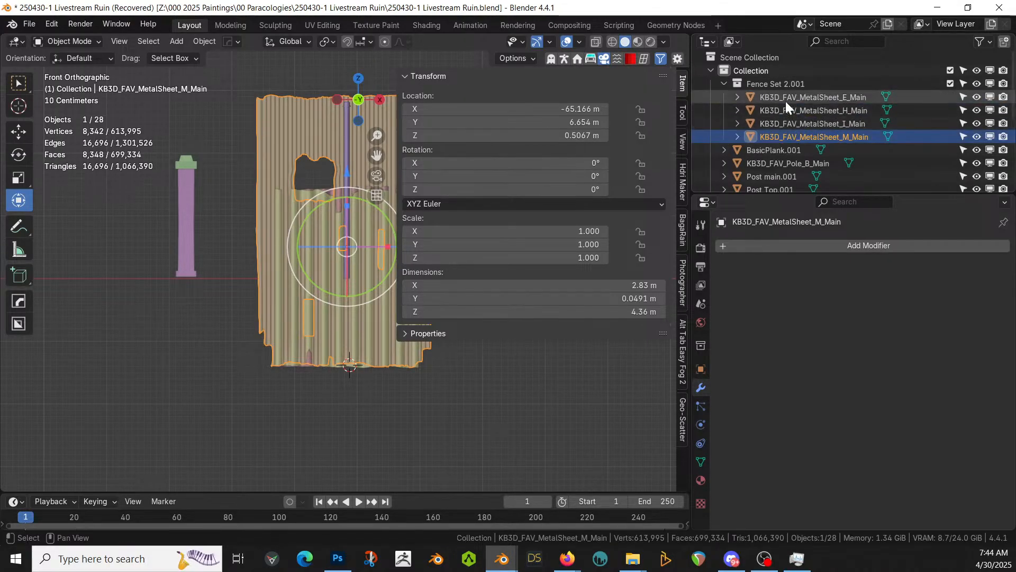
pyautogui.keyDown('shift'); pyautogui.click(785, 97); pyautogui.keyUp('shift')
pyautogui.click(201, 42)
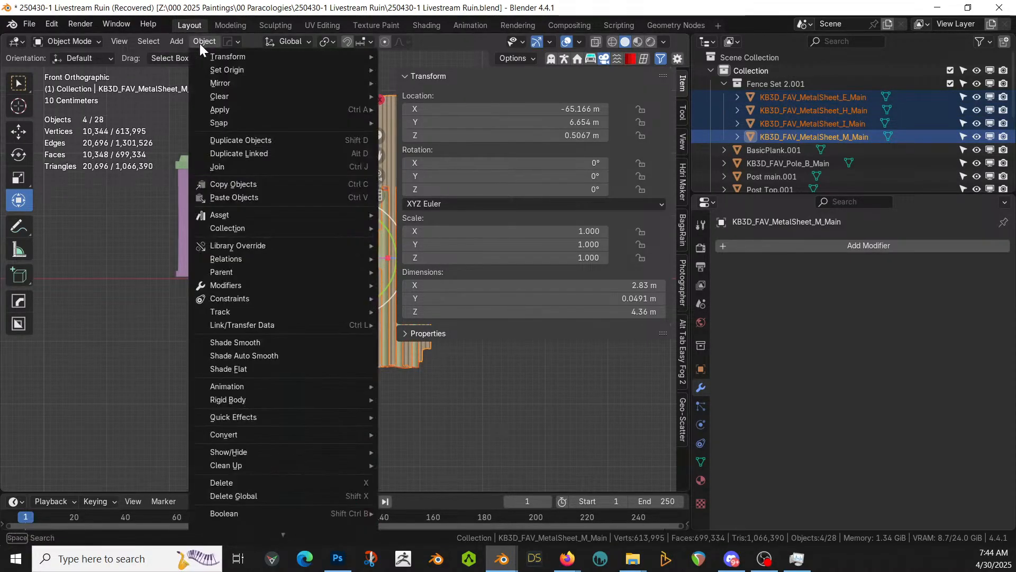
pyautogui.moveTo(230, 70)
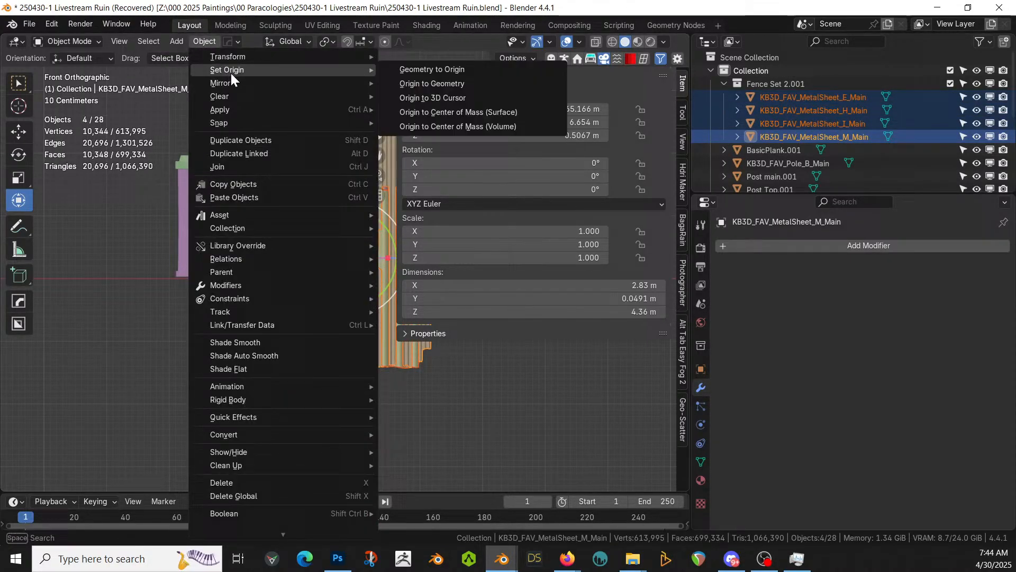
pyautogui.click(475, 98)
# Turn the viewport display of Plane_Curve's geometry-nodes modifier back on and check the sheets' height against its connector settings
pyautogui.moveTo(239, 322); pyautogui.dragTo(465, 210, button='middle')
pyautogui.click(366, 231)
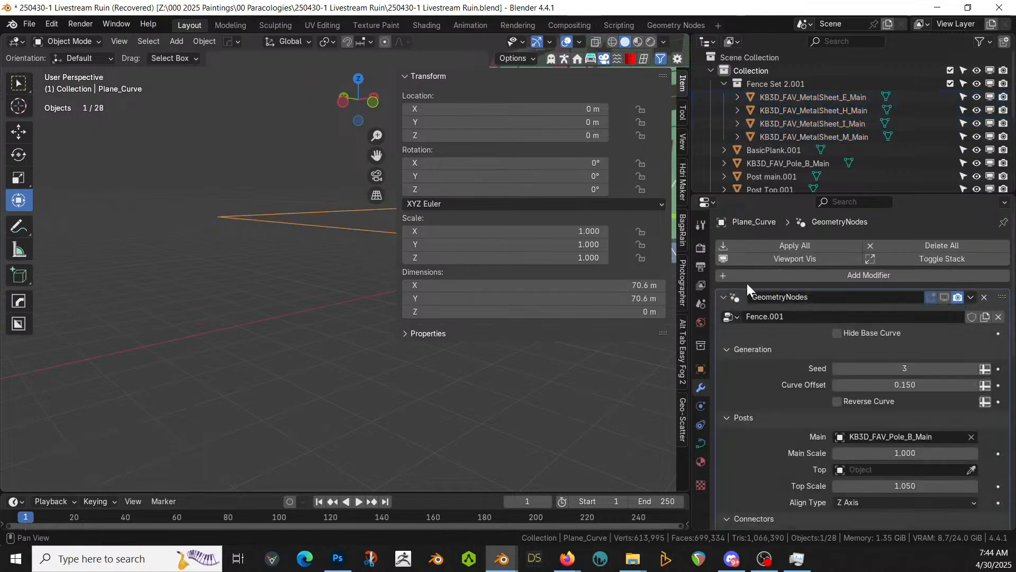
pyautogui.click(943, 297)
pyautogui.moveTo(339, 289); pyautogui.dragTo(309, 52, button='middle')
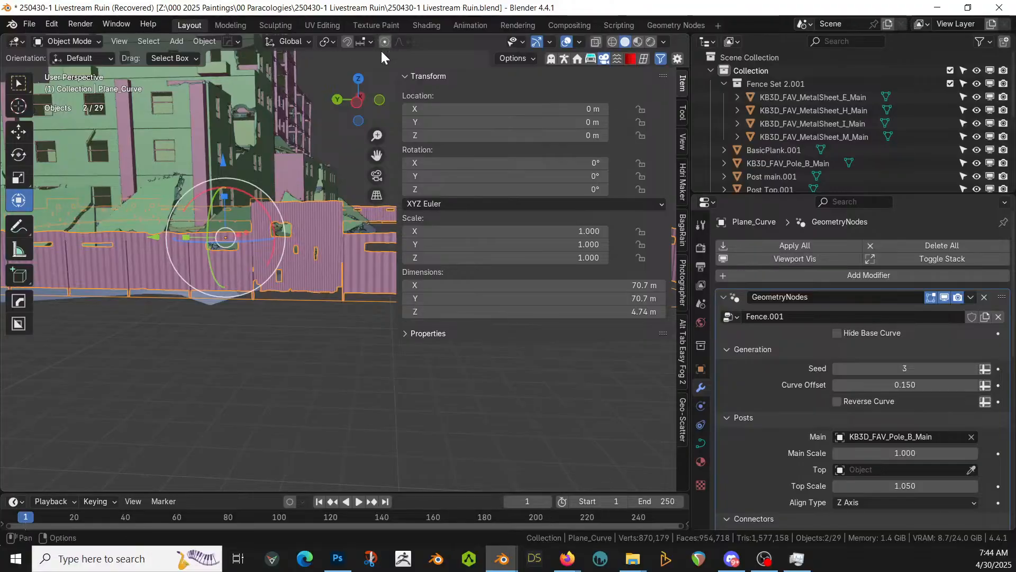
pyautogui.moveTo(222, 157); pyautogui.dragTo(288, 175, button='middle')
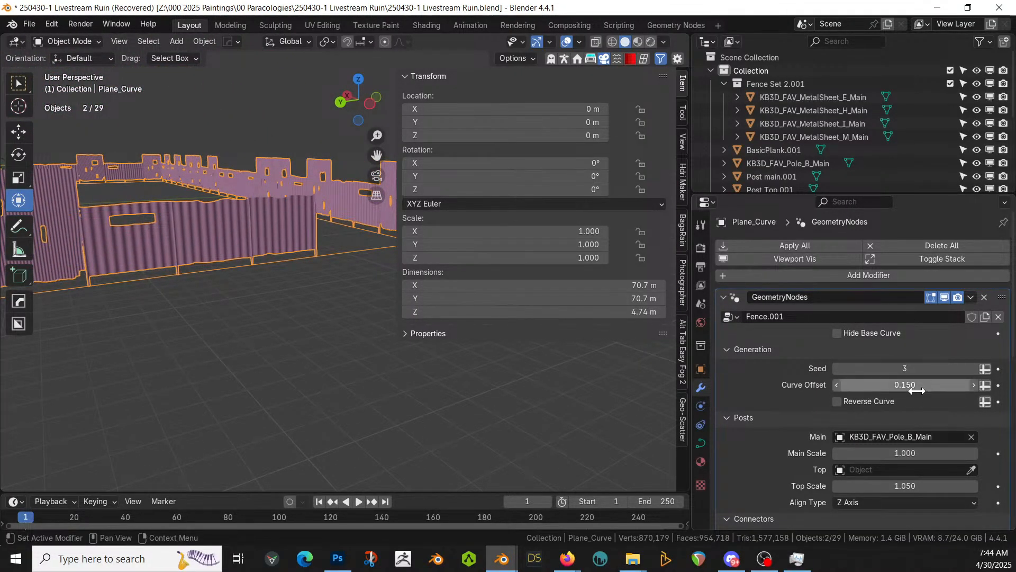
pyautogui.scroll(-5, 905, 394)
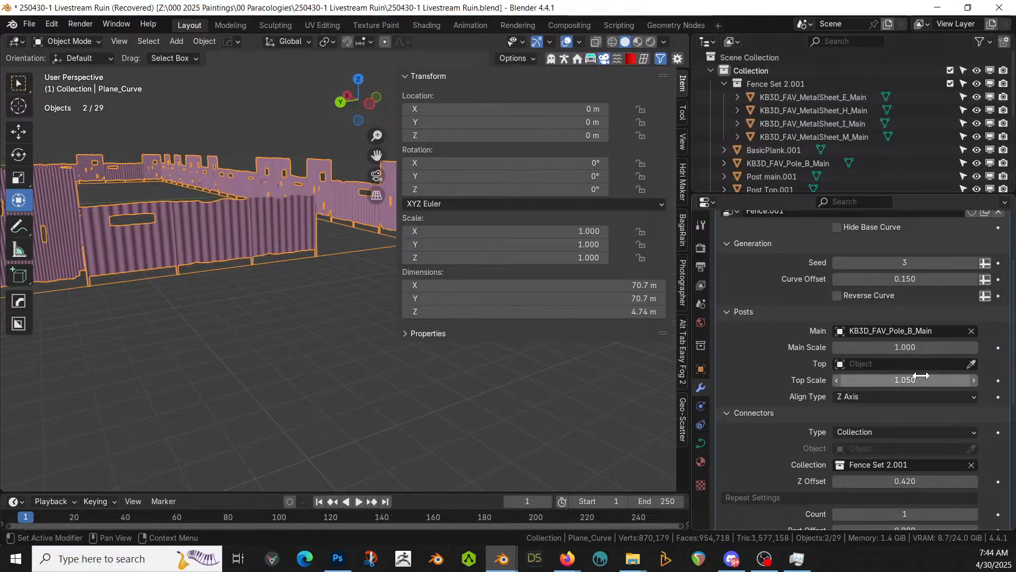
# Set the fence connectors' Z Offset to 0 and check the metal sheets' height around the block
pyautogui.scroll(-3, 921, 374)
pyautogui.click(907, 428)
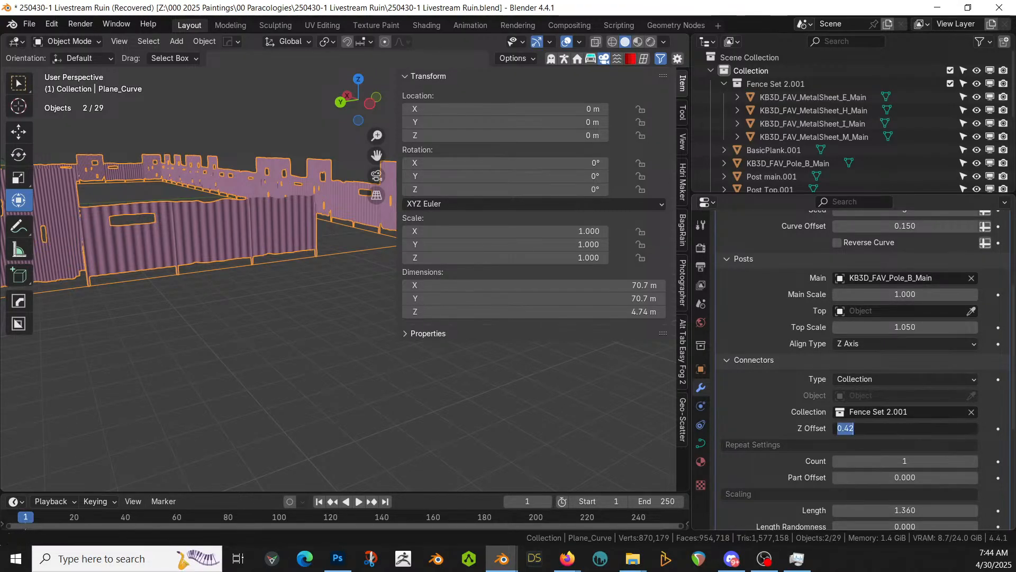
pyautogui.write('0')
pyautogui.press('Return')
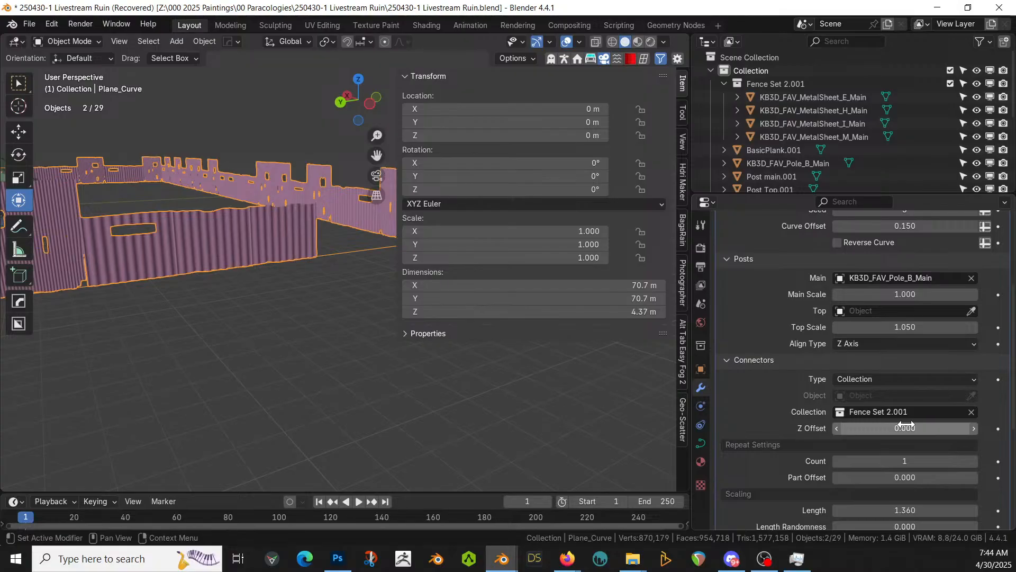
pyautogui.moveTo(193, 213); pyautogui.dragTo(314, 243, button='middle')
pyautogui.scroll(-7, 227, 243)
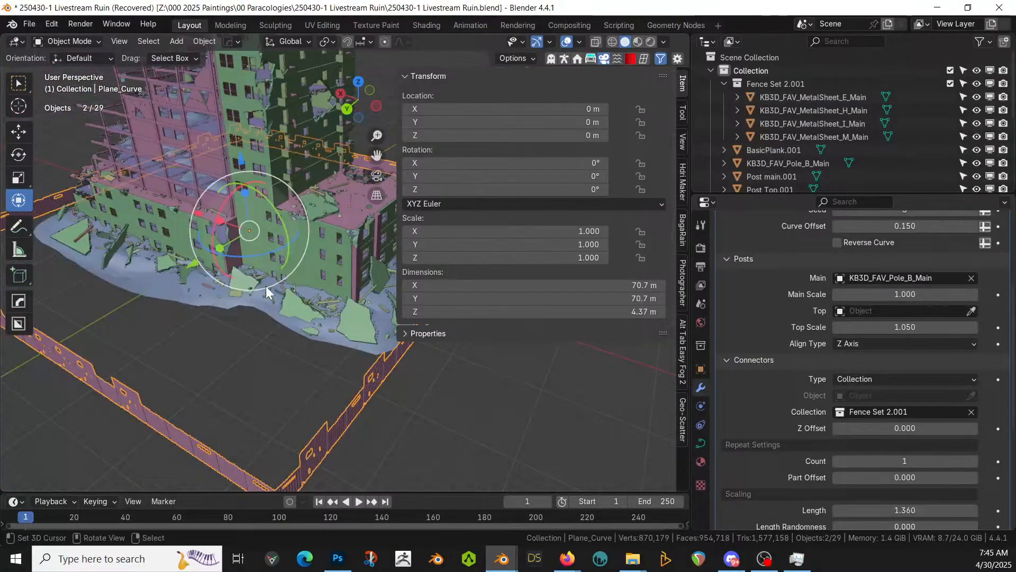
pyautogui.moveTo(266, 286); pyautogui.dragTo(380, 349, button='middle')
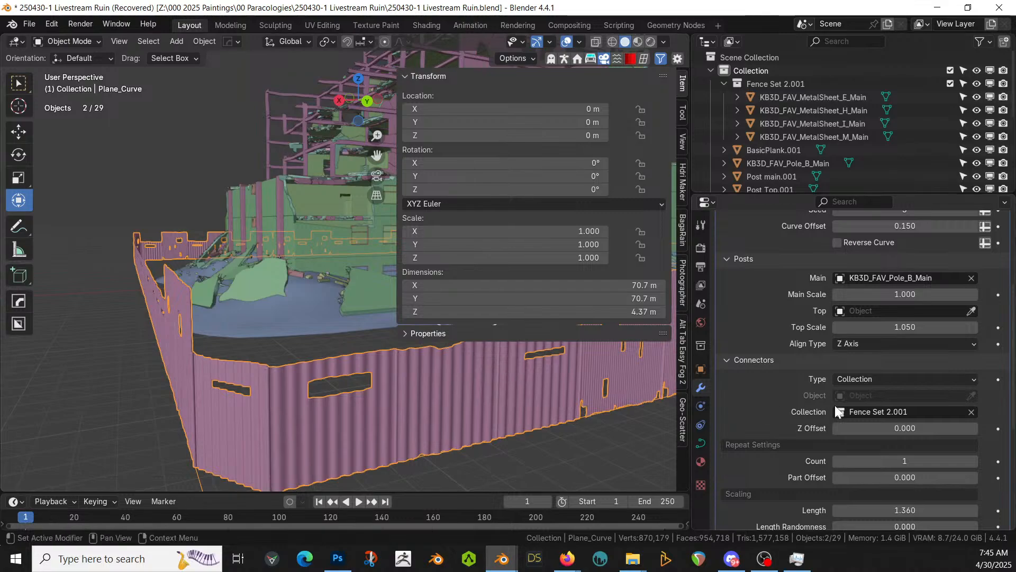
# Set the fence posts' Main Scale to 1.5 and save the file
pyautogui.click(908, 295)
pyautogui.write('2')
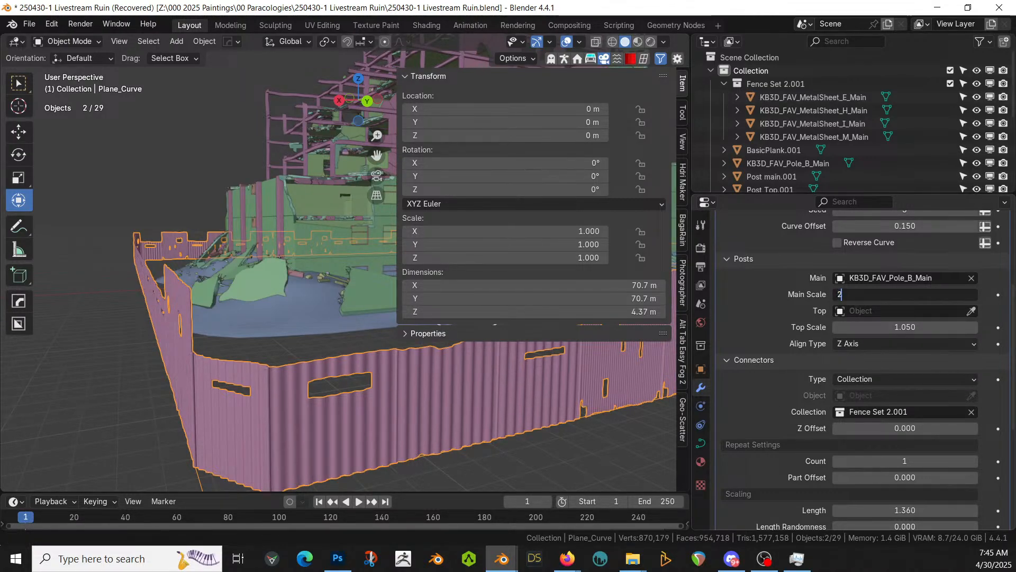
pyautogui.press('Return')
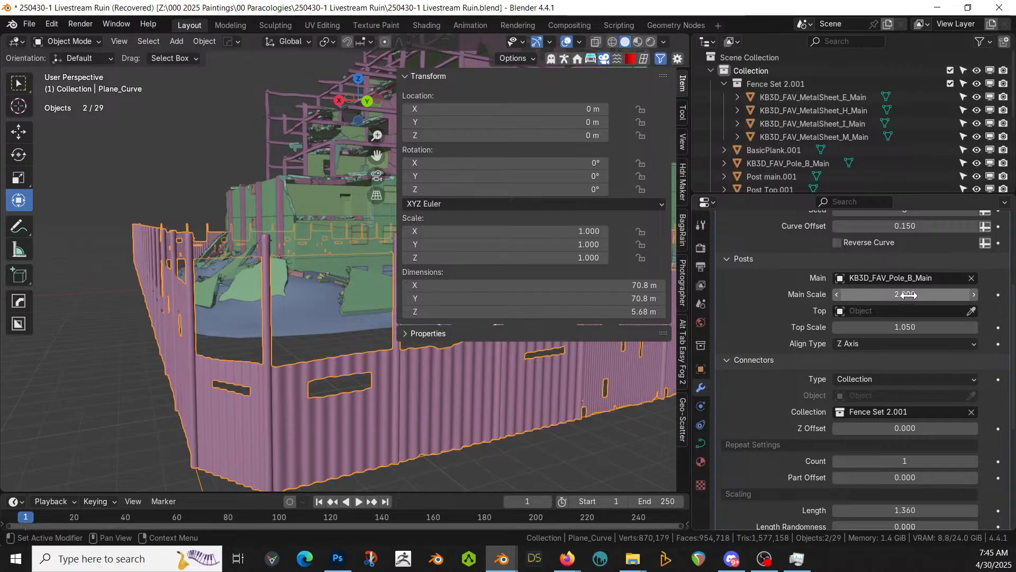
pyautogui.click(908, 295)
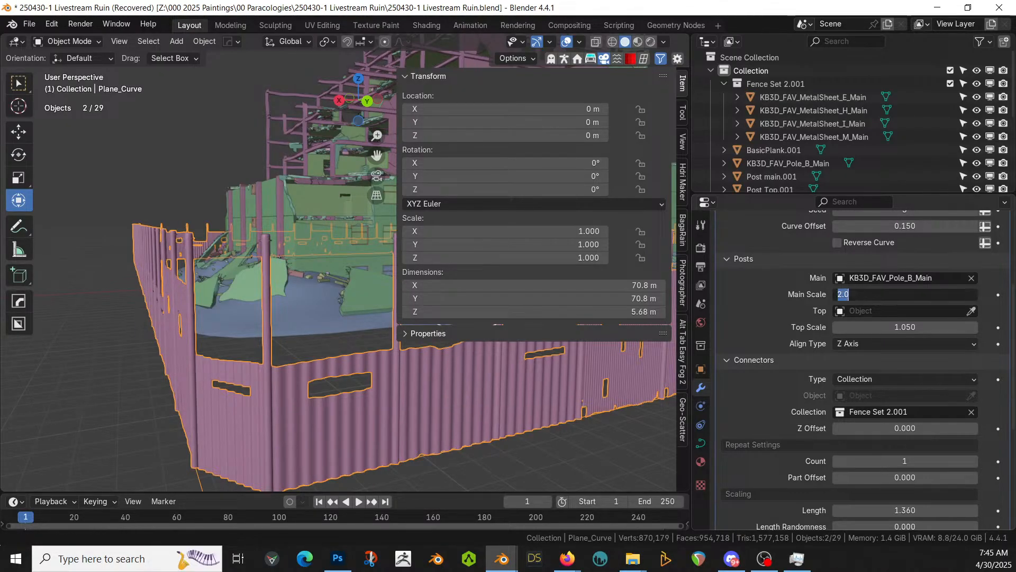
pyautogui.press('Return')
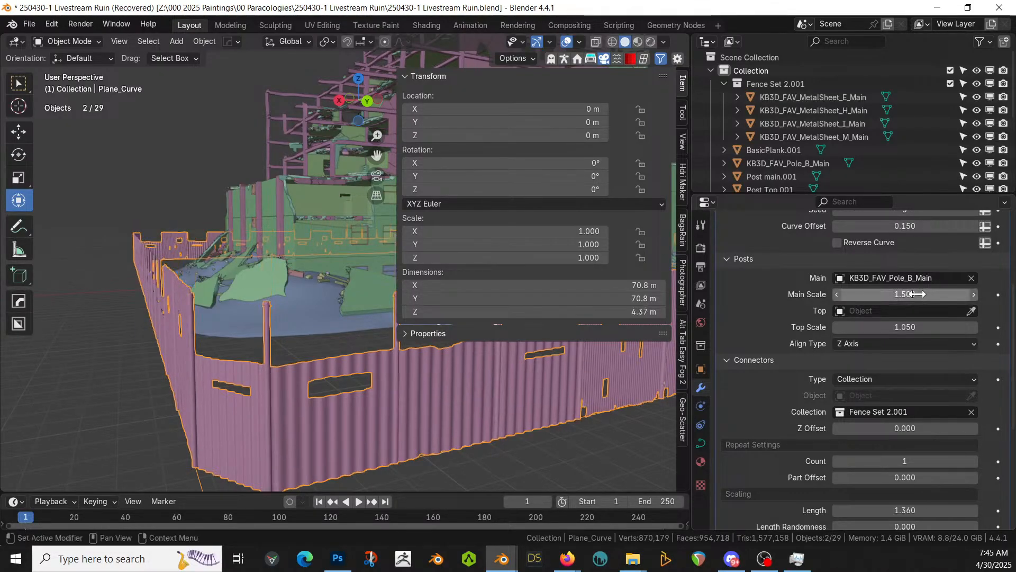
pyautogui.moveTo(318, 403); pyautogui.dragTo(234, 350, button='middle')
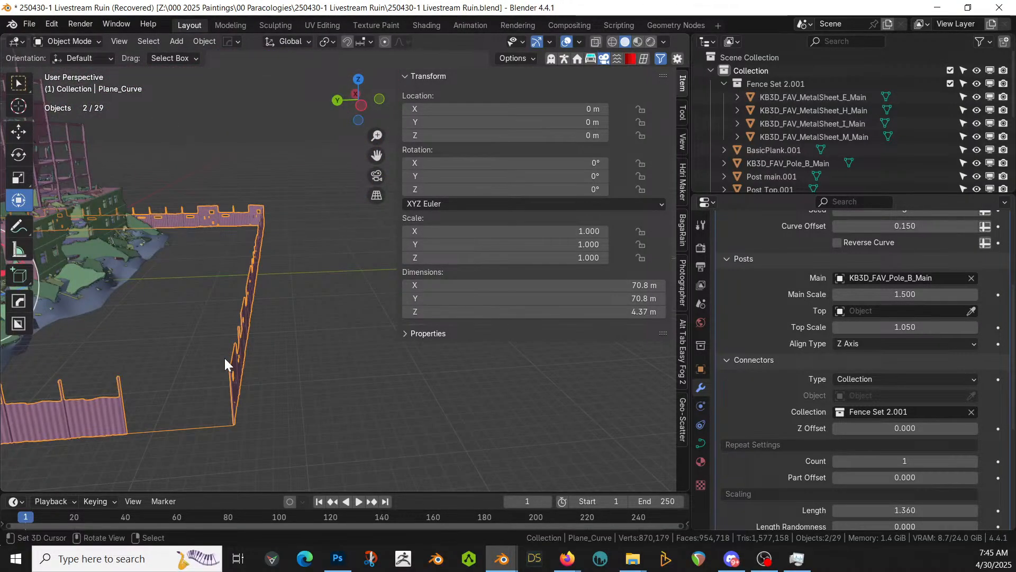
pyautogui.press('KP_Divide')
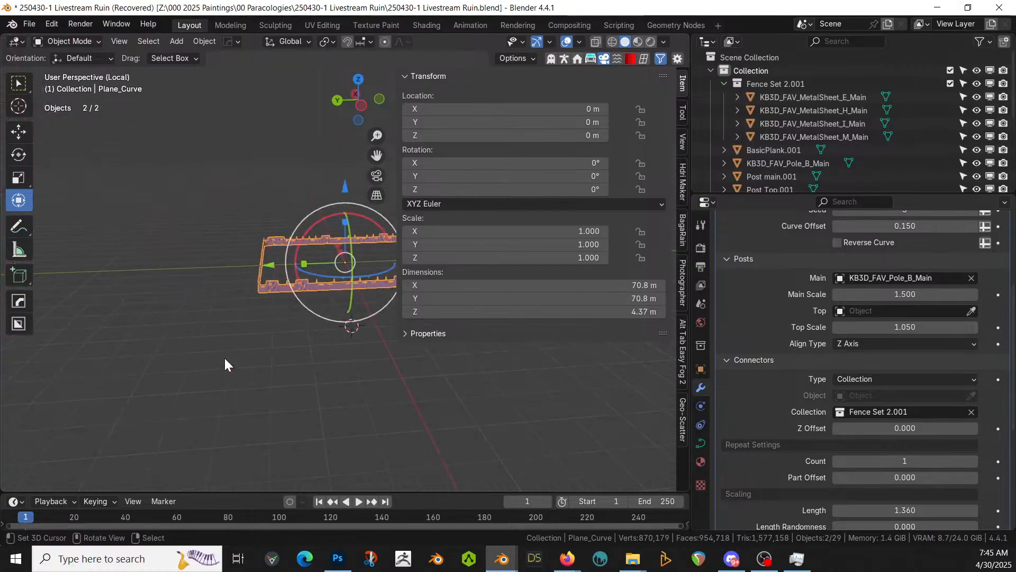
pyautogui.press('KP_Divide')
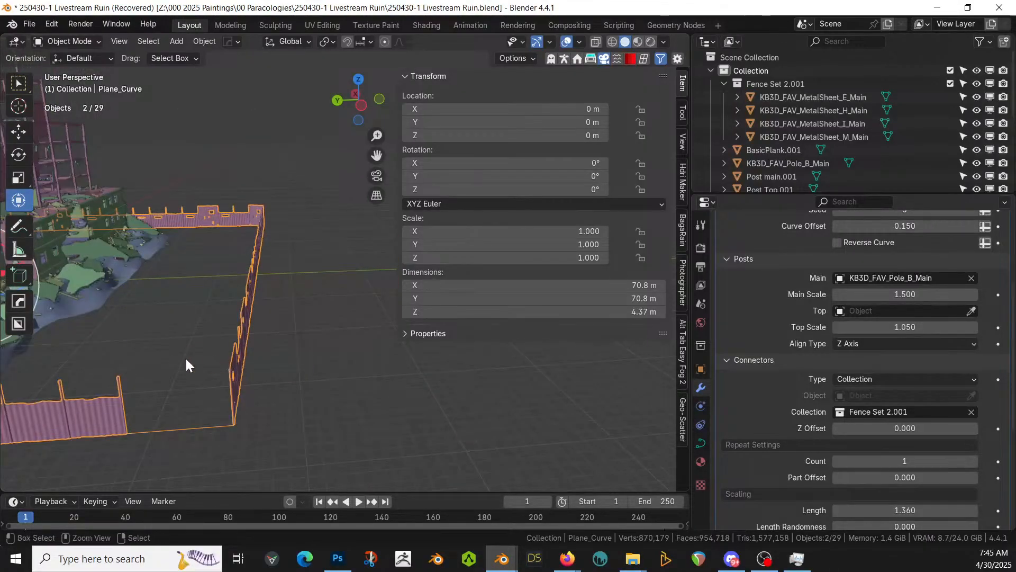
pyautogui.hotkey('ctrl', 's')
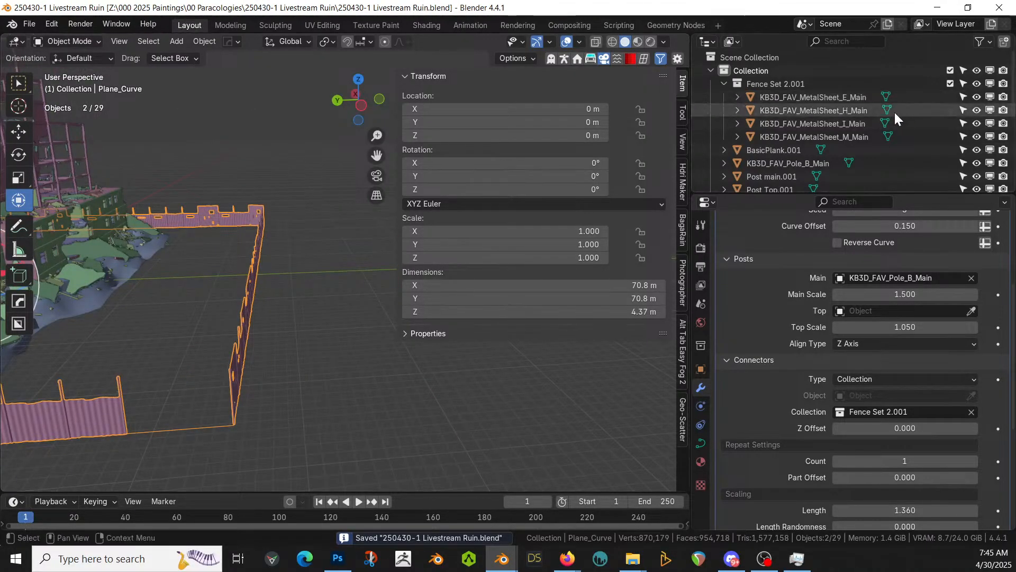
# Collapse Fence Set 2.001, re-enable the ICity collection and view the ruin's block from above
pyautogui.click(725, 83)
pyautogui.scroll(-3, 808, 156)
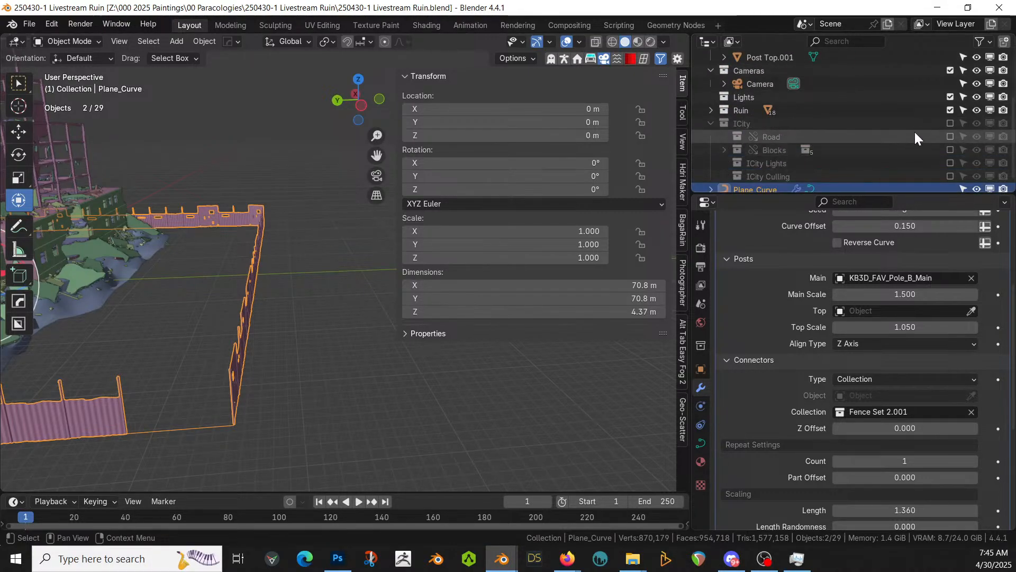
pyautogui.click(952, 123)
pyautogui.moveTo(289, 330); pyautogui.dragTo(433, 417, button='middle')
pyautogui.scroll(-3, 432, 424)
pyautogui.scroll(-2, 432, 424)
pyautogui.keyDown('shift'); pyautogui.moveTo(361, 397); pyautogui.dragTo(497, 375, button='middle'); pyautogui.keyUp('shift')
pyautogui.moveTo(417, 381); pyautogui.dragTo(363, 359, button='middle')
pyautogui.press('KP_7')
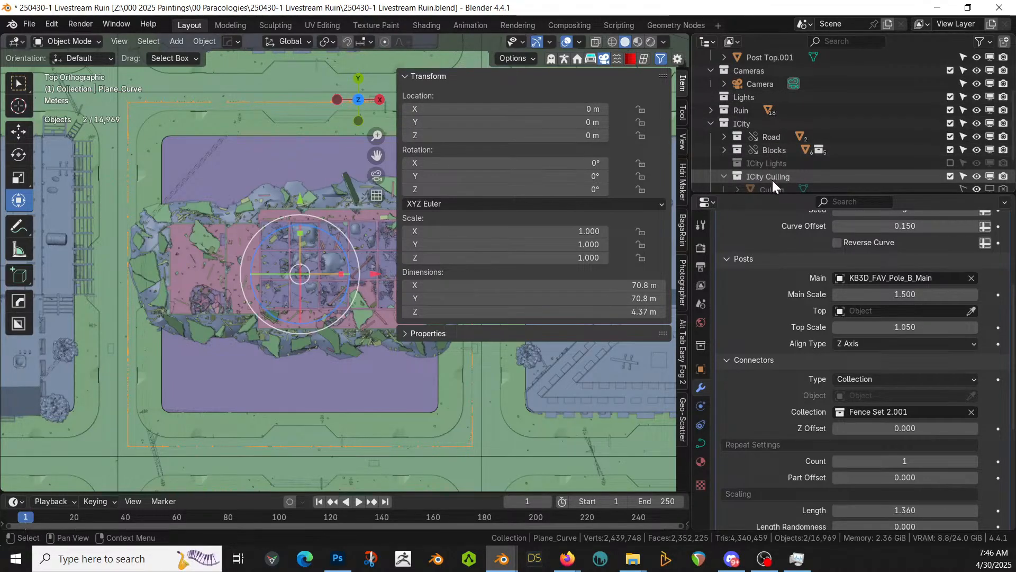
# Show the ICity editor's road props and start editing the city
pyautogui.click(579, 58)
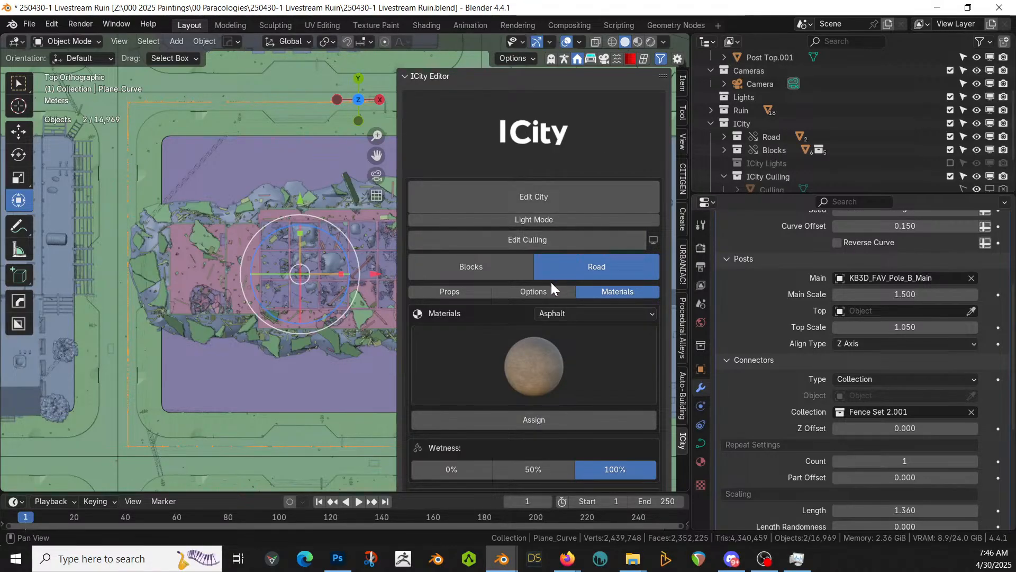
pyautogui.scroll(-5, 569, 366)
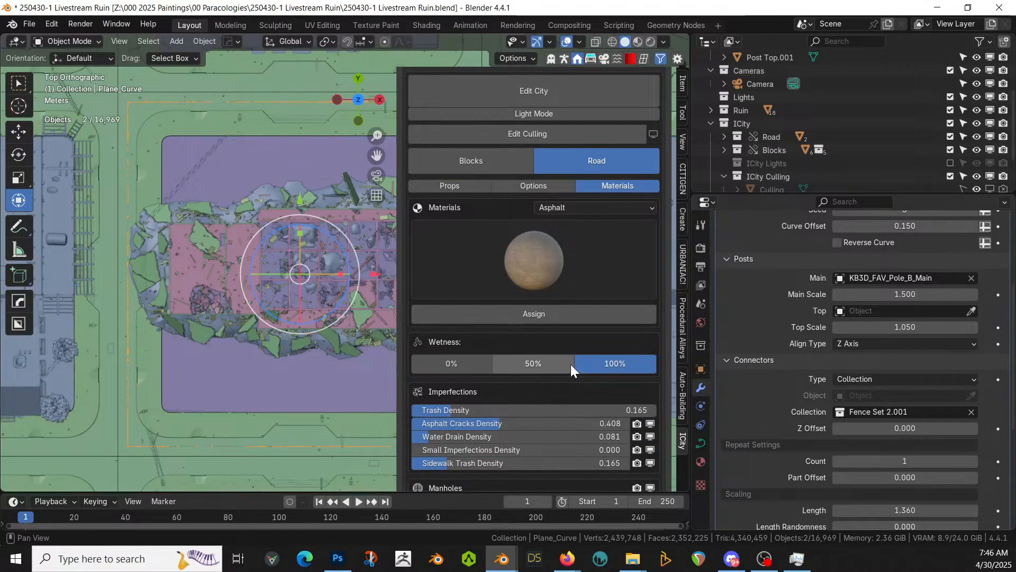
pyautogui.click(473, 186)
pyautogui.scroll(-3, 265, 215)
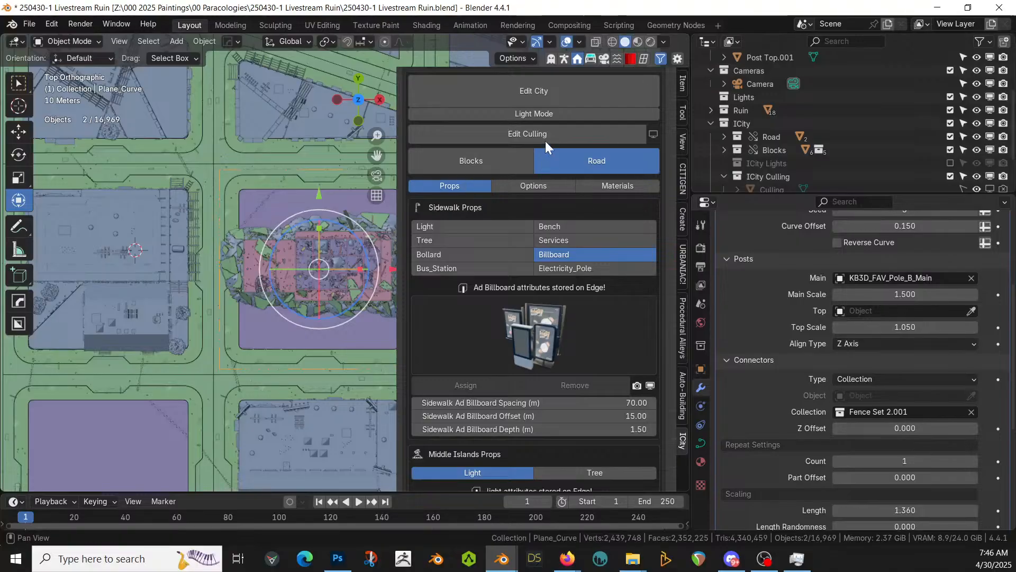
pyautogui.click(548, 90)
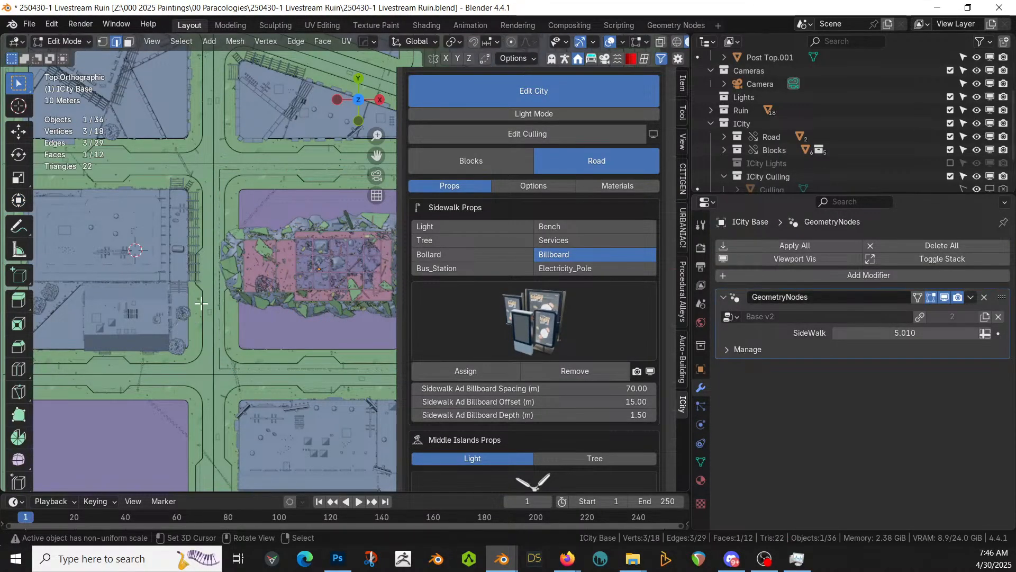
# Select the four ICity Base edges that surround the ruin's block
pyautogui.keyDown('shift'); pyautogui.rightClick(270, 162); pyautogui.keyUp('shift')
pyautogui.keyDown('shift'); pyautogui.moveTo(296, 254); pyautogui.dragTo(183, 251, button='middle'); pyautogui.keyUp('shift')
pyautogui.keyDown('shift'); pyautogui.rightClick(247, 365); pyautogui.keyUp('shift')
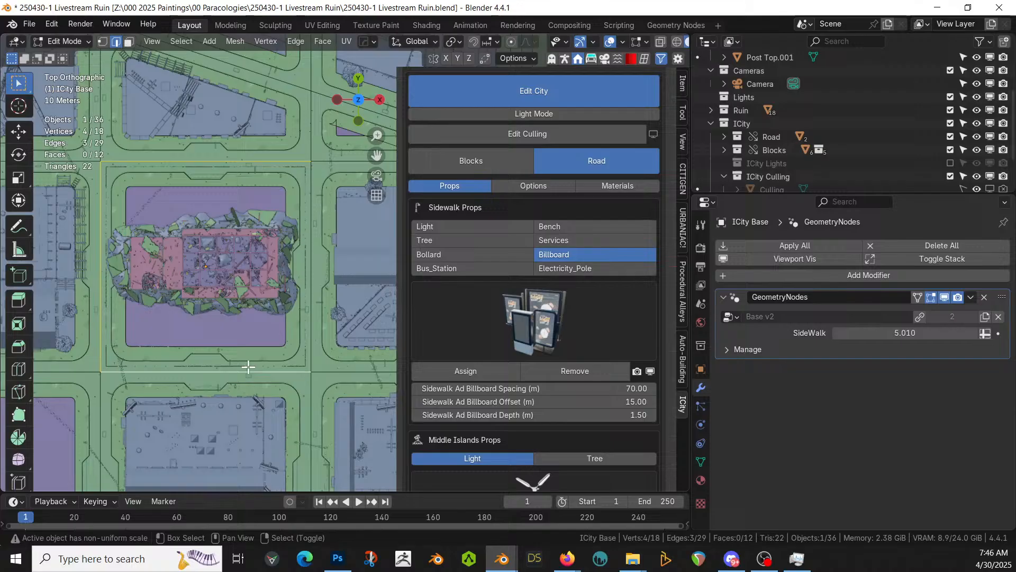
pyautogui.keyDown('shift'); pyautogui.rightClick(308, 251); pyautogui.keyUp('shift')
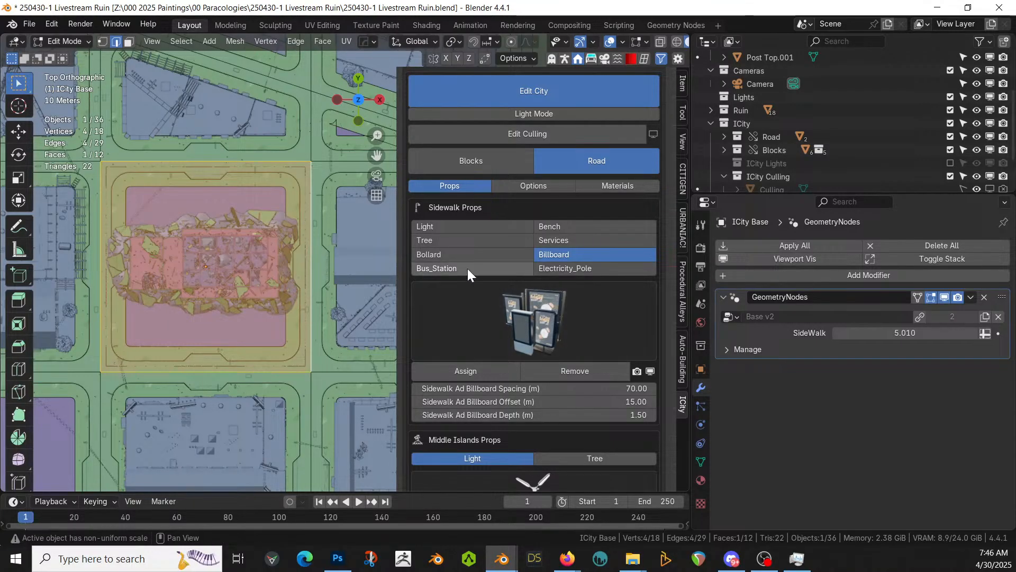
# Remove the Light sidewalk props from the selected edges around the ruin's block
pyautogui.click(582, 269)
pyautogui.click(462, 225)
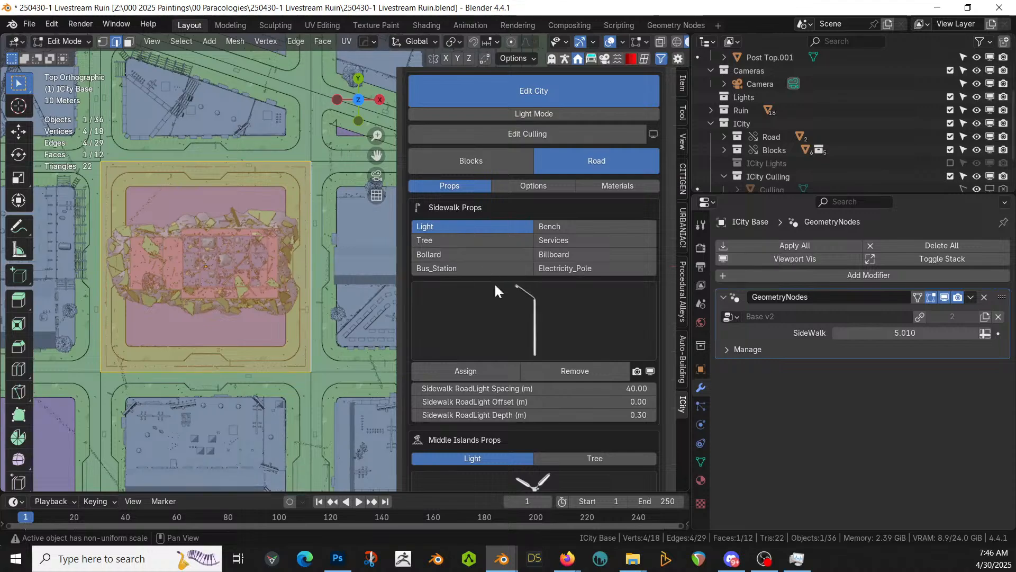
pyautogui.click(573, 372)
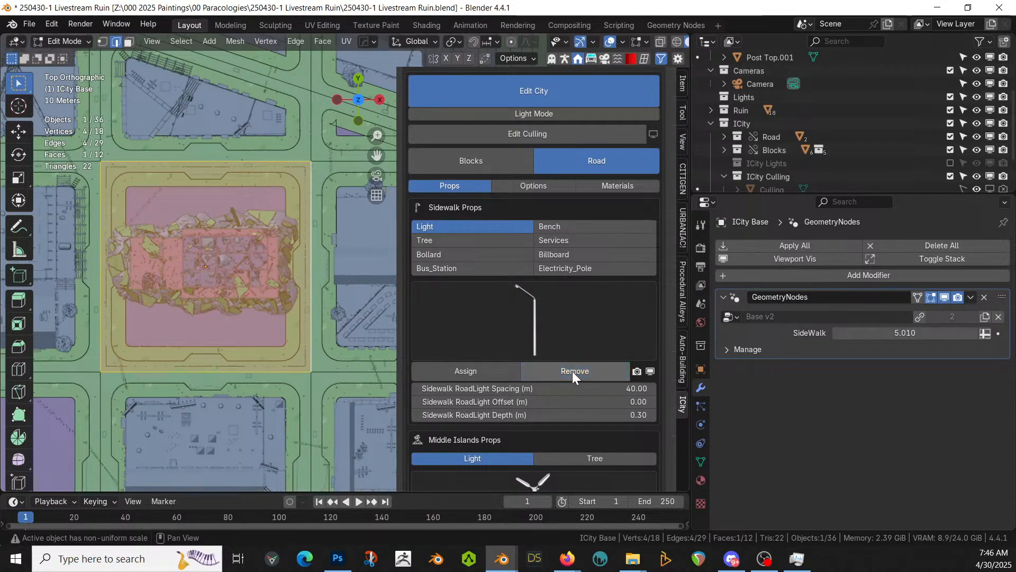
# Remove the Electricity_Pole sidewalk props from the selected edges around the ruin's block
pyautogui.click(568, 269)
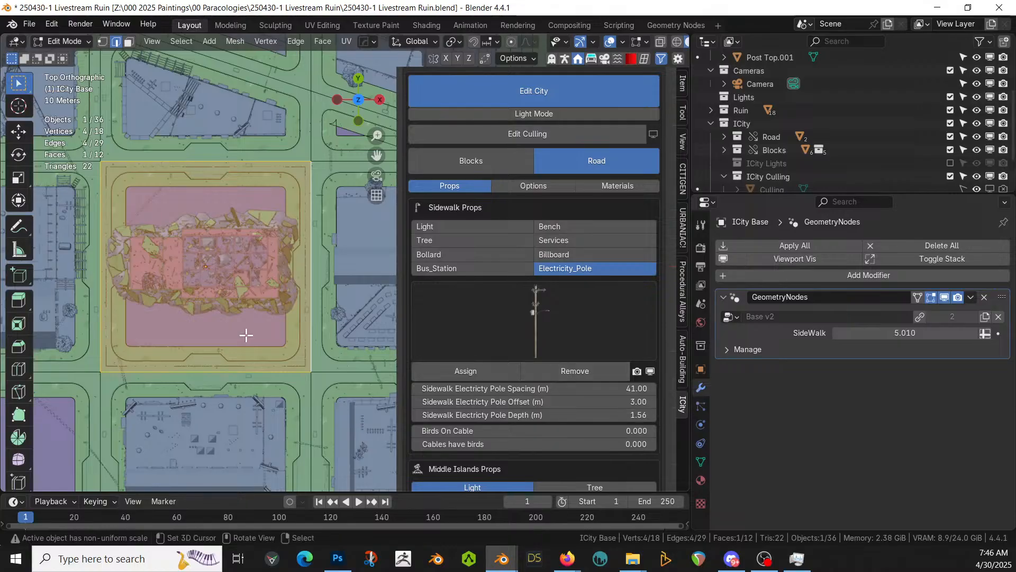
pyautogui.moveTo(245, 336); pyautogui.dragTo(304, 224, button='middle')
pyautogui.scroll(3, 252, 311)
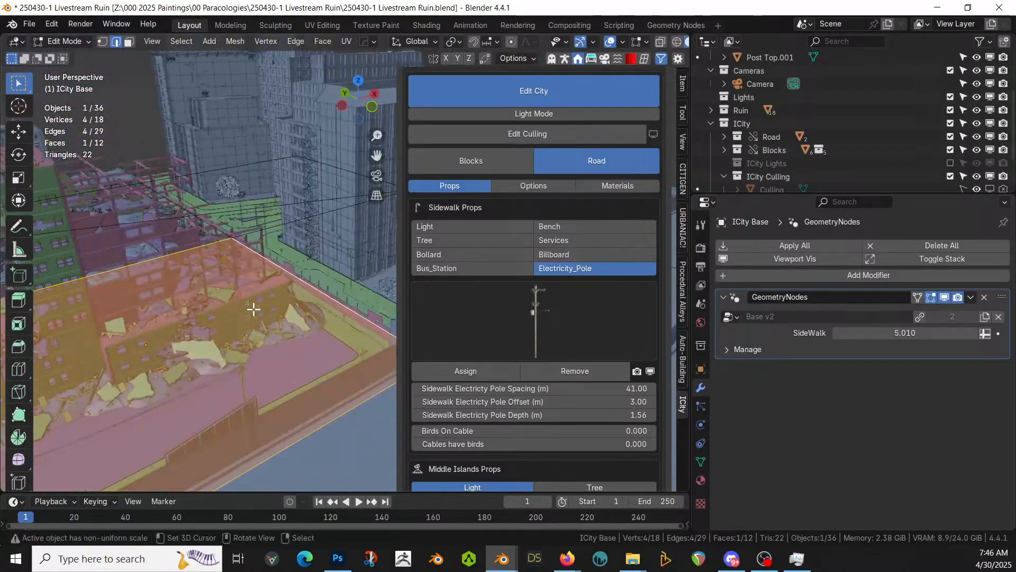
pyautogui.keyDown('shift'); pyautogui.moveTo(252, 310); pyautogui.dragTo(379, 222, button='middle'); pyautogui.keyUp('shift')
pyautogui.moveTo(294, 284); pyautogui.dragTo(304, 313, button='middle')
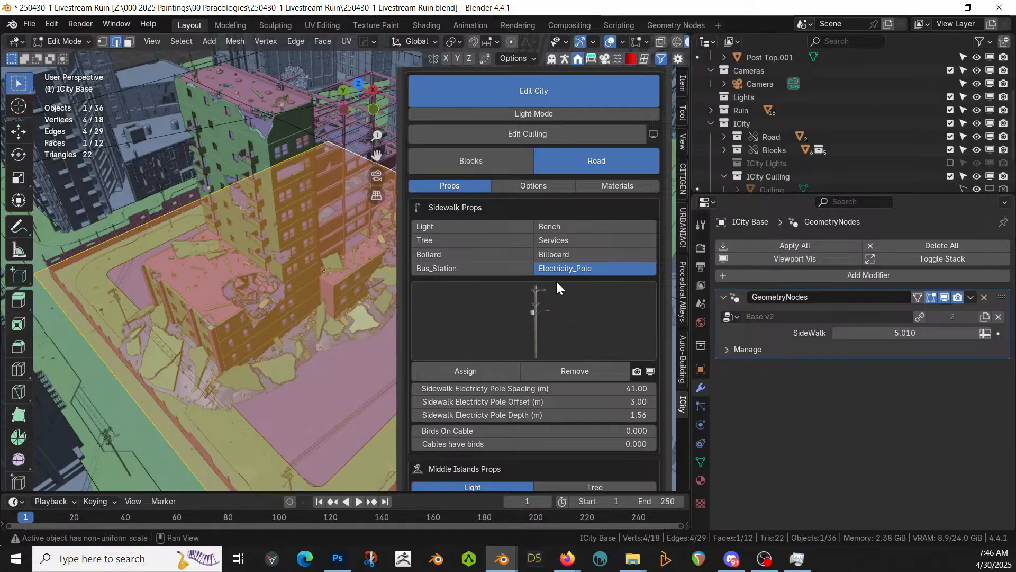
pyautogui.click(567, 373)
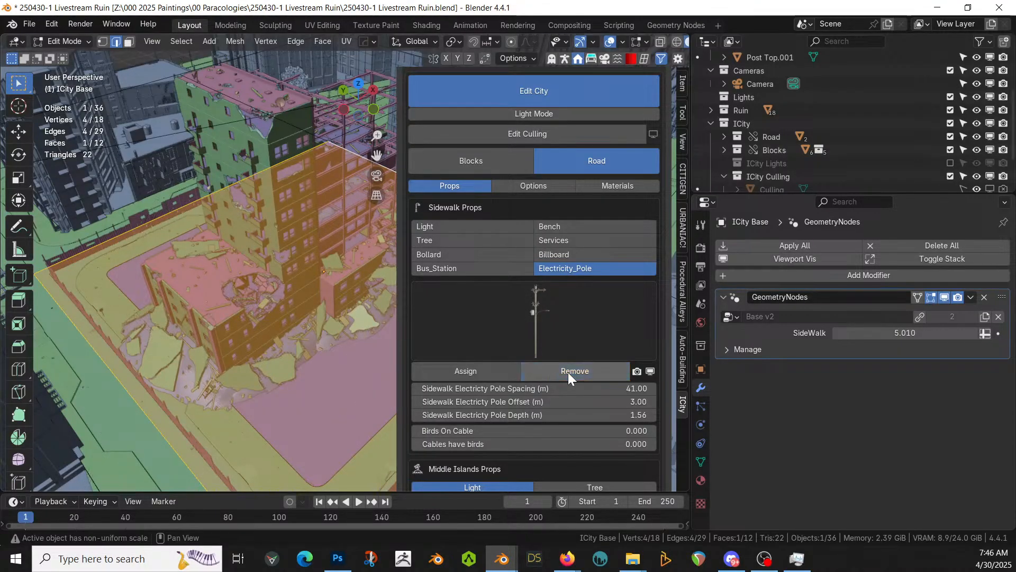
# Narrow the ICity sidebar to give the 3D view more room and inspect the fenced block's edges
pyautogui.scroll(-6, 290, 390)
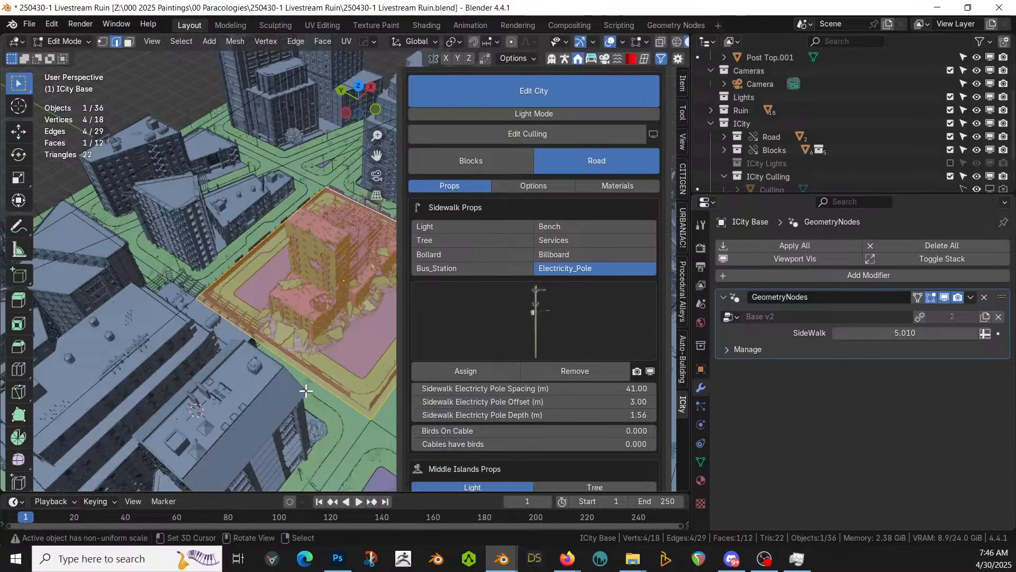
pyautogui.moveTo(301, 391); pyautogui.dragTo(292, 361, button='middle')
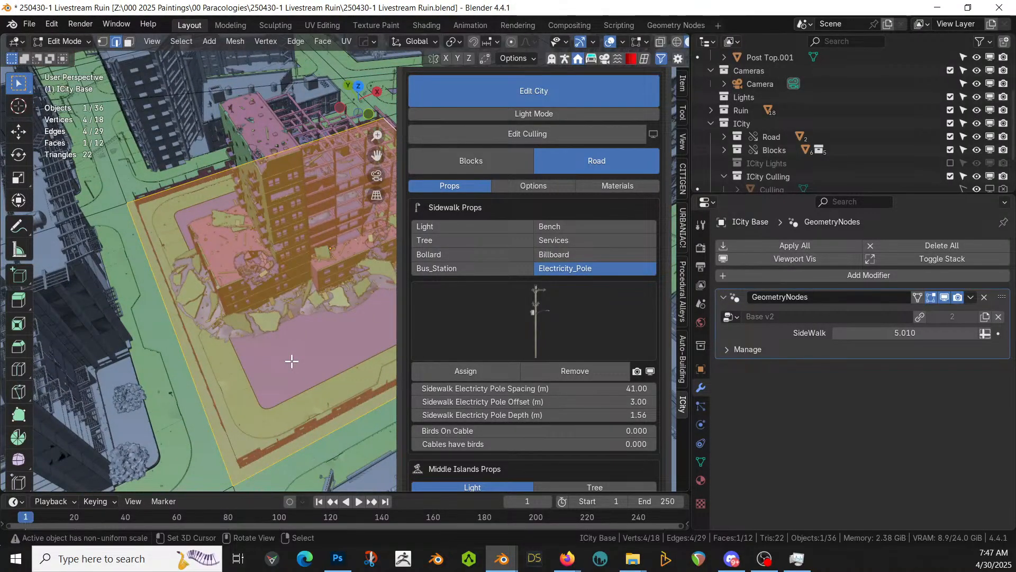
pyautogui.keyDown('shift'); pyautogui.moveTo(353, 383); pyautogui.dragTo(303, 385, button='middle'); pyautogui.keyUp('shift')
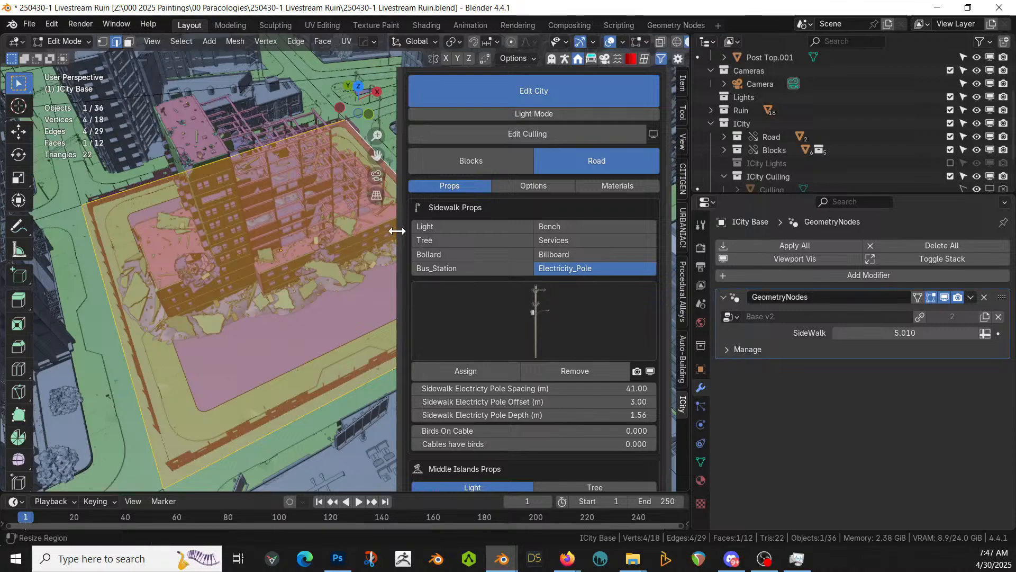
pyautogui.moveTo(400, 233); pyautogui.dragTo(546, 238)
pyautogui.moveTo(516, 248); pyautogui.dragTo(377, 329, button='middle')
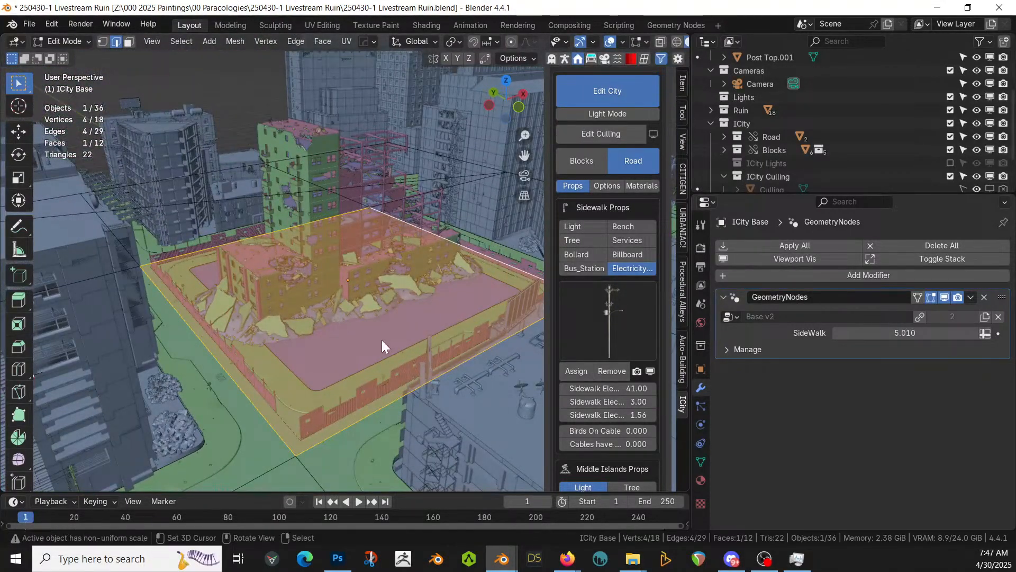
# Leave city editing and save the file
pyautogui.press('Tab')
pyautogui.scroll(2, 384, 344)
pyautogui.moveTo(384, 345)
pyautogui.mouseDown(button='middle')
pyautogui.moveTo(319, 377)
pyautogui.moveTo(326, 361)
pyautogui.moveTo(371, 354)
pyautogui.mouseUp(button='middle')
pyautogui.hotkey('ctrl', 's')
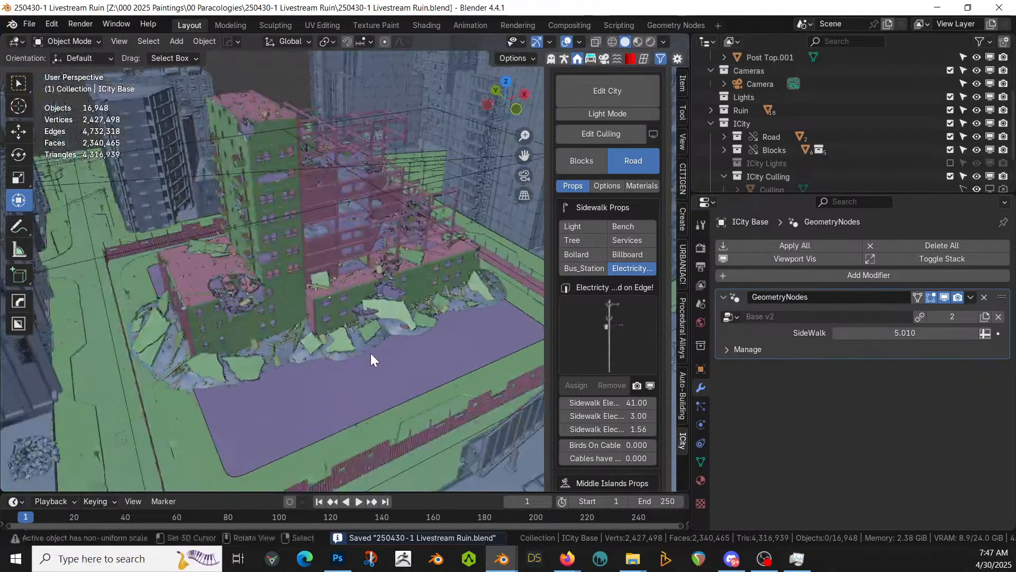
# Switch the viewport shading to Rendered and inspect the ruin's block from different angles
pyautogui.press('z')
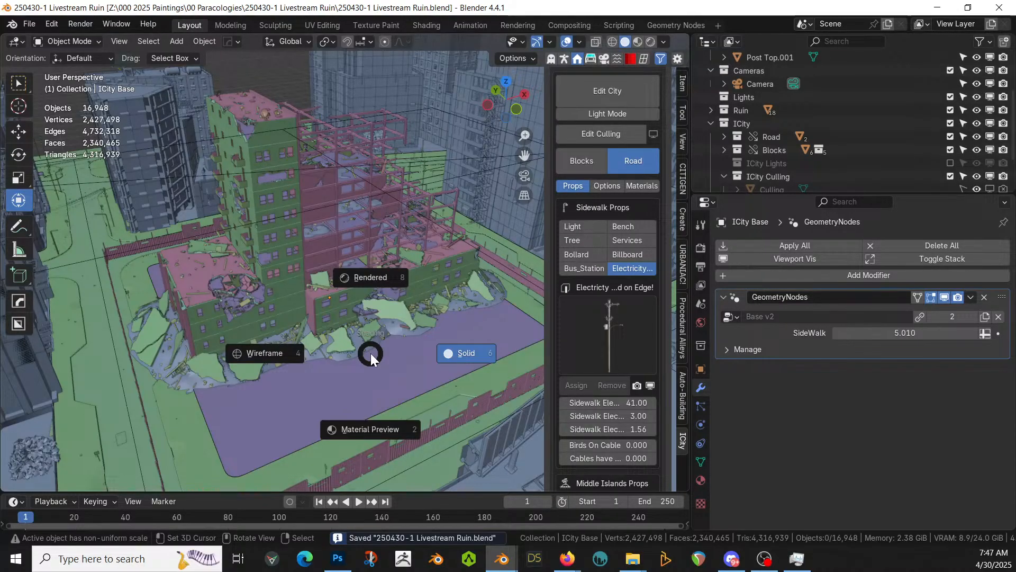
pyautogui.press('8')
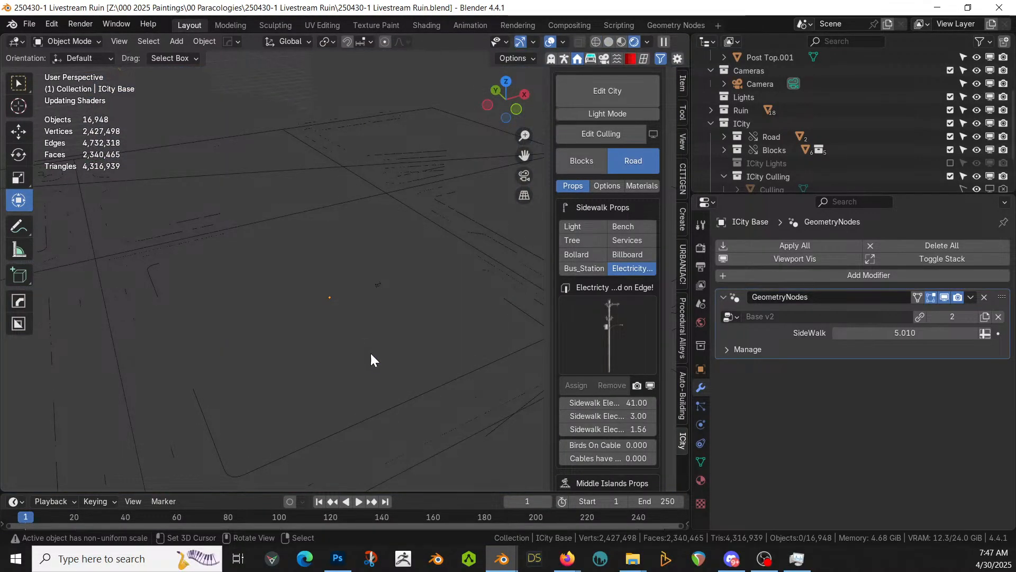
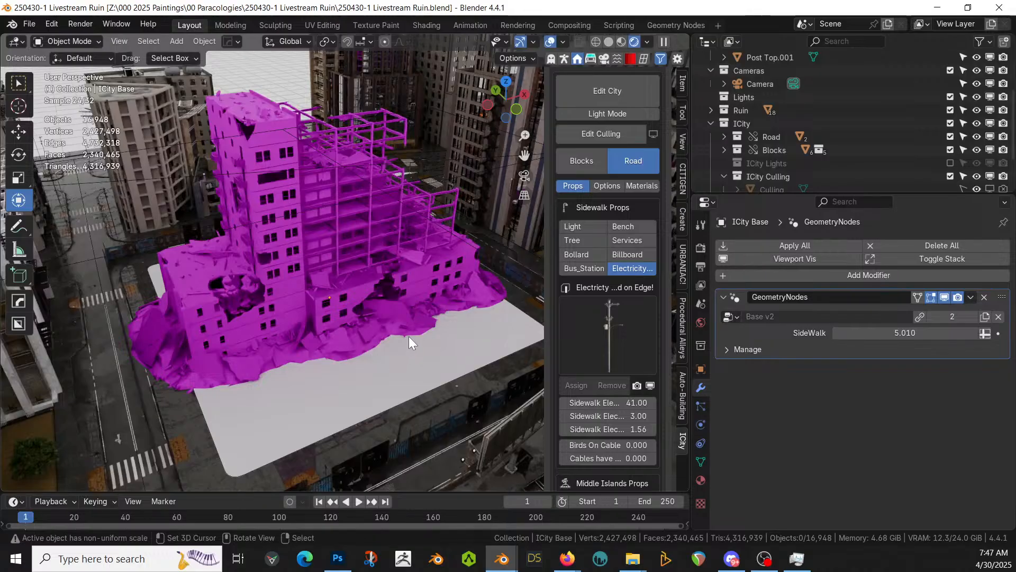
pyautogui.moveTo(408, 335); pyautogui.dragTo(364, 259, button='middle')
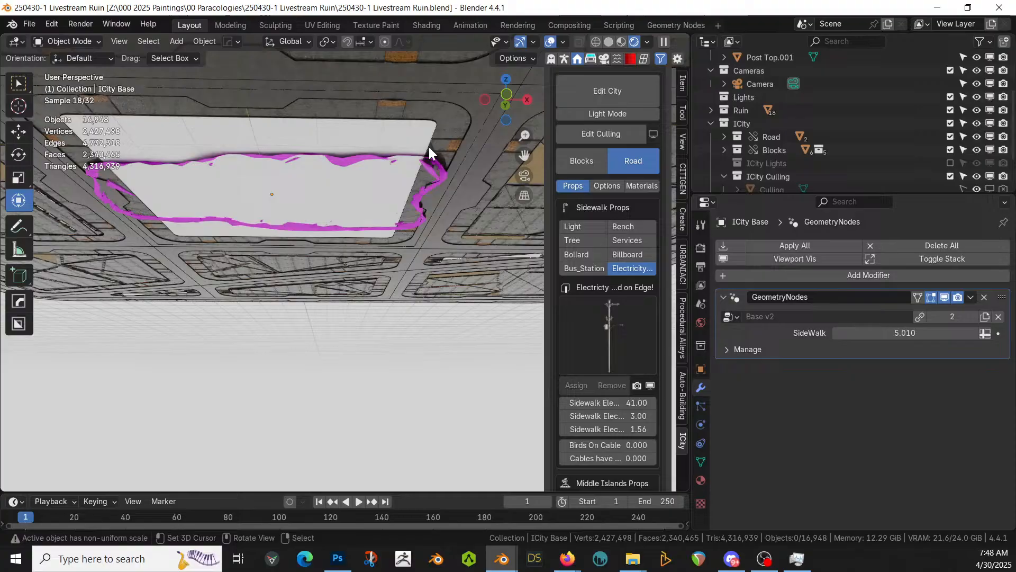
# Relink the ruin's missing textures by searching for missing files in E:\00 3D ASSETS\Kitbash3D - Aftermath\KB3DTextures
pyautogui.click(392, 132)
pyautogui.moveTo(393, 131); pyautogui.dragTo(390, 238, button='middle')
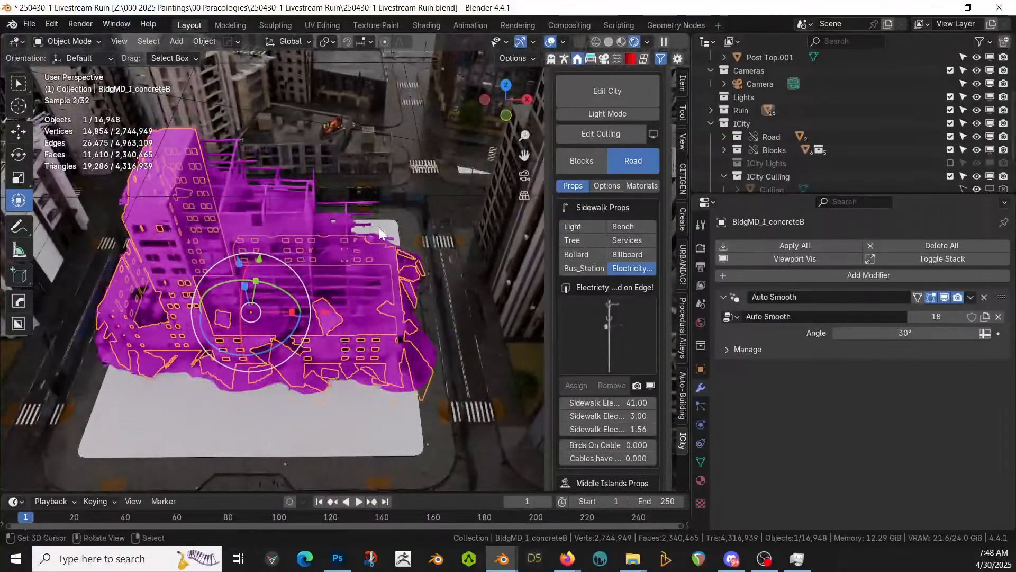
pyautogui.click(30, 25)
pyautogui.moveTo(39, 33)
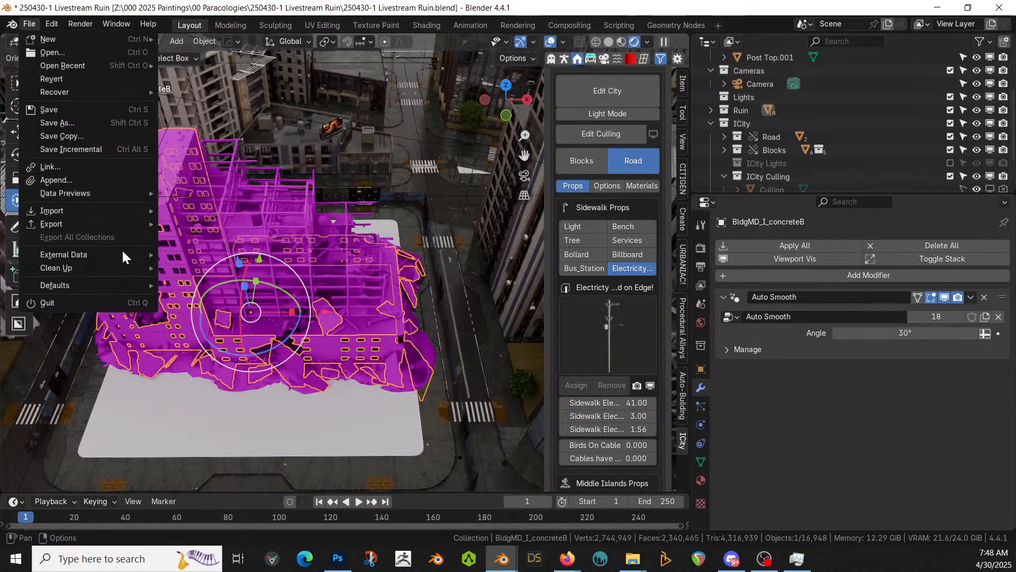
pyautogui.moveTo(122, 250)
pyautogui.click(243, 372)
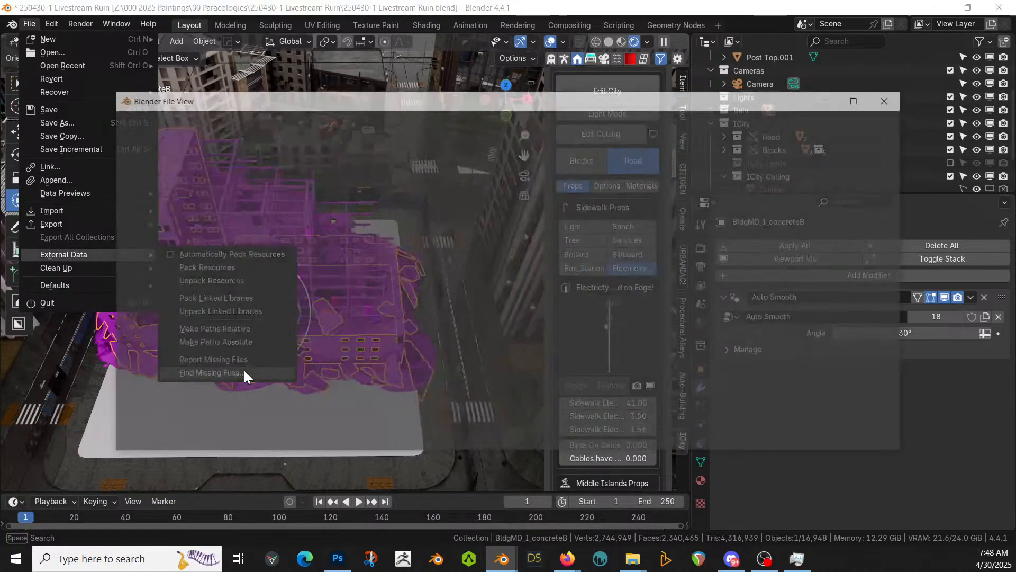
pyautogui.click(185, 154)
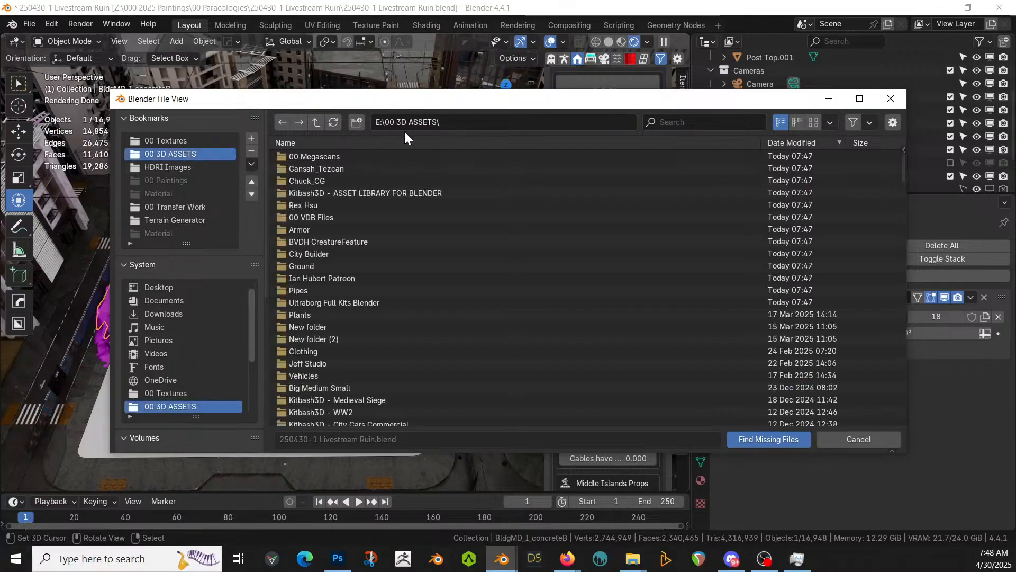
pyautogui.click(681, 122)
pyautogui.write('after')
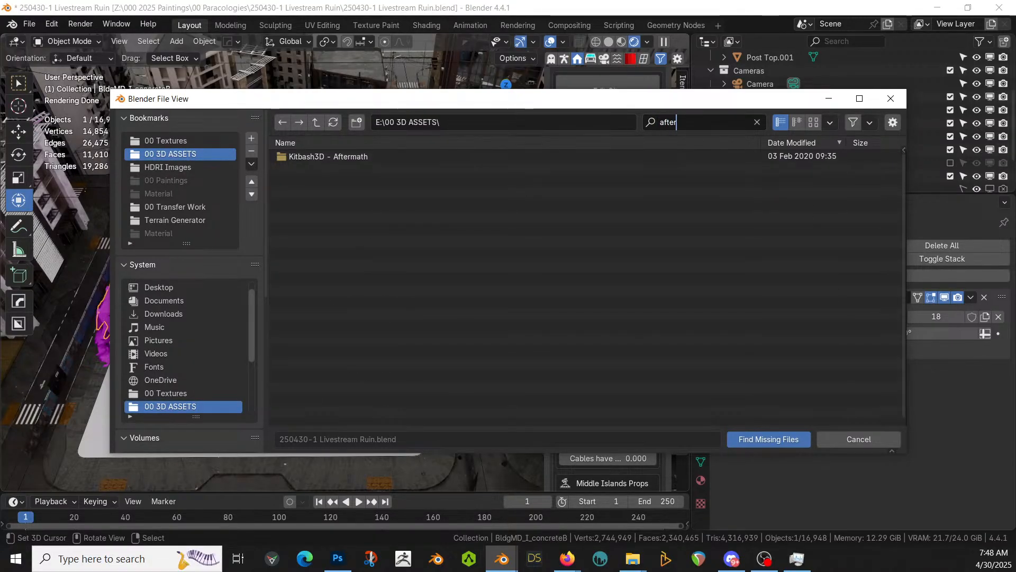
pyautogui.doubleClick(288, 158)
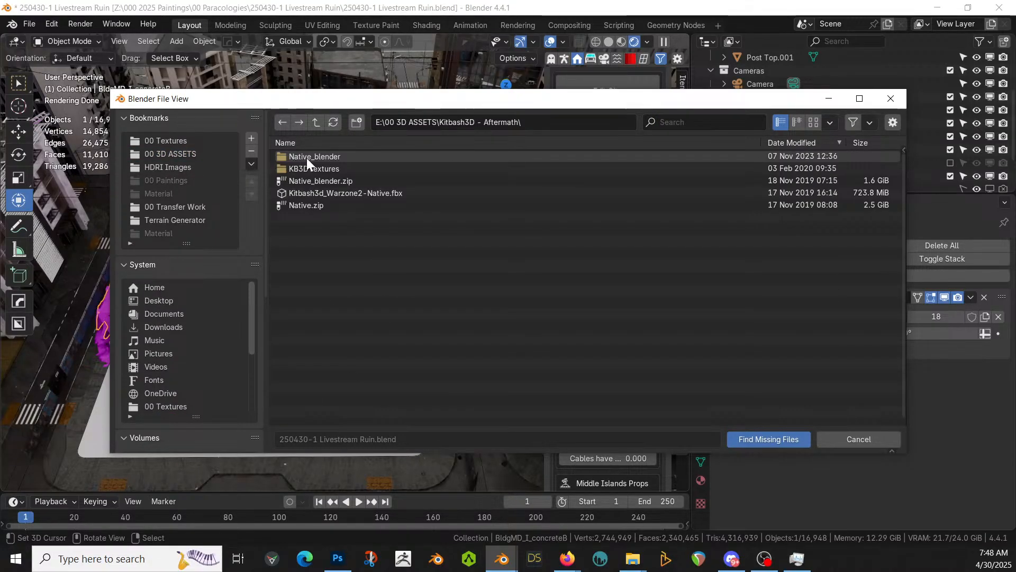
pyautogui.doubleClick(307, 170)
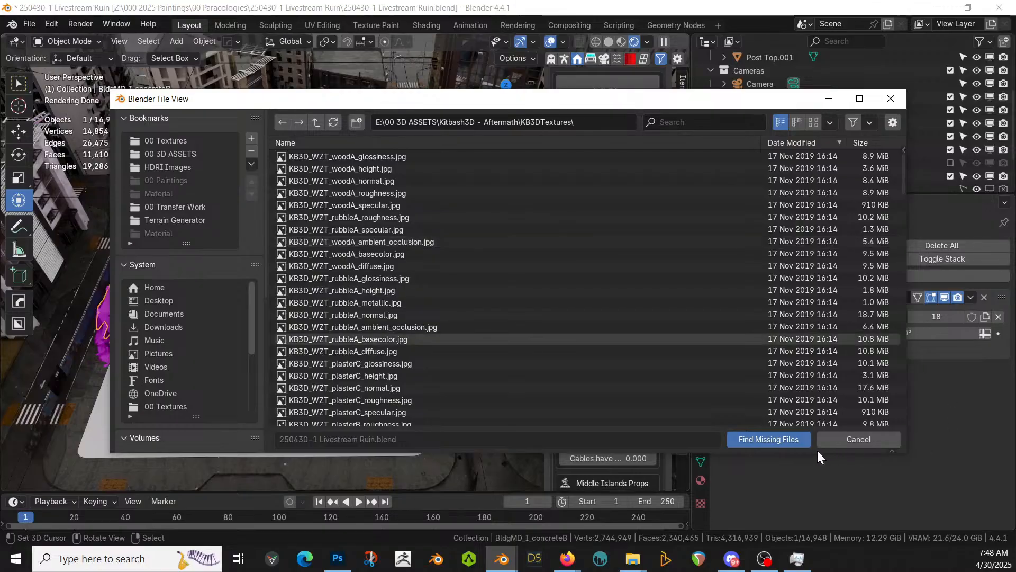
pyautogui.click(782, 440)
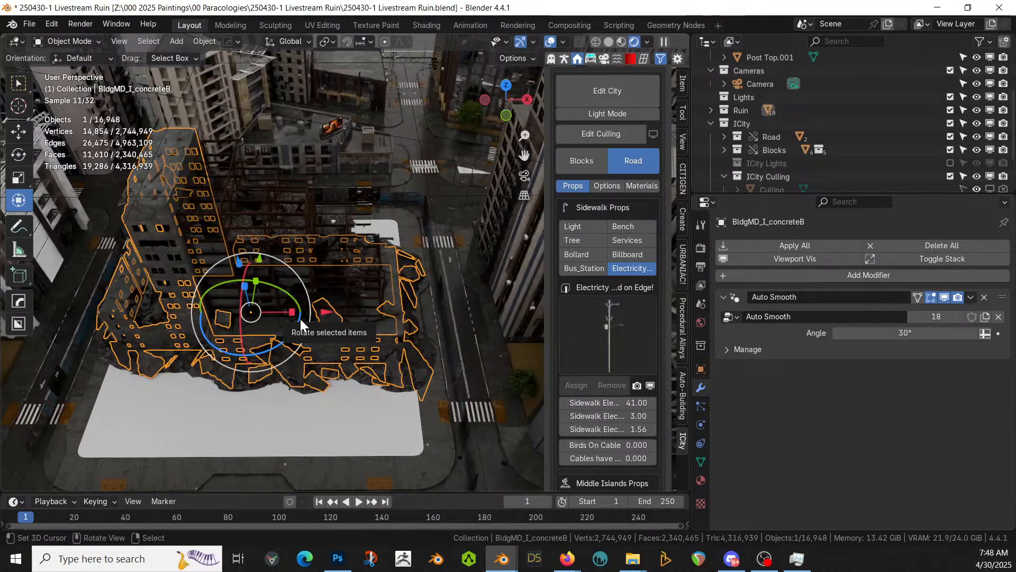
# Enable the Photographer exposure setting for the scene and set its value to 8
pyautogui.moveTo(189, 405); pyautogui.dragTo(210, 376, button='middle')
pyautogui.scroll(3, 205, 393)
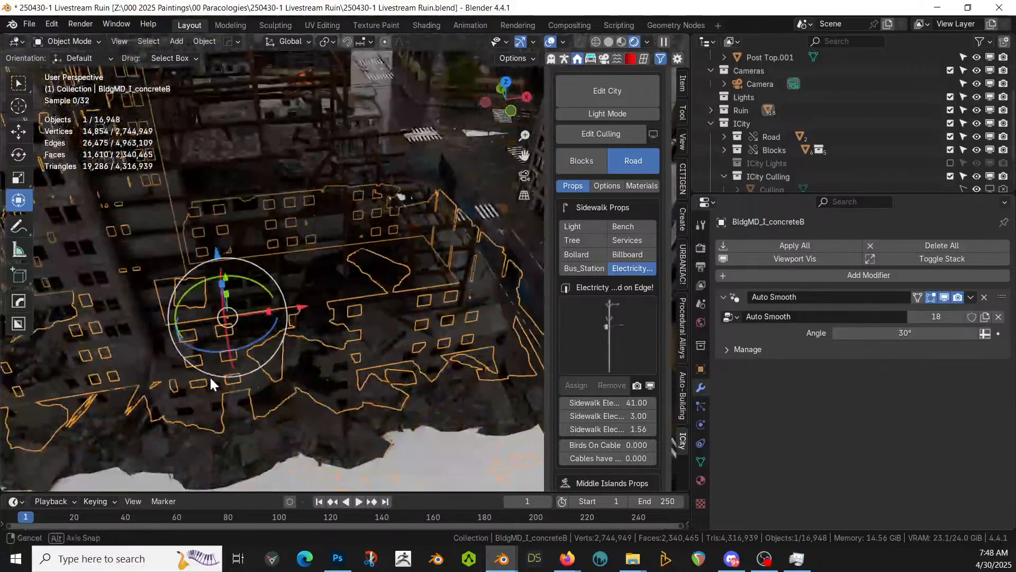
pyautogui.scroll(-2, 215, 370)
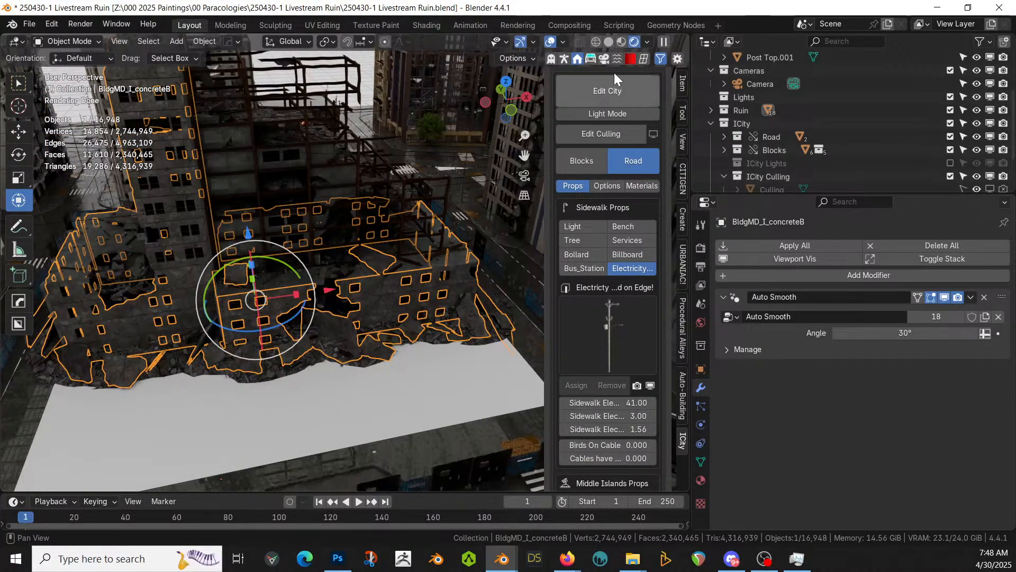
pyautogui.click(605, 60)
pyautogui.click(683, 289)
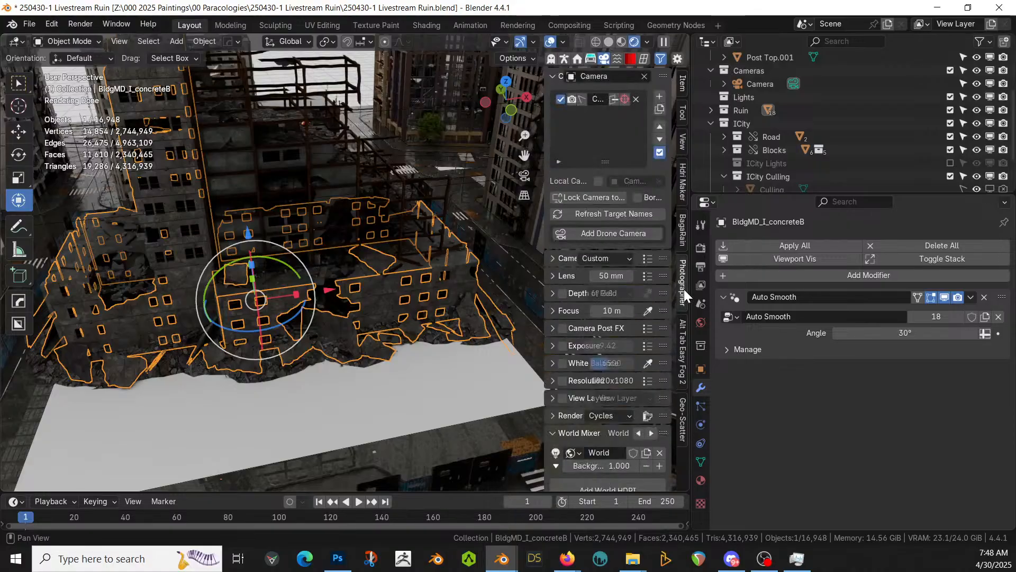
pyautogui.click(562, 345)
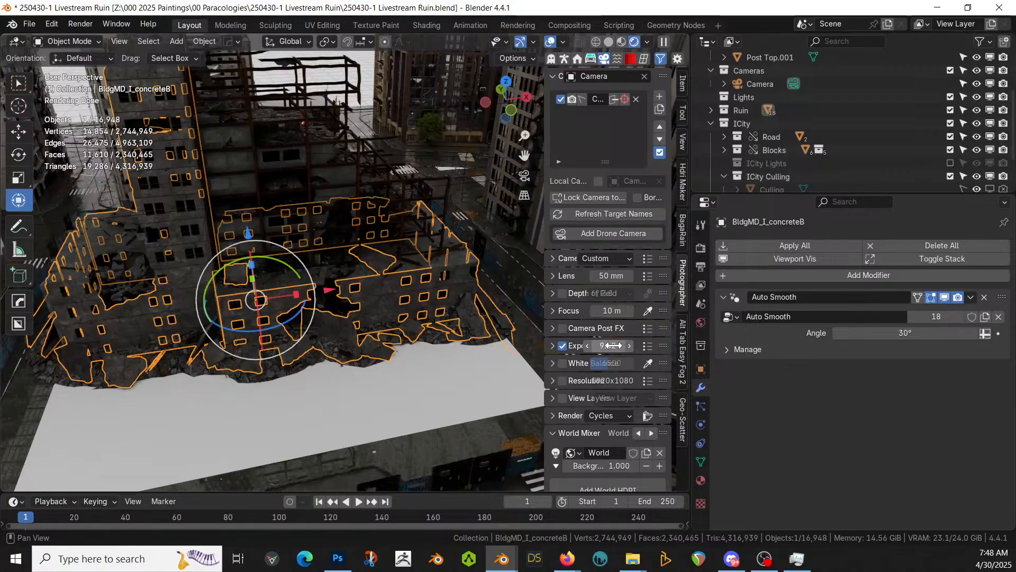
pyautogui.click(609, 345)
pyautogui.press('Return')
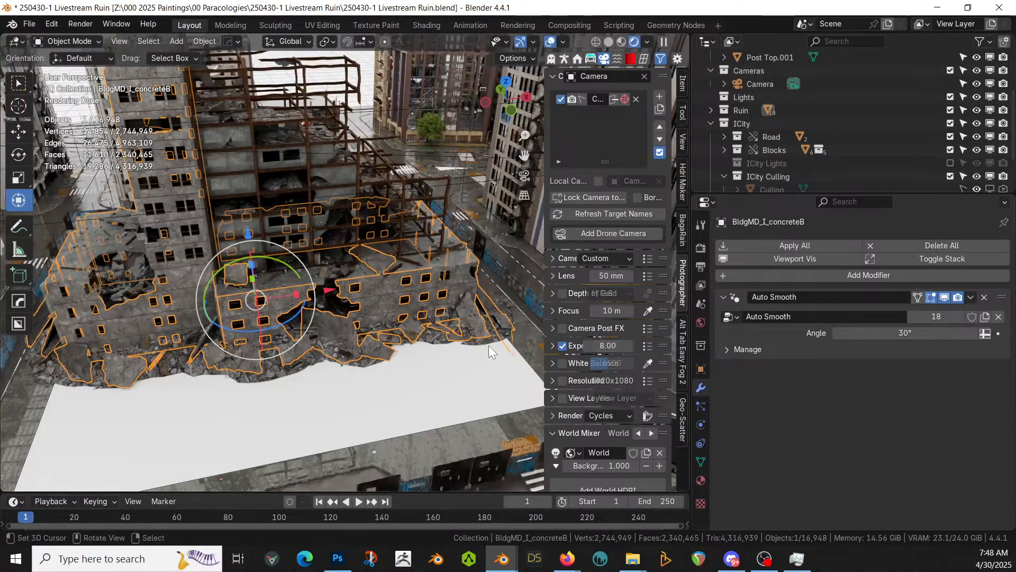
# Inspect the textured ruin among the surrounding city buildings, and switch the viewport shading to Solid
pyautogui.moveTo(403, 353); pyautogui.dragTo(424, 360, button='middle')
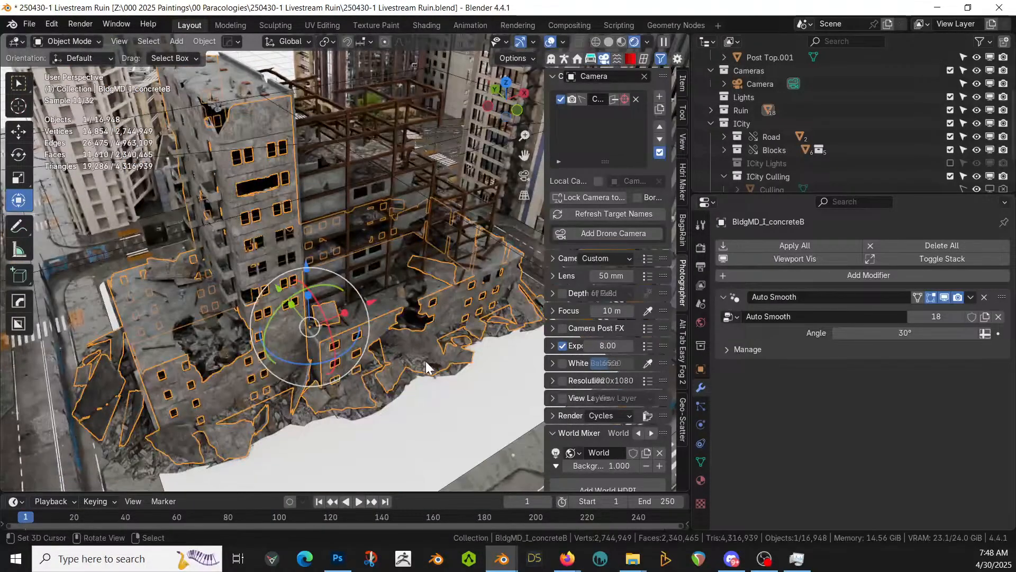
pyautogui.scroll(-2, 426, 361)
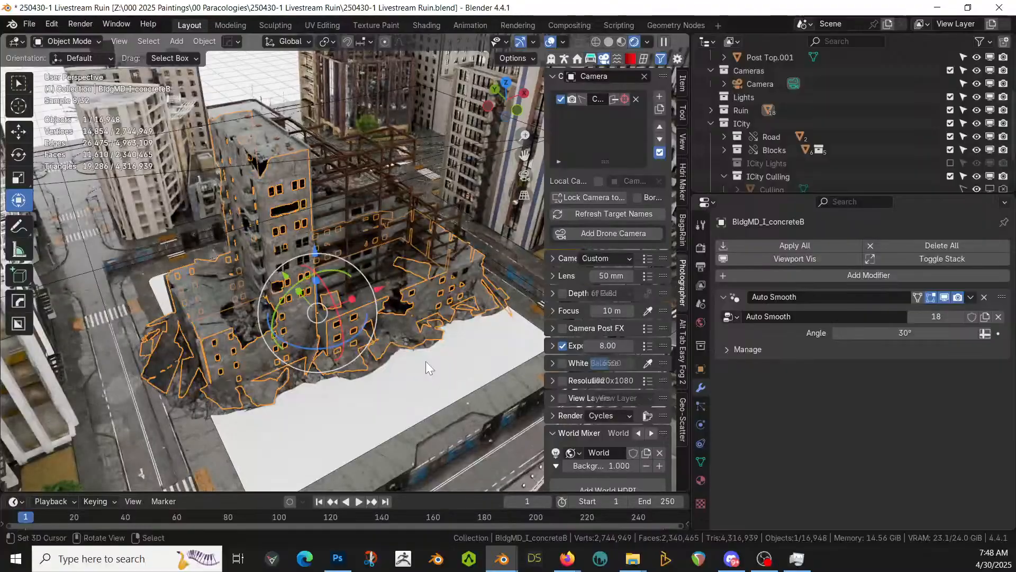
pyautogui.moveTo(426, 361); pyautogui.dragTo(364, 373, button='middle')
pyautogui.scroll(-4, 365, 373)
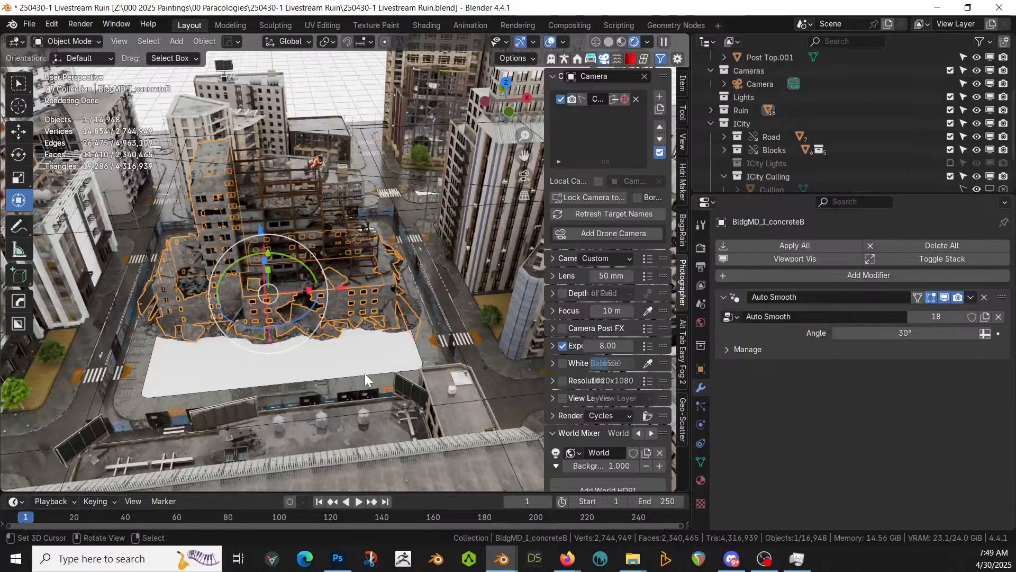
pyautogui.press('z')
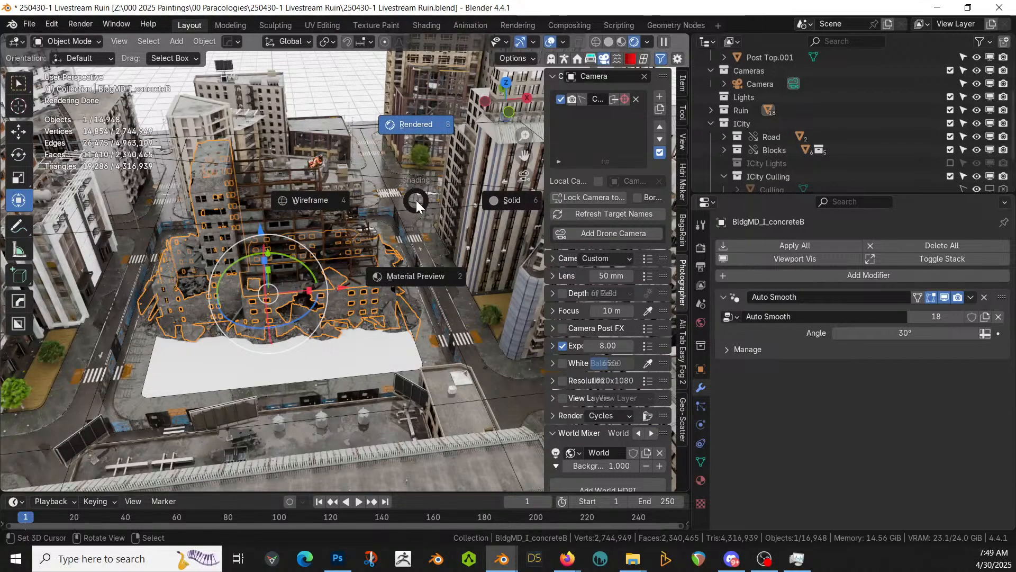
pyautogui.click(497, 201)
pyautogui.moveTo(427, 277); pyautogui.dragTo(413, 319, button='middle')
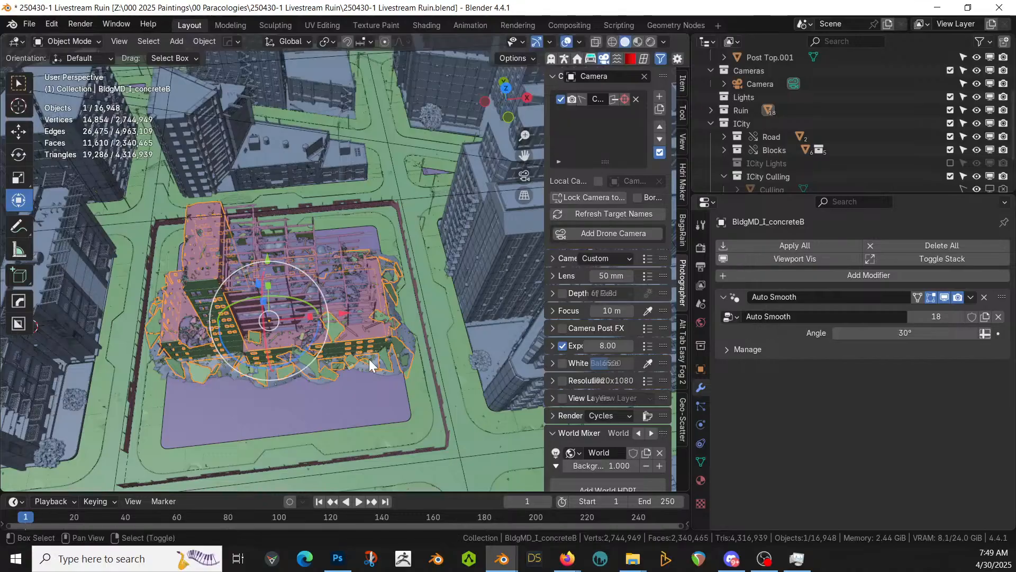
# Save the Livestream Ruin file
pyautogui.hotkey('shift', 's')
pyautogui.press('Escape')
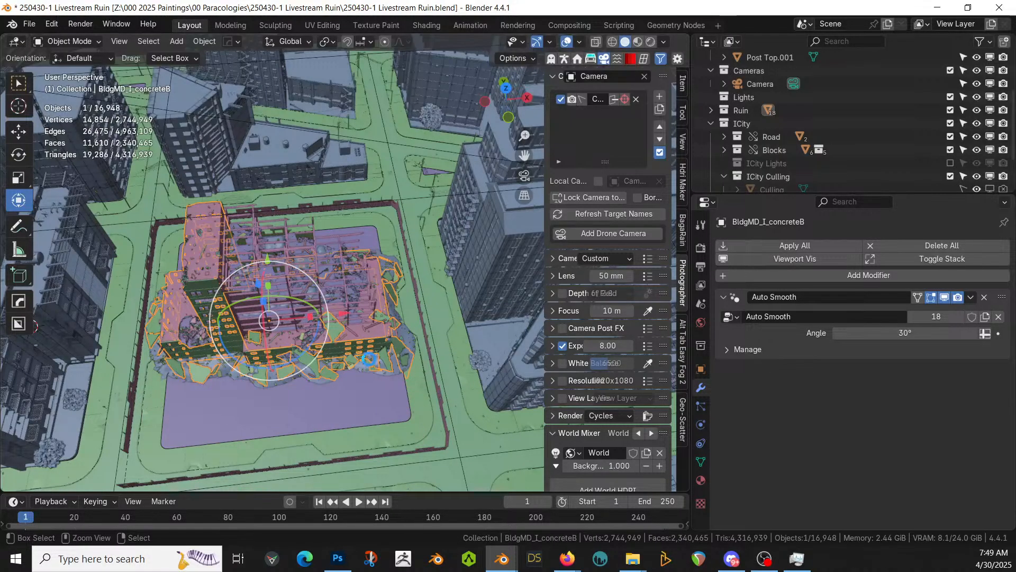
pyautogui.hotkey('ctrl', 's')
# Snap the 3D cursor to the world origin and add a 2 m plane mesh there
pyautogui.hotkey('shift', 's')
pyautogui.press('2')
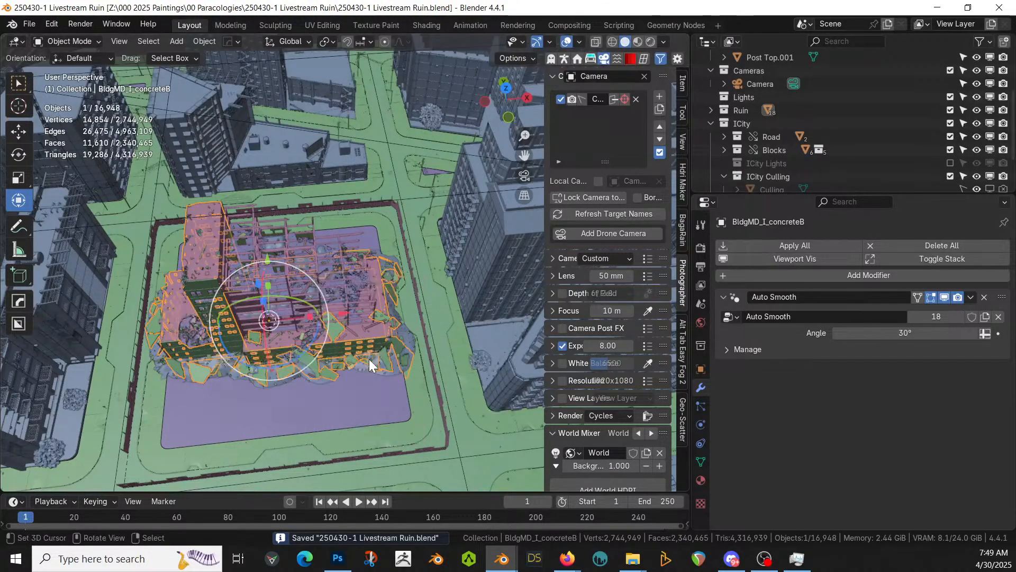
pyautogui.hotkey('shift', 's')
pyautogui.press('Escape')
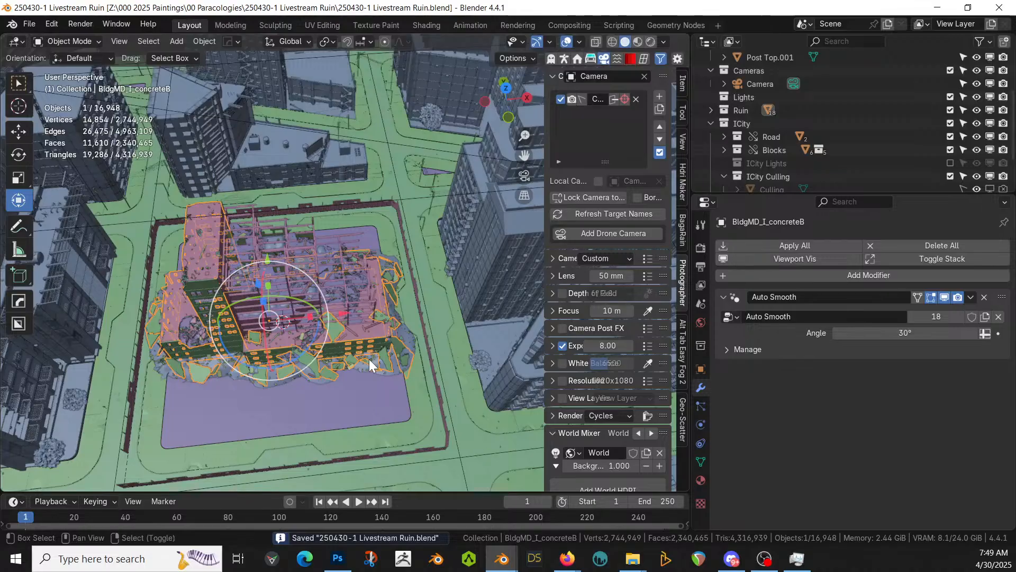
pyautogui.hotkey('shift', 'a')
pyautogui.moveTo(323, 196)
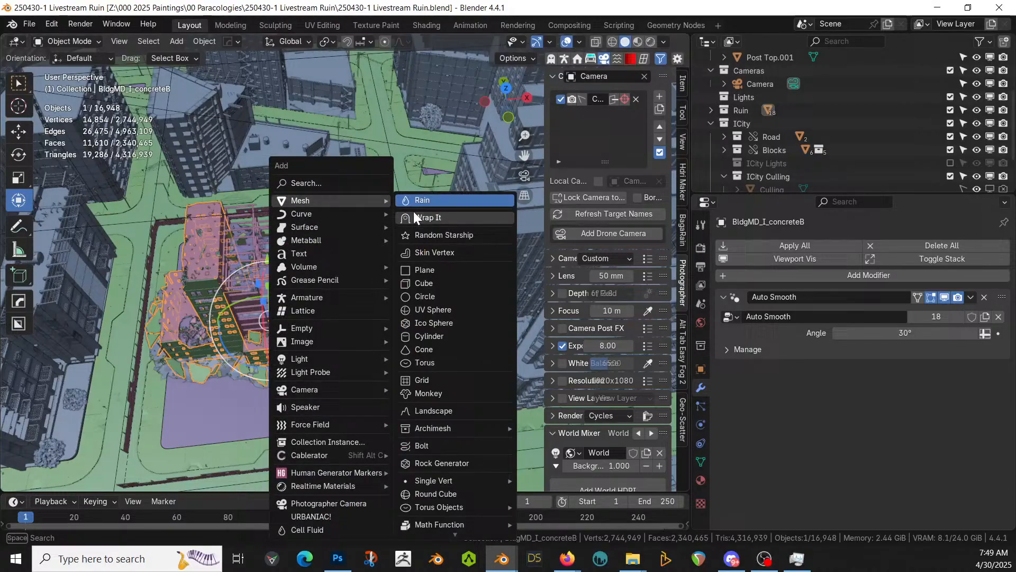
pyautogui.click(437, 269)
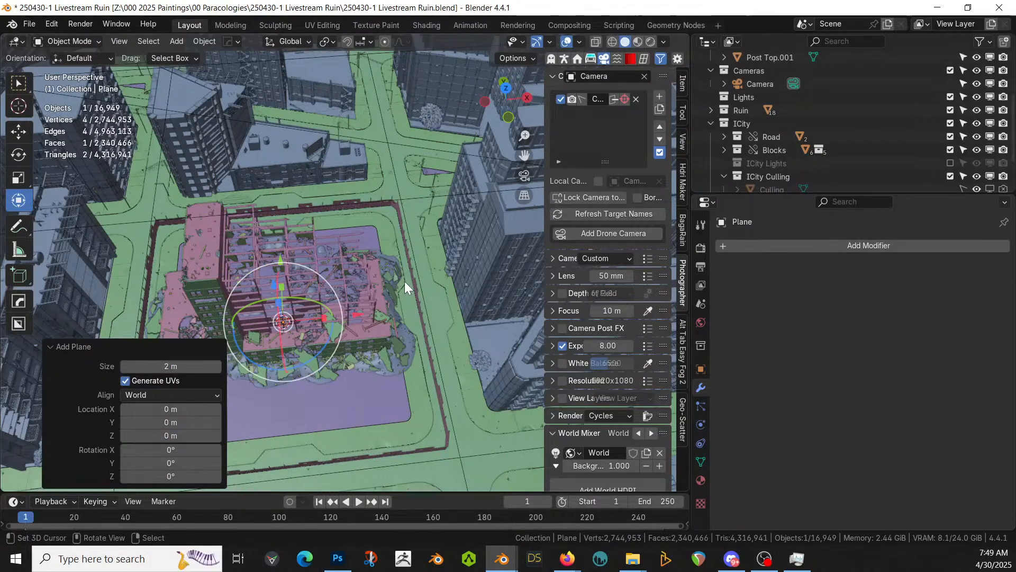
# Scale the new plane by about 28.88 to cover the ruin's inner block, and raise it about 0.17 m along Z
pyautogui.press('KP_7')
pyautogui.press('s')
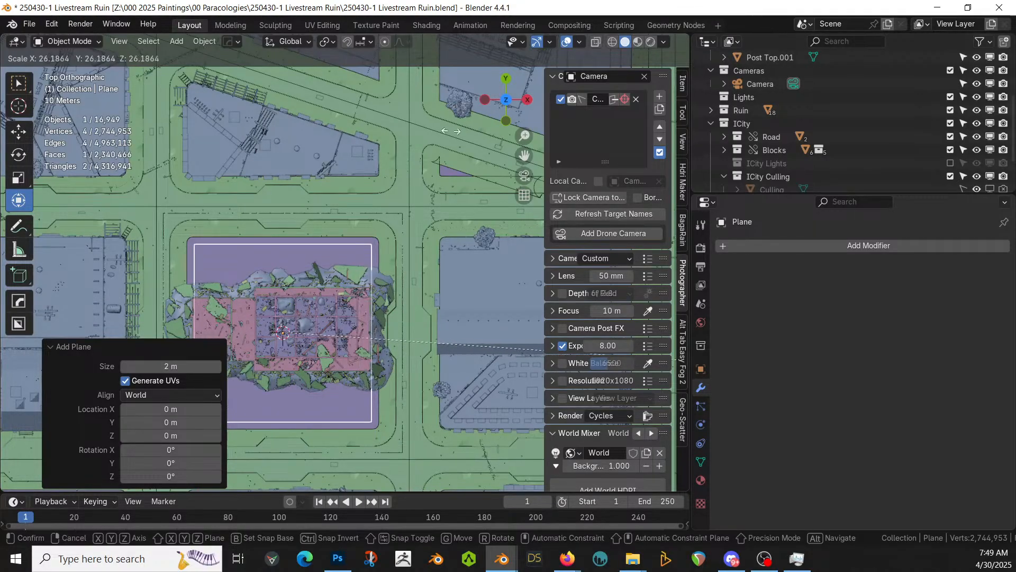
pyautogui.click(50, 122)
pyautogui.moveTo(318, 344); pyautogui.dragTo(298, 307, button='middle')
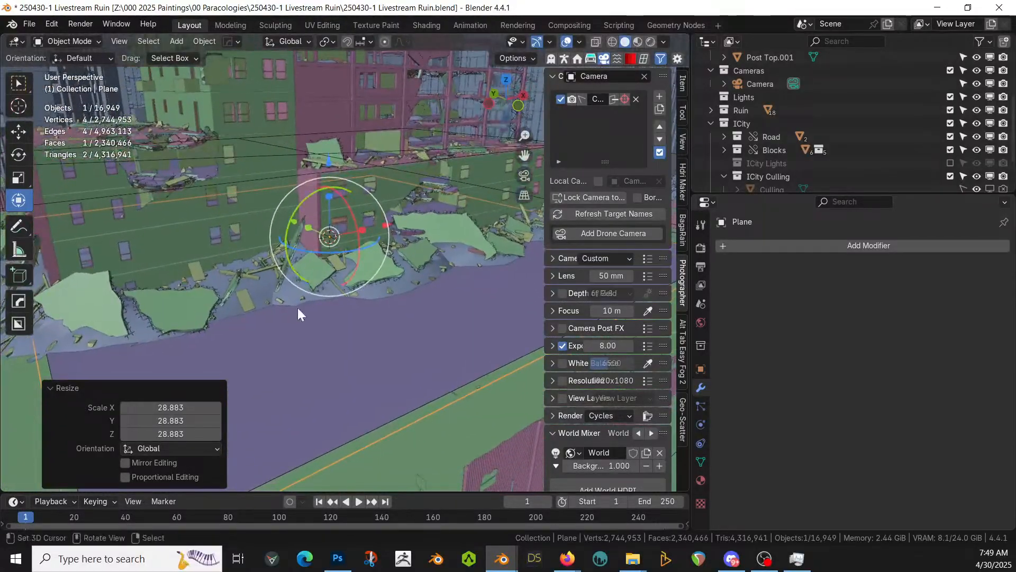
pyautogui.press('g')
pyautogui.press('z')
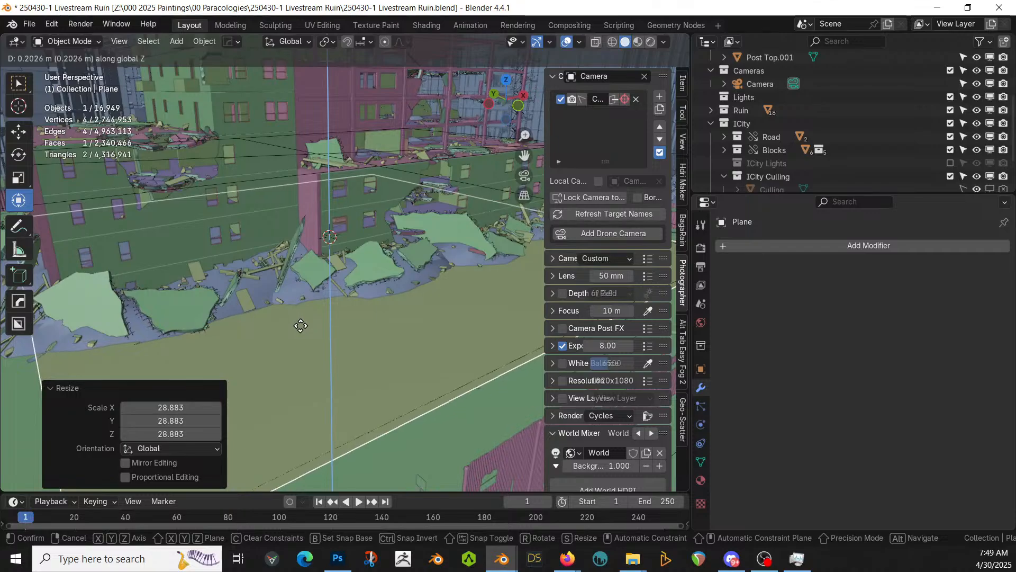
pyautogui.click(289, 356)
# Enlarge the ground plane by about 1.194 so that it reaches out to the metal-sheet fence
pyautogui.moveTo(290, 357); pyautogui.dragTo(274, 373, button='middle')
pyautogui.press('KP_7')
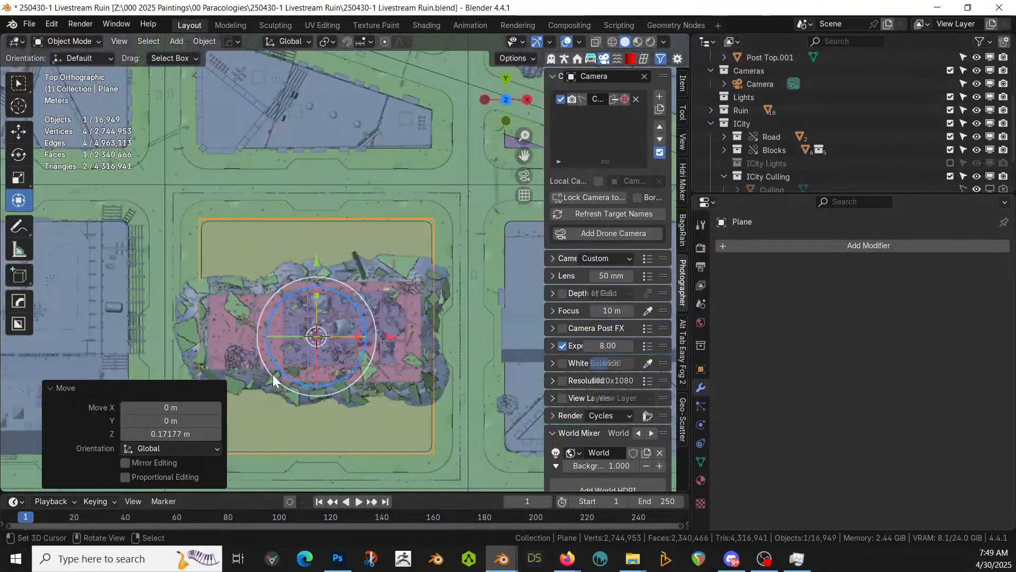
pyautogui.press('s')
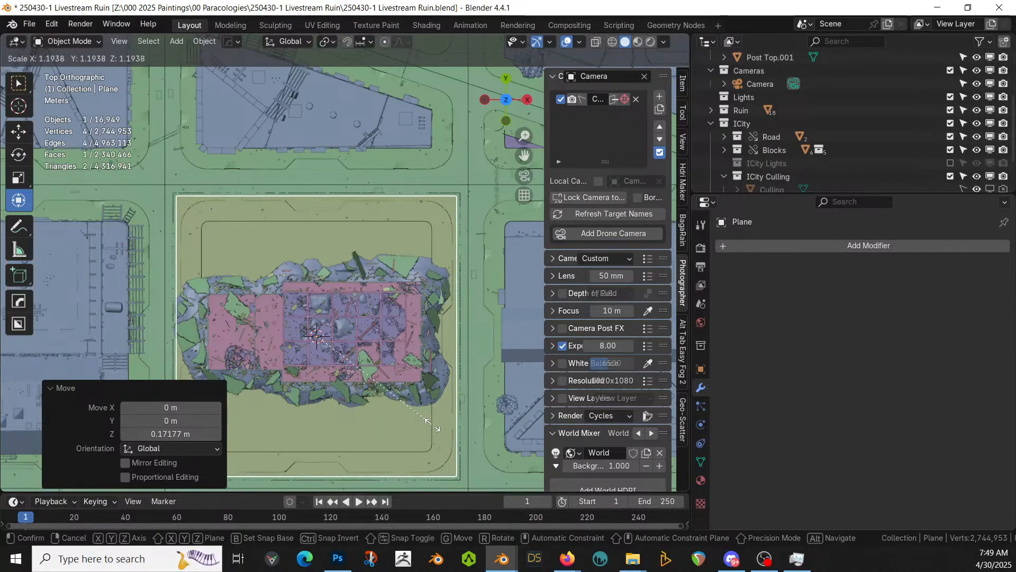
pyautogui.click(433, 424)
# Check the ground plane's edges against the fence, and bring up the options for applying its transforms
pyautogui.moveTo(376, 396); pyautogui.dragTo(322, 350, button='middle')
pyautogui.scroll(6, 330, 329)
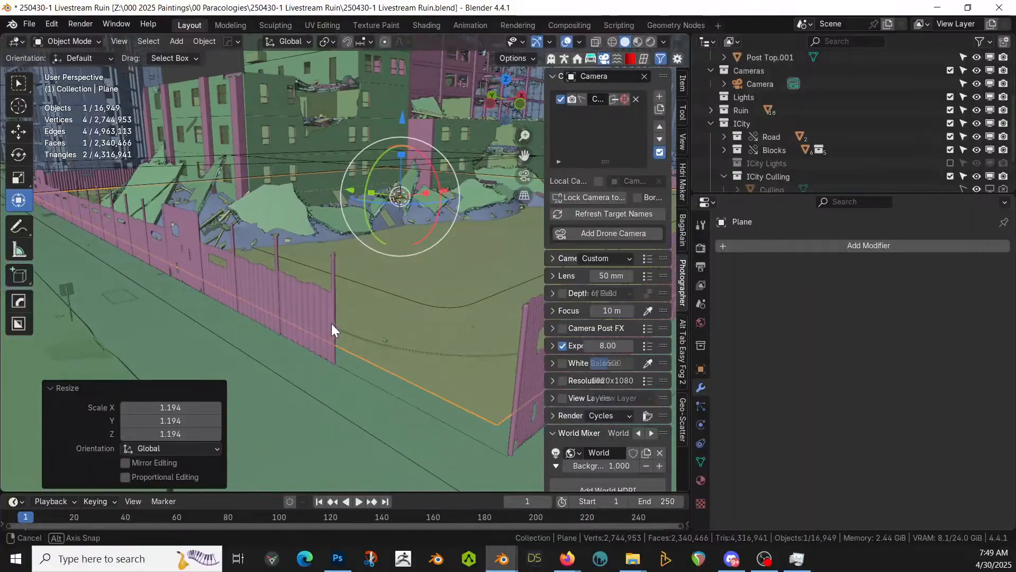
pyautogui.scroll(-3, 345, 336)
pyautogui.moveTo(345, 335); pyautogui.dragTo(332, 363, button='middle')
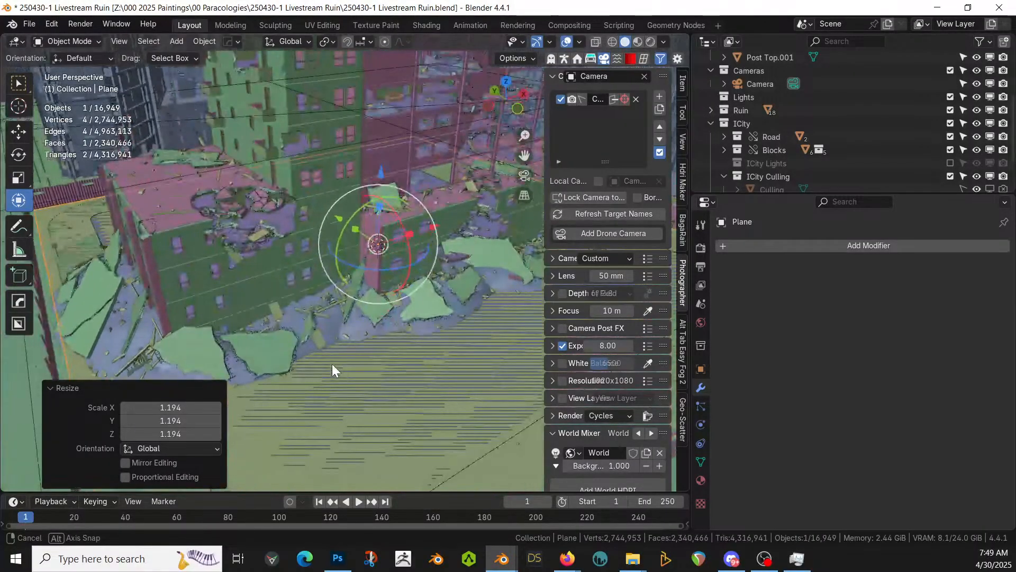
pyautogui.scroll(-3, 332, 363)
pyautogui.hotkey('ctrl', 'a')
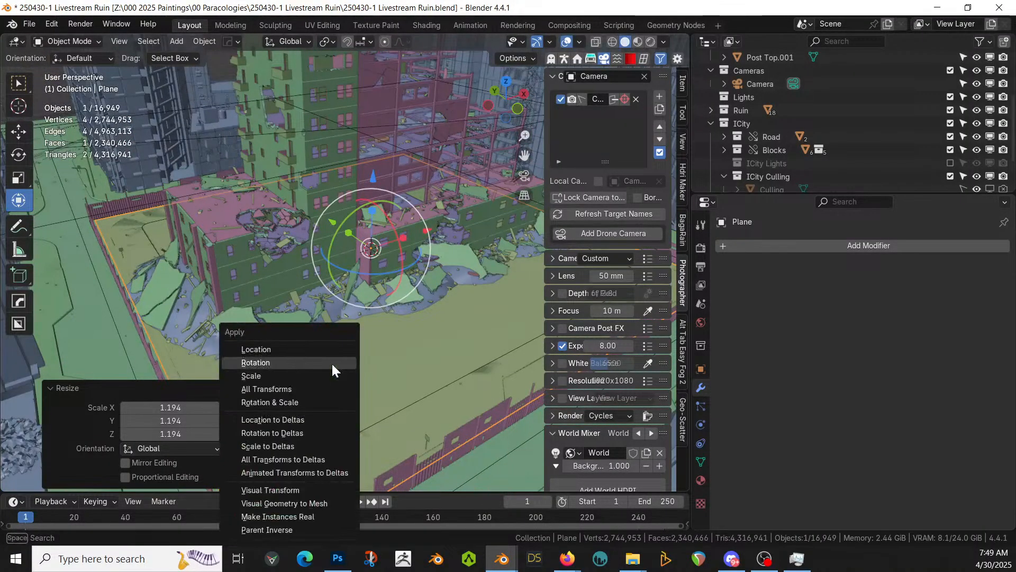
# Apply the ground plane's rotation and scale, and check the material of the rubble pile around the building
pyautogui.click(298, 401)
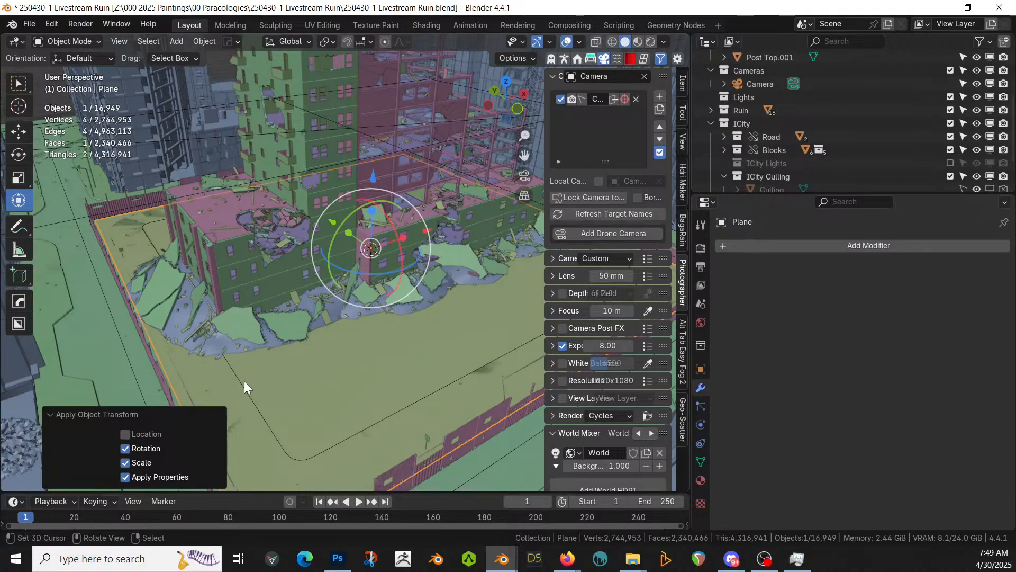
pyautogui.click(181, 321)
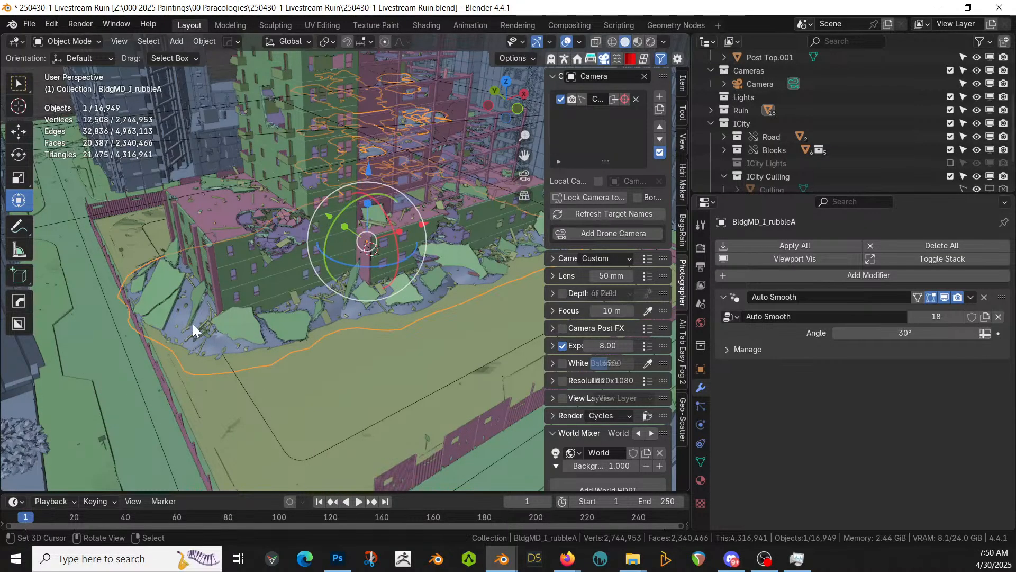
pyautogui.click(701, 479)
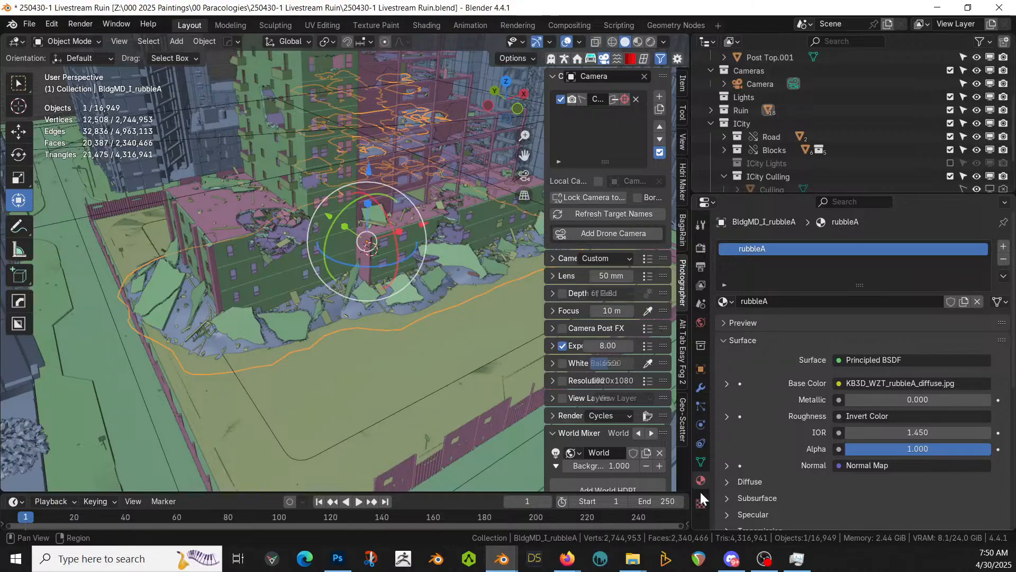
# Give the ground plane a material slot and assign the existing rubbleA material to it
pyautogui.click(298, 419)
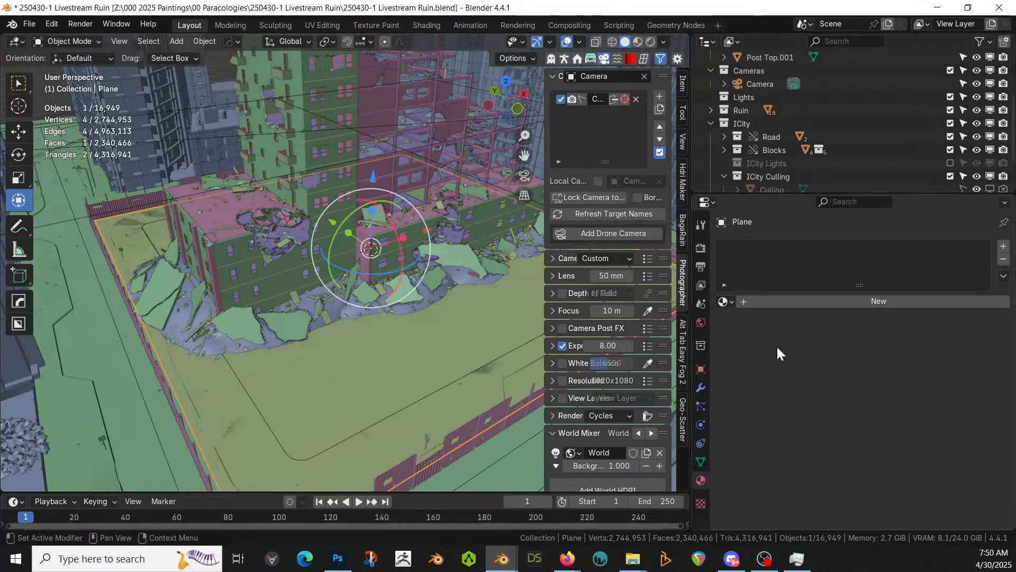
pyautogui.click(743, 305)
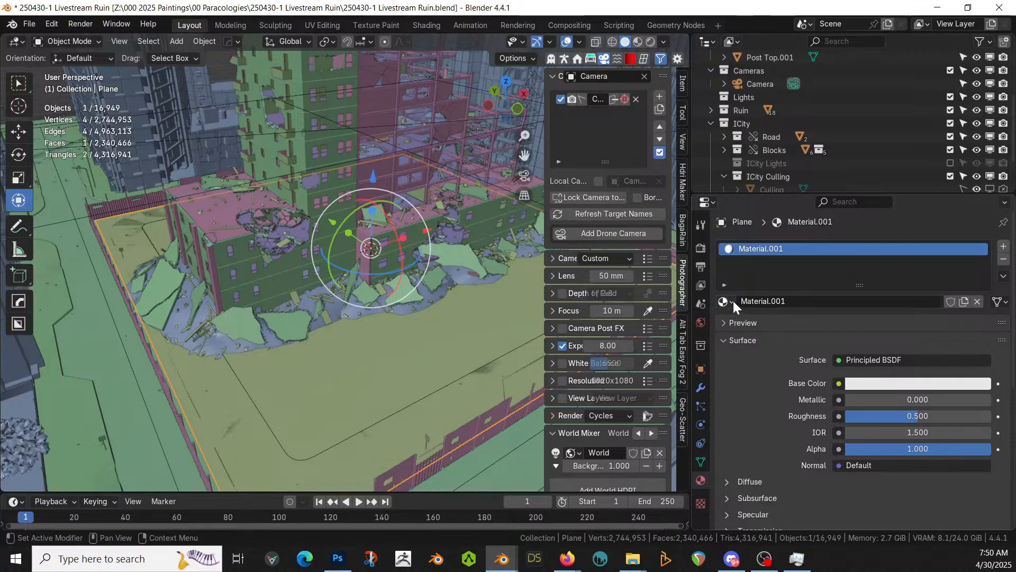
pyautogui.click(732, 300)
pyautogui.write('rubbl')
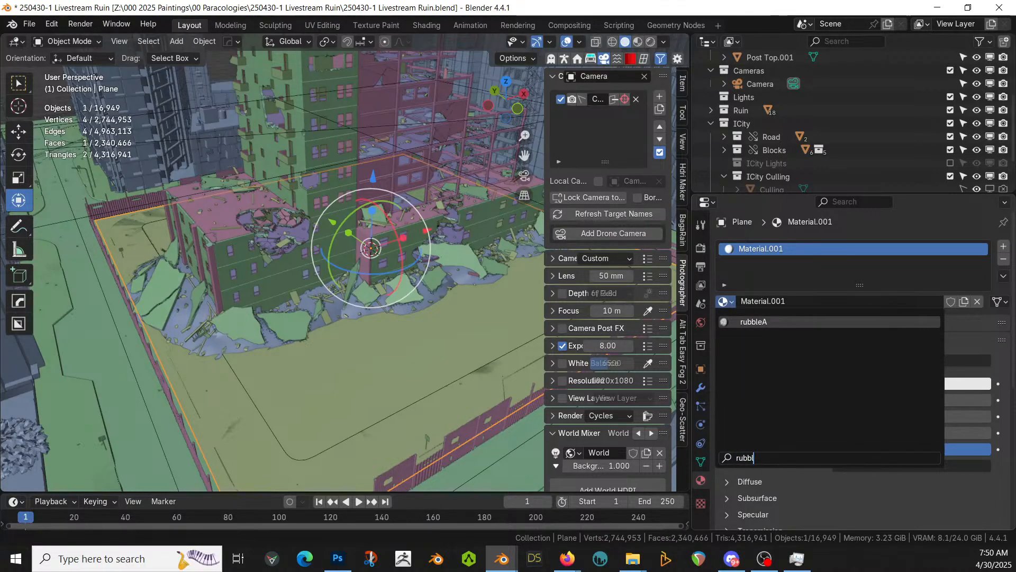
pyautogui.click(753, 322)
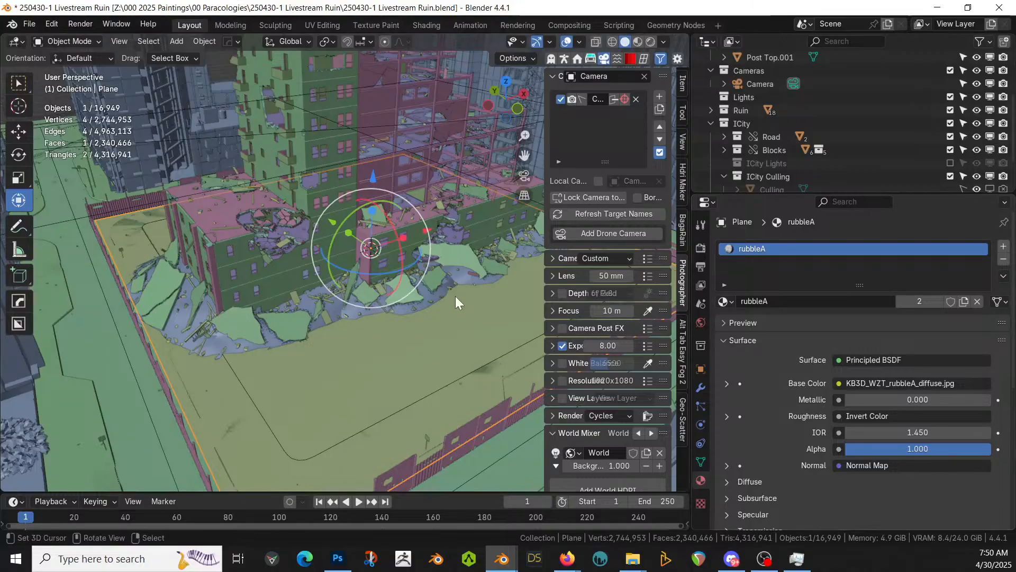
# Examine the rubble texture on the ground plane in rendered shading, up close near the fence and plane edge
pyautogui.press('z')
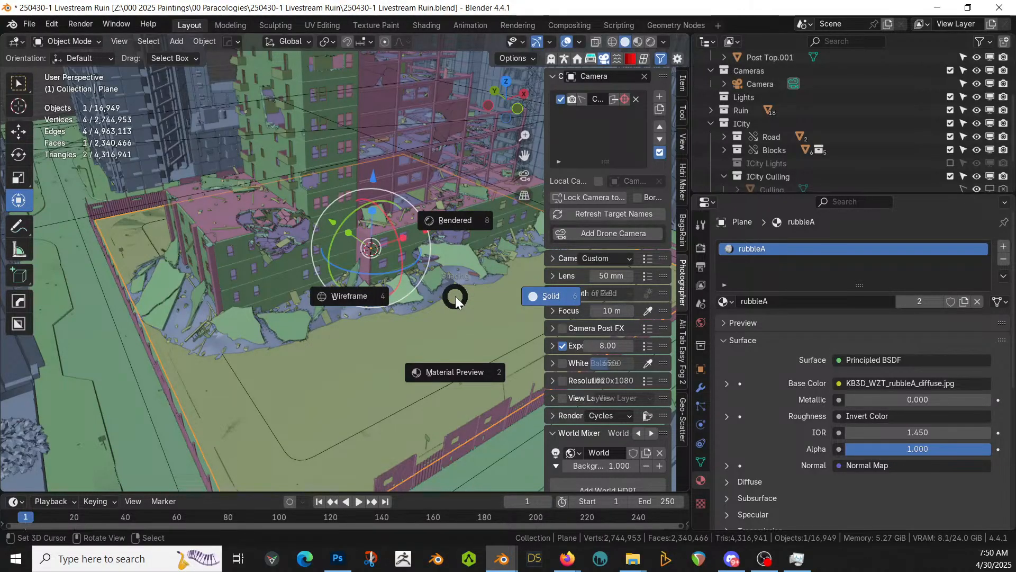
pyautogui.press('8')
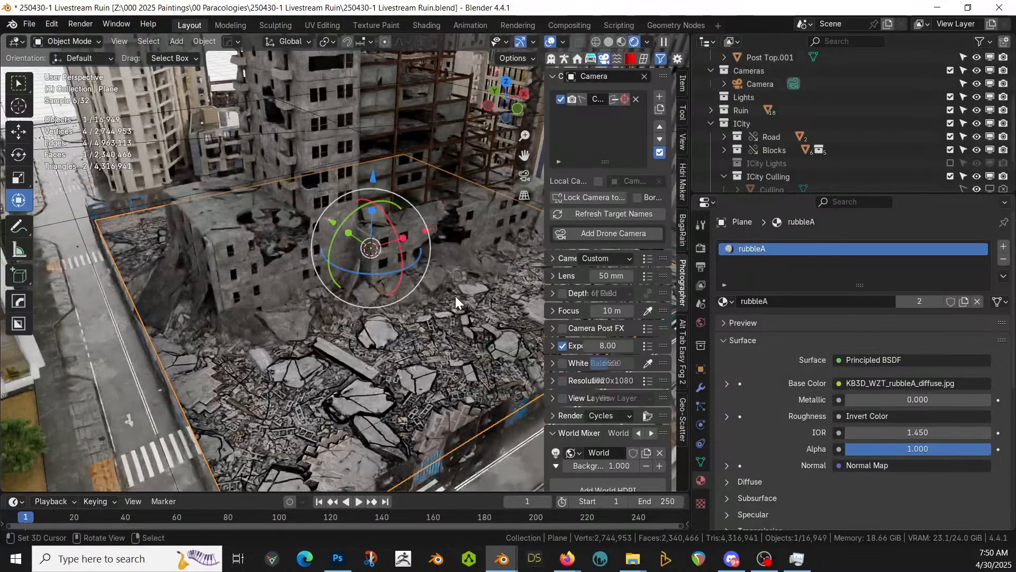
pyautogui.scroll(2, 361, 338)
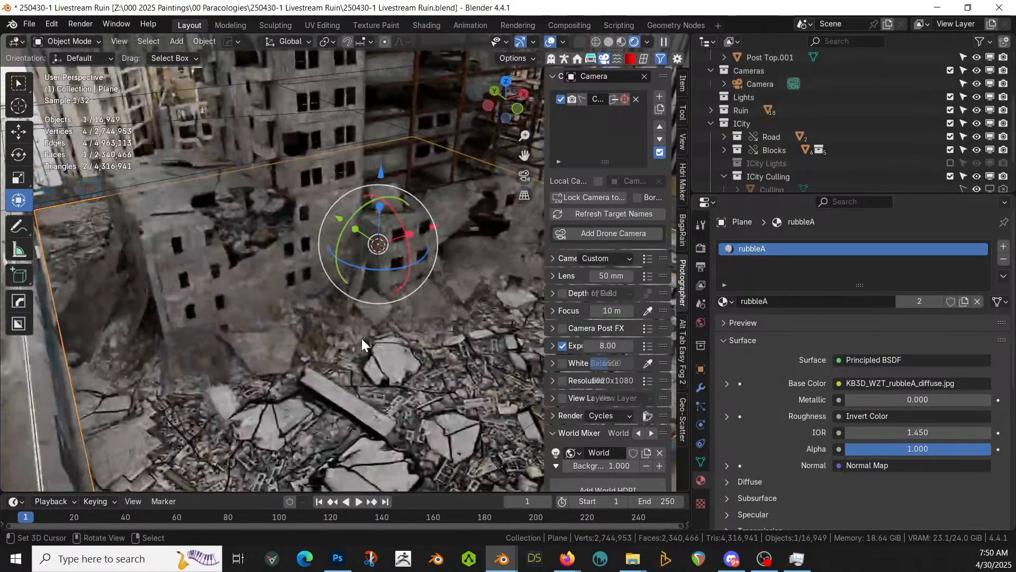
pyautogui.moveTo(361, 339); pyautogui.dragTo(370, 315, button='middle')
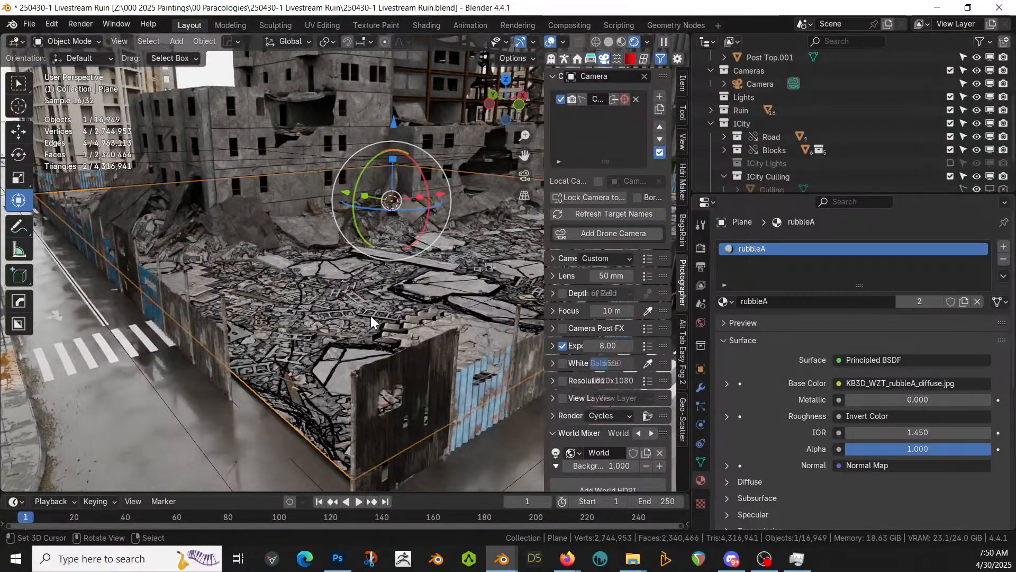
pyautogui.scroll(4, 370, 316)
pyautogui.scroll(5, 357, 316)
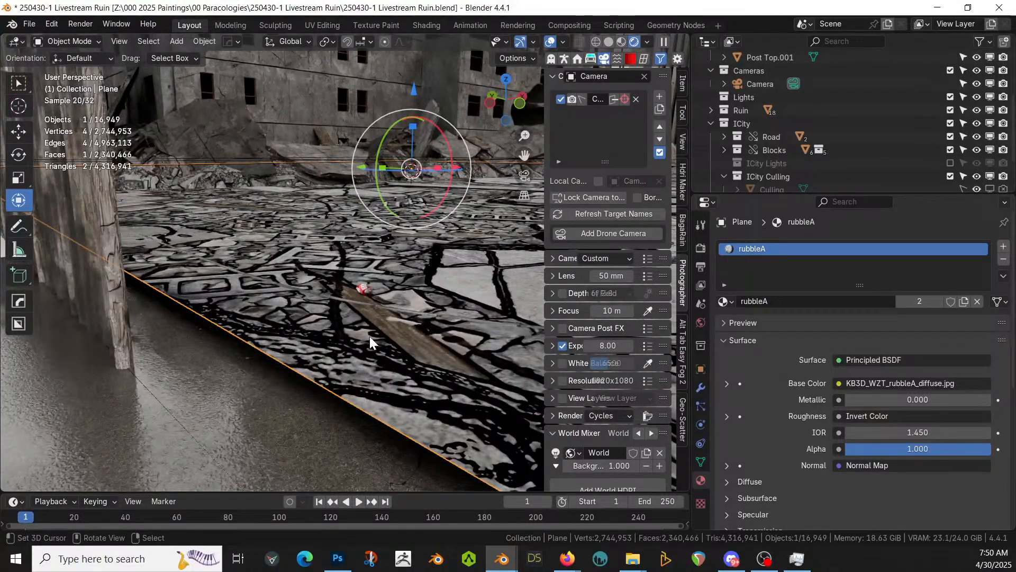
# Return to solid shading, thicken the ground plane with a Solidify modifier and apply the modifier
pyautogui.press('z')
pyautogui.press('6')
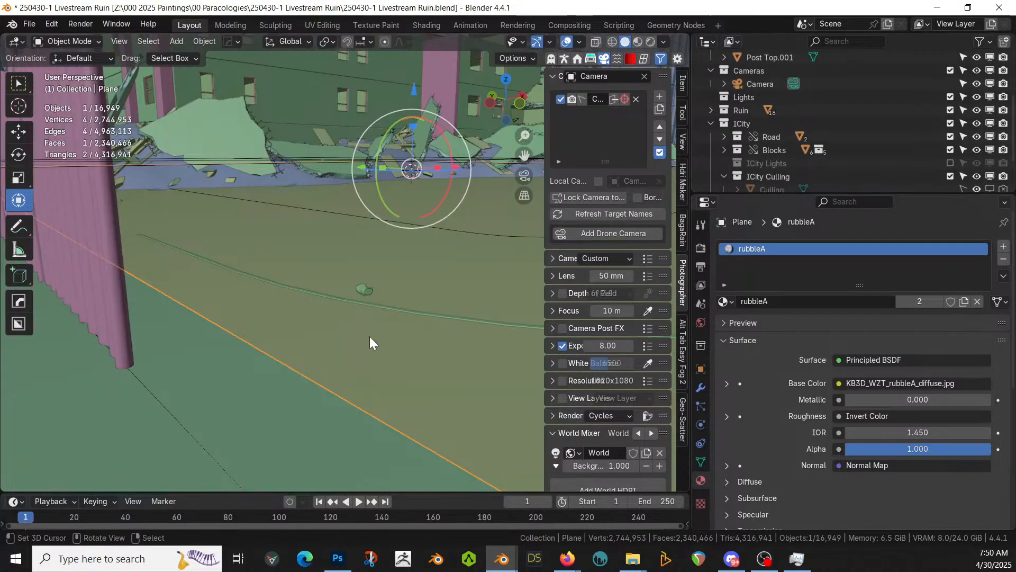
pyautogui.press('q')
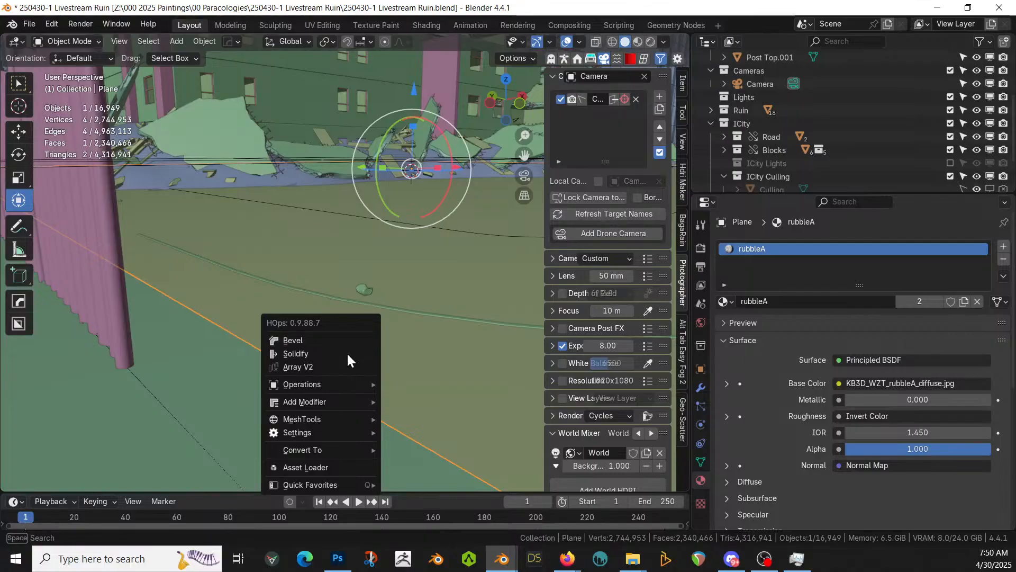
pyautogui.click(317, 358)
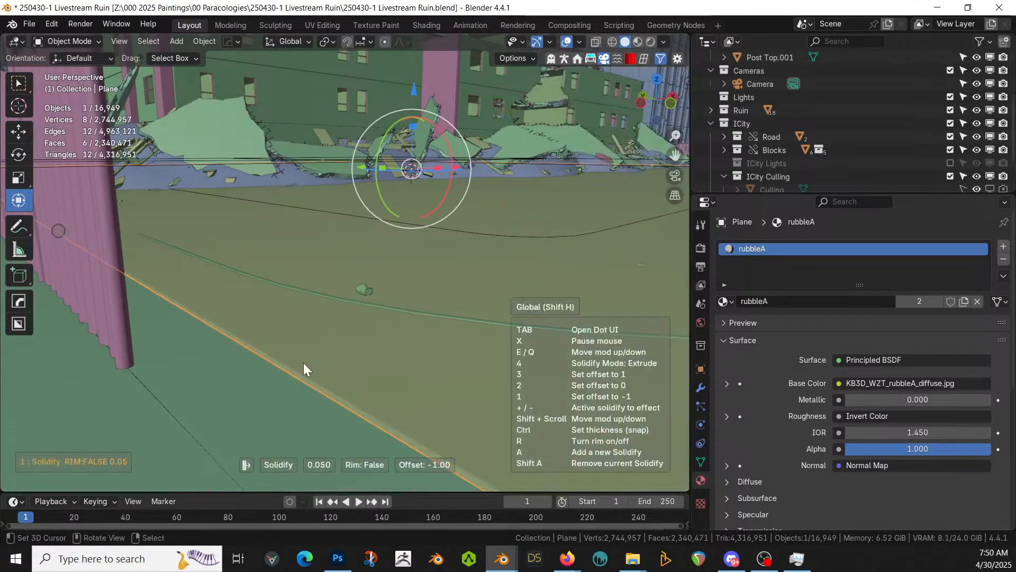
pyautogui.click(615, 286)
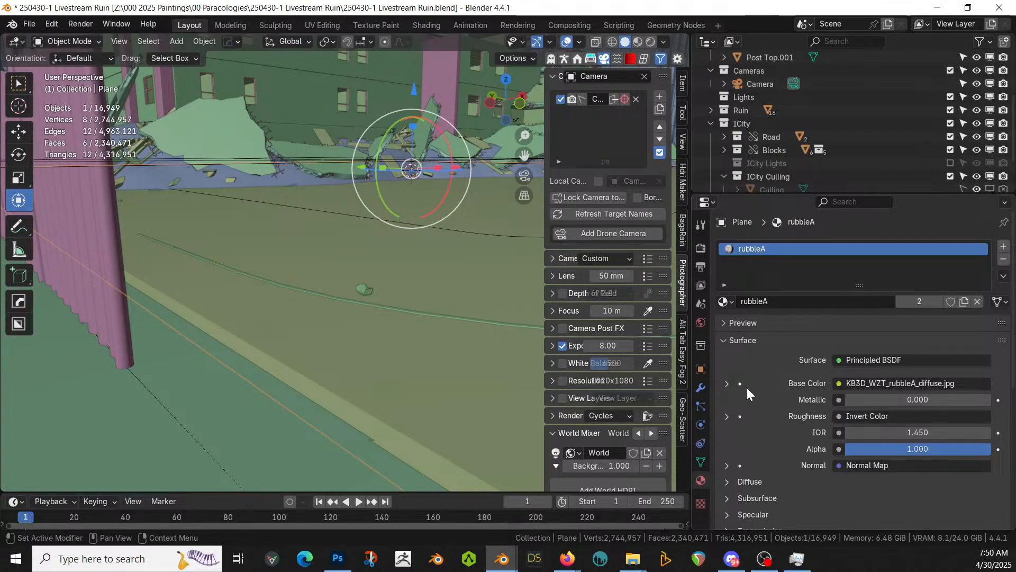
pyautogui.click(702, 387)
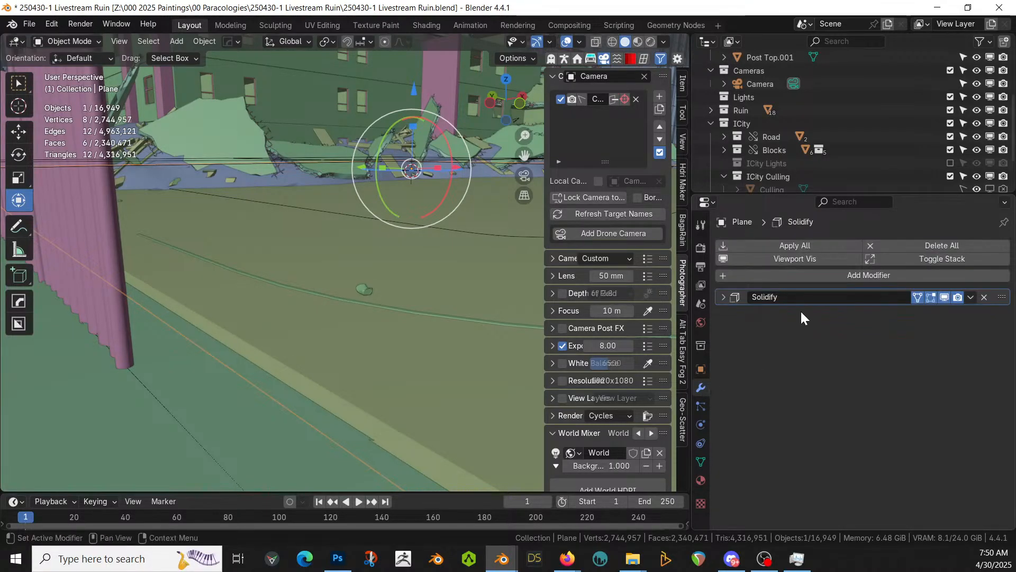
pyautogui.hotkey('ctrl', 'a')
# Create a vertex group on the ground plane and assign only its top face with weight 1.000
pyautogui.moveTo(328, 264); pyautogui.dragTo(246, 303, button='middle')
pyautogui.press('Tab')
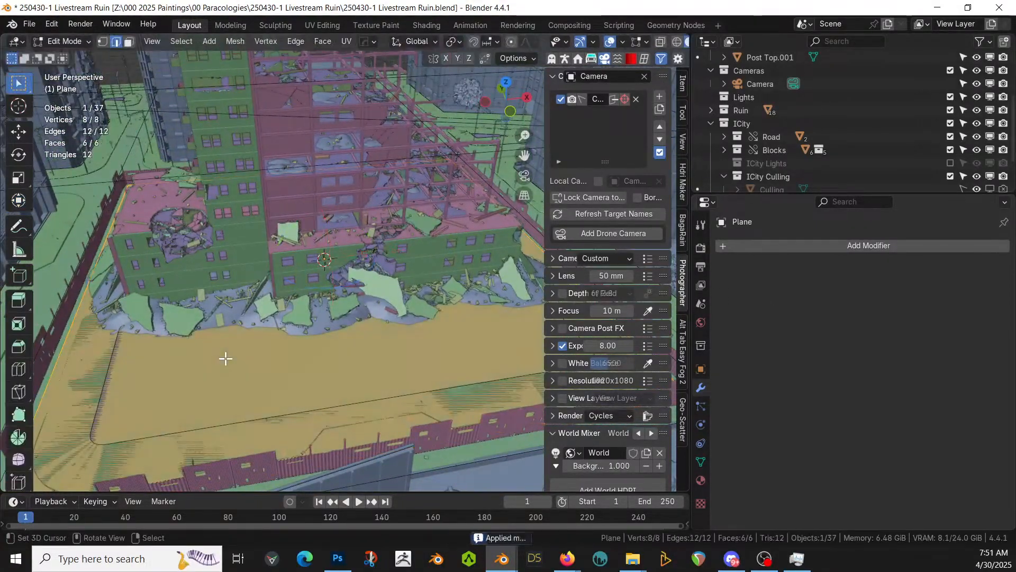
pyautogui.moveTo(214, 377); pyautogui.dragTo(230, 367, button='middle')
pyautogui.rightClick(252, 357)
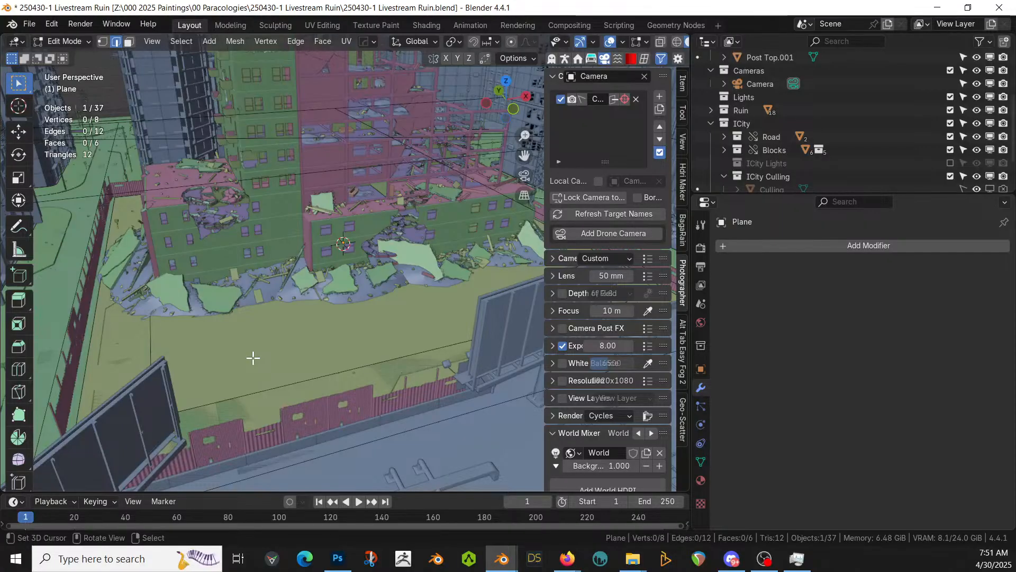
pyautogui.press('3')
pyautogui.rightClick(252, 357)
pyautogui.click(701, 462)
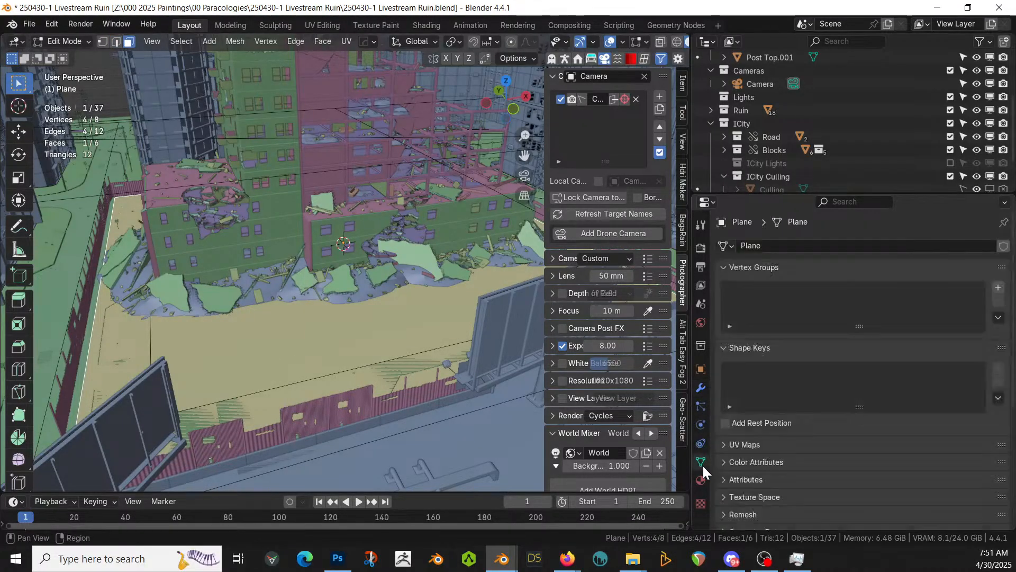
pyautogui.click(998, 288)
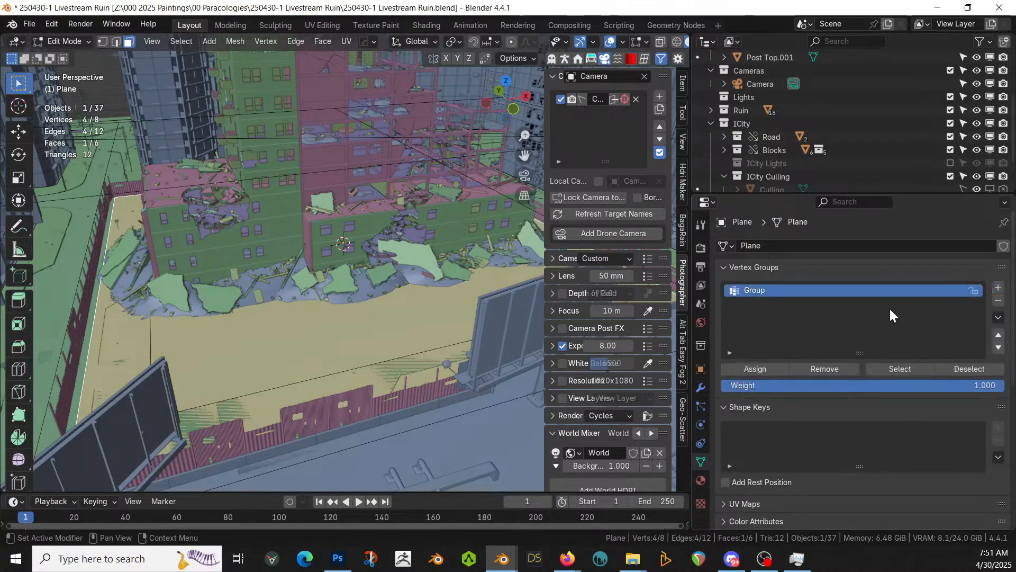
pyautogui.click(755, 371)
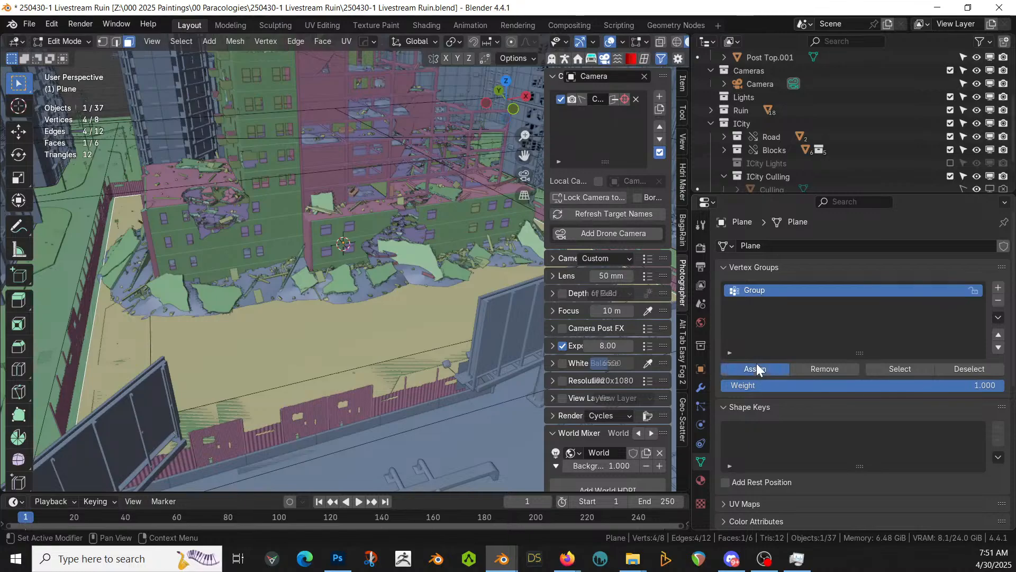
pyautogui.moveTo(179, 289); pyautogui.dragTo(181, 324, button='middle')
pyautogui.press('Tab')
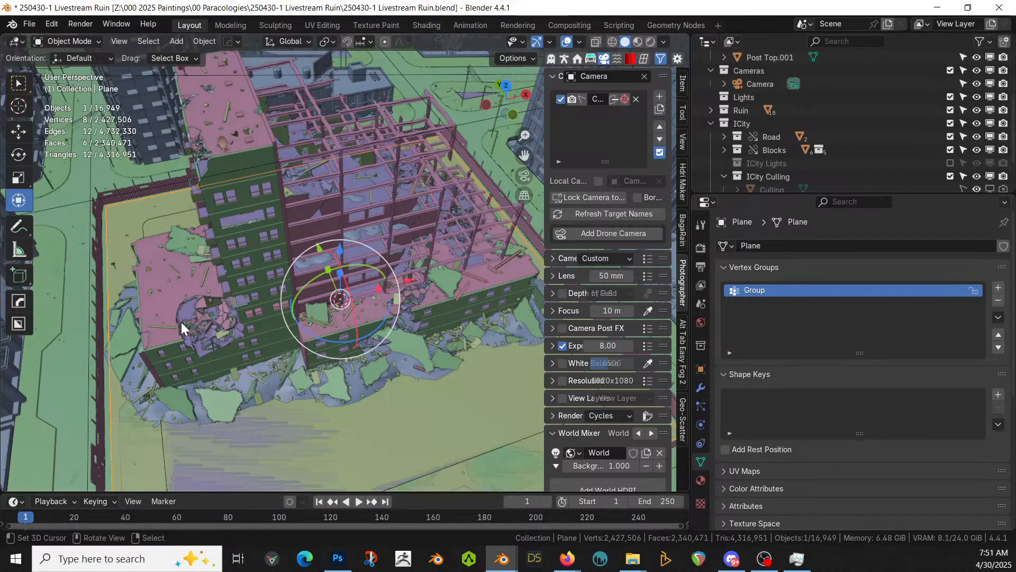
# Set the ground plane as the Geo-Scatter emitter object
pyautogui.scroll(3, 235, 331)
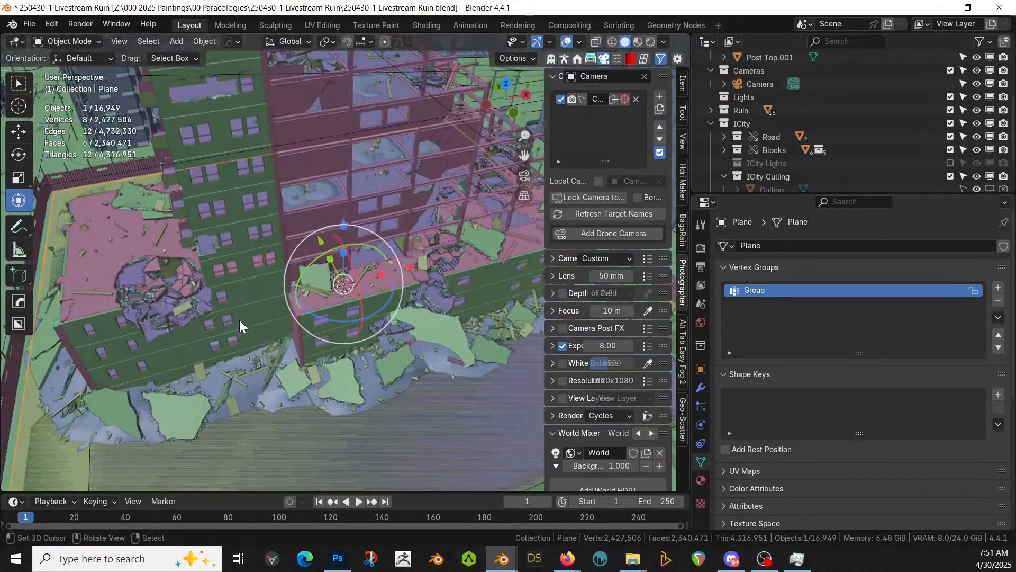
pyautogui.moveTo(239, 320); pyautogui.dragTo(275, 272, button='middle')
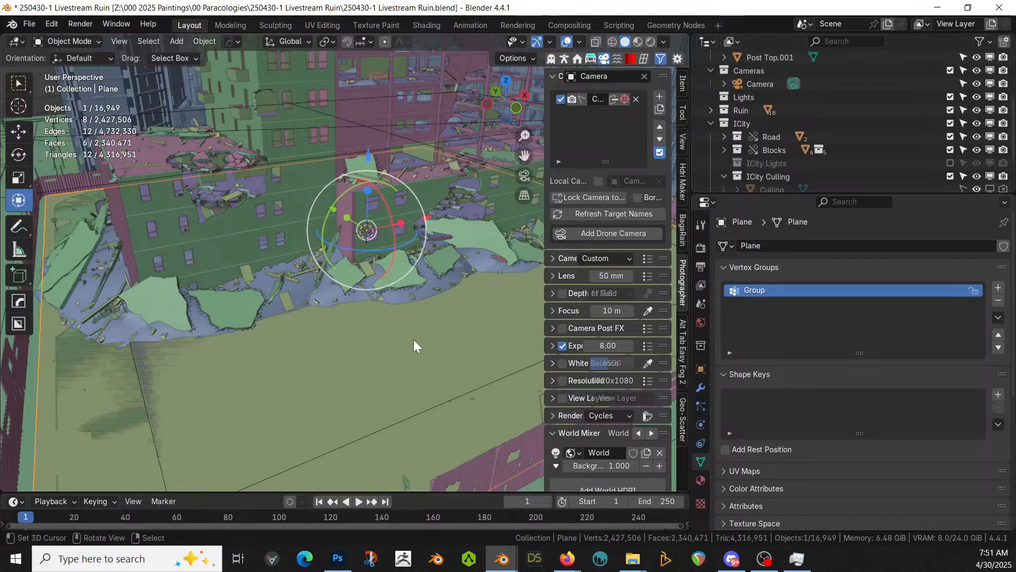
pyautogui.moveTo(351, 344); pyautogui.dragTo(353, 341, button='middle')
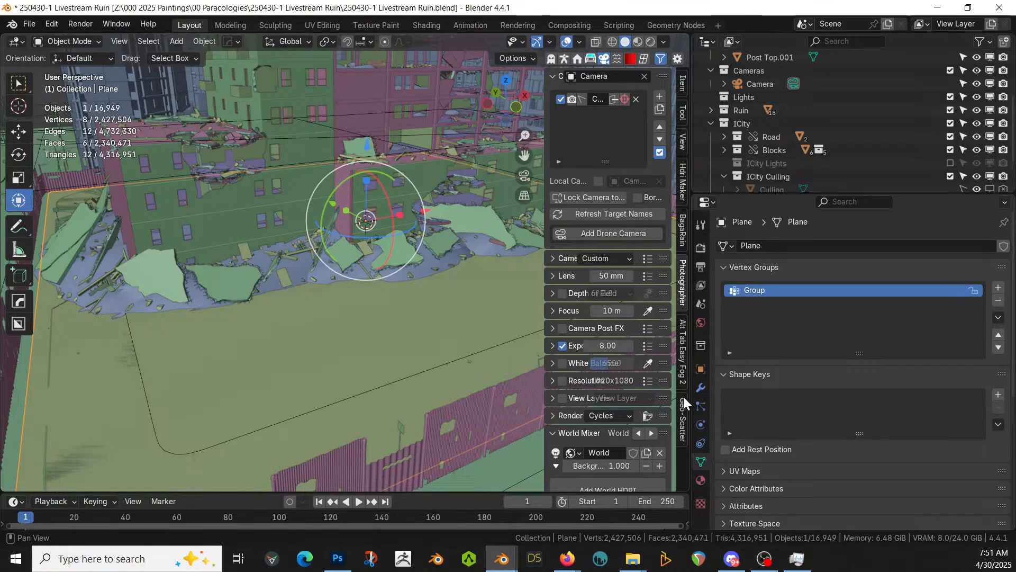
pyautogui.click(681, 413)
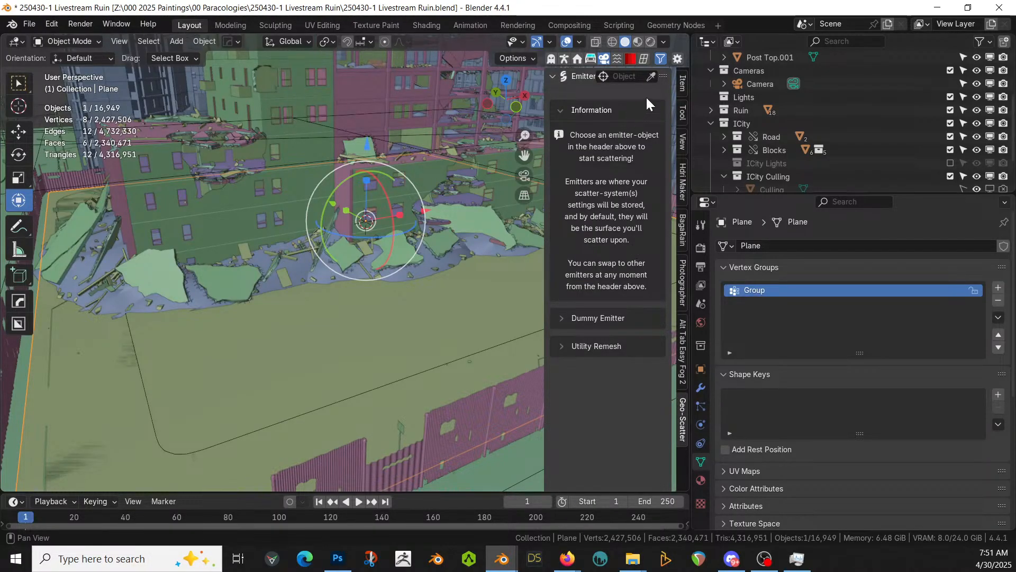
pyautogui.click(650, 78)
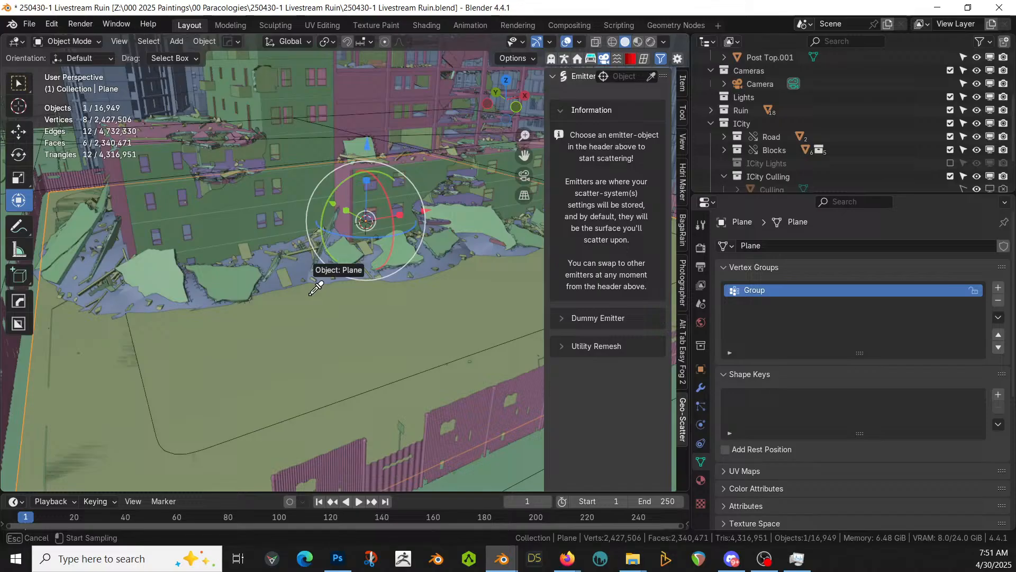
pyautogui.click(291, 320)
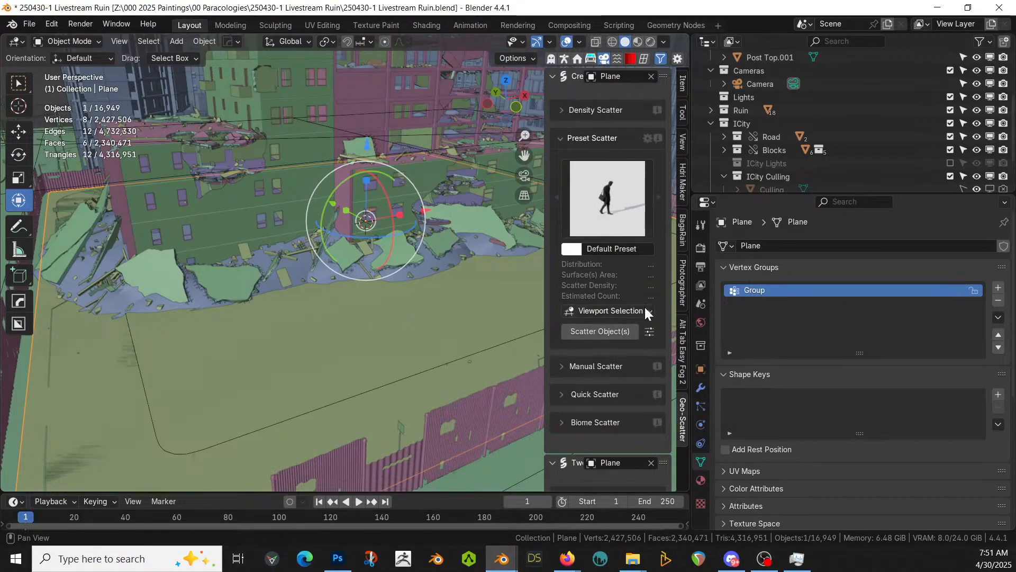
# Scatter the Junkyard 15 biome from the Geo-Scatter biome library onto the ground plane, keeping its scatter systems hidden, and close the library
pyautogui.click(561, 422)
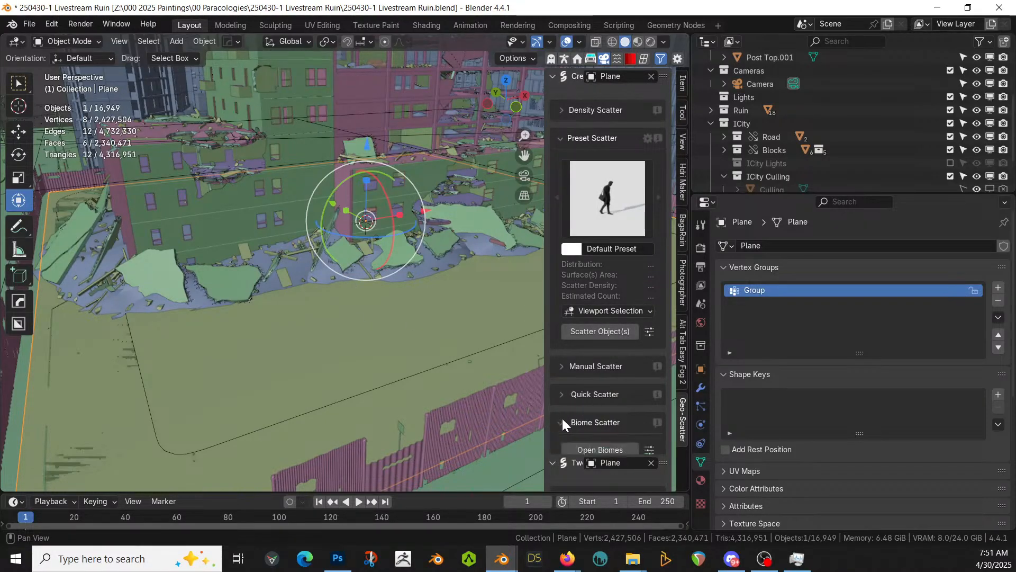
pyautogui.click(600, 448)
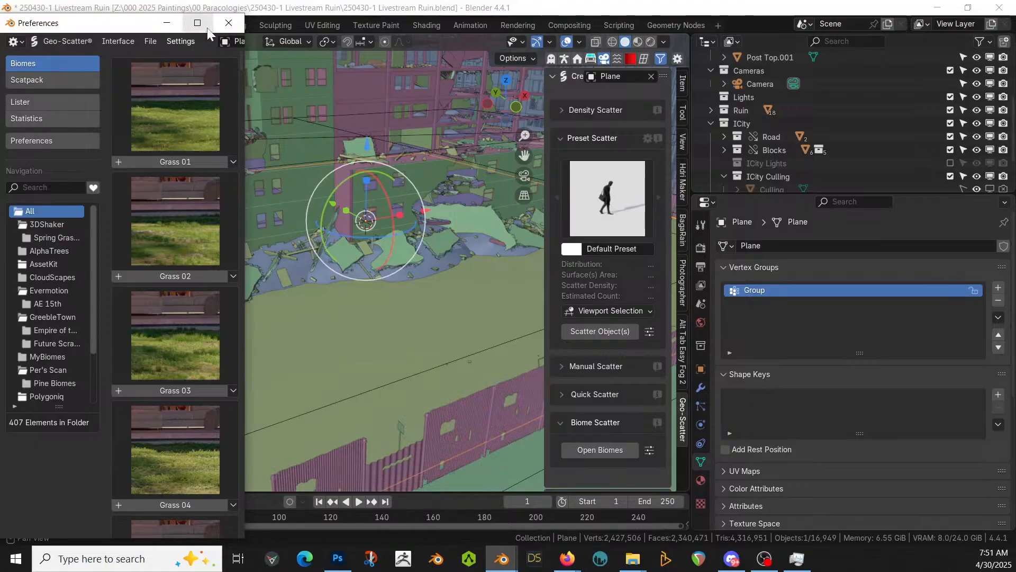
pyautogui.click(198, 23)
pyautogui.scroll(-10, 421, 270)
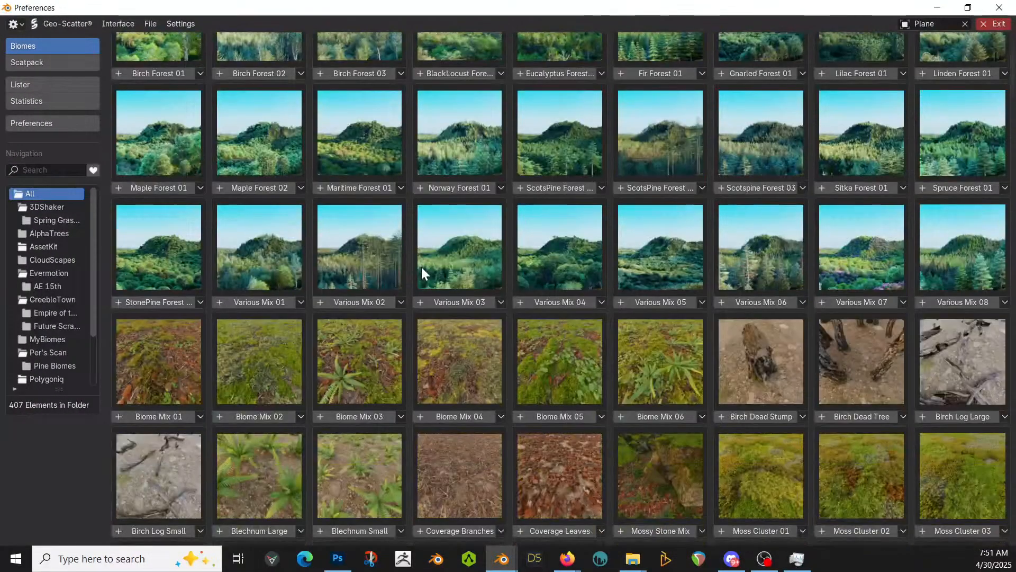
pyautogui.scroll(-2, 450, 257)
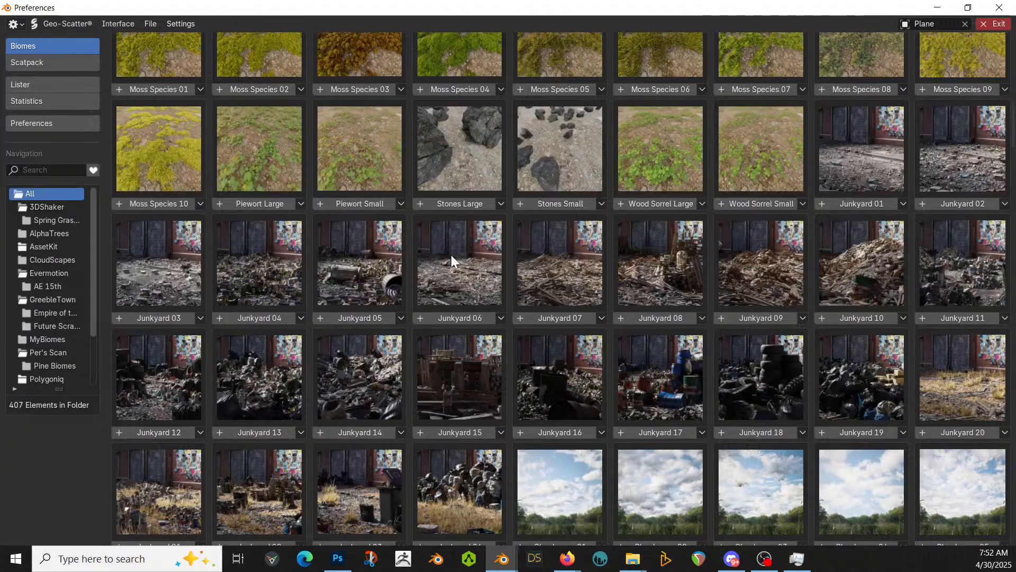
pyautogui.scroll(-4, 451, 255)
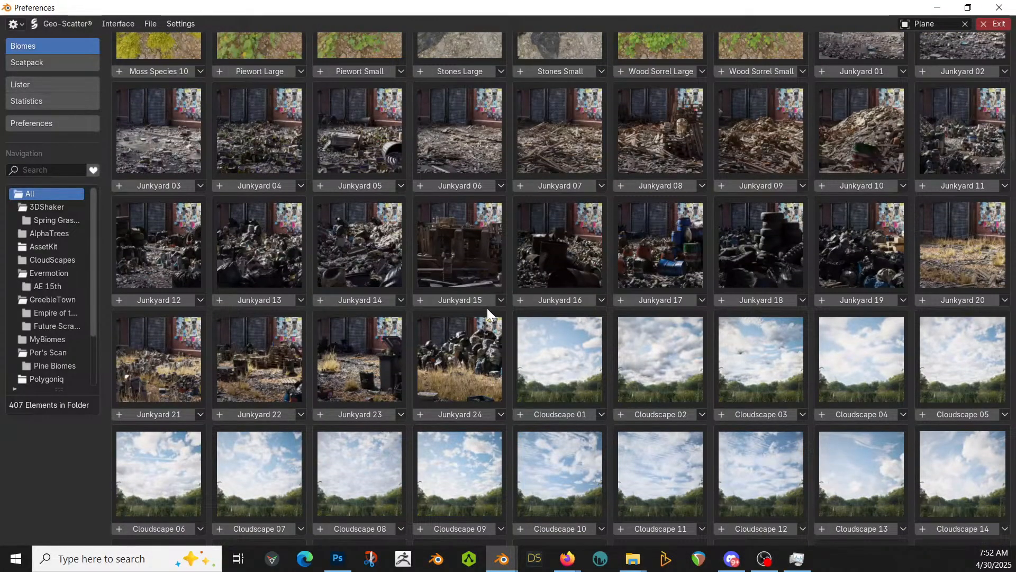
pyautogui.scroll(2, 487, 307)
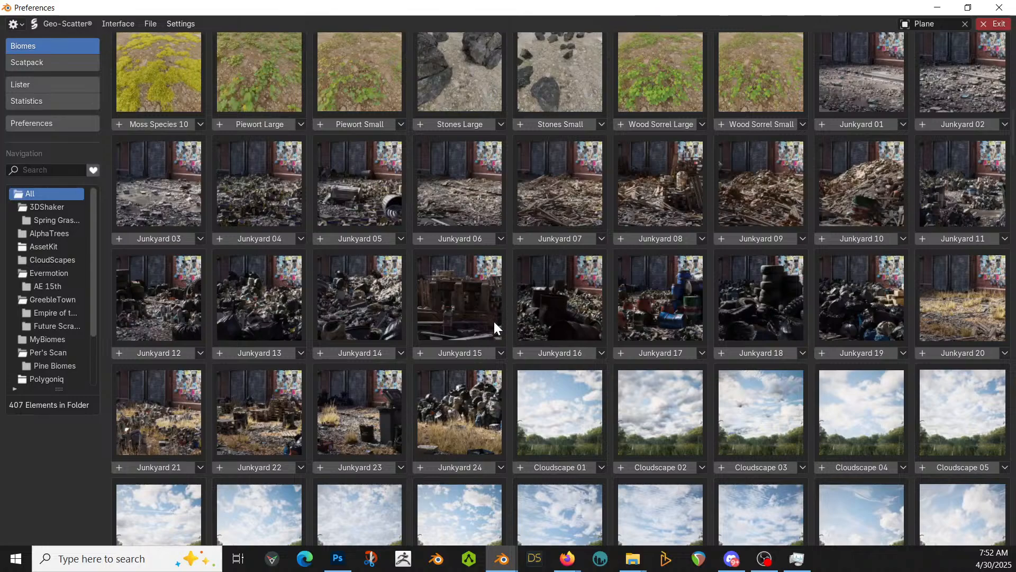
pyautogui.scroll(1, 494, 323)
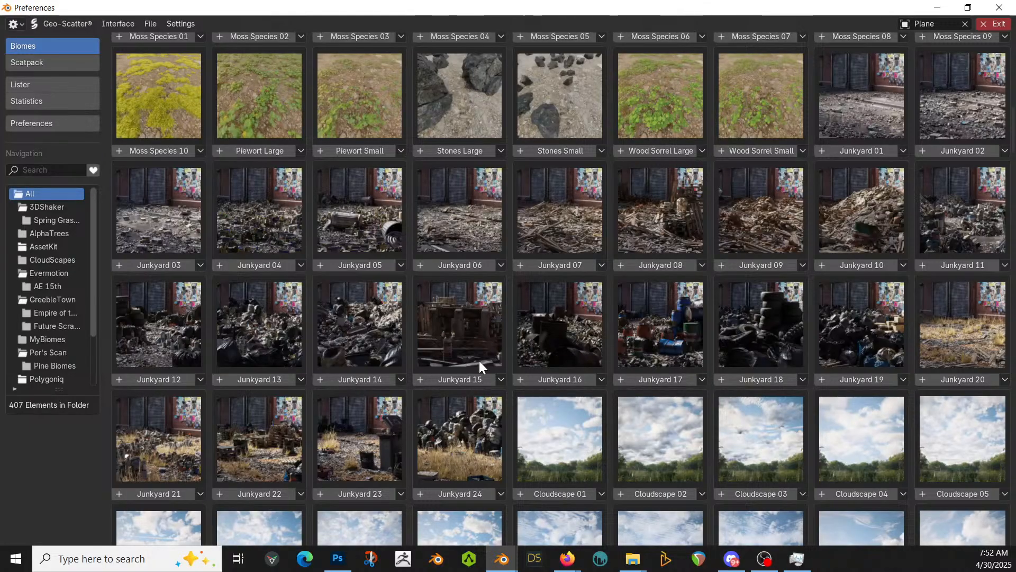
pyautogui.click(449, 380)
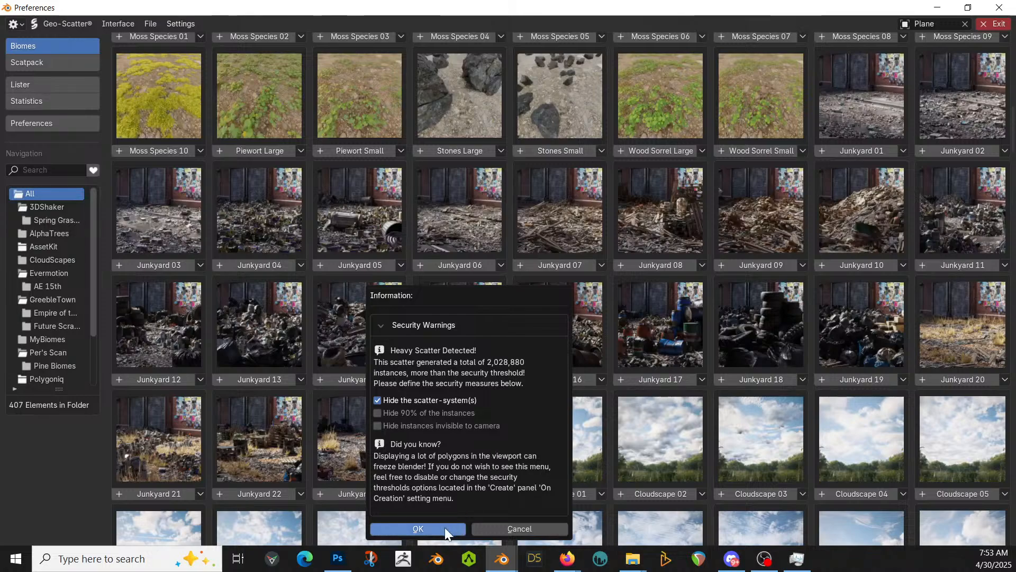
pyautogui.click(443, 527)
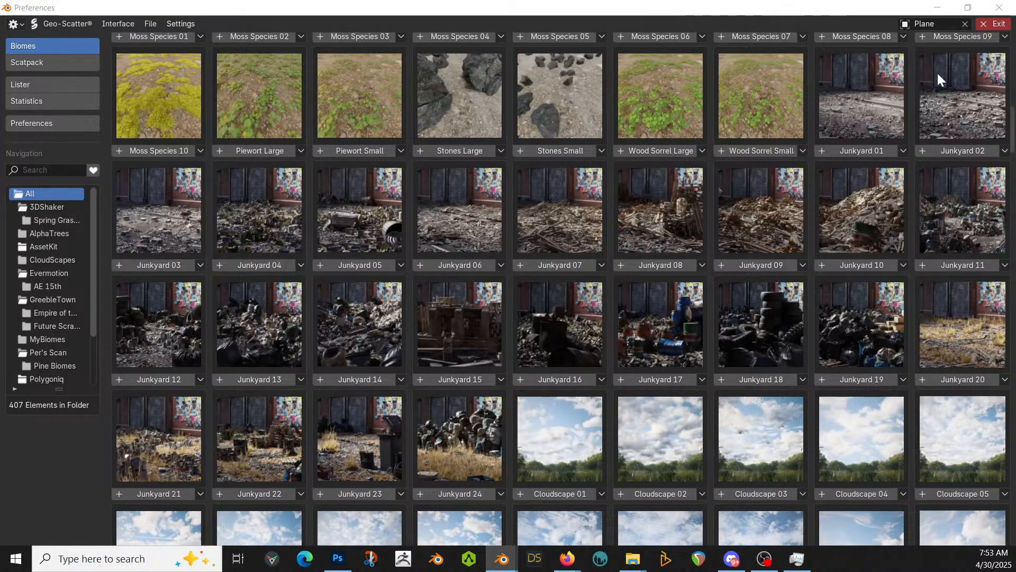
pyautogui.click(995, 24)
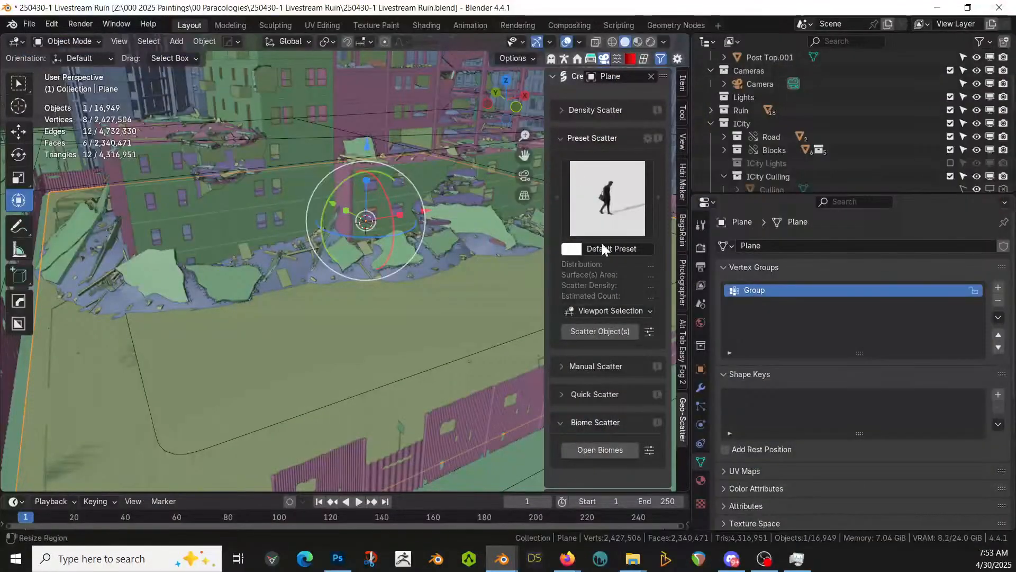
# Turn on Upward-Obstruction culling for the Junkyard scatter group and set the Ruin collection as the obstruction
pyautogui.scroll(-3, 649, 338)
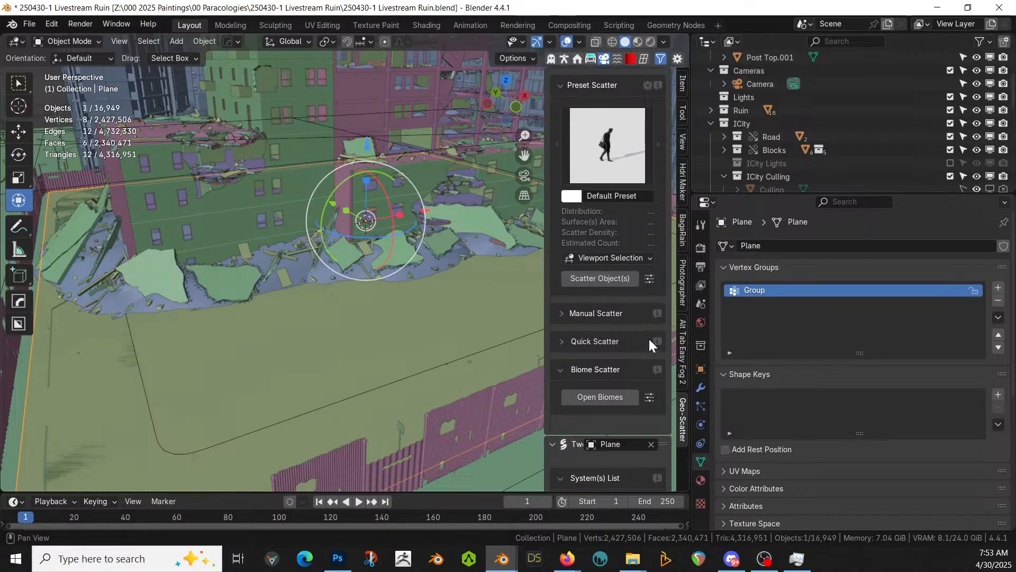
pyautogui.click(711, 123)
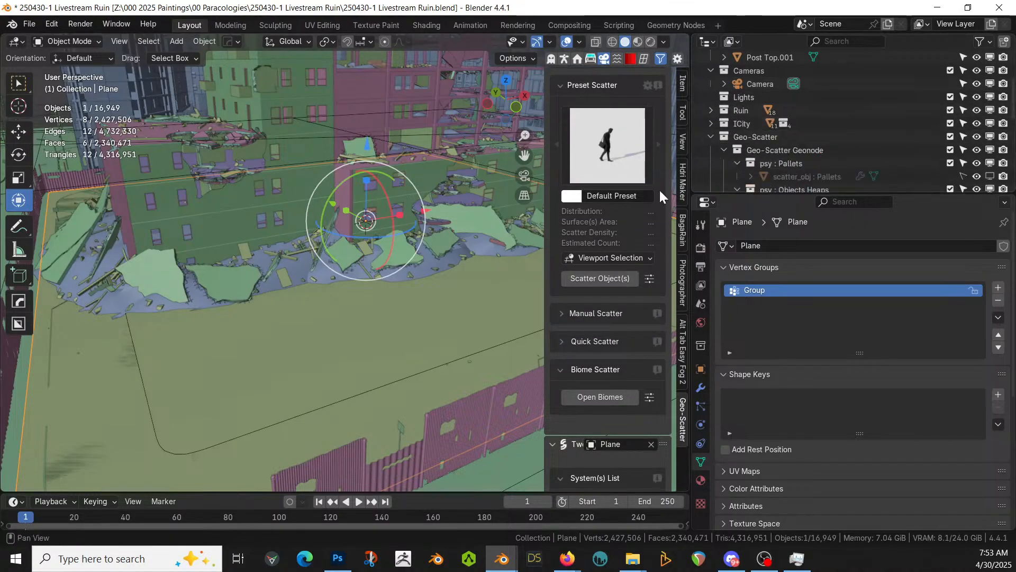
pyautogui.scroll(-10, 620, 356)
pyautogui.scroll(-10, 604, 396)
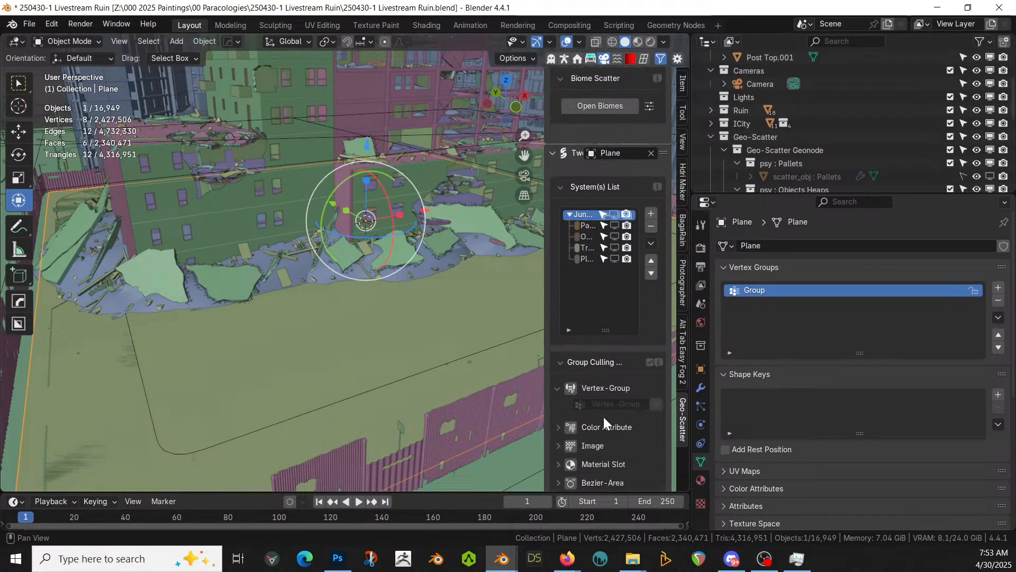
pyautogui.click(571, 415)
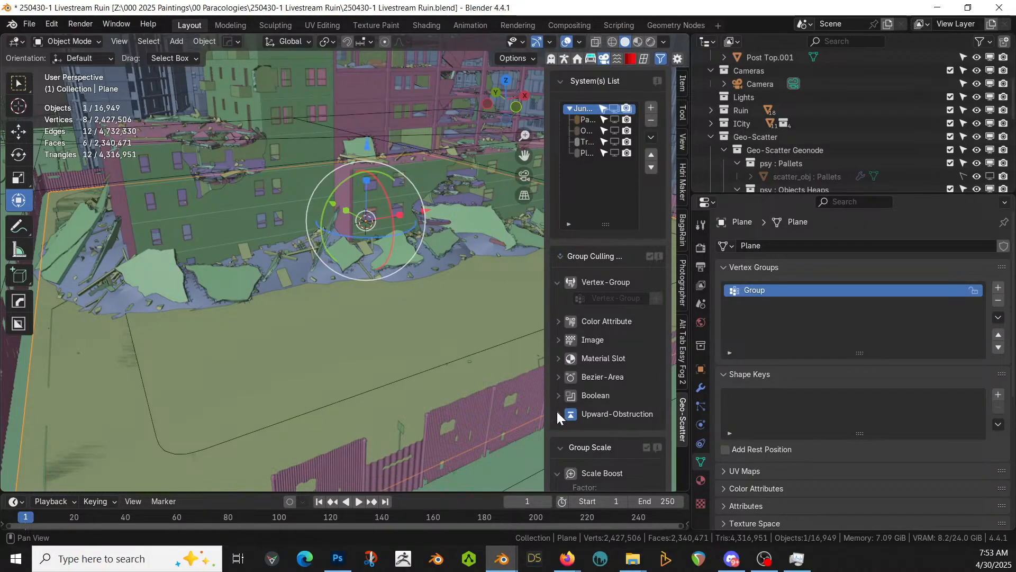
pyautogui.click(558, 412)
pyautogui.click(606, 428)
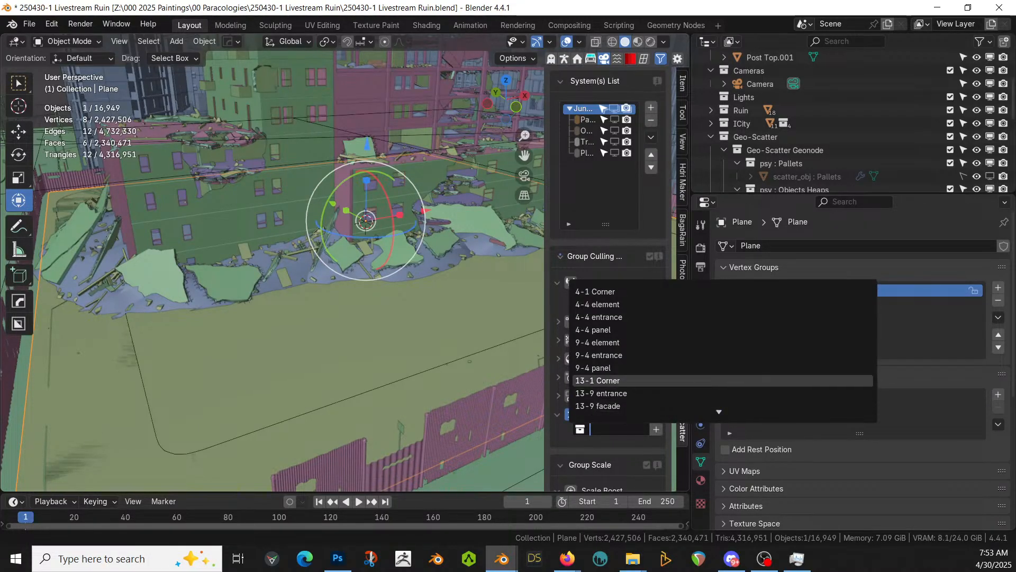
pyautogui.write('Ruin')
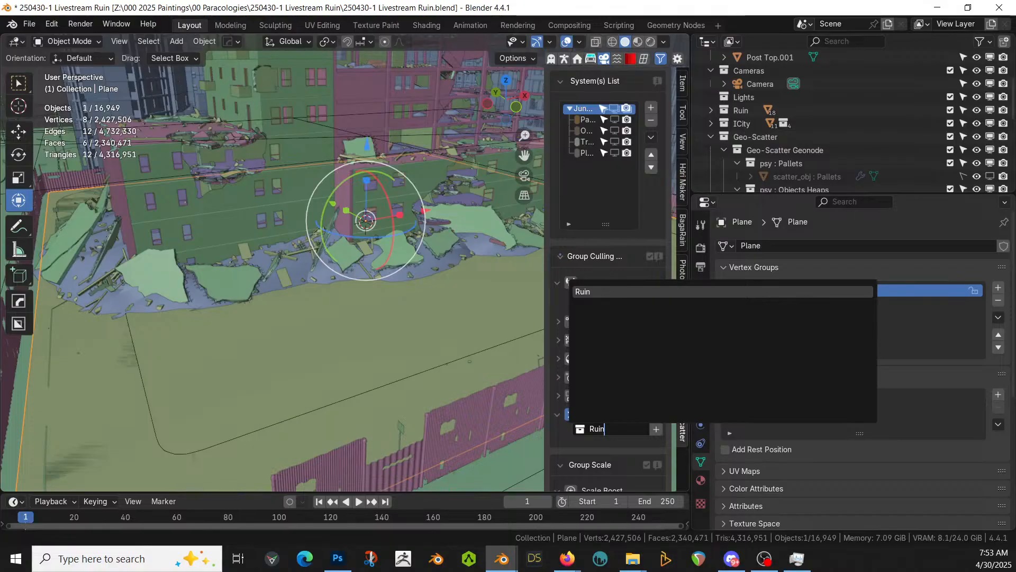
pyautogui.click(586, 290)
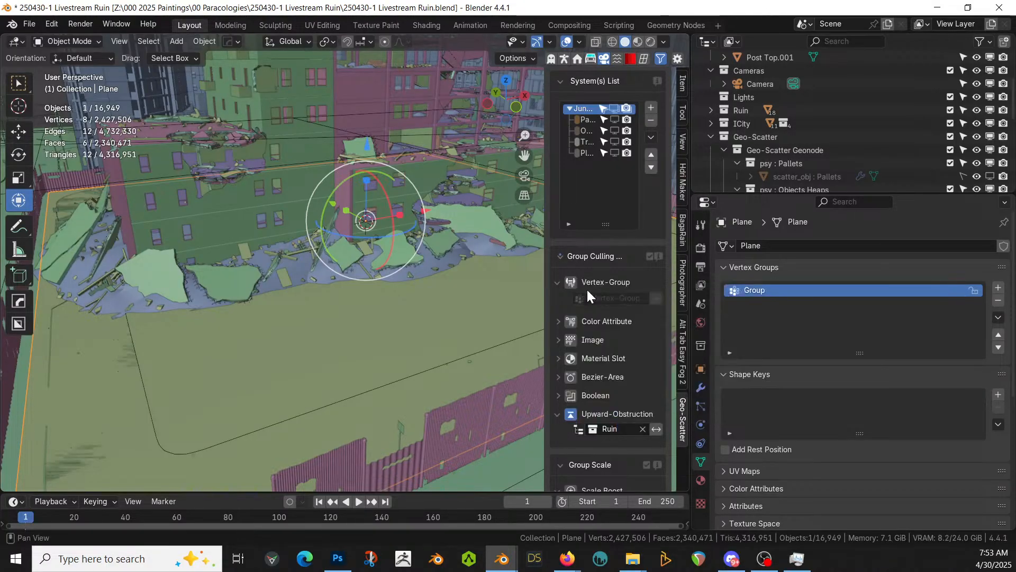
# Exclude the ICity collection from the view layer and save the file
pyautogui.moveTo(323, 284); pyautogui.dragTo(287, 326, button='middle')
pyautogui.scroll(-3, 287, 326)
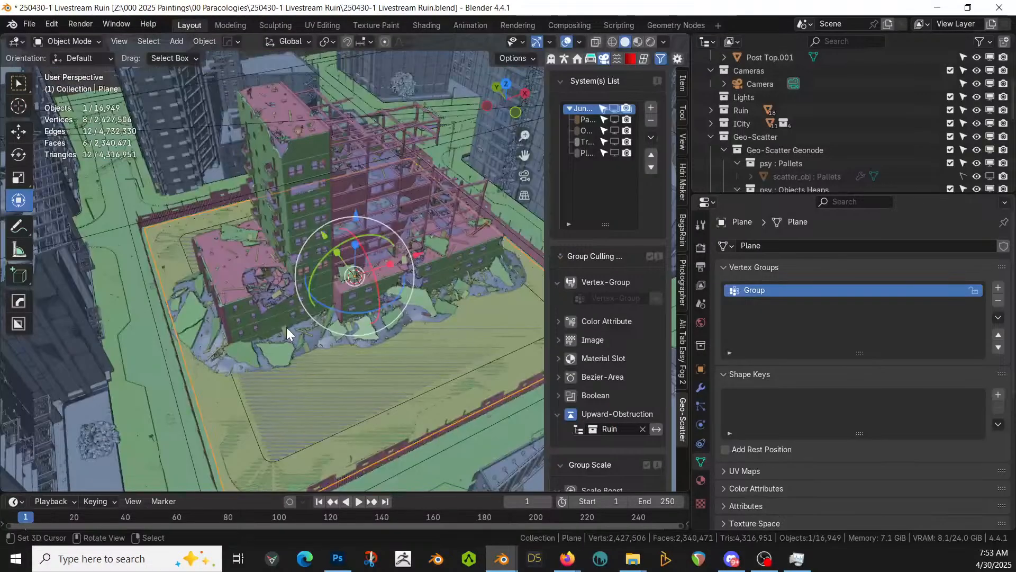
pyautogui.click(950, 123)
pyautogui.moveTo(287, 321); pyautogui.dragTo(267, 323, button='middle')
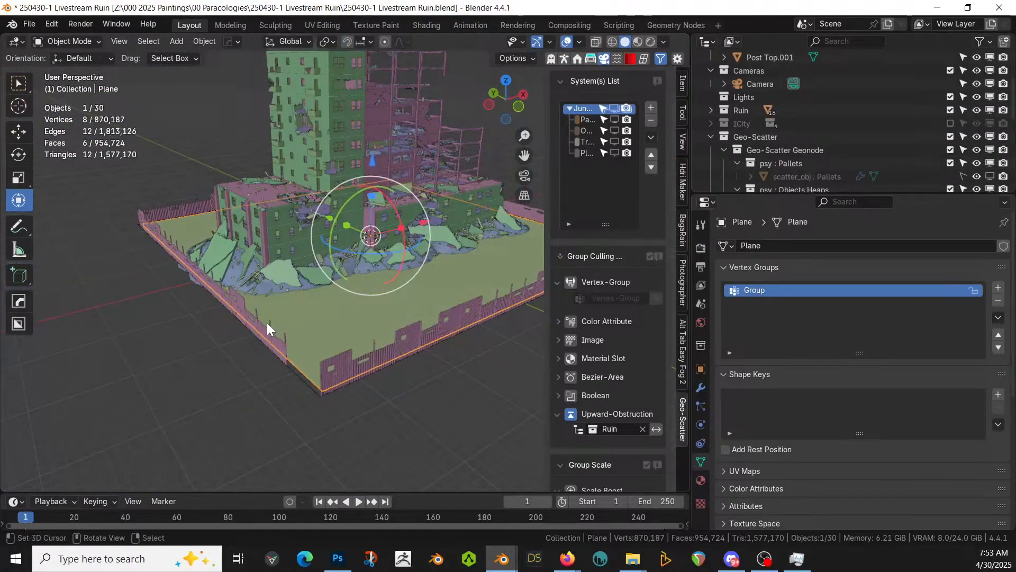
pyautogui.hotkey('ctrl', 's')
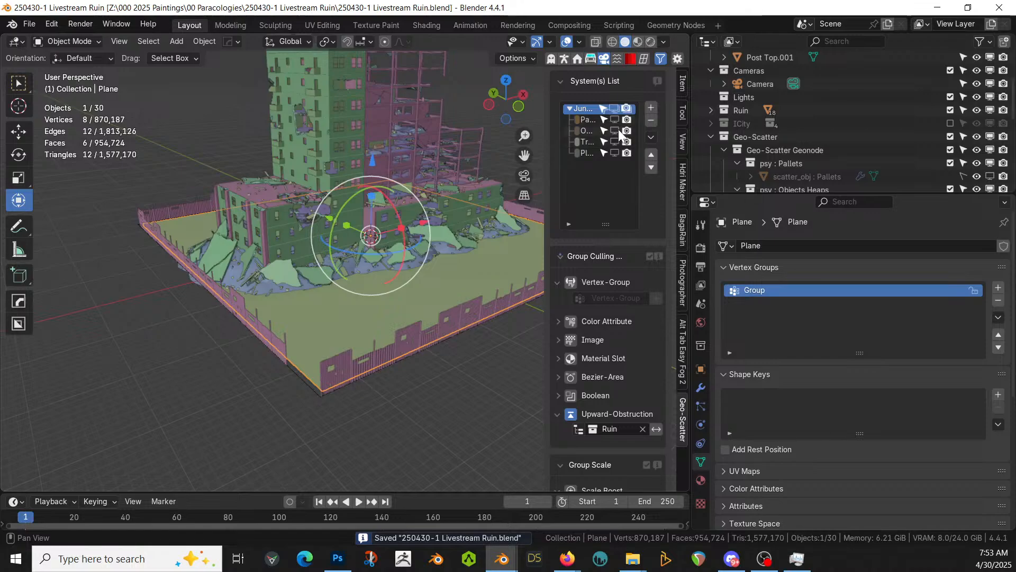
# Show the Pallets scatter system in the viewport and check its instances up close on the ground plane
pyautogui.scroll(3, 635, 208)
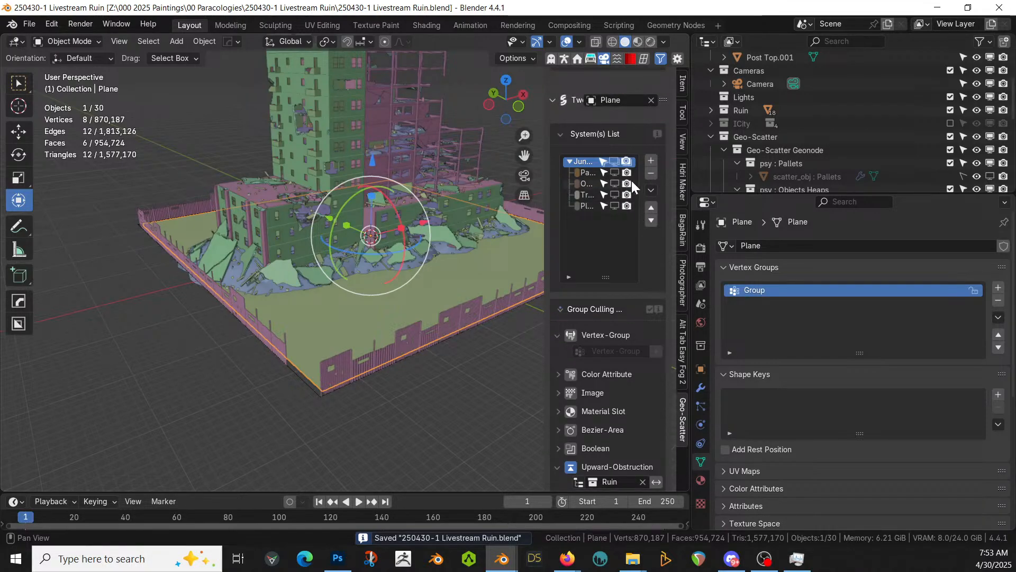
pyautogui.click(614, 172)
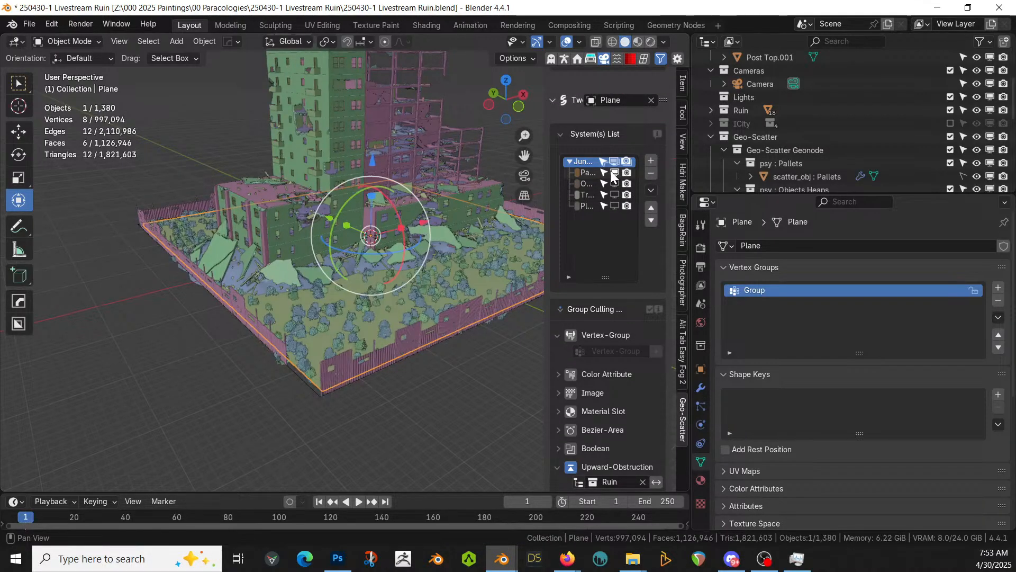
pyautogui.scroll(5, 340, 255)
pyautogui.scroll(4, 340, 256)
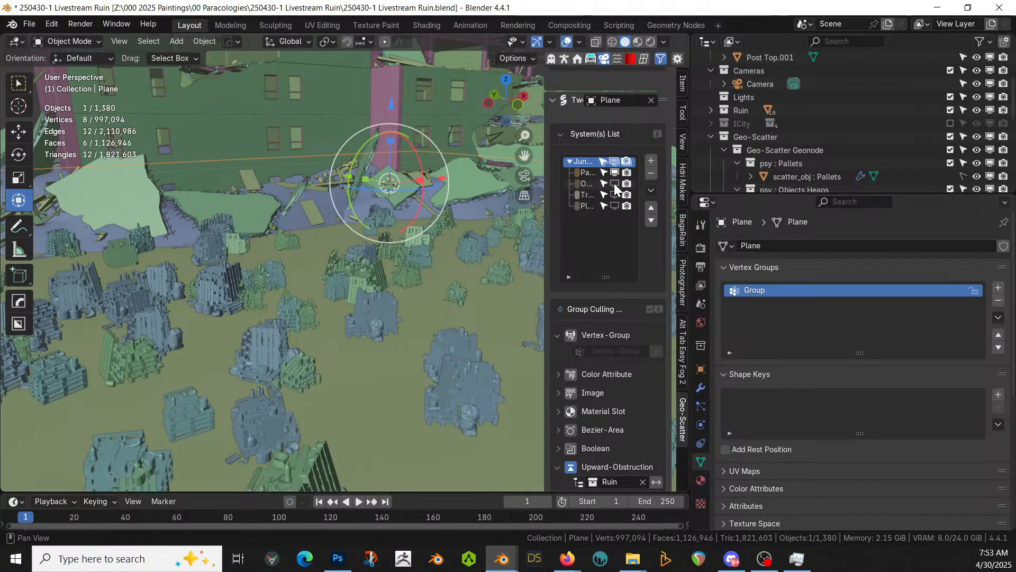
# Preview the Junkyard group's other three scatter systems in the viewport, and hide all three again
pyautogui.click(614, 183)
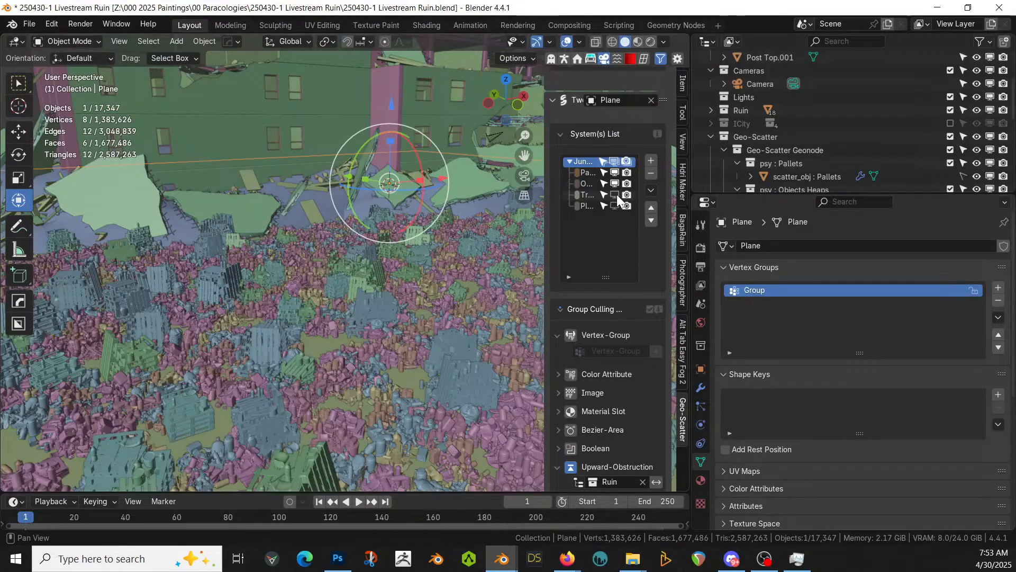
pyautogui.click(616, 195)
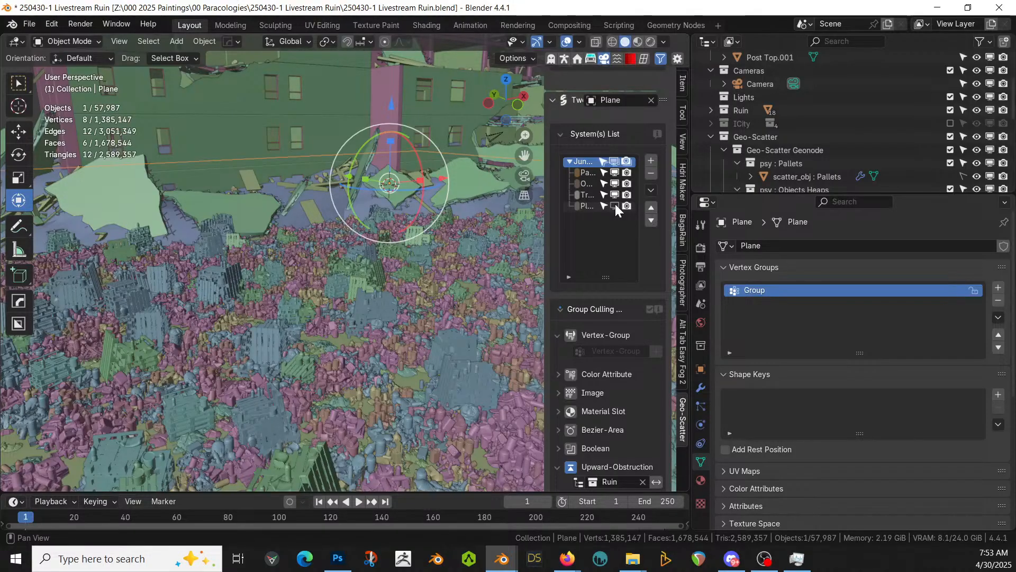
pyautogui.click(614, 205)
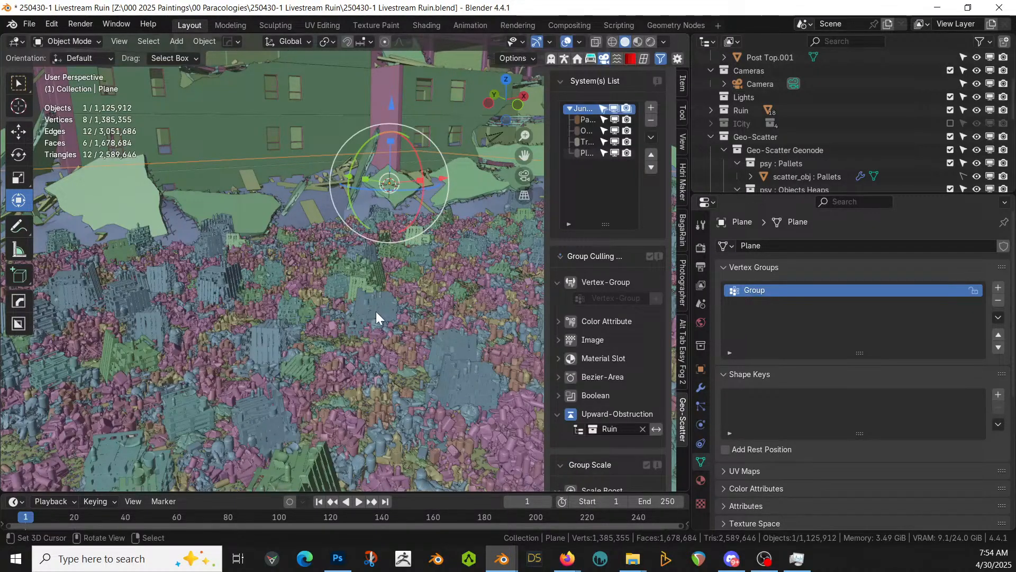
pyautogui.scroll(-5, 376, 311)
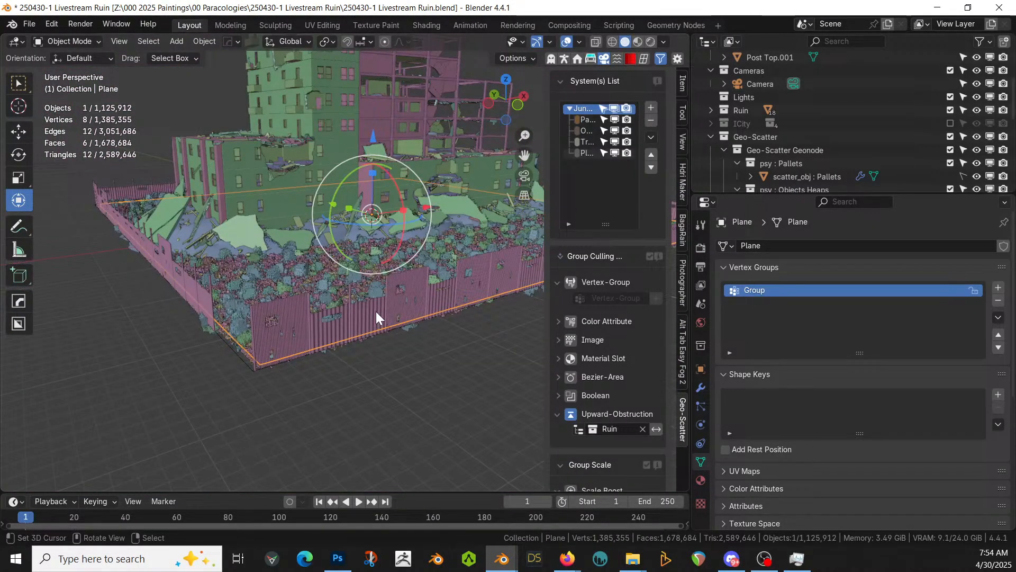
pyautogui.moveTo(367, 294); pyautogui.dragTo(371, 294, button='middle')
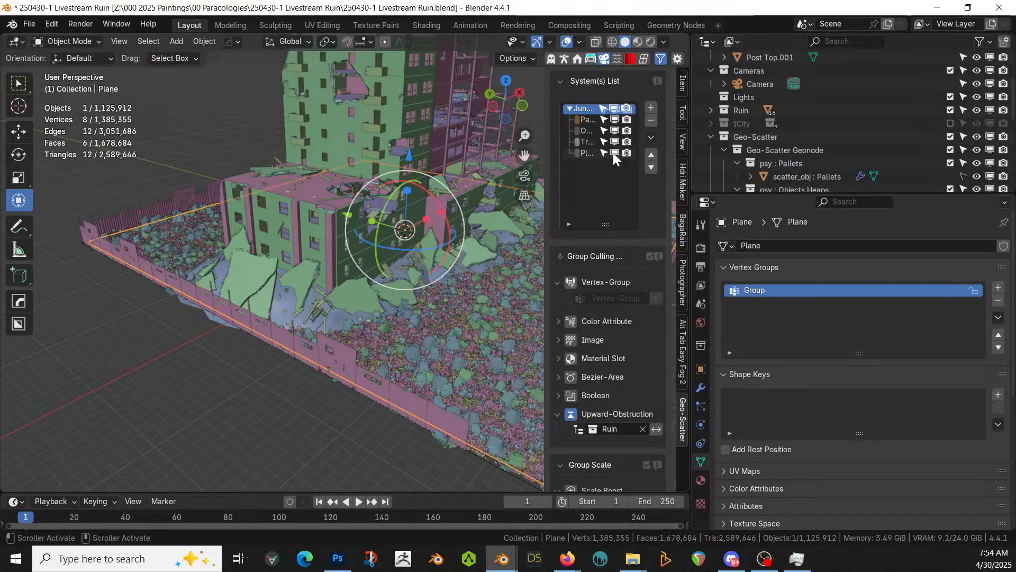
pyautogui.click(615, 151)
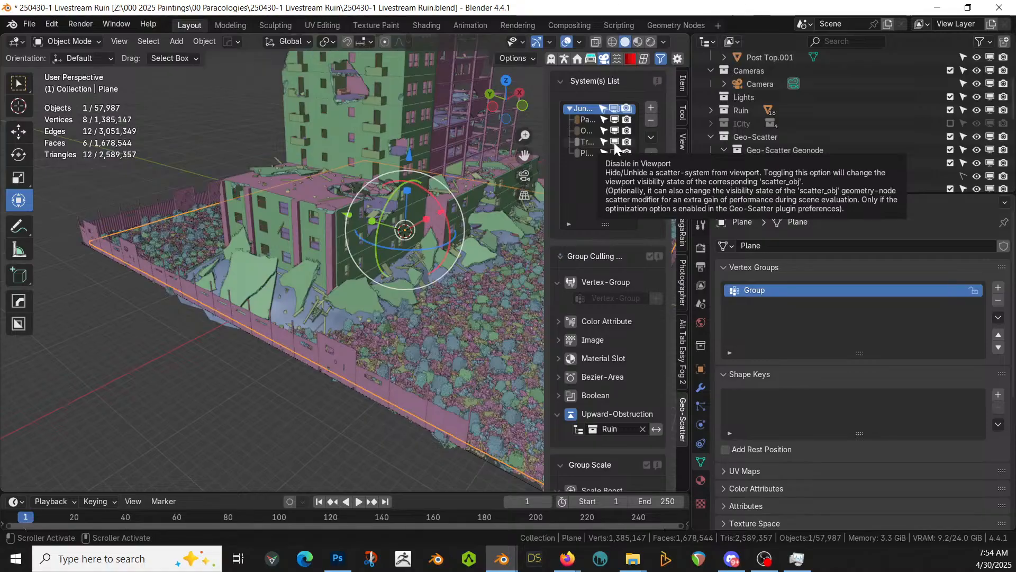
pyautogui.click(614, 141)
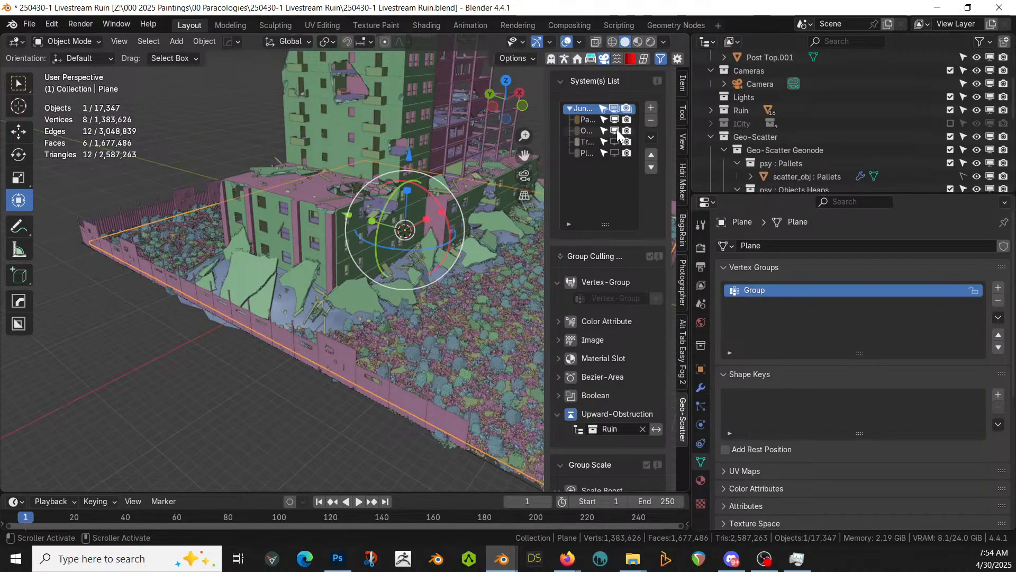
pyautogui.keyDown('shift'); pyautogui.moveTo(450, 316); pyautogui.dragTo(370, 323, button='middle'); pyautogui.keyUp('shift')
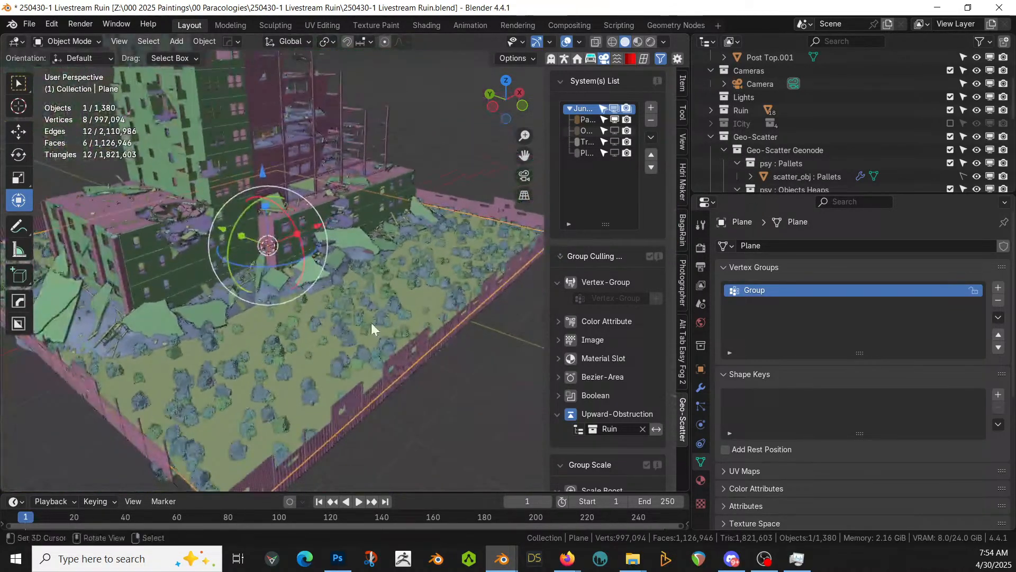
# Reduce the Pallets system's distribution density to 0.031 instances per m² by dividing it repeatedly by 2
pyautogui.click(586, 121)
pyautogui.click(563, 284)
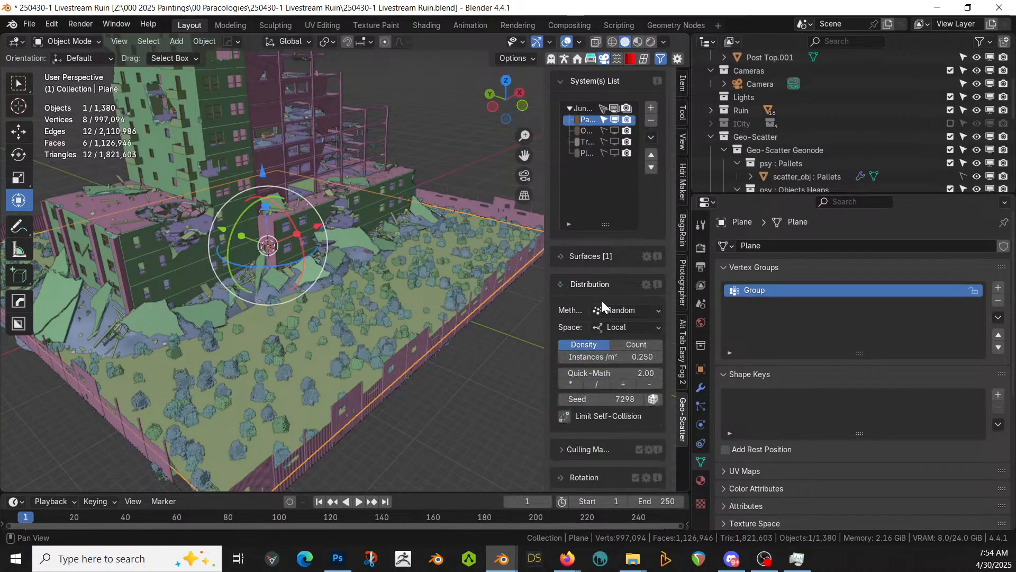
pyautogui.click(598, 383)
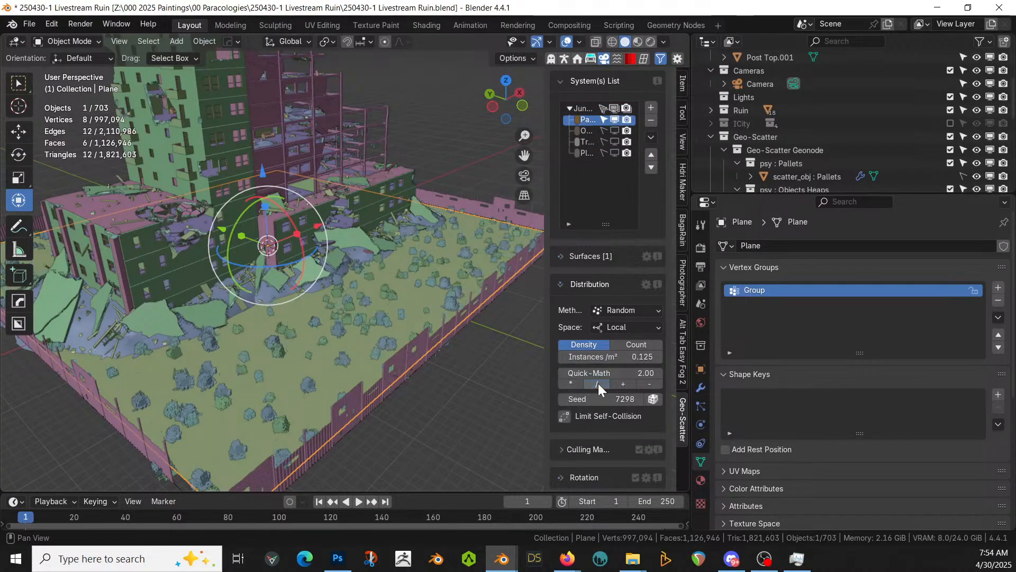
pyautogui.click(599, 383)
pyautogui.click(598, 384)
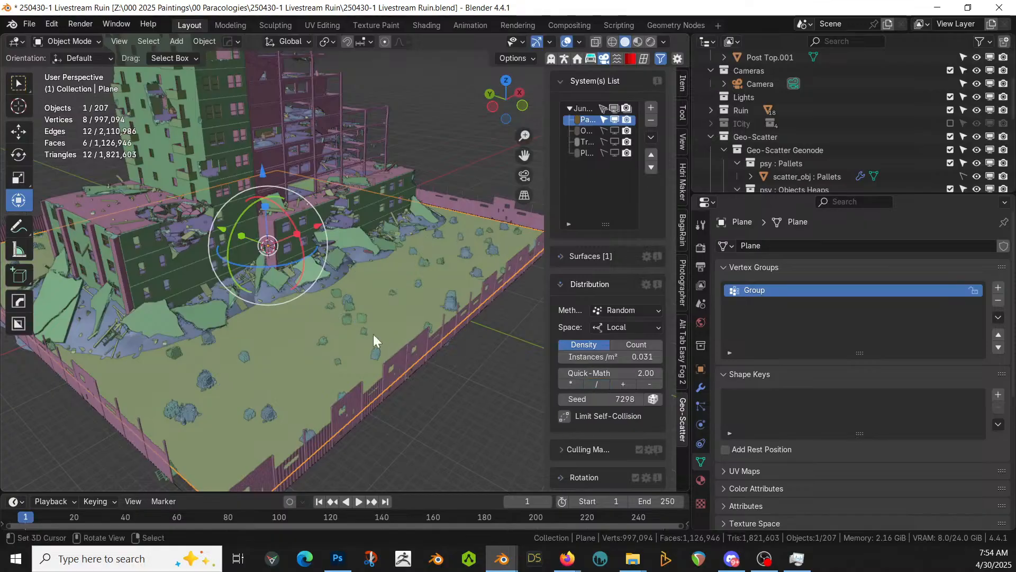
pyautogui.moveTo(374, 335); pyautogui.dragTo(373, 313, button='middle')
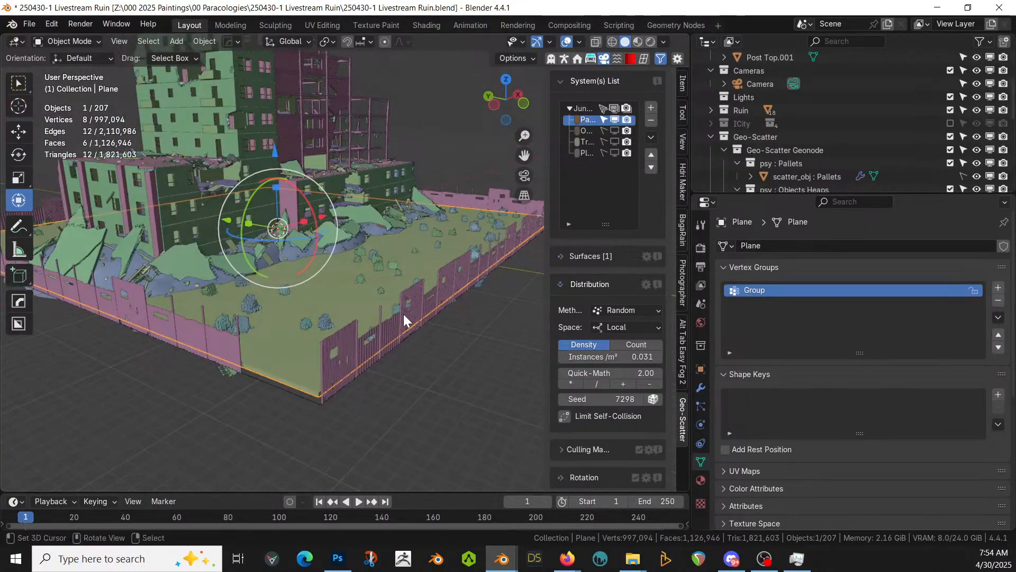
# Show the Objects Heaps scatter system in the viewport, hide Pallets, and widen the sidebar so the system names are readable
pyautogui.scroll(2, 403, 313)
pyautogui.click(614, 131)
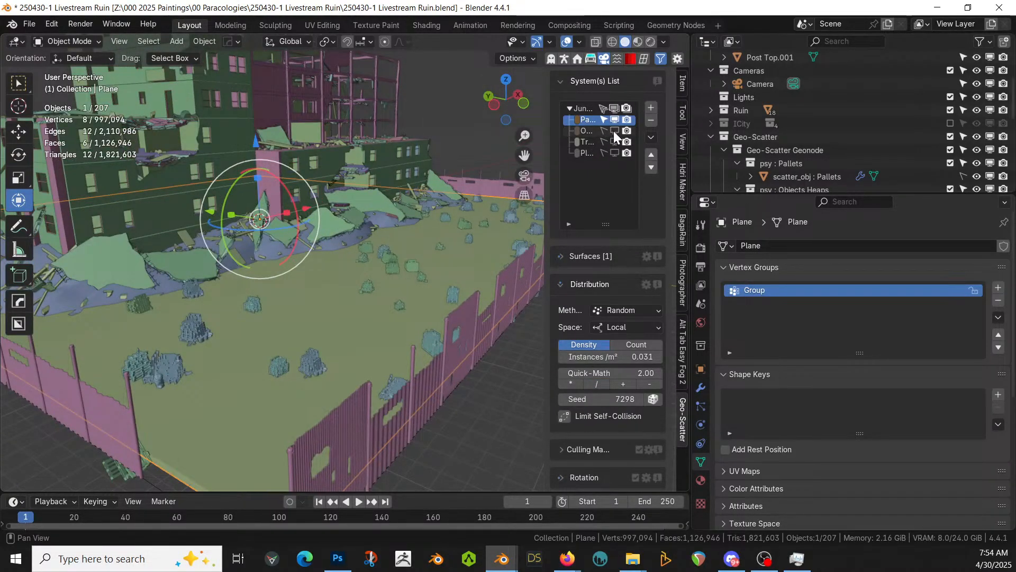
pyautogui.scroll(3, 325, 304)
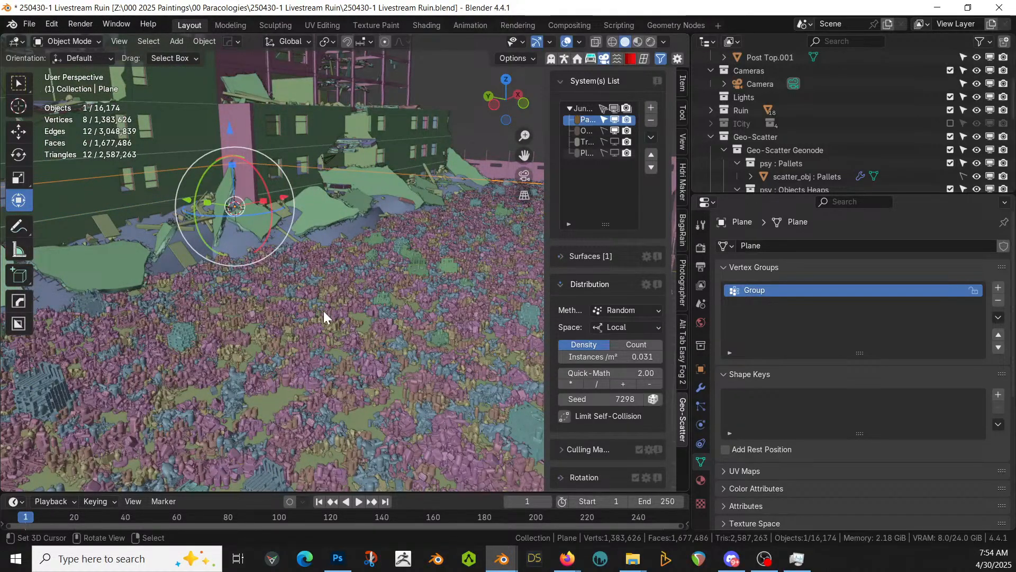
pyautogui.moveTo(323, 311); pyautogui.dragTo(327, 302, button='middle')
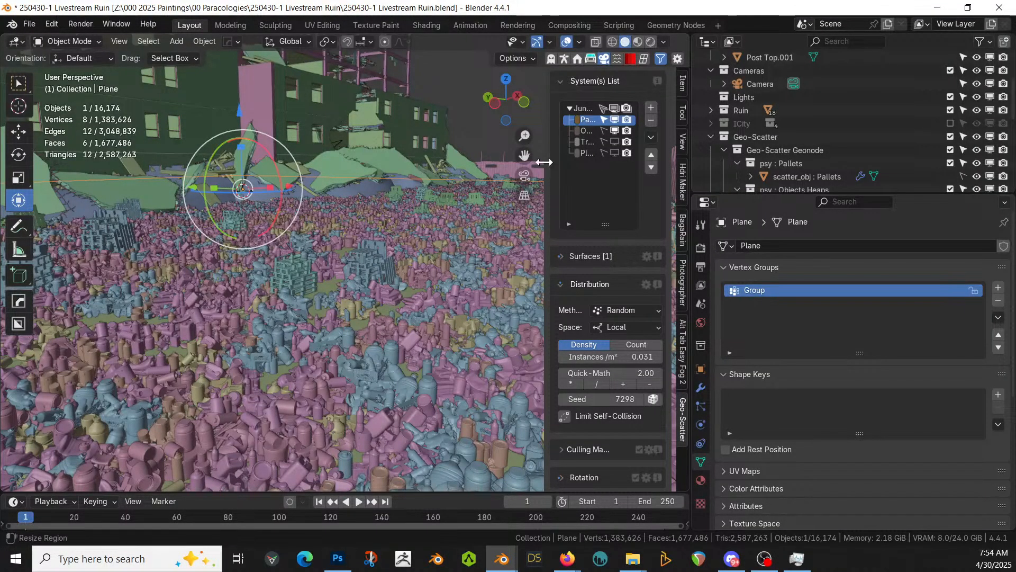
pyautogui.moveTo(545, 163); pyautogui.dragTo(466, 166)
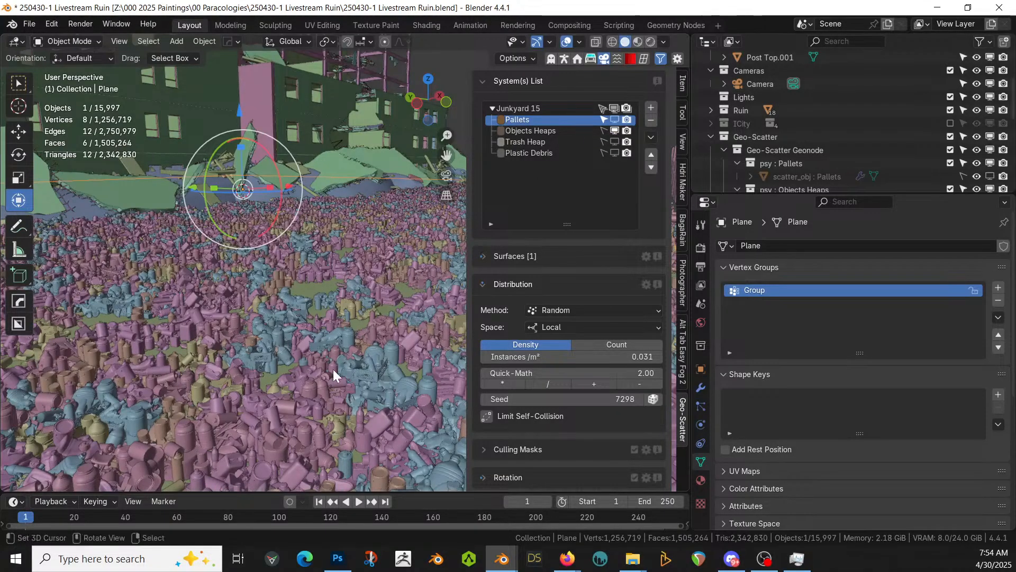
# Inspect the Objects Heaps instances up close on the ground with rendered viewport shading
pyautogui.scroll(5, 333, 370)
pyautogui.scroll(-4, 329, 373)
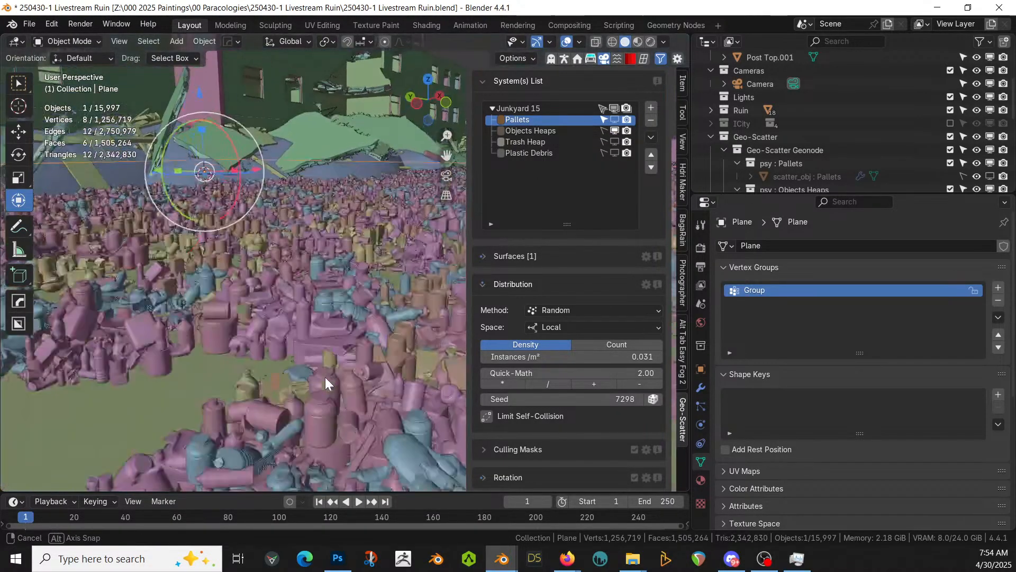
pyautogui.press('z')
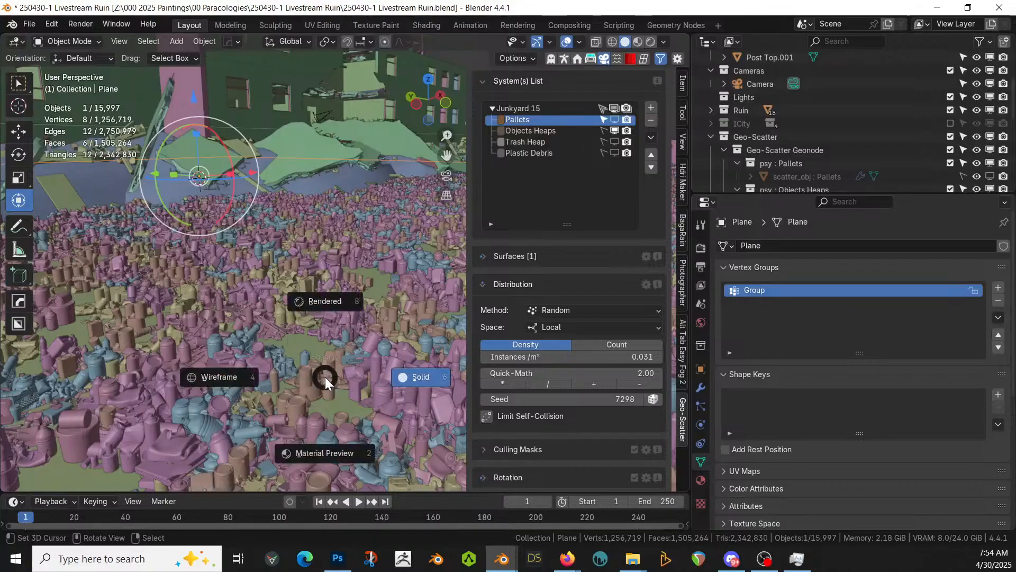
pyautogui.press('8')
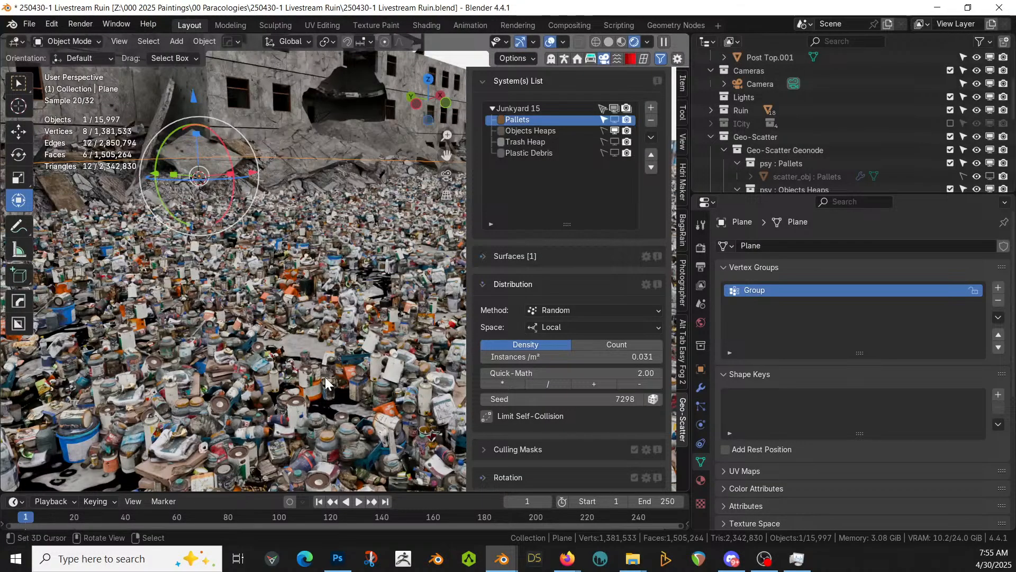
# Reduce the Objects Heaps system's distribution density to 0.750 instances per m² by dividing it by 2 repeatedly
pyautogui.click(551, 384)
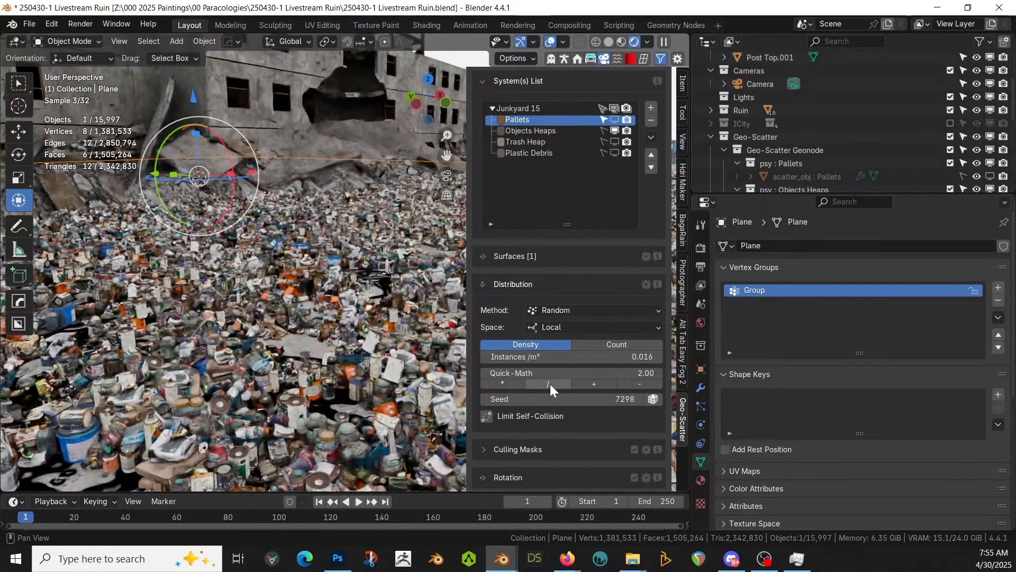
pyautogui.click(501, 383)
pyautogui.click(541, 133)
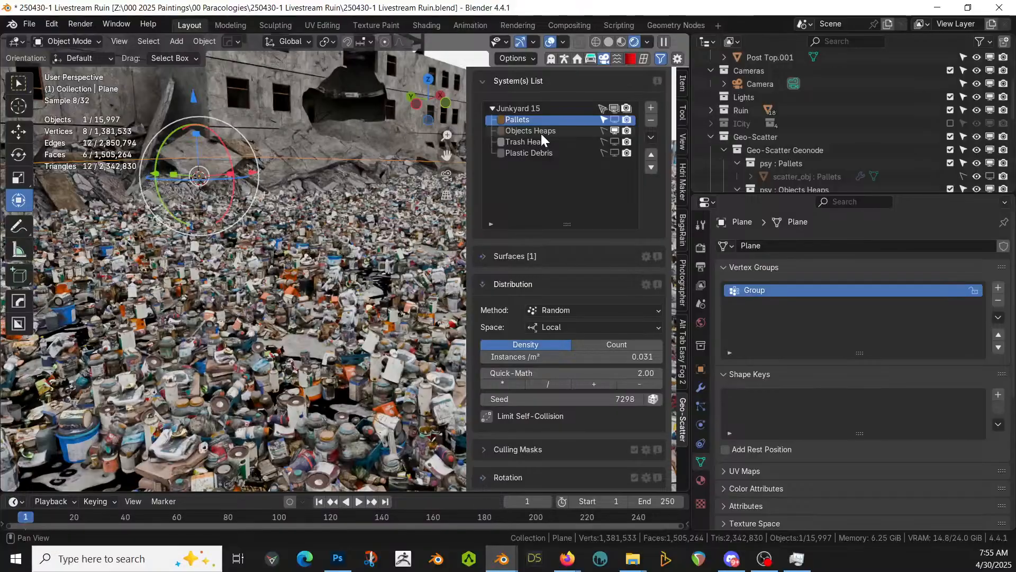
pyautogui.click(549, 382)
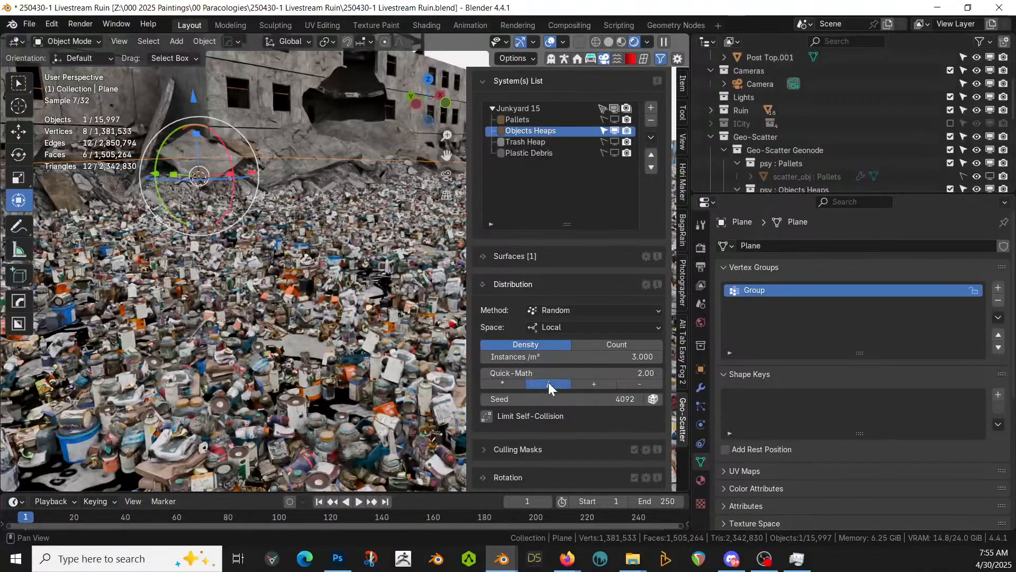
pyautogui.click(548, 382)
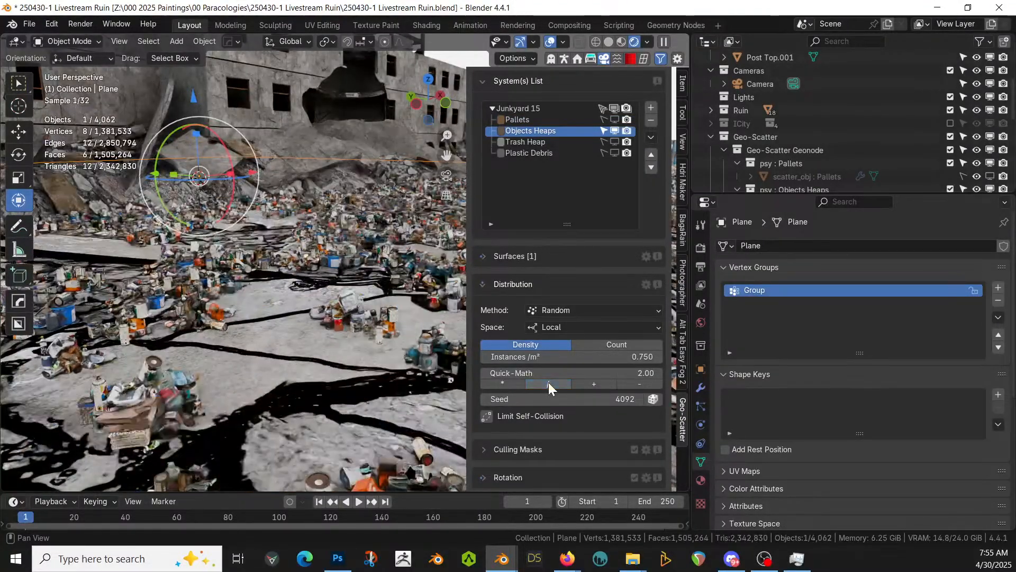
# Hide the Objects Heaps system, then preview Trash Heap and Plastic Debris one at a time in rendered shading, hiding each again
pyautogui.click(615, 133)
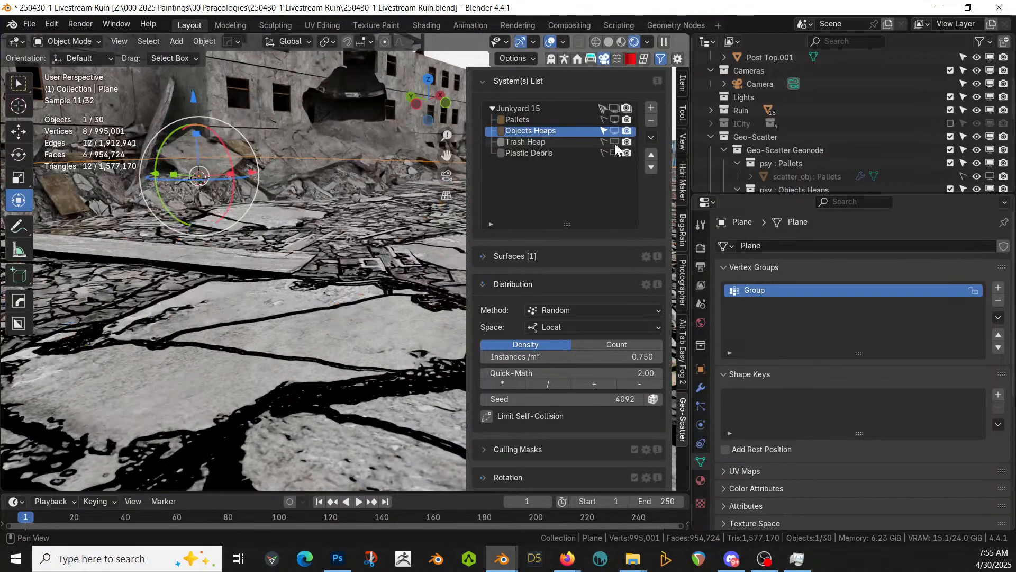
pyautogui.click(615, 141)
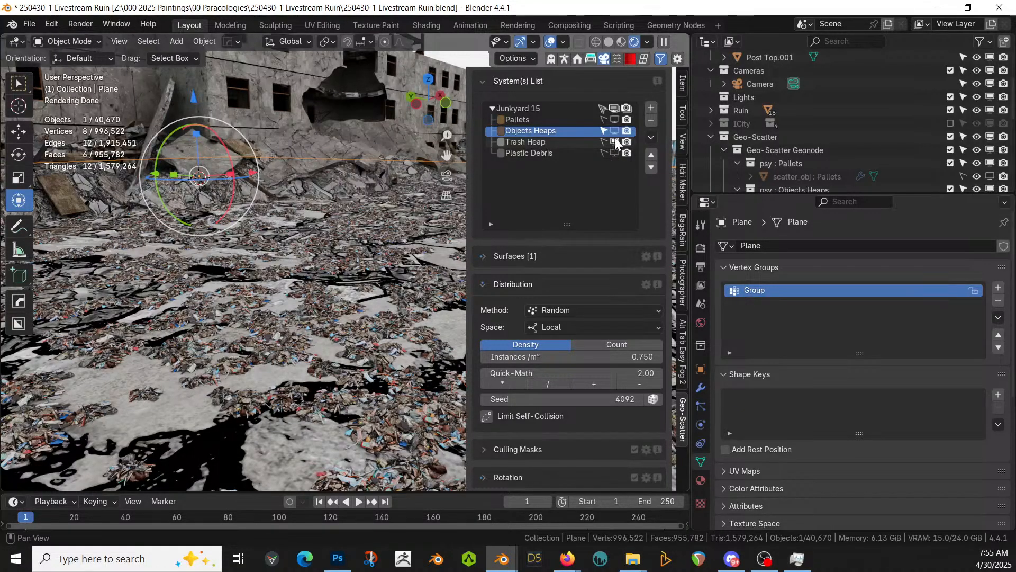
pyautogui.click(614, 141)
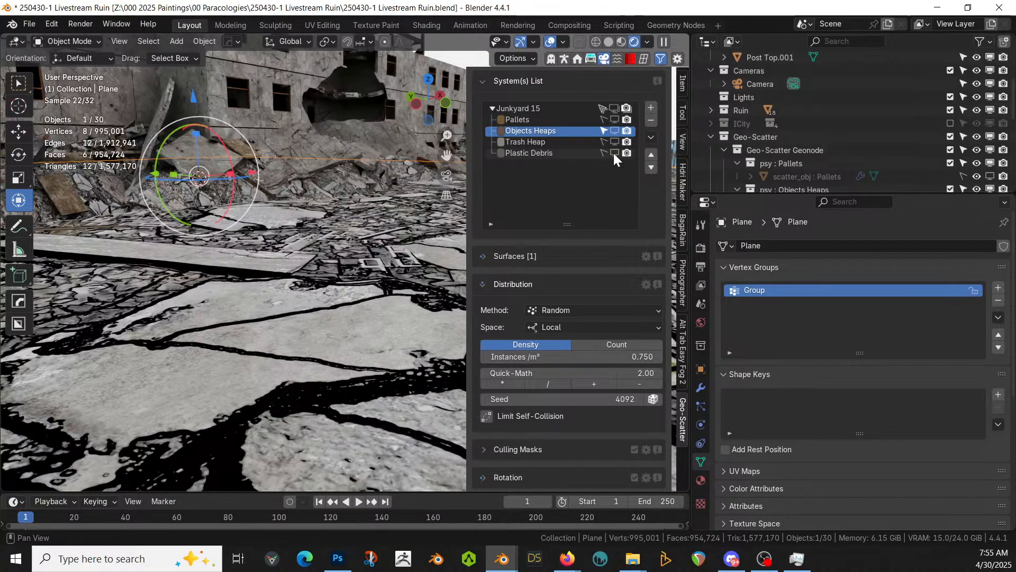
pyautogui.click(614, 152)
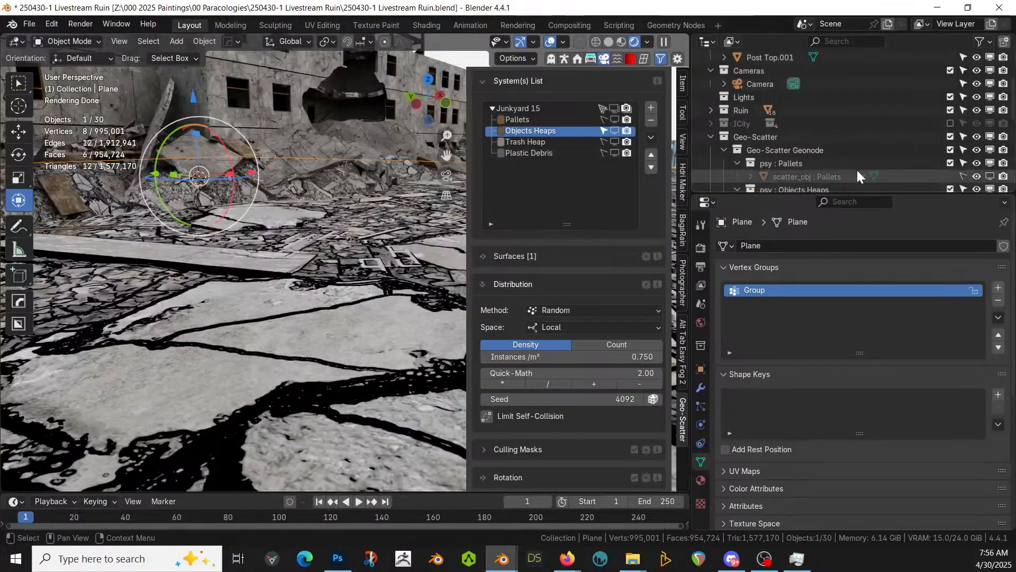
# Exclude the Geo-Scatter collection from the view layer and return the viewport to solid shading
pyautogui.click(950, 136)
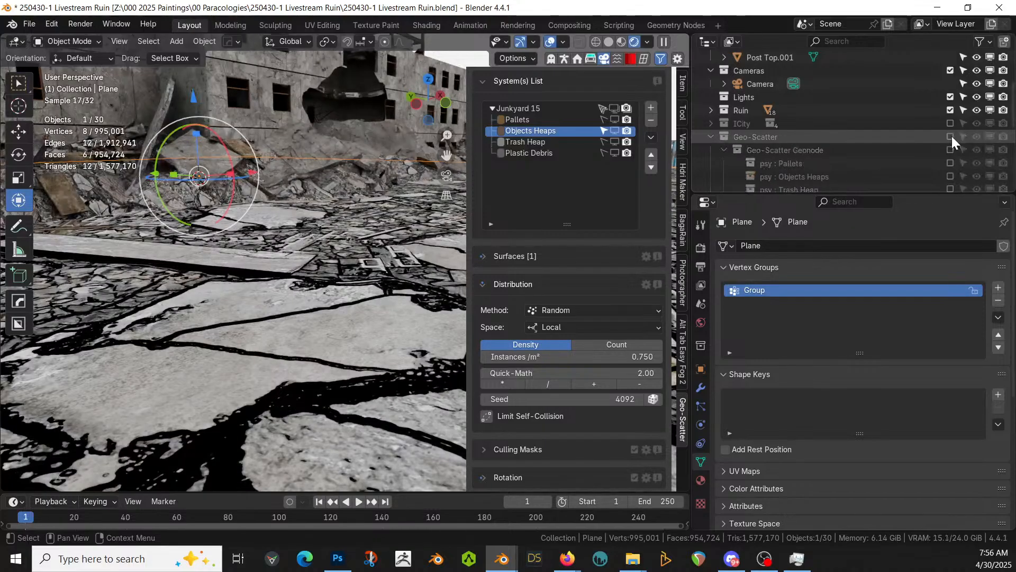
pyautogui.click(609, 42)
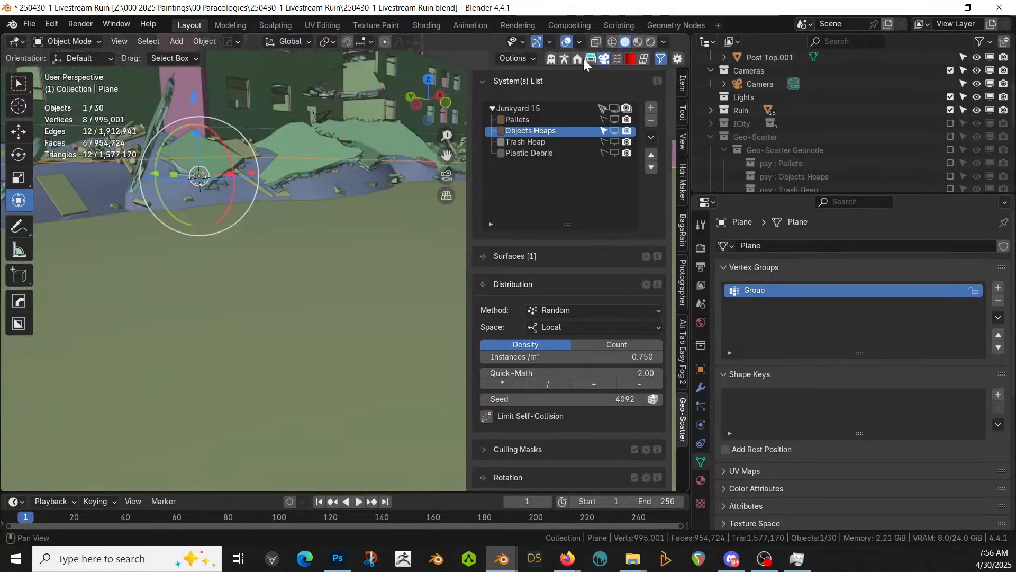
pyautogui.scroll(-6, 166, 269)
pyautogui.moveTo(166, 269); pyautogui.dragTo(241, 316, button='middle')
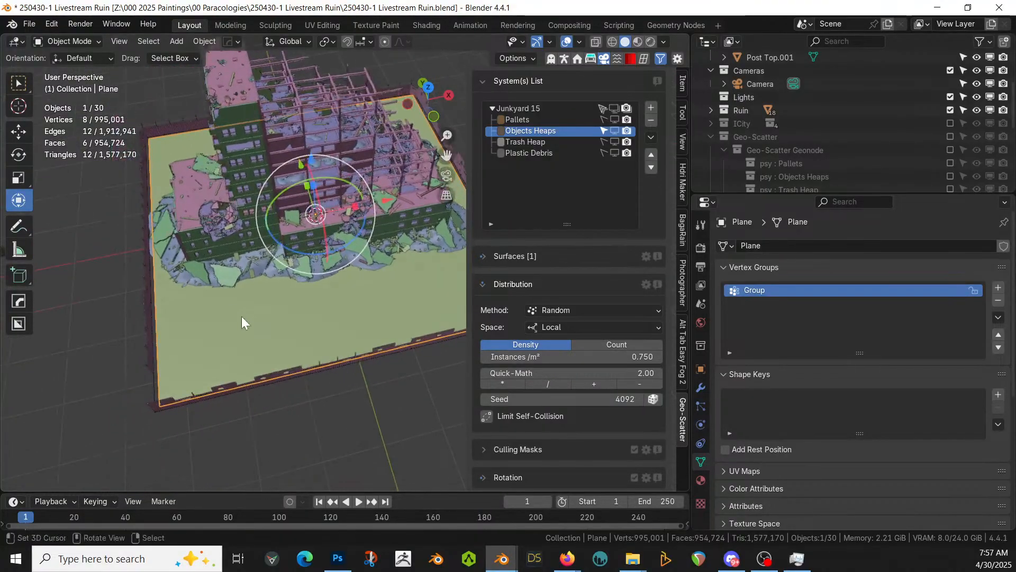
# Subdivide the ground plane's face with 40 cuts
pyautogui.press('Tab')
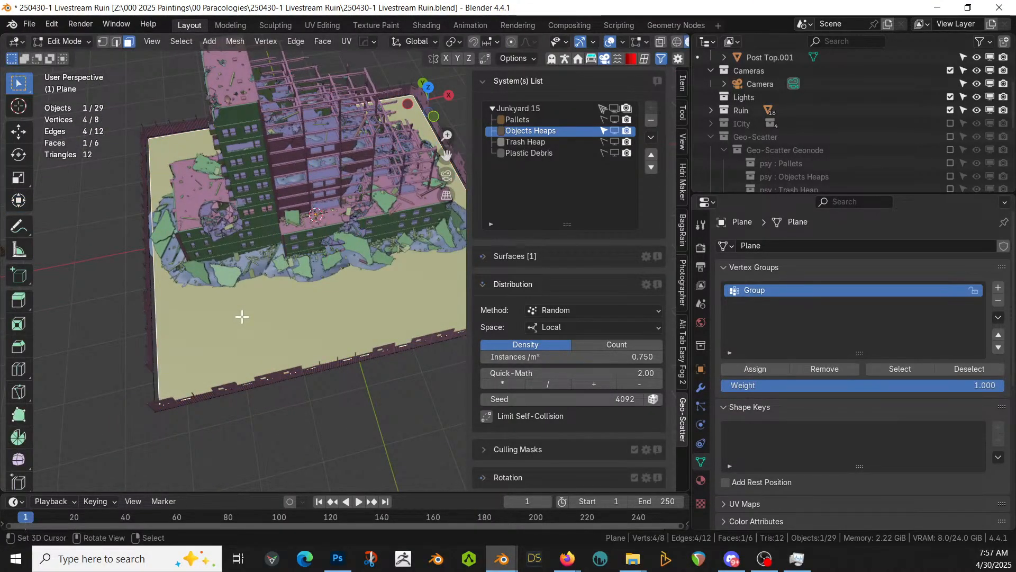
pyautogui.rightClick(242, 316)
pyautogui.click(191, 297)
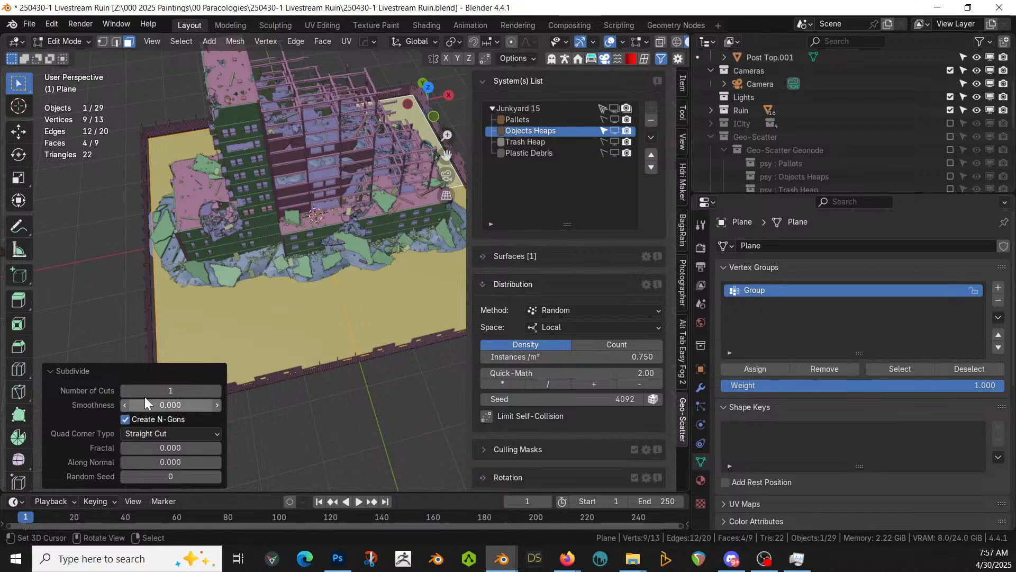
pyautogui.click(128, 390)
pyautogui.write('20')
pyautogui.press('Return')
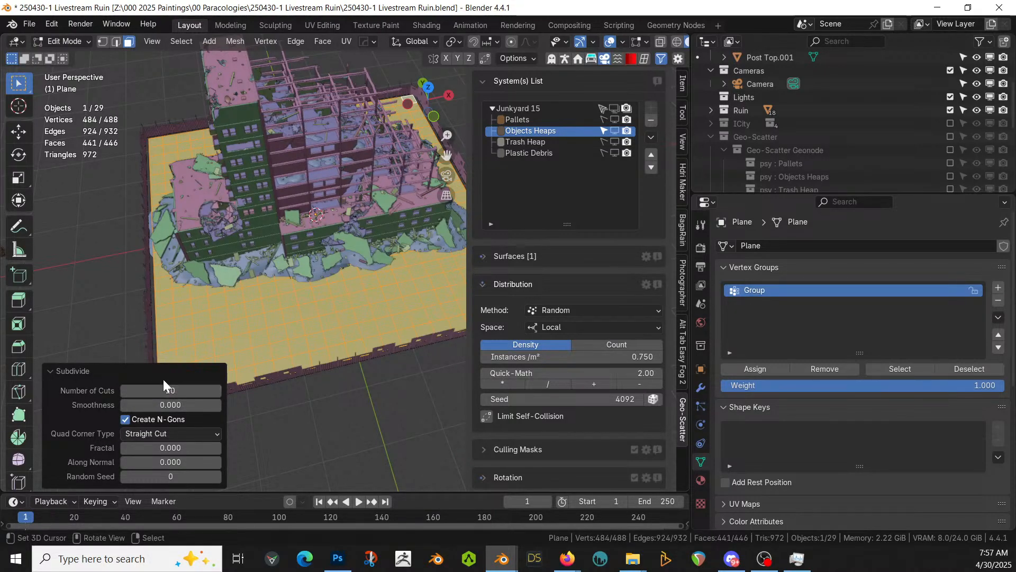
pyautogui.click(150, 391)
pyautogui.write('40')
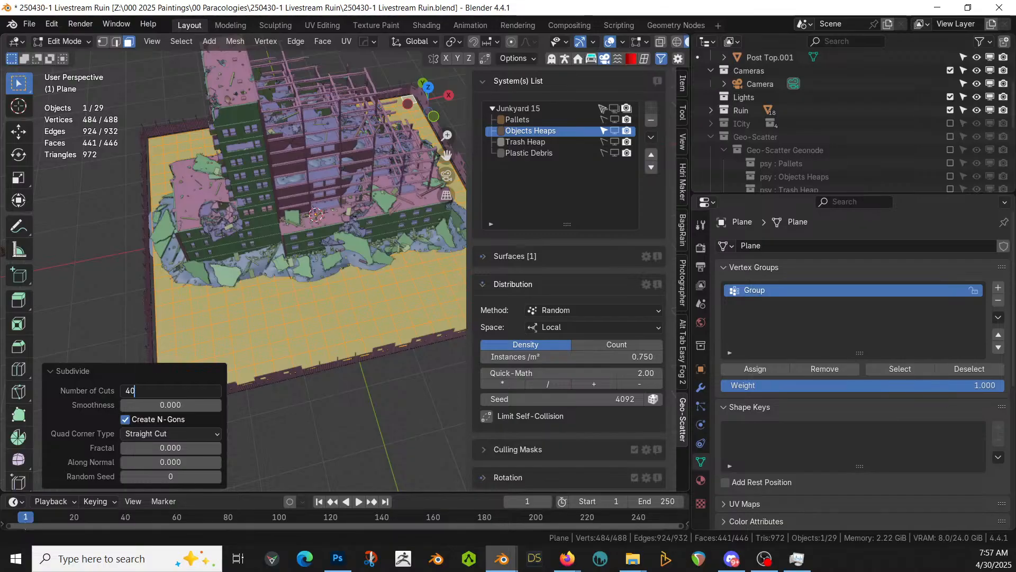
pyautogui.press('Return')
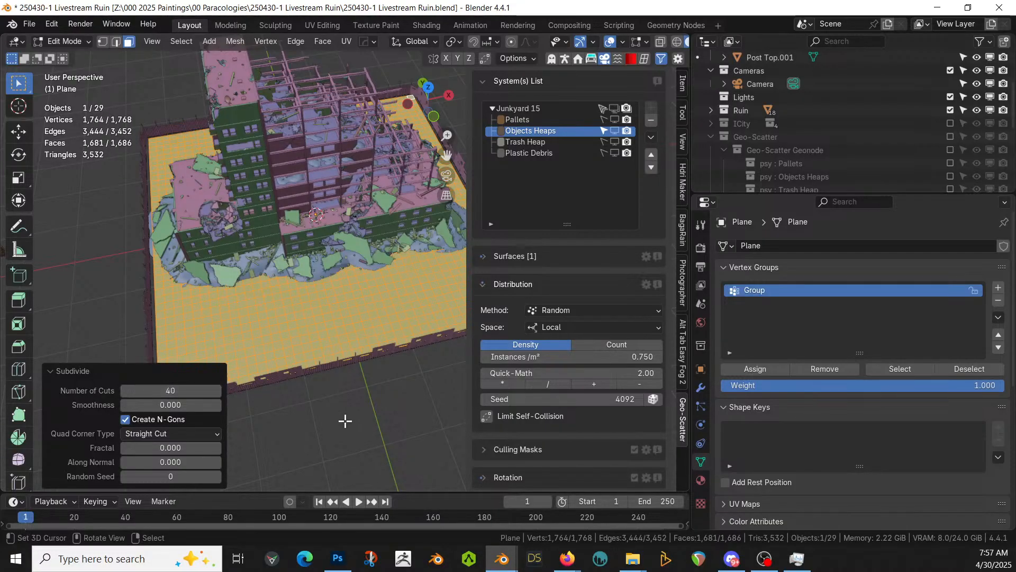
pyautogui.moveTo(344, 420); pyautogui.dragTo(334, 435, button='middle')
pyautogui.press('Tab')
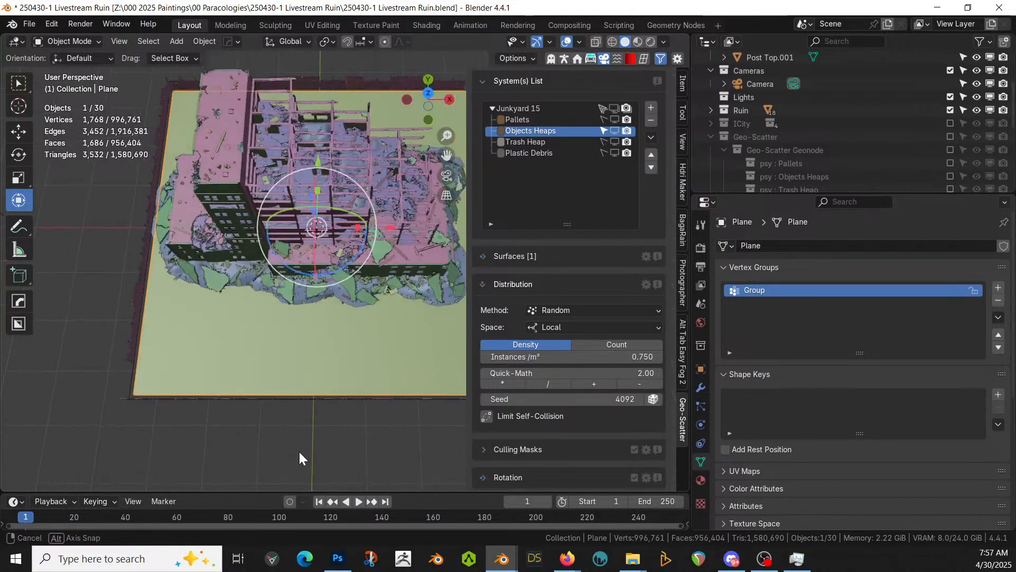
# In Weight Paint mode, remove the ground plane's Group weight along a path running from its front-left corner to the ruin's debris
pyautogui.press('KP_7')
pyautogui.scroll(2, 264, 415)
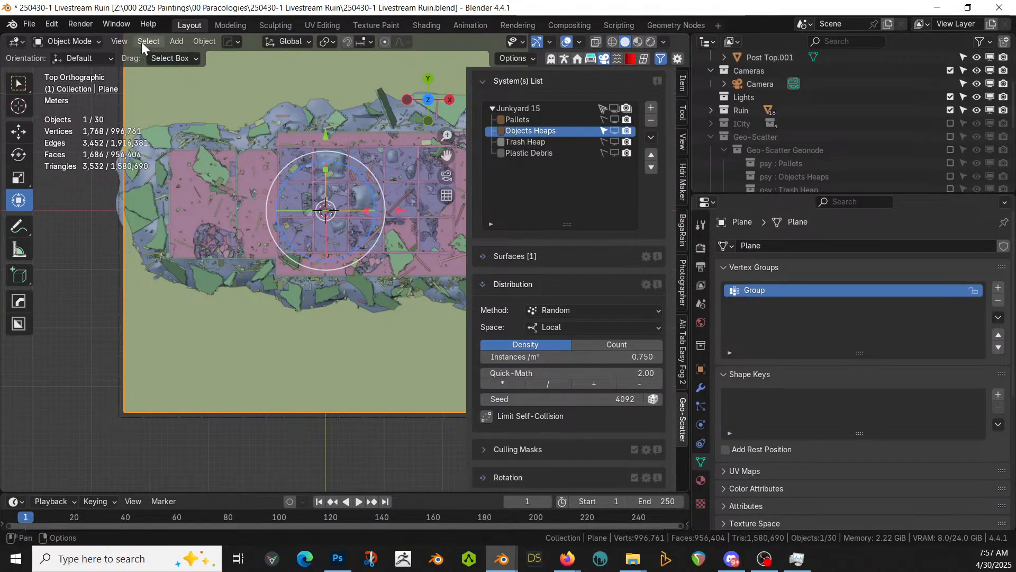
pyautogui.click(82, 42)
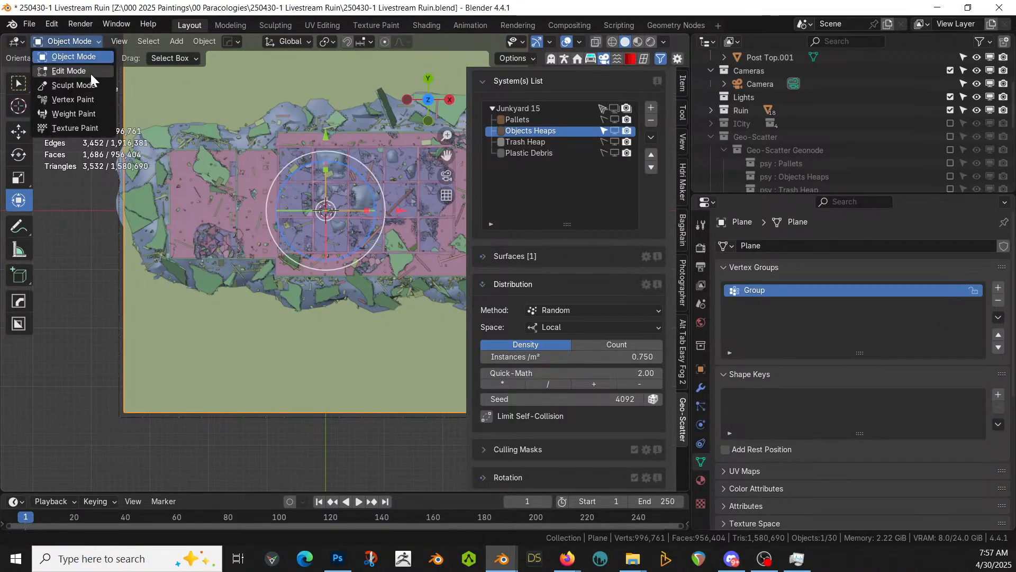
pyautogui.click(83, 113)
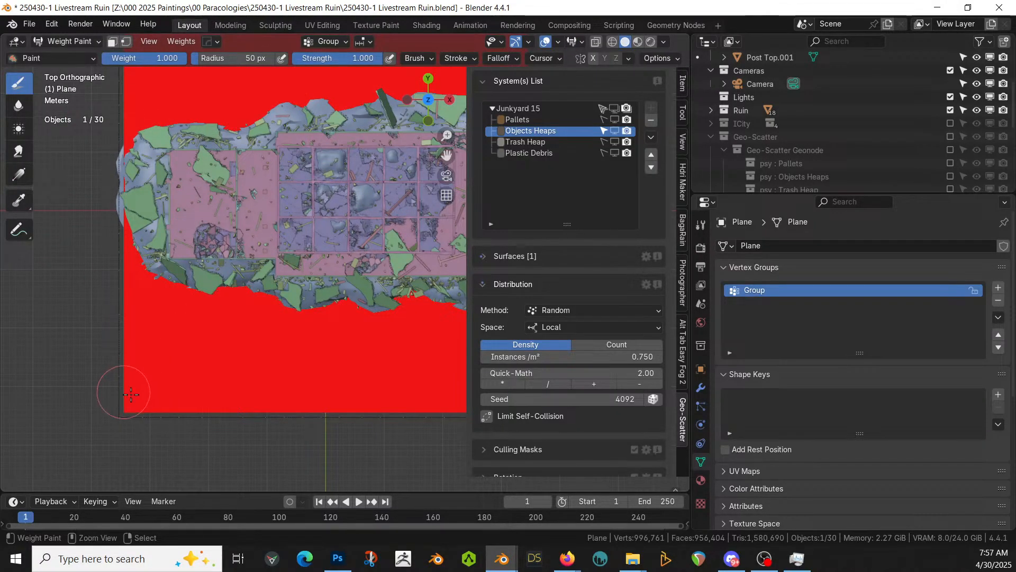
pyautogui.moveTo(139, 405)
pyautogui.mouseDown()
pyautogui.moveTo(154, 375)
pyautogui.moveTo(233, 315)
pyautogui.moveTo(291, 313)
pyautogui.moveTo(223, 344)
pyautogui.moveTo(232, 330)
pyautogui.moveTo(197, 371)
pyautogui.moveTo(191, 362)
pyautogui.moveTo(164, 384)
pyautogui.moveTo(199, 349)
pyautogui.moveTo(283, 341)
pyautogui.moveTo(318, 314)
pyautogui.moveTo(227, 310)
pyautogui.moveTo(260, 309)
pyautogui.moveTo(272, 326)
pyautogui.moveTo(262, 309)
pyautogui.moveTo(172, 387)
pyautogui.moveTo(265, 360)
pyautogui.moveTo(355, 299)
pyautogui.moveTo(259, 320)
pyautogui.moveTo(233, 315)
pyautogui.moveTo(192, 274)
pyautogui.moveTo(214, 323)
pyautogui.moveTo(183, 328)
pyautogui.moveTo(188, 284)
pyautogui.moveTo(180, 365)
pyautogui.moveTo(292, 314)
pyautogui.moveTo(231, 321)
pyautogui.moveTo(215, 312)
pyautogui.mouseUp()
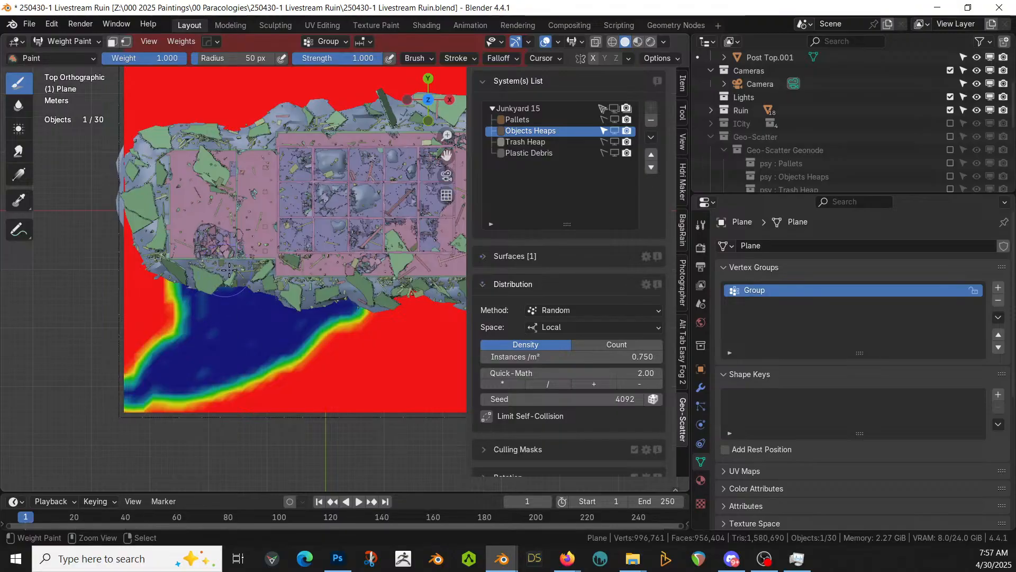
pyautogui.moveTo(305, 349); pyautogui.dragTo(244, 268, button='middle')
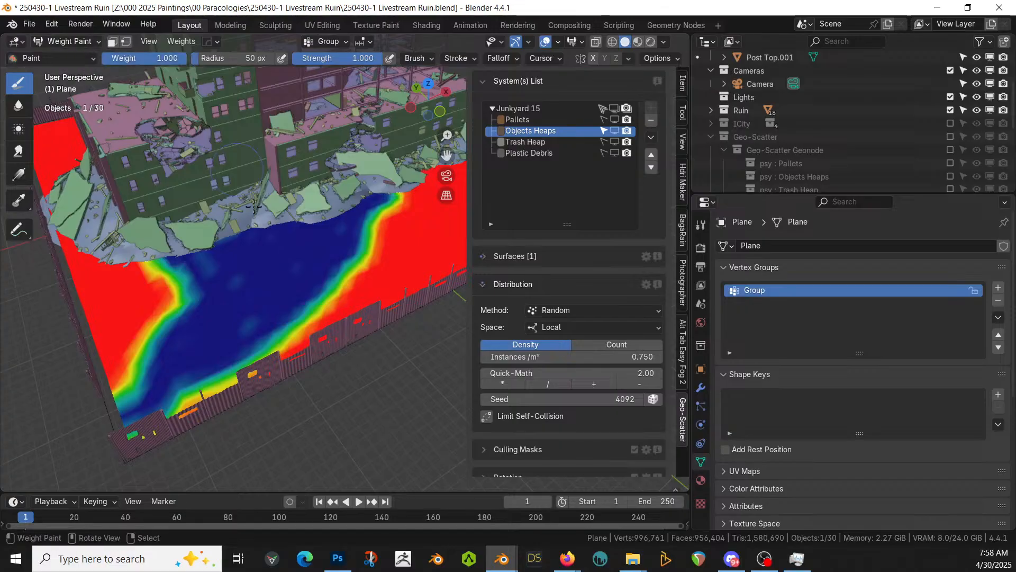
pyautogui.click(81, 38)
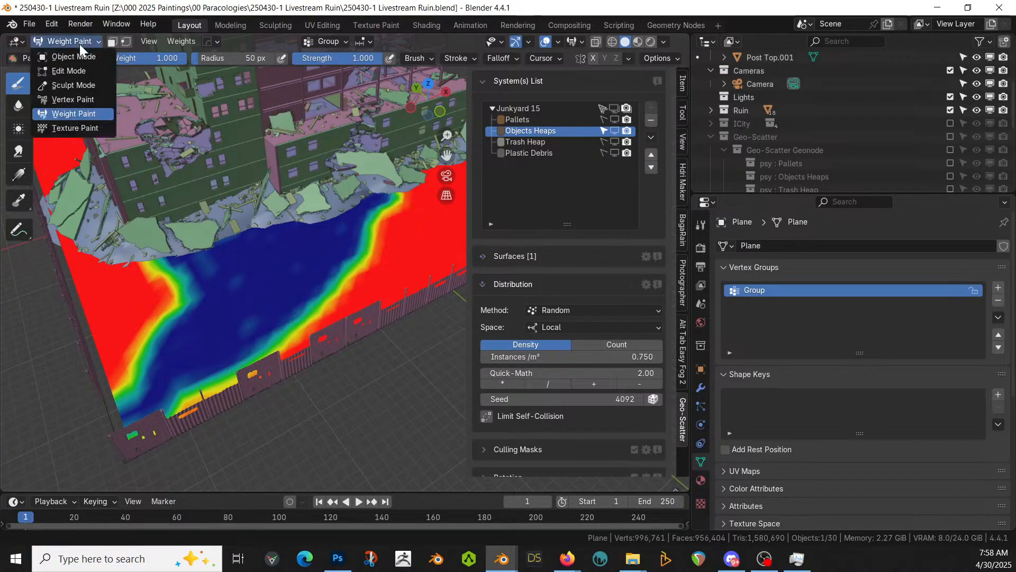
pyautogui.click(75, 57)
# Circle-select only the ground plane's faces along the widening path from its front-left corner to the ruin, working in top view
pyautogui.moveTo(228, 254); pyautogui.dragTo(205, 335, button='middle')
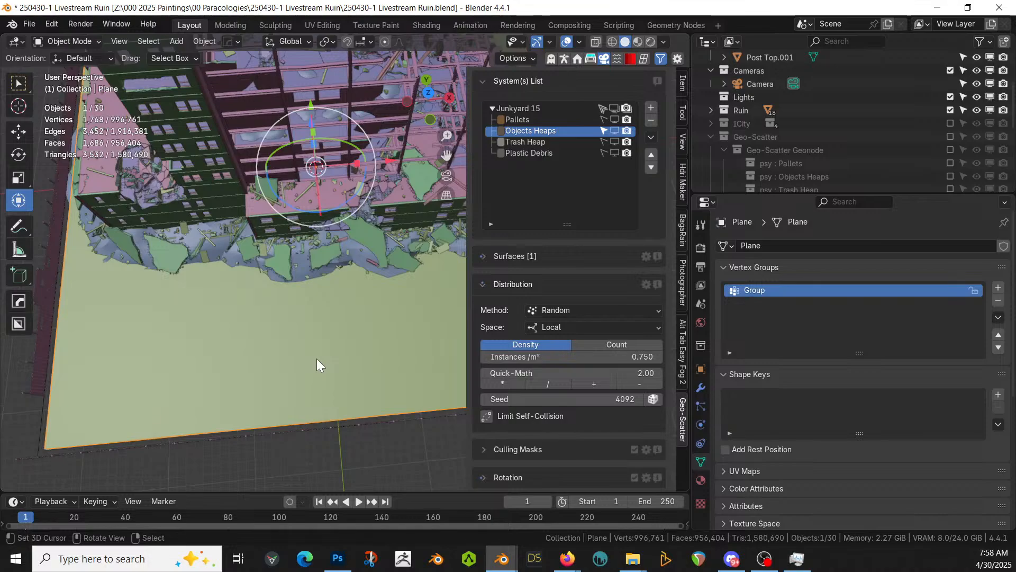
pyautogui.press('Tab')
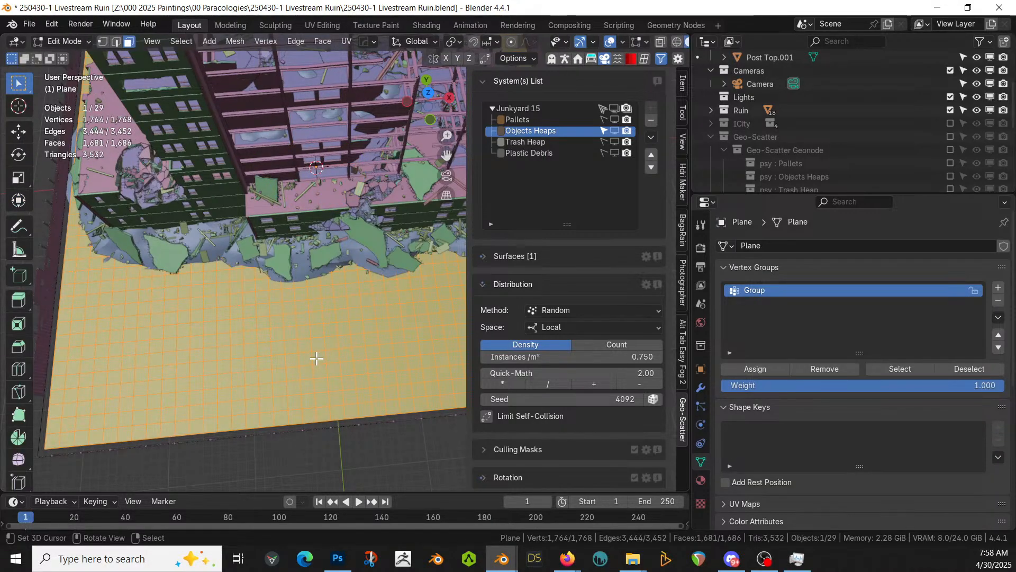
pyautogui.press('KP_7')
pyautogui.hotkey('alt', 'a')
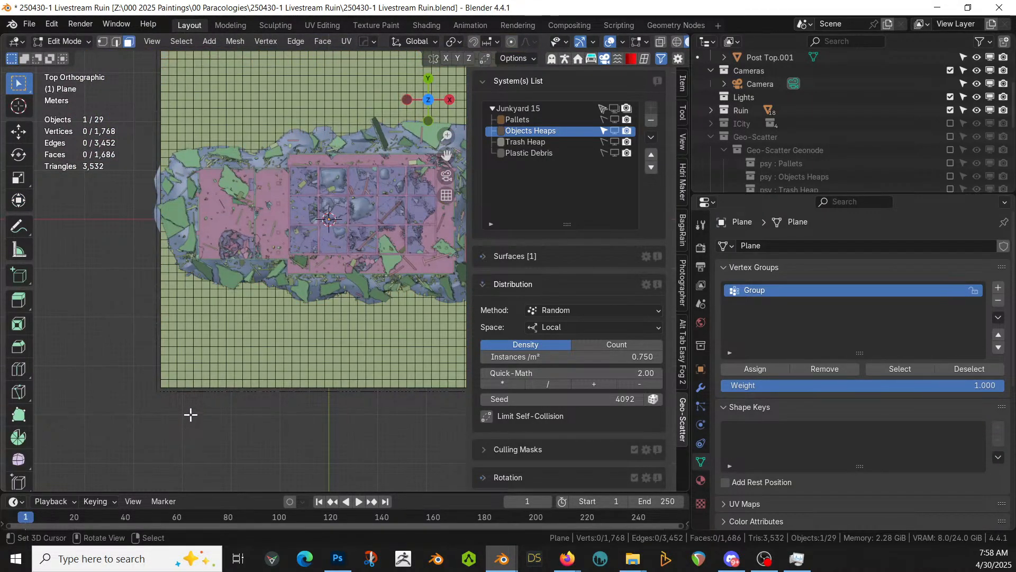
pyautogui.press('c')
pyautogui.moveTo(196, 370)
pyautogui.mouseDown()
pyautogui.moveTo(221, 312)
pyautogui.moveTo(250, 296)
pyautogui.moveTo(250, 312)
pyautogui.moveTo(228, 342)
pyautogui.moveTo(220, 318)
pyautogui.moveTo(254, 273)
pyautogui.moveTo(280, 316)
pyautogui.mouseUp()
pyautogui.press('Escape')
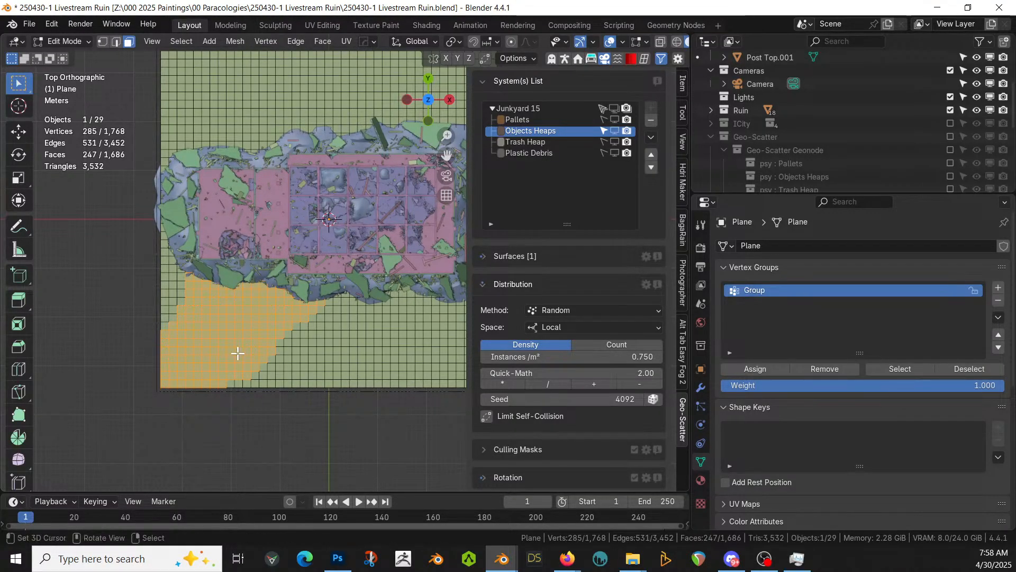
# Add a second material slot for the selected path faces and fill it with Seth_Dirt_Ground_Material from the KIT OPS Seth Materials pack
pyautogui.click(701, 480)
pyautogui.click(1003, 247)
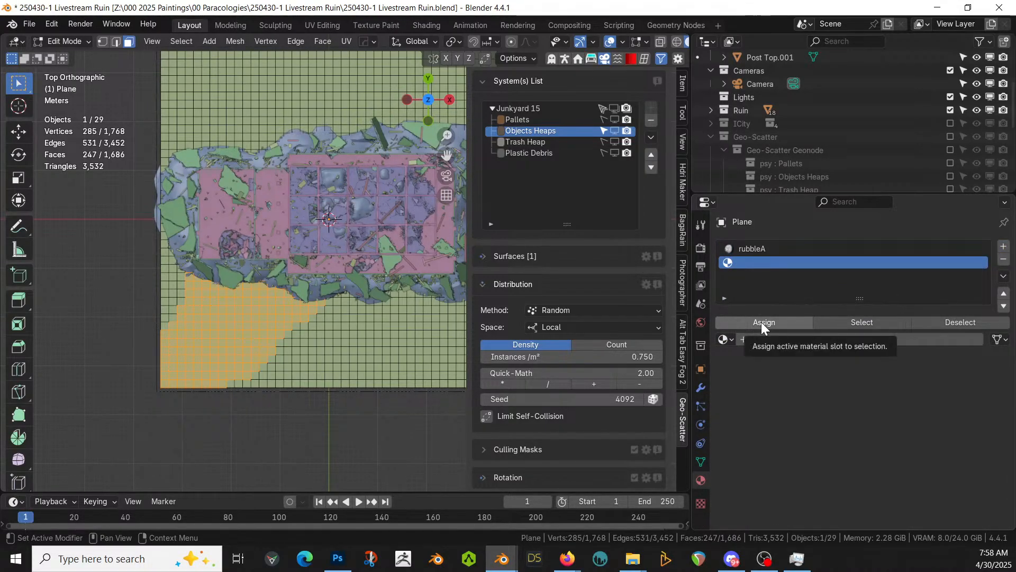
pyautogui.click(631, 59)
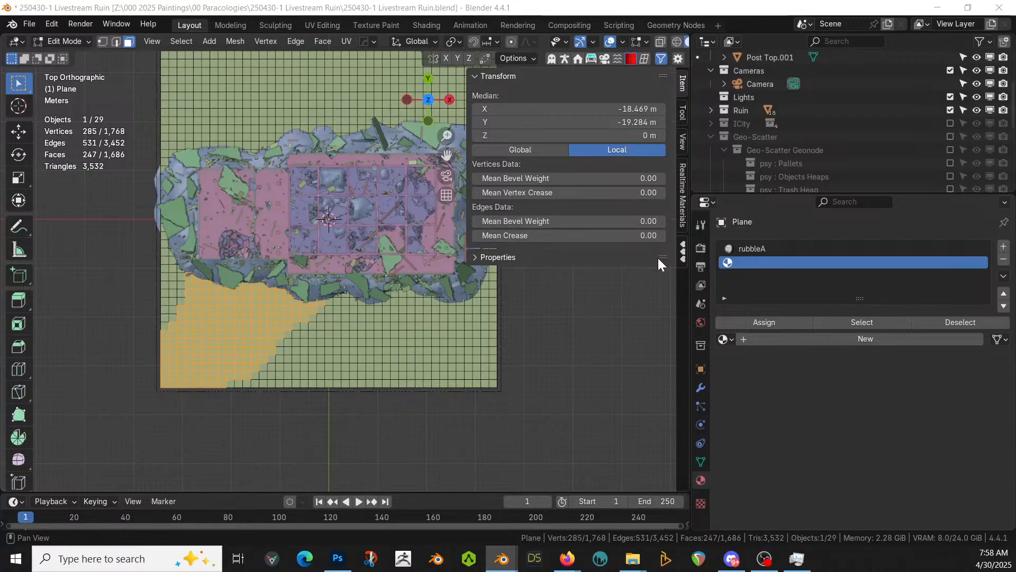
pyautogui.click(683, 249)
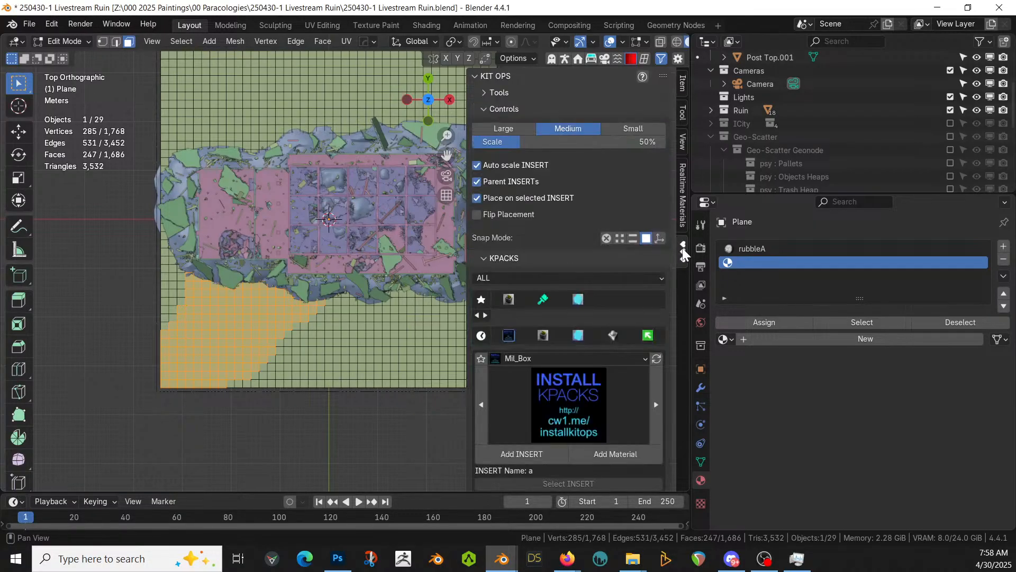
pyautogui.click(548, 333)
pyautogui.click(552, 377)
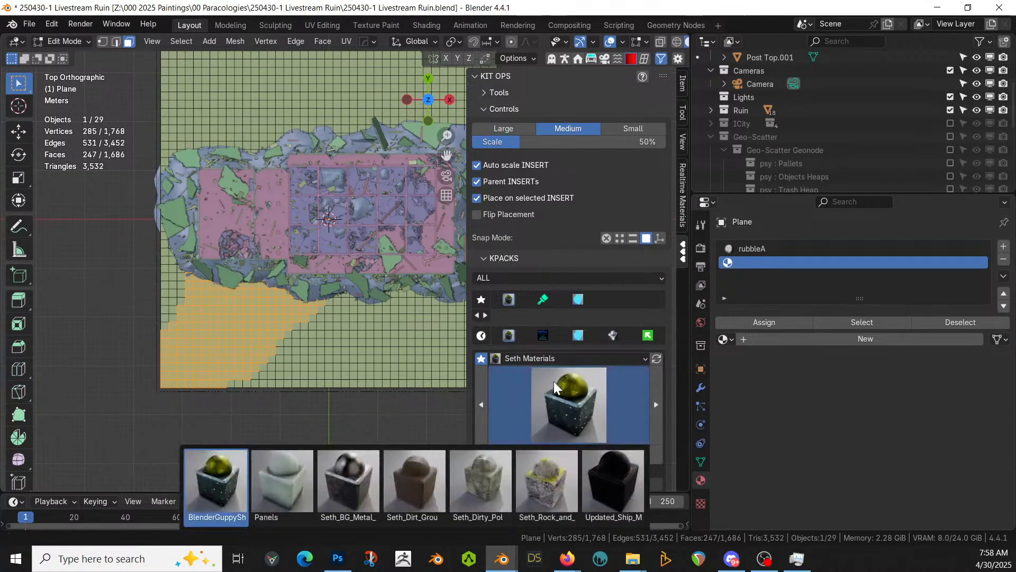
pyautogui.click(420, 482)
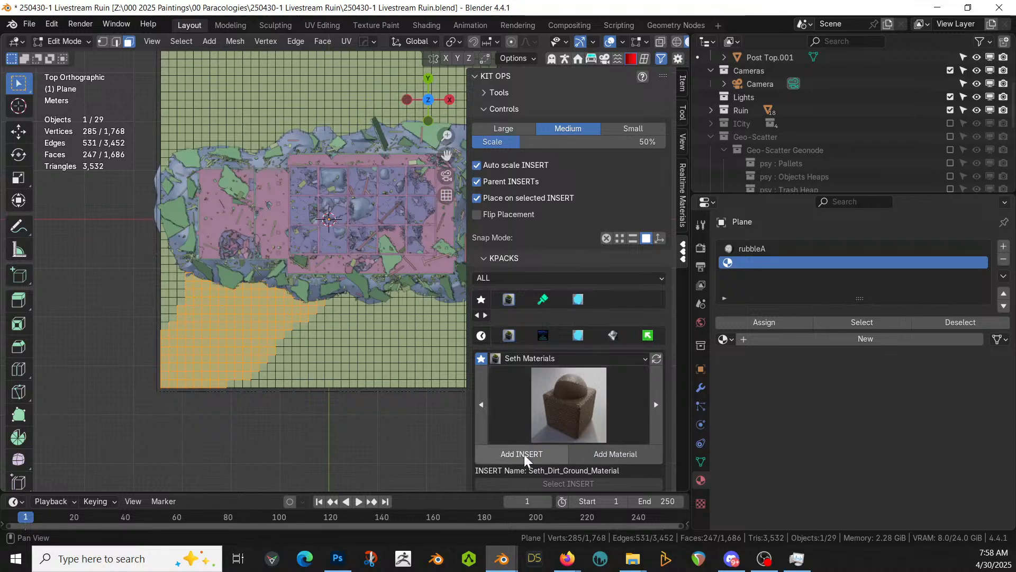
pyautogui.click(624, 456)
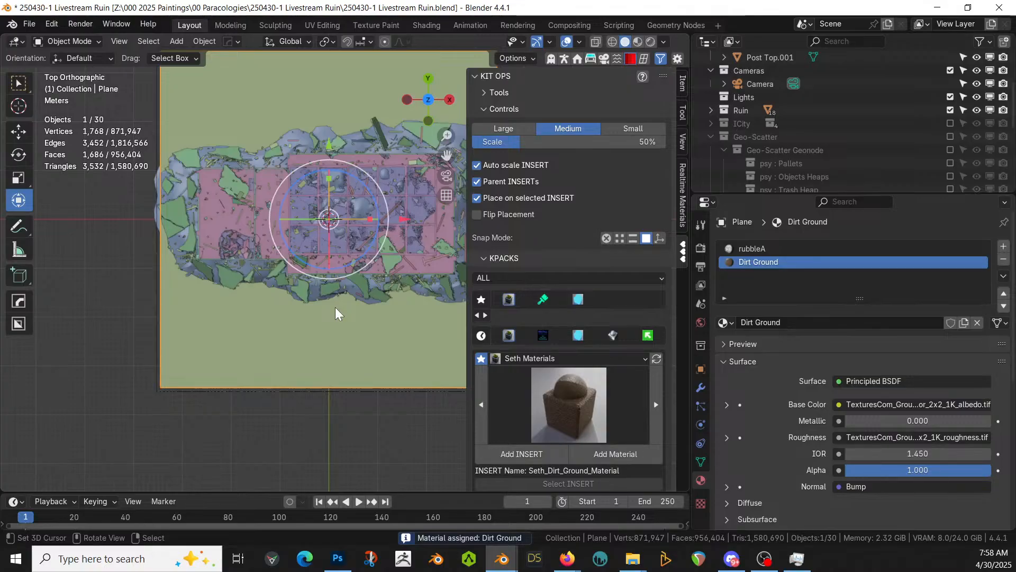
# Preview the dirt path from above and from the fence gap in Rendered shading, then return the viewport to Solid shading
pyautogui.keyDown('shift'); pyautogui.moveTo(335, 306); pyautogui.dragTo(256, 326, button='middle'); pyautogui.keyUp('shift')
pyautogui.press('z')
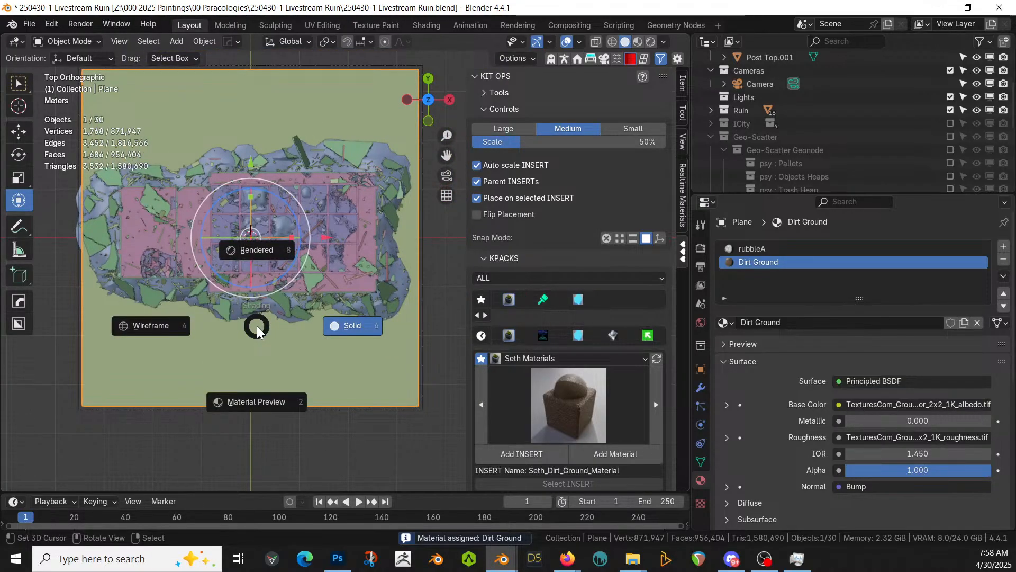
pyautogui.press('8')
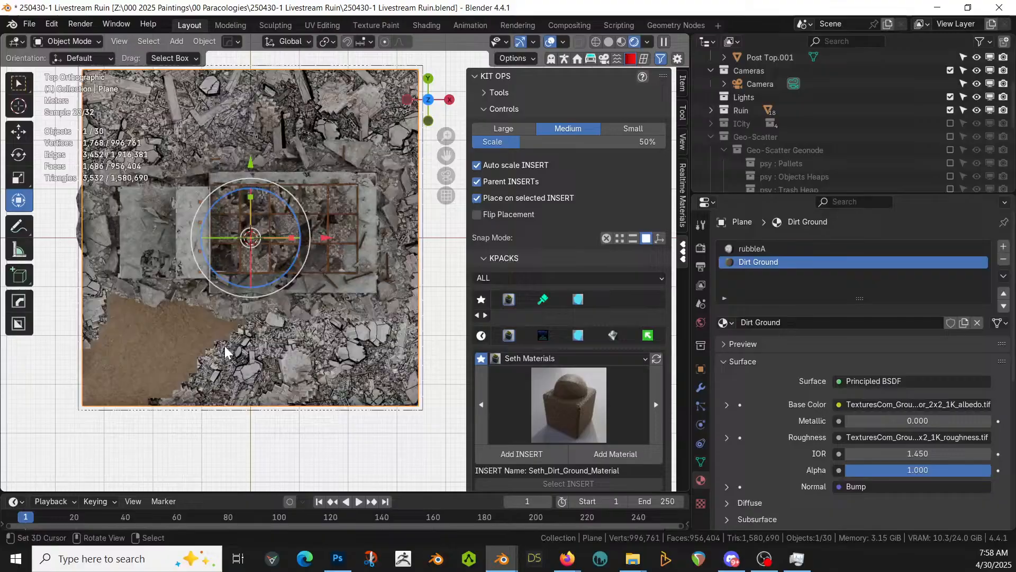
pyautogui.moveTo(224, 346); pyautogui.dragTo(337, 291, button='middle')
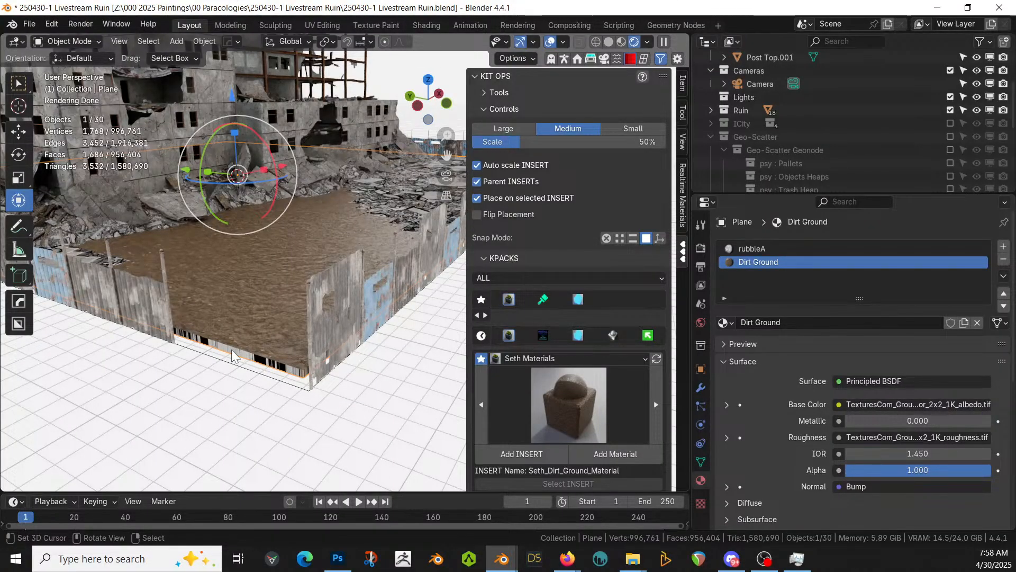
pyautogui.press('z')
pyautogui.press('6')
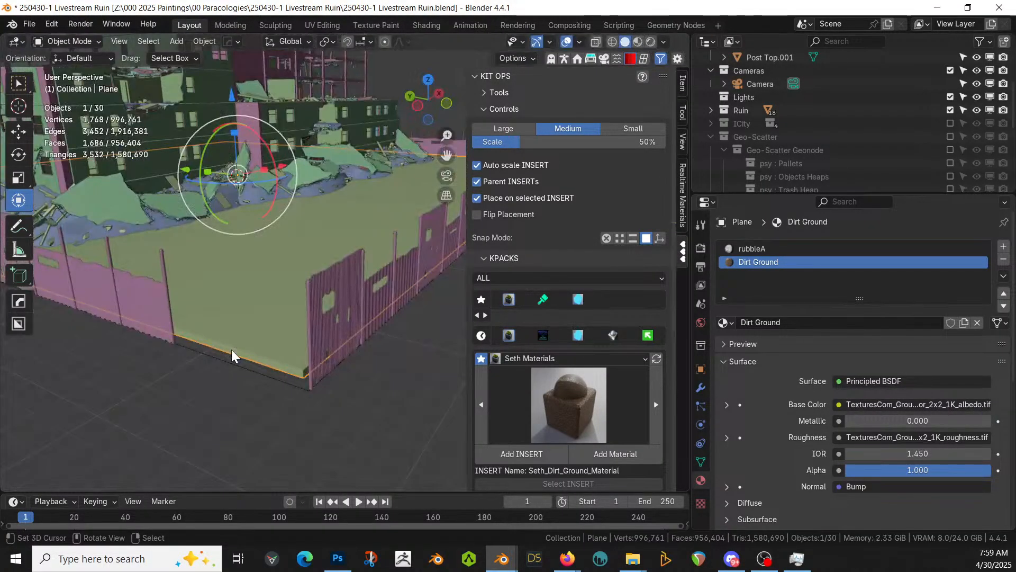
# Assign the Dirt Ground material to the ground plane's two thin side faces meeting at the corner by the fence gap
pyautogui.press('Tab')
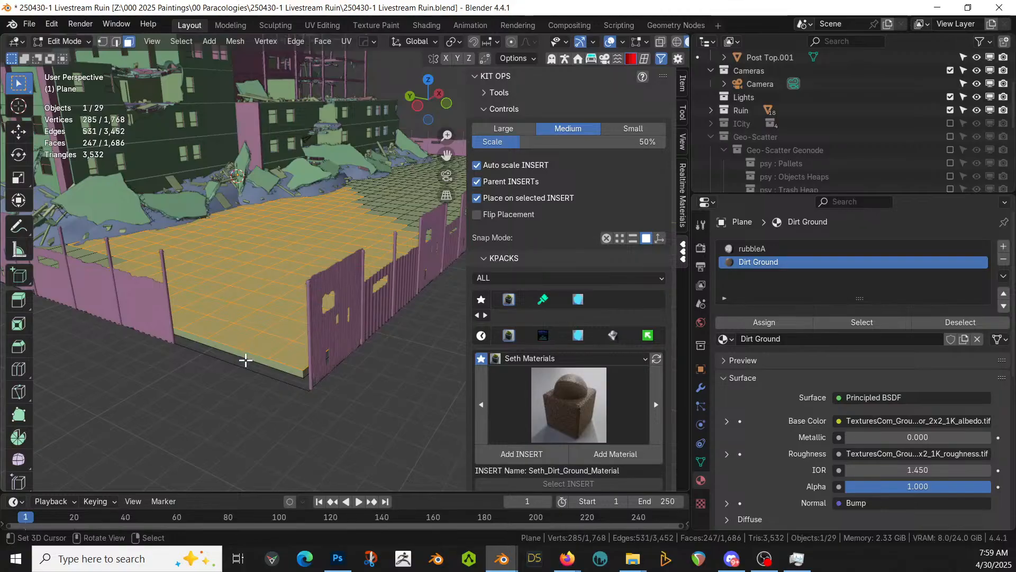
pyautogui.click(249, 355)
pyautogui.click(769, 262)
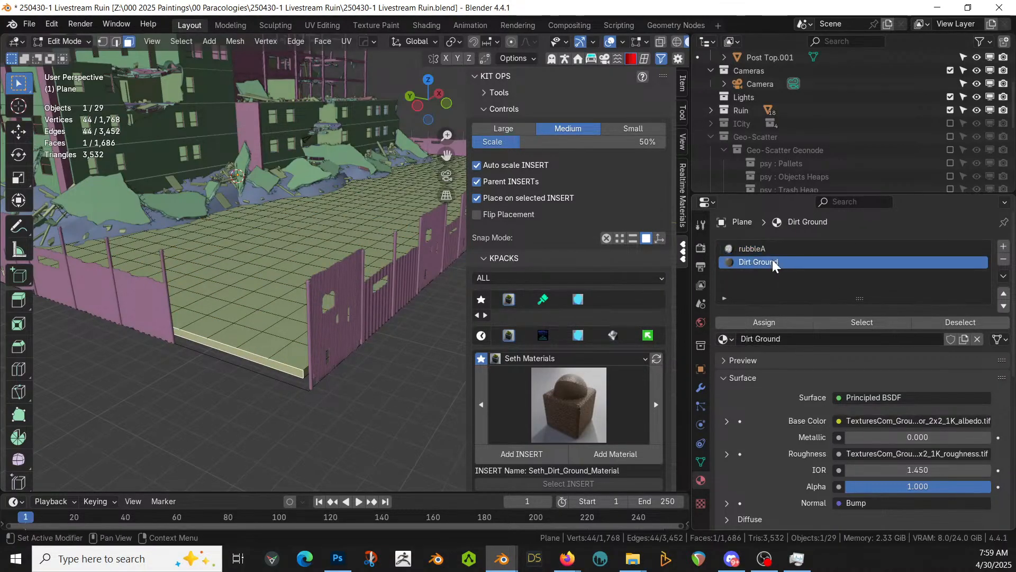
pyautogui.click(765, 323)
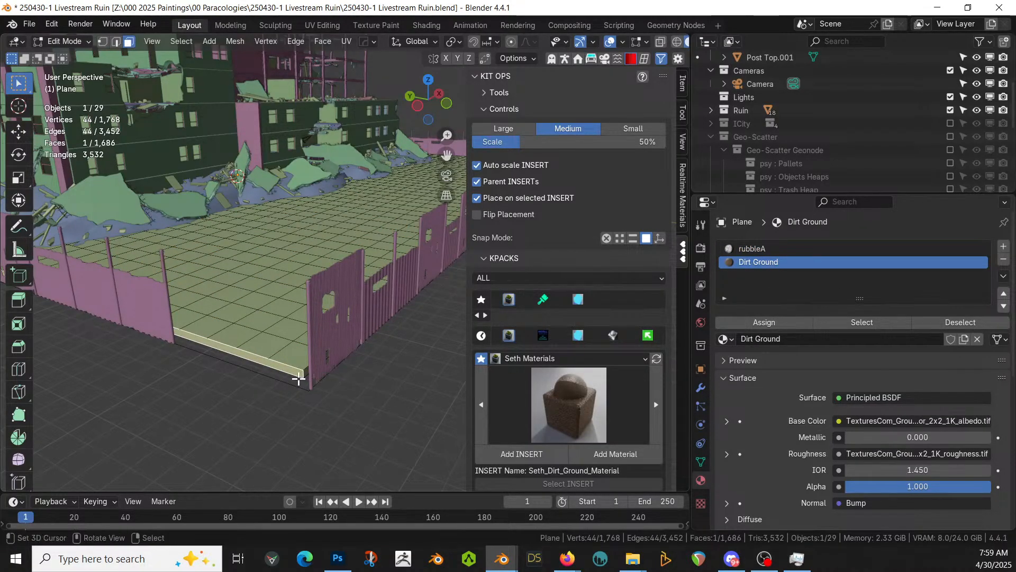
pyautogui.keyDown('alt'); pyautogui.click(303, 372); pyautogui.keyUp('alt')
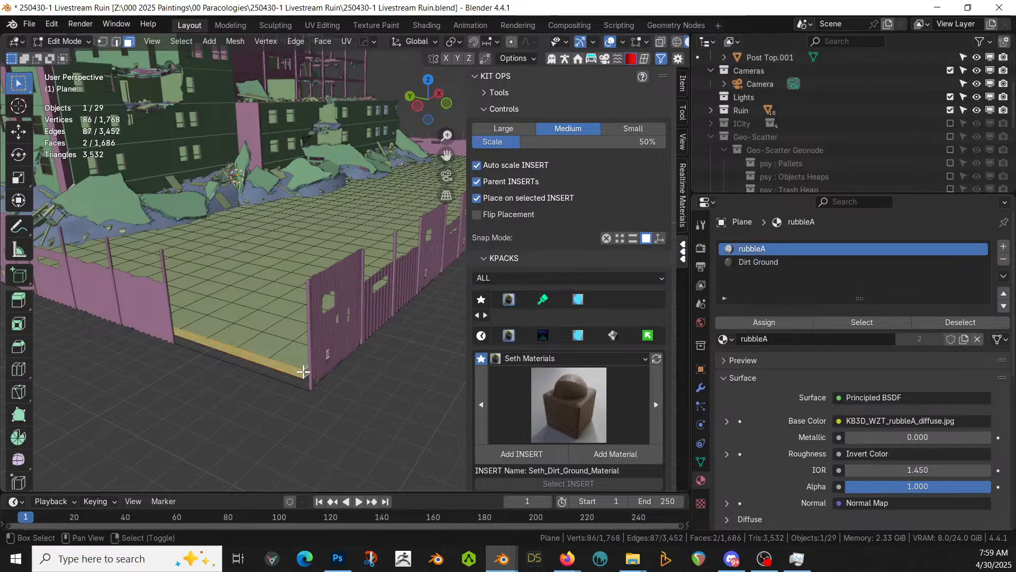
pyautogui.click(761, 263)
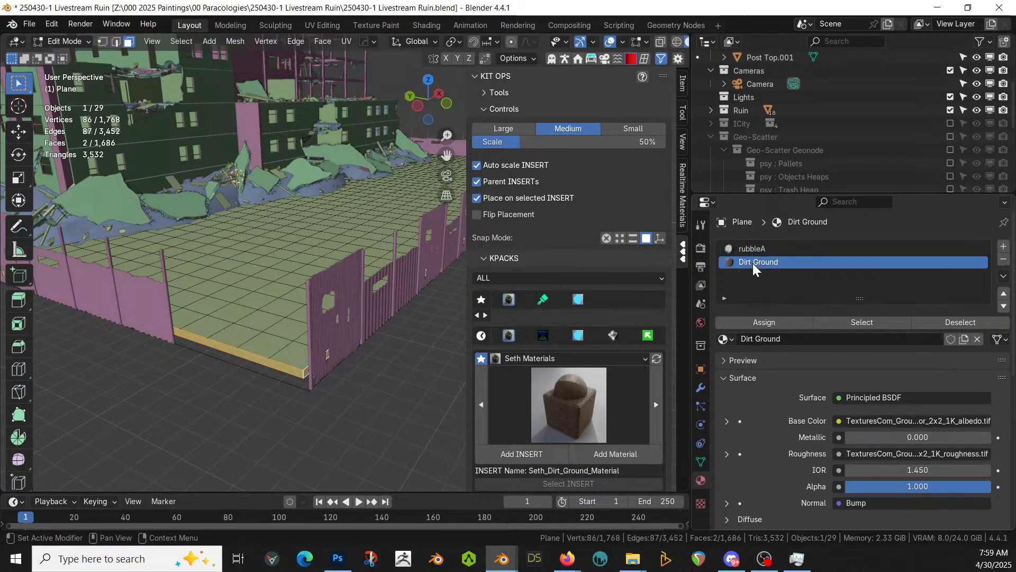
pyautogui.click(751, 323)
pyautogui.press('Tab')
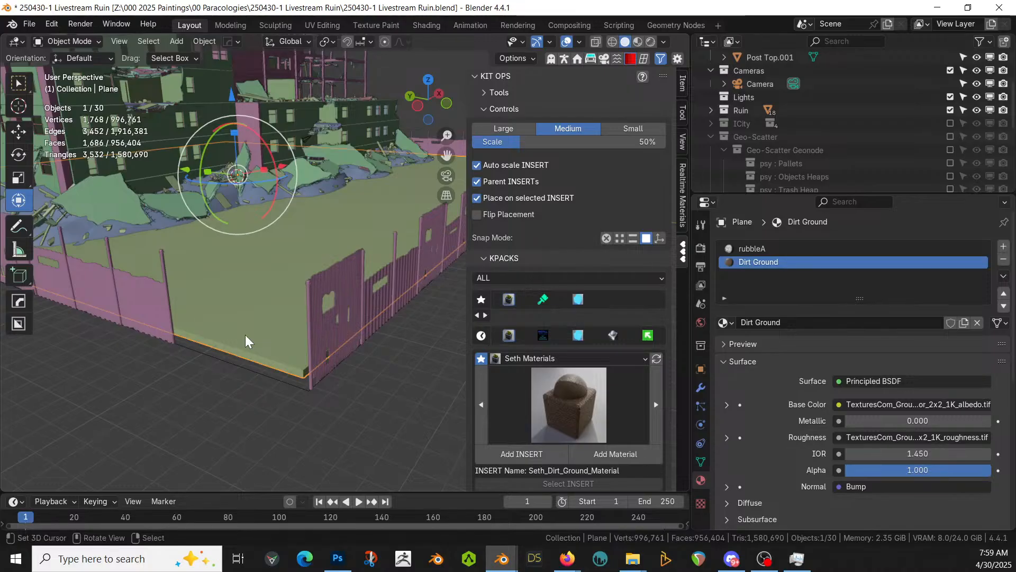
# Include the Geo-Scatter collection in the view layer again and show Pallets, Objects Heaps, Trash Heap and Plastic Debris in the viewport
pyautogui.click(950, 137)
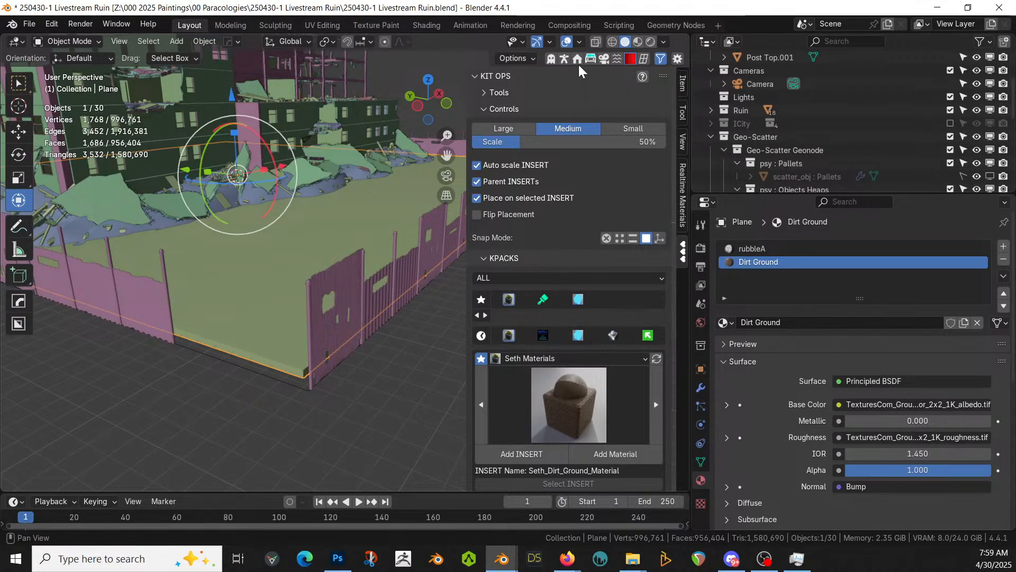
pyautogui.click(604, 60)
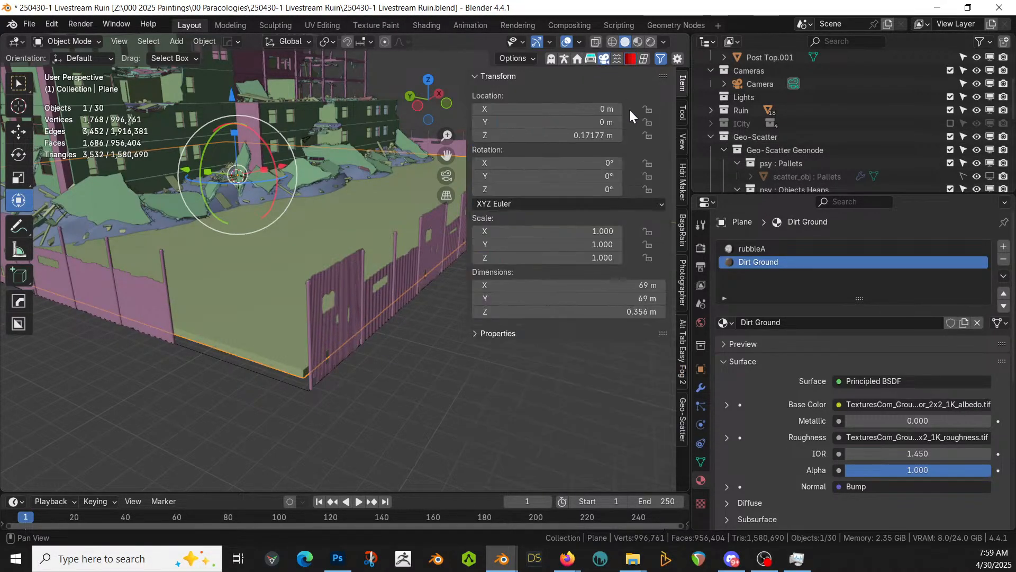
pyautogui.click(682, 423)
pyautogui.scroll(-6, 583, 371)
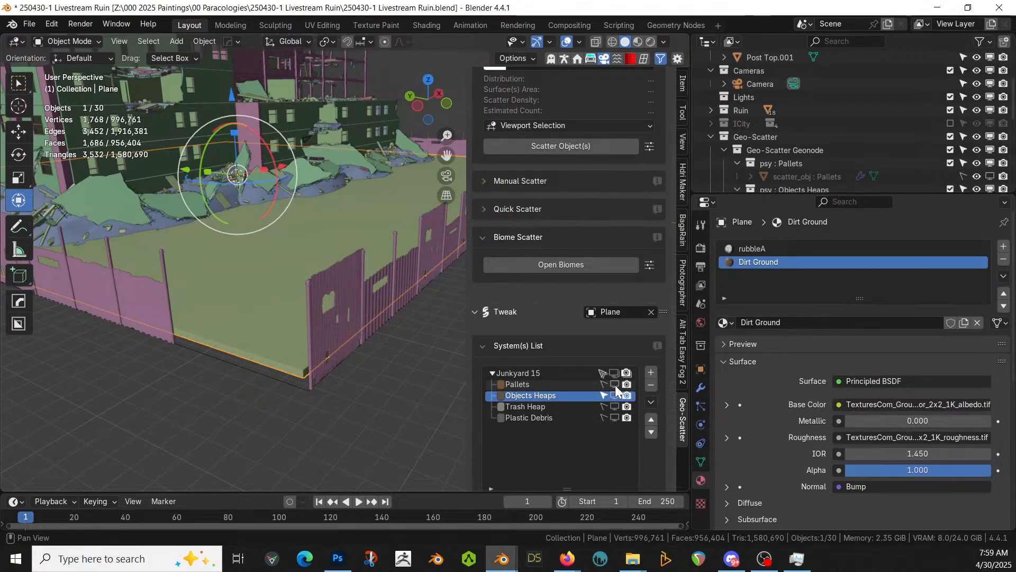
pyautogui.click(615, 385)
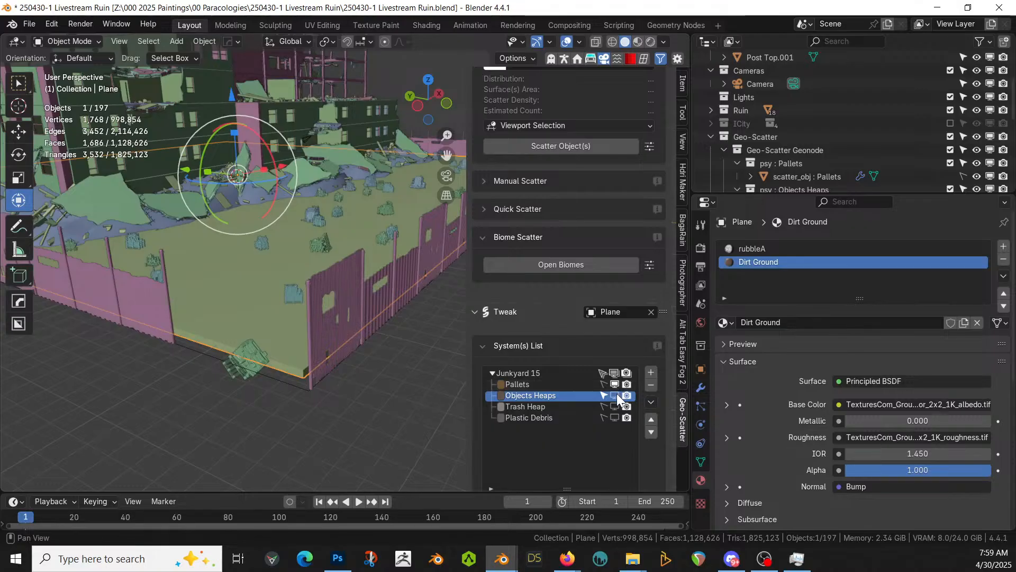
pyautogui.click(615, 396)
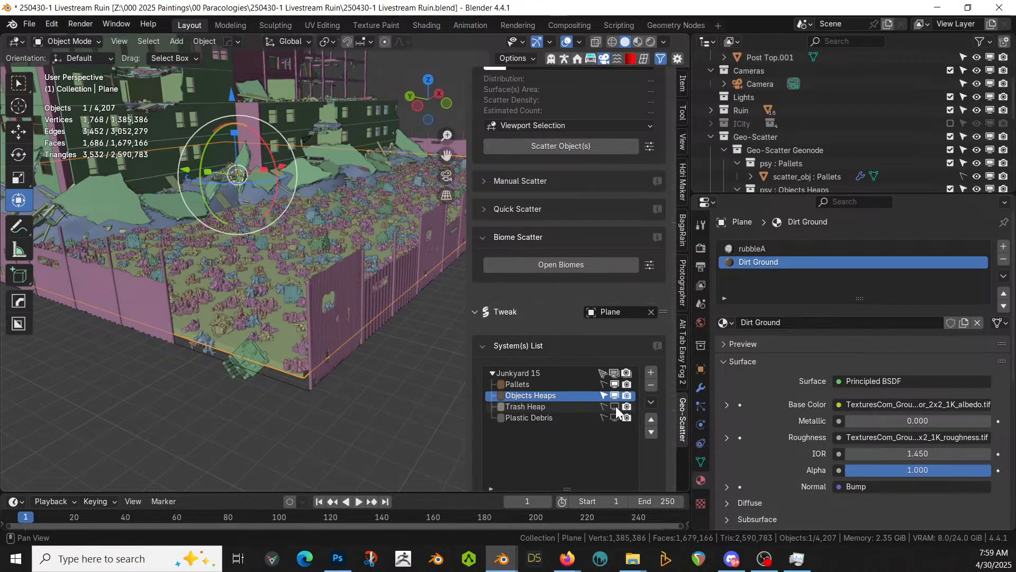
pyautogui.click(615, 406)
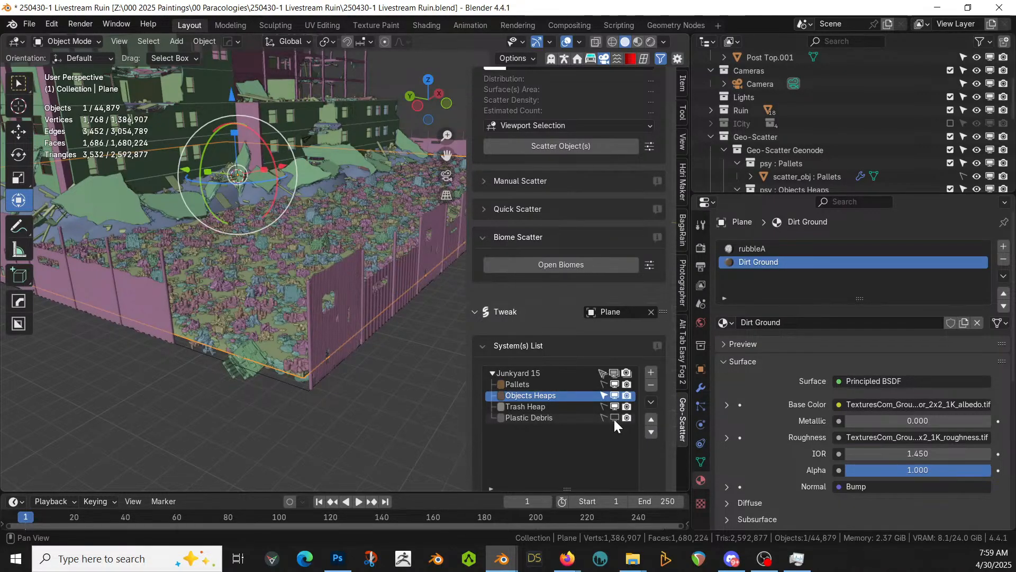
pyautogui.click(615, 417)
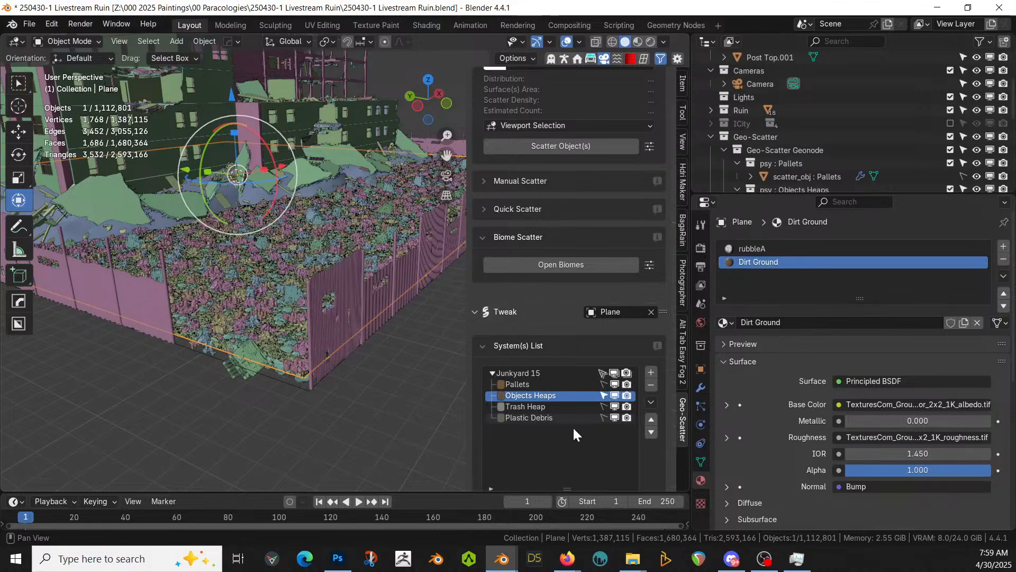
# Enable a vertex-group culling mask on the whole Junkyard 15 group using the reversed Group vertex group, and save the file
pyautogui.scroll(-2, 658, 450)
pyautogui.scroll(-3, 547, 438)
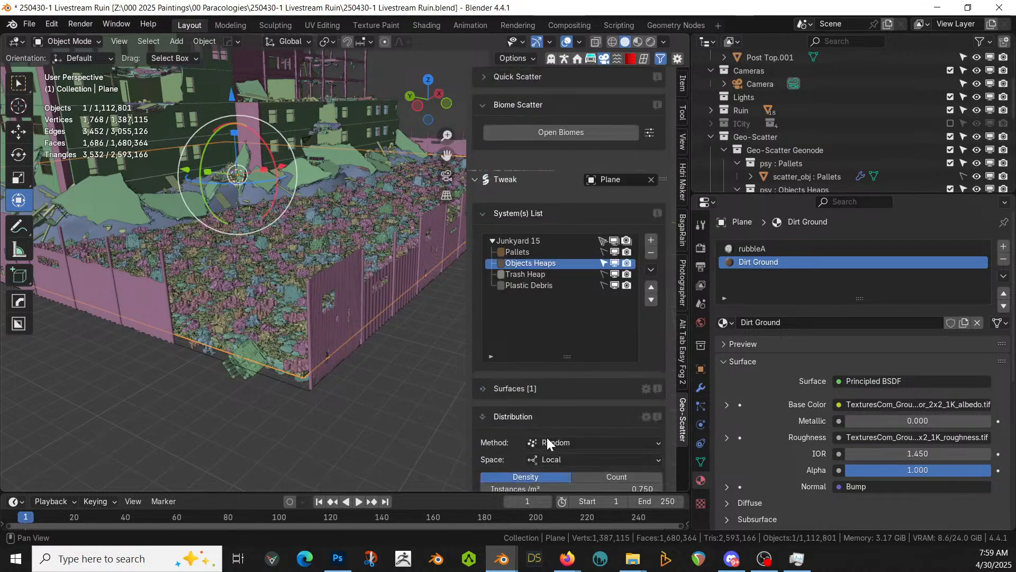
pyautogui.scroll(-2, 546, 436)
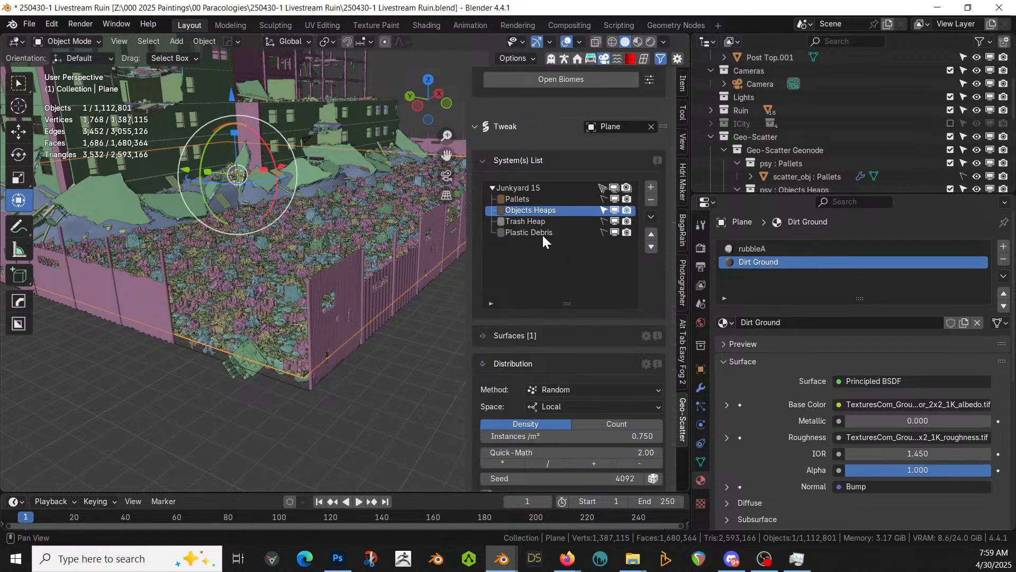
pyautogui.click(526, 188)
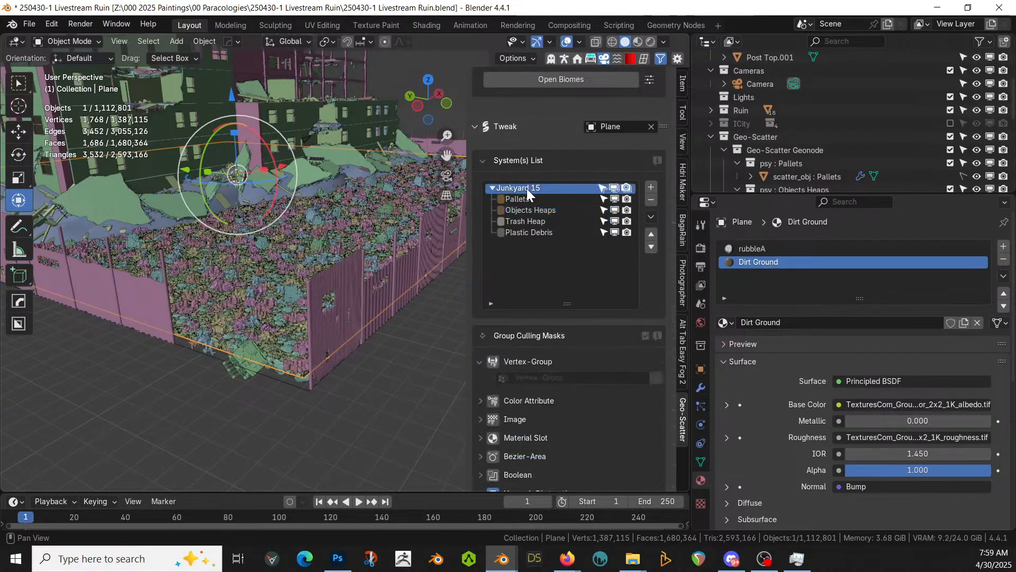
pyautogui.click(490, 355)
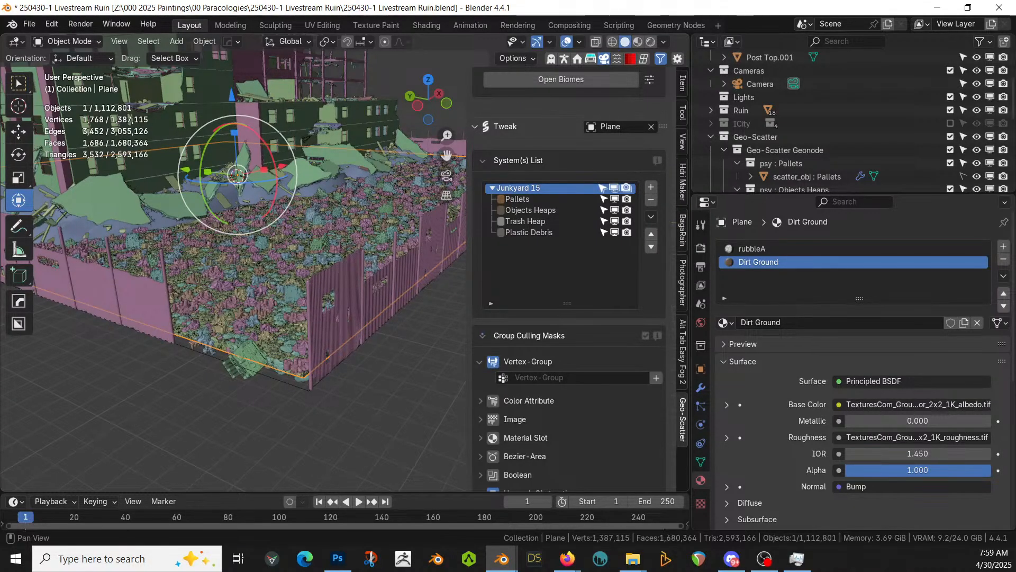
pyautogui.click(507, 378)
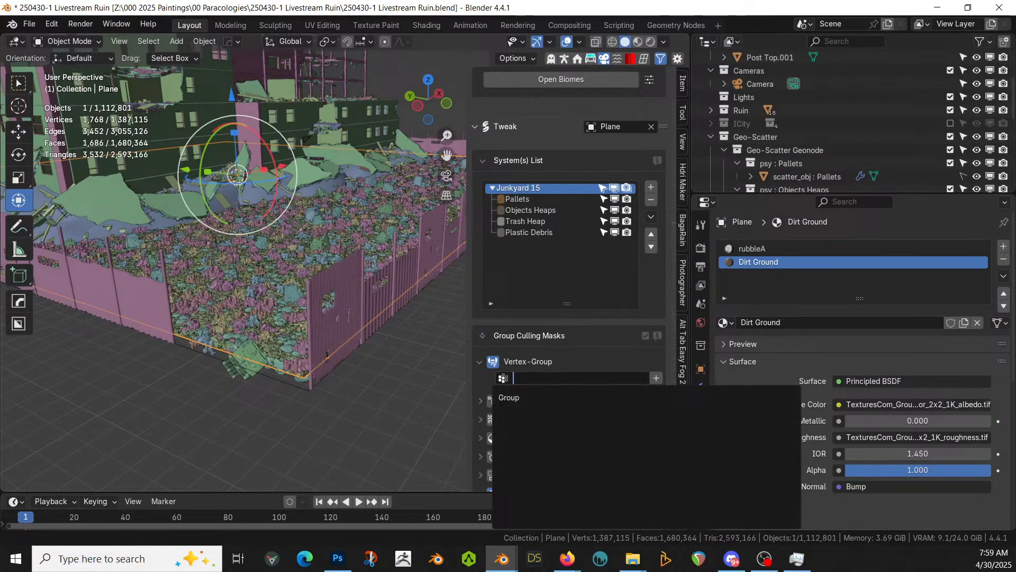
pyautogui.click(510, 398)
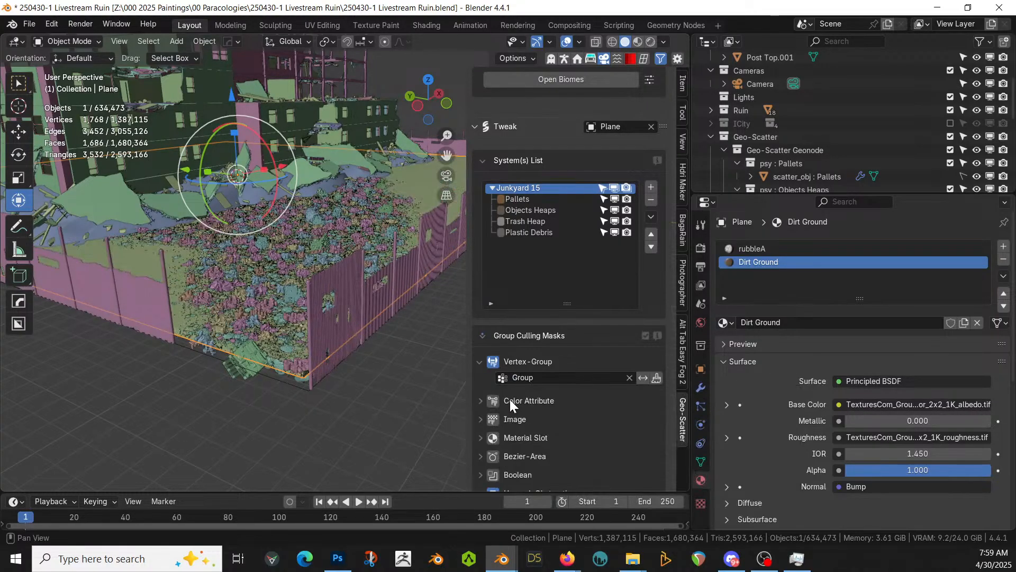
pyautogui.click(647, 375)
pyautogui.moveTo(267, 356); pyautogui.dragTo(257, 368, button='middle')
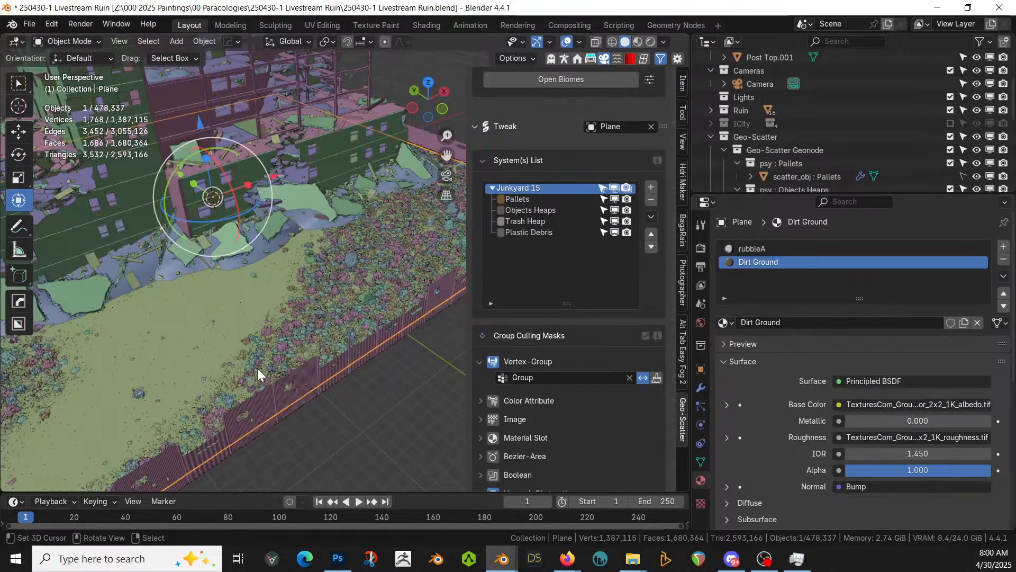
pyautogui.hotkey('ctrl', 's')
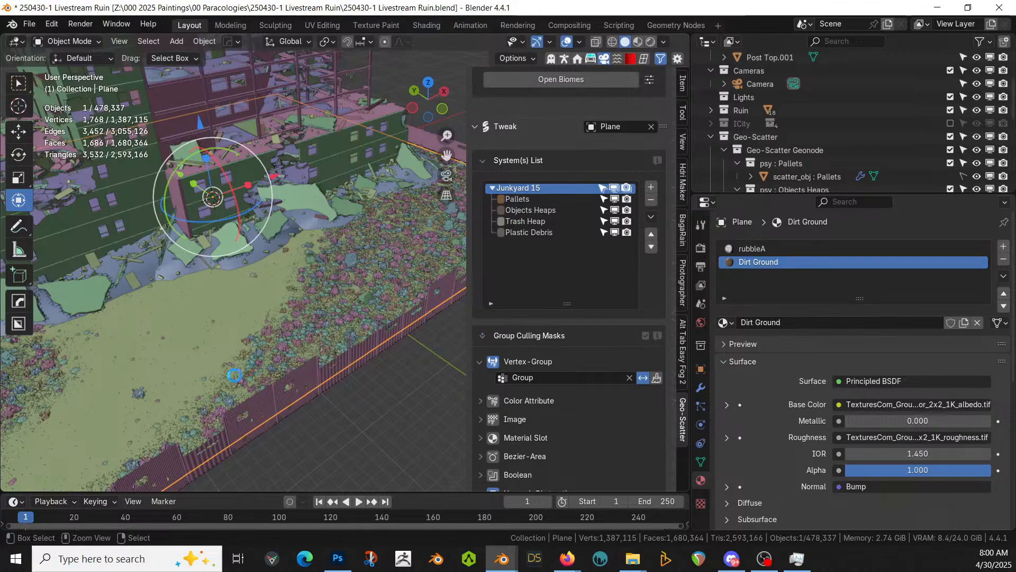
# Examine the dirt path and its border with the scattered debris in Rendered shading, from close up and farther away
pyautogui.scroll(3, 227, 377)
pyautogui.keyDown('shift'); pyautogui.moveTo(227, 376); pyautogui.dragTo(188, 386, button='middle'); pyautogui.keyUp('shift')
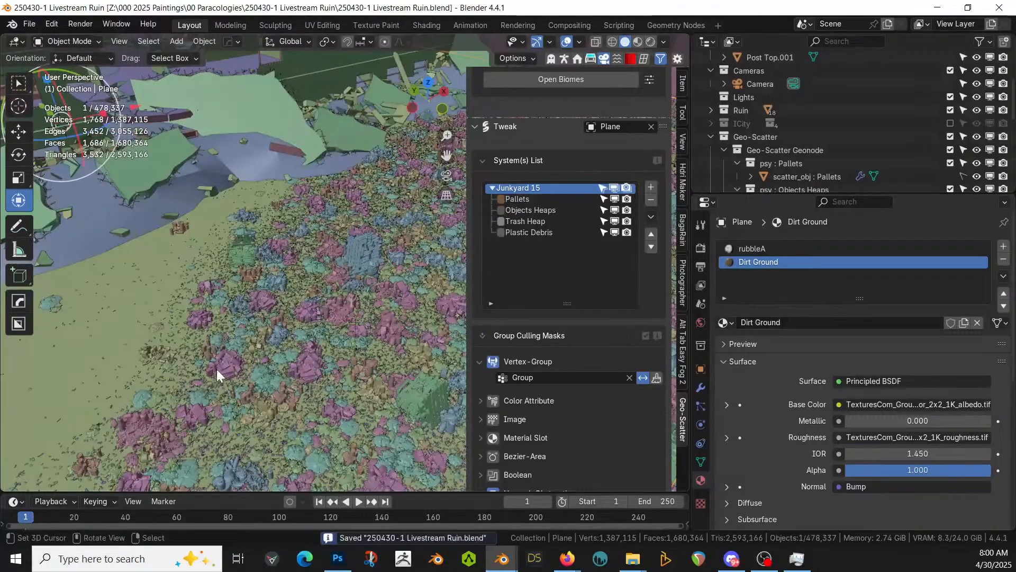
pyautogui.keyDown('shift'); pyautogui.moveTo(233, 360); pyautogui.dragTo(289, 330, button='middle'); pyautogui.keyUp('shift')
pyautogui.press('z')
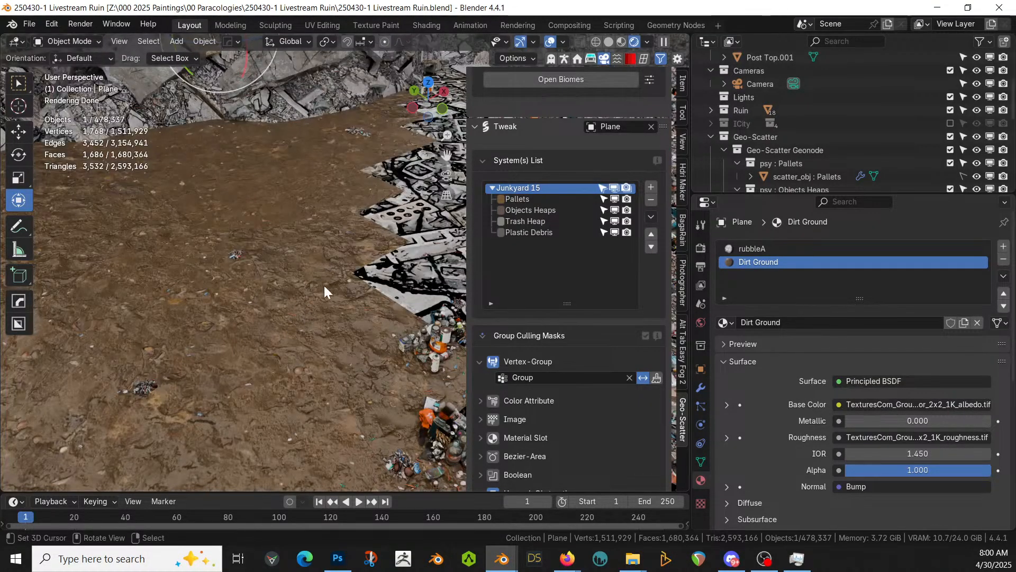
pyautogui.scroll(-3, 324, 304)
pyautogui.scroll(-2, 324, 304)
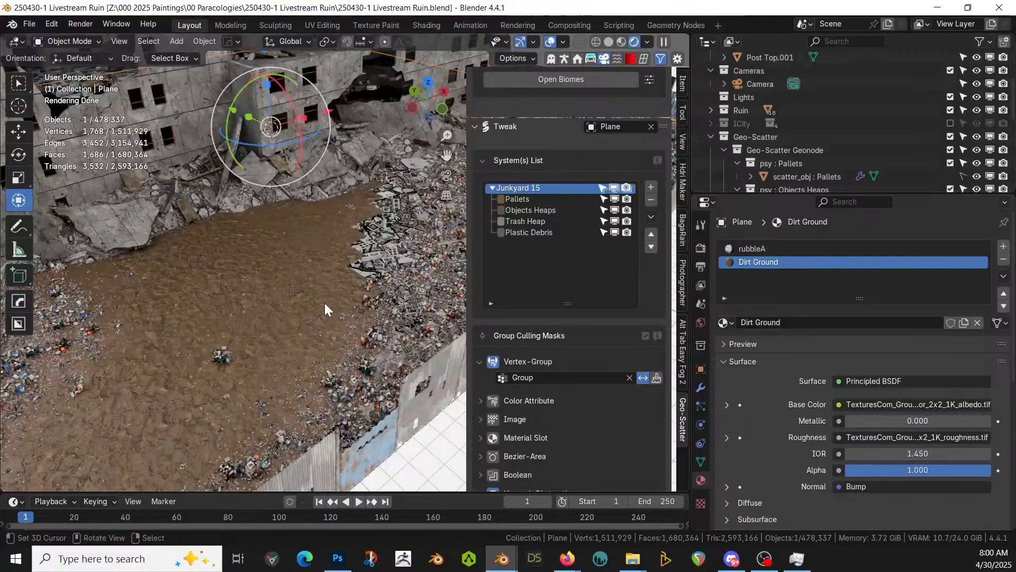
pyautogui.moveTo(301, 320); pyautogui.dragTo(319, 335, button='middle')
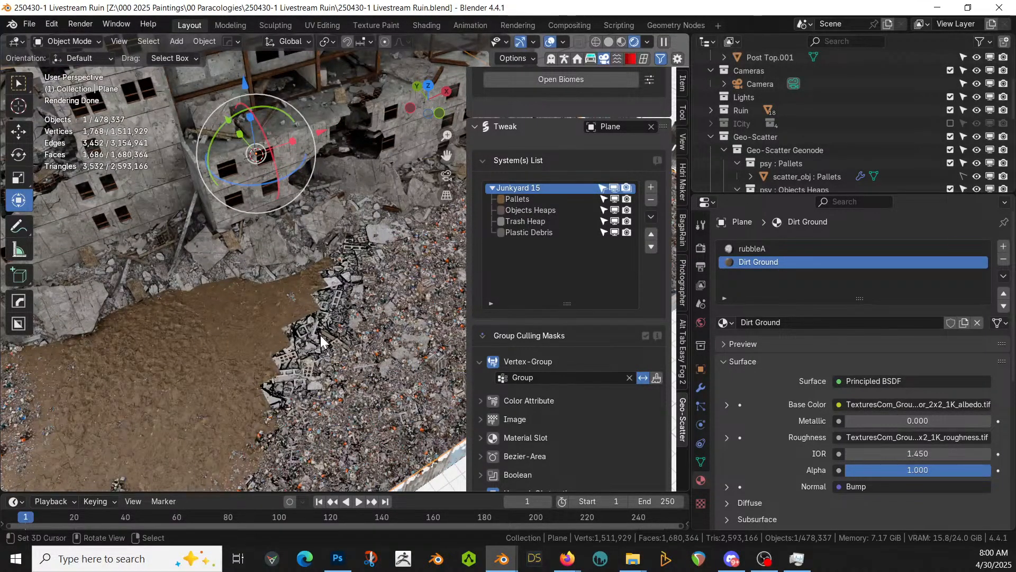
# Assign the Dirt Ground material to the ground plane's faces along the path's border with the debris, and check it in Rendered shading
pyautogui.press('z')
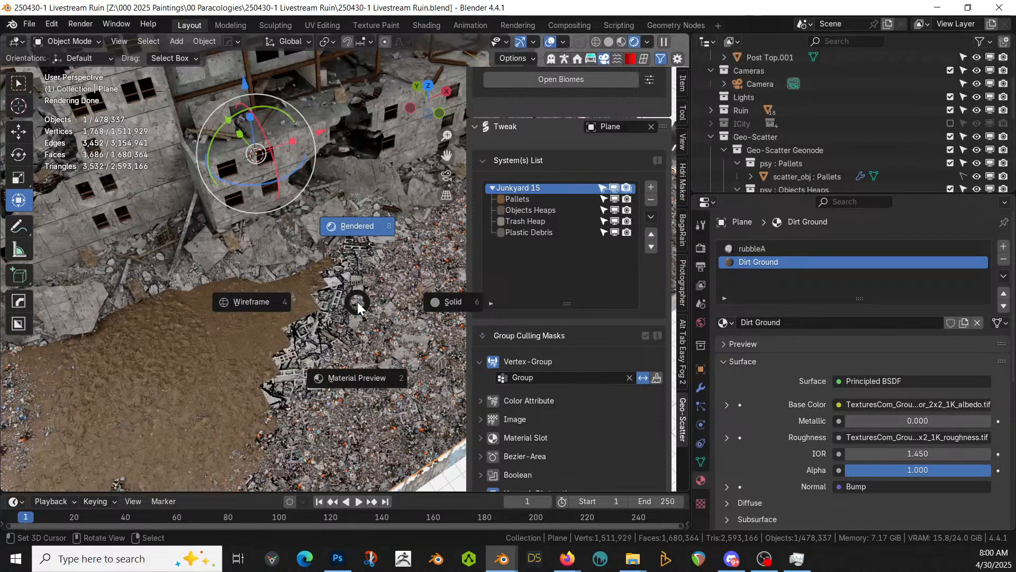
pyautogui.press('6')
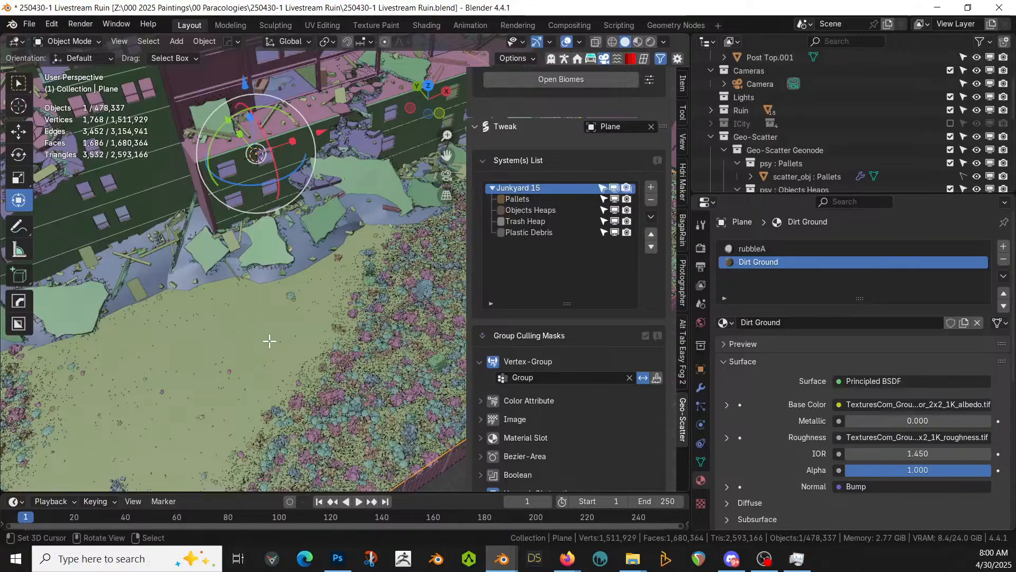
pyautogui.press('Tab')
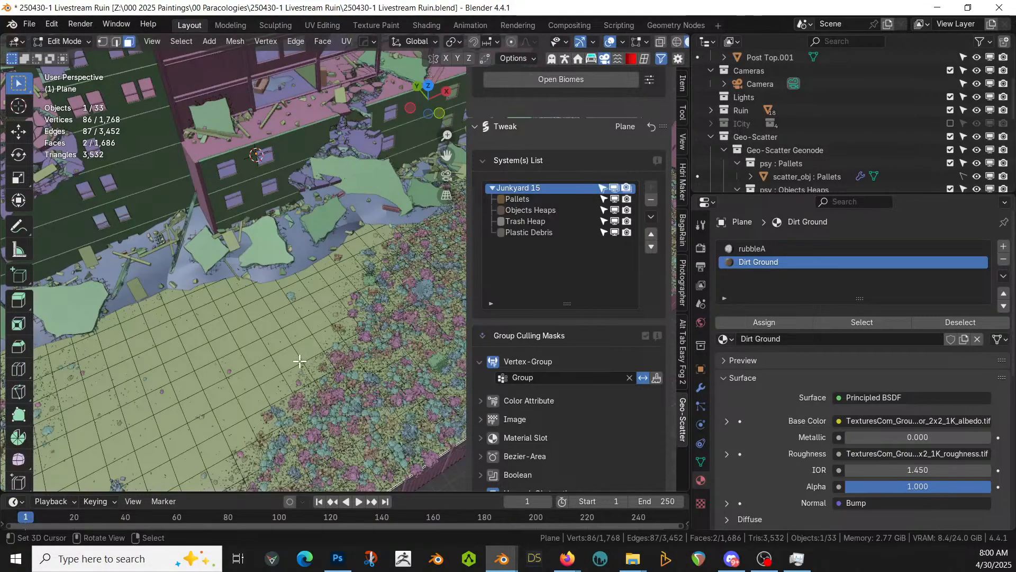
pyautogui.moveTo(297, 359); pyautogui.dragTo(297, 363, button='middle')
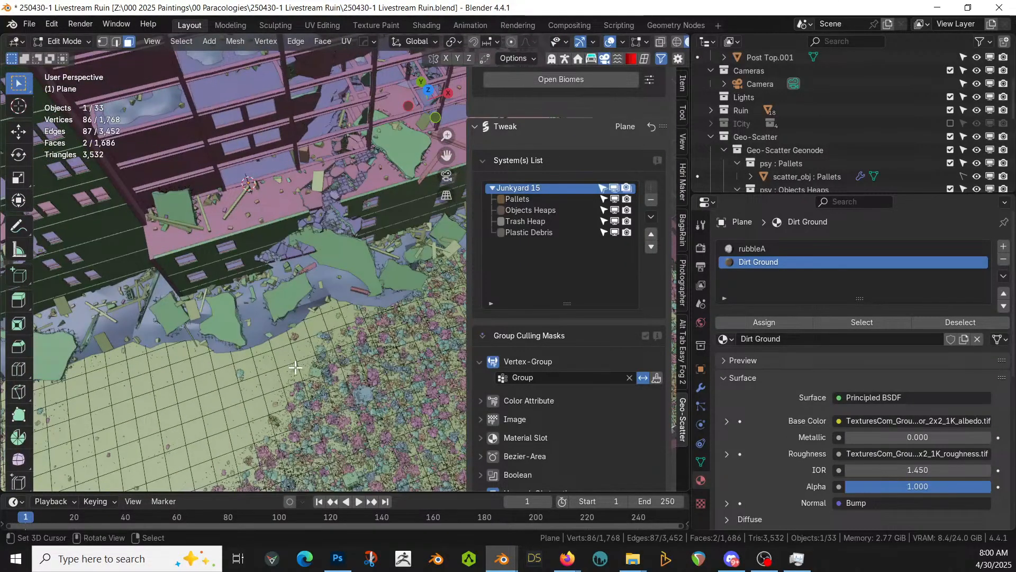
pyautogui.press('c')
pyautogui.moveTo(295, 418)
pyautogui.mouseDown()
pyautogui.moveTo(278, 450)
pyautogui.moveTo(266, 437)
pyautogui.moveTo(365, 323)
pyautogui.moveTo(399, 316)
pyautogui.mouseUp()
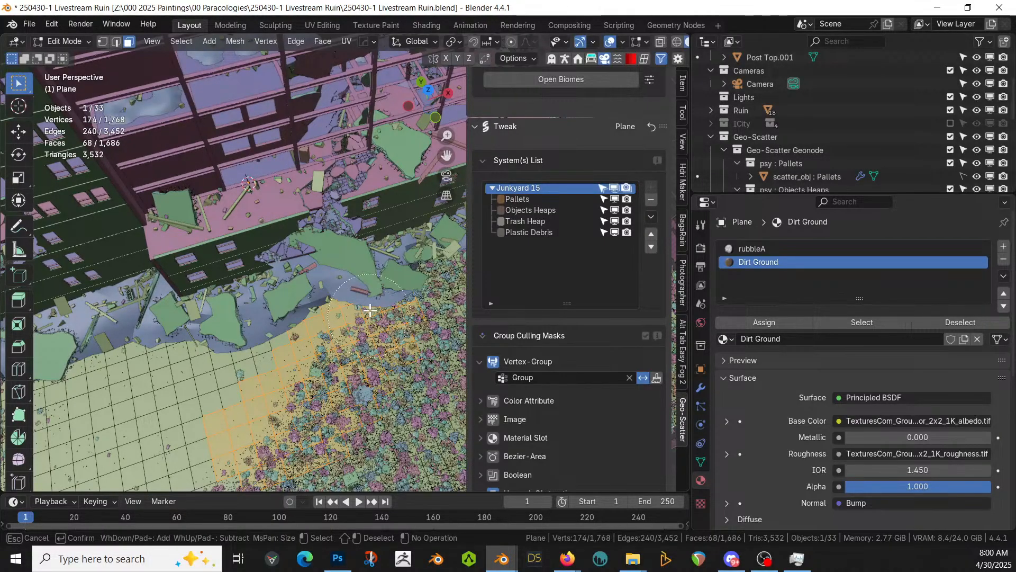
pyautogui.rightClick(401, 317)
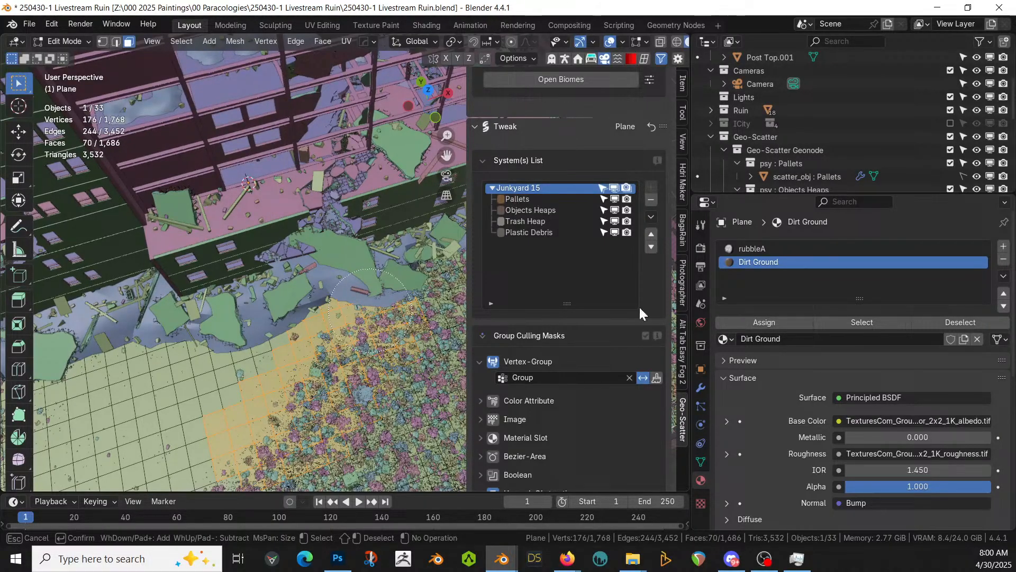
pyautogui.click(771, 322)
pyautogui.moveTo(349, 376); pyautogui.dragTo(312, 342, button='middle')
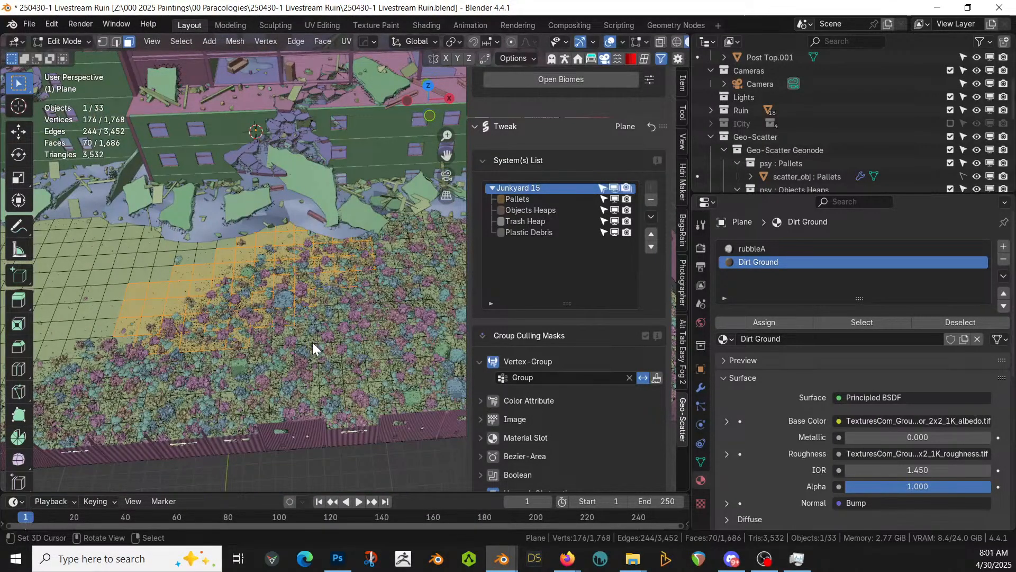
pyautogui.press('Tab')
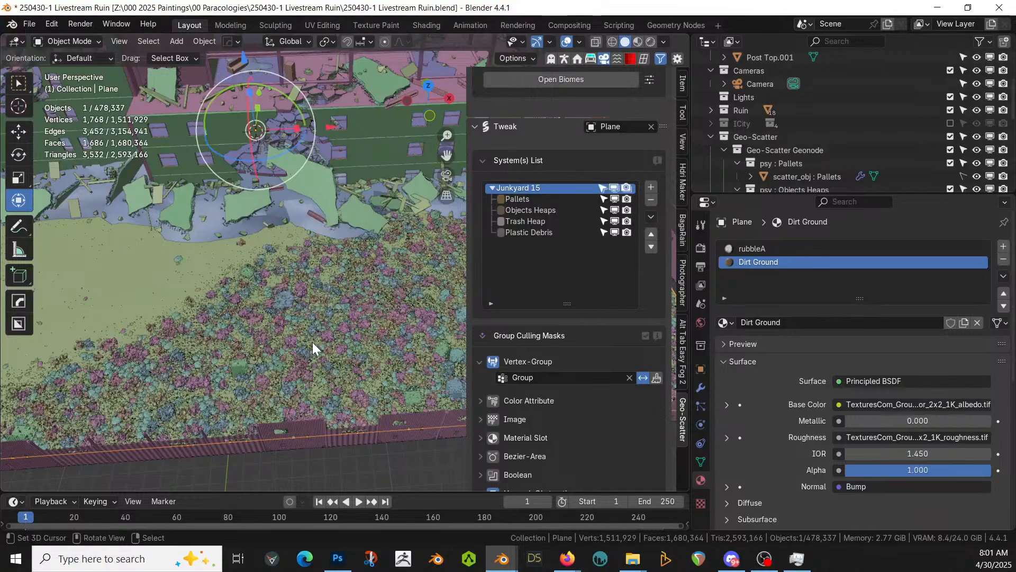
pyautogui.press('z')
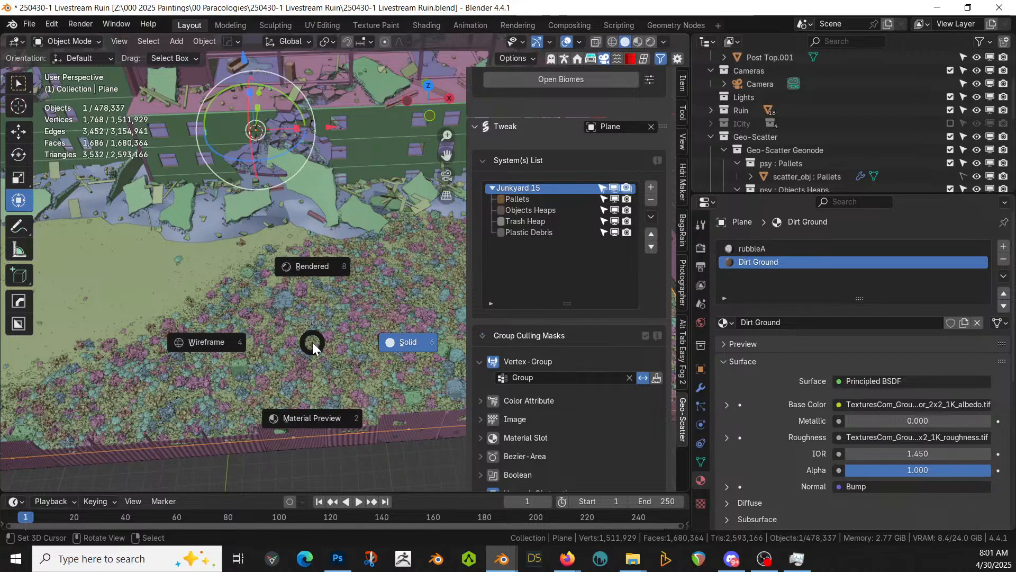
pyautogui.press('8')
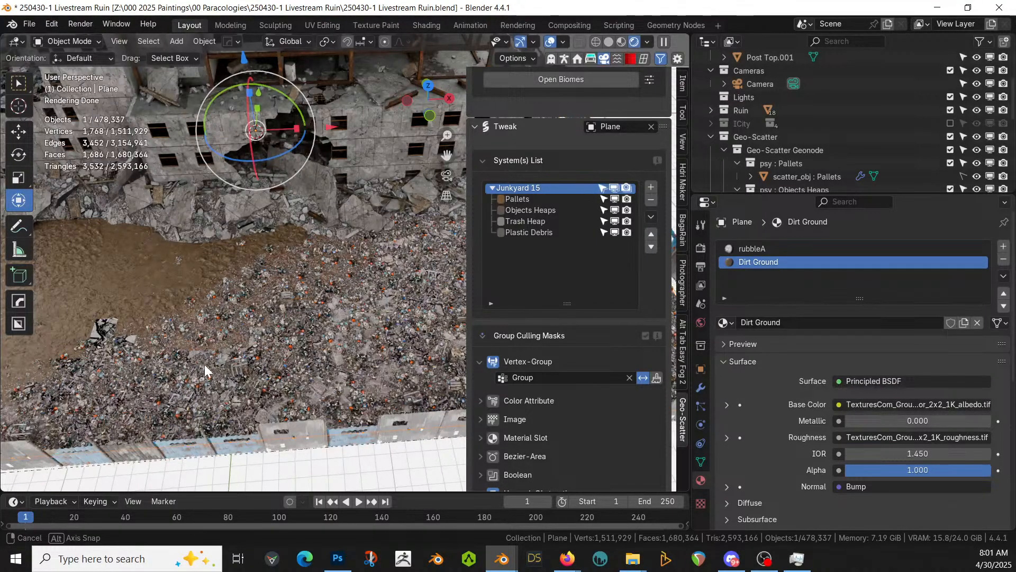
pyautogui.moveTo(204, 364); pyautogui.dragTo(234, 373, button='middle')
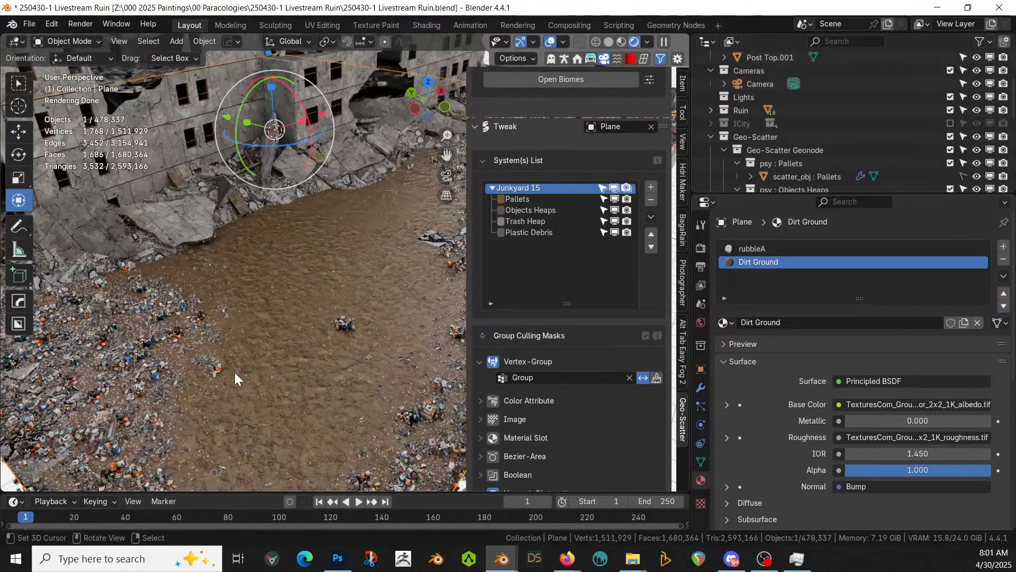
# Return to Solid shading and hide the Plastic Debris, Trash Heap and Pallets scatter systems in the viewport
pyautogui.press('z')
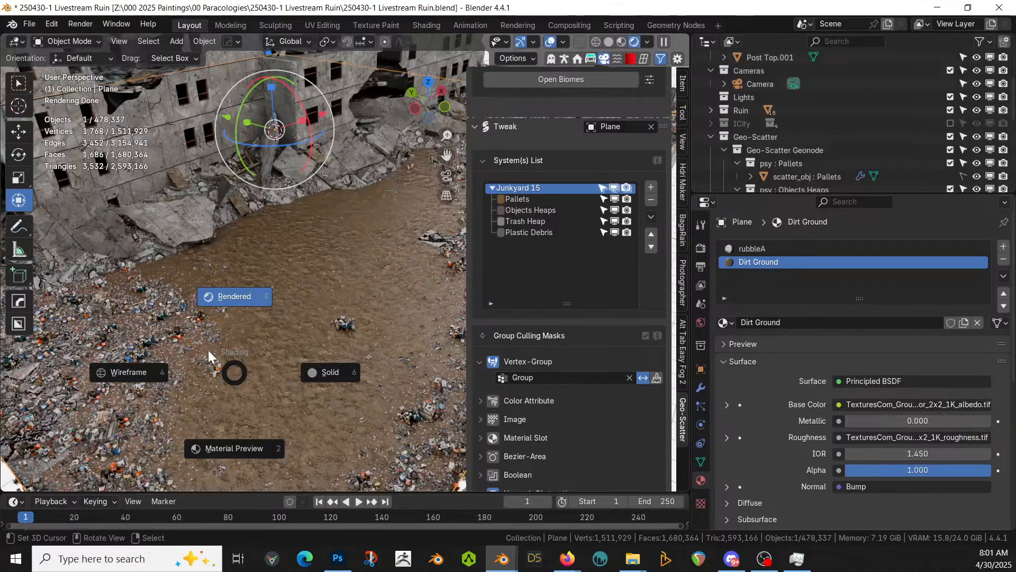
pyautogui.press('6')
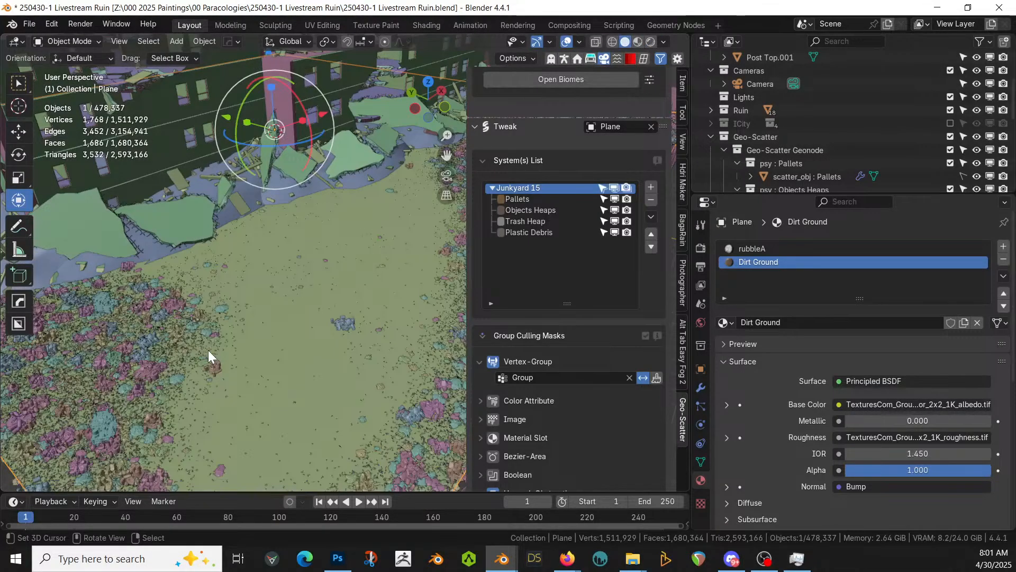
pyautogui.moveTo(273, 337); pyautogui.dragTo(376, 298, button='middle')
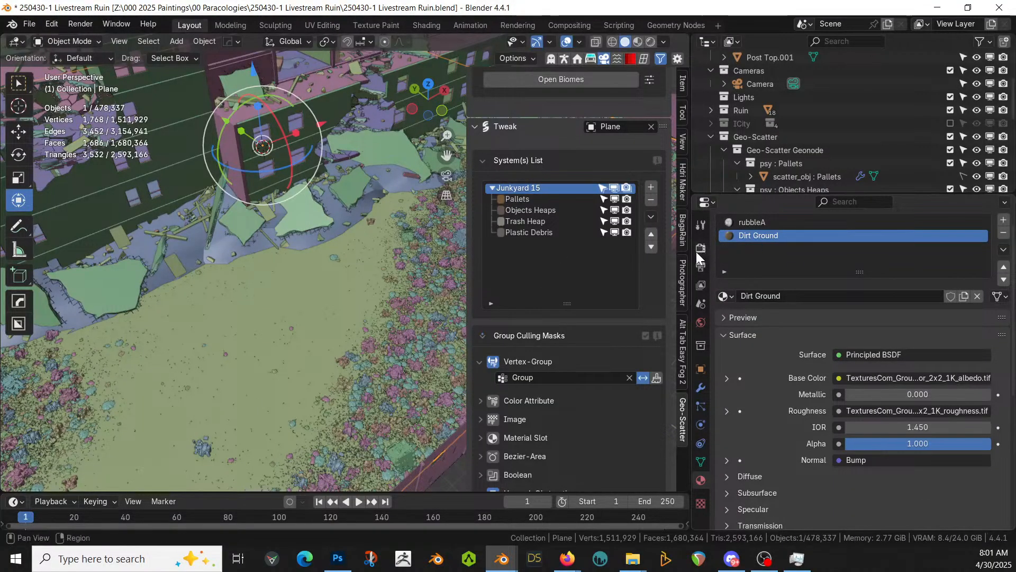
pyautogui.click(613, 232)
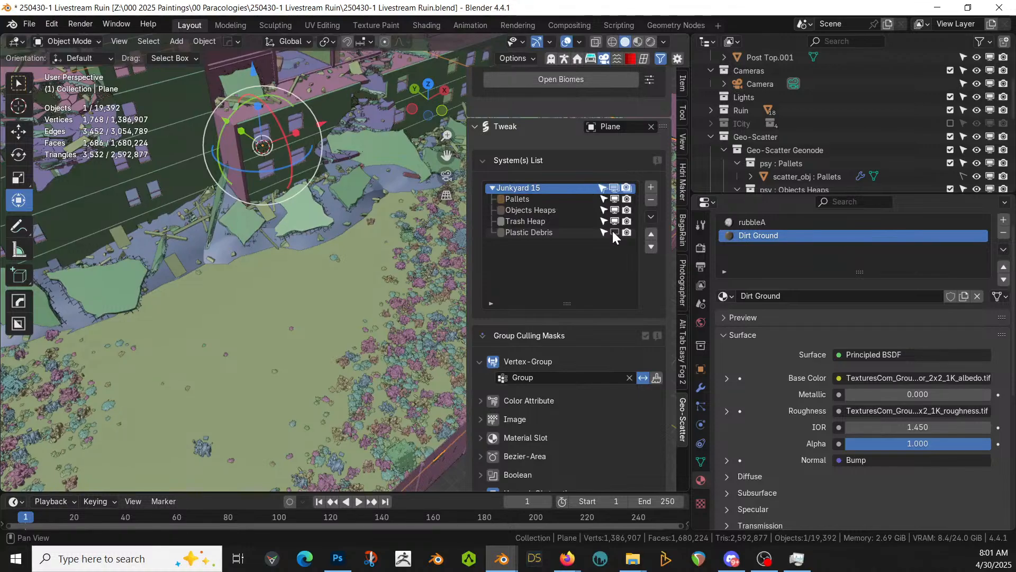
pyautogui.click(616, 221)
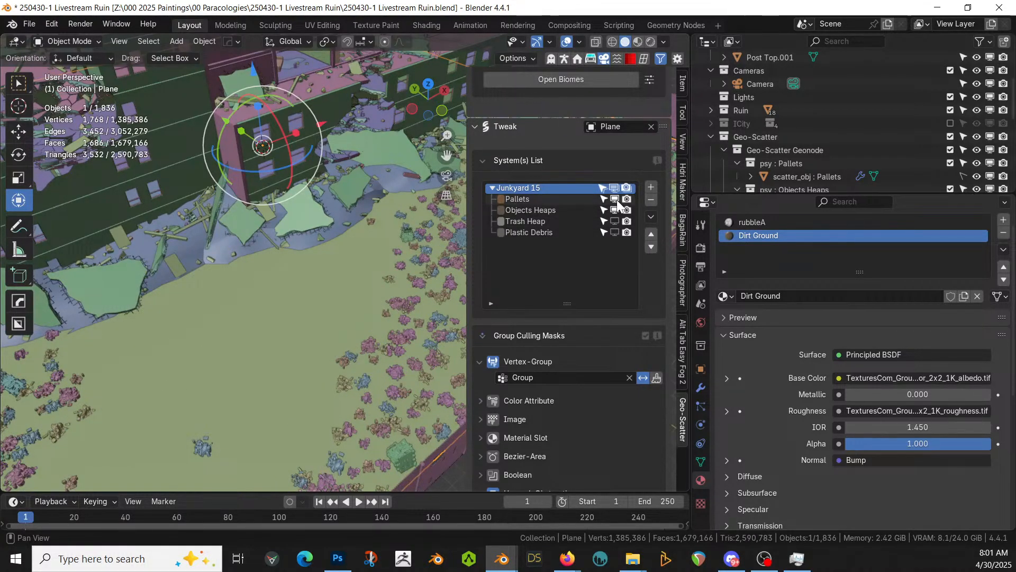
pyautogui.click(616, 199)
# Place the Truck asset on the dirt path in front of the ruin and lower it about 0.038 m along Z
pyautogui.moveTo(277, 256); pyautogui.dragTo(328, 290, button='middle')
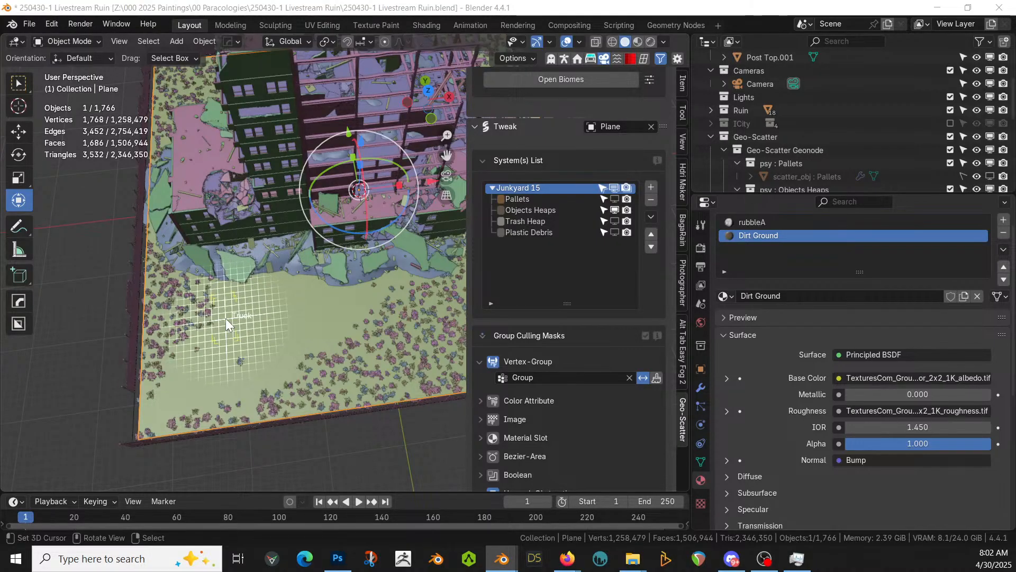
pyautogui.moveTo(225, 319); pyautogui.dragTo(226, 319)
pyautogui.press('KP_Decimal')
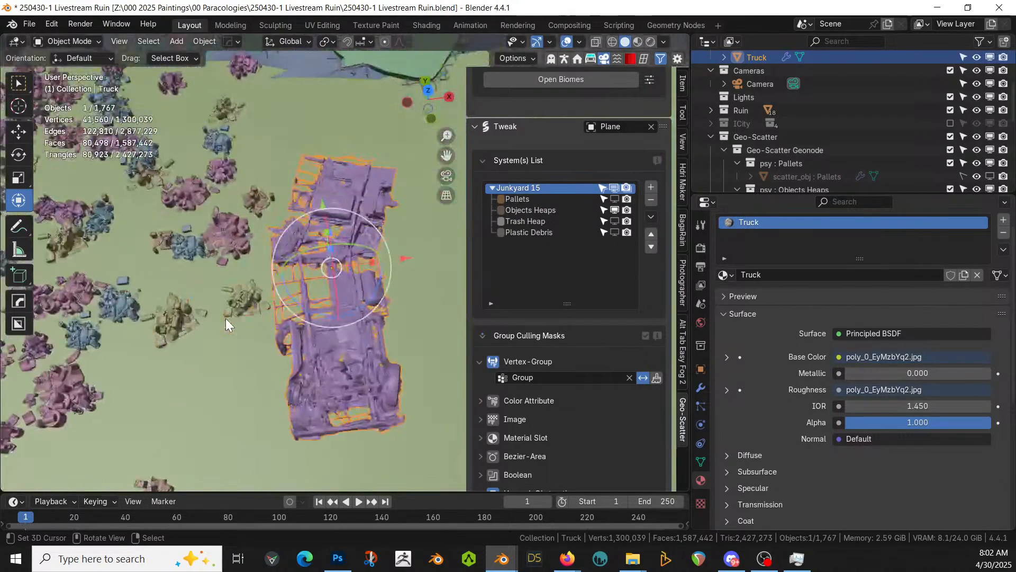
pyautogui.moveTo(320, 271); pyautogui.dragTo(265, 182, button='middle')
pyautogui.press('g')
pyautogui.press('z')
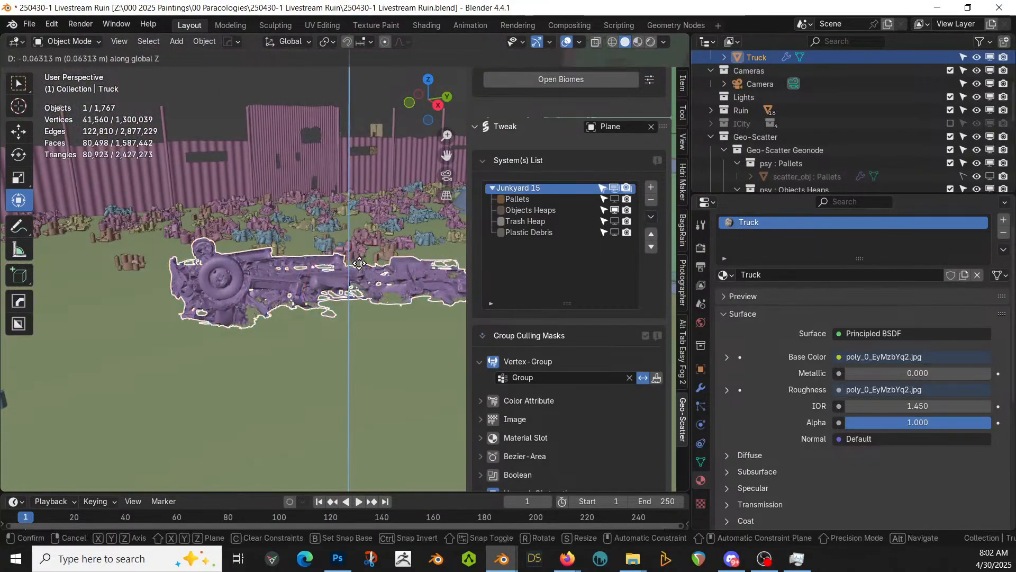
pyautogui.click(360, 270)
pyautogui.moveTo(361, 275); pyautogui.dragTo(360, 345, button='middle')
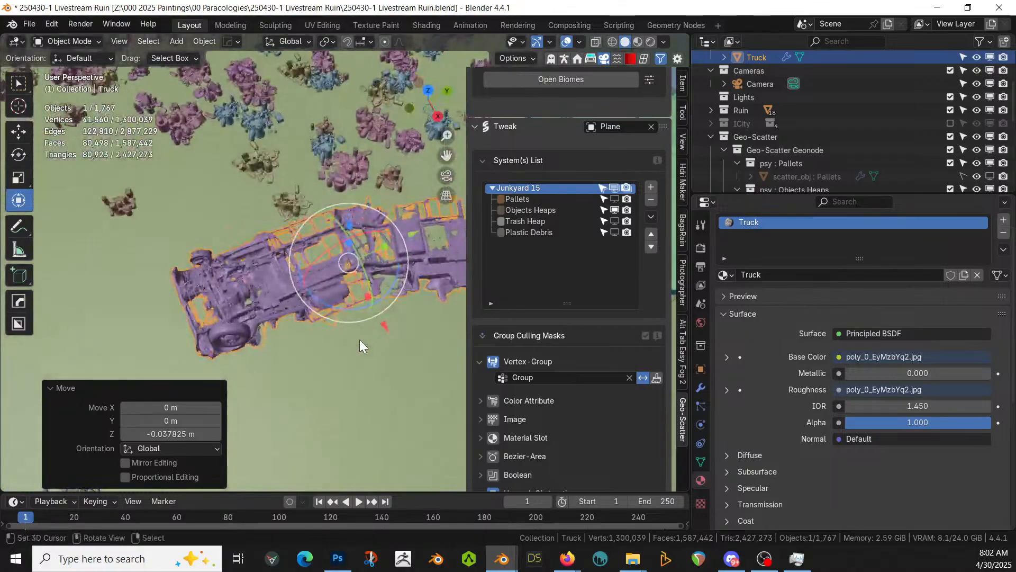
# In top view, place the Bus asset on the ground between the truck and the fence, at the edge of the debris
pyautogui.scroll(-6, 360, 338)
pyautogui.press('KP_7')
pyautogui.scroll(-5, 360, 339)
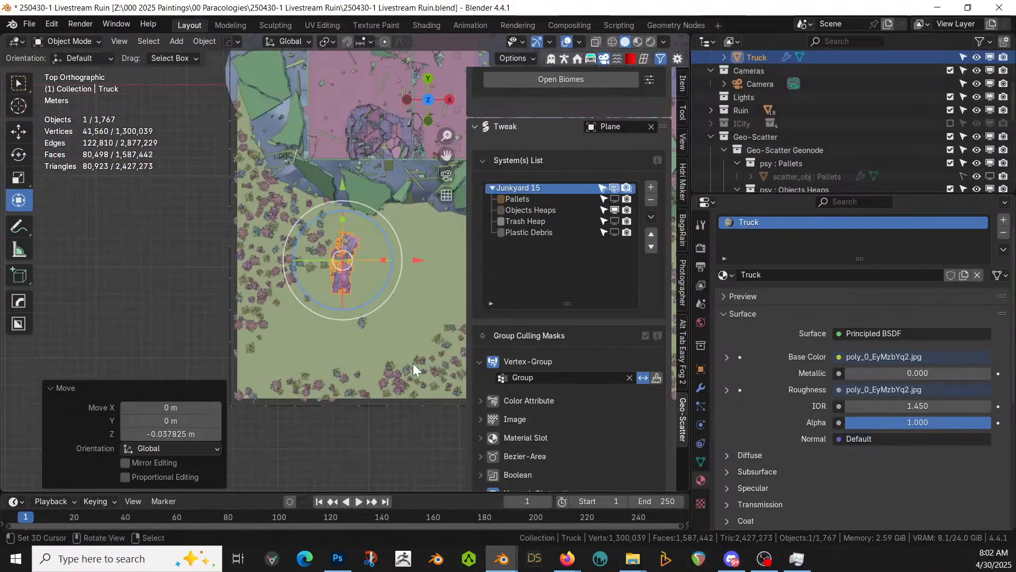
pyautogui.keyDown('shift'); pyautogui.moveTo(413, 363); pyautogui.dragTo(361, 341, button='middle'); pyautogui.keyUp('shift')
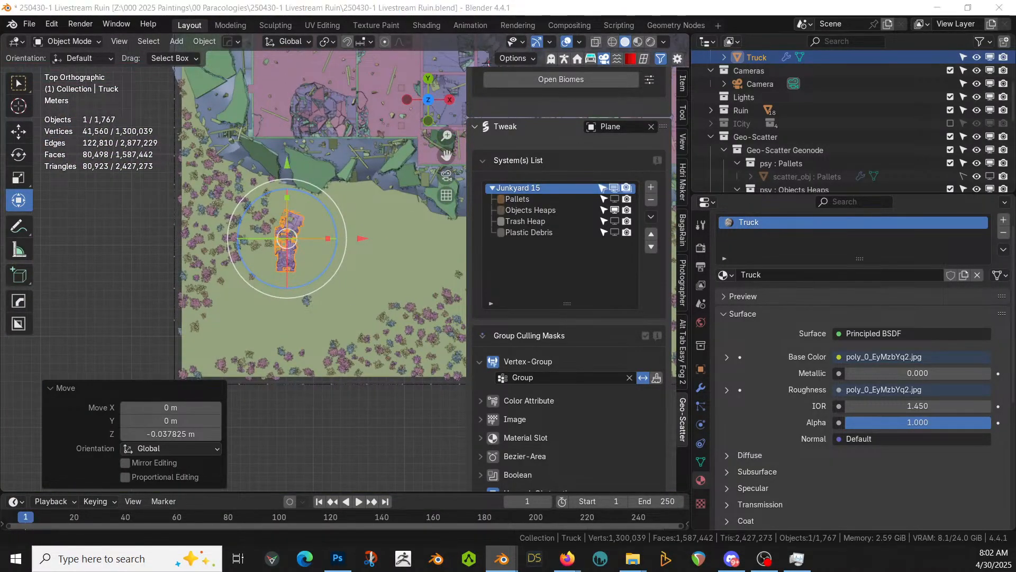
pyautogui.moveTo(102, 61); pyautogui.dragTo(354, 324)
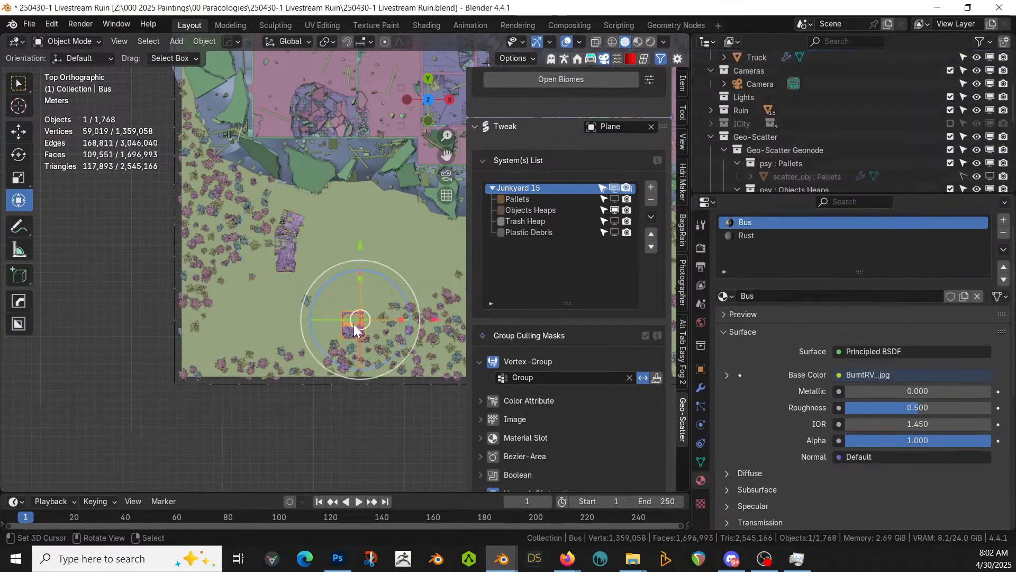
pyautogui.press('KP_Decimal')
pyautogui.moveTo(355, 324); pyautogui.dragTo(469, 225, button='middle')
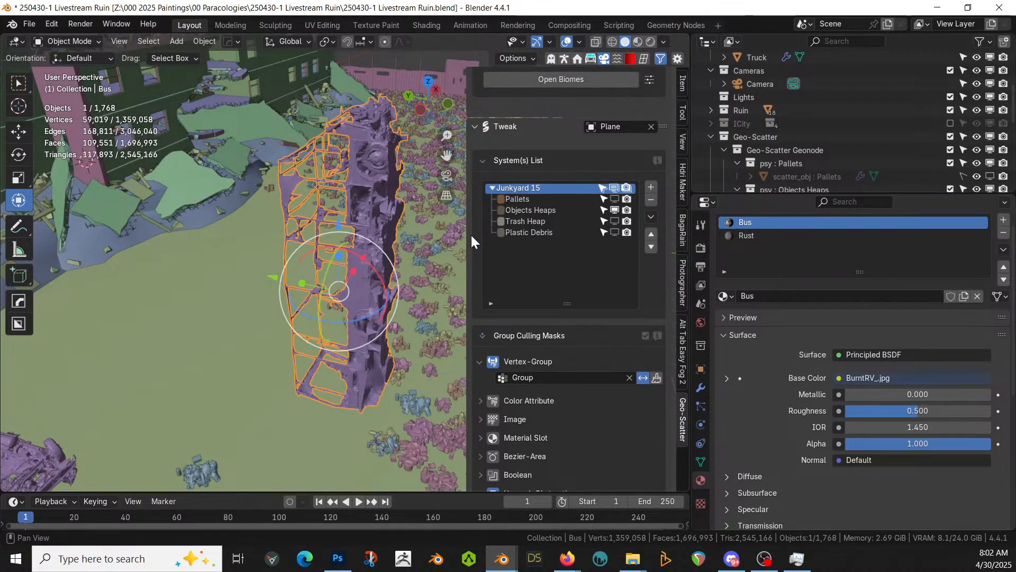
# Rotate the upright bus 90° about the X axis and lower it about 1.41 m along Z onto the ground
pyautogui.press('r')
pyautogui.press('x')
pyautogui.press('9')
pyautogui.press('0')
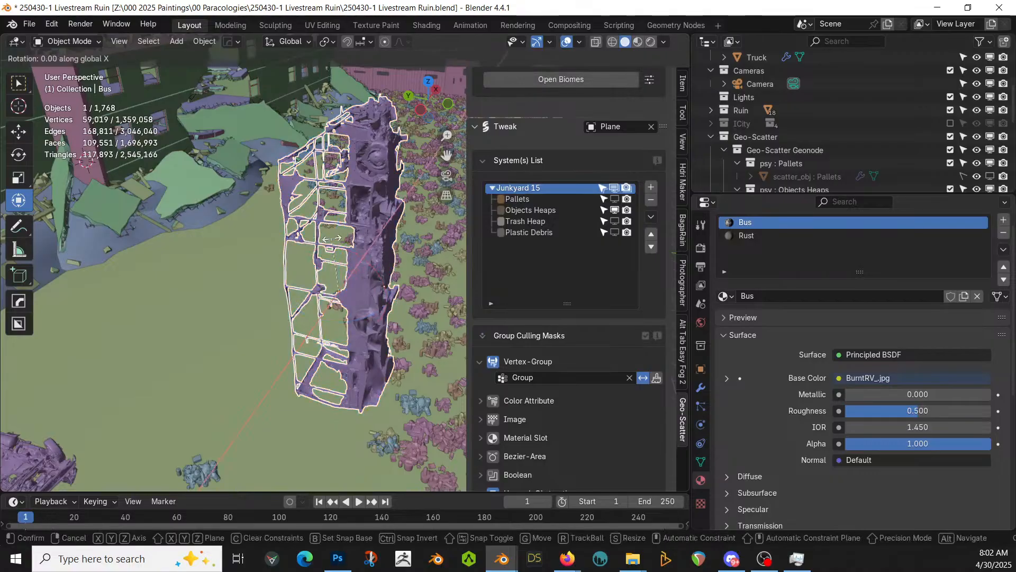
pyautogui.press('Return')
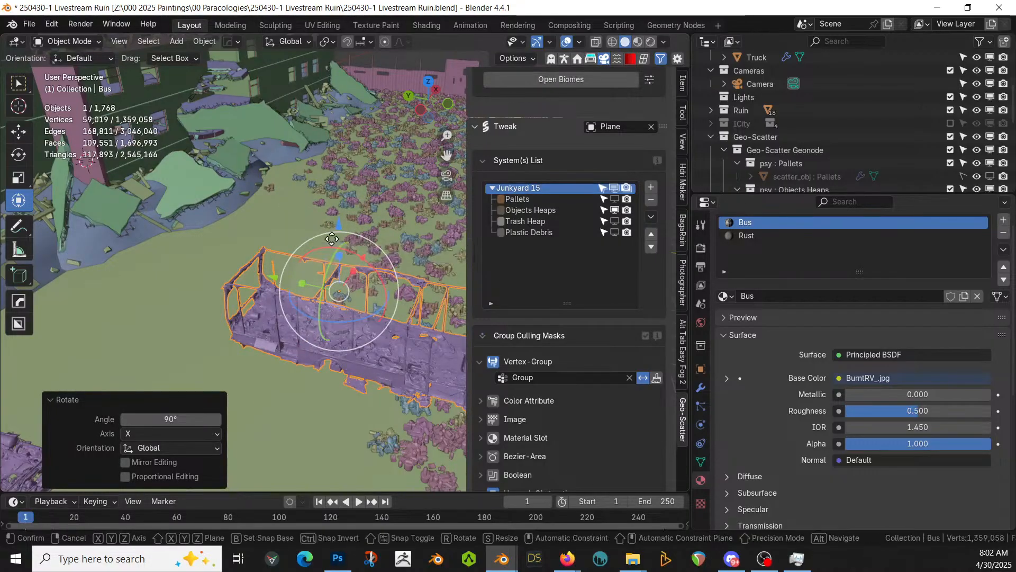
pyautogui.press('g')
pyautogui.press('z')
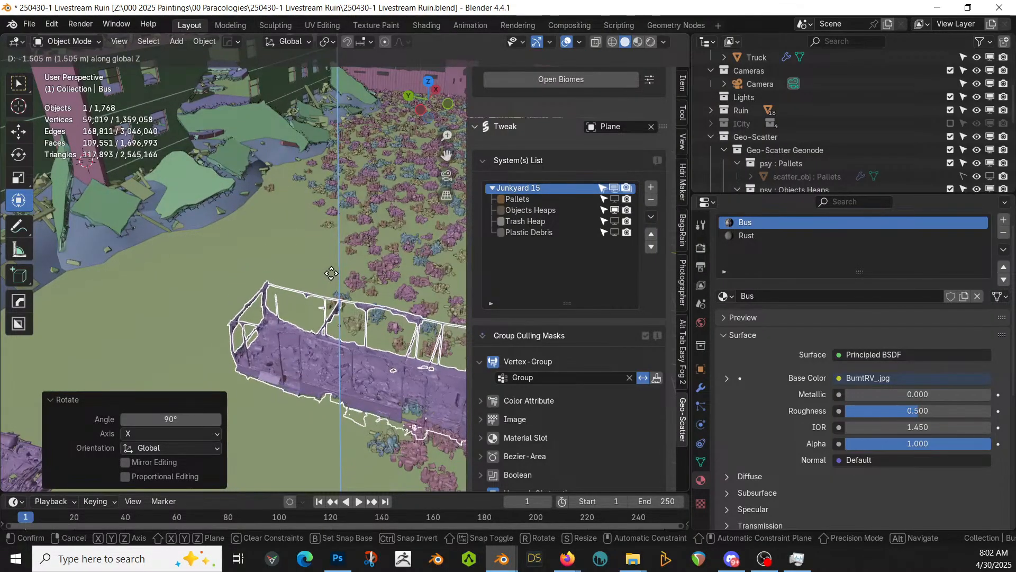
pyautogui.click(332, 271)
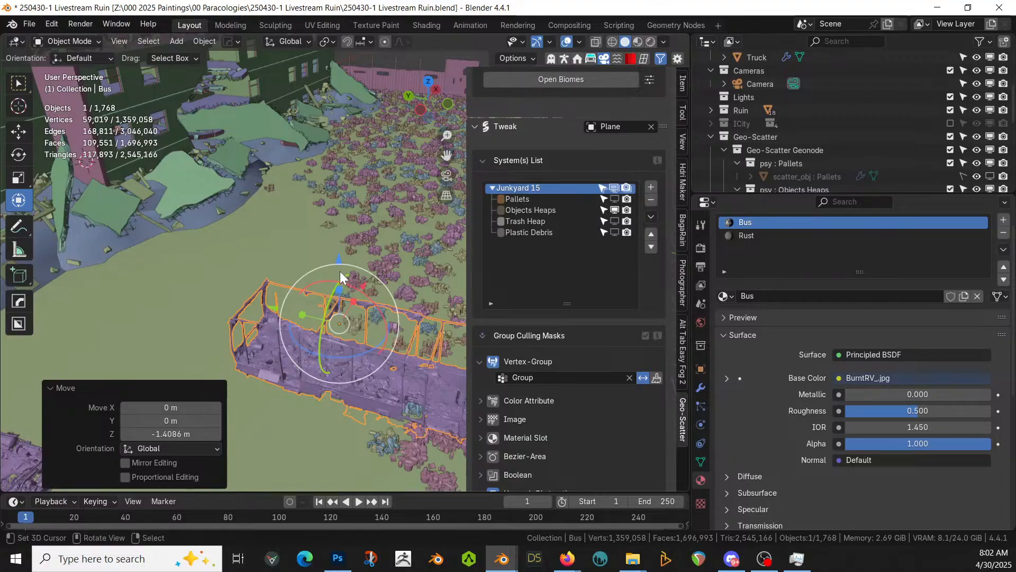
# Rotate the bus 53.8° in top view, move it about 10.77 m in X and 4.62 m in Y, and save the file
pyautogui.press('KP_7')
pyautogui.scroll(-3, 339, 271)
pyautogui.press('r')
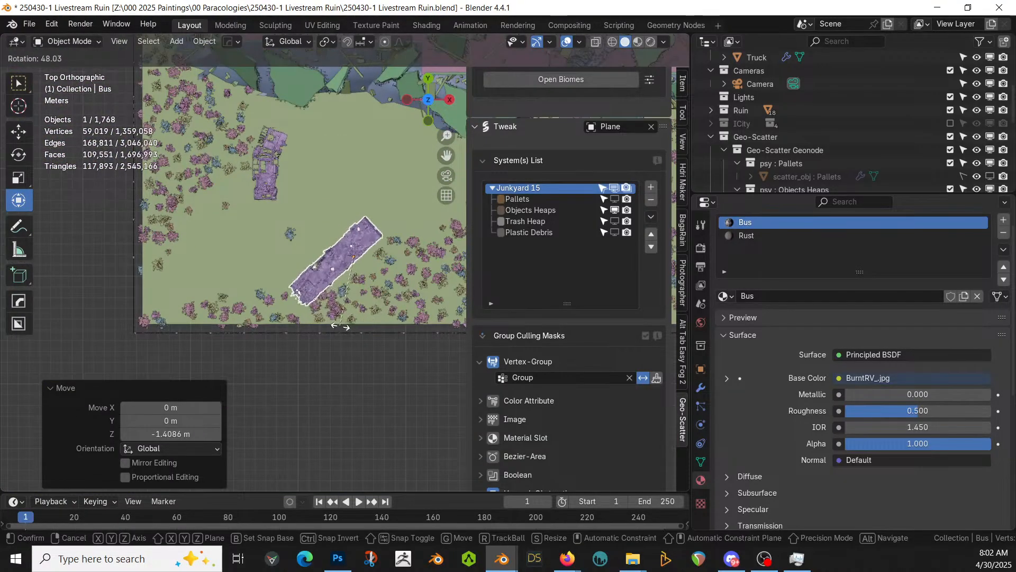
pyautogui.click(335, 316)
pyautogui.keyDown('shift'); pyautogui.moveTo(335, 316); pyautogui.dragTo(231, 345, button='middle'); pyautogui.keyUp('shift')
pyautogui.press('g')
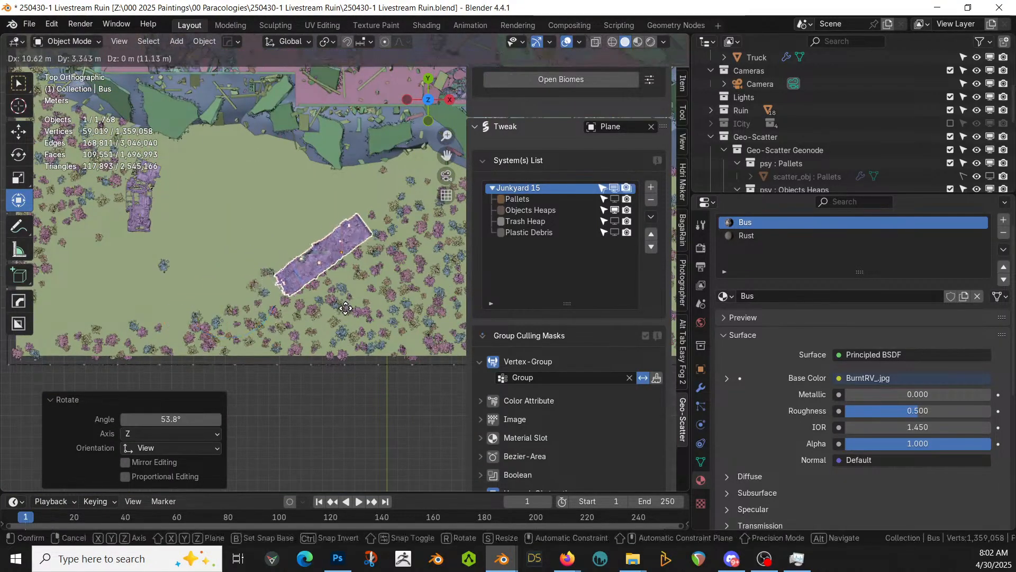
pyautogui.click(345, 296)
pyautogui.moveTo(345, 297); pyautogui.dragTo(402, 175, button='middle')
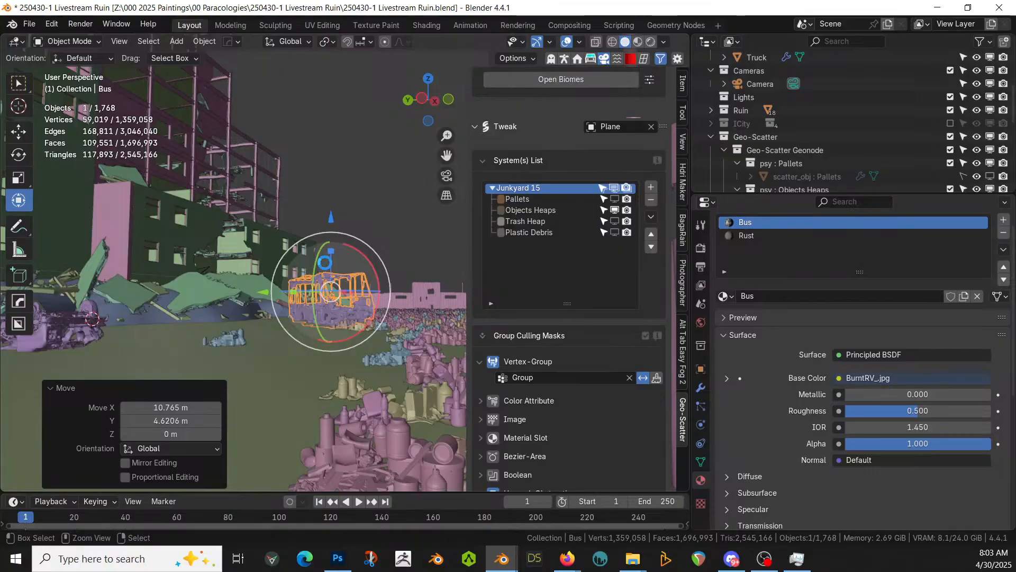
pyautogui.hotkey('ctrl', 's')
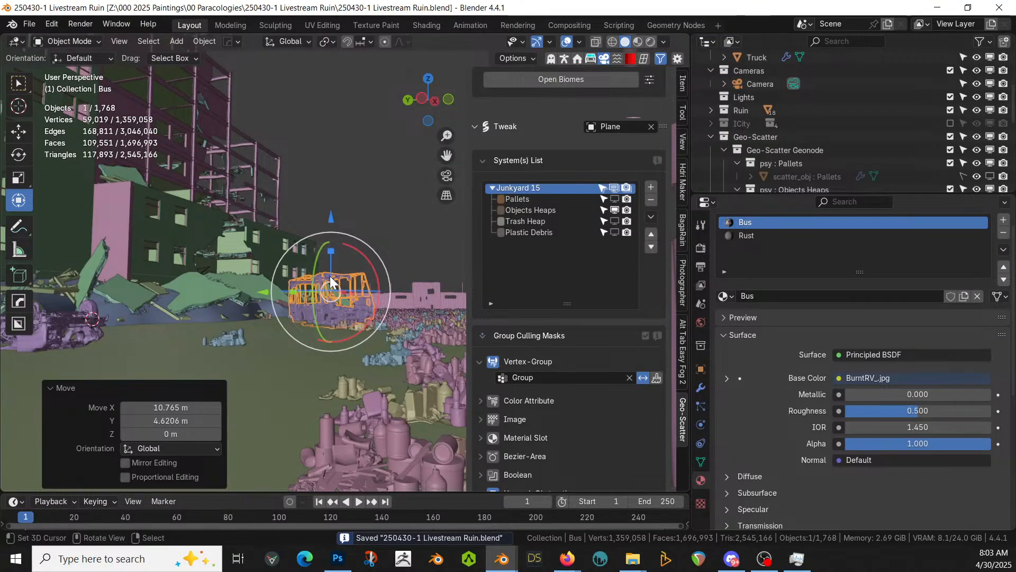
# In Edit Mode of the ground plane, select all faces coplanar with one ground face, and return to Object Mode
pyautogui.moveTo(325, 263); pyautogui.dragTo(373, 405, button='middle')
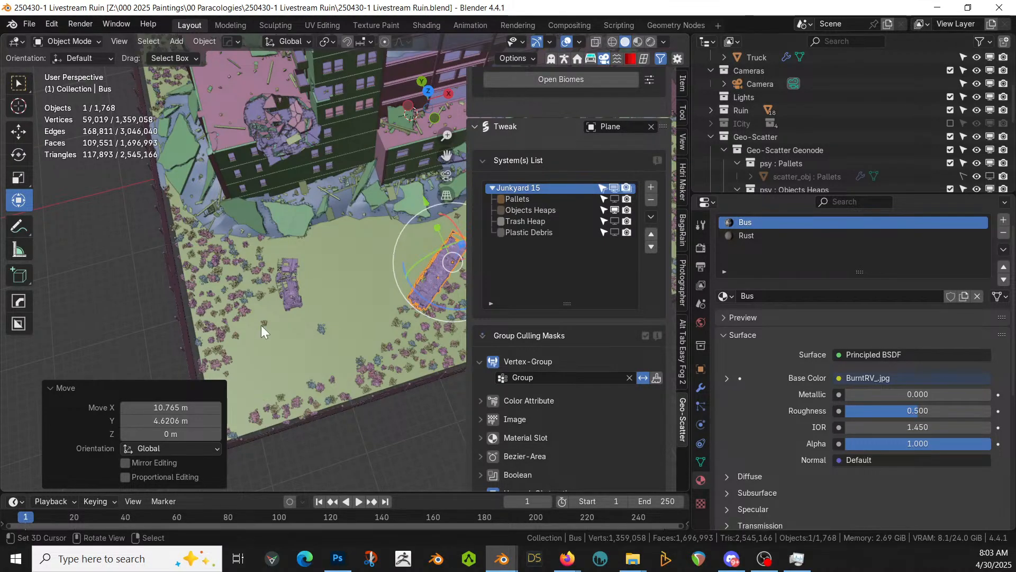
pyautogui.click(342, 291)
pyautogui.press('Tab')
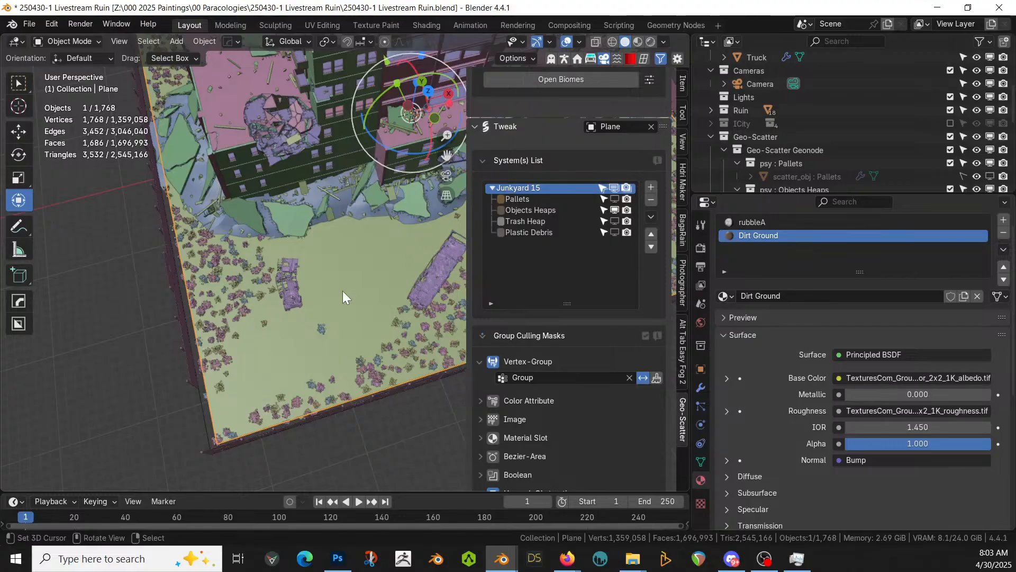
pyautogui.click(342, 290)
pyautogui.hotkey('shift', 'g')
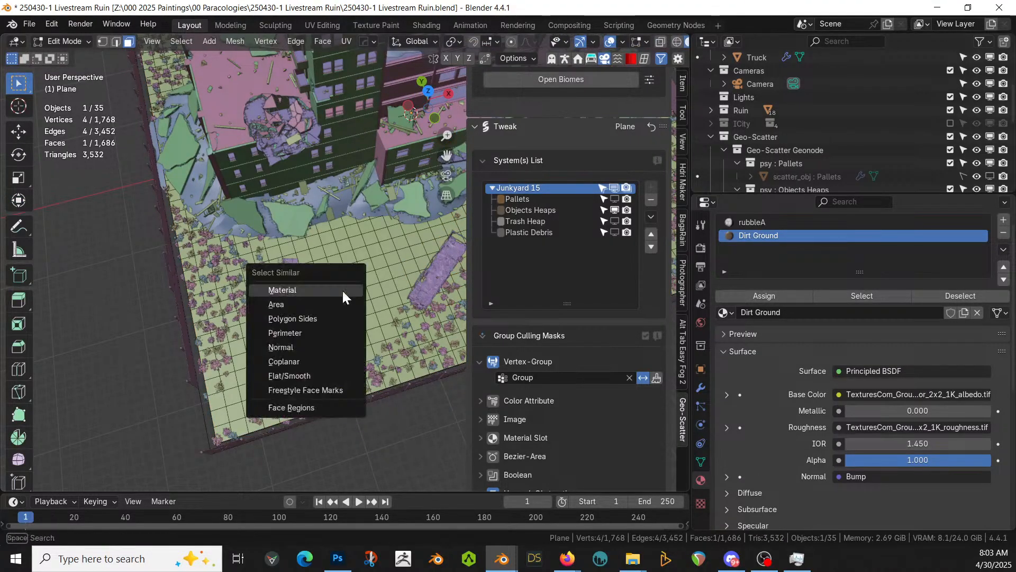
pyautogui.click(300, 361)
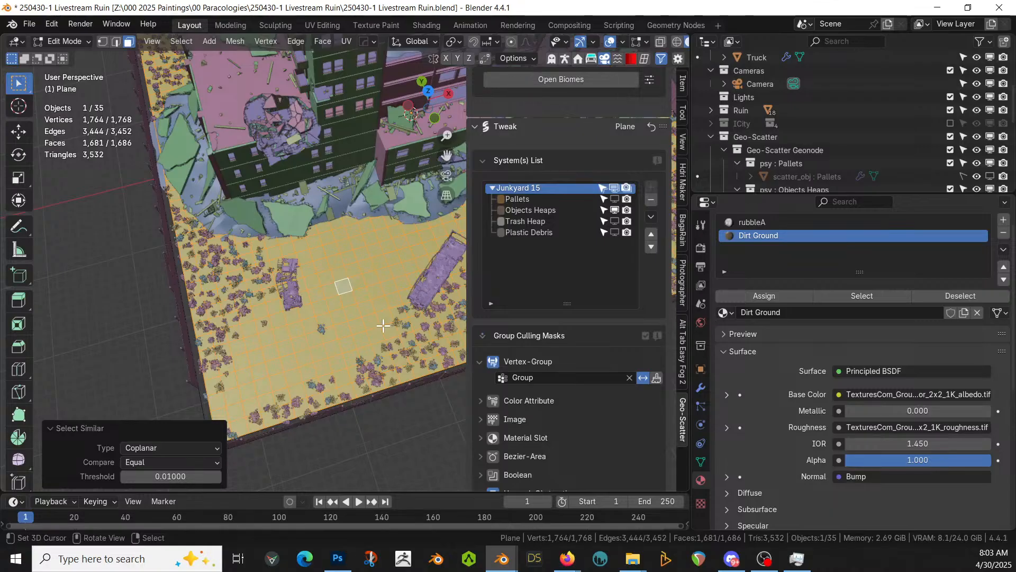
pyautogui.press('Tab')
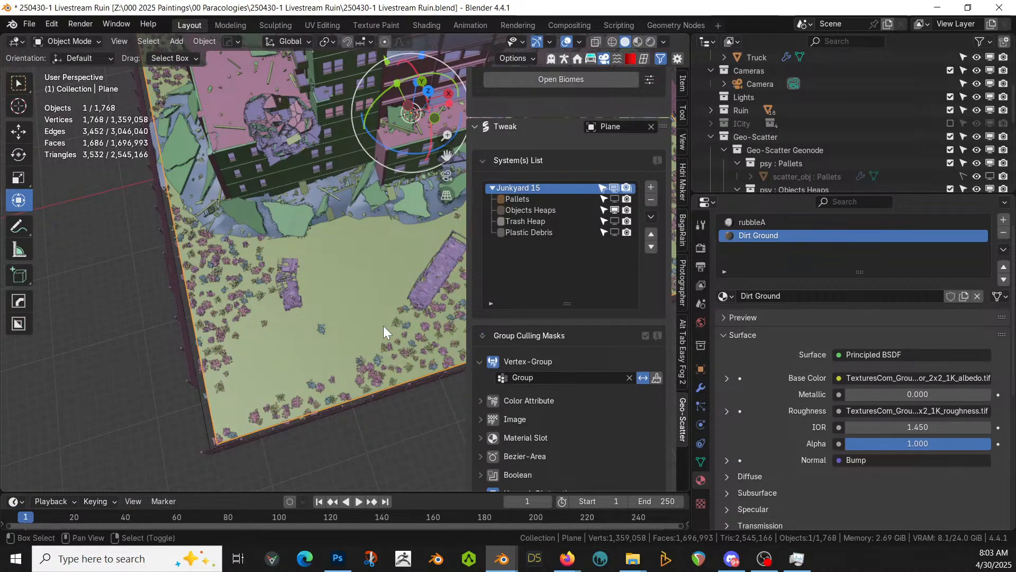
# Try to displace only the selected ground faces with Random Flow's Quick Displacement, using Clouds noise in Selection mode
pyautogui.hotkey('shift', 'alt', 'q')
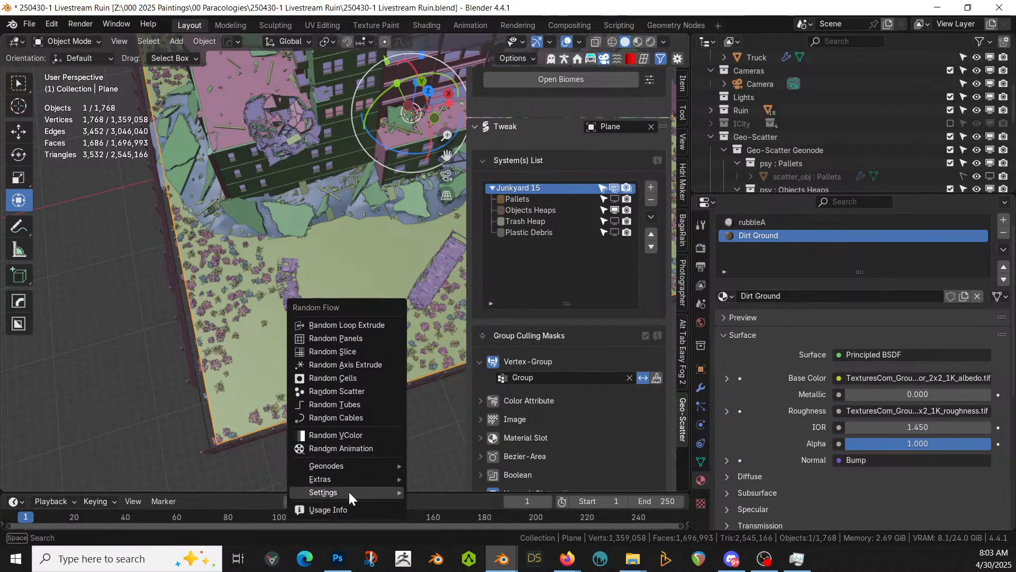
pyautogui.moveTo(348, 490)
pyautogui.click(475, 390)
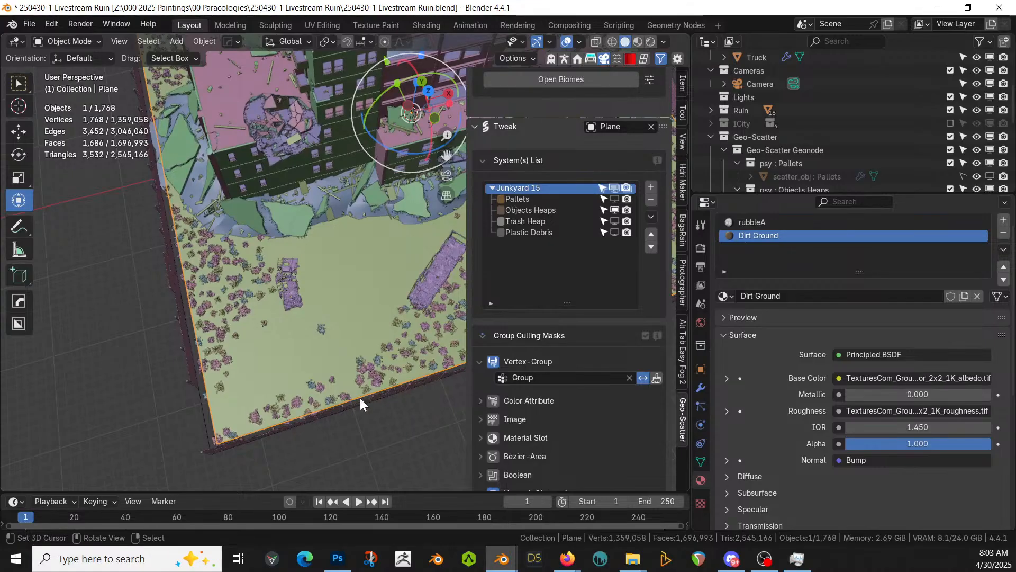
pyautogui.hotkey('shift', 'alt', 'q')
pyautogui.moveTo(360, 398)
pyautogui.moveTo(325, 383)
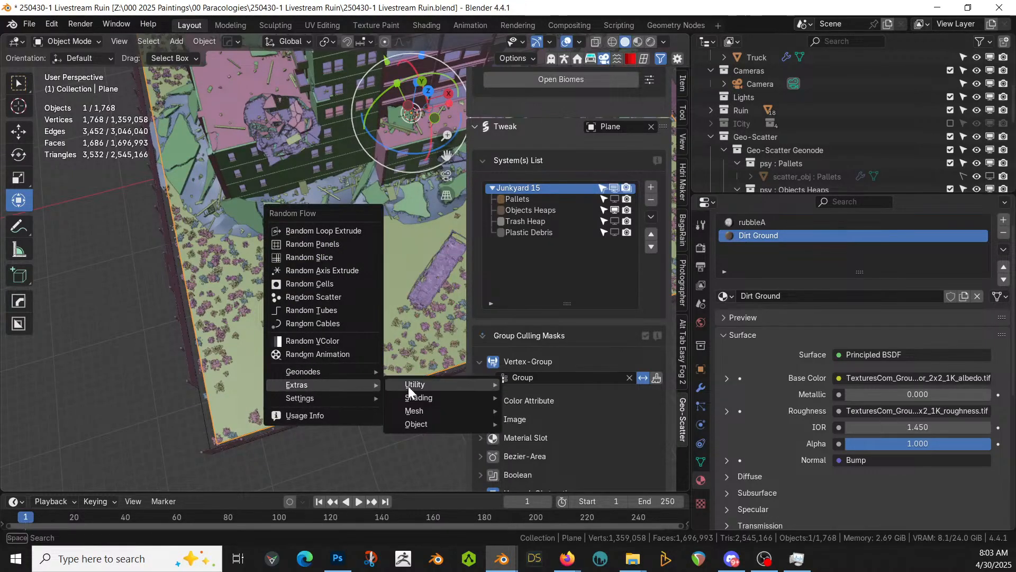
pyautogui.moveTo(433, 385)
pyautogui.click(568, 468)
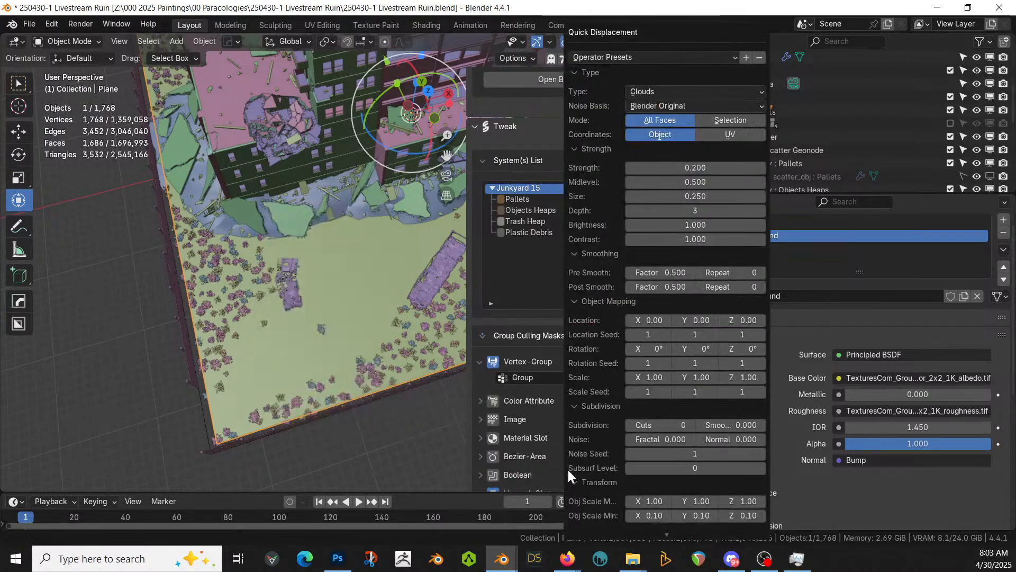
pyautogui.click(738, 120)
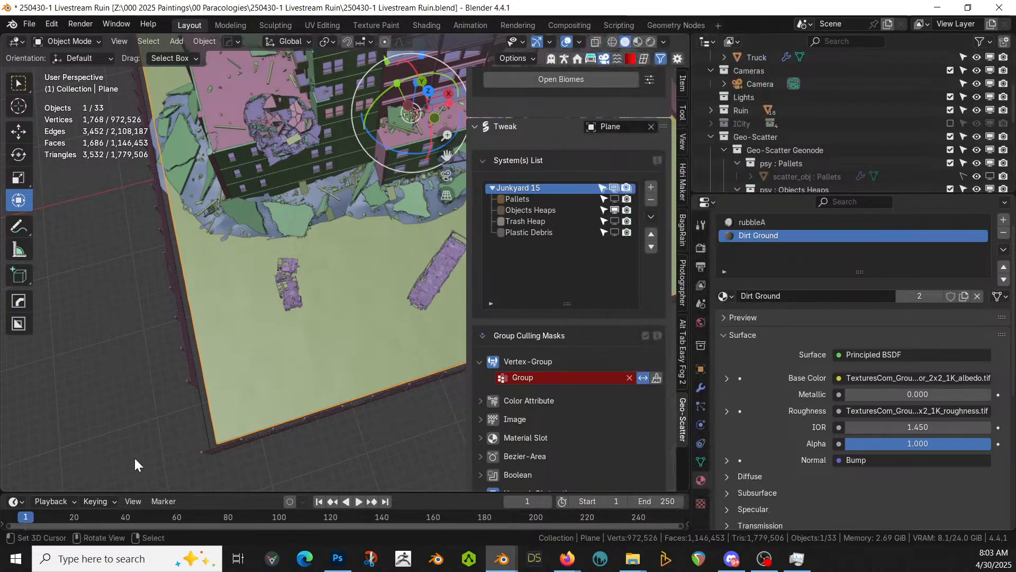
pyautogui.scroll(2, 259, 418)
pyautogui.moveTo(272, 415); pyautogui.dragTo(390, 346, button='middle')
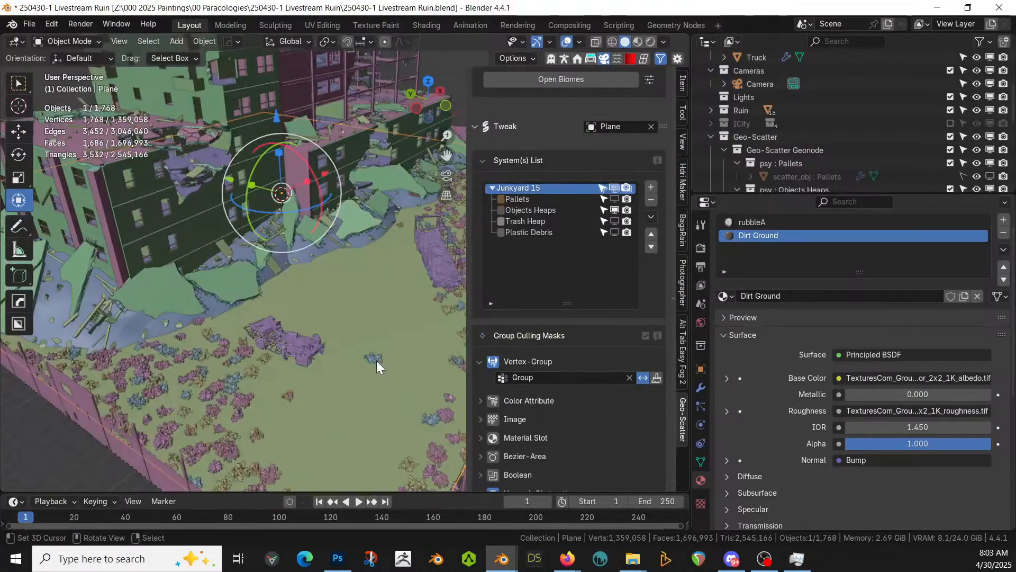
pyautogui.press('Tab')
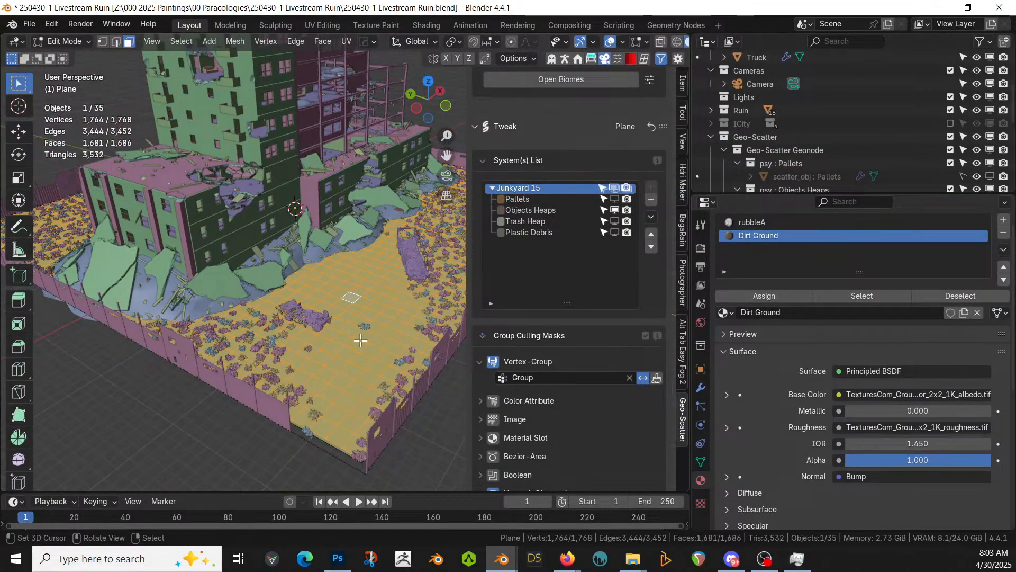
pyautogui.scroll(1, 360, 337)
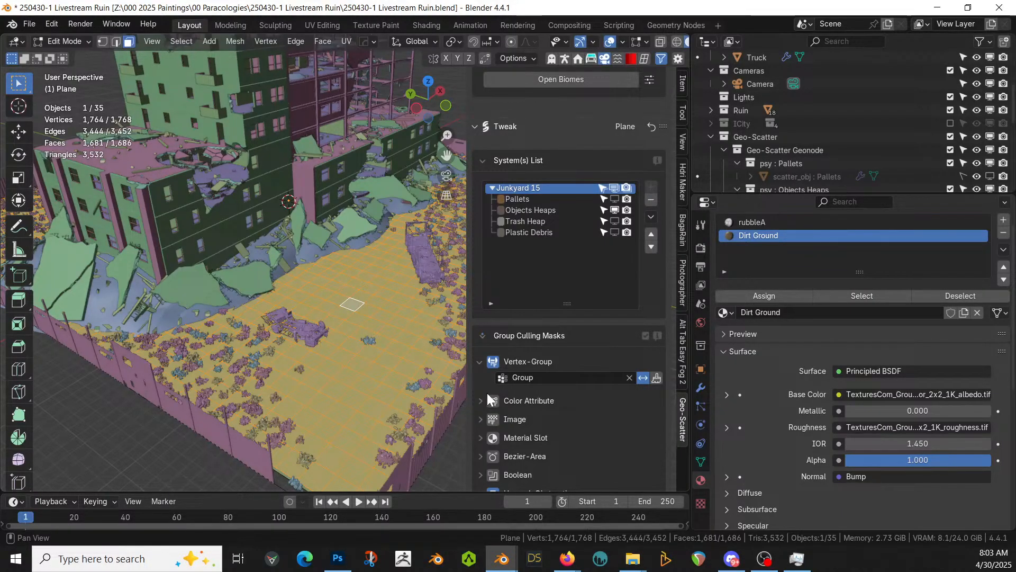
pyautogui.press('Tab')
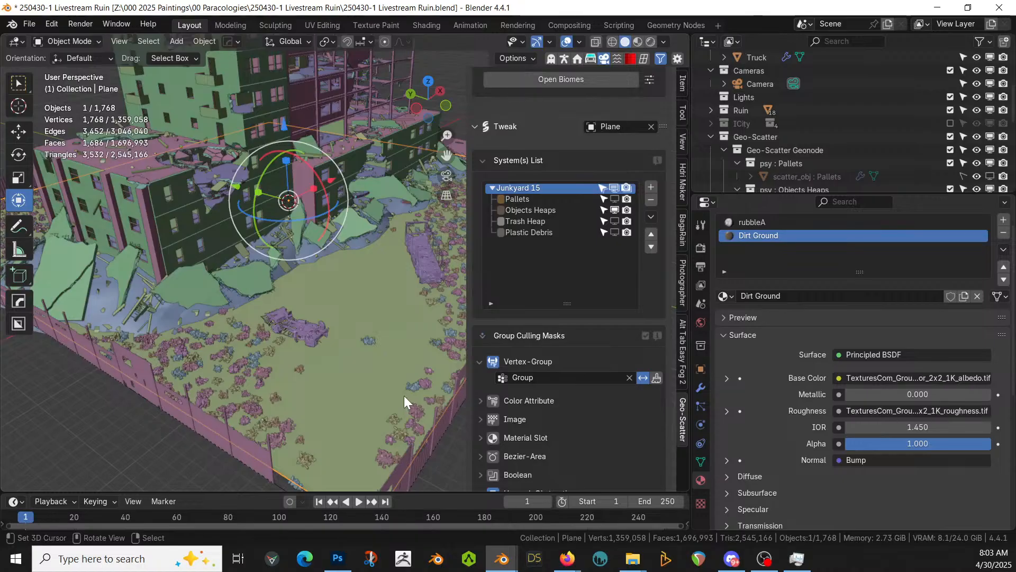
# In vertex mode, select nine scattered vertices of the ground plane around the truck, the bus and the open dirt path
pyautogui.moveTo(405, 395); pyautogui.dragTo(408, 357, button='middle')
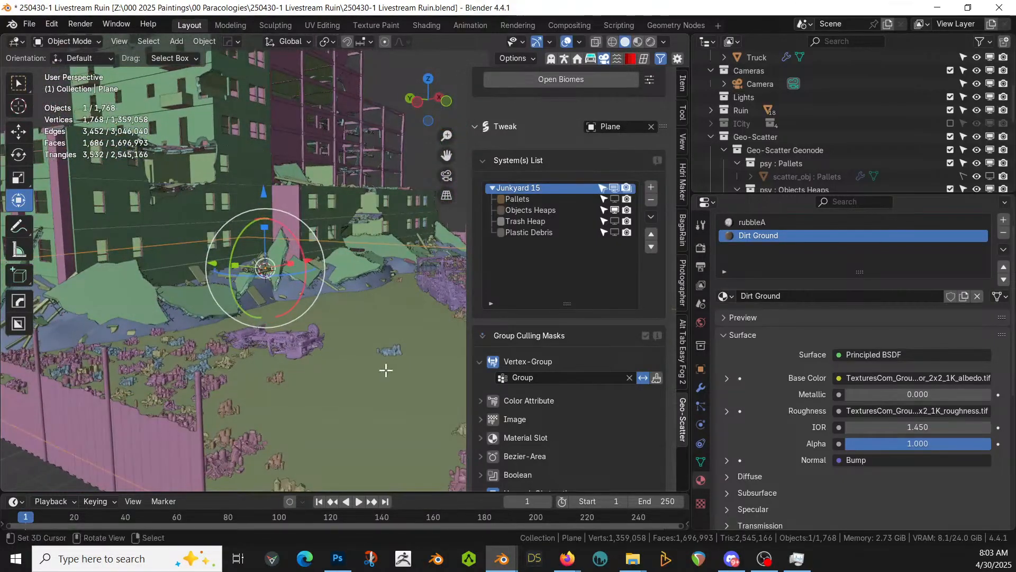
pyautogui.press('Tab')
pyautogui.press('1')
pyautogui.click(323, 369)
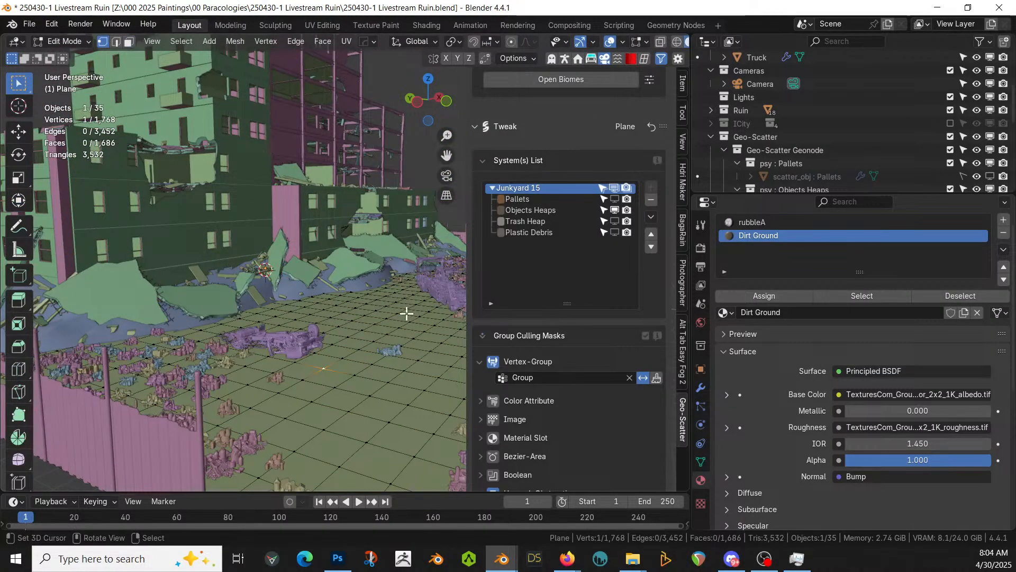
pyautogui.keyDown('shift'); pyautogui.click(406, 297); pyautogui.keyUp('shift')
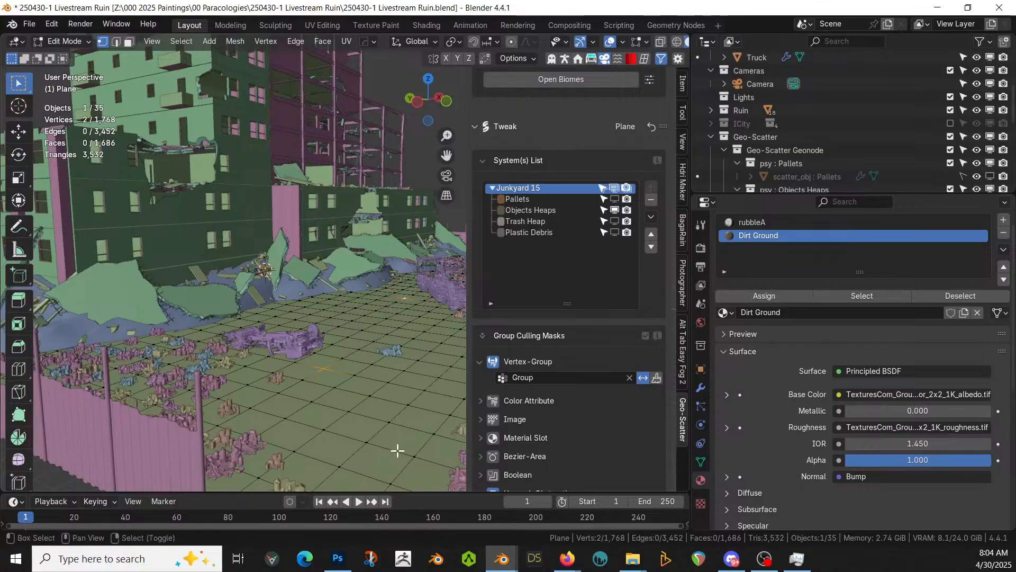
pyautogui.moveTo(280, 448); pyautogui.dragTo(261, 354, button='middle')
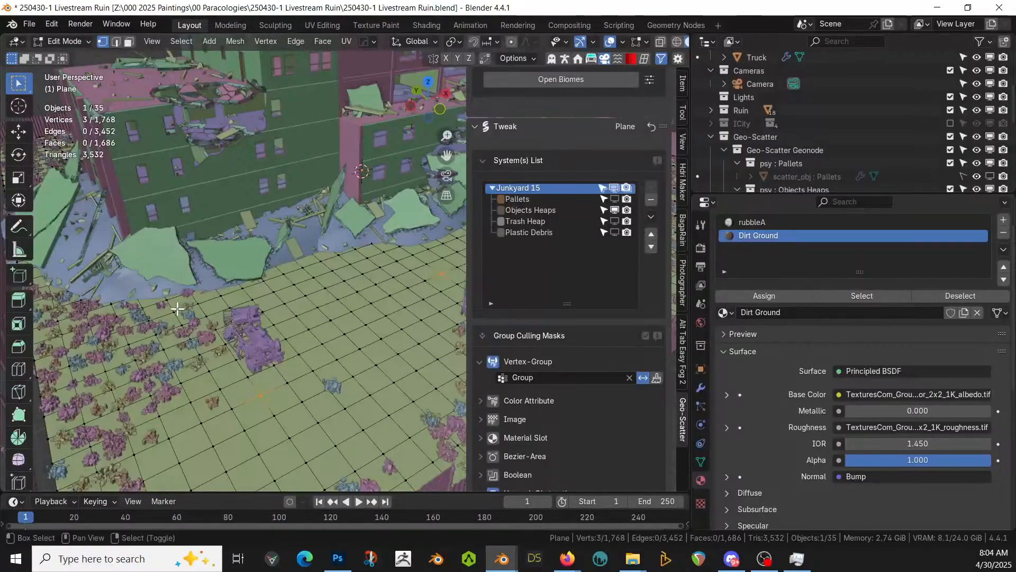
pyautogui.keyDown('shift'); pyautogui.moveTo(428, 375); pyautogui.dragTo(349, 345, button='middle'); pyautogui.keyUp('shift')
pyautogui.keyDown('shift'); pyautogui.click(388, 360); pyautogui.keyUp('shift')
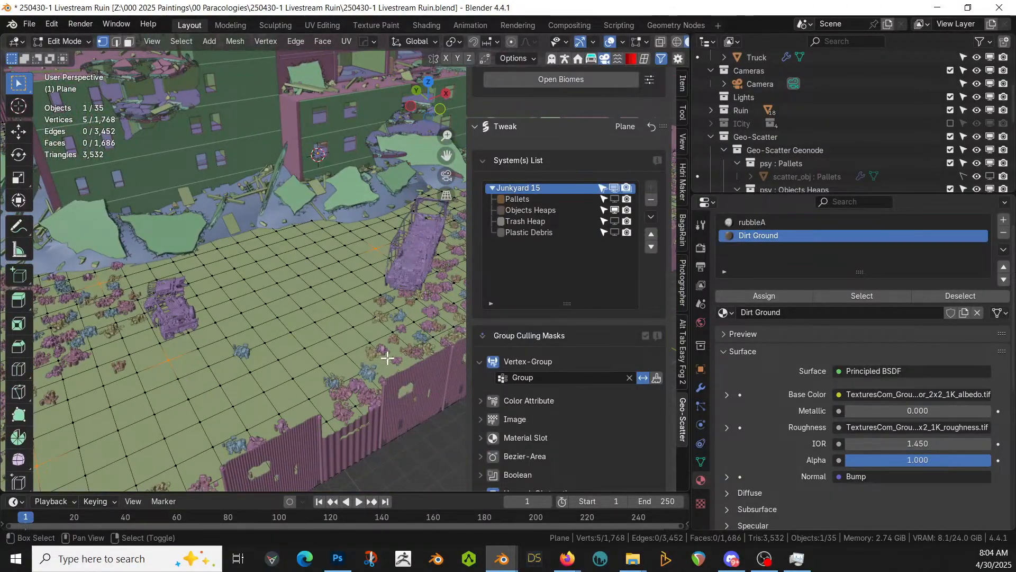
pyautogui.keyDown('shift'); pyautogui.rightClick(442, 258); pyautogui.keyUp('shift')
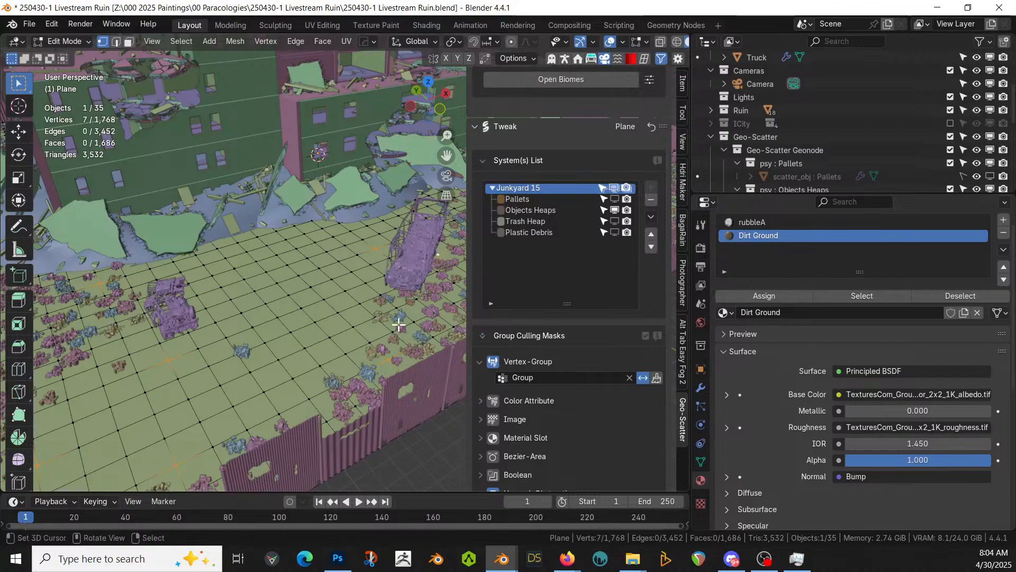
pyautogui.keyDown('shift'); pyautogui.rightClick(237, 243); pyautogui.keyUp('shift')
pyautogui.moveTo(259, 293); pyautogui.dragTo(313, 270, button='middle')
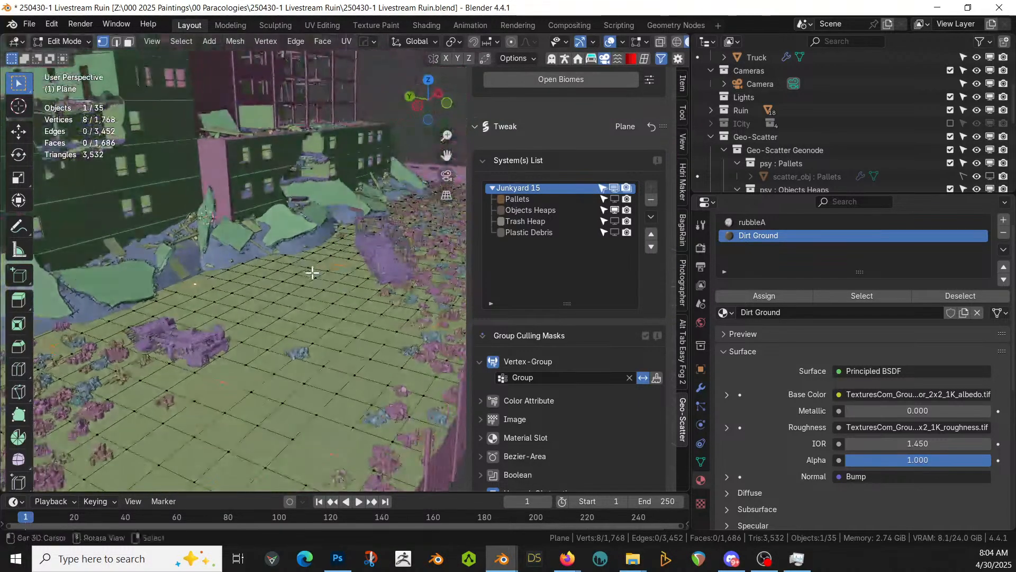
pyautogui.keyDown('shift'); pyautogui.rightClick(327, 329); pyautogui.keyUp('shift')
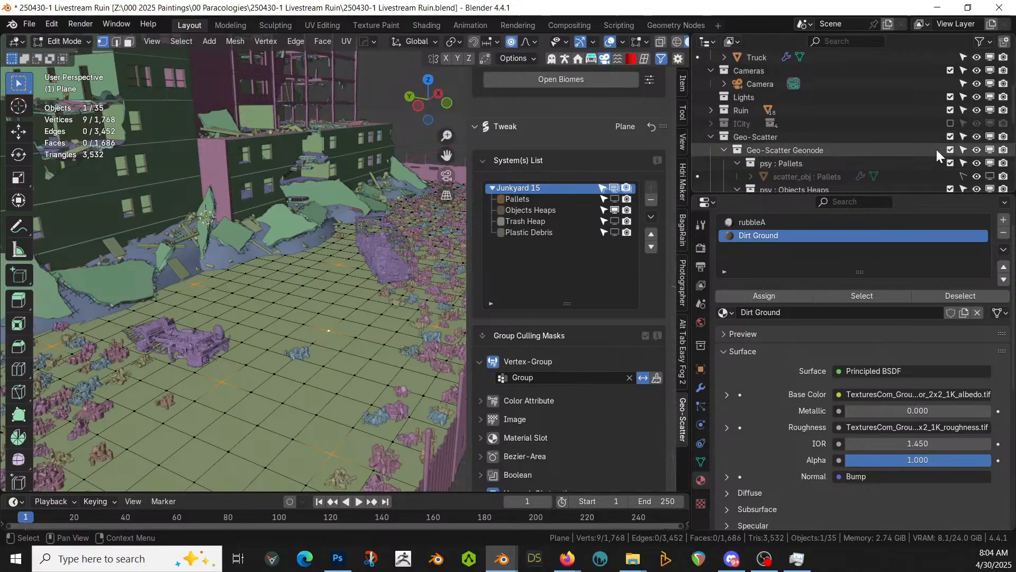
# Exclude the Geo-Scatter collection from the view layer and set proportional editing to Random falloff with a size of 25 m
pyautogui.click(950, 137)
pyautogui.moveTo(277, 313); pyautogui.dragTo(281, 301, button='middle')
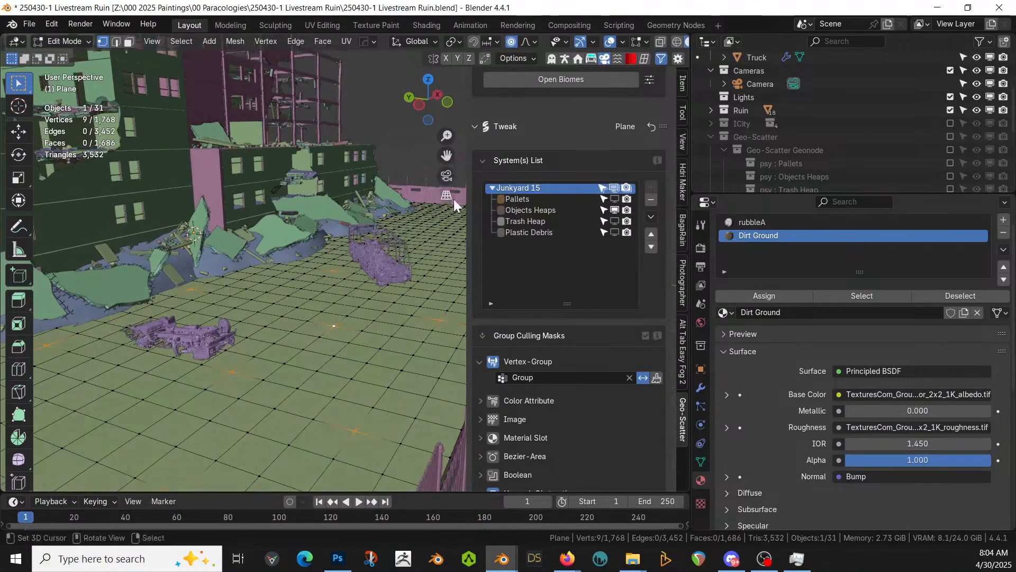
pyautogui.click(534, 45)
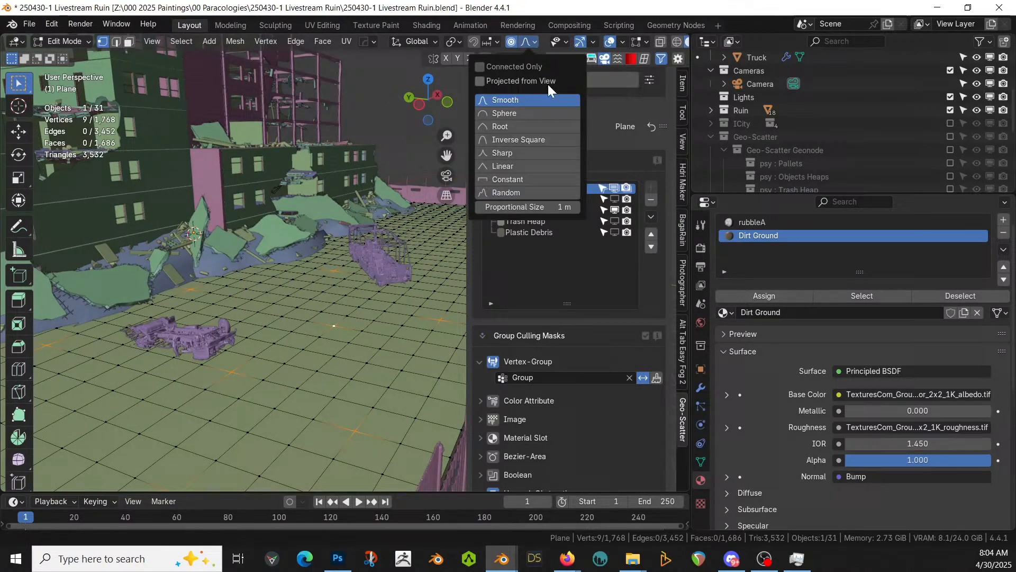
pyautogui.click(534, 40)
pyautogui.click(524, 206)
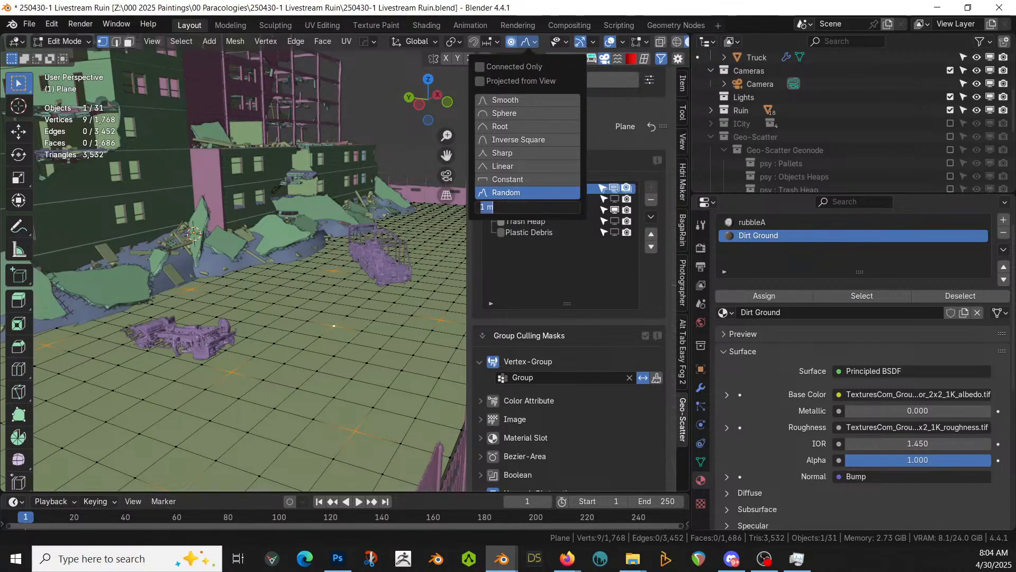
pyautogui.write('25')
pyautogui.press('Return')
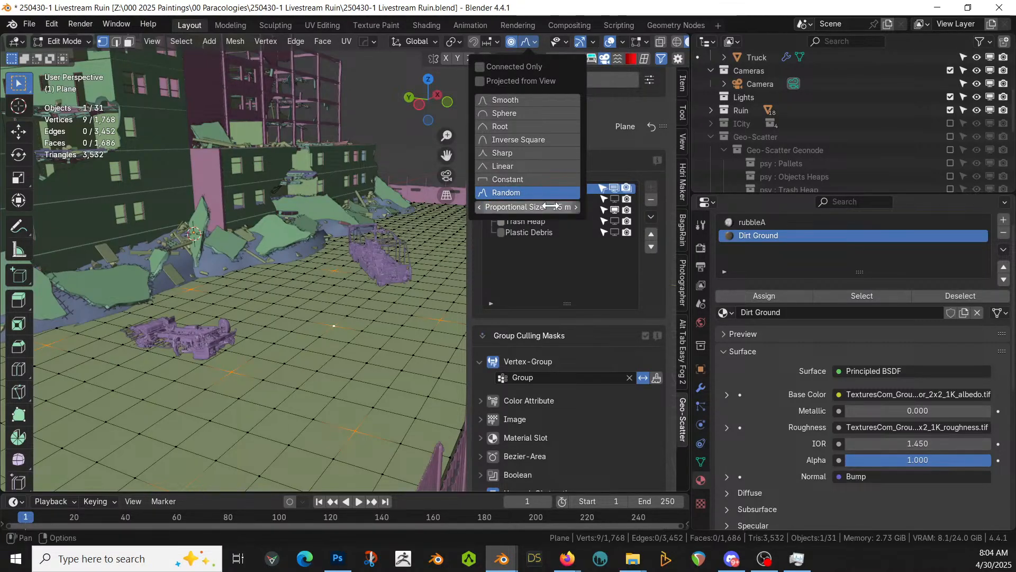
# Raise the selected ground vertices about 0.18 m along Z with a proportional size of about 36.6 m, and leave Edit Mode
pyautogui.moveTo(361, 365); pyautogui.dragTo(362, 355, button='middle')
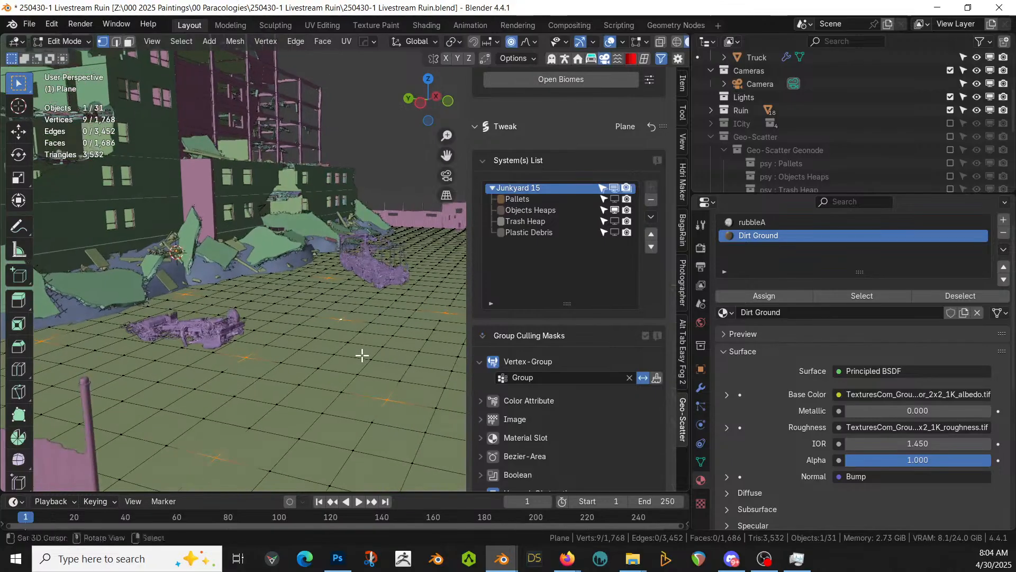
pyautogui.press('g')
pyautogui.press('z')
pyautogui.scroll(-5, 353, 361)
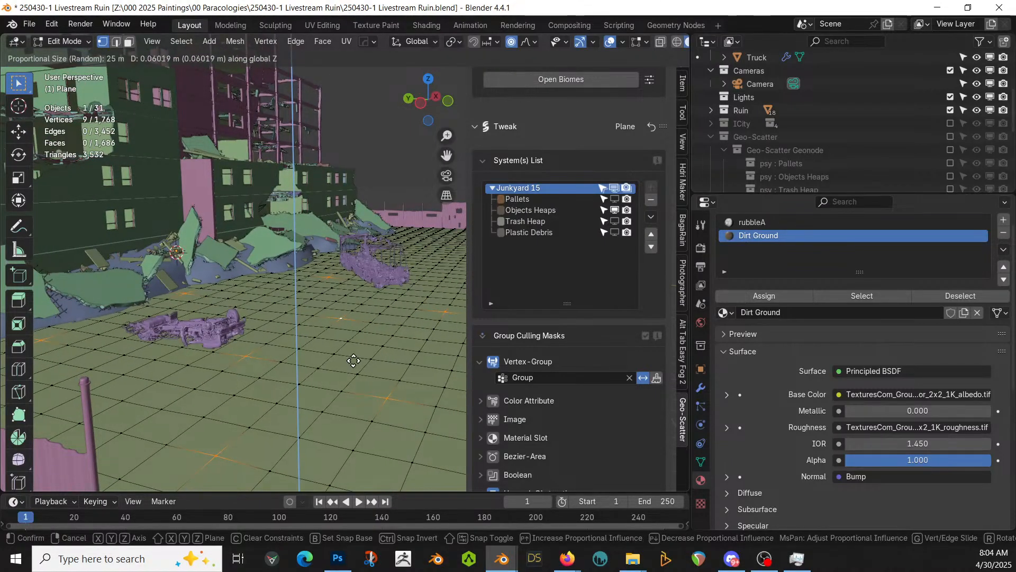
pyautogui.scroll(-3, 354, 361)
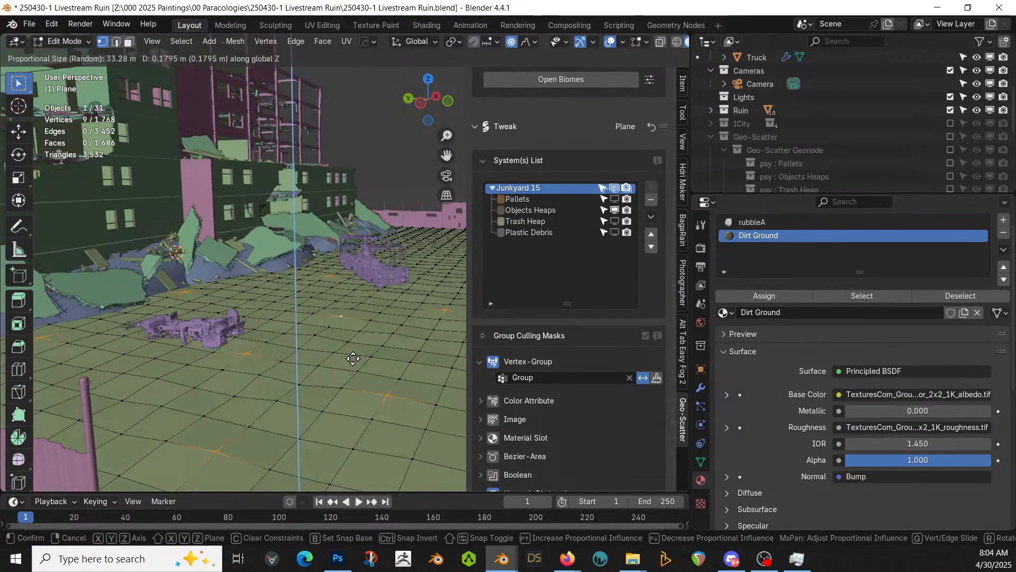
pyautogui.scroll(-1, 353, 358)
pyautogui.click(352, 357)
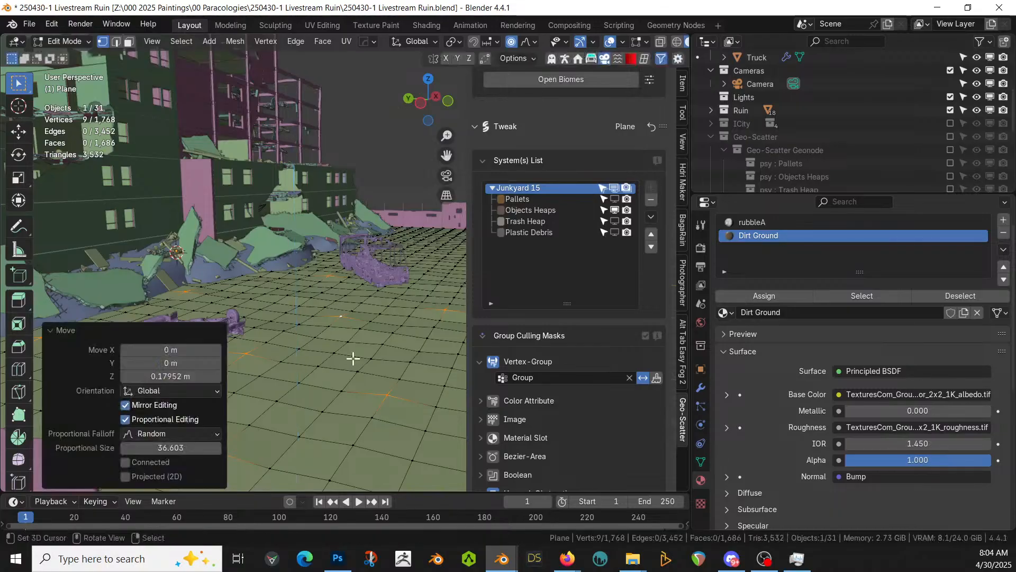
pyautogui.moveTo(352, 356); pyautogui.dragTo(354, 346, button='middle')
pyautogui.press('Tab')
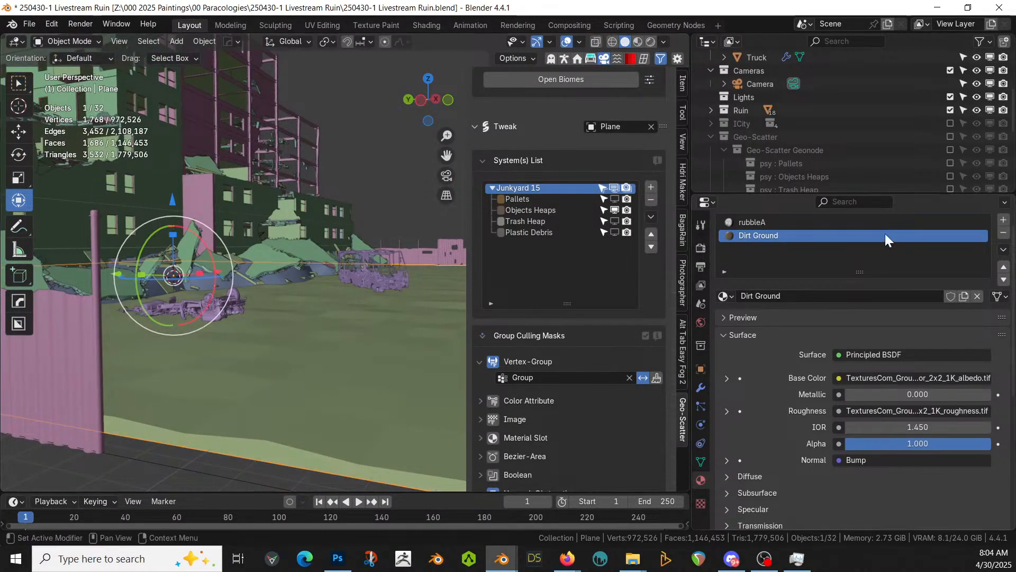
# Include the Geo-Scatter collection in the view layer again and save the file
pyautogui.click(950, 137)
pyautogui.moveTo(399, 271); pyautogui.dragTo(350, 342, button='middle')
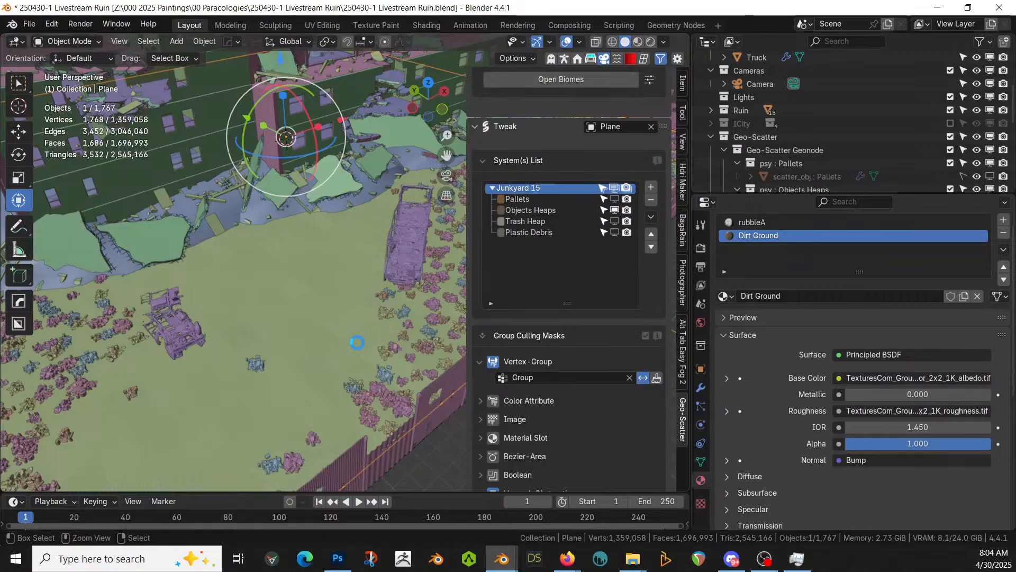
pyautogui.scroll(-4, 357, 342)
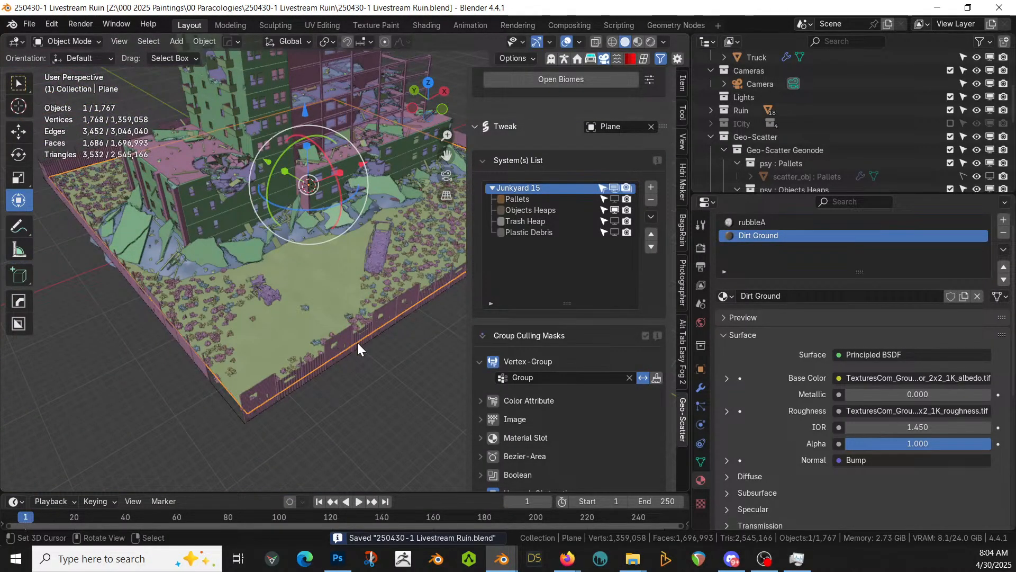
pyautogui.scroll(4, 240, 255)
pyautogui.keyDown('shift'); pyautogui.moveTo(240, 255); pyautogui.dragTo(265, 304, button='middle'); pyautogui.keyUp('shift')
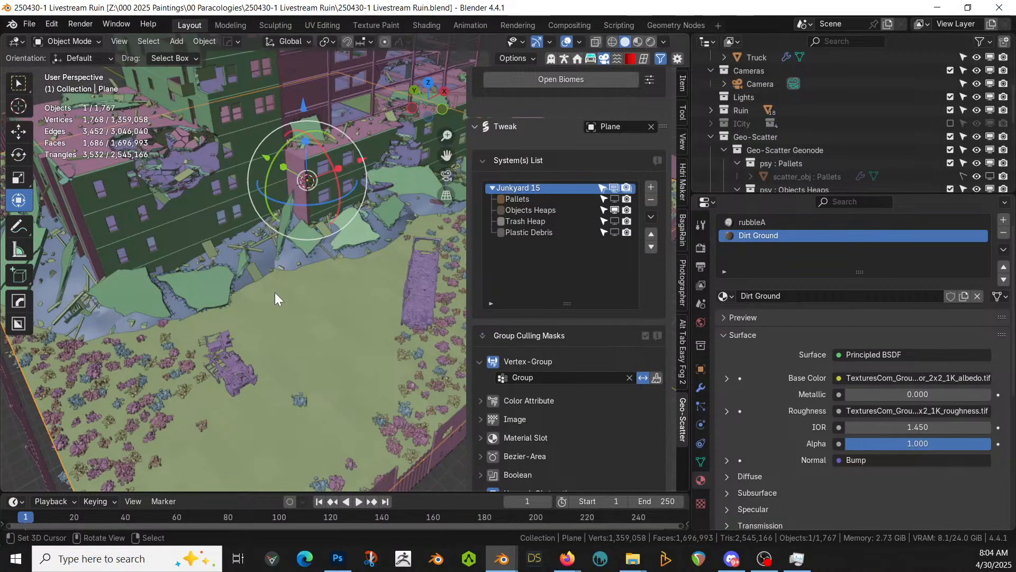
pyautogui.moveTo(275, 292); pyautogui.dragTo(114, 264, button='middle')
pyautogui.moveTo(338, 347); pyautogui.dragTo(552, 363, button='middle')
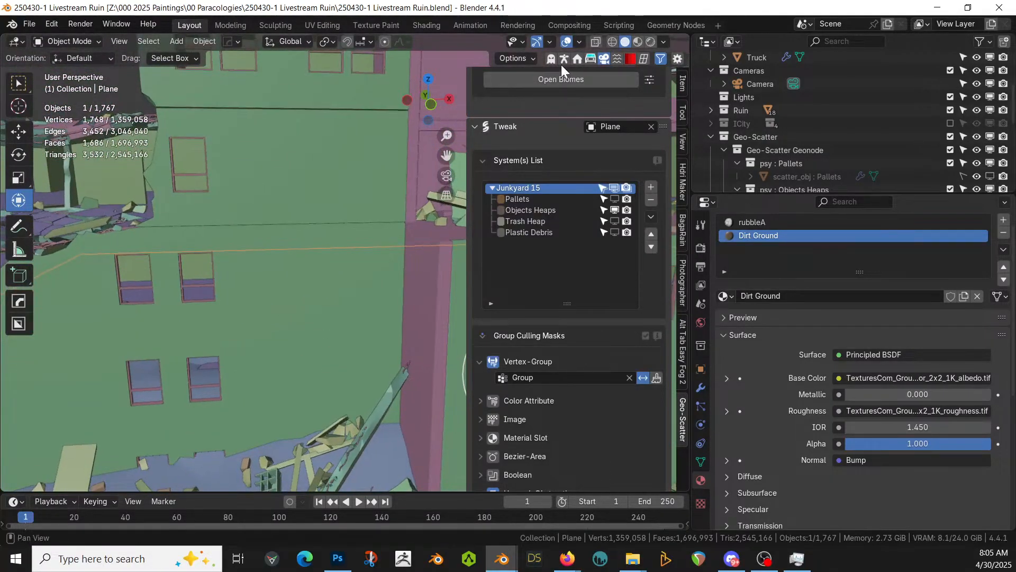
# Add a point light to the Lights collection at the 3D cursor, inside the ruin's broken-open room with the sofa
pyautogui.moveTo(402, 223); pyautogui.dragTo(478, 357, button='middle')
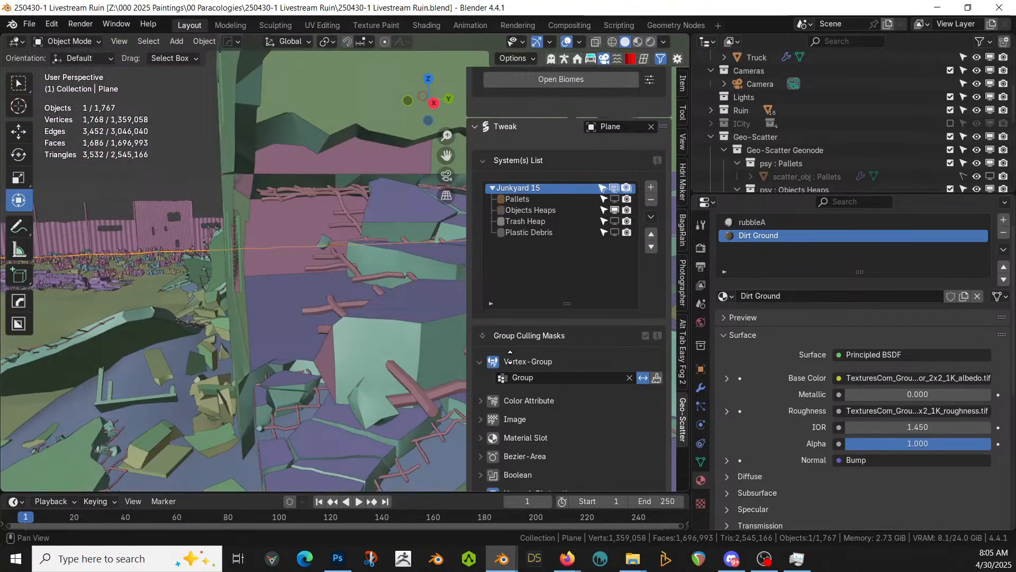
pyautogui.scroll(-1, 479, 358)
pyautogui.moveTo(361, 328)
pyautogui.mouseDown(button='middle')
pyautogui.moveTo(427, 318)
pyautogui.moveTo(347, 318)
pyautogui.mouseUp(button='middle')
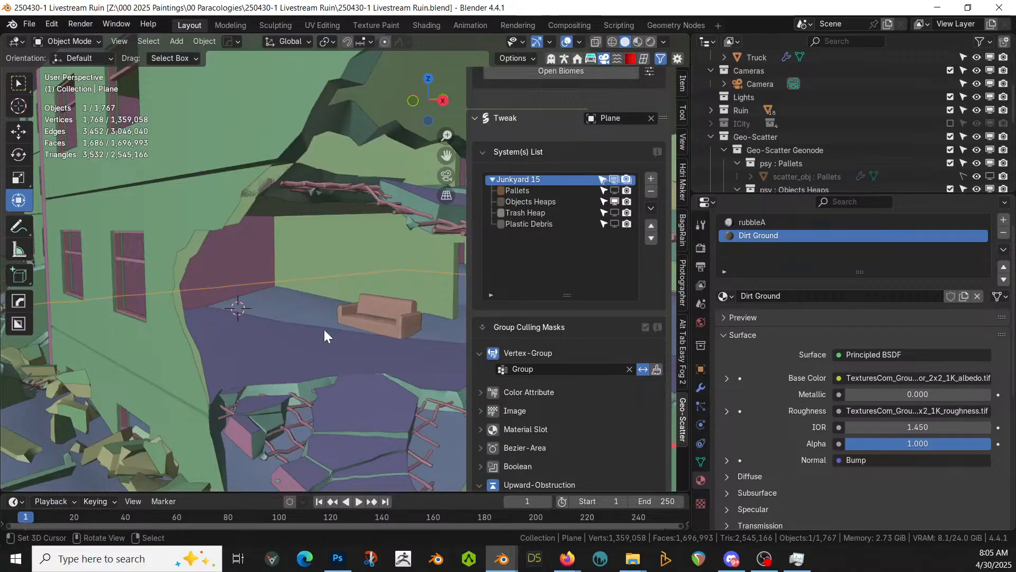
pyautogui.click(757, 97)
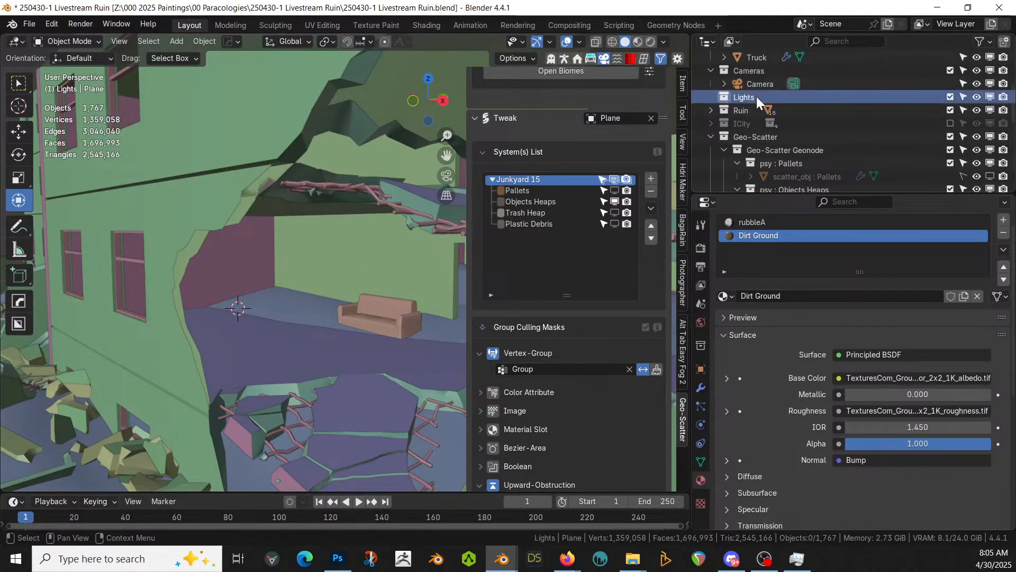
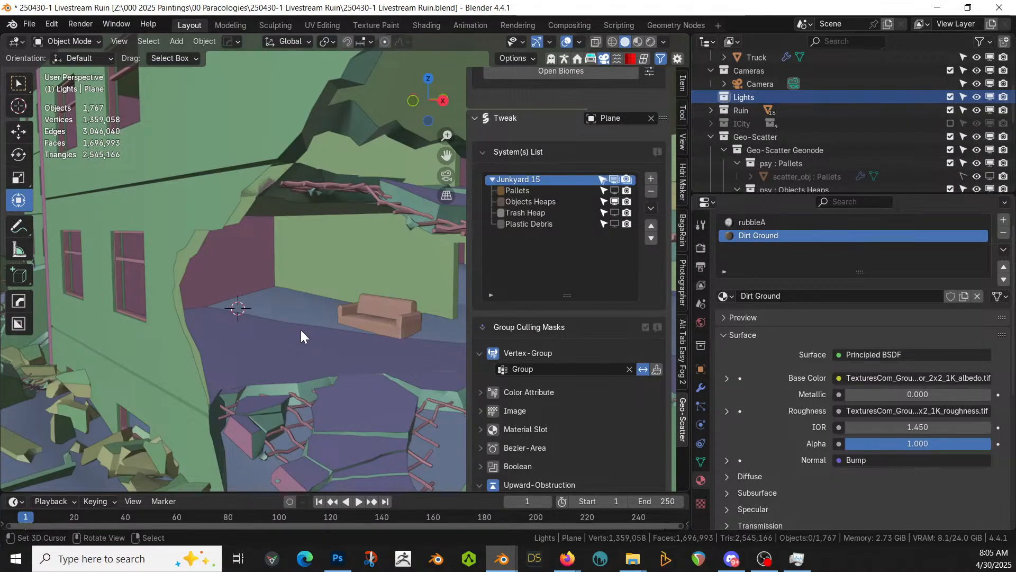
pyautogui.hotkey('shift', 'a')
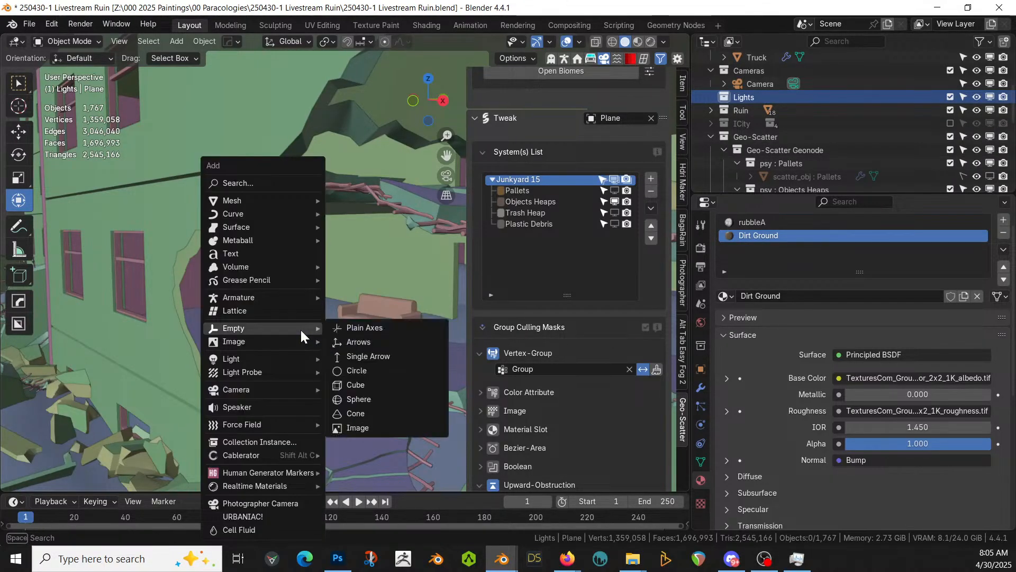
pyautogui.moveTo(245, 359)
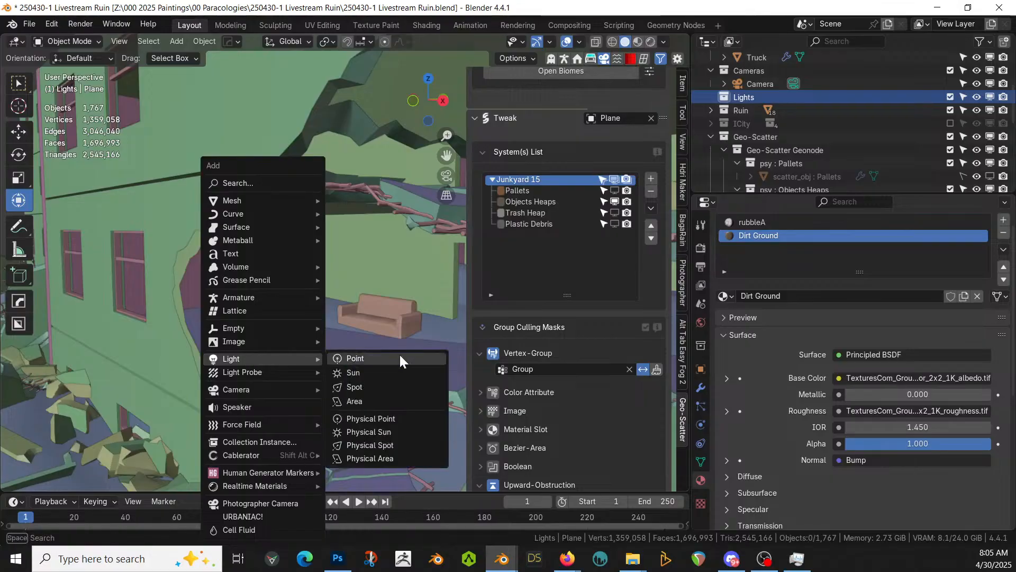
pyautogui.click(400, 358)
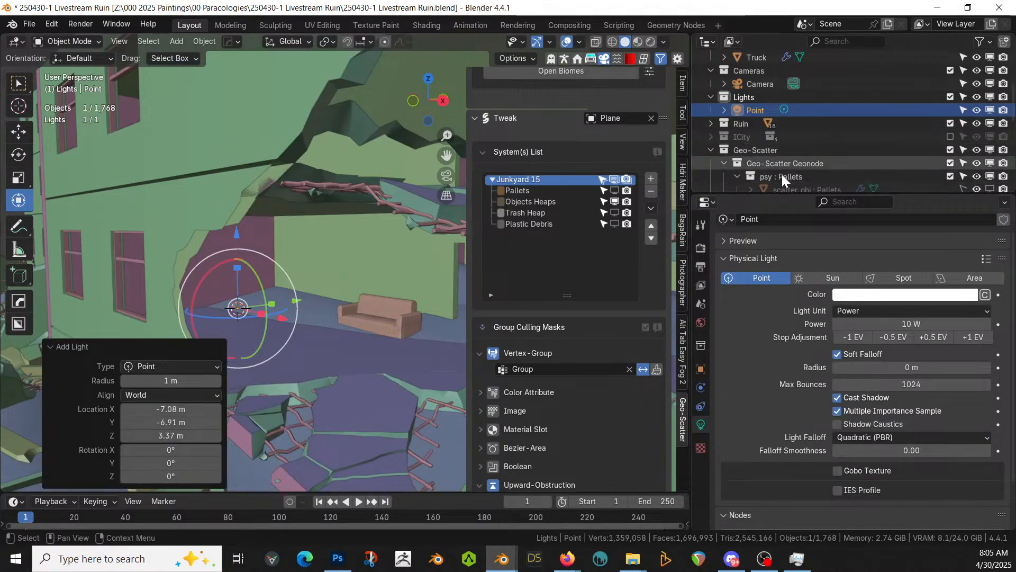
# Give the point light a color temperature of 4500 and a power of 200 W, and save the file
pyautogui.click(985, 294)
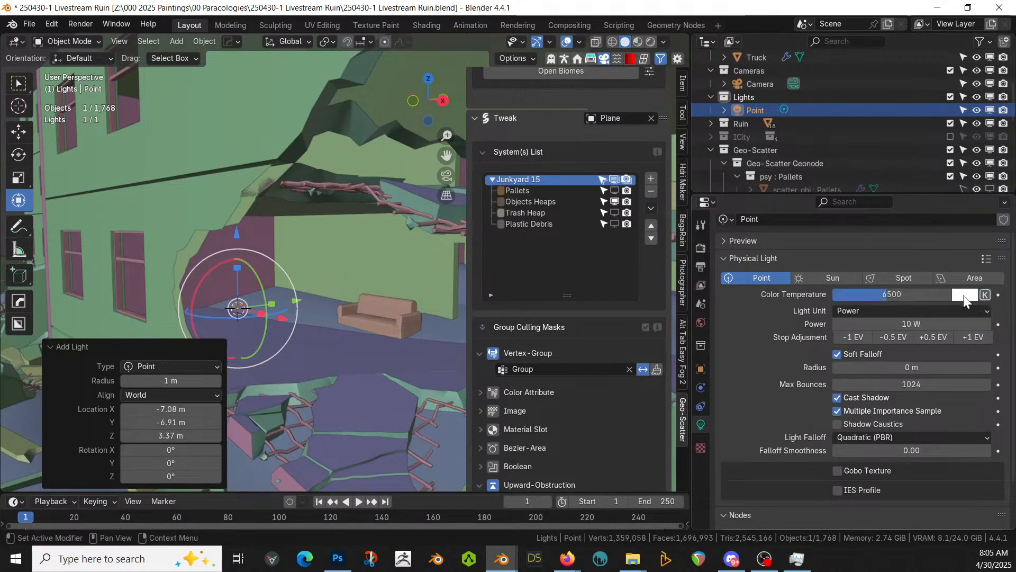
pyautogui.click(901, 296)
pyautogui.write('4500')
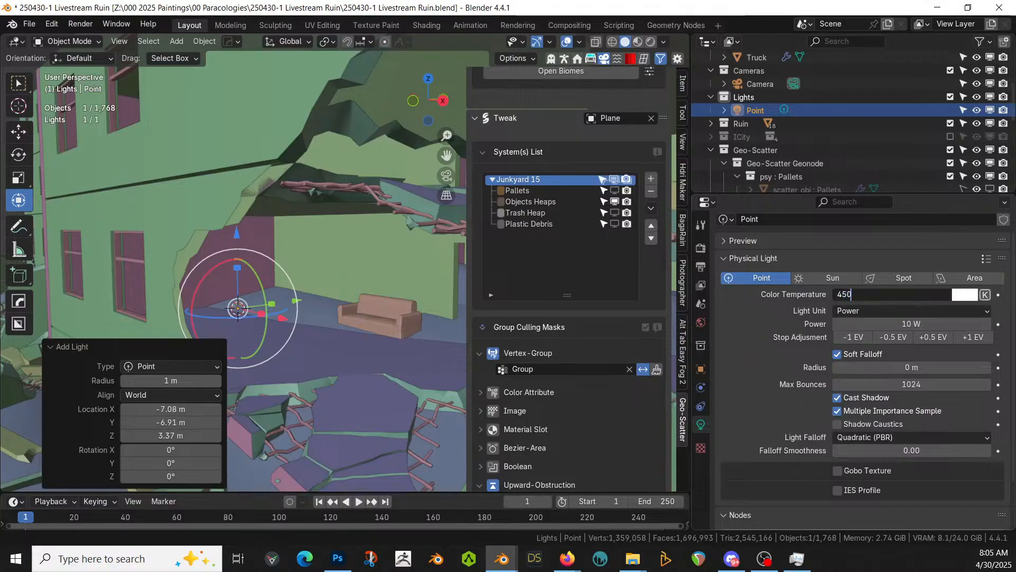
pyautogui.press('Return')
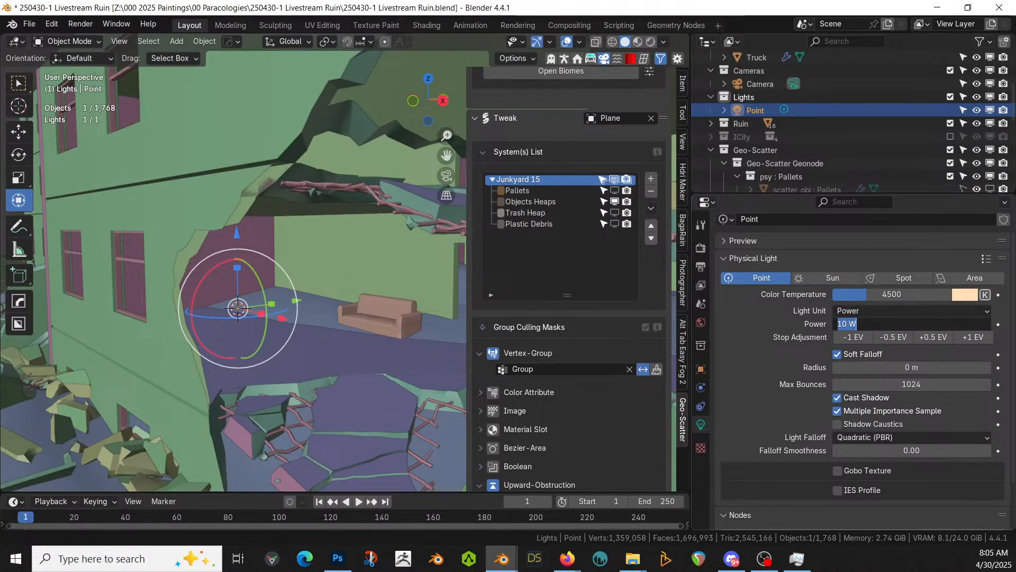
pyautogui.press('Return')
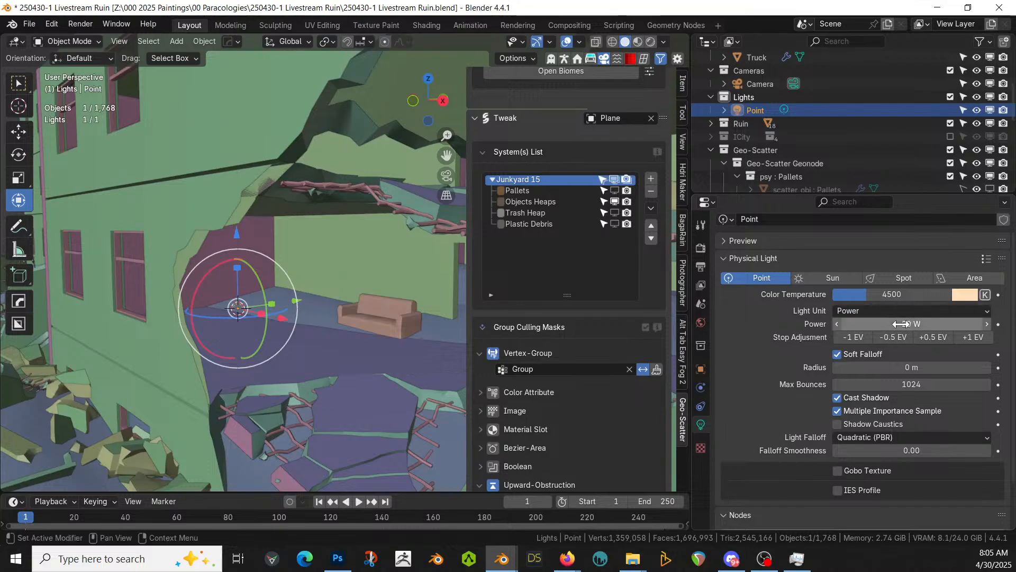
pyautogui.click(905, 322)
pyautogui.write('200')
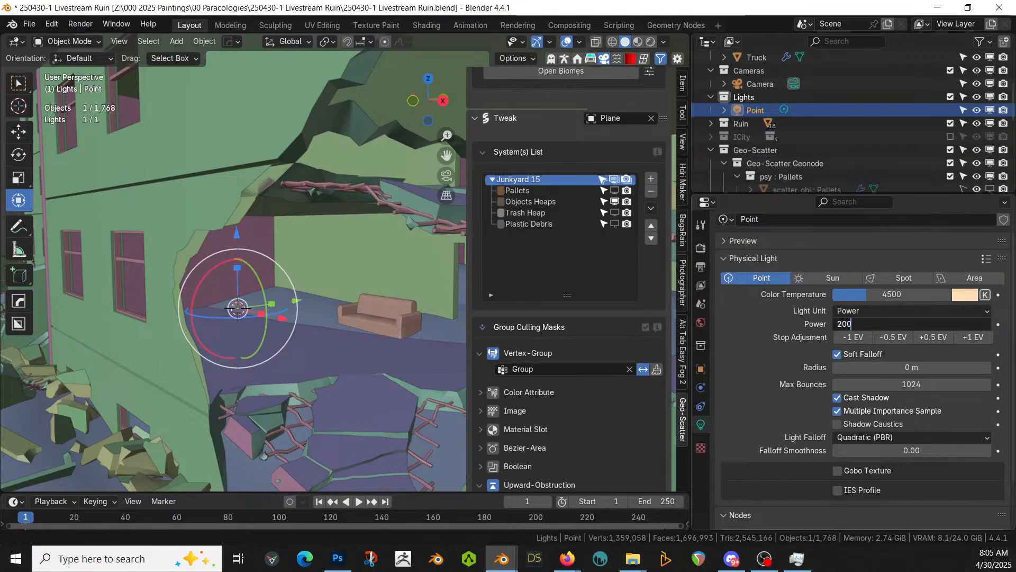
pyautogui.press('Return')
pyautogui.hotkey('ctrl', 's')
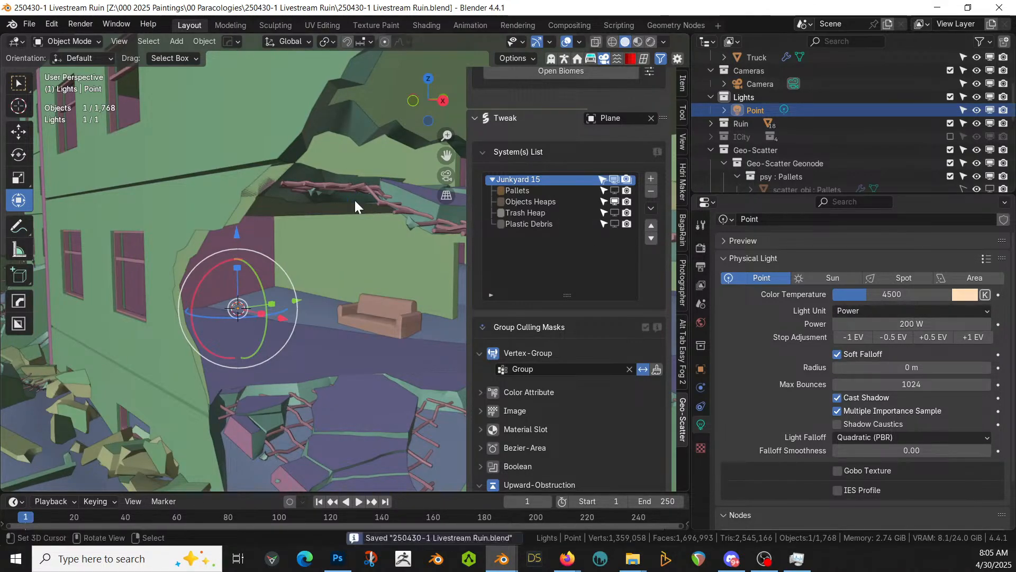
# Check in Rendered shading how the light shows through the lower windows, and return to Solid shading
pyautogui.moveTo(315, 269)
pyautogui.mouseDown(button='middle')
pyautogui.moveTo(344, 291)
pyautogui.moveTo(402, 278)
pyautogui.mouseUp(button='middle')
pyautogui.press('z')
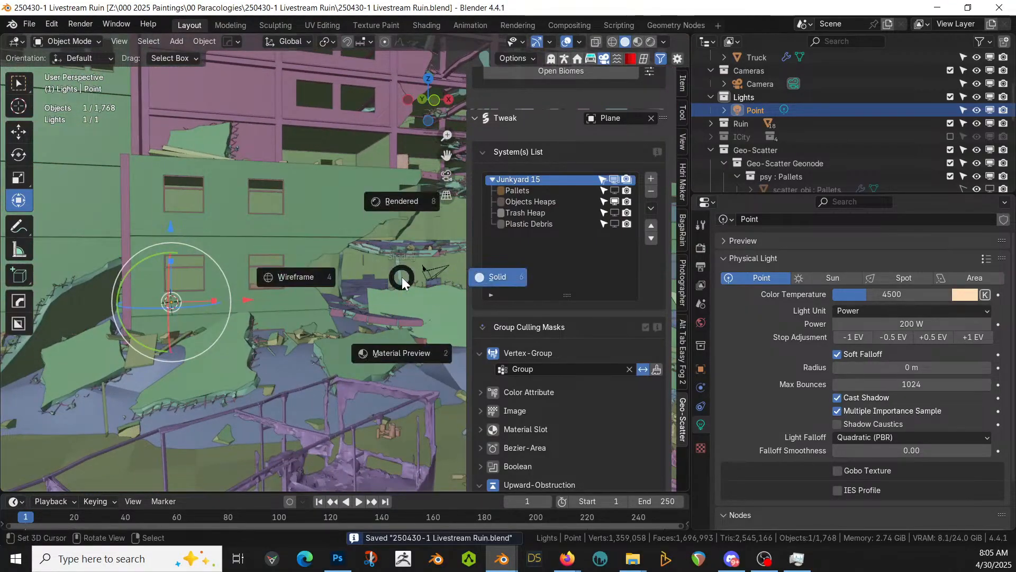
pyautogui.press('8')
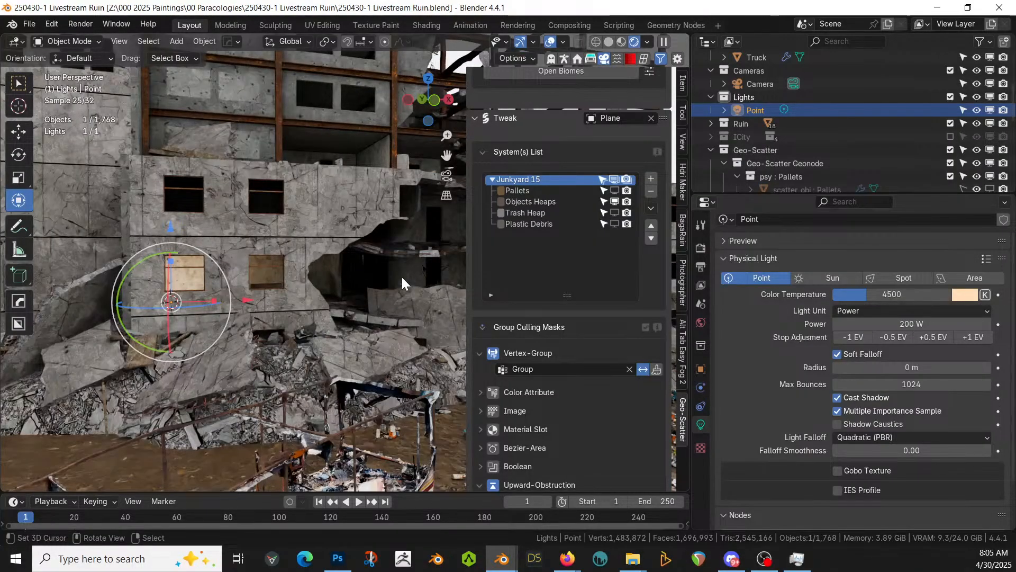
pyautogui.moveTo(401, 284); pyautogui.dragTo(384, 328, button='middle')
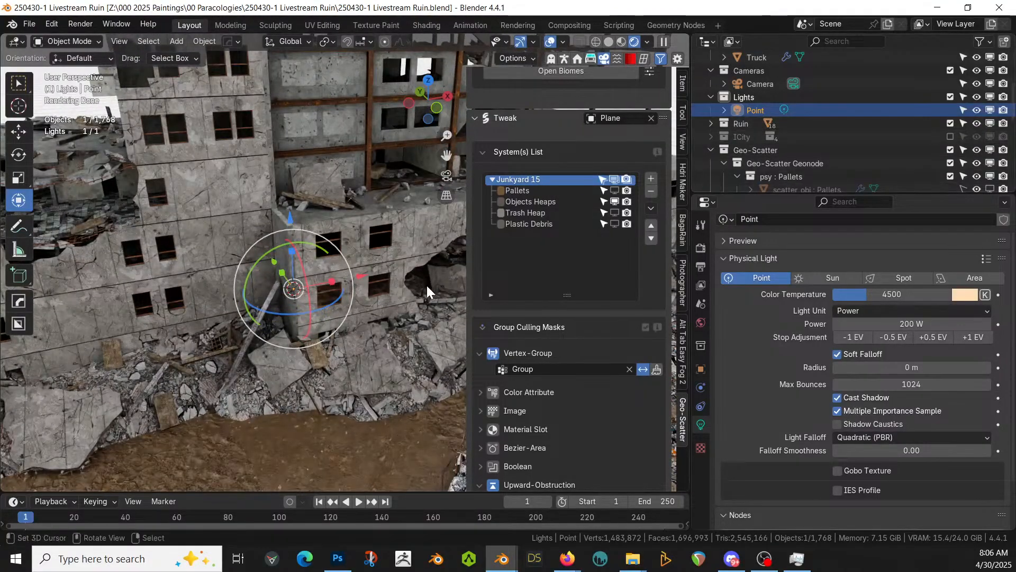
pyautogui.press('z')
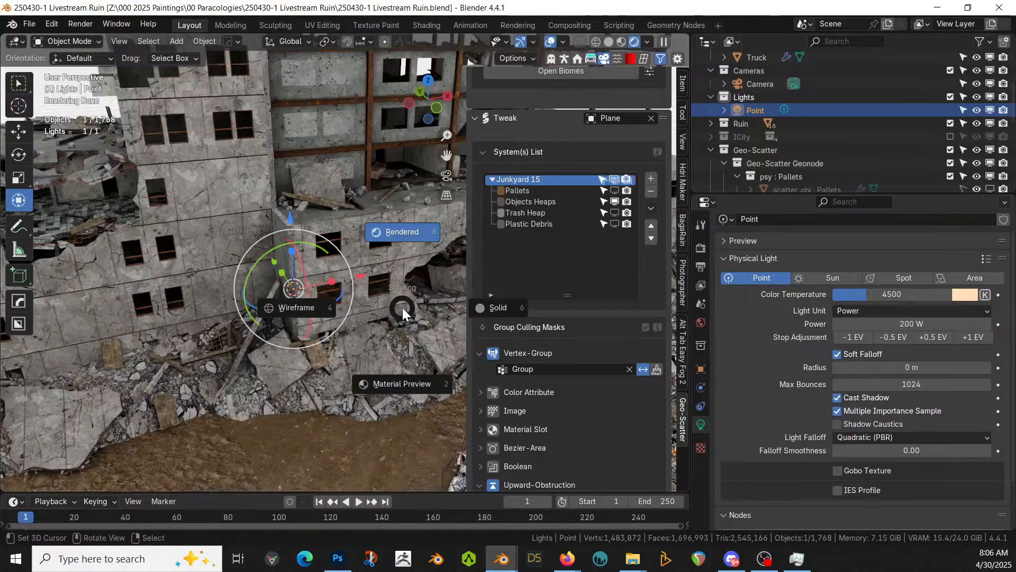
pyautogui.press('6')
# Duplicate the point light and raise the copy about 10.46 m along Z to the tower's upper floors
pyautogui.moveTo(403, 308)
pyautogui.mouseDown(button='middle')
pyautogui.moveTo(454, 310)
pyautogui.moveTo(424, 331)
pyautogui.mouseUp(button='middle')
pyautogui.hotkey('shift', 'd')
pyautogui.rightClick(398, 358)
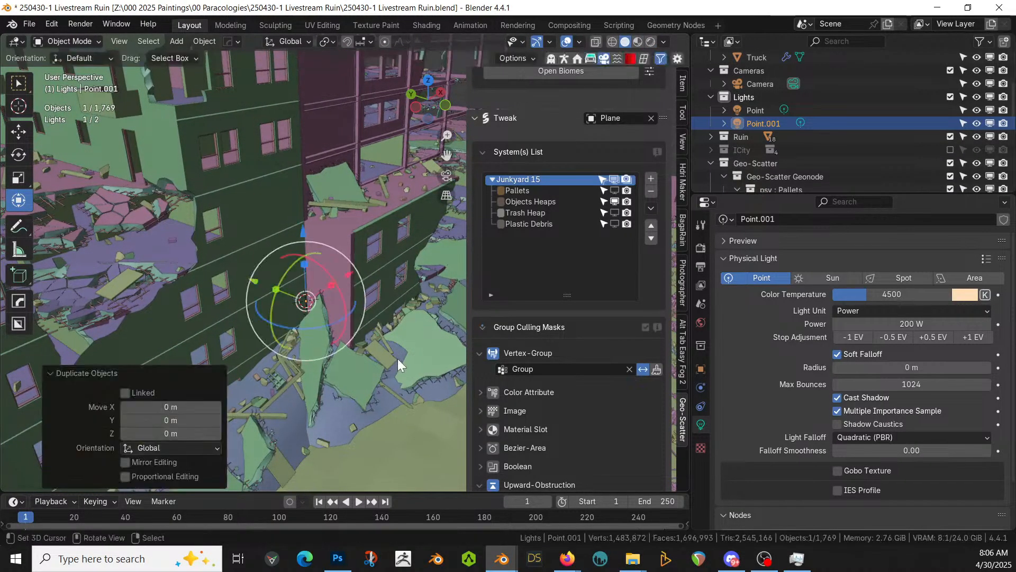
pyautogui.press('g')
pyautogui.press('z')
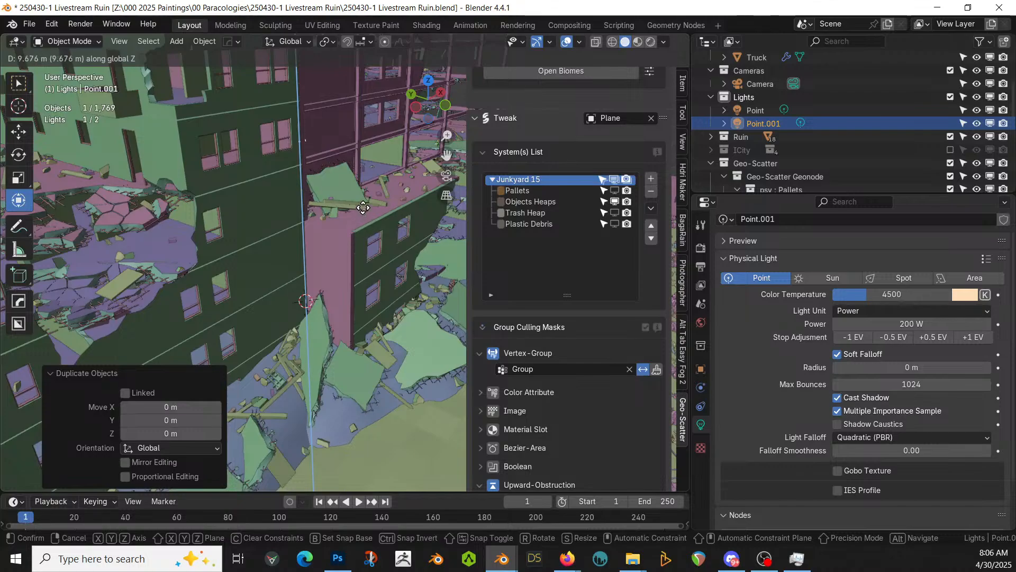
pyautogui.click(369, 193)
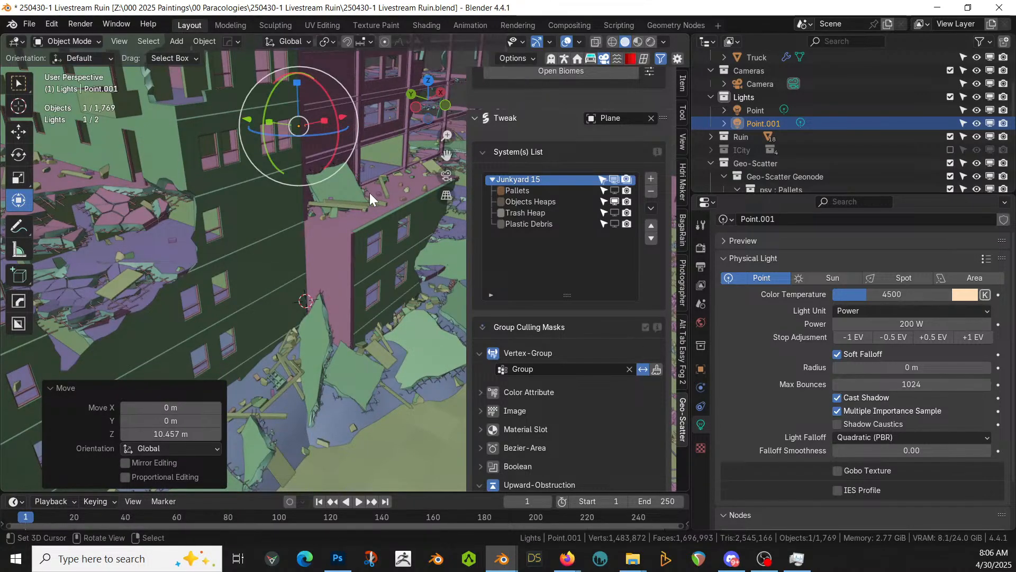
# Shift the raised light in the negative X direction and about 1.49 m along Y, into the tower's corner
pyautogui.press('KP_1')
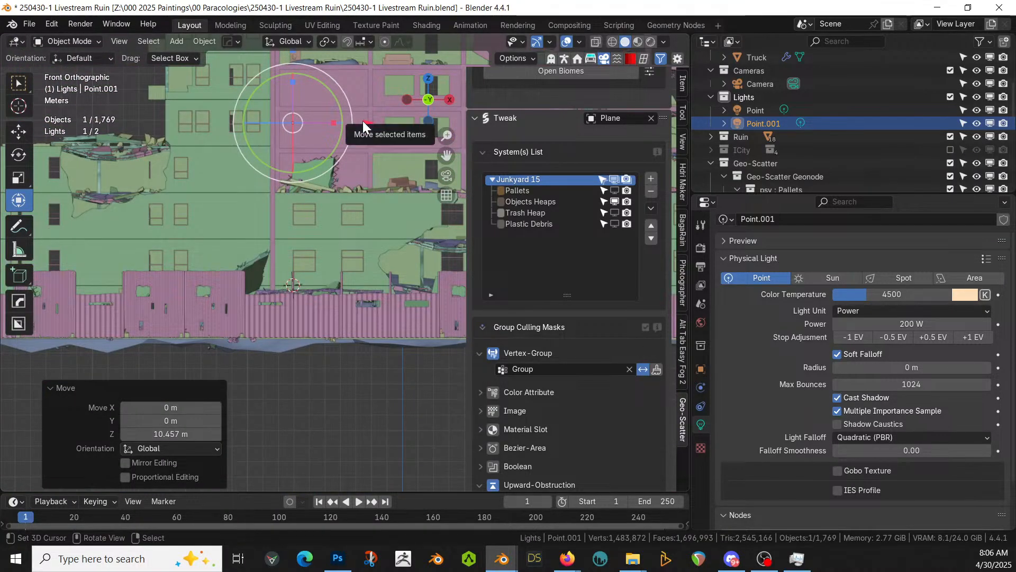
pyautogui.moveTo(363, 121); pyautogui.dragTo(323, 132)
pyautogui.moveTo(323, 132); pyautogui.dragTo(311, 164, button='middle')
pyautogui.press('g')
pyautogui.press('y')
pyautogui.click(285, 169)
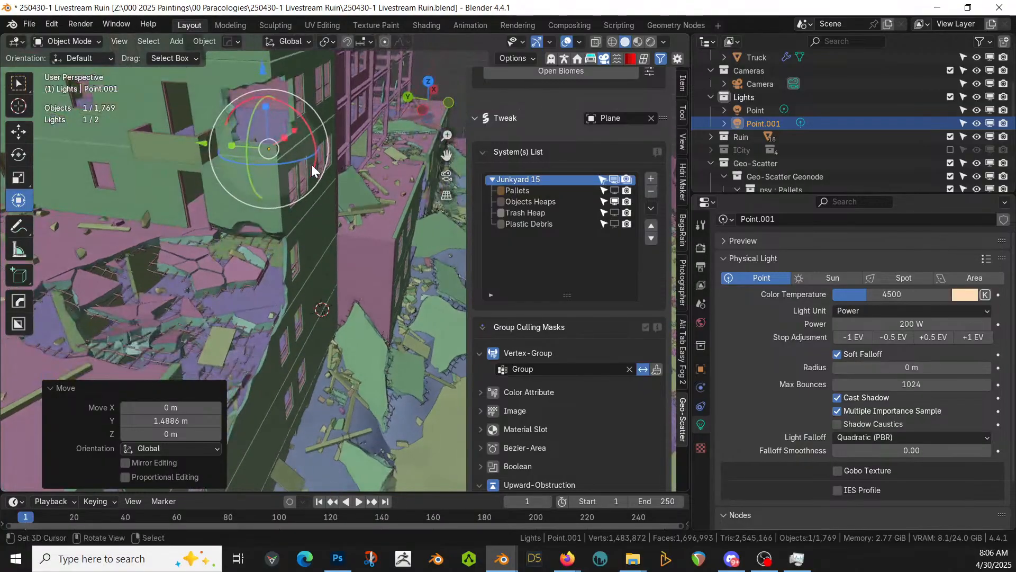
# Duplicate the tower light, raise the copy about 2.33 m along Z and move it about 1.88 m along Y
pyautogui.hotkey('shift', 'd')
pyautogui.rightClick(311, 164)
pyautogui.press('g')
pyautogui.press('z')
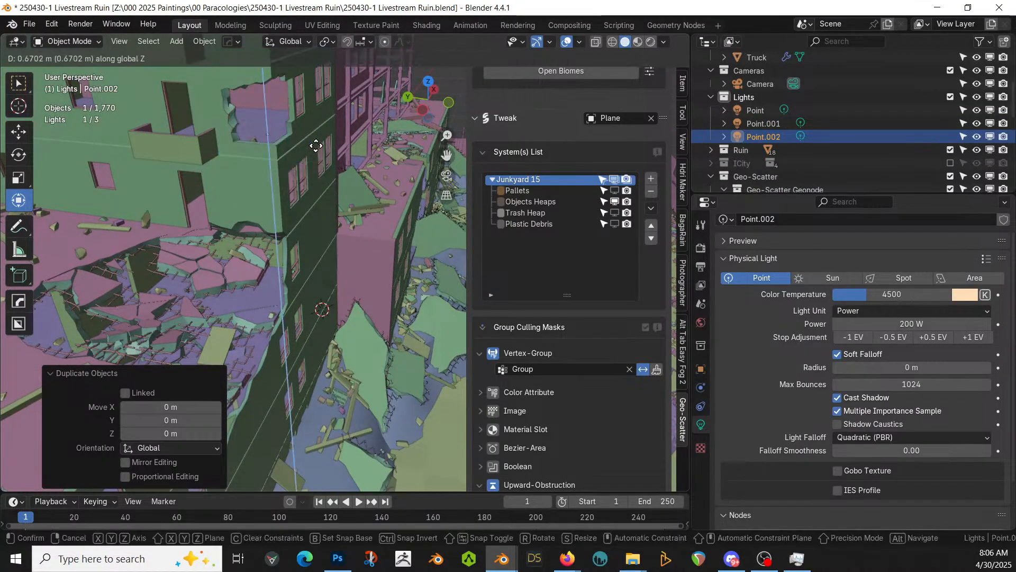
pyautogui.click(324, 112)
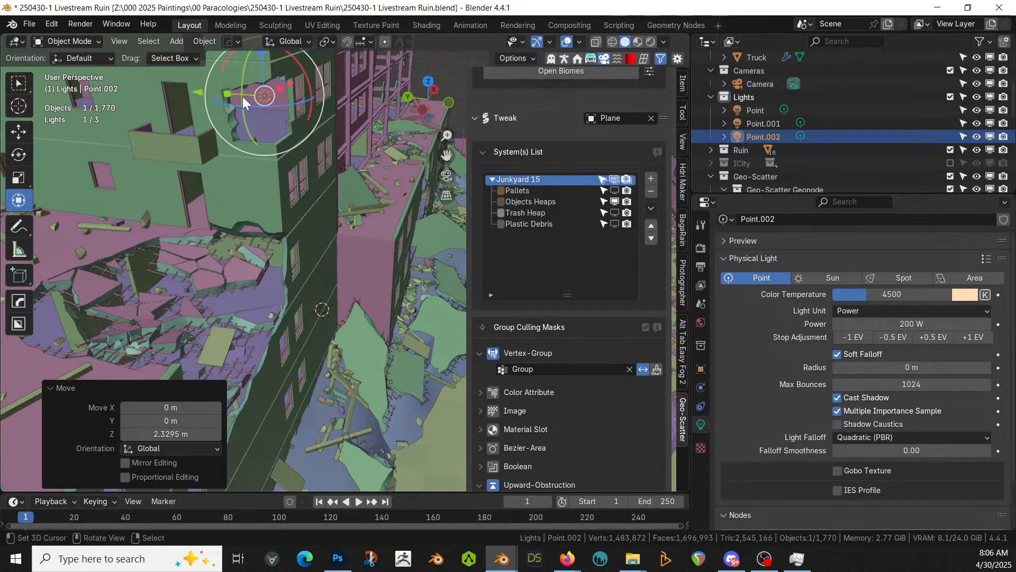
pyautogui.press('g')
pyautogui.press('y')
pyautogui.click(160, 89)
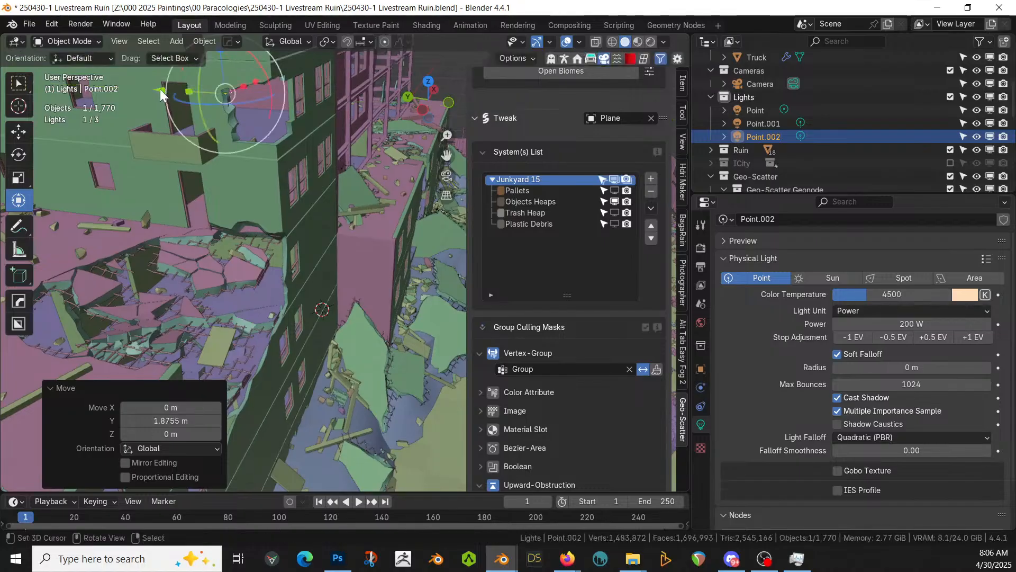
# Inspect the lit tower and lower windows in Rendered shading from several angles, and return to Solid shading
pyautogui.moveTo(160, 89); pyautogui.dragTo(219, 134, button='middle')
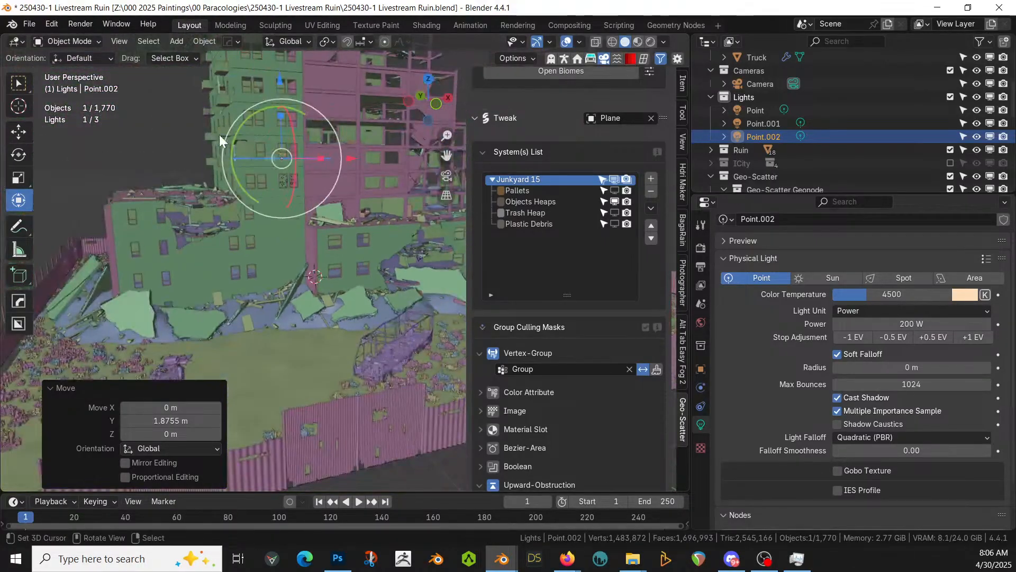
pyautogui.press('z')
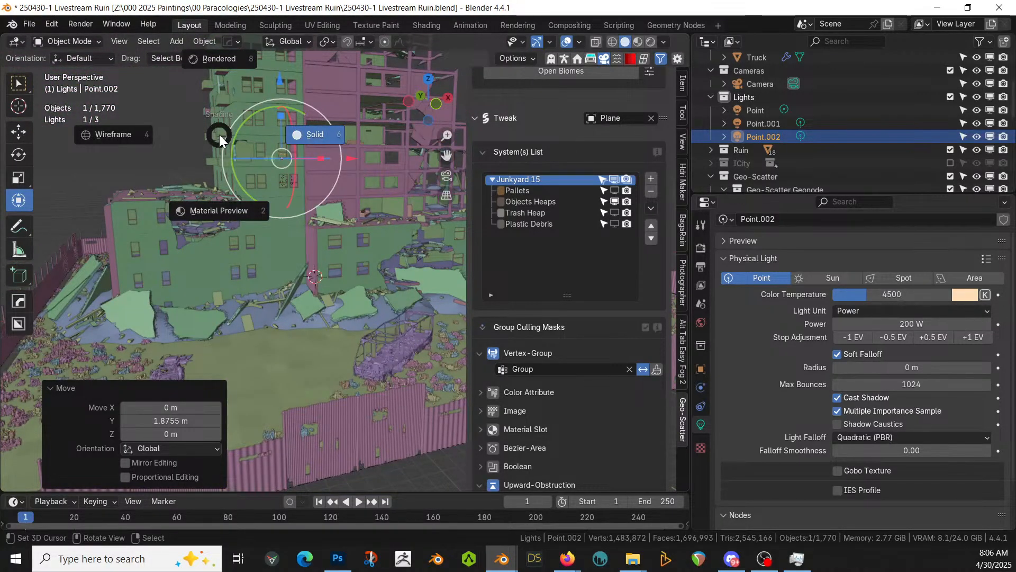
pyautogui.press('8')
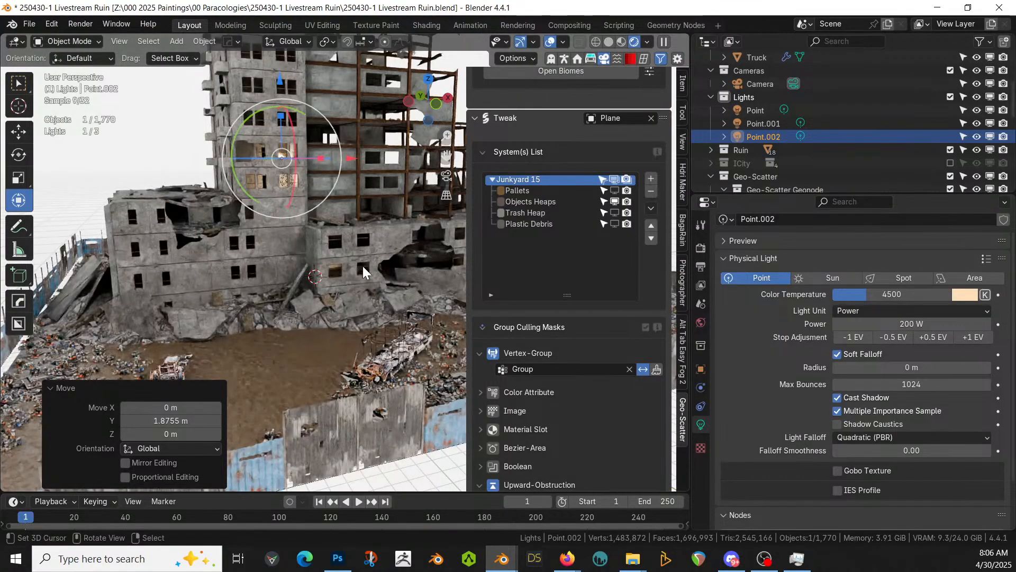
pyautogui.moveTo(363, 265)
pyautogui.mouseDown(button='middle')
pyautogui.moveTo(368, 249)
pyautogui.moveTo(377, 264)
pyautogui.mouseUp(button='middle')
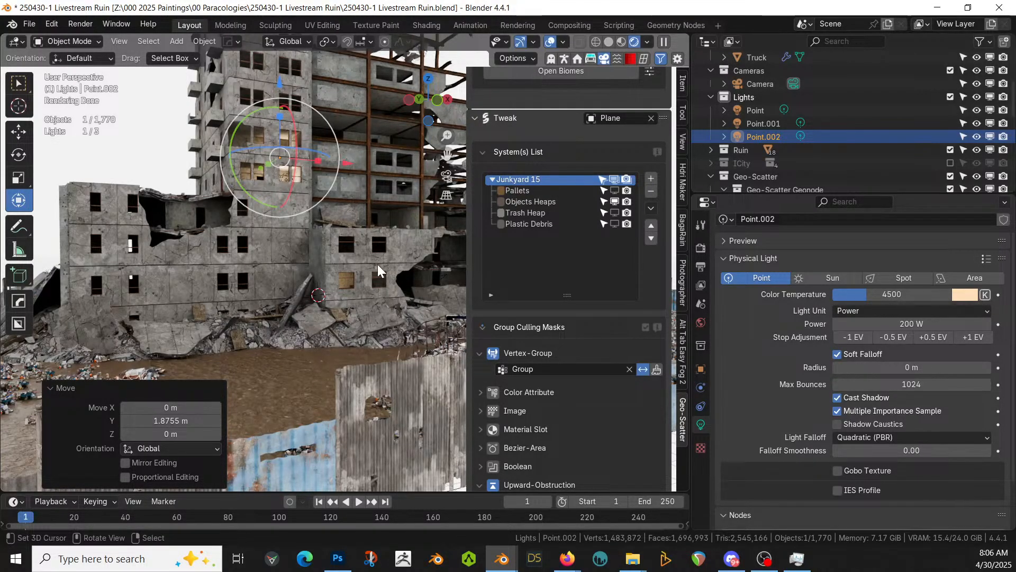
pyautogui.moveTo(386, 265); pyautogui.dragTo(361, 311, button='middle')
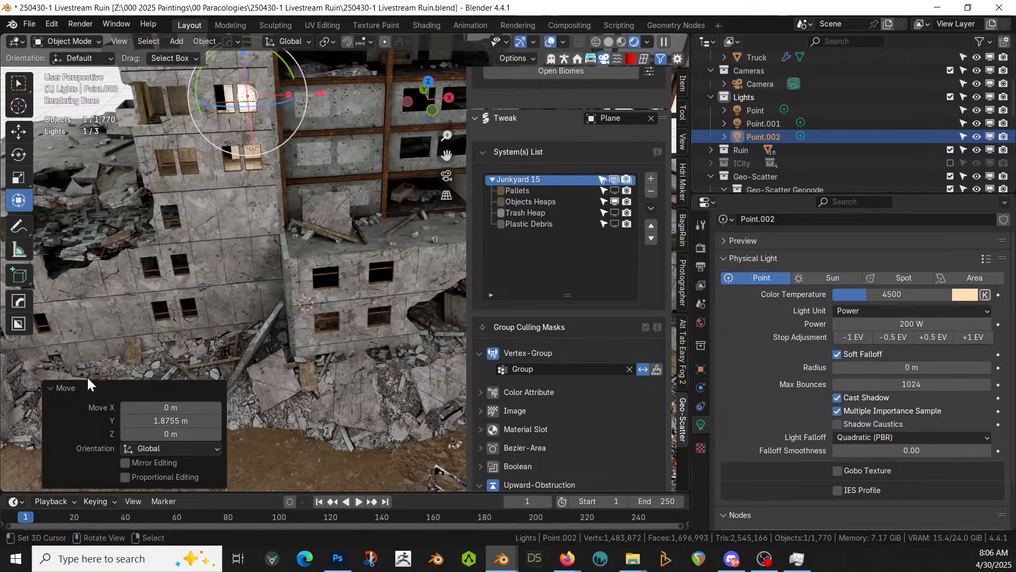
pyautogui.click(53, 390)
pyautogui.moveTo(326, 291); pyautogui.dragTo(308, 265, button='middle')
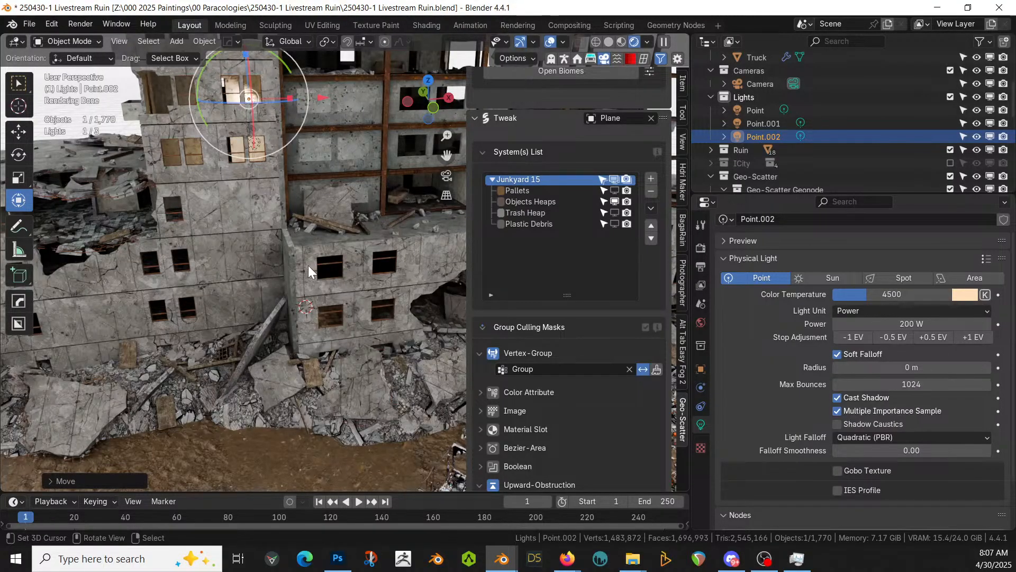
pyautogui.moveTo(280, 239)
pyautogui.mouseDown(button='middle')
pyautogui.moveTo(294, 204)
pyautogui.moveTo(281, 236)
pyautogui.moveTo(296, 228)
pyautogui.mouseUp(button='middle')
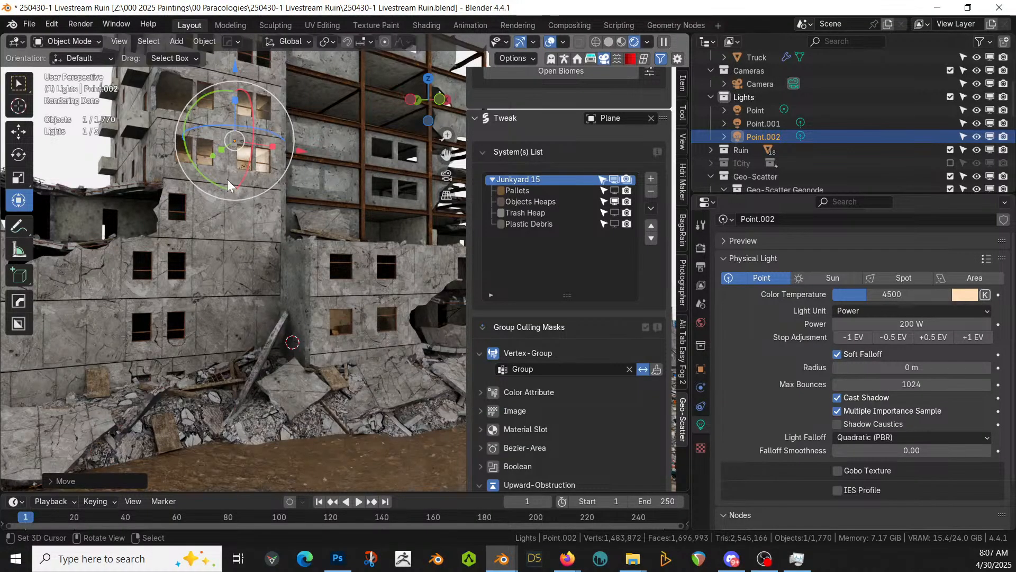
pyautogui.moveTo(388, 351); pyautogui.dragTo(297, 407, button='middle')
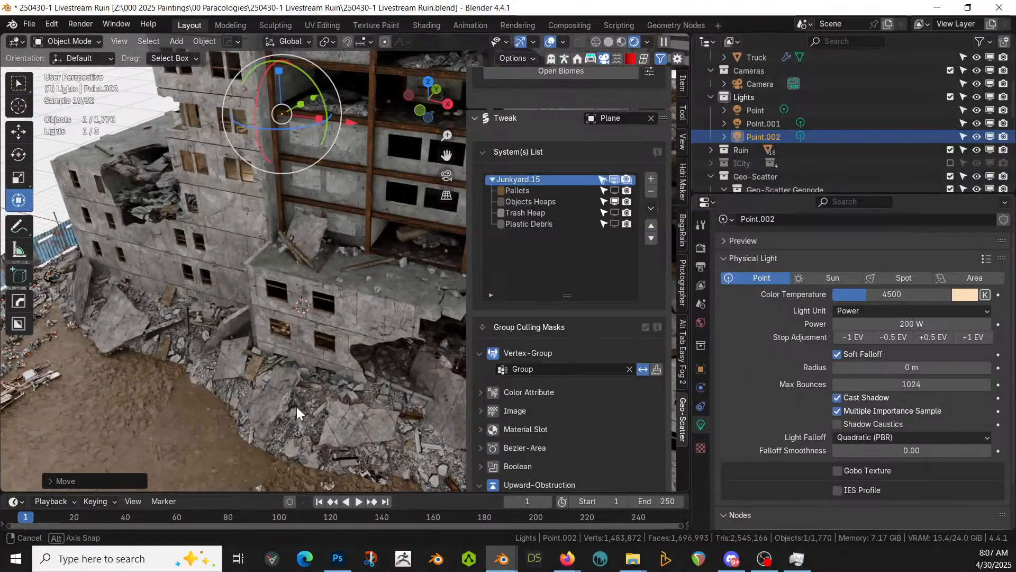
pyautogui.moveTo(297, 407); pyautogui.dragTo(336, 338, button='middle')
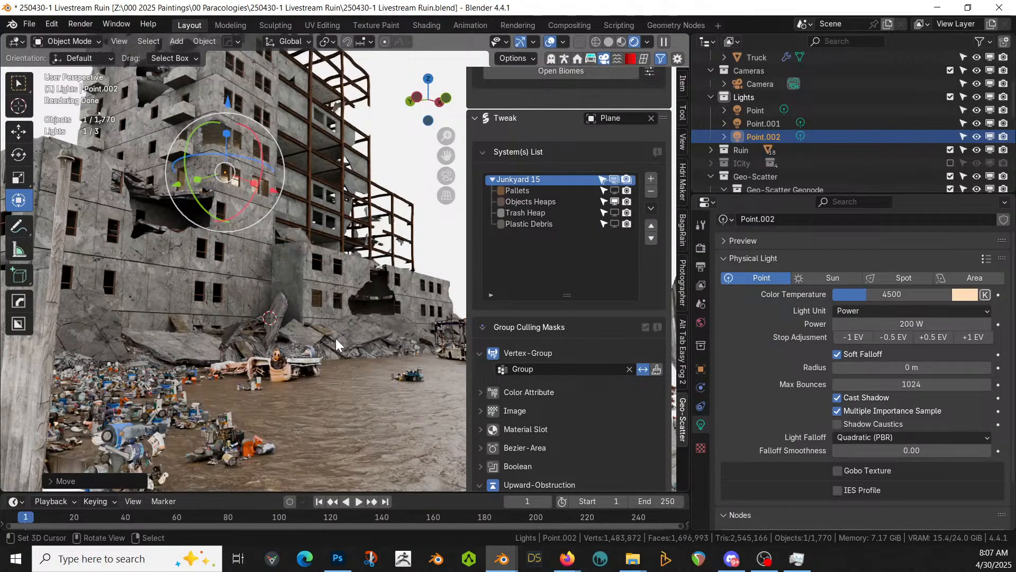
pyautogui.press('z')
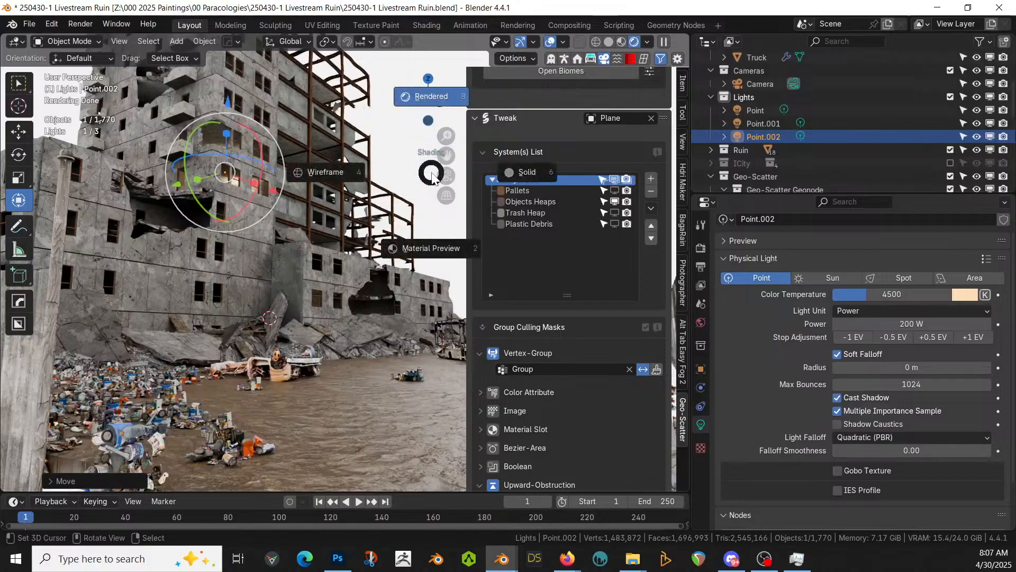
pyautogui.press('6')
# Place the 3D cursor on the ground beside the long wreck, make Ruin the active collection and exclude the Geo-Scatter collection
pyautogui.moveTo(431, 171)
pyautogui.mouseDown(button='middle')
pyautogui.moveTo(446, 219)
pyautogui.moveTo(441, 263)
pyautogui.moveTo(342, 176)
pyautogui.moveTo(374, 200)
pyautogui.moveTo(378, 154)
pyautogui.mouseUp(button='middle')
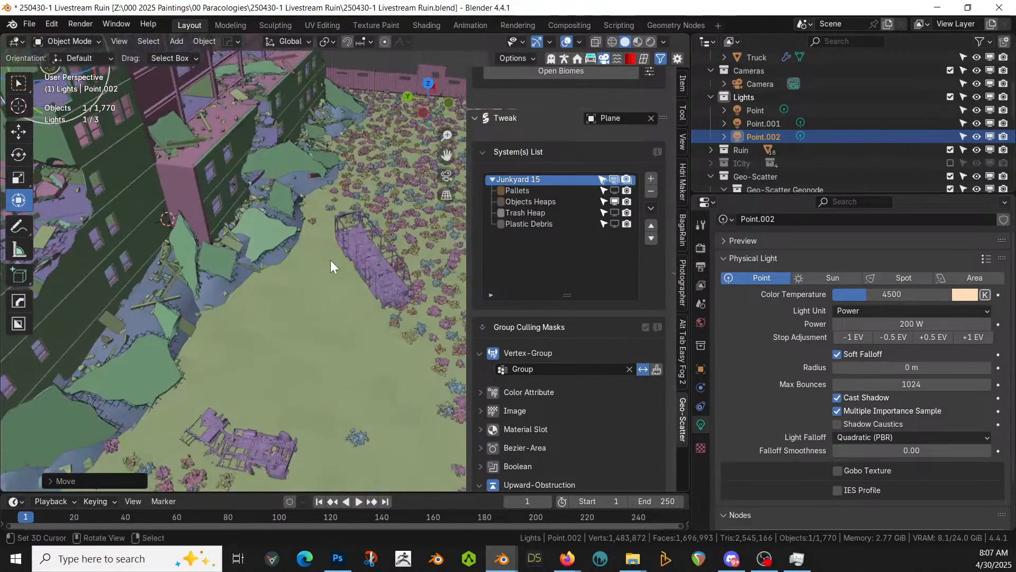
pyautogui.scroll(2, 318, 267)
pyautogui.keyDown('shift'); pyautogui.rightClick(316, 266); pyautogui.keyUp('shift')
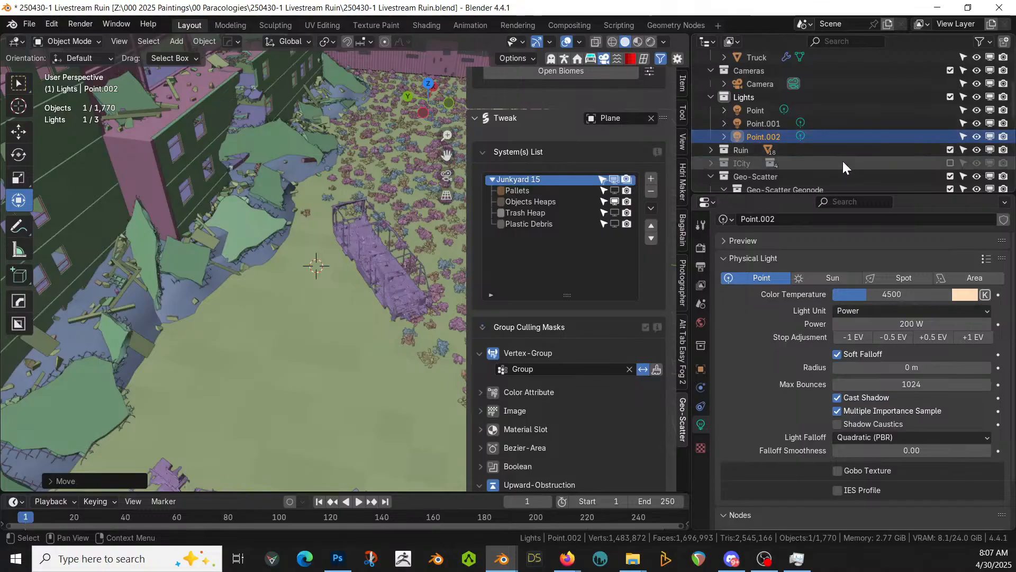
pyautogui.click(742, 151)
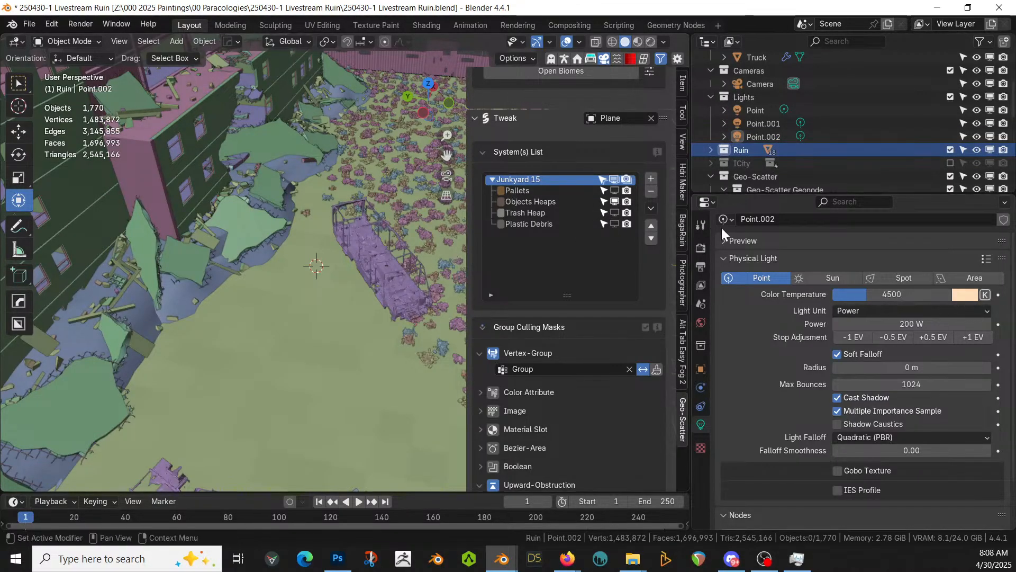
pyautogui.click(951, 176)
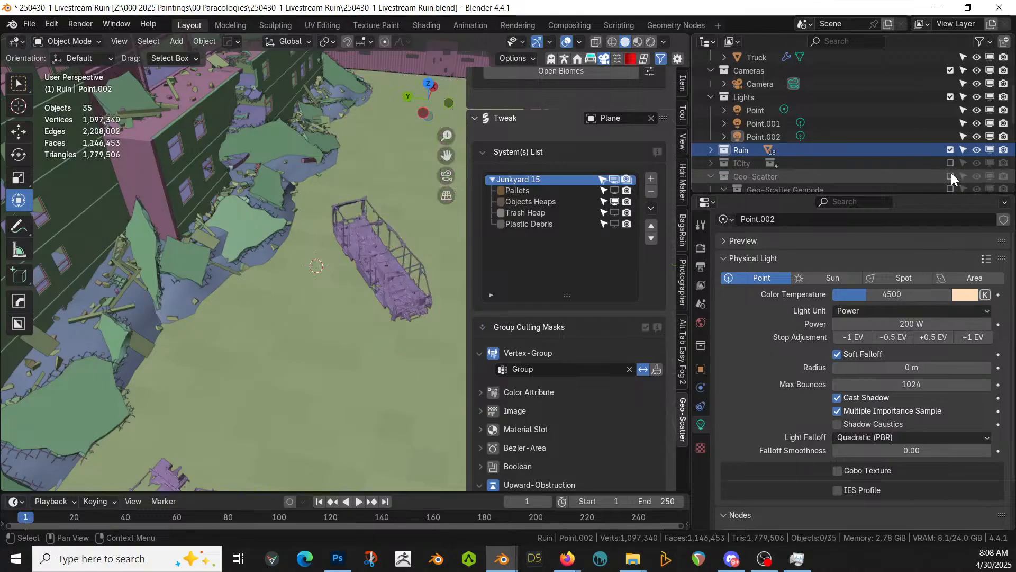
# Add a cube mesh at the 3D cursor on the open ground and frame it
pyautogui.hotkey('shift', 'a')
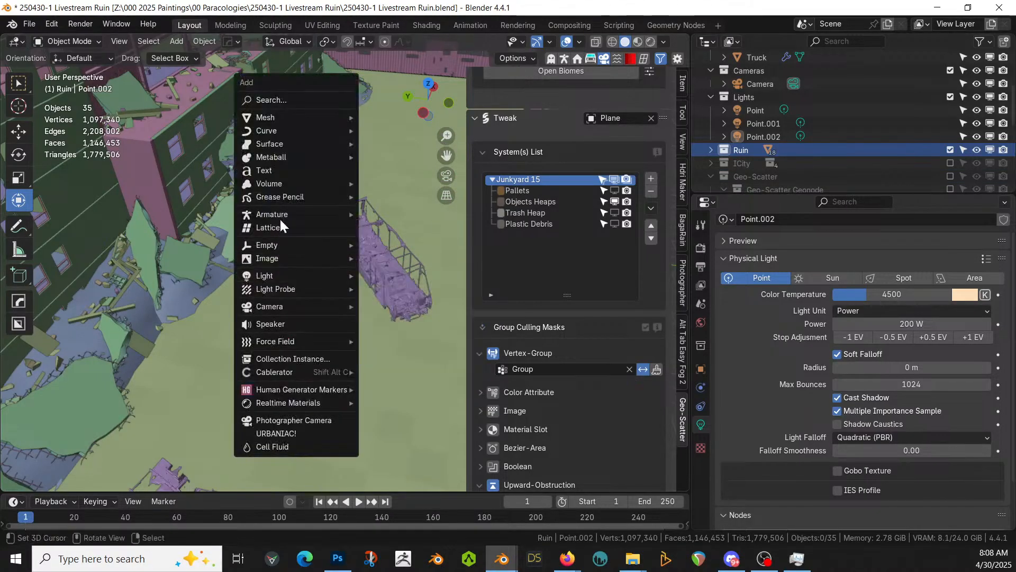
pyautogui.moveTo(278, 117)
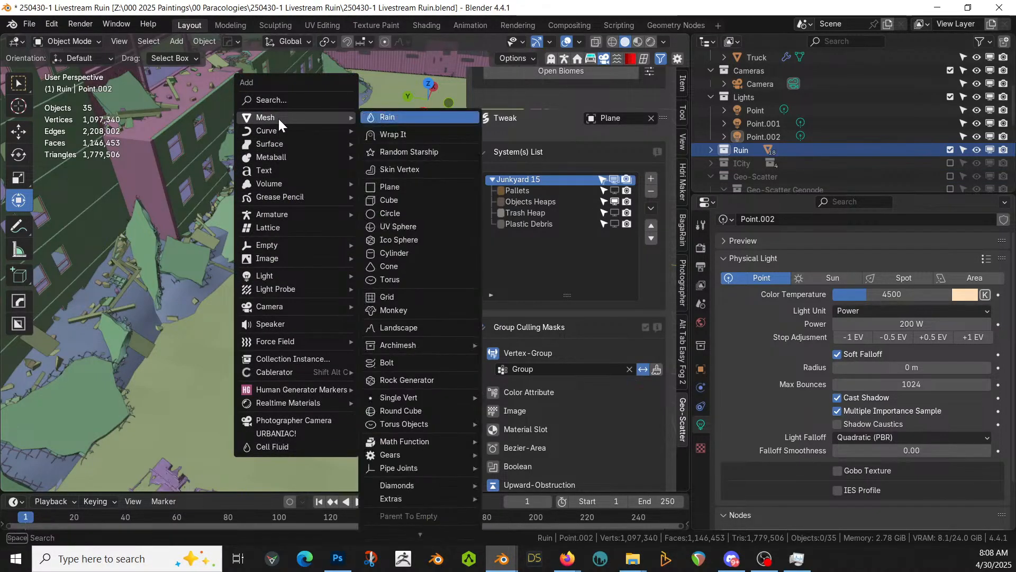
pyautogui.click(404, 199)
pyautogui.press('KP_Decimal')
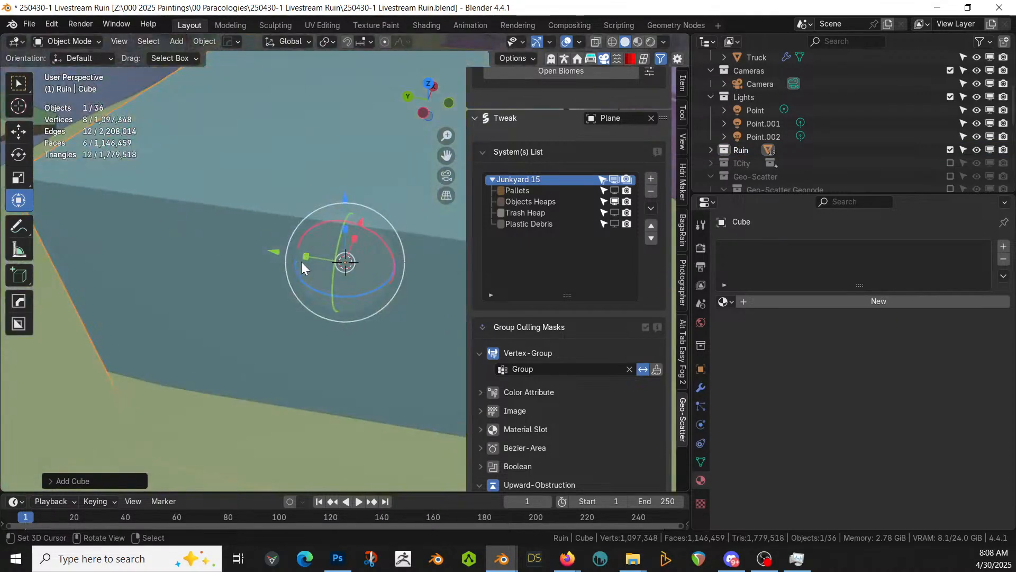
# In Edit Mode, move the cube's whole mesh along Z to adjust its height relative to the ground
pyautogui.press('Tab')
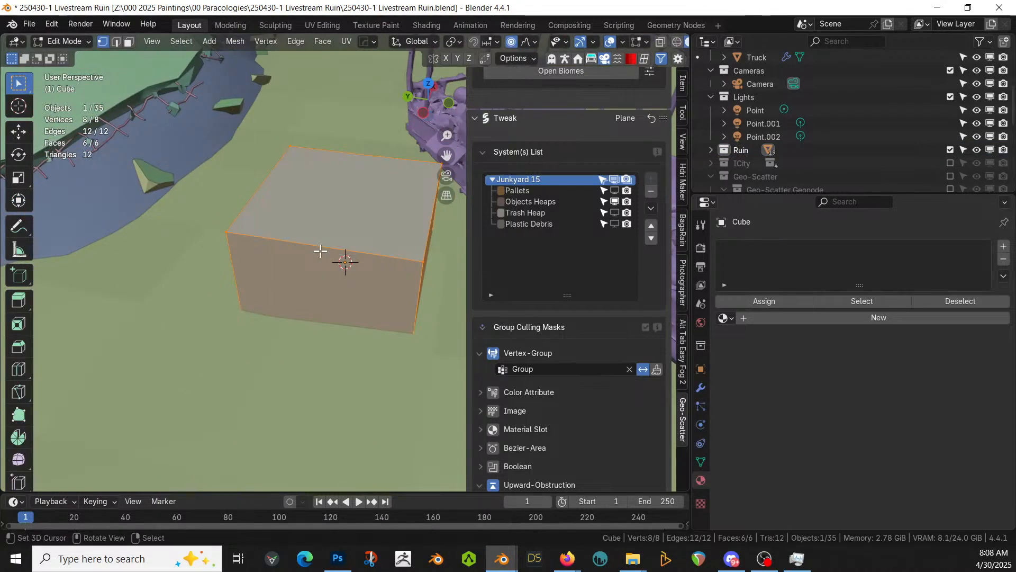
pyautogui.press('g')
pyautogui.press('z')
pyautogui.click(321, 251)
pyautogui.moveTo(326, 249); pyautogui.dragTo(265, 272, button='middle')
pyautogui.press('g')
pyautogui.press('z')
pyautogui.click(343, 221)
# Extrude one side face of the cube outward by about 2 m
pyautogui.press('3')
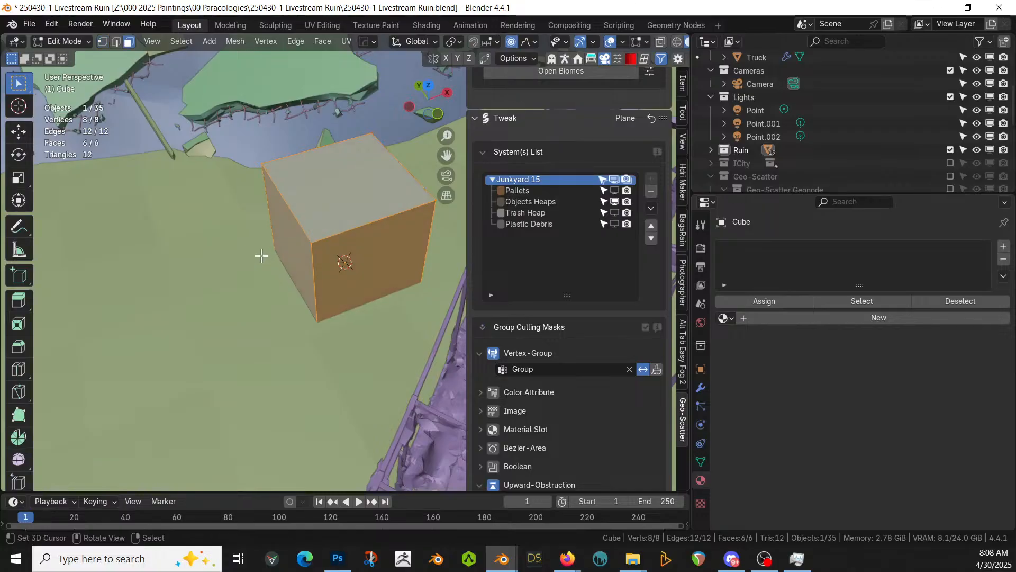
pyautogui.click(300, 240)
pyautogui.press('e')
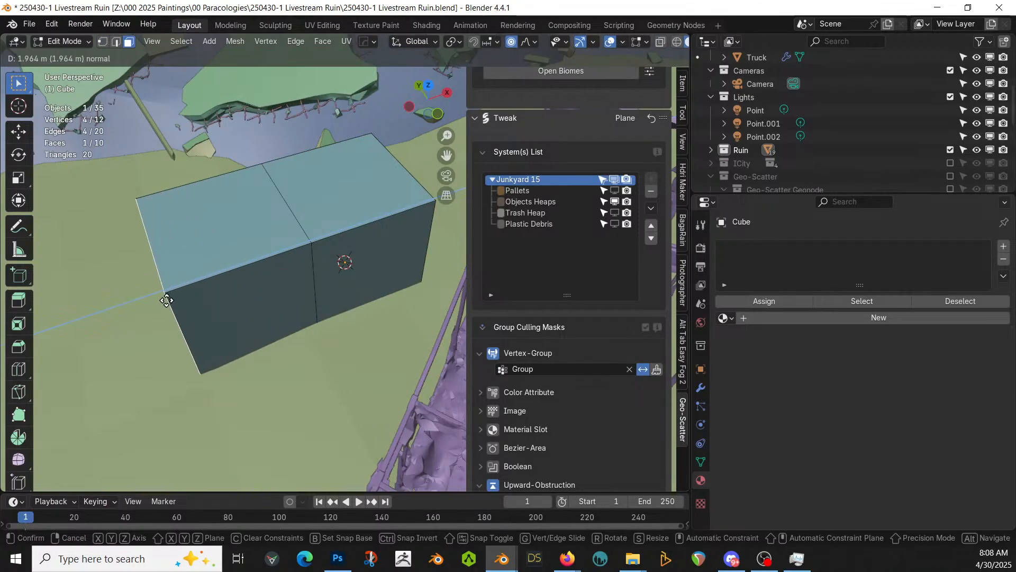
pyautogui.click(158, 303)
# With proportional editing off, lower the extruded block's outer top edge about 1 m along Z to form a slope
pyautogui.scroll(-3, 211, 305)
pyautogui.press('2')
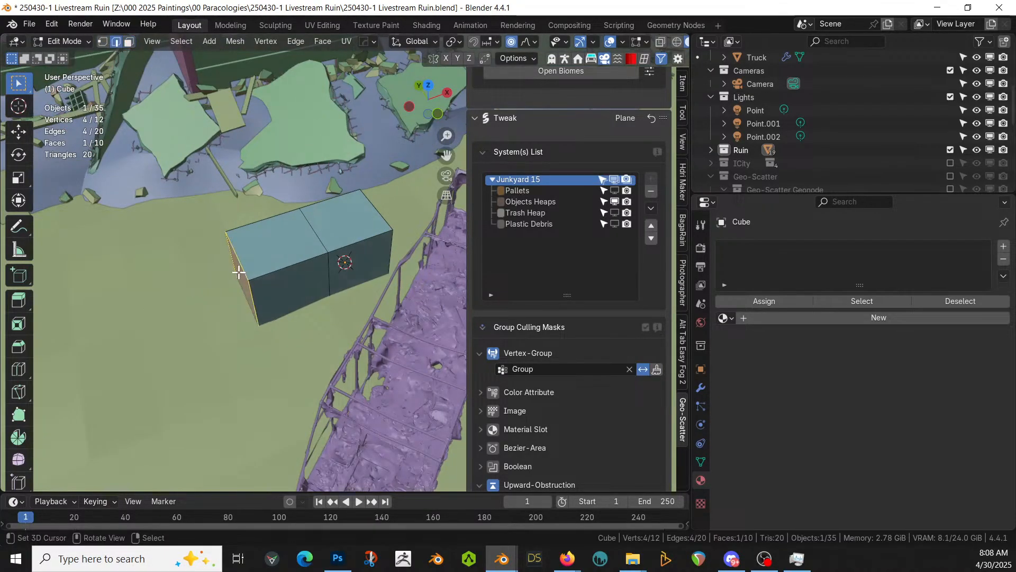
pyautogui.press('g')
pyautogui.press('z')
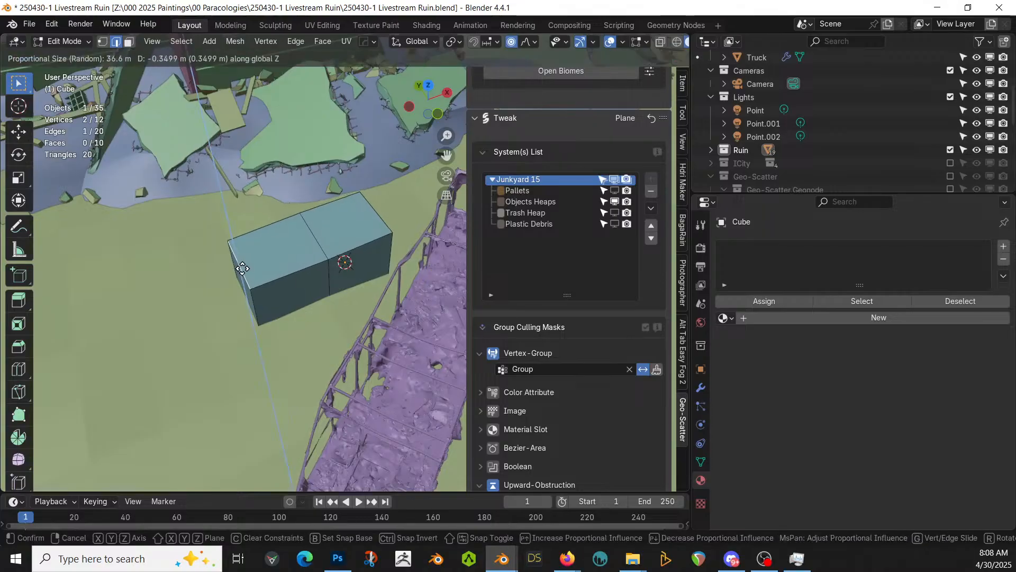
pyautogui.rightClick(243, 275)
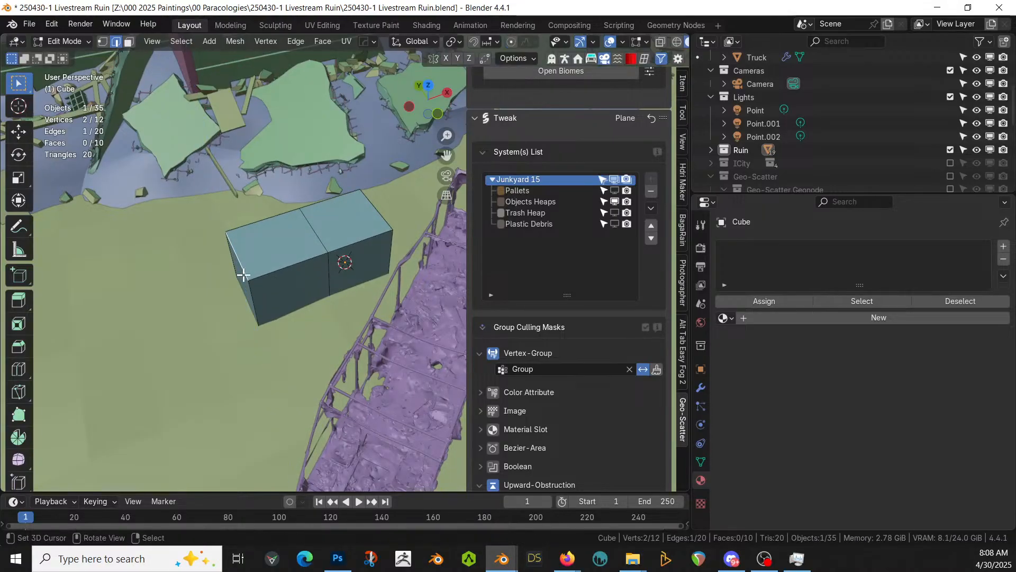
pyautogui.press('g')
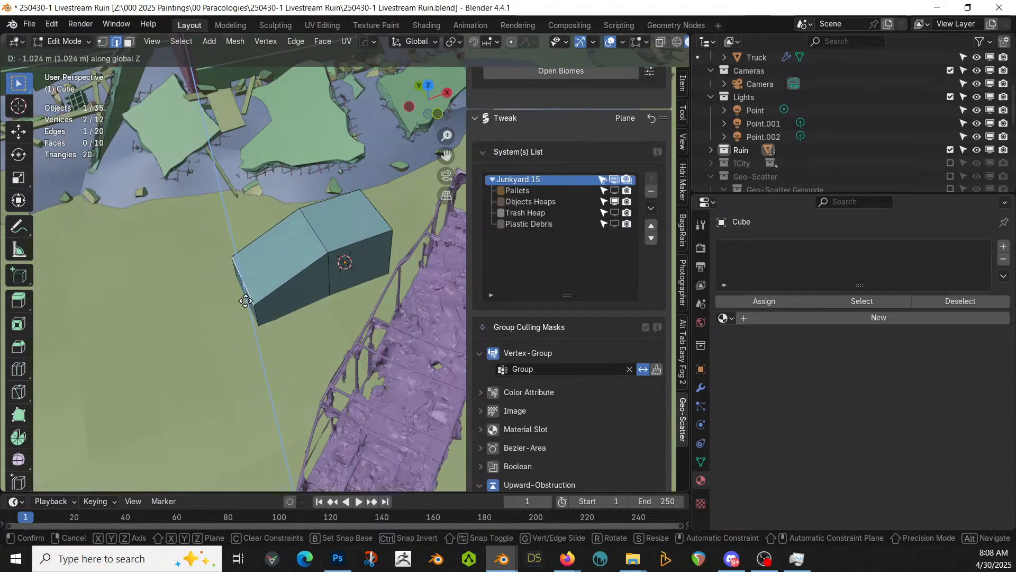
pyautogui.click(253, 297)
# Extrude the original cube's side face toward the building to form an adjoining block
pyautogui.moveTo(252, 297)
pyautogui.mouseDown(button='middle')
pyautogui.moveTo(294, 290)
pyautogui.moveTo(295, 302)
pyautogui.moveTo(255, 311)
pyautogui.mouseUp(button='middle')
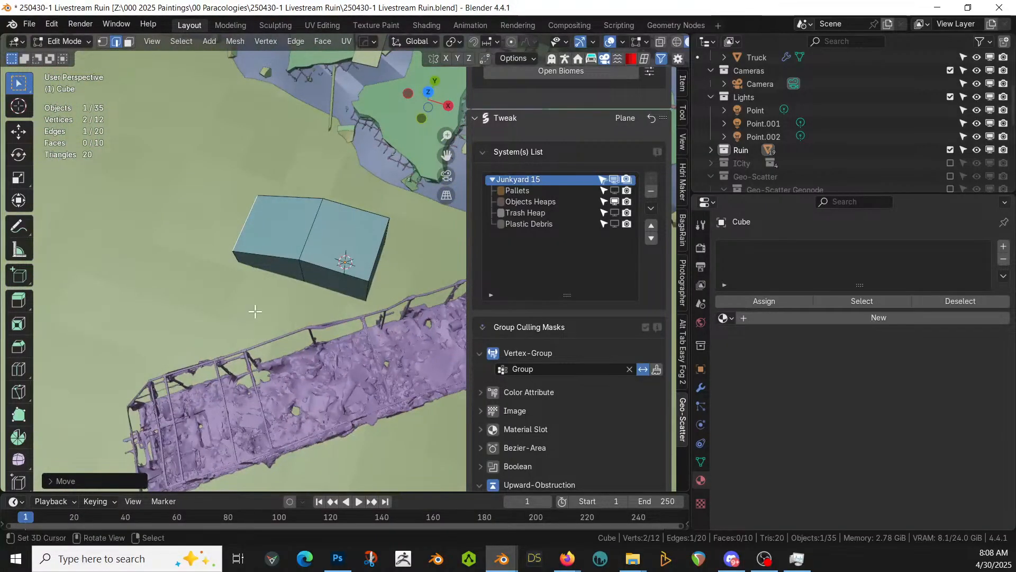
pyautogui.moveTo(341, 233)
pyautogui.mouseDown(button='middle')
pyautogui.moveTo(410, 263)
pyautogui.moveTo(325, 243)
pyautogui.mouseUp(button='middle')
pyautogui.rightClick(324, 244)
pyautogui.press('3')
pyautogui.rightClick(314, 262)
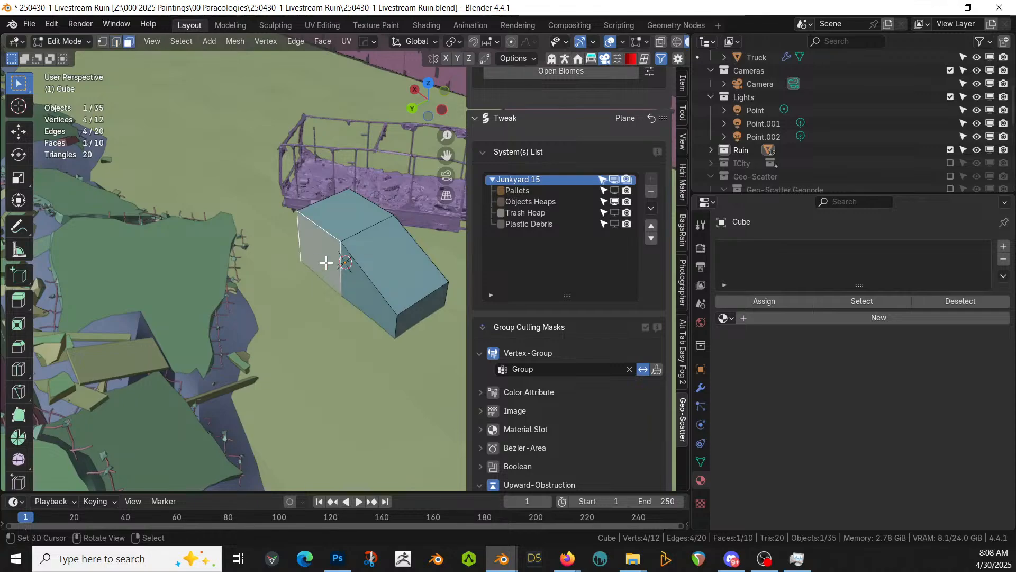
pyautogui.press('e')
pyautogui.click(284, 288)
# Inset the top face of the adjoining block and extrude the inset face upward
pyautogui.moveTo(325, 288); pyautogui.dragTo(300, 275, button='middle')
pyautogui.rightClick(299, 226)
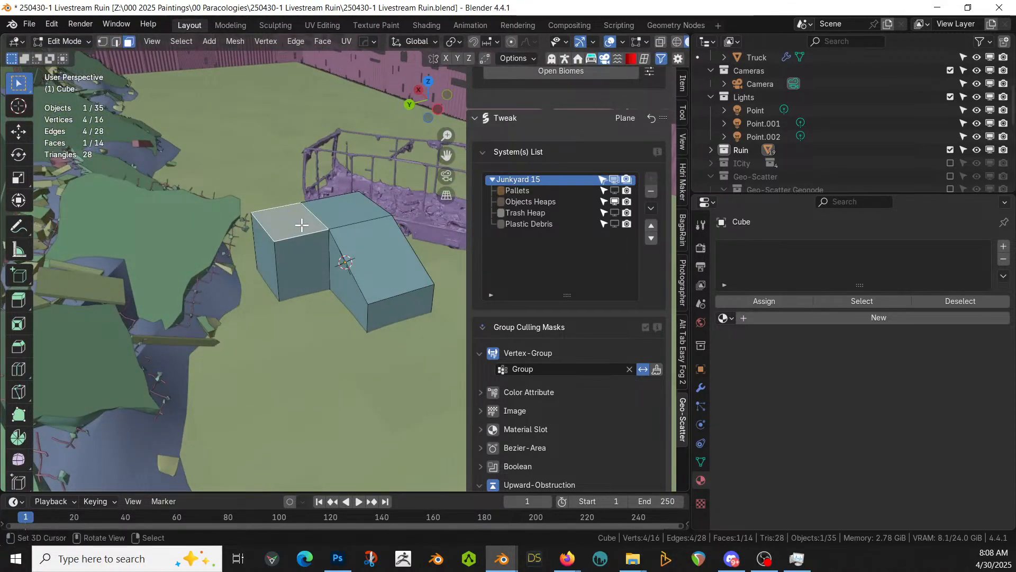
pyautogui.press('i')
pyautogui.click(335, 236)
pyautogui.press('e')
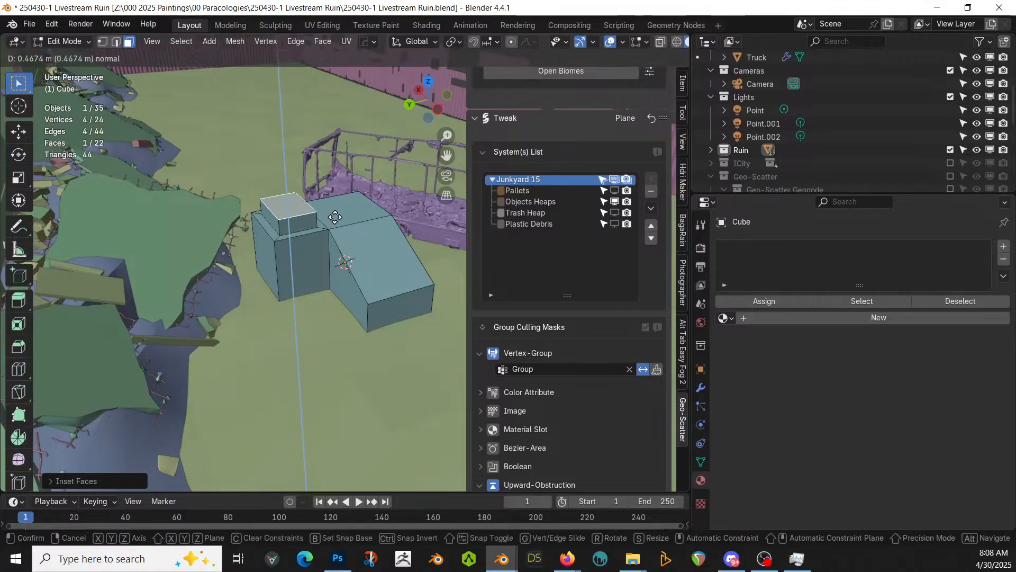
pyautogui.click(335, 208)
# Inset the raised block's top face again and extrude it upward as a narrower tier
pyautogui.moveTo(335, 208); pyautogui.dragTo(298, 190, button='middle')
pyautogui.press('i')
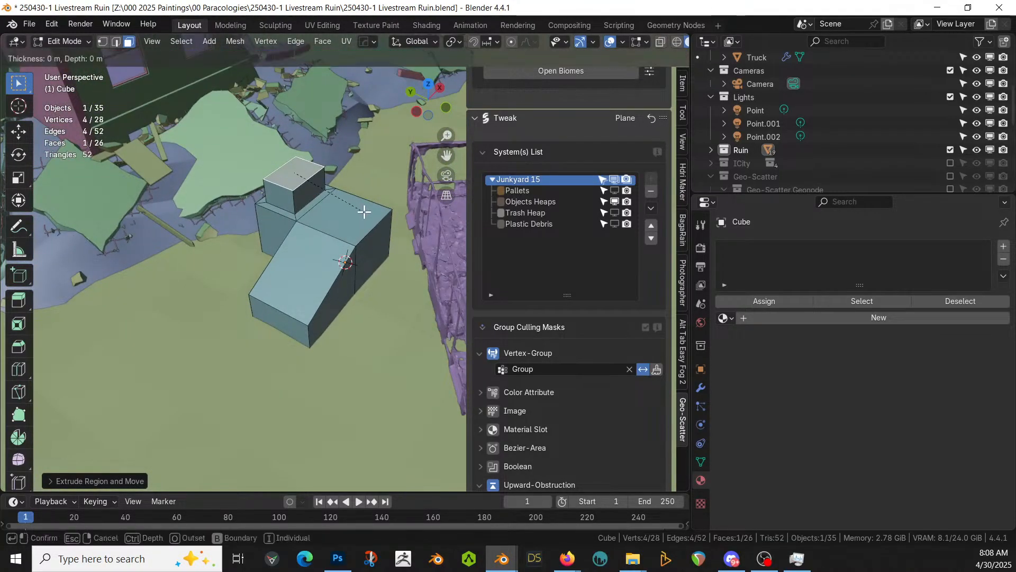
pyautogui.click(357, 210)
pyautogui.moveTo(357, 210); pyautogui.dragTo(365, 182, button='middle')
pyautogui.press('e')
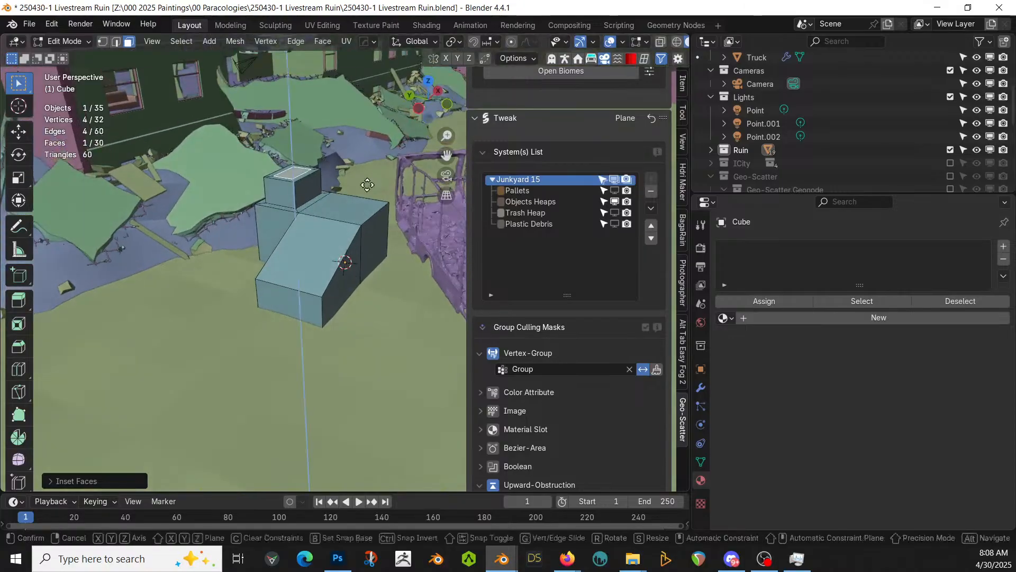
pyautogui.click(369, 138)
# Add two evenly spaced loop cuts across the stepped block, dividing its top face into three sections
pyautogui.moveTo(369, 138); pyautogui.dragTo(331, 276, button='middle')
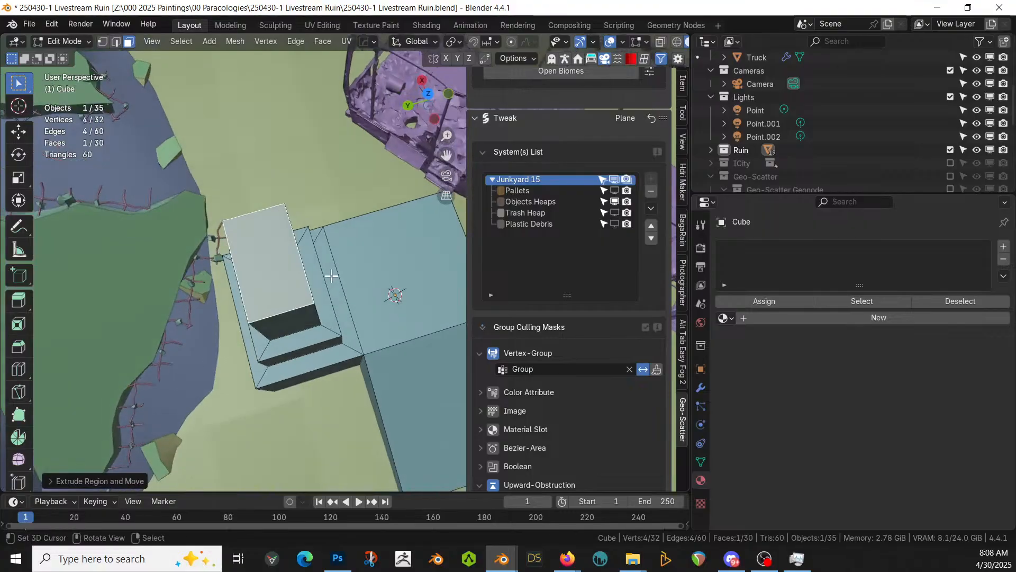
pyautogui.hotkey('ctrl', 'r')
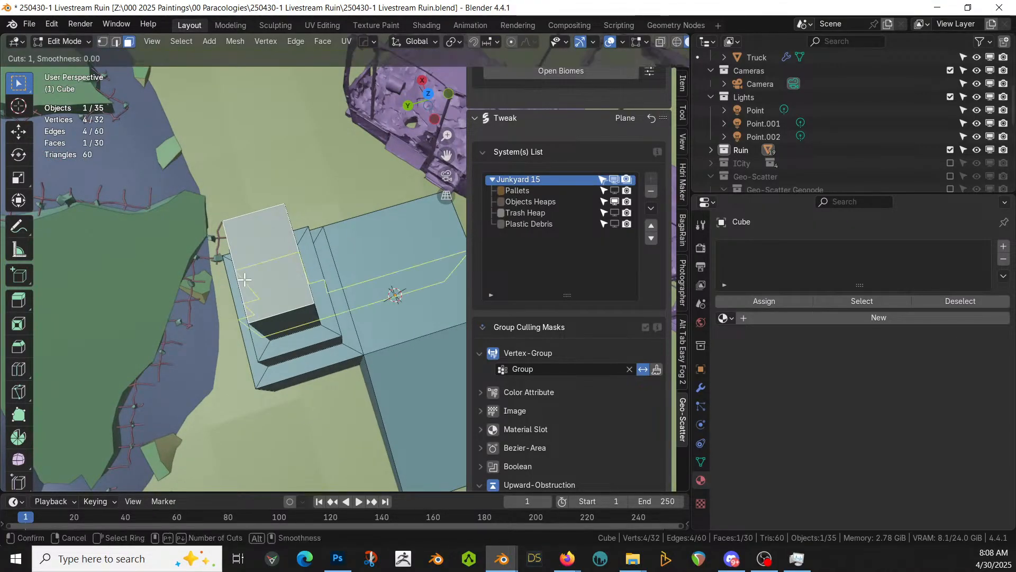
pyautogui.scroll(1, 244, 279)
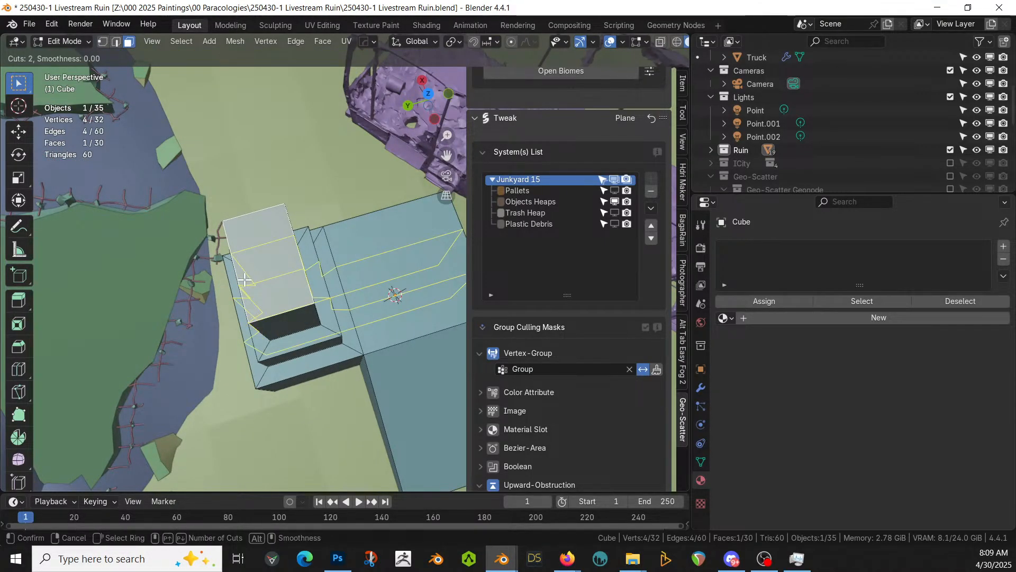
pyautogui.click(244, 279)
pyautogui.rightClick(244, 279)
# Poke the two outer top faces of the tower's highest tier to give each a centre vertex
pyautogui.press('3')
pyautogui.click(287, 296)
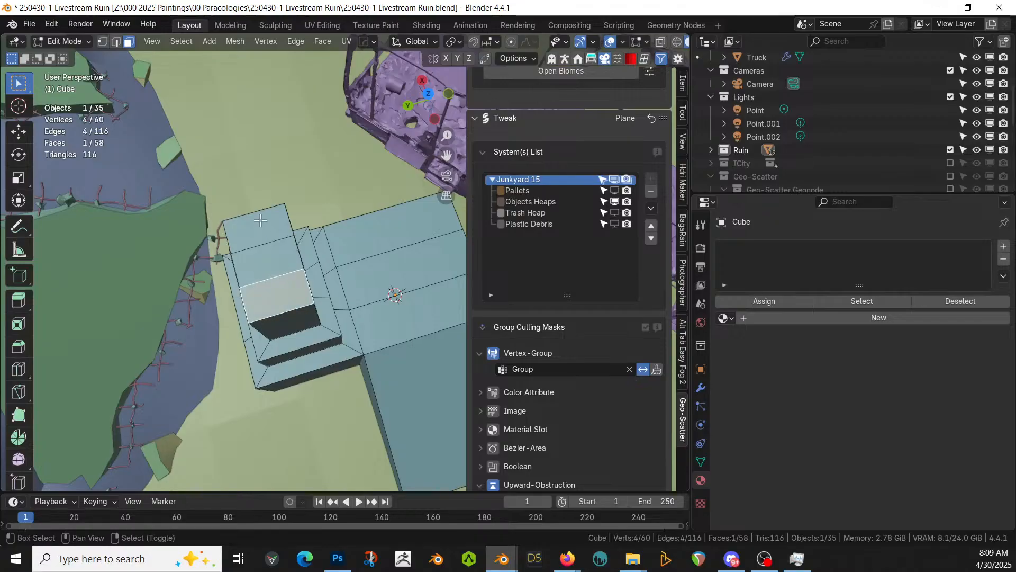
pyautogui.keyDown('shift'); pyautogui.click(265, 225); pyautogui.keyUp('shift')
pyautogui.click(323, 41)
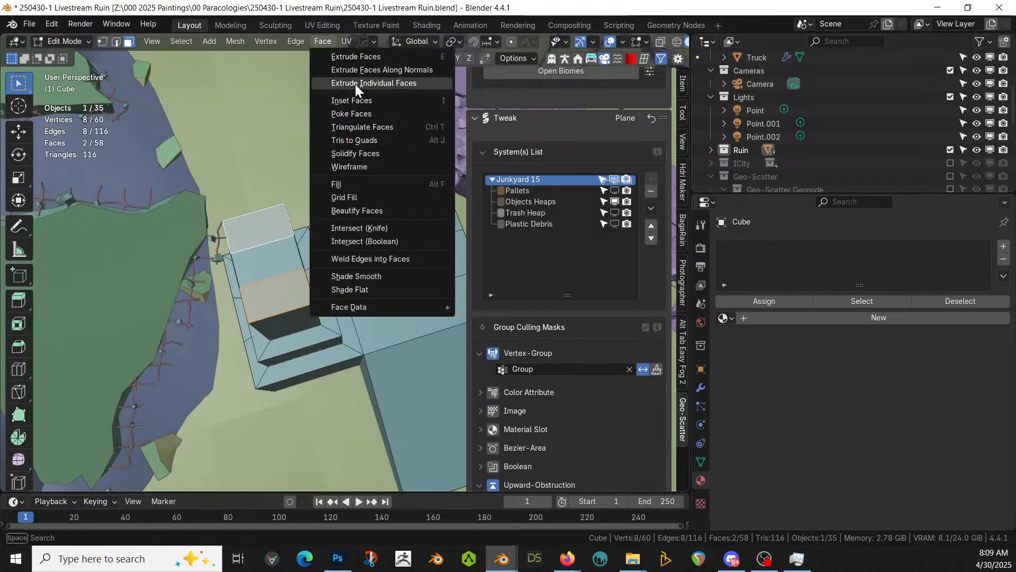
pyautogui.click(355, 112)
# Turn the centre vertices of both poked faces into 16-segment circles with a radius of 0.131
pyautogui.press('1')
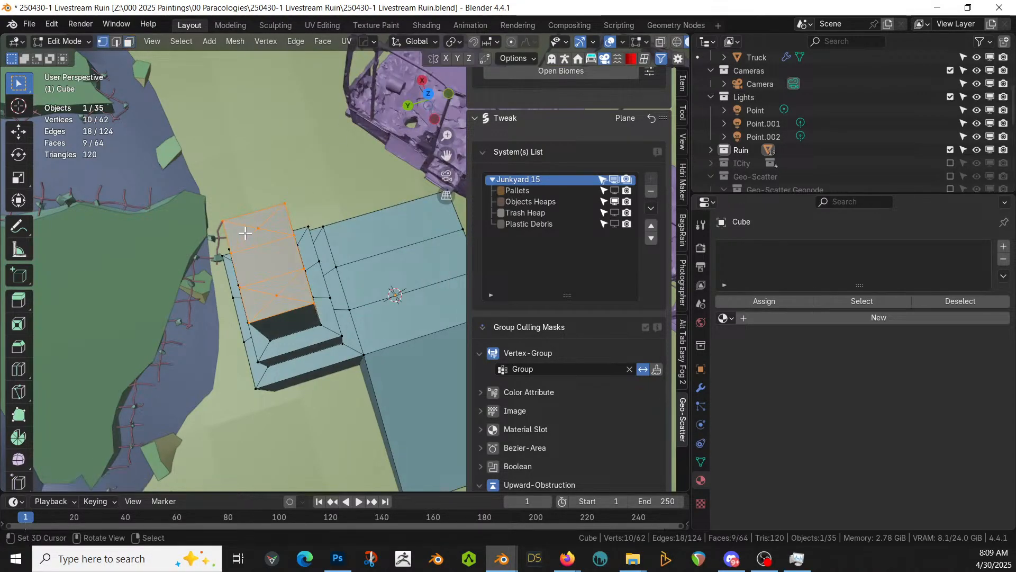
pyautogui.click(257, 228)
pyautogui.keyDown('shift'); pyautogui.click(276, 294); pyautogui.keyUp('shift')
pyautogui.press('q')
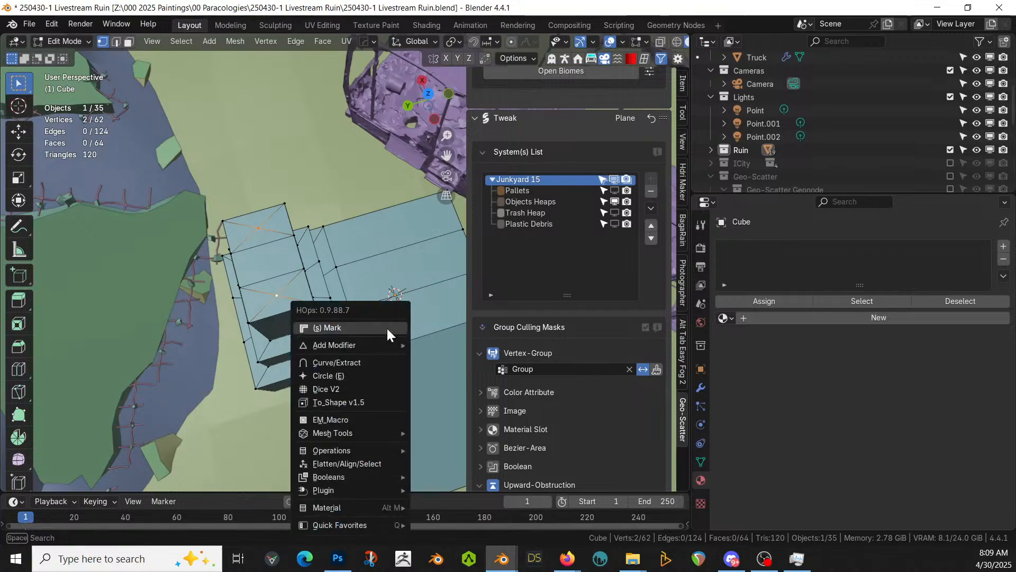
pyautogui.click(349, 372)
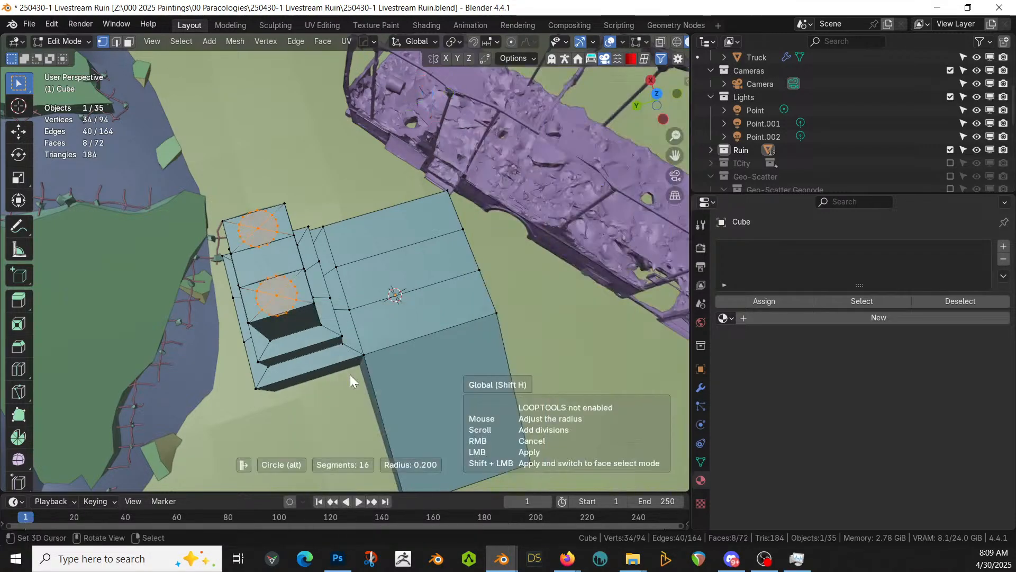
pyautogui.click(340, 300)
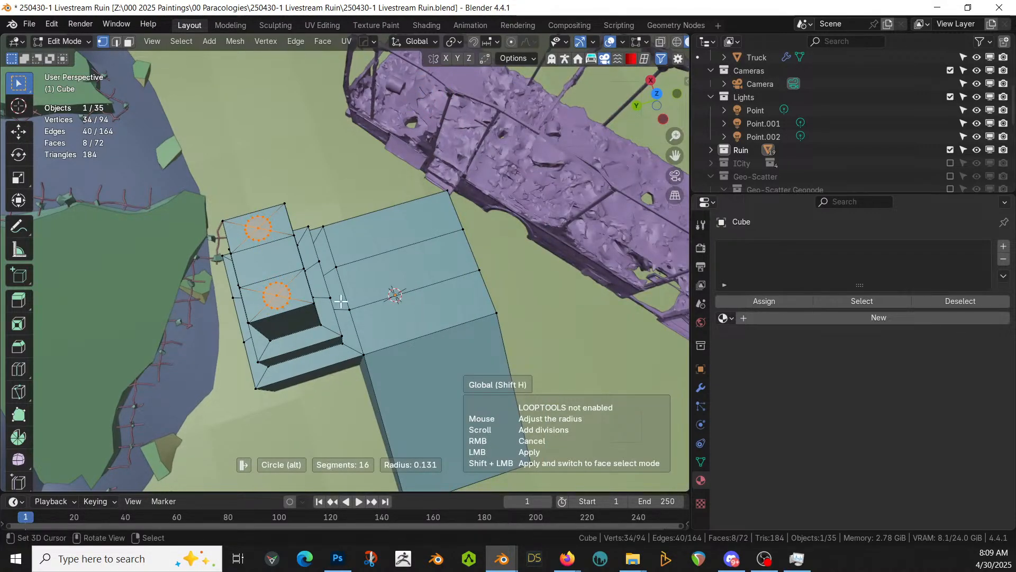
# Extrude both circular faces upward into short cylindrical chimney stubs on top of the tower
pyautogui.moveTo(379, 329)
pyautogui.mouseDown(button='middle')
pyautogui.moveTo(390, 285)
pyautogui.moveTo(372, 347)
pyautogui.mouseUp(button='middle')
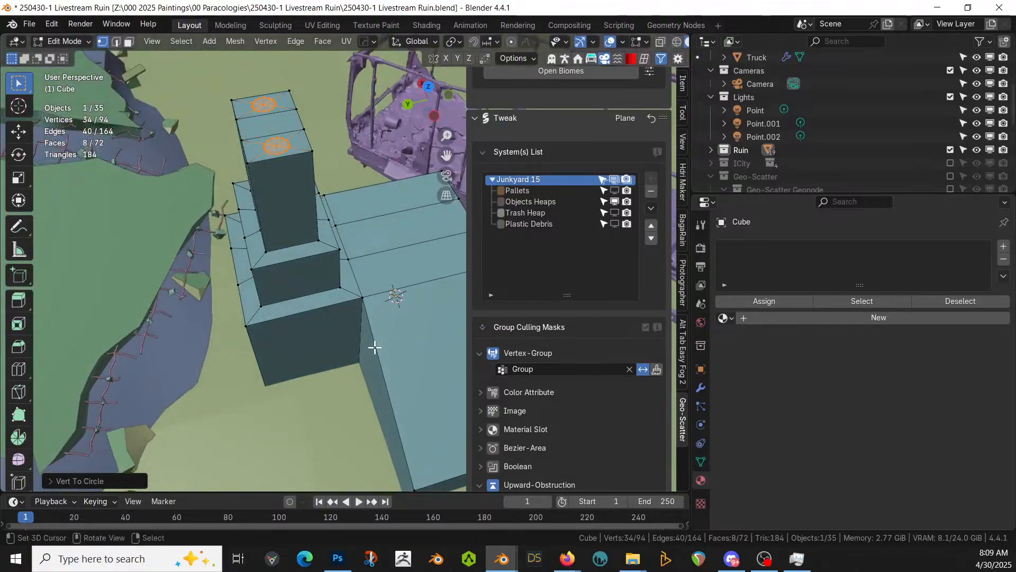
pyautogui.press('3')
pyautogui.press('e')
pyautogui.click(378, 328)
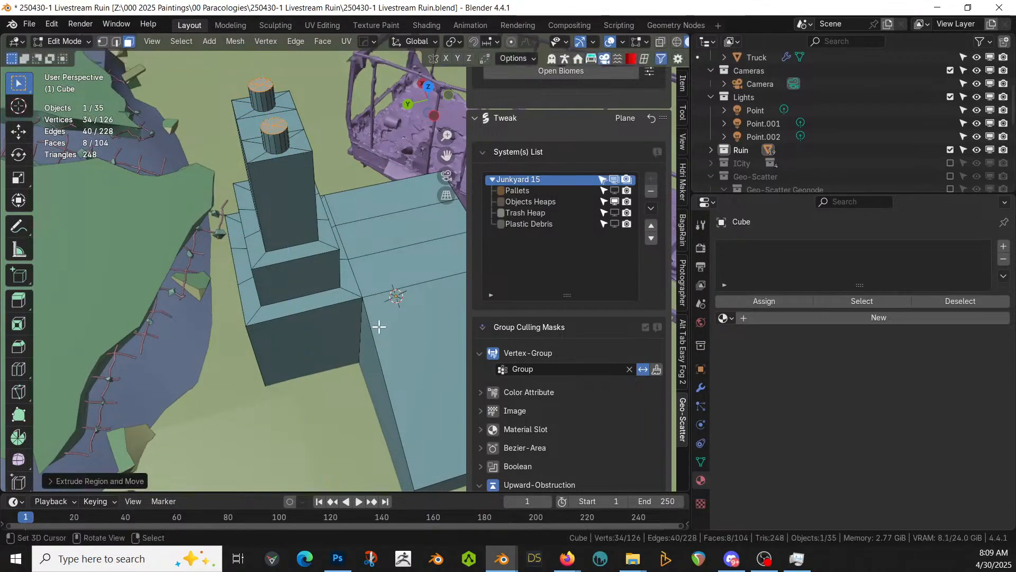
# Inset the cap of the rear chimney stub and extrude it upward into a tall, thin pipe
pyautogui.moveTo(371, 283); pyautogui.dragTo(317, 333, button='middle')
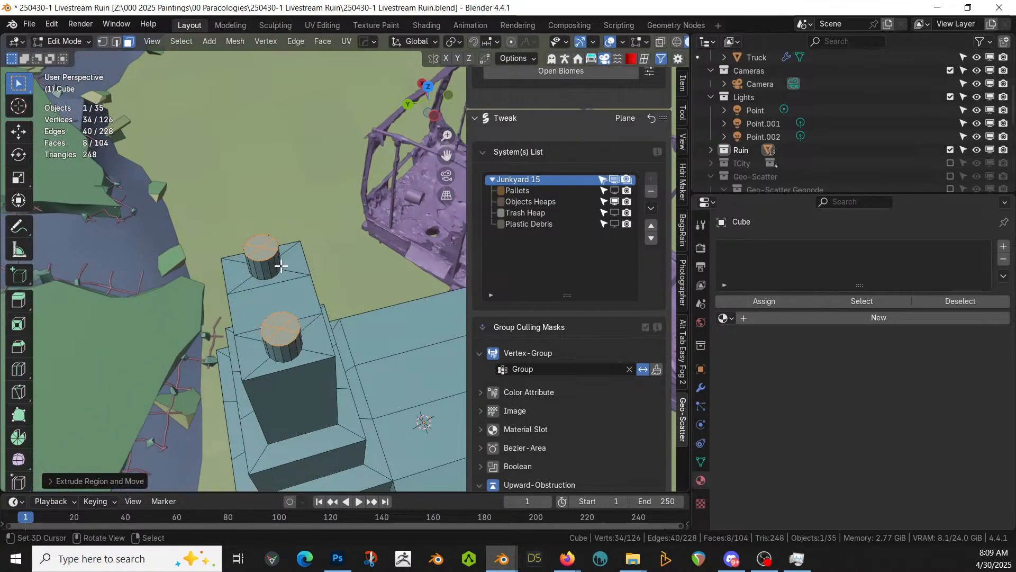
pyautogui.click(262, 253)
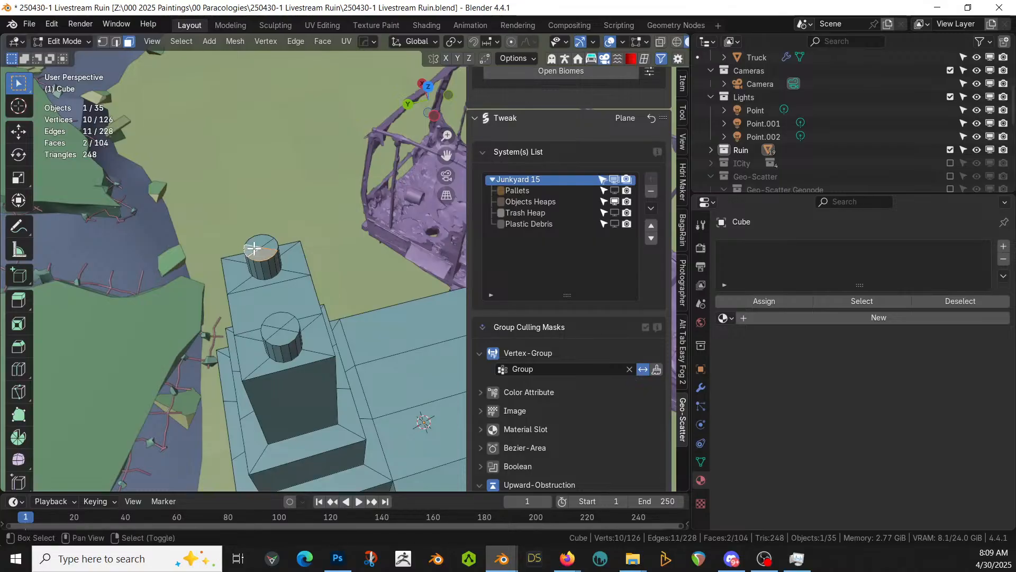
pyautogui.keyDown('shift'); pyautogui.click(276, 249); pyautogui.keyUp('shift')
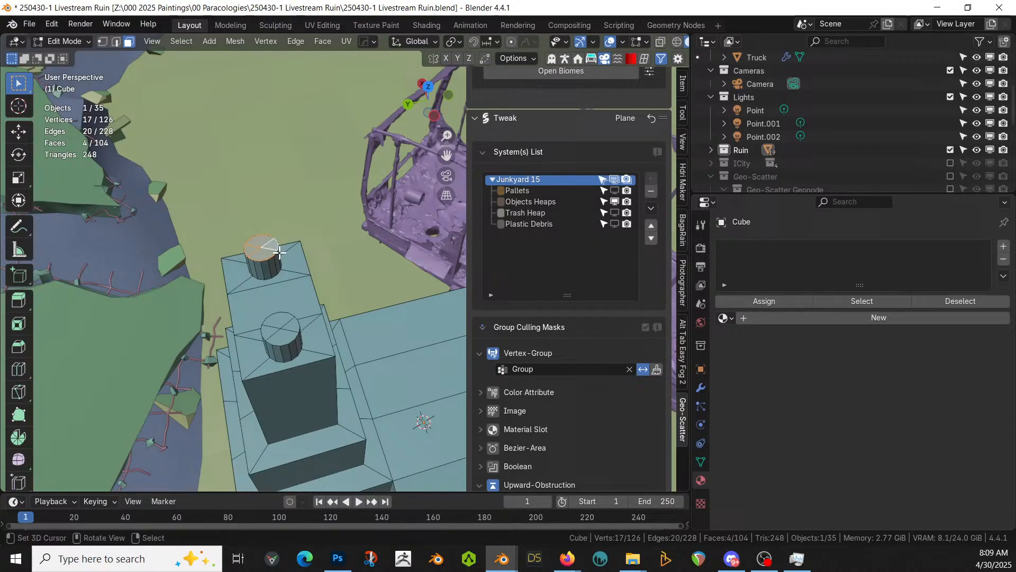
pyautogui.press('i')
pyautogui.click(376, 320)
pyautogui.moveTo(376, 320); pyautogui.dragTo(379, 297, button='middle')
pyautogui.press('e')
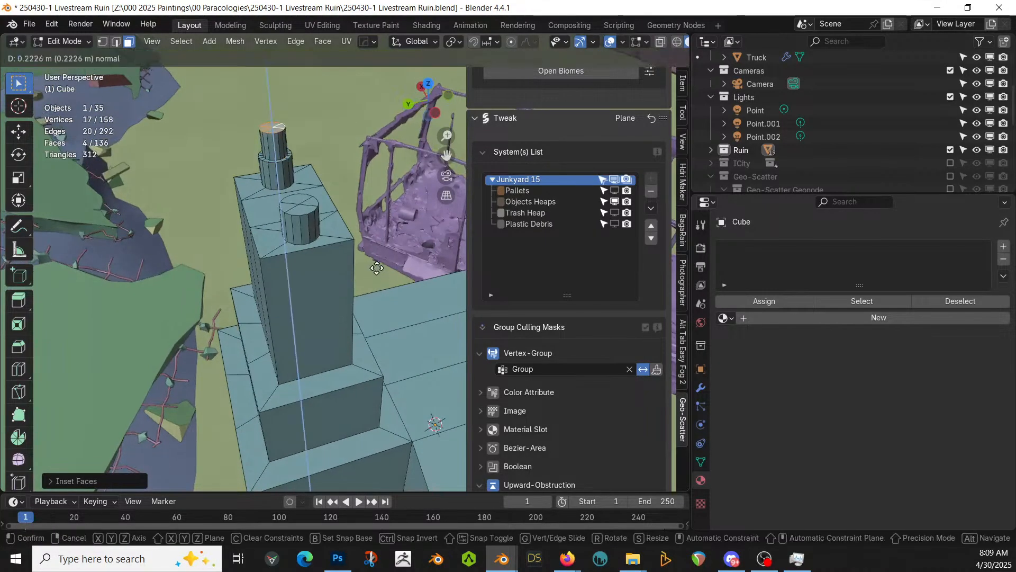
pyautogui.click(370, 159)
# Review the stepped block against the ruin scene and isolate it in local view
pyautogui.scroll(-5, 373, 168)
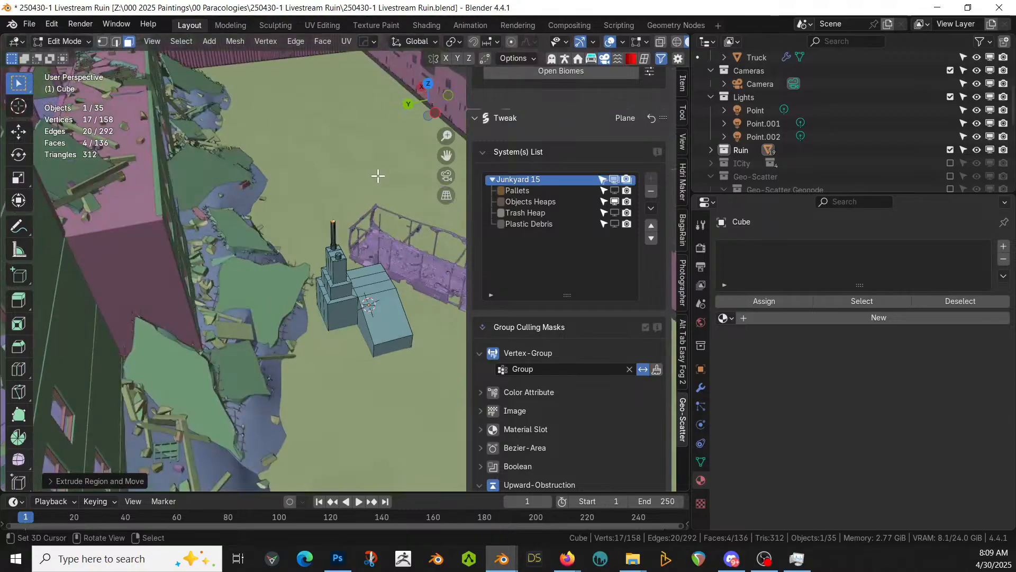
pyautogui.moveTo(378, 176); pyautogui.dragTo(332, 113, button='middle')
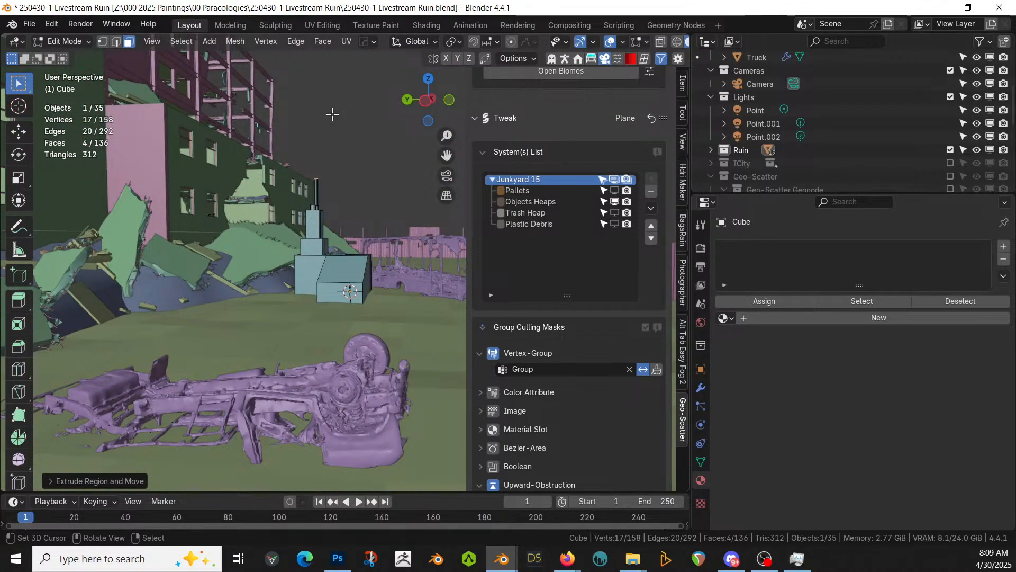
pyautogui.scroll(3, 340, 133)
pyautogui.moveTo(340, 133); pyautogui.dragTo(313, 228, button='middle')
pyautogui.keyDown('shift'); pyautogui.moveTo(276, 268); pyautogui.dragTo(286, 185, button='middle'); pyautogui.keyUp('shift')
pyautogui.press('KP_Divide')
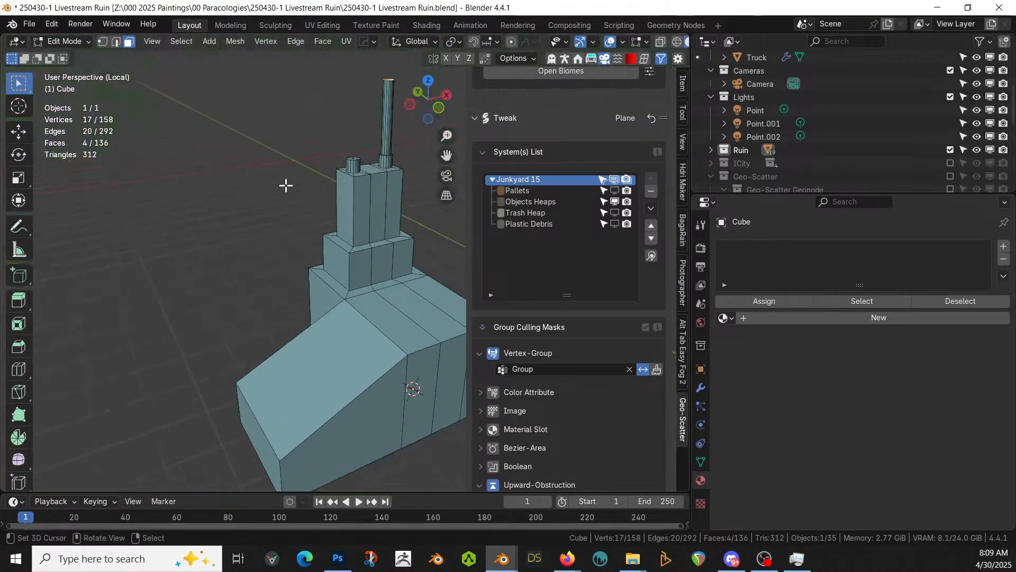
# In front view, knife a horizontal cut through the base, level with the low end of the sloped roof
pyautogui.press('KP_1')
pyautogui.keyDown('shift'); pyautogui.moveTo(322, 285); pyautogui.dragTo(248, 280, button='middle'); pyautogui.keyUp('shift')
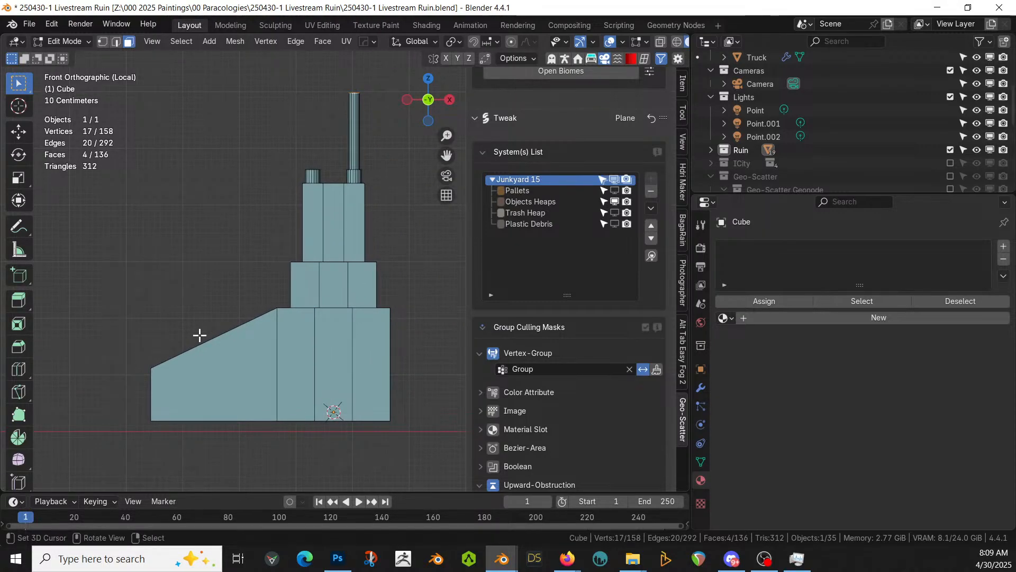
pyautogui.press('k')
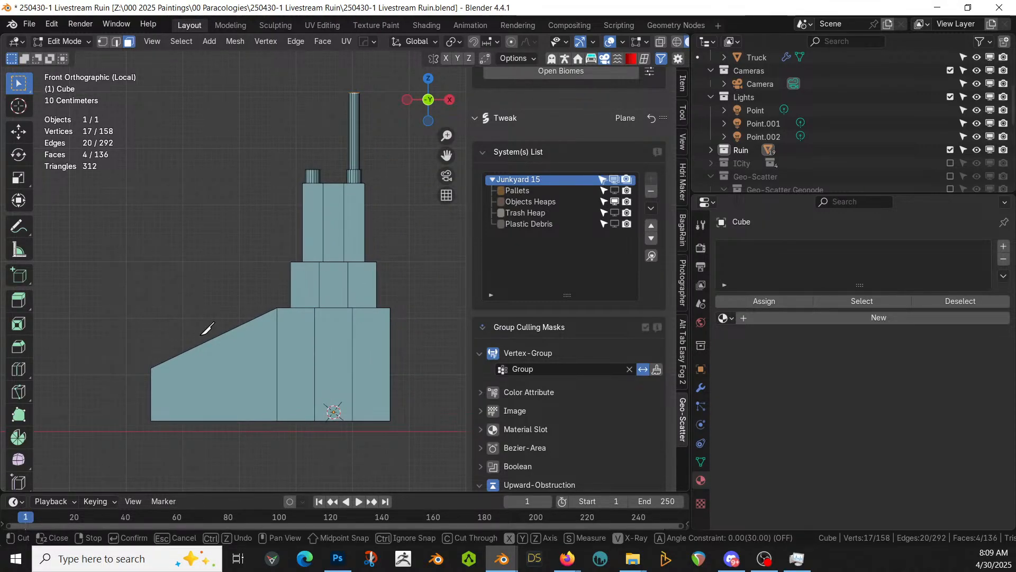
pyautogui.click(150, 367)
pyautogui.press('x')
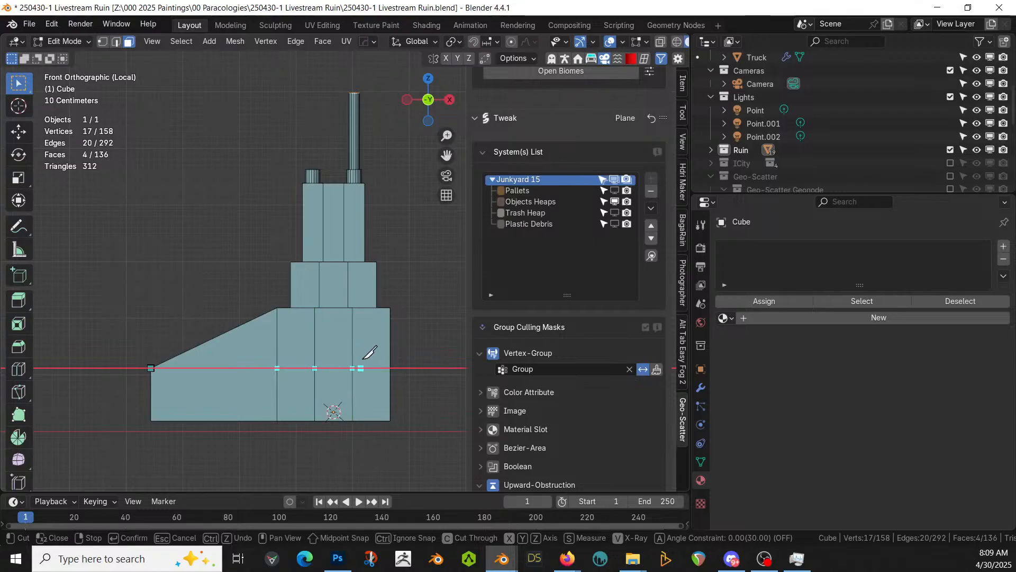
pyautogui.click(390, 367)
pyautogui.press('Return')
pyautogui.moveTo(386, 356); pyautogui.dragTo(342, 442, button='middle')
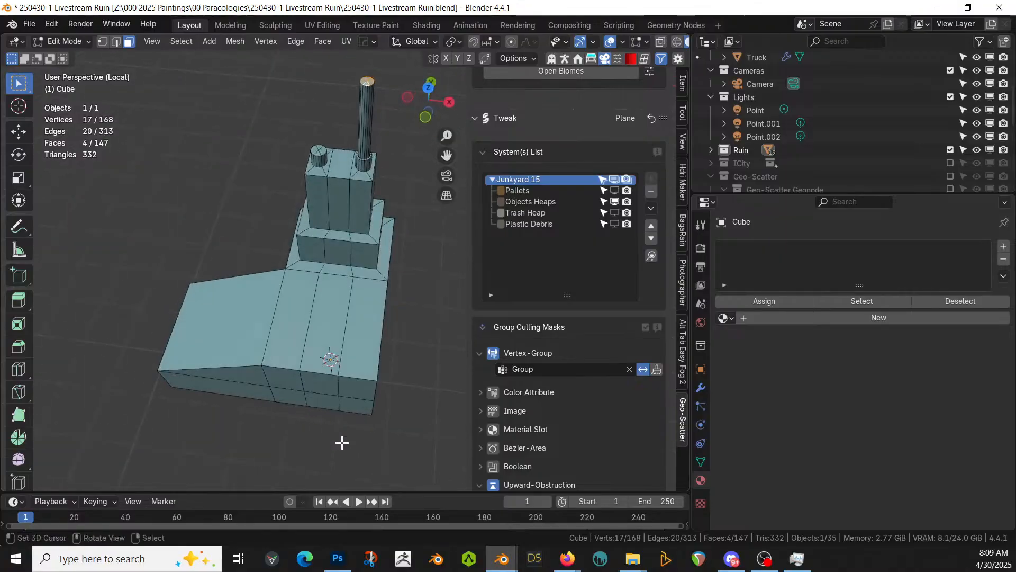
# In top view, add a centred loop cut running lengthwise along the low wing and its sloped section
pyautogui.press('KP_7')
pyautogui.press('2')
pyautogui.click(352, 312)
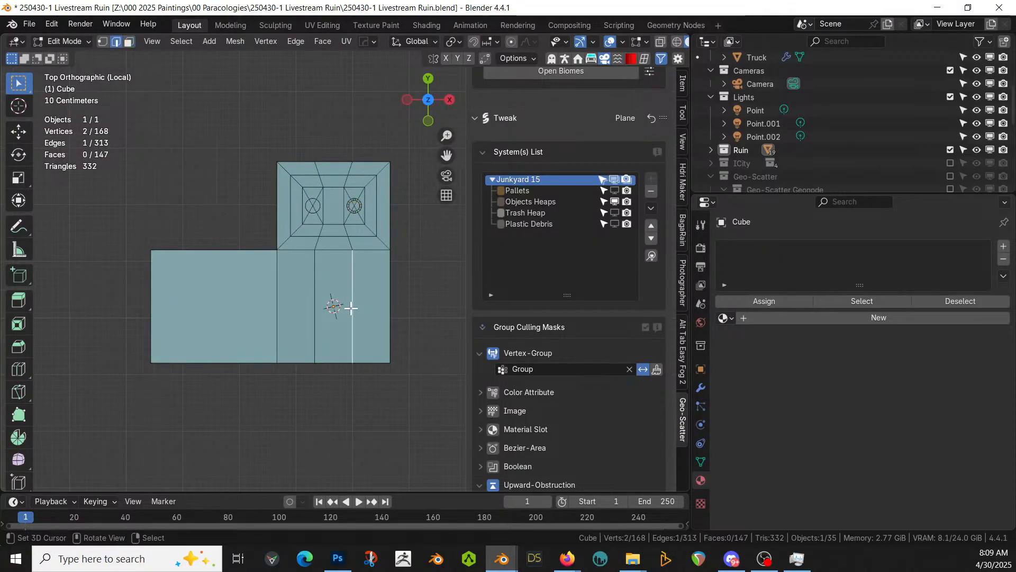
pyautogui.hotkey('ctrl', 'r')
pyautogui.click(352, 307)
pyautogui.rightClick(221, 307)
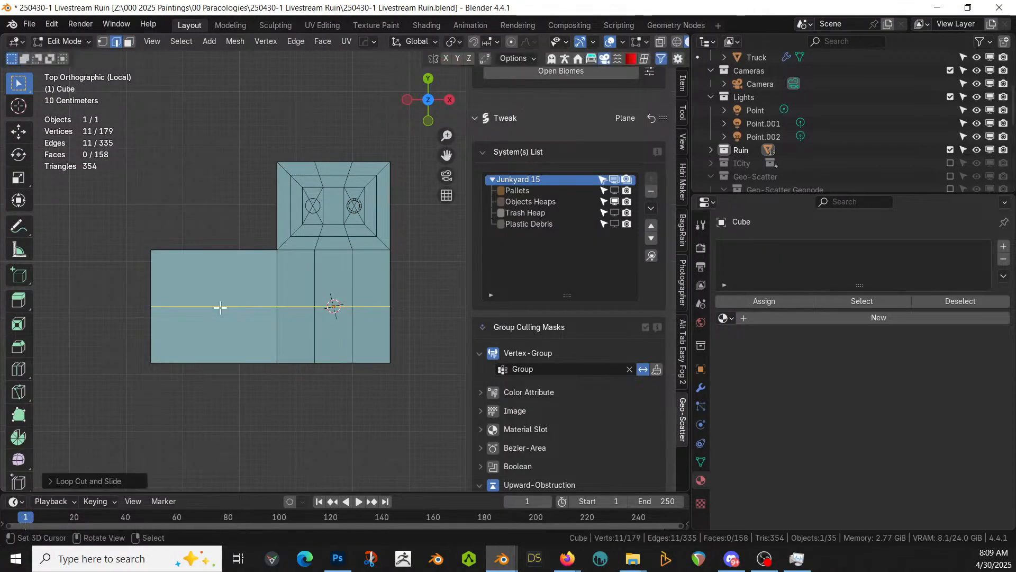
# Try a centred loop cut crosswise through the sloped section, then undo it and return to top view
pyautogui.hotkey('ctrl', 'r')
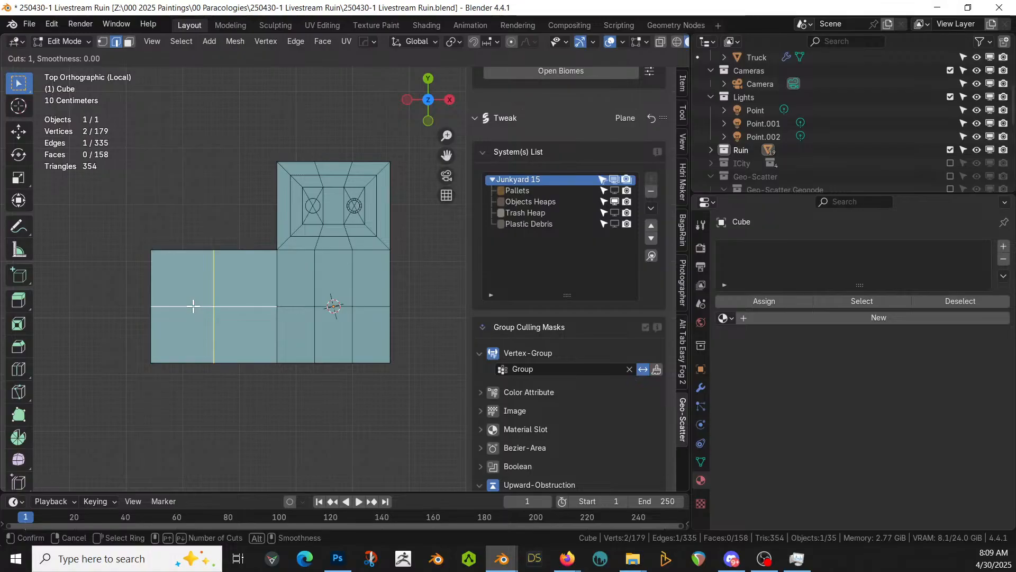
pyautogui.click(193, 306)
pyautogui.rightClick(198, 306)
pyautogui.moveTo(197, 307); pyautogui.dragTo(272, 227, button='middle')
pyautogui.hotkey('ctrl', 'z')
pyautogui.press('KP_7')
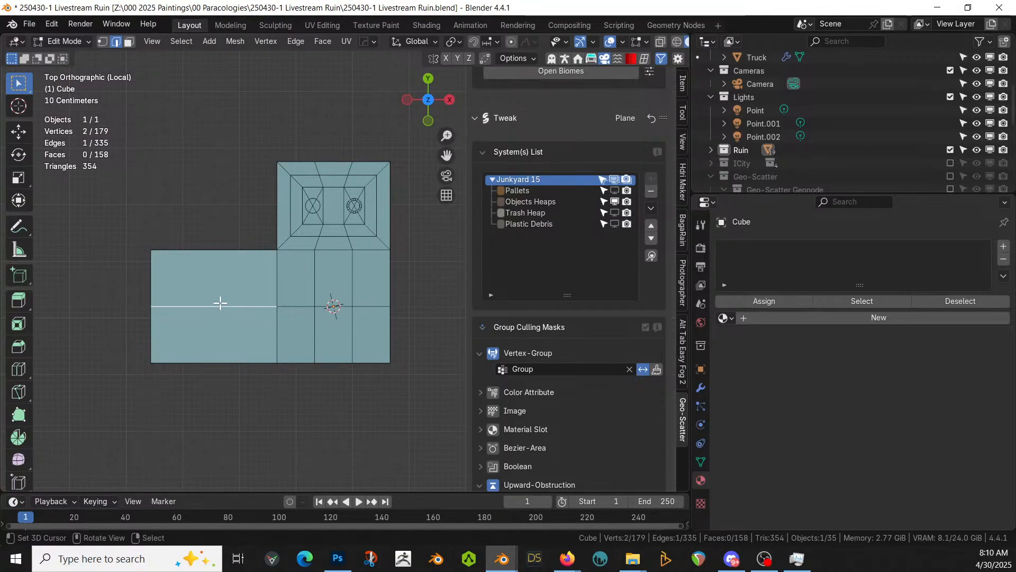
# Subdivide the sloped section's rear edge and knife a straight crosswise cut through the section from its midpoint
pyautogui.rightClick(219, 252)
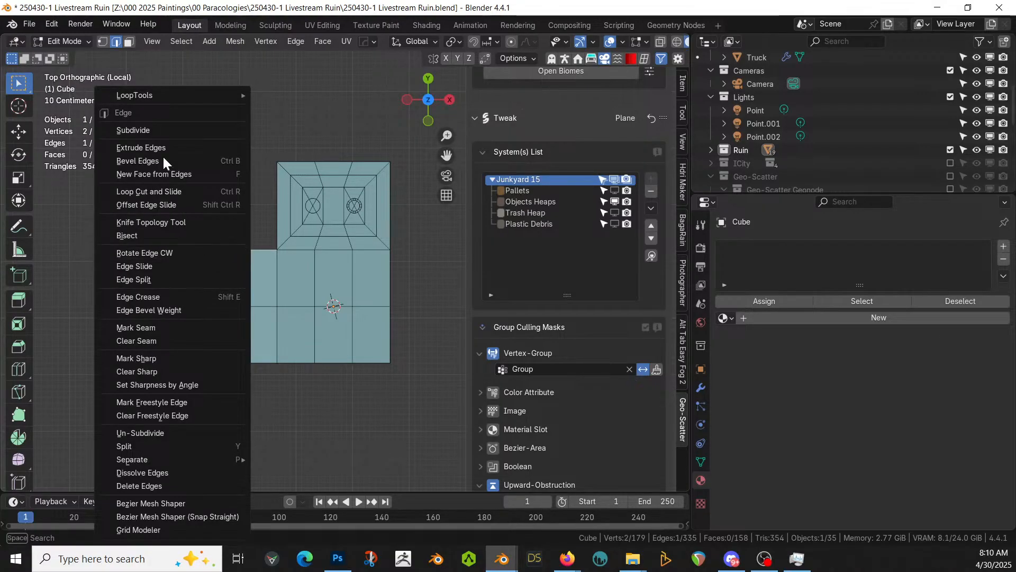
pyautogui.click(162, 128)
pyautogui.press('1')
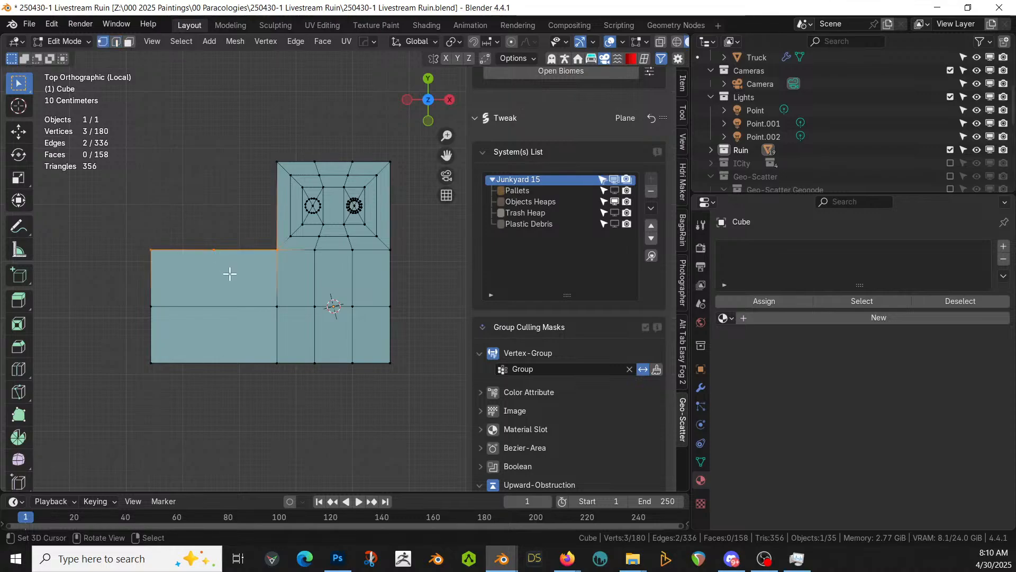
pyautogui.press('k')
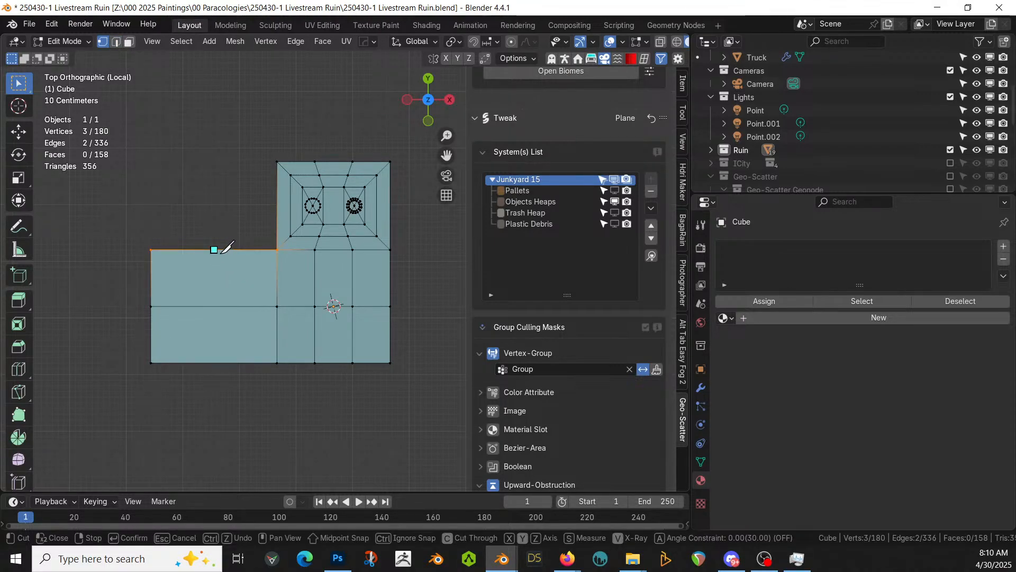
pyautogui.press('Return')
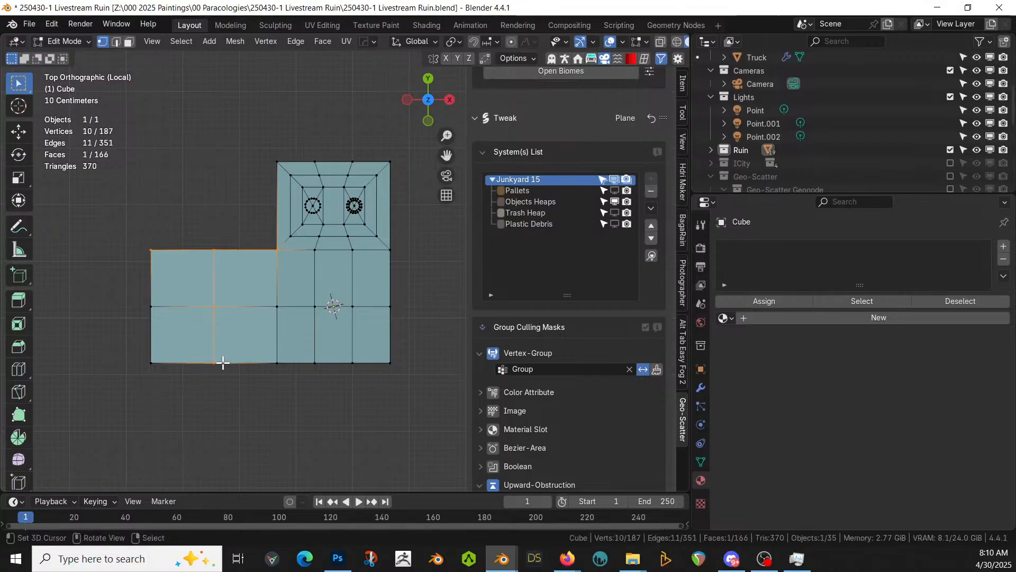
# Select the cap centre vertices of both chimneys and grow the selection down their shafts
pyautogui.moveTo(220, 363); pyautogui.dragTo(284, 445, button='middle')
pyautogui.press('3')
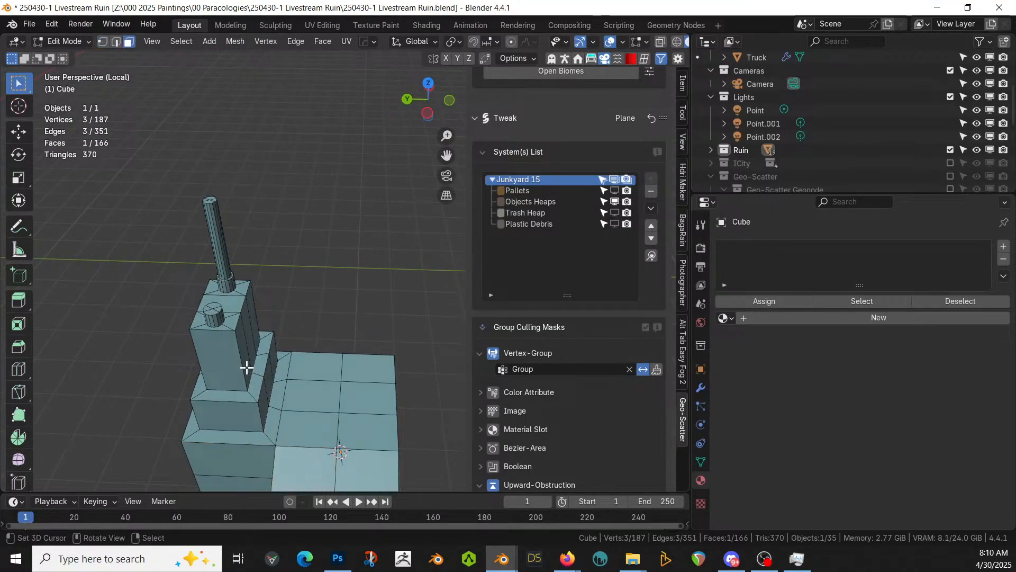
pyautogui.press('1')
pyautogui.click(214, 308)
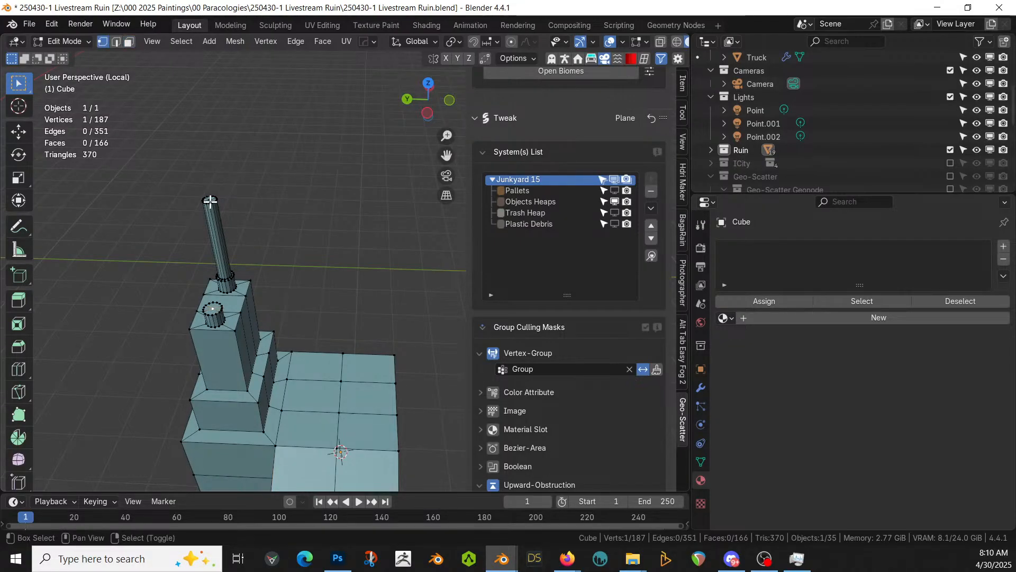
pyautogui.press('ctrl+KP_Add')
pyautogui.press('ctrl+KP_Add')
pyautogui.press('ctrl+KP_Add')
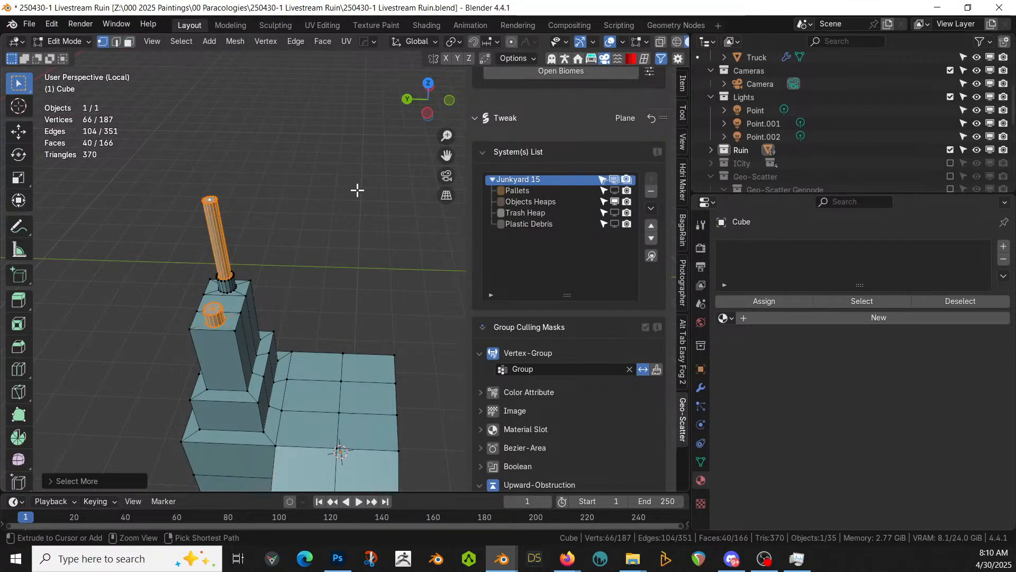
# Expand the selection in face mode over the tower's upper tier and add the missed ledge faces
pyautogui.press('3')
pyautogui.press('ctrl+KP_Add')
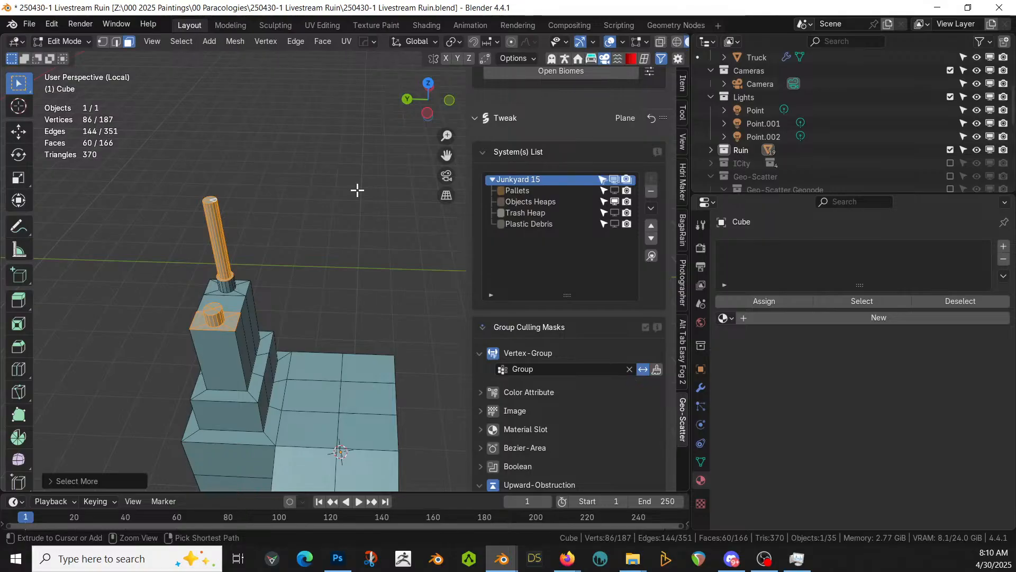
pyautogui.press('ctrl+KP_Add')
pyautogui.press('ctrl+KP_Add')
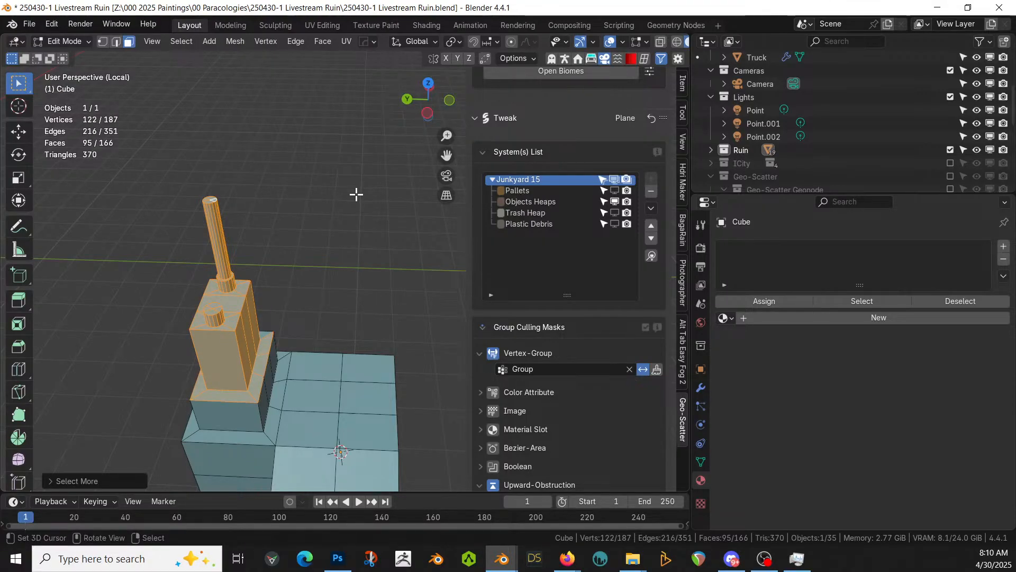
pyautogui.moveTo(356, 194); pyautogui.dragTo(210, 219, button='middle')
pyautogui.keyDown('shift'); pyautogui.click(312, 214); pyautogui.keyUp('shift')
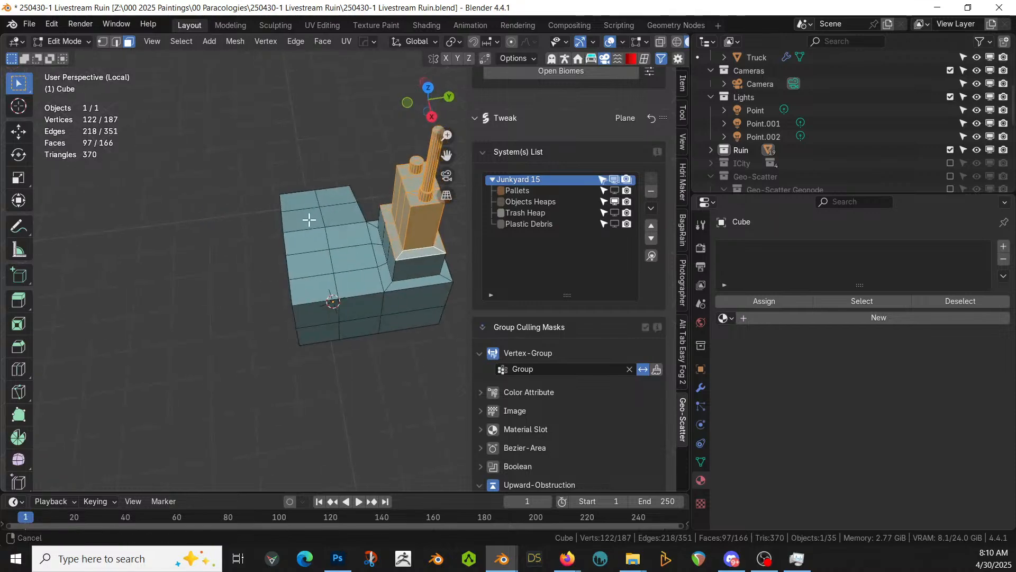
# Add all the faces on the structure's underside to the selection with Select Similar
pyautogui.keyDown('shift'); pyautogui.moveTo(309, 220); pyautogui.dragTo(84, 264, button='middle'); pyautogui.keyUp('shift')
pyautogui.moveTo(214, 339); pyautogui.dragTo(392, 201, button='middle')
pyautogui.moveTo(275, 261); pyautogui.dragTo(233, 316, button='middle')
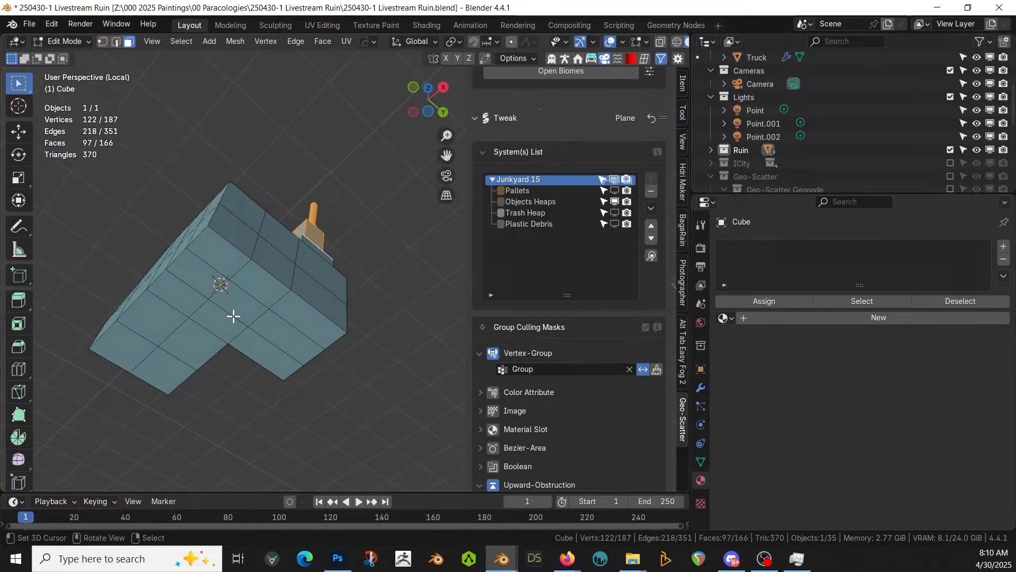
pyautogui.keyDown('shift'); pyautogui.click(193, 297); pyautogui.keyUp('shift')
pyautogui.hotkey('shift', 'g')
pyautogui.click(192, 298)
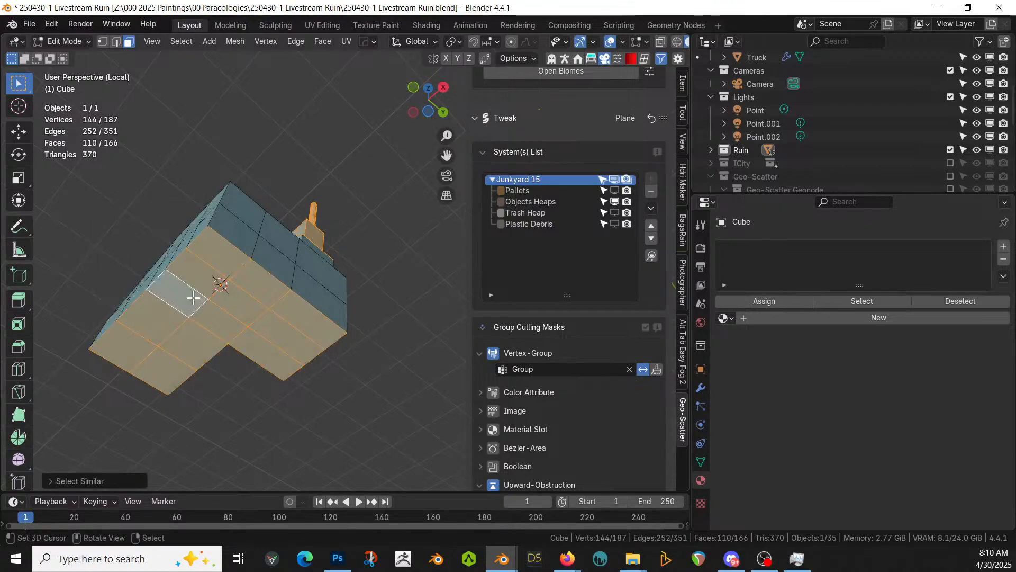
# Invert the face selection on the stepped building and return to Object Mode
pyautogui.moveTo(192, 297); pyautogui.dragTo(214, 351, button='middle')
pyautogui.hotkey('ctrl', 'i')
pyautogui.press('Tab')
# Apply Random Flow's Plate Insets to the stepped building with a subdivision of 4
pyautogui.hotkey('shift', 'v')
pyautogui.moveTo(214, 351)
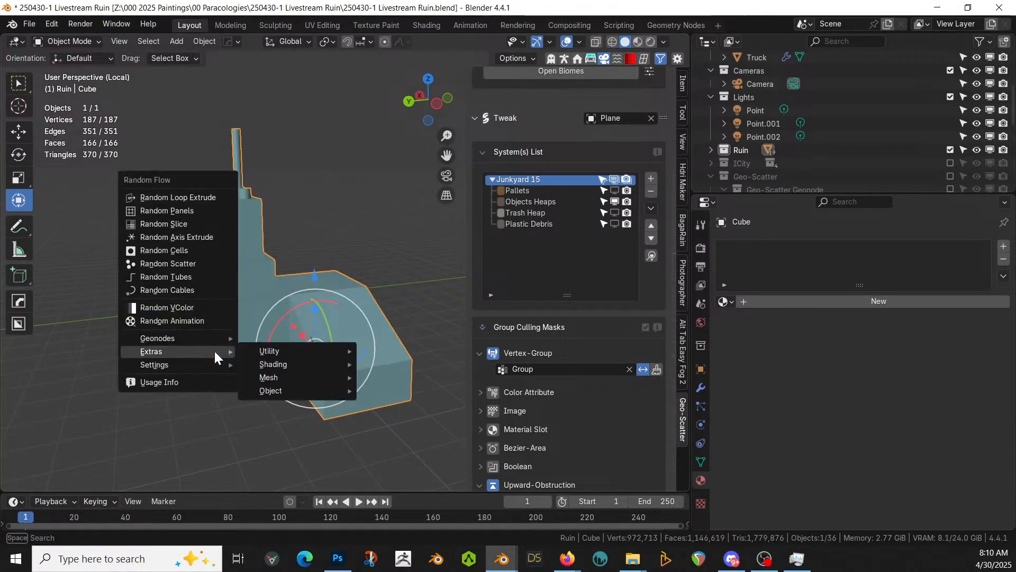
pyautogui.moveTo(267, 357)
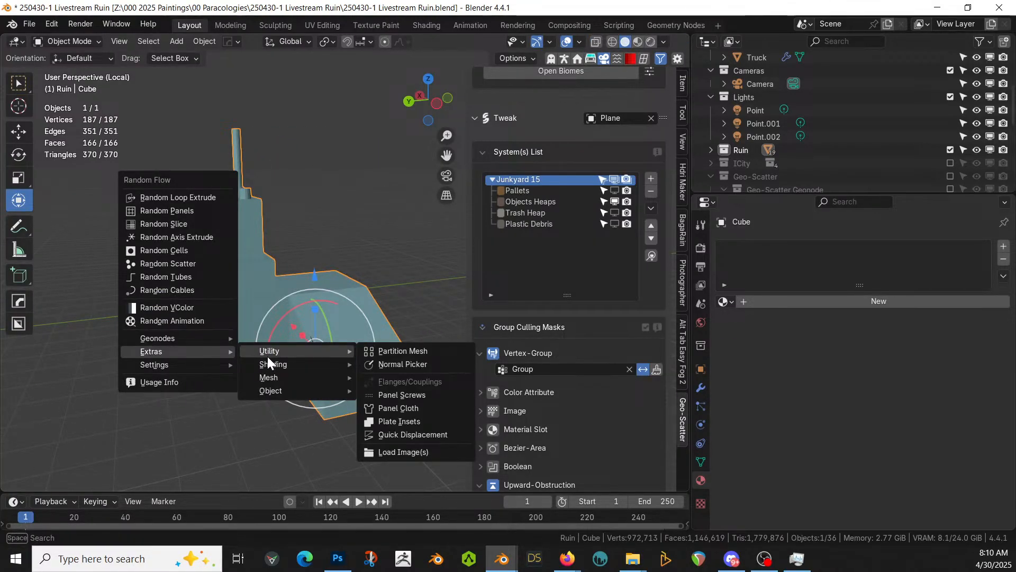
pyautogui.click(416, 421)
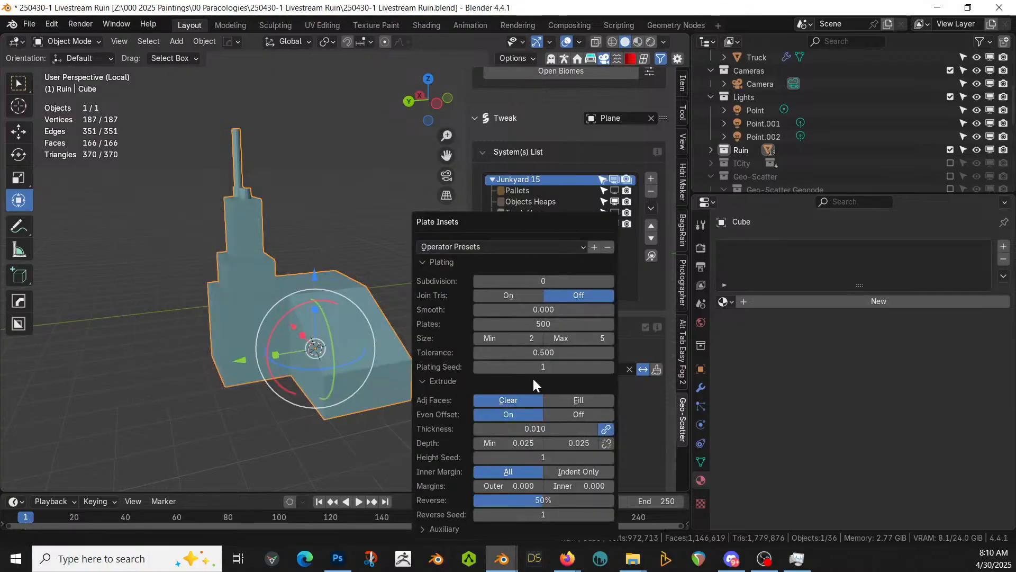
pyautogui.click(557, 276)
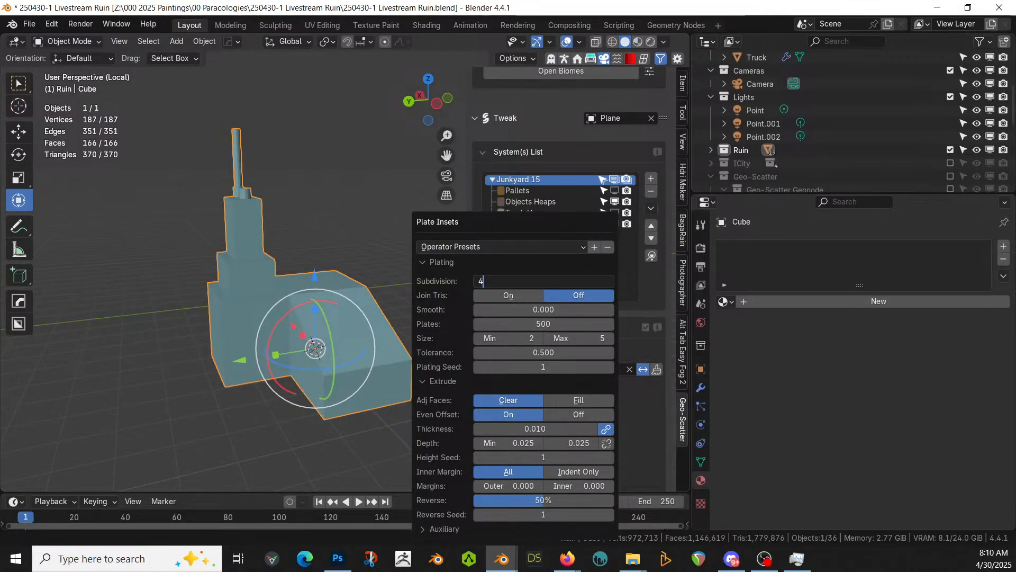
pyautogui.press('Return')
# Set both the inner and outer margins of the plate insets to 0.02
pyautogui.moveTo(254, 267); pyautogui.dragTo(236, 213, button='middle')
pyautogui.scroll(3, 335, 278)
pyautogui.press('F9')
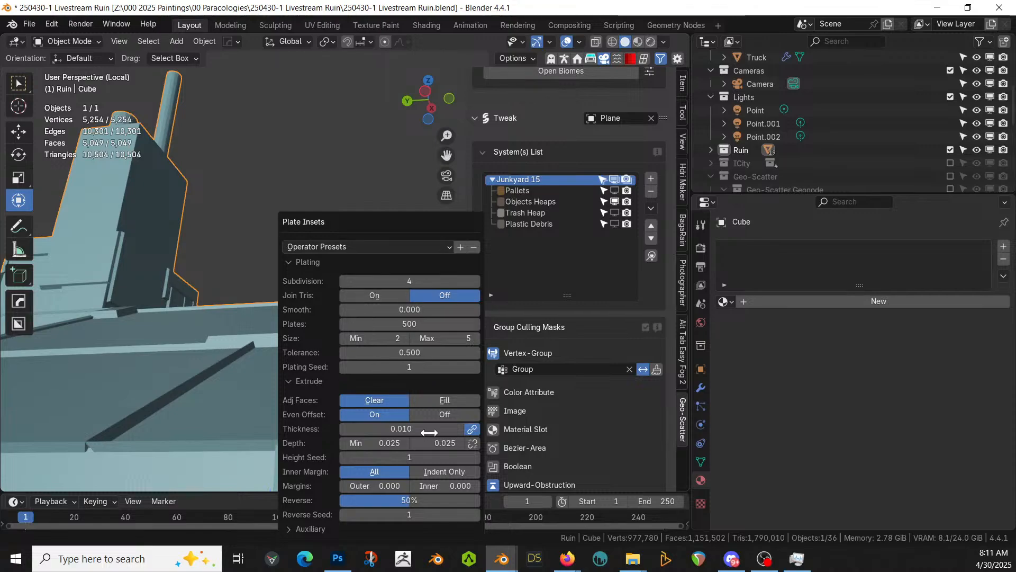
pyautogui.press('BackSpace')
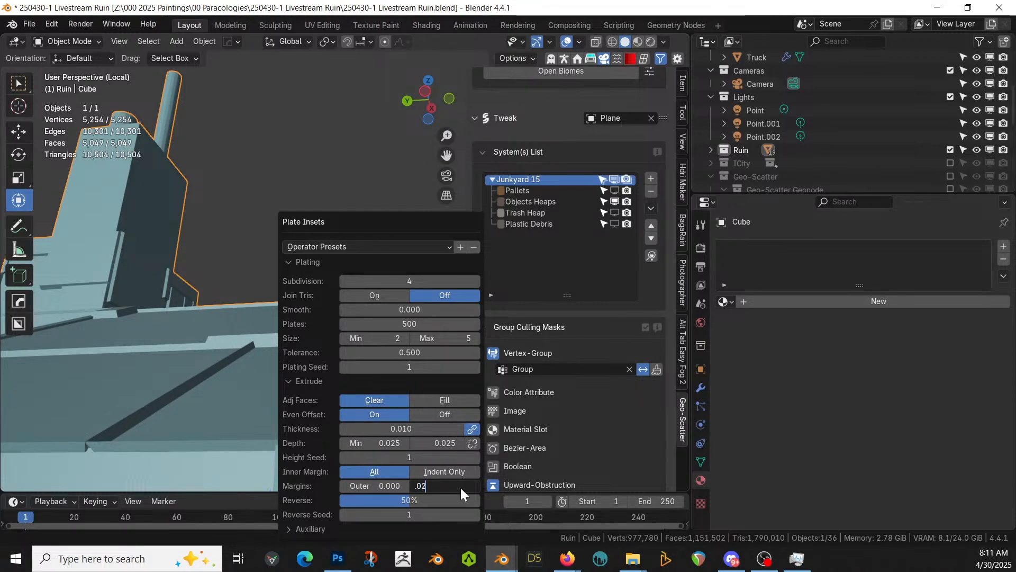
pyautogui.press('Return')
pyautogui.moveTo(163, 272); pyautogui.dragTo(275, 324, button='middle')
pyautogui.press('F9')
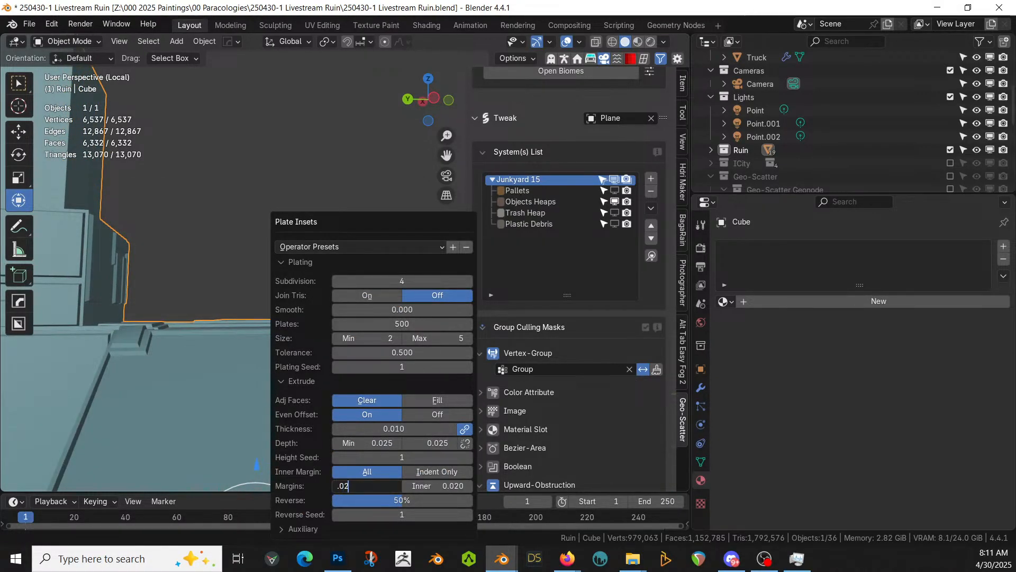
pyautogui.press('Return')
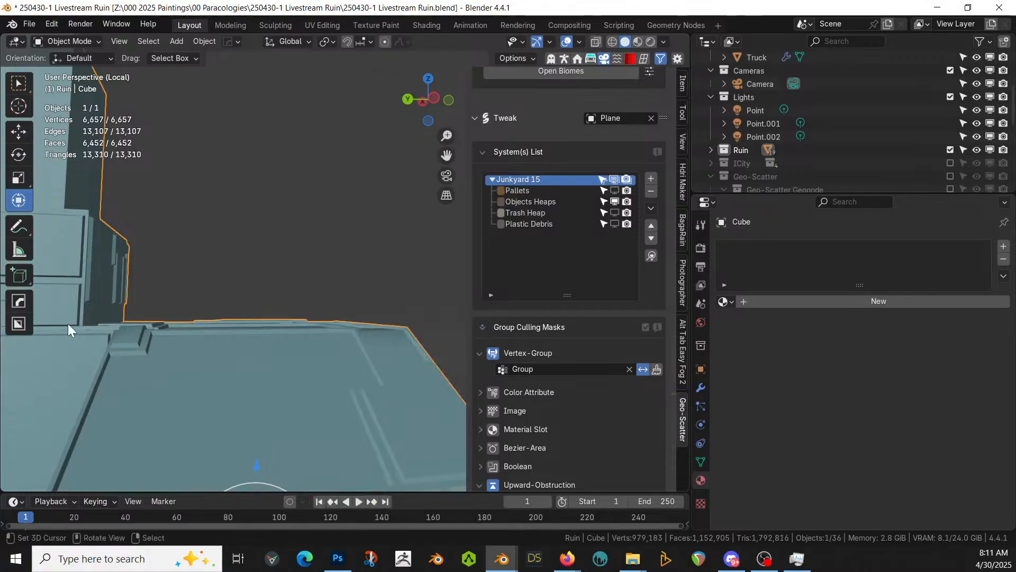
# Check the plated surfaces of the building and leave local view to show the whole scene
pyautogui.moveTo(68, 322); pyautogui.dragTo(178, 360, button='middle')
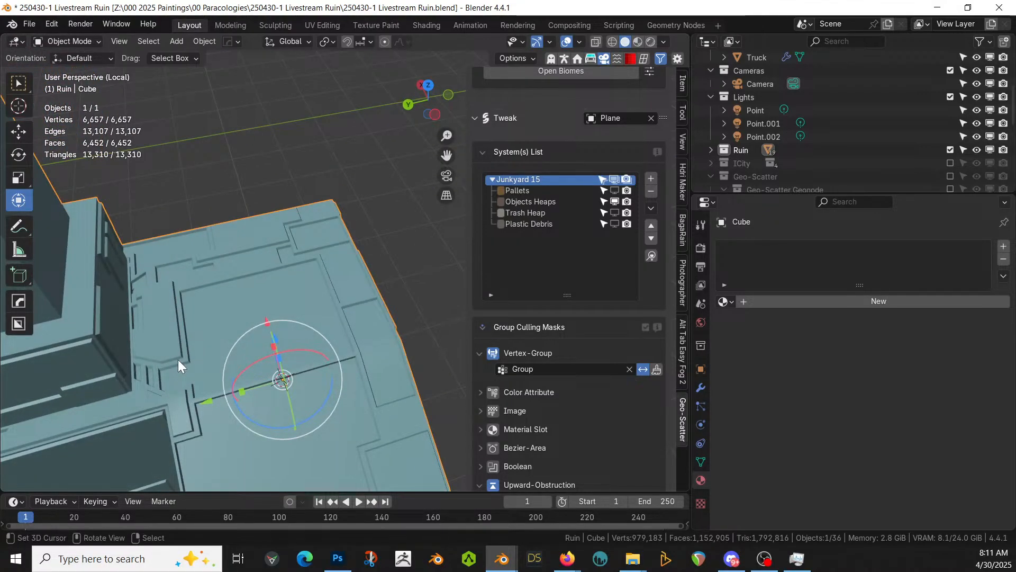
pyautogui.moveTo(246, 347); pyautogui.dragTo(340, 290, button='middle')
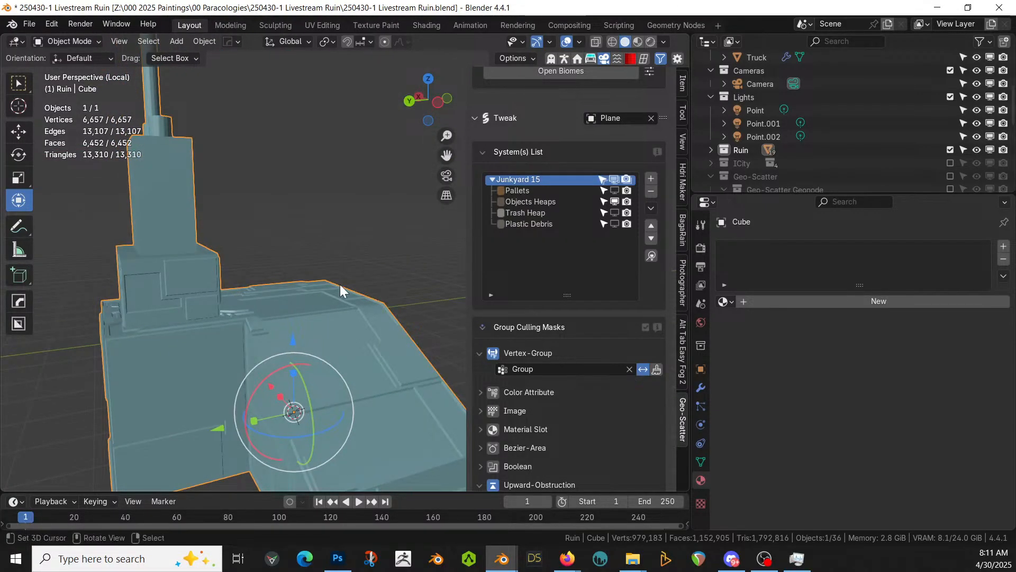
pyautogui.press('KP_Divide')
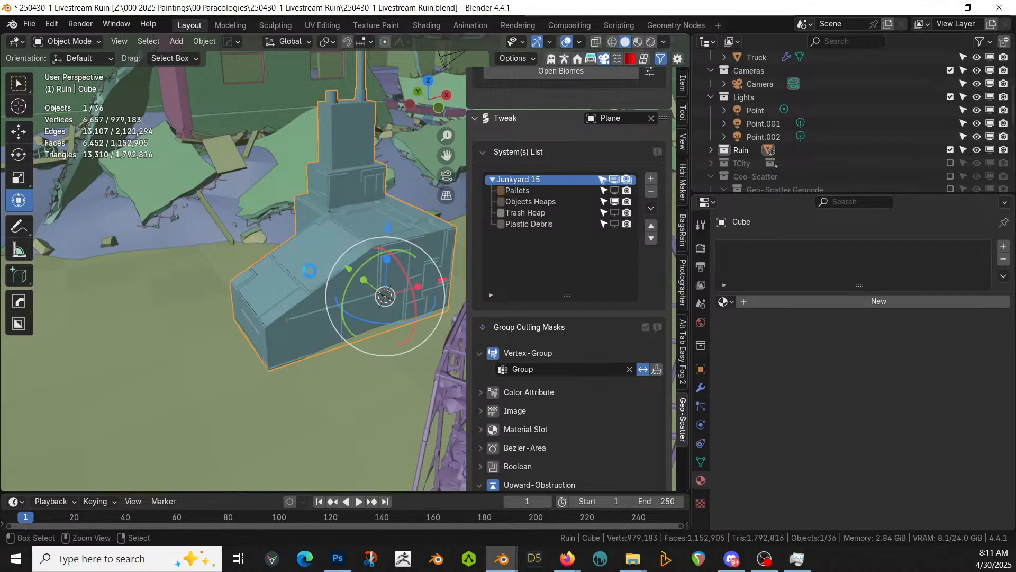
pyautogui.moveTo(309, 271); pyautogui.dragTo(410, 286, button='middle')
# Place the 3D cursor on the ground beside the plated building and filter the sidebar to the character add-ons
pyautogui.click(345, 315)
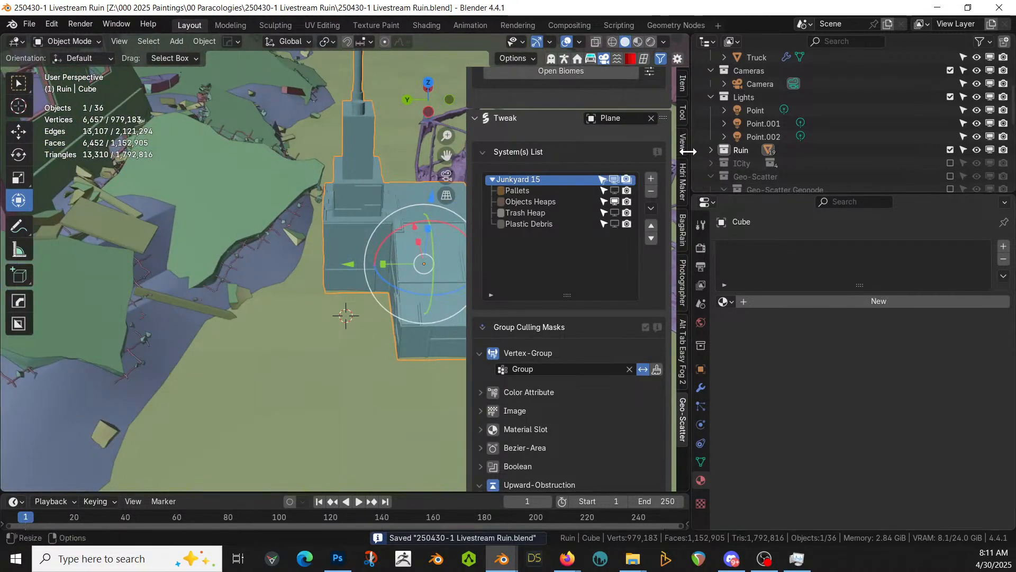
pyautogui.click(565, 59)
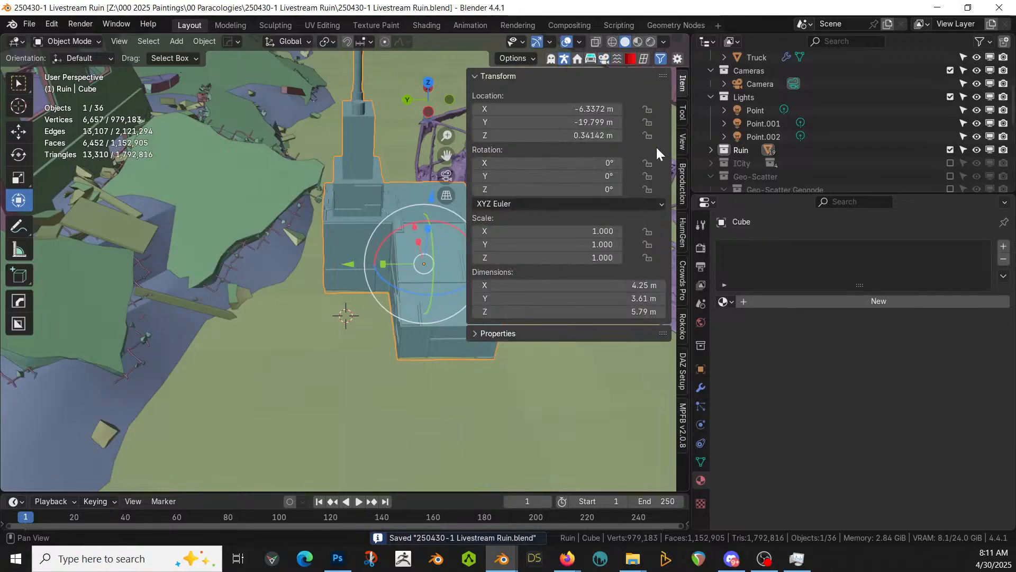
# Generate a new male human with HumGen, using Asian 1 as the starting human
pyautogui.click(682, 234)
pyautogui.click(582, 188)
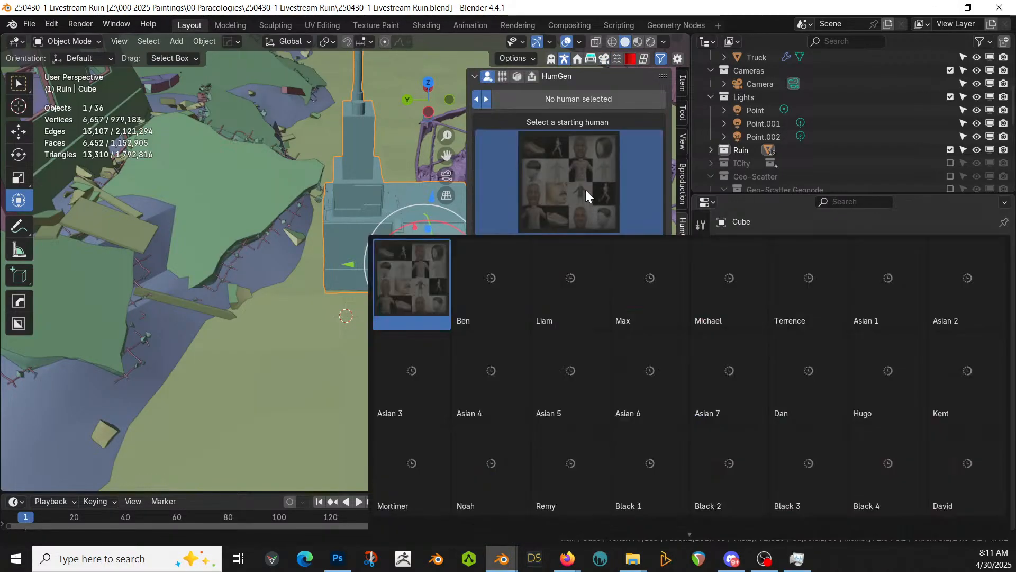
pyautogui.click(865, 280)
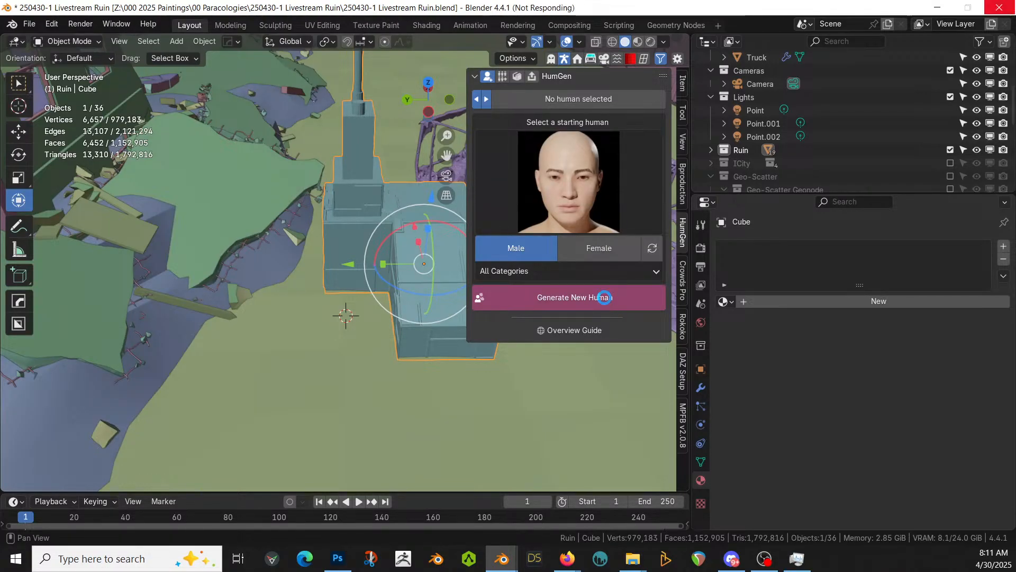
pyautogui.moveTo(384, 311); pyautogui.dragTo(306, 374, button='middle')
pyautogui.scroll(2, 383, 302)
pyautogui.scroll(1, 336, 389)
# With the blue machine structure as the target object, load the MA-Objects-Controls pack in KIT OPS
pyautogui.click(264, 255)
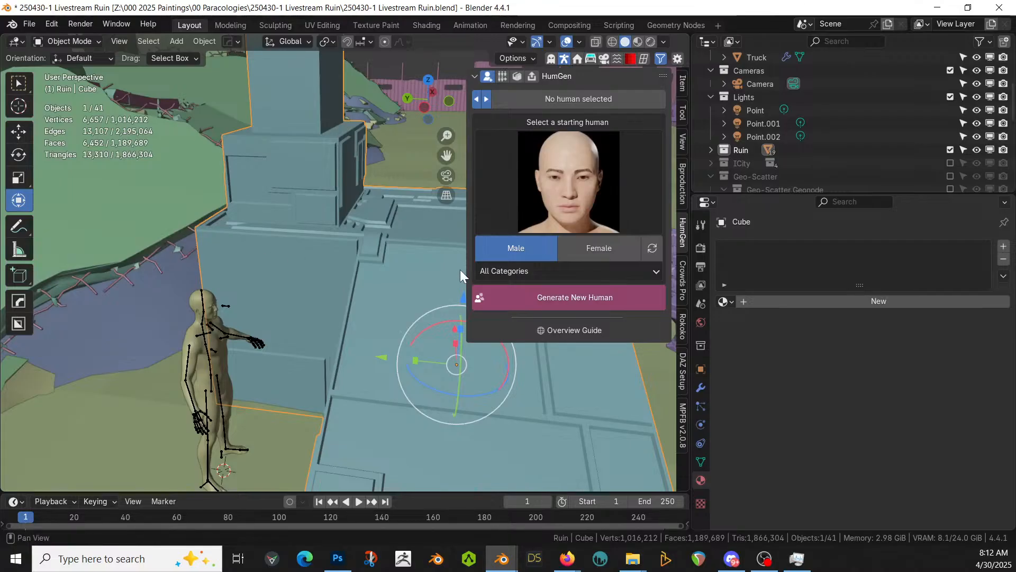
pyautogui.click(634, 58)
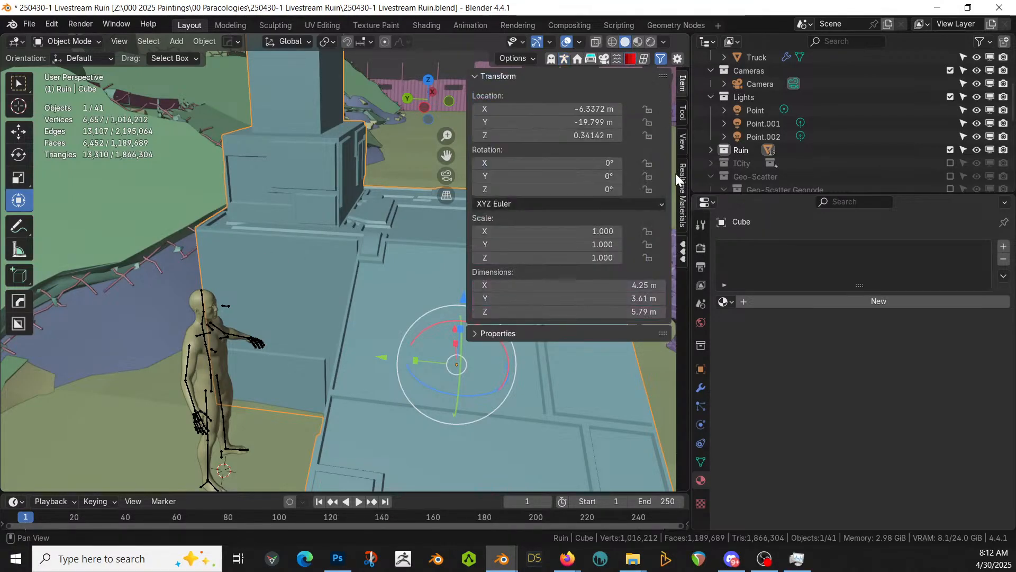
pyautogui.click(684, 247)
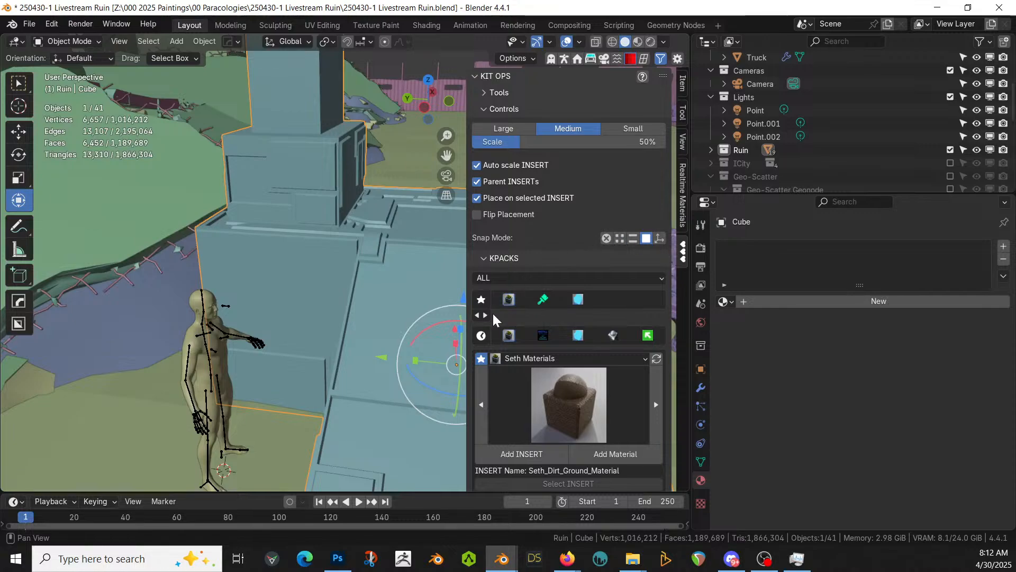
pyautogui.click(566, 360)
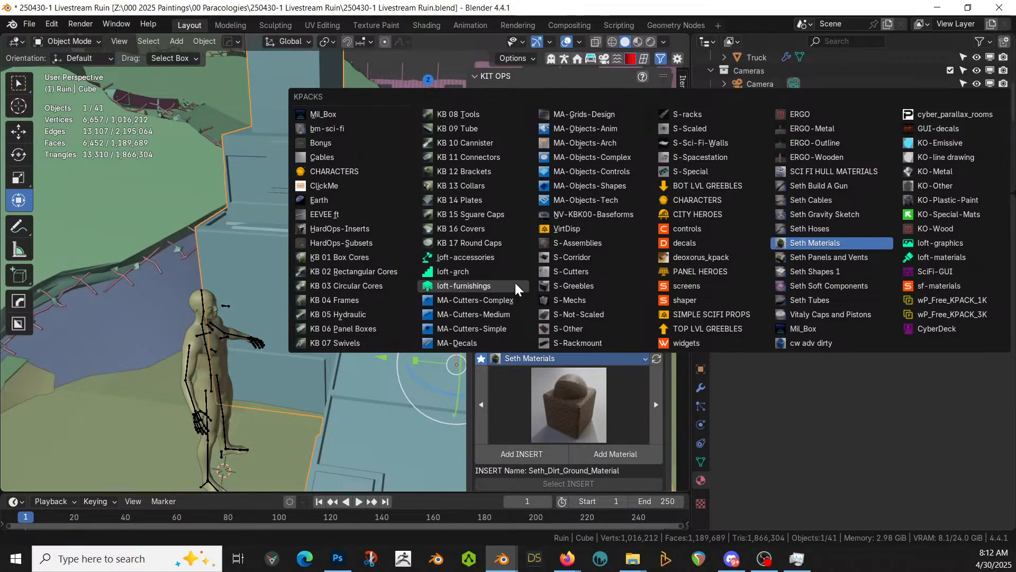
pyautogui.click(602, 175)
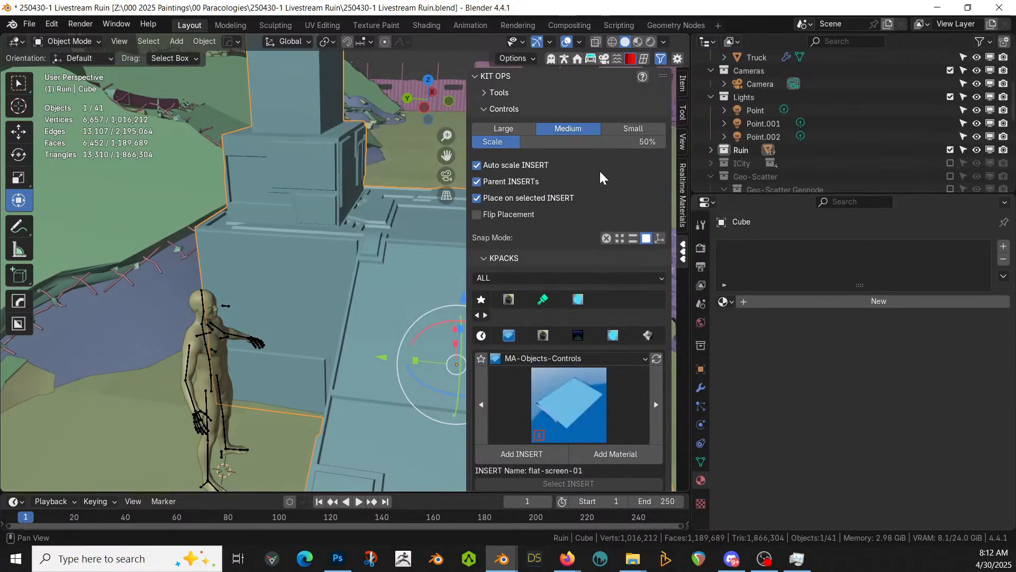
# Place the SYD-MON2 monitor insert on the side face of the blue machine block beside the human
pyautogui.click(562, 406)
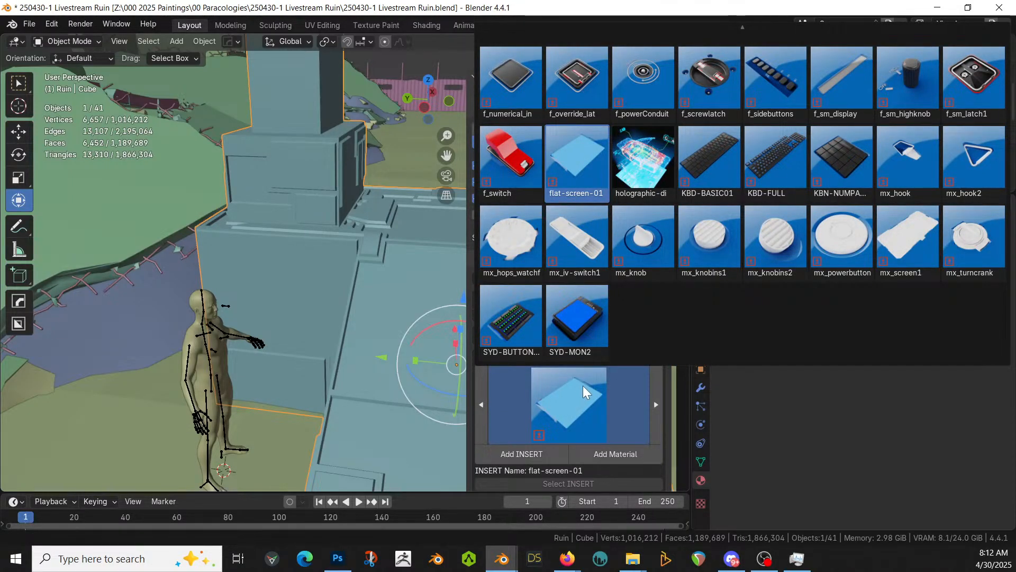
pyautogui.scroll(2, 590, 318)
pyautogui.scroll(-9, 591, 317)
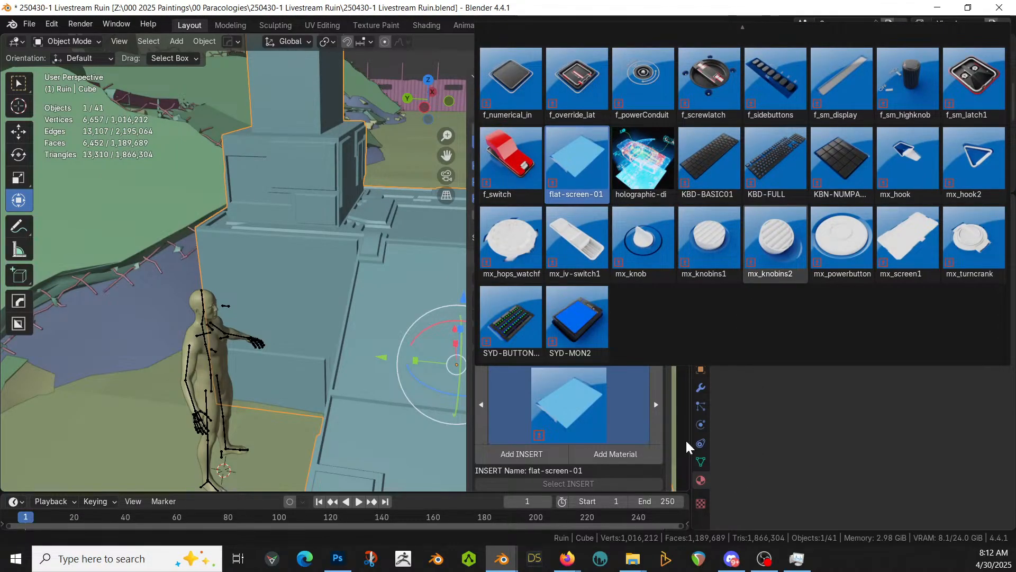
pyautogui.click(577, 317)
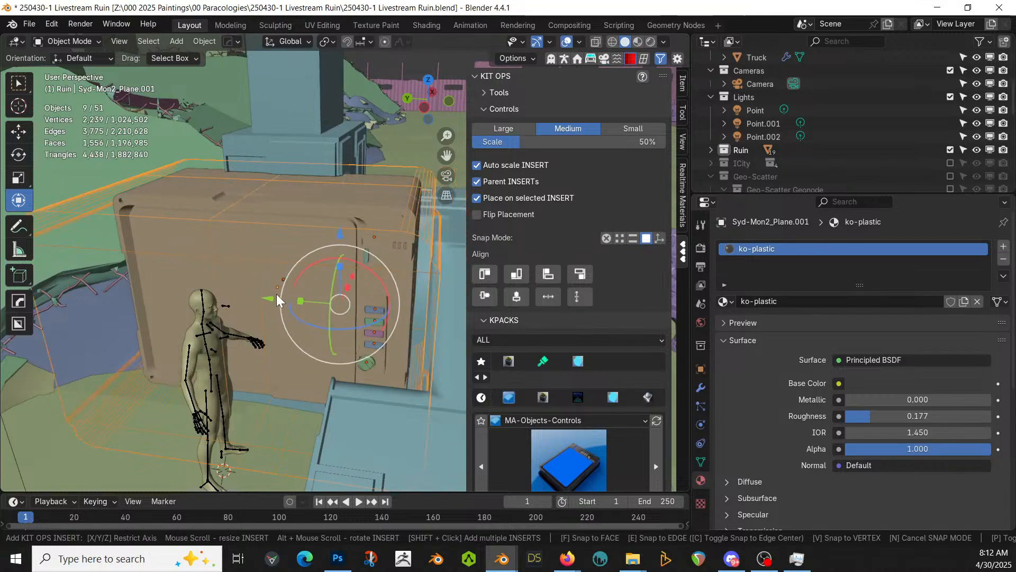
pyautogui.click(401, 353)
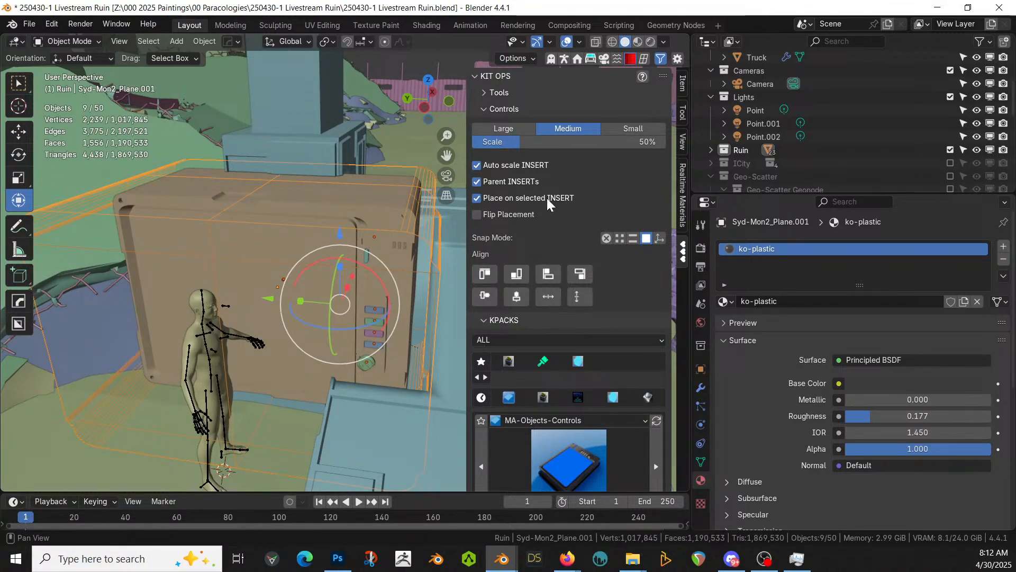
# Set the monitor insert's size to Small, then scale it down to about 0.57
pyautogui.click(622, 129)
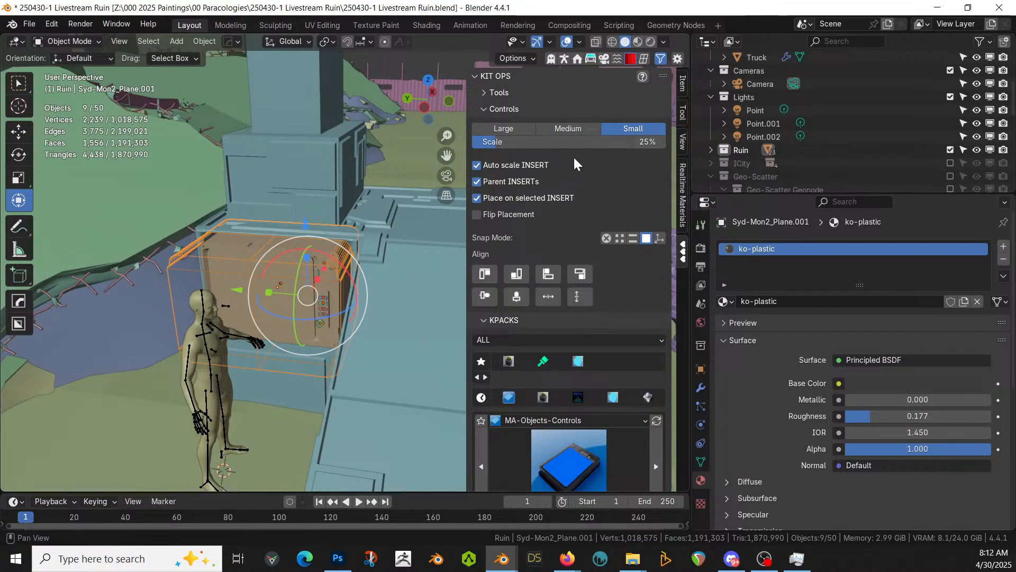
pyautogui.press('s')
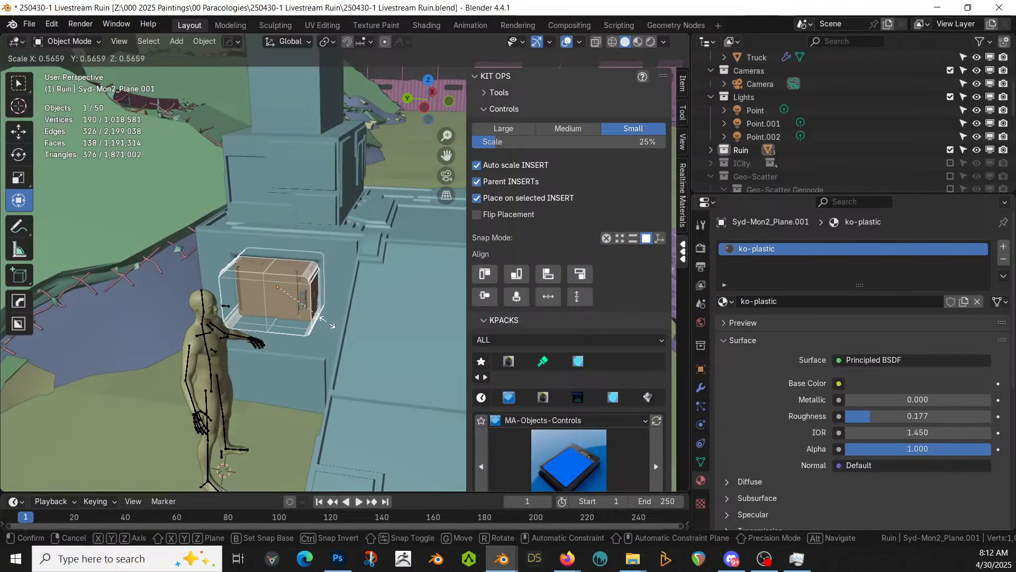
pyautogui.click(328, 323)
# Move the monitor insert about 0.015 m along the X axis to adjust its depth in the wall recess
pyautogui.scroll(5, 327, 322)
pyautogui.moveTo(327, 322); pyautogui.dragTo(408, 383, button='middle')
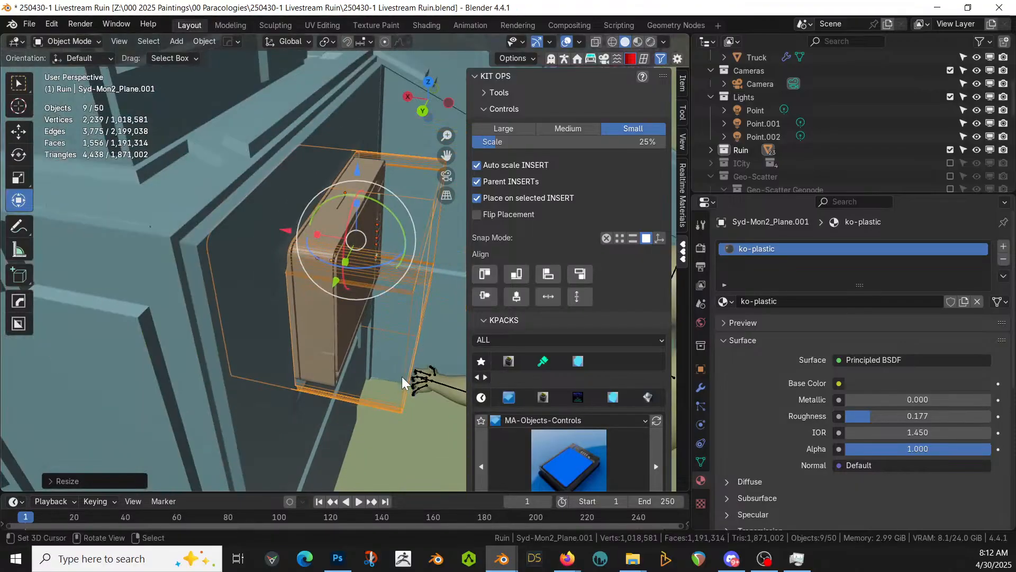
pyautogui.press('g')
pyautogui.press('x')
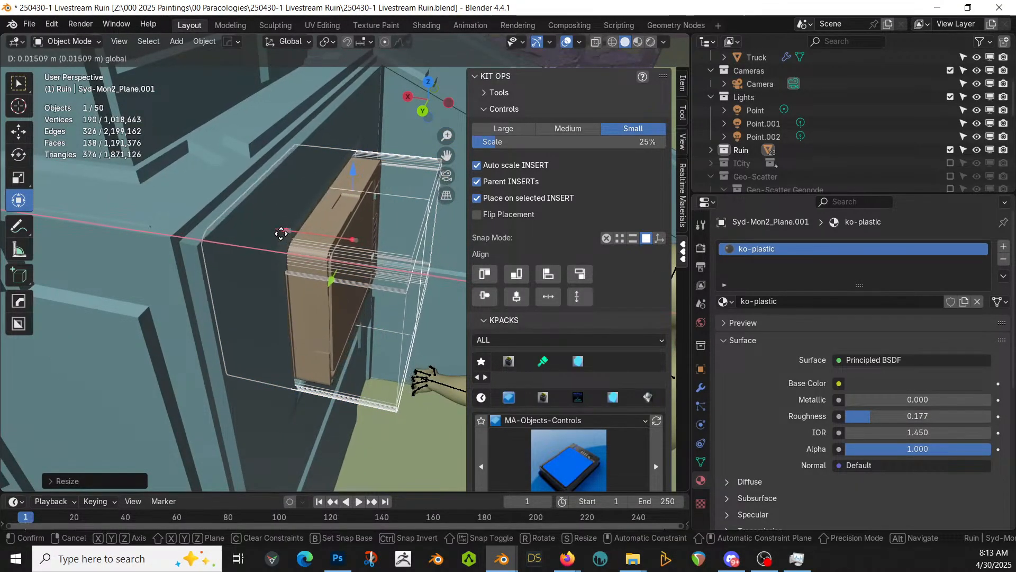
pyautogui.click(281, 233)
# Remove the KIT OPS props from the monitor insert and apply the Difference modifier on the blue machine structure
pyautogui.moveTo(281, 232); pyautogui.dragTo(161, 229, button='middle')
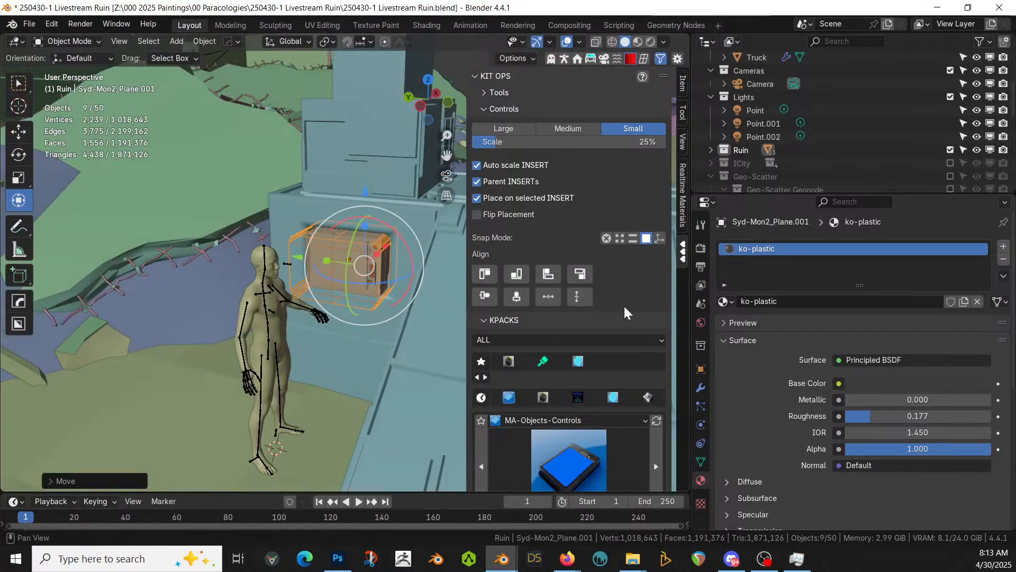
pyautogui.scroll(-7, 626, 307)
pyautogui.scroll(-3, 625, 305)
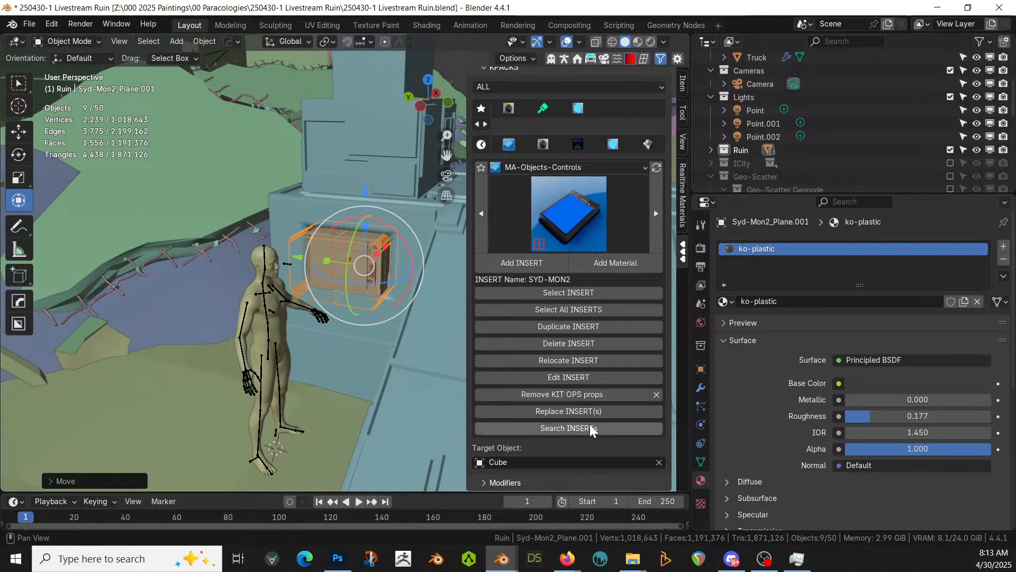
pyautogui.click(614, 396)
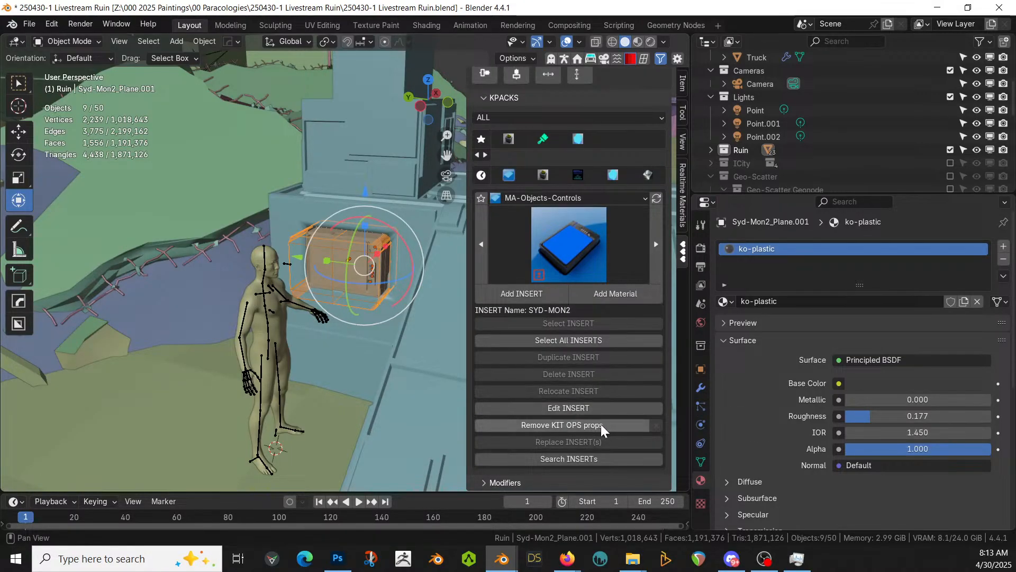
pyautogui.click(332, 188)
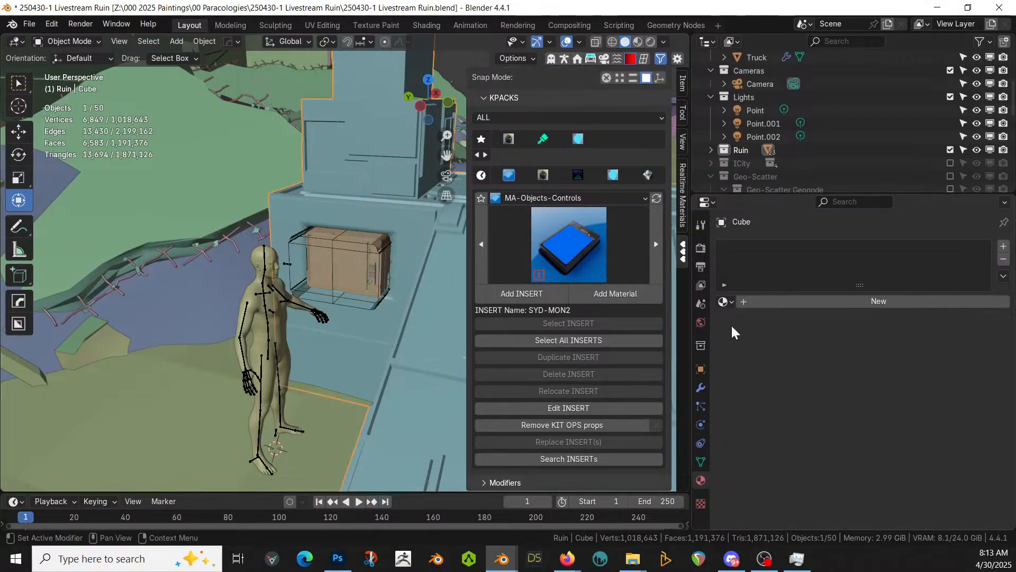
pyautogui.click(701, 388)
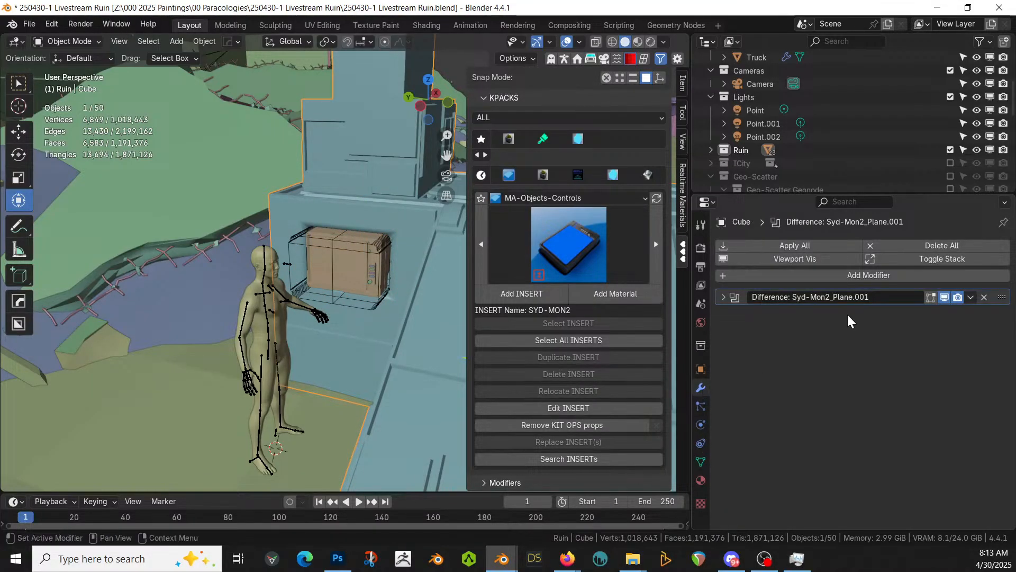
pyautogui.click(828, 245)
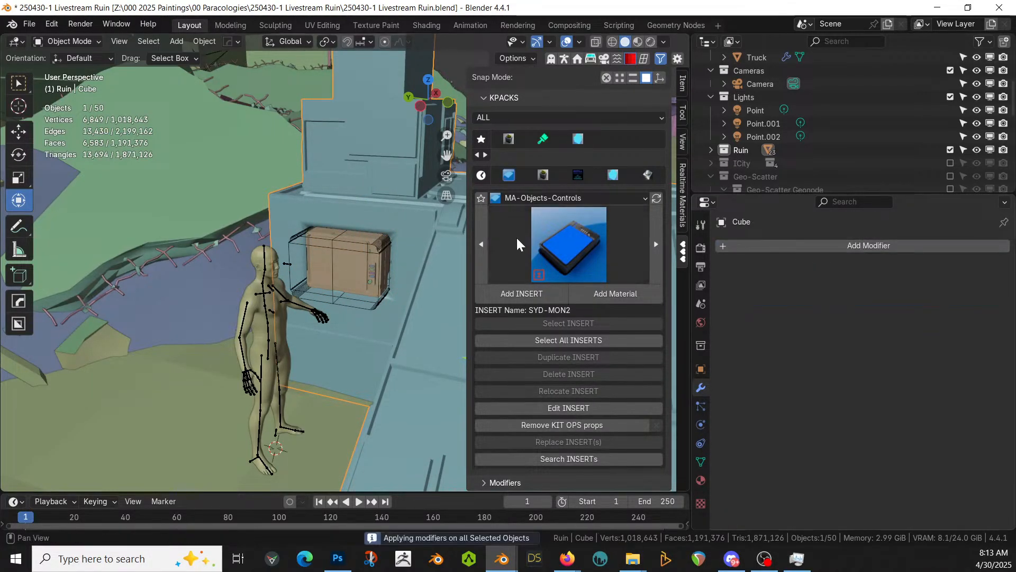
# Delete the monitor's leftover wireframe cutter object
pyautogui.click(363, 244)
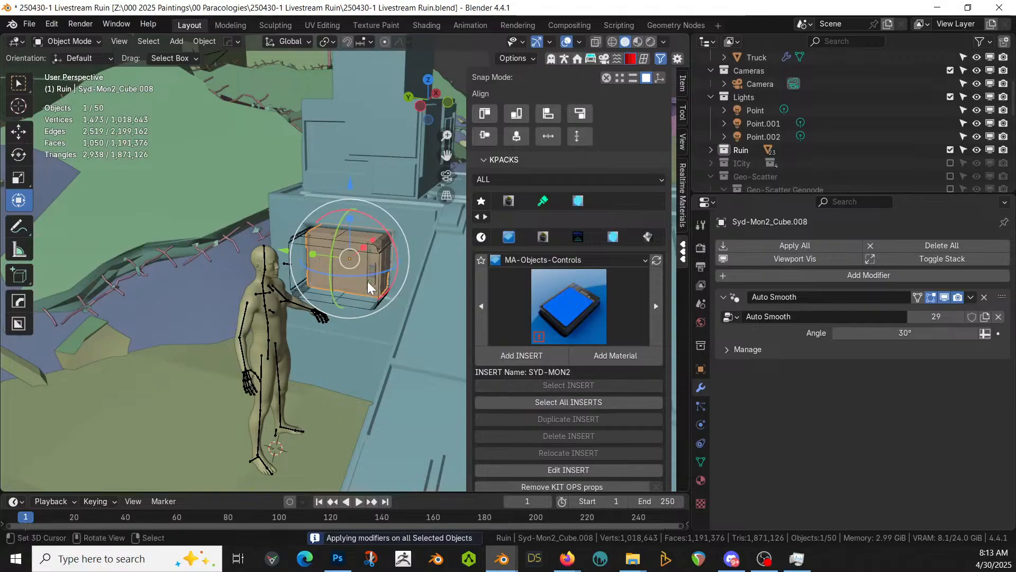
pyautogui.press('x')
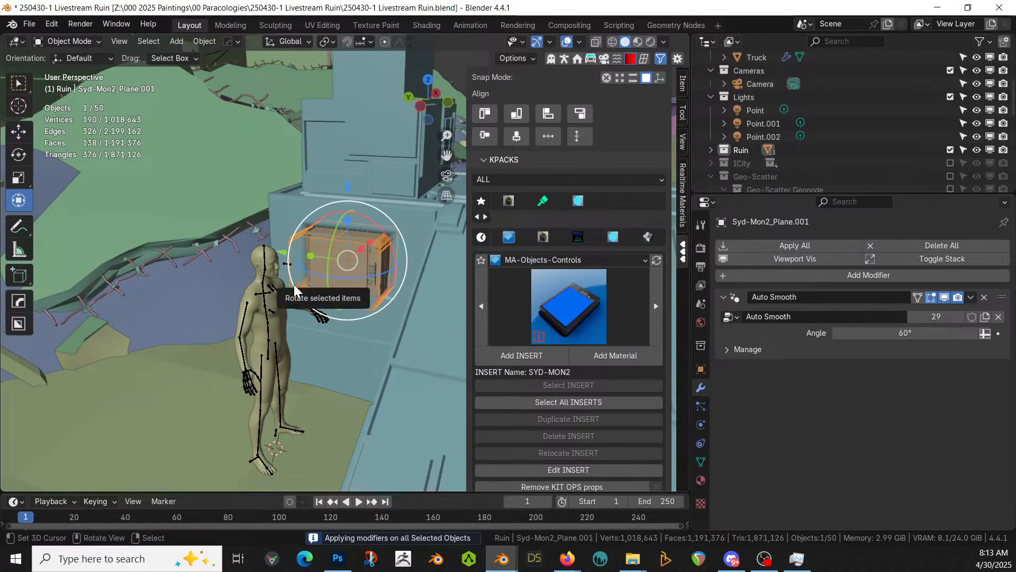
pyautogui.click(300, 294)
# Sharpen the blue machine structure with the HardOps Sharpen operation
pyautogui.moveTo(324, 306); pyautogui.dragTo(298, 277, button='middle')
pyautogui.click(274, 236)
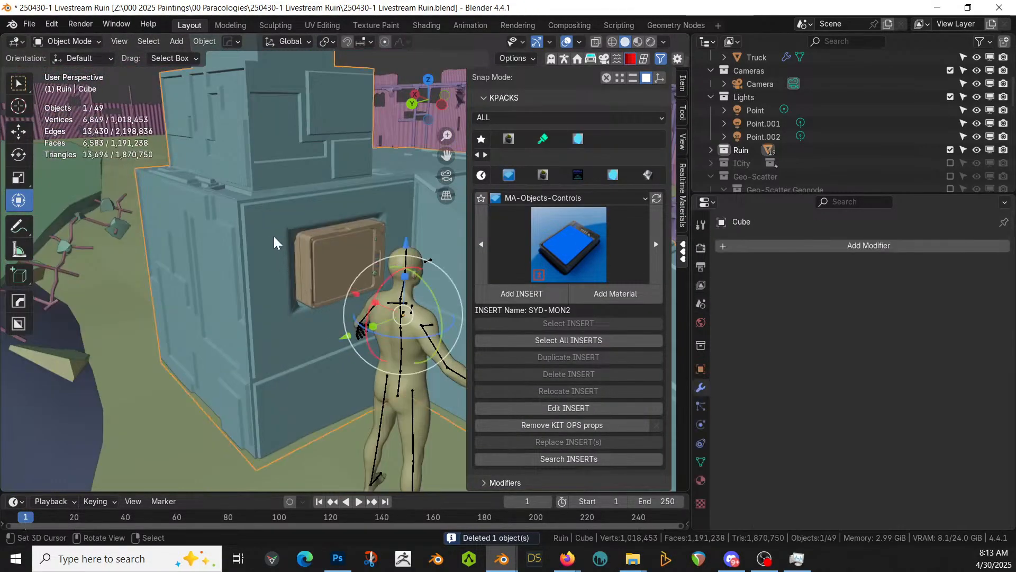
pyautogui.press('q')
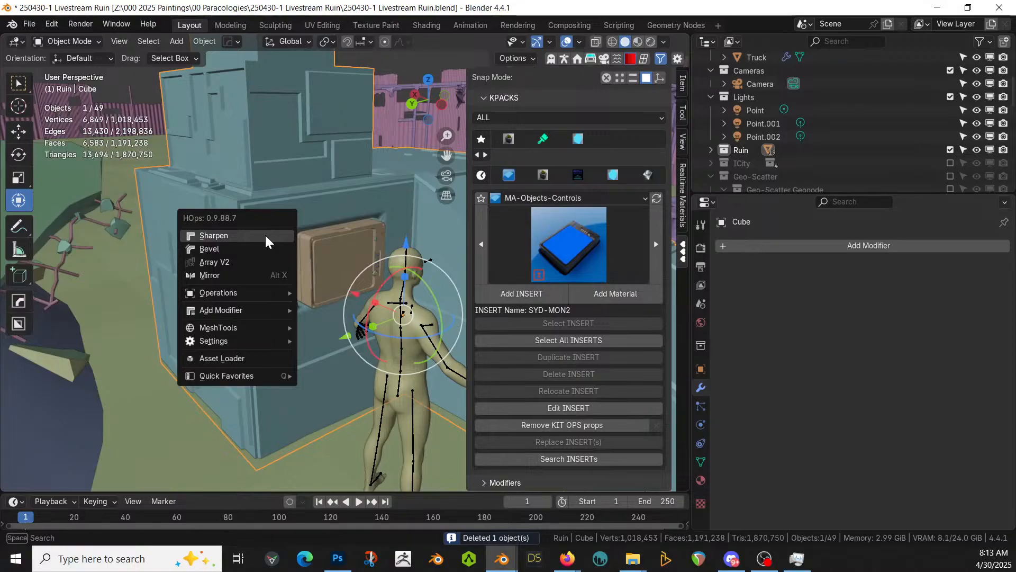
pyautogui.click(265, 233)
pyautogui.moveTo(265, 235); pyautogui.dragTo(240, 275, button='middle')
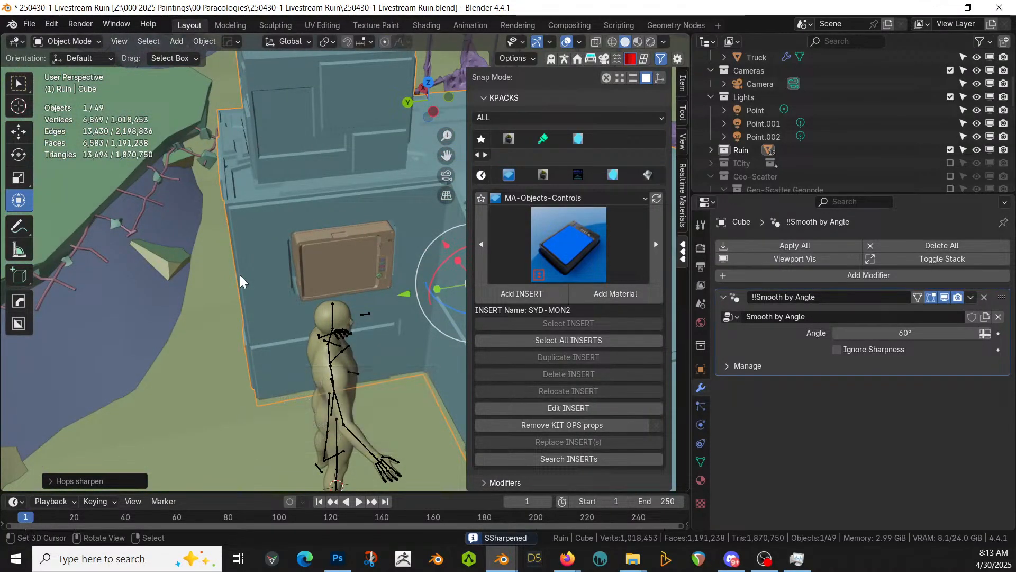
# Create a Cablerator cable from the upper block's side face down to the deck and set its width to 0.061
pyautogui.moveTo(242, 275); pyautogui.dragTo(274, 462, button='middle')
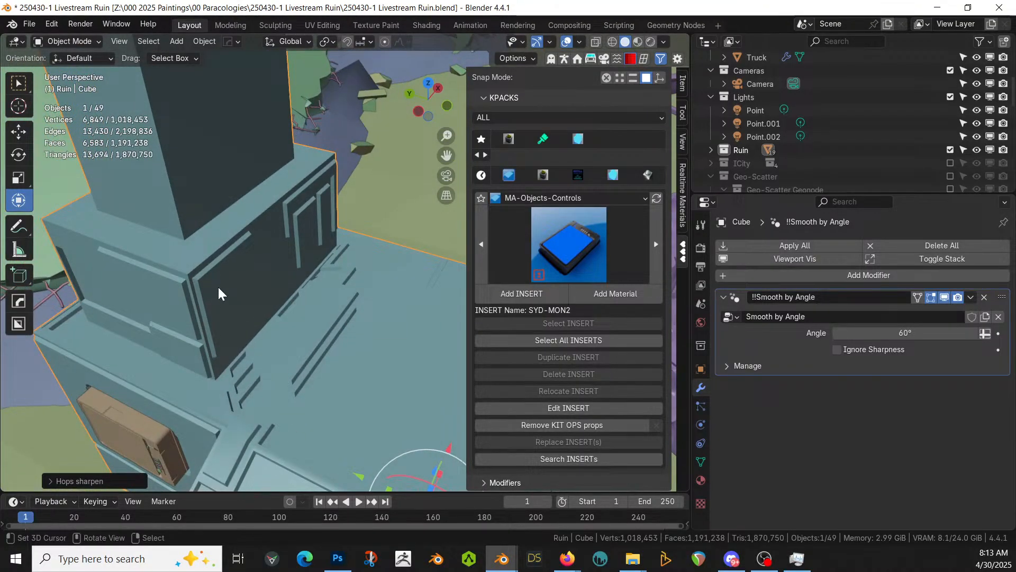
pyautogui.hotkey('shift', 'alt', 'c')
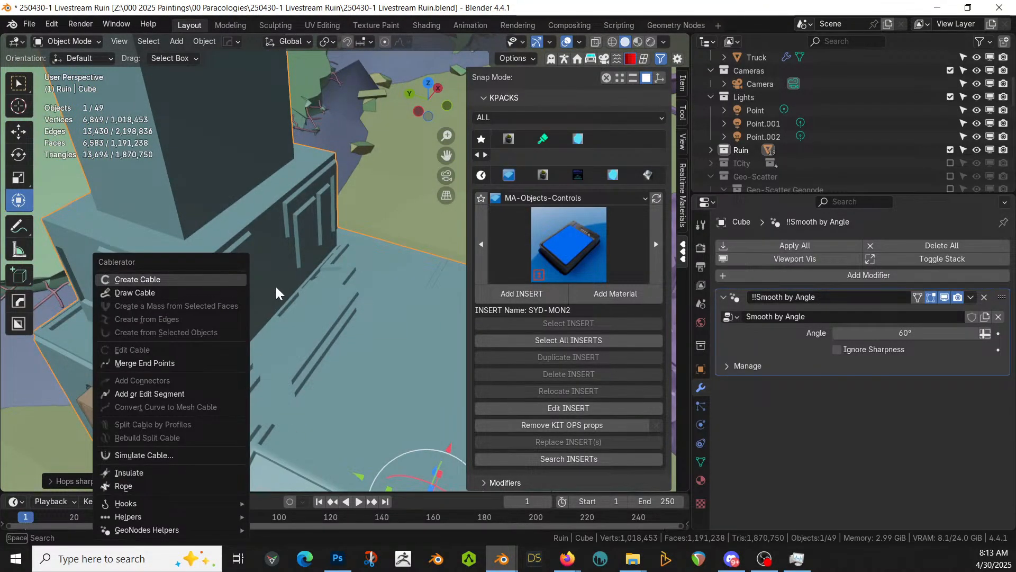
pyautogui.press('Return')
pyautogui.moveTo(379, 368); pyautogui.dragTo(403, 341, button='middle')
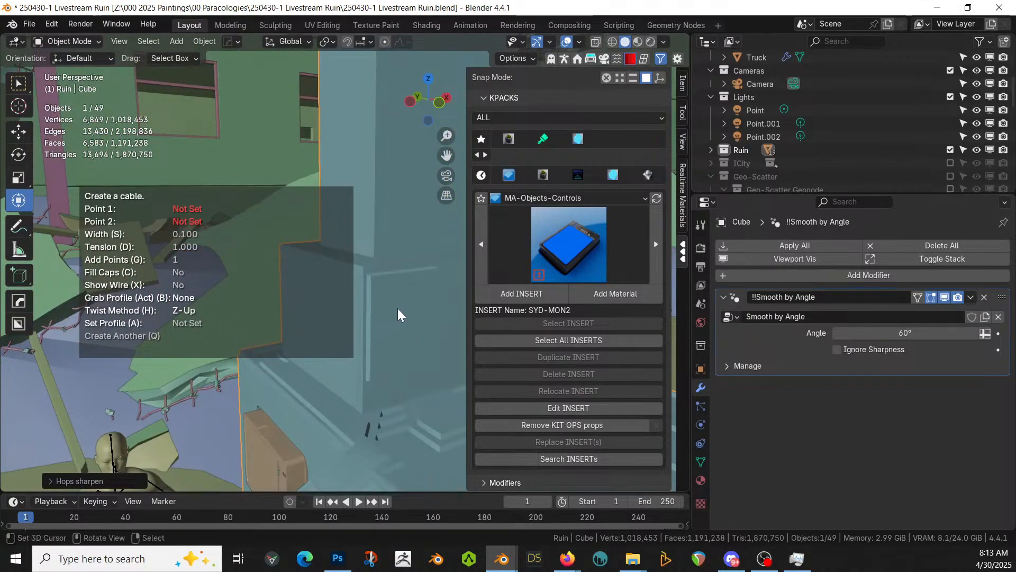
pyautogui.click(437, 414)
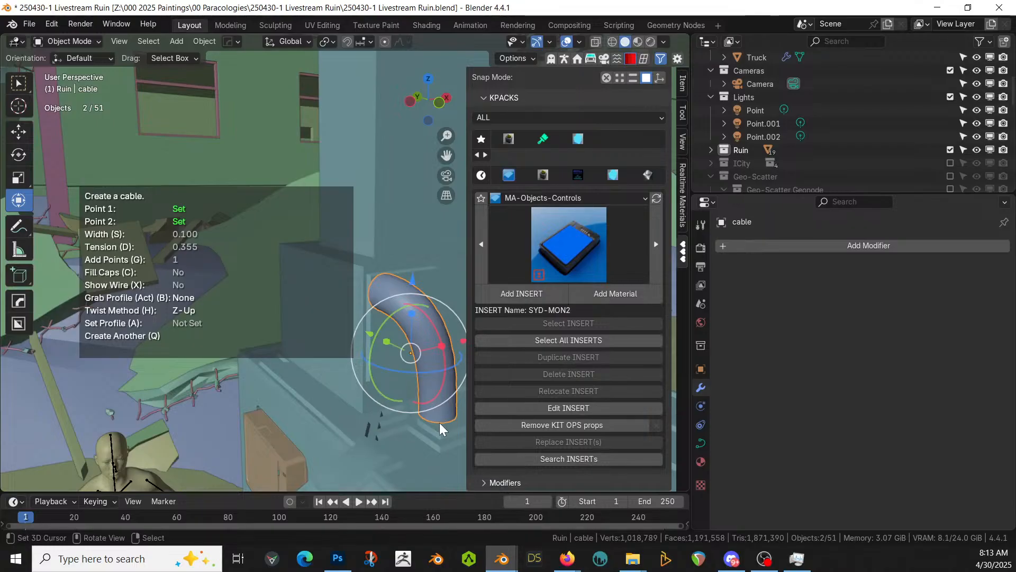
pyautogui.press('s')
pyautogui.moveTo(410, 394); pyautogui.dragTo(303, 422, button='middle')
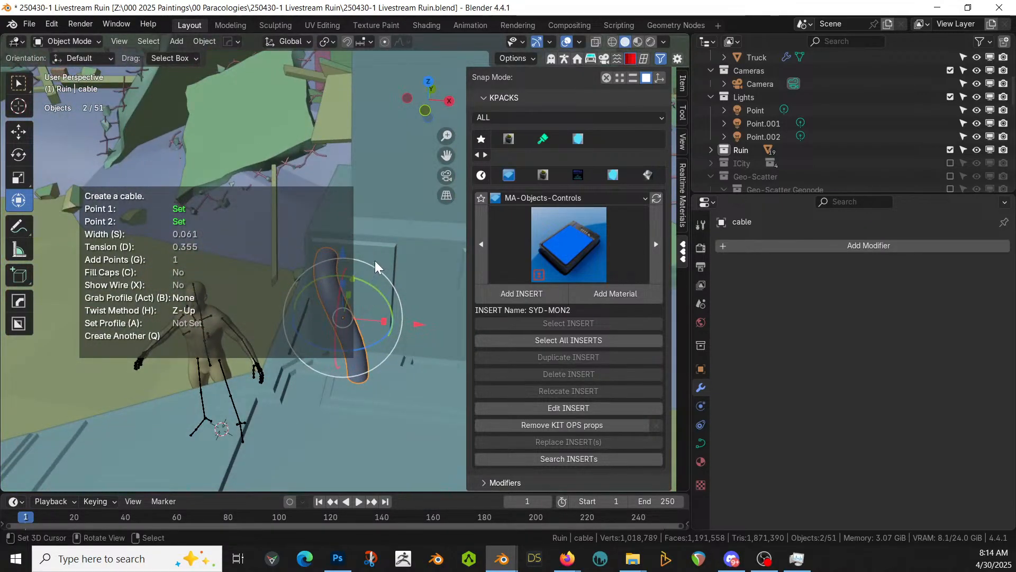
# Create two more cables of 0.061 width between the block's side face and the deck, spaced along from the first
pyautogui.press('q')
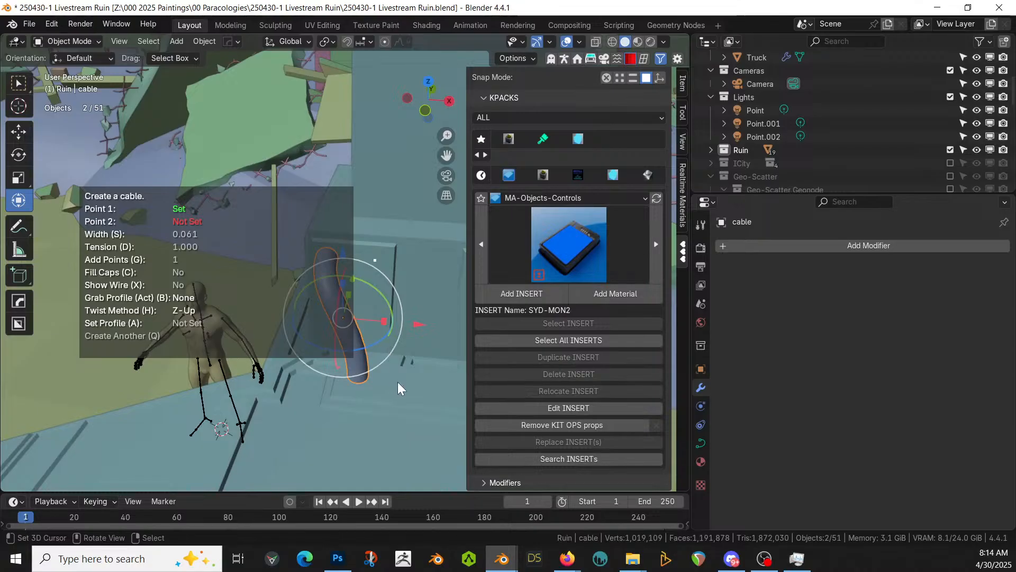
pyautogui.click(399, 383)
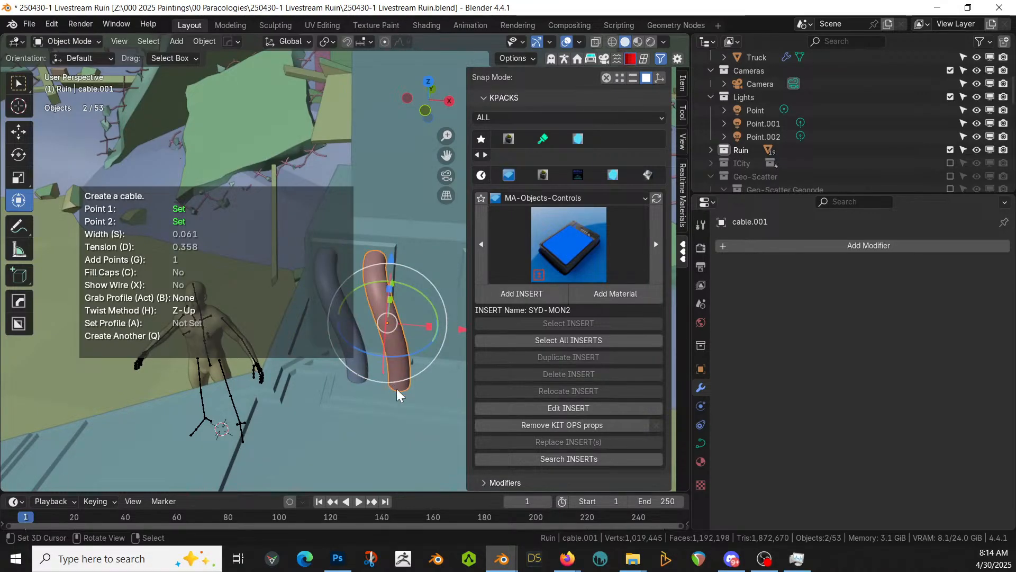
pyautogui.press('q')
pyautogui.keyDown('shift'); pyautogui.moveTo(441, 410); pyautogui.dragTo(374, 407, button='middle'); pyautogui.keyUp('shift')
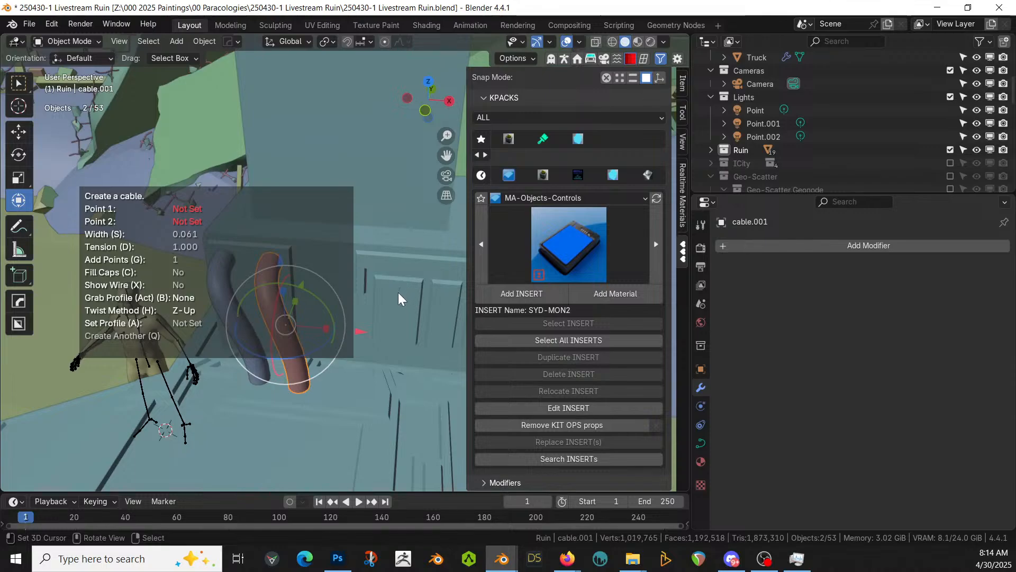
pyautogui.click(397, 294)
pyautogui.click(374, 398)
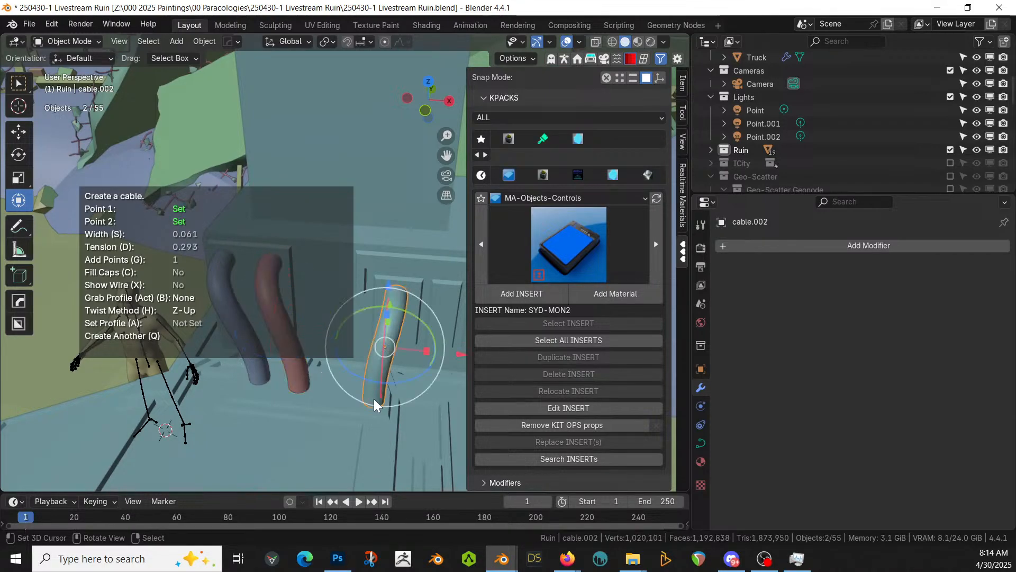
# Join the three cables on the upper block's side into a single object
pyautogui.moveTo(374, 399); pyautogui.dragTo(321, 373, button='middle')
pyautogui.click(341, 414)
pyautogui.moveTo(341, 414); pyautogui.dragTo(373, 426, button='middle')
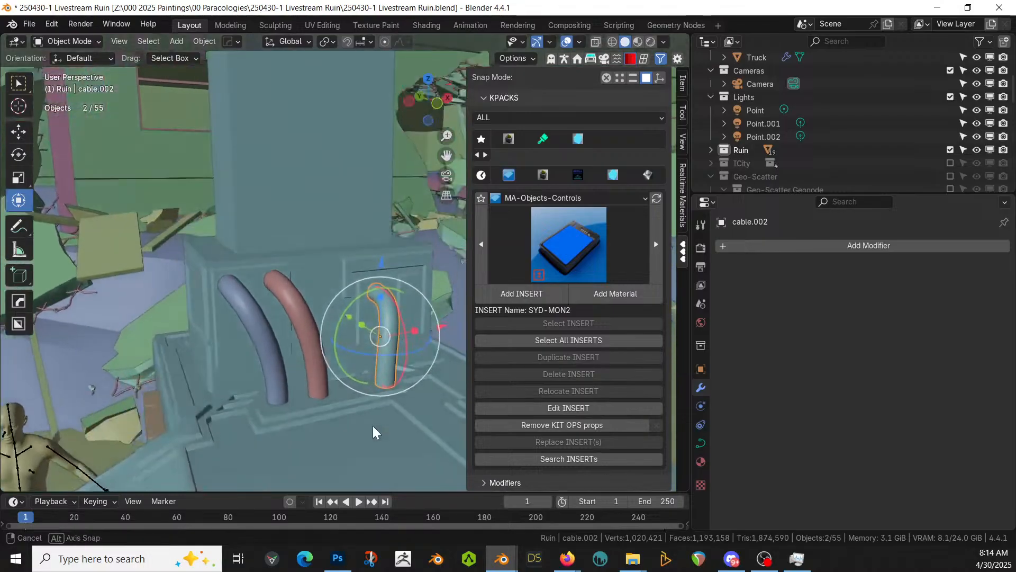
pyautogui.keyDown('shift'); pyautogui.click(300, 319); pyautogui.keyUp('shift')
pyautogui.keyDown('shift'); pyautogui.click(250, 333); pyautogui.keyUp('shift')
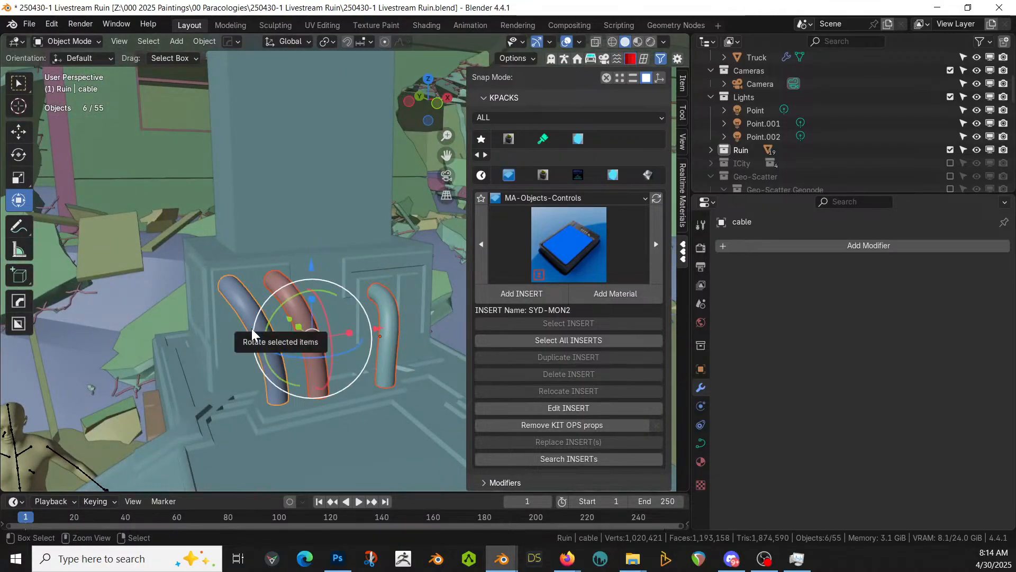
pyautogui.hotkey('ctrl', 'j')
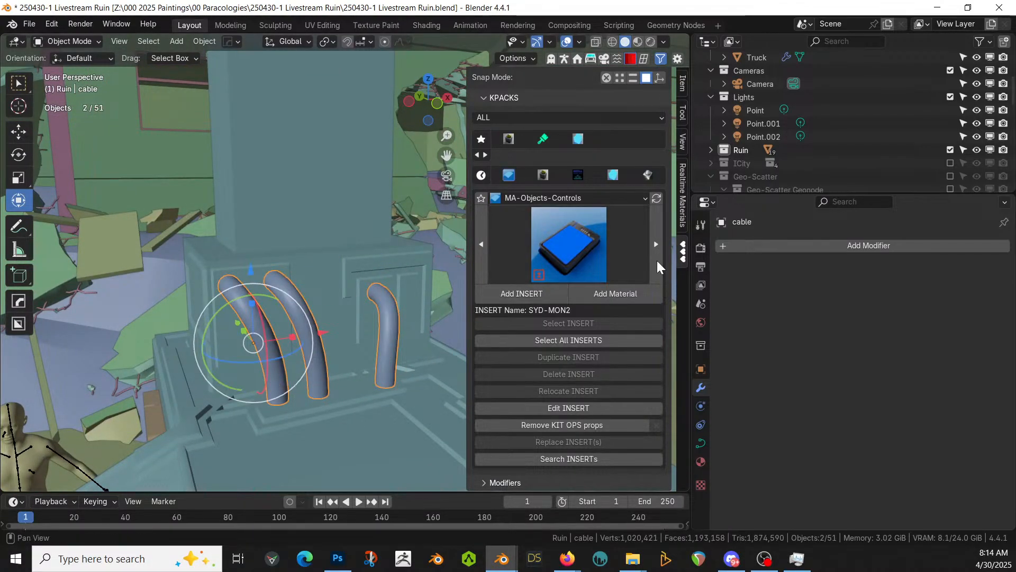
# Apply the Rubber material from the Abstract category of Realtime Materials to the joined cables and save the file
pyautogui.click(683, 214)
pyautogui.click(566, 164)
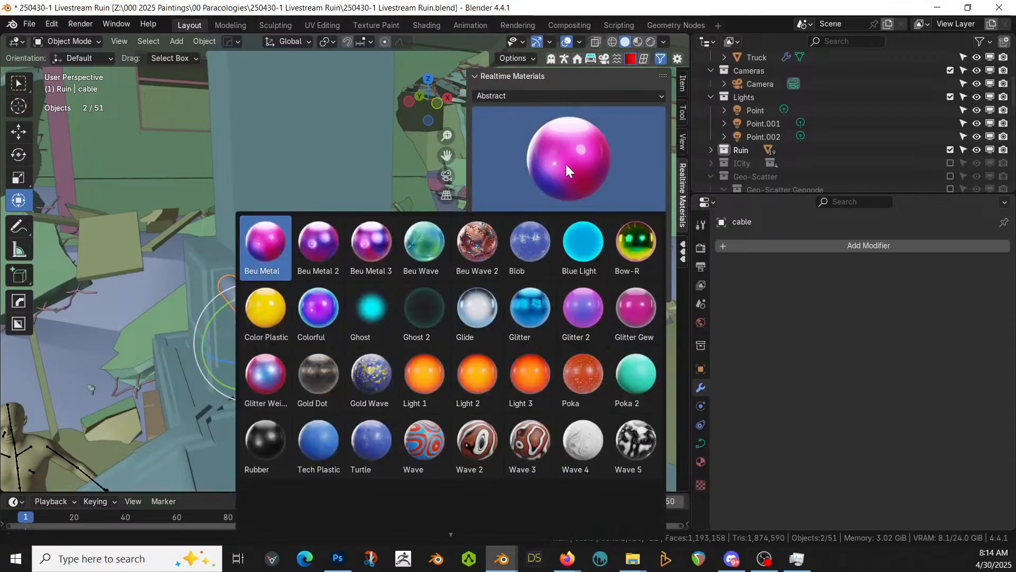
pyautogui.click(326, 392)
pyautogui.click(576, 220)
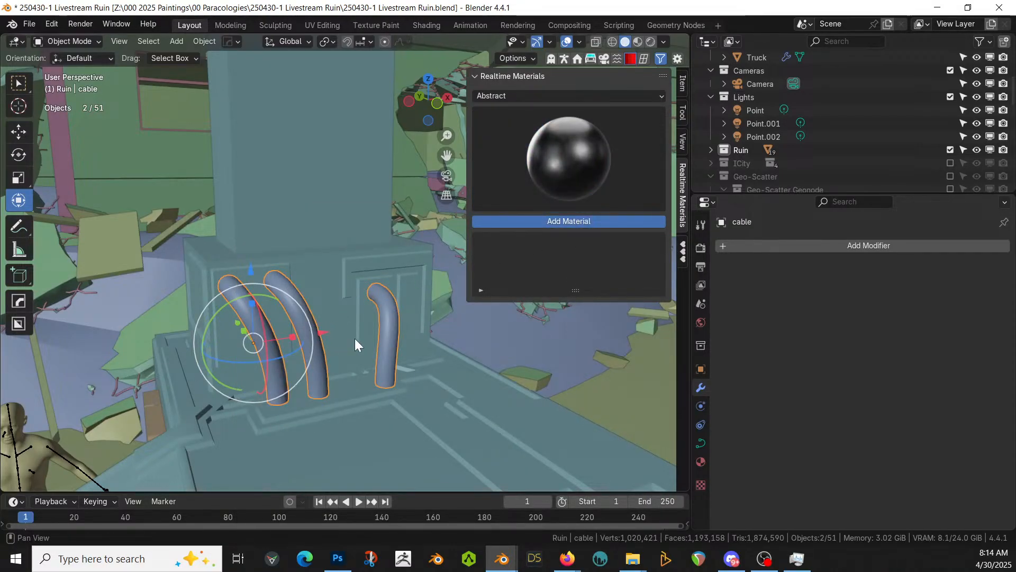
pyautogui.moveTo(355, 339); pyautogui.dragTo(347, 345, button='middle')
pyautogui.scroll(-6, 346, 346)
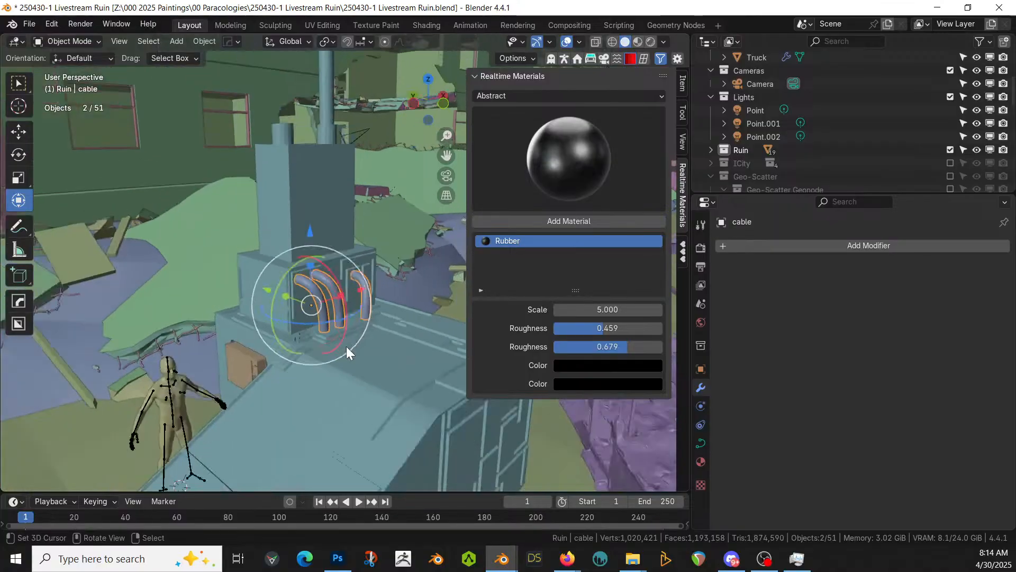
pyautogui.hotkey('ctrl', 's')
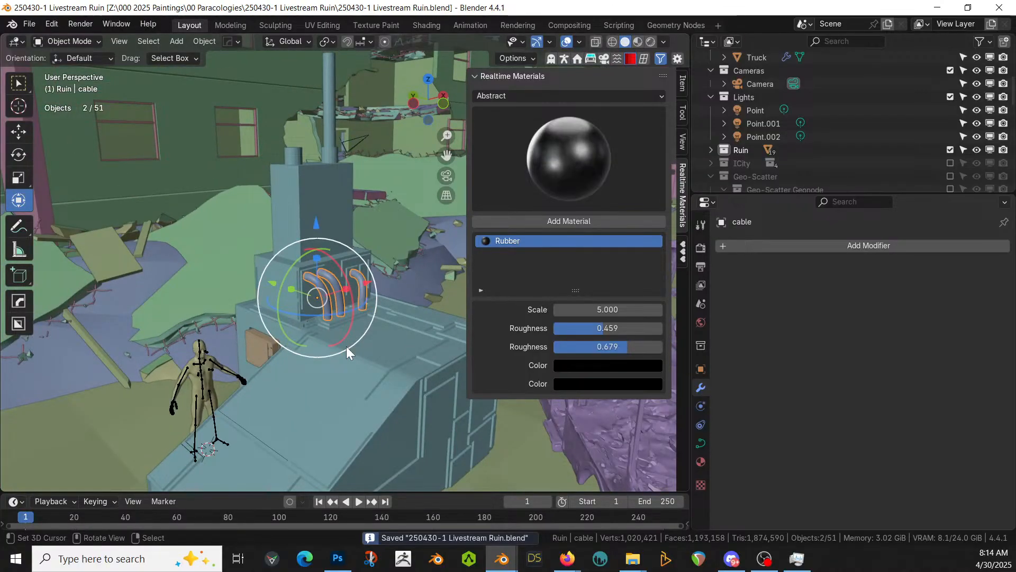
# Add the three middle face loops around the machine's tall tower block to the machine's existing face selection in Edit Mode
pyautogui.moveTo(347, 346); pyautogui.dragTo(328, 334, button='middle')
pyautogui.keyDown('shift'); pyautogui.moveTo(290, 282); pyautogui.dragTo(332, 347, button='middle'); pyautogui.keyUp('shift')
pyautogui.scroll(2, 297, 391)
pyautogui.rightClick(323, 335)
pyautogui.press('Tab')
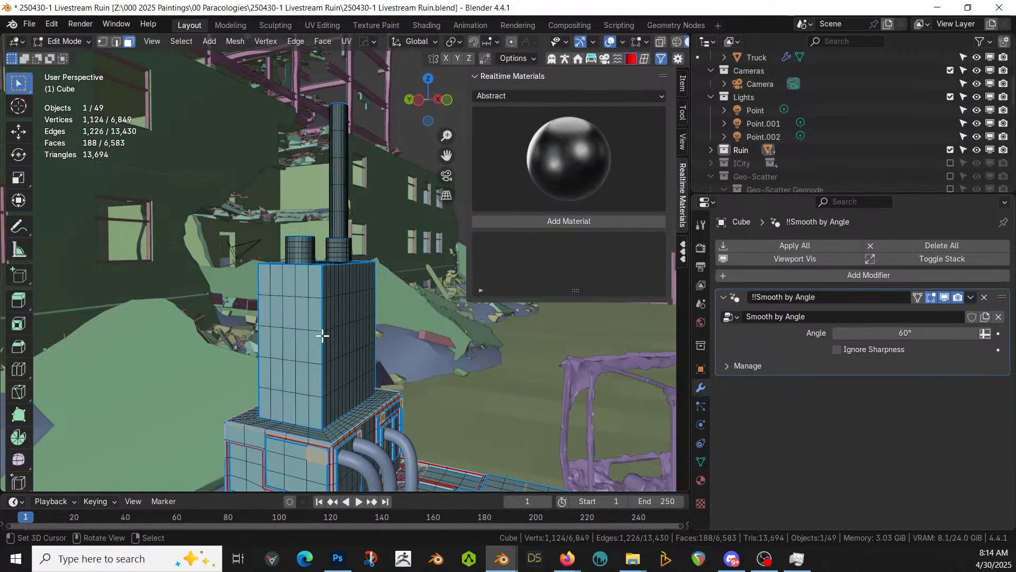
pyautogui.scroll(2, 277, 386)
pyautogui.keyDown('alt'); pyautogui.keyDown('shift'); pyautogui.click(288, 392); pyautogui.keyUp('shift'); pyautogui.keyUp('alt')
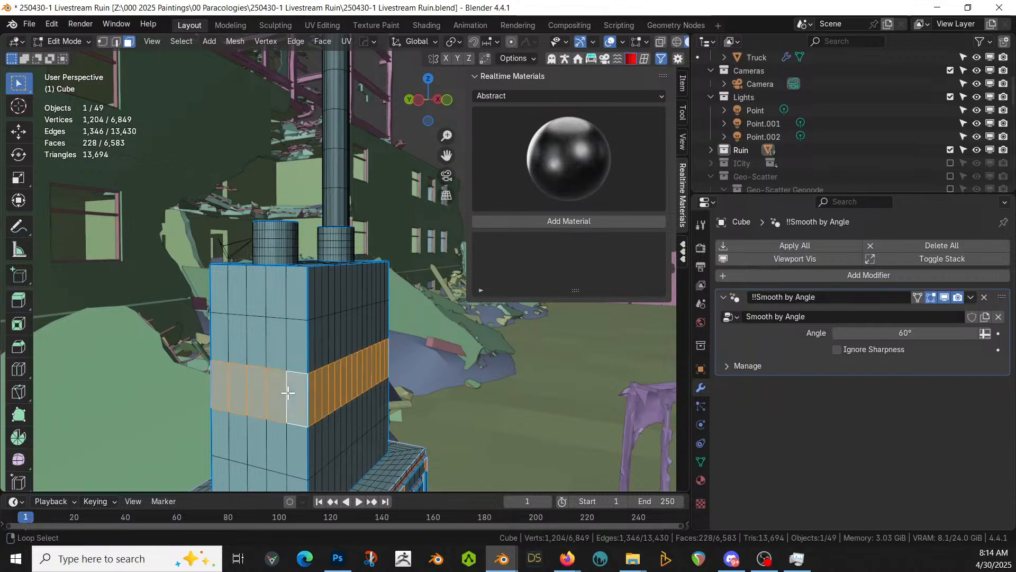
pyautogui.keyDown('alt'); pyautogui.keyDown('shift'); pyautogui.click(297, 347); pyautogui.keyUp('shift'); pyautogui.keyUp('alt')
pyautogui.keyDown('alt'); pyautogui.keyDown('shift'); pyautogui.click(296, 443); pyautogui.keyUp('shift'); pyautogui.keyUp('alt')
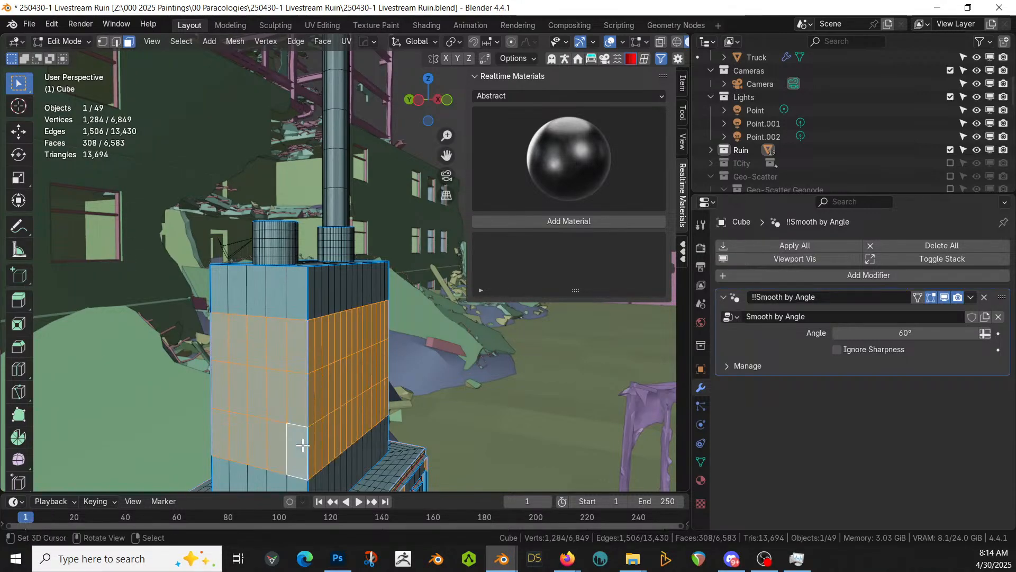
pyautogui.moveTo(295, 443); pyautogui.dragTo(434, 453, button='middle')
pyautogui.press('Tab')
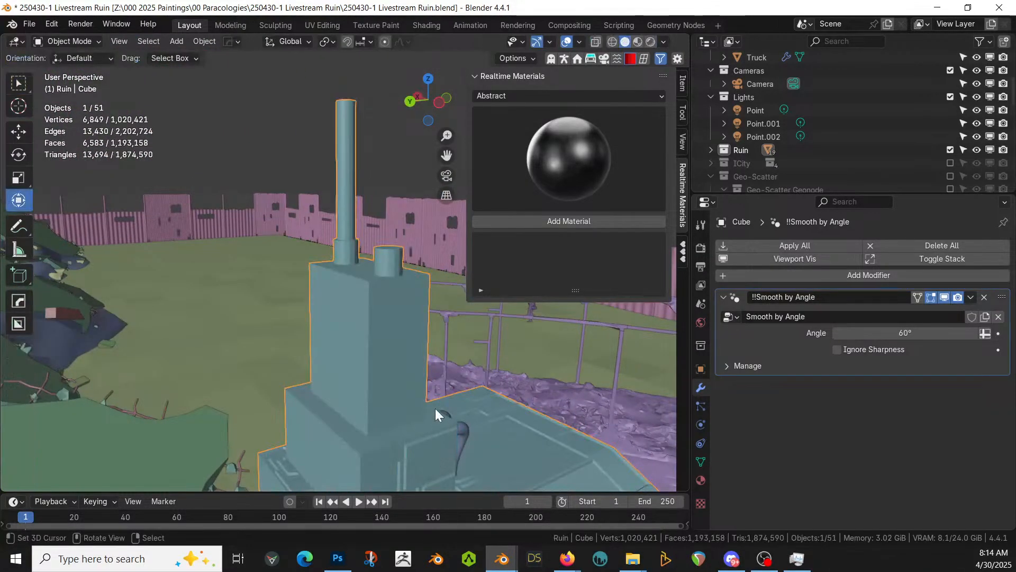
# Run Random Loop Extrude on the machine with Loop From Source disabled and 1 subdivision cut
pyautogui.hotkey('shift', 'q')
pyautogui.moveTo(435, 401)
pyautogui.moveTo(471, 405)
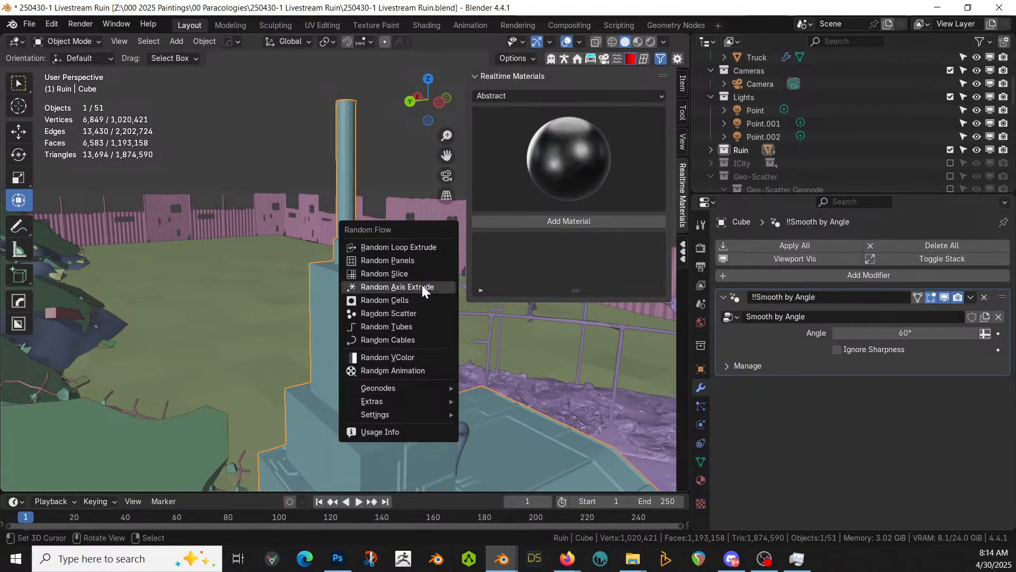
pyautogui.click(423, 247)
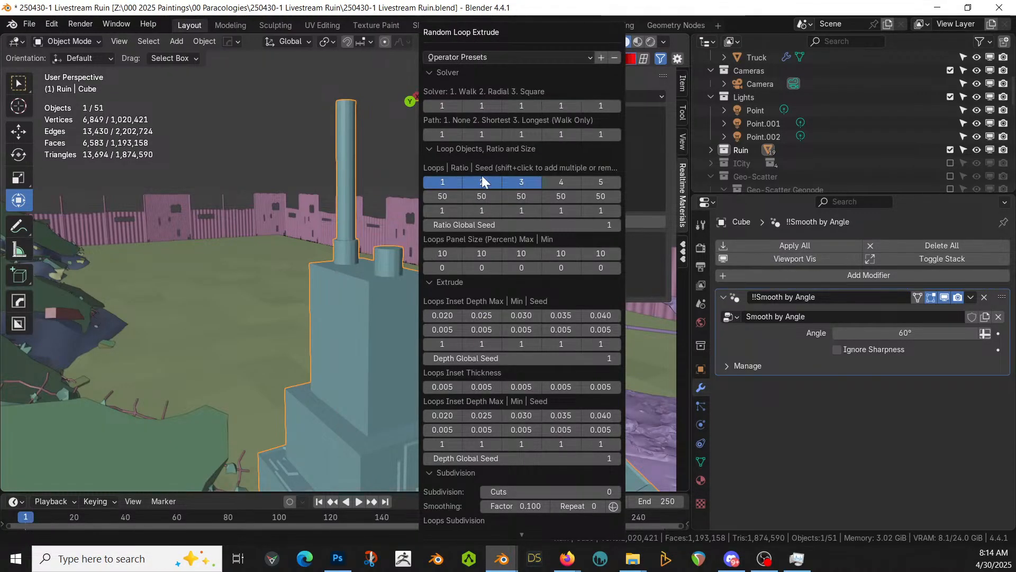
pyautogui.scroll(-3, 496, 445)
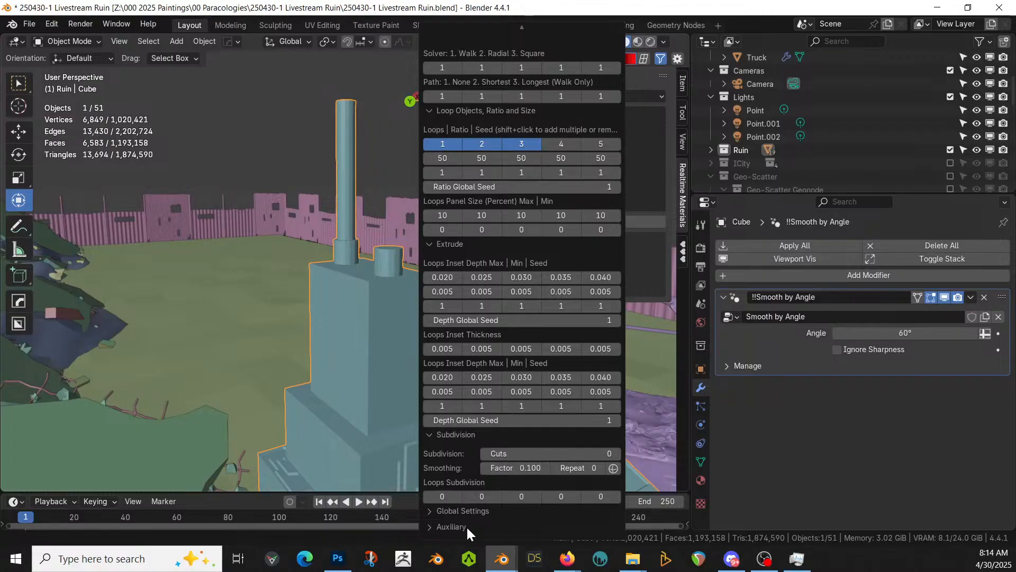
pyautogui.click(434, 522)
pyautogui.scroll(-5, 506, 479)
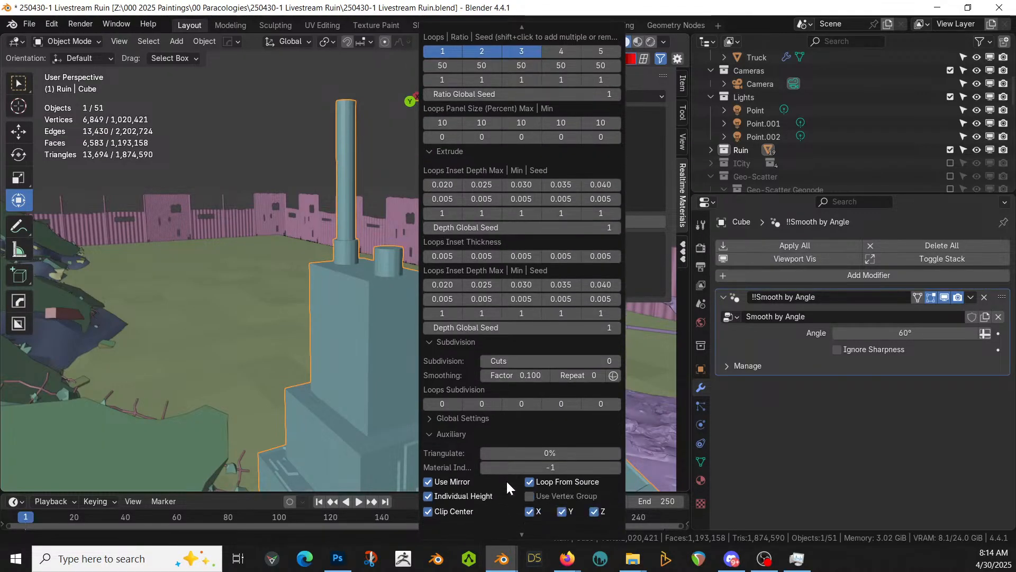
pyautogui.click(530, 468)
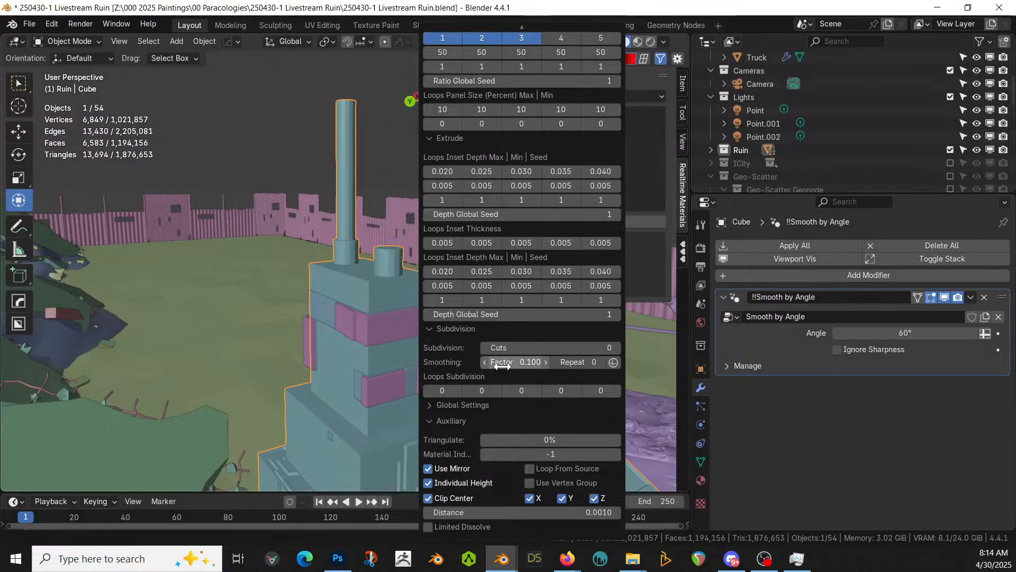
pyautogui.click(617, 347)
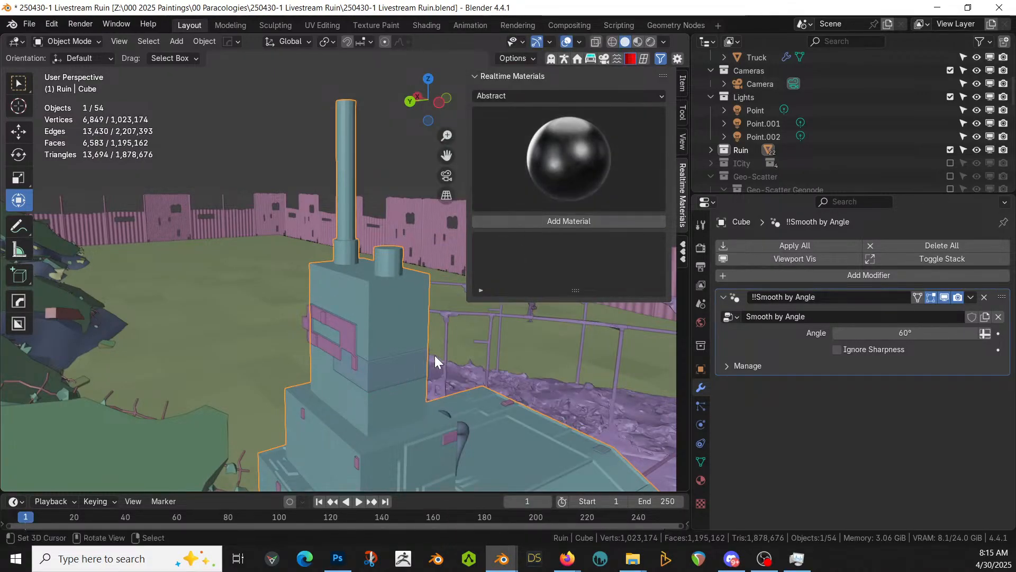
# Inspect the extruded panels around the machine and select the Cube object together with its whole hierarchy
pyautogui.moveTo(434, 354); pyautogui.dragTo(9, 415, button='middle')
pyautogui.scroll(-3, 127, 405)
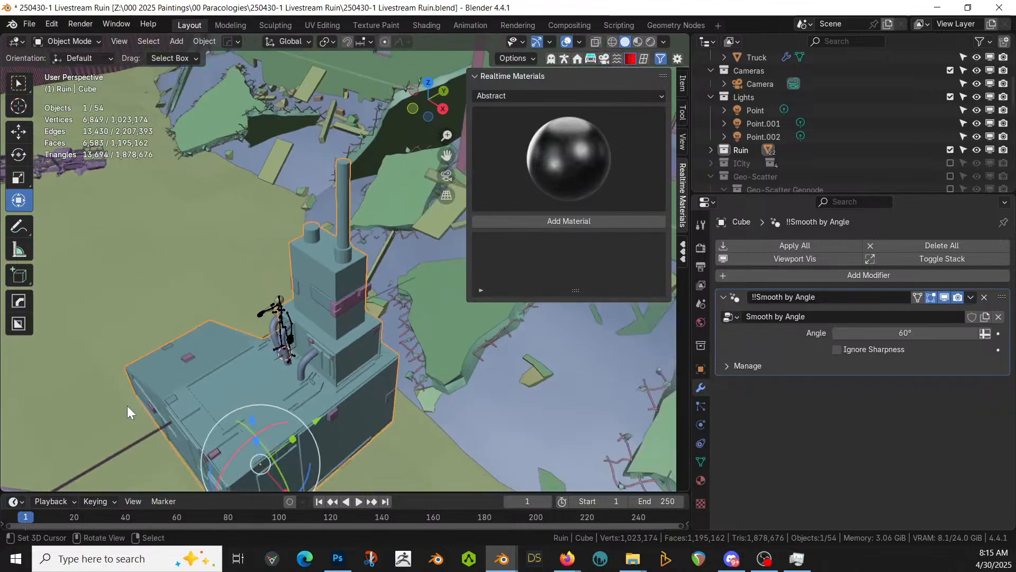
pyautogui.moveTo(127, 406); pyautogui.dragTo(299, 278, button='middle')
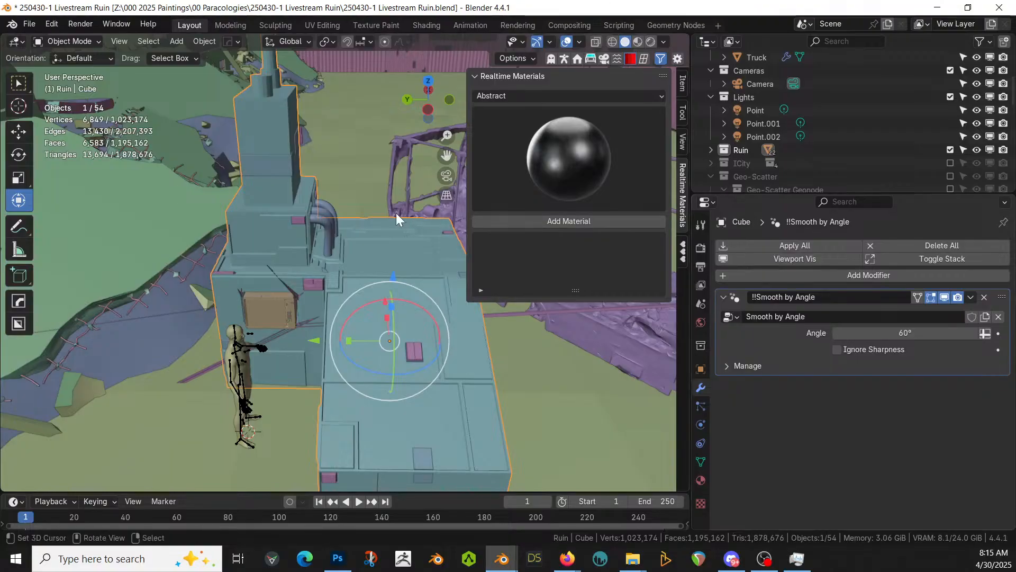
pyautogui.click(281, 199)
pyautogui.click(277, 165)
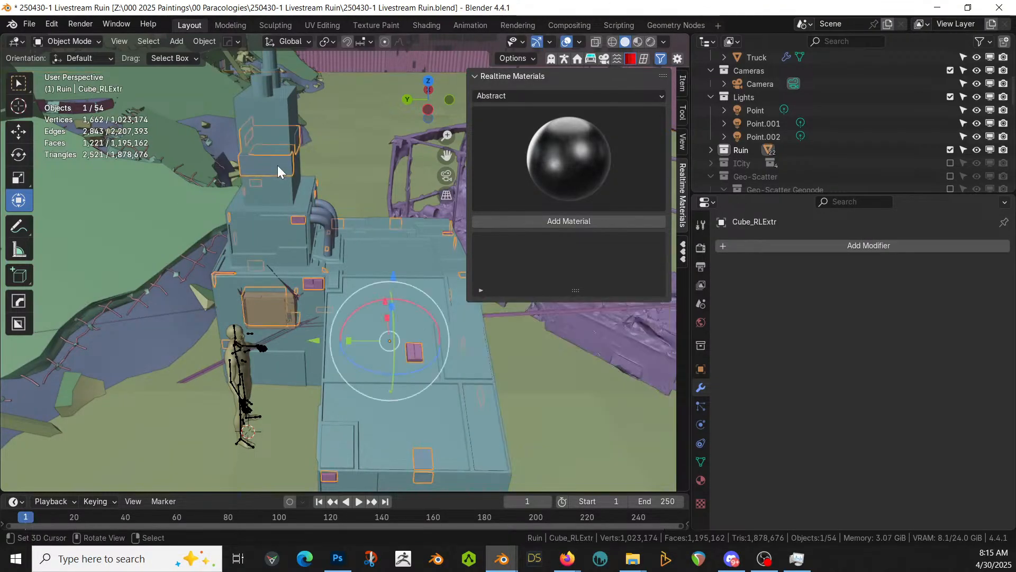
pyautogui.press('.')
pyautogui.click(757, 76)
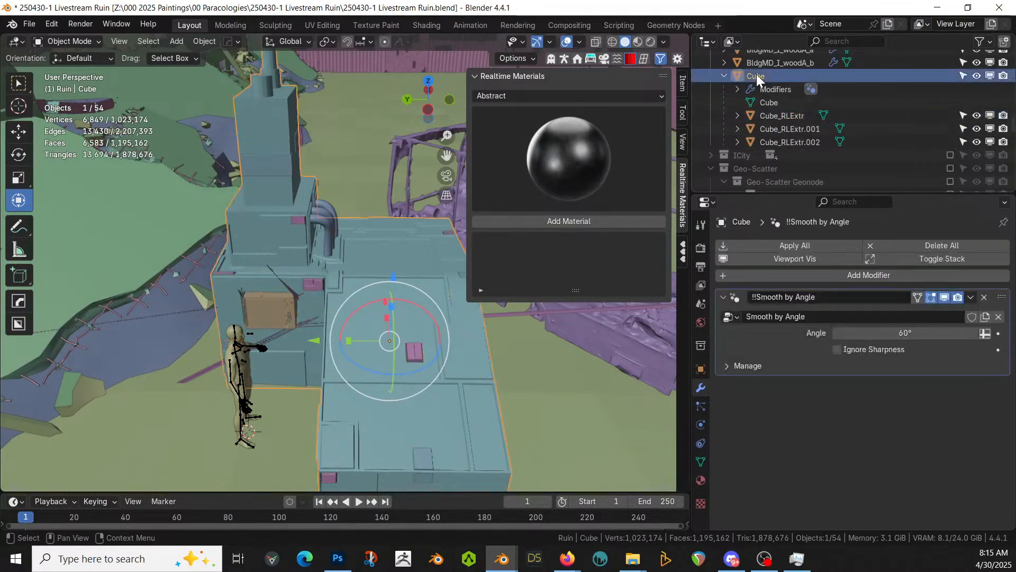
pyautogui.rightClick(757, 75)
pyautogui.click(771, 93)
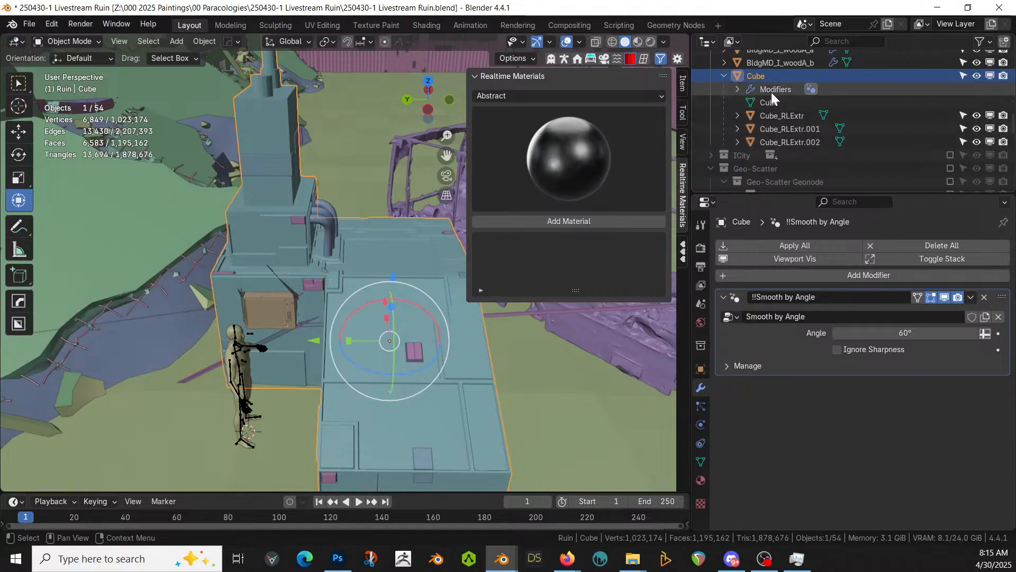
pyautogui.rightClick(768, 74)
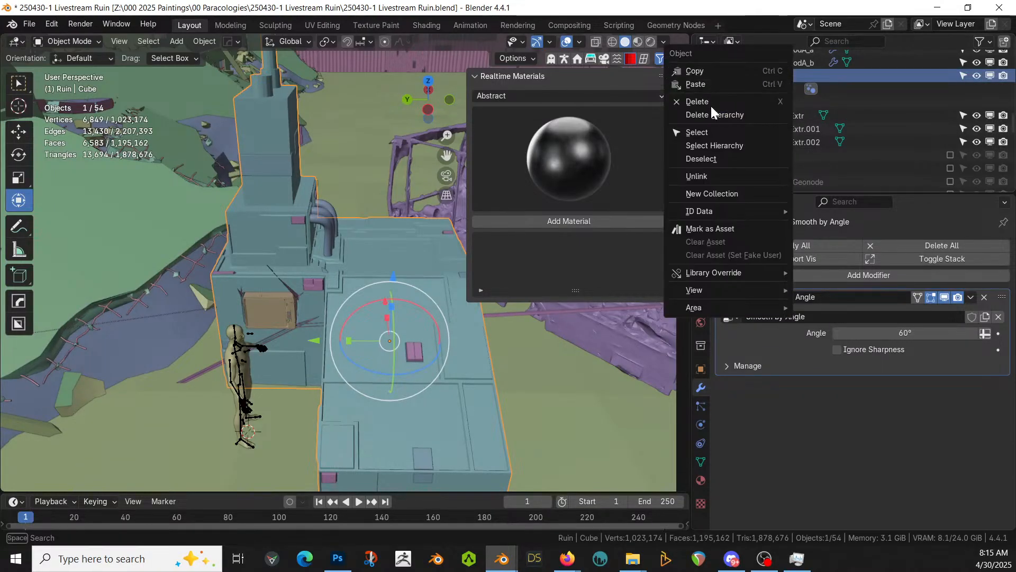
pyautogui.click(723, 144)
pyautogui.moveTo(398, 315); pyautogui.dragTo(377, 310, button='middle')
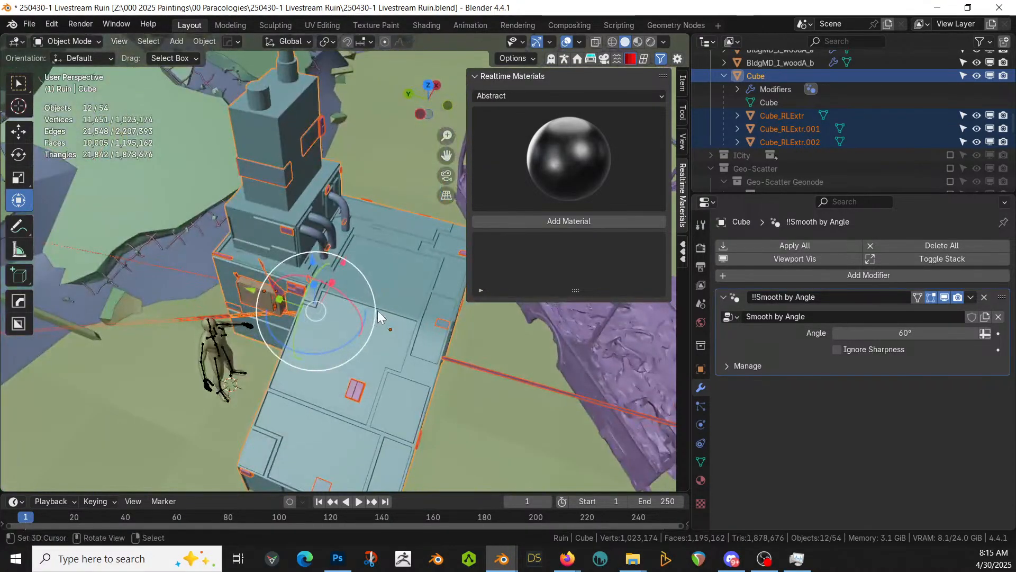
pyautogui.click(377, 310)
# Delete the three generated panel objects Cube_RLExtr.002, Cube_RLExtr.001 and Cube_RLExtr
pyautogui.click(242, 313)
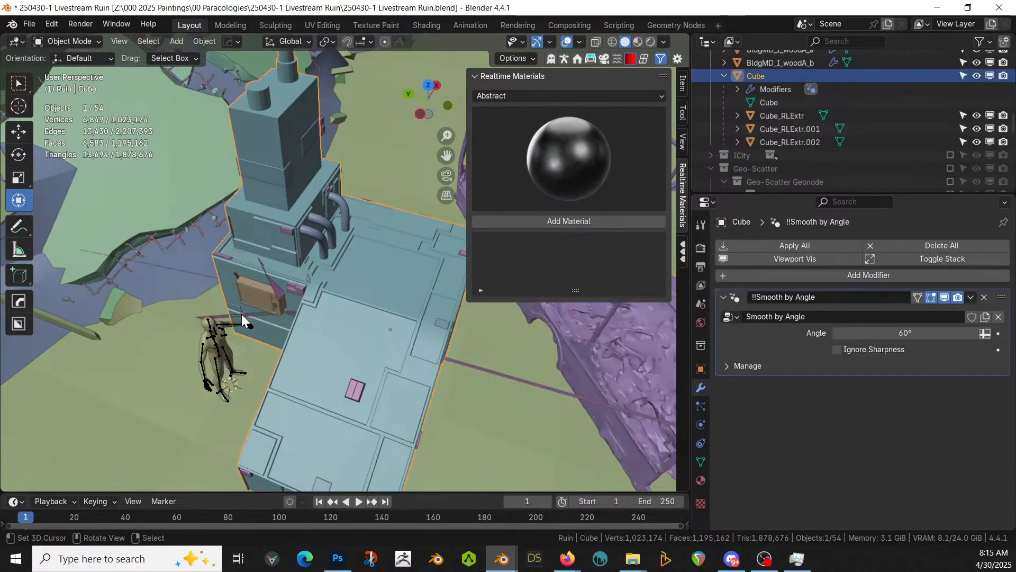
pyautogui.click(217, 316)
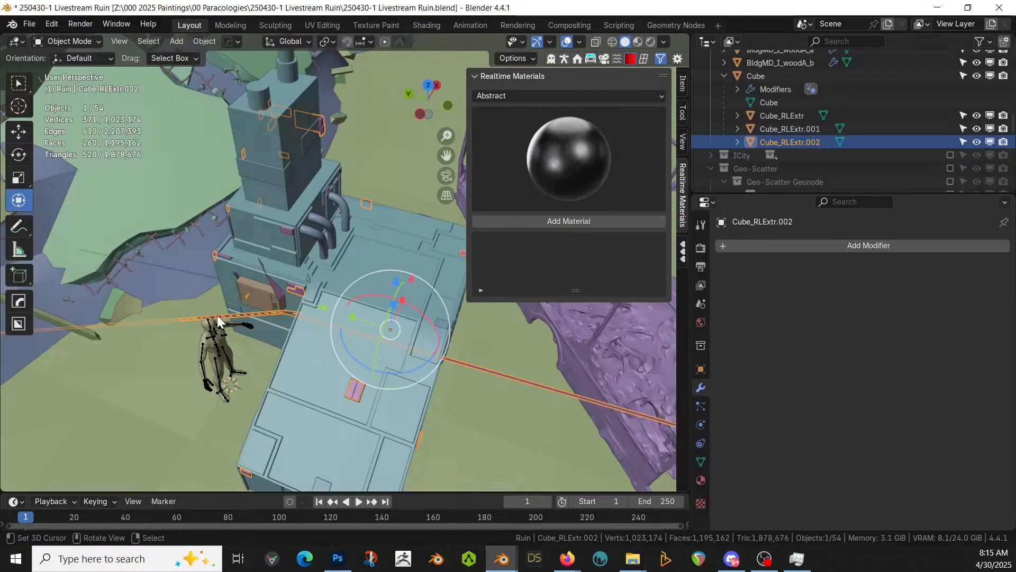
pyautogui.press('Delete')
pyautogui.click(277, 275)
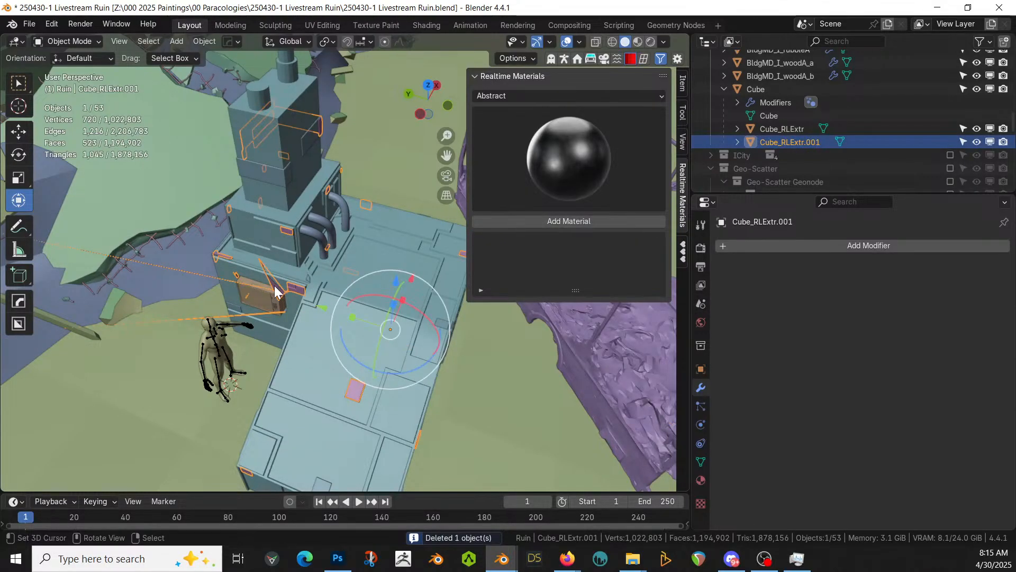
pyautogui.press('Delete')
pyautogui.click(793, 140)
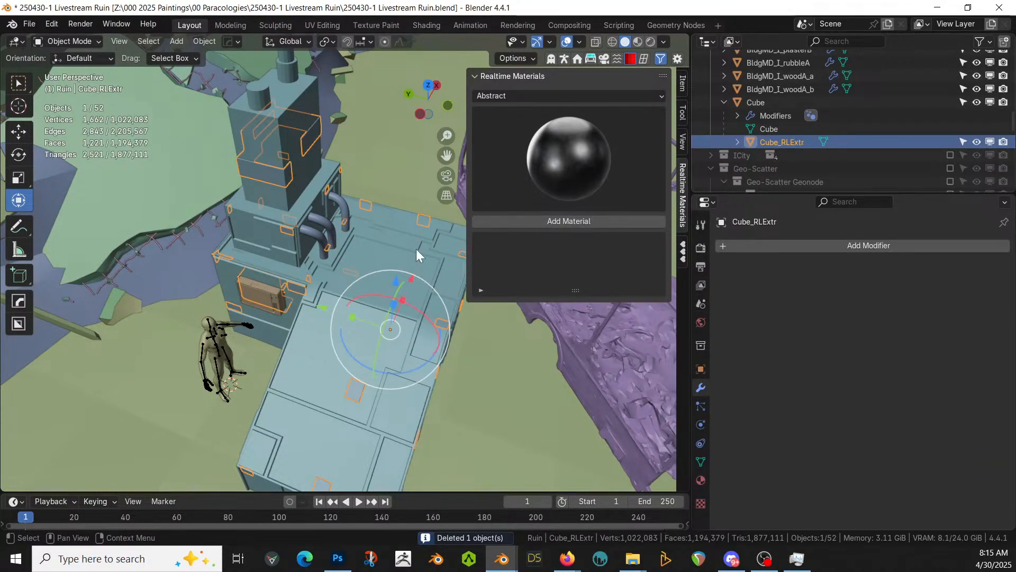
pyautogui.press('Delete')
# Check the machine's face selection in Edit Mode and rerun Random Loop Extrude on it with 1 subdivision cut
pyautogui.moveTo(350, 256); pyautogui.dragTo(383, 264, button='middle')
pyautogui.click(305, 153)
pyautogui.press('Tab')
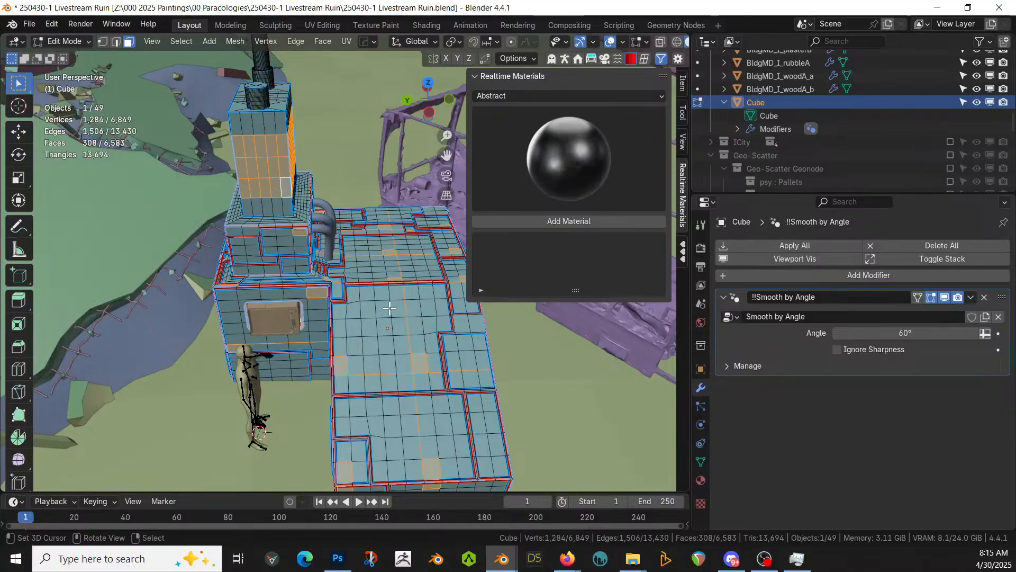
pyautogui.press('Tab')
pyautogui.hotkey('shift', 'q')
pyautogui.click(389, 308)
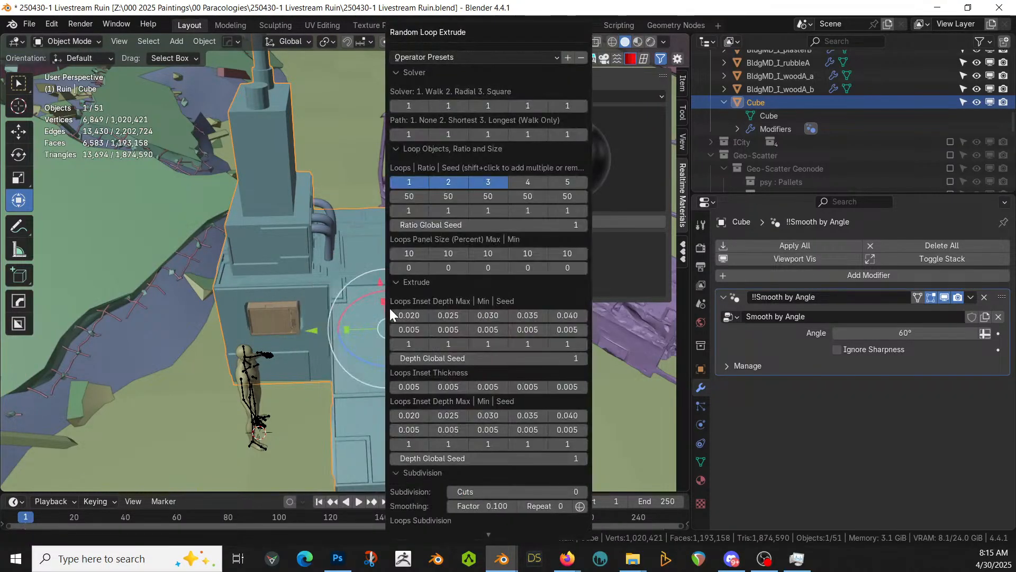
pyautogui.click(583, 490)
# Turn Even Offset off in the loop extrude's global settings and check the panels on the machine
pyautogui.scroll(-2, 507, 412)
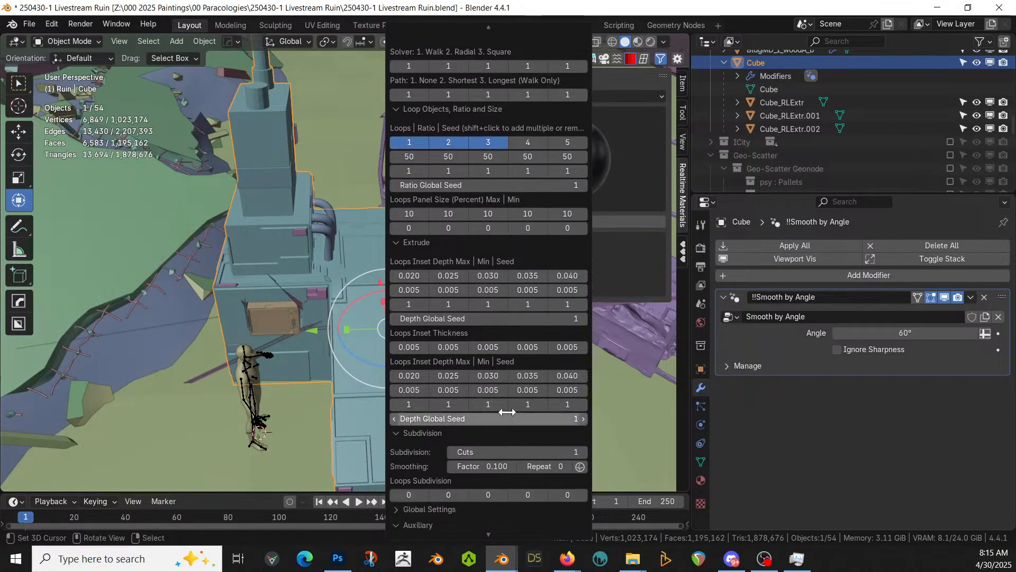
pyautogui.scroll(-5, 507, 412)
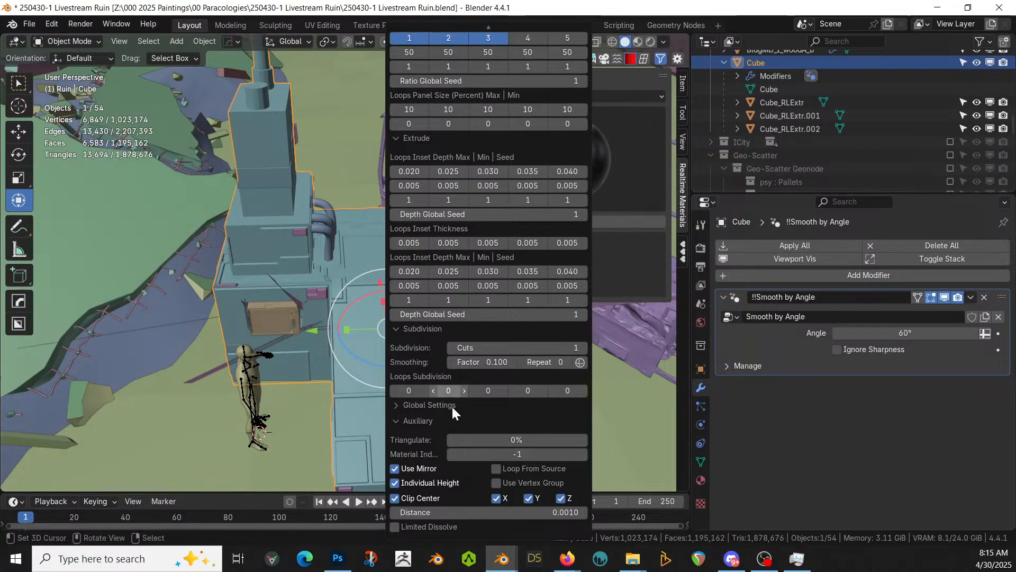
pyautogui.click(397, 405)
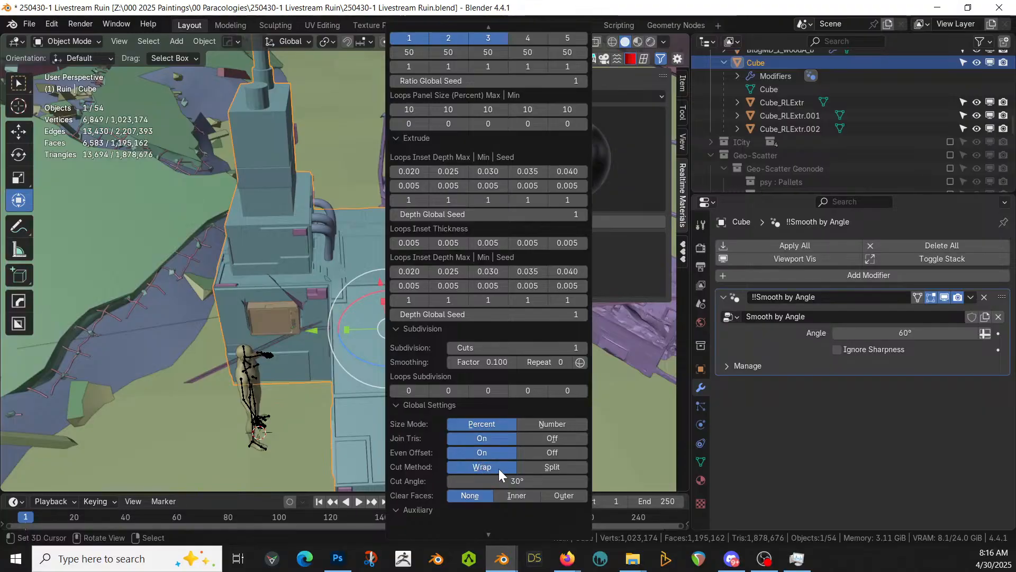
pyautogui.click(563, 451)
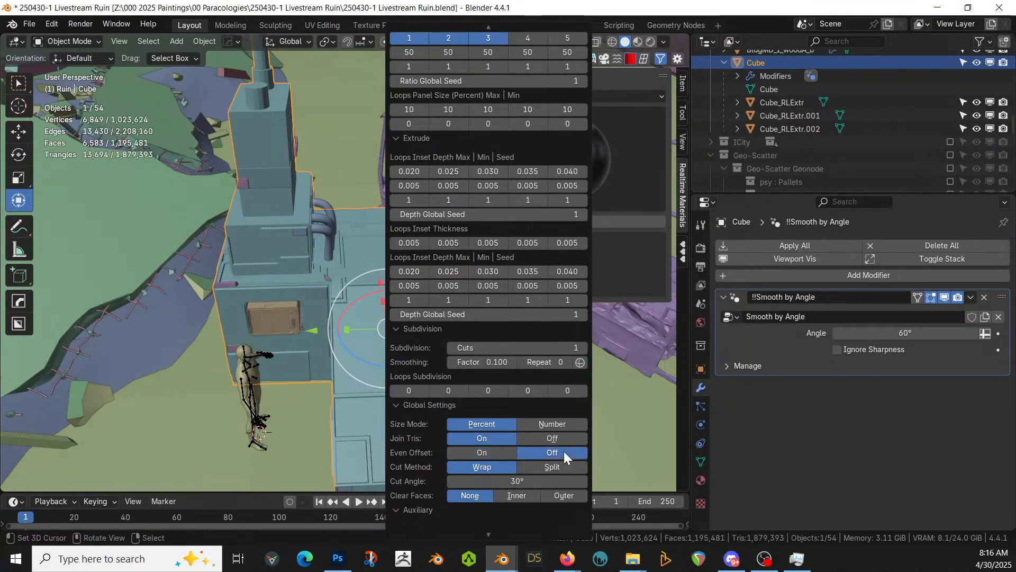
pyautogui.moveTo(332, 340)
pyautogui.mouseDown(button='middle')
pyautogui.moveTo(441, 347)
pyautogui.moveTo(465, 316)
pyautogui.moveTo(410, 309)
pyautogui.moveTo(216, 347)
pyautogui.moveTo(220, 377)
pyautogui.moveTo(338, 357)
pyautogui.mouseUp(button='middle')
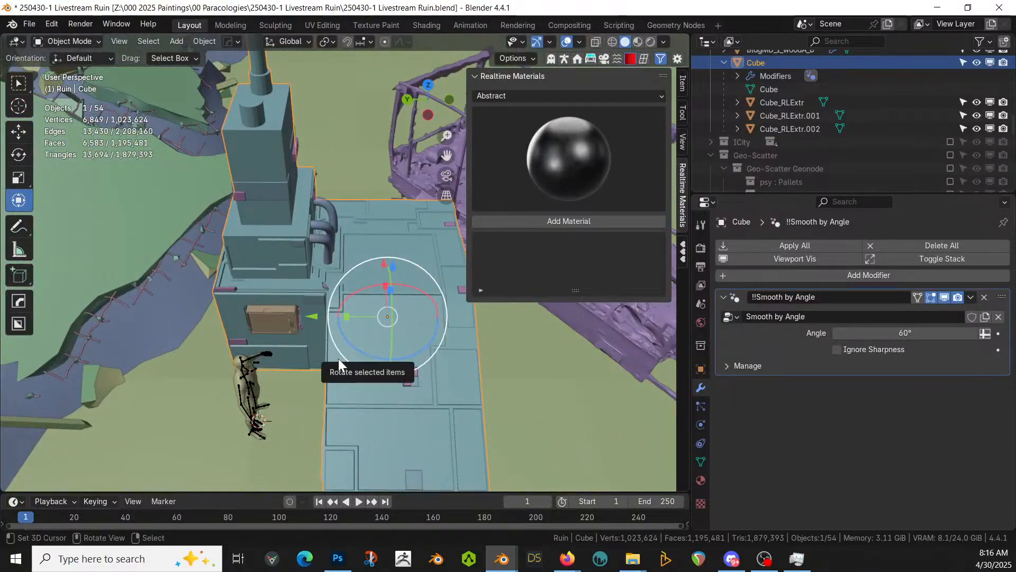
# Set the ratio of the first and second loop objects to 75 in the Random Loop Extrude settings
pyautogui.press('F9')
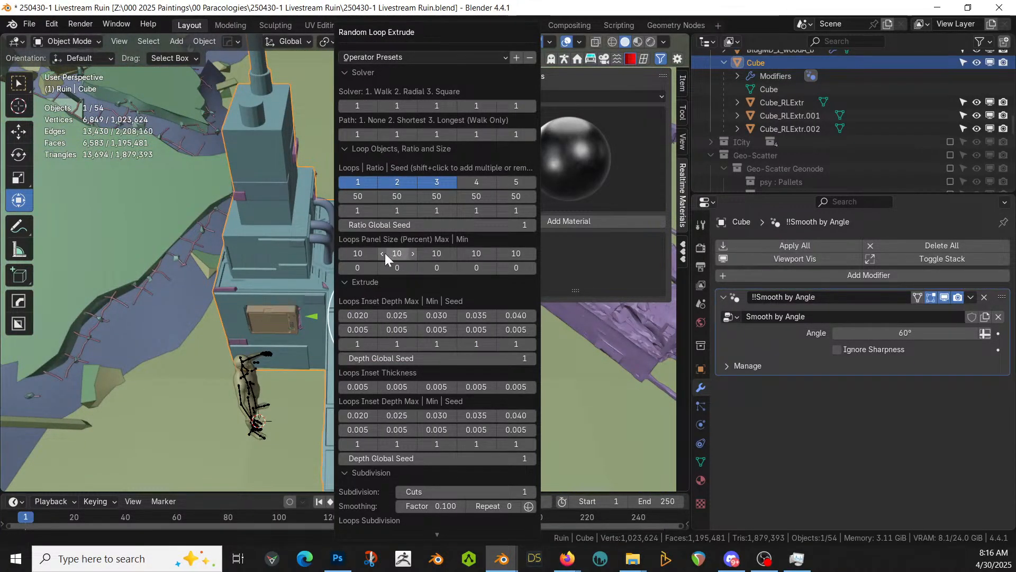
pyautogui.click(369, 198)
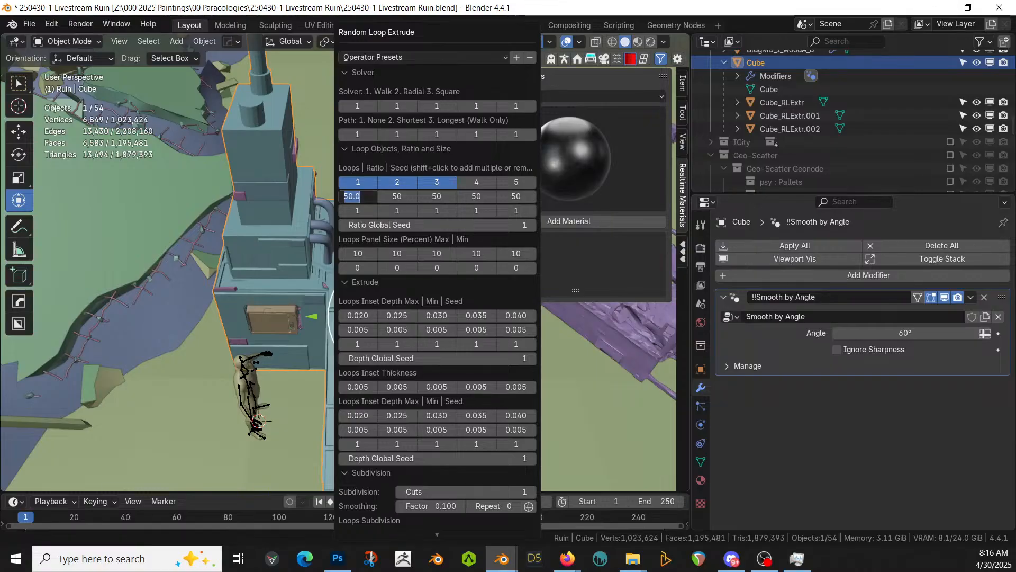
pyautogui.write('75')
pyautogui.press('Return')
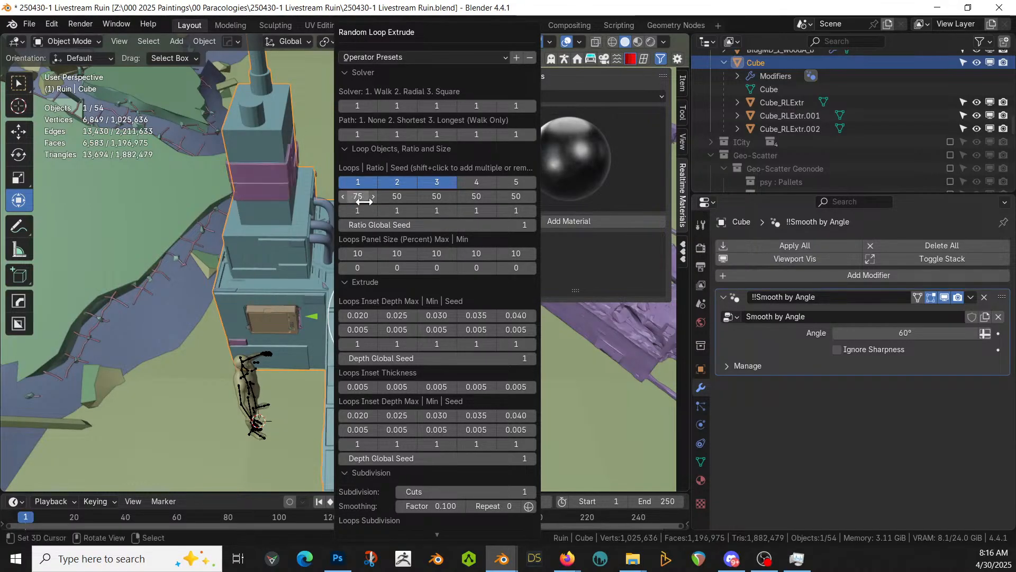
pyautogui.click(396, 197)
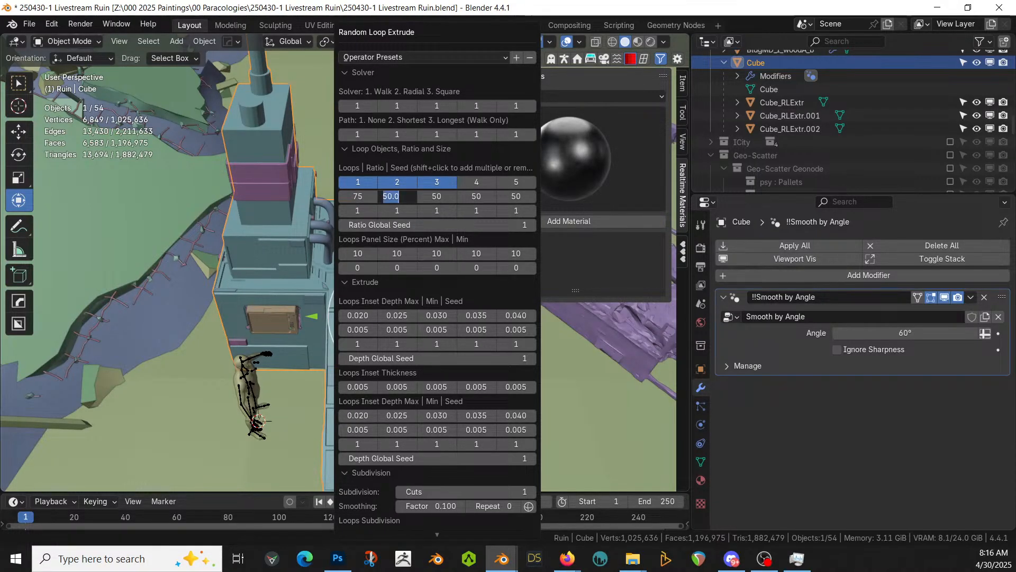
pyautogui.write('75')
pyautogui.press('Return')
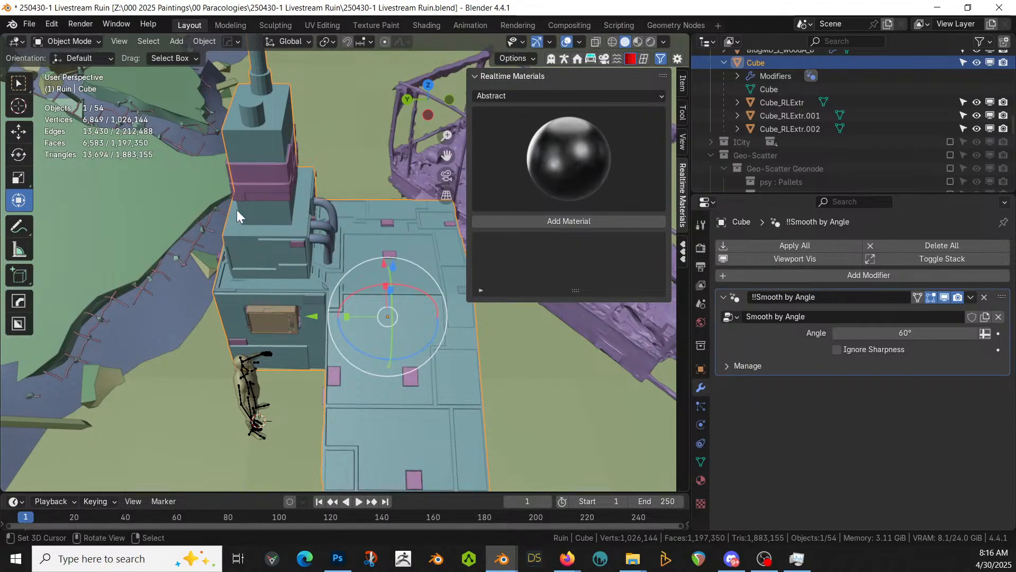
# Select the Cube with its whole hierarchy, join everything into one object and save the file
pyautogui.moveTo(237, 209); pyautogui.dragTo(255, 225, button='middle')
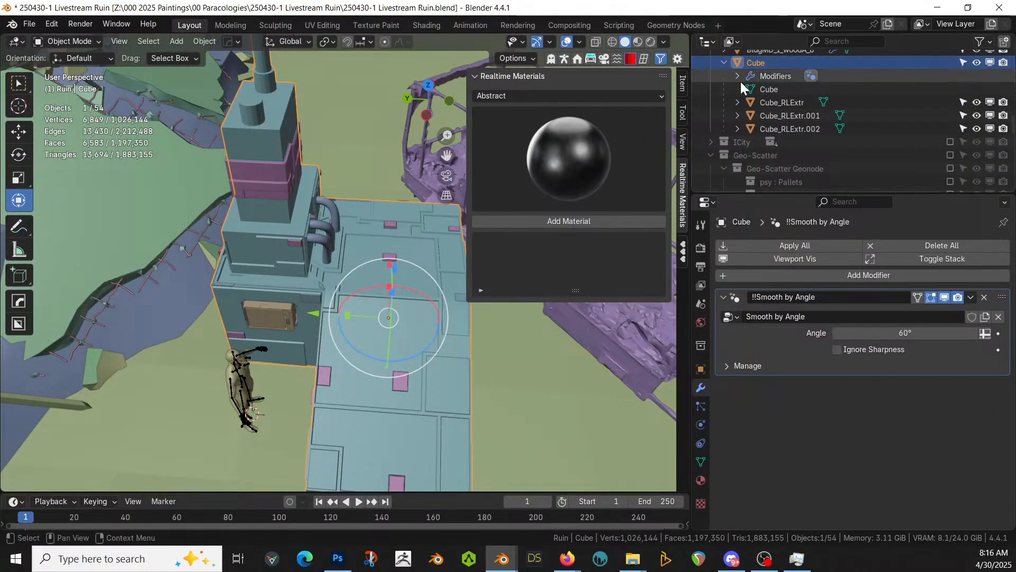
pyautogui.moveTo(423, 265); pyautogui.dragTo(351, 243, button='middle')
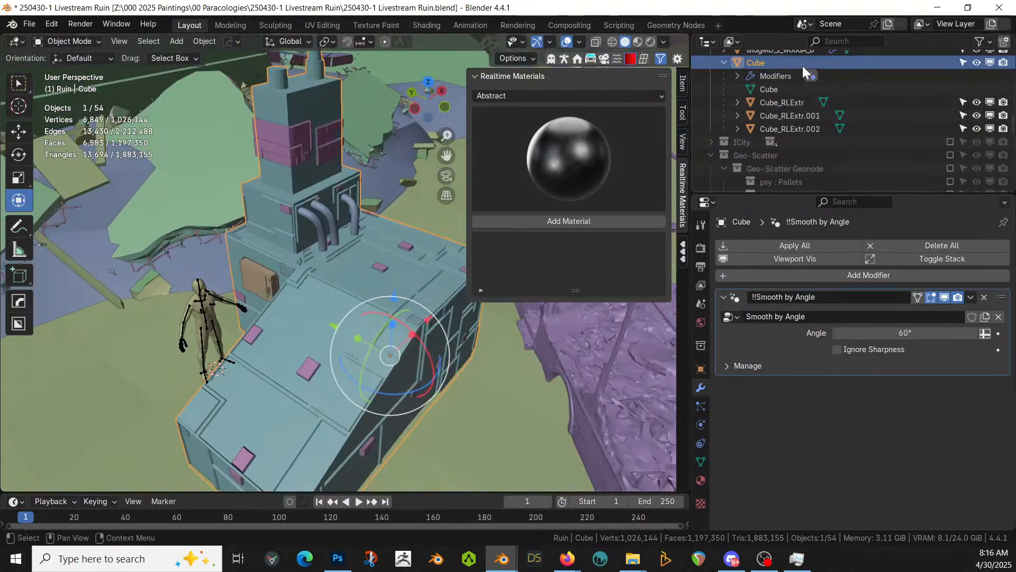
pyautogui.rightClick(780, 64)
pyautogui.click(739, 124)
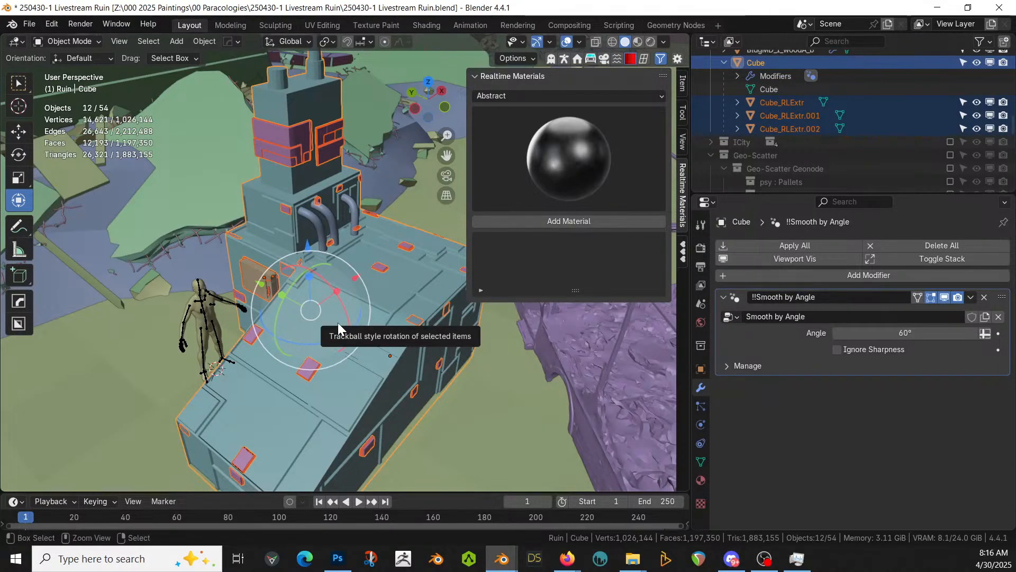
pyautogui.hotkey('ctrl', 'j')
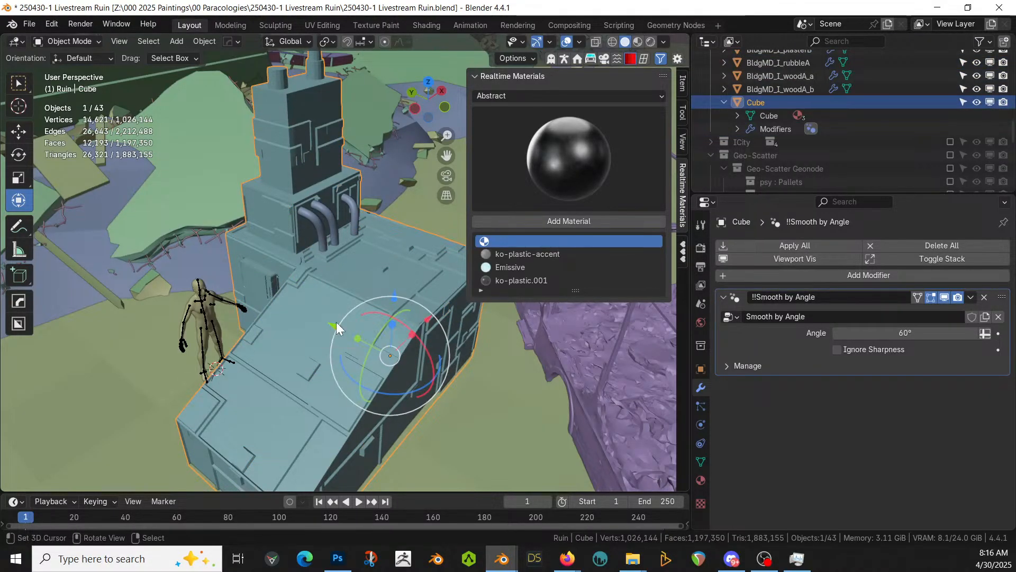
pyautogui.moveTo(338, 322); pyautogui.dragTo(392, 319, button='middle')
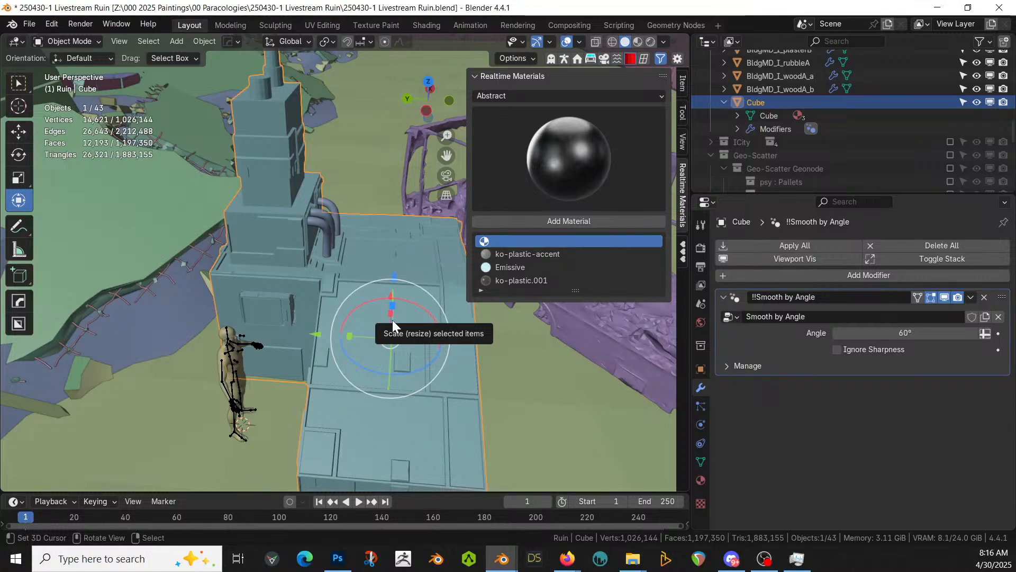
pyautogui.hotkey('ctrl', 's')
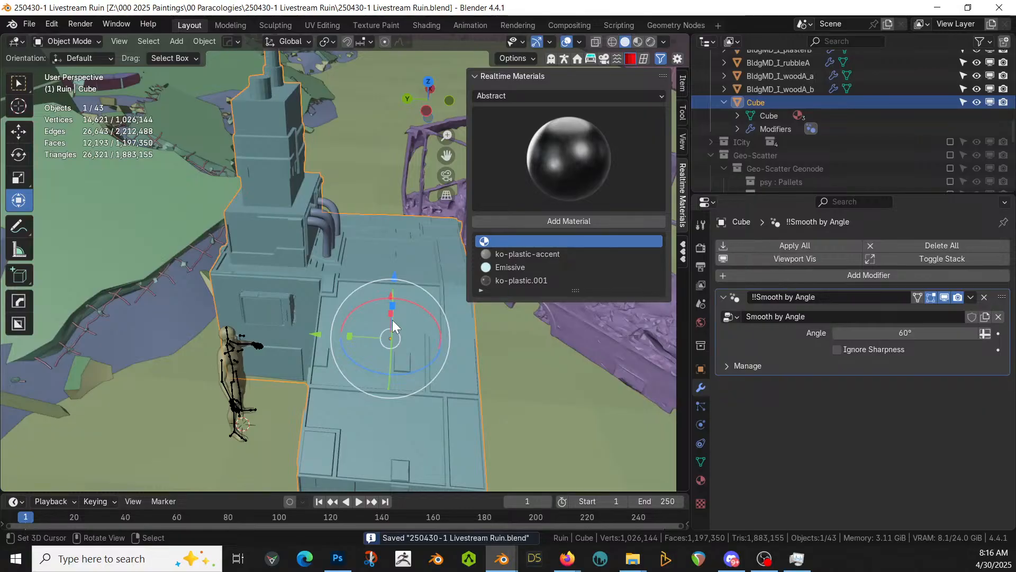
# Enter Edit Mode on the Cube object and select the face loop around the base of its tower
pyautogui.moveTo(338, 144); pyautogui.dragTo(373, 278, button='middle')
pyautogui.scroll(4, 430, 131)
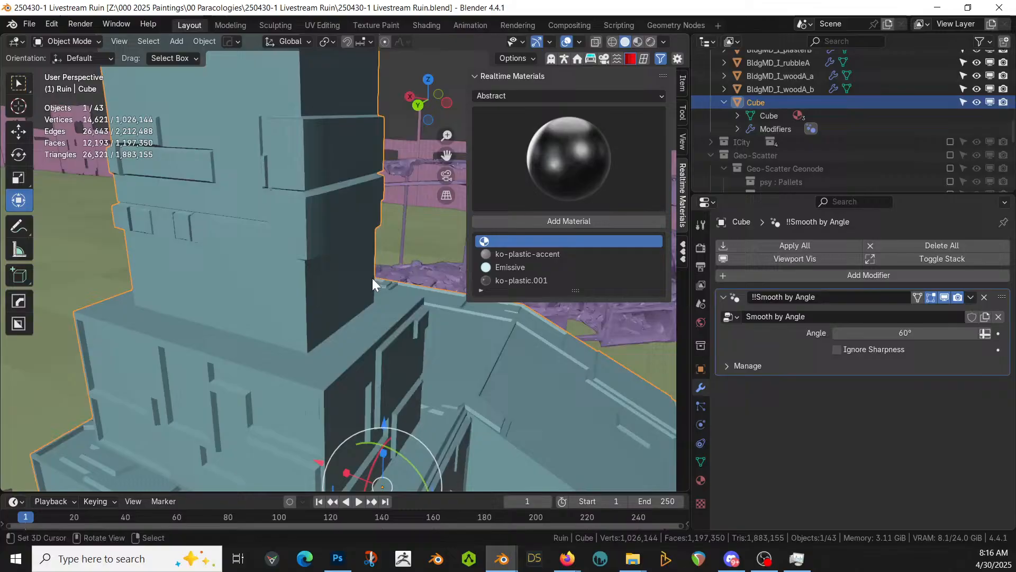
pyautogui.click(256, 297)
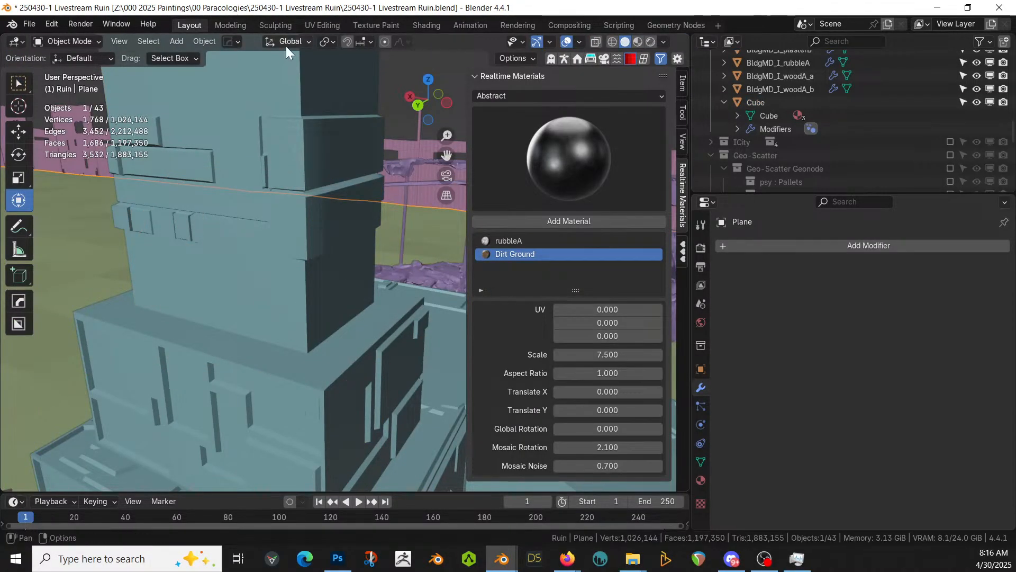
pyautogui.rightClick(286, 47)
pyautogui.rightClick(300, 94)
pyautogui.scroll(-4, 300, 94)
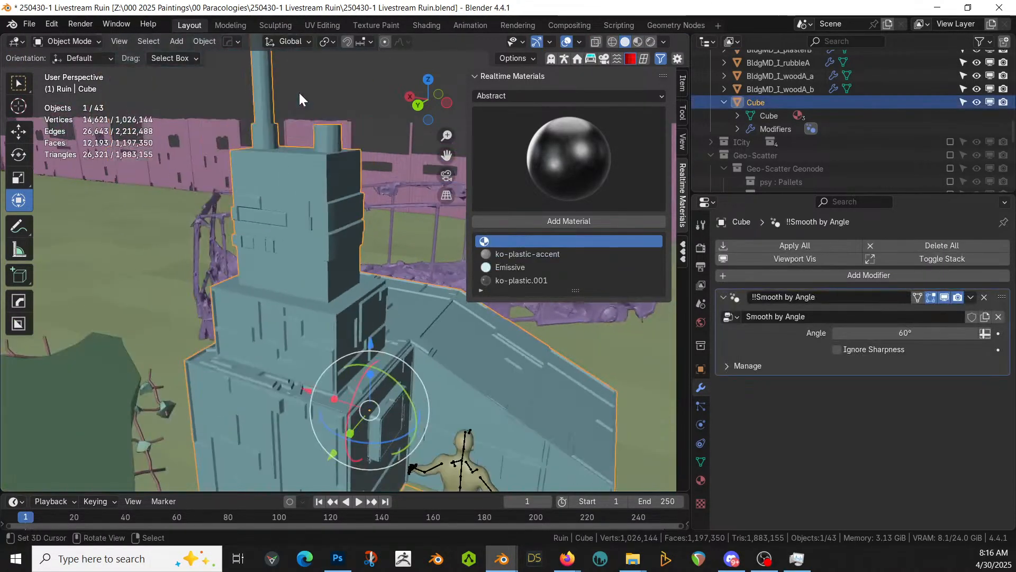
pyautogui.press('Tab')
pyautogui.scroll(5, 299, 212)
pyautogui.keyDown('alt'); pyautogui.click(299, 327); pyautogui.keyUp('alt')
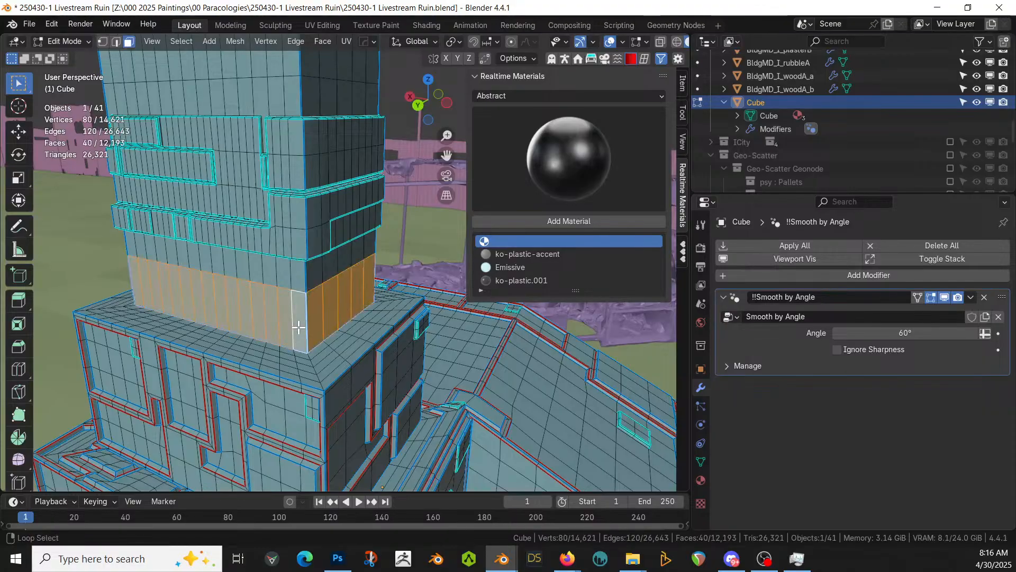
pyautogui.moveTo(298, 327); pyautogui.dragTo(335, 286, button='middle')
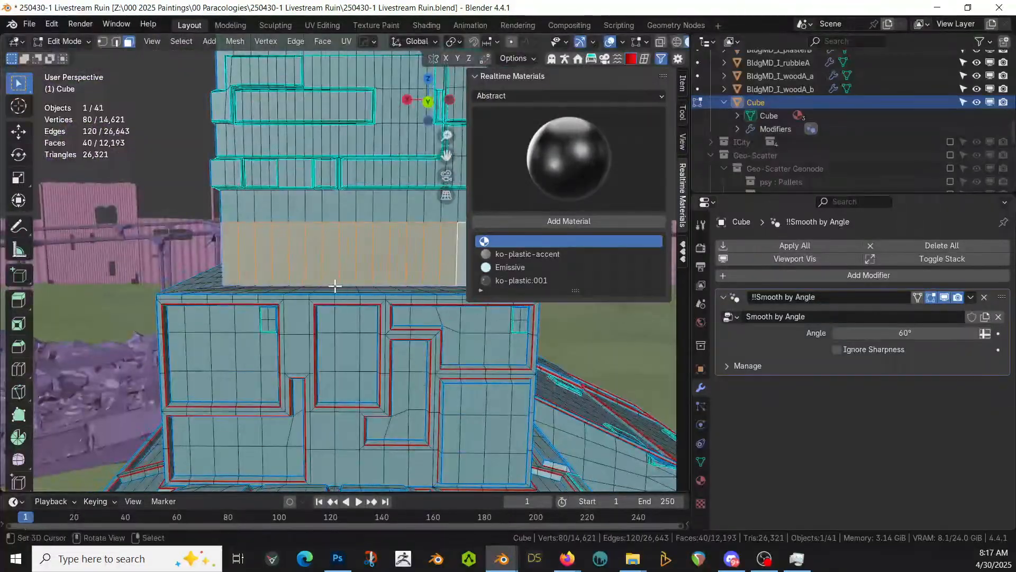
# Add two centred loop cuts around the tower's lowest band and grow the face selection outward from between them
pyautogui.press('2')
pyautogui.click(305, 247)
pyautogui.hotkey('ctrl', 'r')
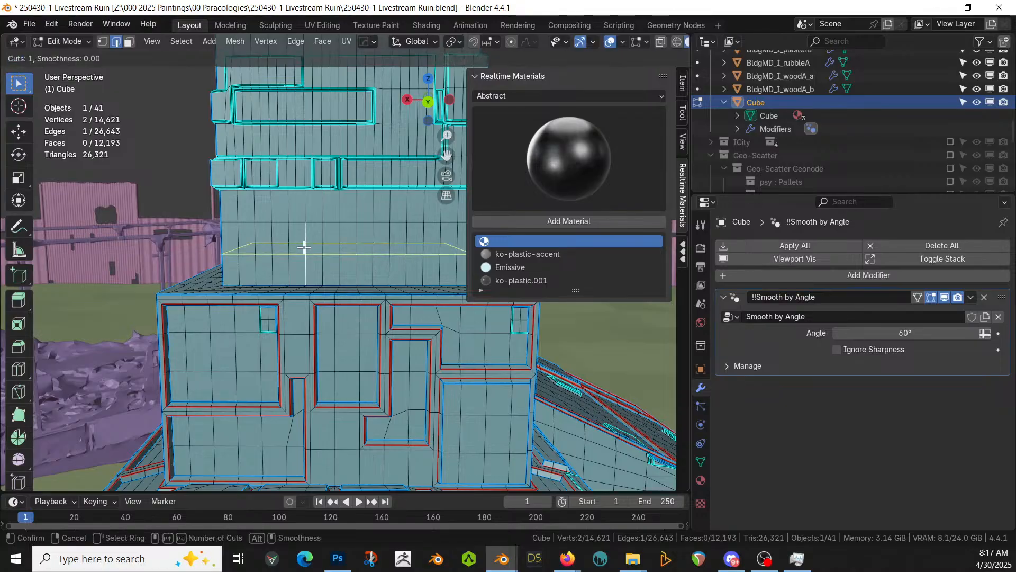
pyautogui.scroll(1, 304, 247)
pyautogui.click(303, 247)
pyautogui.rightClick(304, 246)
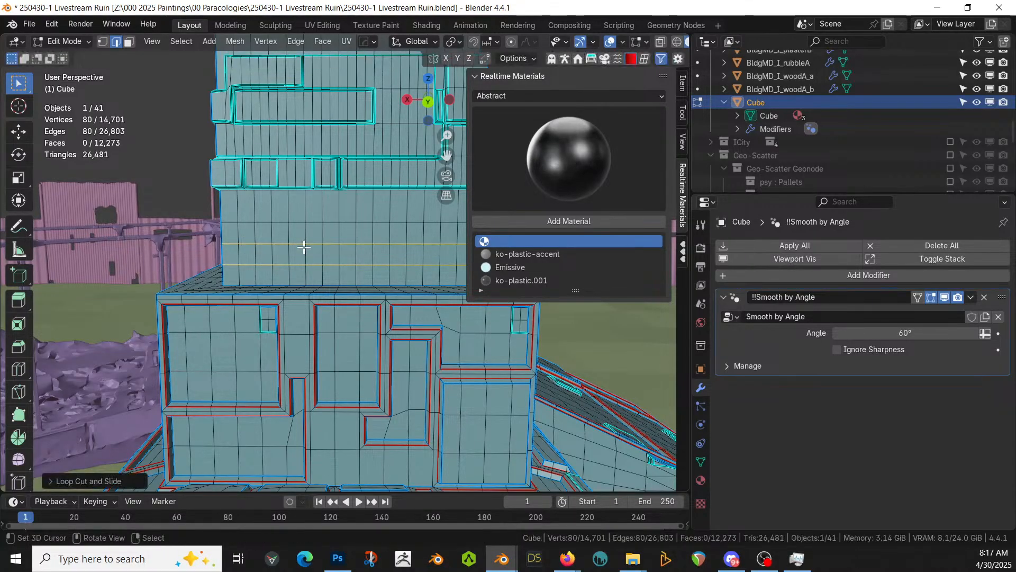
pyautogui.press('3')
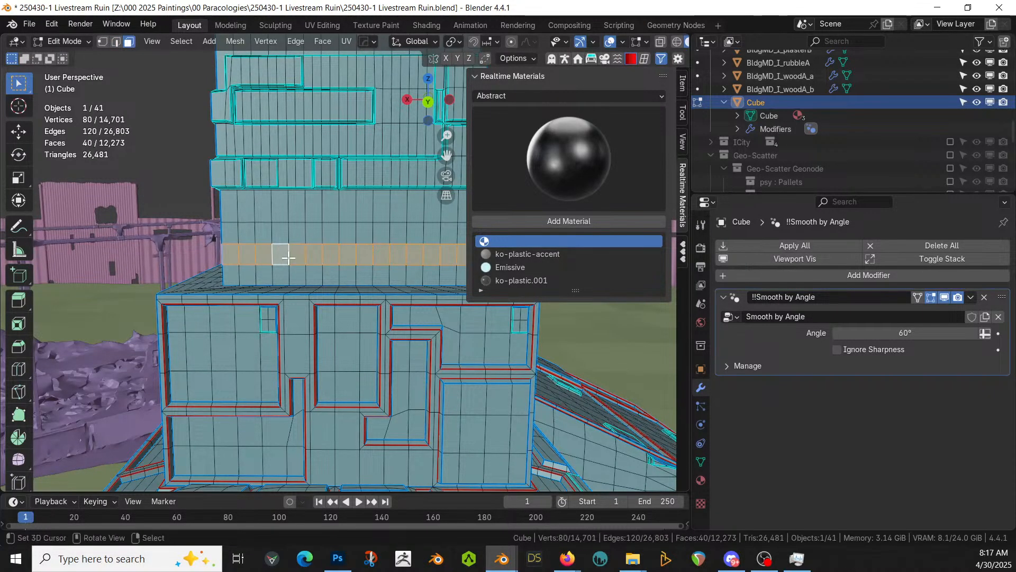
pyautogui.press('ctrl+KP_Add')
# Run Random Tubes on the selected band of tower faces in Object Mode with an amount of 25
pyautogui.moveTo(281, 254); pyautogui.dragTo(266, 291, button='middle')
pyautogui.press('Tab')
pyautogui.hotkey('ctrl', 'alt', 'x')
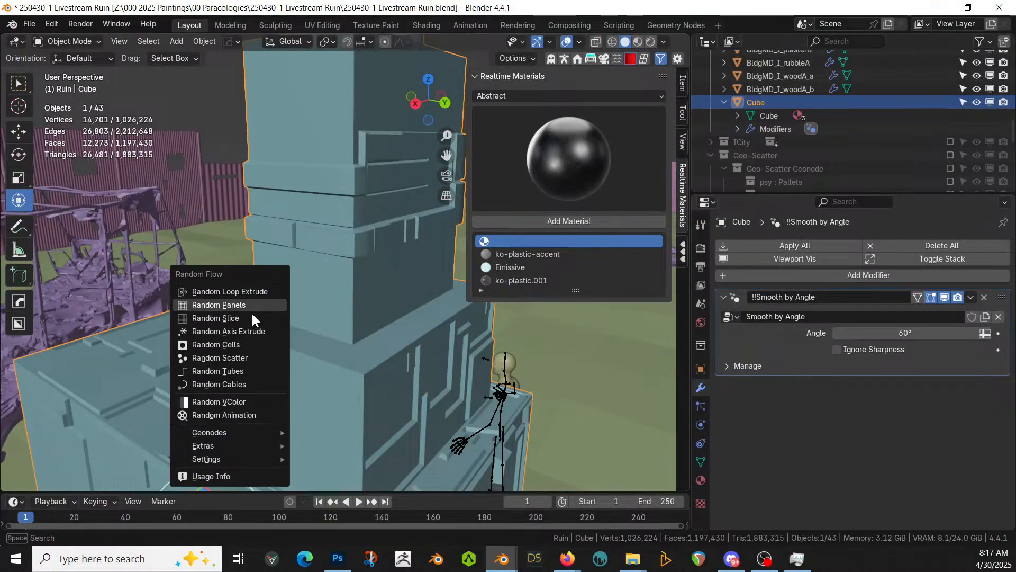
pyautogui.click(246, 370)
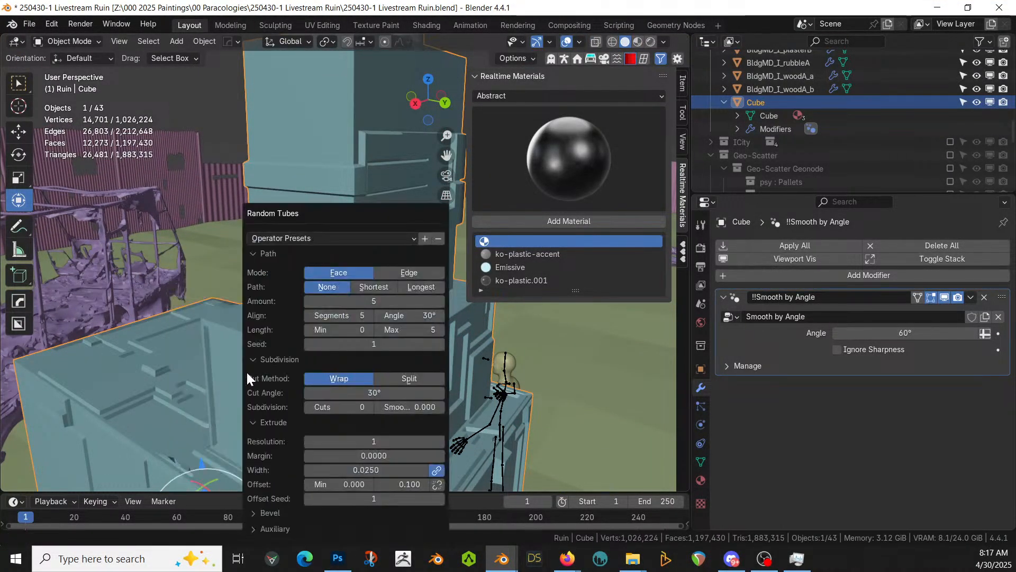
pyautogui.click(374, 301)
pyautogui.write('2')
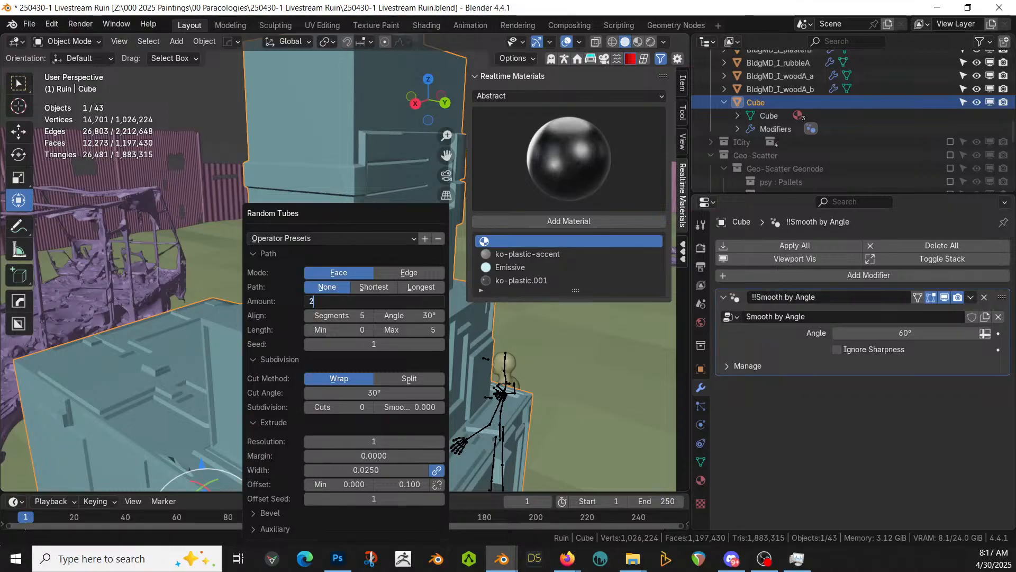
pyautogui.write('5')
pyautogui.press('Return')
# Turn on Limit Body in the auxiliary settings of the random tubes
pyautogui.moveTo(333, 210); pyautogui.dragTo(728, 128)
pyautogui.click(649, 443)
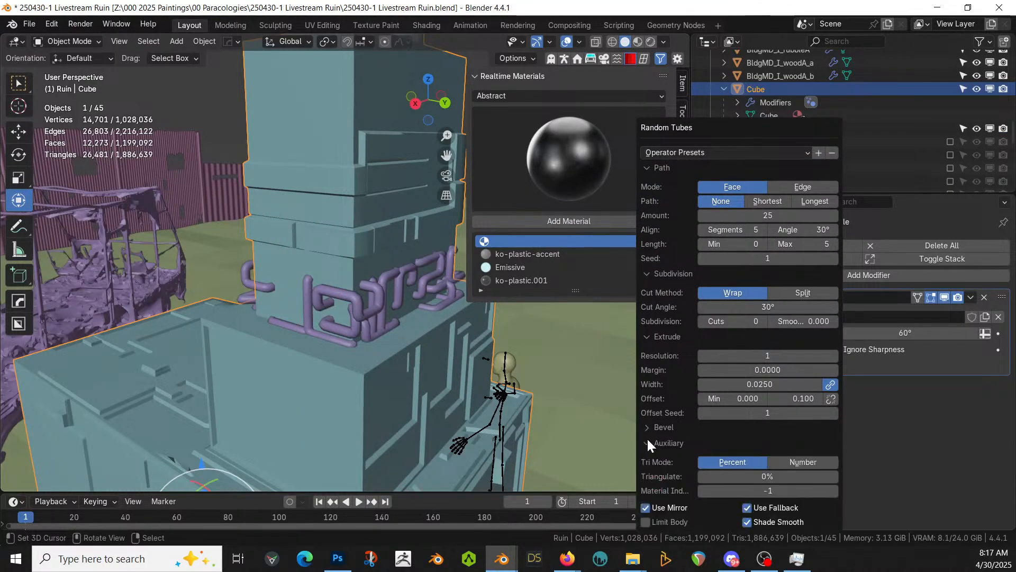
pyautogui.click(648, 521)
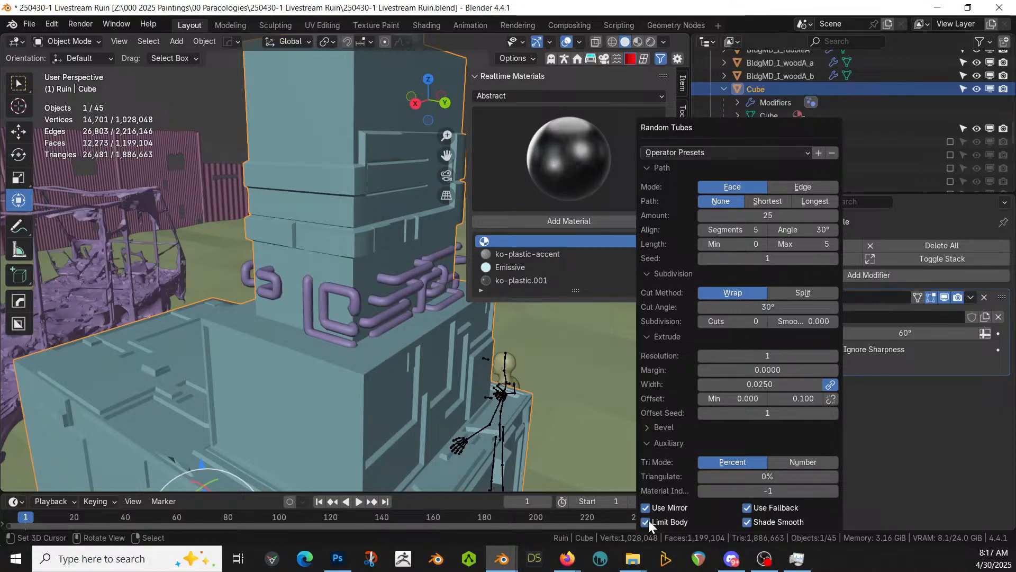
pyautogui.click(702, 488)
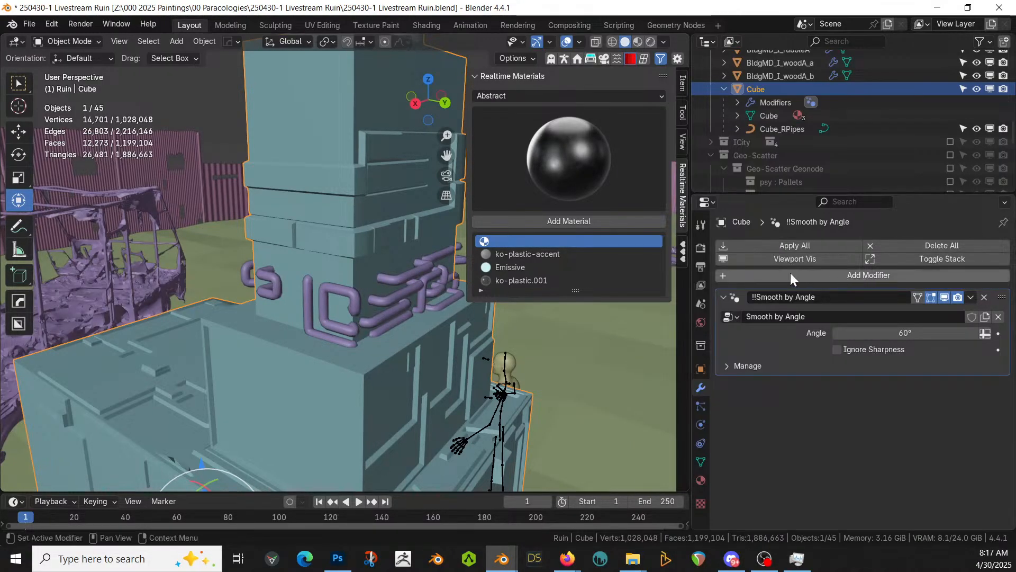
# Try a margin of 0.1 for the random tubes, and settle on a margin of 0.05
pyautogui.press('F9')
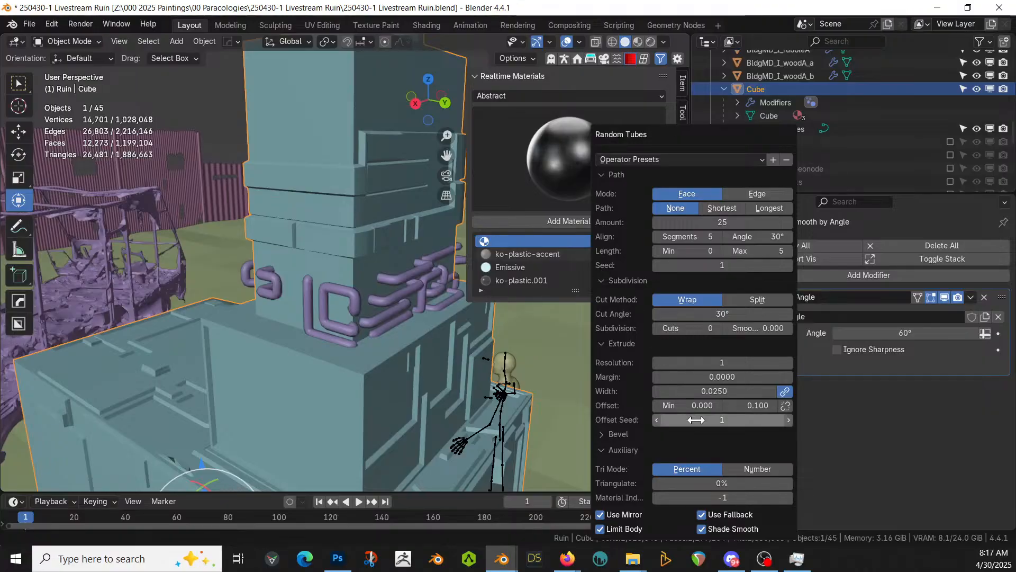
pyautogui.click(722, 376)
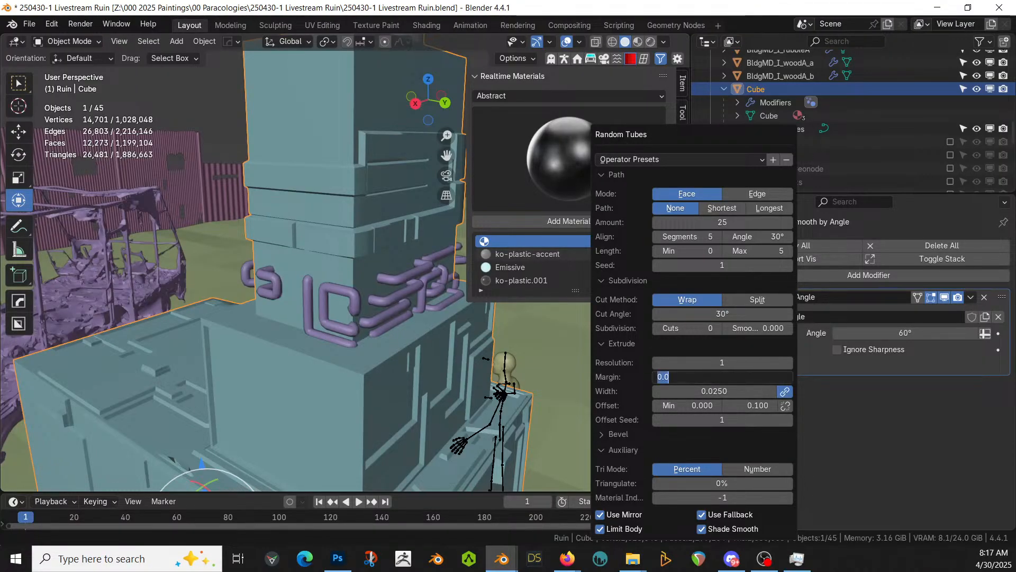
pyautogui.press('Return')
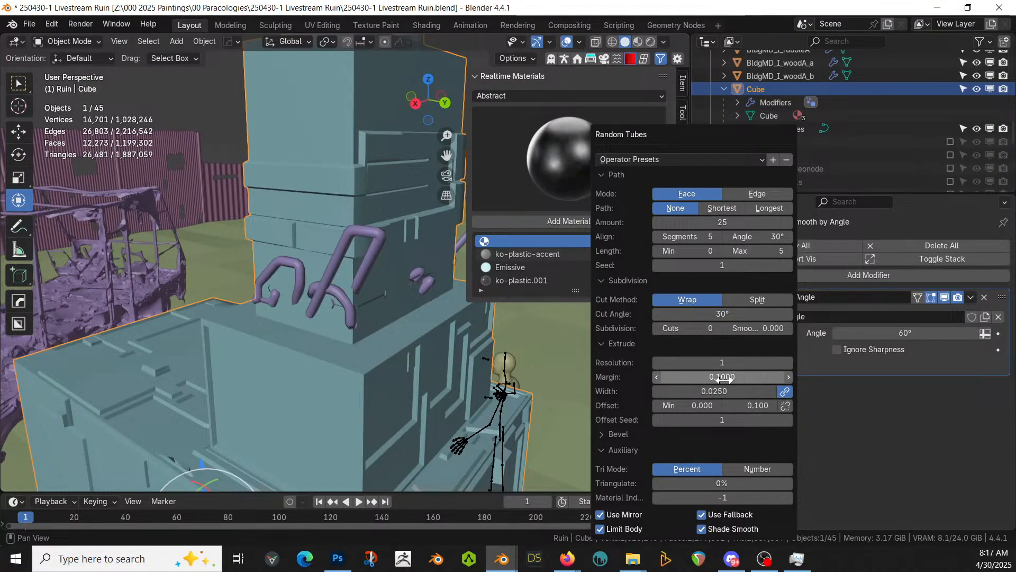
pyautogui.click(723, 377)
pyautogui.write('.05')
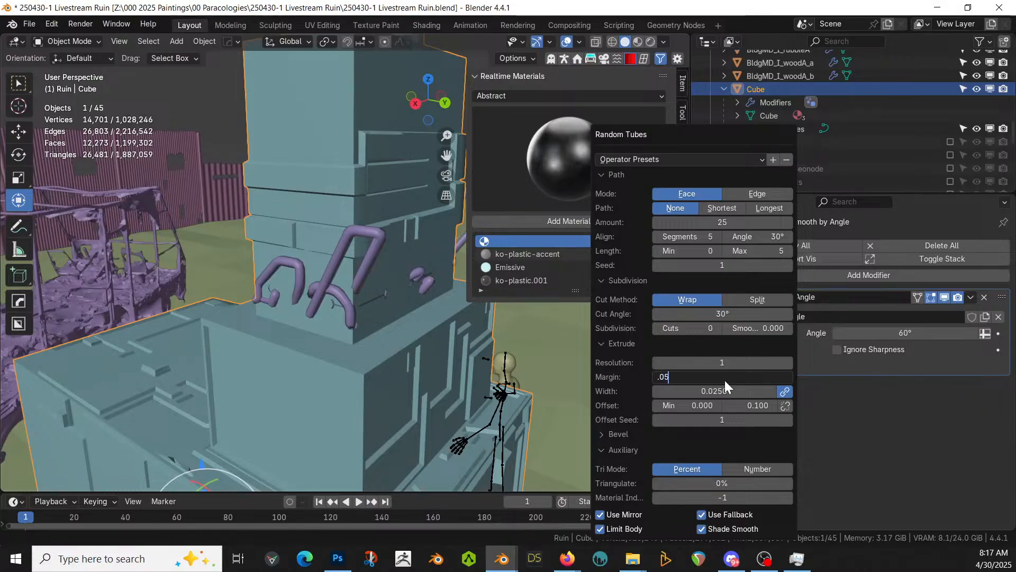
pyautogui.press('Return')
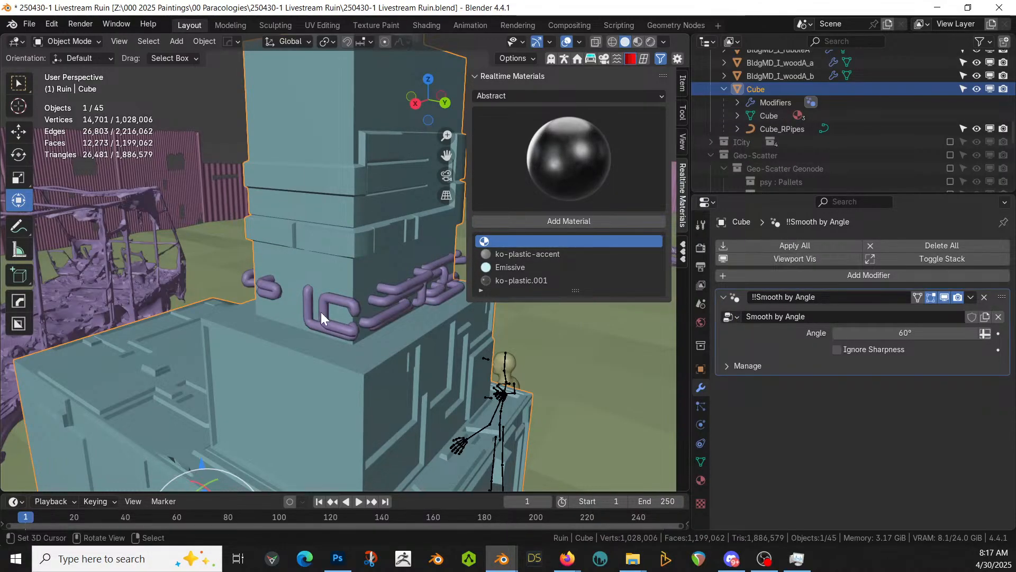
# Add two centred loop cuts around the tower's uppermost band, just below its roof
pyautogui.moveTo(321, 313)
pyautogui.mouseDown(button='middle')
pyautogui.moveTo(238, 312)
pyautogui.moveTo(117, 288)
pyautogui.moveTo(671, 286)
pyautogui.moveTo(605, 285)
pyautogui.moveTo(577, 313)
pyautogui.moveTo(599, 399)
pyautogui.moveTo(146, 331)
pyautogui.moveTo(199, 297)
pyautogui.moveTo(276, 294)
pyautogui.moveTo(308, 322)
pyautogui.mouseUp(button='middle')
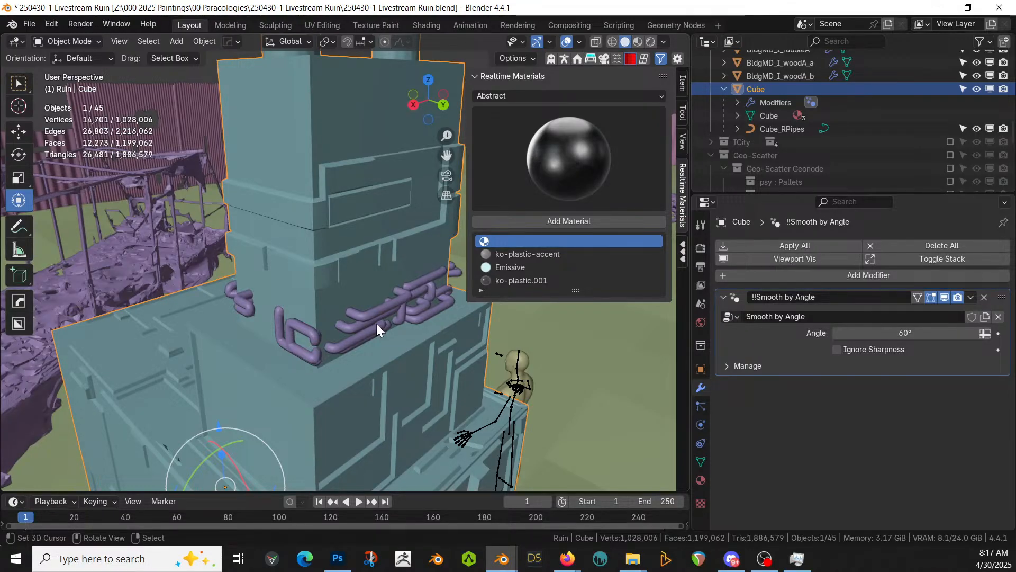
pyautogui.moveTo(377, 312); pyautogui.dragTo(56, 271, button='middle')
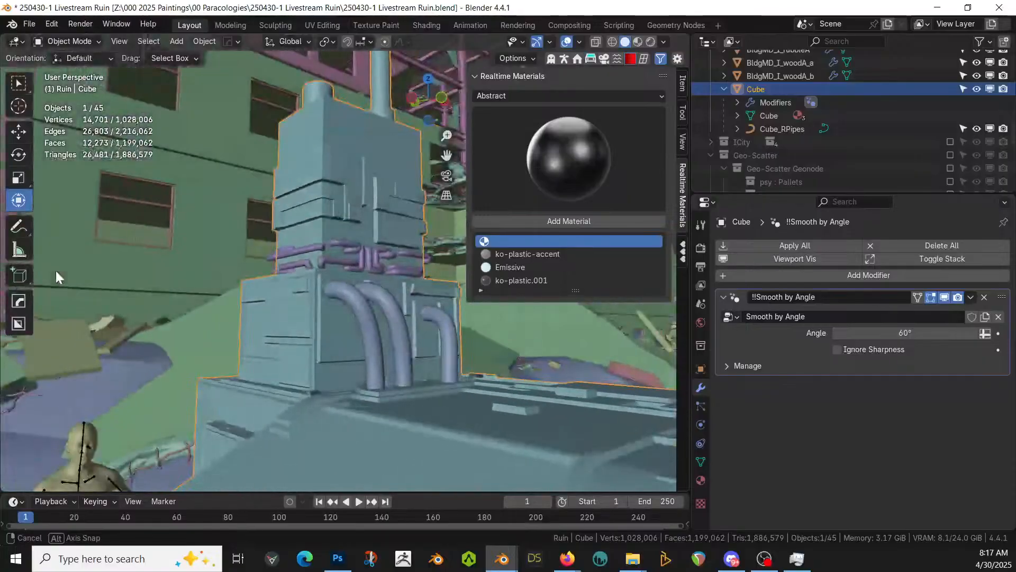
pyautogui.keyDown('shift'); pyautogui.moveTo(132, 236); pyautogui.dragTo(287, 398, button='middle'); pyautogui.keyUp('shift')
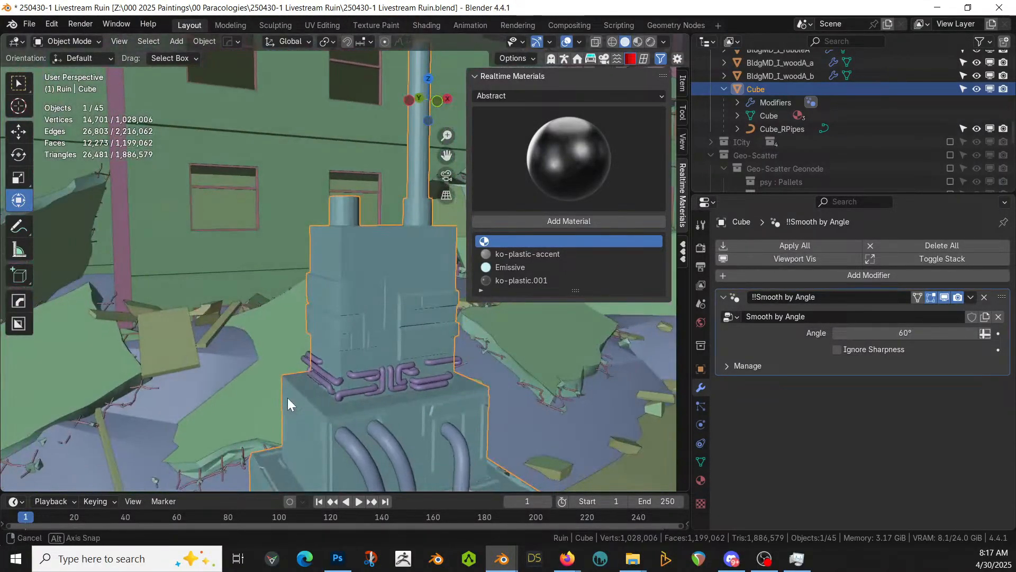
pyautogui.click(365, 247)
pyautogui.click(358, 249)
pyautogui.press('Tab')
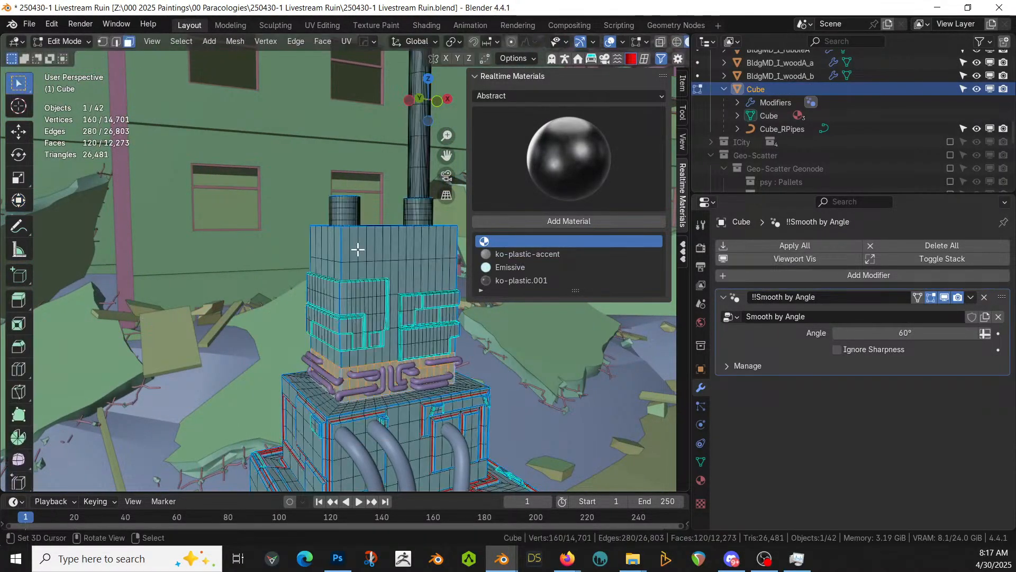
pyautogui.scroll(2, 356, 249)
pyautogui.click(355, 244)
pyautogui.hotkey('ctrl', 'r')
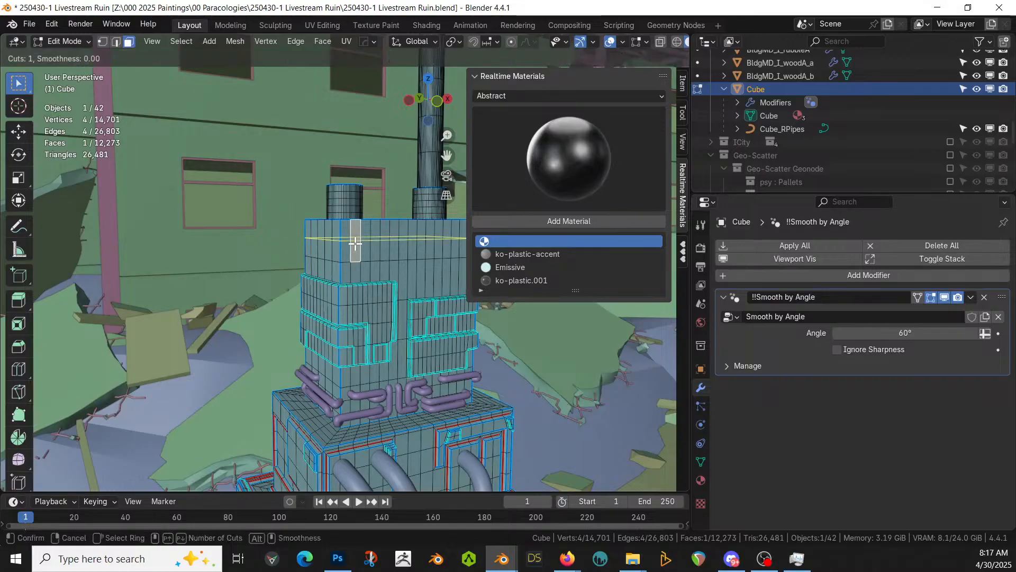
pyautogui.click(355, 241)
pyautogui.rightClick(356, 243)
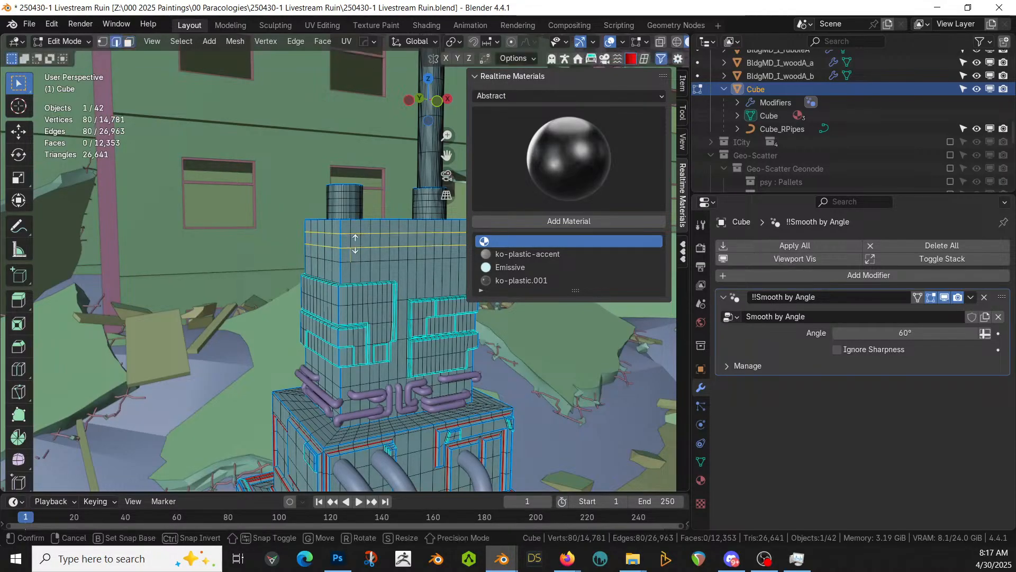
# Select the faces around the tower's uppermost band and run Random Tubes on them in Object Mode
pyautogui.press('3')
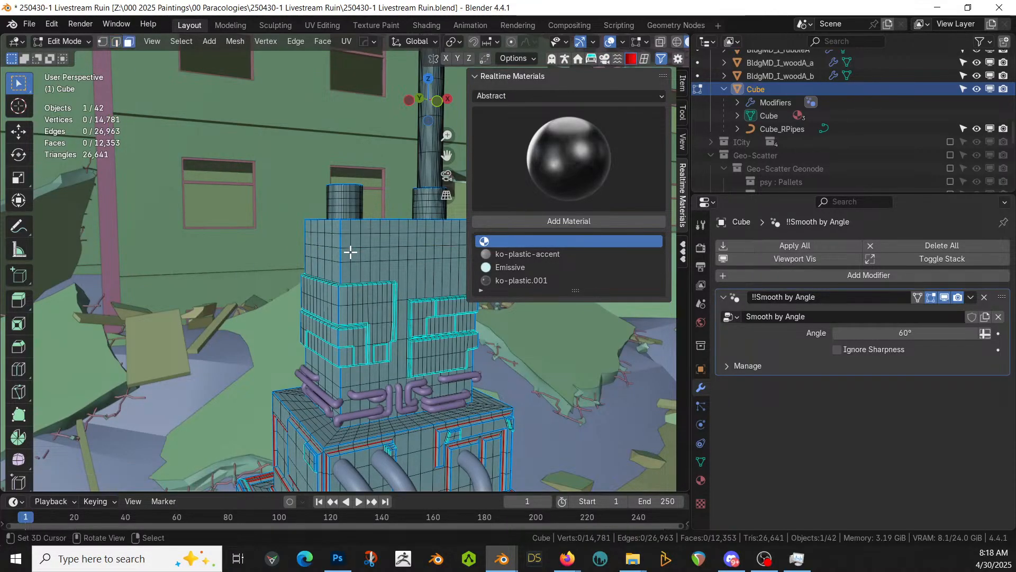
pyautogui.keyDown('alt'); pyautogui.click(349, 252); pyautogui.keyUp('alt')
pyautogui.moveTo(349, 241); pyautogui.dragTo(406, 277, button='middle')
pyautogui.press('Tab')
pyautogui.hotkey('shift', 'alt', 'r')
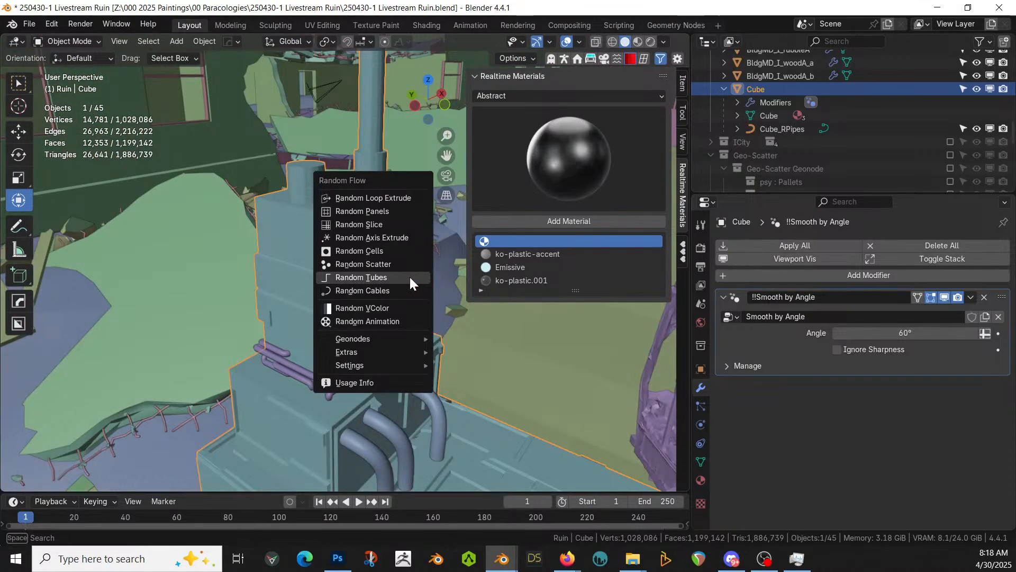
pyautogui.click(408, 275)
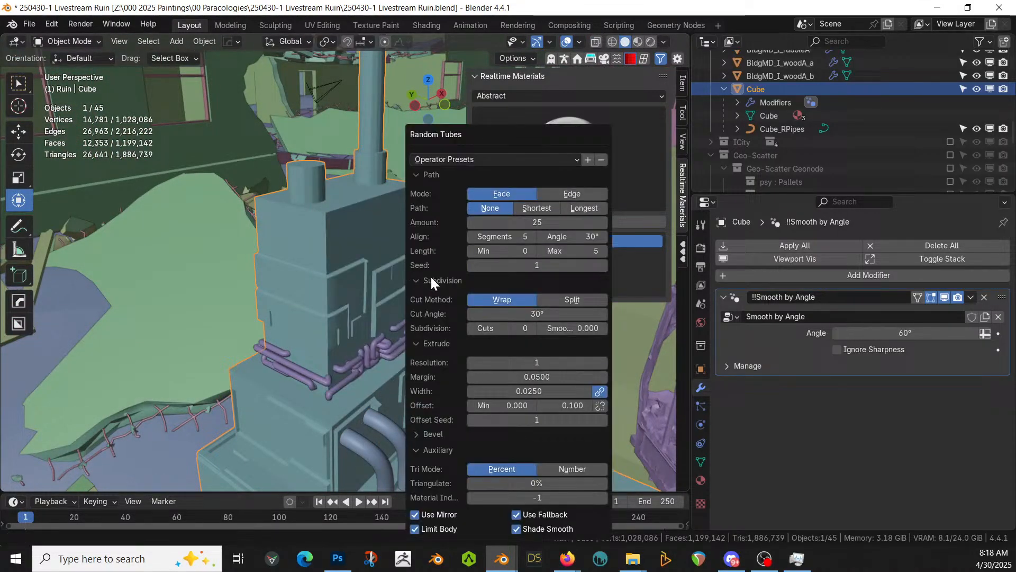
# Set the new random tubes' subdivision cuts to 1 and their maximum offset to 0.05
pyautogui.click(533, 327)
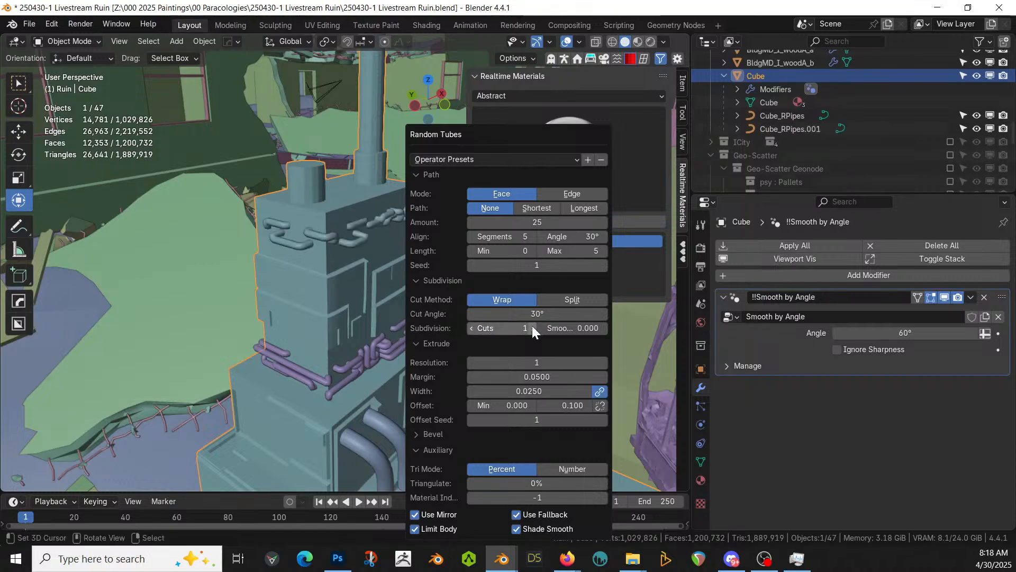
pyautogui.click(564, 405)
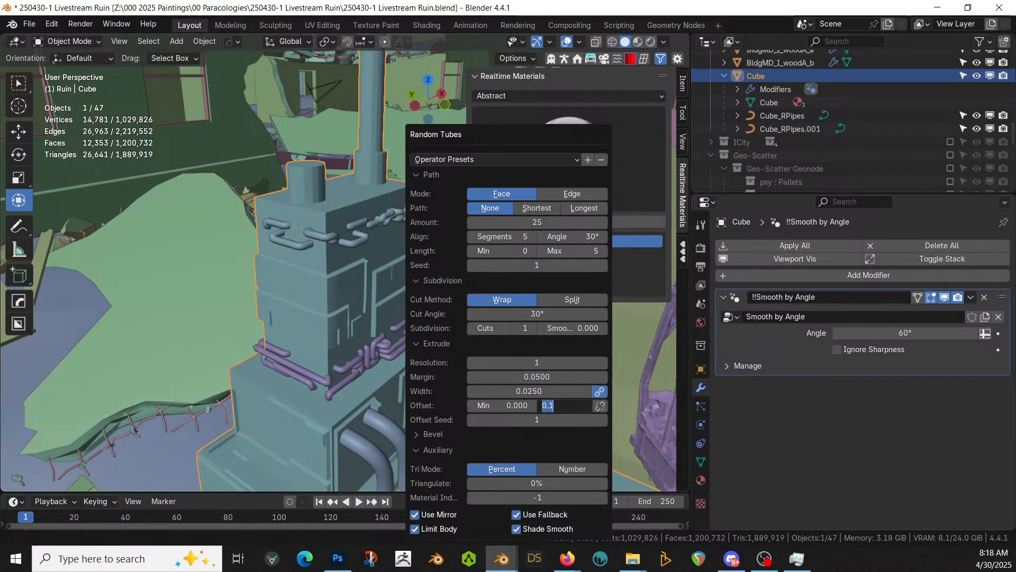
pyautogui.press('Return')
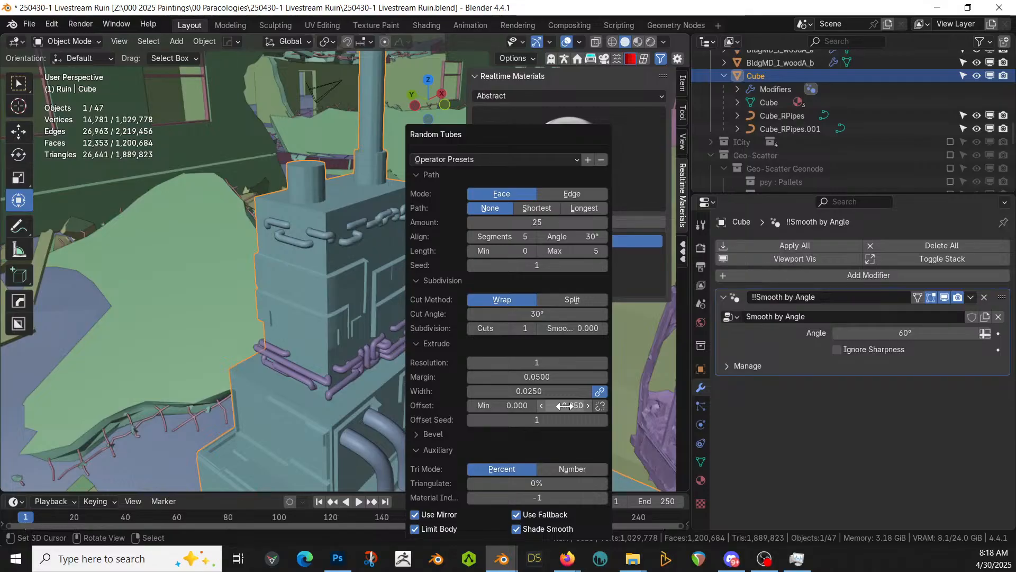
# Set the random tubes' amount to 10 and their maximum length to 15
pyautogui.moveTo(331, 300); pyautogui.dragTo(312, 277, button='middle')
pyautogui.press('F9')
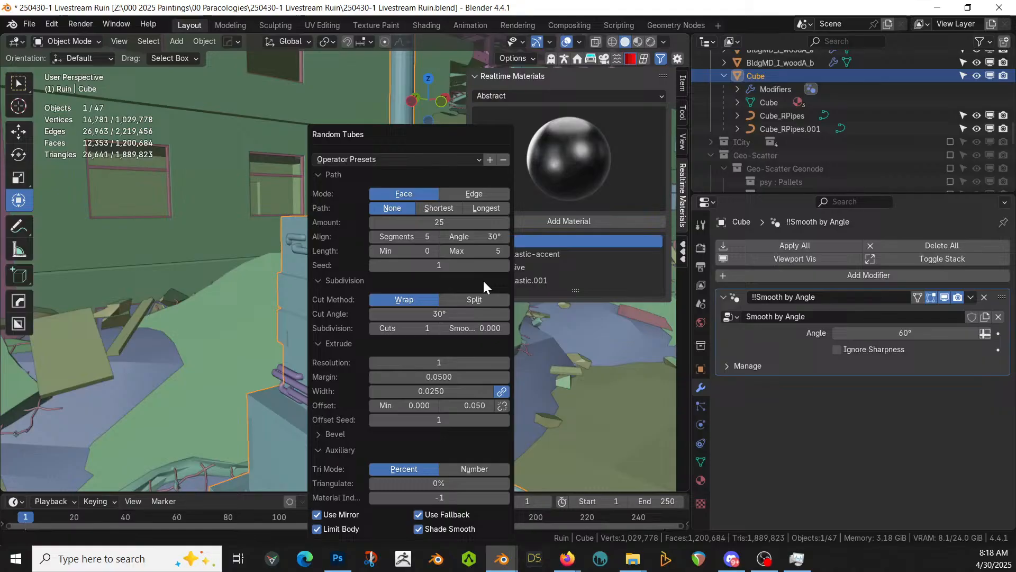
pyautogui.click(439, 222)
pyautogui.write('10')
pyautogui.press('Return')
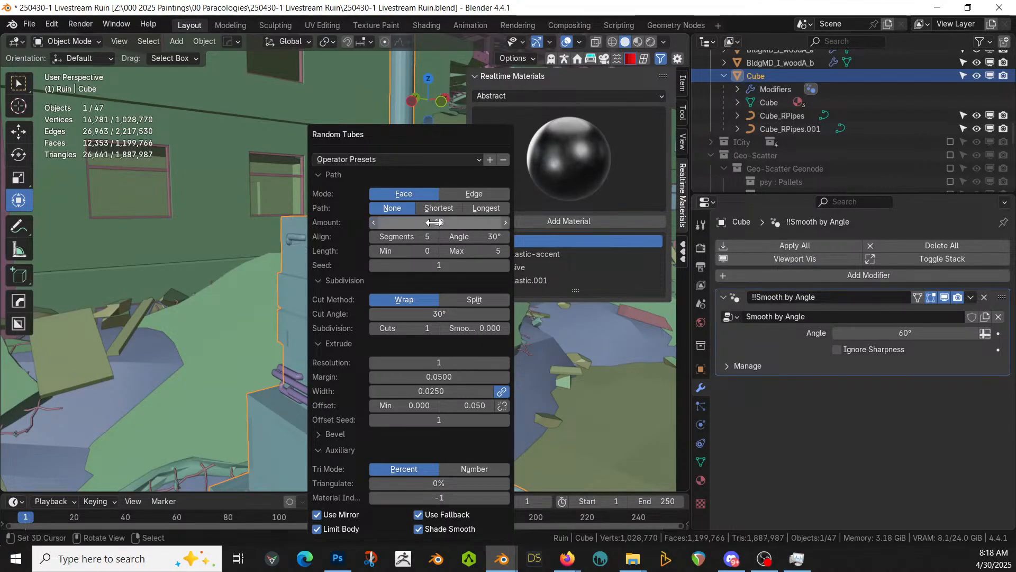
pyautogui.moveTo(442, 130); pyautogui.dragTo(740, 111)
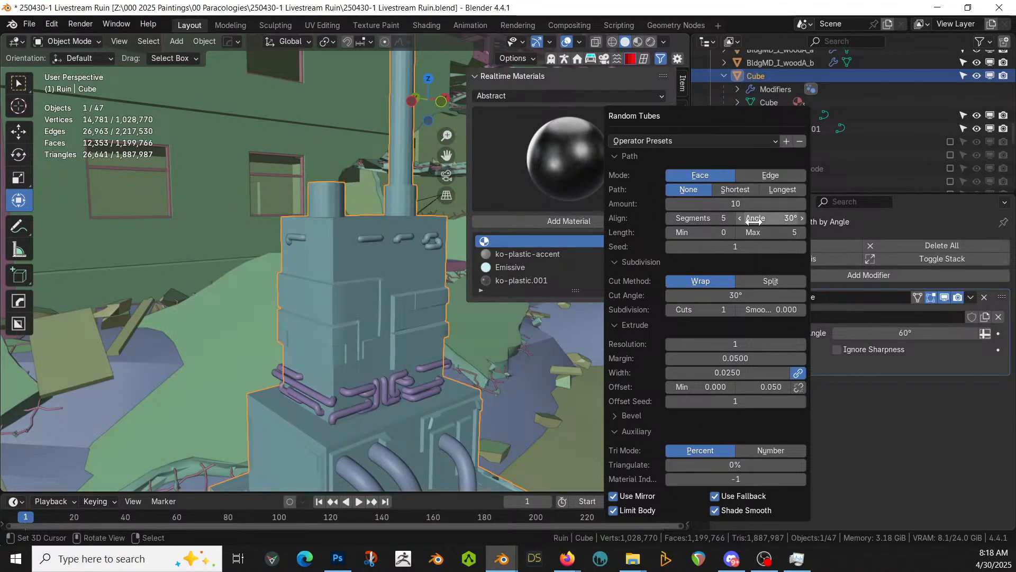
pyautogui.click(768, 232)
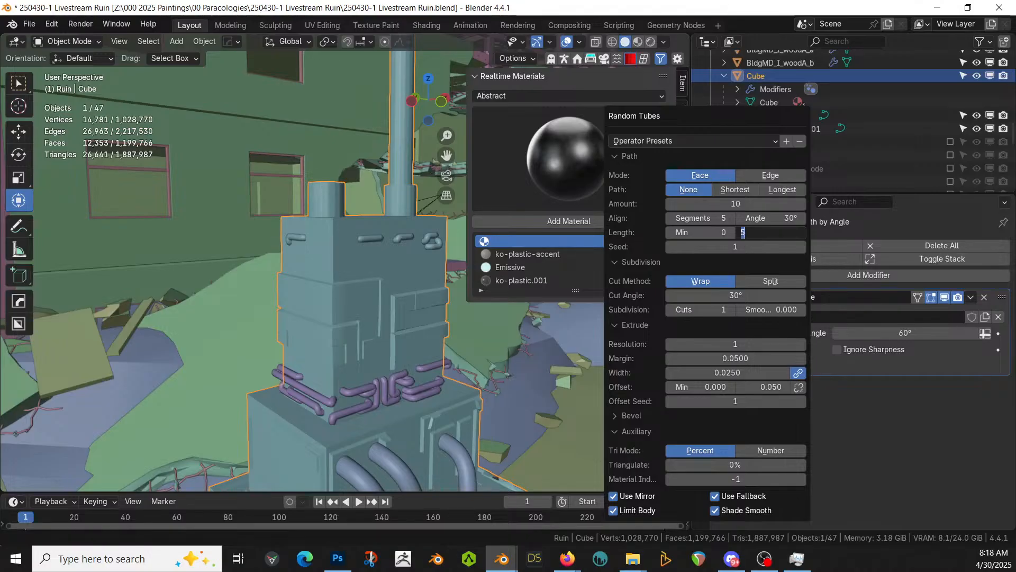
pyautogui.write('15')
pyautogui.press('Return')
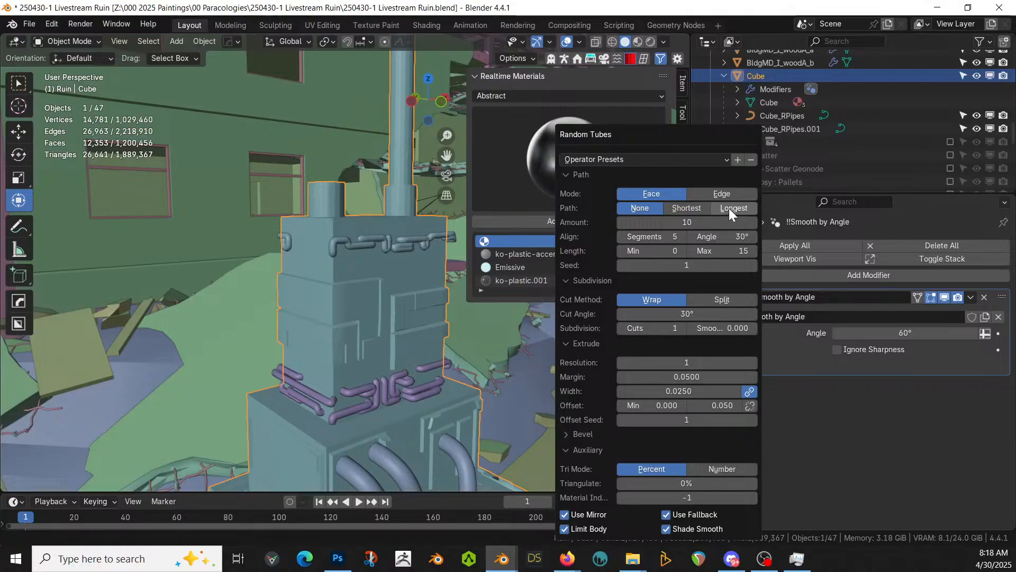
# Compare the Longest, Shortest and None paths for the random tubes, settle on Longest, and switch the mode to Edge
pyautogui.click(728, 208)
pyautogui.click(697, 208)
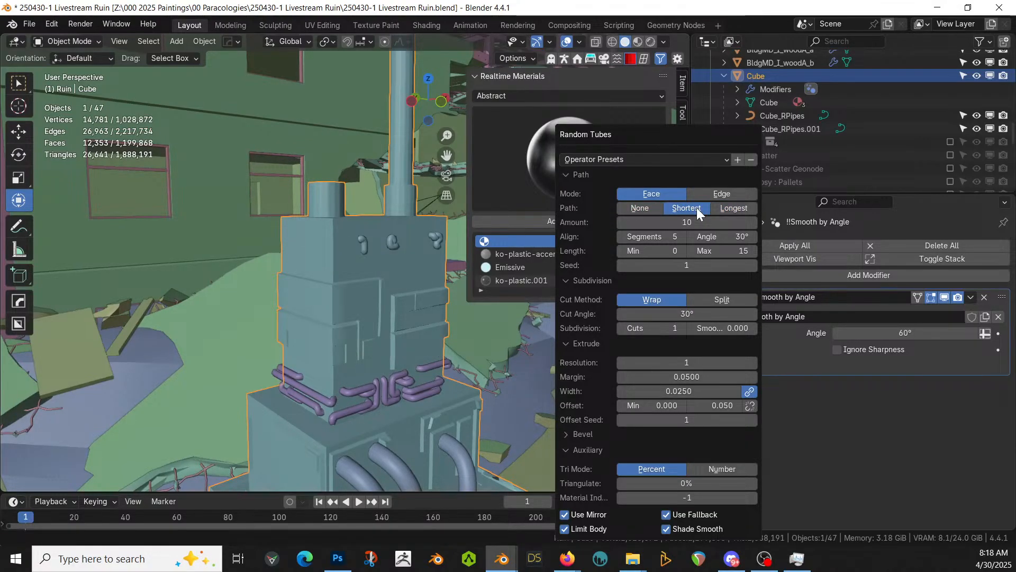
pyautogui.click(636, 208)
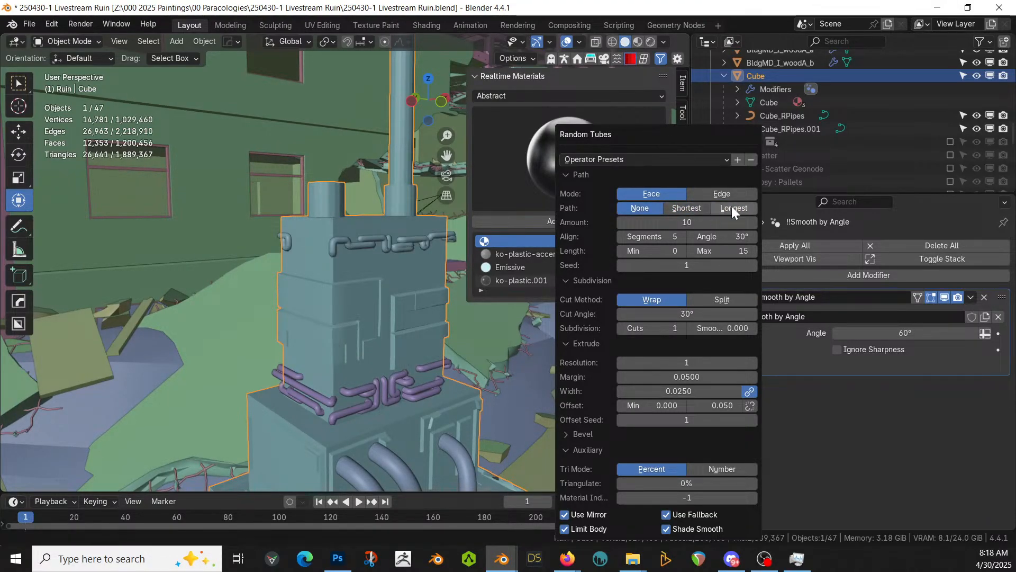
pyautogui.click(732, 206)
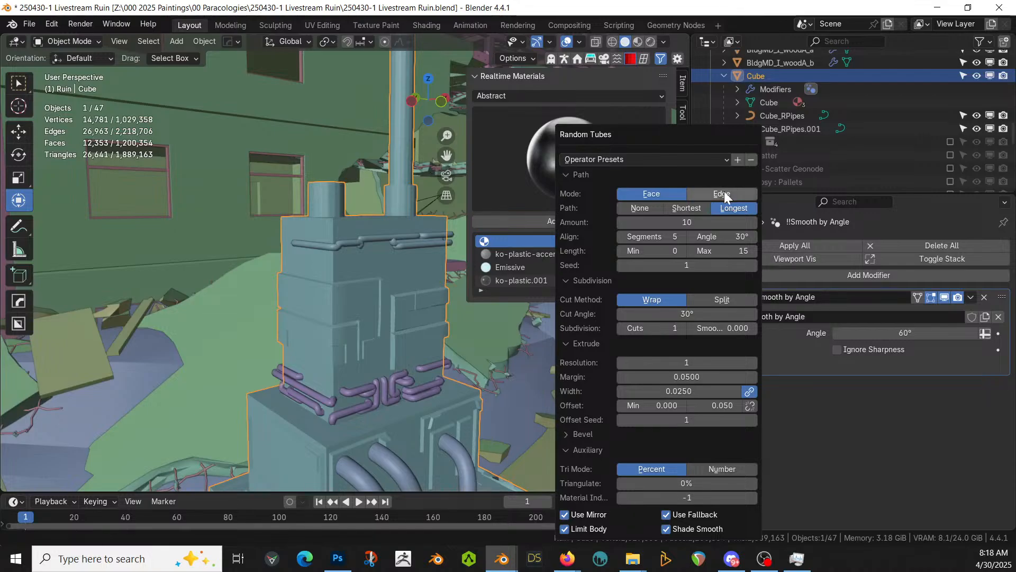
pyautogui.click(723, 194)
# Set the amount of edge-based random tubes to 15
pyautogui.moveTo(456, 214)
pyautogui.mouseDown(button='middle')
pyautogui.moveTo(575, 231)
pyautogui.moveTo(668, 210)
pyautogui.moveTo(669, 296)
pyautogui.moveTo(561, 239)
pyautogui.moveTo(465, 227)
pyautogui.mouseUp(button='middle')
pyautogui.press('F9')
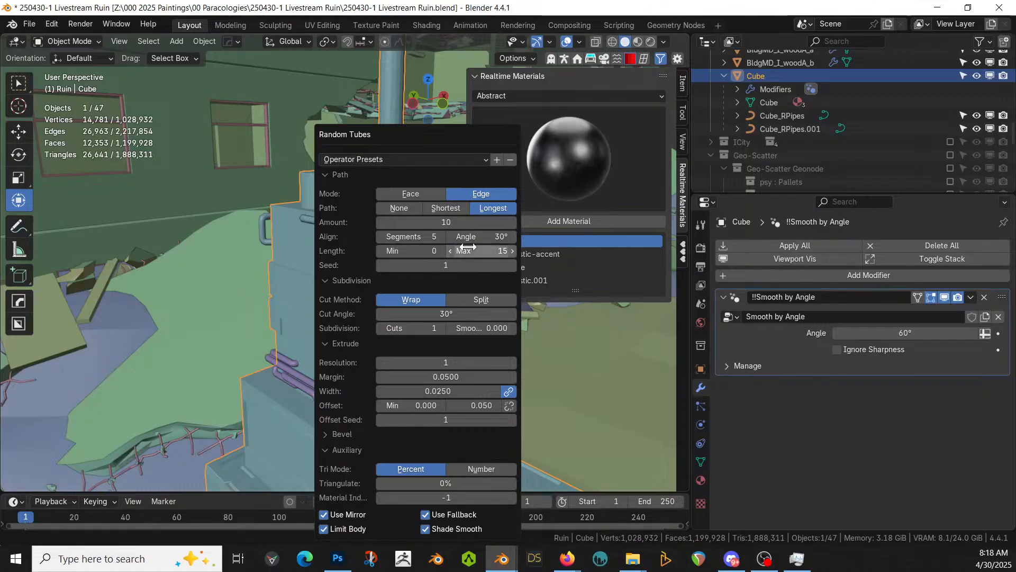
pyautogui.click(450, 223)
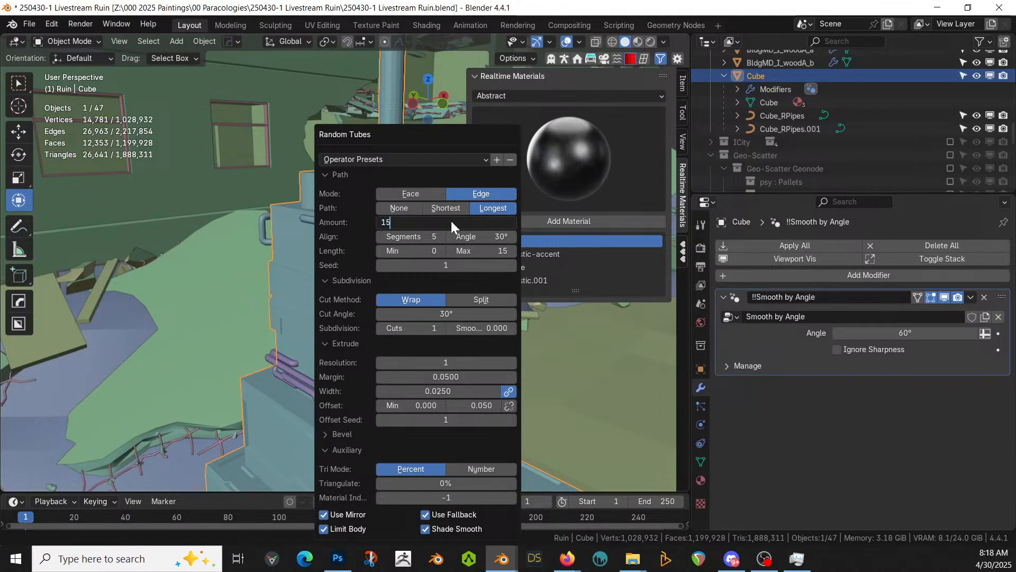
pyautogui.press('Return')
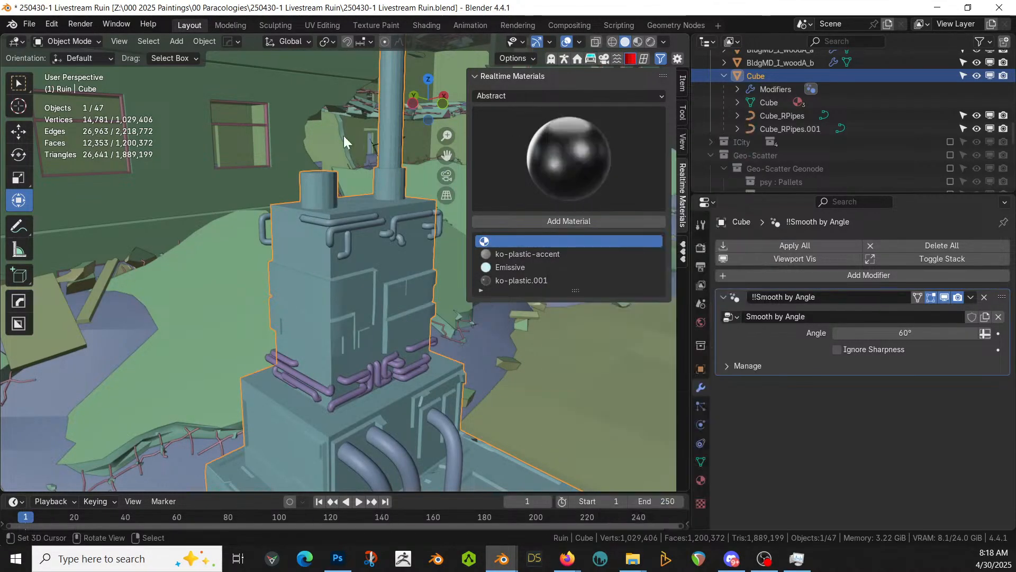
# Delete two short stray tubes from the upper tube curve, one on the tower's broad side and one beside its corner
pyautogui.moveTo(344, 136); pyautogui.dragTo(656, 212, button='middle')
pyautogui.click(418, 320)
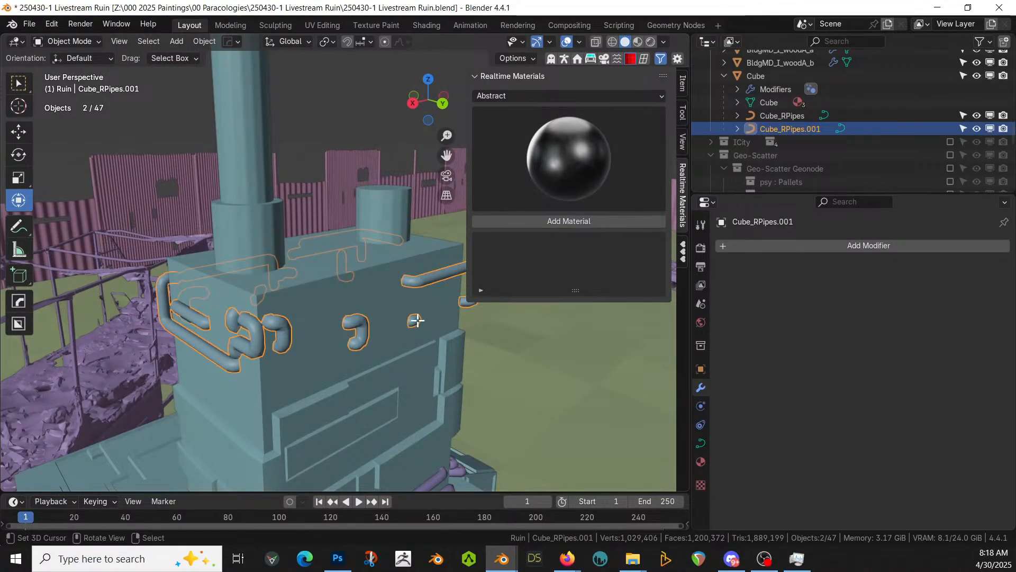
pyautogui.press('Tab')
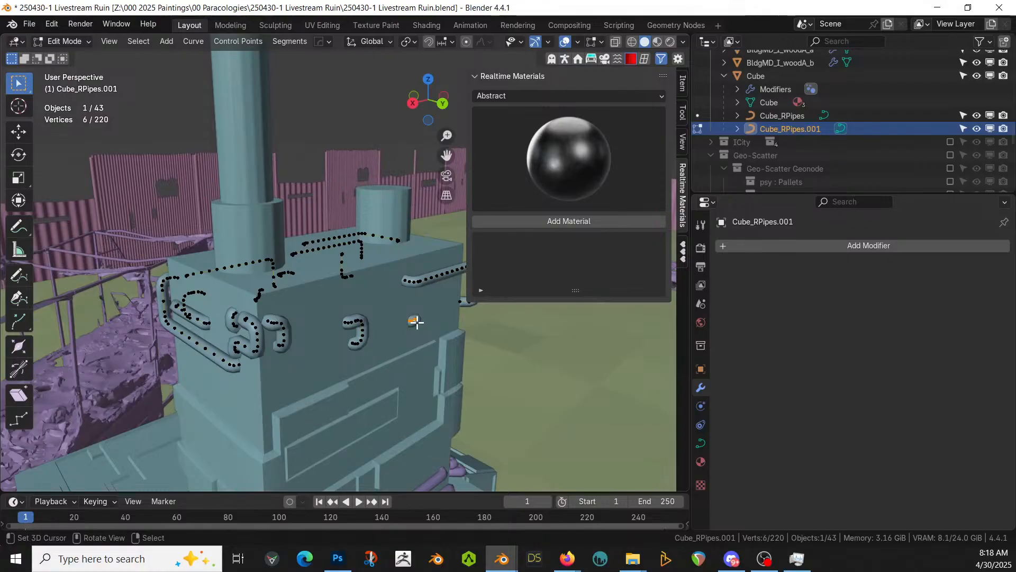
pyautogui.press('x')
pyautogui.click(417, 321)
pyautogui.moveTo(228, 318); pyautogui.dragTo(309, 328, button='middle')
pyautogui.click(333, 296)
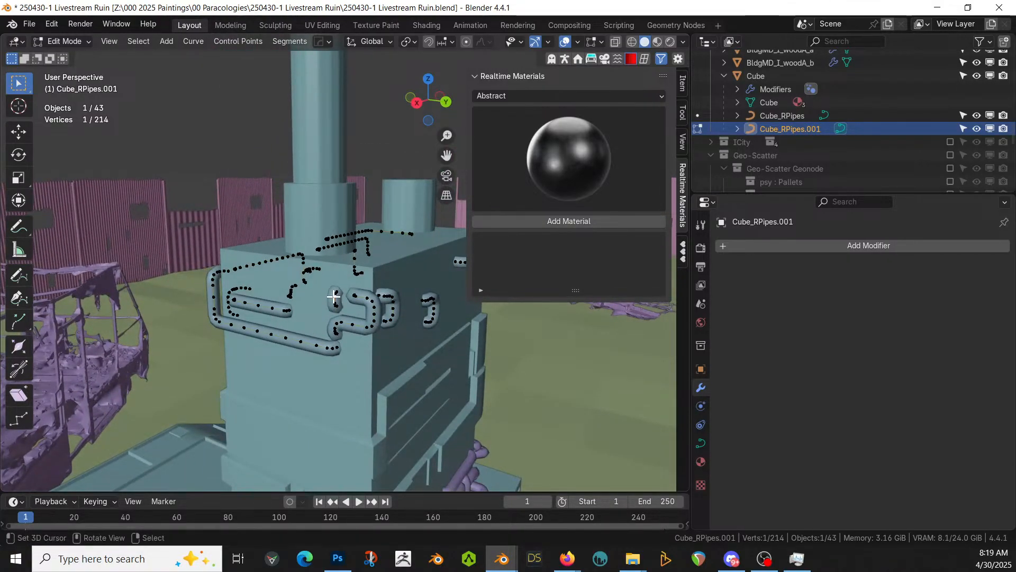
pyautogui.press('x')
pyautogui.click(333, 296)
# Delete two more short tubes on the tower's side above the cables, return to Object Mode, and save the file
pyautogui.moveTo(333, 295); pyautogui.dragTo(463, 338, button='middle')
pyautogui.moveTo(464, 339); pyautogui.dragTo(417, 301, button='middle')
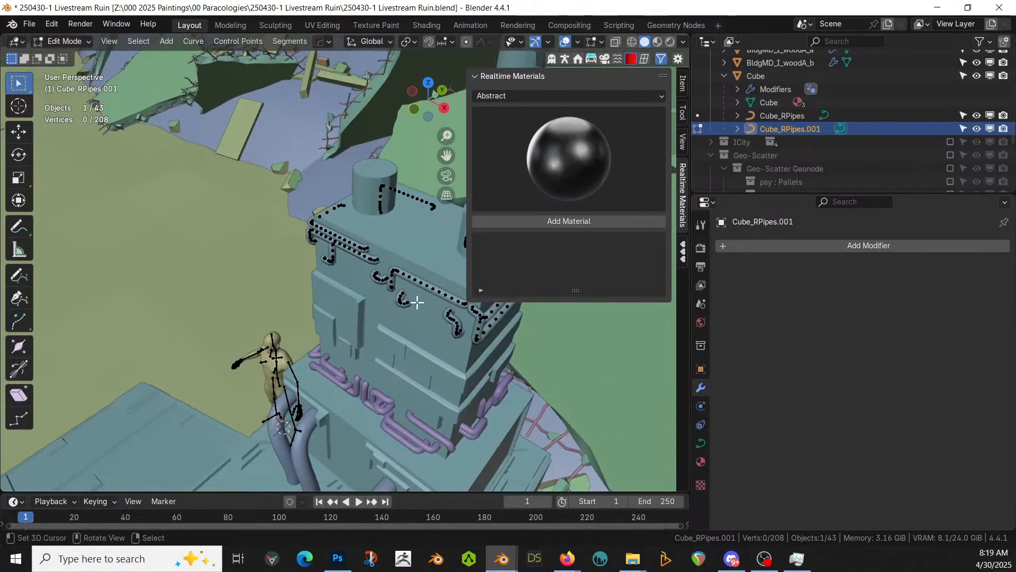
pyautogui.hotkey('ctrl', 'l')
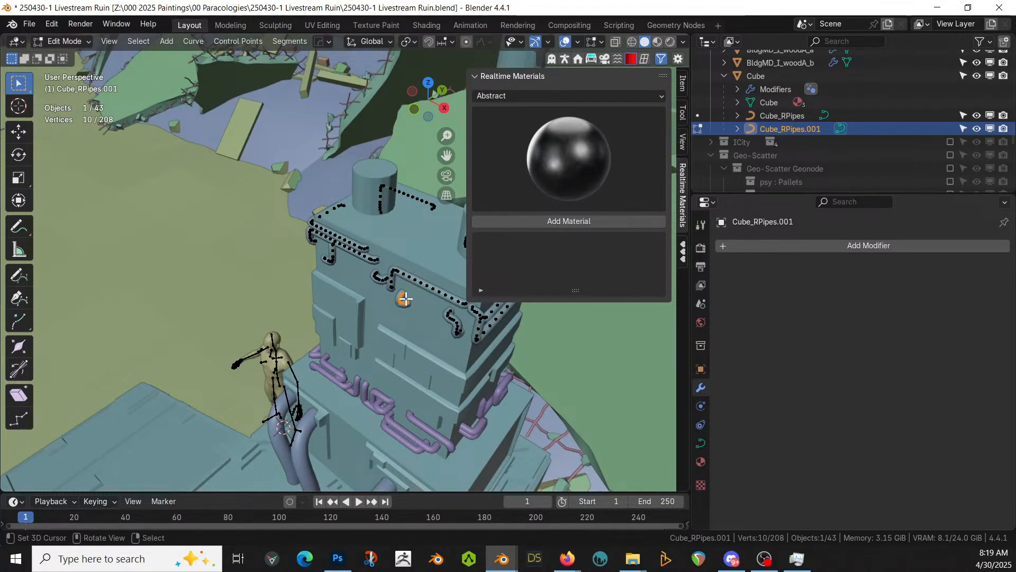
pyautogui.press('x')
pyautogui.click(404, 297)
pyautogui.moveTo(404, 295); pyautogui.dragTo(376, 270, button='middle')
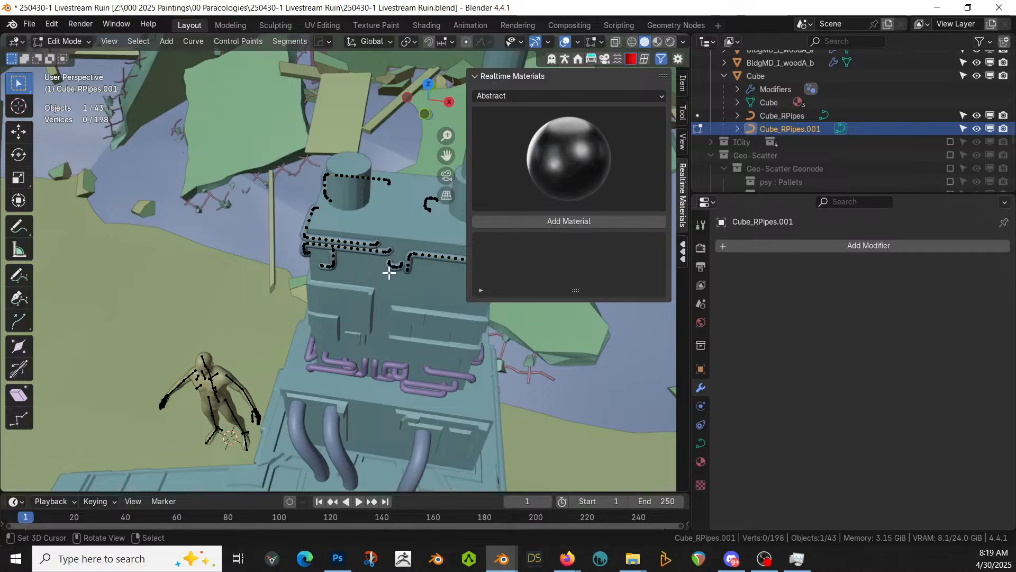
pyautogui.press('x')
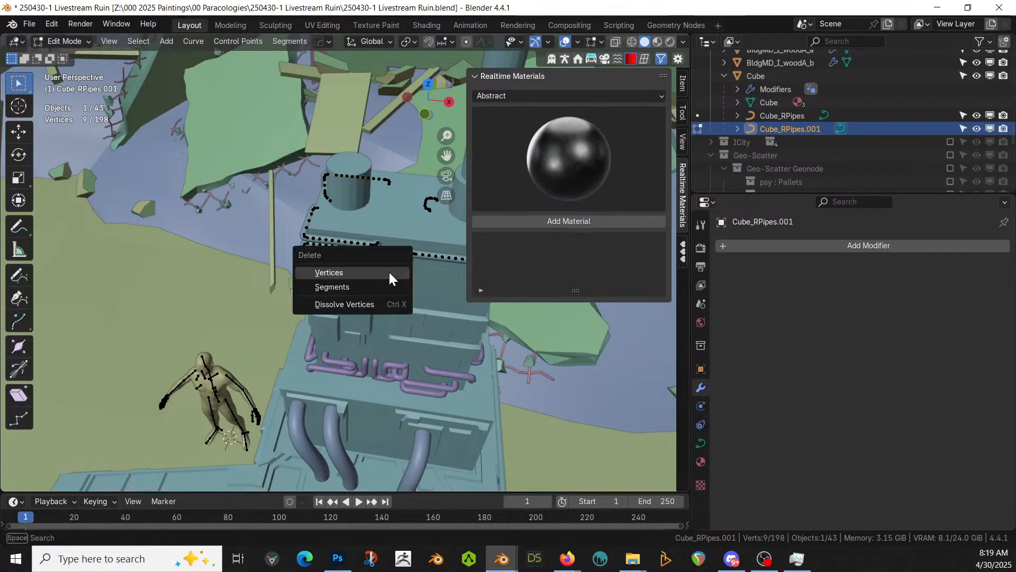
pyautogui.click(388, 271)
pyautogui.press('Tab')
pyautogui.moveTo(385, 274); pyautogui.dragTo(386, 230, button='middle')
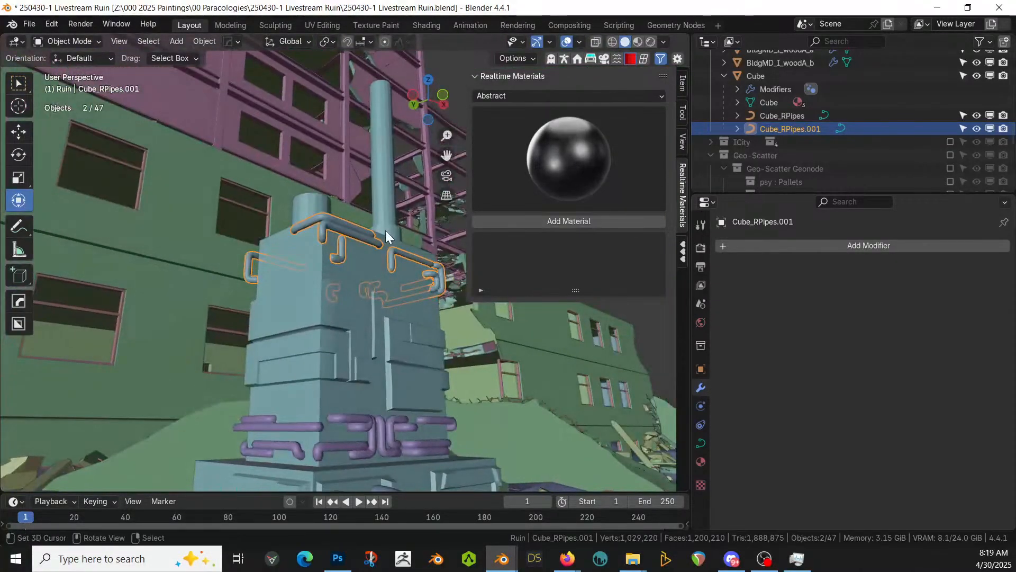
pyautogui.hotkey('ctrl', 's')
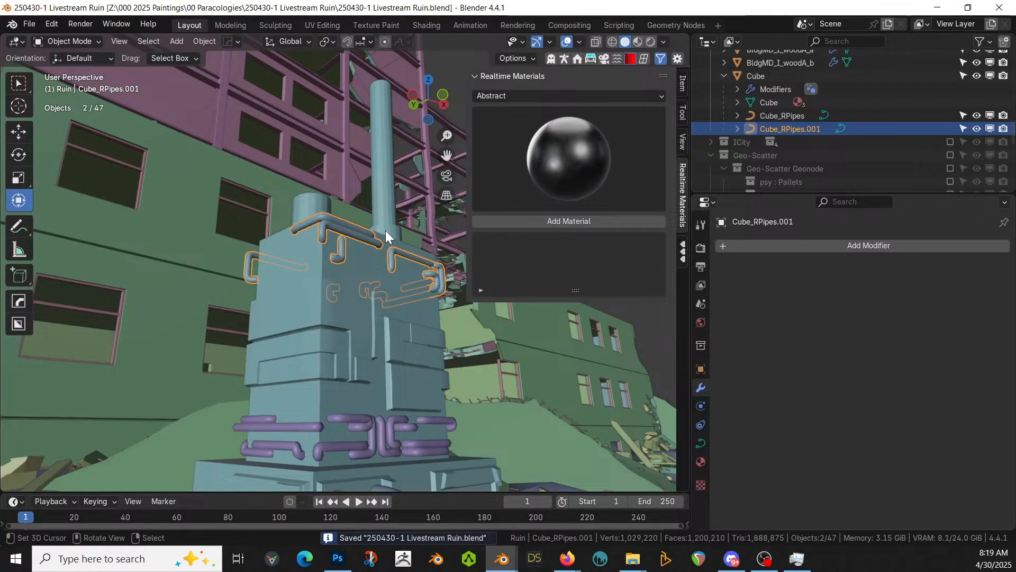
# Join the upper tubes with the tubes around the tower's lowest band into one curve object
pyautogui.scroll(-3, 386, 231)
pyautogui.moveTo(384, 247); pyautogui.dragTo(391, 297, button='middle')
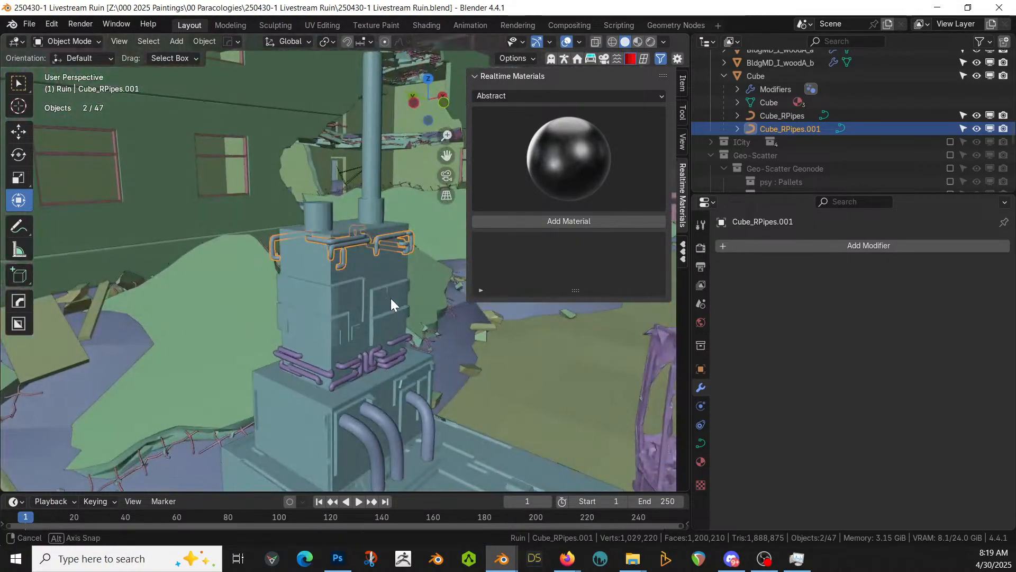
pyautogui.keyDown('shift'); pyautogui.click(373, 355); pyautogui.keyUp('shift')
pyautogui.hotkey('ctrl', 'j')
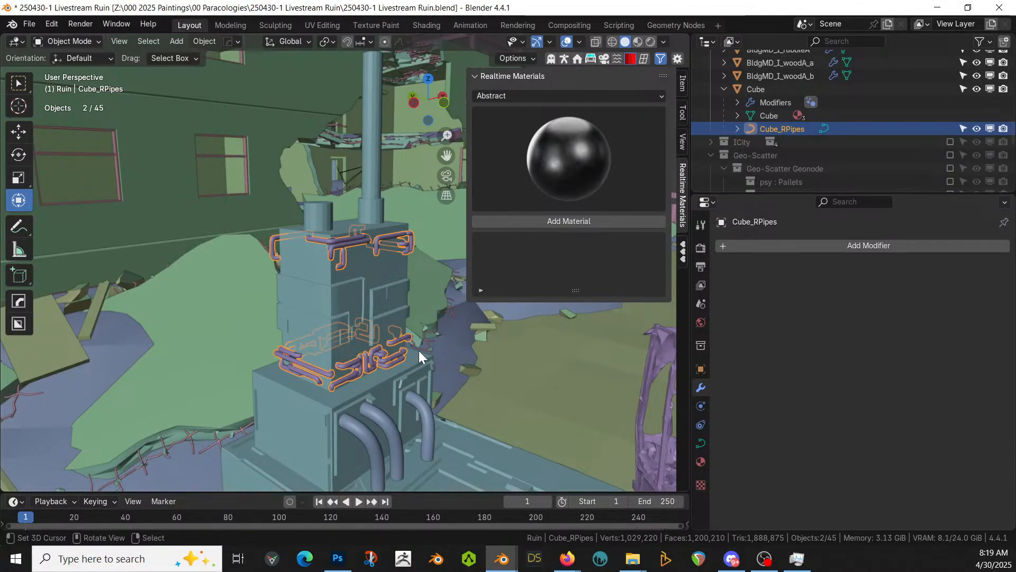
# Convert the joined tube curves around the tower to a mesh object
pyautogui.click(204, 41)
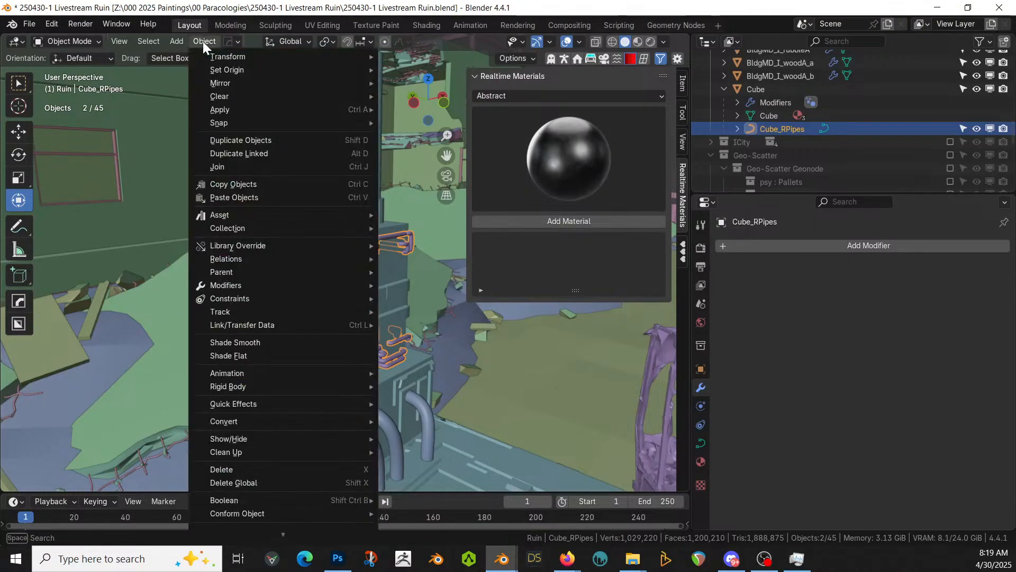
pyautogui.moveTo(257, 418)
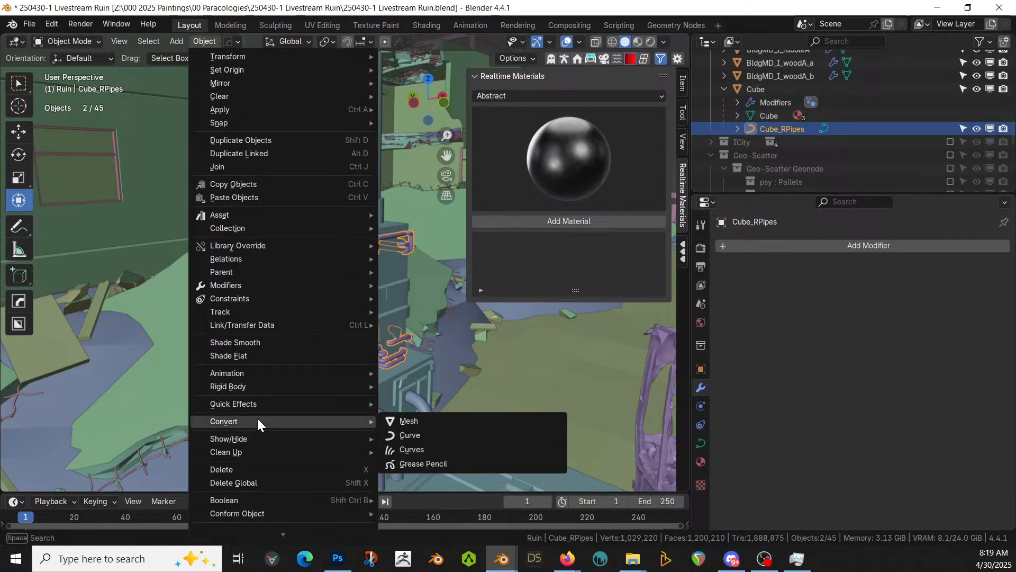
pyautogui.click(450, 422)
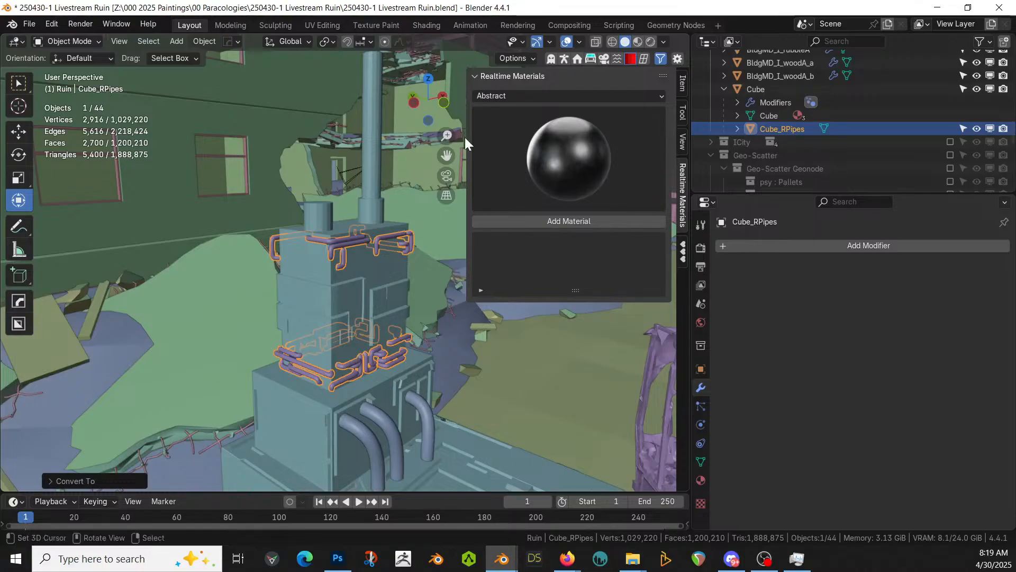
# Select the machine body and browse for data to append inside 250429-1 Livestream City.blend
pyautogui.click(340, 283)
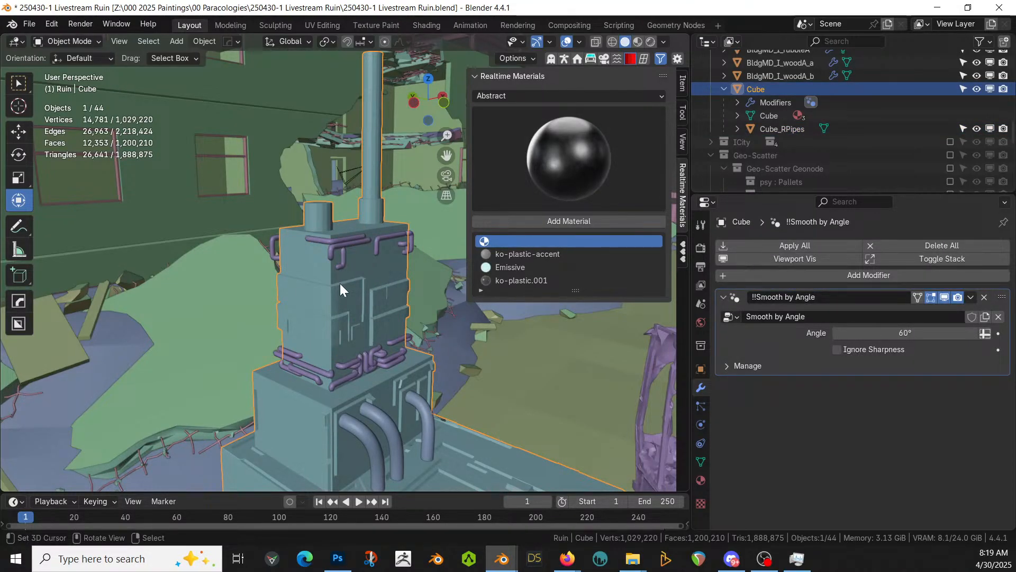
pyautogui.press('F4')
pyautogui.moveTo(311, 313)
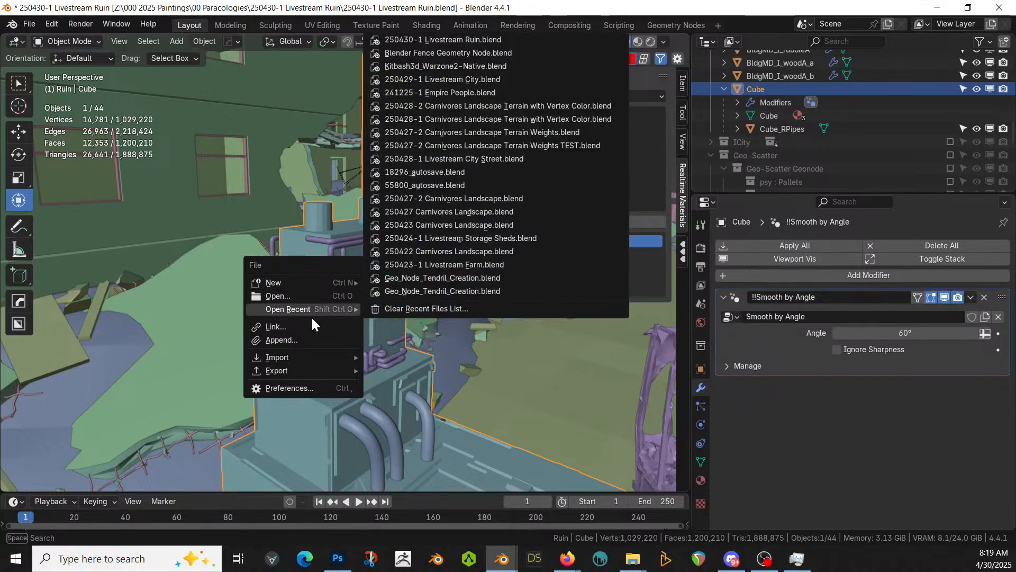
pyautogui.click(292, 341)
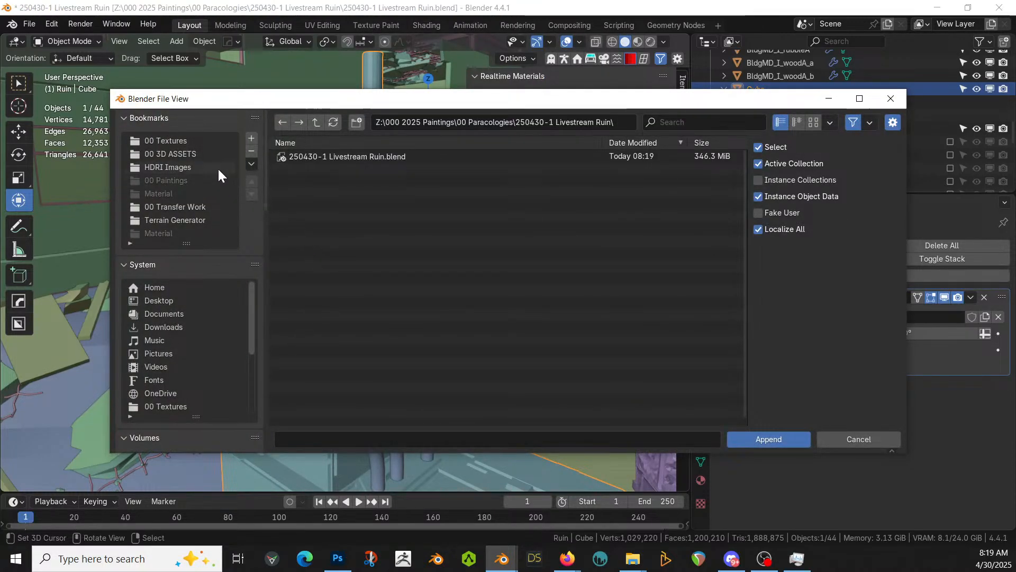
pyautogui.click(316, 122)
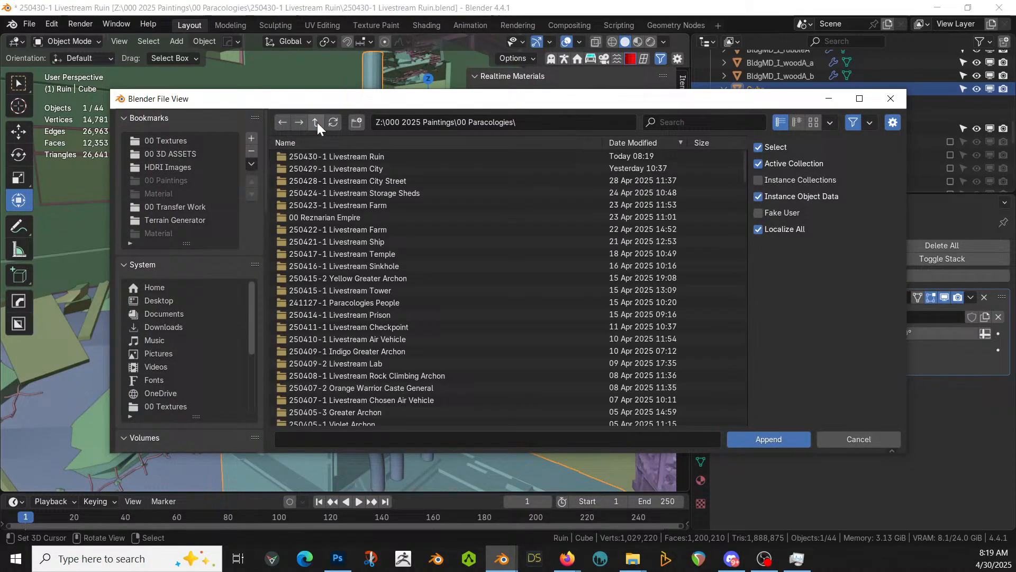
pyautogui.click(377, 170)
pyautogui.click(377, 169)
pyautogui.click(373, 158)
pyautogui.click(372, 158)
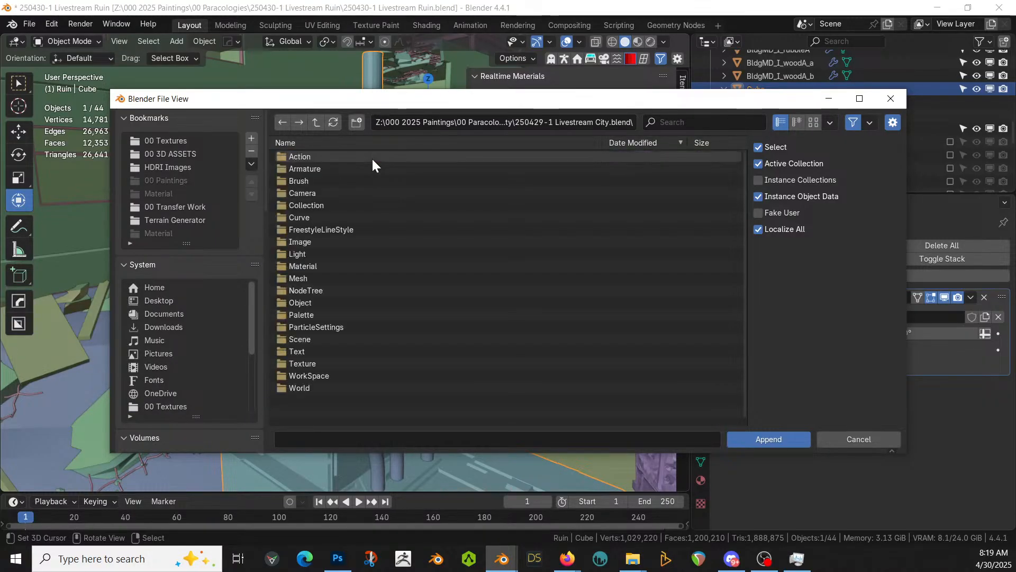
# Find the file's materials matching "dirty" and append Dirty Worn Grey Paint
pyautogui.click(316, 263)
pyautogui.click(313, 266)
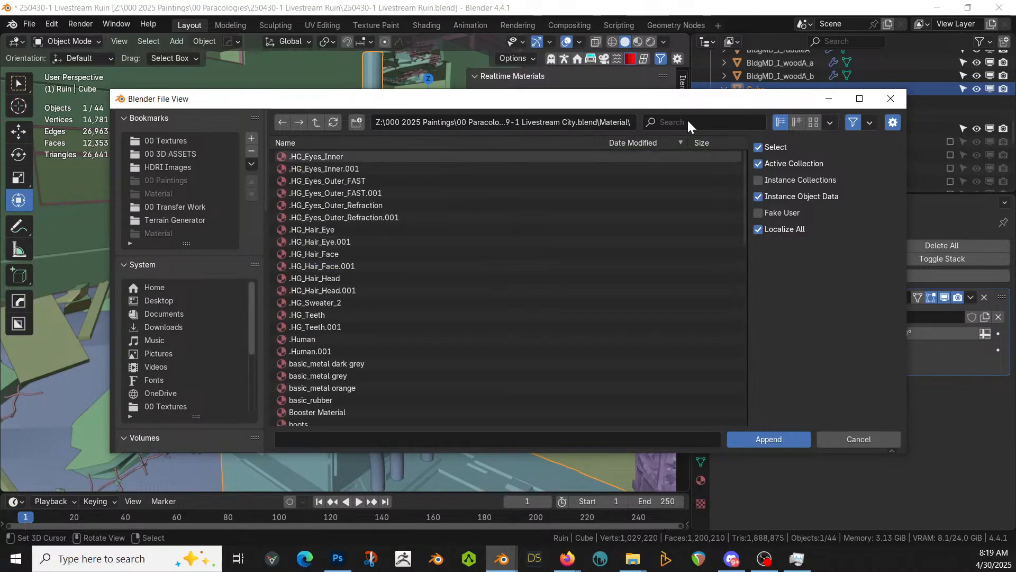
pyautogui.write('dirty')
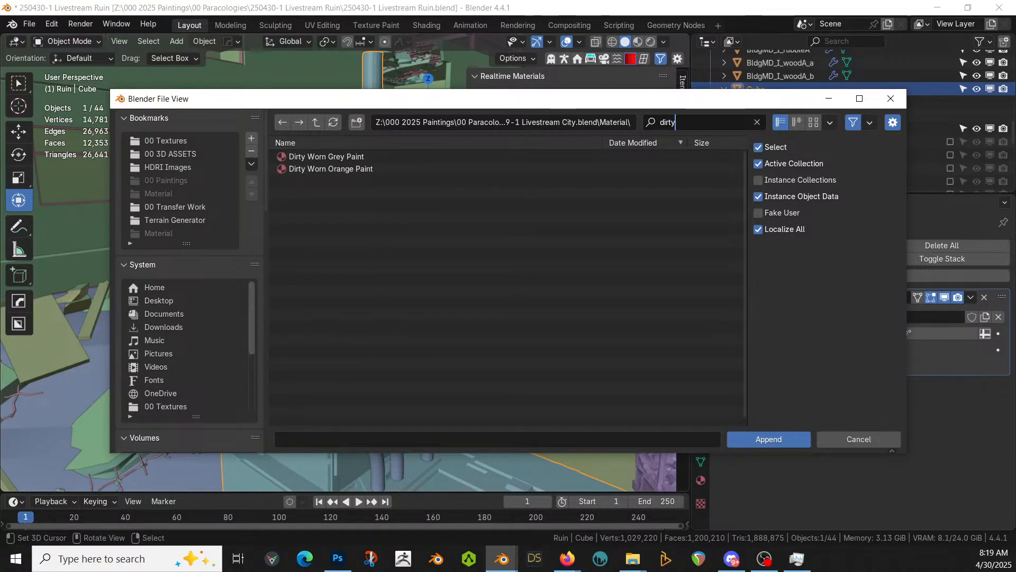
pyautogui.doubleClick(341, 159)
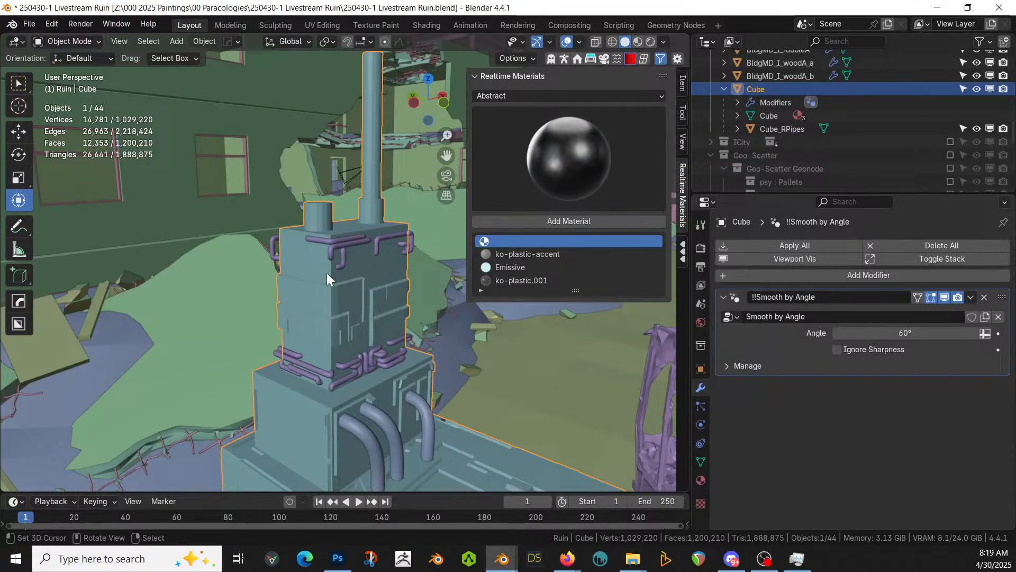
# Assign the Dirty Worn Grey Paint material to the machine body's empty first material slot
pyautogui.click(701, 480)
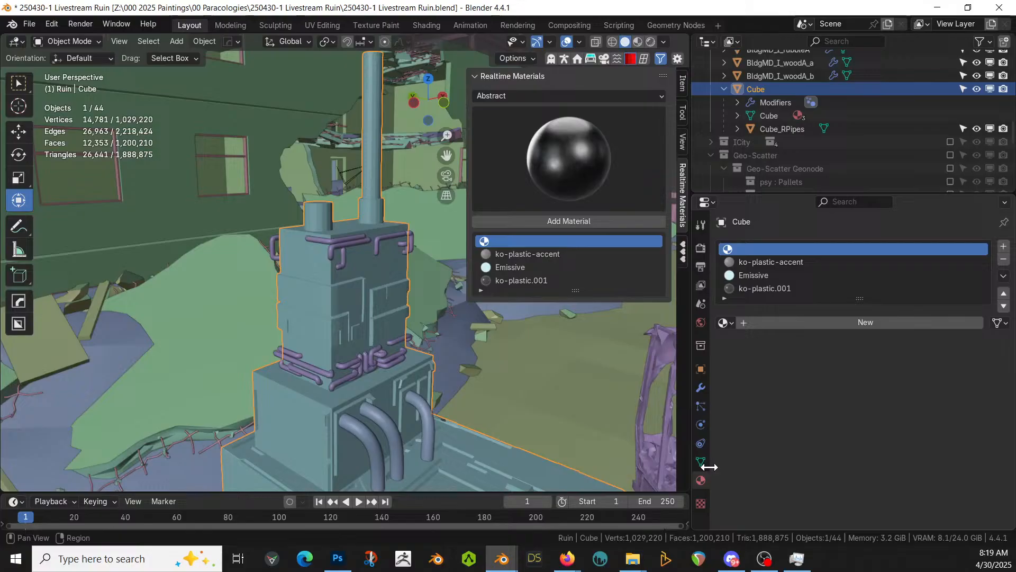
pyautogui.click(732, 321)
pyautogui.write('dir')
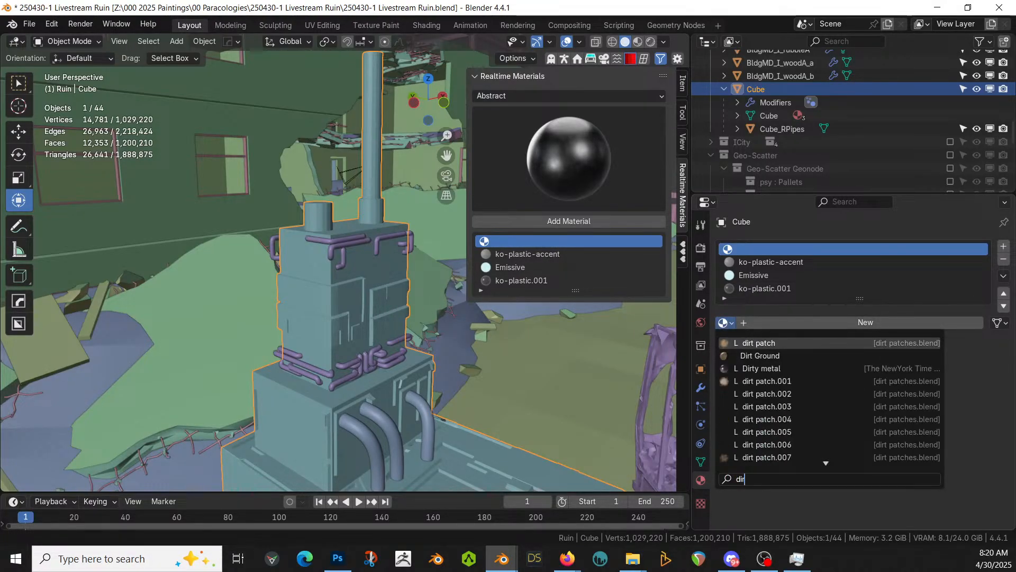
pyautogui.write('ty')
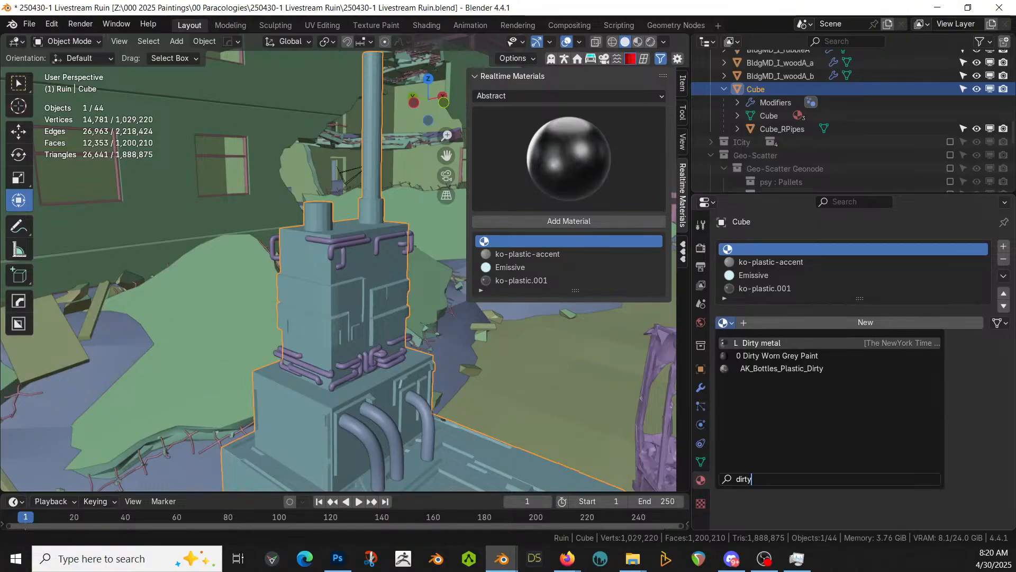
pyautogui.click(783, 354)
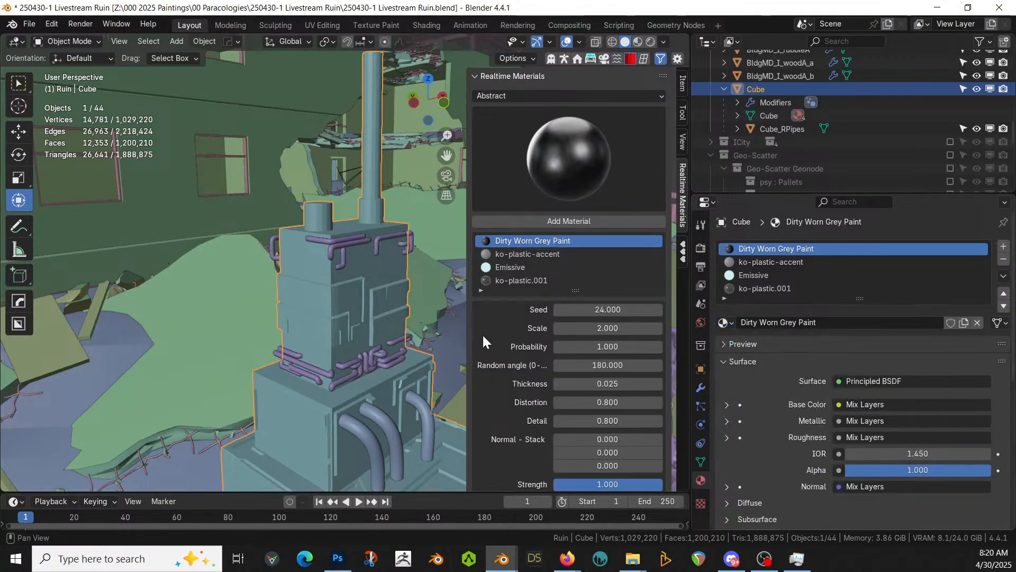
# Examine the grey paint in rendered shading, first on the isolated machine body and again within the full ruin scene
pyautogui.press('KP_Divide')
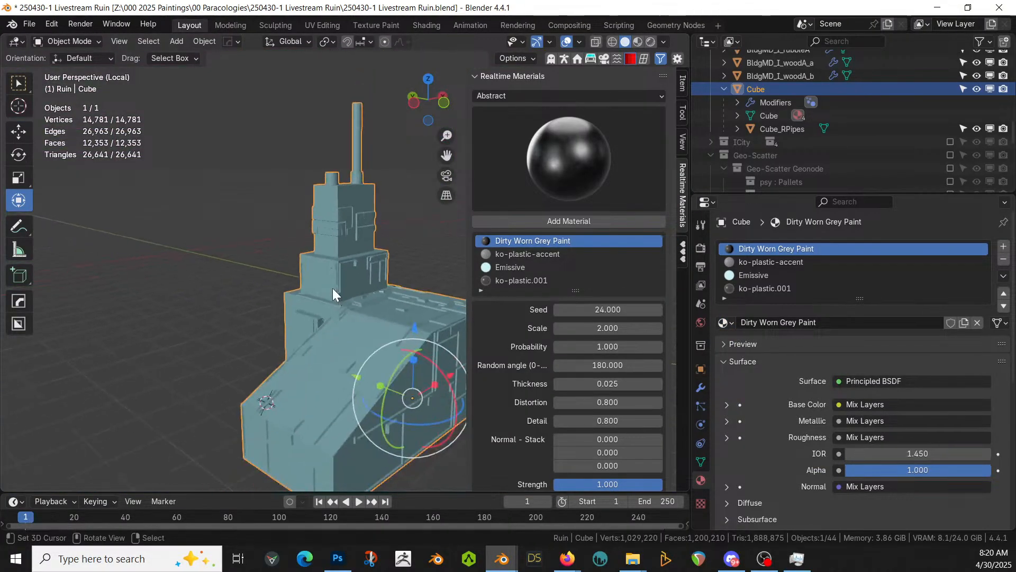
pyautogui.press('z')
pyautogui.press('8')
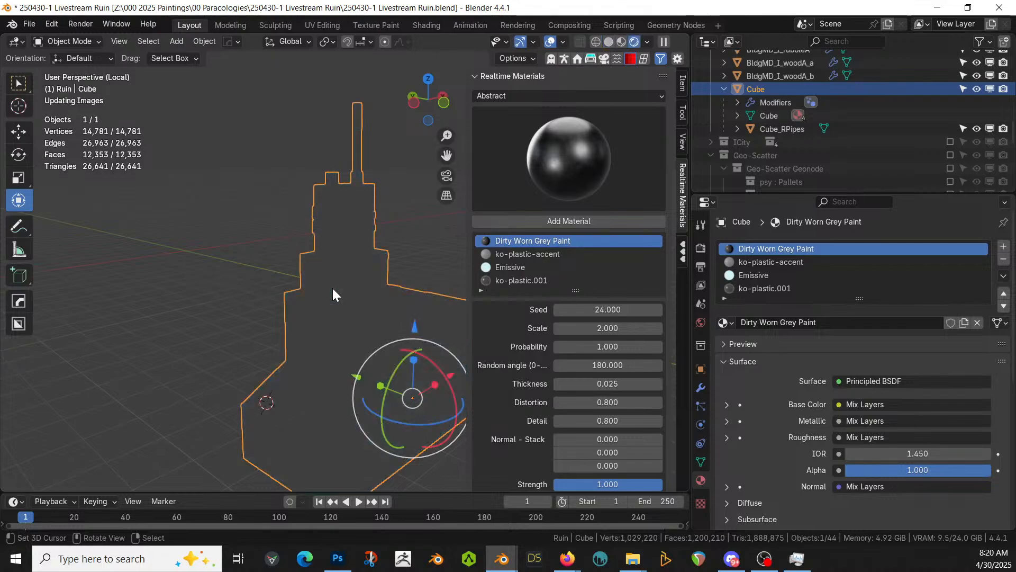
pyautogui.moveTo(283, 308); pyautogui.dragTo(307, 281, button='middle')
pyautogui.scroll(3, 376, 300)
pyautogui.press('KP_Divide')
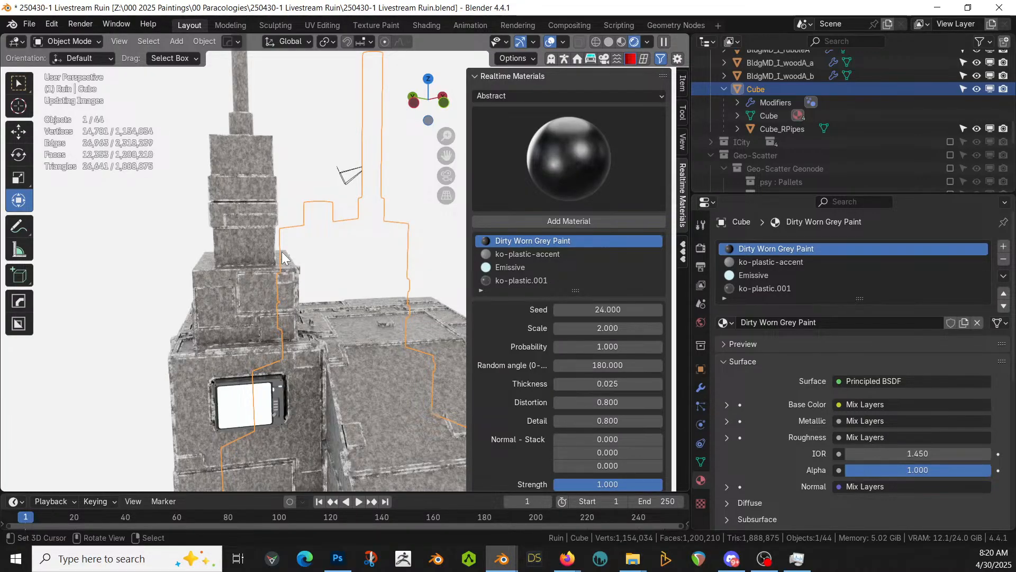
pyautogui.press('KP_Decimal')
pyautogui.scroll(-2, 281, 241)
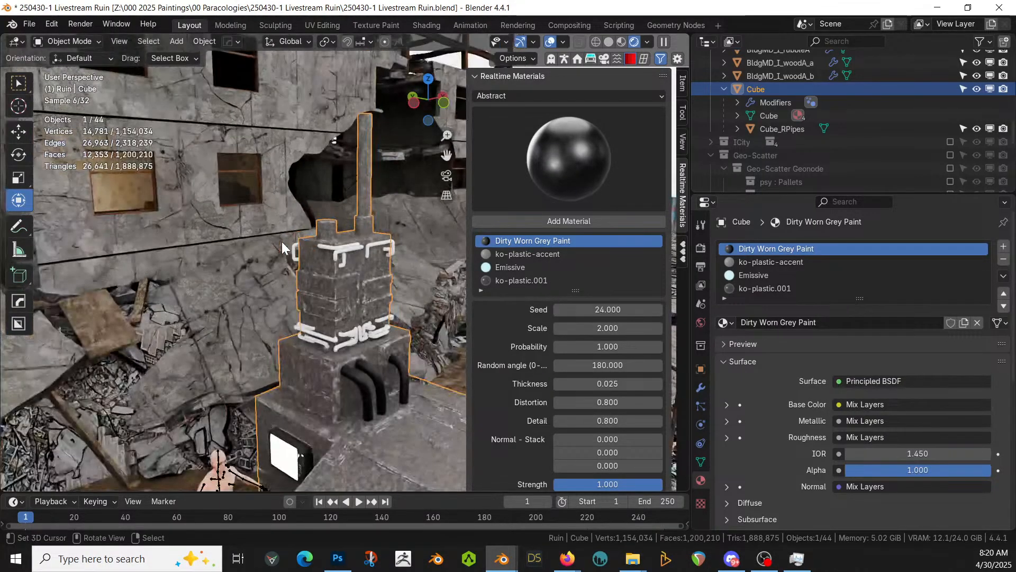
pyautogui.scroll(-5, 282, 241)
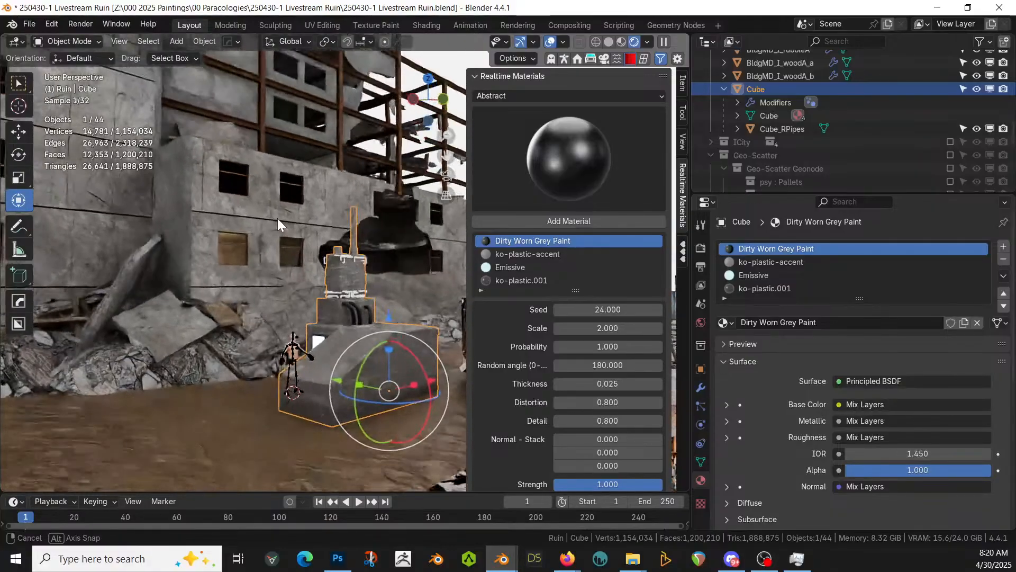
pyautogui.scroll(1, 278, 225)
# Apply the Dirty Worn Orange Paint material to the tower's tubes and save the file
pyautogui.click(354, 303)
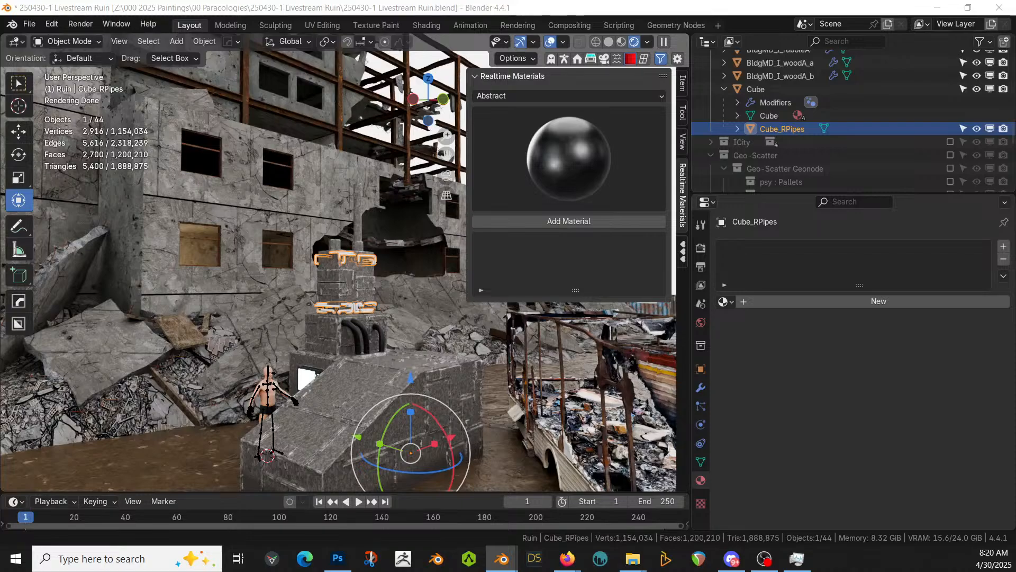
pyautogui.moveTo(406, 32)
pyautogui.mouseDown()
pyautogui.moveTo(699, 318)
pyautogui.moveTo(386, 276)
pyautogui.moveTo(332, 257)
pyautogui.moveTo(342, 256)
pyautogui.mouseUp()
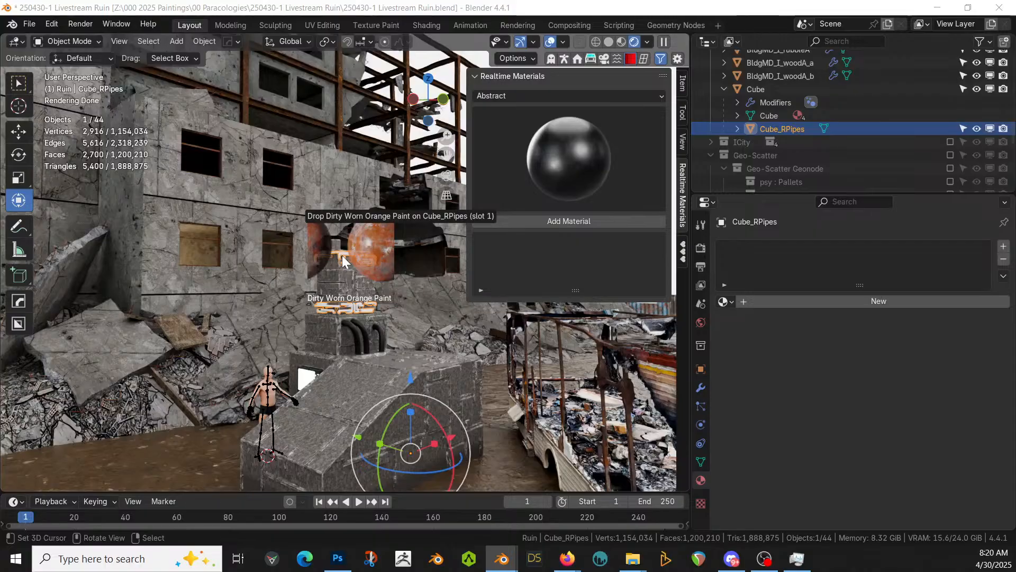
pyautogui.moveTo(342, 255); pyautogui.dragTo(342, 255)
pyautogui.scroll(5, 350, 271)
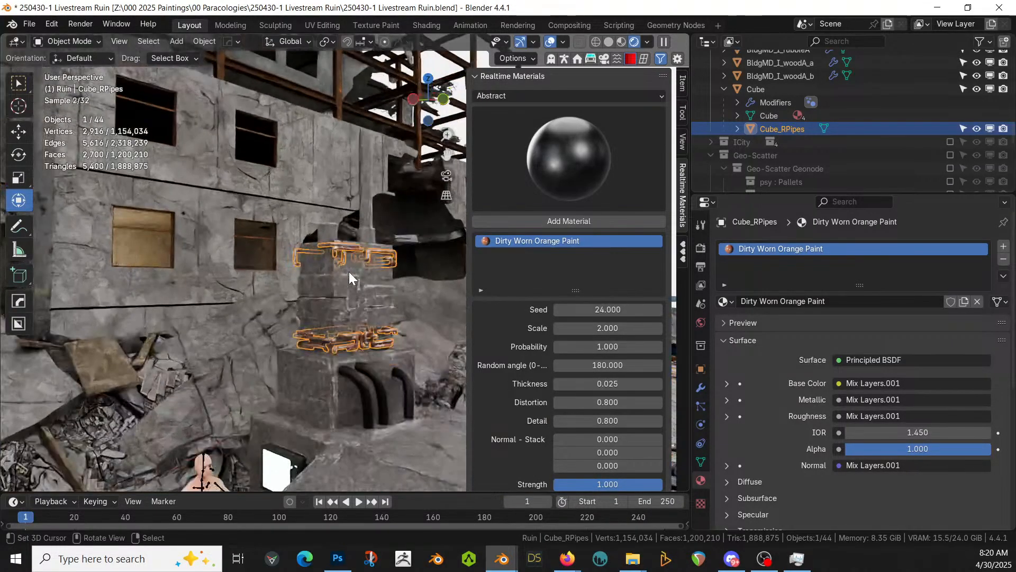
pyautogui.scroll(-5, 349, 272)
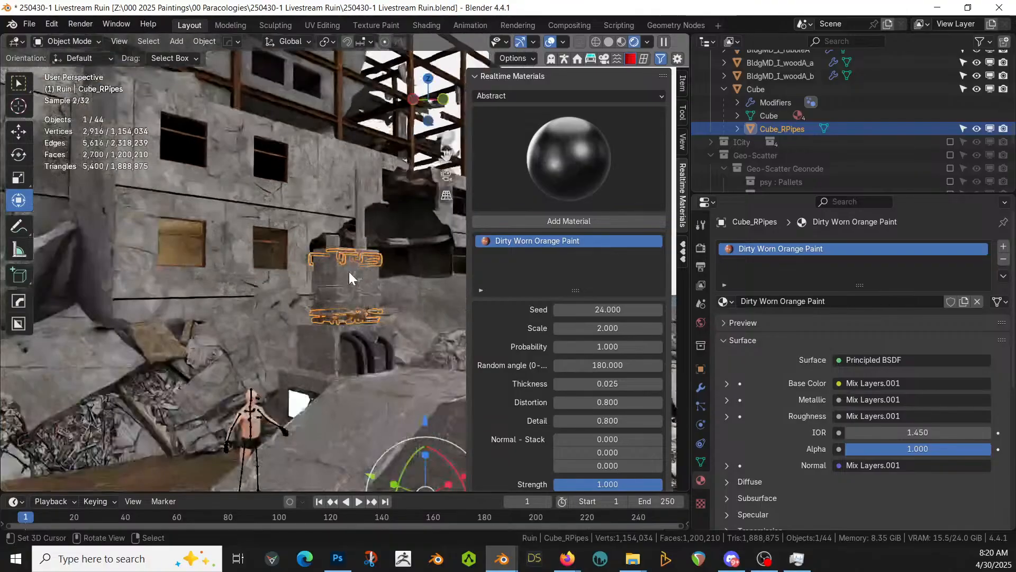
pyautogui.moveTo(349, 271); pyautogui.dragTo(409, 313, button='middle')
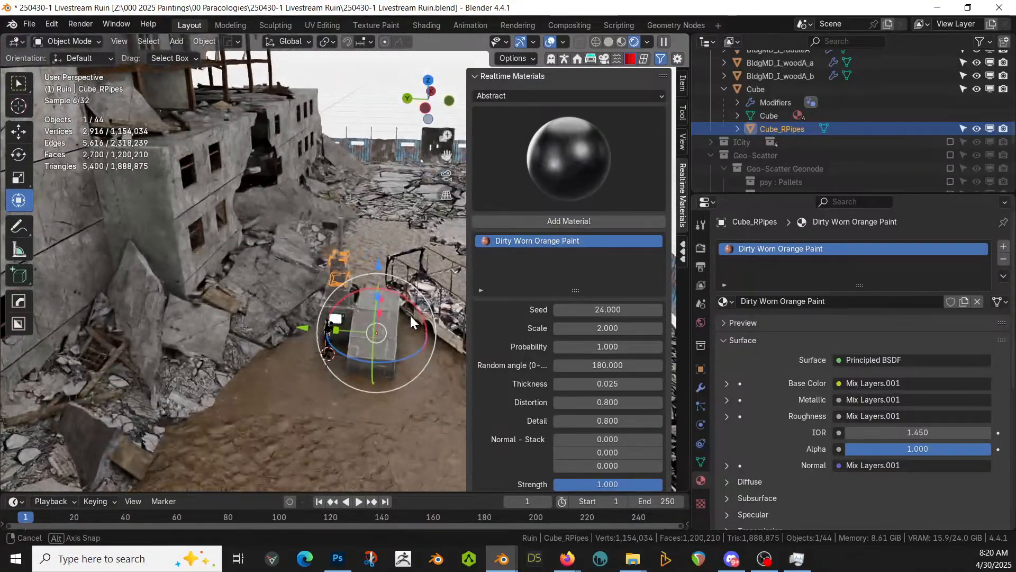
pyautogui.hotkey('ctrl', 's')
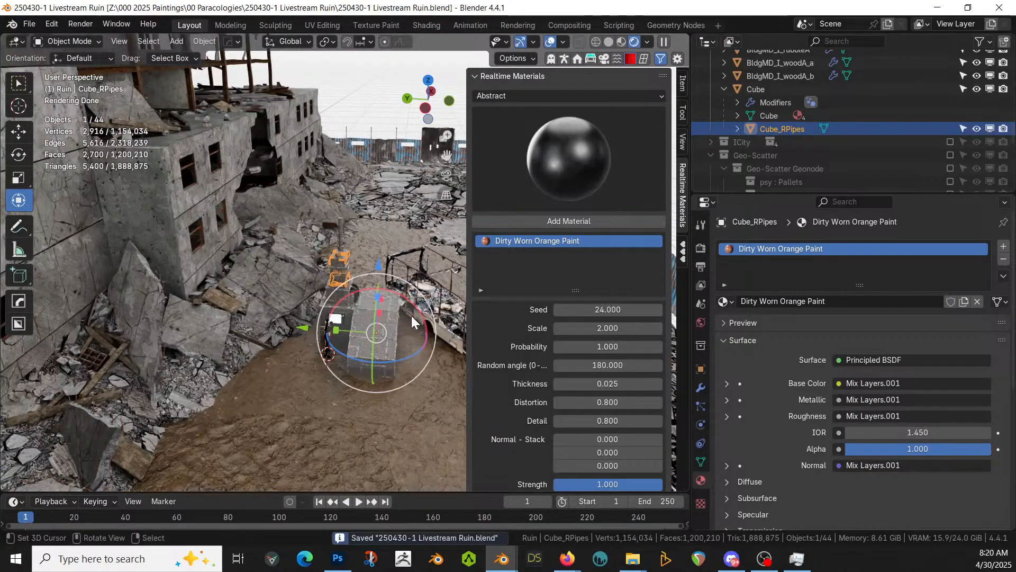
# Check the painted tubes on the tower, select the machine body and return the viewport to solid shading
pyautogui.scroll(3, 411, 316)
pyautogui.moveTo(412, 316); pyautogui.dragTo(352, 240, button='middle')
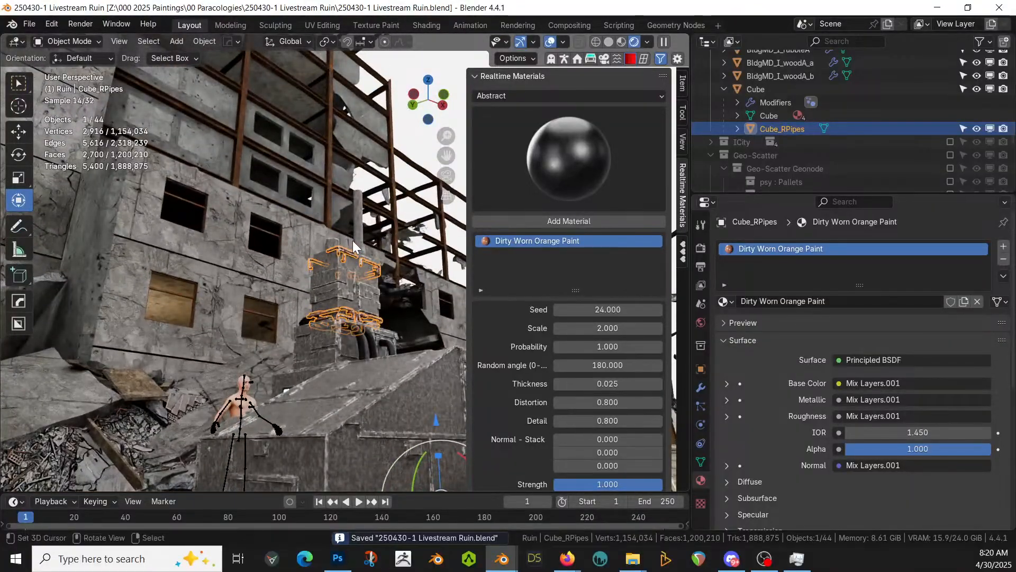
pyautogui.moveTo(366, 281); pyautogui.dragTo(393, 343, button='middle')
pyautogui.scroll(2, 369, 301)
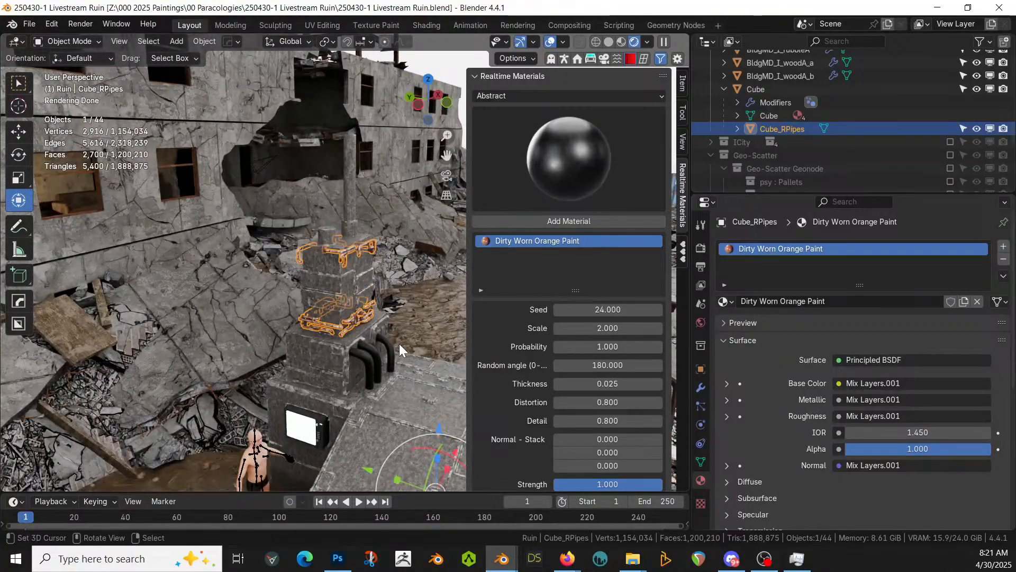
pyautogui.click(399, 344)
pyautogui.press('z')
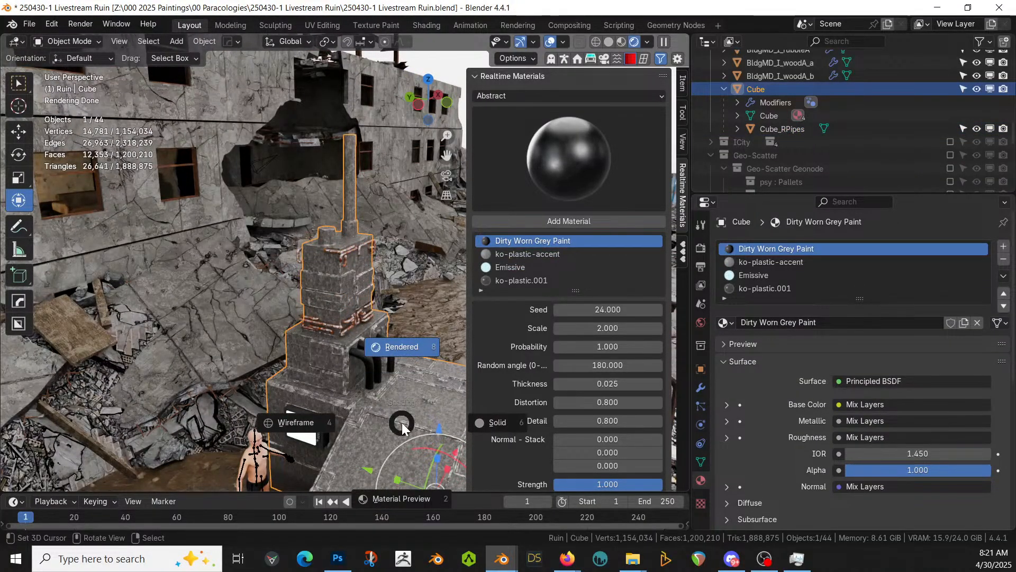
pyautogui.click(425, 420)
# Enter Edit Mode on the machine body and select the large linked panels along the hull's long side
pyautogui.keyDown('shift'); pyautogui.moveTo(368, 295); pyautogui.dragTo(294, 129, button='middle'); pyautogui.keyUp('shift')
pyautogui.moveTo(325, 200); pyautogui.dragTo(306, 208, button='middle')
pyautogui.press('Tab')
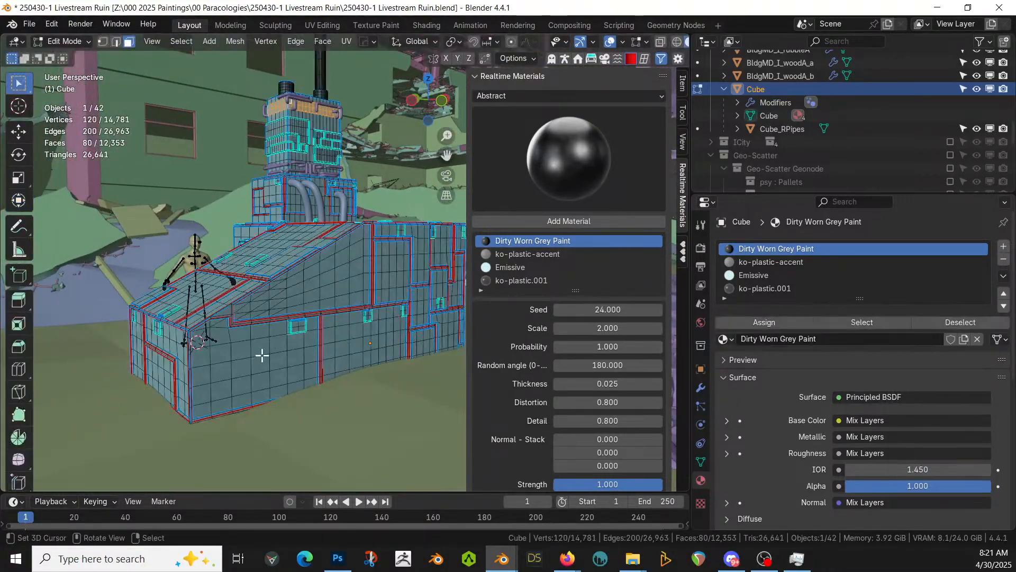
pyautogui.press('l')
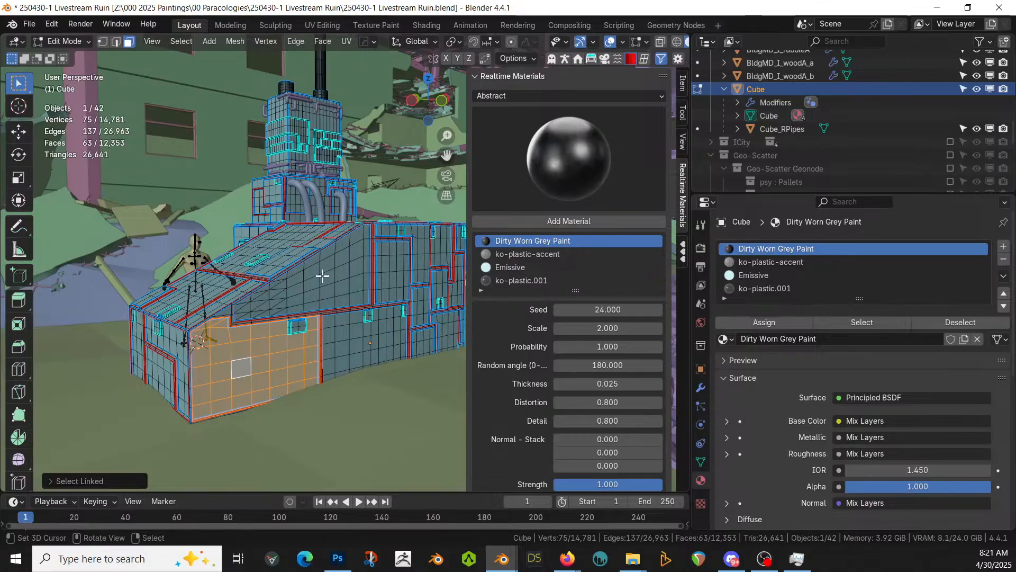
pyautogui.press('l')
pyautogui.press('l')
pyautogui.press('l')
pyautogui.moveTo(388, 285); pyautogui.dragTo(405, 314, button='middle')
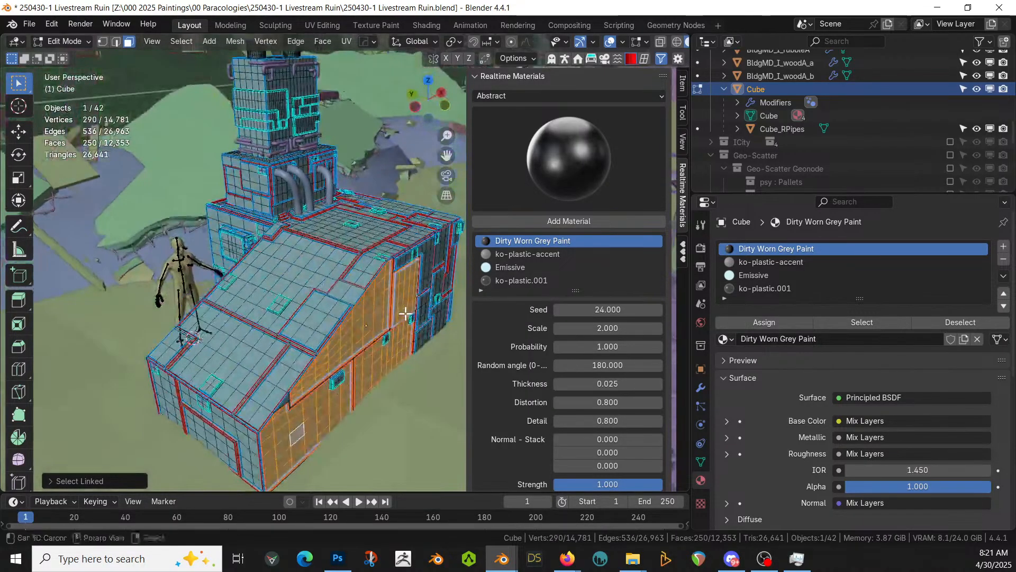
# Add the two large sloped-roof panels and two panels on the hull's front to the selection
pyautogui.press('l')
pyautogui.press('l')
pyautogui.moveTo(245, 336); pyautogui.dragTo(351, 393, button='middle')
pyautogui.press('l')
pyautogui.press('l')
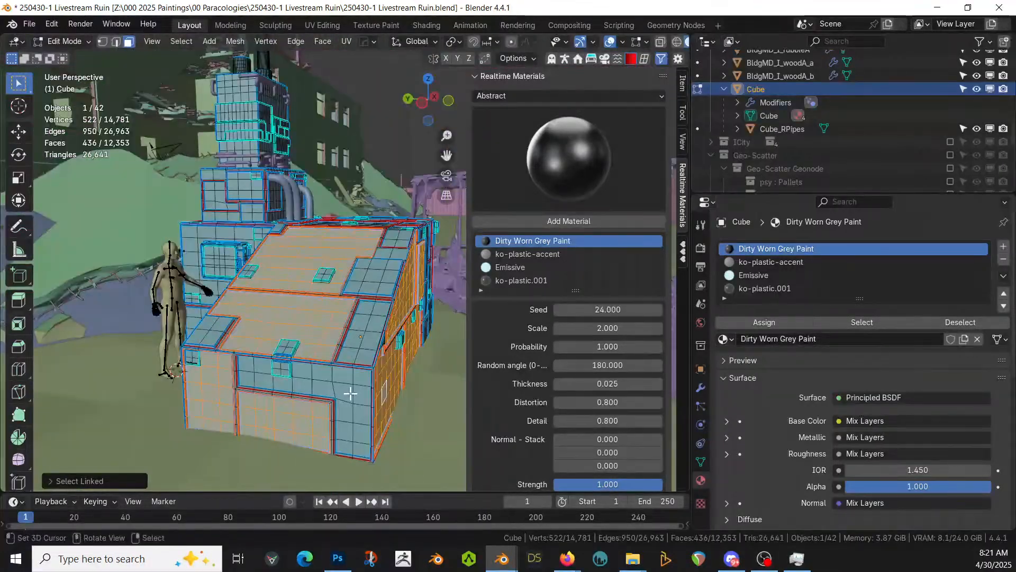
# Add the narrower panels along the sloped roof's edge and the large flat roof panel to the selection
pyautogui.press('l')
pyautogui.press('l')
pyautogui.moveTo(372, 274); pyautogui.dragTo(331, 259, button='middle')
pyautogui.press('l')
pyautogui.press('l')
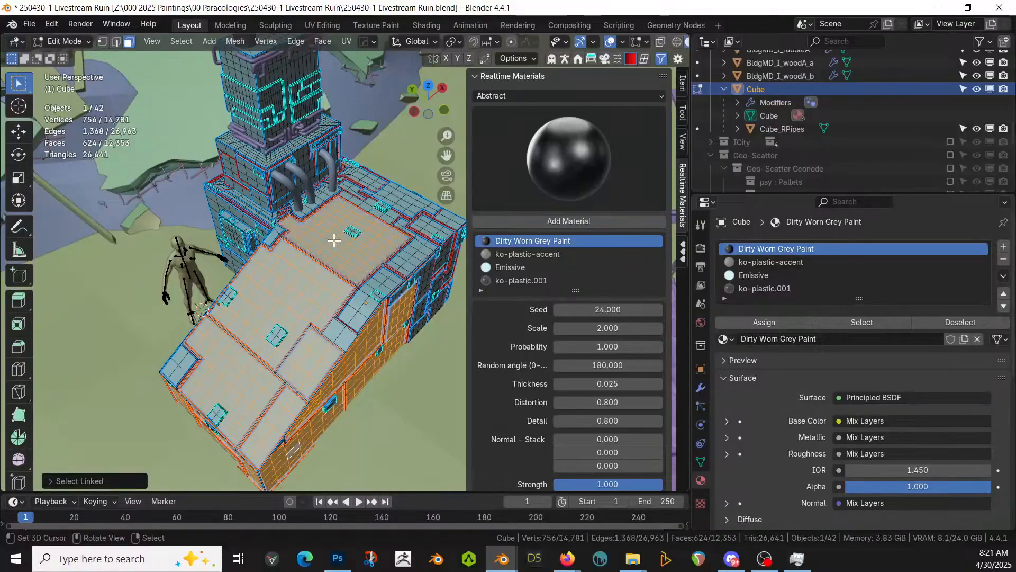
# Try adding custom roundhead01 screws to the machine body's selected panels with Random Flow's Panel Screws
pyautogui.moveTo(369, 317); pyautogui.dragTo(347, 286, button='middle')
pyautogui.press('Tab')
pyautogui.hotkey('shift', 'q')
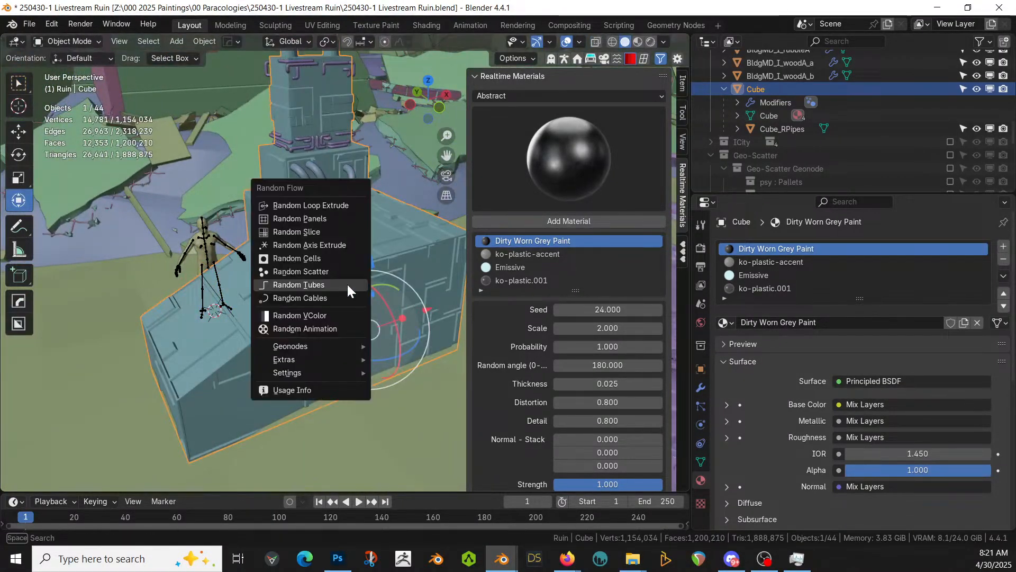
pyautogui.moveTo(344, 350)
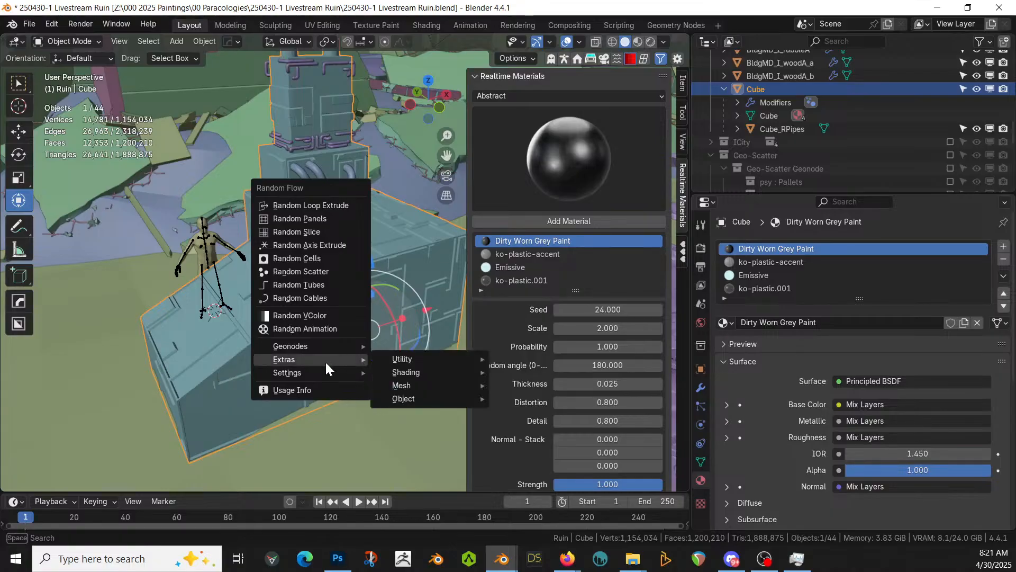
pyautogui.moveTo(428, 363)
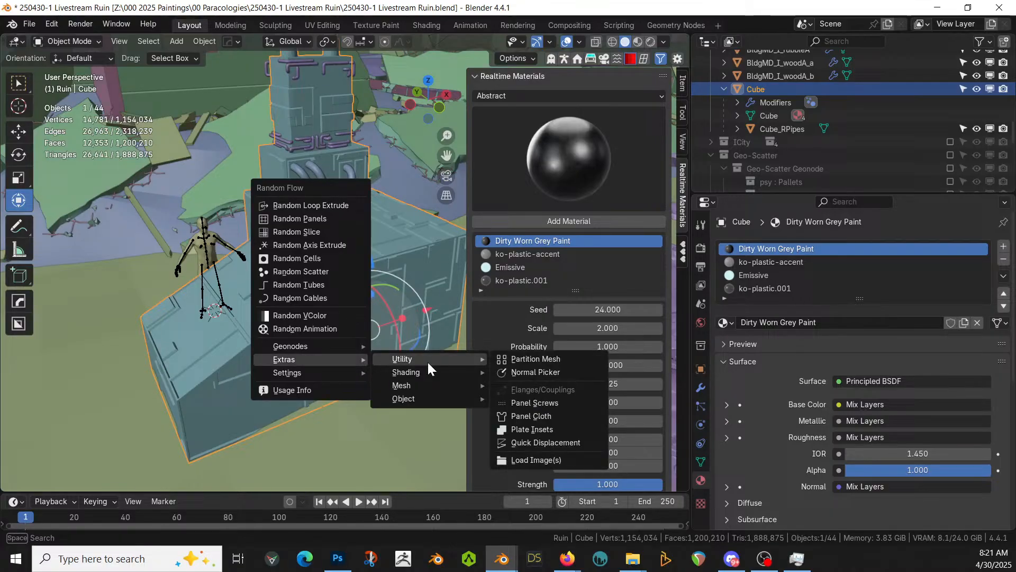
pyautogui.click(529, 402)
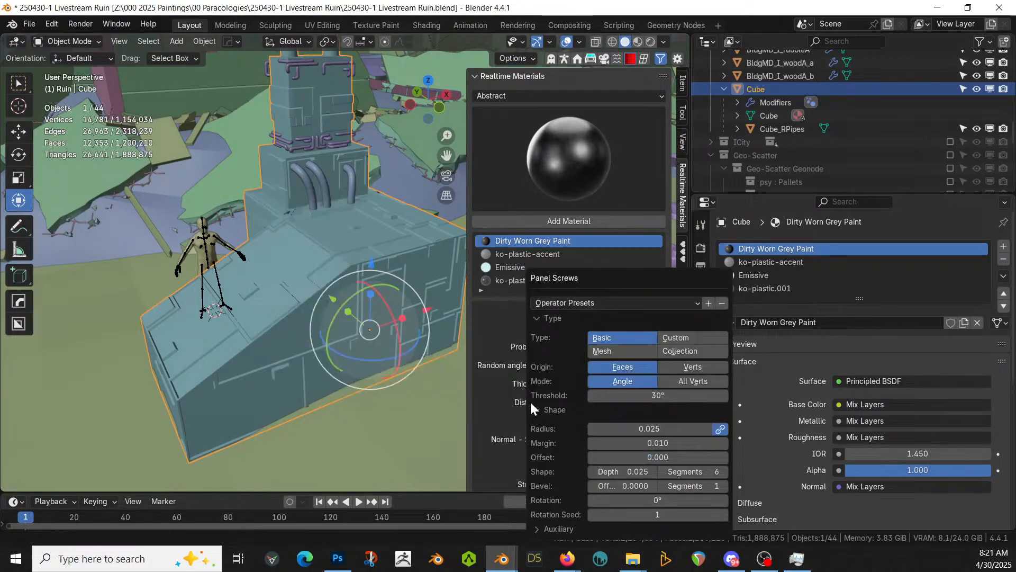
pyautogui.click(681, 337)
pyautogui.click(651, 367)
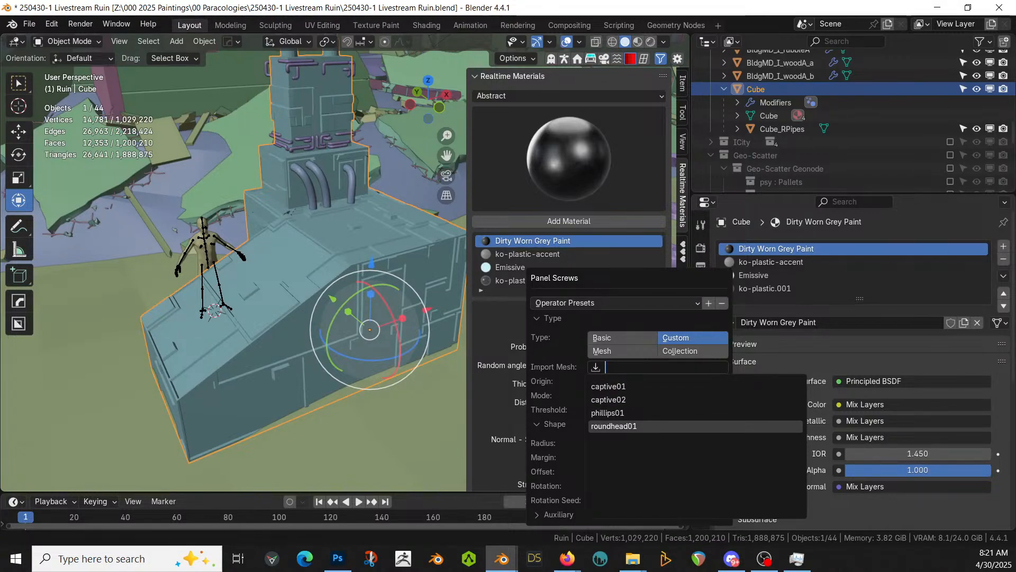
pyautogui.click(621, 427)
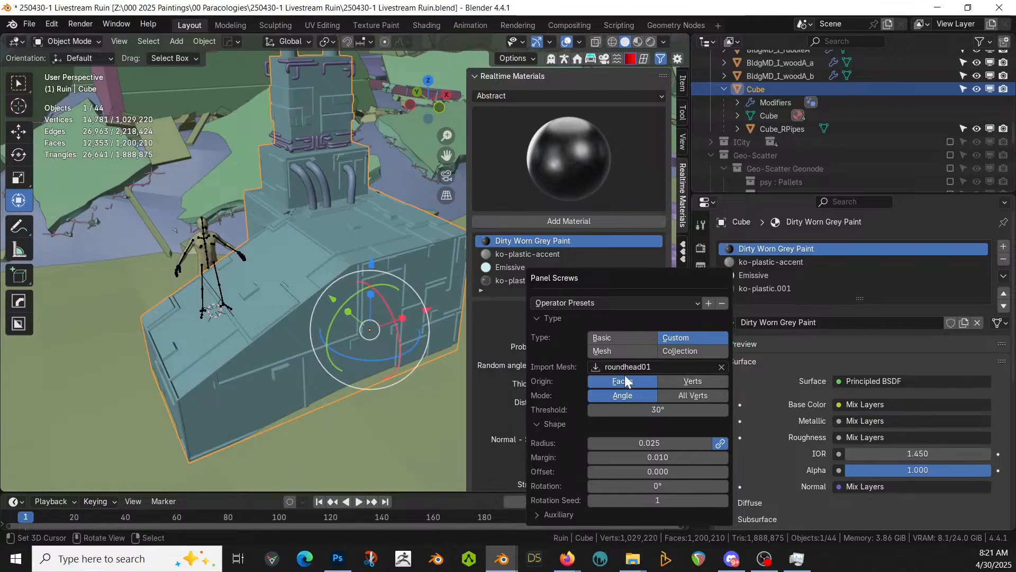
# Set the panel screws' radius to 0.02
pyautogui.scroll(2, 309, 314)
pyautogui.moveTo(309, 315); pyautogui.dragTo(341, 284, button='middle')
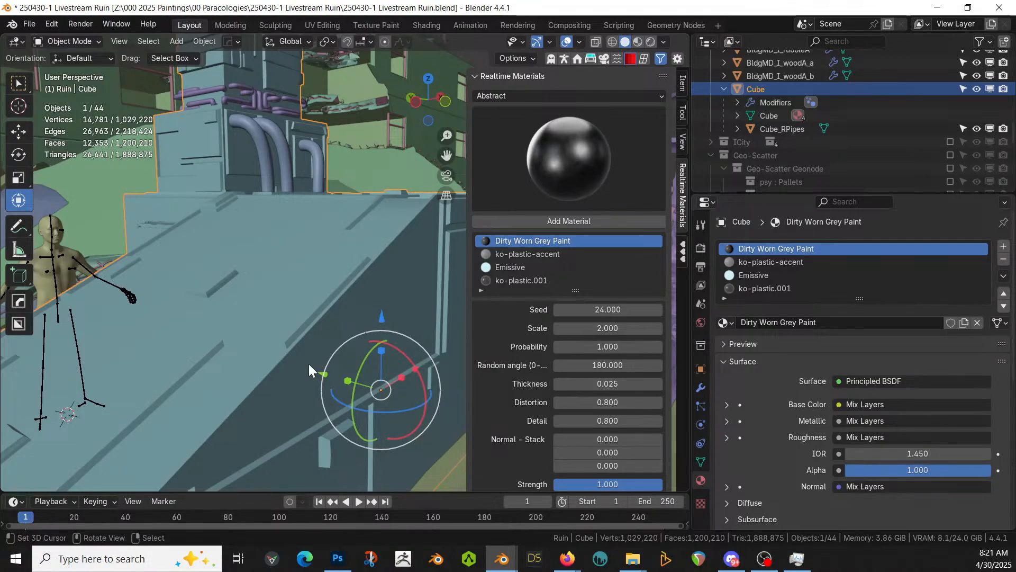
pyautogui.press('F9')
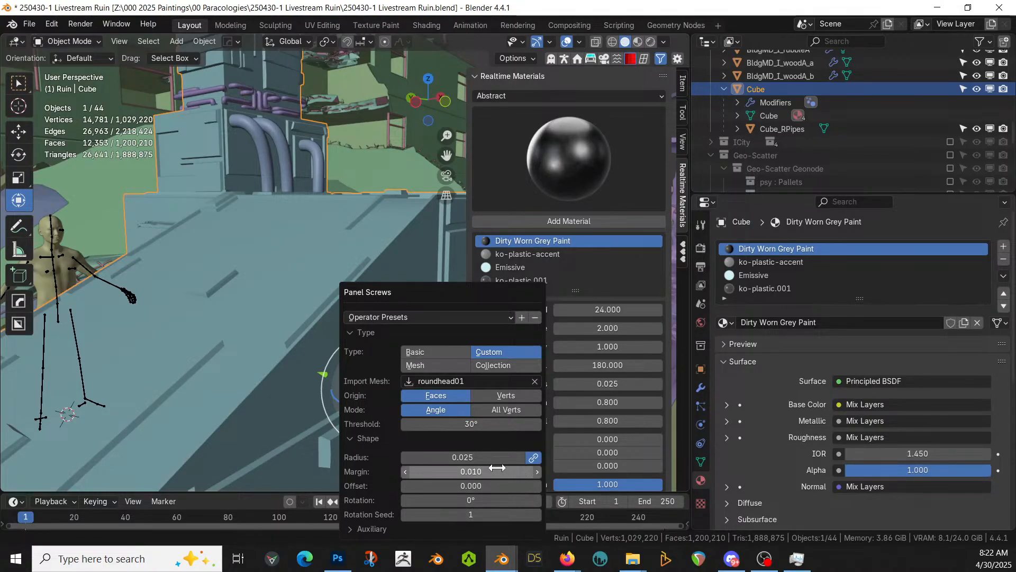
pyautogui.click(467, 457)
pyautogui.write('.02')
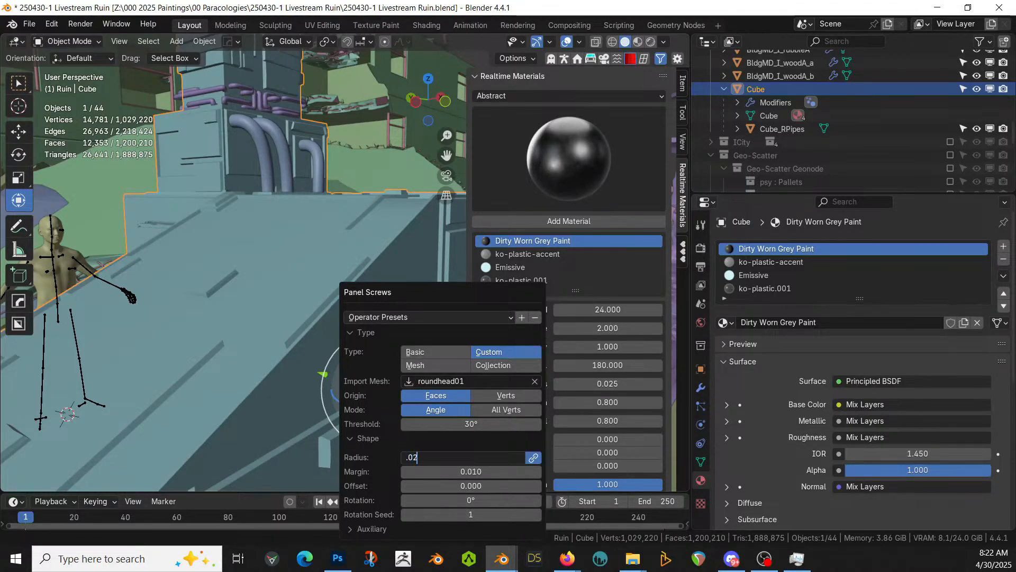
pyautogui.press('Return')
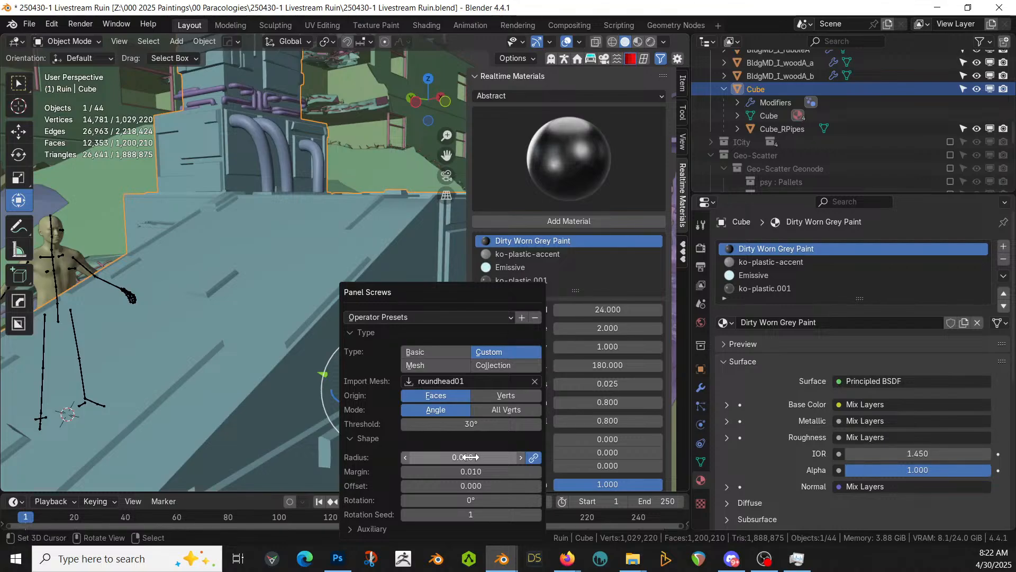
# Isolate the machine body in local view and check its selected panels in Edit Mode
pyautogui.moveTo(237, 255); pyautogui.dragTo(282, 278, button='middle')
pyautogui.press('KP_Divide')
pyautogui.scroll(3, 282, 278)
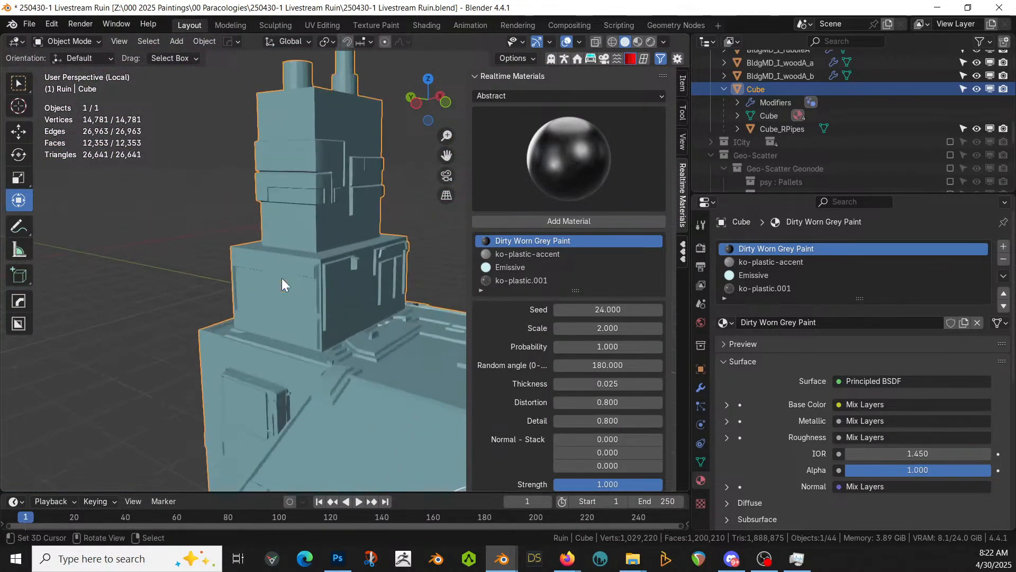
pyautogui.scroll(2, 282, 278)
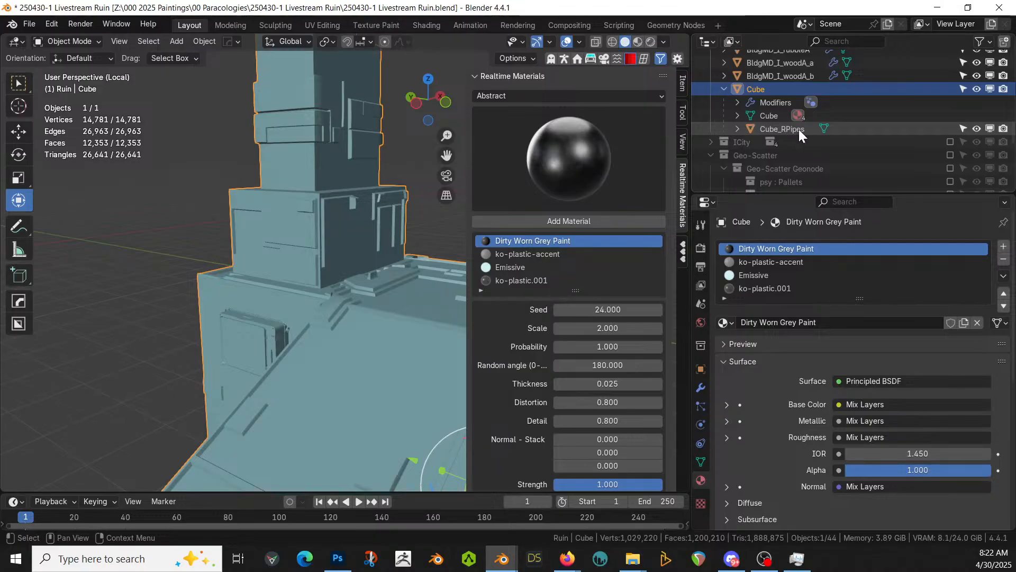
pyautogui.moveTo(446, 271); pyautogui.dragTo(313, 366, button='middle')
pyautogui.press('Tab')
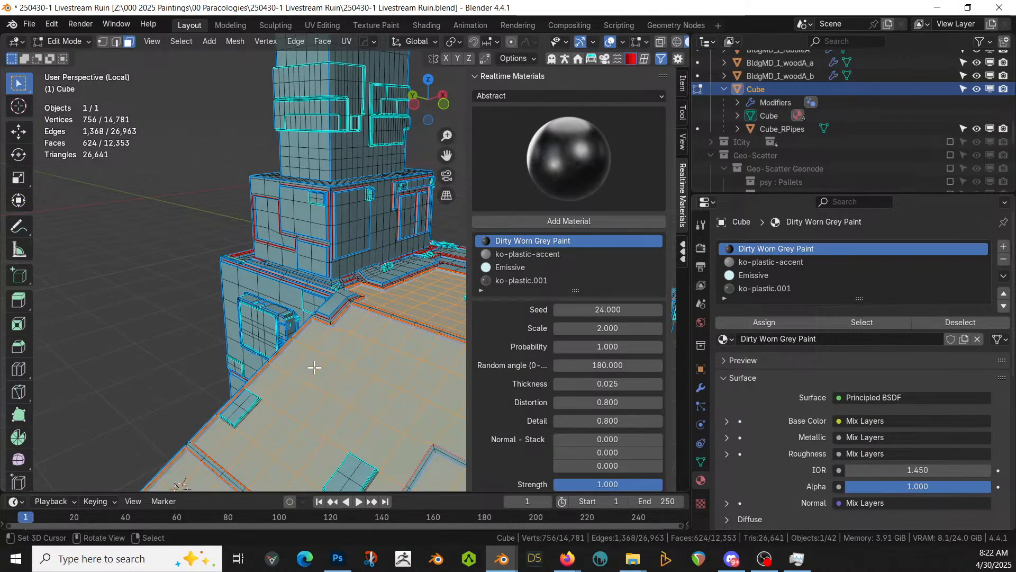
pyautogui.press('Tab')
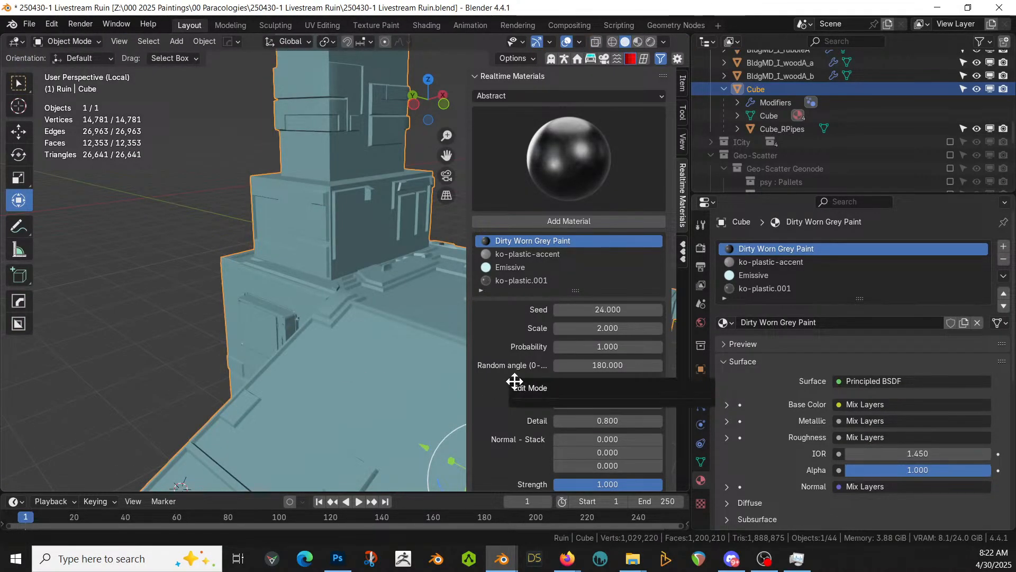
pyautogui.moveTo(293, 414); pyautogui.dragTo(323, 414, button='middle')
pyautogui.hotkey('shift', 'q')
pyautogui.moveTo(322, 412)
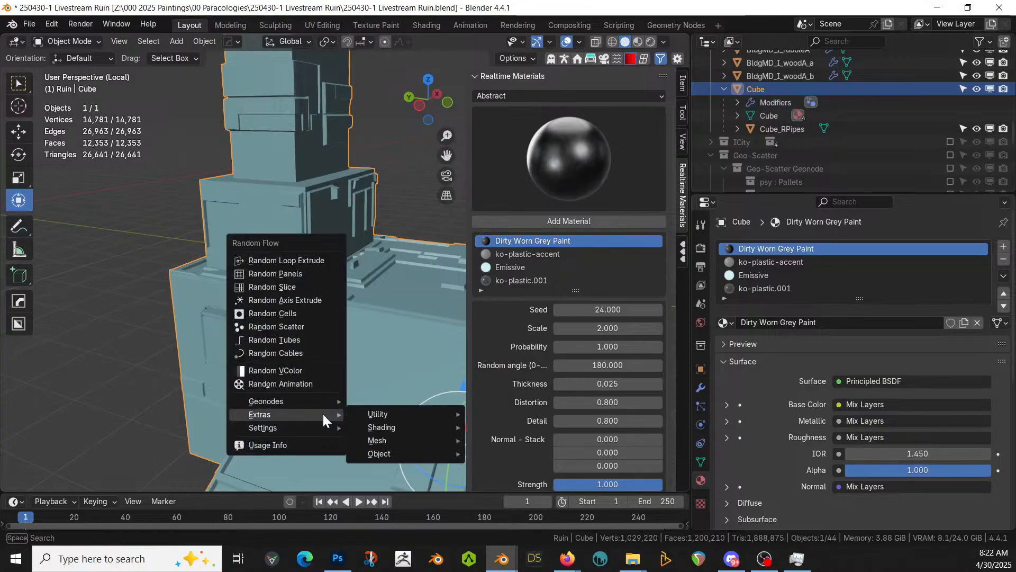
pyautogui.moveTo(393, 414)
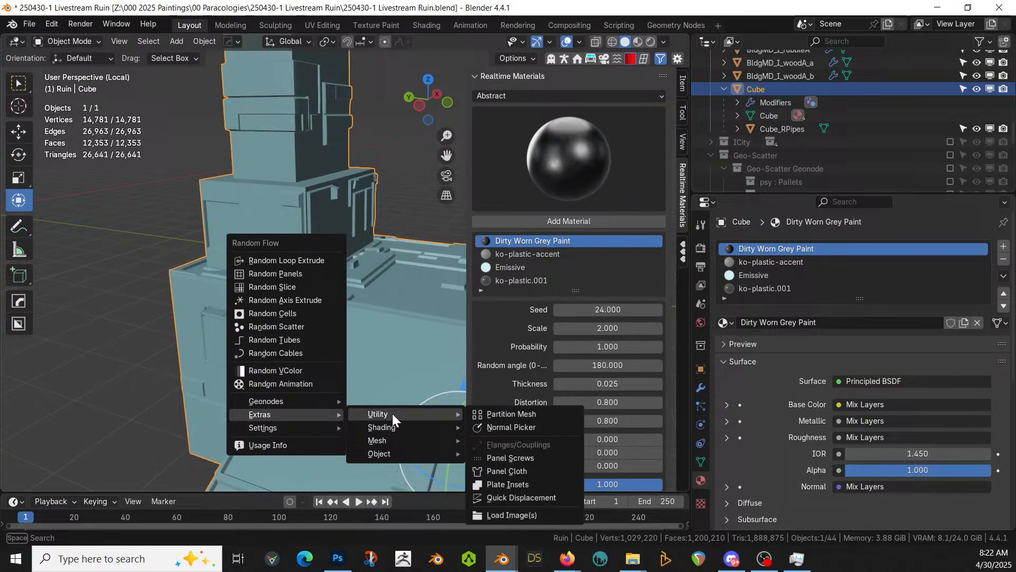
pyautogui.click(503, 414)
pyautogui.keyDown('shift'); pyautogui.moveTo(37, 255); pyautogui.dragTo(77, 275, button='middle'); pyautogui.keyUp('shift')
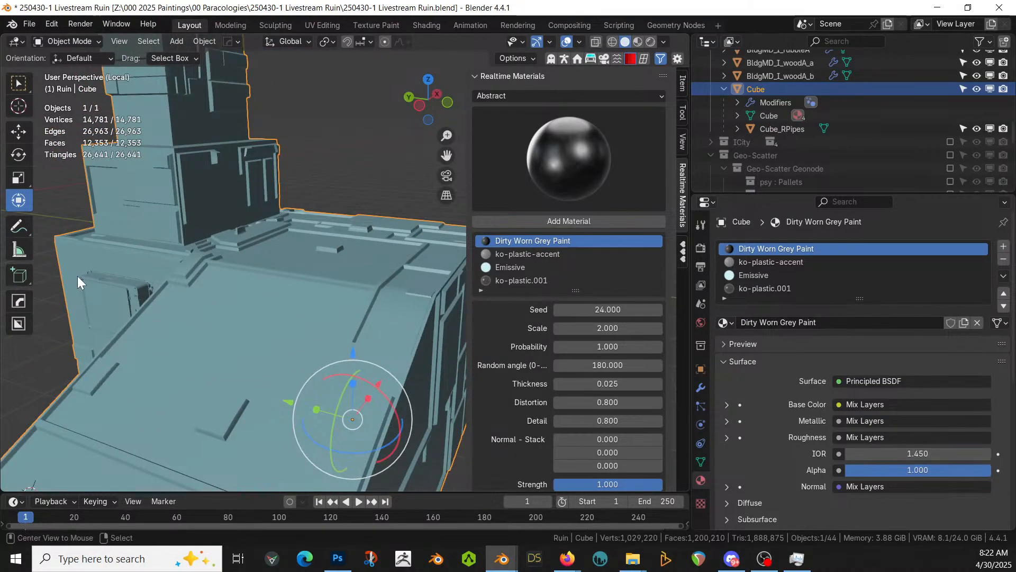
pyautogui.hotkey('alt', 'v')
pyautogui.click(61, 289)
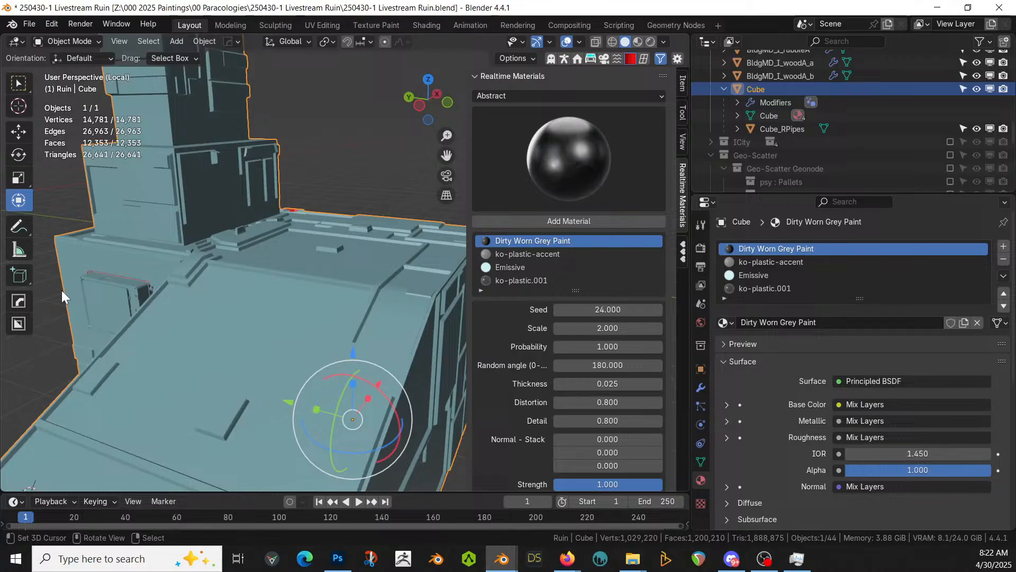
pyautogui.hotkey('alt', 'v')
pyautogui.click(147, 302)
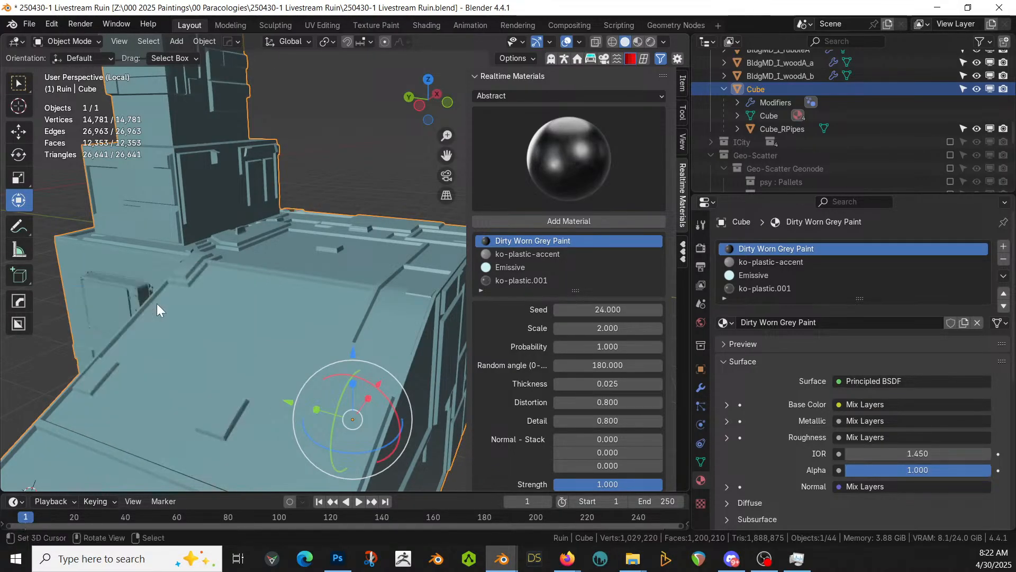
# Try Panel Screws on the machine body again with the custom roundhead01 mesh, placing the screws at the vertices
pyautogui.hotkey('shift', 'alt', 'q')
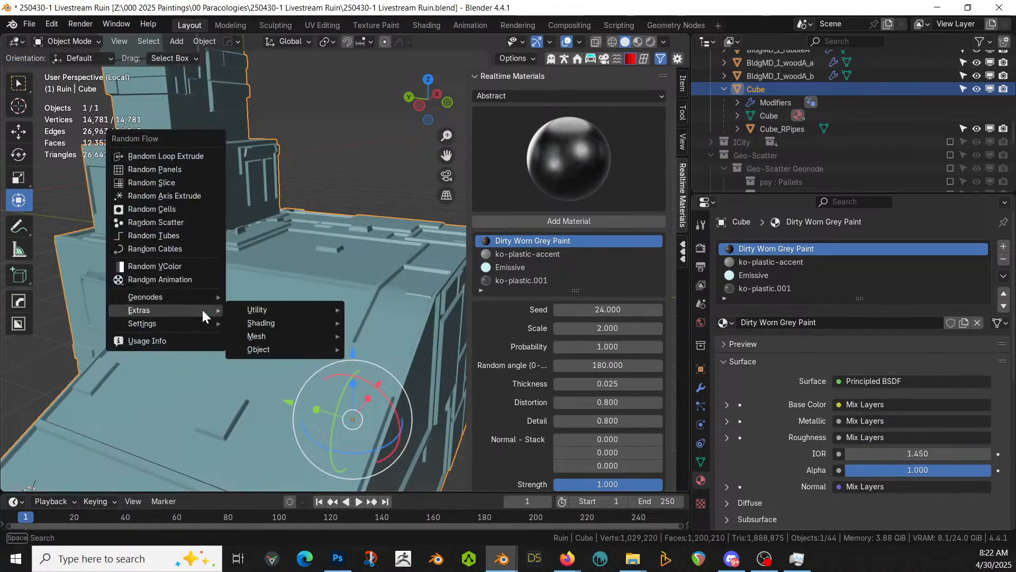
pyautogui.moveTo(332, 309)
pyautogui.click(403, 354)
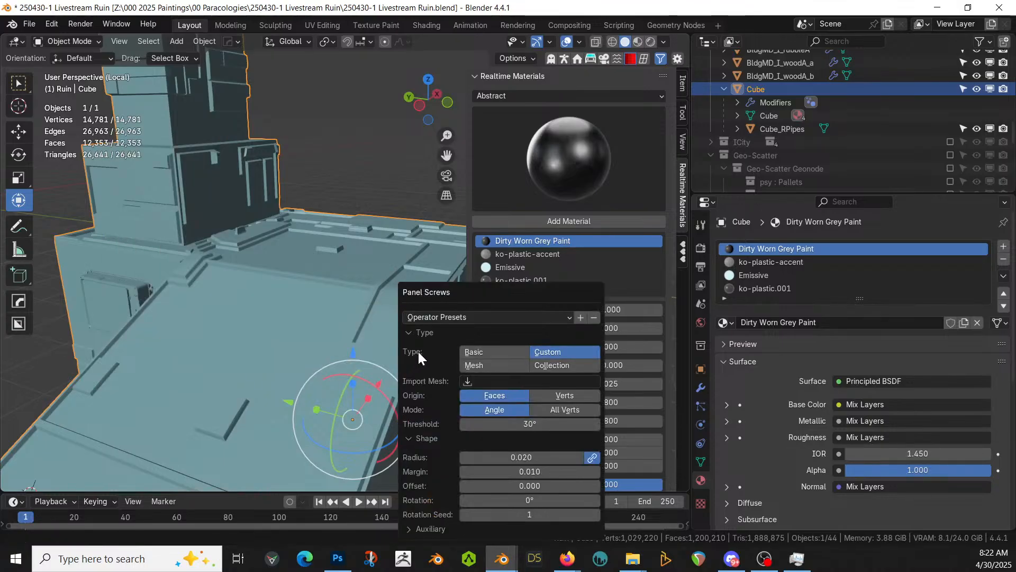
pyautogui.click(545, 380)
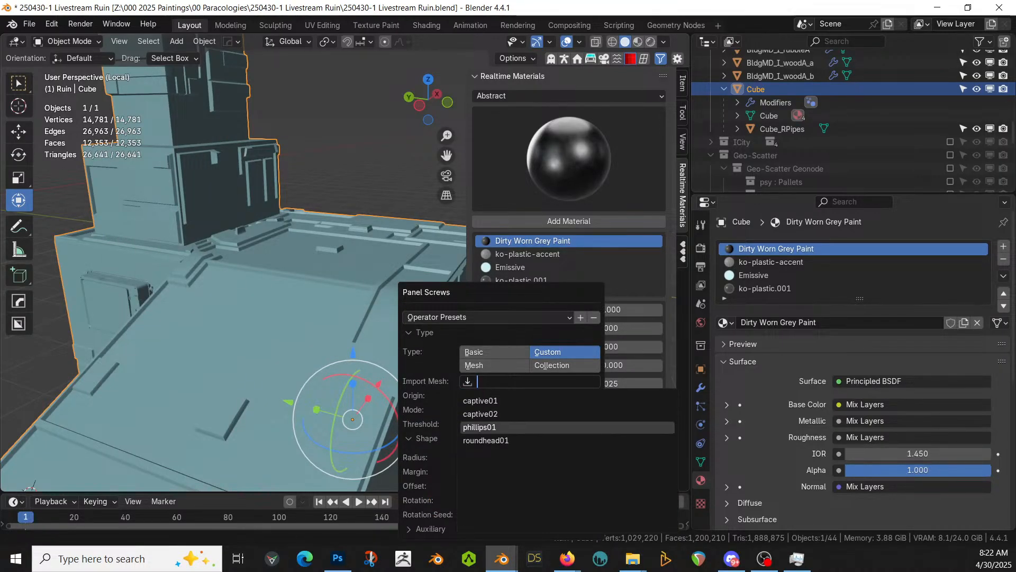
pyautogui.click(501, 440)
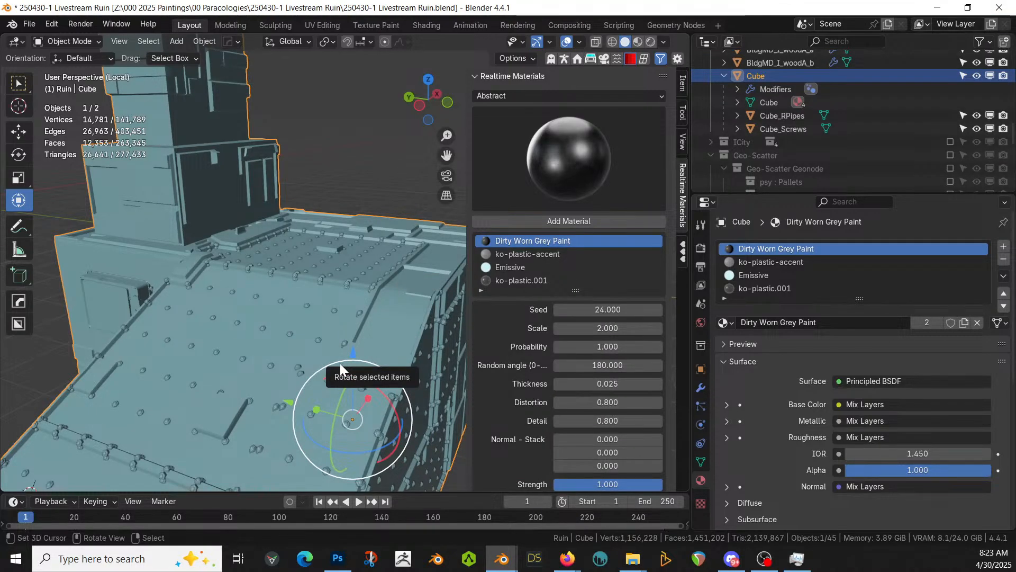
# Show the auxiliary settings of Panel Screws and switch the screws' origin to Faces
pyautogui.moveTo(308, 411); pyautogui.dragTo(333, 376, button='middle')
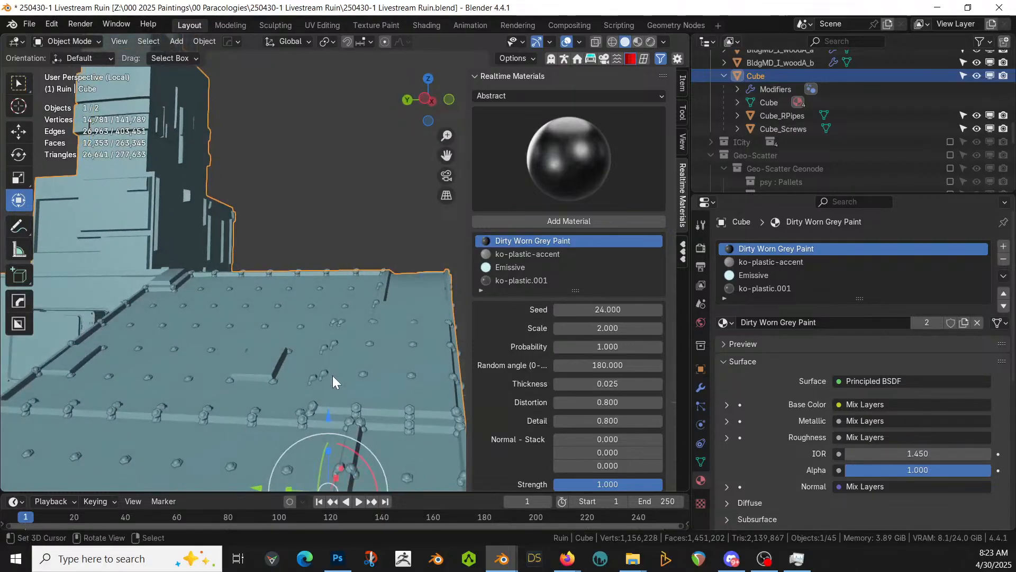
pyautogui.press('F9')
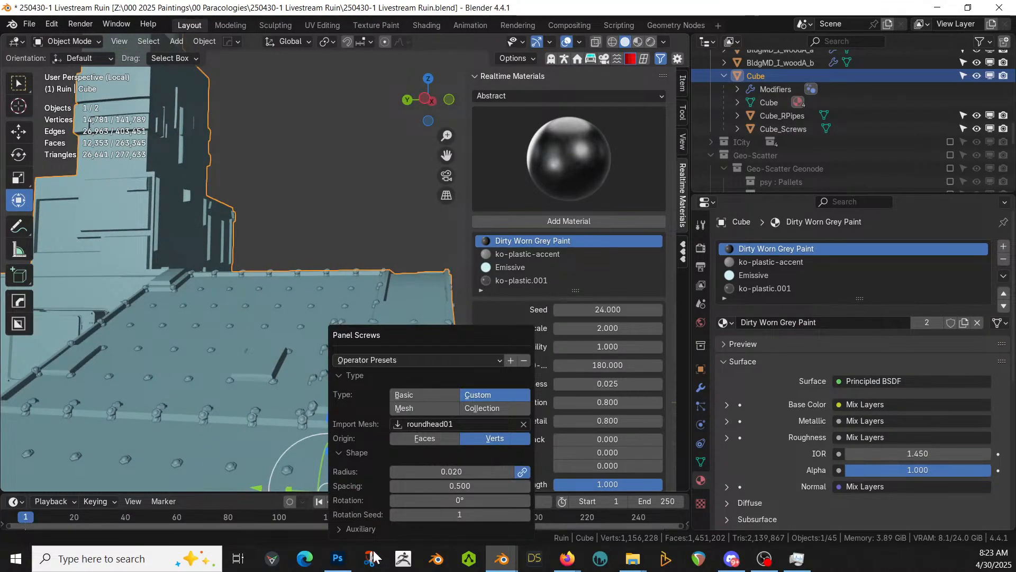
pyautogui.click(346, 529)
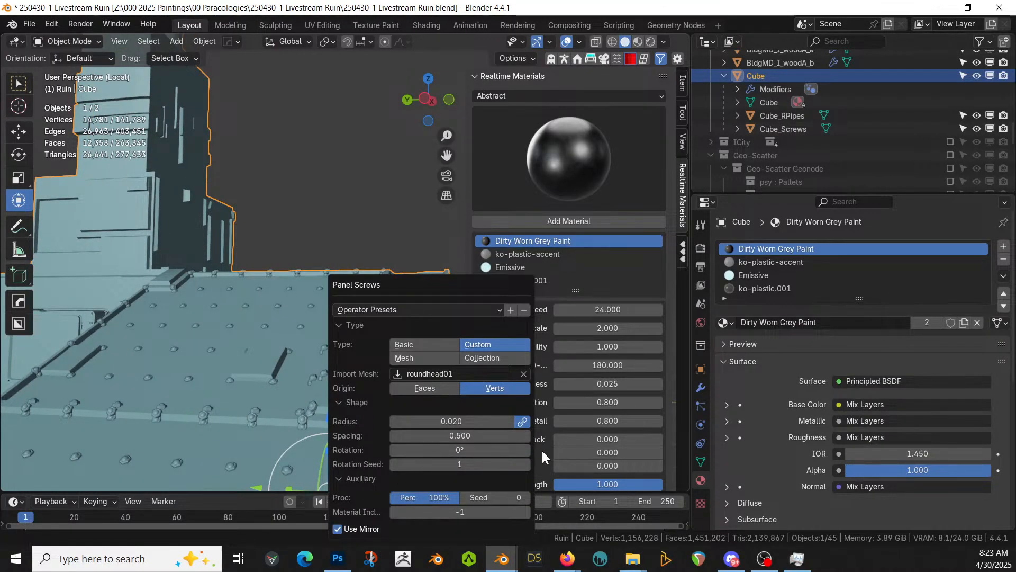
pyautogui.click(421, 391)
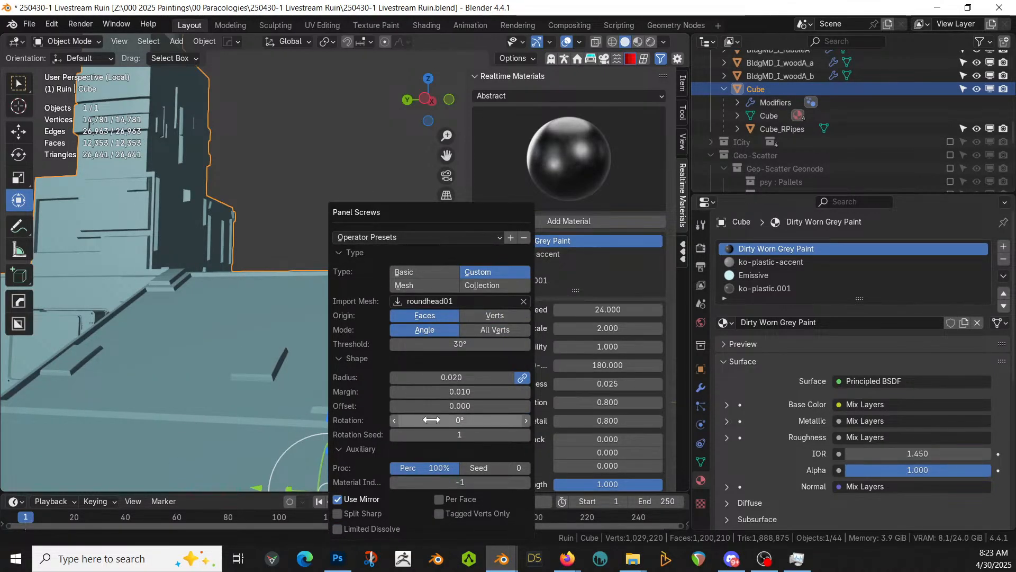
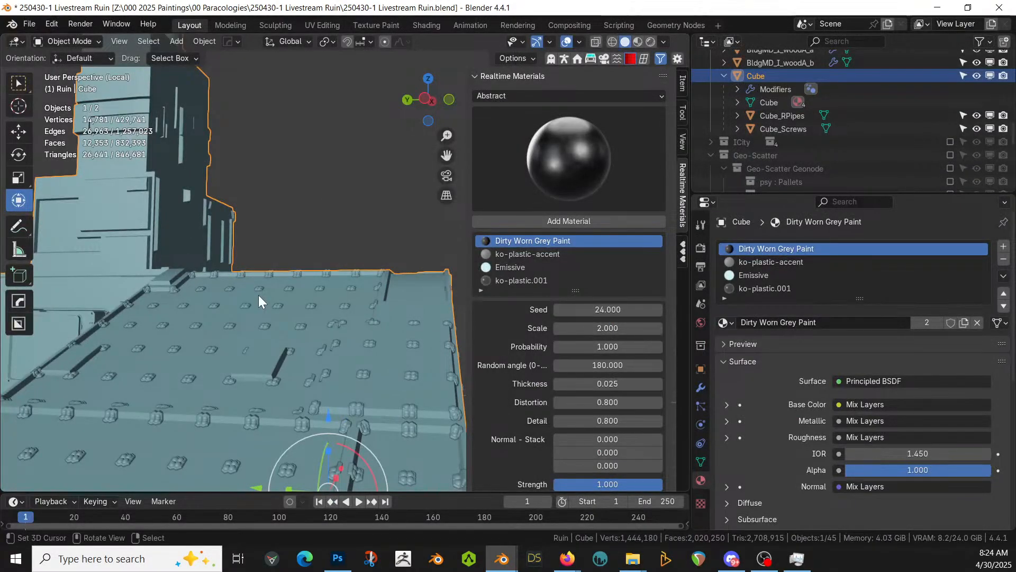
# Inspect the screws across the hull and undo them
pyautogui.moveTo(258, 295); pyautogui.dragTo(104, 237, button='middle')
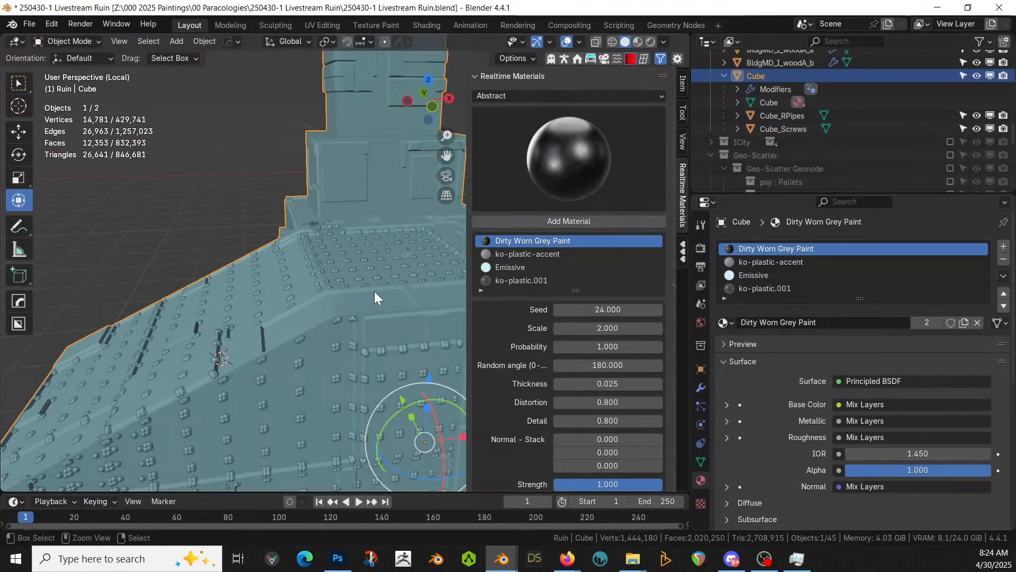
pyautogui.hotkey('ctrl', 'z')
pyautogui.moveTo(303, 329); pyautogui.dragTo(410, 351, button='middle')
pyautogui.scroll(-3, 371, 325)
pyautogui.moveTo(414, 389); pyautogui.dragTo(405, 235, button='middle')
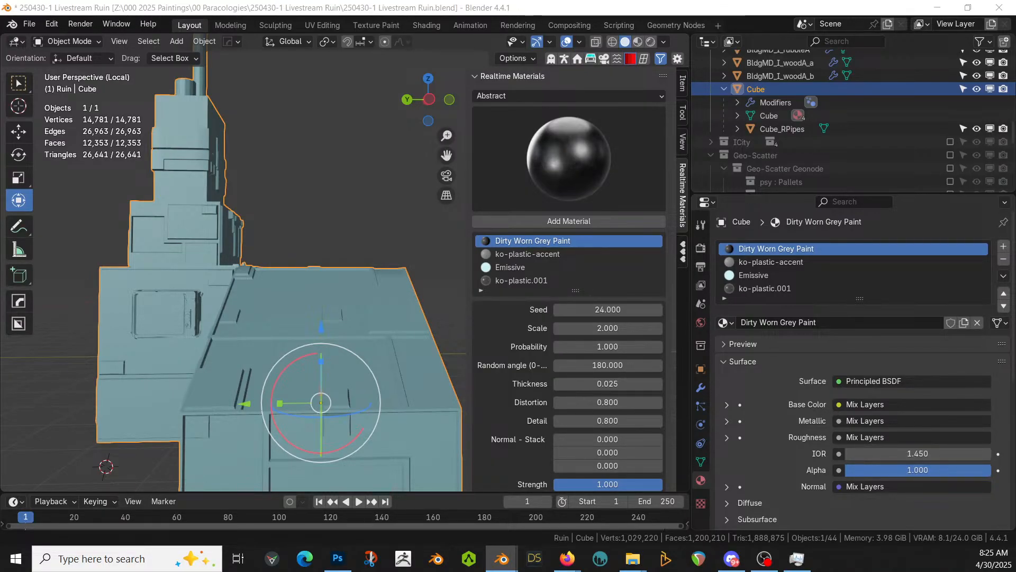
# Place the Complex_panel_15 asset on the upper part of the sloped roof and scale it down to fit the surface
pyautogui.moveTo(343, 251); pyautogui.dragTo(300, 293, button='middle')
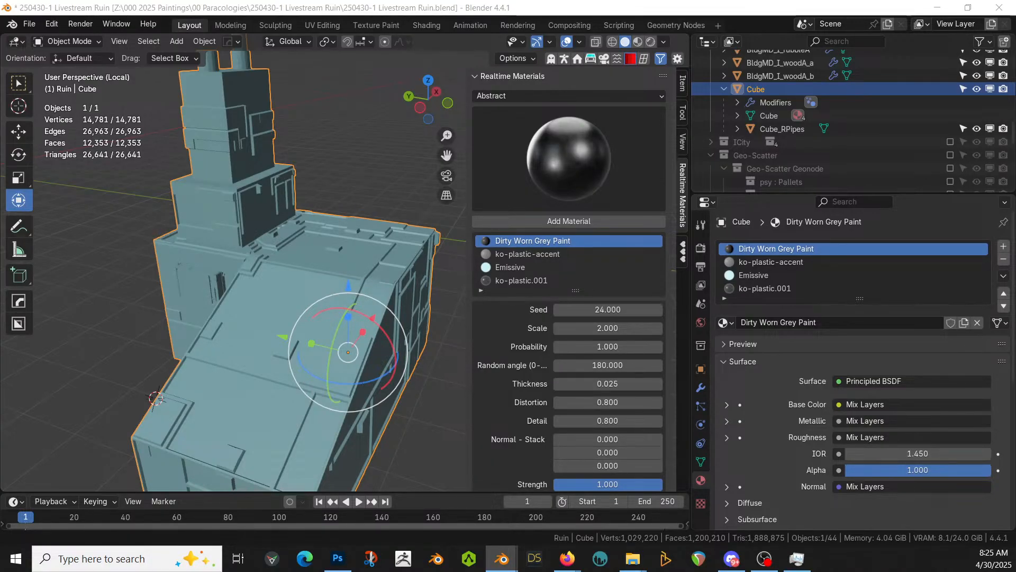
pyautogui.moveTo(1, 310); pyautogui.dragTo(293, 306)
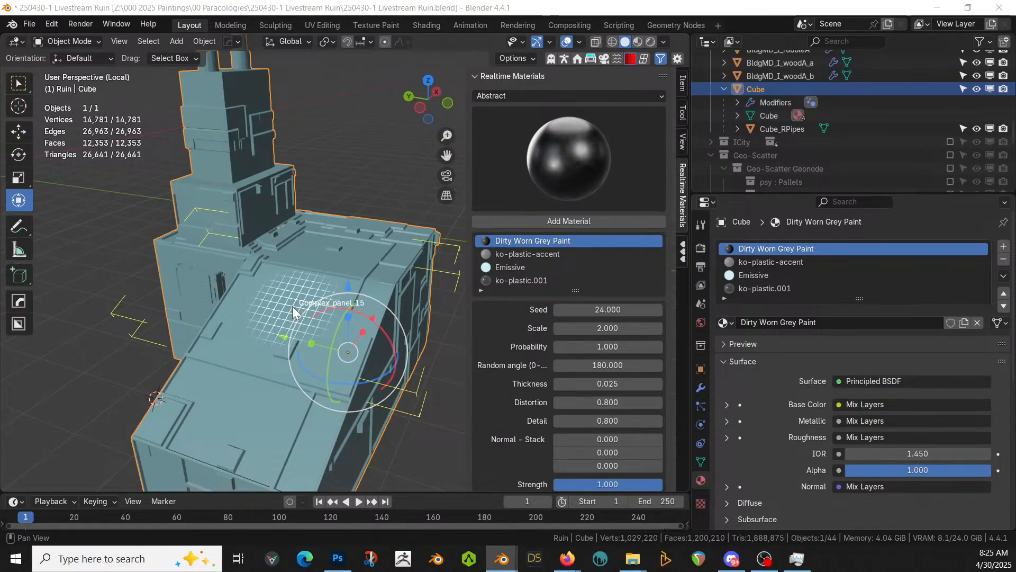
pyautogui.moveTo(292, 306); pyautogui.dragTo(292, 306)
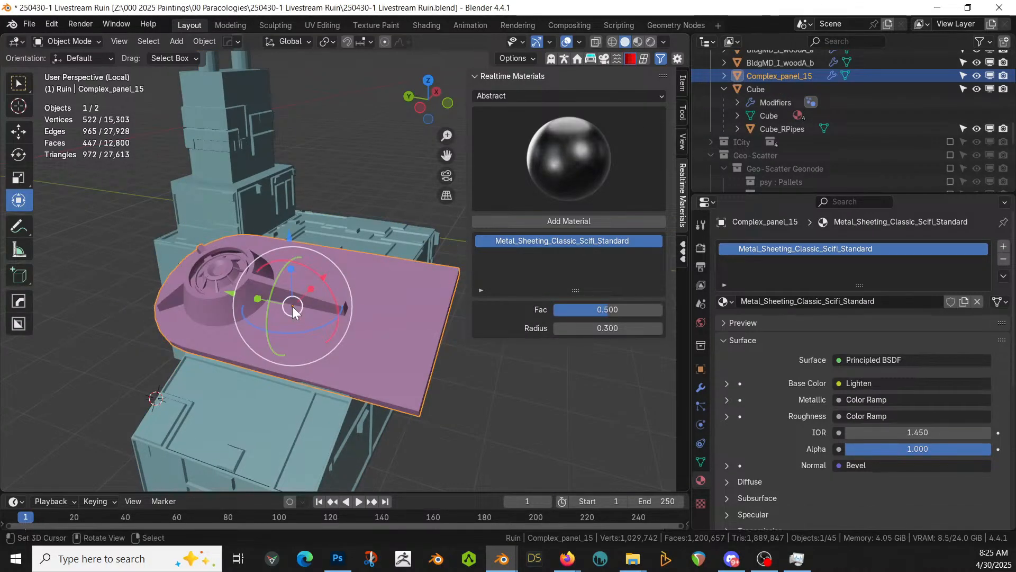
pyautogui.press('s')
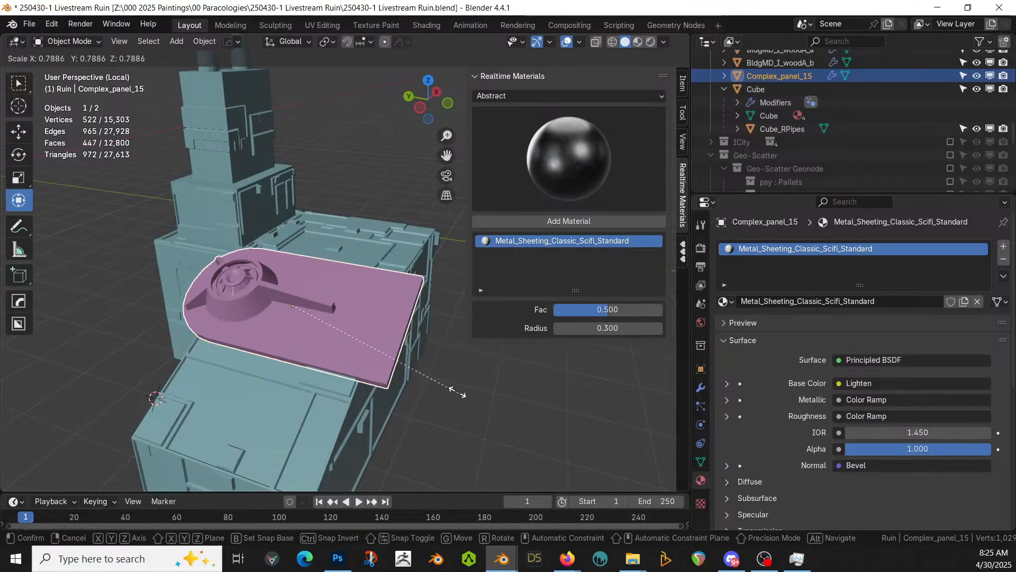
pyautogui.click(358, 349)
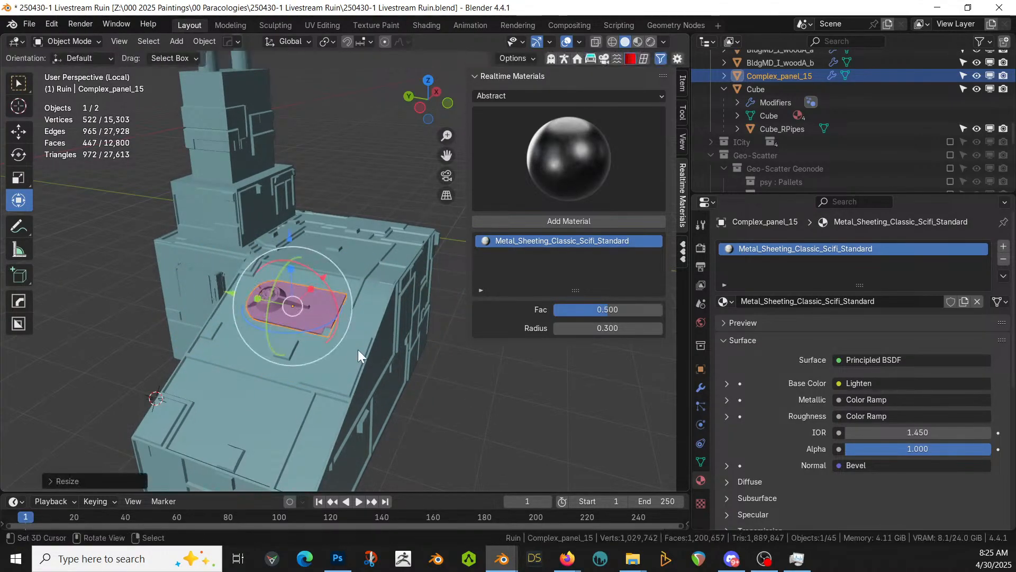
# Shift Complex_panel_15 along the global Y axis to reposition it across the sloped roof
pyautogui.press('KP_Decimal')
pyautogui.moveTo(379, 348); pyautogui.dragTo(364, 299, button='middle')
pyautogui.press('g')
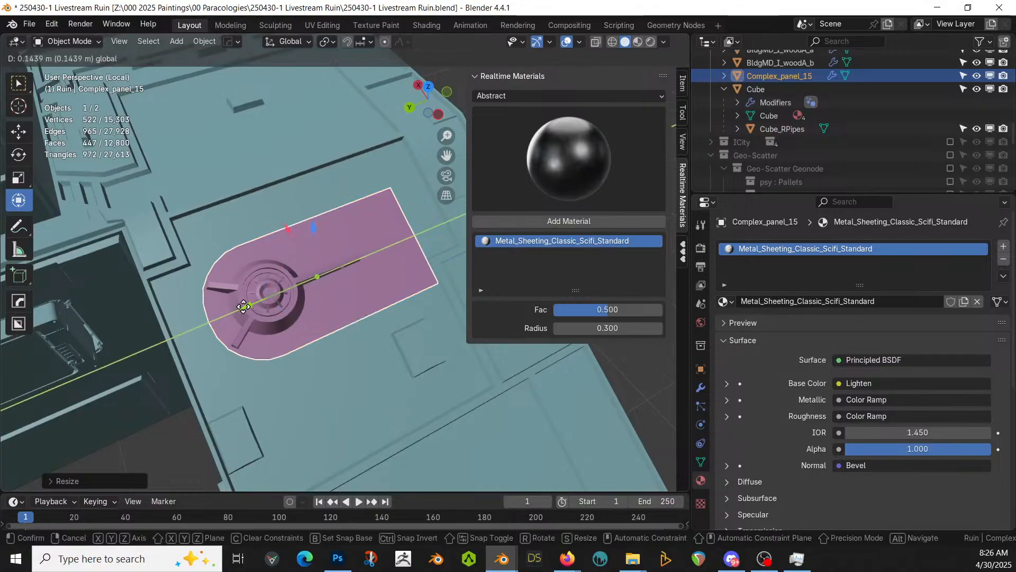
pyautogui.click(237, 310)
# Switch the transform orientation to Local and adjust the panel's height against the sloped roof along its local Z axis
pyautogui.moveTo(237, 310); pyautogui.dragTo(233, 132, button='middle')
pyautogui.click(287, 44)
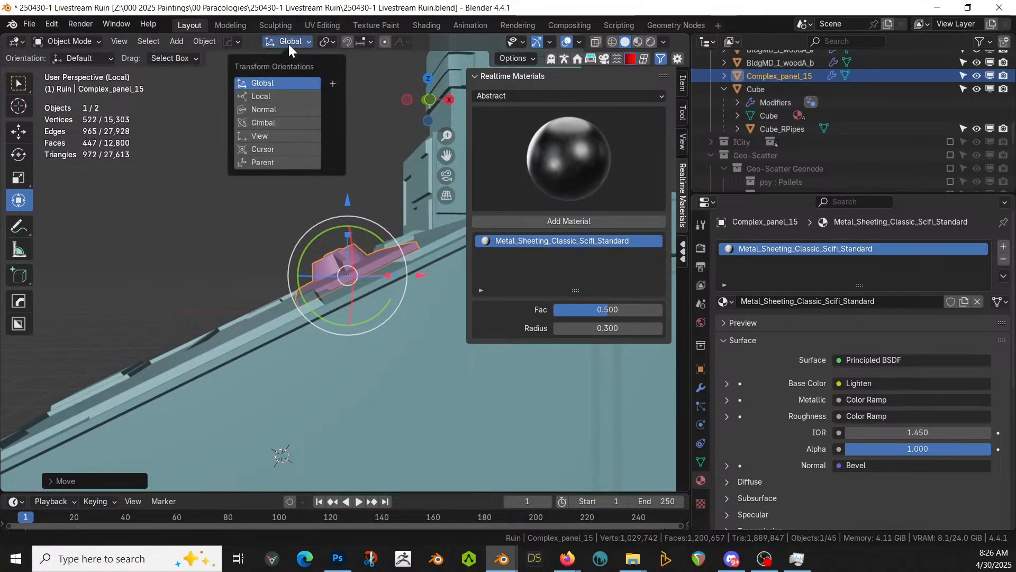
pyautogui.click(275, 96)
pyautogui.moveTo(379, 244); pyautogui.dragTo(361, 374, button='middle')
pyautogui.press('g')
pyautogui.press('z')
pyautogui.click(377, 250)
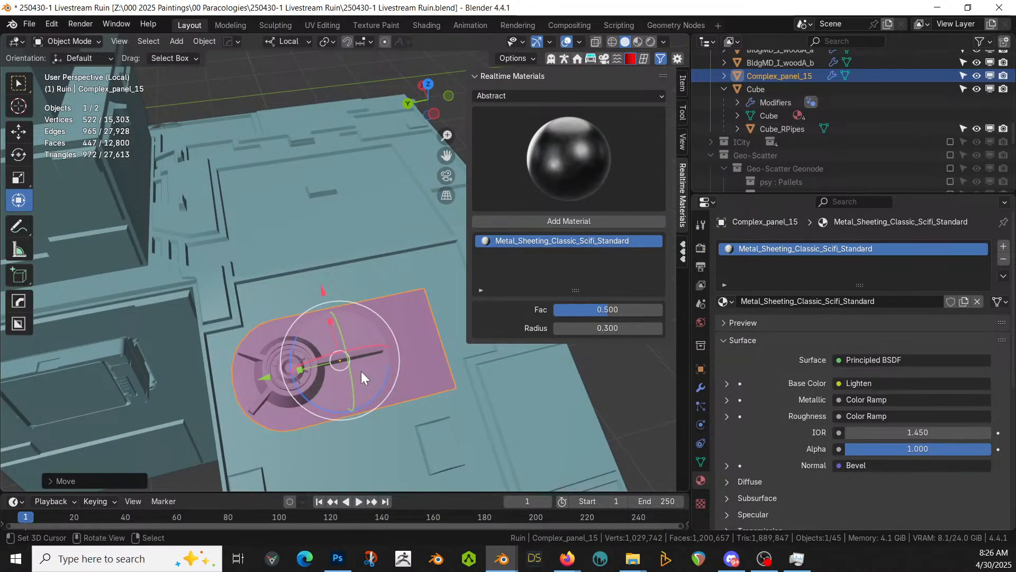
# Create a Cablerator cable from the panel's round fitting to the small raised plate on the roof, with a width of 0.066
pyautogui.hotkey('shift', 'alt', 'c')
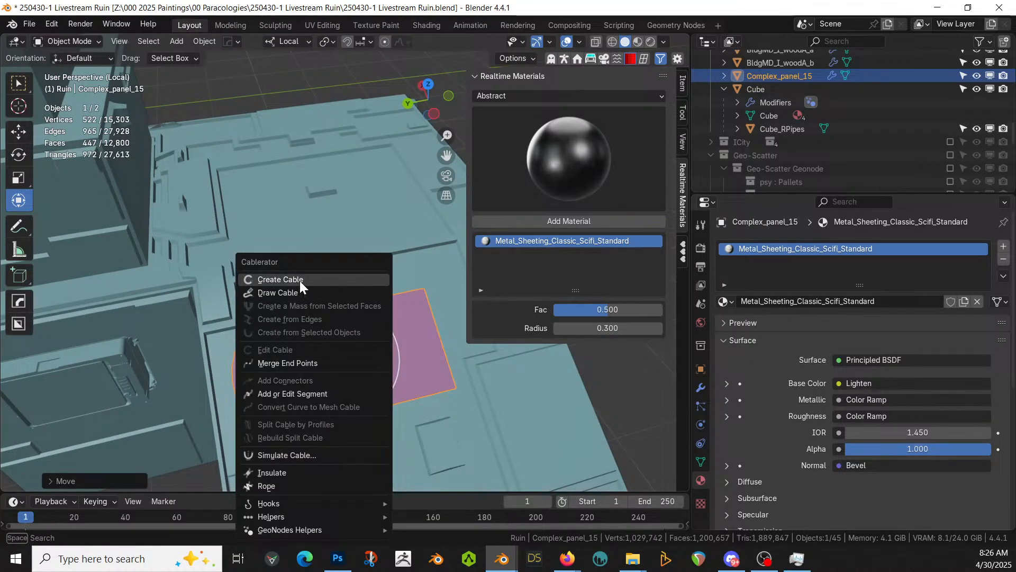
pyautogui.press('Return')
pyautogui.moveTo(345, 353); pyautogui.dragTo(418, 83, button='middle')
pyautogui.click(392, 345)
pyautogui.moveTo(415, 377); pyautogui.dragTo(362, 352, button='middle')
pyautogui.keyDown('shift'); pyautogui.moveTo(362, 352); pyautogui.dragTo(297, 103, button='middle'); pyautogui.keyUp('shift')
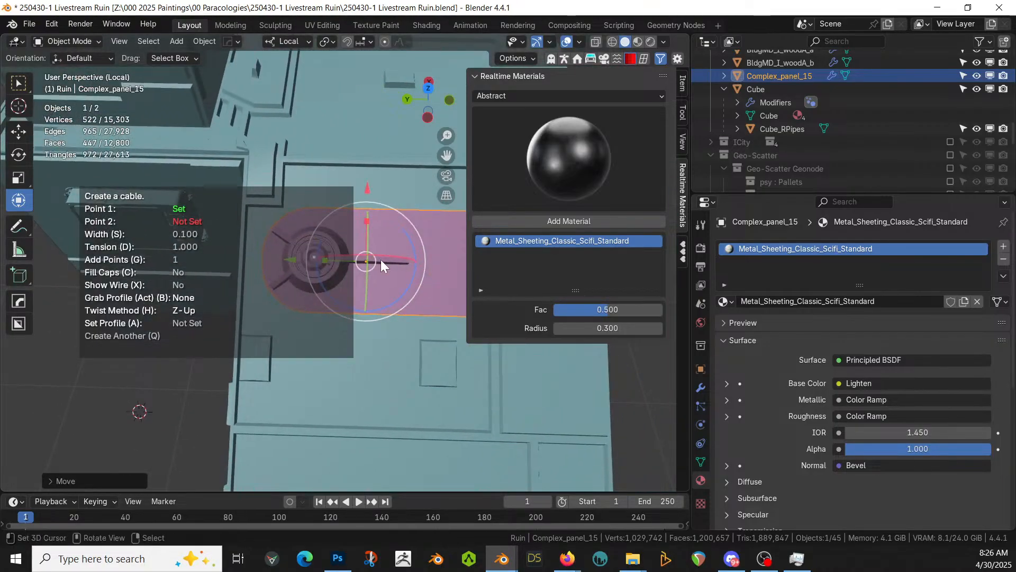
pyautogui.click(438, 363)
pyautogui.moveTo(437, 363); pyautogui.dragTo(513, 406, button='middle')
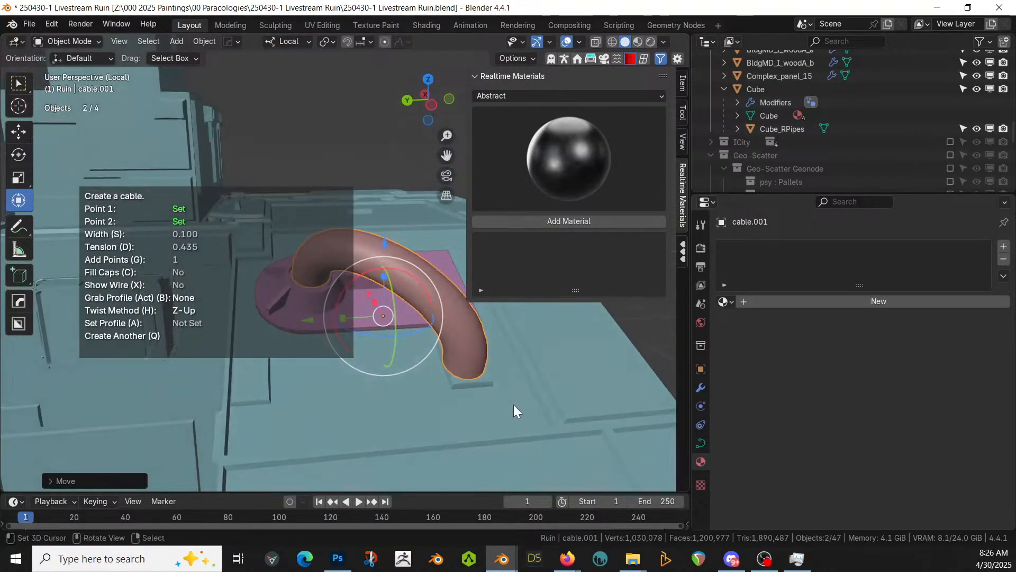
pyautogui.press('s')
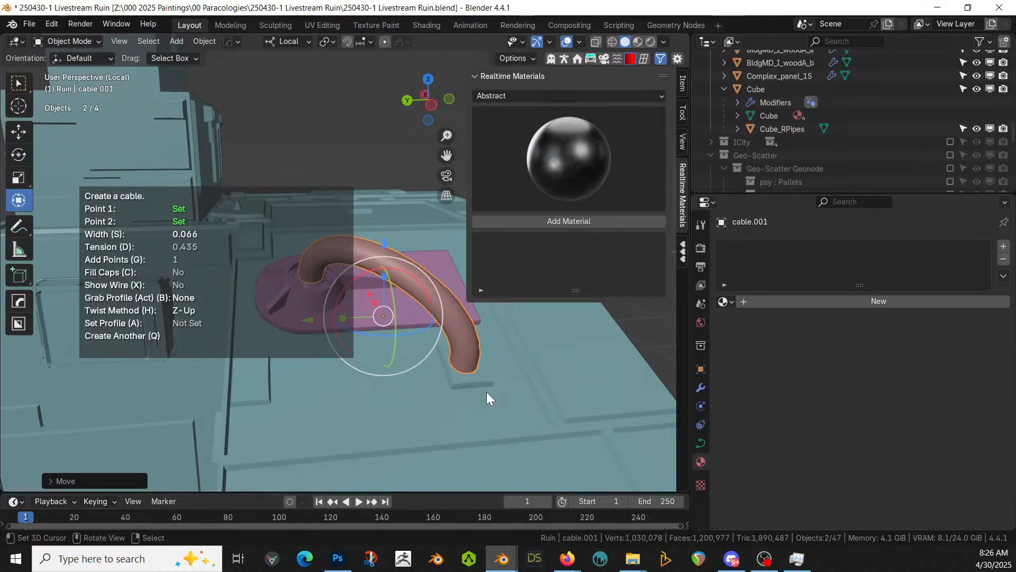
pyautogui.click(469, 421)
# Leave local view and join the new cable with the existing rubber cables on the machine's tower
pyautogui.scroll(-1, 486, 421)
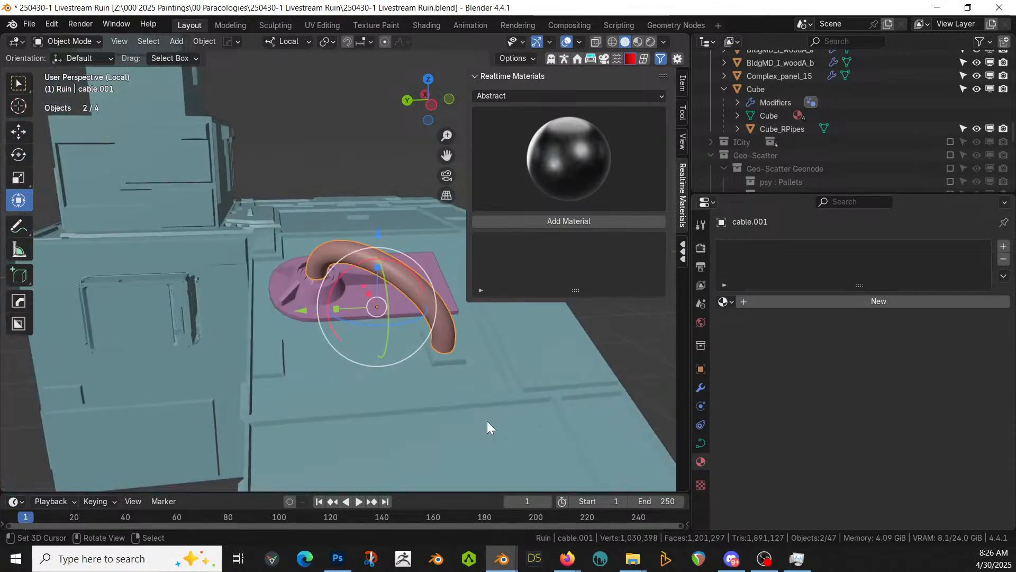
pyautogui.moveTo(487, 421); pyautogui.dragTo(373, 351, button='middle')
pyautogui.press('KP_Divide')
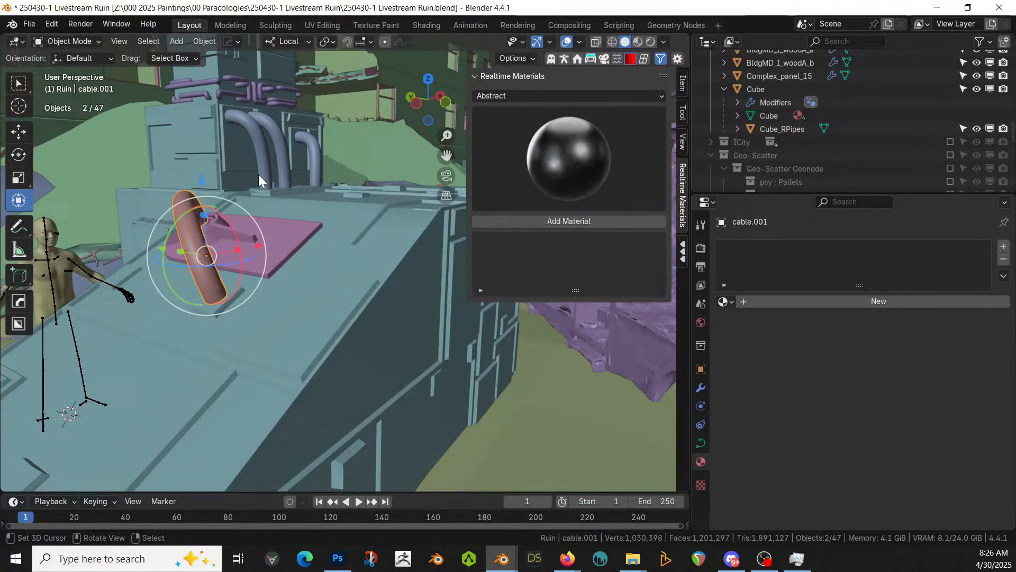
pyautogui.keyDown('shift'); pyautogui.click(253, 125); pyautogui.keyUp('shift')
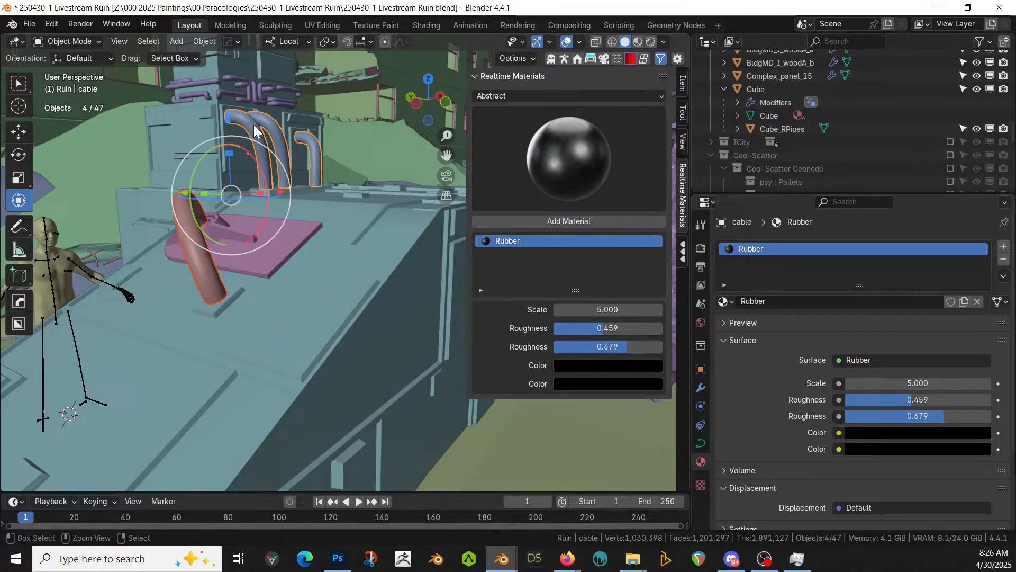
pyautogui.hotkey('ctrl', 'j')
pyautogui.moveTo(254, 126); pyautogui.dragTo(207, 191, button='middle')
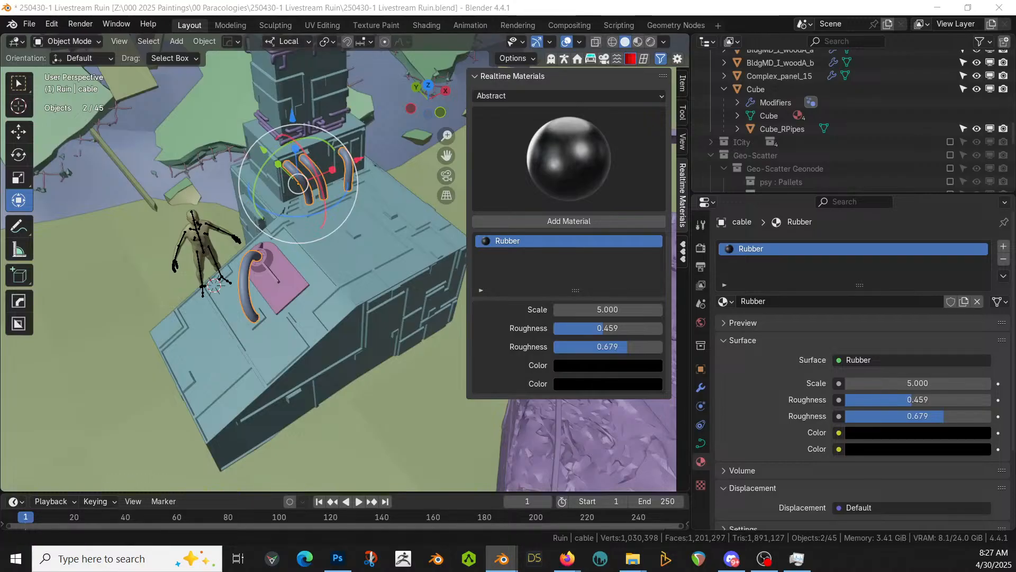
# Place the Greeble_Cluster_23 asset on the ground beside the machine's long side and scale it down
pyautogui.moveTo(49, 199); pyautogui.dragTo(338, 380)
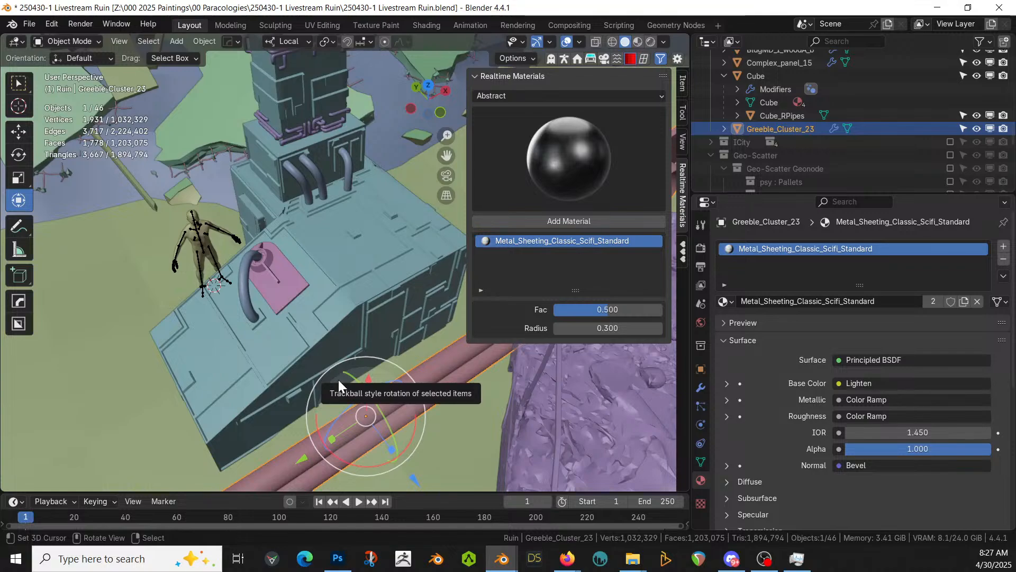
pyautogui.press('s')
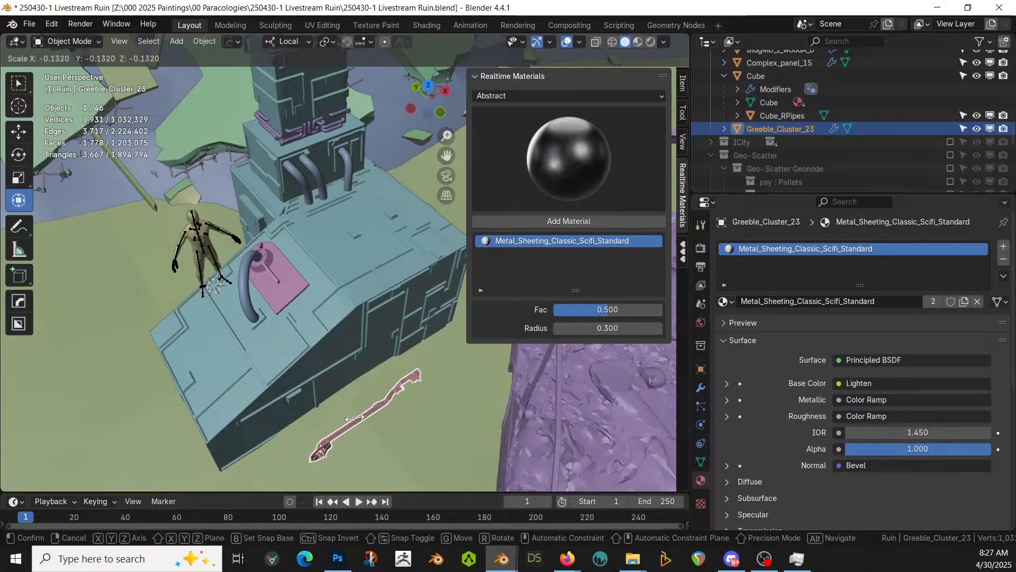
pyautogui.click(376, 418)
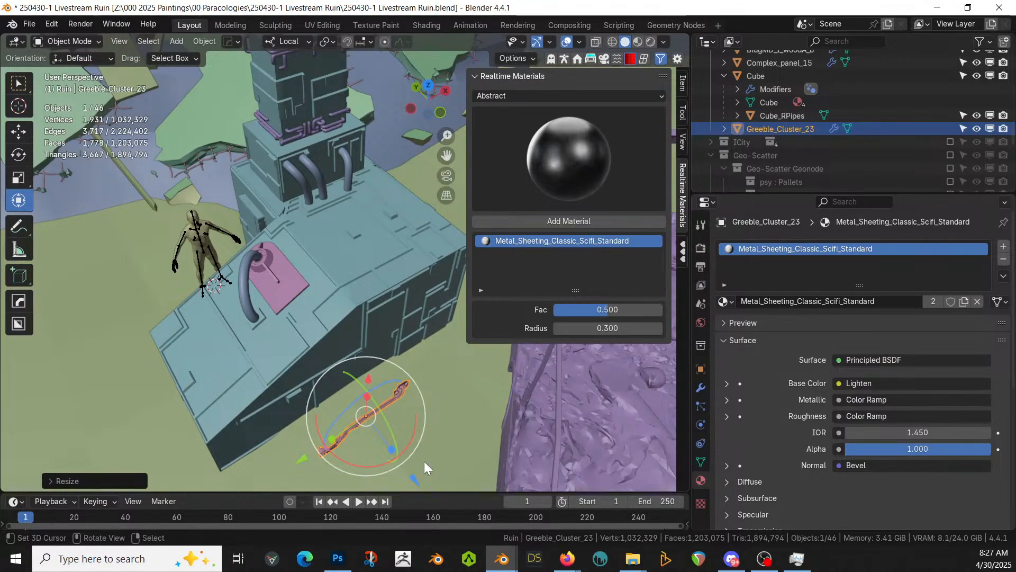
# Move the greeble cluster along its local Z axis onto the machine's side wall
pyautogui.press('g')
pyautogui.press('z')
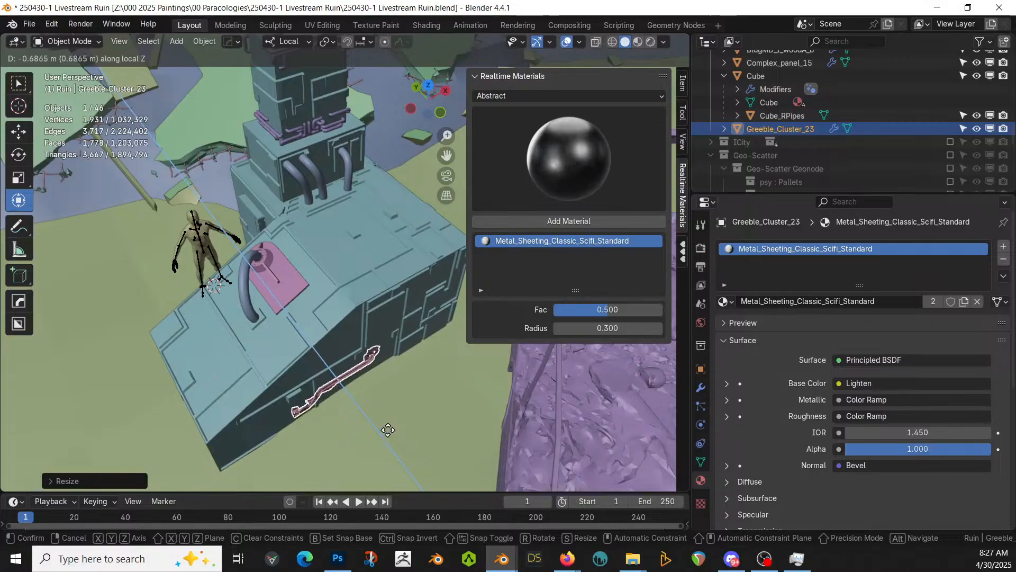
pyautogui.click(389, 430)
pyautogui.press('KP_Decimal')
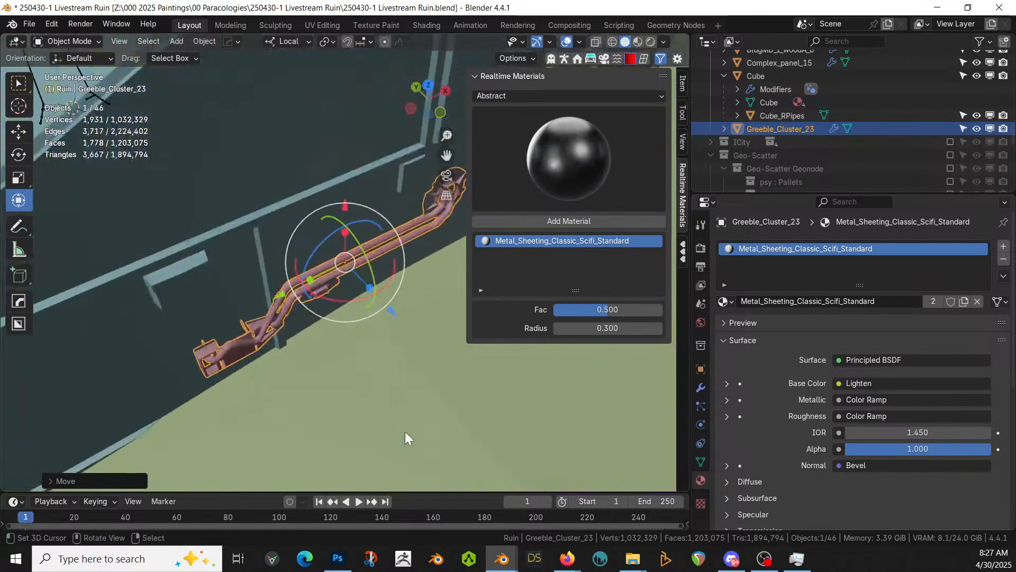
# Slide the greeble cluster along its local Y axis on the side wall and scale it up slightly
pyautogui.moveTo(405, 431); pyautogui.dragTo(325, 388, button='middle')
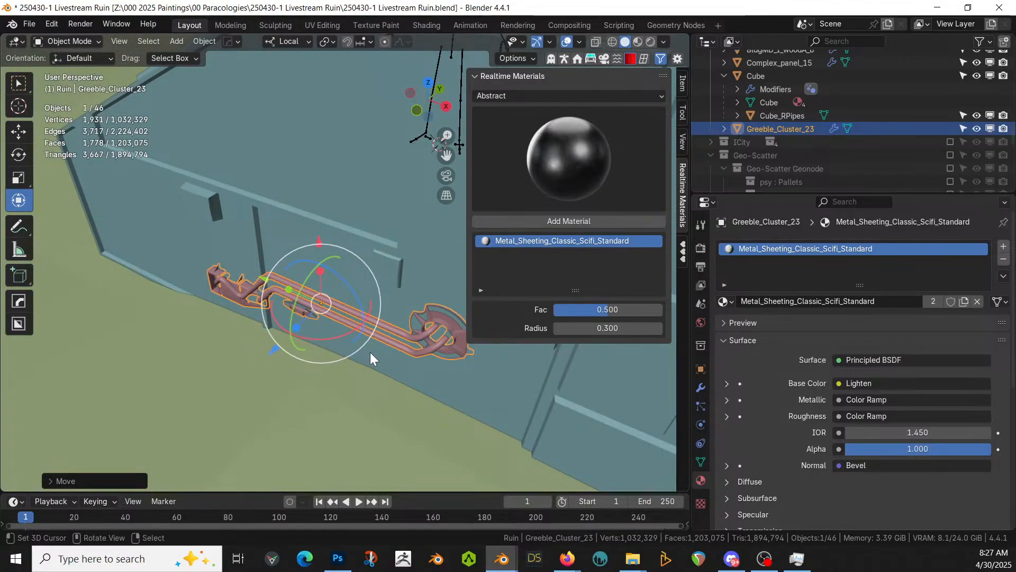
pyautogui.press('g')
pyautogui.press('y')
pyautogui.press('s')
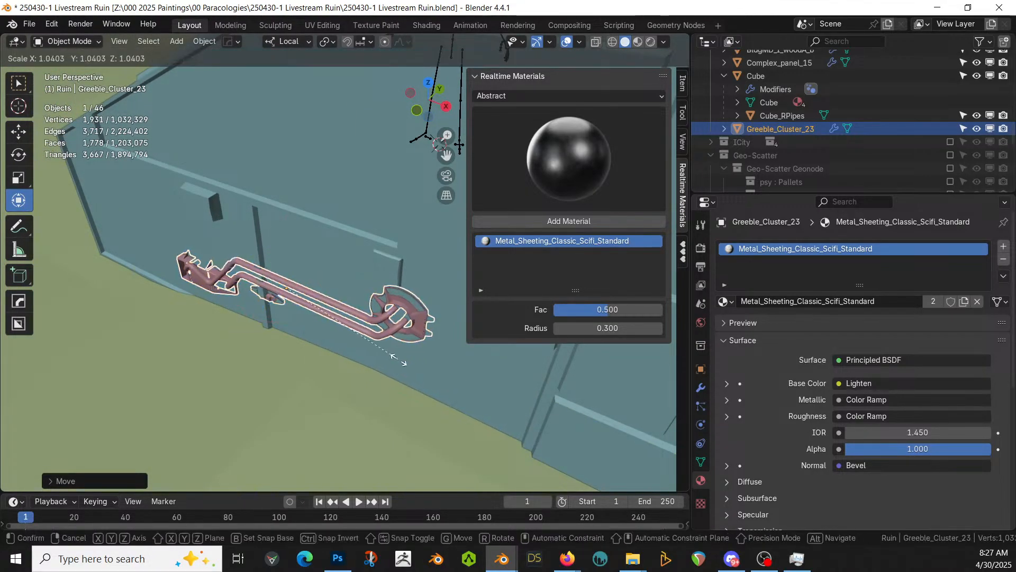
pyautogui.click(426, 363)
pyautogui.moveTo(426, 363); pyautogui.dragTo(376, 366, button='middle')
# Fit the greeble cluster against the side wall along local Z and nudge it along local Y
pyautogui.press('g')
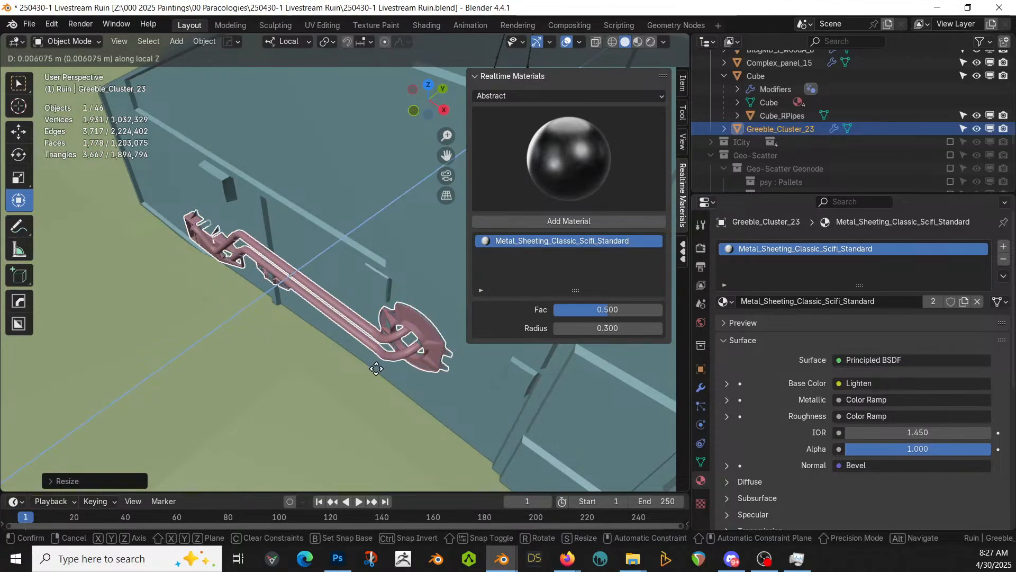
pyautogui.press('z')
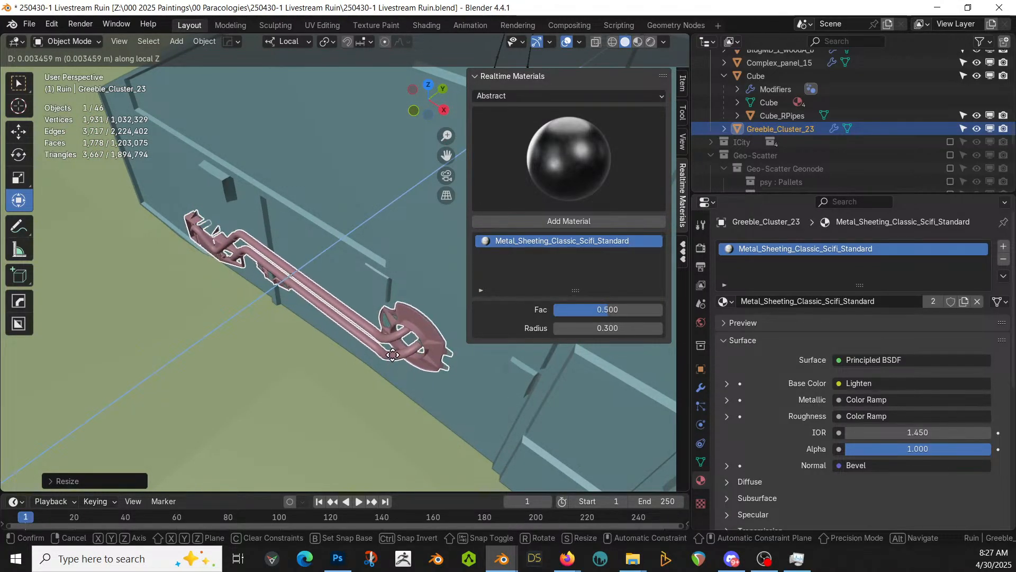
pyautogui.click(385, 360)
pyautogui.moveTo(389, 350); pyautogui.dragTo(474, 263, button='middle')
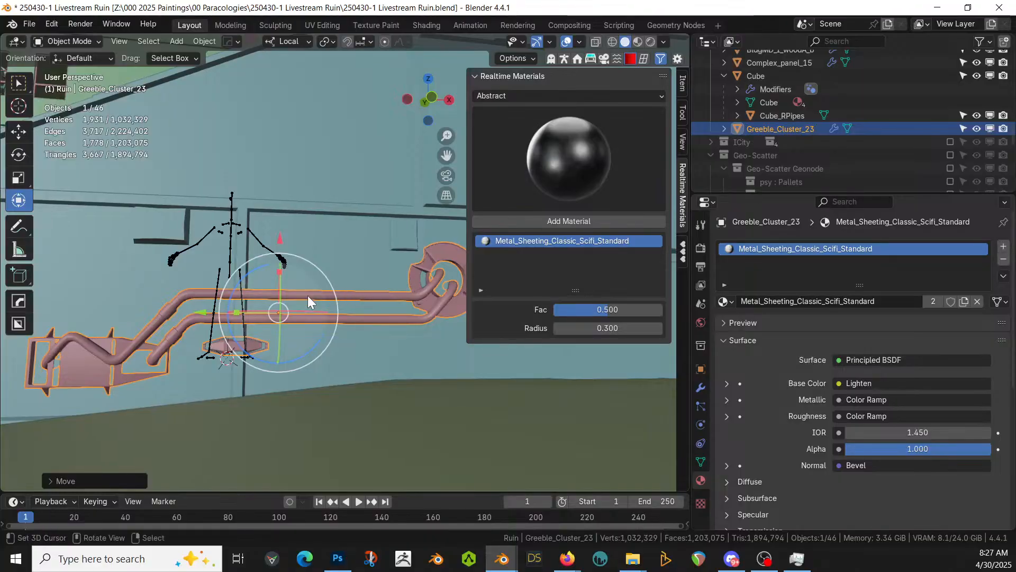
pyautogui.moveTo(204, 314); pyautogui.dragTo(207, 314)
pyautogui.moveTo(207, 314); pyautogui.dragTo(269, 325, button='middle')
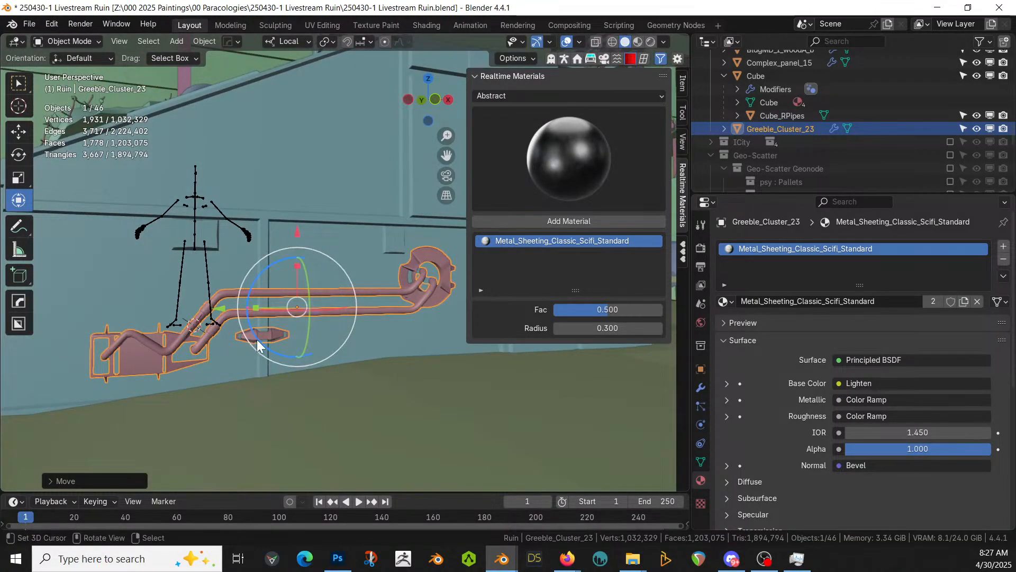
# Switch the viewport to Rendered shading and examine the machine's hull with the added details
pyautogui.press('z')
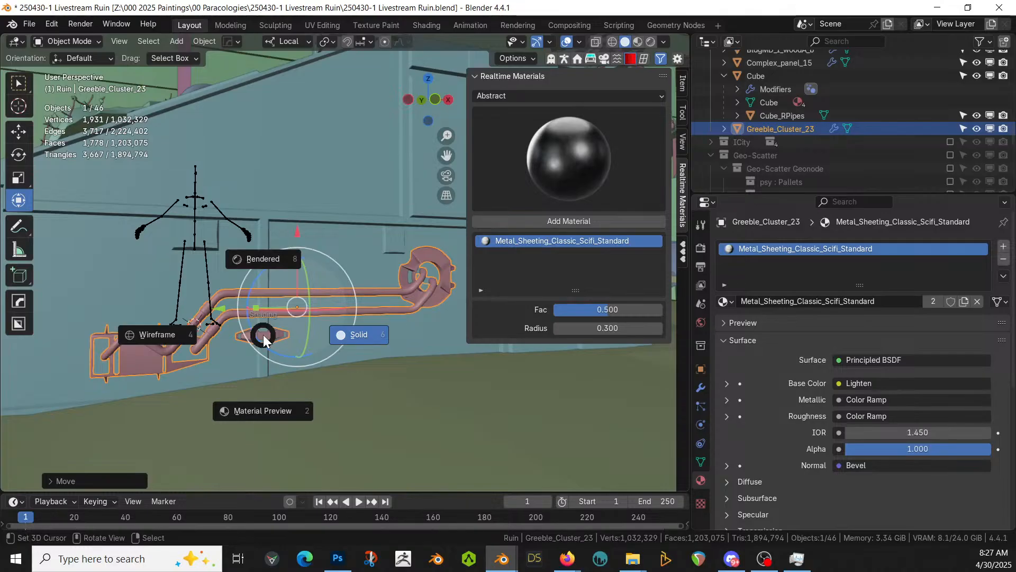
pyautogui.press('8')
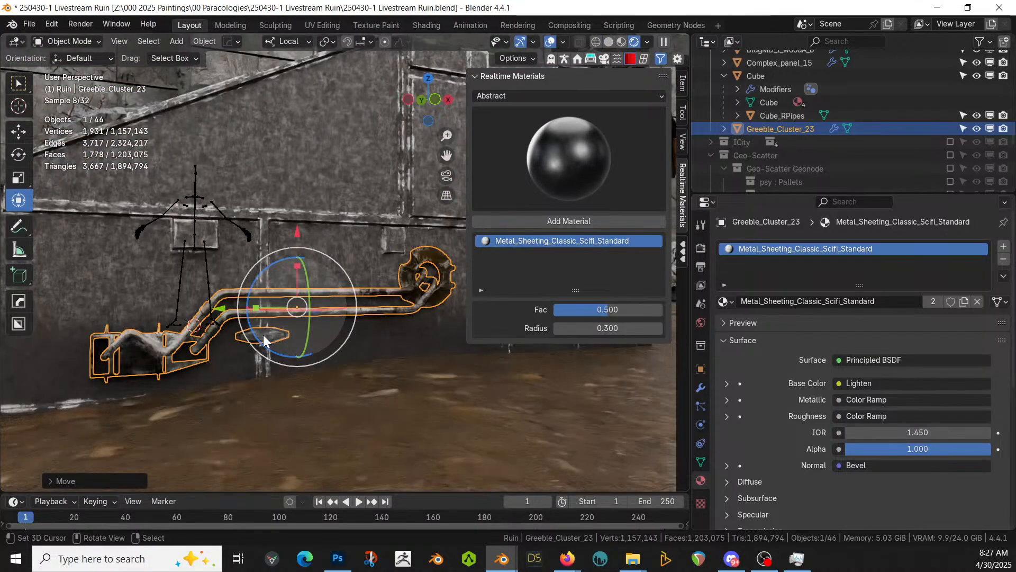
pyautogui.click(320, 377)
pyautogui.moveTo(323, 373); pyautogui.dragTo(420, 386, button='middle')
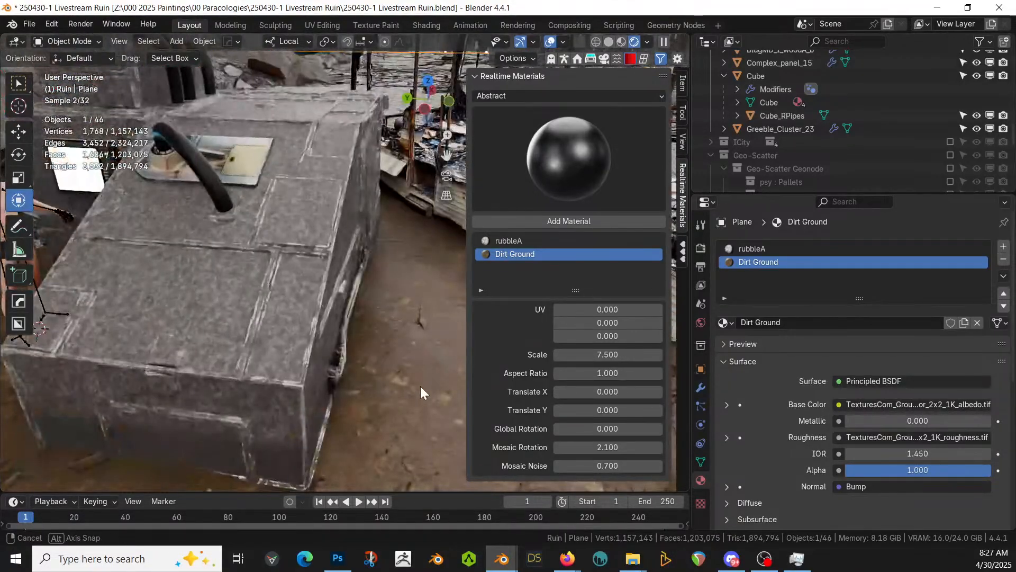
# Replace the material of Complex_panel_15 on the roof with Dirty Worn Grey Paint
pyautogui.click(252, 152)
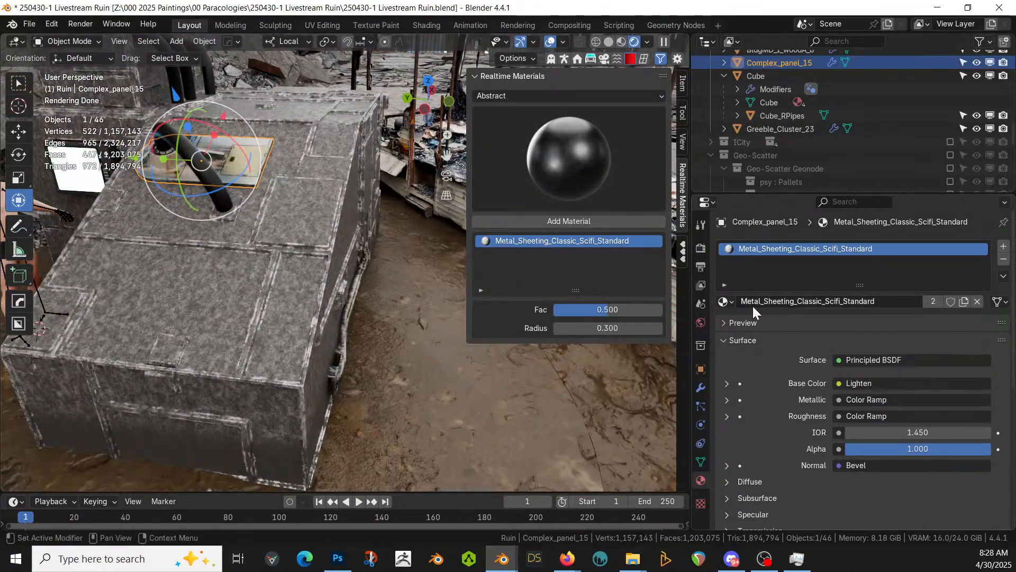
pyautogui.click(724, 301)
pyautogui.write('dir')
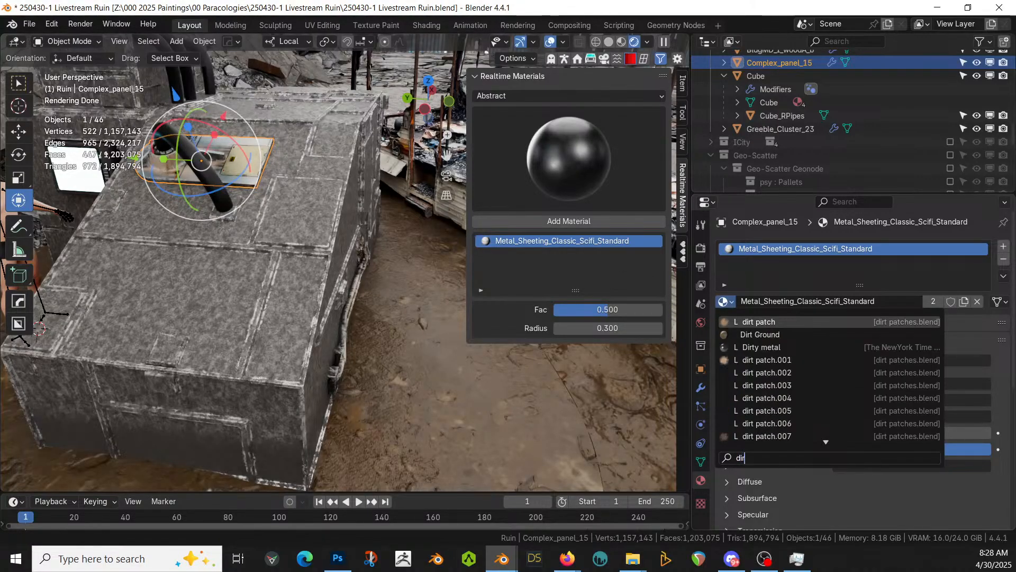
pyautogui.write('ty')
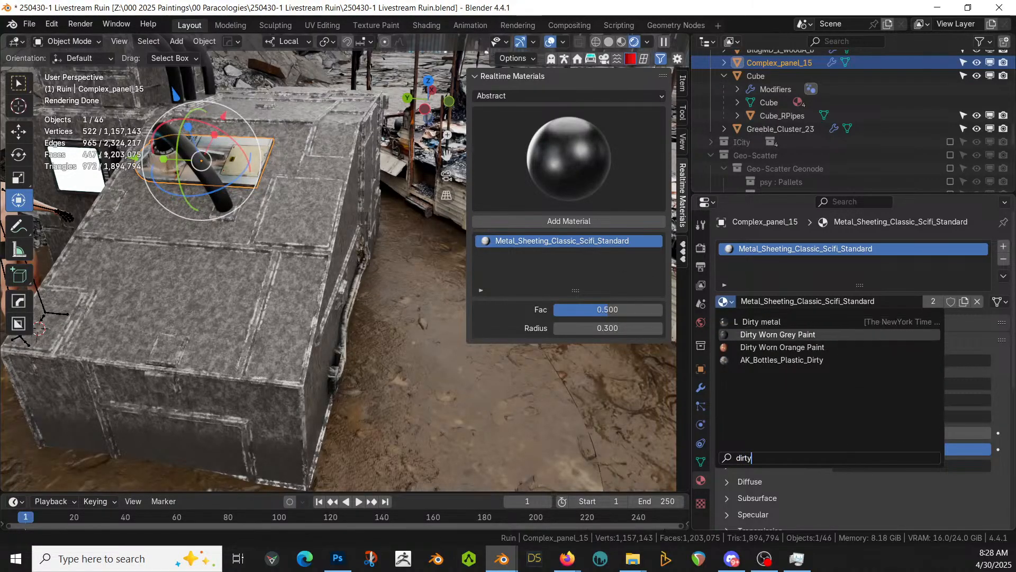
pyautogui.click(801, 335)
pyautogui.moveTo(381, 208); pyautogui.dragTo(411, 231, button='middle')
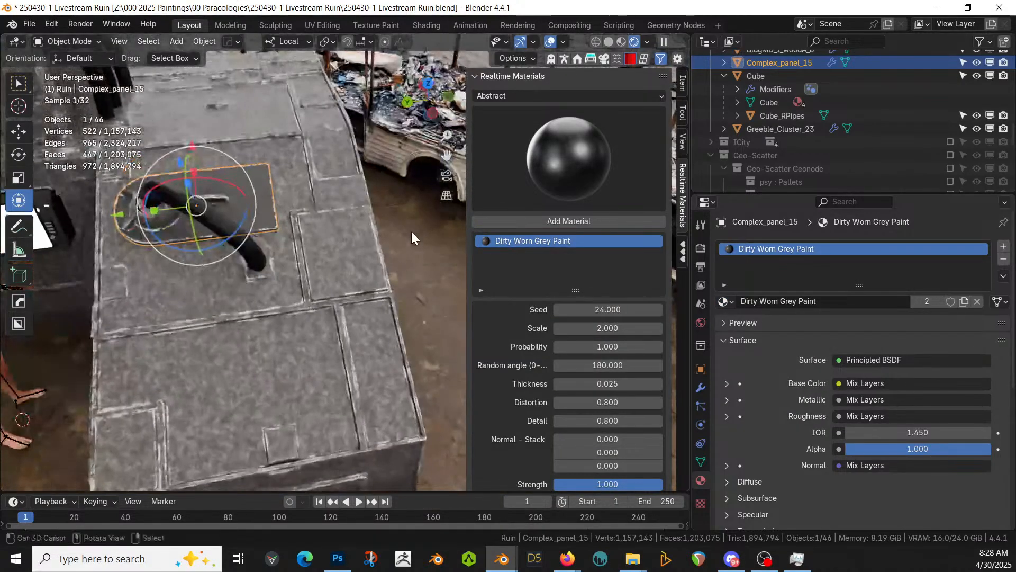
pyautogui.keyDown('shift'); pyautogui.moveTo(300, 203); pyautogui.dragTo(372, 271, button='middle'); pyautogui.keyUp('shift')
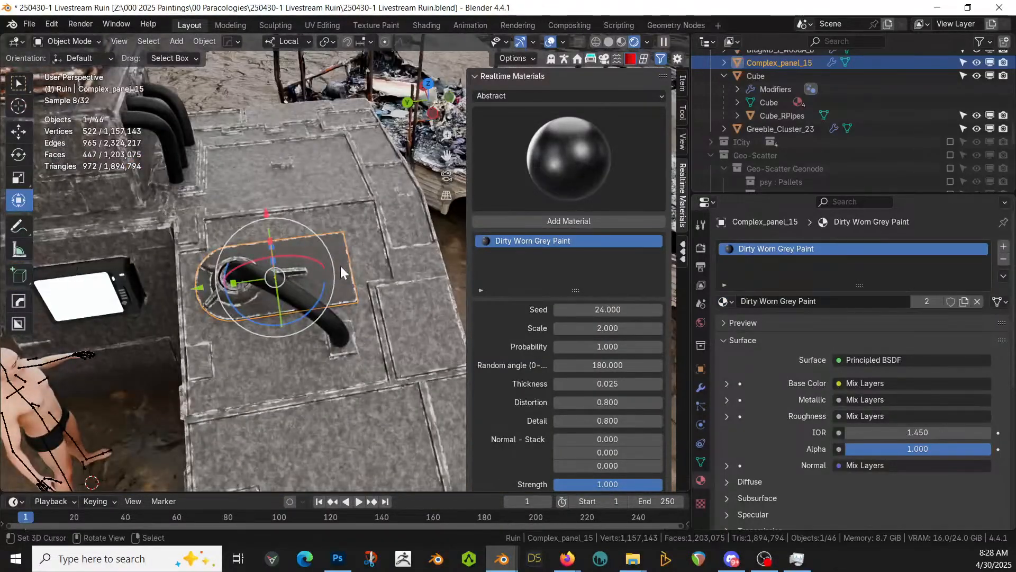
pyautogui.rightClick(340, 266)
pyautogui.click(318, 263)
pyautogui.hotkey('shift', 'a')
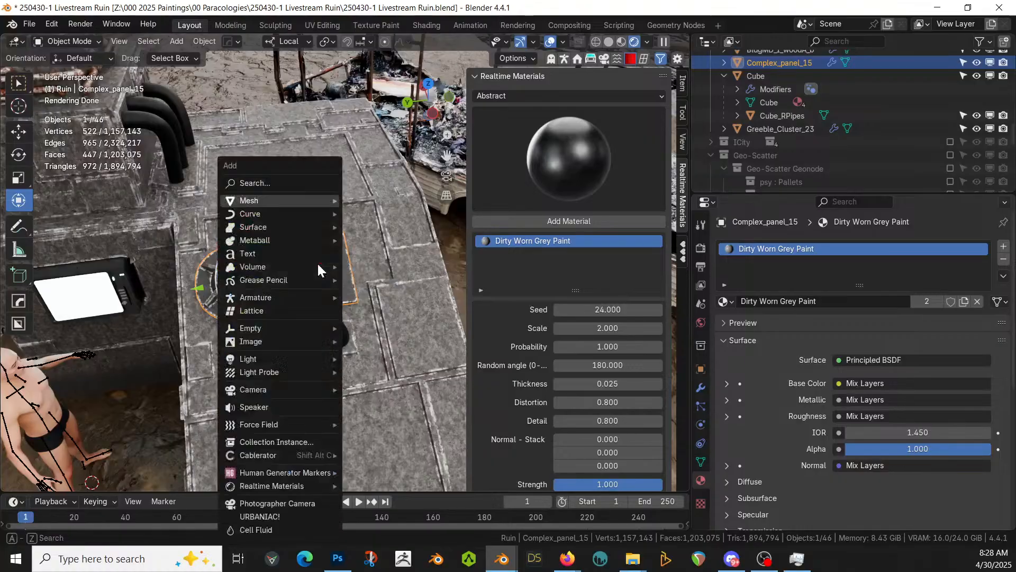
pyautogui.moveTo(317, 267)
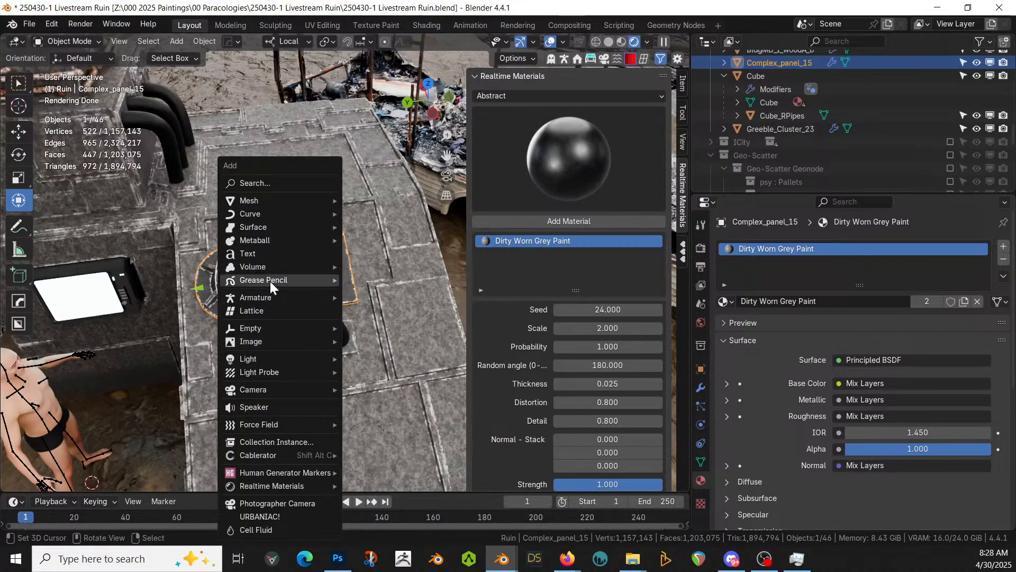
pyautogui.press('Escape')
pyautogui.hotkey('shift', 'a')
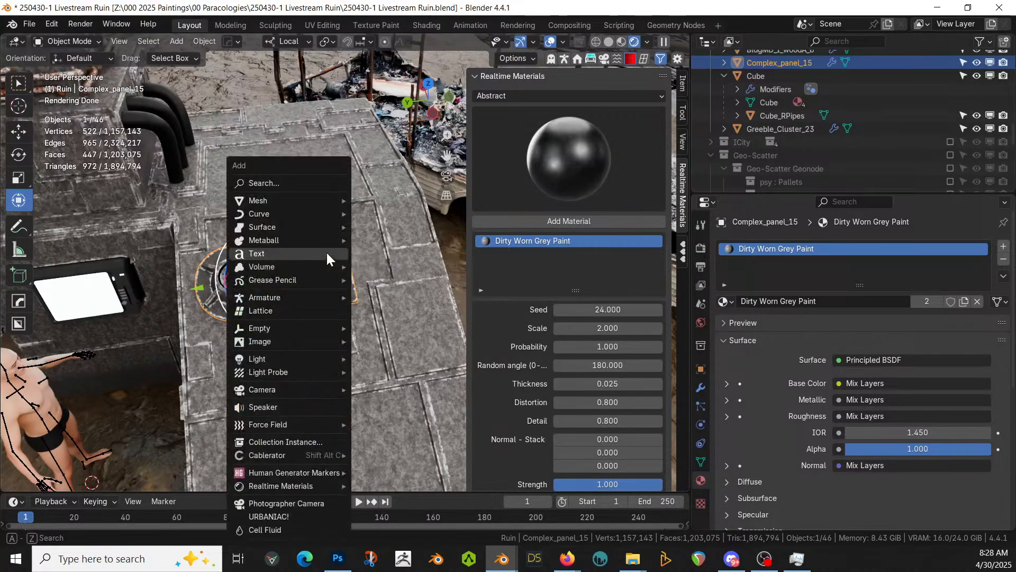
pyautogui.press('Escape')
# Apply the rotation and scale of Complex_panel_15
pyautogui.hotkey('ctrl', 'a')
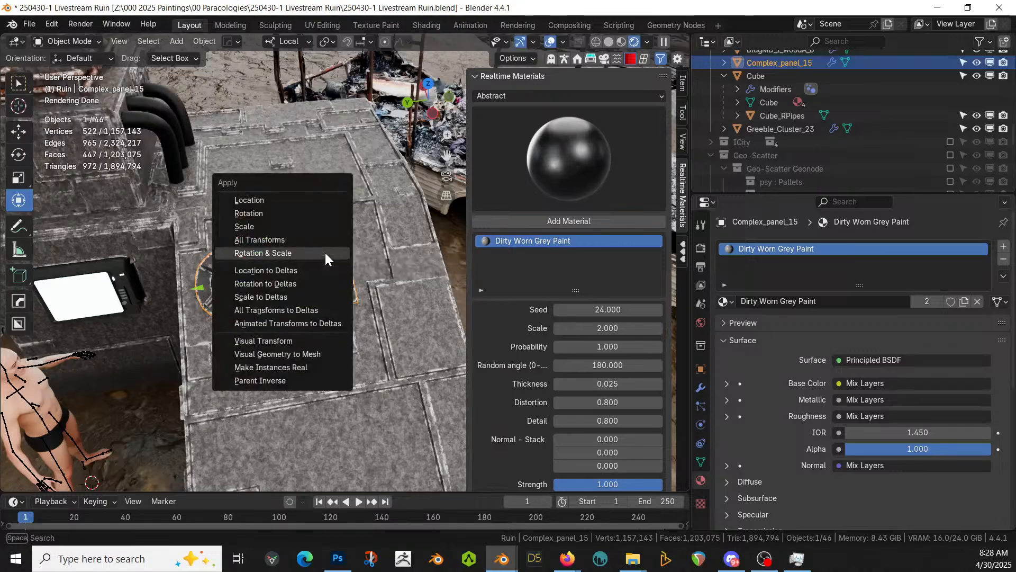
pyautogui.click(325, 251)
pyautogui.moveTo(318, 252); pyautogui.dragTo(362, 290)
pyautogui.moveTo(361, 290); pyautogui.dragTo(284, 214, button='middle')
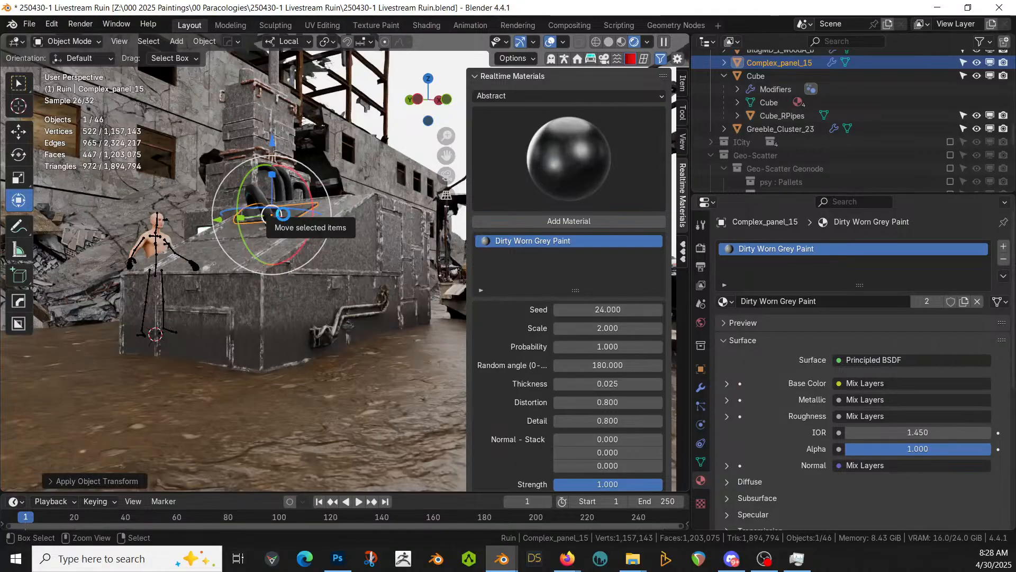
# Save the ruin scene file
pyautogui.hotkey('ctrl', 's')
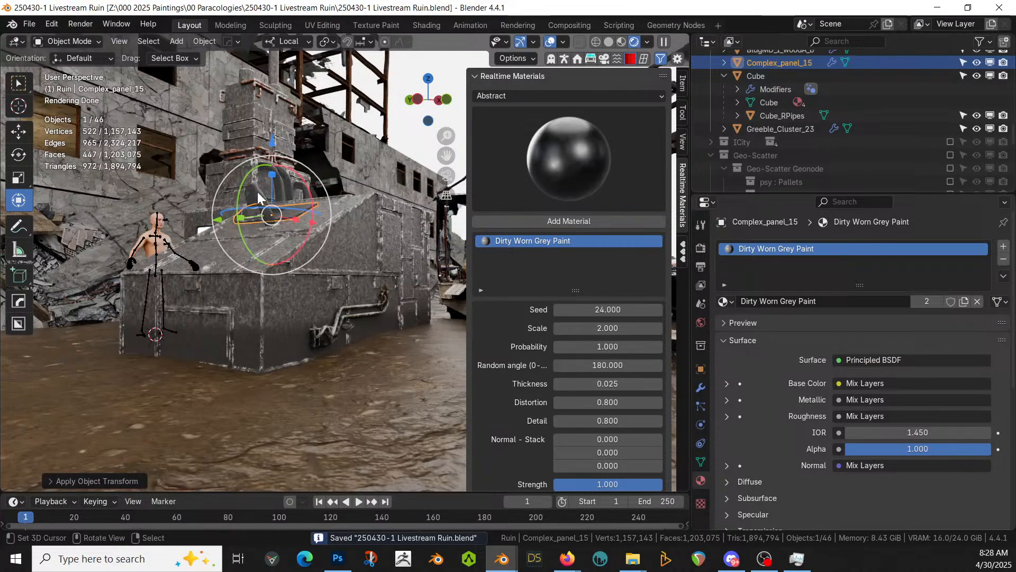
pyautogui.moveTo(256, 217); pyautogui.dragTo(258, 325, button='middle')
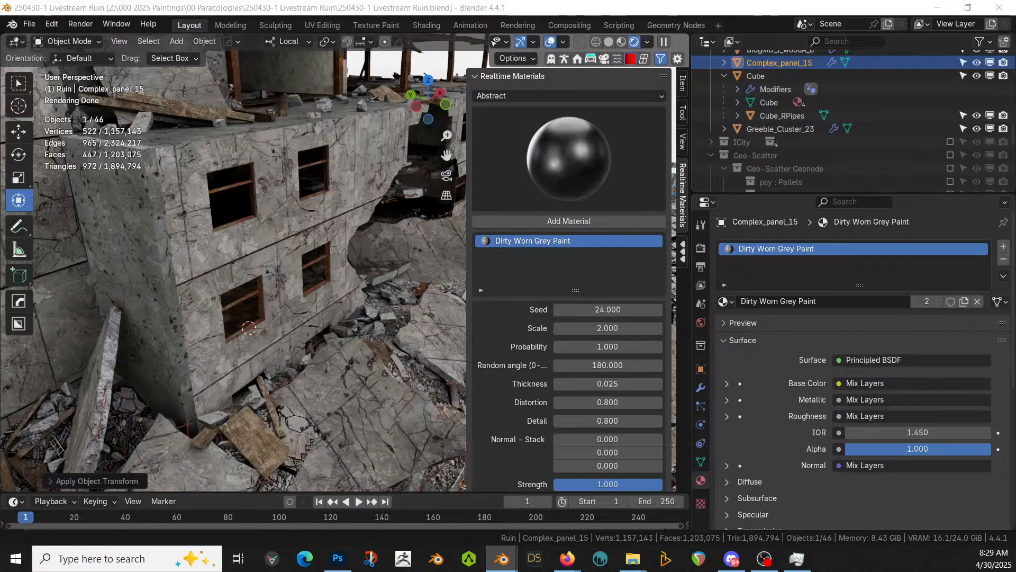
# Place the Tarp Drape 2K_005 asset at the lower window of the ruined building and rotate it 90° about local X
pyautogui.moveTo(236, 85); pyautogui.dragTo(251, 337)
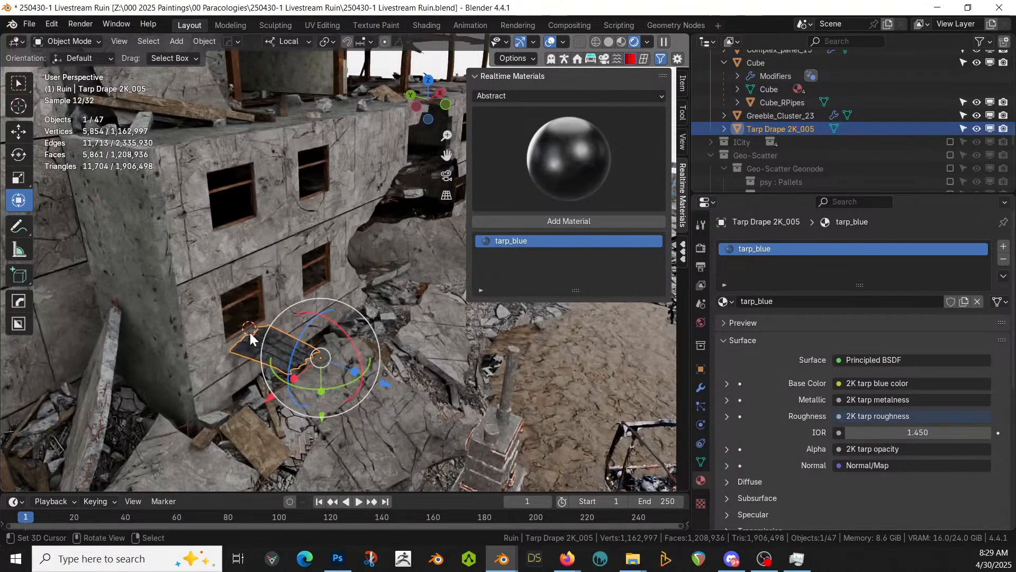
pyautogui.press('r')
pyautogui.press('x')
pyautogui.press('x')
pyautogui.write('-90')
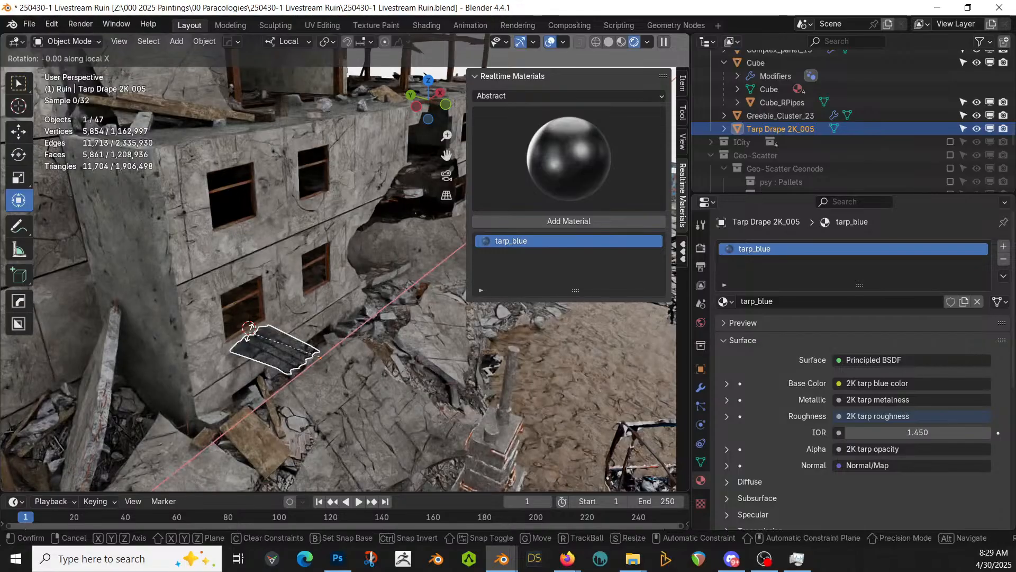
pyautogui.press('Escape')
pyautogui.write('rx90')
pyautogui.press('Return')
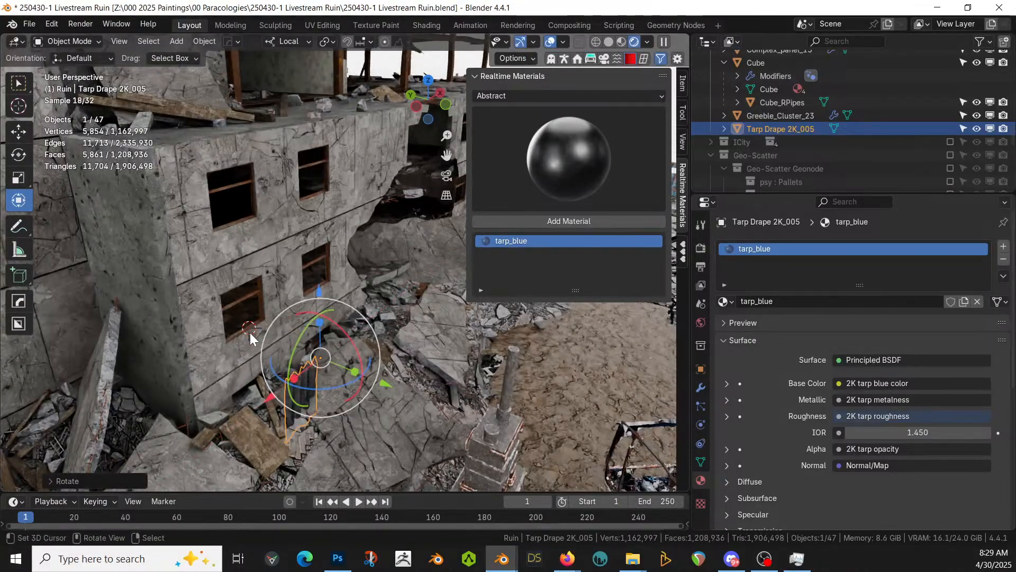
# In Solid shading, raise the tarp drape into the window opening behind the frame and nudge it along local X like a curtain
pyautogui.press('z')
pyautogui.press('6')
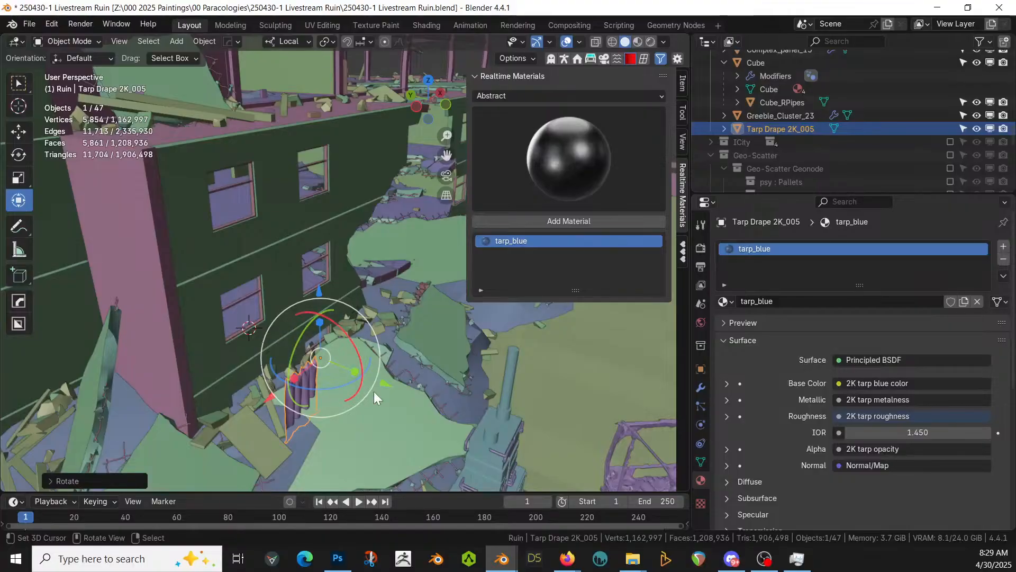
pyautogui.press('g')
pyautogui.press('y')
pyautogui.press('y')
pyautogui.moveTo(358, 385); pyautogui.dragTo(319, 374)
pyautogui.moveTo(256, 268); pyautogui.dragTo(247, 202)
pyautogui.press('KP_Decimal')
pyautogui.moveTo(193, 279); pyautogui.dragTo(349, 170, button='middle')
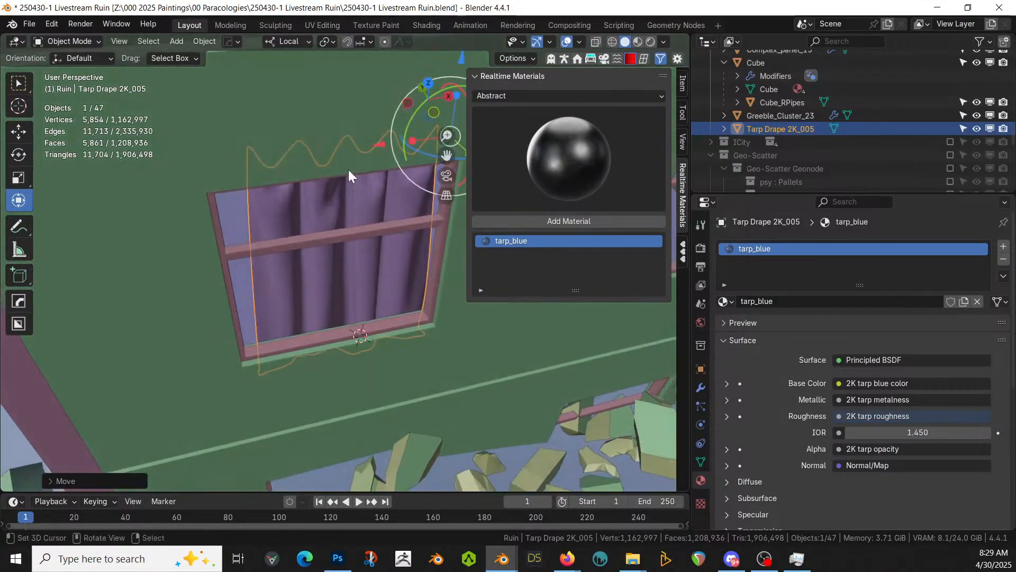
pyautogui.moveTo(383, 142); pyautogui.dragTo(373, 144)
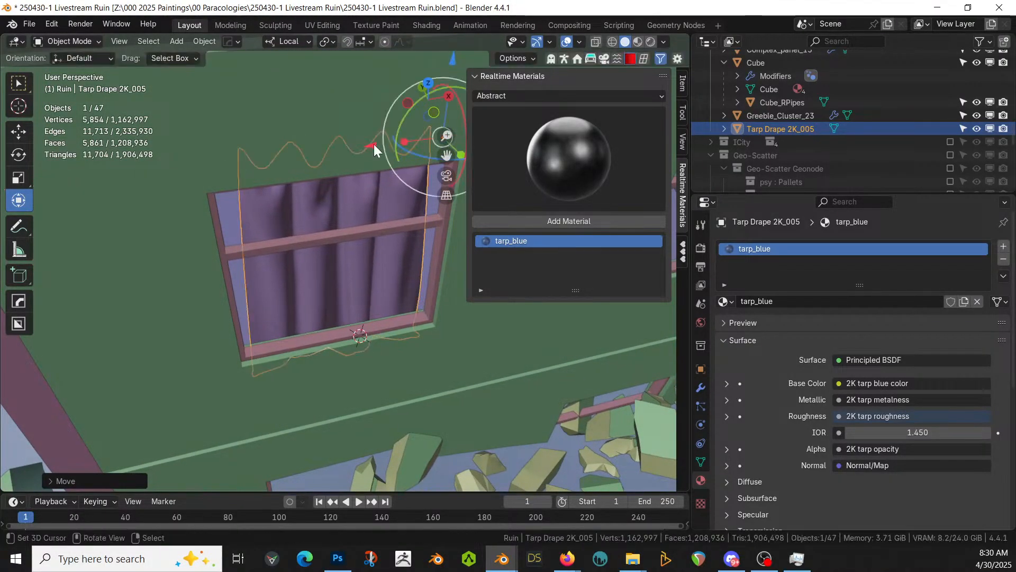
pyautogui.moveTo(374, 144)
pyautogui.mouseDown(button='middle')
pyautogui.moveTo(307, 102)
pyautogui.moveTo(287, 97)
pyautogui.moveTo(272, 113)
pyautogui.mouseUp(button='middle')
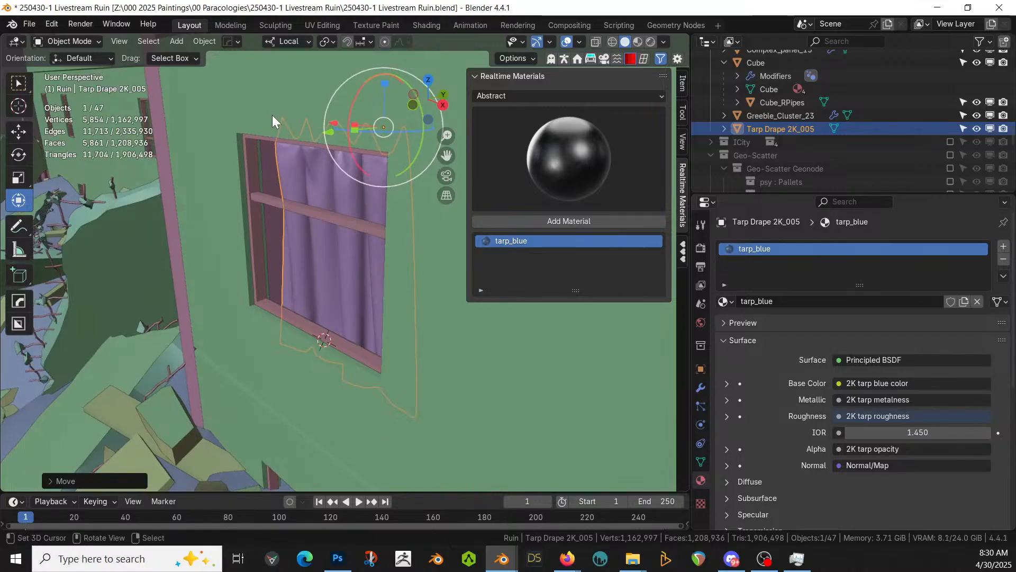
# Switch the viewport to Rendered shading and examine the tarp curtain in the window from close up and from afar
pyautogui.press('z')
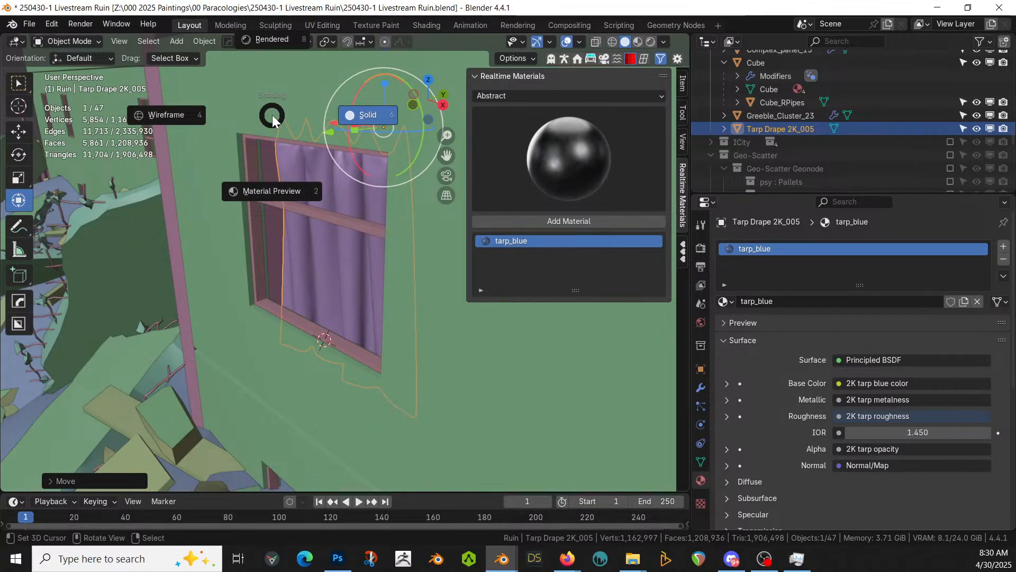
pyautogui.press('8')
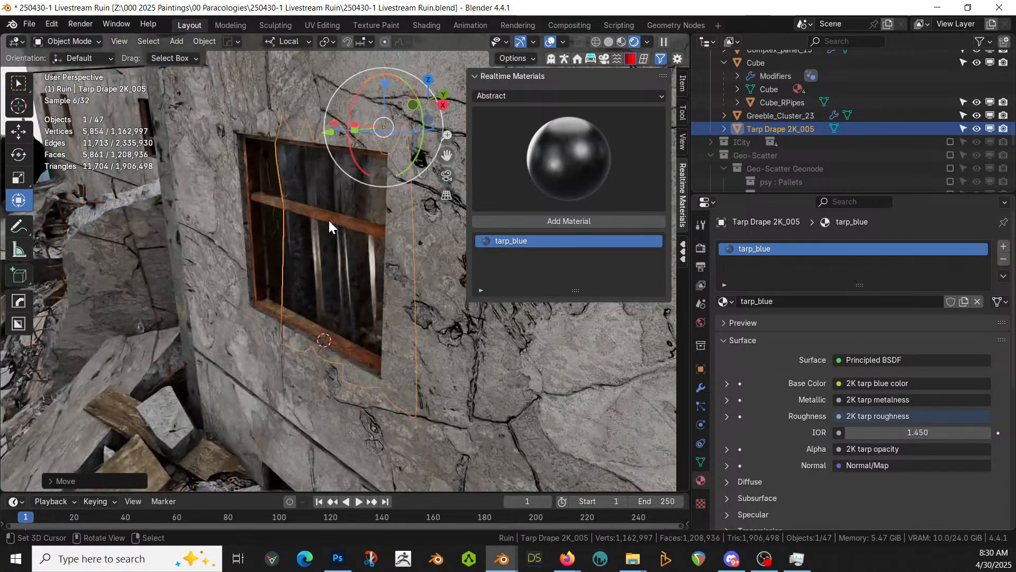
pyautogui.moveTo(329, 221); pyautogui.dragTo(453, 192, button='middle')
pyautogui.scroll(-8, 459, 164)
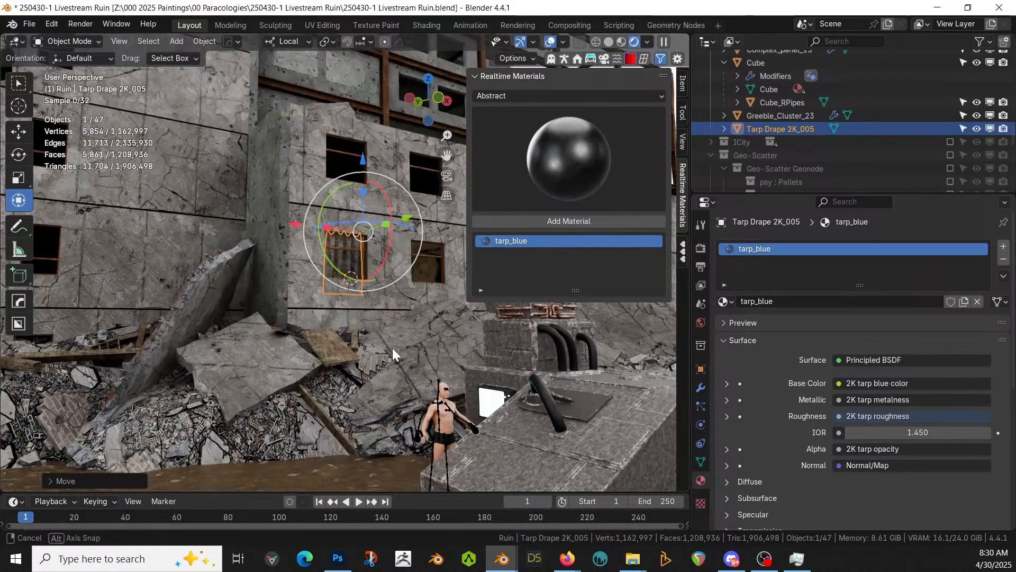
pyautogui.moveTo(393, 348); pyautogui.dragTo(408, 305, button='middle')
# Return to Solid shading and place the Beer Crate 2k_008 asset on the sill of the neighbouring window
pyautogui.press('z')
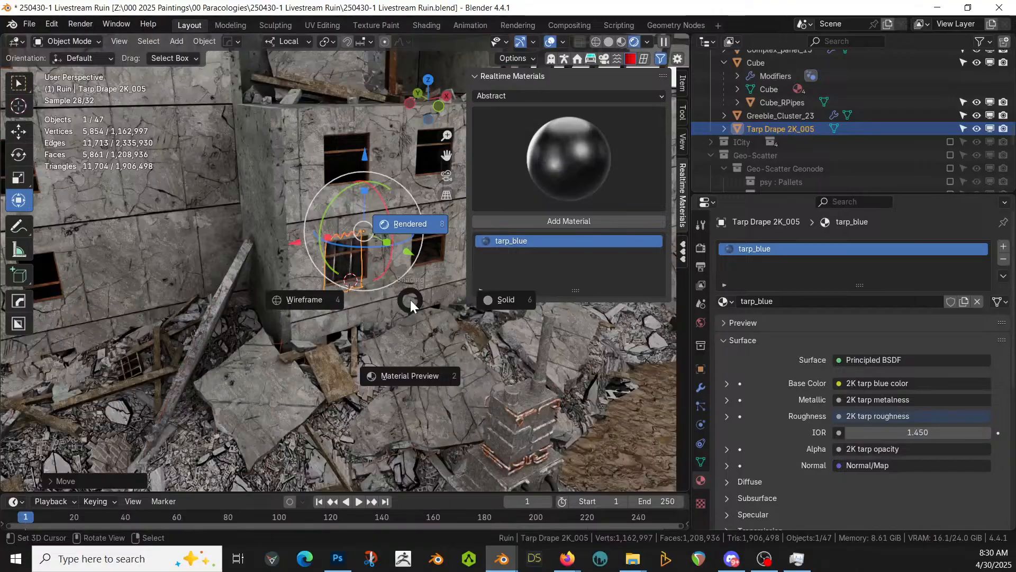
pyautogui.press('6')
pyautogui.scroll(3, 411, 300)
pyautogui.moveTo(410, 300); pyautogui.dragTo(259, 408, button='middle')
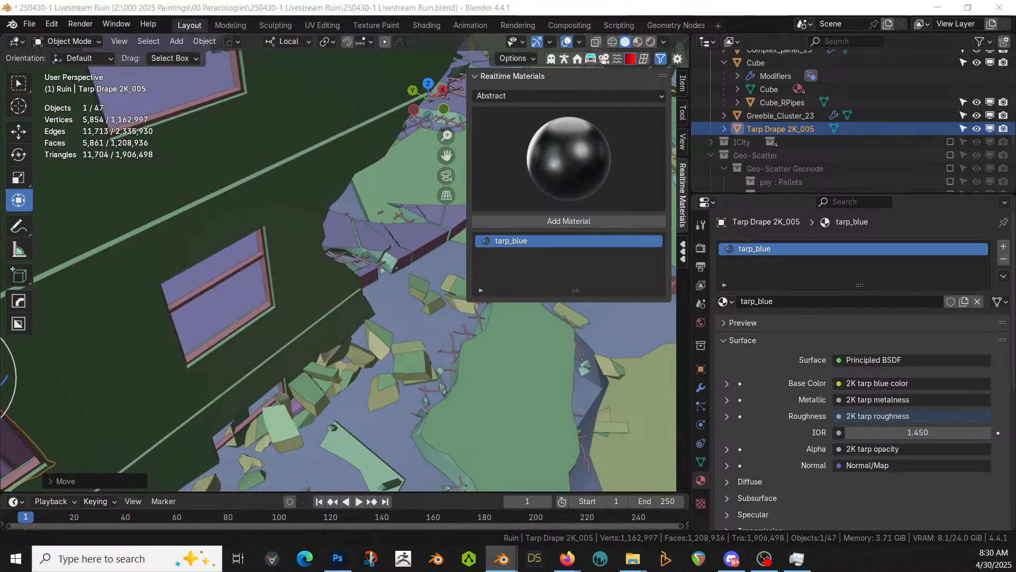
pyautogui.moveTo(220, 264); pyautogui.dragTo(236, 326)
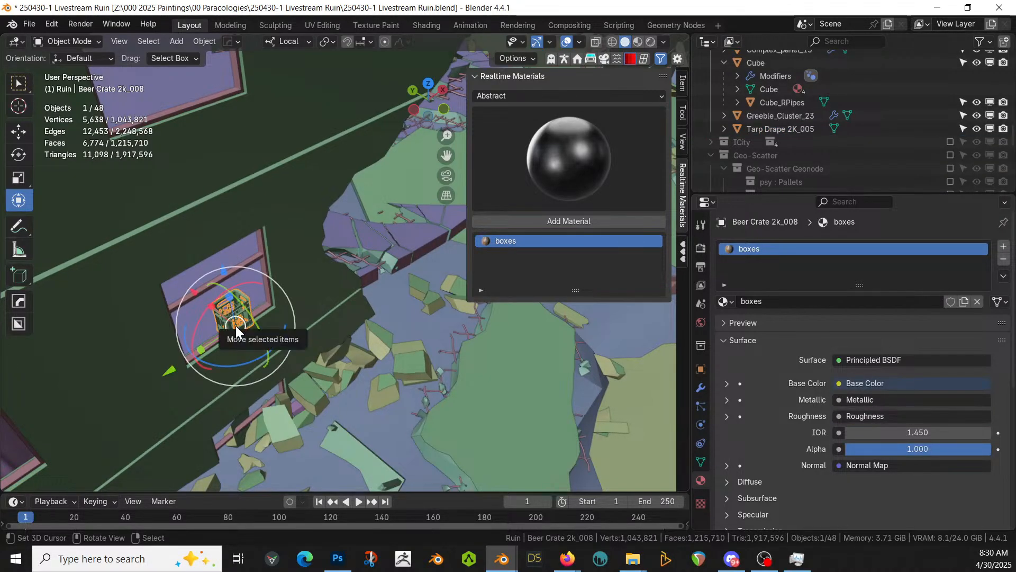
# Move the beer crate along local Y toward the side of the window frame
pyautogui.press('KP_Decimal')
pyautogui.moveTo(236, 326); pyautogui.dragTo(249, 352, button='middle')
pyautogui.scroll(-5, 129, 293)
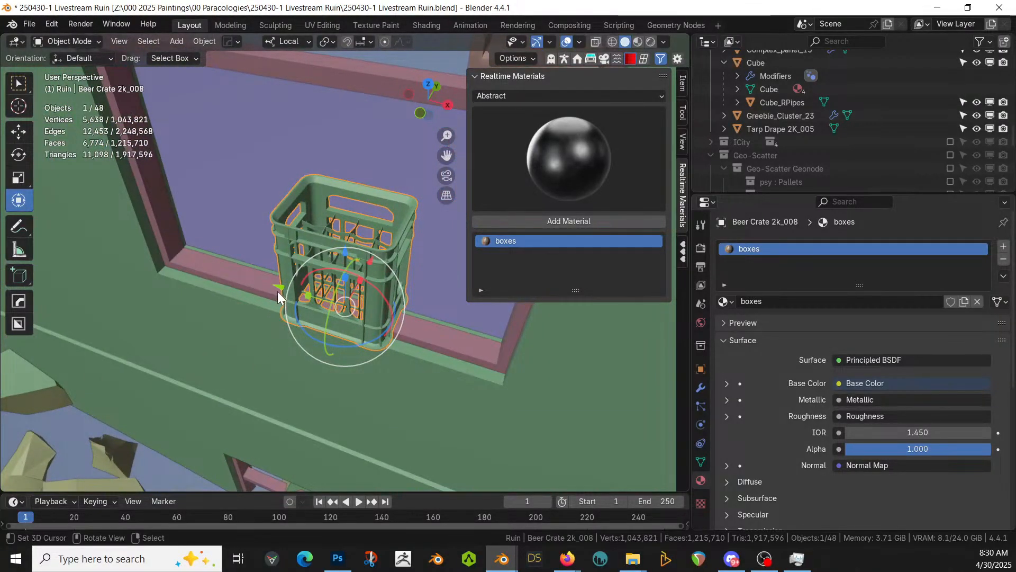
pyautogui.moveTo(280, 287); pyautogui.dragTo(368, 330)
pyautogui.moveTo(368, 327); pyautogui.dragTo(425, 272, button='middle')
pyautogui.scroll(-7, 427, 273)
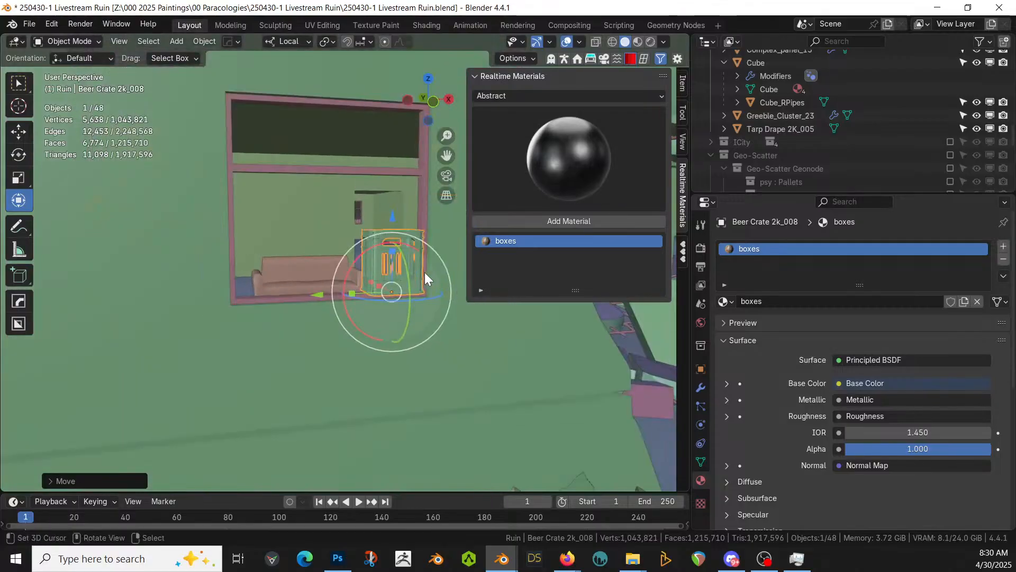
# Place the Street Asset 2K_007 planter on the windowsill beside the crate and rotate it 90° about local Z
pyautogui.moveTo(338, 314); pyautogui.dragTo(393, 358, button='middle')
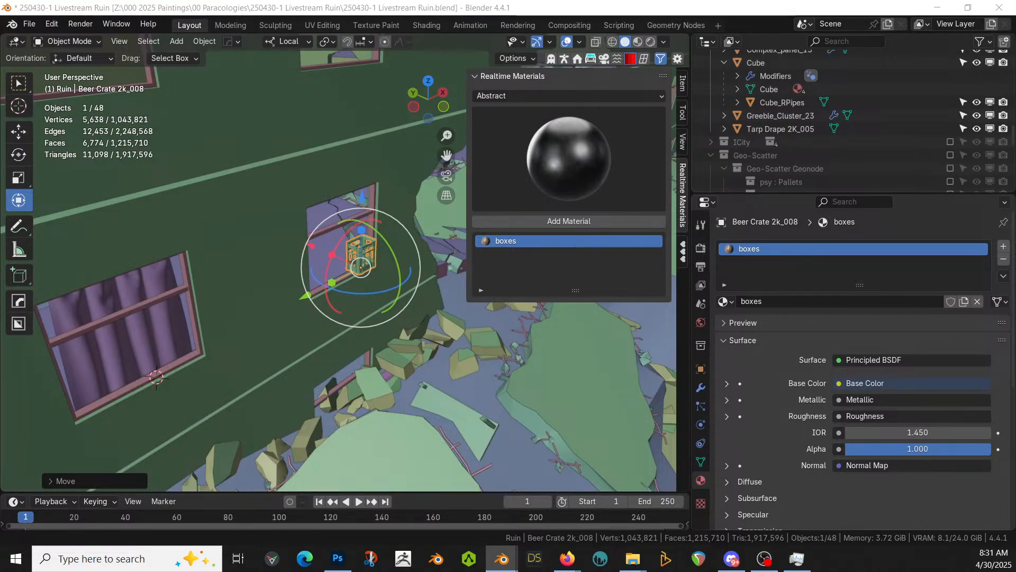
pyautogui.click(327, 283)
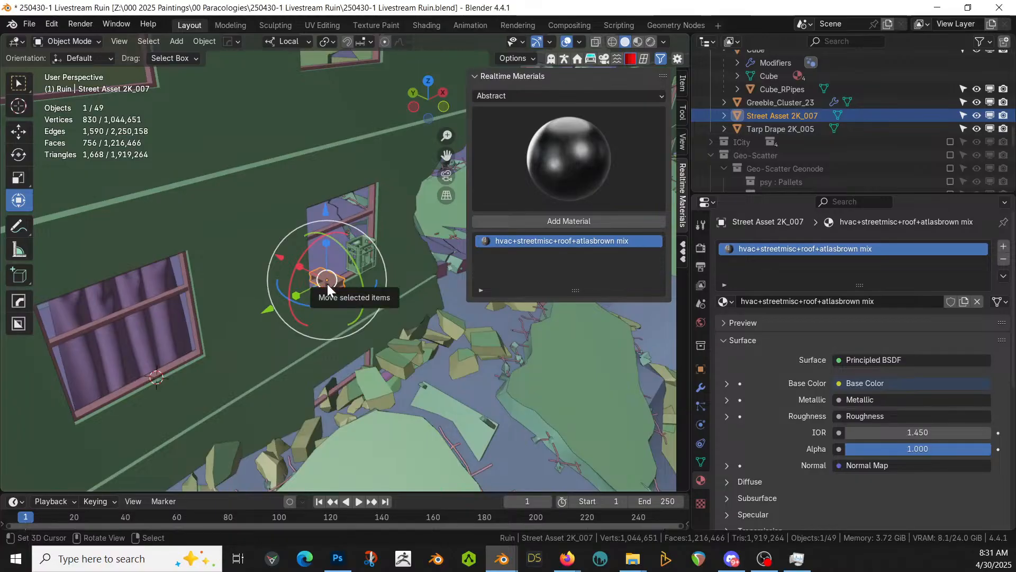
pyautogui.press('KP_Decimal')
pyautogui.moveTo(327, 283); pyautogui.dragTo(287, 339, button='middle')
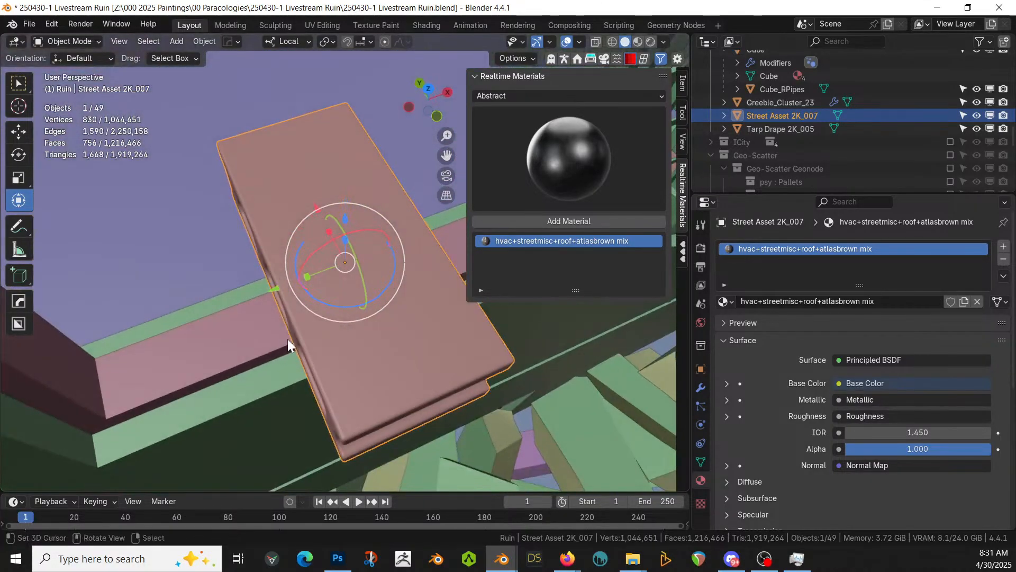
pyautogui.write('rz')
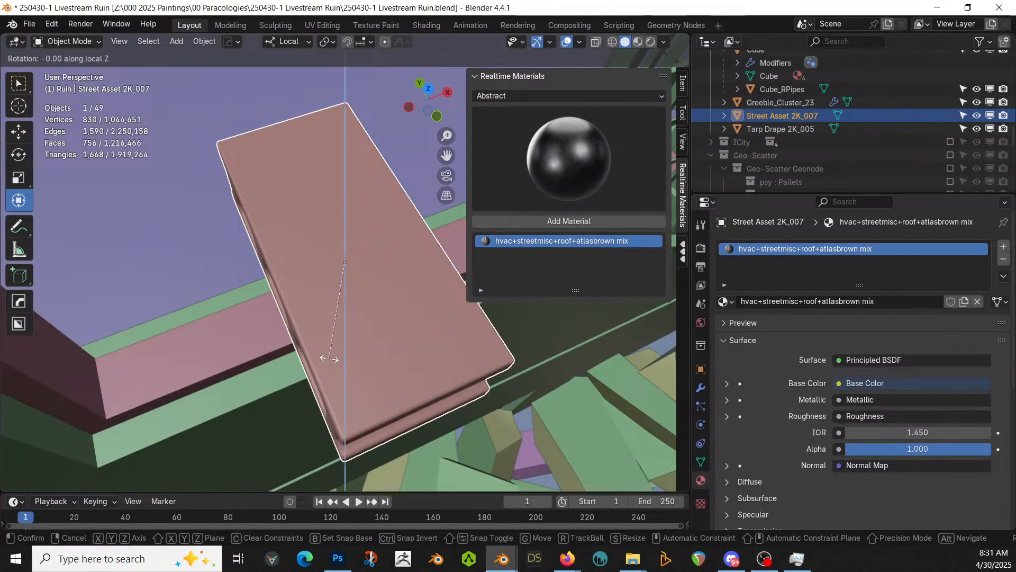
pyautogui.write('90')
pyautogui.press('Return')
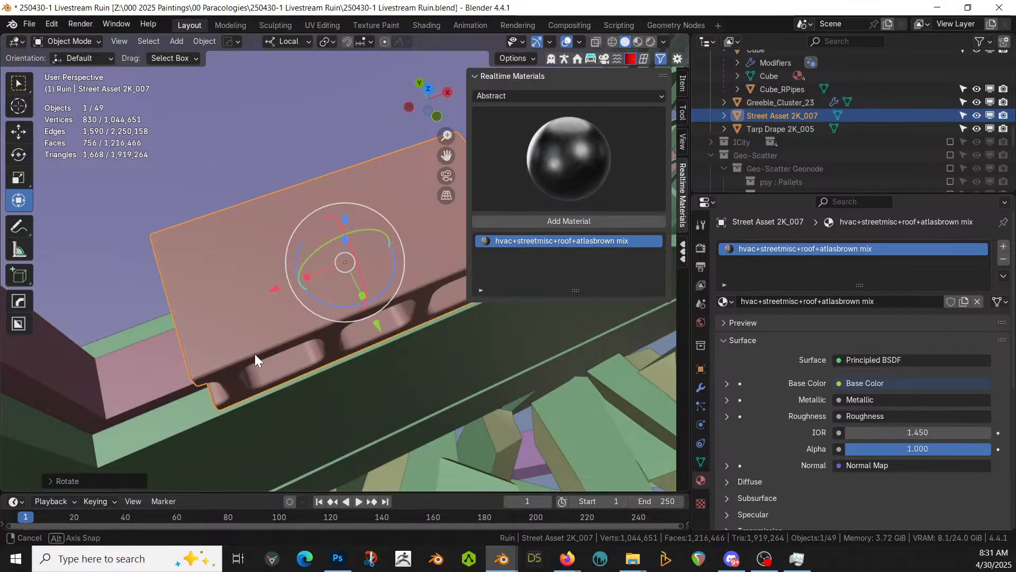
# Place the BiStructure ruin asset on the open ground near the machine and clear its rotation
pyautogui.moveTo(255, 354); pyautogui.dragTo(271, 260, button='middle')
pyautogui.scroll(-16, 233, 276)
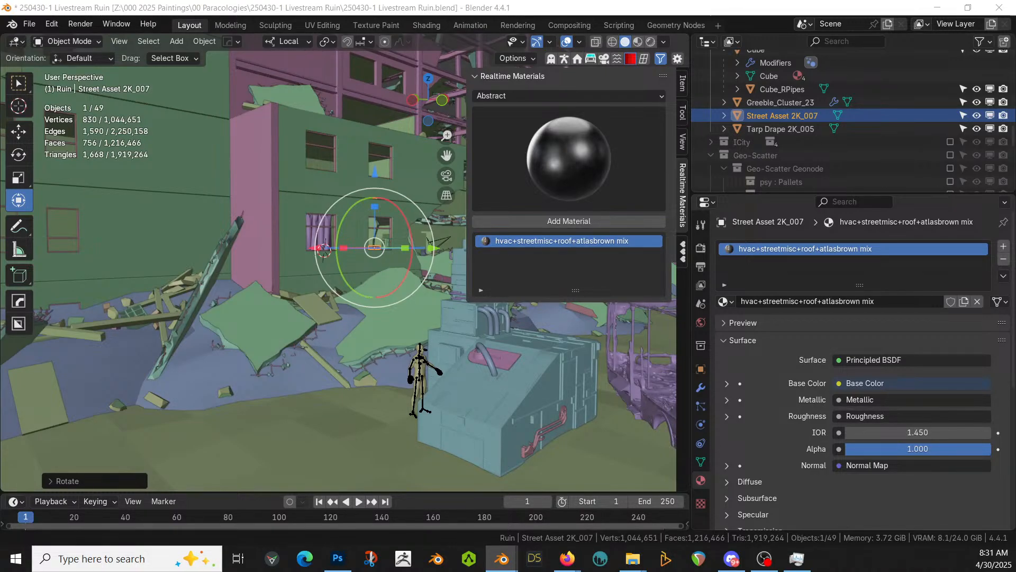
pyautogui.moveTo(466, 423); pyautogui.dragTo(439, 385, button='middle')
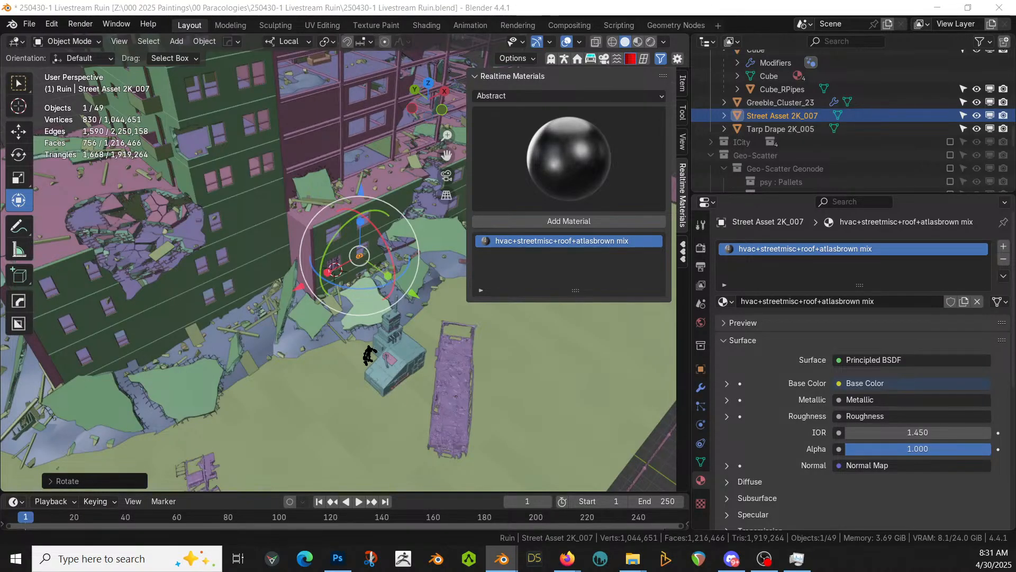
pyautogui.moveTo(387, 38); pyautogui.dragTo(324, 396)
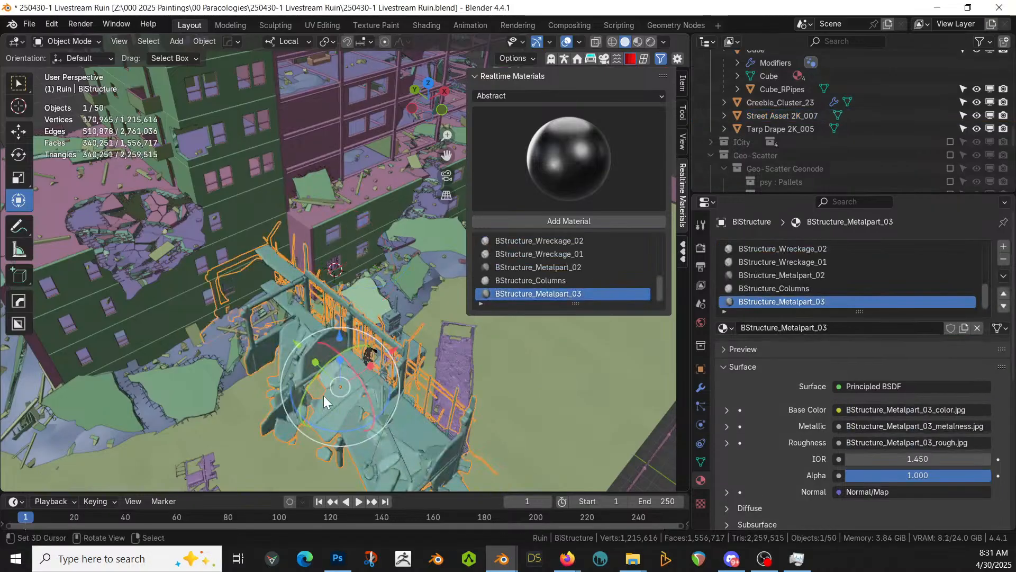
pyautogui.press('KP_7')
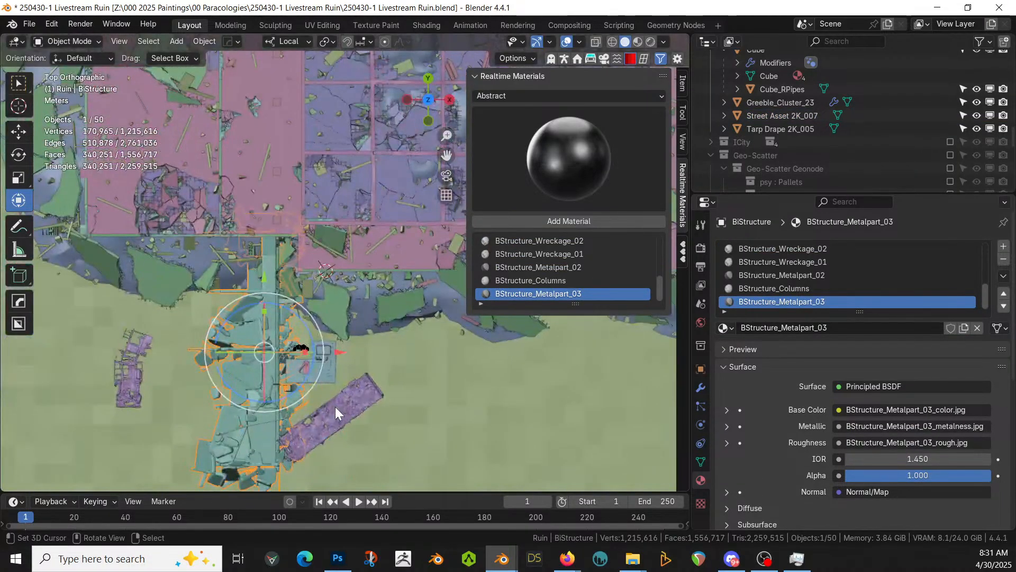
pyautogui.hotkey('alt', 'r')
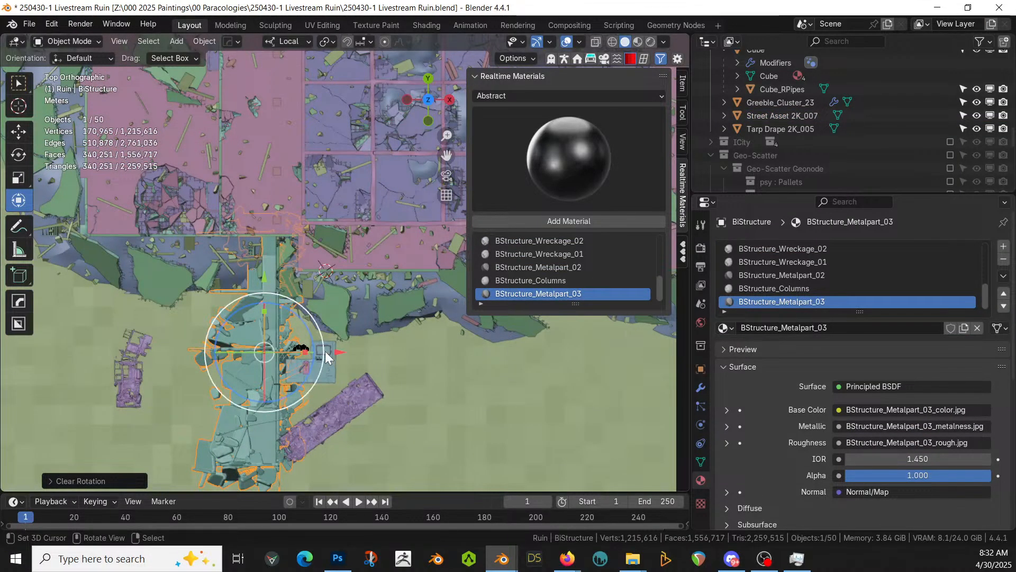
# Move the BiStructure ruin along local X, past the machine and wrecked bus, toward the far end of the yard
pyautogui.moveTo(342, 348); pyautogui.dragTo(585, 352)
pyautogui.moveTo(586, 352); pyautogui.dragTo(624, 253, button='middle')
pyautogui.moveTo(376, 312); pyautogui.dragTo(148, 430, button='middle')
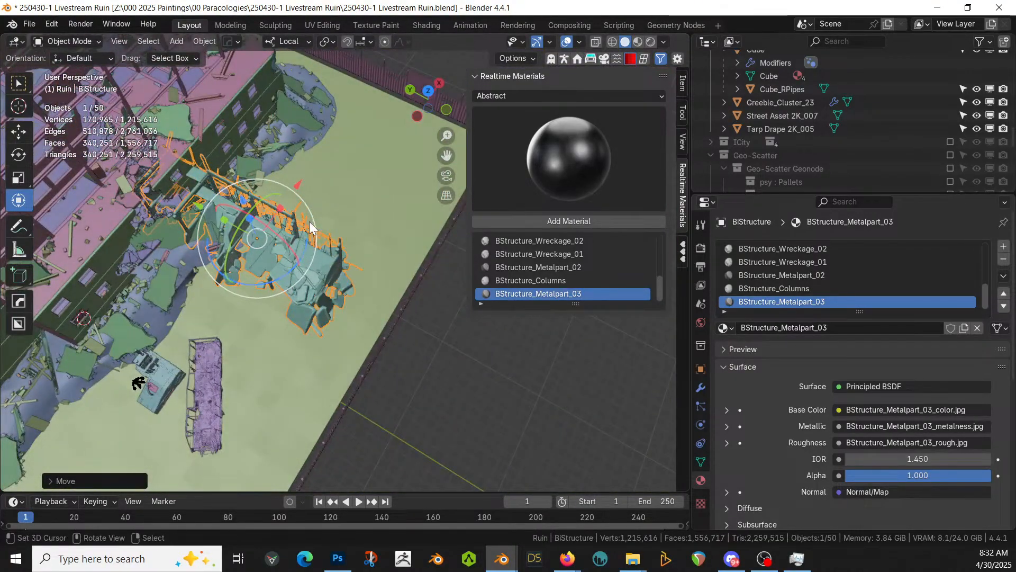
pyautogui.moveTo(302, 197); pyautogui.dragTo(353, 204)
# Lower the BiStructure ruin slightly along local Z so it settles into the ground
pyautogui.keyDown('shift'); pyautogui.moveTo(354, 205); pyautogui.dragTo(318, 282, button='middle'); pyautogui.keyUp('shift')
pyautogui.moveTo(287, 249); pyautogui.dragTo(179, 243, button='middle')
pyautogui.keyDown('shift'); pyautogui.moveTo(259, 309); pyautogui.dragTo(193, 234, button='middle'); pyautogui.keyUp('shift')
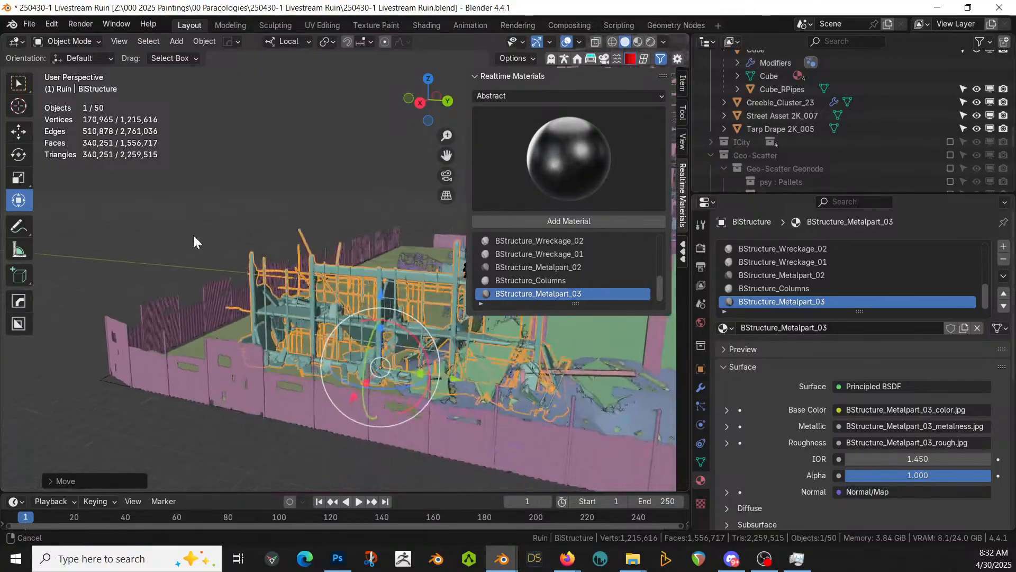
pyautogui.press('g')
pyautogui.press('z')
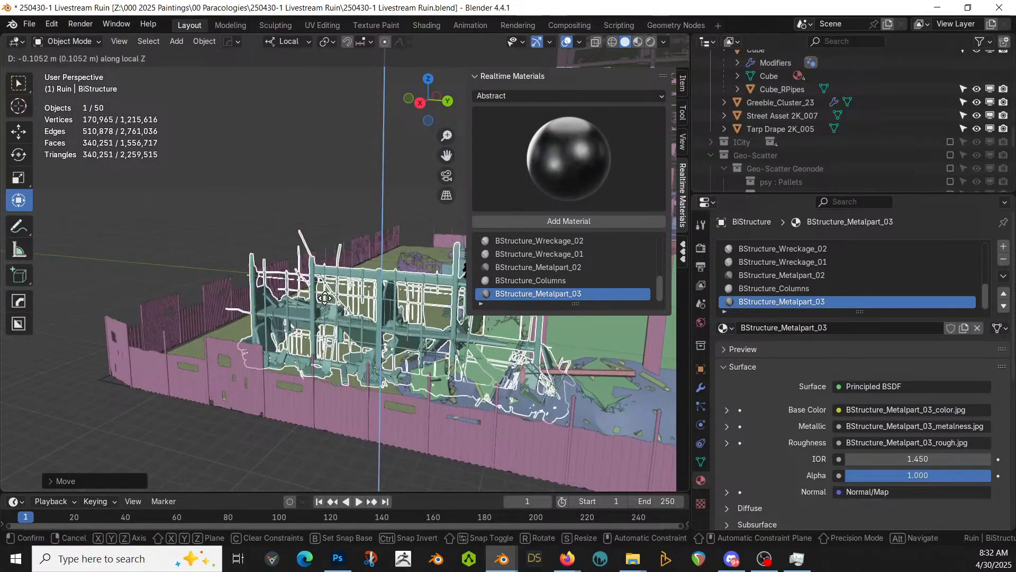
pyautogui.click(325, 300)
pyautogui.moveTo(325, 299); pyautogui.dragTo(405, 332, button='middle')
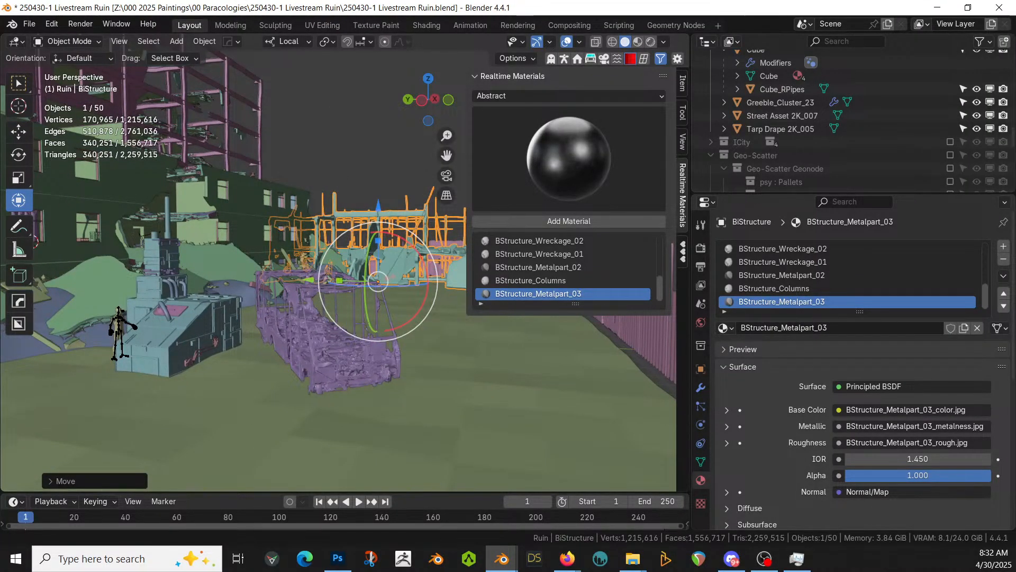
# Place the Debris_concrete_2 pillar on the ground beside the wrecked vehicle near the building and clear its rotation
pyautogui.moveTo(215, 335); pyautogui.dragTo(307, 264, button='middle')
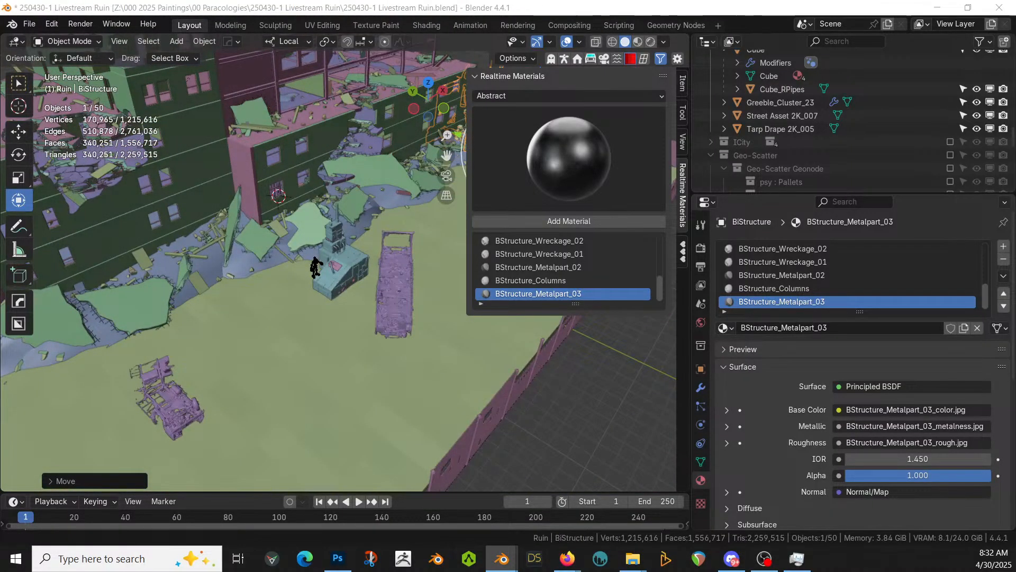
pyautogui.moveTo(79, 0); pyautogui.dragTo(62, 380)
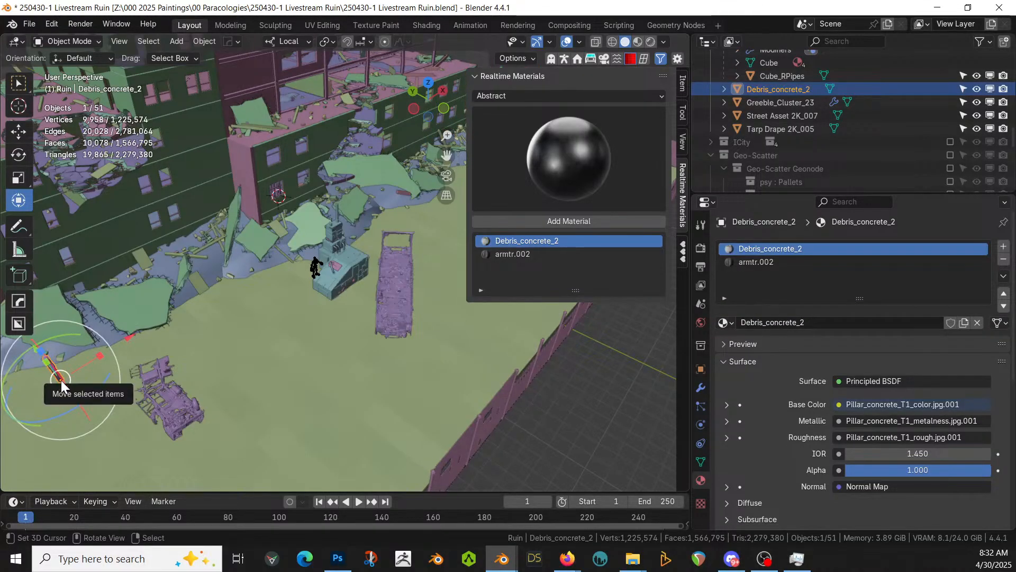
pyautogui.hotkey('alt', 'r')
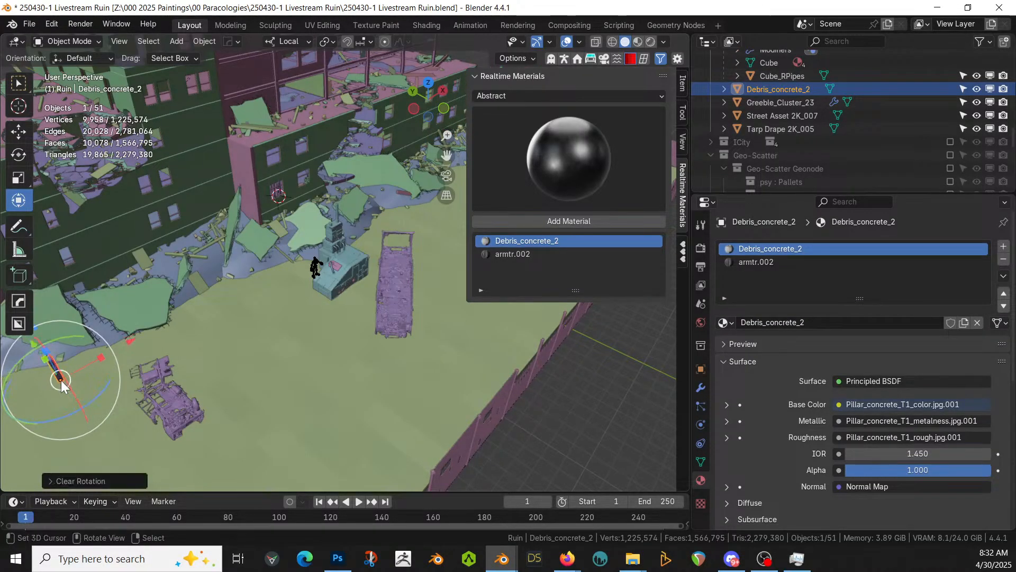
# Lower the Debris_concrete_2 pillar slightly along local Z so its base sinks into the ground, and save the file
pyautogui.press('KP_Decimal')
pyautogui.moveTo(61, 380); pyautogui.dragTo(207, 435, button='middle')
pyautogui.press('g')
pyautogui.press('z')
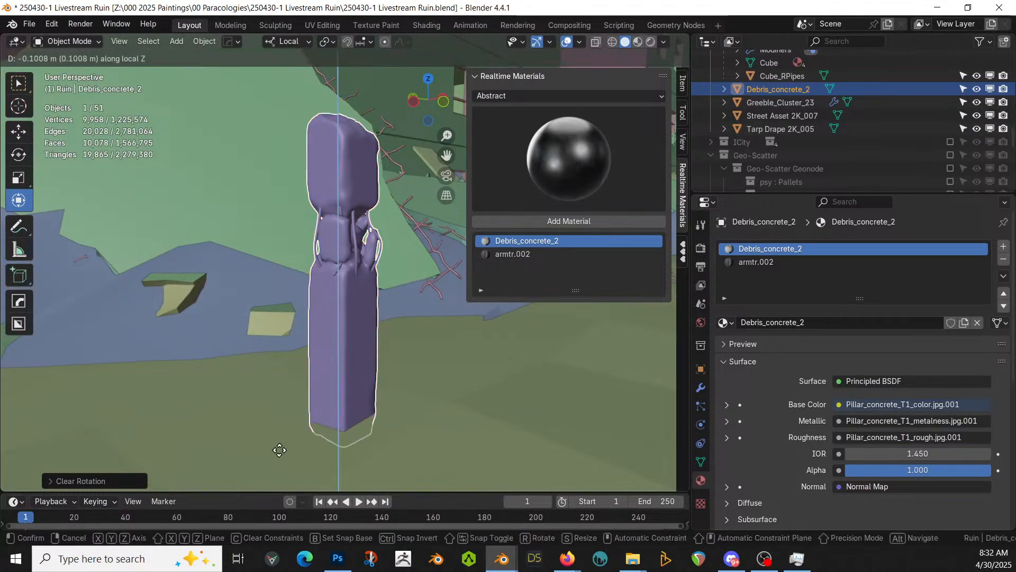
pyautogui.click(292, 431)
pyautogui.moveTo(291, 430); pyautogui.dragTo(627, 431, button='middle')
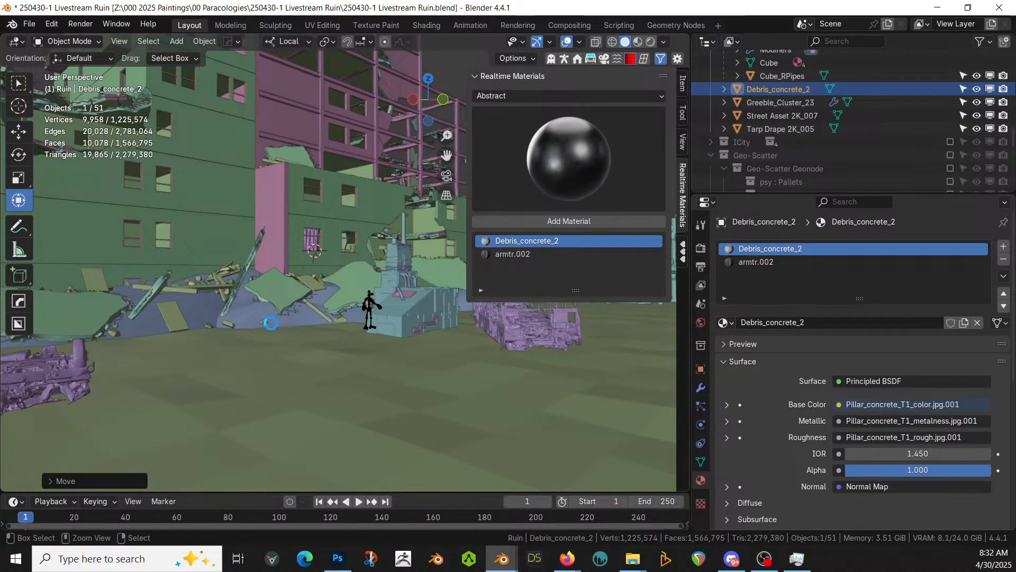
pyautogui.hotkey('ctrl', 's')
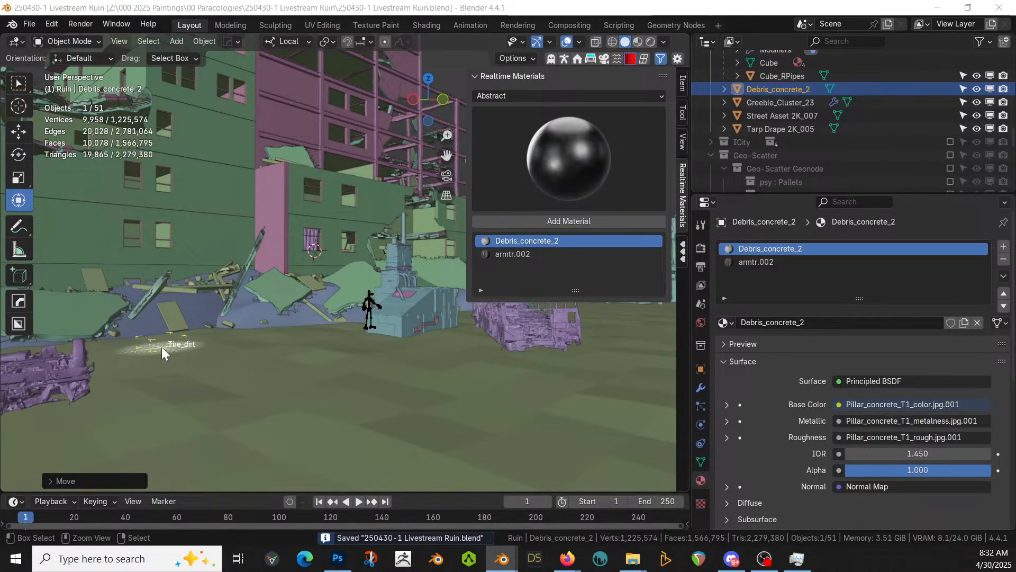
# Place the Tire_dirt and Barell props side by side on the ground between the wrecked vehicle and the machine
pyautogui.moveTo(161, 347); pyautogui.dragTo(161, 347)
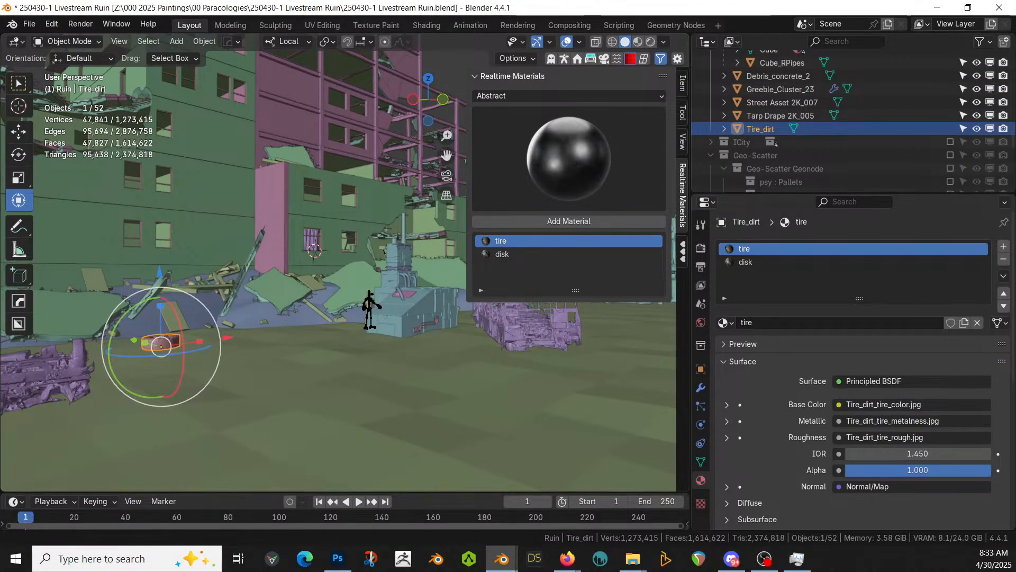
pyautogui.moveTo(1, 212); pyautogui.dragTo(205, 339)
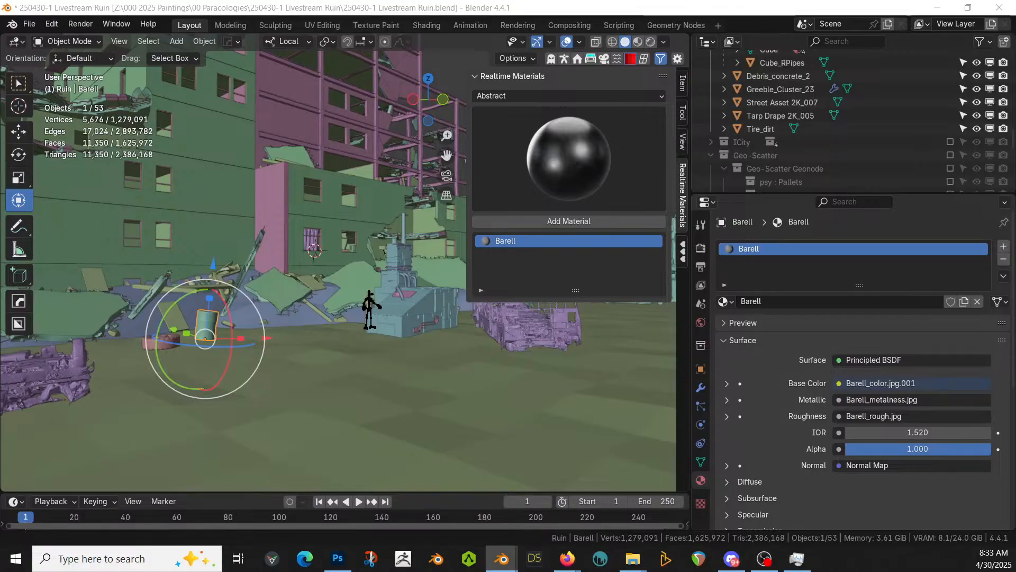
# Place the V5_Zil truck on the open ground in front of the machine and slide it along its local X axis
pyautogui.moveTo(381, 16); pyautogui.dragTo(379, 371)
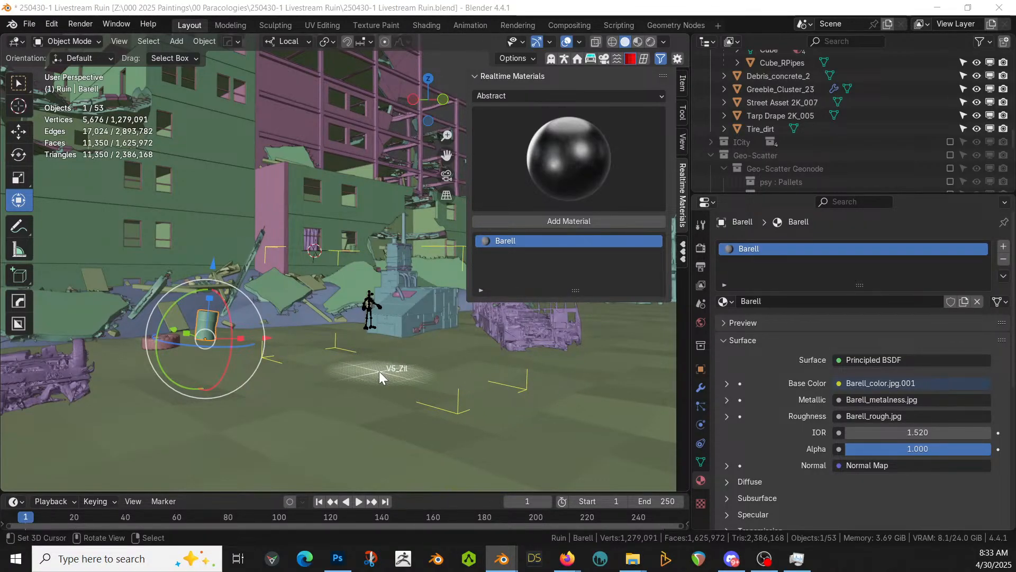
pyautogui.moveTo(379, 370); pyautogui.dragTo(379, 371)
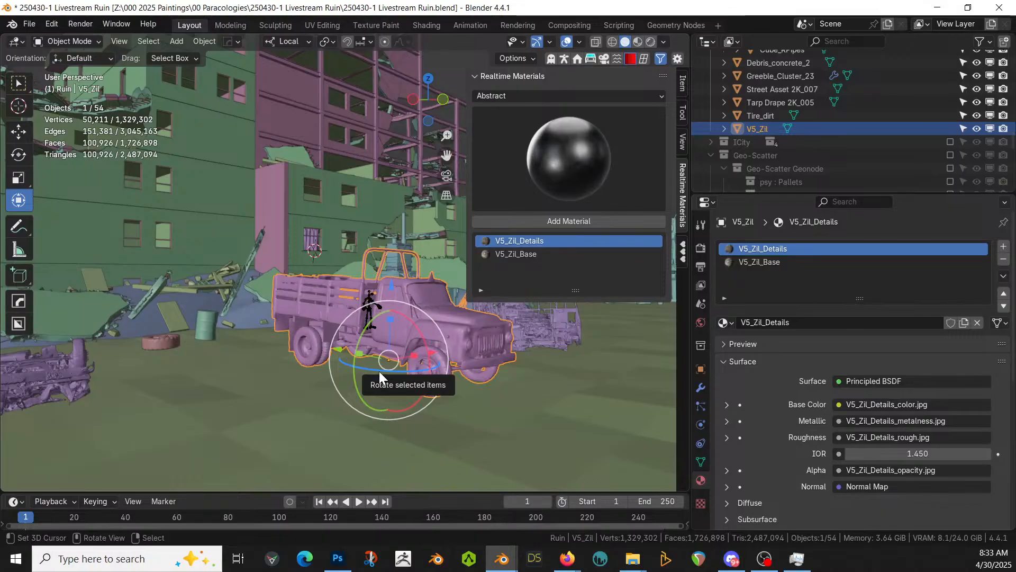
pyautogui.moveTo(306, 344); pyautogui.dragTo(266, 471, button='middle')
pyautogui.scroll(-3, 253, 419)
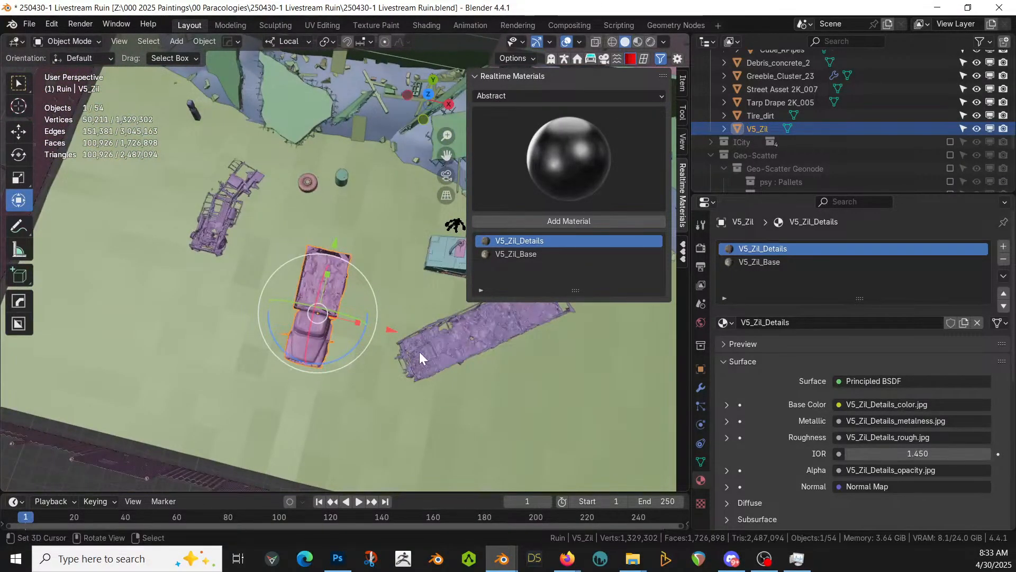
pyautogui.moveTo(392, 332); pyautogui.dragTo(229, 290)
# Reposition the V5_Zil truck in top view near the yard's outer edge and turn it at an angle to the wrecked bus
pyautogui.moveTo(230, 290); pyautogui.dragTo(307, 258, button='middle')
pyautogui.keyDown('shift'); pyautogui.moveTo(290, 314); pyautogui.dragTo(304, 199, button='middle'); pyautogui.keyUp('shift')
pyautogui.press('KP_7')
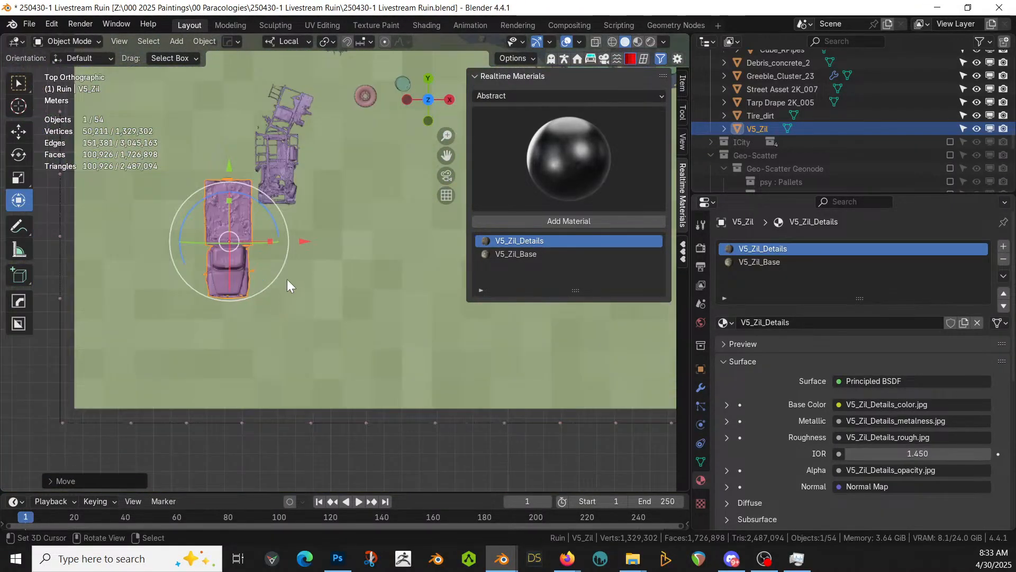
pyautogui.moveTo(283, 266); pyautogui.dragTo(254, 291)
pyautogui.press('g')
pyautogui.click(397, 385)
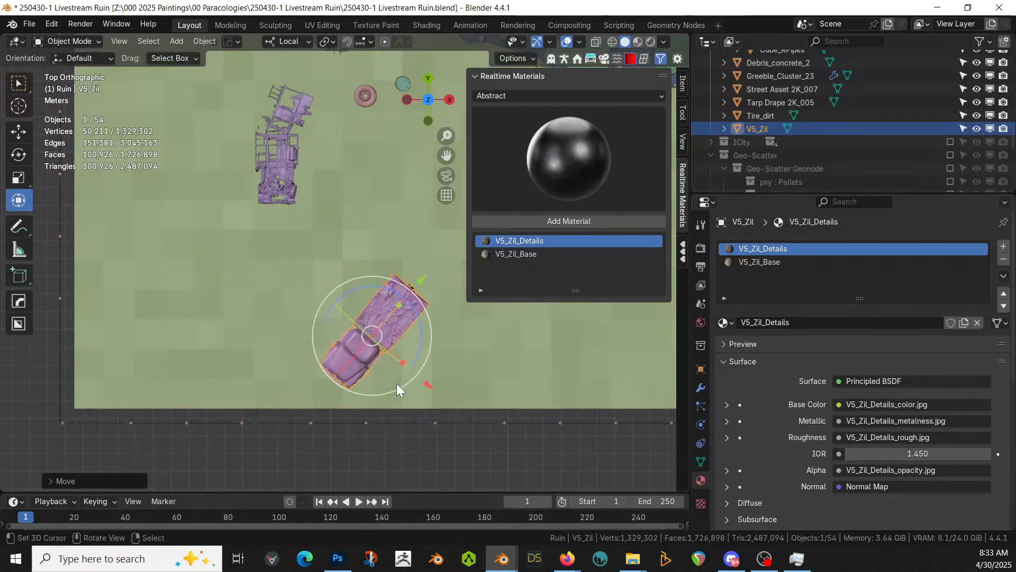
pyautogui.press('r')
pyautogui.click(369, 396)
# Adjust the V5_Zil truck's height along Z to bring its wheels to ground level
pyautogui.moveTo(370, 395); pyautogui.dragTo(504, 272, button='middle')
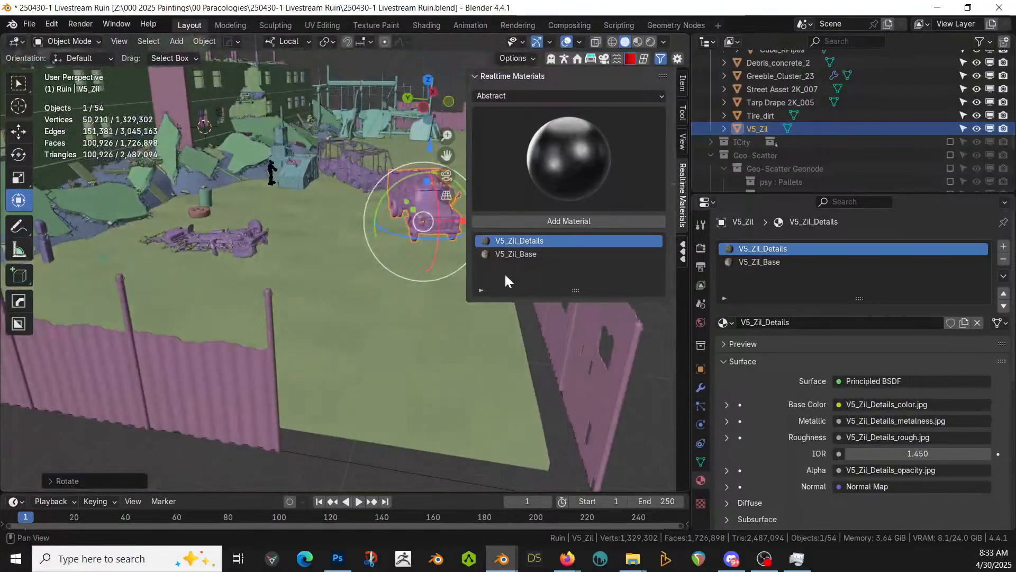
pyautogui.scroll(3, 430, 303)
pyautogui.keyDown('shift'); pyautogui.moveTo(430, 303); pyautogui.dragTo(378, 344, button='middle'); pyautogui.keyUp('shift')
pyautogui.scroll(6, 297, 366)
pyautogui.press('g')
pyautogui.press('z')
pyautogui.press('z')
pyautogui.click(324, 339)
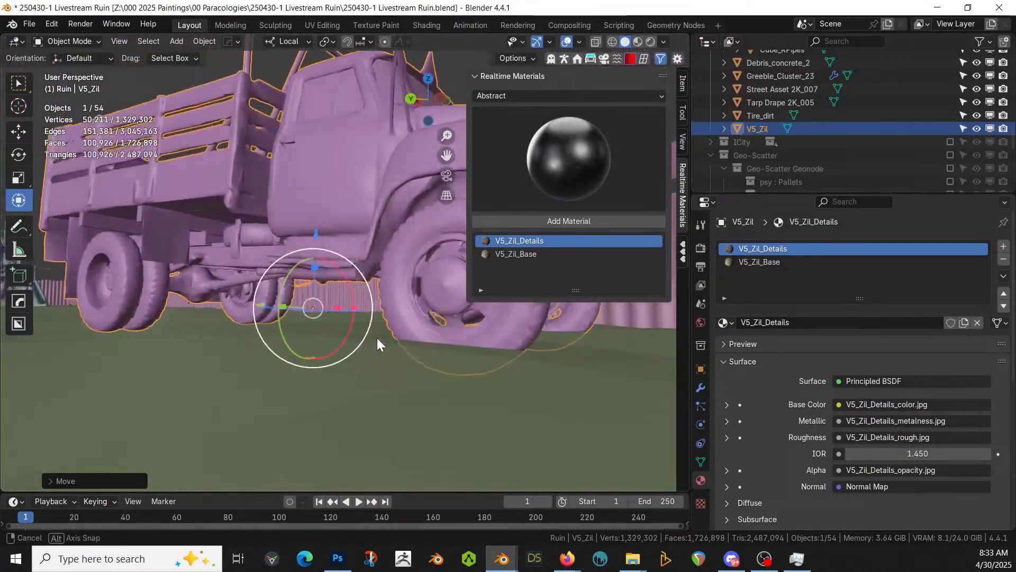
# Tilt the V5_Zil truck about its X axis so front and rear wheels sit evenly on the ground, and save the file
pyautogui.press('r')
pyautogui.press('x')
pyautogui.click(350, 285)
pyautogui.scroll(-4, 351, 287)
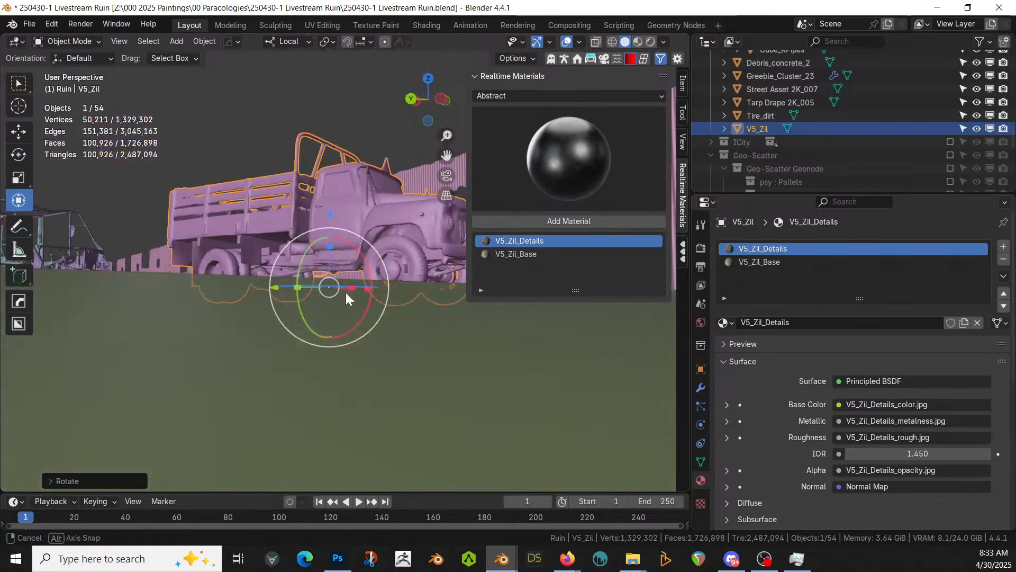
pyautogui.moveTo(345, 292); pyautogui.dragTo(462, 352, button='middle')
pyautogui.press('KP_0')
pyautogui.press('KP_0')
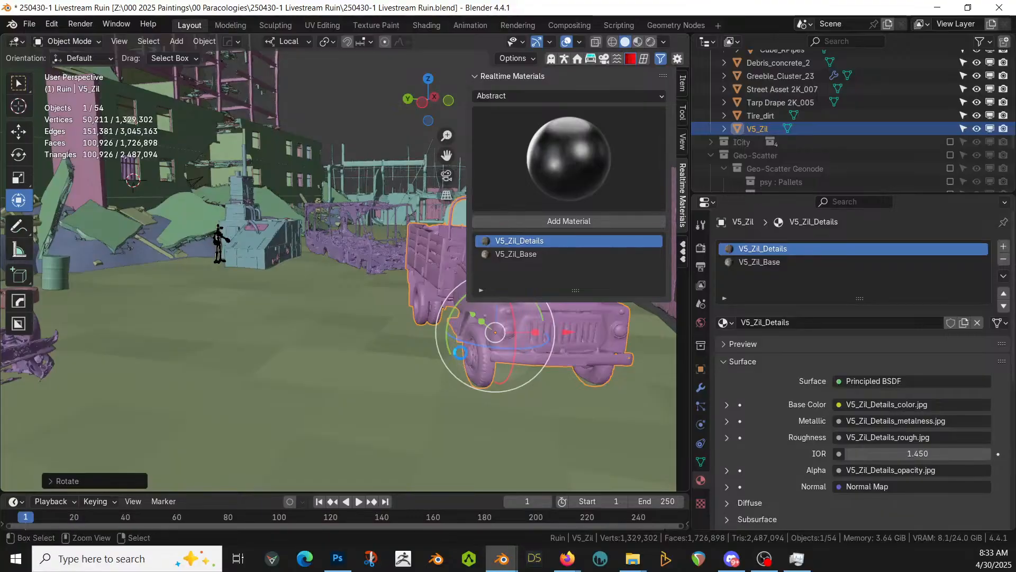
pyautogui.hotkey('ctrl', 's')
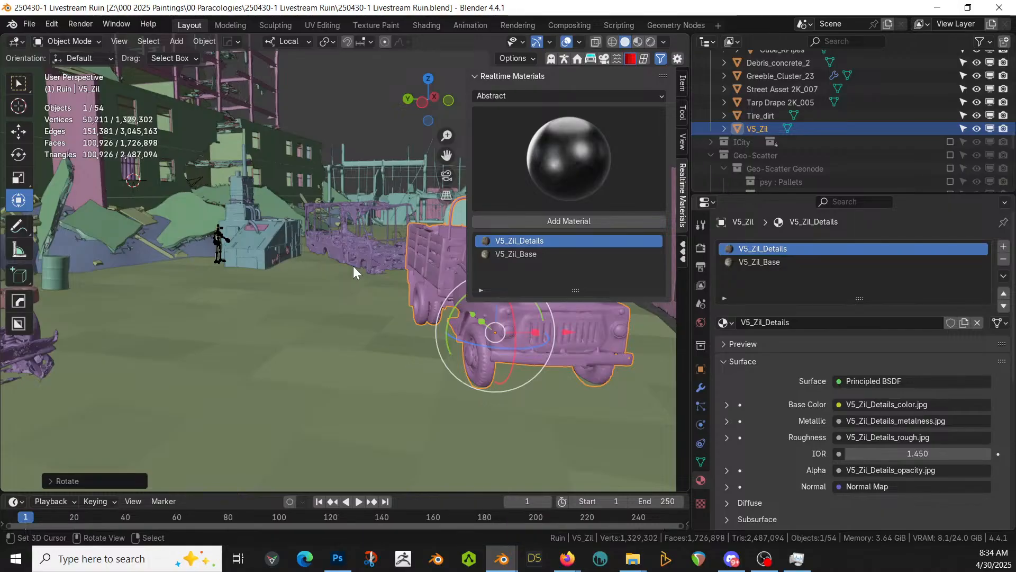
# Place the CP_trash assembly lrg 4K collection on the open ground between the wrecked vehicle, truck and machine
pyautogui.moveTo(164, 303); pyautogui.dragTo(294, 142, button='middle')
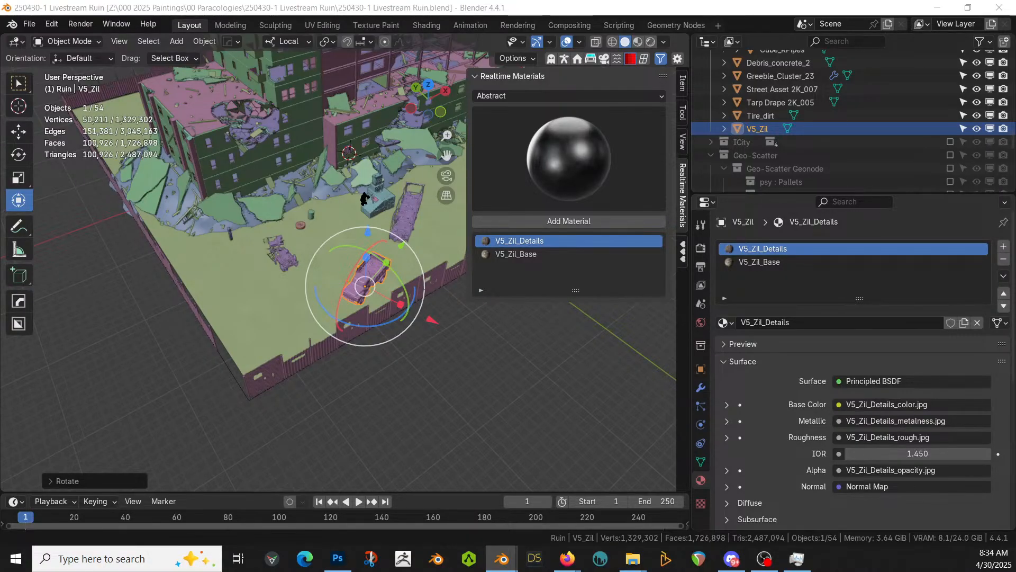
pyautogui.scroll(1, 392, 119)
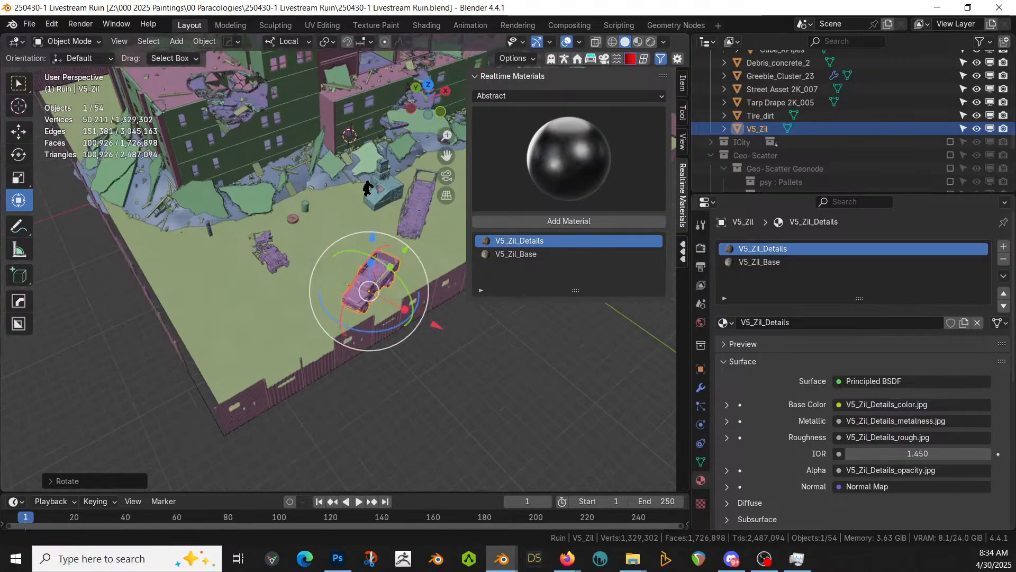
pyautogui.moveTo(211, 0); pyautogui.dragTo(336, 233)
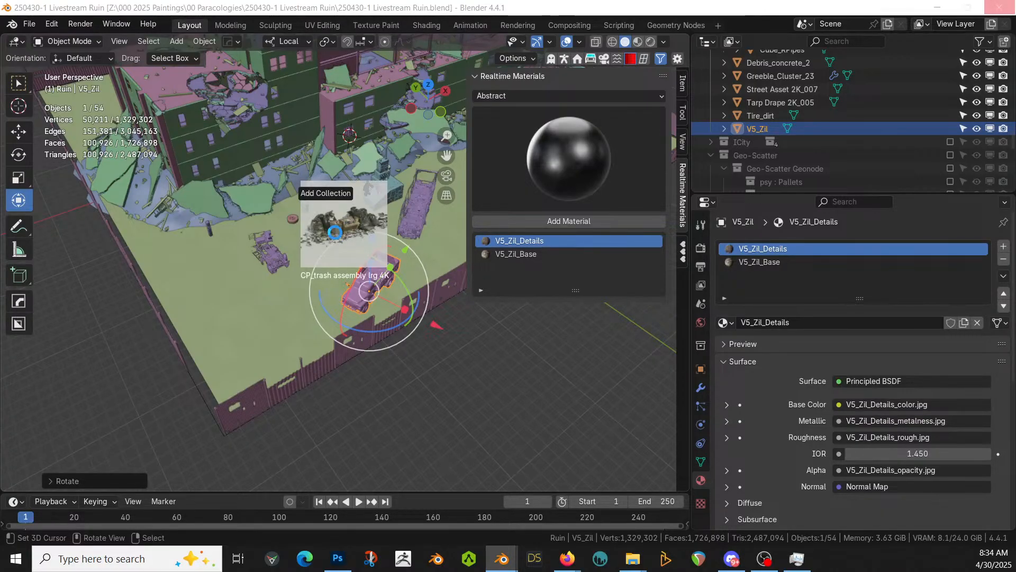
pyautogui.moveTo(336, 233); pyautogui.dragTo(336, 232)
pyautogui.moveTo(336, 233); pyautogui.dragTo(335, 233)
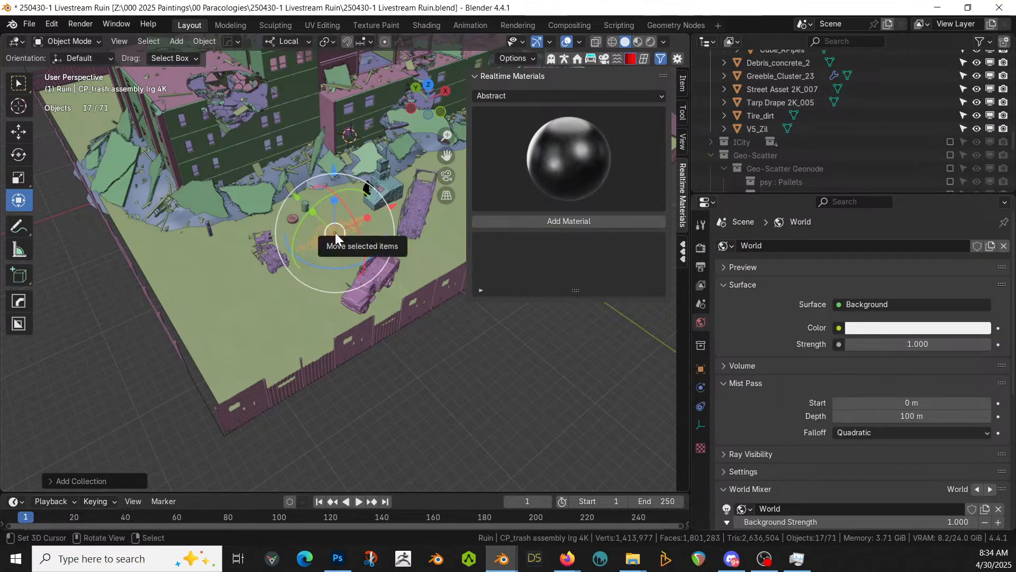
pyautogui.press('KP_Decimal')
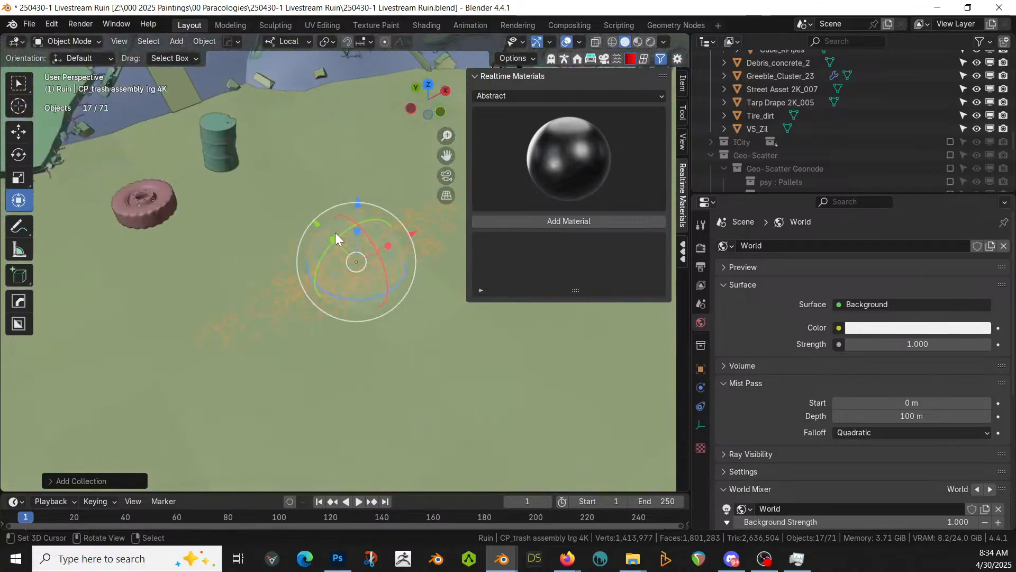
# Raise the trash assembly along local Z until its bags and litter clear the ground surface
pyautogui.moveTo(335, 233); pyautogui.dragTo(290, 272, button='middle')
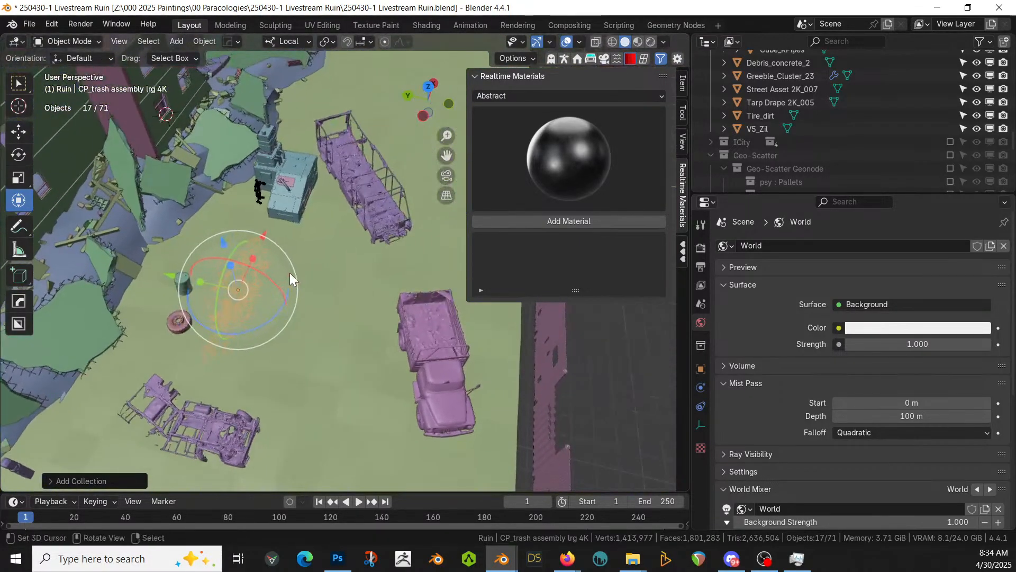
pyautogui.press('g')
pyautogui.press('z')
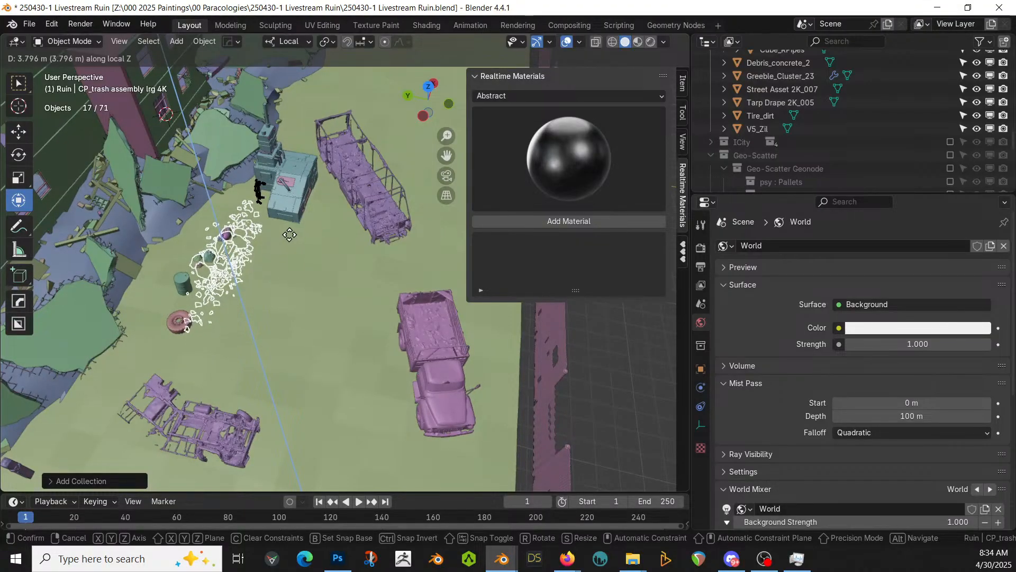
pyautogui.click(286, 230)
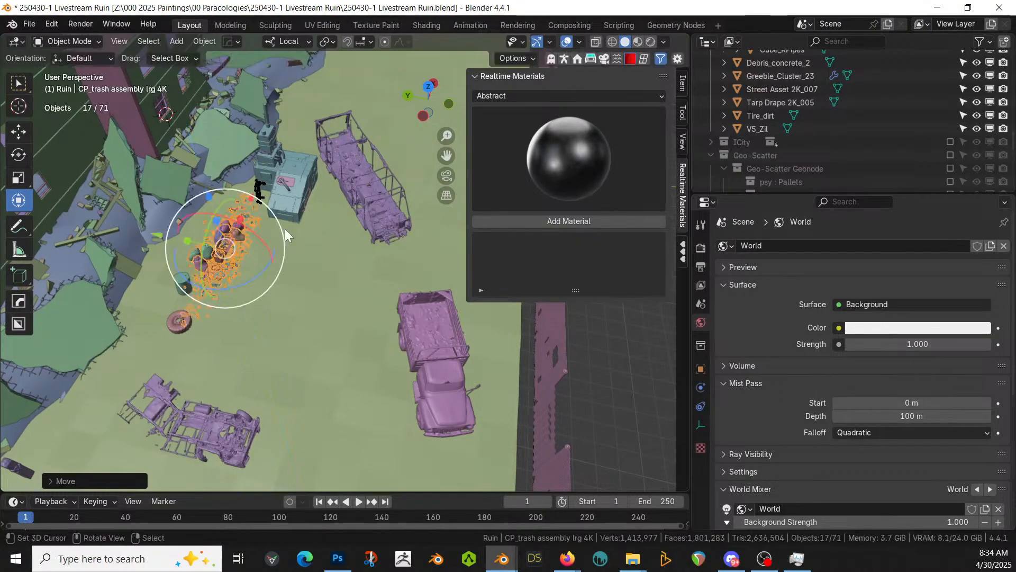
# Rotate the trash assembly in top view to run parallel to the wrecked bus and move it alongside the bus
pyautogui.press('KP_7')
pyautogui.press('r')
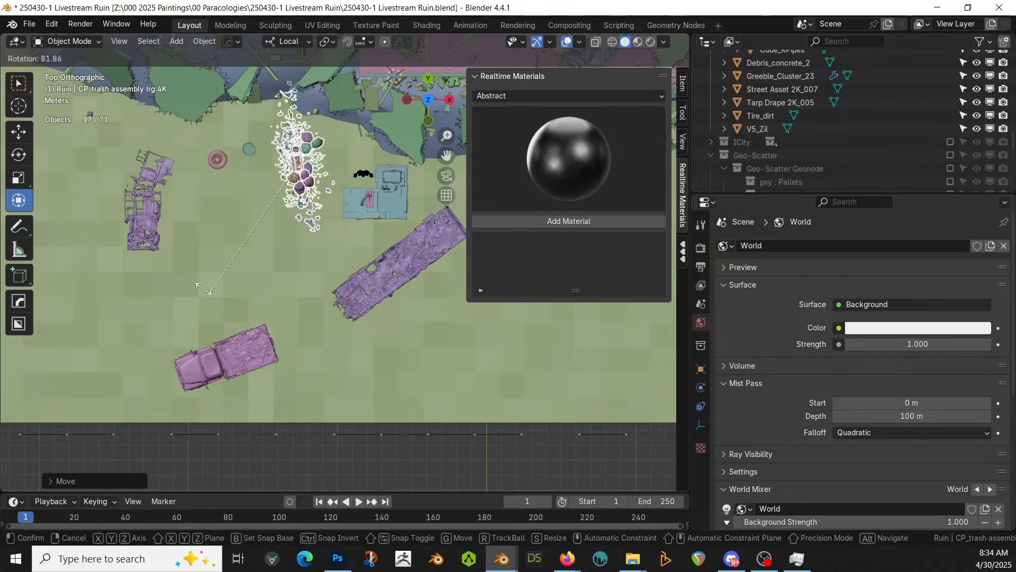
pyautogui.click(153, 191)
pyautogui.press('g')
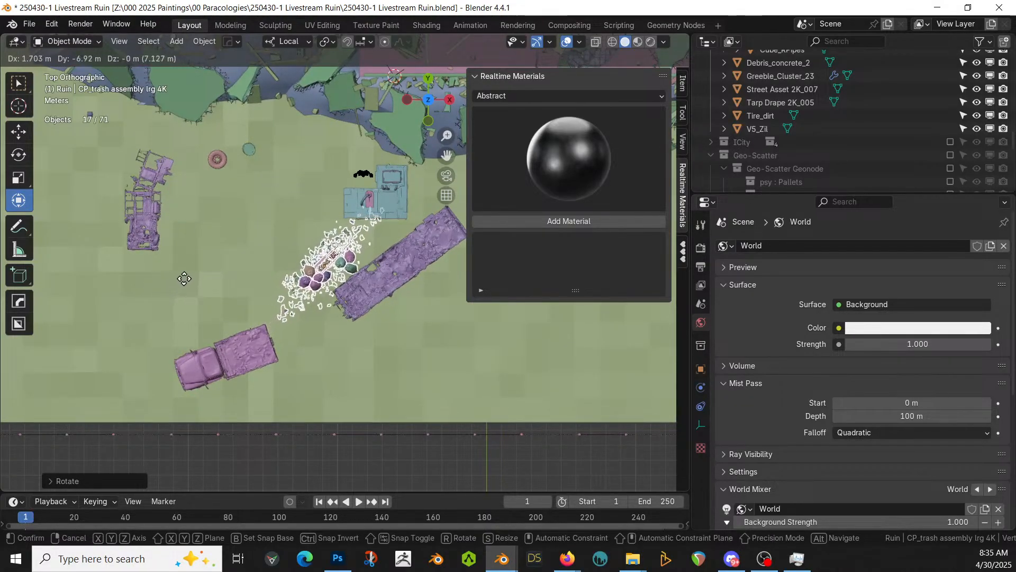
pyautogui.click(172, 287)
pyautogui.moveTo(172, 287); pyautogui.dragTo(281, 188, button='middle')
pyautogui.scroll(4, 883, 130)
# Move the Barell and Beer Crate 2k_008 objects from the Ruin collection to the Scene Collection
pyautogui.scroll(10, 876, 139)
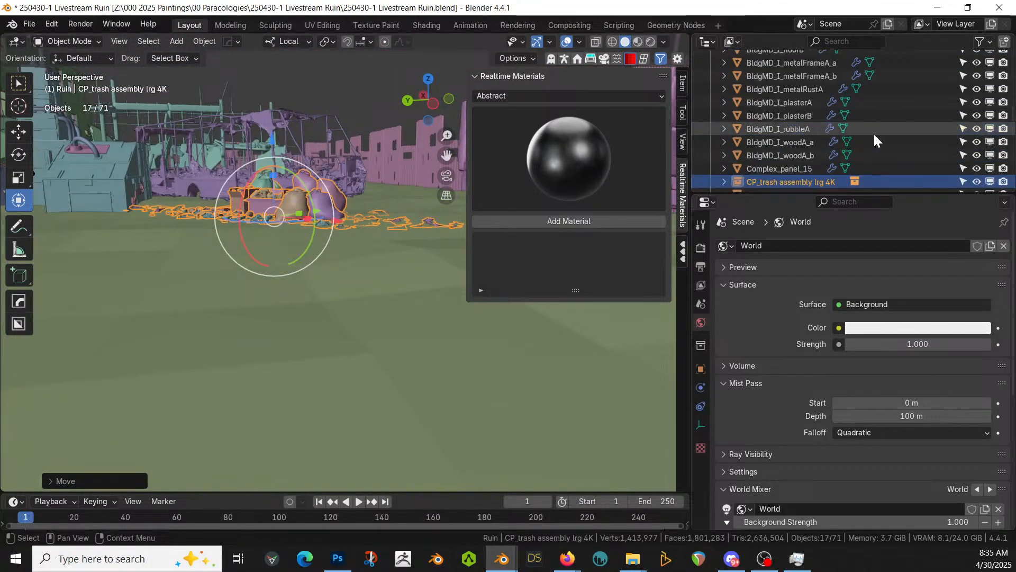
pyautogui.scroll(-2, 774, 146)
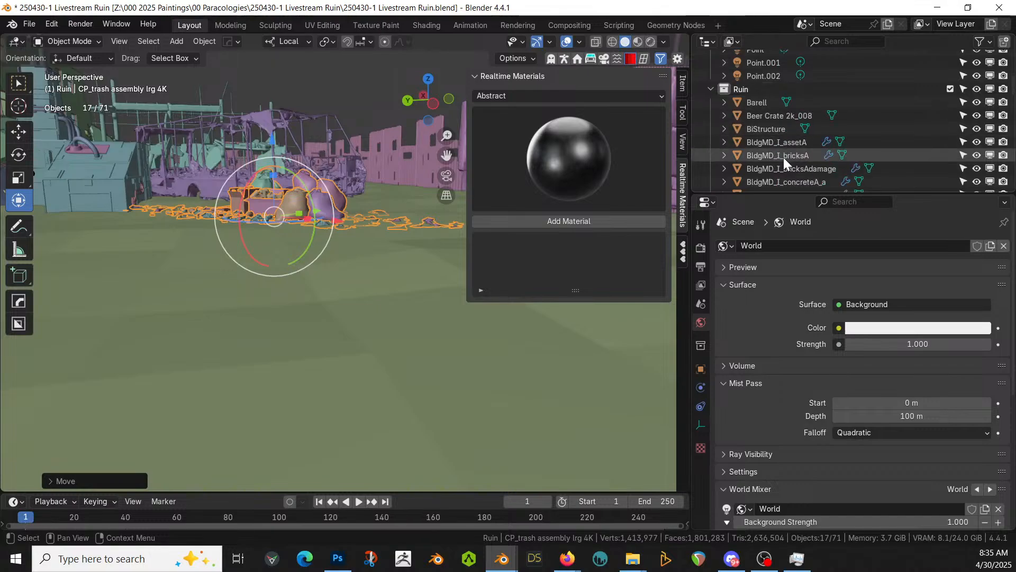
pyautogui.click(764, 103)
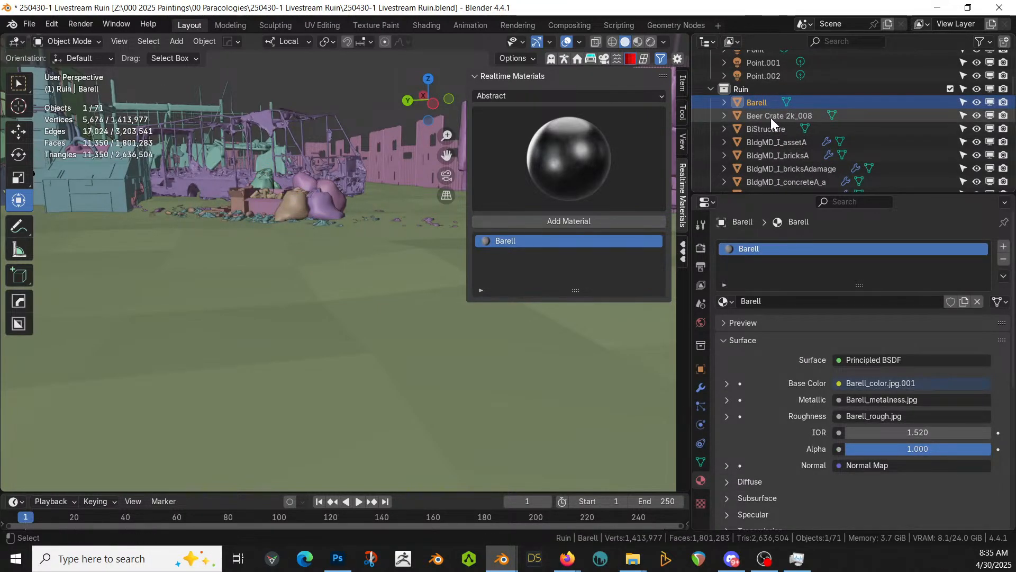
pyautogui.keyDown('ctrl'); pyautogui.click(770, 115); pyautogui.keyUp('ctrl')
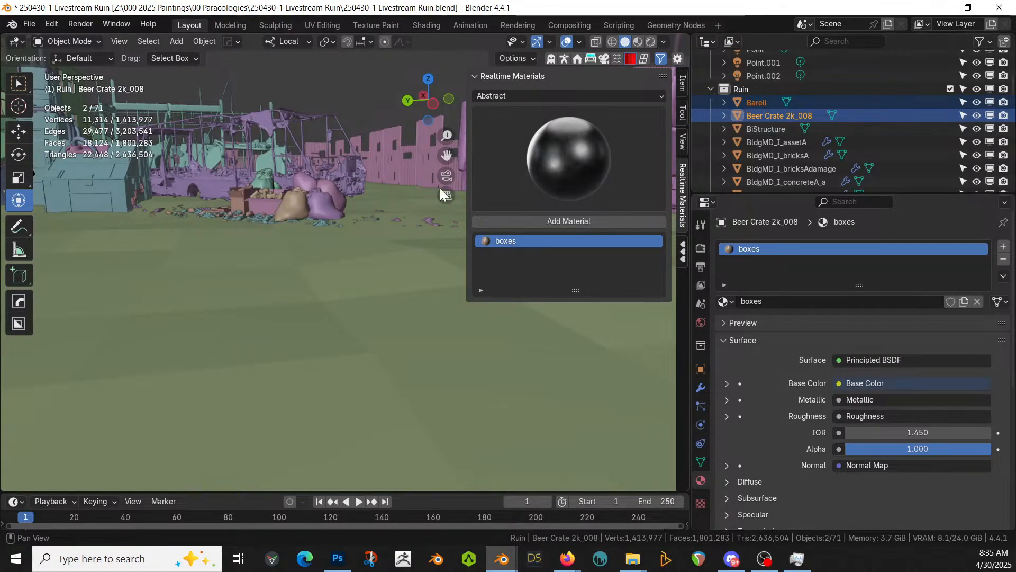
pyautogui.press('m')
pyautogui.click(284, 294)
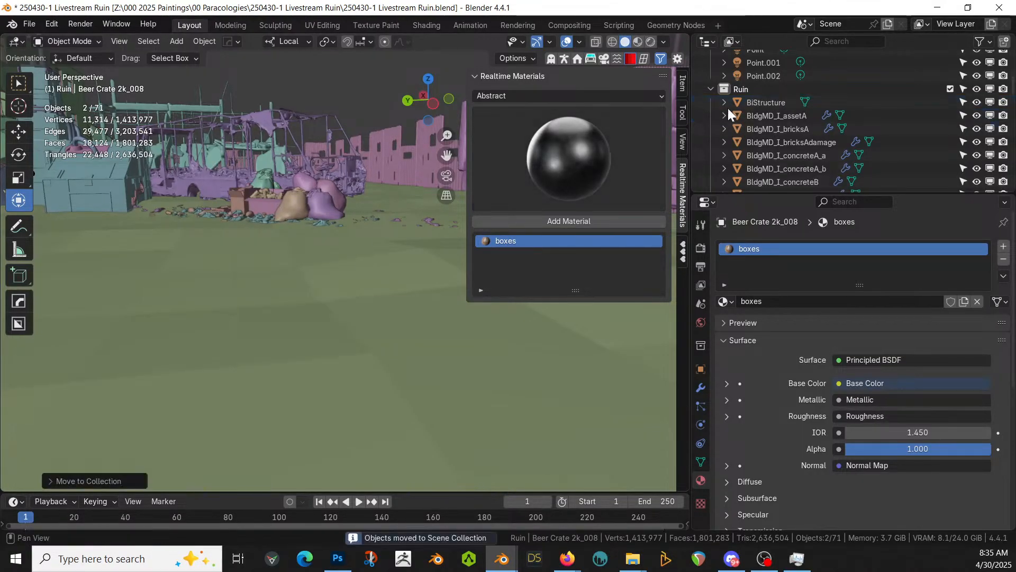
# Select the Complex_panel_15 object listed in the Ruin collection
pyautogui.moveTo(351, 162); pyautogui.dragTo(346, 198, button='middle')
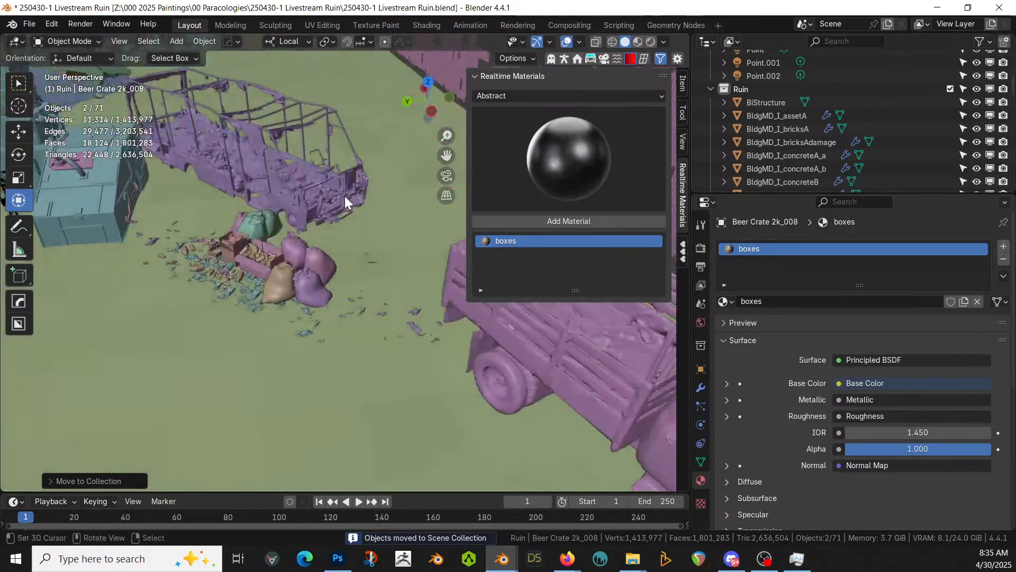
pyautogui.scroll(-3, 347, 199)
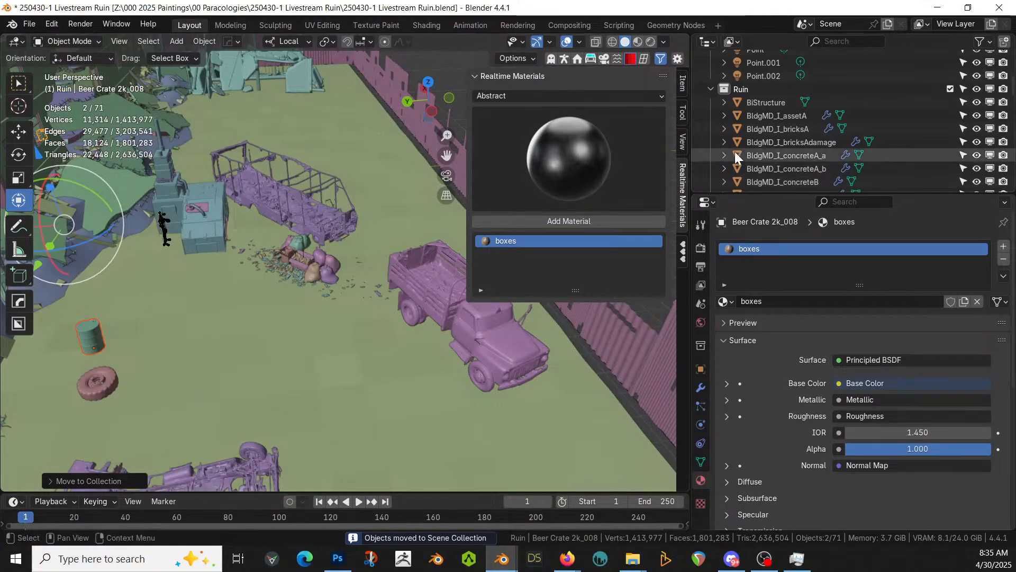
pyautogui.scroll(-3, 826, 114)
pyautogui.scroll(-4, 858, 127)
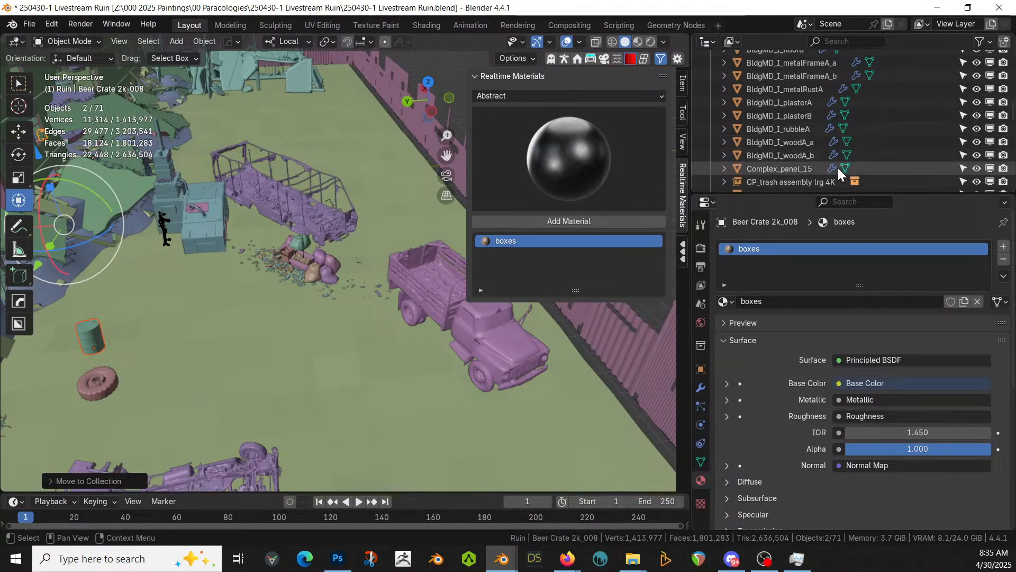
pyautogui.click(780, 168)
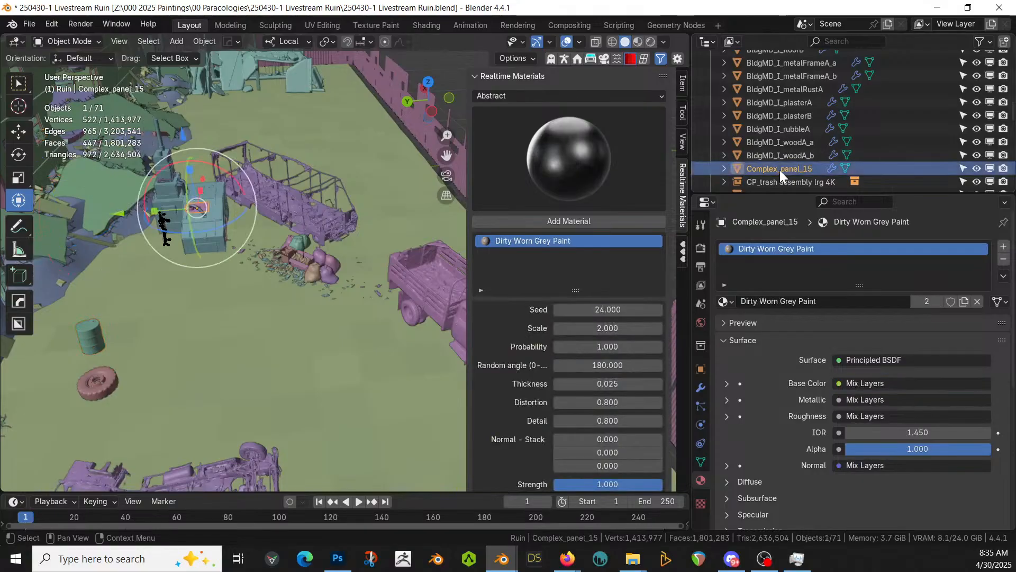
# Move Complex_panel_15 to the Scene Collection and join it into the blue Cube machine beside the figure
pyautogui.press('m')
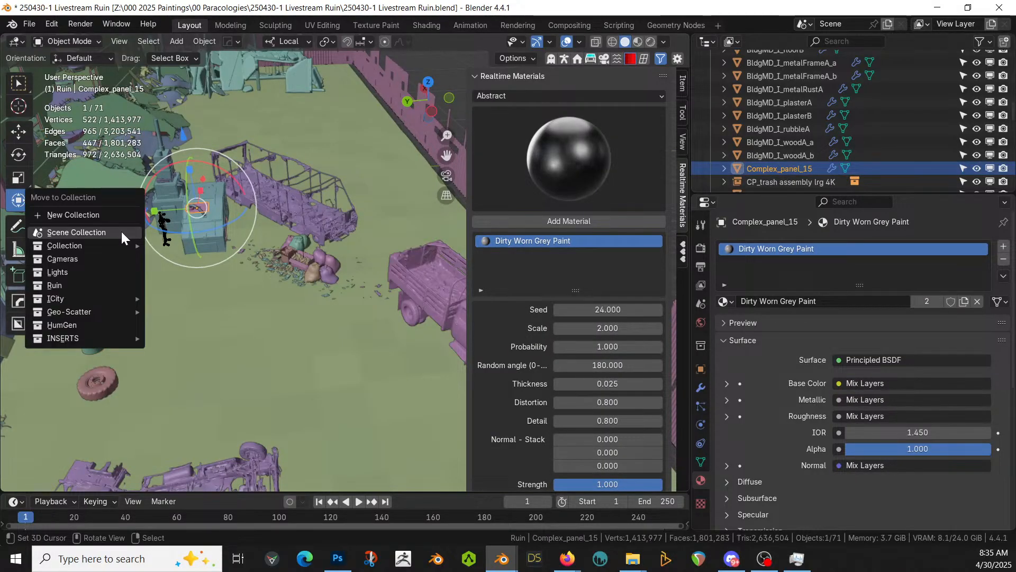
pyautogui.click(120, 230)
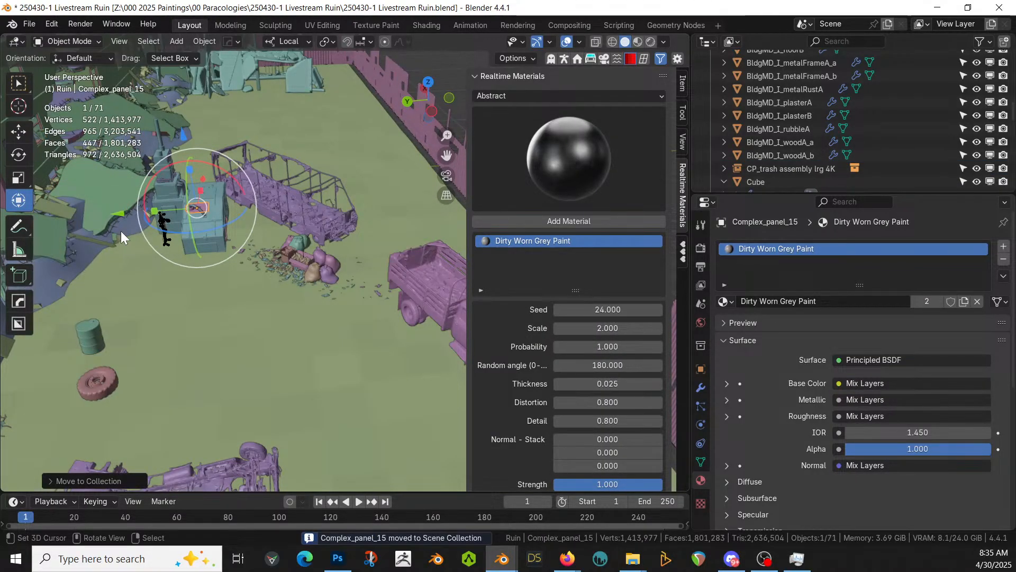
pyautogui.scroll(2, 256, 227)
pyautogui.scroll(1, 255, 227)
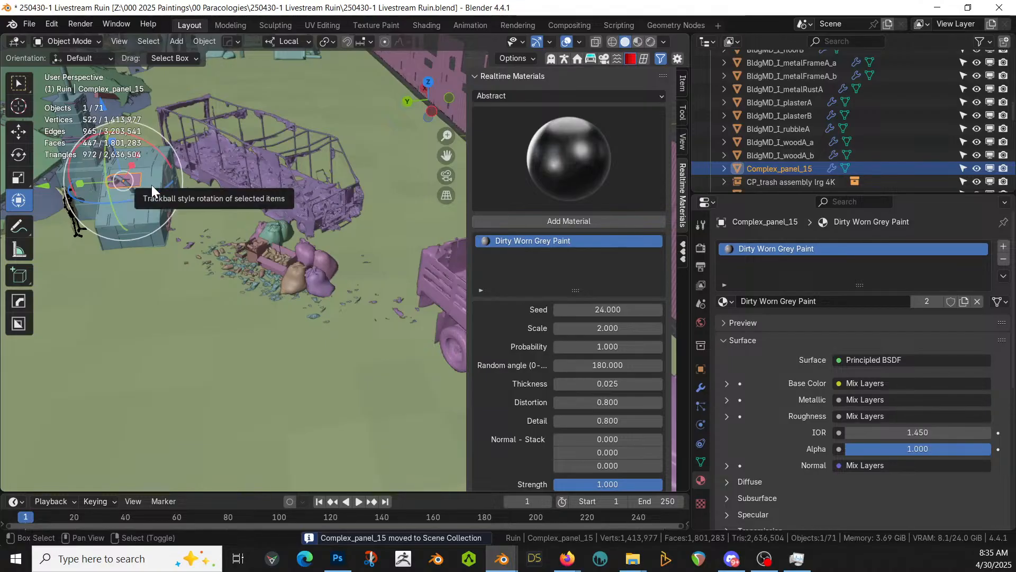
pyautogui.keyDown('shift'); pyautogui.click(151, 185); pyautogui.keyUp('shift')
pyautogui.hotkey('ctrl', 'j')
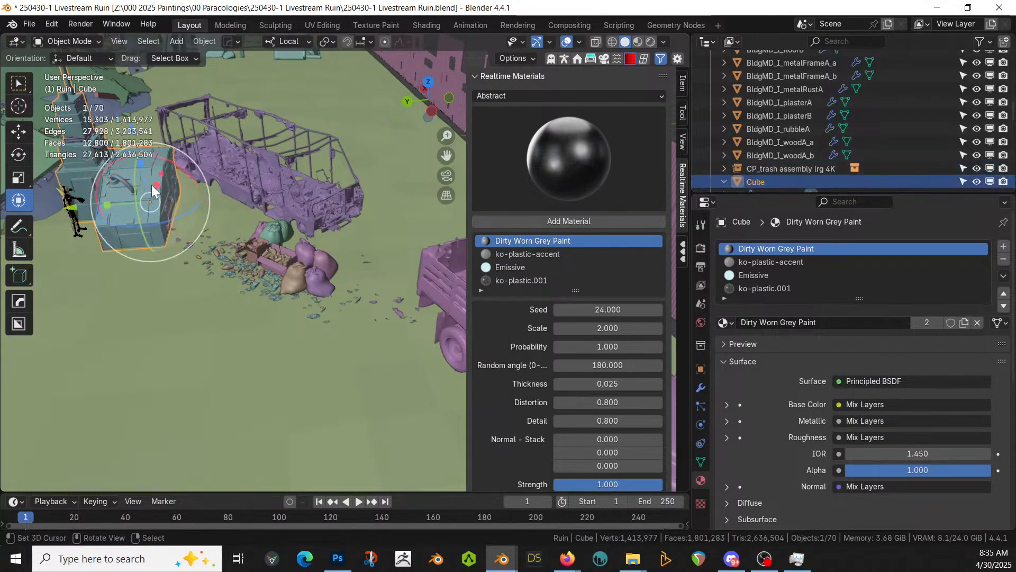
# Join the separate panel on the side of the Cube machine into the Cube object
pyautogui.keyDown('shift'); pyautogui.click(170, 204); pyautogui.keyUp('shift')
pyautogui.keyDown('shift'); pyautogui.click(153, 174); pyautogui.keyUp('shift')
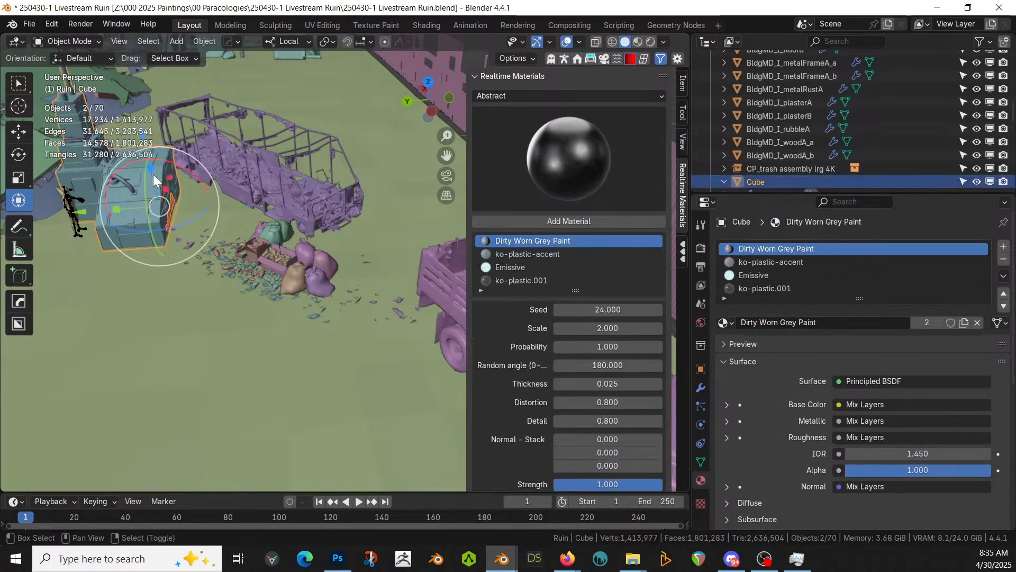
pyautogui.hotkey('ctrl', 'j')
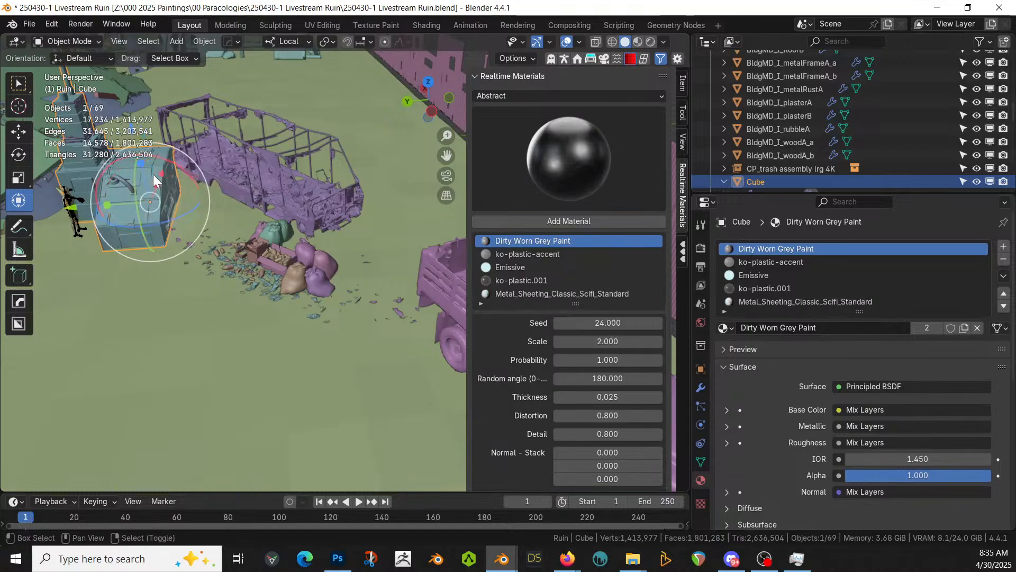
# Convert the two rubber cables on the machine to meshes and join them into the Cube object
pyautogui.press('KP_Decimal')
pyautogui.keyDown('shift'); pyautogui.click(205, 320); pyautogui.keyUp('shift')
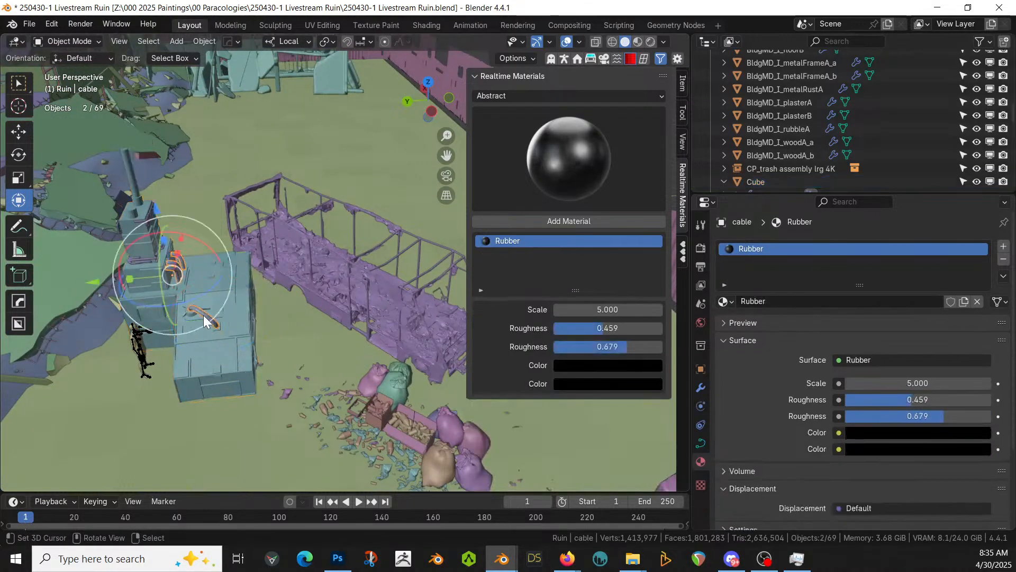
pyautogui.click(206, 42)
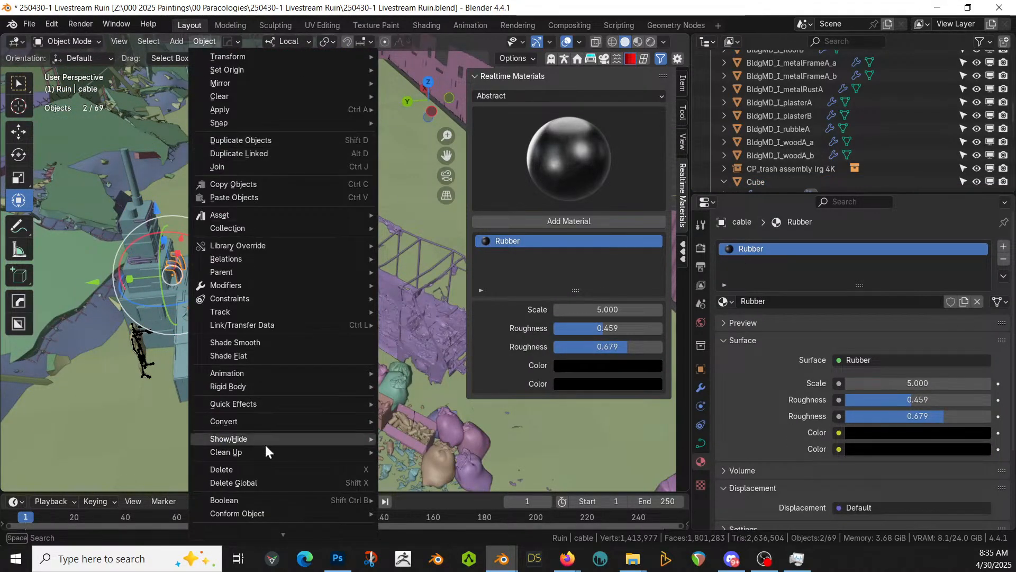
pyautogui.moveTo(262, 418)
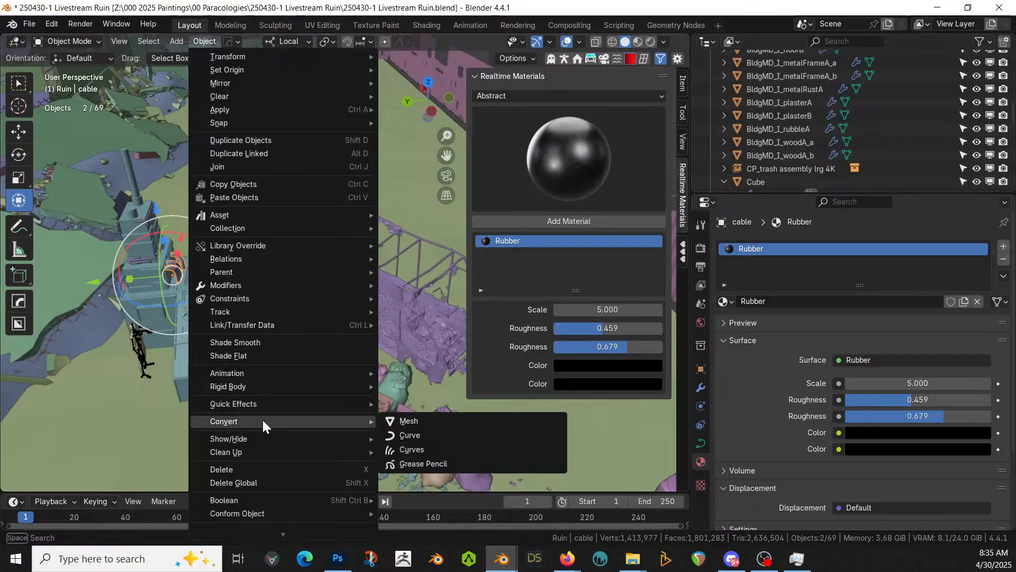
pyautogui.click(411, 424)
pyautogui.keyDown('shift'); pyautogui.click(214, 291); pyautogui.keyUp('shift')
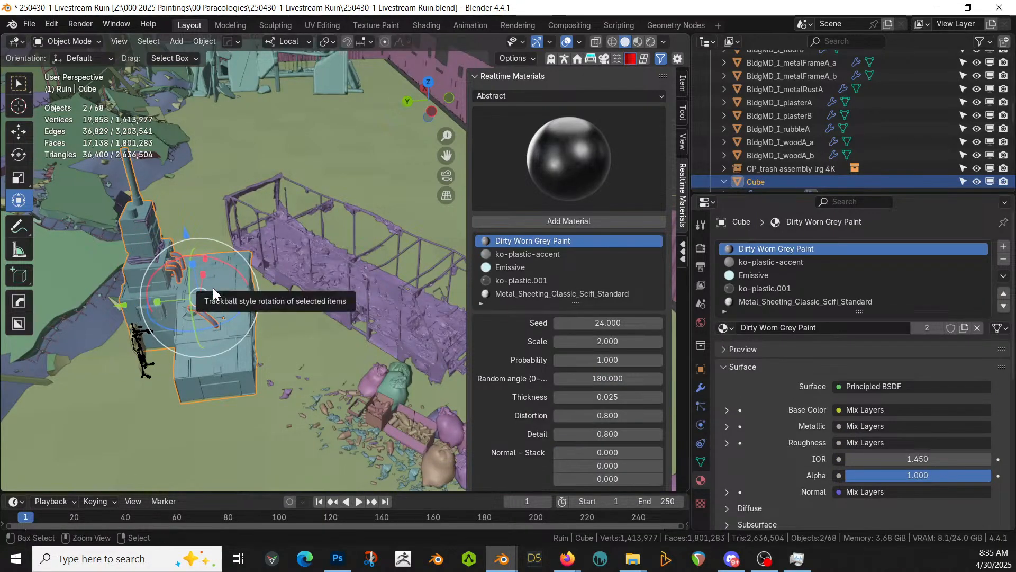
pyautogui.hotkey('ctrl', 'j')
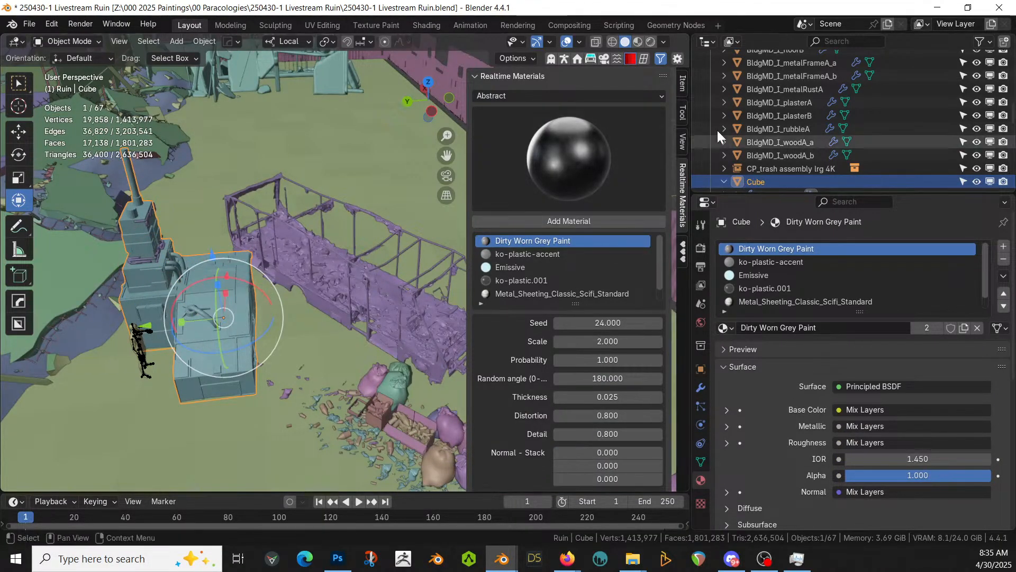
# Collapse the Cube object's hierarchy in the outliner, below the BldgMD wood meshes
pyautogui.click(790, 158)
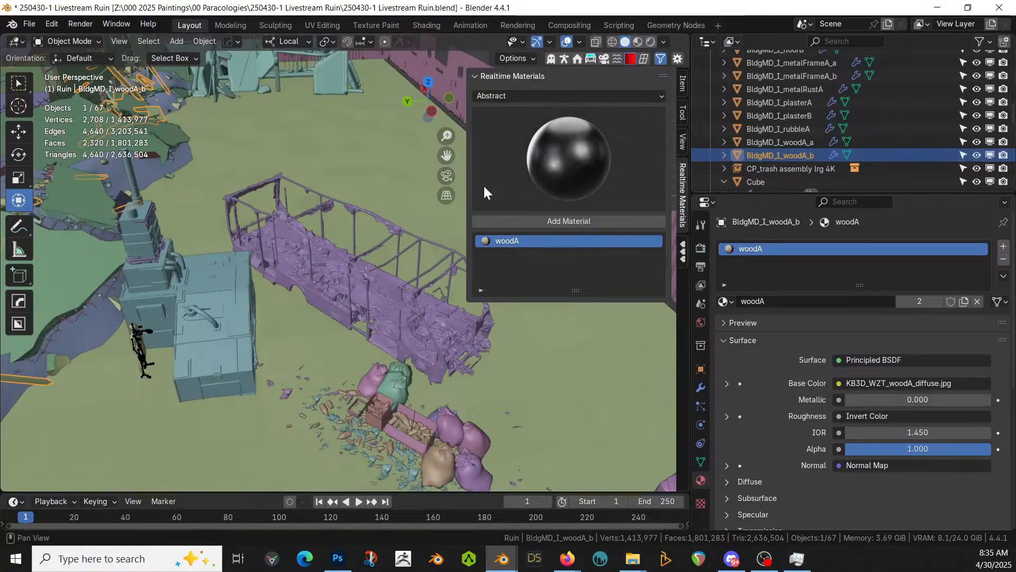
pyautogui.scroll(8, 837, 157)
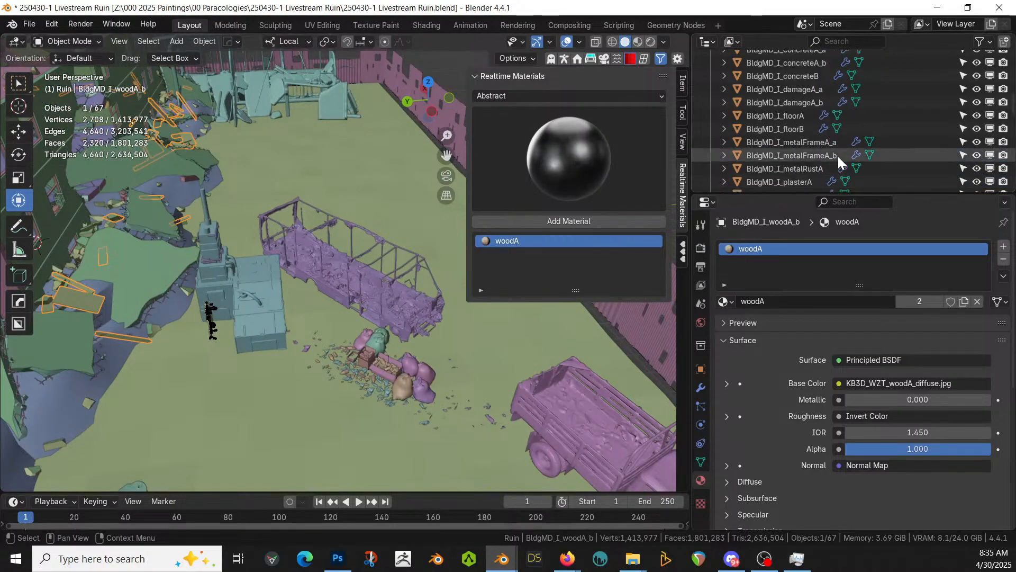
pyautogui.scroll(-8, 766, 137)
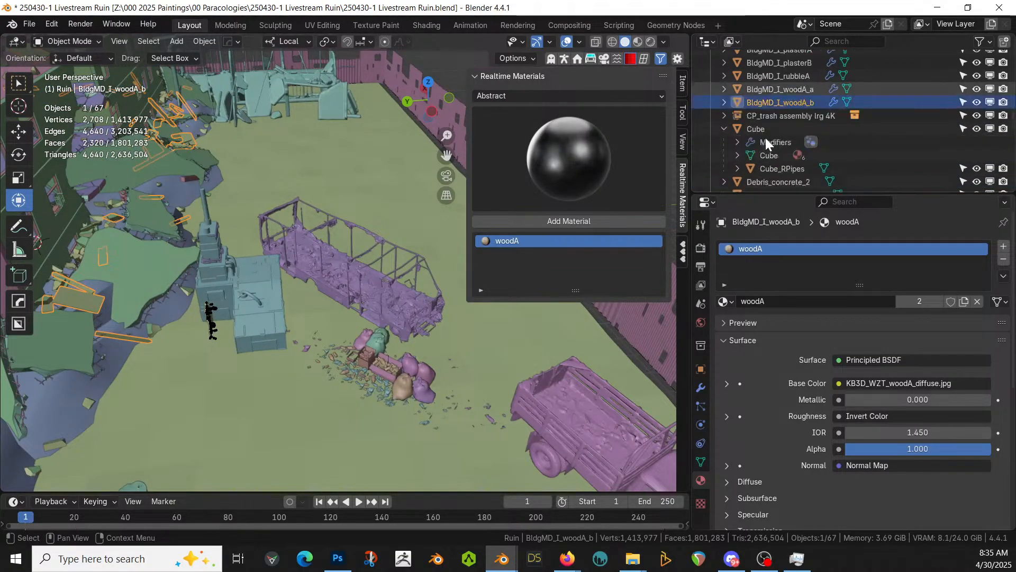
pyautogui.click(724, 102)
pyautogui.click(724, 102)
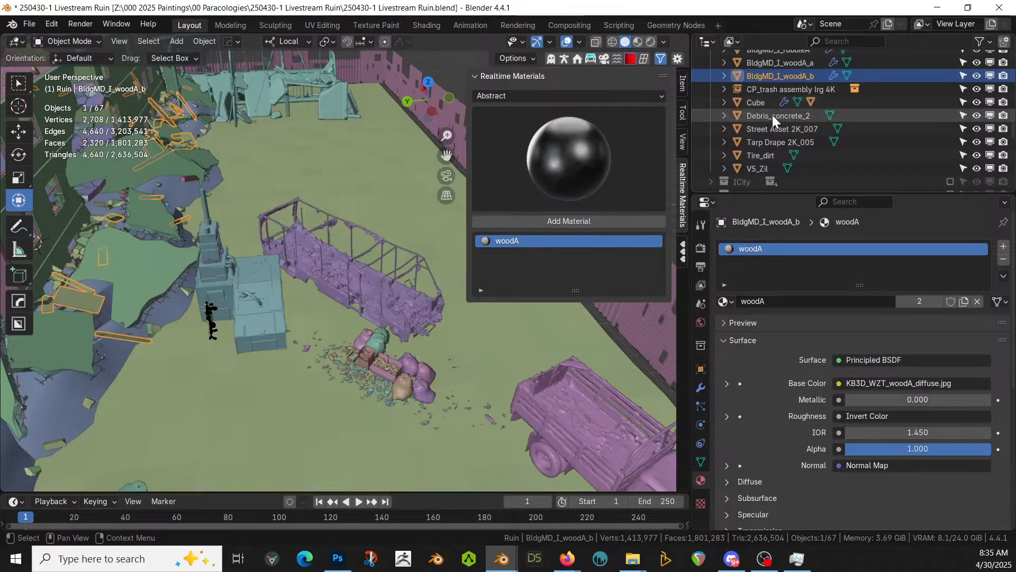
# Move Debris_concrete_2 out of its current collection into the Scene Collection
pyautogui.click(773, 116)
pyautogui.press('KP_Decimal')
pyautogui.scroll(-5, 290, 255)
pyautogui.moveTo(290, 255); pyautogui.dragTo(274, 287, button='middle')
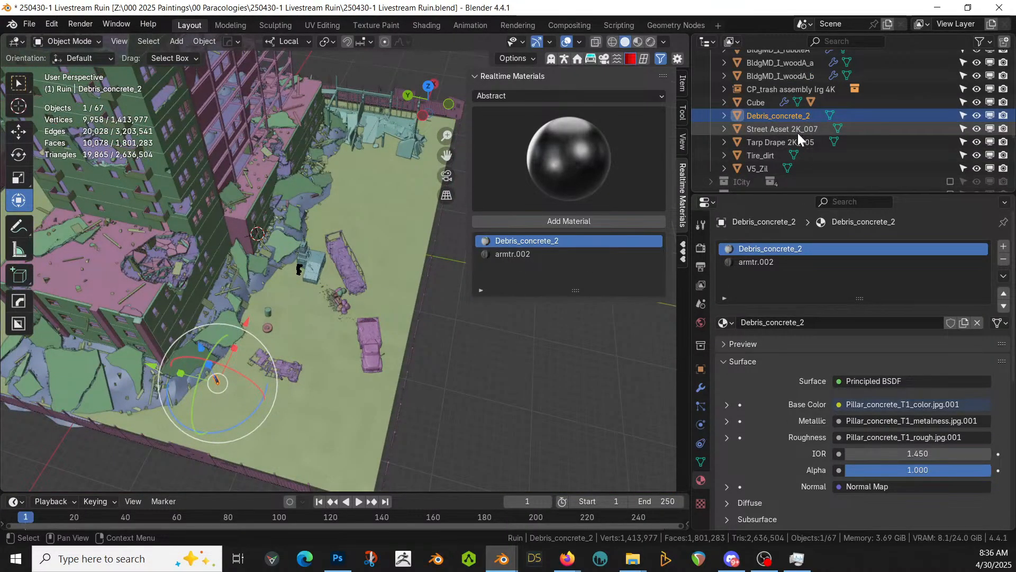
pyautogui.press('m')
pyautogui.click(210, 319)
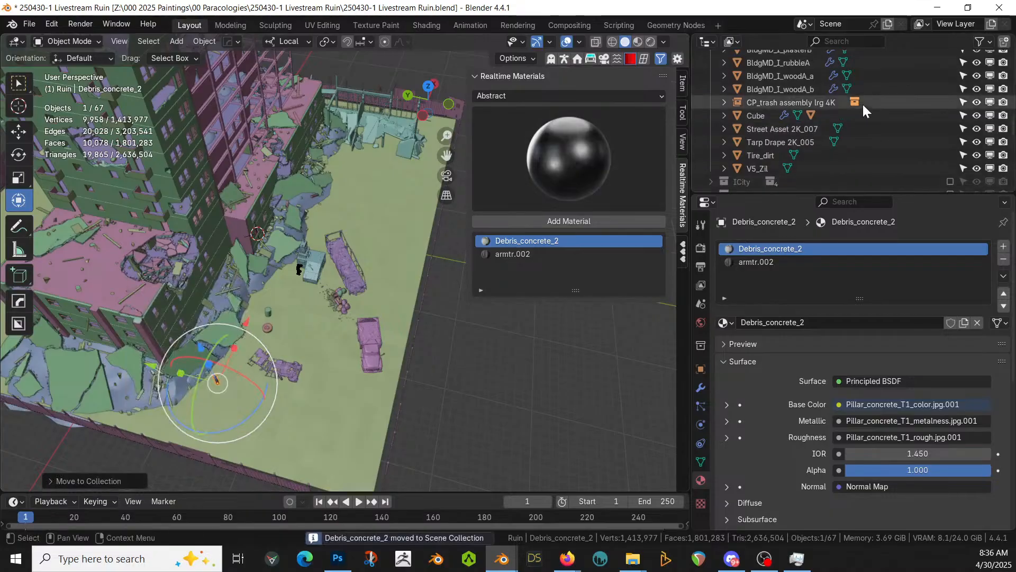
# Move Street Asset 2K_007 to the Scene Collection
pyautogui.click(781, 129)
pyautogui.moveTo(294, 229); pyautogui.dragTo(307, 215, button='middle')
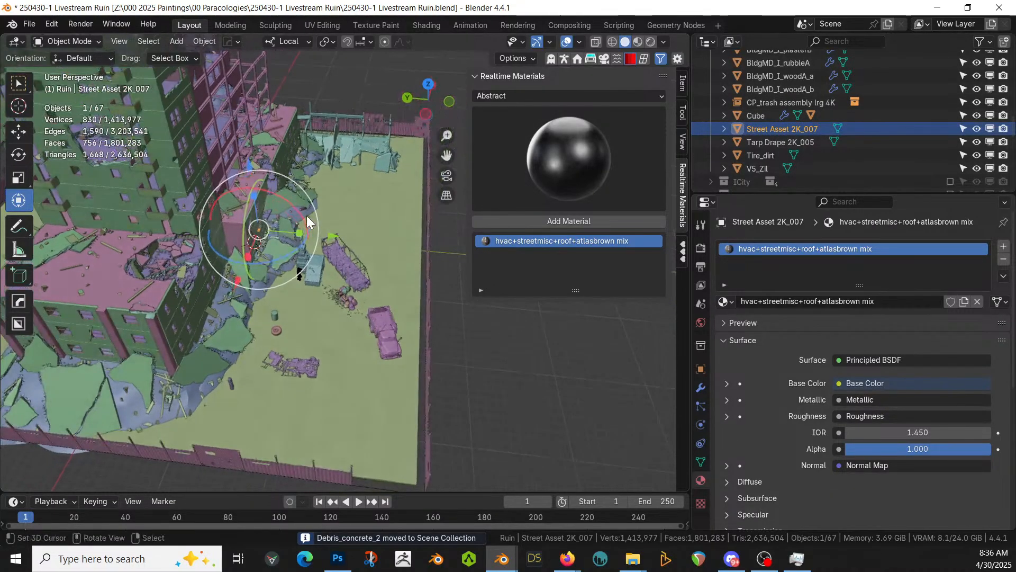
pyautogui.press('m')
pyautogui.click(307, 217)
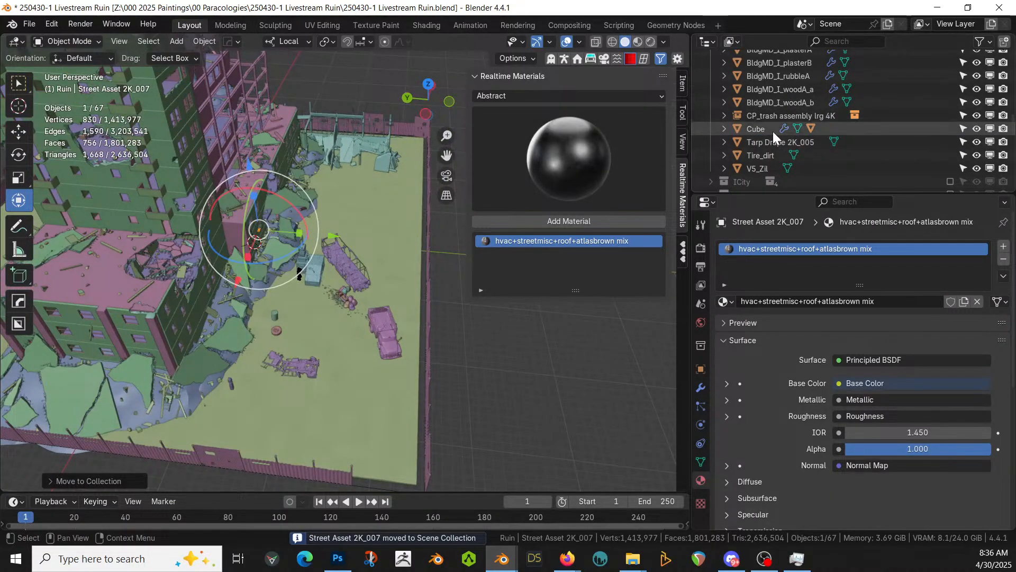
# Move Tarp Drape 2K_005 and Tire_dirt to the Scene Collection
pyautogui.click(781, 142)
pyautogui.press('m')
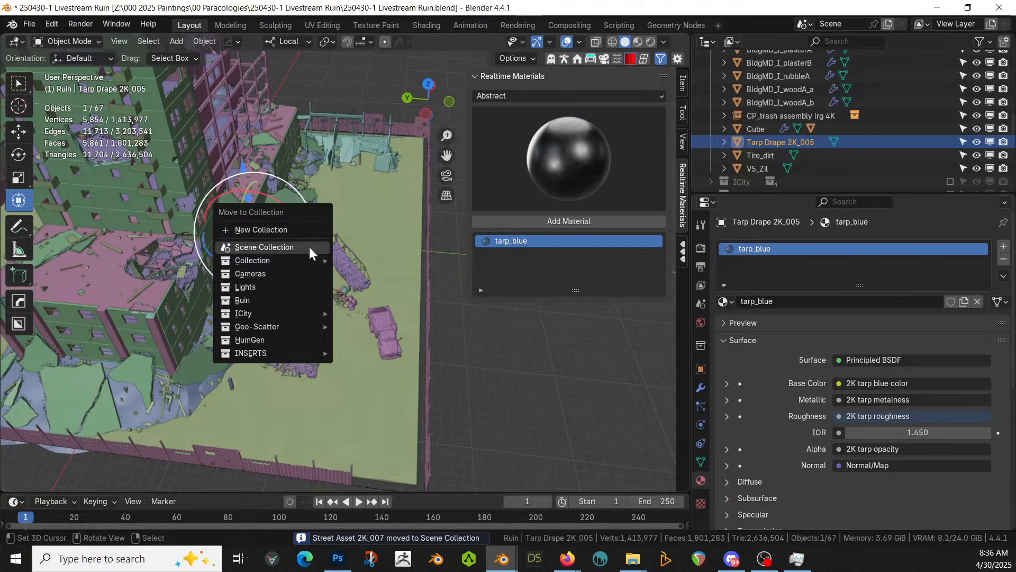
pyautogui.click(309, 248)
pyautogui.click(761, 155)
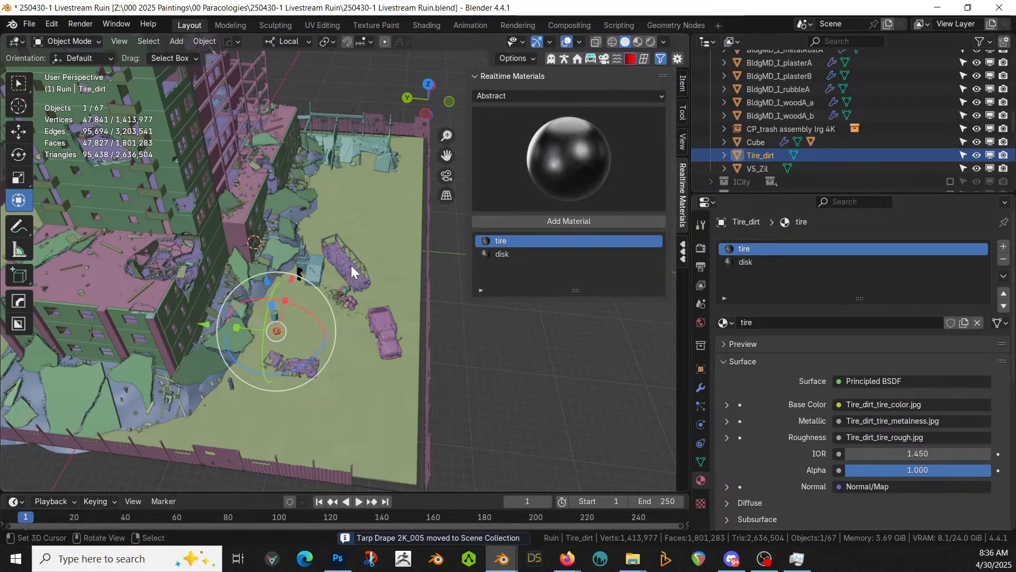
pyautogui.press('m')
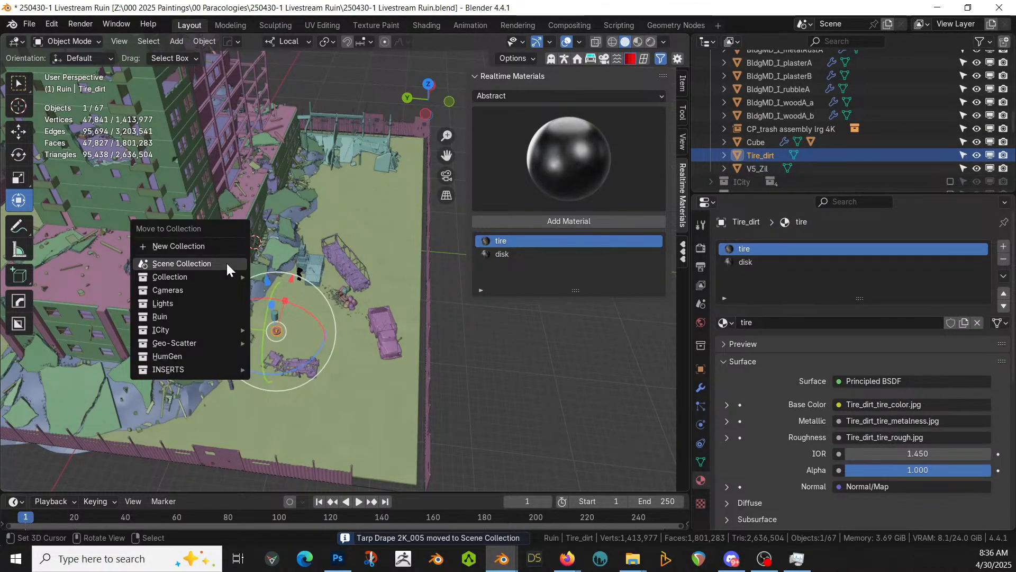
pyautogui.click(227, 262)
# Shift the V5_Zil truck along its local X axis, away from the perimeter wall, and save the file
pyautogui.click(755, 167)
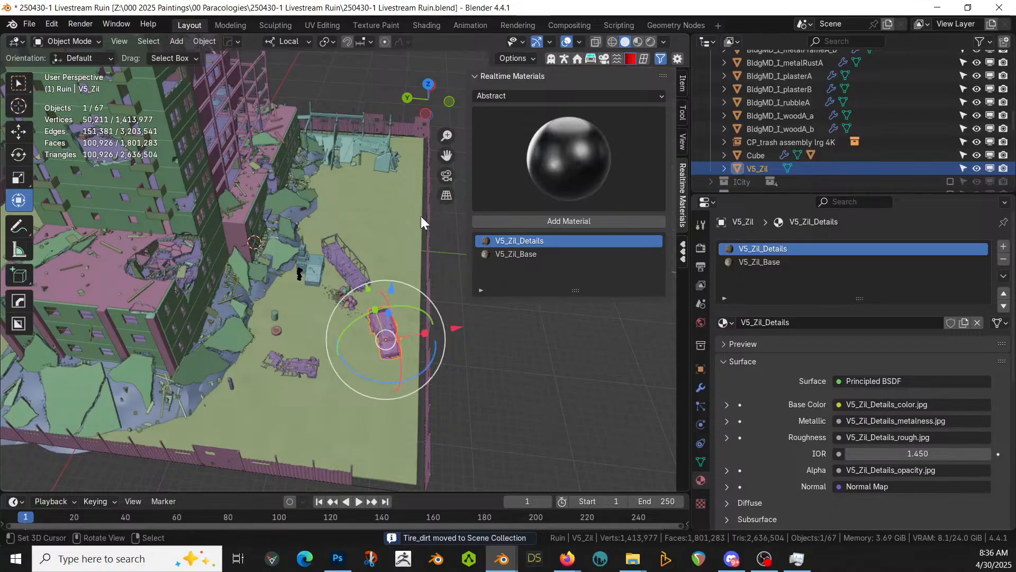
pyautogui.press('m')
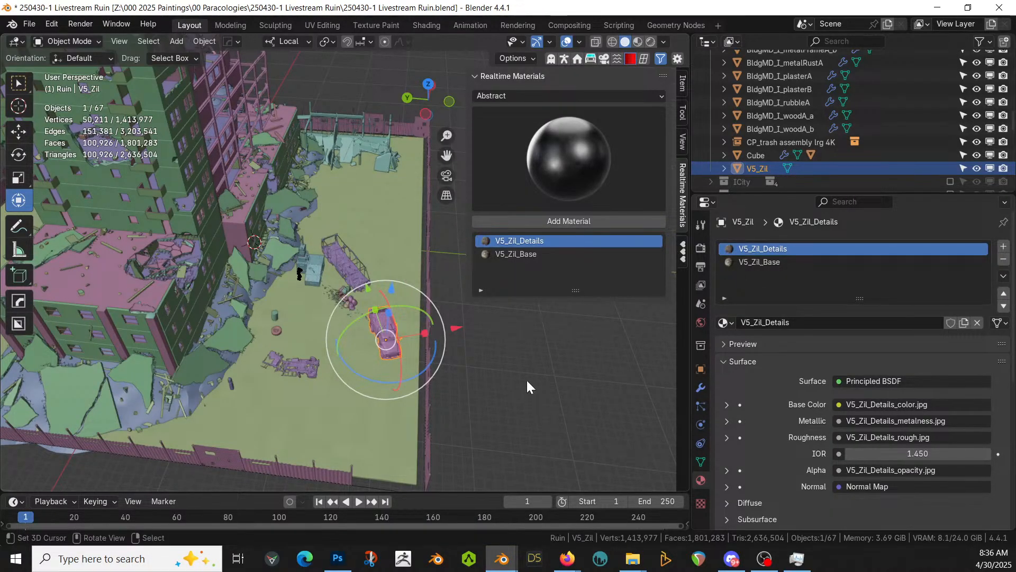
pyautogui.moveTo(527, 382); pyautogui.dragTo(522, 412, button='middle')
pyautogui.moveTo(451, 345); pyautogui.dragTo(432, 345)
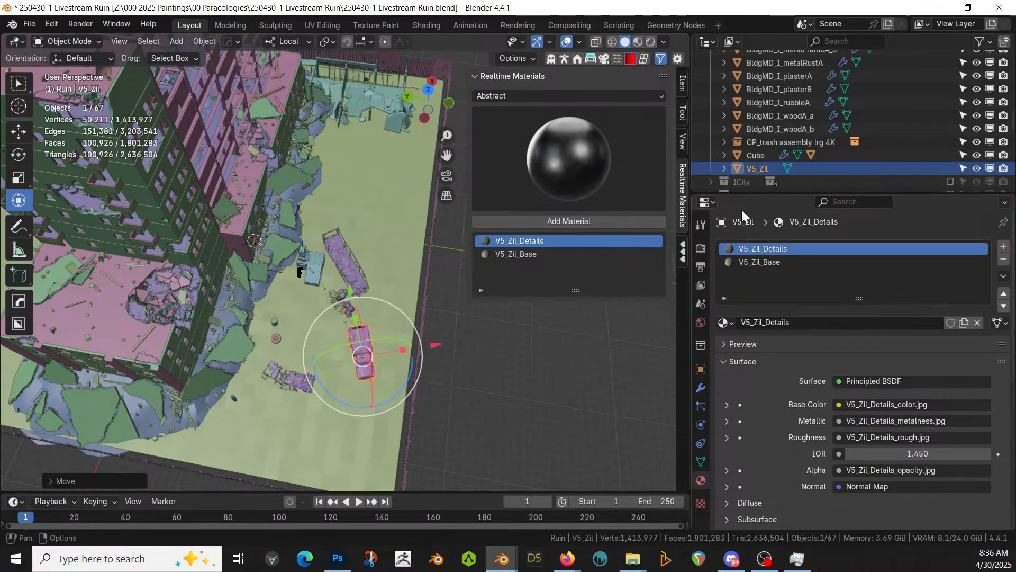
pyautogui.hotkey('ctrl', 's')
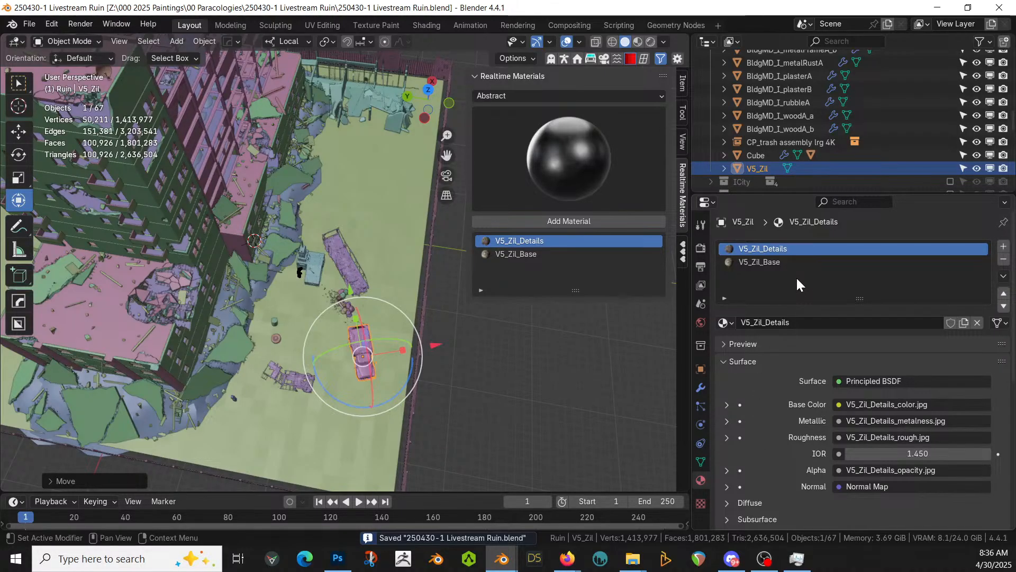
# Temporarily enable the Geo-Scatter collection to inspect the scattered plants around the vehicles and the open ground
pyautogui.scroll(-3, 793, 171)
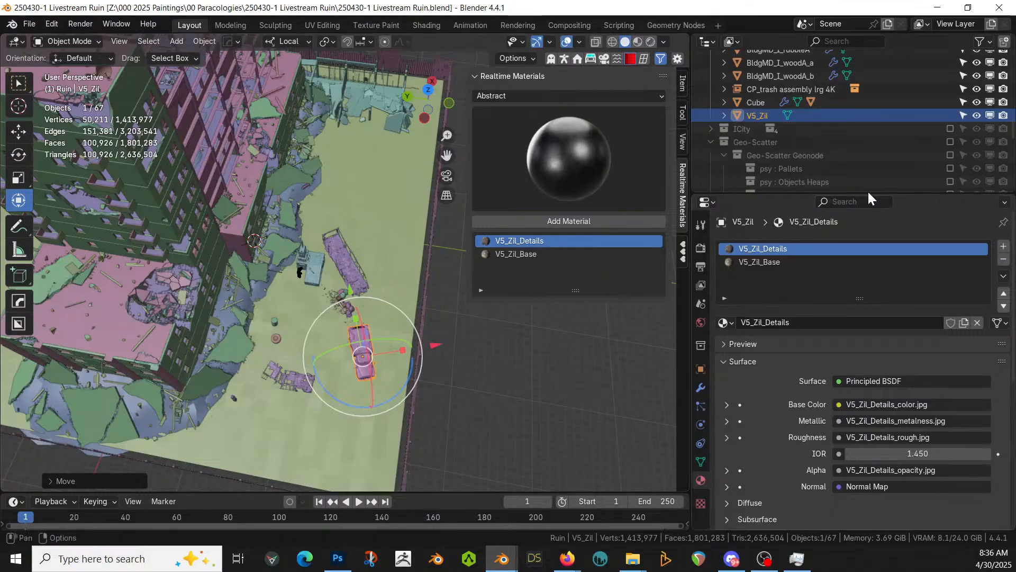
pyautogui.click(951, 143)
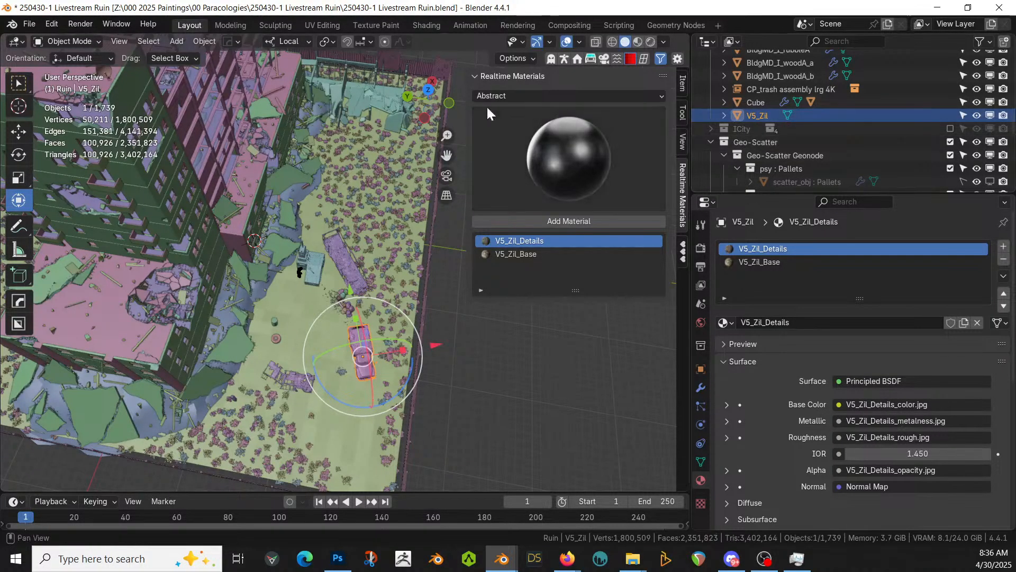
pyautogui.moveTo(434, 170); pyautogui.dragTo(382, 353, button='middle')
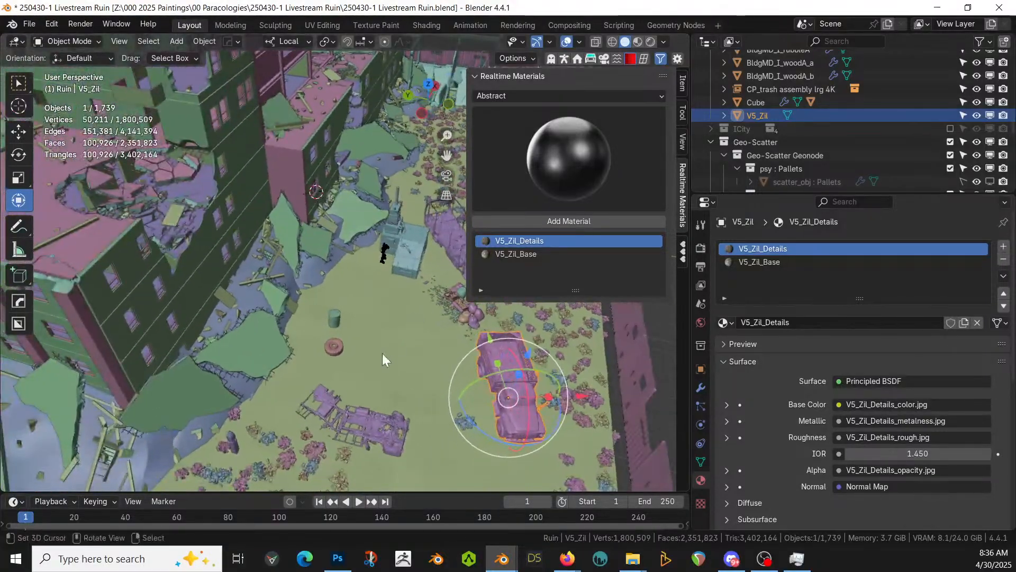
pyautogui.click(950, 142)
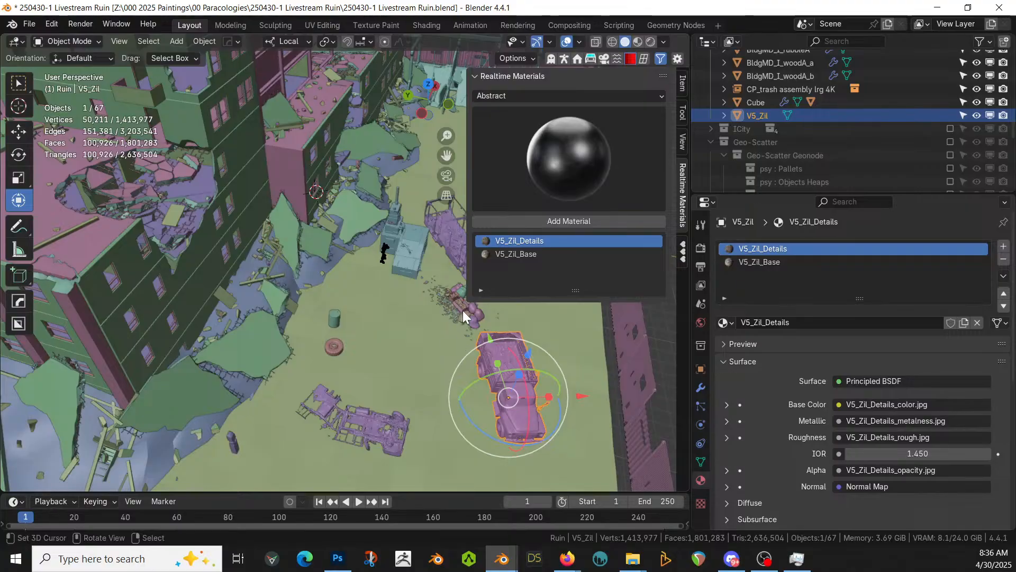
# Move the tire and the barrel together along the local Y axis, closer to the rubble of the ruined building
pyautogui.click(335, 346)
pyautogui.keyDown('shift'); pyautogui.click(334, 348); pyautogui.keyUp('shift')
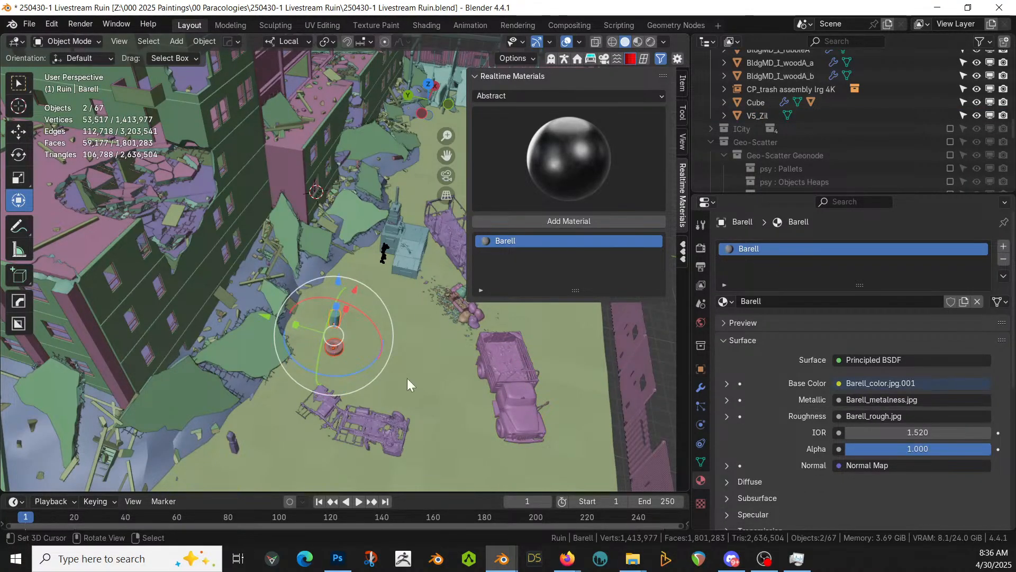
pyautogui.press('g')
pyautogui.press('y')
pyautogui.click(373, 381)
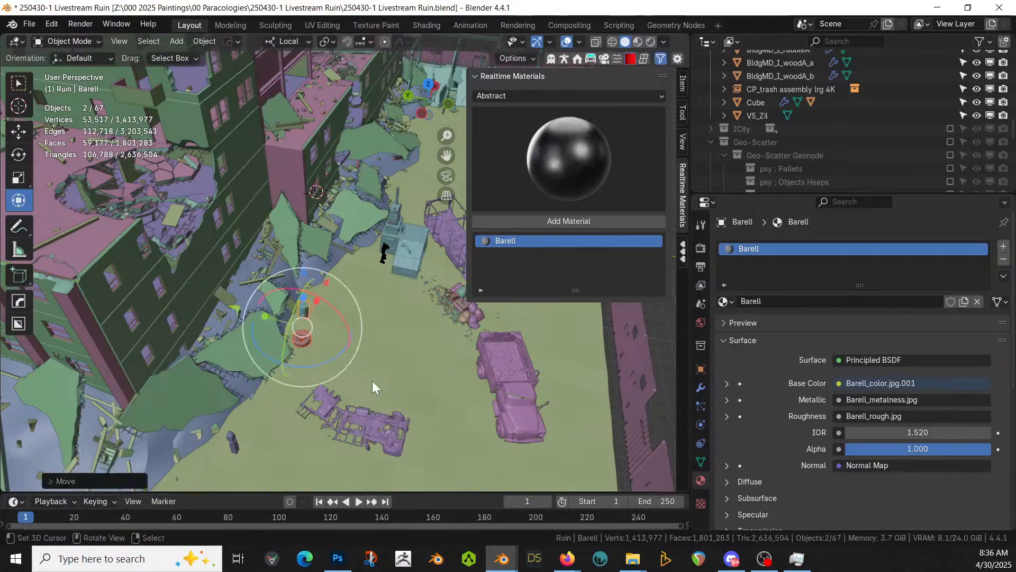
# Lower the barrel along its local Z axis so its base meets the ground beside the rubble
pyautogui.moveTo(372, 380); pyautogui.dragTo(258, 304, button='middle')
pyautogui.click(237, 278)
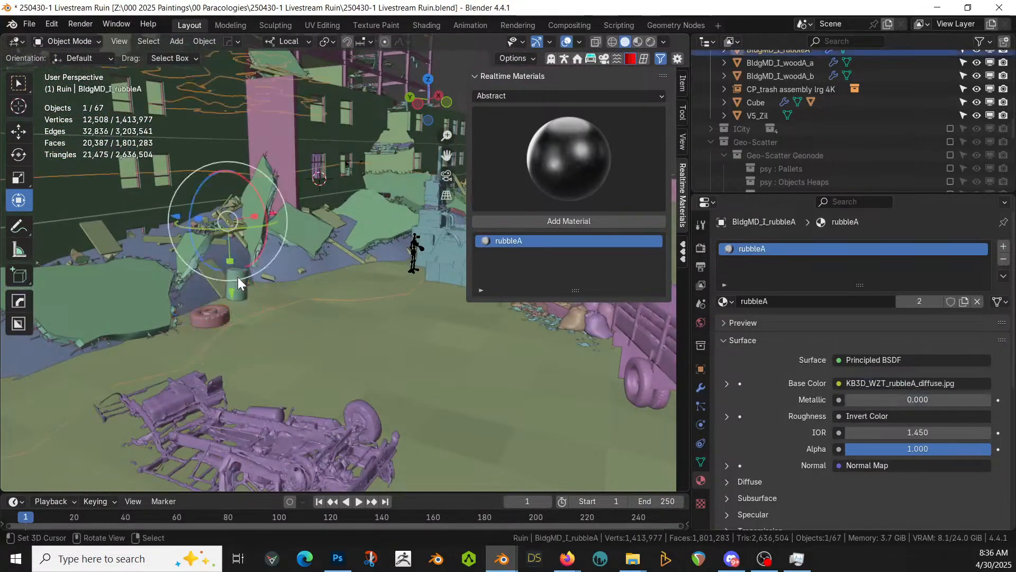
pyautogui.click(237, 277)
pyautogui.press('KP_Decimal')
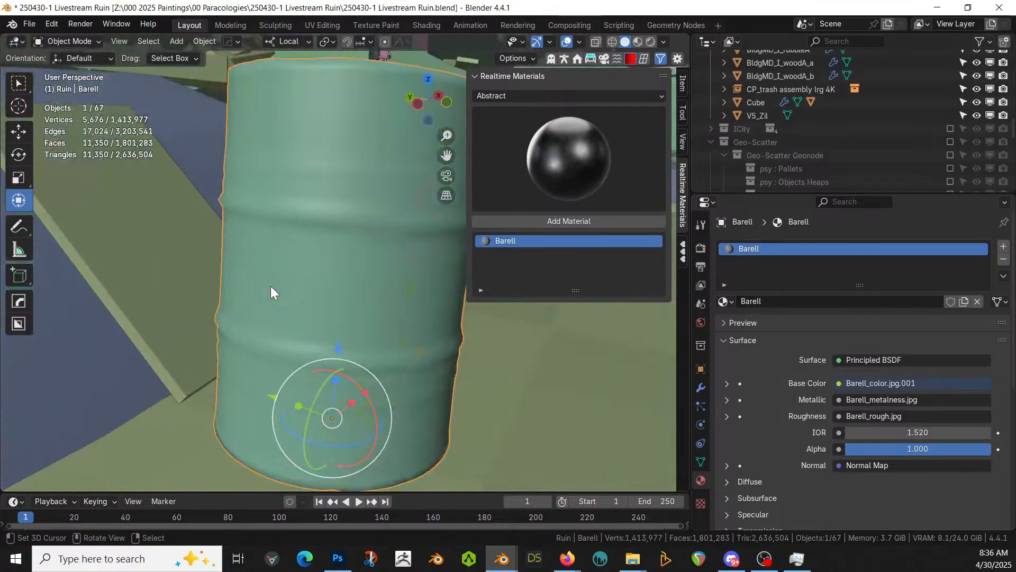
pyautogui.moveTo(271, 293); pyautogui.dragTo(261, 240, button='middle')
pyautogui.press('g')
pyautogui.press('z')
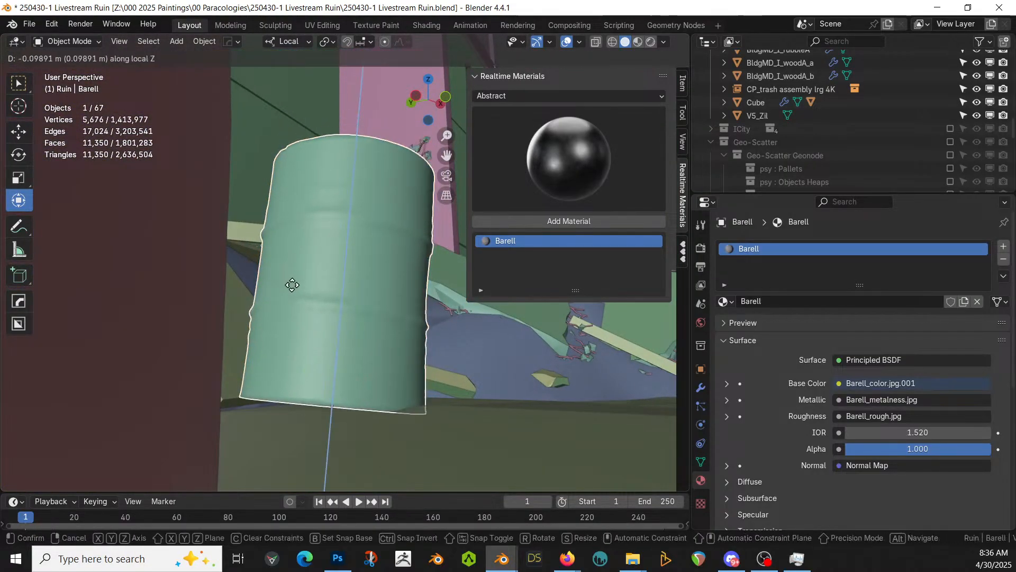
pyautogui.click(312, 307)
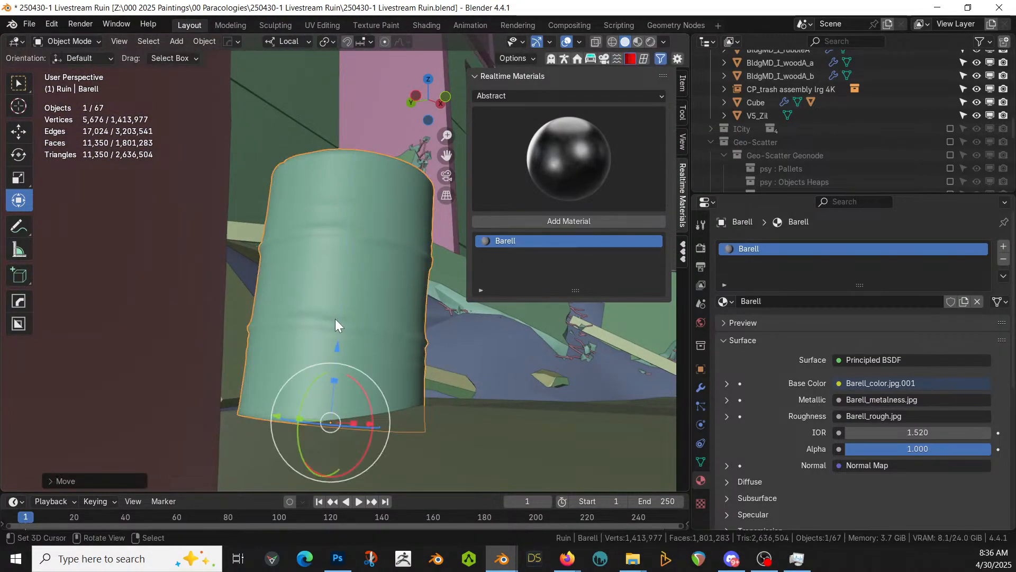
# Rotate the barrel slightly until it sits level on the ground, and nudge it down into place
pyautogui.press('r')
pyautogui.press('r')
pyautogui.click(360, 392)
pyautogui.press('r')
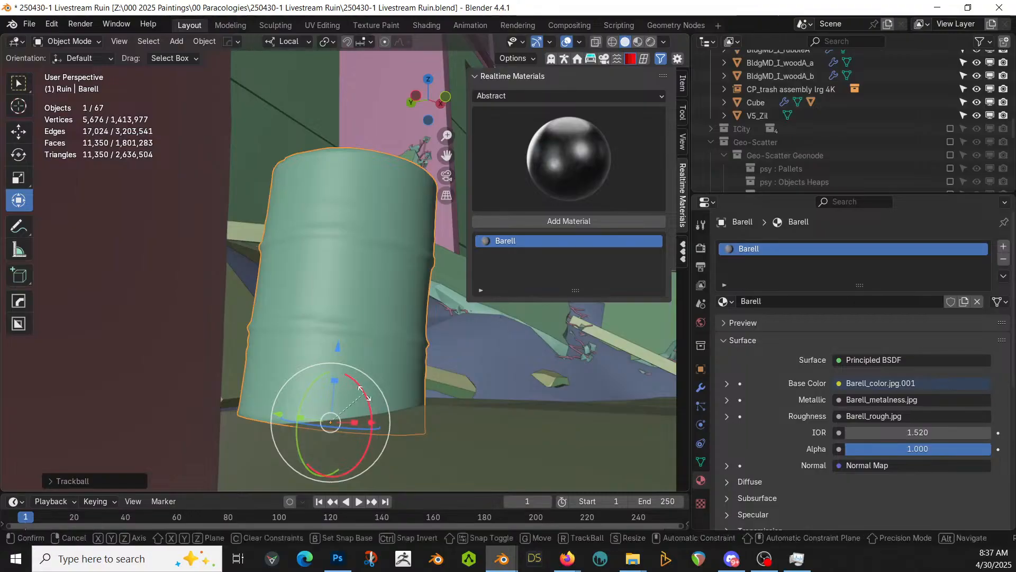
pyautogui.click(360, 389)
pyautogui.press('g')
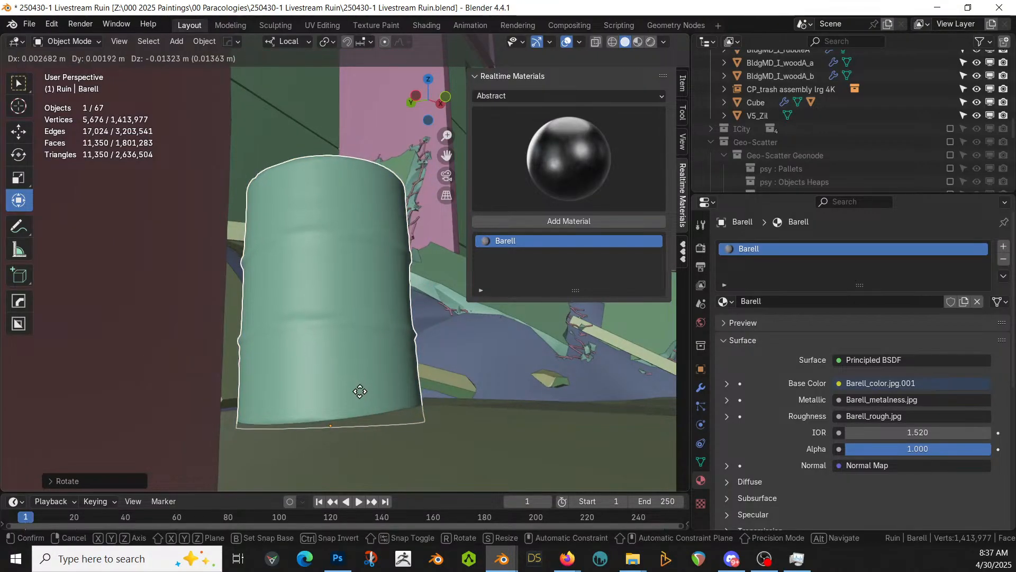
pyautogui.click(359, 392)
# Lower the tire along its local Z axis onto the ground, and save the file
pyautogui.scroll(-8, 361, 394)
pyautogui.moveTo(359, 373)
pyautogui.mouseDown(button='middle')
pyautogui.moveTo(361, 404)
pyautogui.moveTo(387, 367)
pyautogui.moveTo(349, 380)
pyautogui.mouseUp(button='middle')
pyautogui.scroll(2, 347, 378)
pyautogui.rightClick(256, 327)
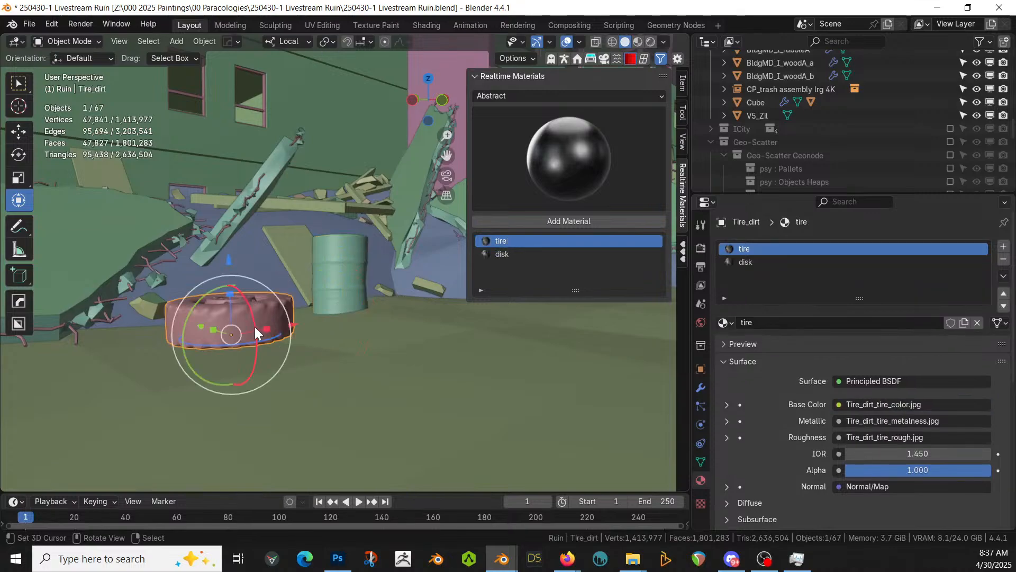
pyautogui.moveTo(227, 260); pyautogui.dragTo(229, 271)
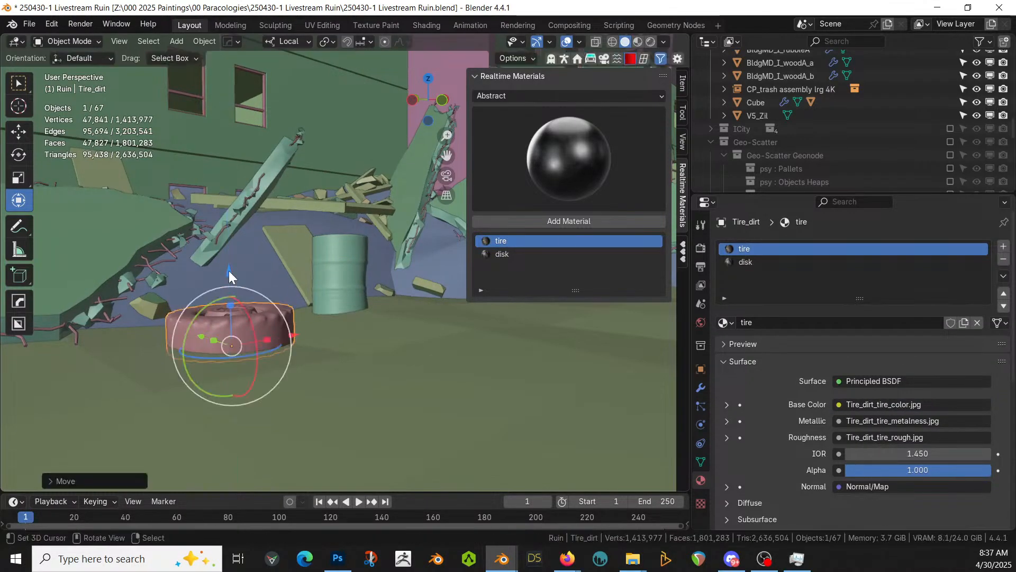
pyautogui.moveTo(268, 309); pyautogui.dragTo(269, 365, button='middle')
pyautogui.scroll(-5, 290, 364)
pyautogui.scroll(-4, 342, 365)
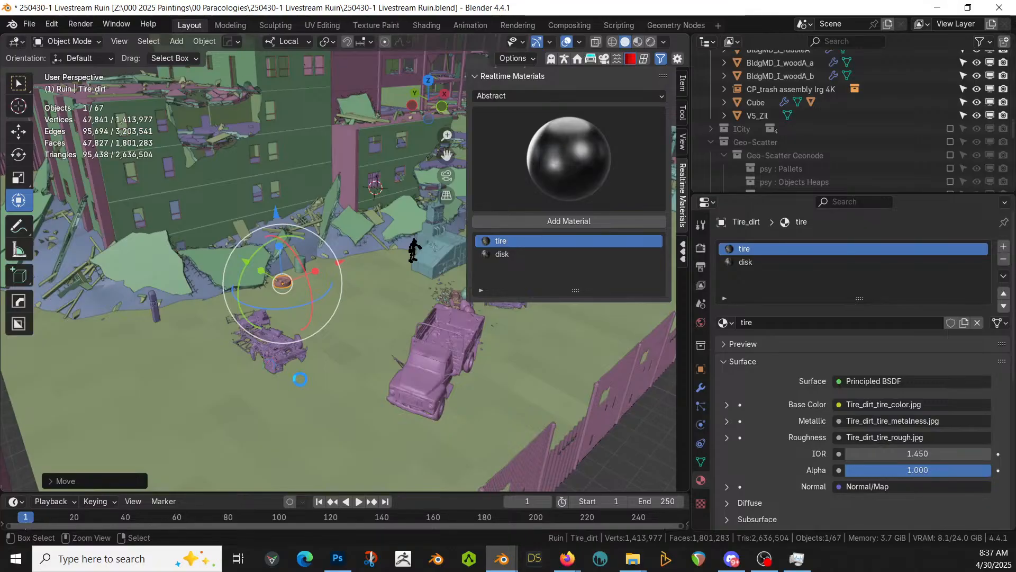
pyautogui.hotkey('ctrl', 's')
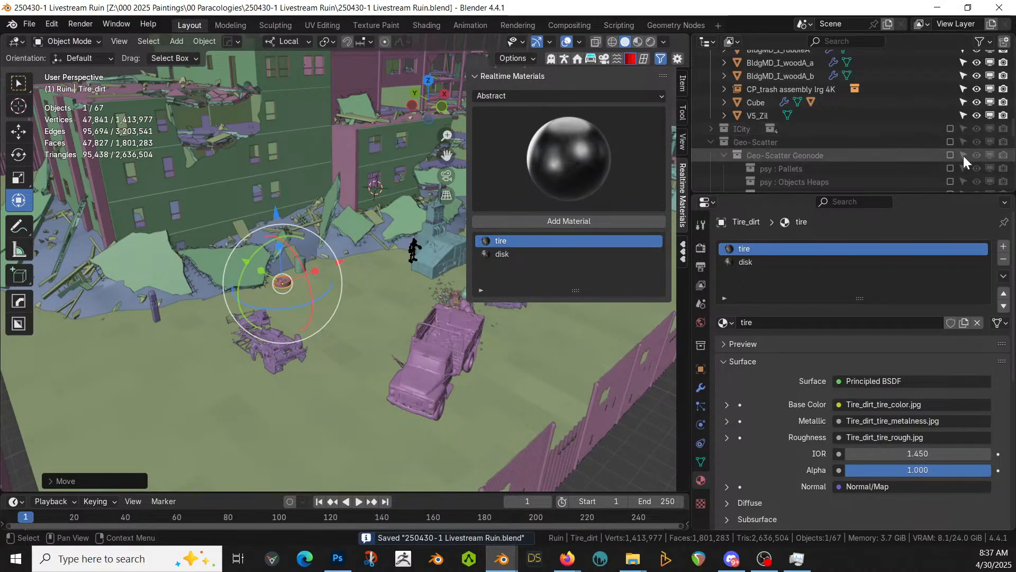
# Temporarily enable the Geo-Scatter collection to inspect the plant coverage across the fenced lot, saving the file before disabling it again
pyautogui.click(951, 141)
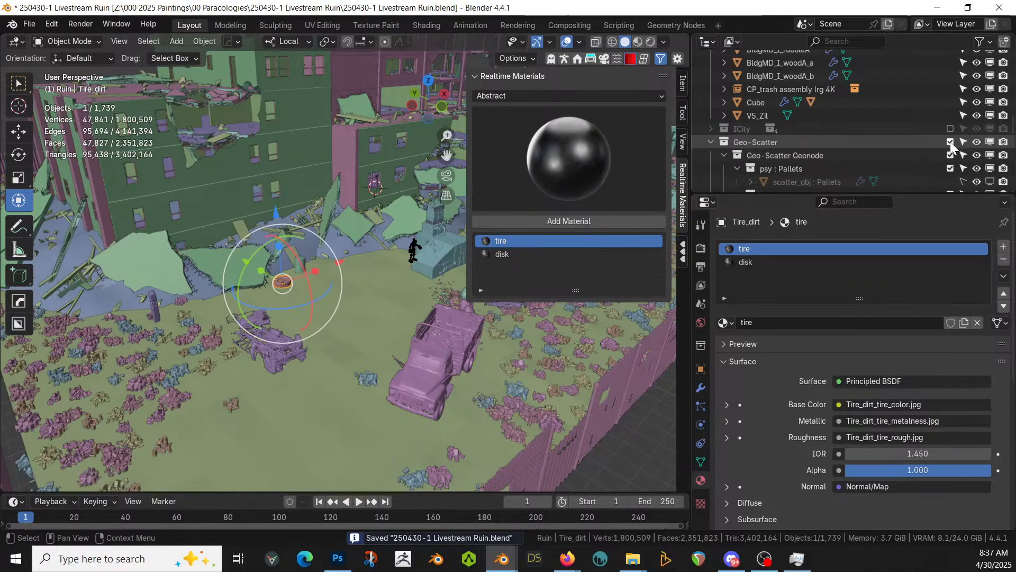
pyautogui.moveTo(271, 457); pyautogui.dragTo(345, 413, button='middle')
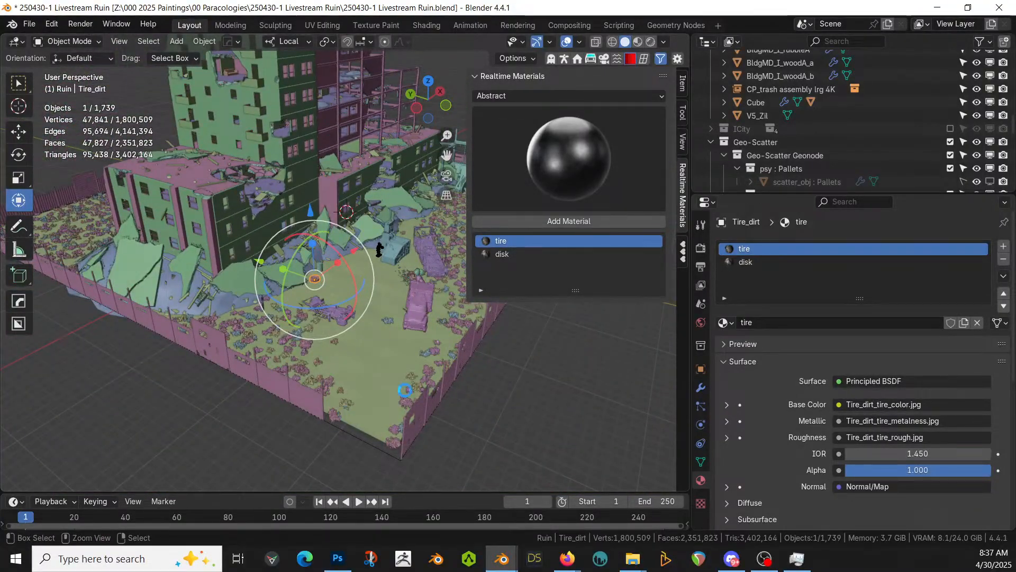
pyautogui.hotkey('ctrl', 's')
pyautogui.click(950, 142)
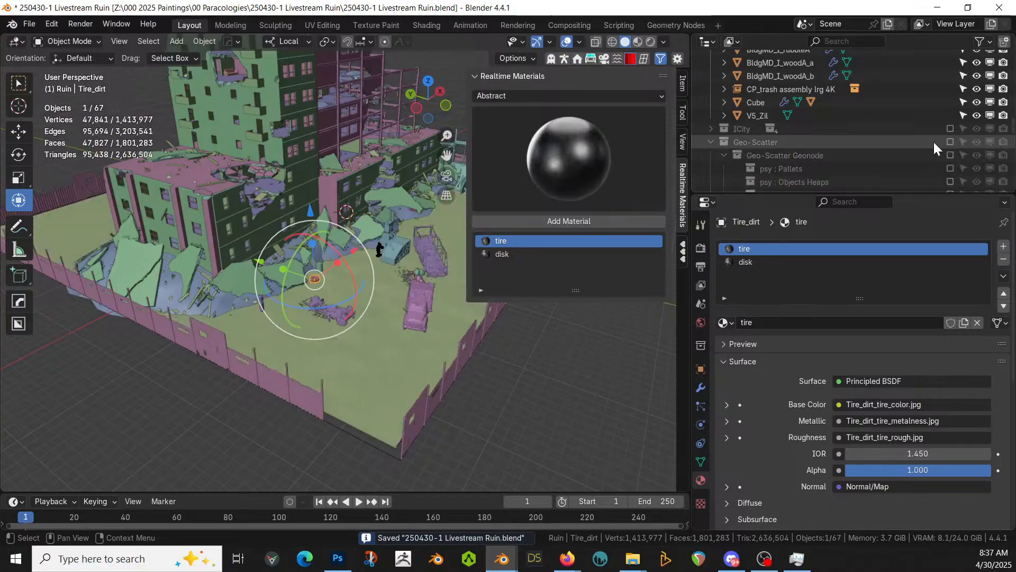
# Enable the ICity collection, inspect where the lot meets the street, and make it the active collection
pyautogui.click(951, 128)
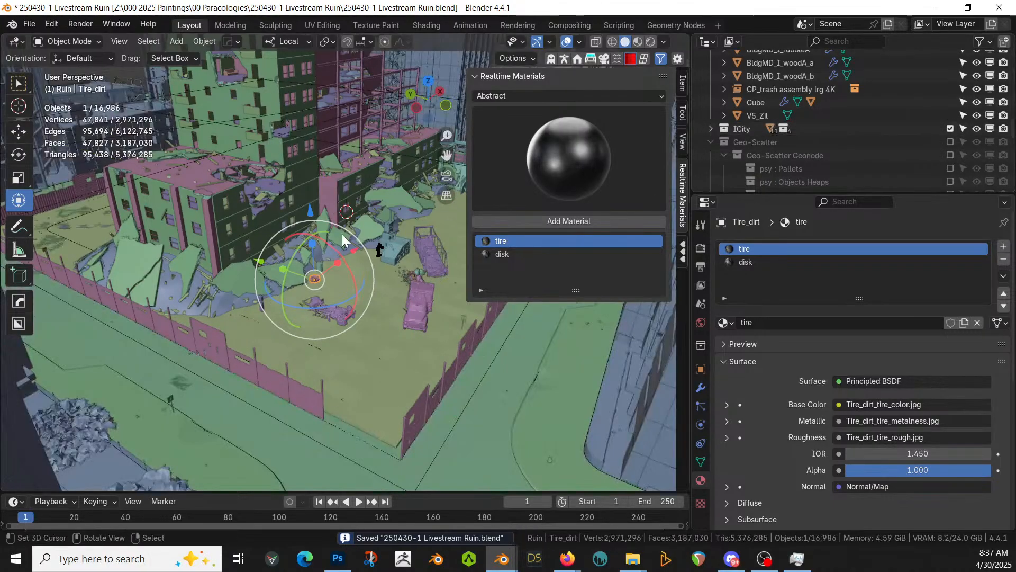
pyautogui.moveTo(341, 234); pyautogui.dragTo(90, 376, button='middle')
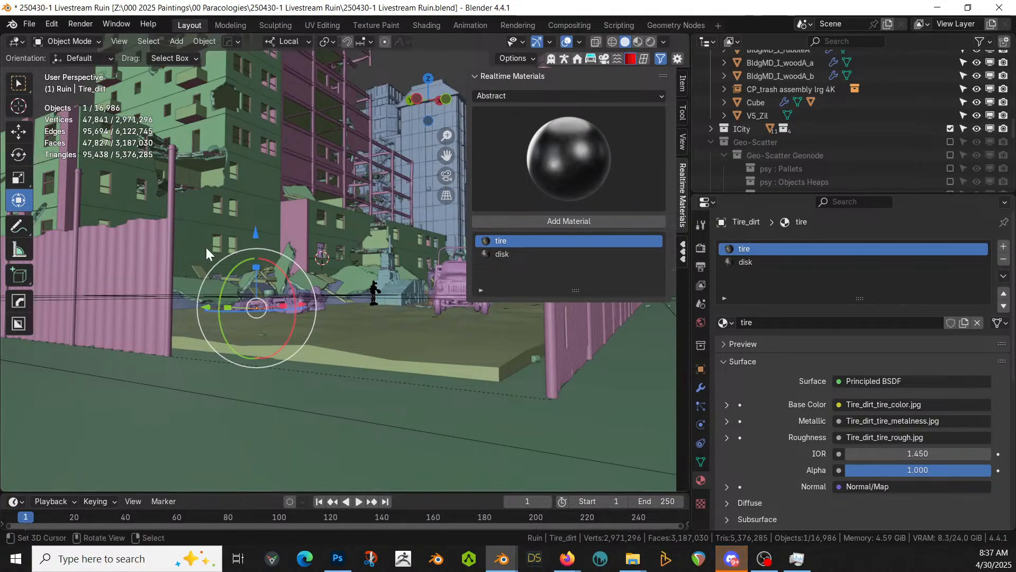
pyautogui.click(748, 129)
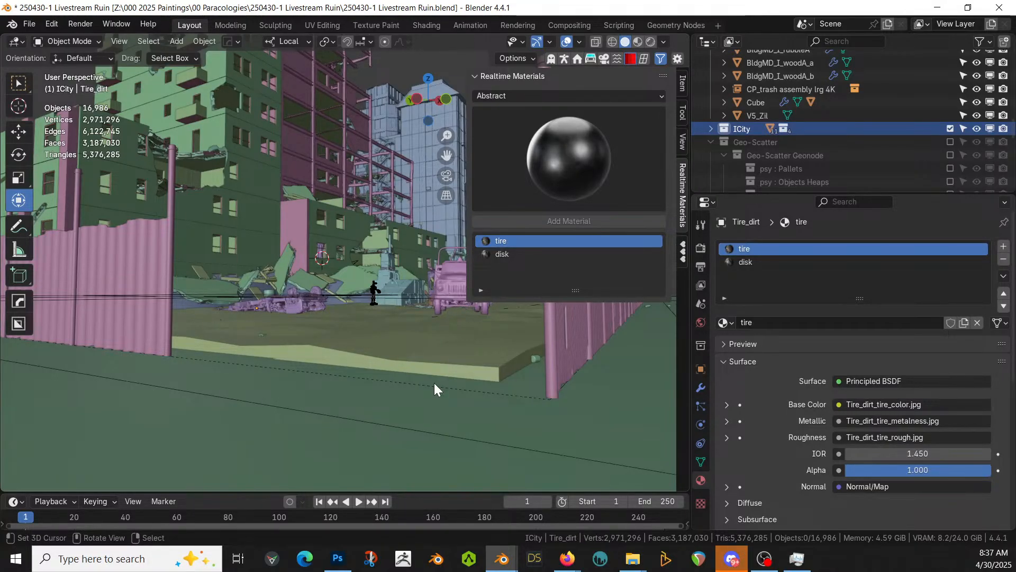
# Scale the ground plane's underside face by about 1.03 so the slab's edges slope out to the fence line and street
pyautogui.click(460, 373)
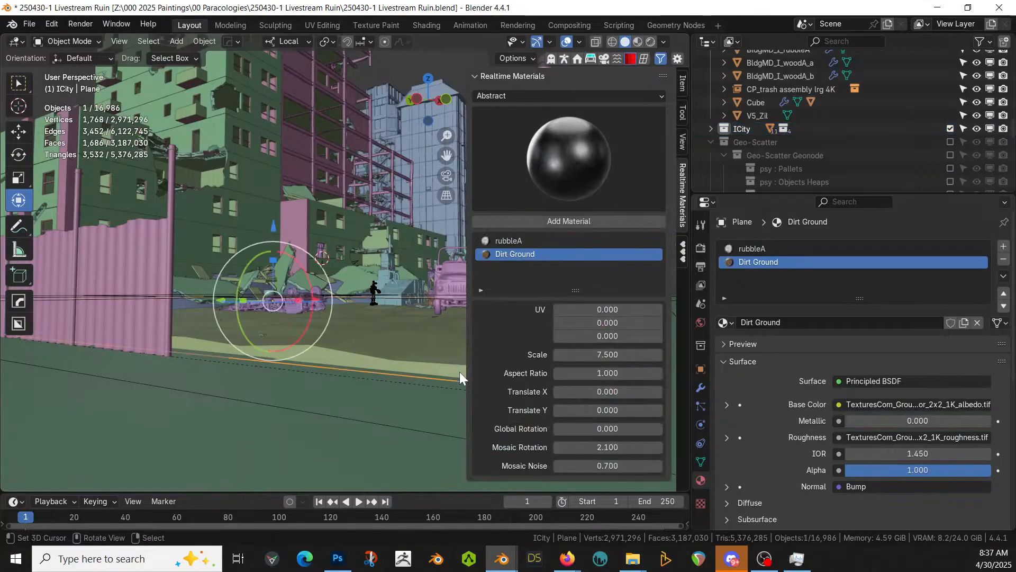
pyautogui.press('KP_Divide')
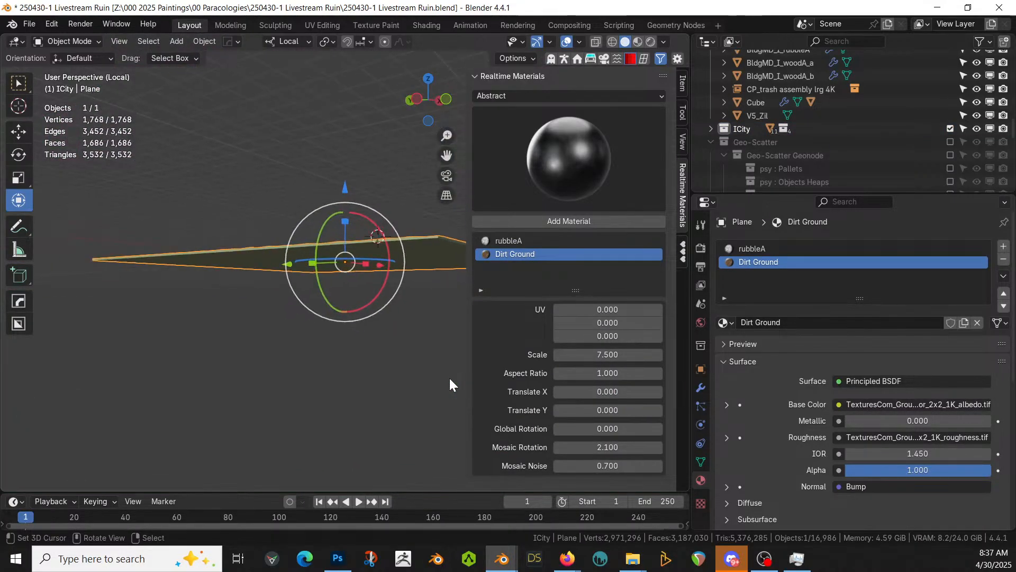
pyautogui.press('Tab')
pyautogui.click(322, 205)
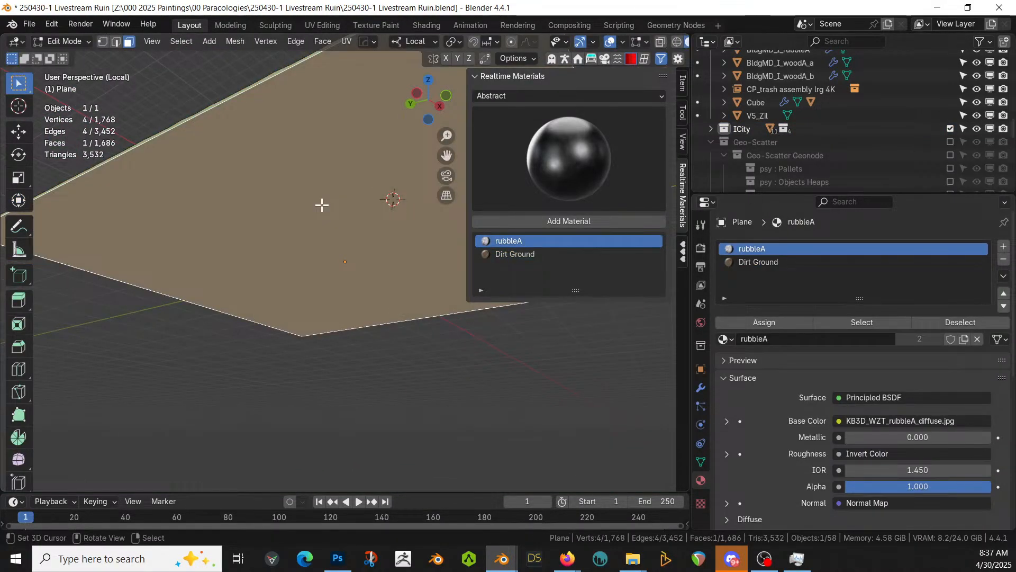
pyautogui.press('KP_Divide')
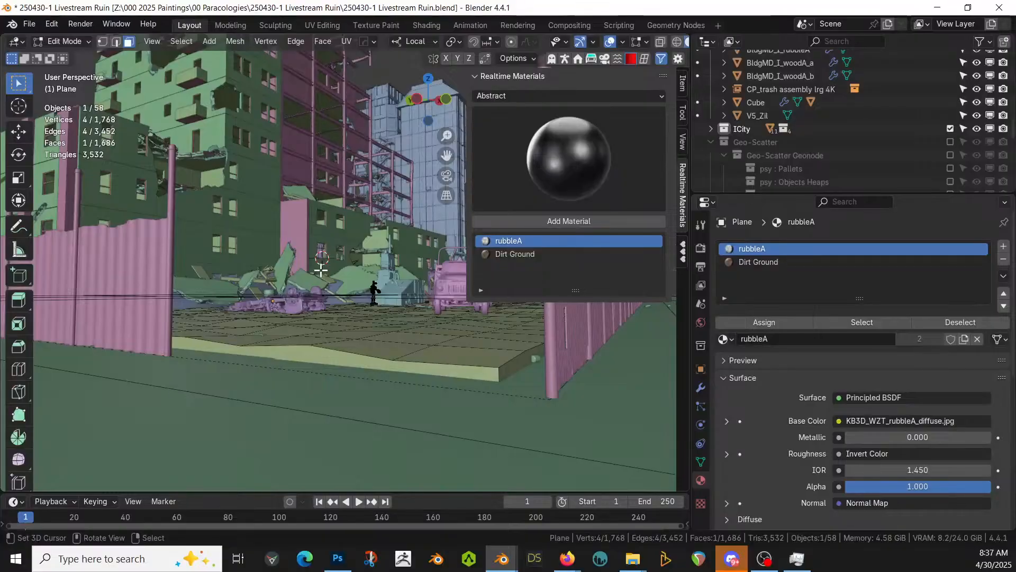
pyautogui.press('s')
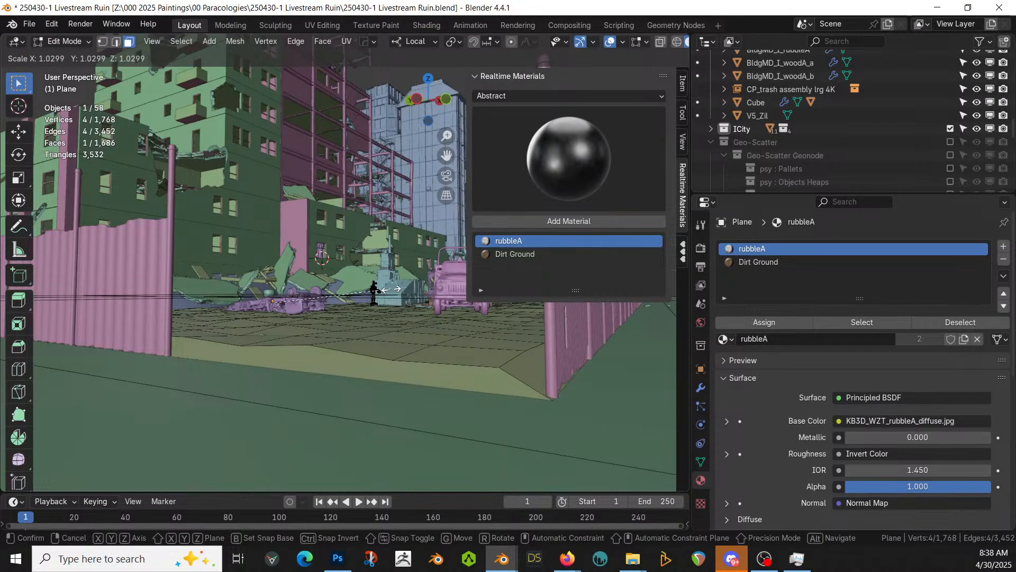
pyautogui.click(391, 290)
pyautogui.moveTo(380, 339); pyautogui.dragTo(220, 415, button='middle')
pyautogui.press('Tab')
pyautogui.scroll(-3, 254, 400)
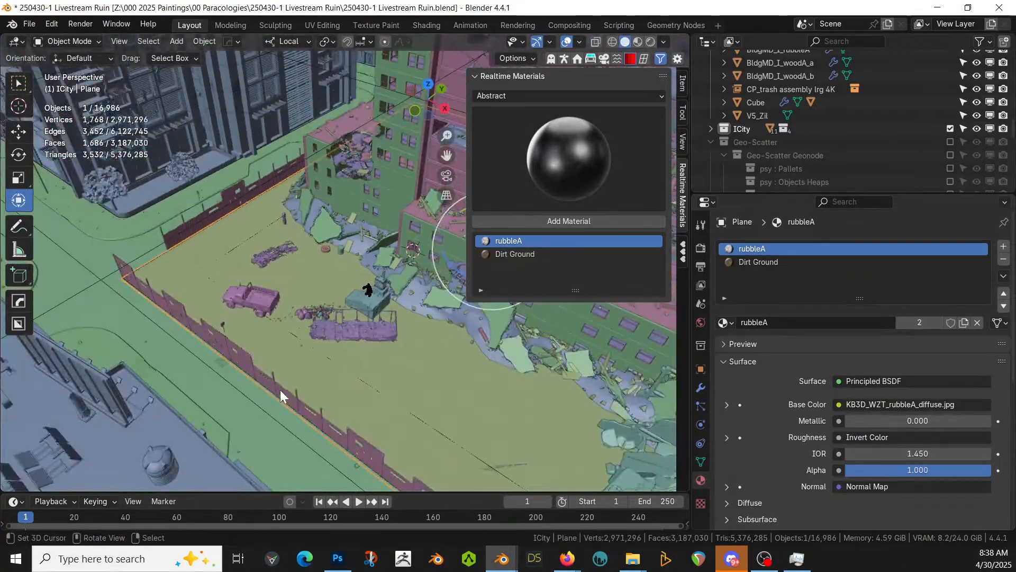
pyautogui.moveTo(281, 390); pyautogui.dragTo(434, 326, button='middle')
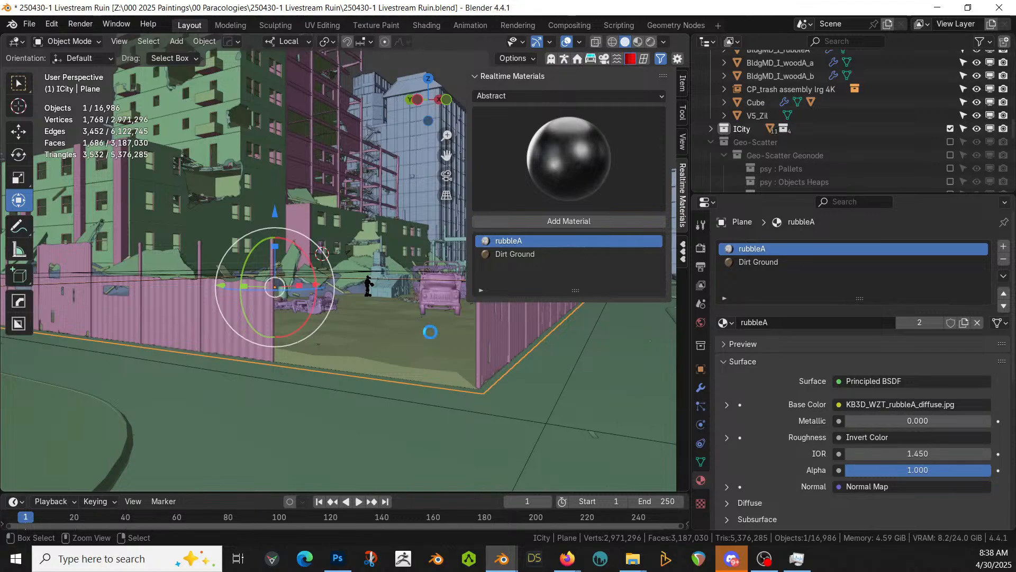
# Turn on Night Mode for the ICity lights and set the Buildings Lights strength to 2
pyautogui.click(578, 58)
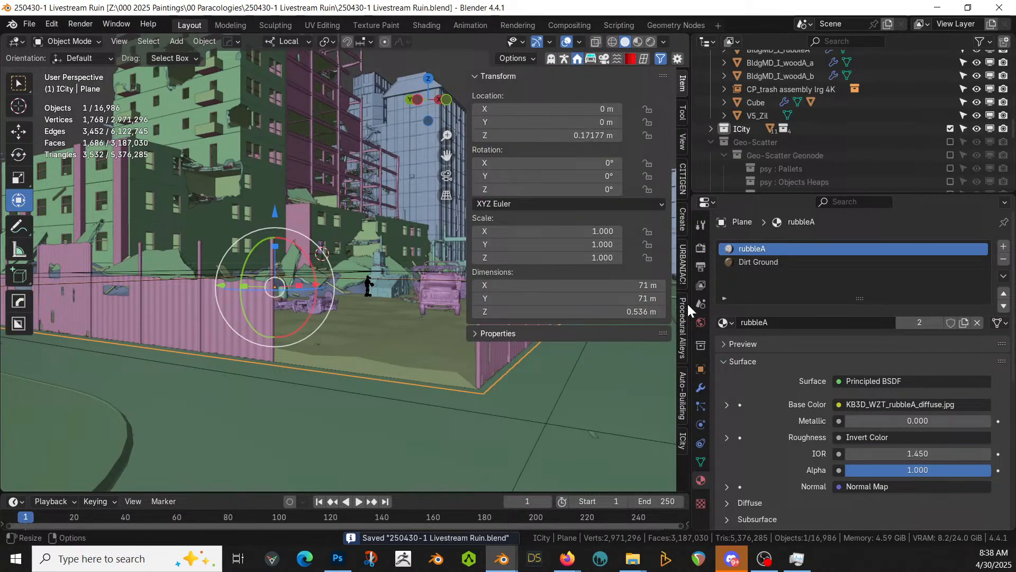
pyautogui.click(684, 442)
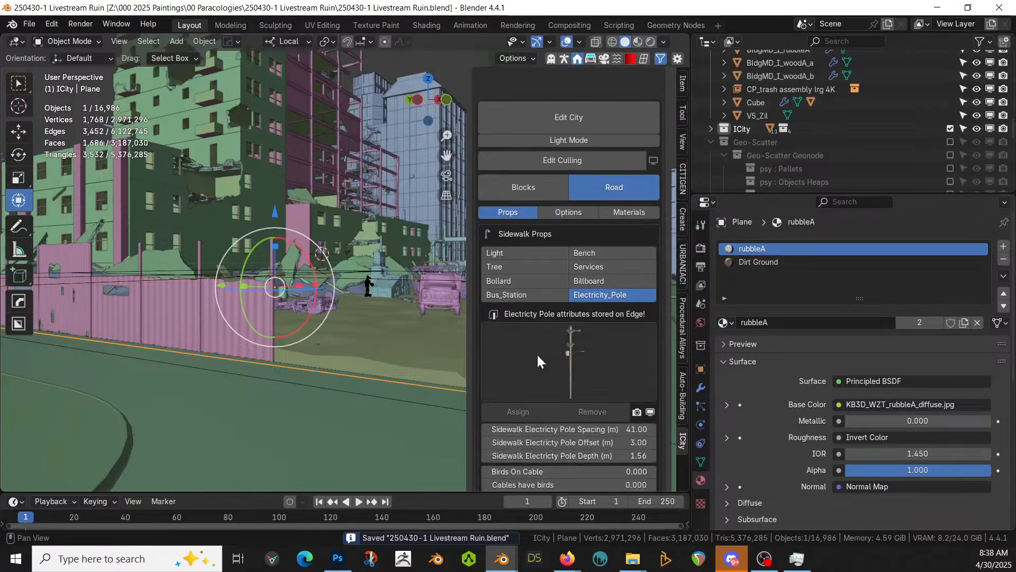
pyautogui.scroll(-10, 537, 354)
pyautogui.scroll(-7, 555, 360)
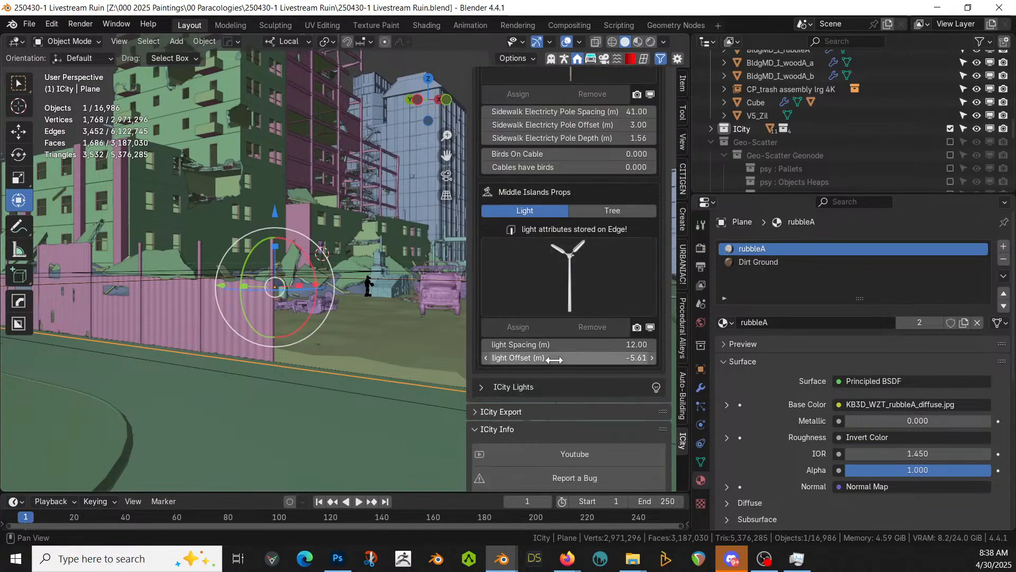
pyautogui.click(479, 333)
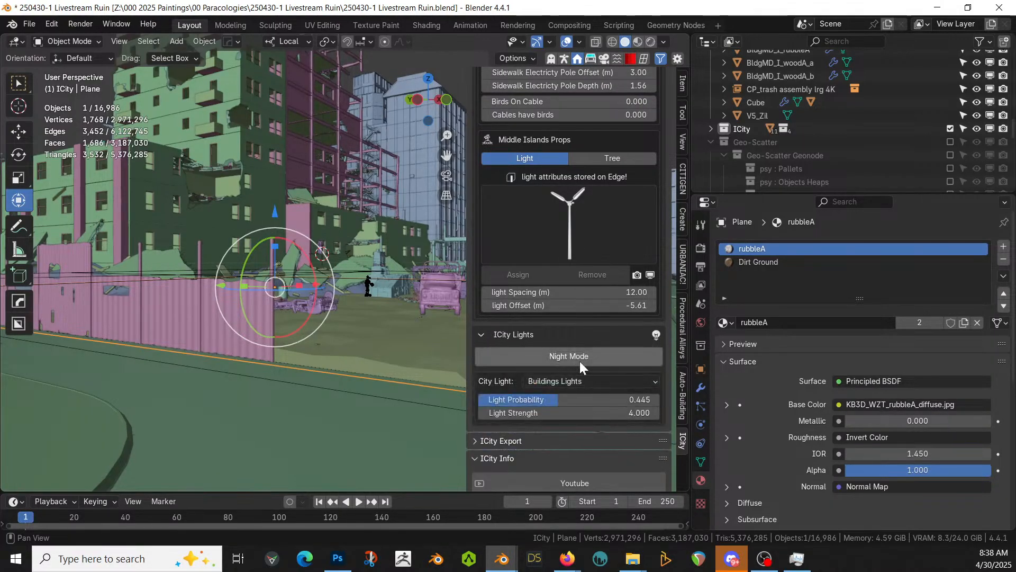
pyautogui.click(574, 360)
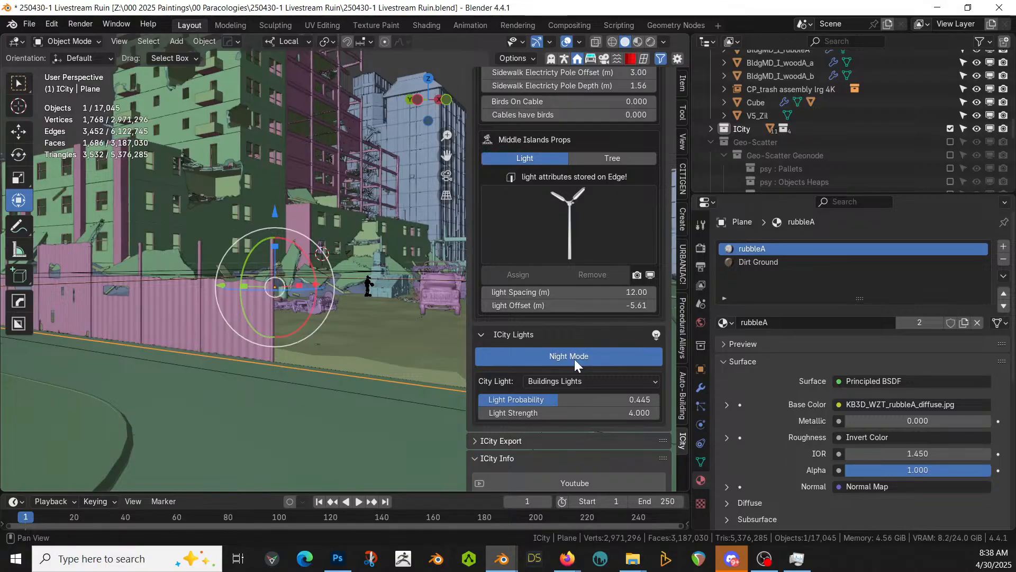
pyautogui.click(563, 413)
pyautogui.write('2')
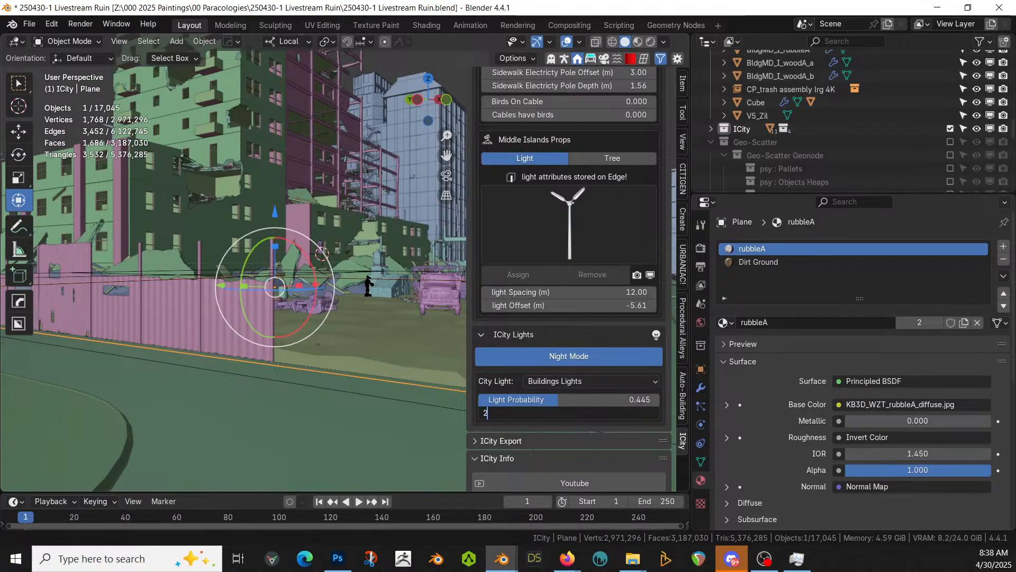
pyautogui.press('Return')
# Set the energy of ICity's Sidewalk Lights to 2000 W
pyautogui.click(573, 379)
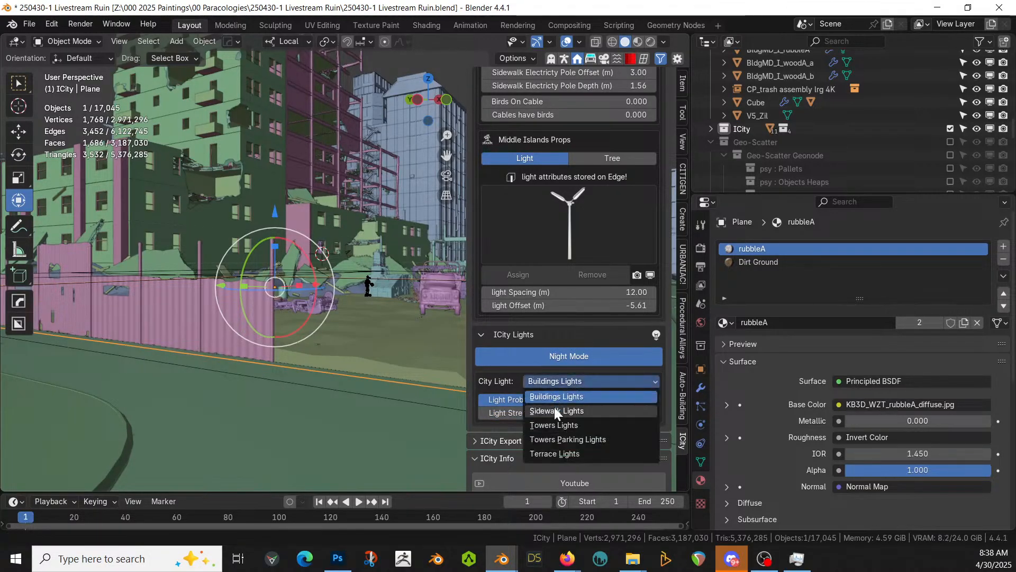
pyautogui.click(554, 411)
pyautogui.click(636, 431)
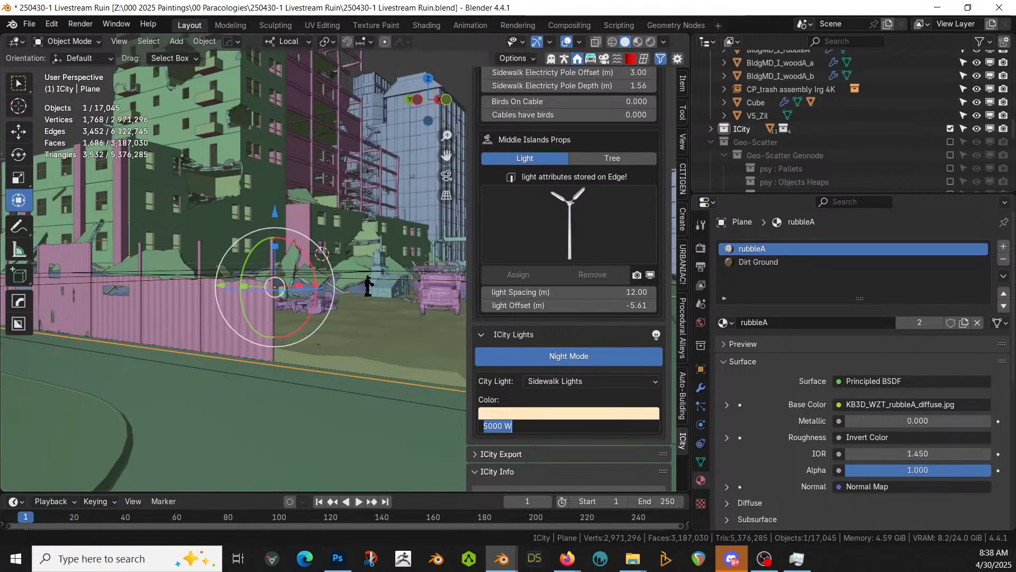
pyautogui.write('2000')
pyautogui.press('Return')
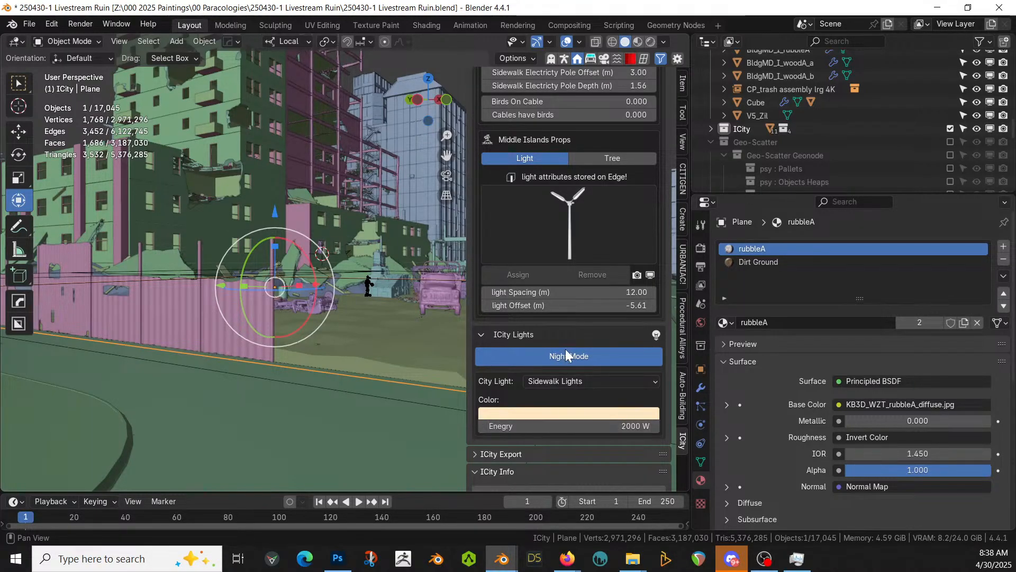
pyautogui.click(573, 382)
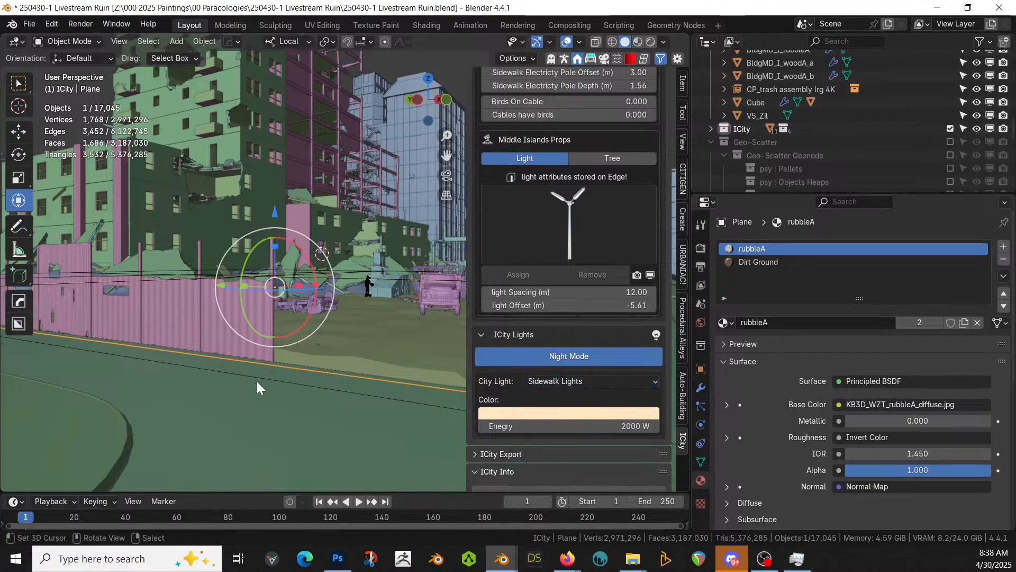
# Start an HDRi Maker background import and pick a night-sky preview, mattePaint_hdri_seq040_2000px_x1285.jpg, from the HDRI Images library's seq040 jpg folder
pyautogui.moveTo(256, 381); pyautogui.dragTo(286, 391, button='middle')
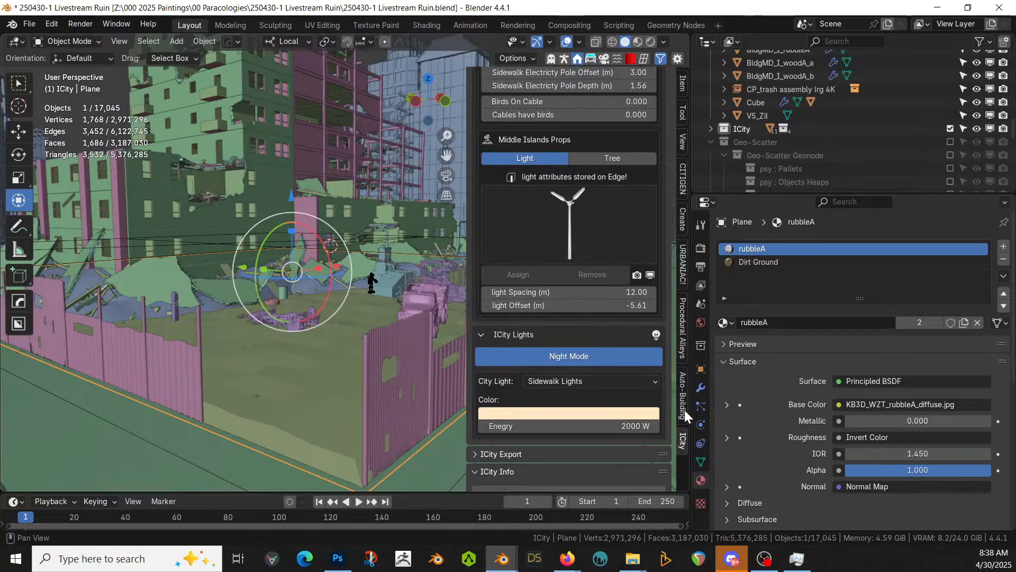
pyautogui.click(603, 59)
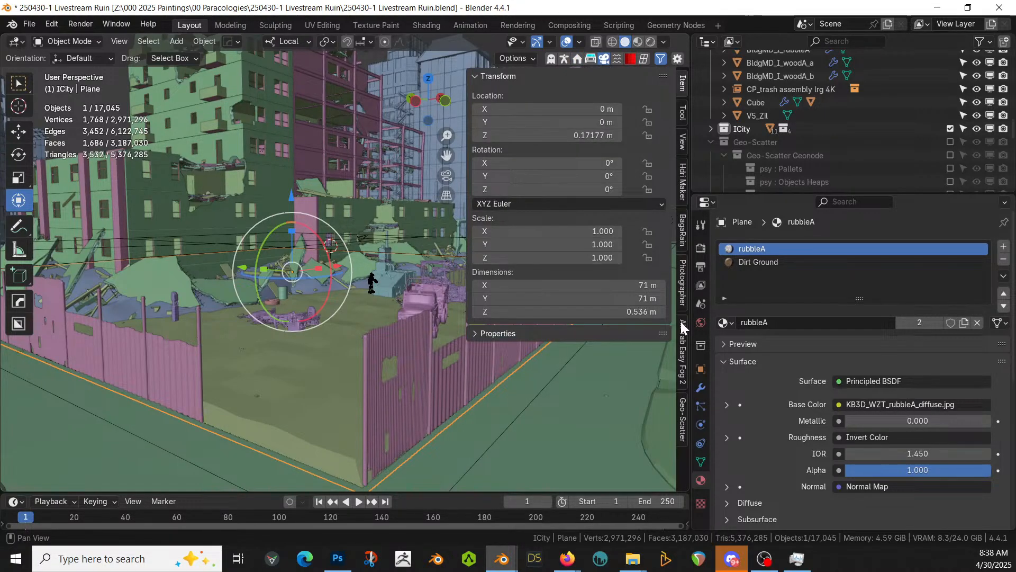
pyautogui.click(684, 192)
pyautogui.click(522, 363)
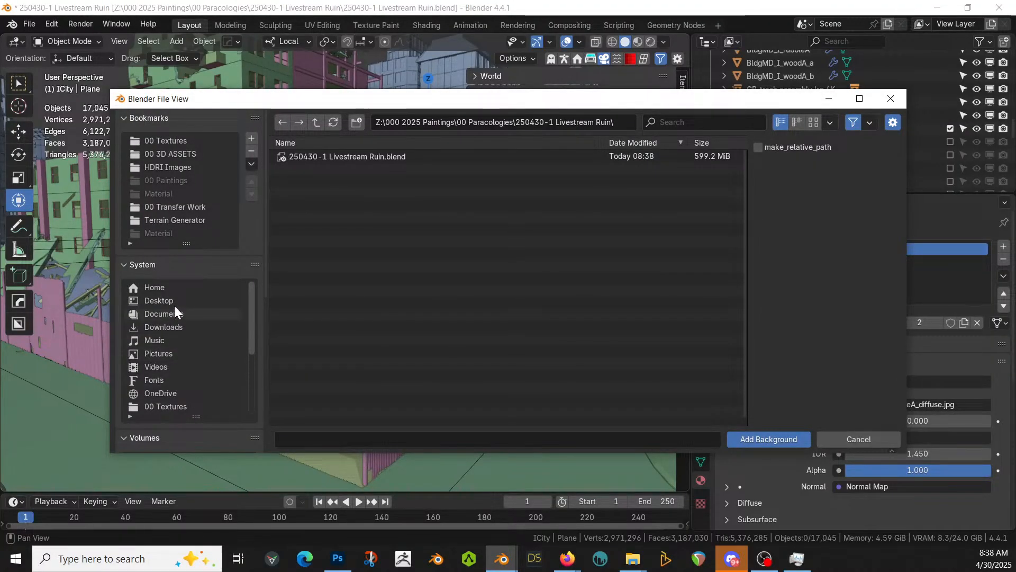
pyautogui.click(173, 168)
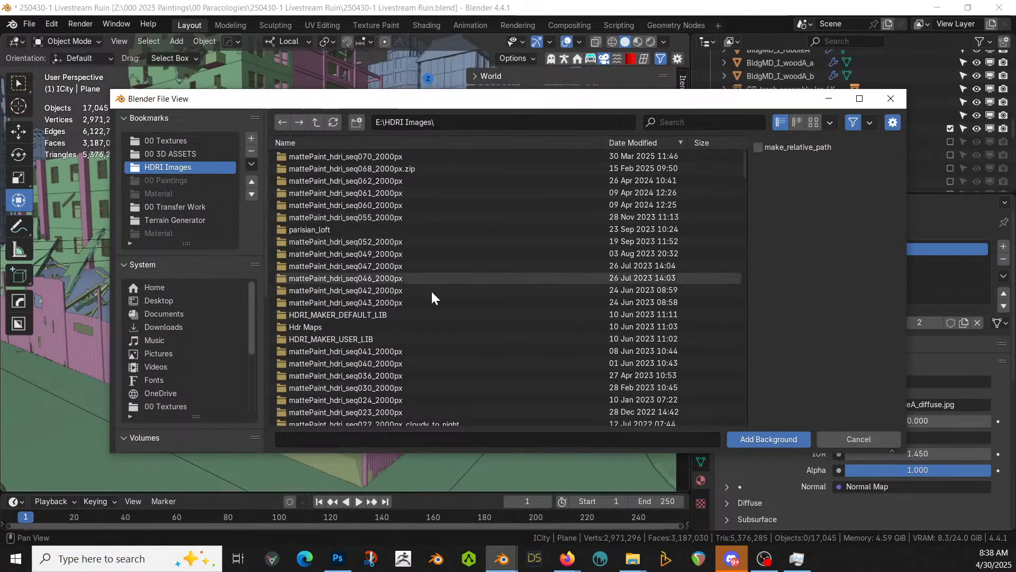
pyautogui.doubleClick(390, 364)
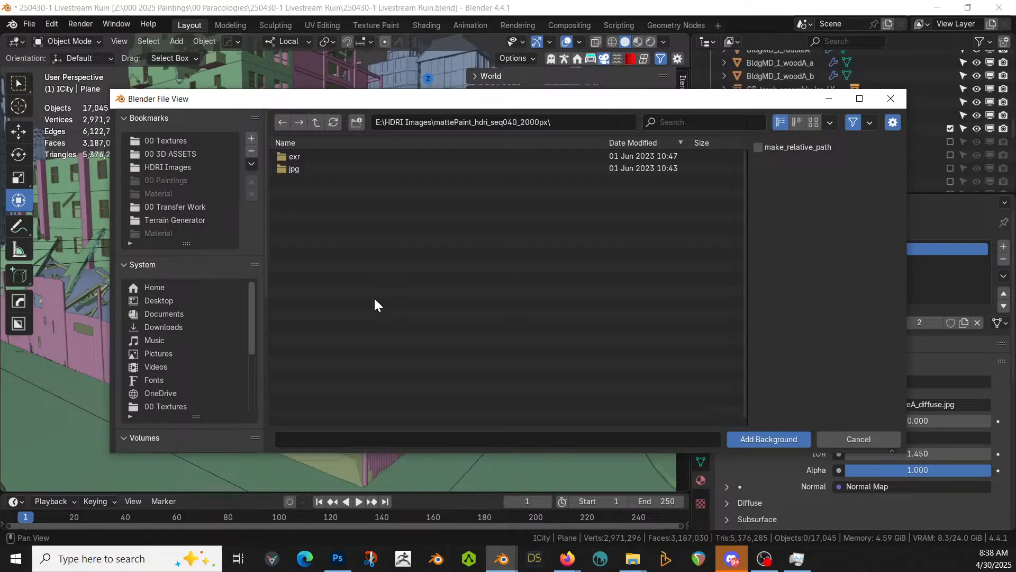
pyautogui.doubleClick(296, 169)
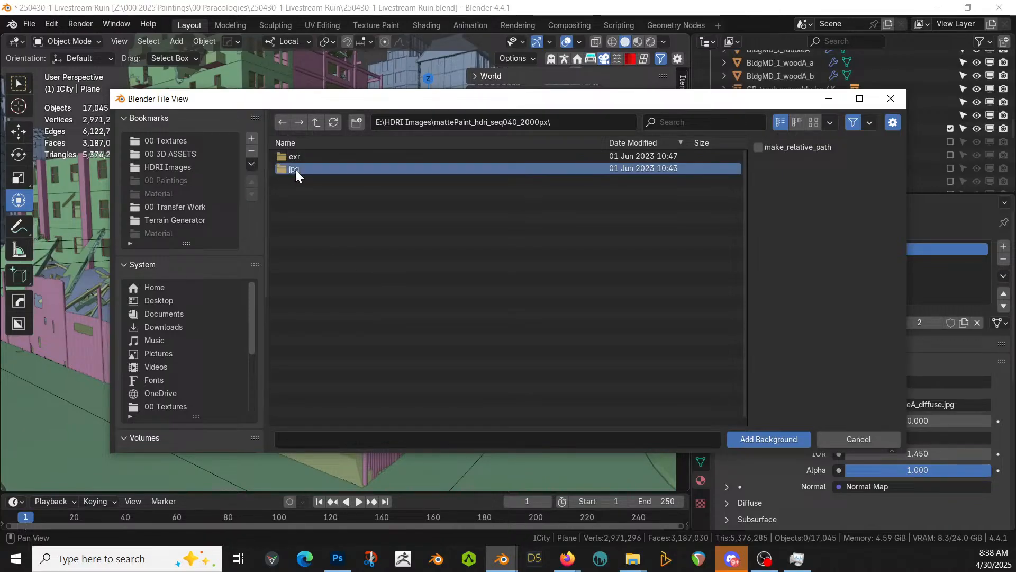
pyautogui.click(815, 123)
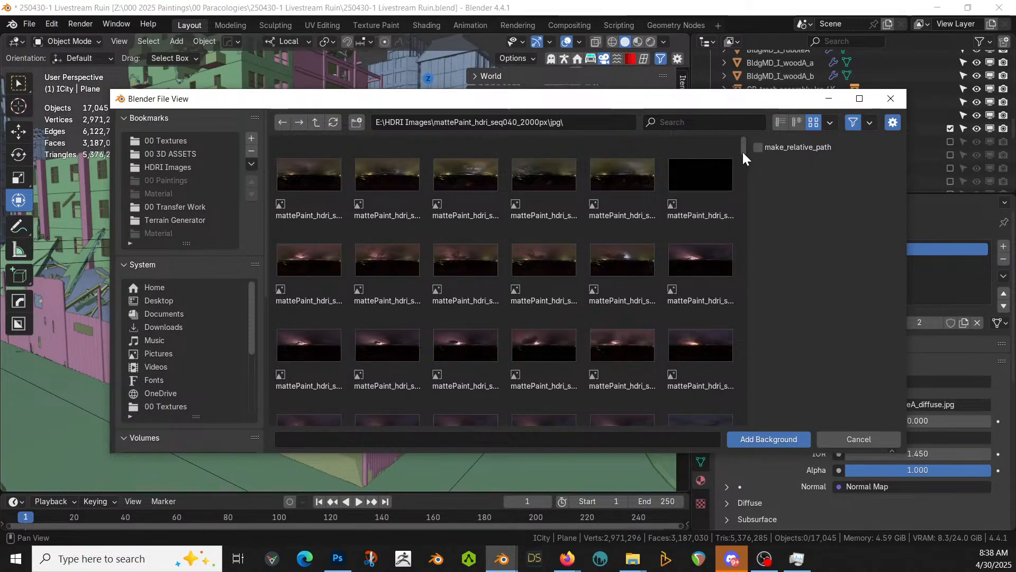
pyautogui.moveTo(742, 151)
pyautogui.mouseDown()
pyautogui.moveTo(745, 192)
pyautogui.moveTo(752, 142)
pyautogui.mouseUp()
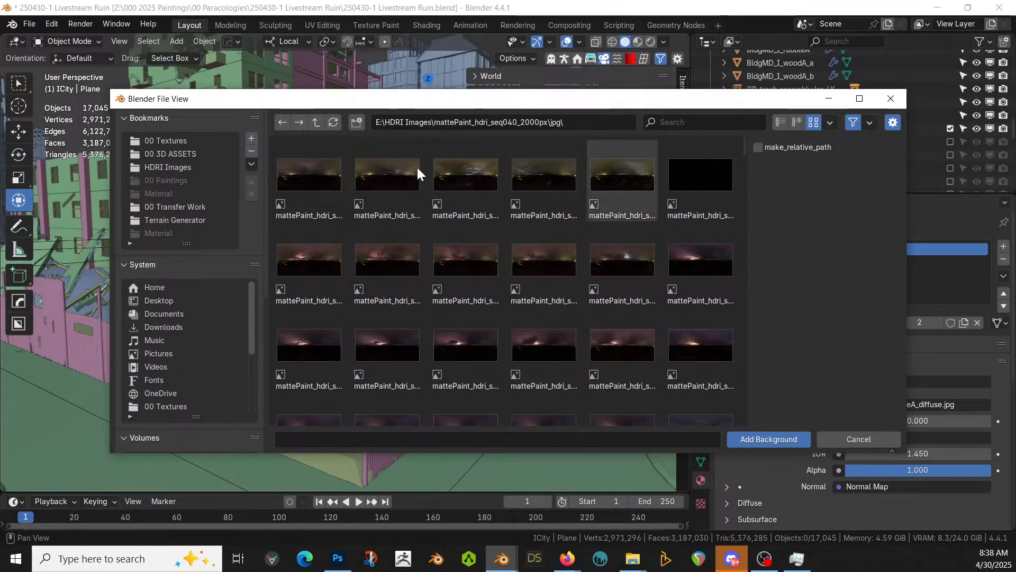
pyautogui.click(455, 174)
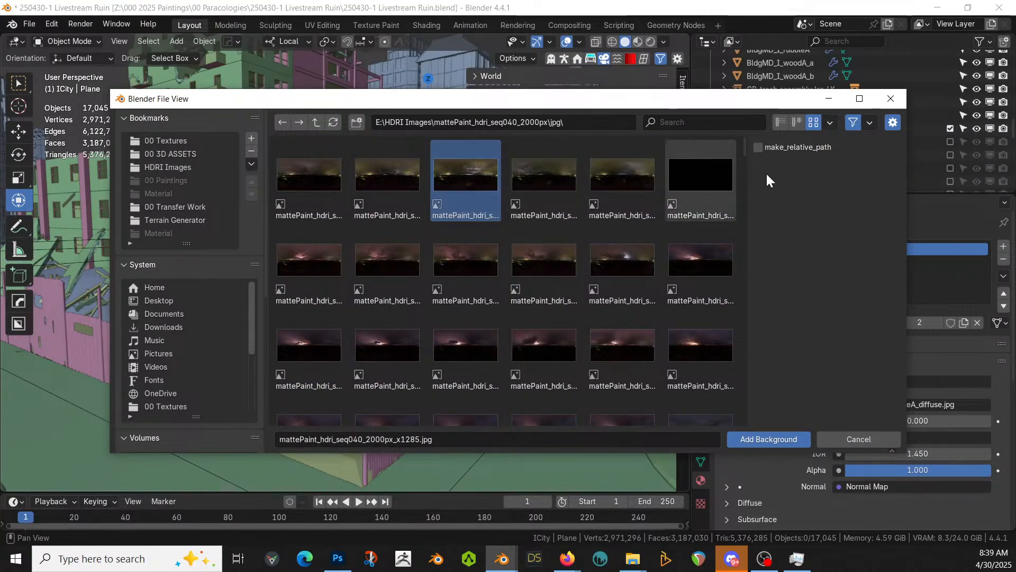
# Add mattePaint_hdri_seq040_2000px_x1285.exr from the seq040 exr folder as the world background
pyautogui.click(781, 122)
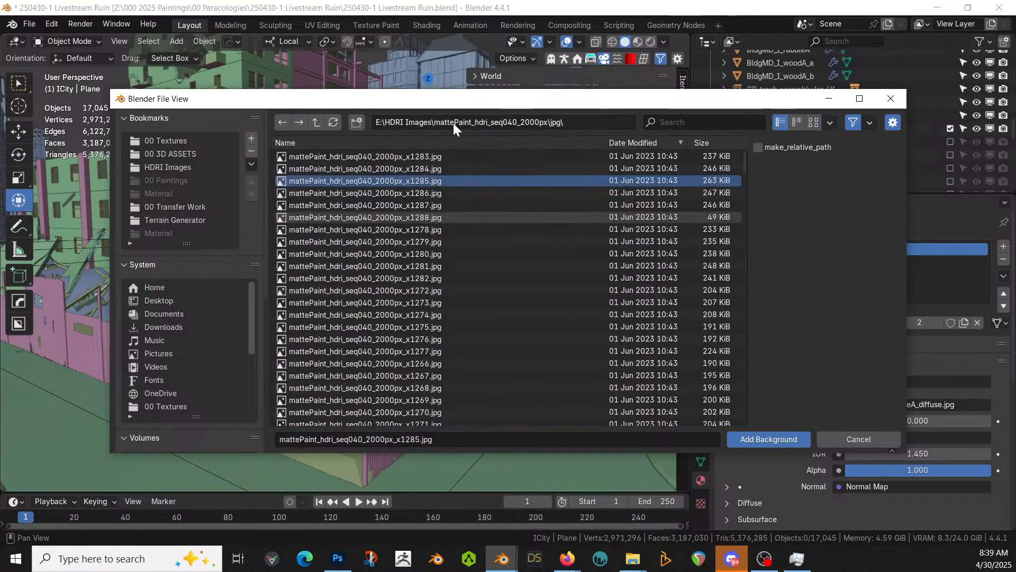
pyautogui.click(318, 121)
pyautogui.click(295, 156)
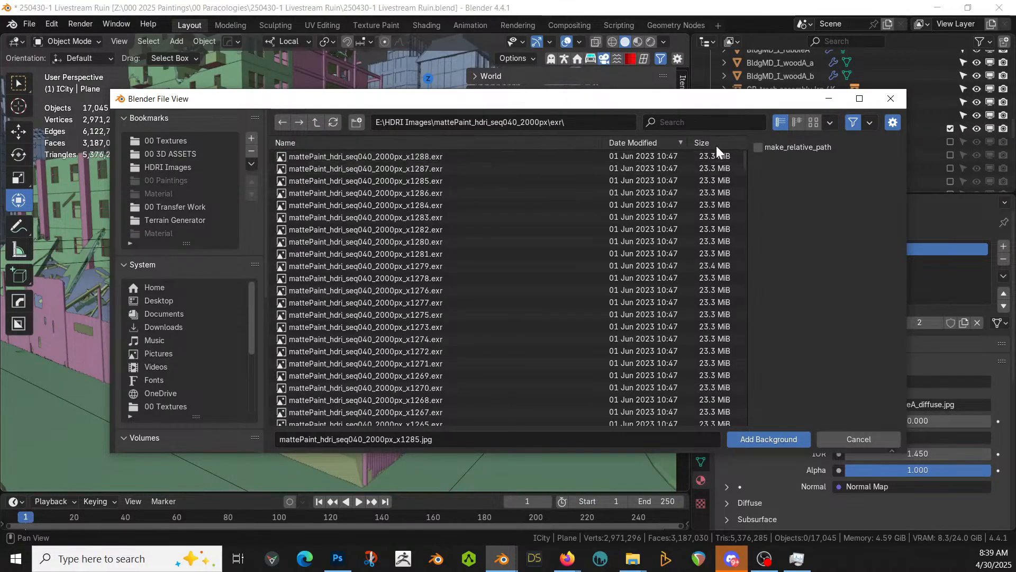
pyautogui.hotkey('ctrl', 'f')
pyautogui.write('1285')
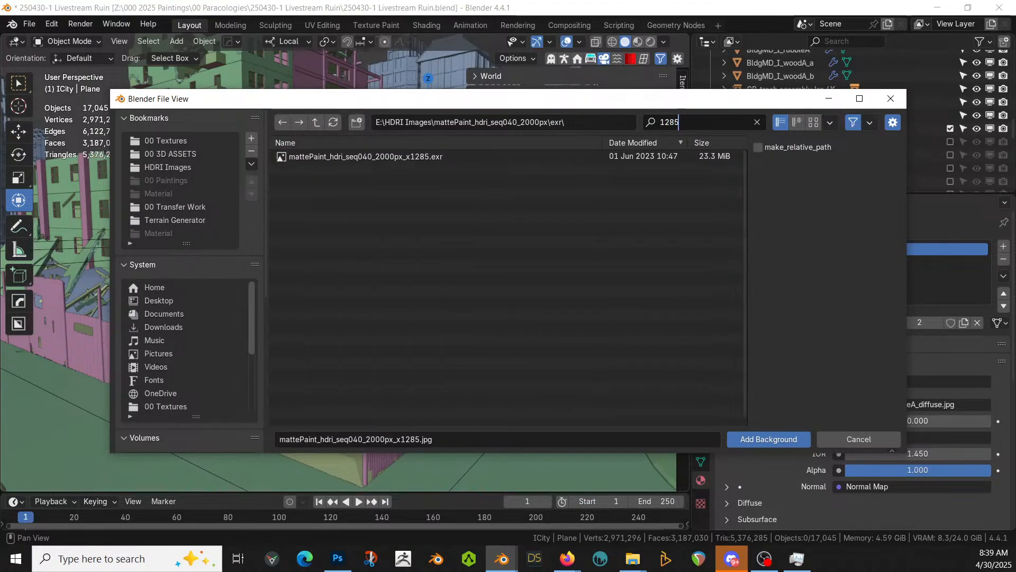
pyautogui.doubleClick(371, 155)
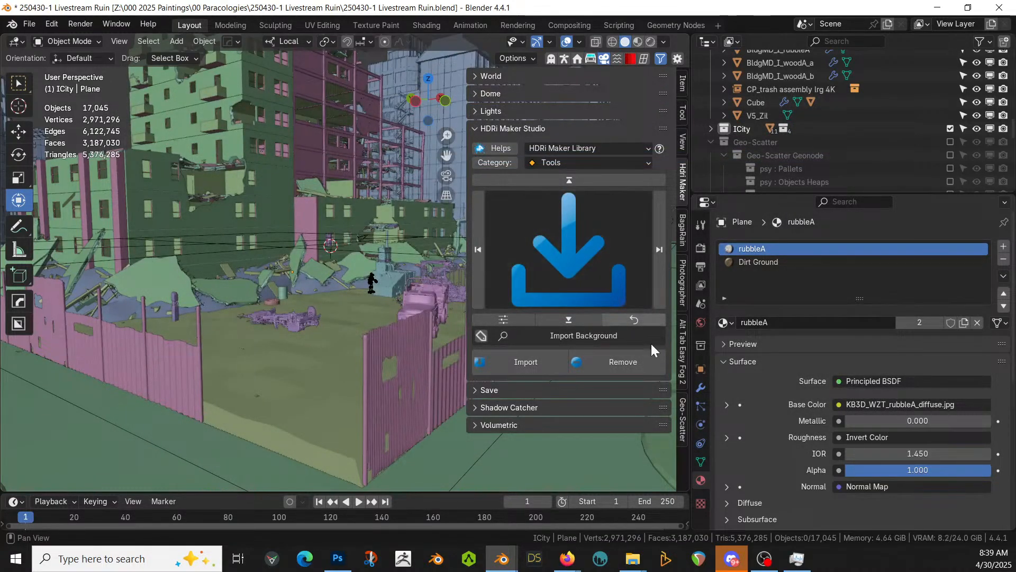
# Set the scene camera's Exposure to 6 in the Photographer settings
pyautogui.click(678, 285)
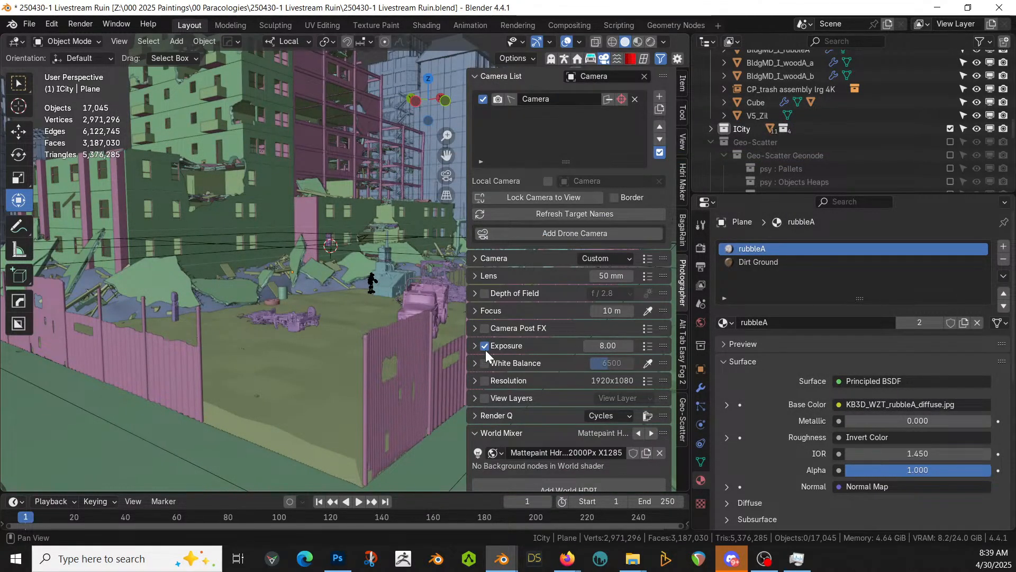
pyautogui.click(609, 345)
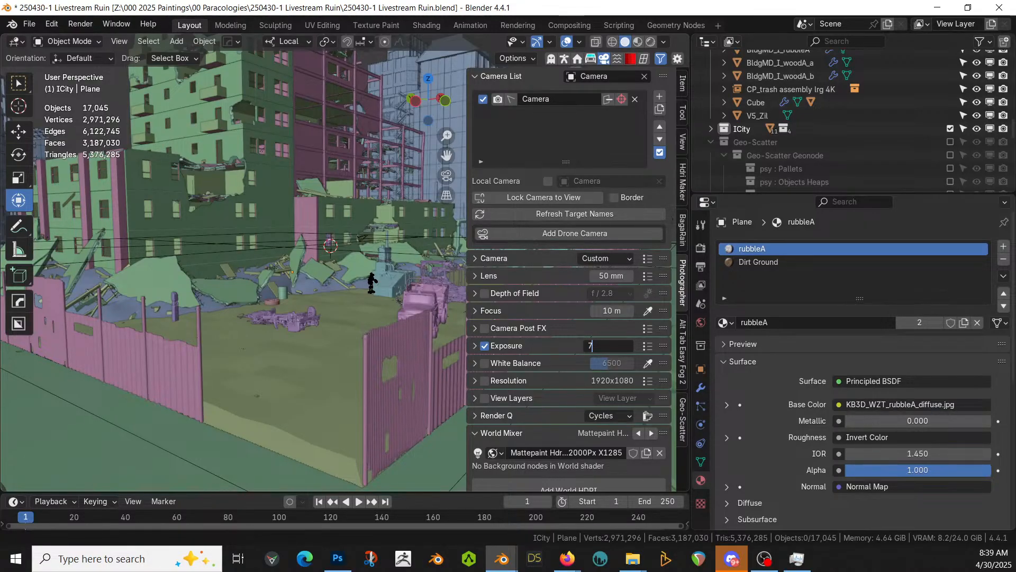
pyautogui.write('6')
pyautogui.press('Return')
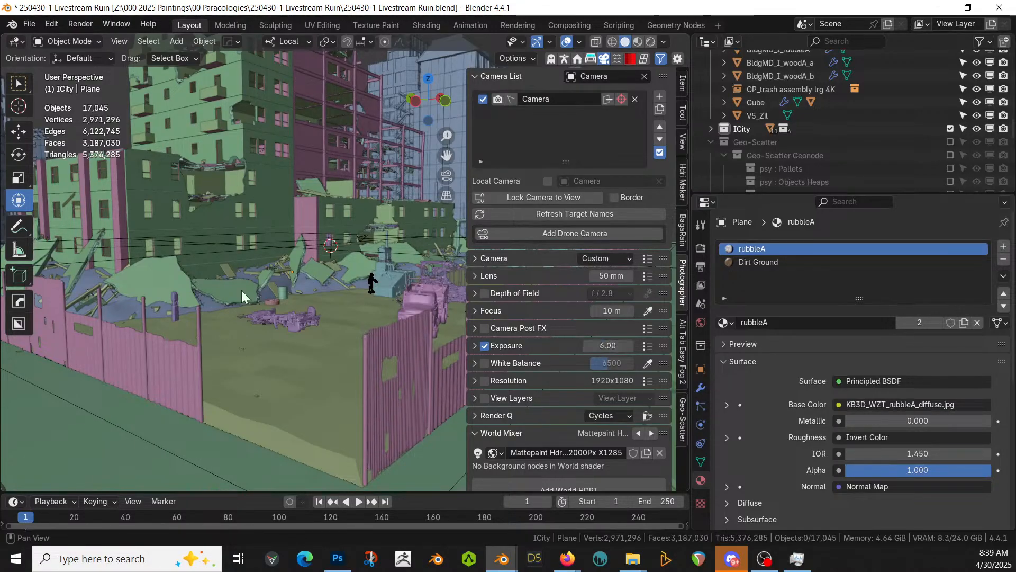
# Preview the ruin lot from the street corner in Rendered shading and try to widen the viewport
pyautogui.moveTo(241, 290)
pyautogui.mouseDown(button='middle')
pyautogui.moveTo(280, 319)
pyautogui.moveTo(272, 319)
pyautogui.mouseUp(button='middle')
pyautogui.press('z')
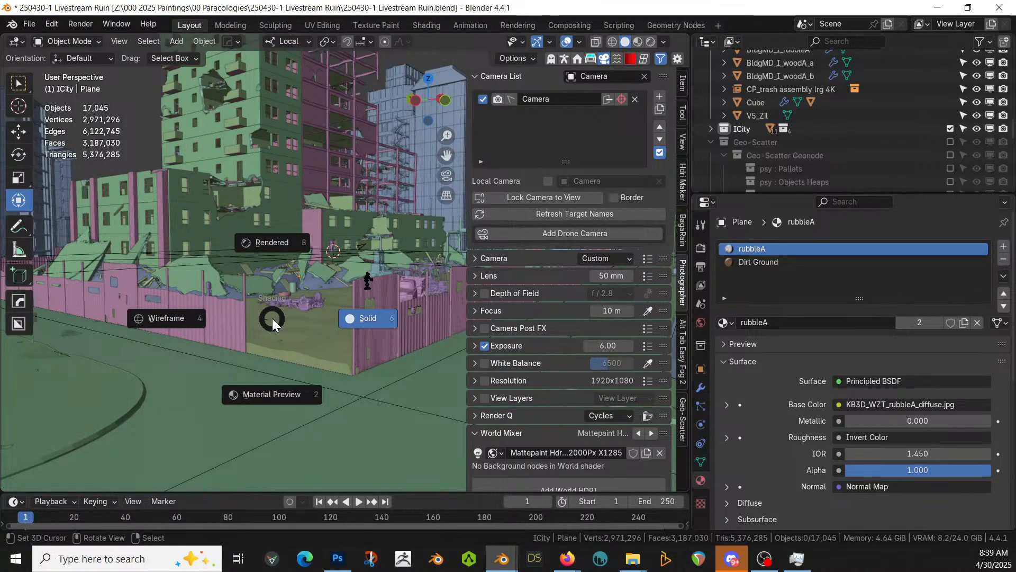
pyautogui.press('8')
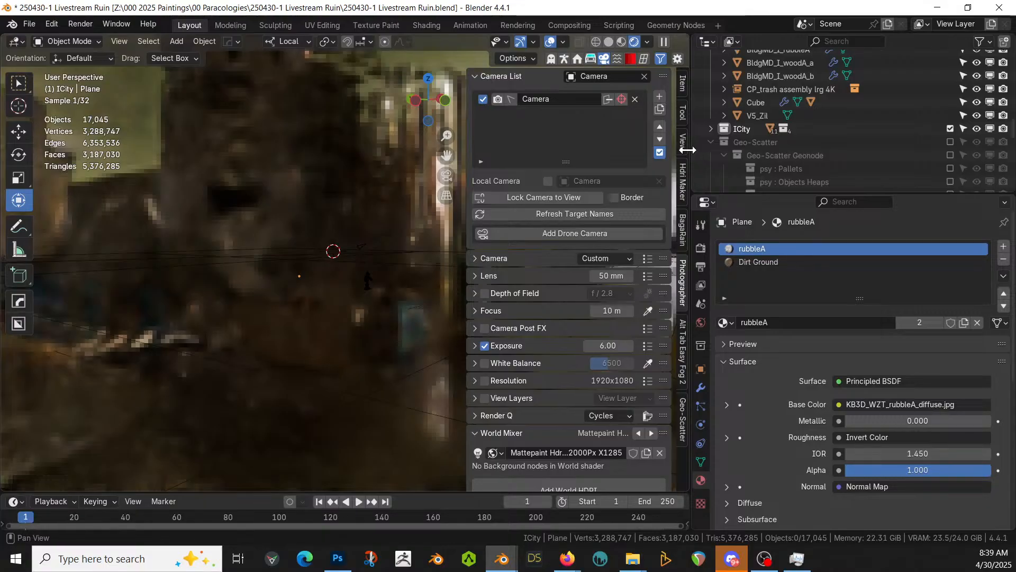
pyautogui.moveTo(688, 150); pyautogui.dragTo(809, 152)
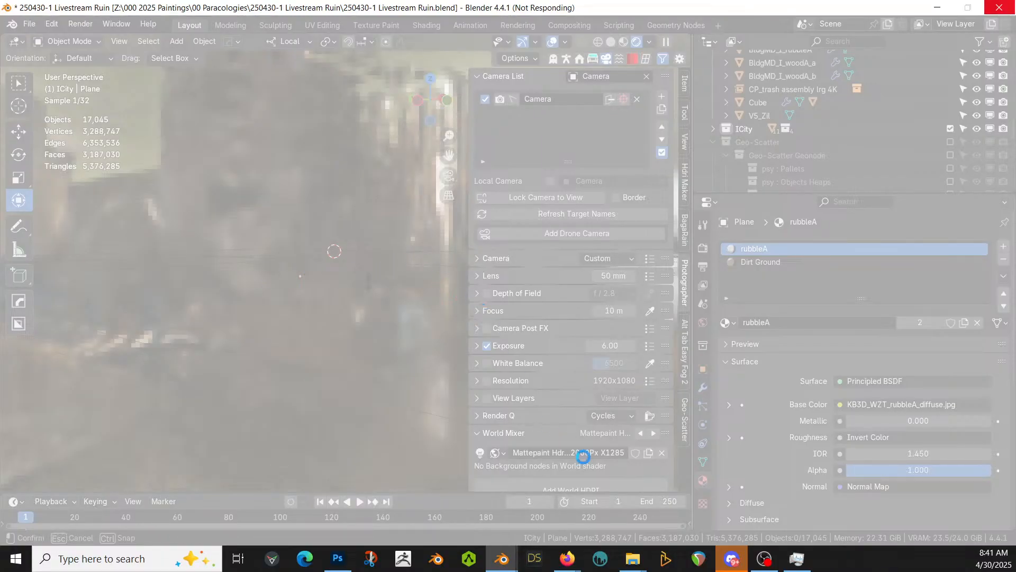
# Close all windows of the unresponsive Blender session
pyautogui.rightClick(503, 559)
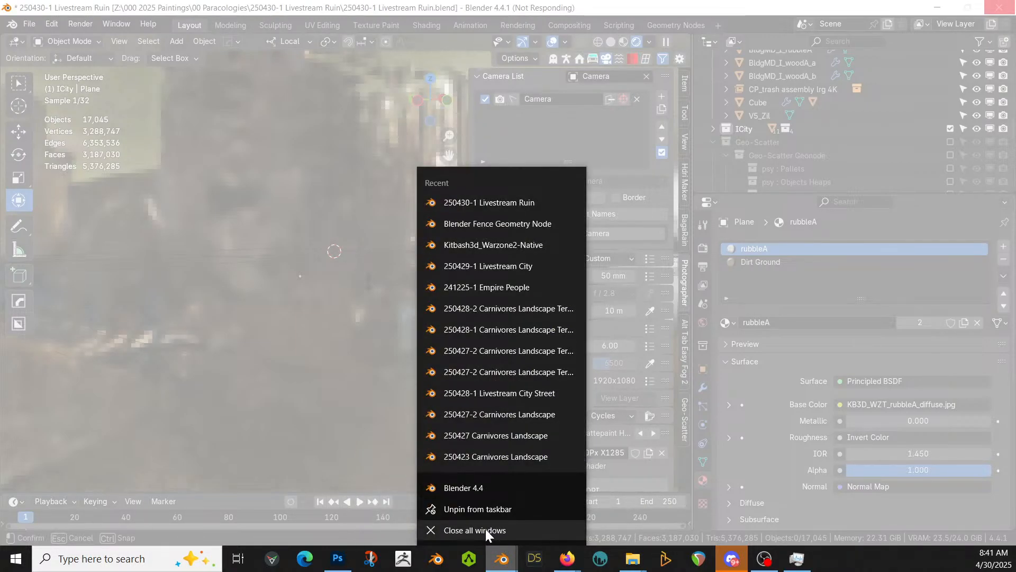
pyautogui.click(485, 528)
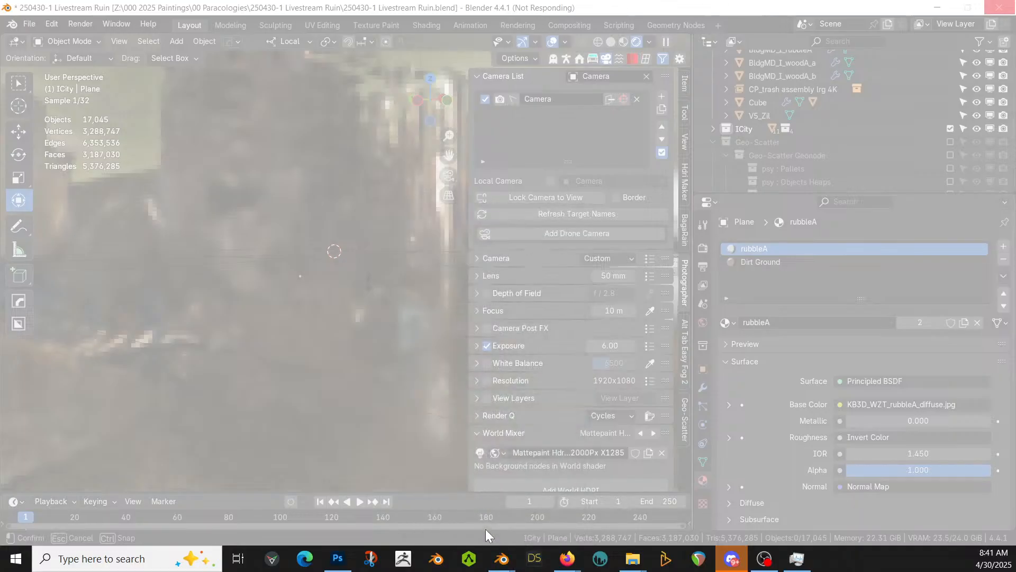
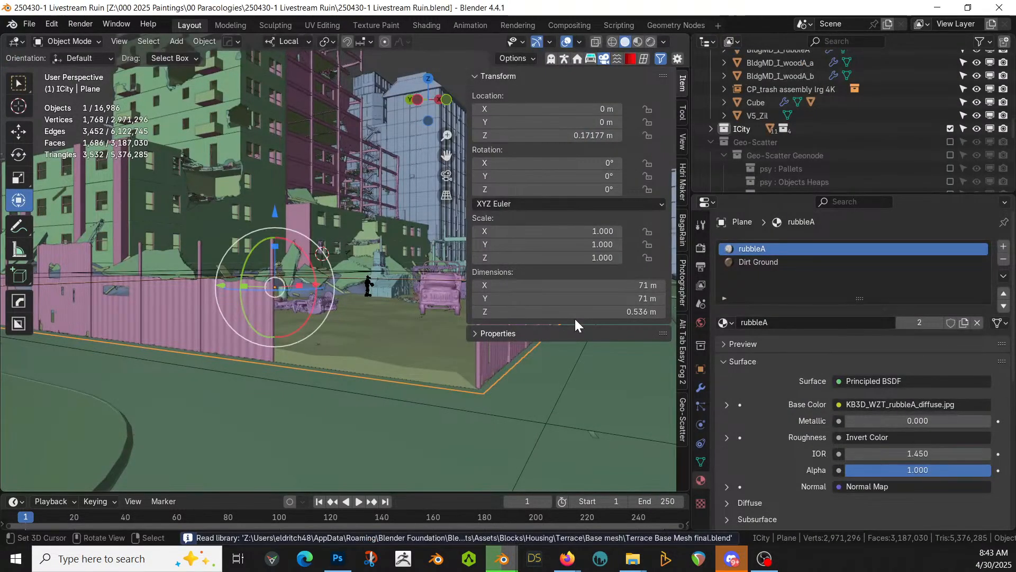
# Show the World properties, exclude the ICity collection from the view layer, and save the file
pyautogui.moveTo(561, 383); pyautogui.dragTo(495, 398, button='middle')
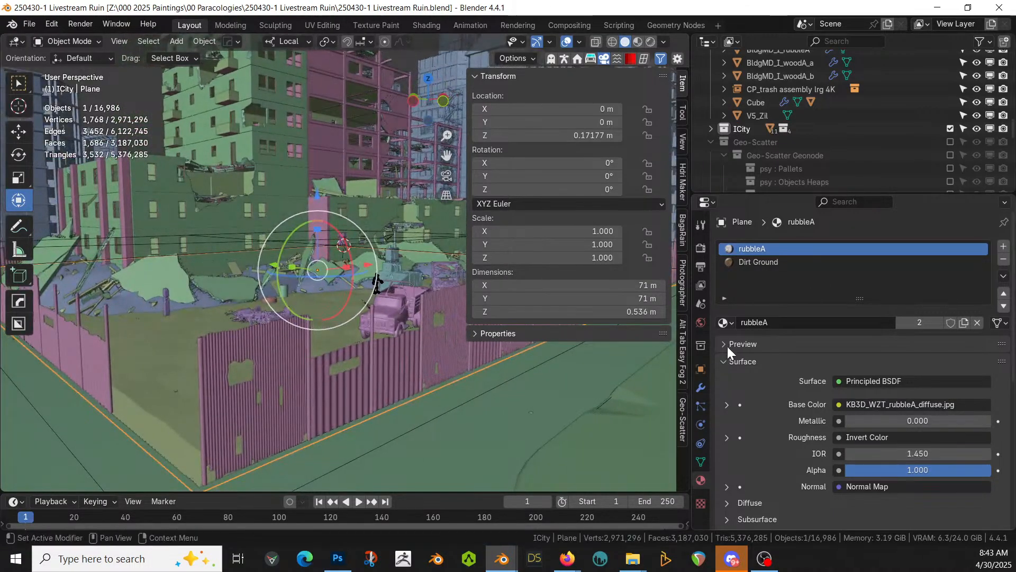
pyautogui.click(700, 323)
pyautogui.moveTo(657, 372); pyautogui.dragTo(347, 386, button='middle')
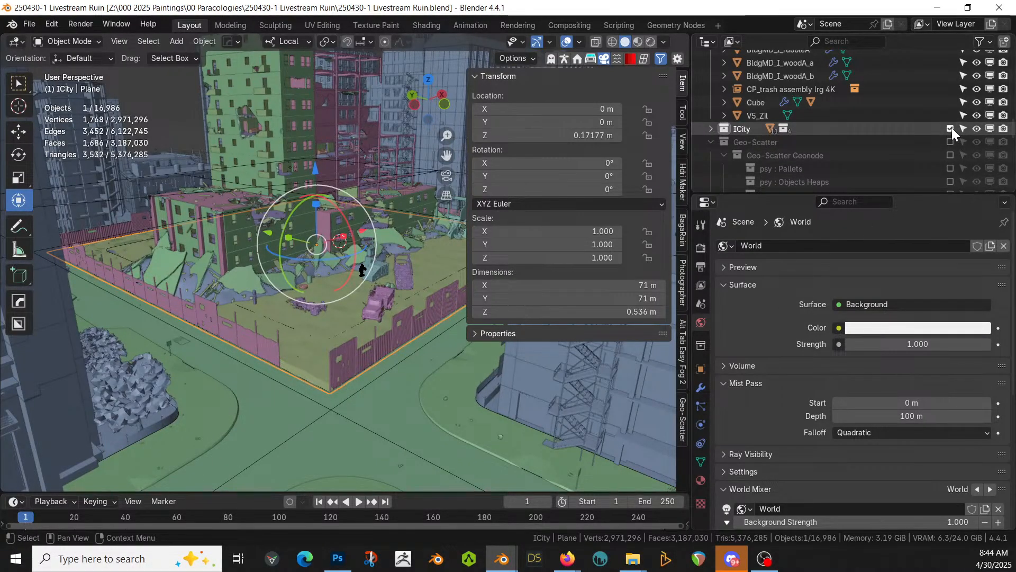
pyautogui.click(950, 128)
pyautogui.moveTo(166, 374); pyautogui.dragTo(193, 364, button='middle')
pyautogui.hotkey('ctrl', 's')
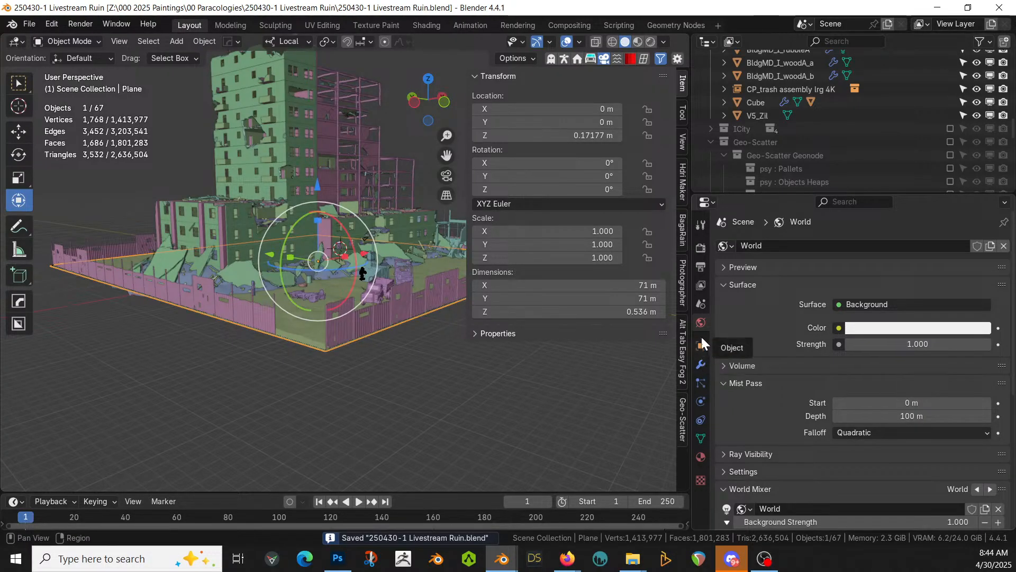
# Start an HDRi Maker background import in the mattePaint_hdri_seq040_2000px exr folder and filter its files by 1185
pyautogui.click(684, 178)
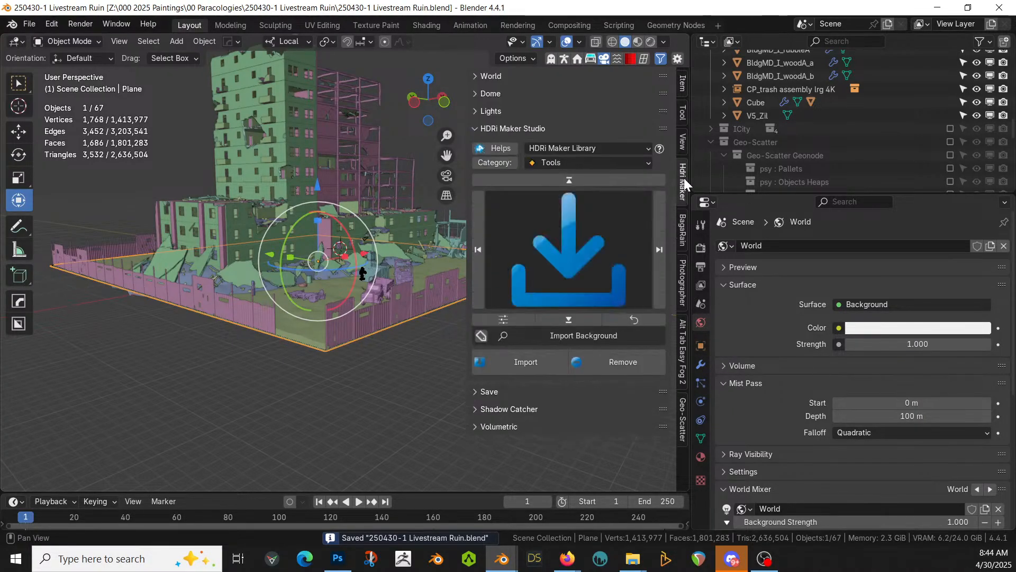
pyautogui.click(526, 364)
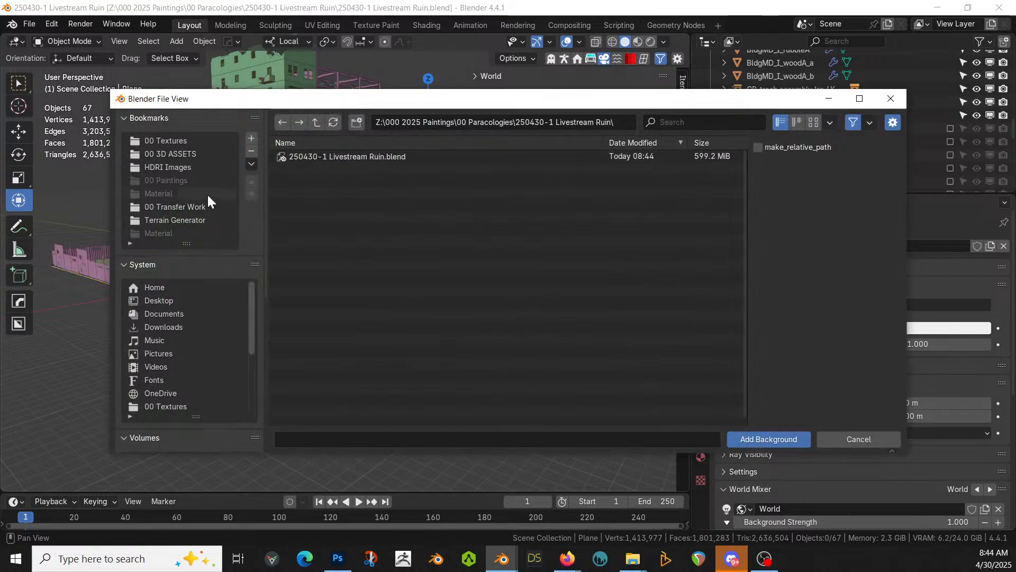
pyautogui.click(177, 166)
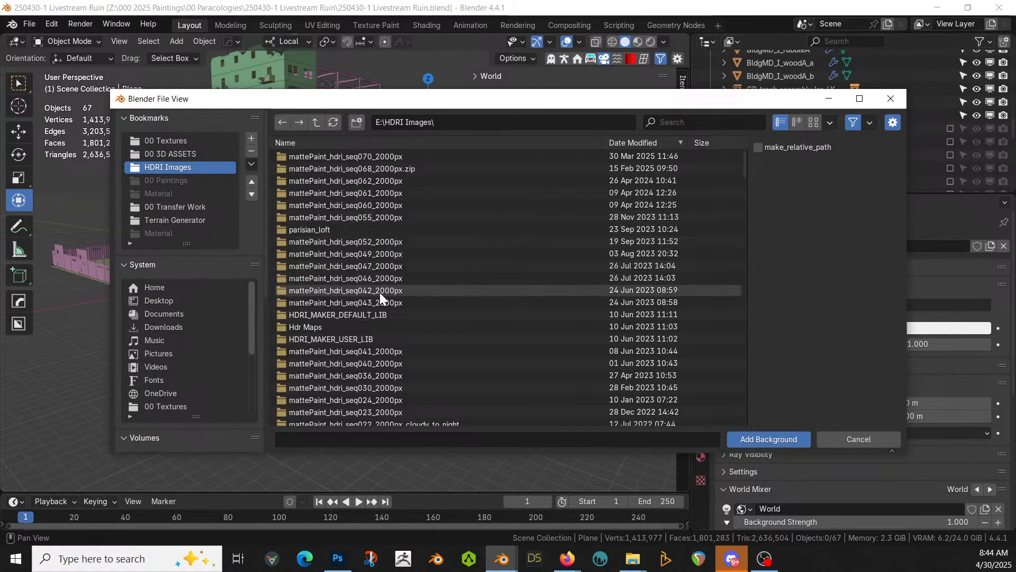
pyautogui.doubleClick(367, 364)
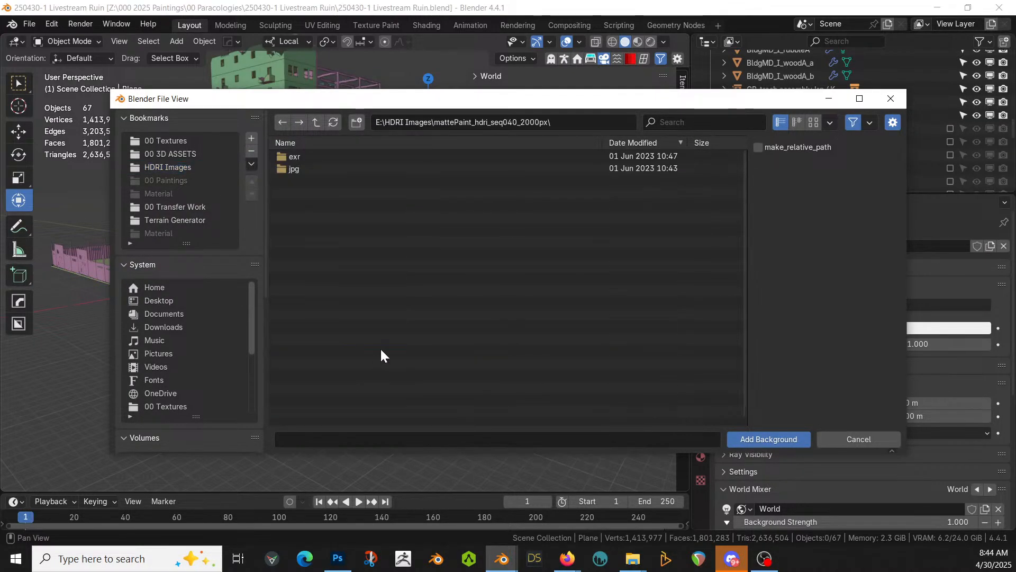
pyautogui.doubleClick(295, 156)
pyautogui.click(704, 123)
pyautogui.write('1185')
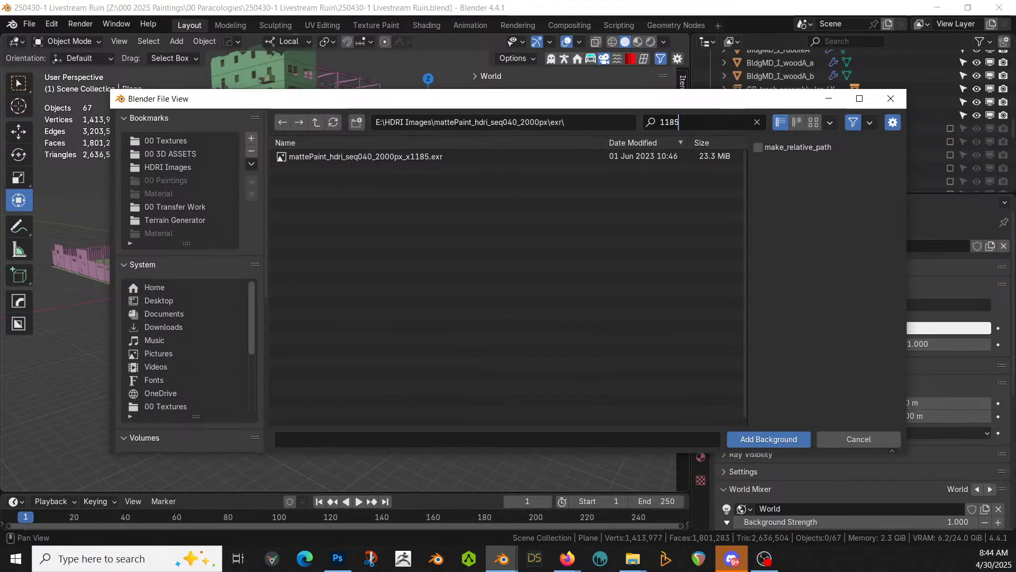
pyautogui.press('Return')
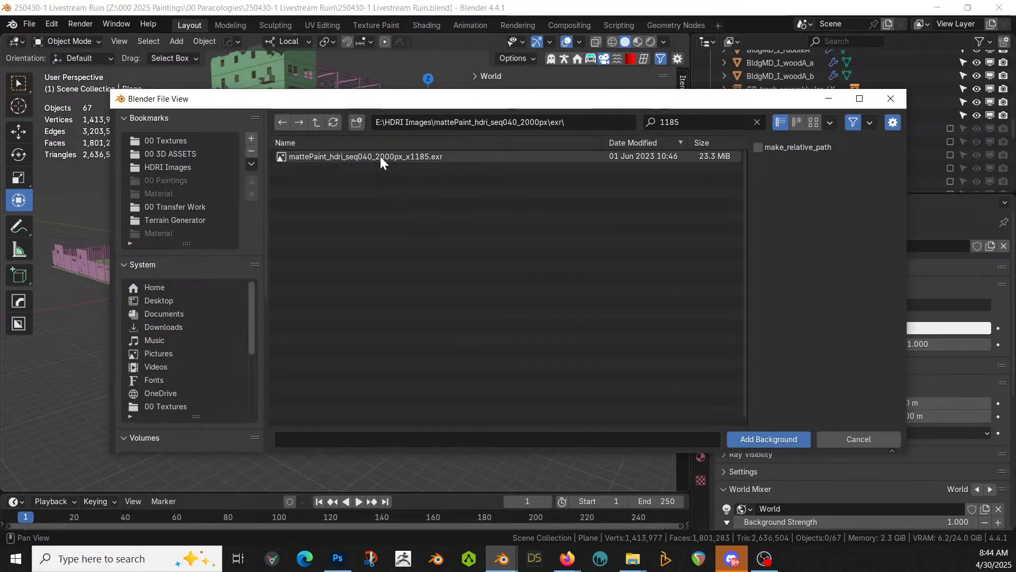
# Check the thumbnail of image 1185 in the seq040 jpg folder, and clear the search to show all sky previews
pyautogui.click(815, 123)
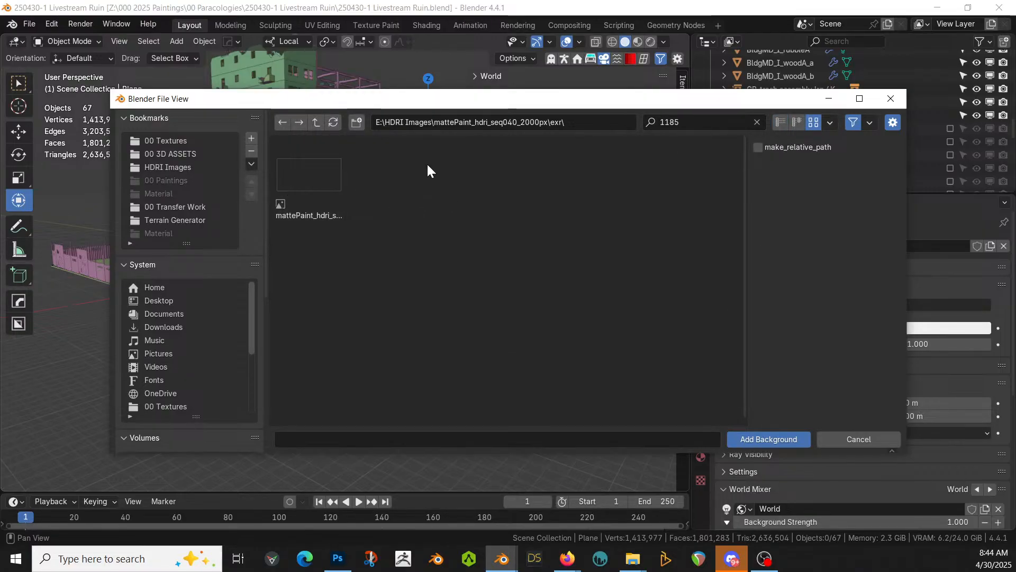
pyautogui.click(318, 122)
pyautogui.doubleClick(363, 183)
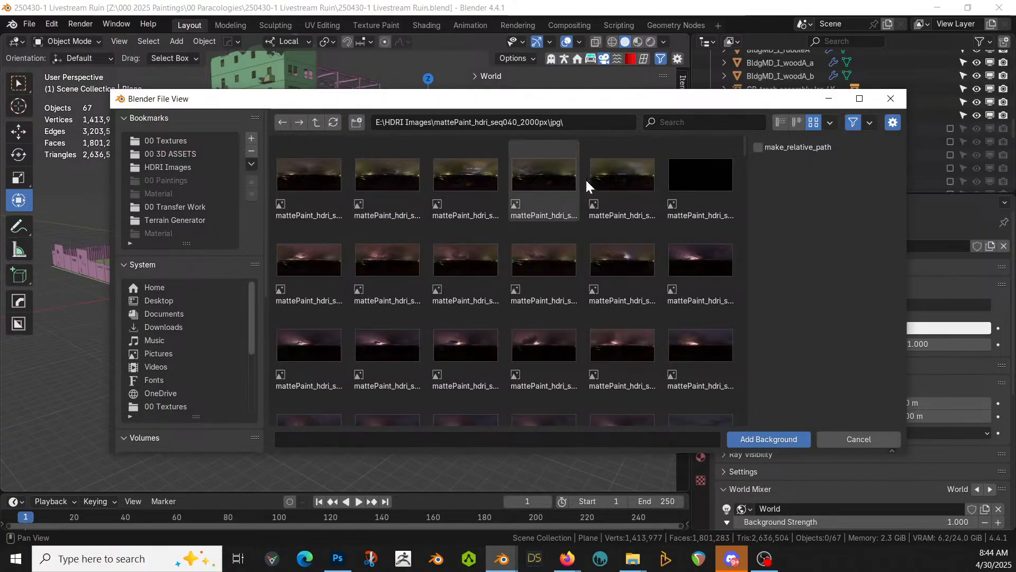
pyautogui.click(704, 122)
pyautogui.write('1185')
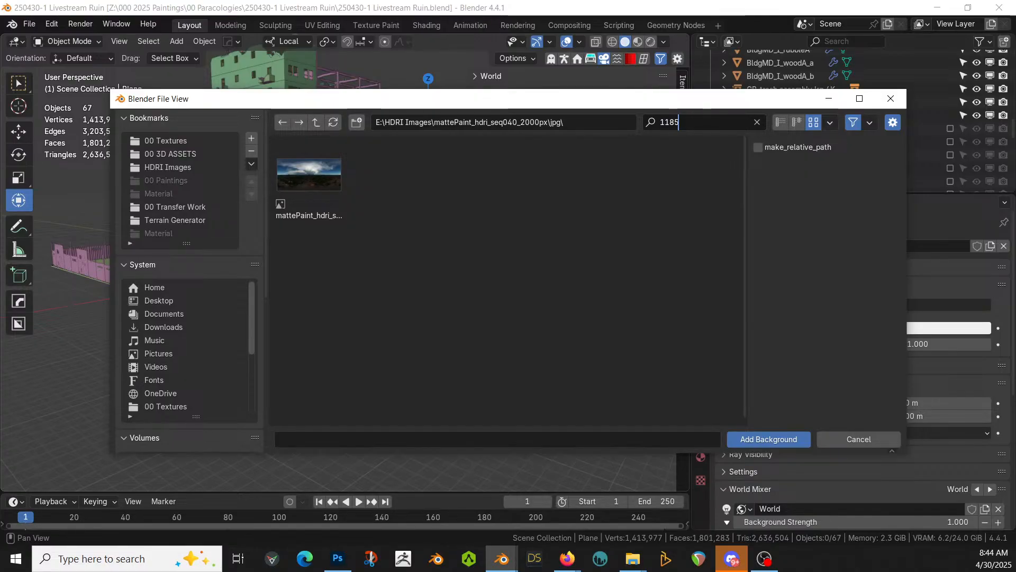
pyautogui.click(757, 122)
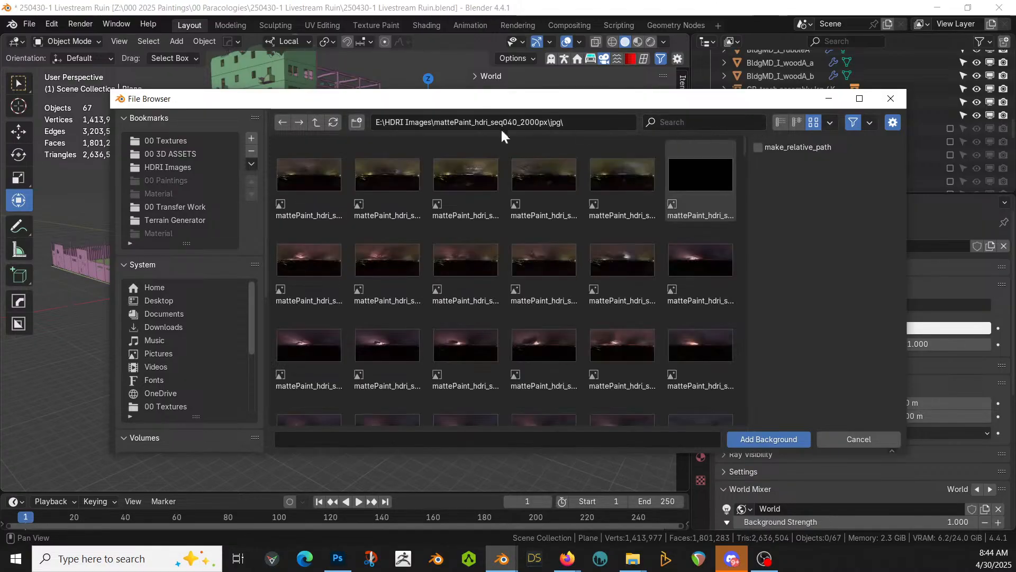
# Import mattePaint_hdri_seq040_2000px_x1285.exr from the seq040 exr folder as the world background
pyautogui.click(781, 123)
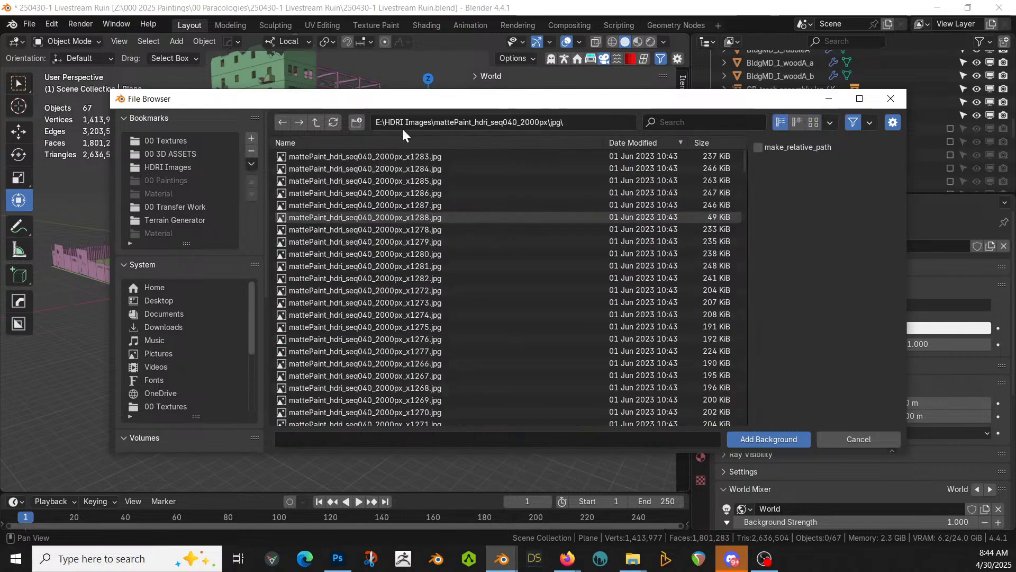
pyautogui.click(316, 123)
pyautogui.click(297, 159)
pyautogui.doubleClick(298, 159)
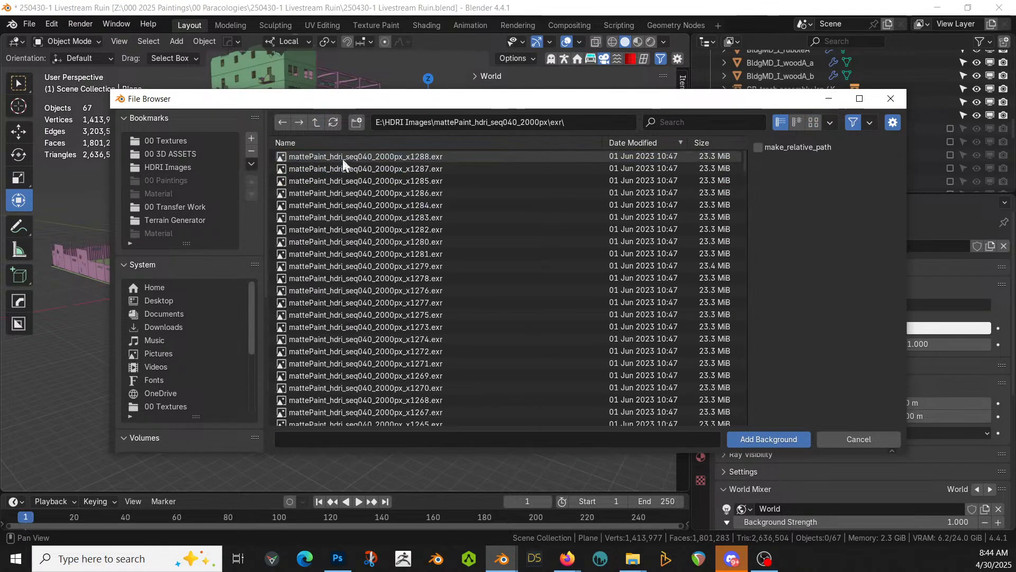
pyautogui.click(698, 122)
pyautogui.write('1285')
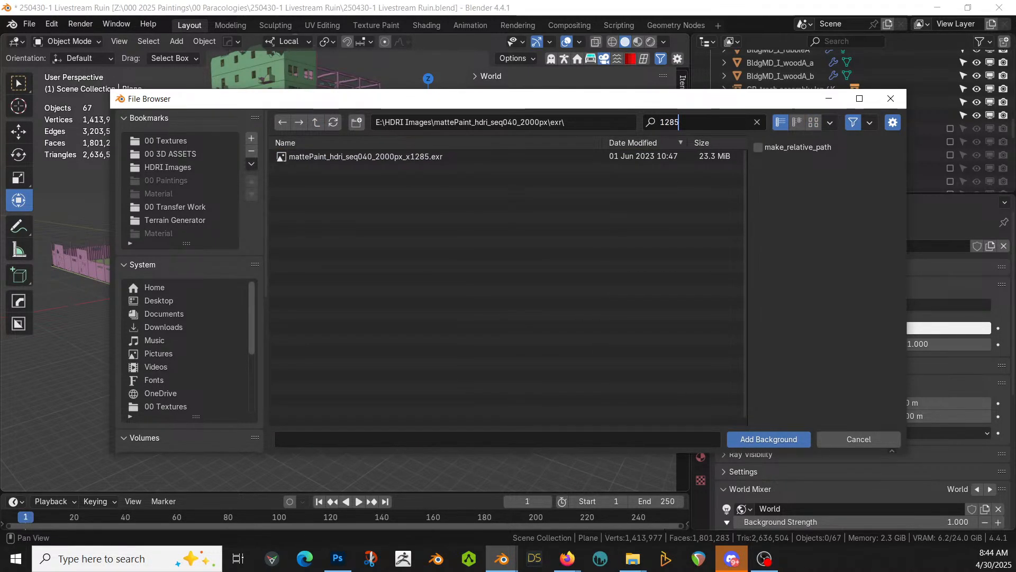
pyautogui.click(377, 159)
pyautogui.click(786, 435)
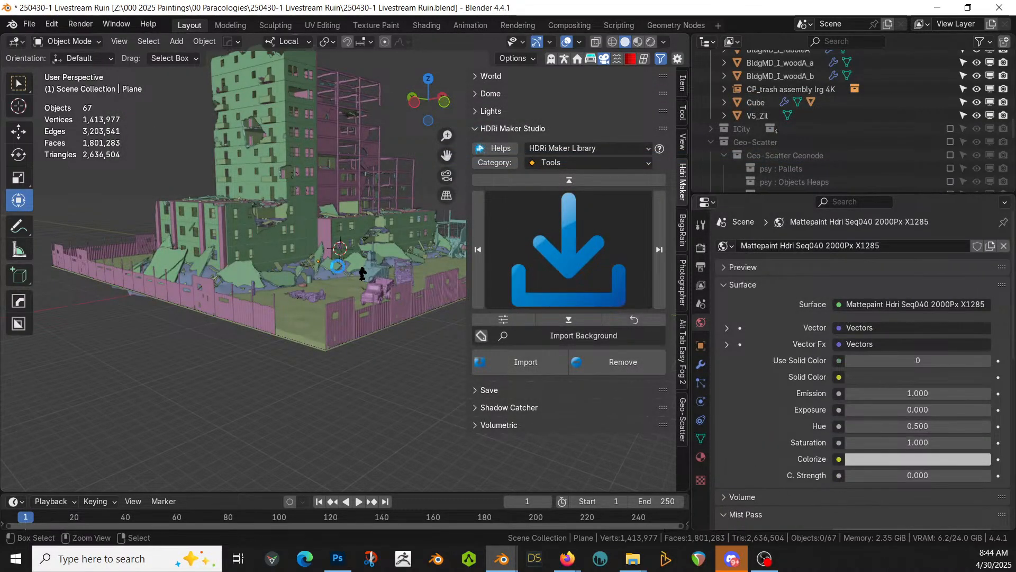
# Save the file and preview the scene in Rendered viewport shading
pyautogui.hotkey('ctrl', 's')
pyautogui.press('z')
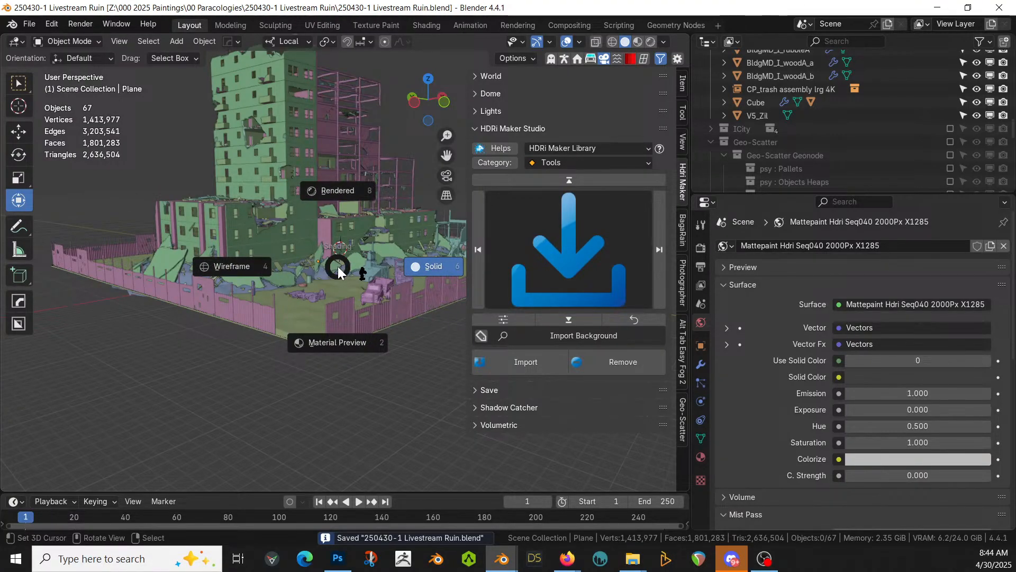
pyautogui.press('8')
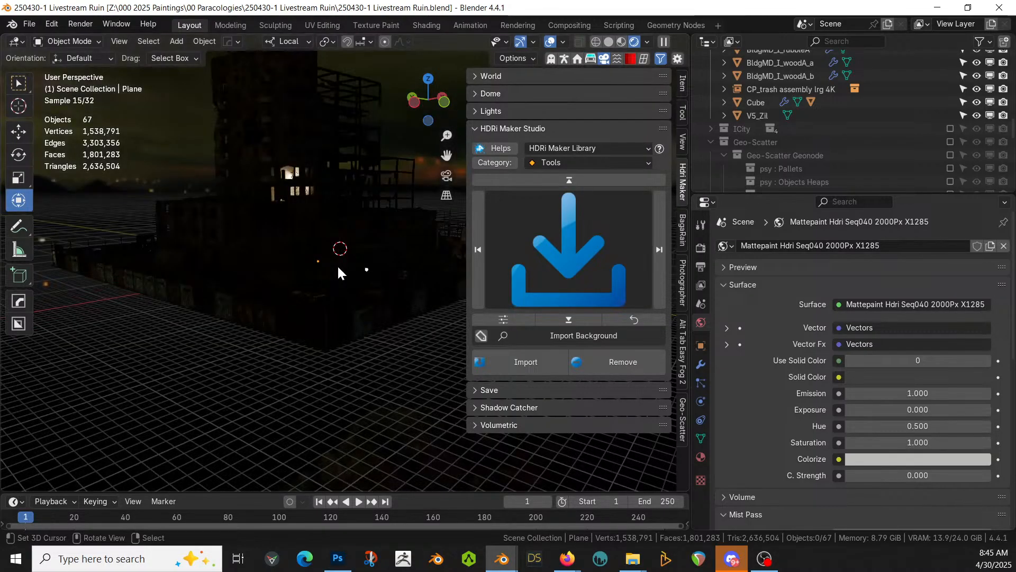
# Set the Photographer camera exposure to 6 after trying 6.5
pyautogui.click(682, 272)
pyautogui.click(605, 365)
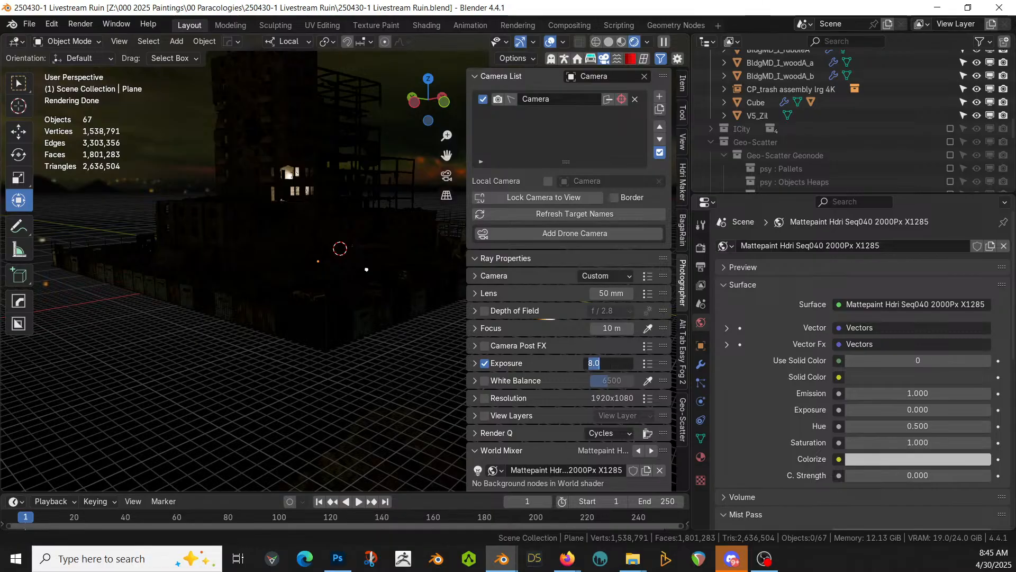
pyautogui.write('6.5')
pyautogui.press('Return')
pyautogui.click(606, 364)
pyautogui.write('6')
pyautogui.press('Return')
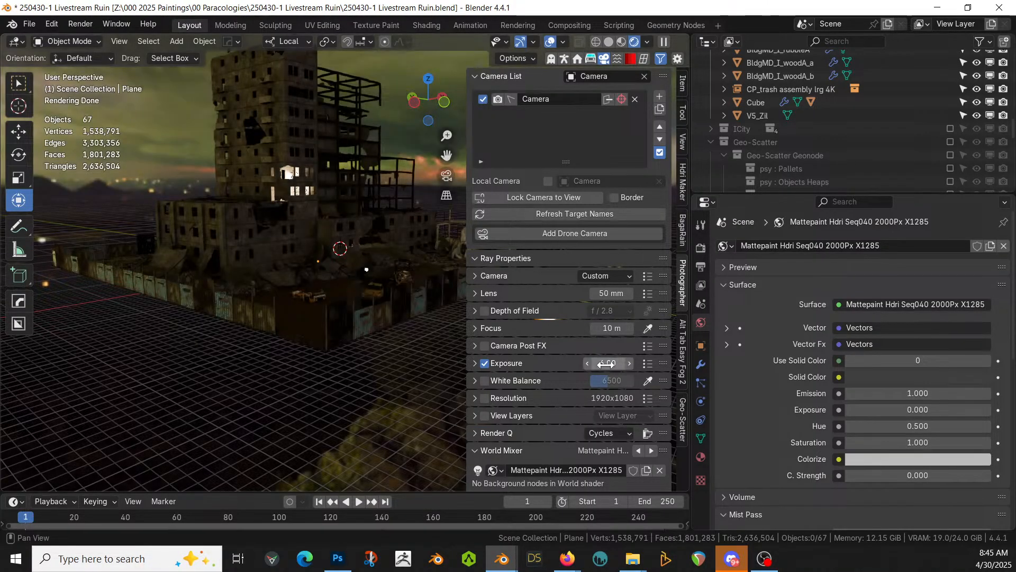
# Select the Point light inside the tiled room and raise it about 0.23 m along its local Z axis
pyautogui.moveTo(317, 335); pyautogui.dragTo(361, 332, button='middle')
pyautogui.scroll(3, 290, 371)
pyautogui.click(268, 274)
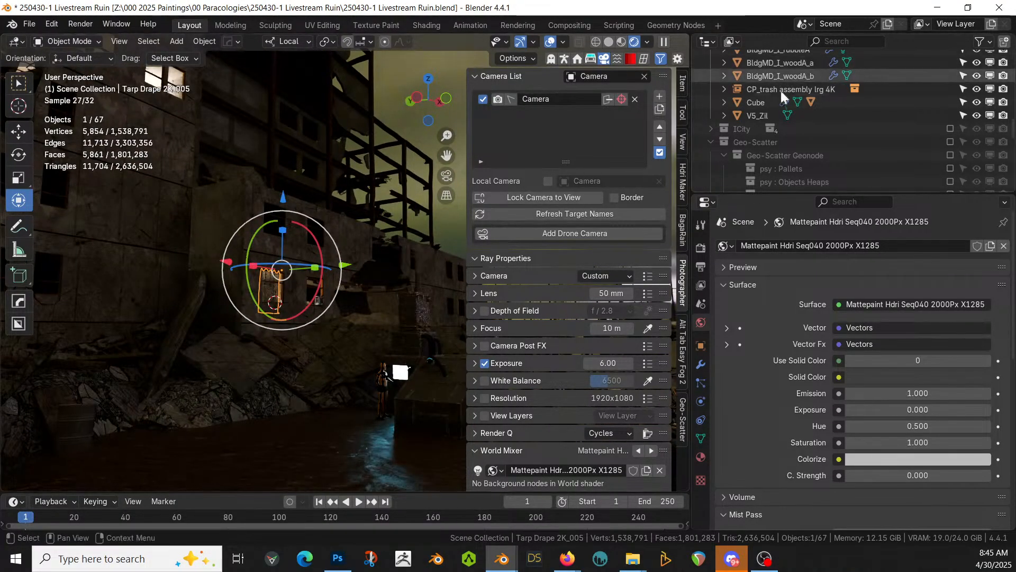
pyautogui.scroll(-10, 780, 109)
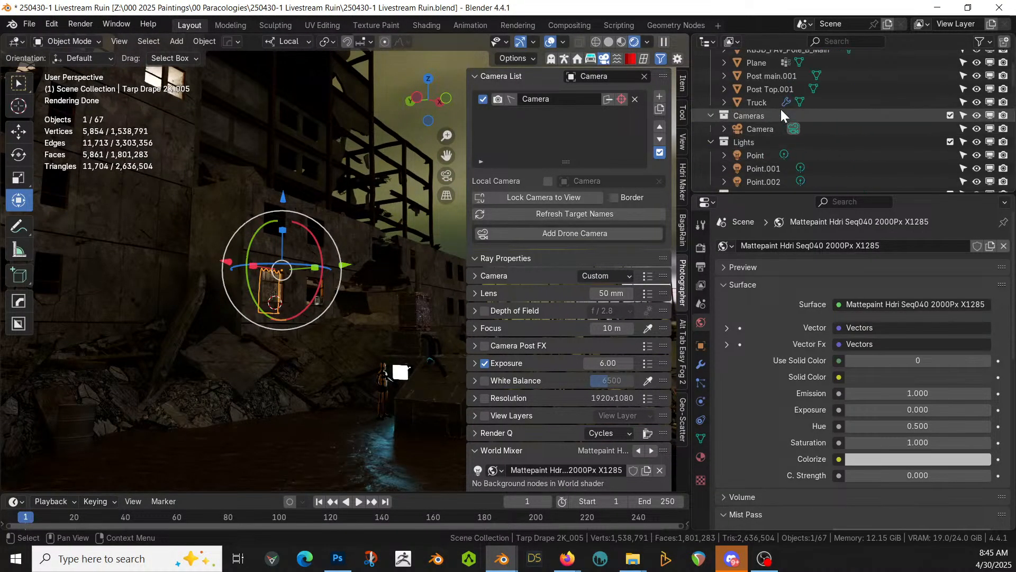
pyautogui.click(757, 155)
pyautogui.press('KP_Decimal')
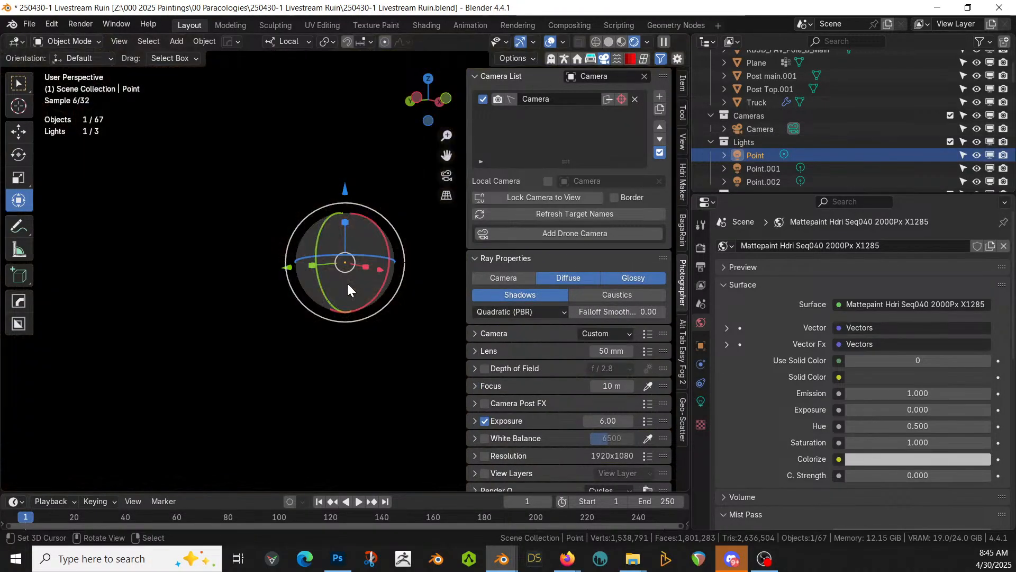
pyautogui.moveTo(253, 341); pyautogui.dragTo(150, 311, button='middle')
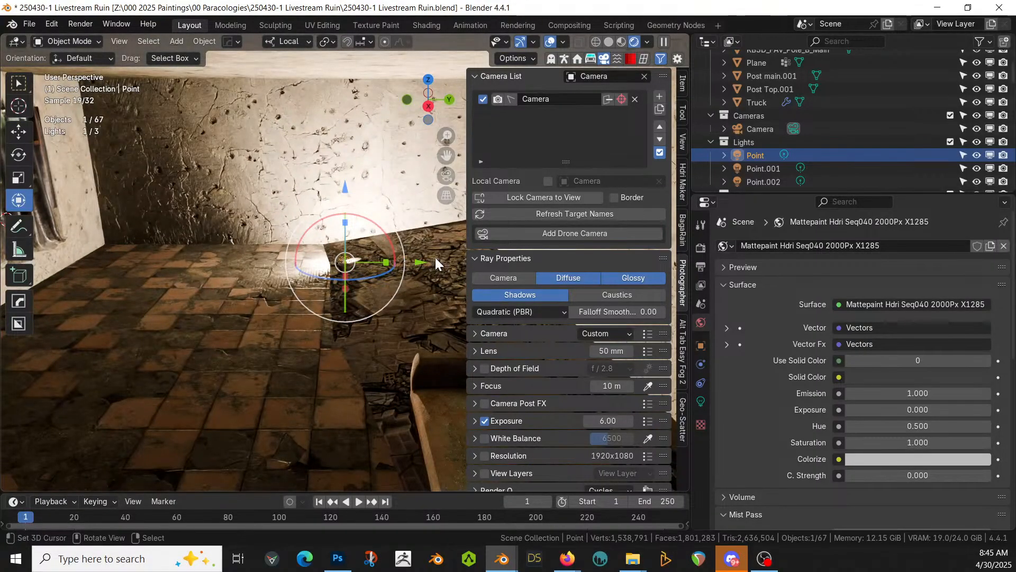
pyautogui.press('g')
pyautogui.press('z')
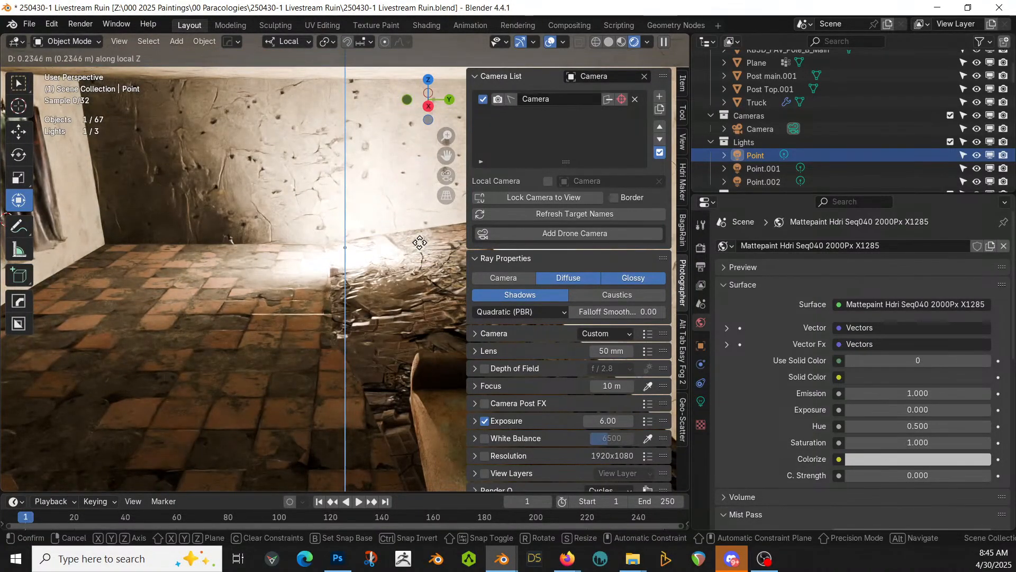
pyautogui.click(422, 241)
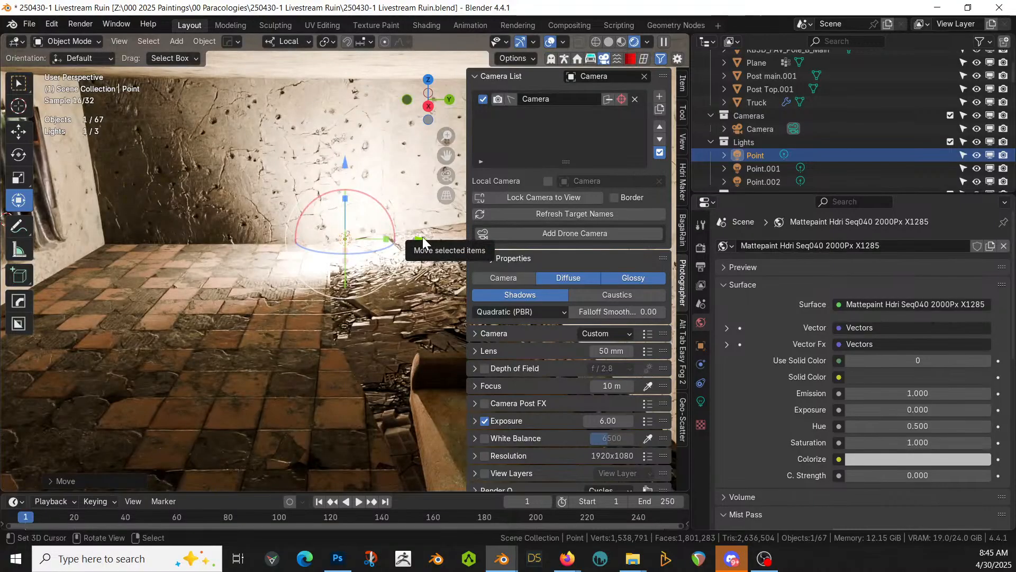
# Examine the ruin's night lighting from outside, checking the windows, wrecked vehicles and sky
pyautogui.press('KP_0')
pyautogui.scroll(-2, 362, 323)
pyautogui.moveTo(362, 323); pyautogui.dragTo(461, 334, button='middle')
pyautogui.scroll(-5, 462, 334)
pyautogui.scroll(-8, 412, 333)
pyautogui.moveTo(326, 313); pyautogui.dragTo(234, 284, button='middle')
pyautogui.scroll(-4, 358, 285)
pyautogui.scroll(-3, 361, 272)
pyautogui.moveTo(234, 285); pyautogui.dragTo(273, 286, button='middle')
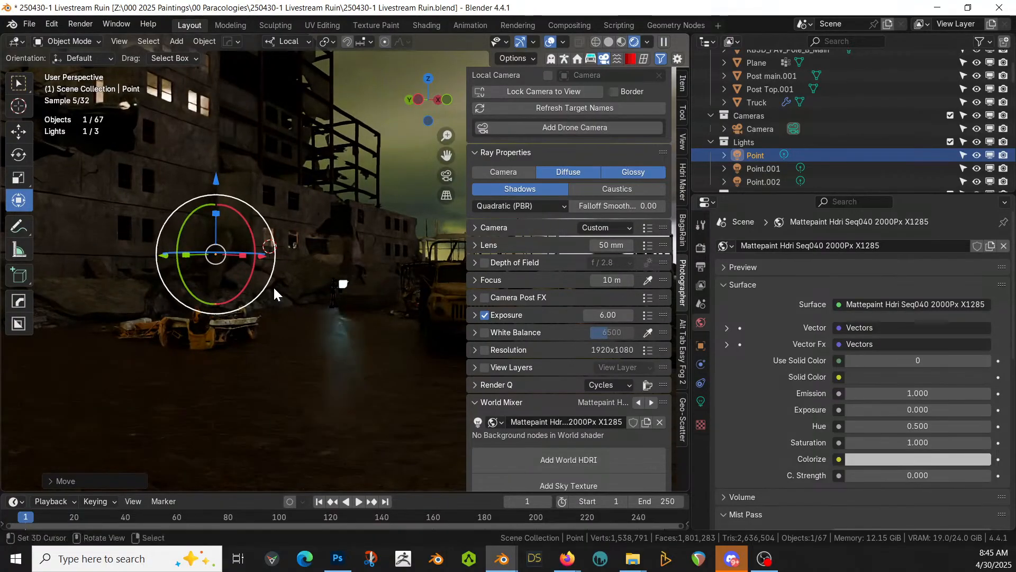
# Look through the scene camera in Solid shading and widen the 3D viewport
pyautogui.press('KP_0')
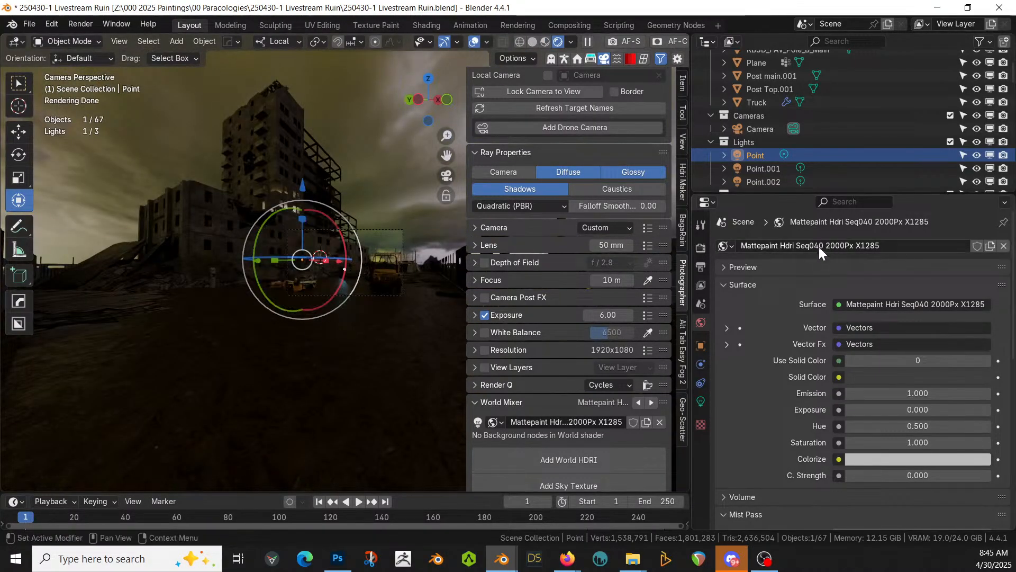
pyautogui.click(532, 41)
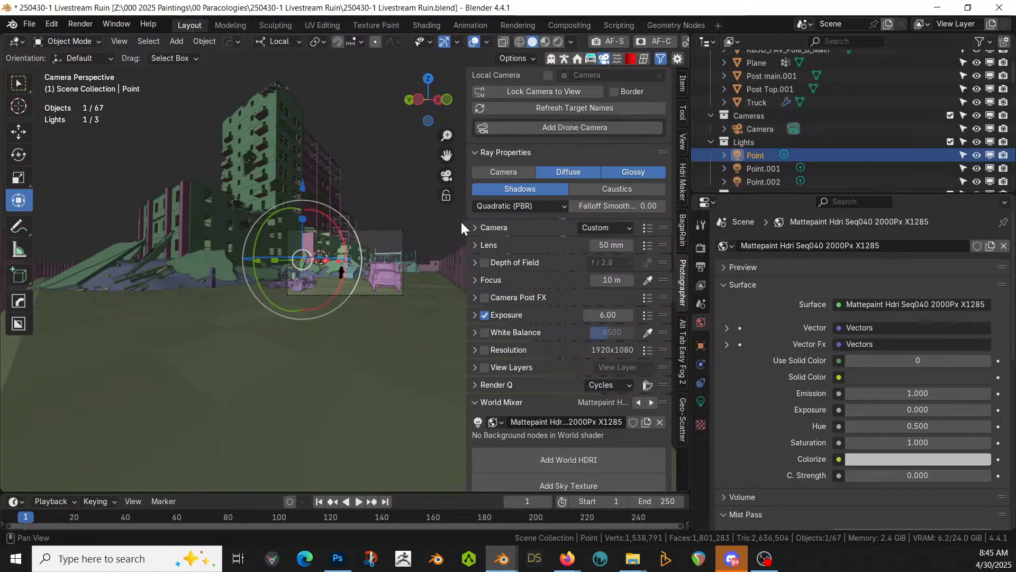
pyautogui.moveTo(694, 207); pyautogui.dragTo(818, 215)
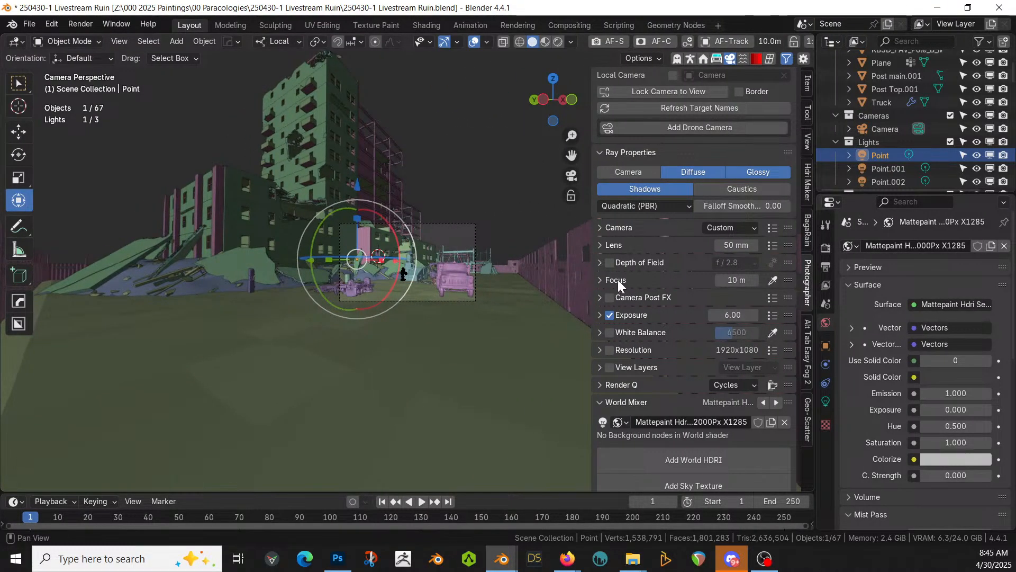
# Apply the arri alexa 65 camera preset and the cooke 50mm anamorphic lens preset
pyautogui.click(769, 227)
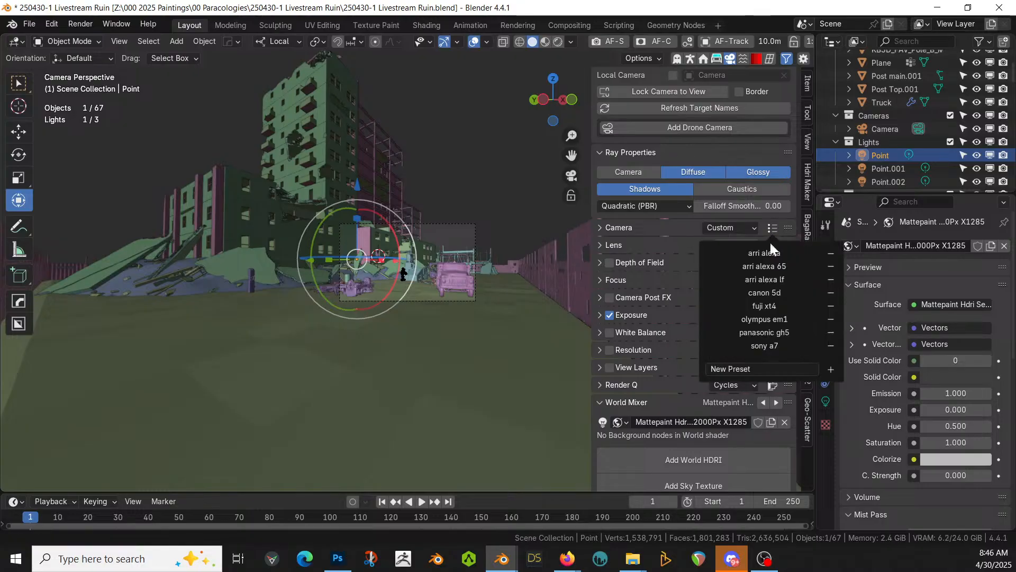
pyautogui.click(770, 228)
pyautogui.click(777, 264)
pyautogui.click(772, 244)
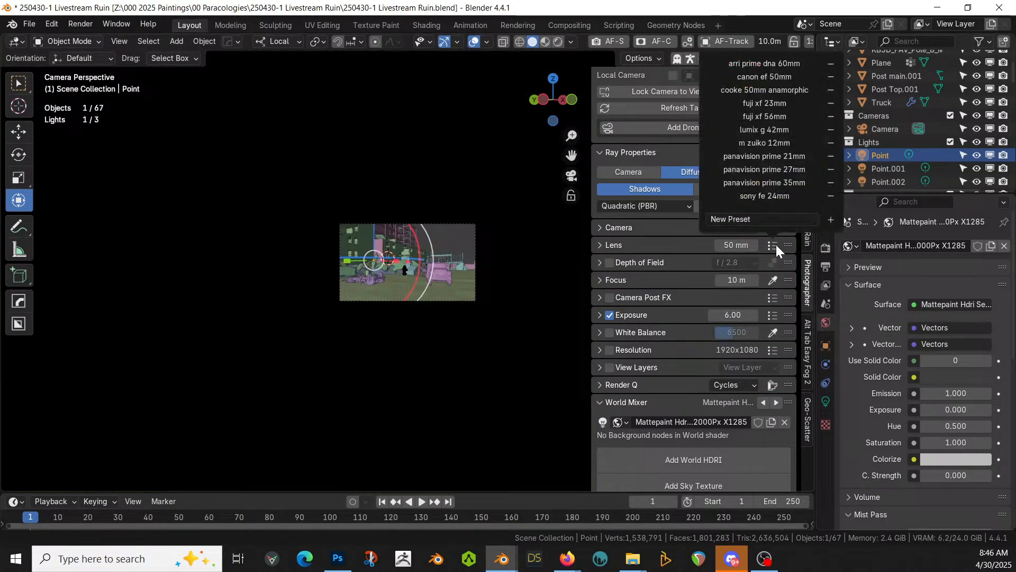
pyautogui.click(772, 245)
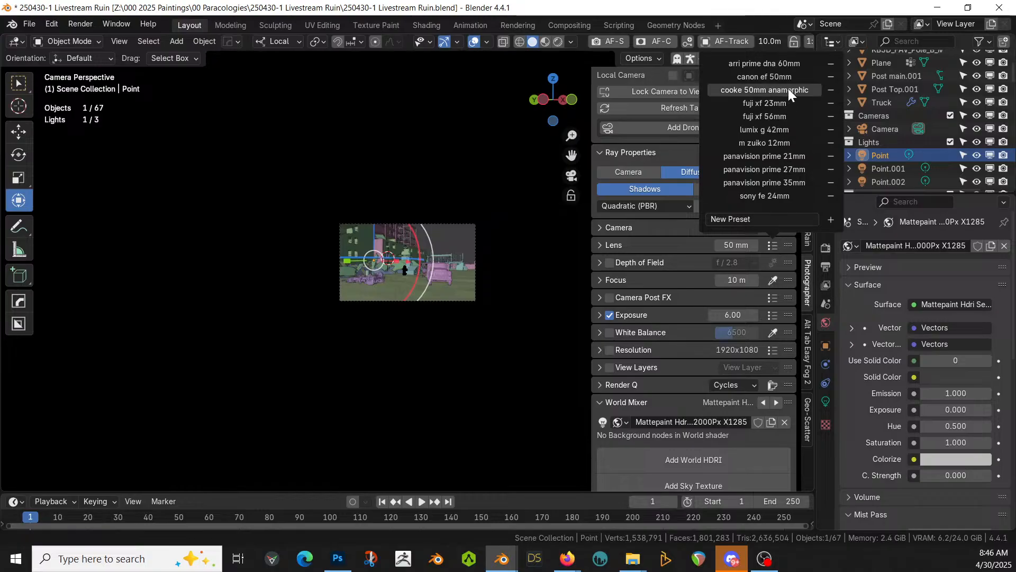
pyautogui.click(774, 90)
# Set the camera lens to 35 mm and enable the resolution override with the 2 39:1 50 preset
pyautogui.click(737, 246)
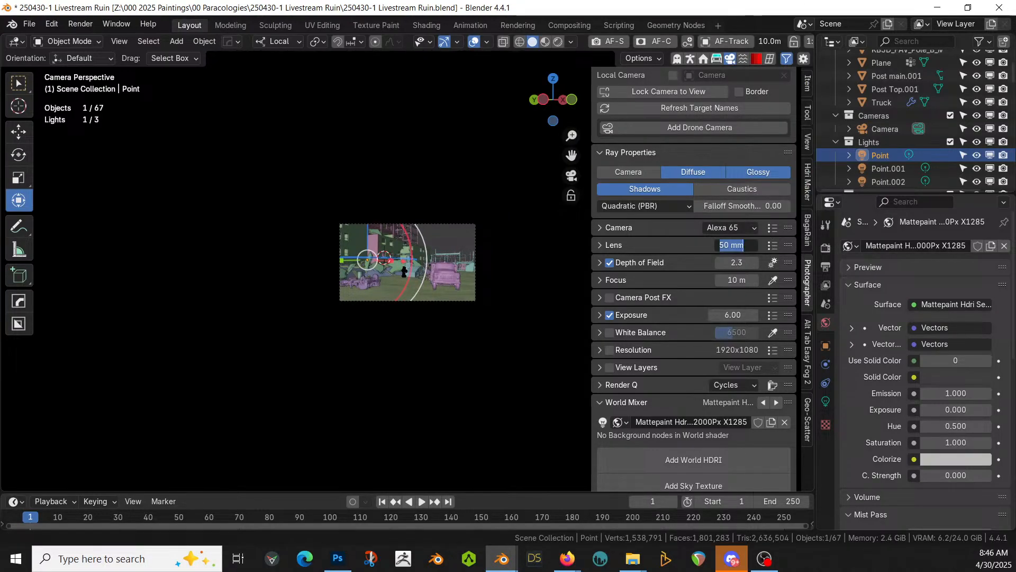
pyautogui.press('Return')
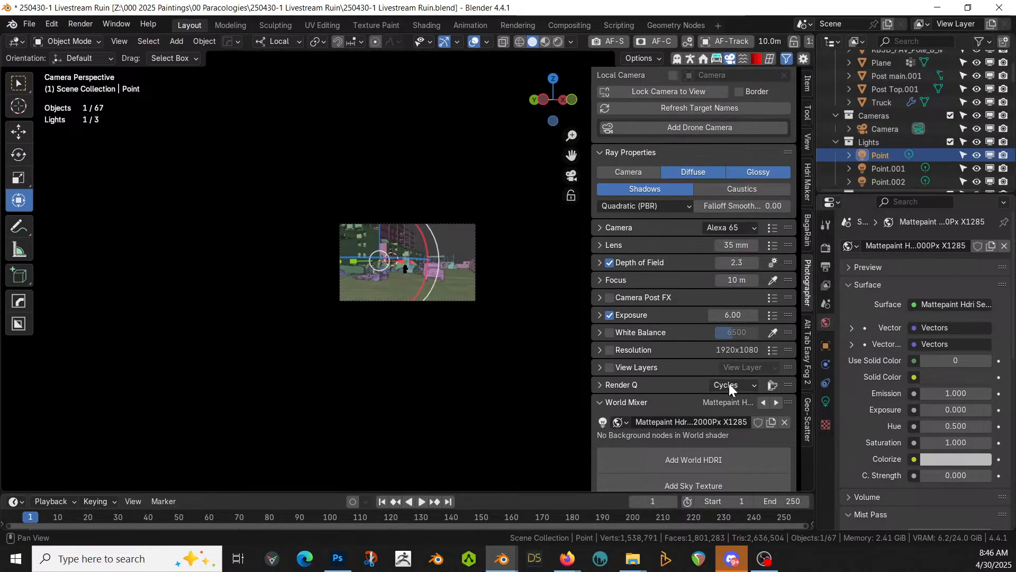
pyautogui.click(772, 349)
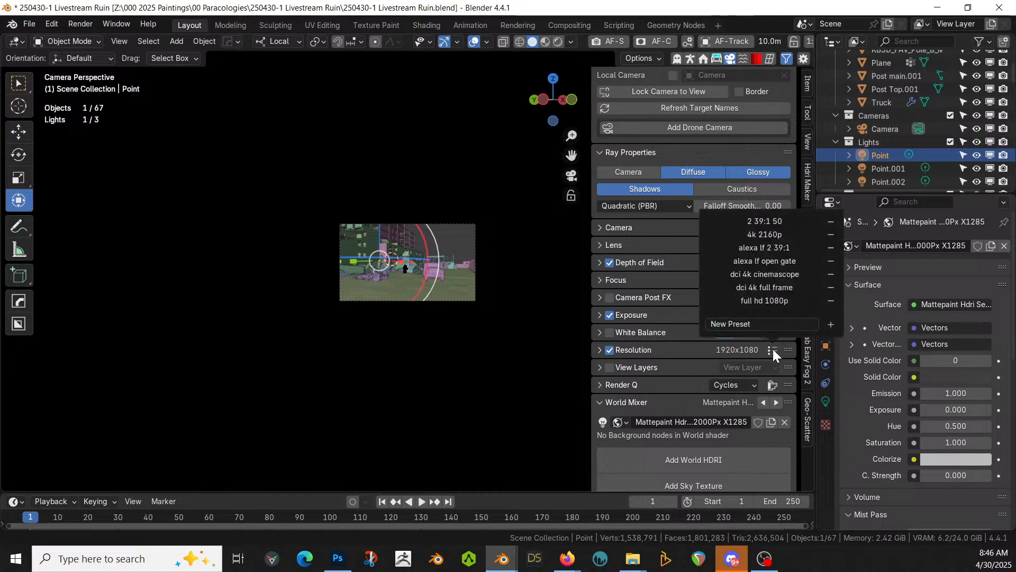
pyautogui.click(783, 218)
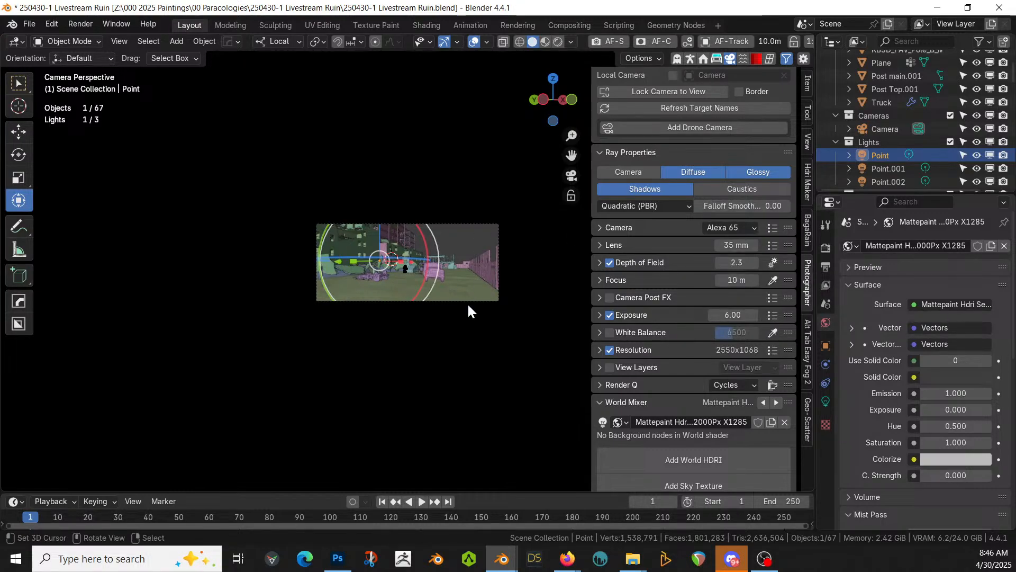
# Reframe the camera with walk navigation, moving it closer and lower so the ruin, figure and truck fill the widescreen frame
pyautogui.hotkey('shift', '`')
pyautogui.press('w')
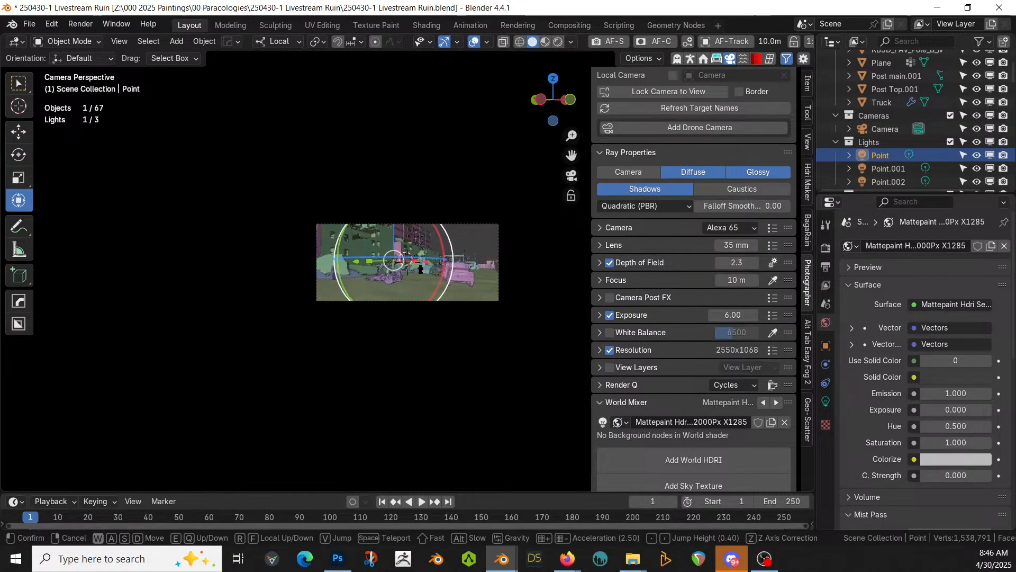
pyautogui.press('w')
pyautogui.press('s')
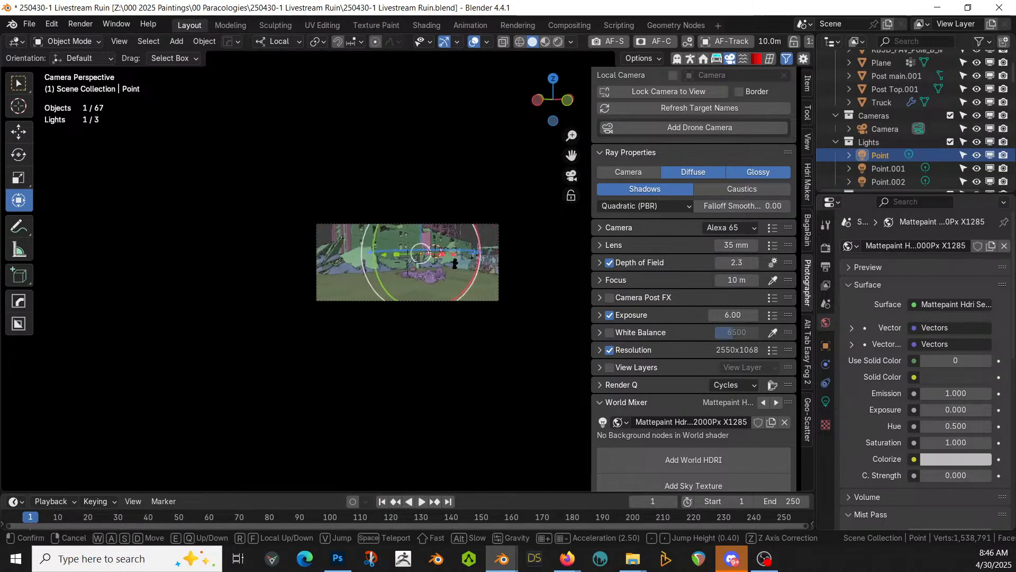
pyautogui.press('d')
pyautogui.press('a')
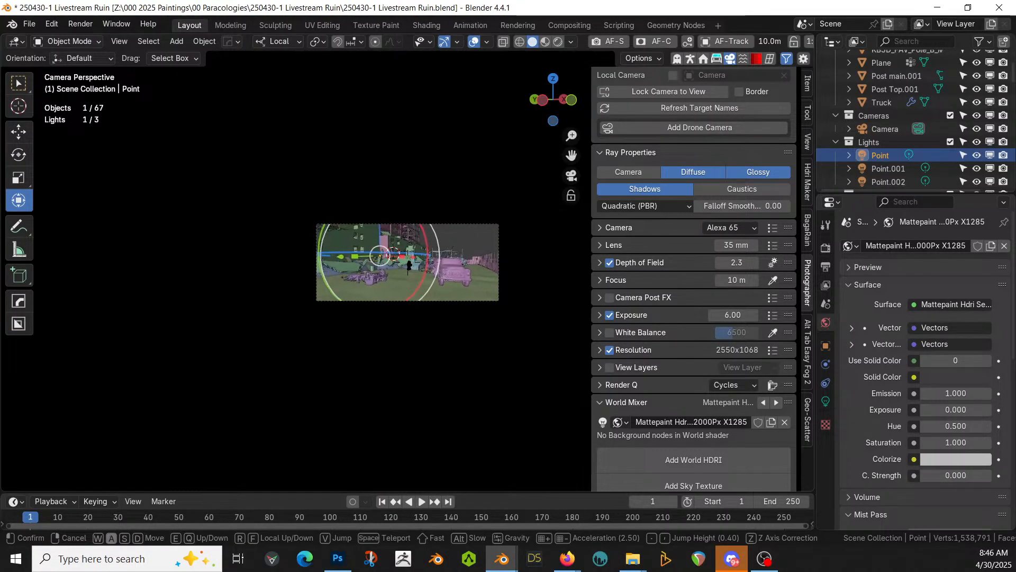
pyautogui.press('q')
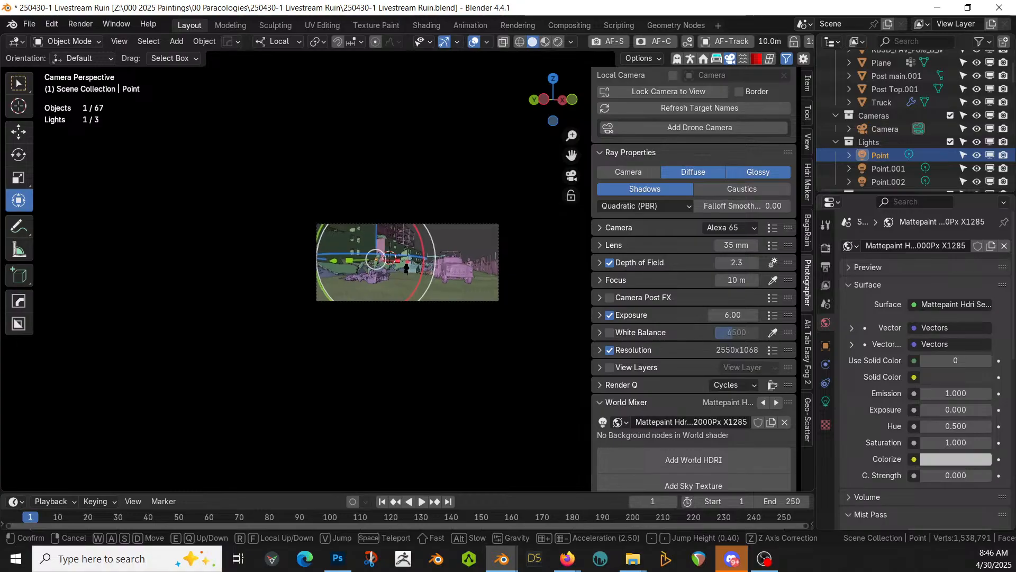
pyautogui.press('w')
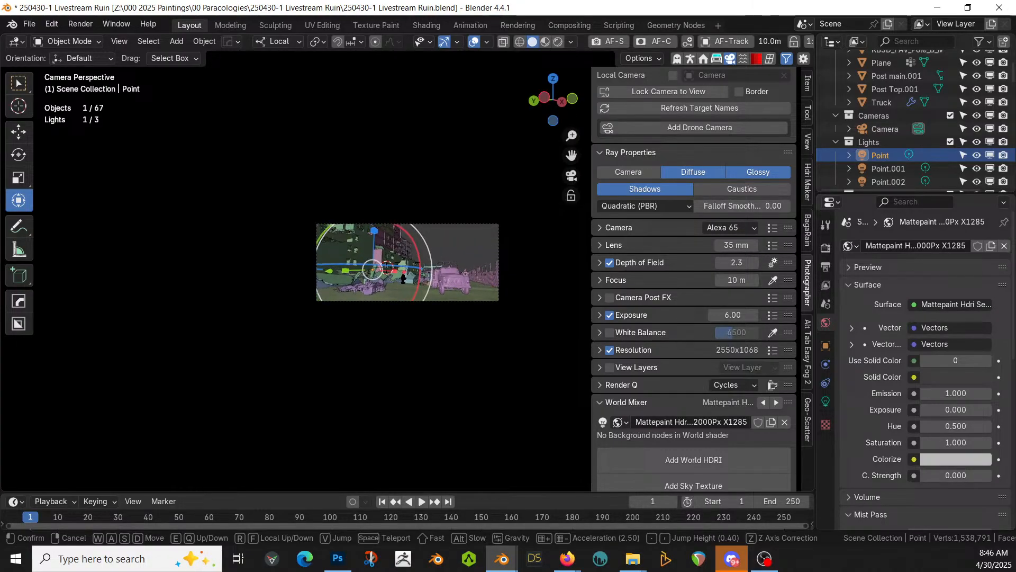
pyautogui.press('Return')
# Collapse the Collection, Ruin and Geo-Scatter collections in the Outliner
pyautogui.scroll(3, 942, 115)
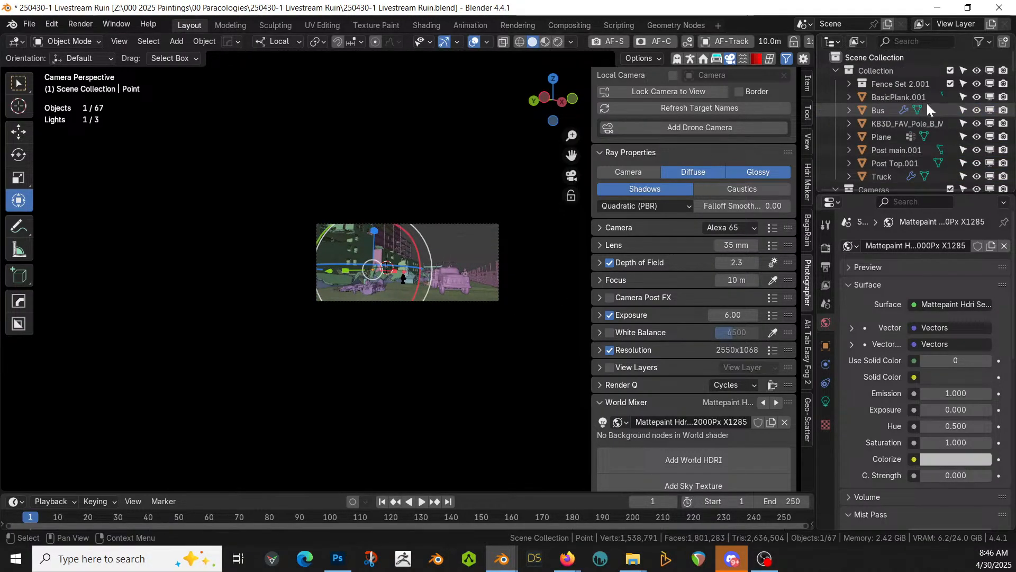
pyautogui.click(835, 71)
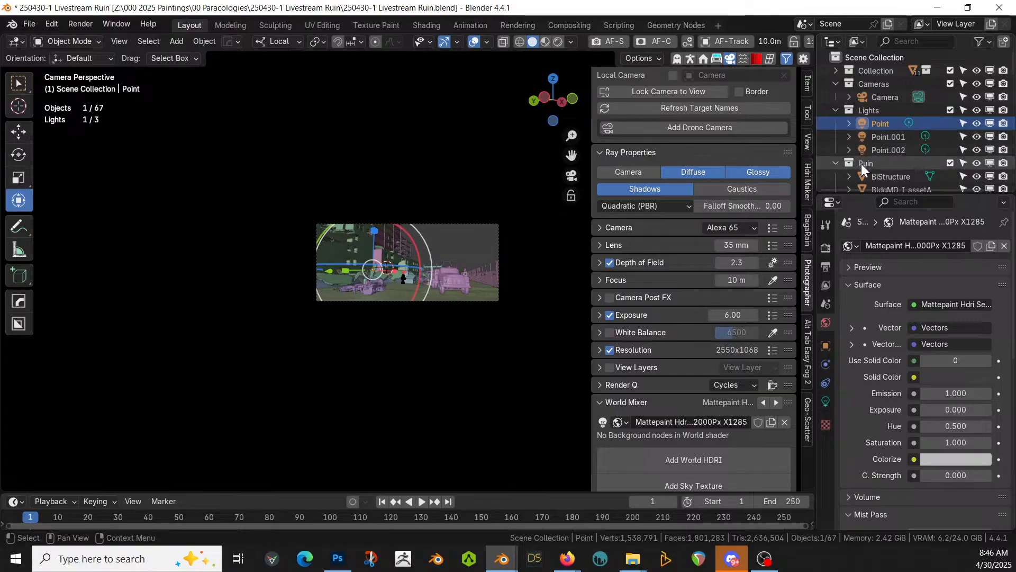
pyautogui.click(836, 162)
pyautogui.scroll(-3, 868, 162)
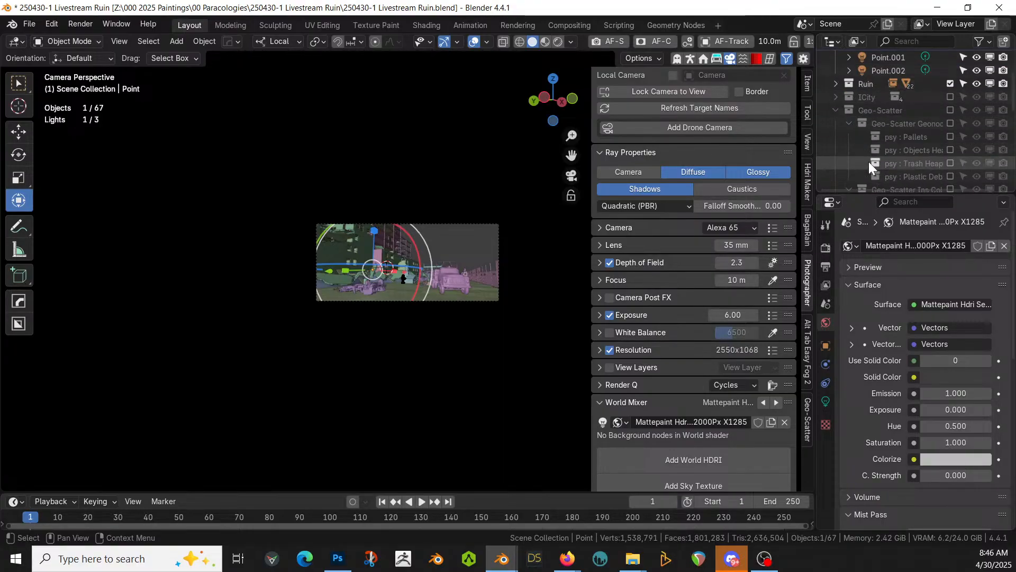
pyautogui.click(837, 109)
# Delete the HumGen collection together with its hierarchy and save the file
pyautogui.click(877, 123)
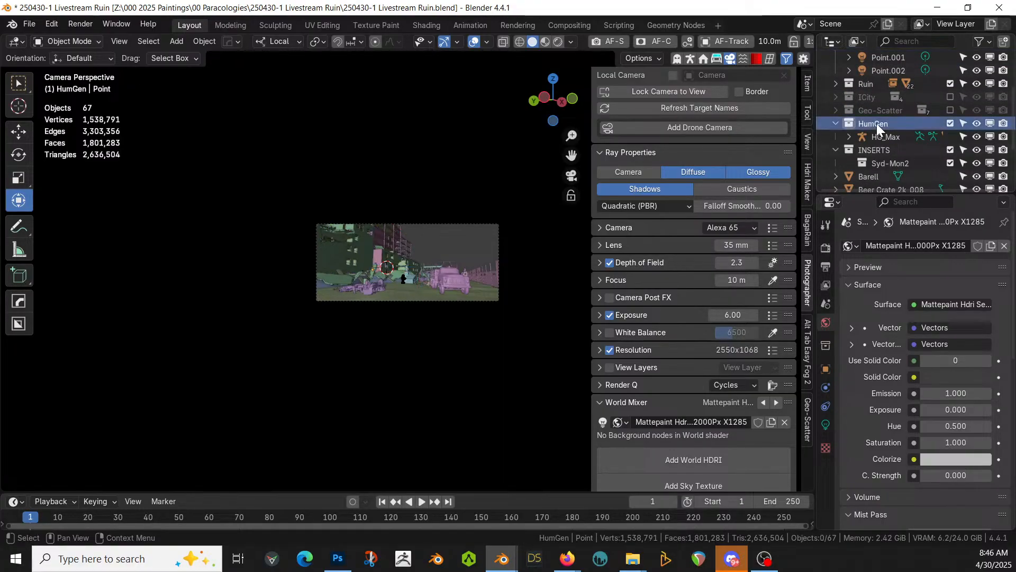
pyautogui.rightClick(876, 122)
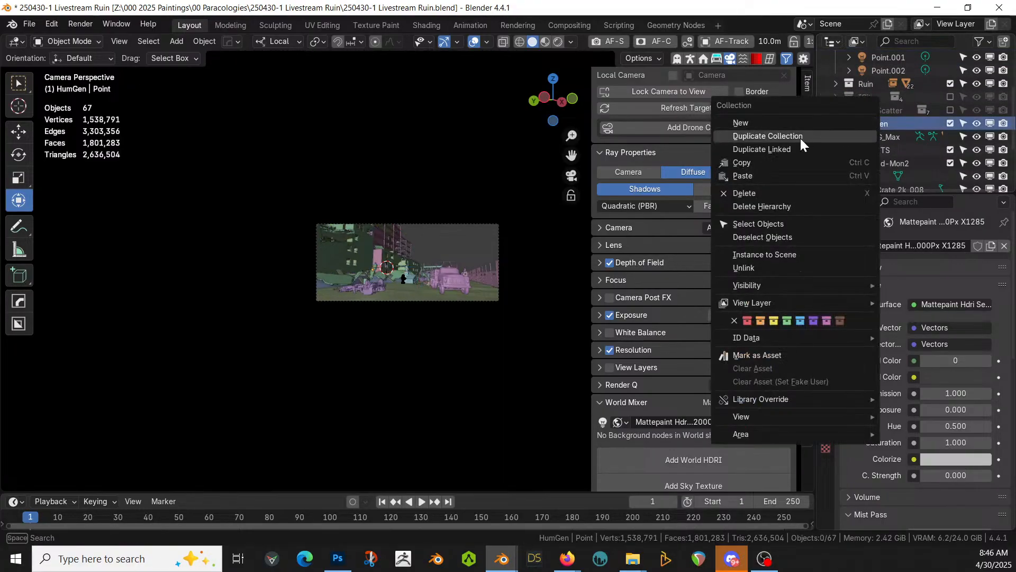
pyautogui.click(774, 207)
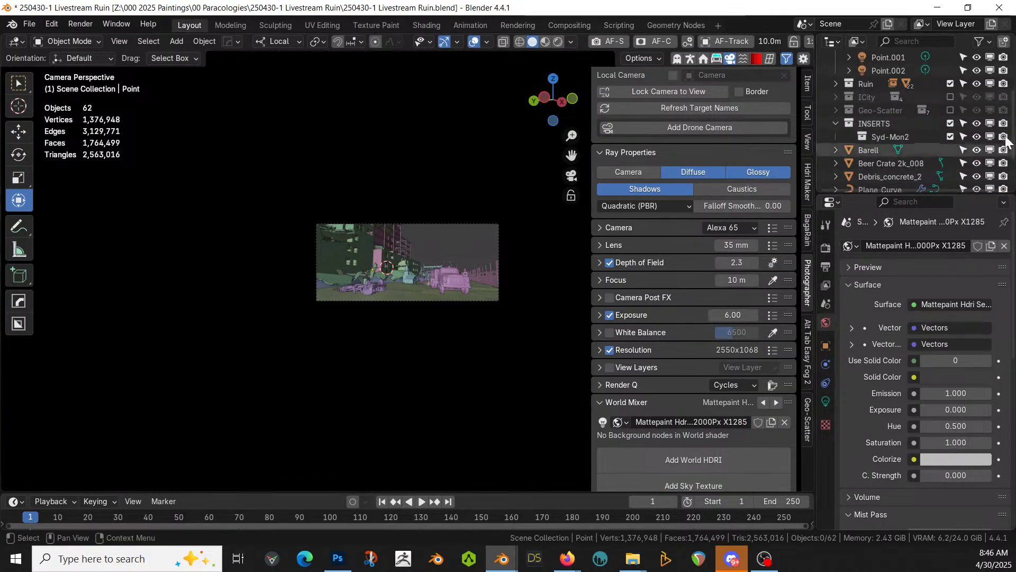
pyautogui.hotkey('ctrl', 's')
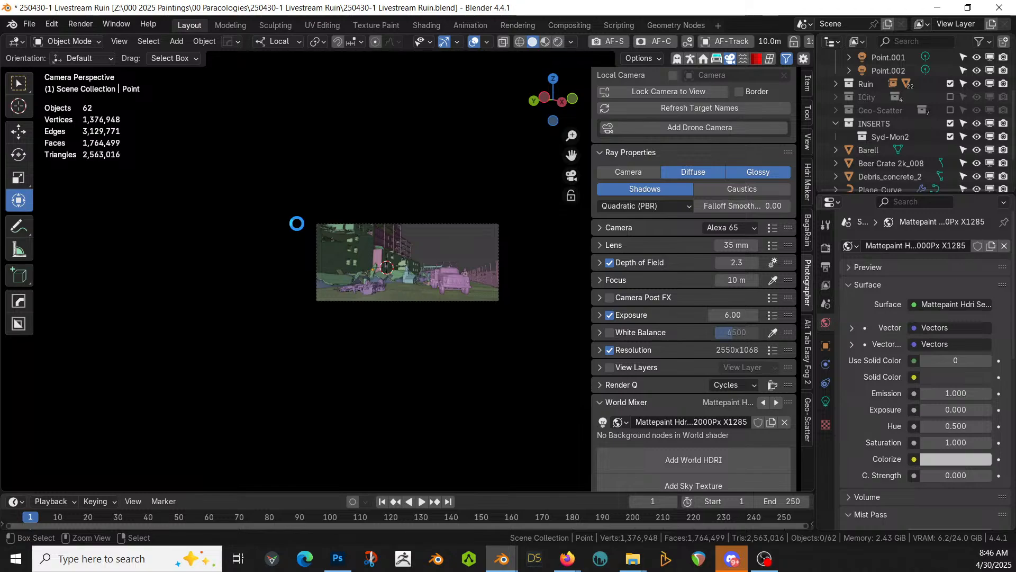
# Enable the Geo-Scatter collection and preview the camera view in rendered shading
pyautogui.click(951, 110)
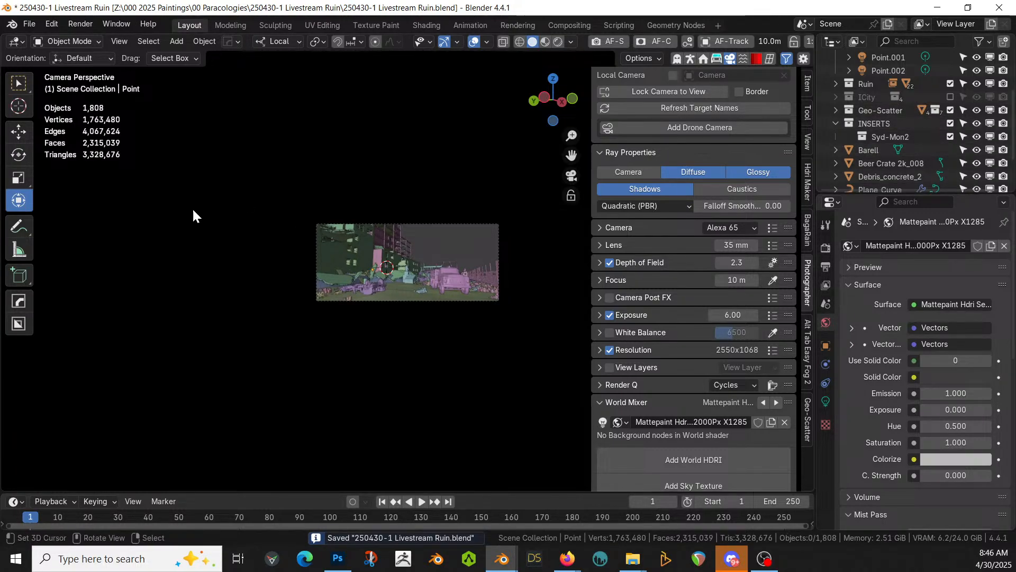
pyautogui.press('z')
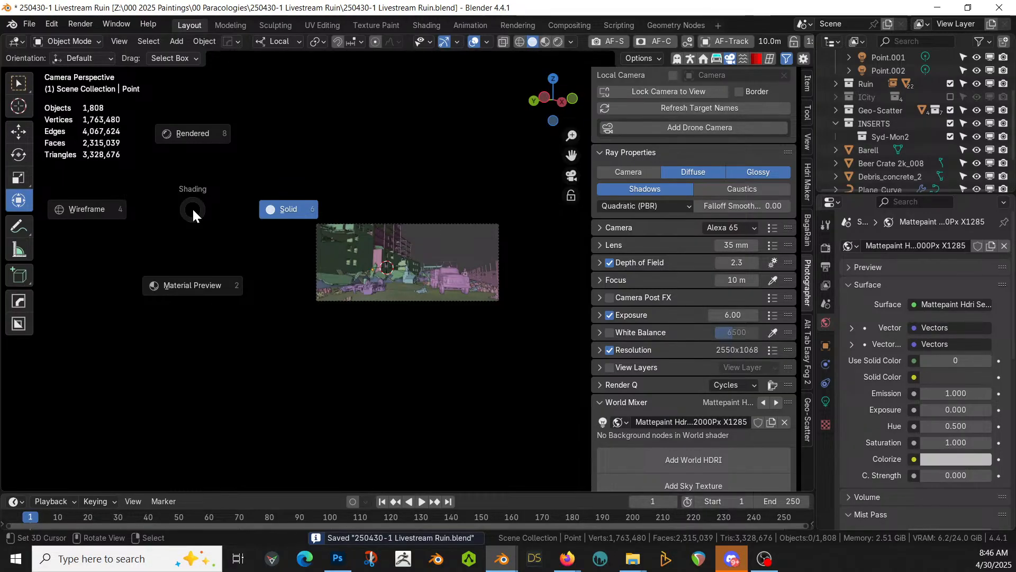
pyautogui.press('8')
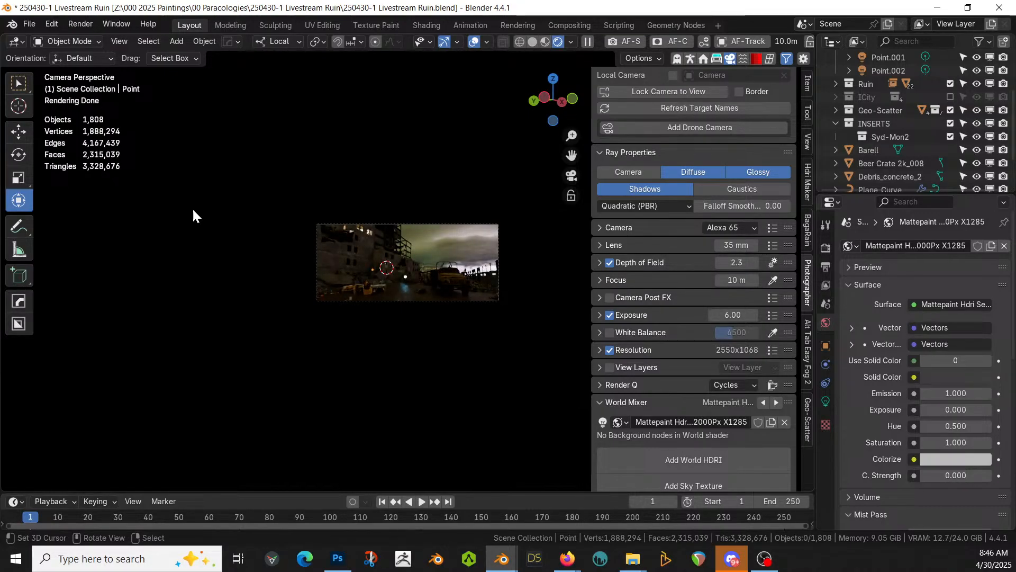
pyautogui.scroll(4, 212, 220)
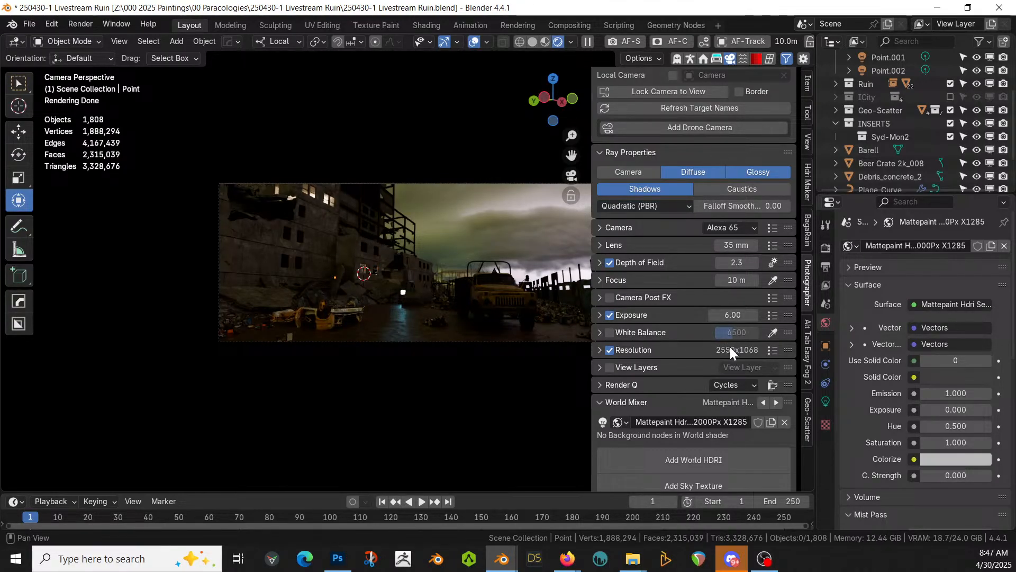
# Set the camera exposure to 5.5 and save the file
pyautogui.click(733, 315)
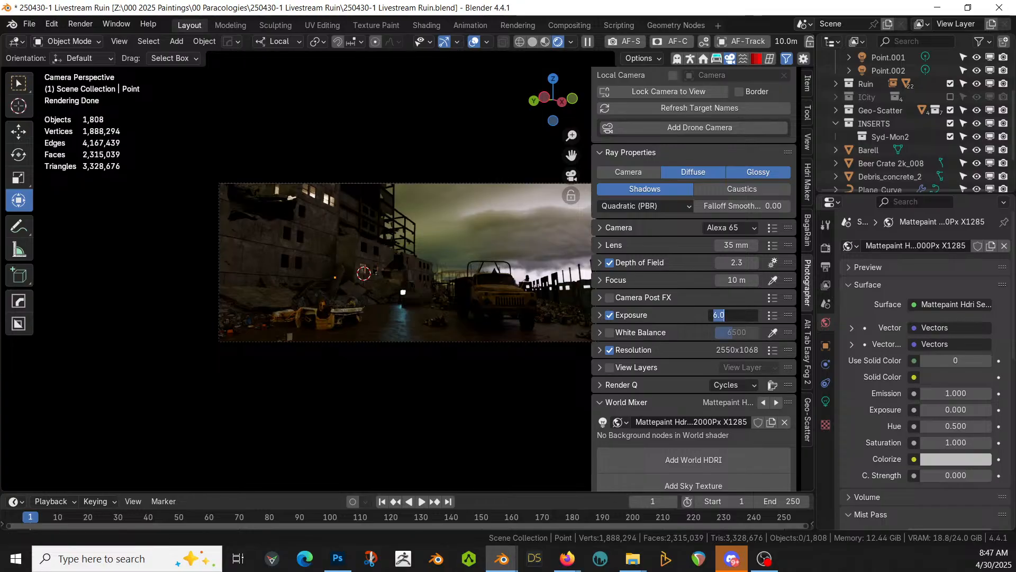
pyautogui.press('Return')
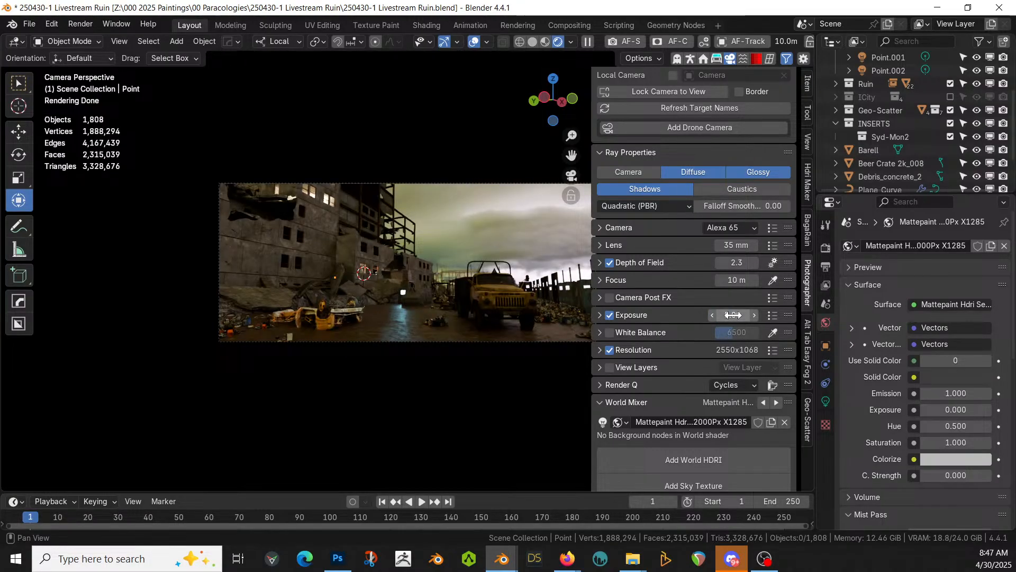
pyautogui.click(734, 315)
pyautogui.write('5.5')
pyautogui.press('Return')
pyautogui.hotkey('ctrl', 's')
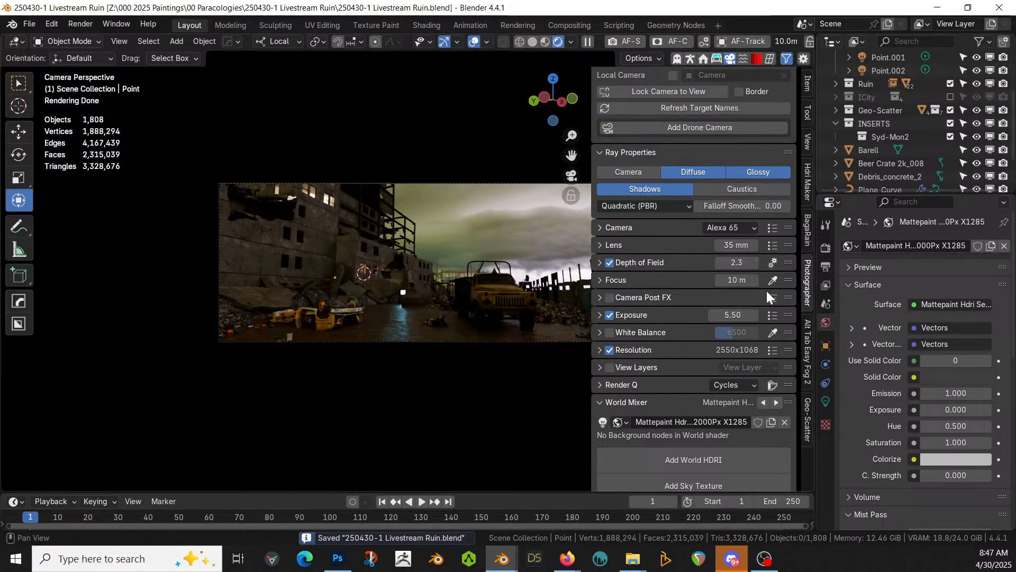
# Exclude the Geo-Scatter collection and enable ICity in solid shading, then save and preview the camera view rendered
pyautogui.click(951, 110)
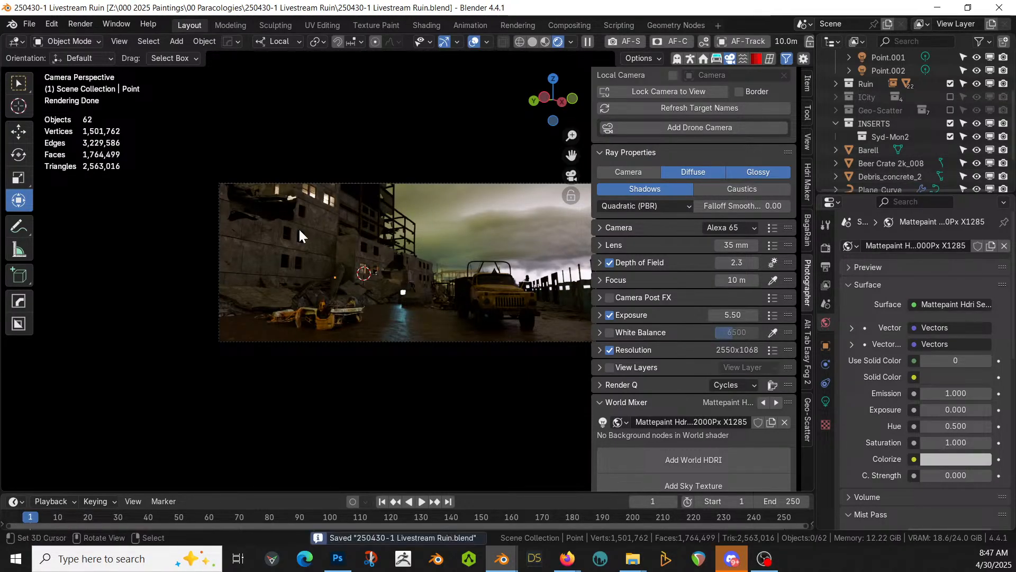
pyautogui.click(533, 43)
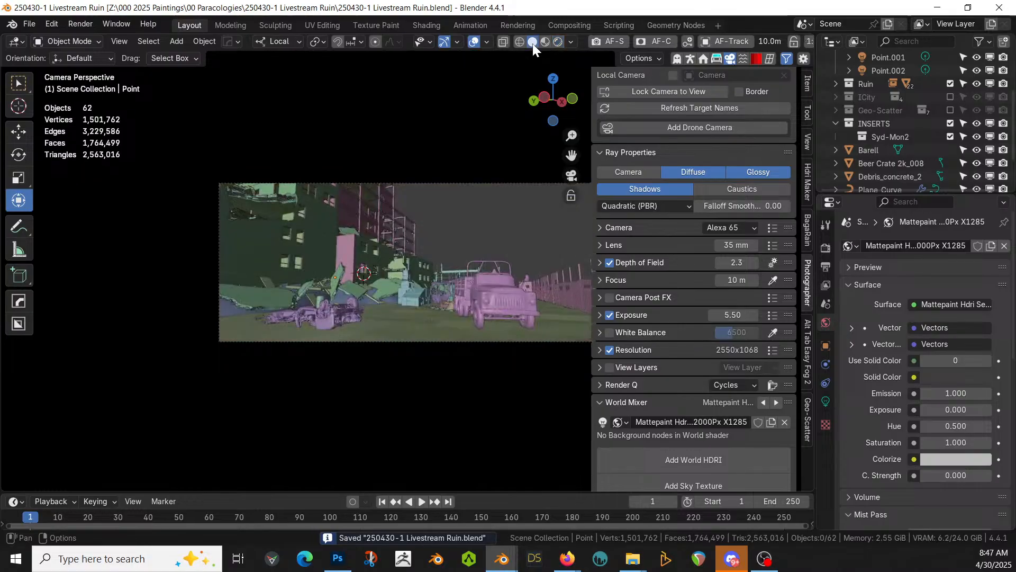
pyautogui.click(950, 96)
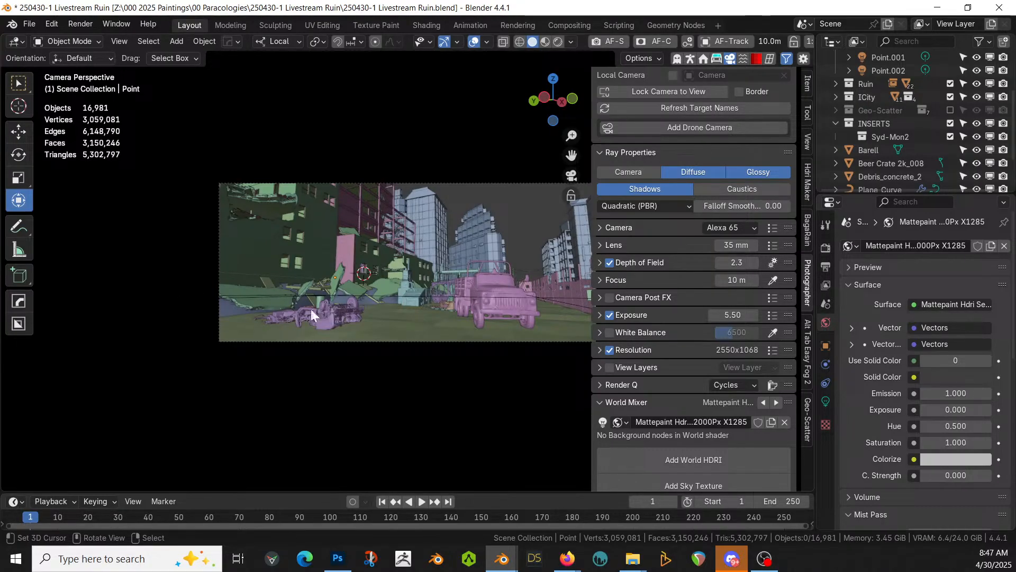
pyautogui.press('ctrl')
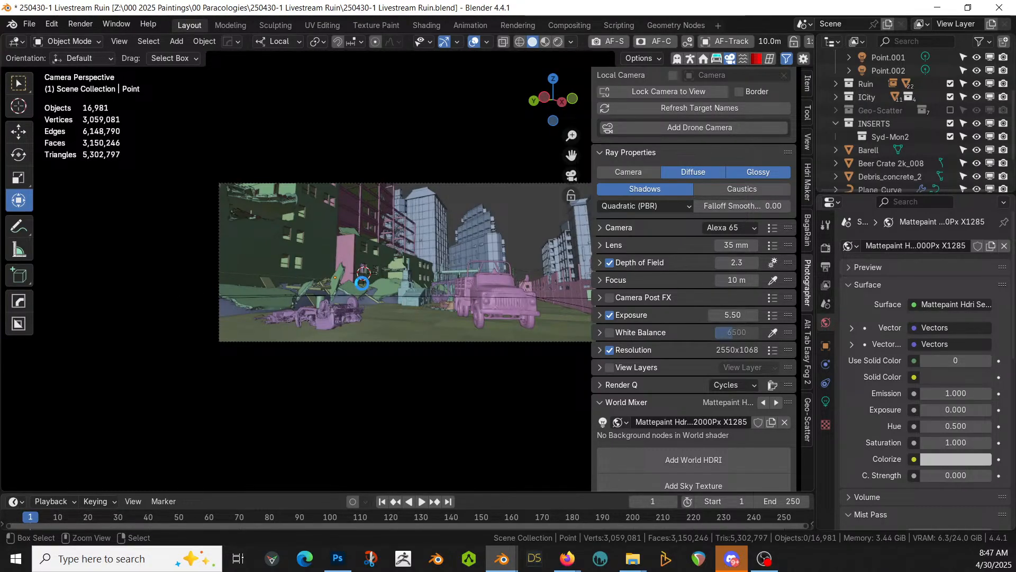
pyautogui.hotkey('ctrl', 's')
pyautogui.press('z')
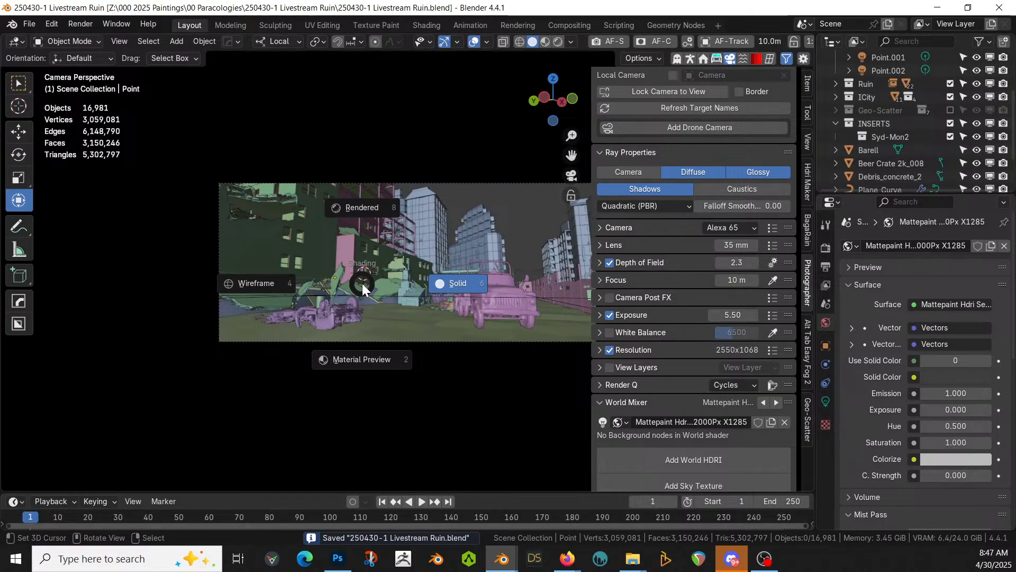
pyautogui.press('8')
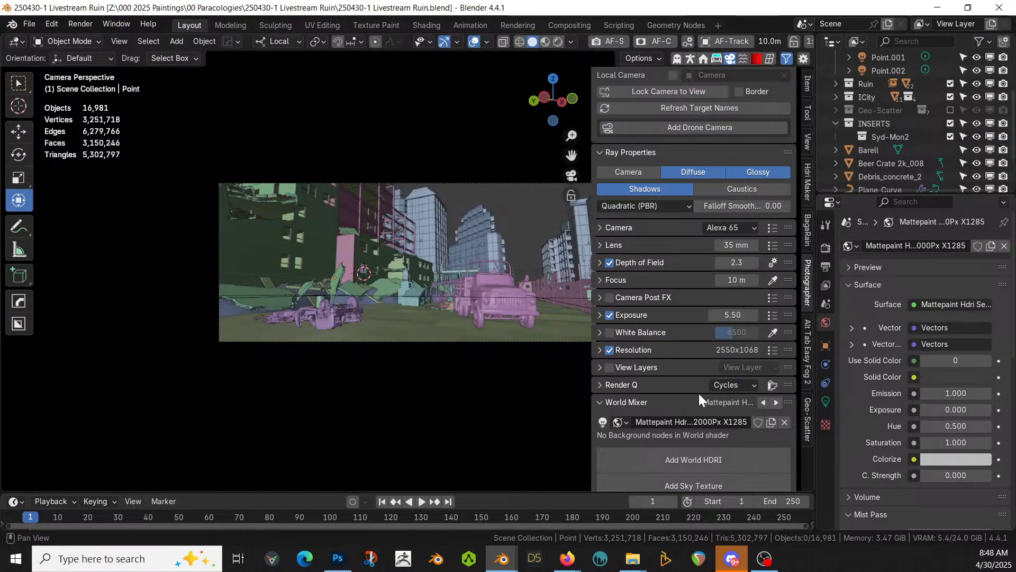
# Turn on Night Mode in the ICity Lights settings
pyautogui.click(703, 58)
pyautogui.click(807, 442)
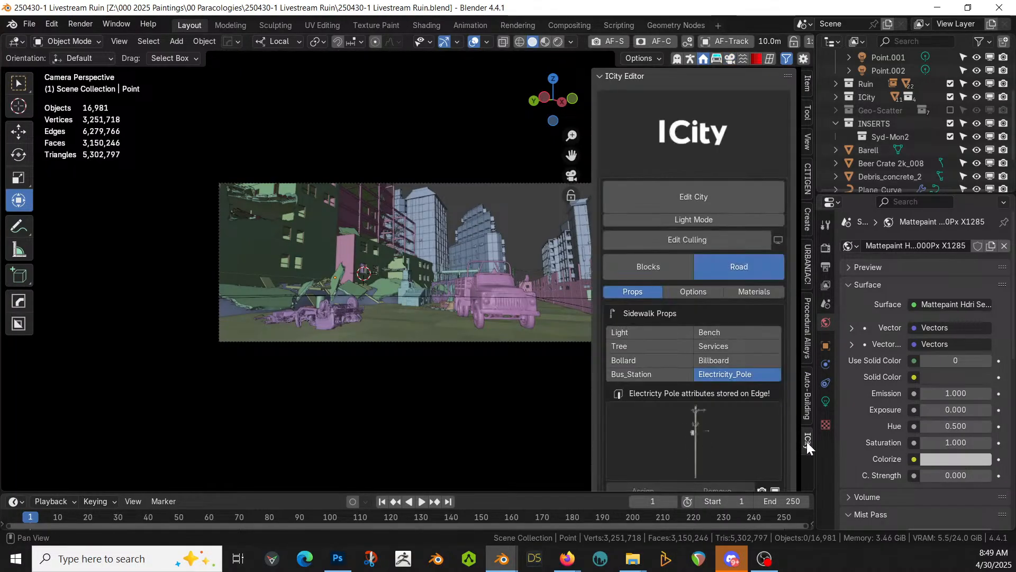
pyautogui.scroll(-2, 681, 428)
pyautogui.scroll(-15, 681, 427)
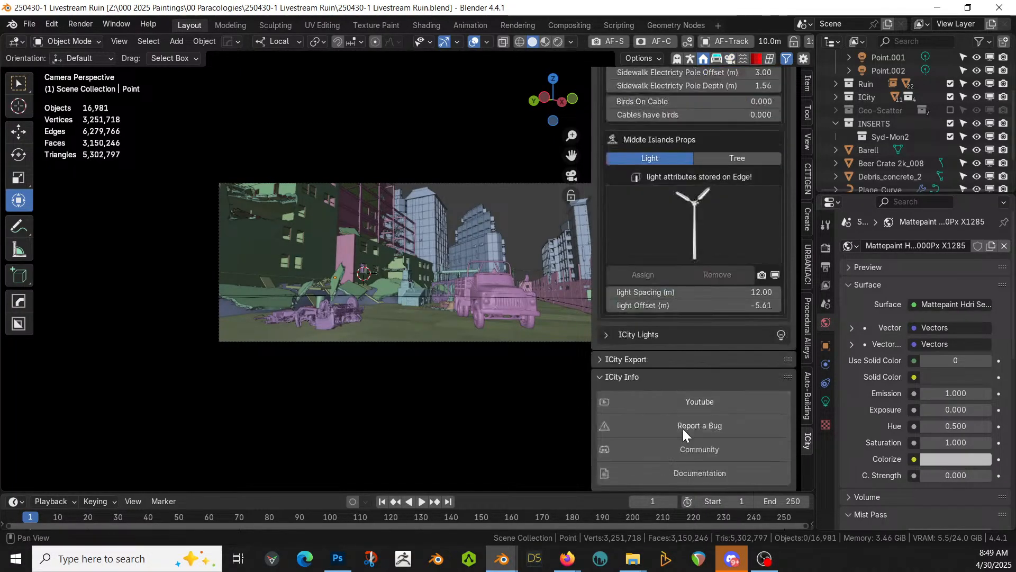
pyautogui.click(606, 335)
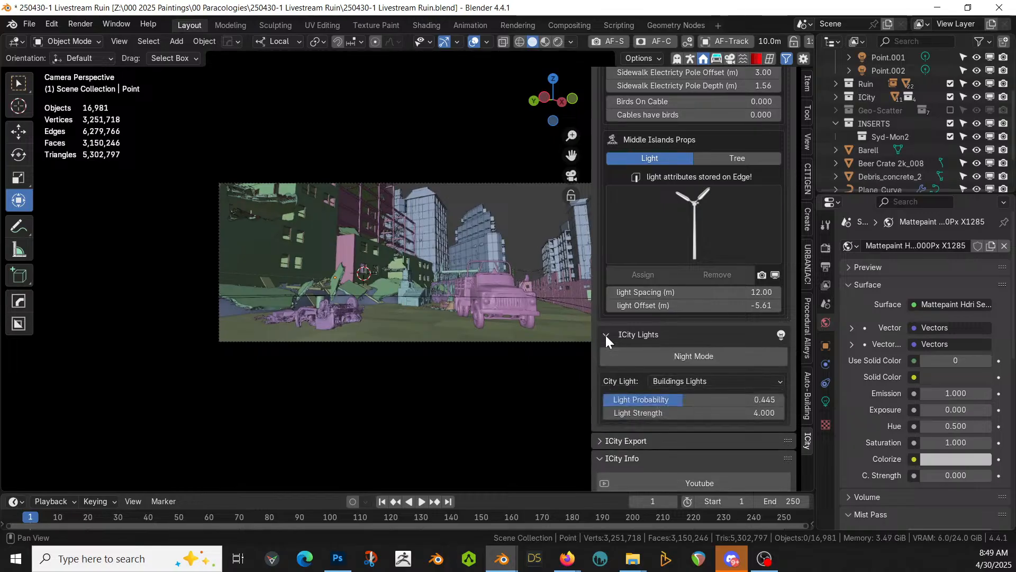
pyautogui.click(714, 358)
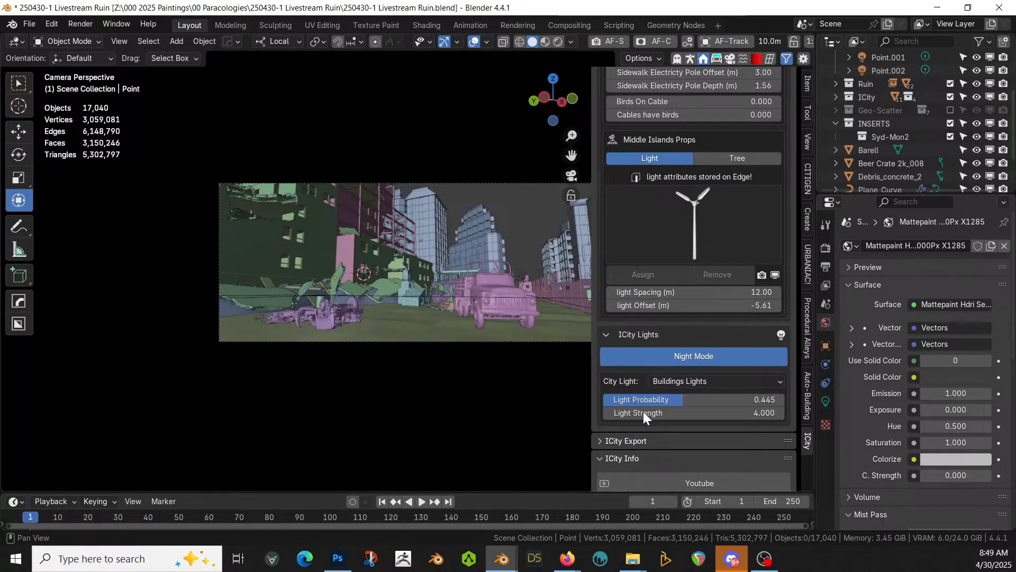
pyautogui.click(708, 353)
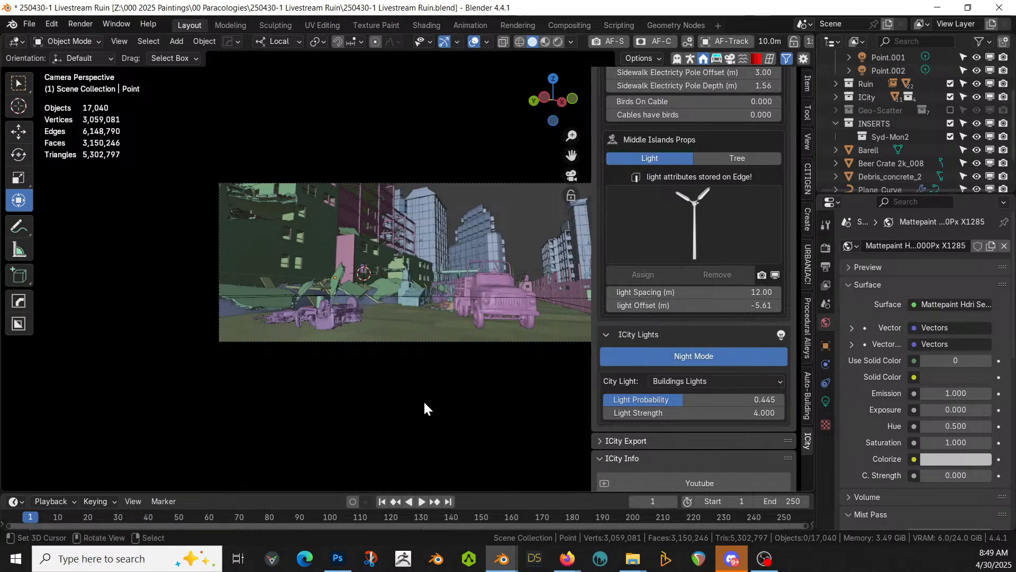
# Start editing the ICity base and delete the four block faces along the city's negative X side
pyautogui.moveTo(402, 301); pyautogui.dragTo(443, 303, button='middle')
pyautogui.scroll(-8, 424, 349)
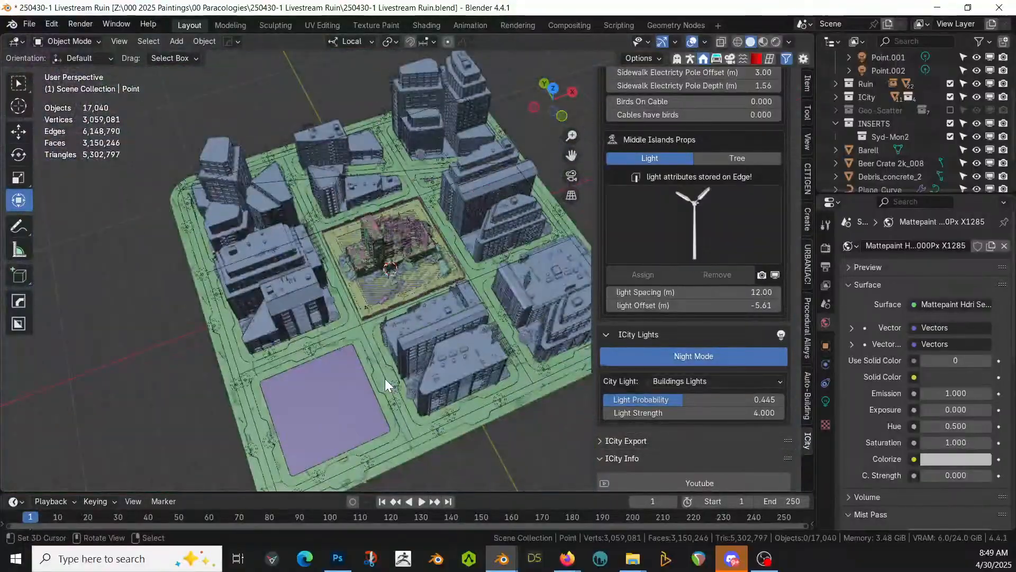
pyautogui.moveTo(386, 379); pyautogui.dragTo(480, 402, button='middle')
pyautogui.press('KP_7')
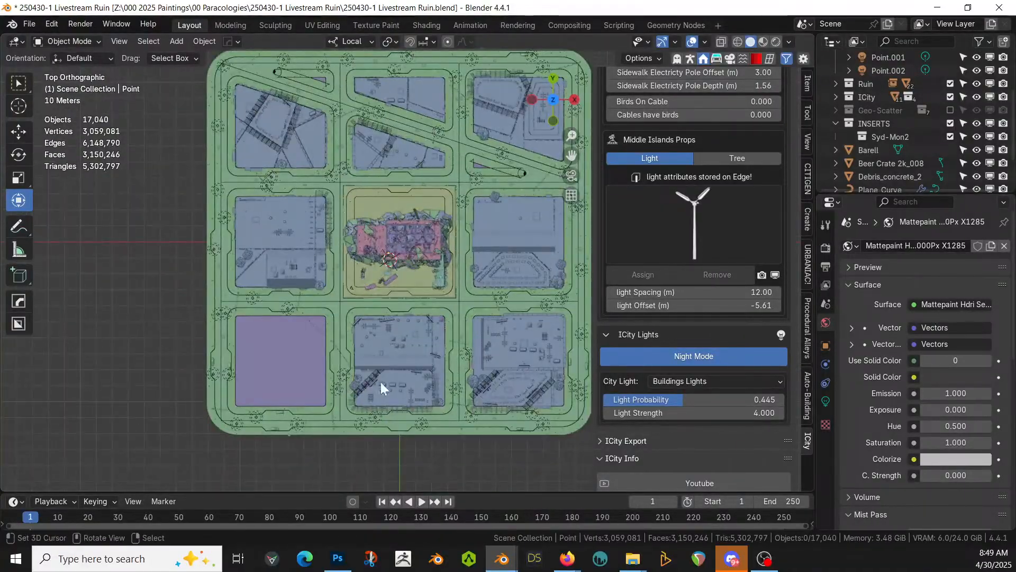
pyautogui.scroll(10, 677, 250)
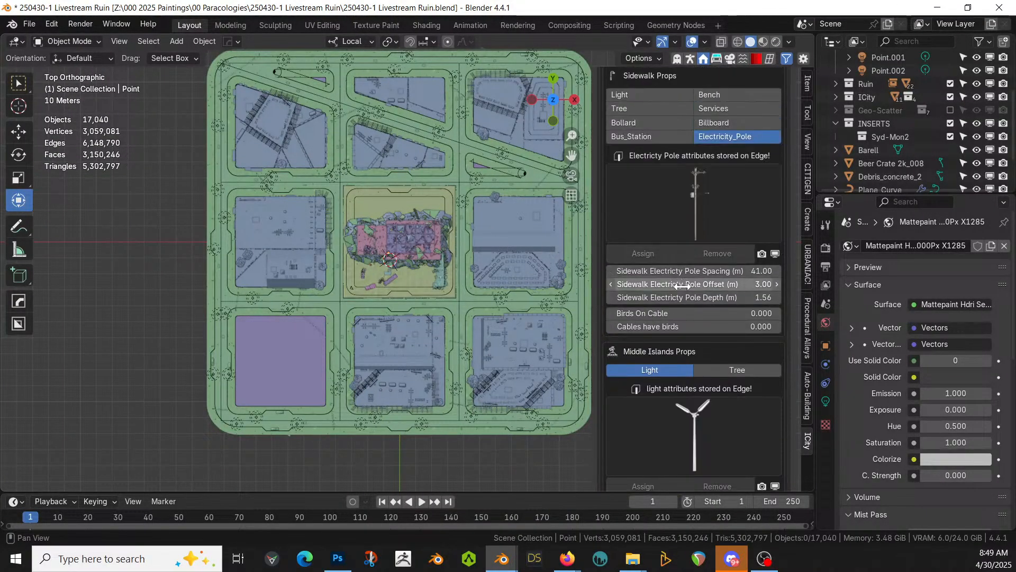
pyautogui.scroll(11, 683, 287)
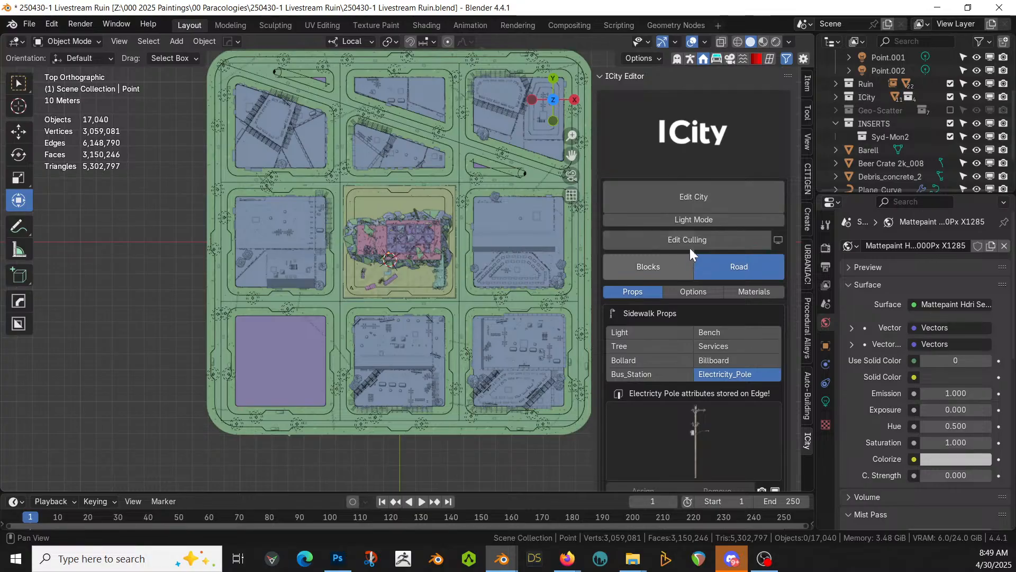
pyautogui.click(699, 197)
pyautogui.click(291, 356)
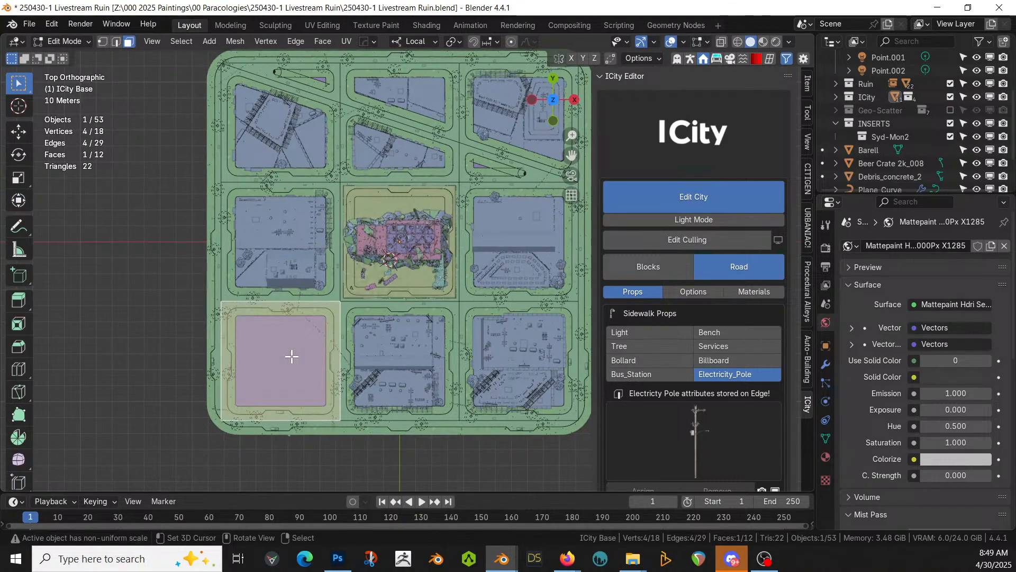
pyautogui.keyDown('shift'); pyautogui.click(292, 266); pyautogui.keyUp('shift')
pyautogui.keyDown('shift'); pyautogui.click(284, 137); pyautogui.keyUp('shift')
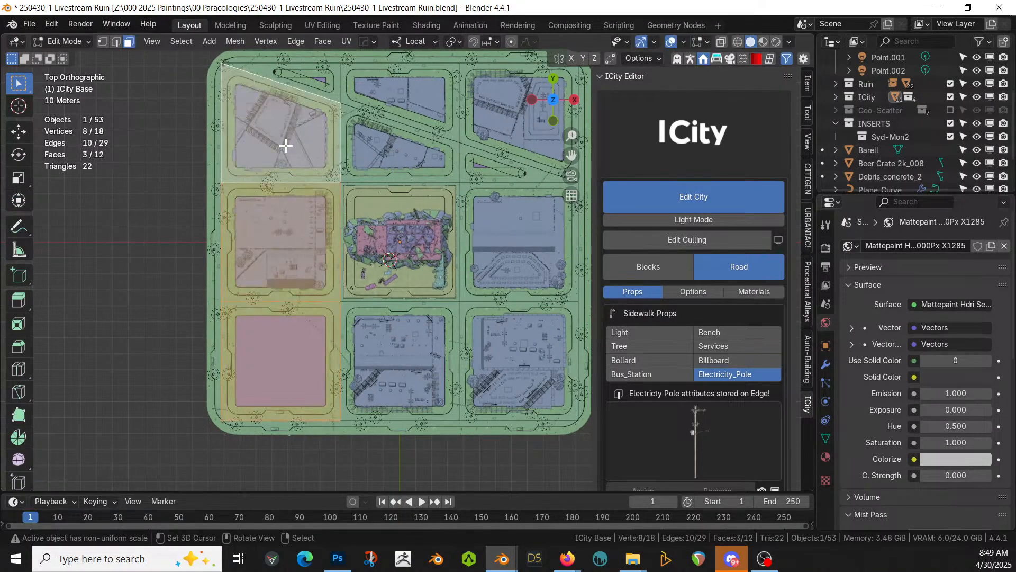
pyautogui.keyDown('shift'); pyautogui.click(293, 80); pyautogui.keyUp('shift')
pyautogui.press('x')
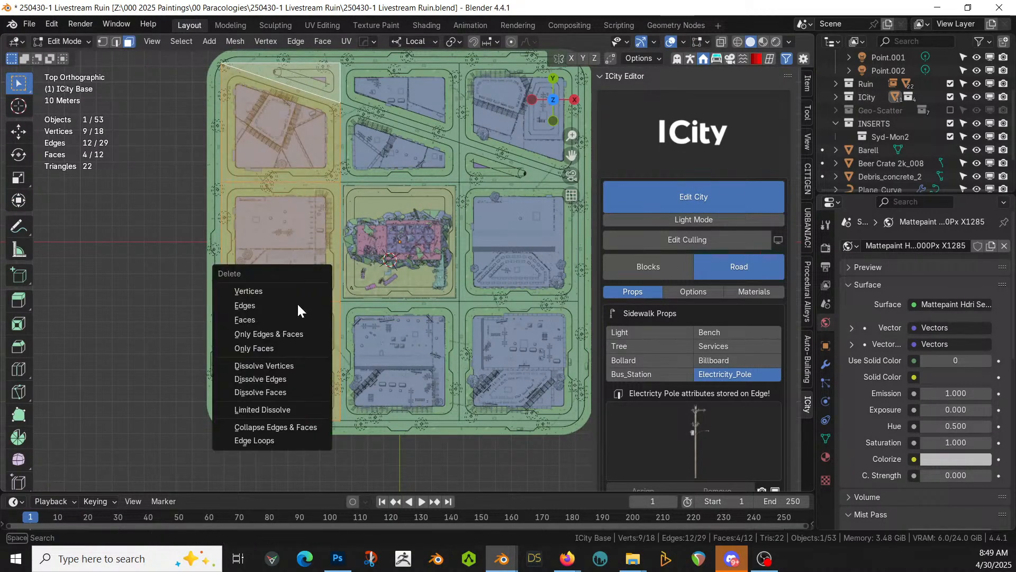
pyautogui.click(269, 318)
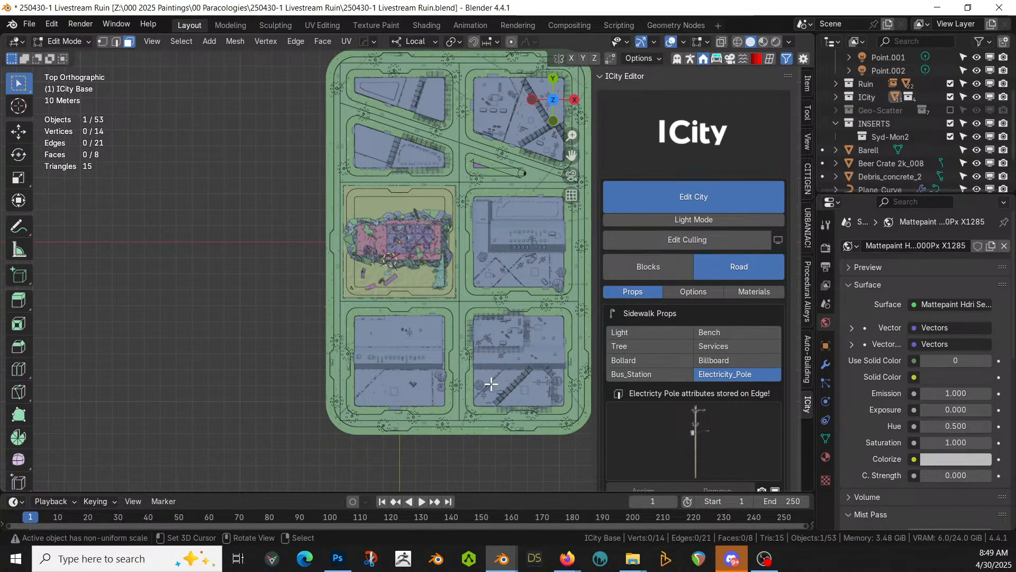
# Delete the small triangular block face of the ICity base beside the diagonal road
pyautogui.press('KP_0')
pyautogui.press('KP_0')
pyautogui.moveTo(452, 351); pyautogui.dragTo(473, 341, button='middle')
pyautogui.press('KP_0')
pyautogui.press('KP_0')
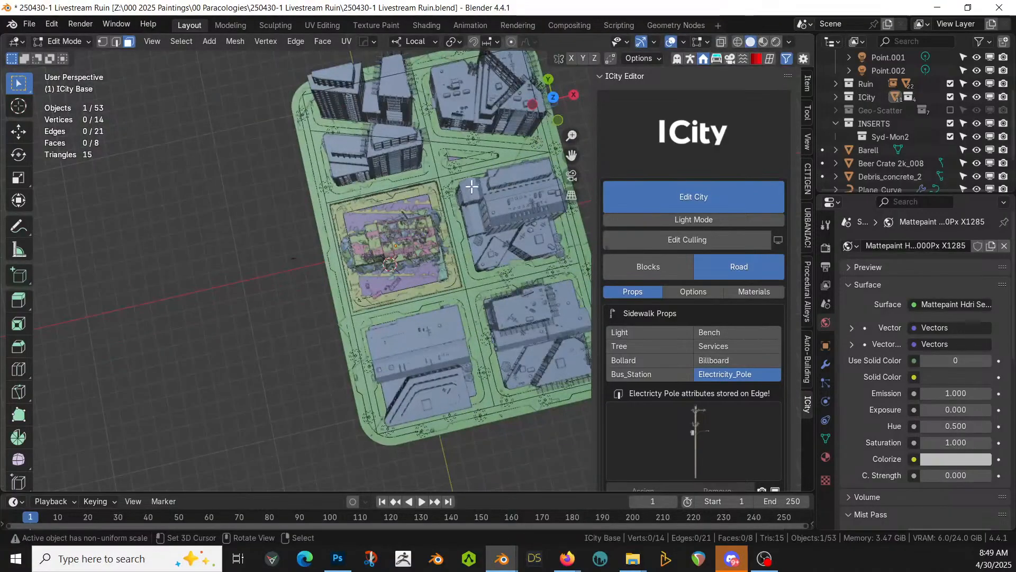
pyautogui.click(464, 157)
pyautogui.press('x')
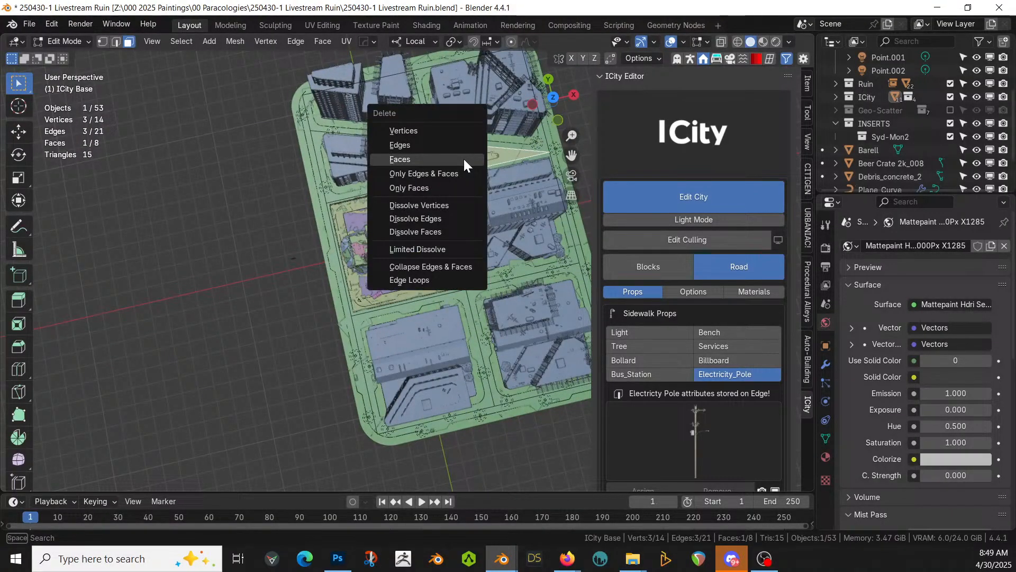
pyautogui.click(418, 161)
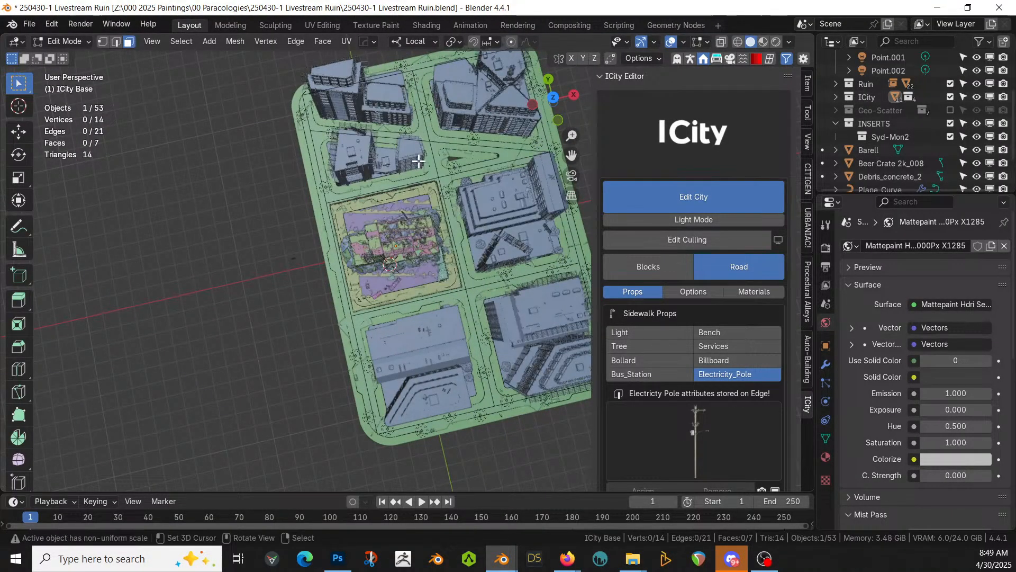
# Delete the ICity base's corner block face at the positive Y end of the ruin's row and save the file
pyautogui.moveTo(429, 249)
pyautogui.mouseDown(button='middle')
pyautogui.moveTo(522, 224)
pyautogui.moveTo(440, 275)
pyautogui.moveTo(453, 247)
pyautogui.moveTo(431, 262)
pyautogui.moveTo(427, 237)
pyautogui.mouseUp(button='middle')
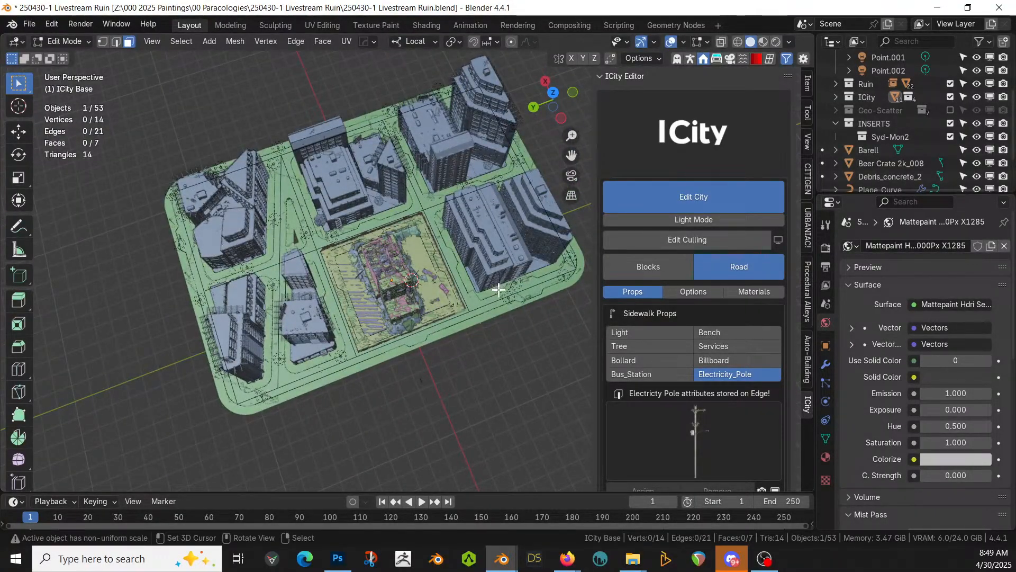
pyautogui.click(259, 308)
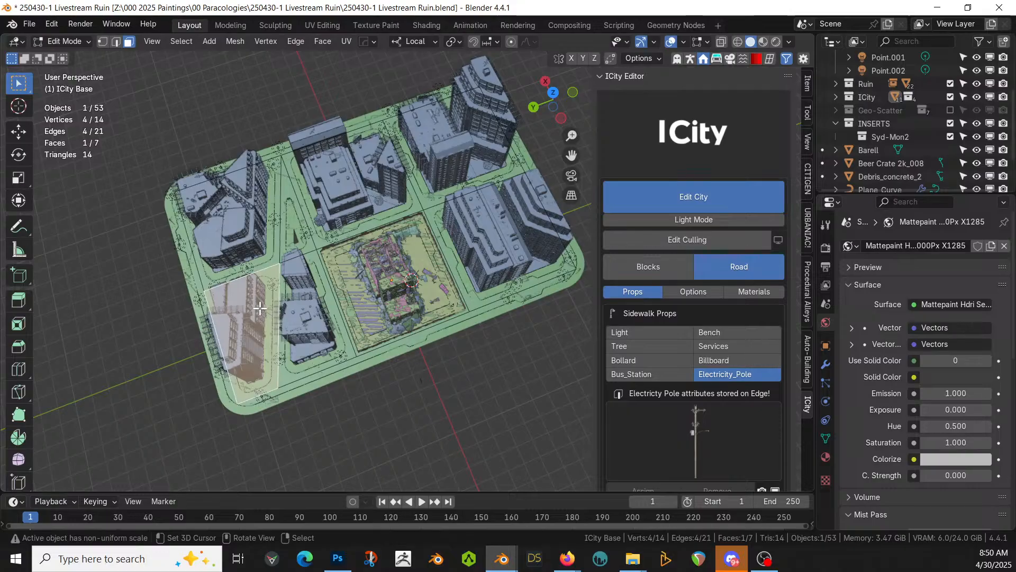
pyautogui.press('x')
pyautogui.click(249, 308)
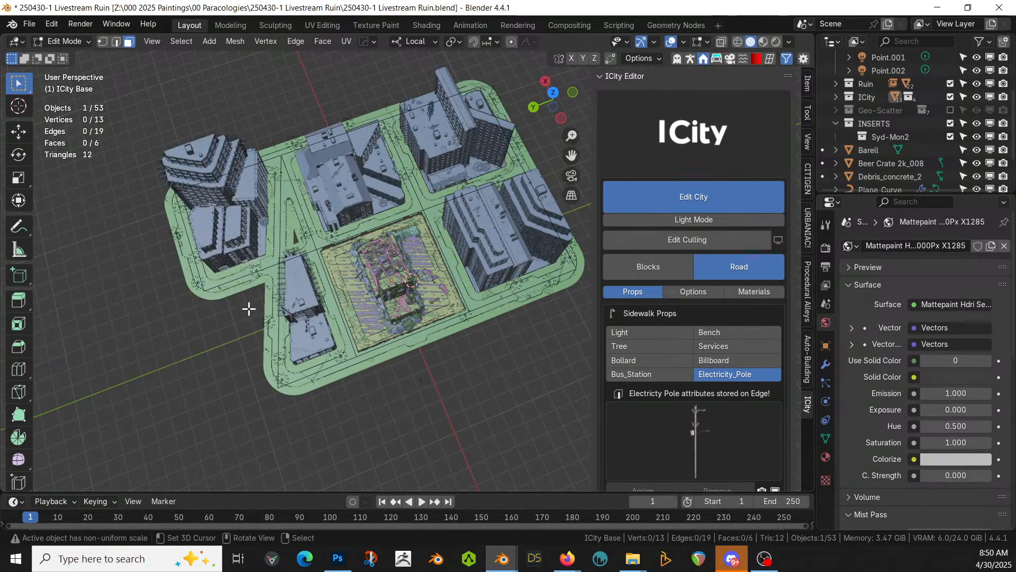
pyautogui.press('KP_0')
pyautogui.moveTo(415, 357); pyautogui.dragTo(417, 345, button='middle')
pyautogui.scroll(-4, 417, 345)
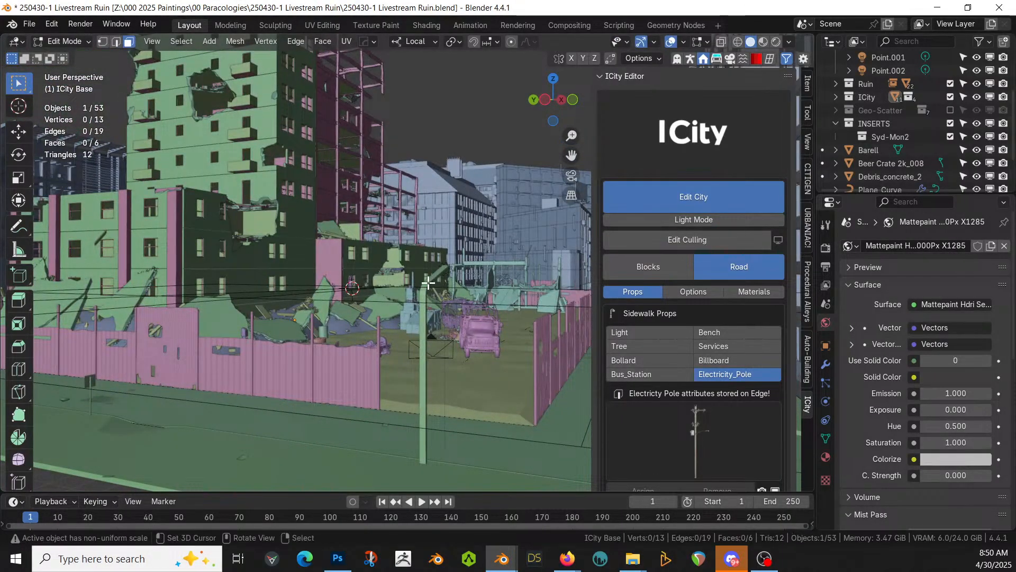
pyautogui.hotkey('ctrl', 's')
# Set the camera's Clip End to 500 m in the Photographer add-on's camera settings and save the file
pyautogui.keyDown('shift'); pyautogui.moveTo(413, 309); pyautogui.dragTo(196, 368, button='middle'); pyautogui.keyUp('shift')
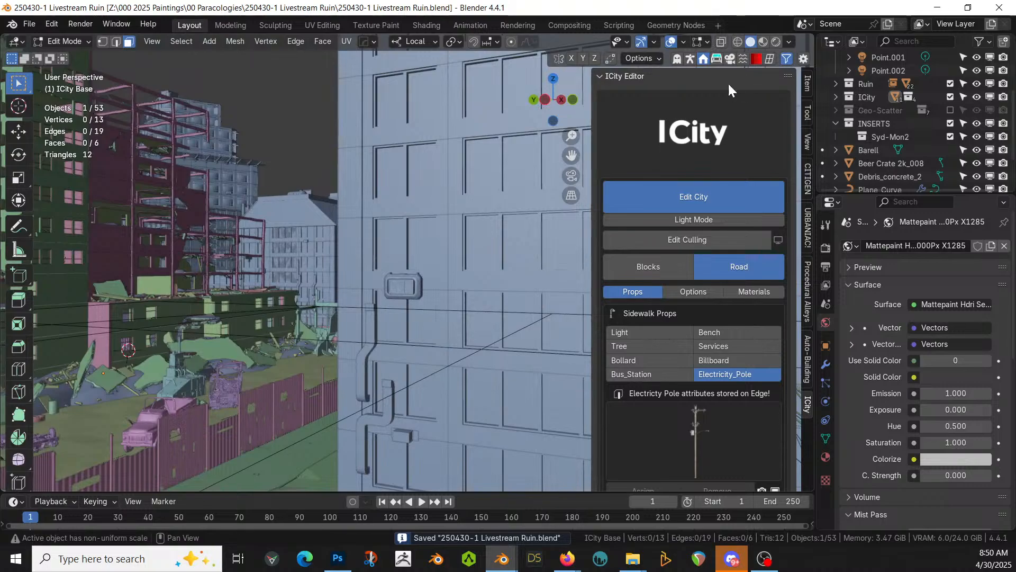
pyautogui.click(730, 57)
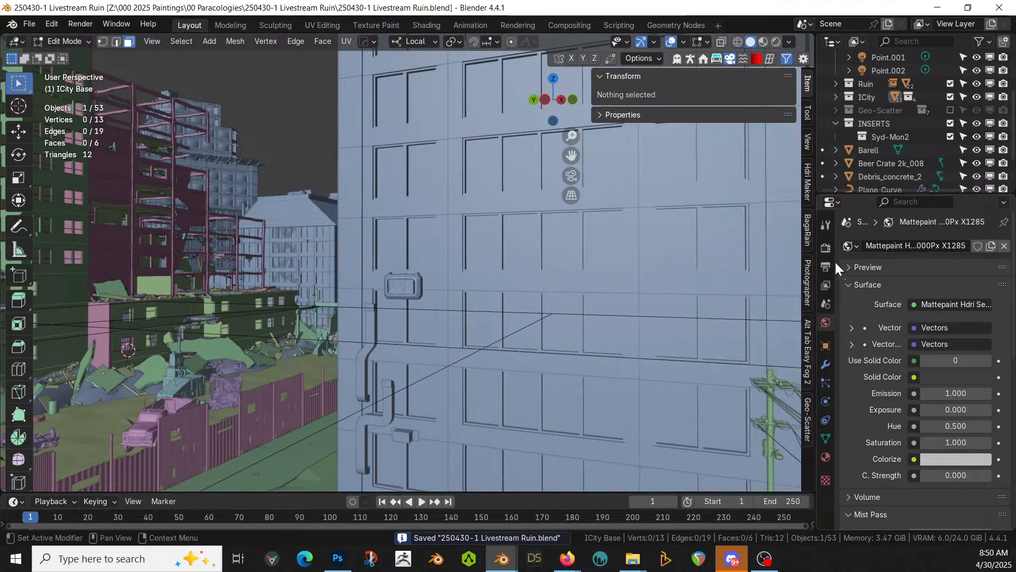
pyautogui.click(617, 258)
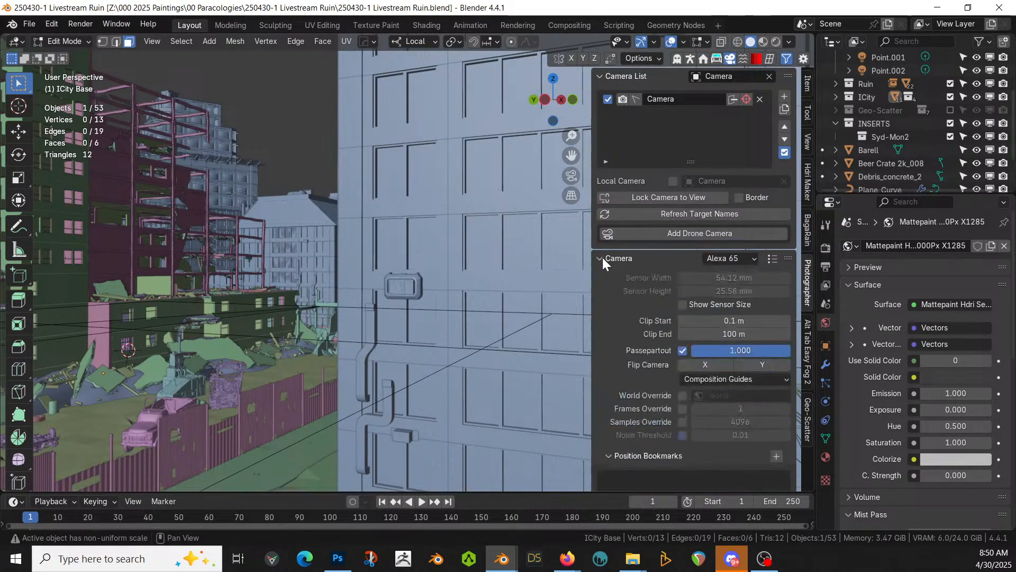
pyautogui.click(735, 334)
pyautogui.write('500')
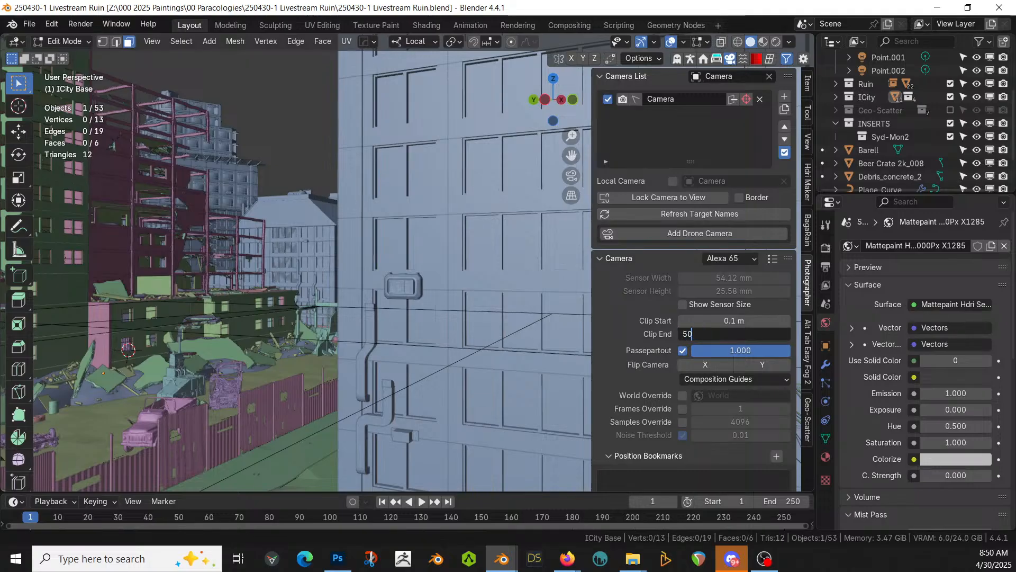
pyautogui.press('Return')
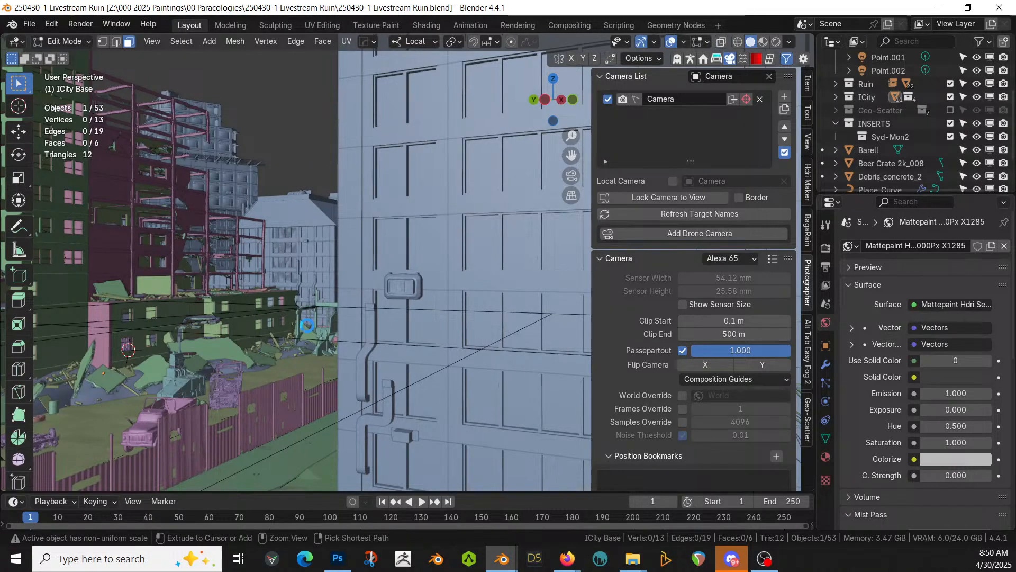
pyautogui.hotkey('ctrl', 's')
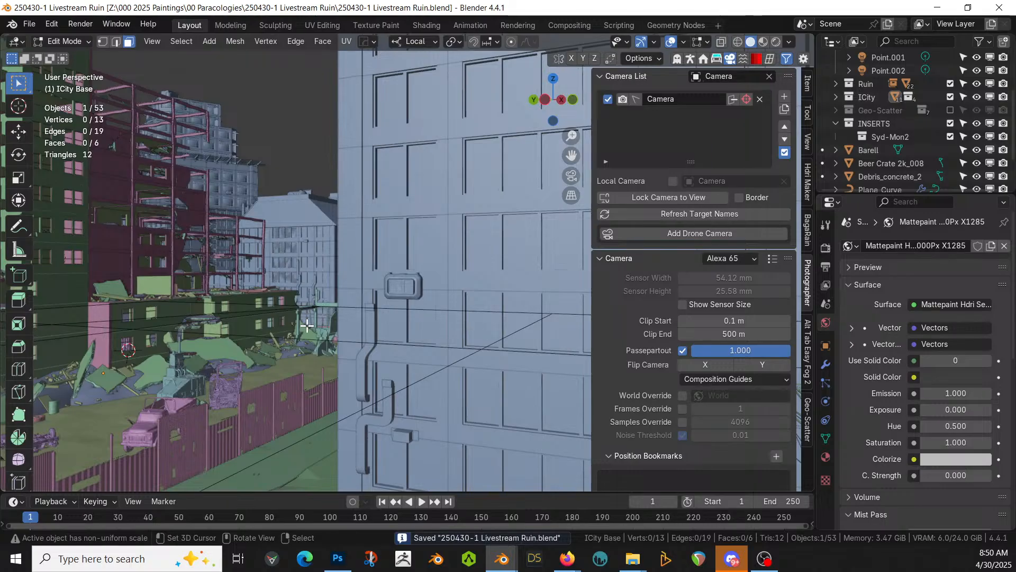
# Frame the camera view in the viewport, save the file, and preview the shot in rendered shading
pyautogui.press('KP_0')
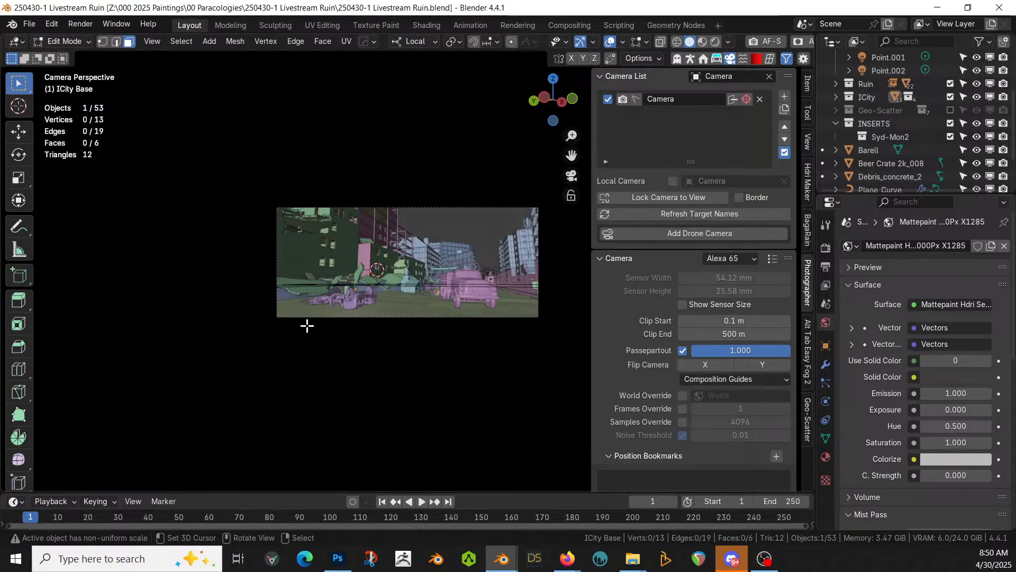
pyautogui.scroll(3, 379, 421)
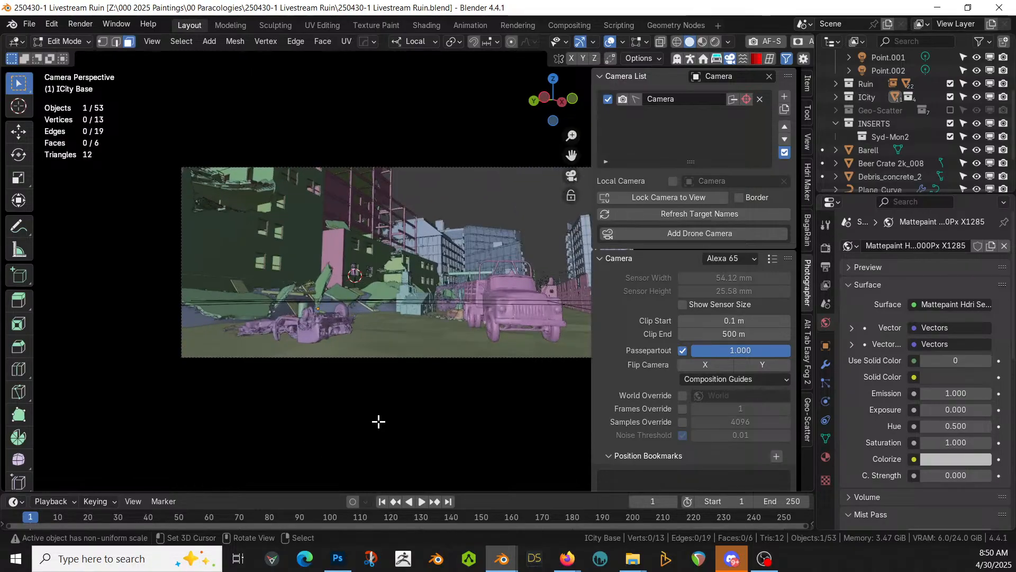
pyautogui.keyDown('shift'); pyautogui.moveTo(381, 418); pyautogui.dragTo(322, 481, button='middle'); pyautogui.keyUp('shift')
pyautogui.scroll(1, 296, 461)
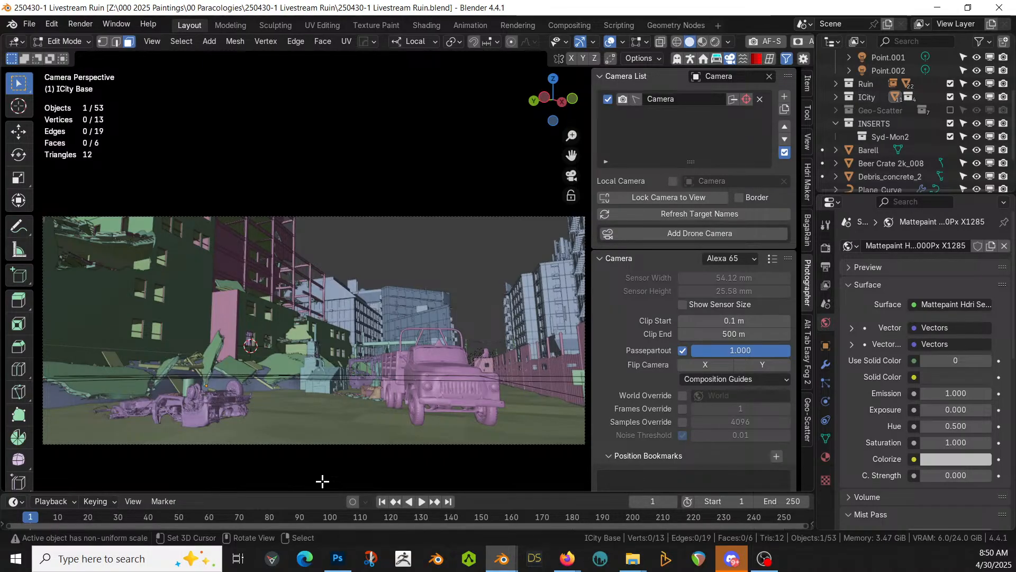
pyautogui.hotkey('ctrl', 's')
pyautogui.press('z')
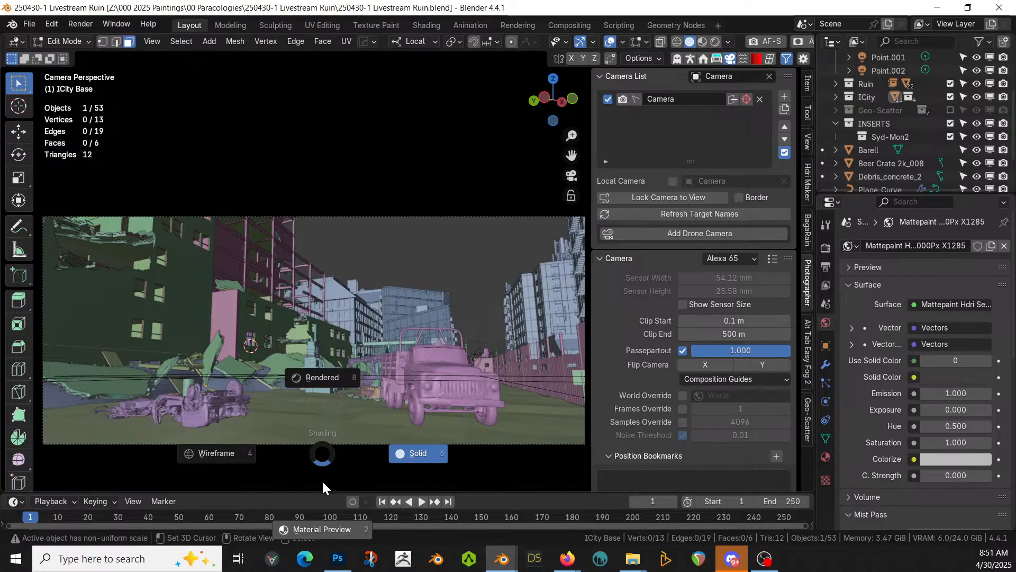
pyautogui.press('8')
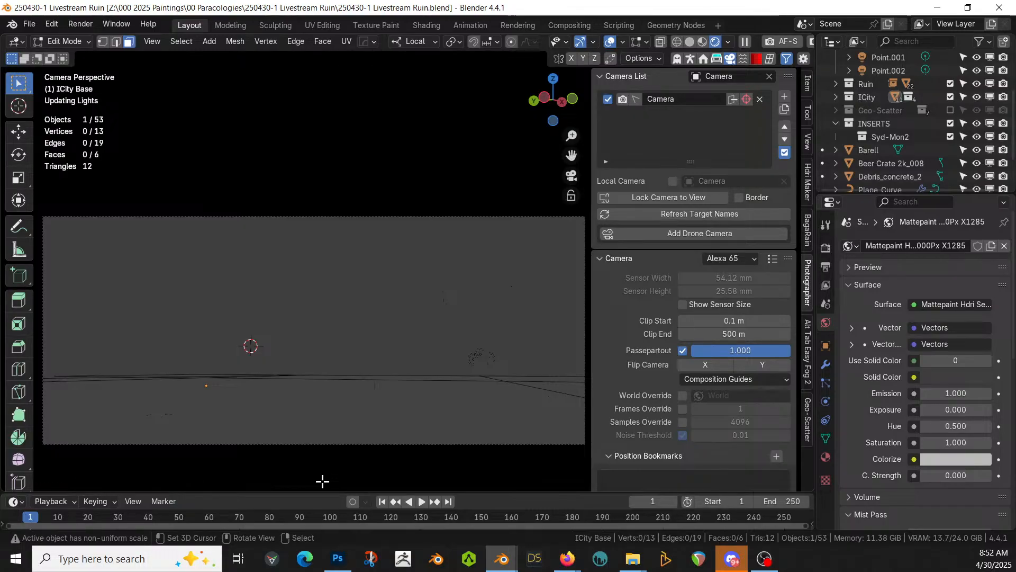
# Return the ICity base to Object Mode and set the viewport to solid shading with the whole scene shown
pyautogui.moveTo(238, 270); pyautogui.dragTo(250, 311, button='middle')
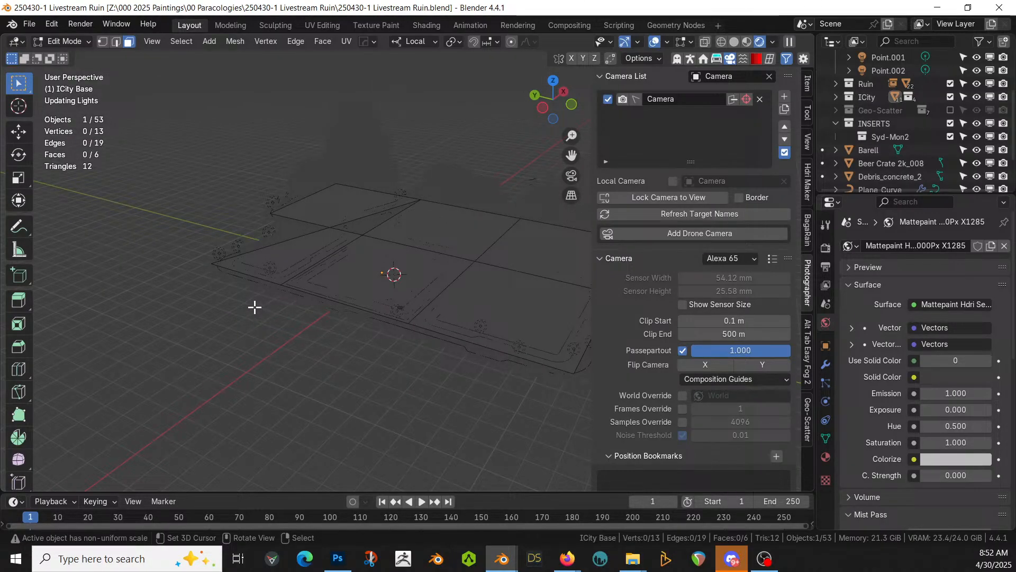
pyautogui.press('KP_Divide')
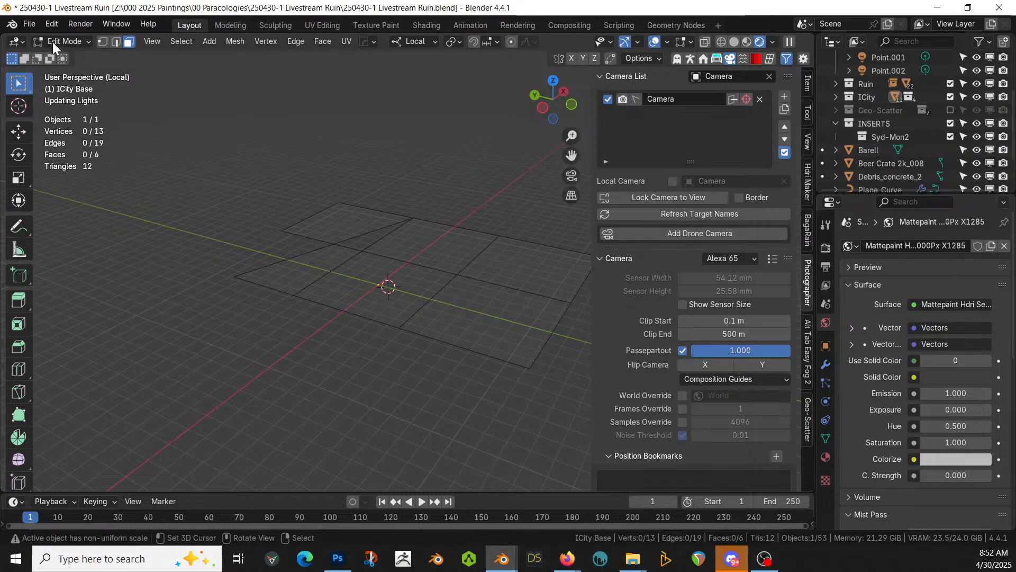
pyautogui.click(78, 40)
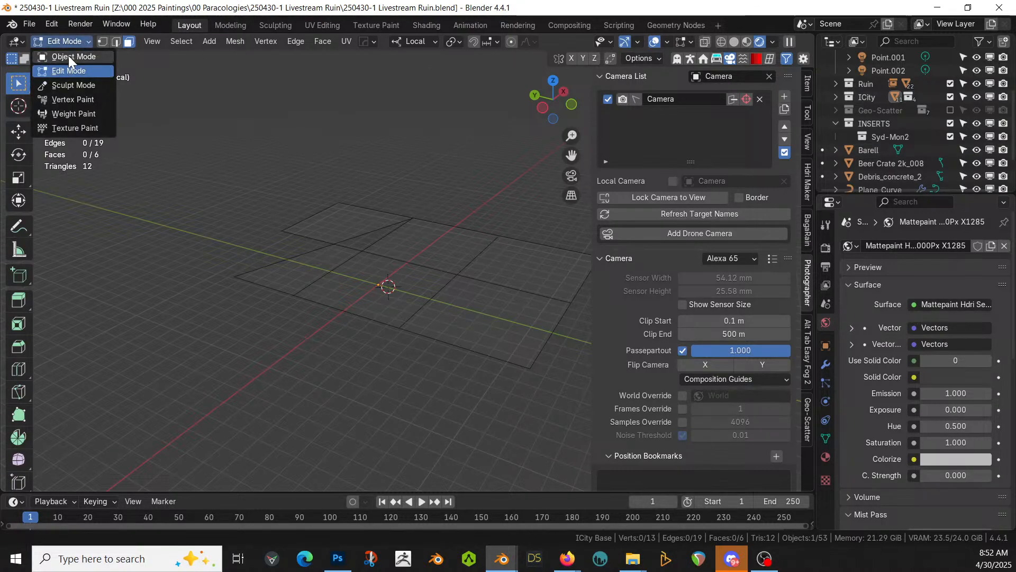
pyautogui.click(68, 56)
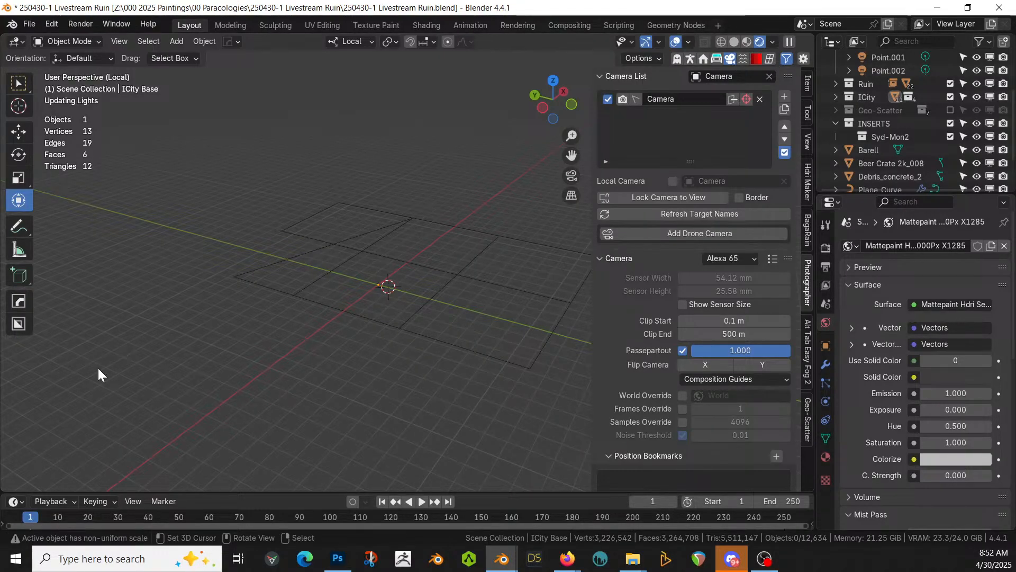
pyautogui.press('KP_Divide')
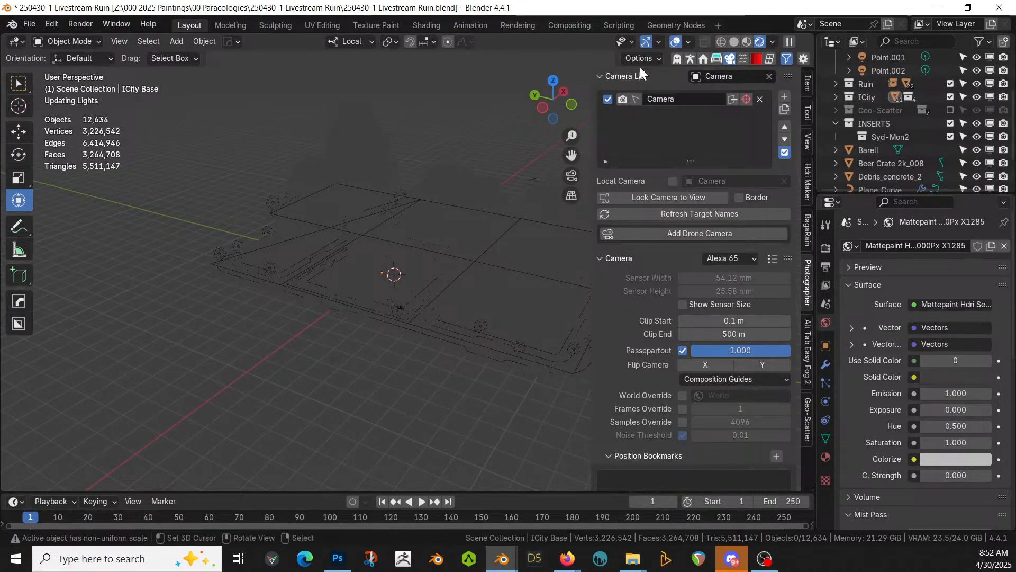
pyautogui.click(736, 41)
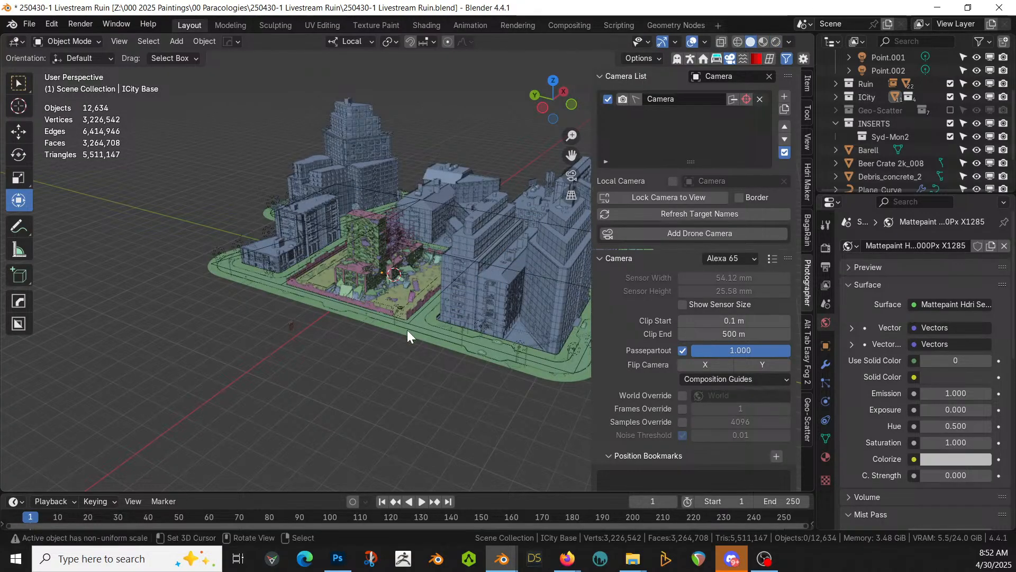
# Save the file, preview the camera view rendered, open the render settings, and return to solid shading
pyautogui.press('KP_0')
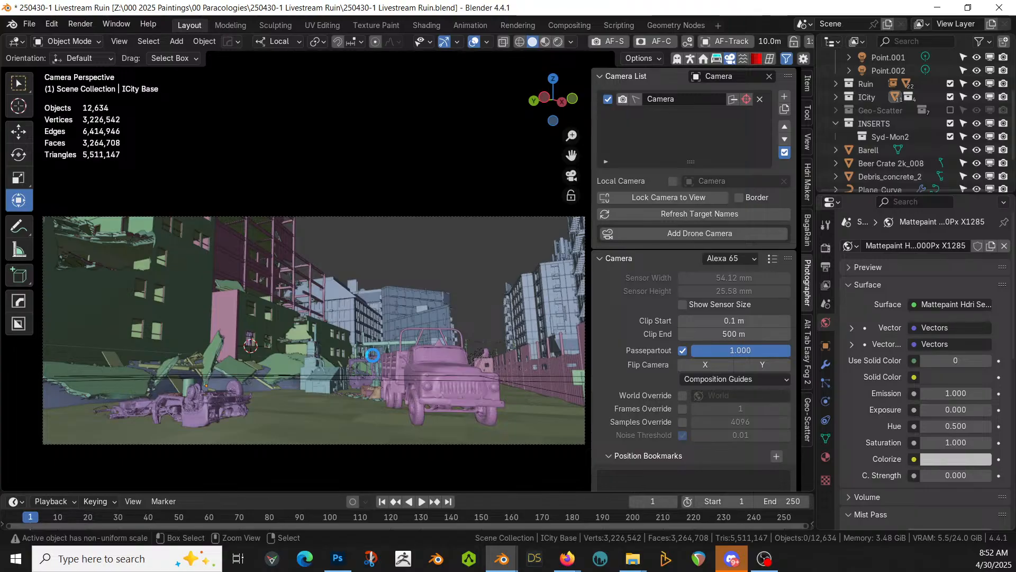
pyautogui.hotkey('ctrl', 's')
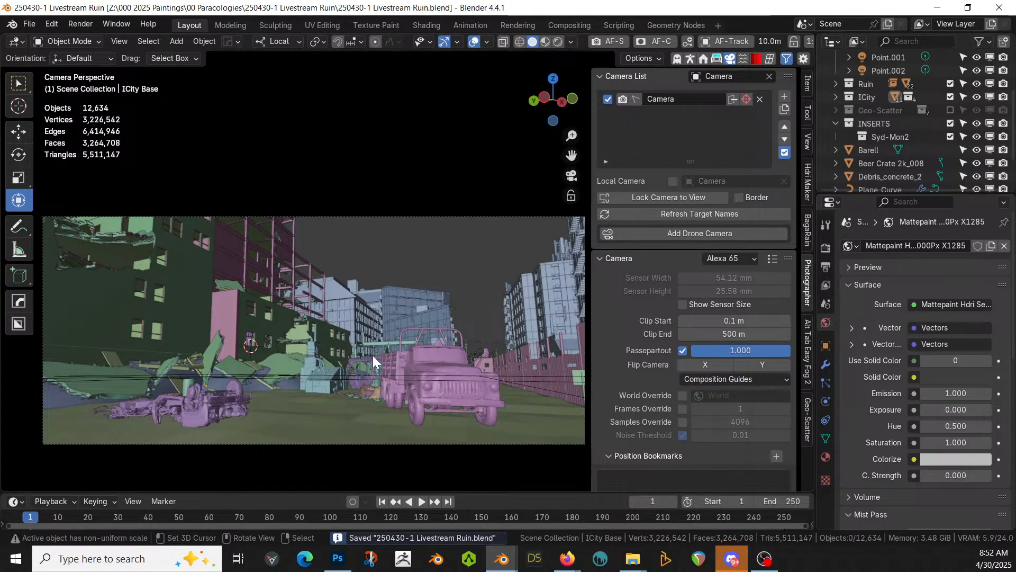
pyautogui.press('z')
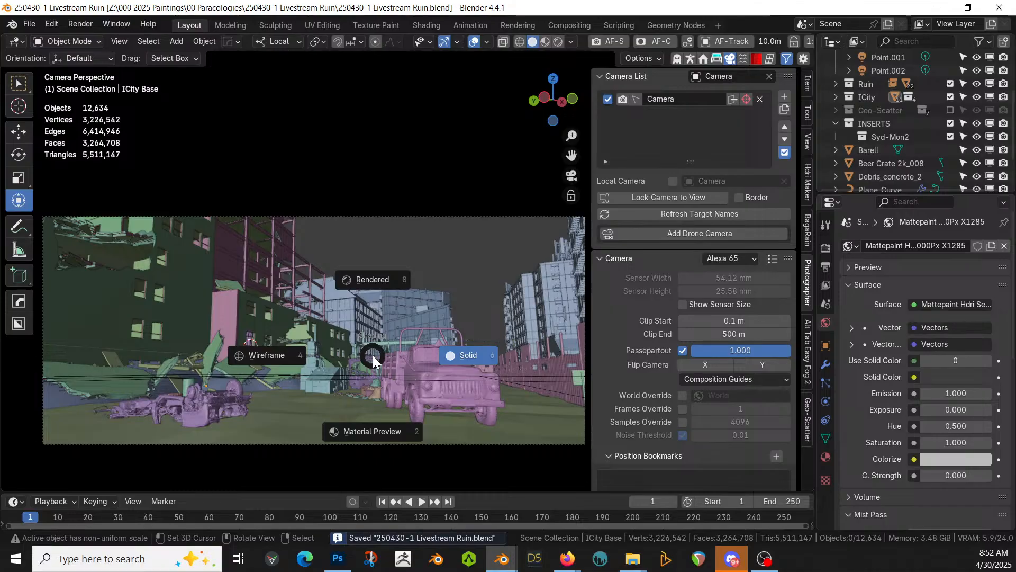
pyautogui.press('8')
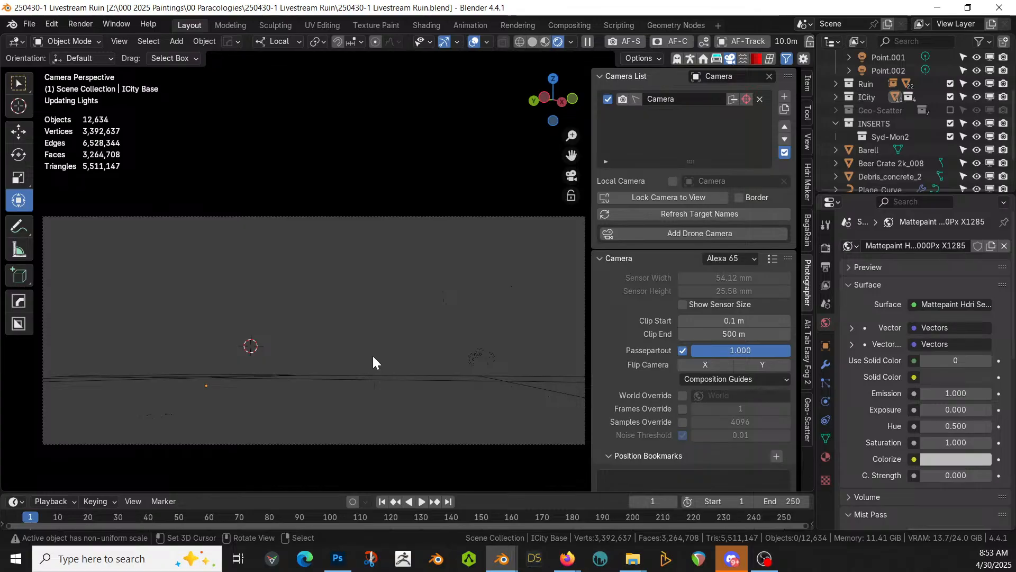
pyautogui.click(825, 247)
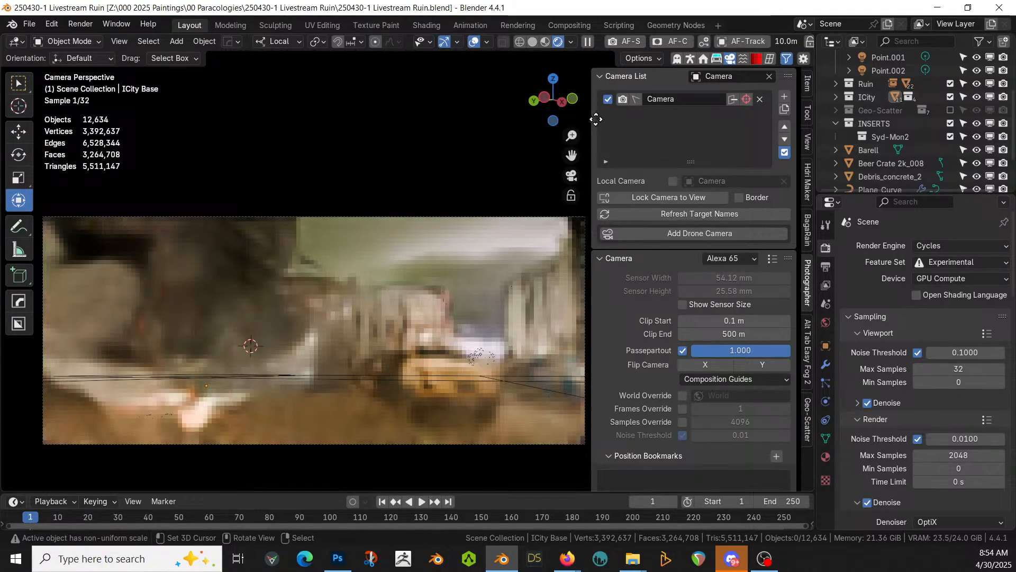
pyautogui.click(533, 42)
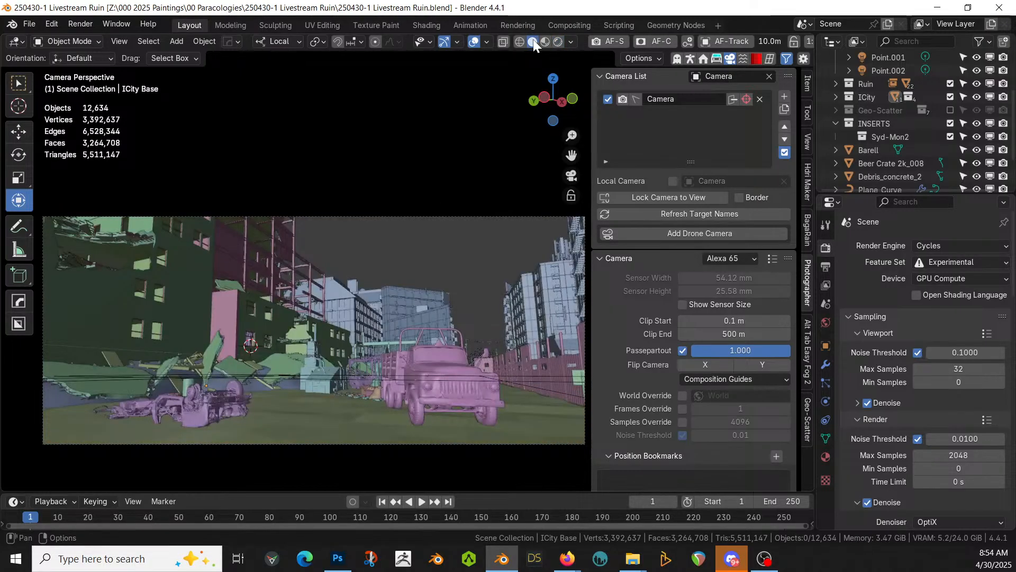
# Exclude the ICity collection from the view layer and preview the camera view in rendered shading
pyautogui.click(950, 97)
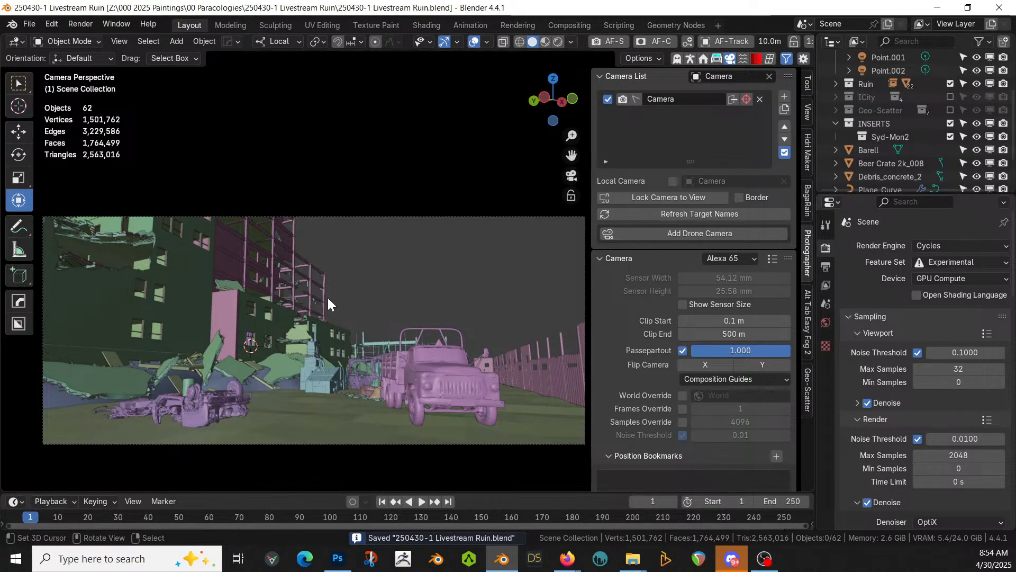
pyautogui.press('z')
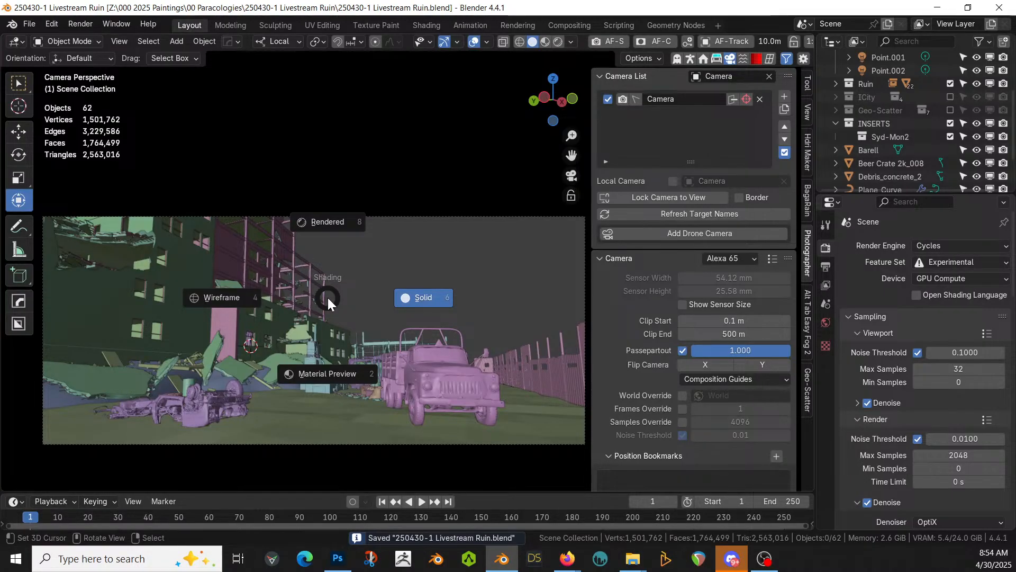
pyautogui.press('8')
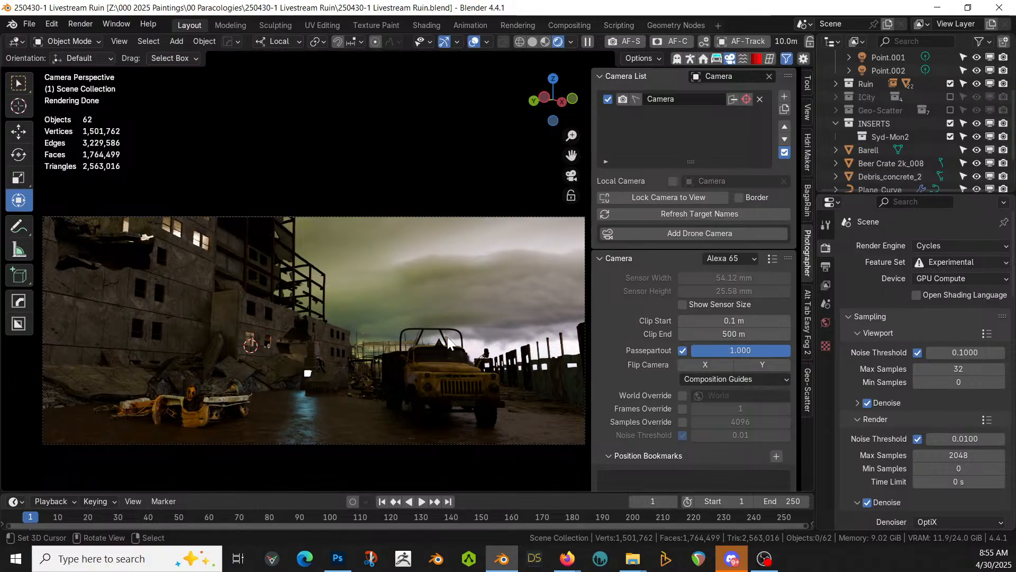
# Return to solid shading from an overview of the ruin and delete the ICity collection with its whole hierarchy
pyautogui.moveTo(468, 351); pyautogui.dragTo(452, 387, button='middle')
pyautogui.scroll(-8, 452, 387)
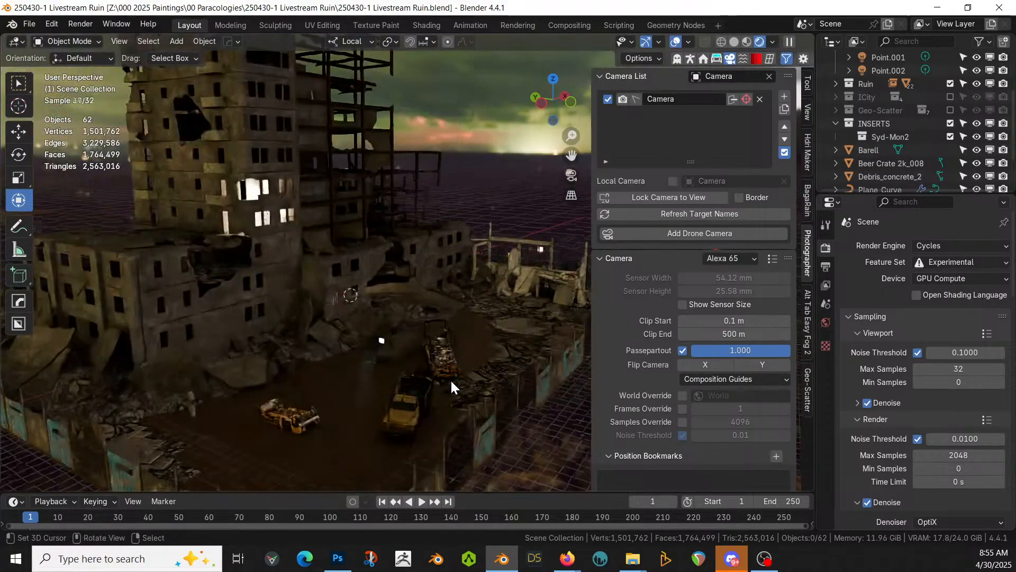
pyautogui.press('z')
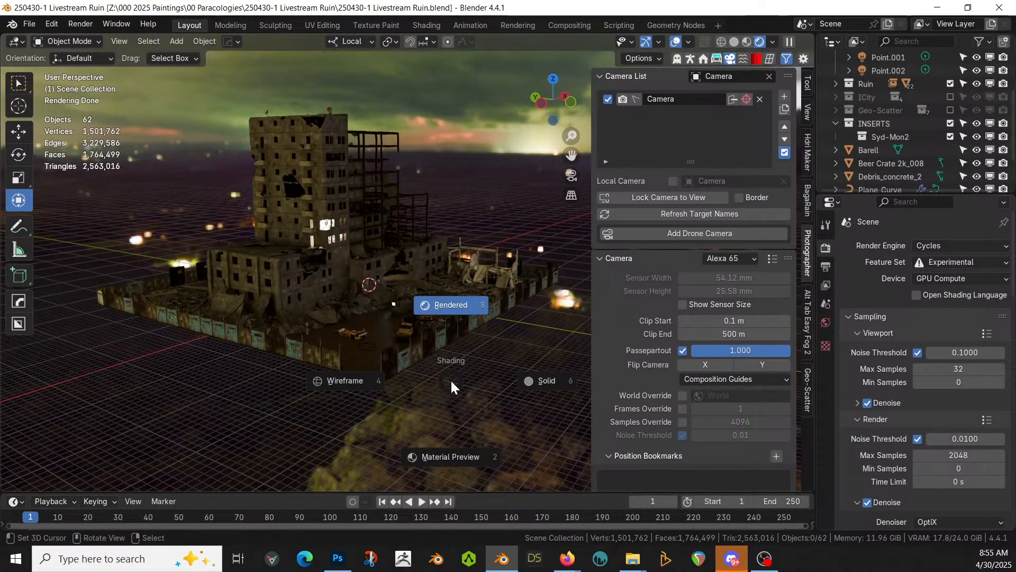
pyautogui.click(540, 380)
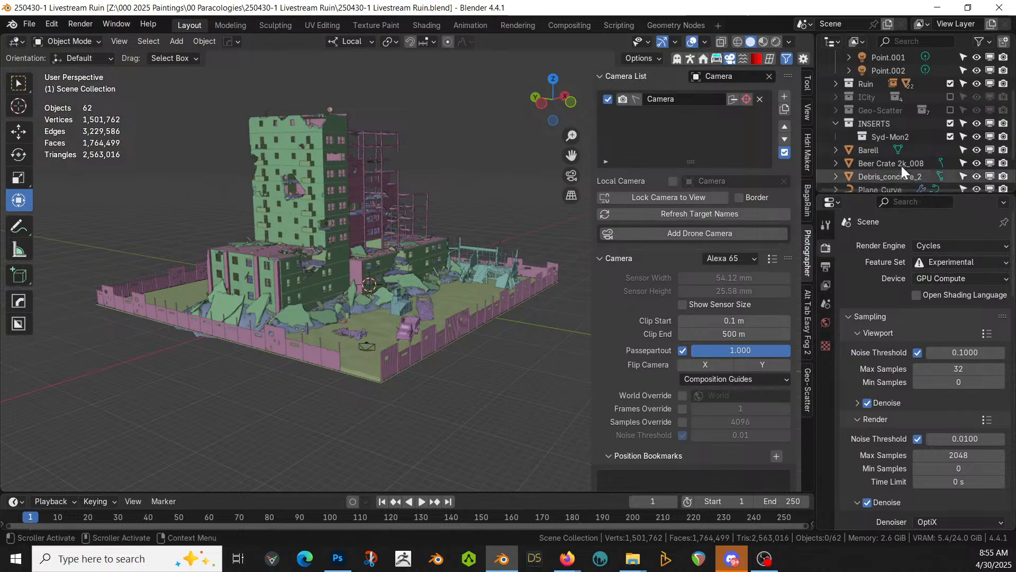
pyautogui.rightClick(867, 96)
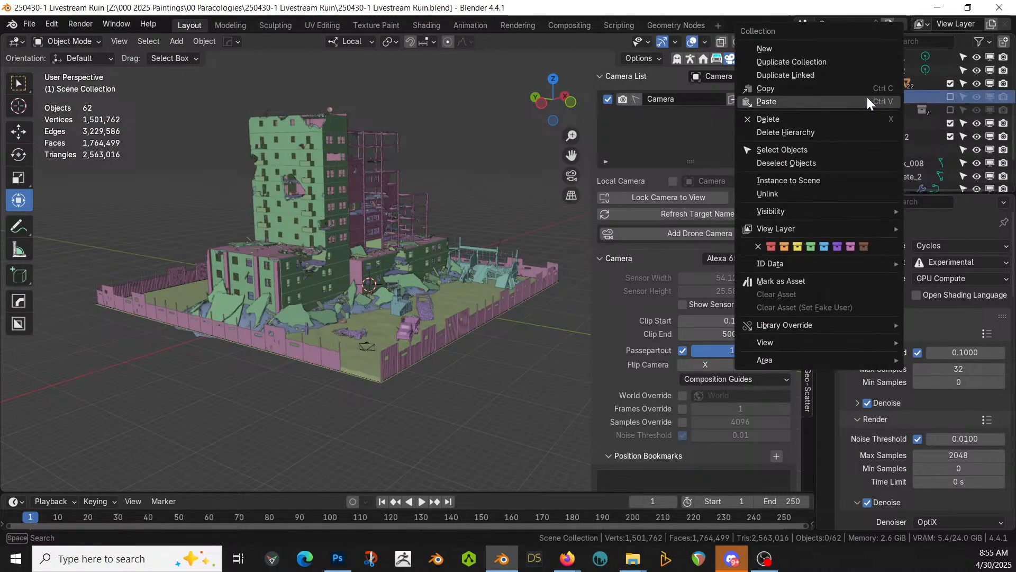
pyautogui.click(783, 133)
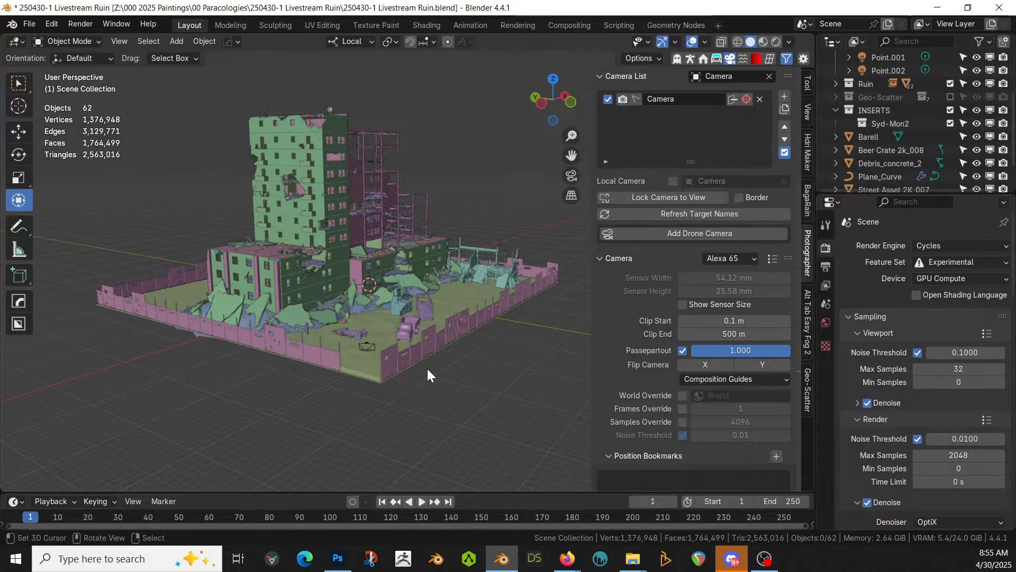
# Browse the Metro catalog of the City Builder asset library beside a top view of the scene, then close the asset browser area
pyautogui.moveTo(427, 368); pyautogui.dragTo(440, 407, button='middle')
pyautogui.press('KP_7')
pyautogui.scroll(-2, 427, 408)
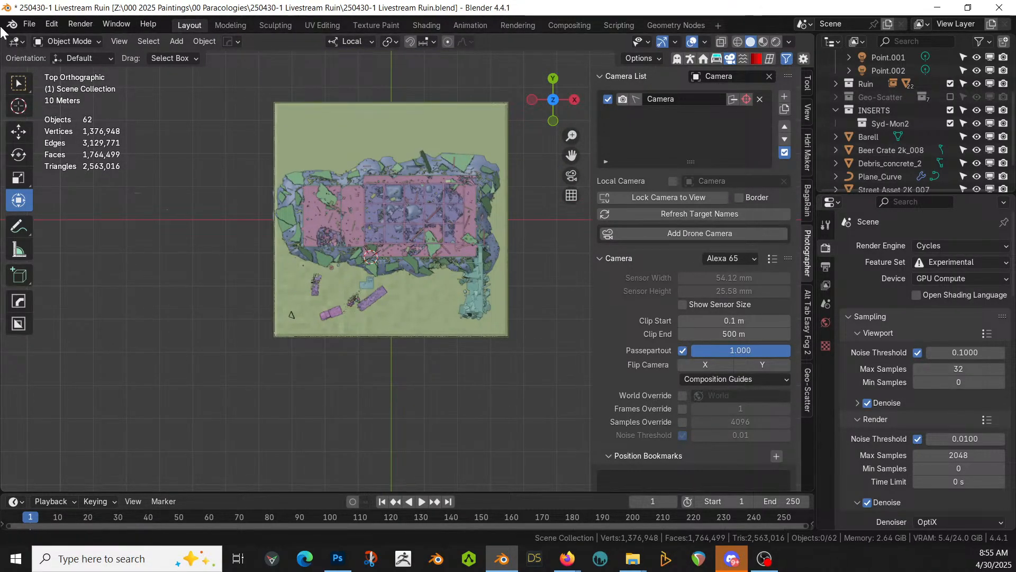
pyautogui.moveTo(3, 35); pyautogui.dragTo(266, 143)
pyautogui.hotkey('shift', 'F1')
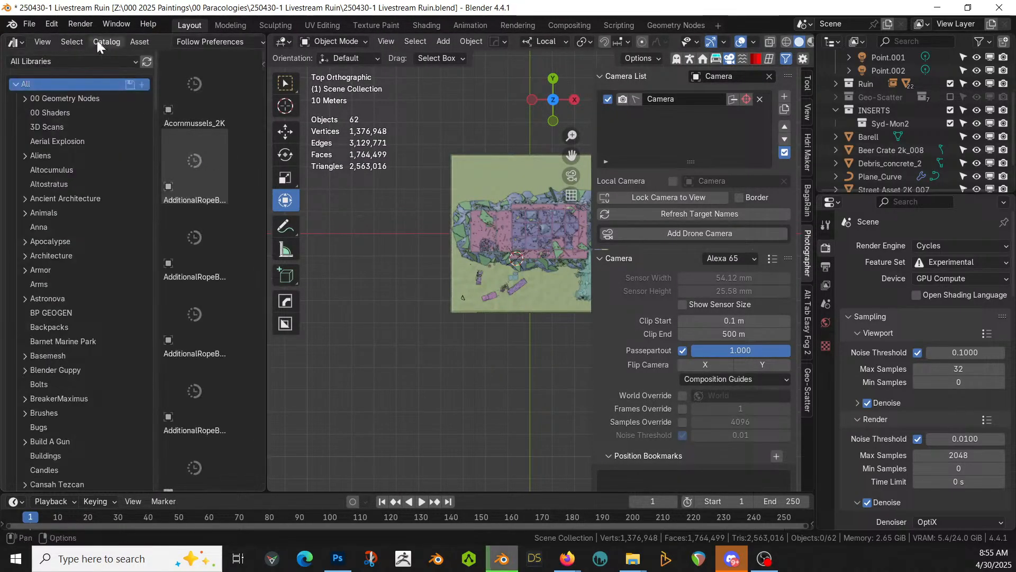
pyautogui.click(42, 61)
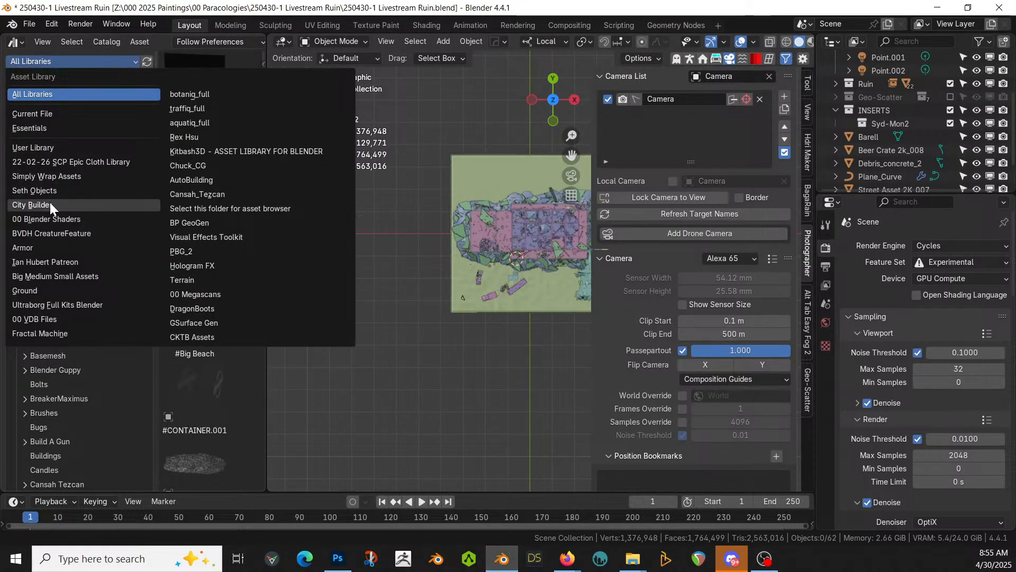
pyautogui.click(49, 204)
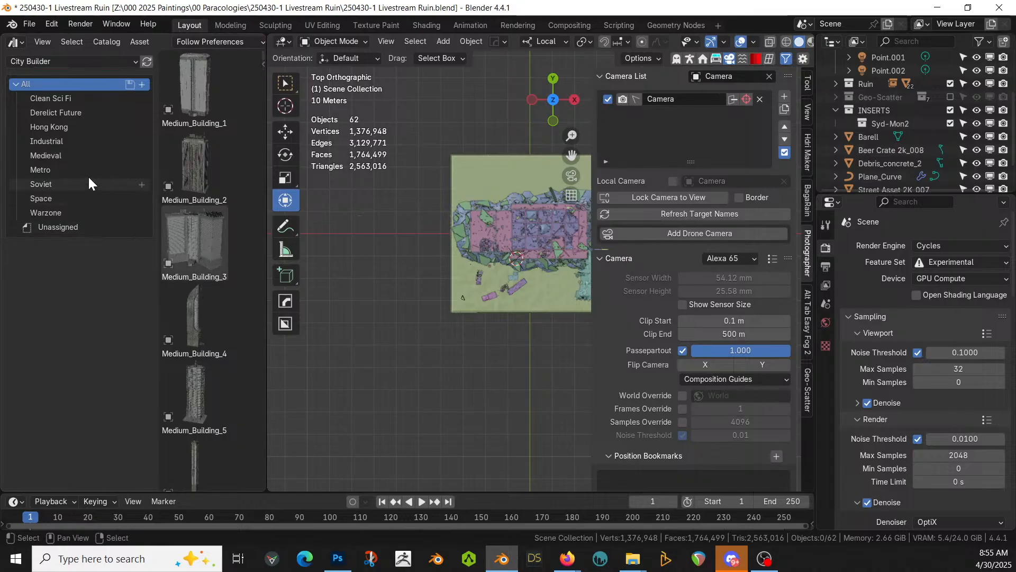
pyautogui.click(51, 170)
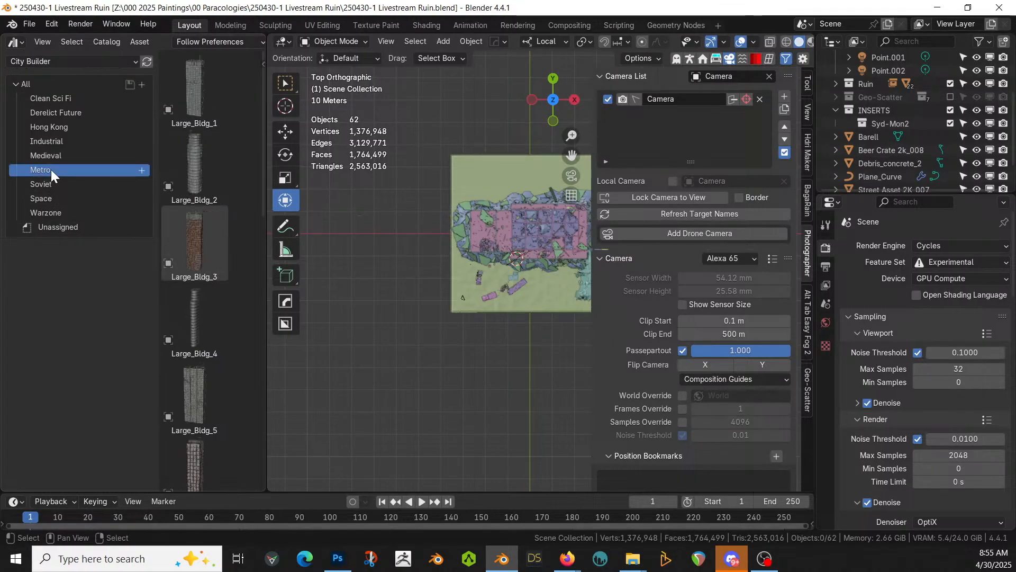
pyautogui.moveTo(3, 37); pyautogui.dragTo(0, 38)
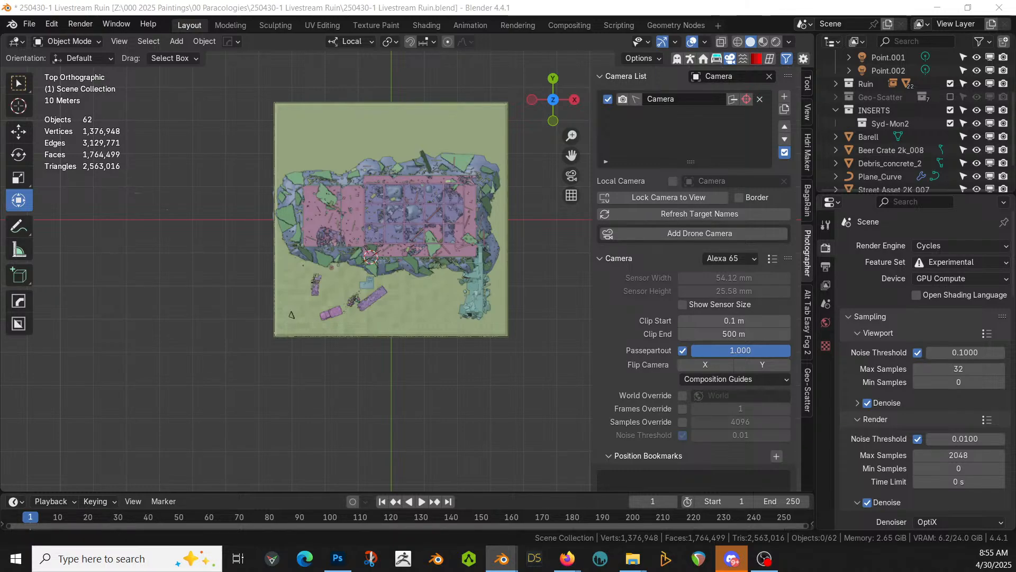
# Place the Mid_Bldg_2 asset just in front of the ruin lot and lower it vertically to ground level
pyautogui.moveTo(673, 464); pyautogui.dragTo(444, 410)
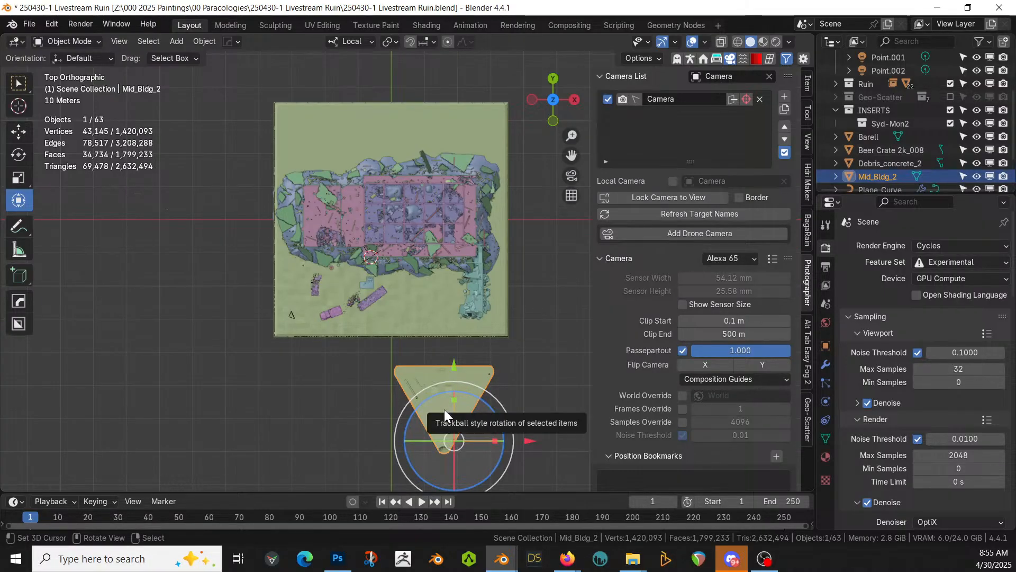
pyautogui.click(444, 409)
pyautogui.press('KP_0')
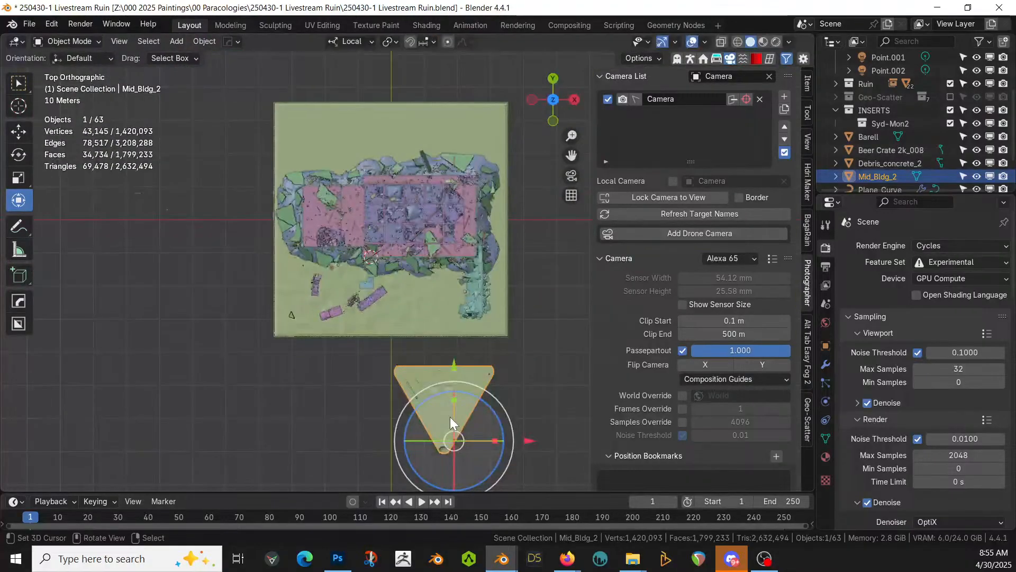
pyautogui.moveTo(508, 413); pyautogui.dragTo(465, 239, button='middle')
pyautogui.press('KP_1')
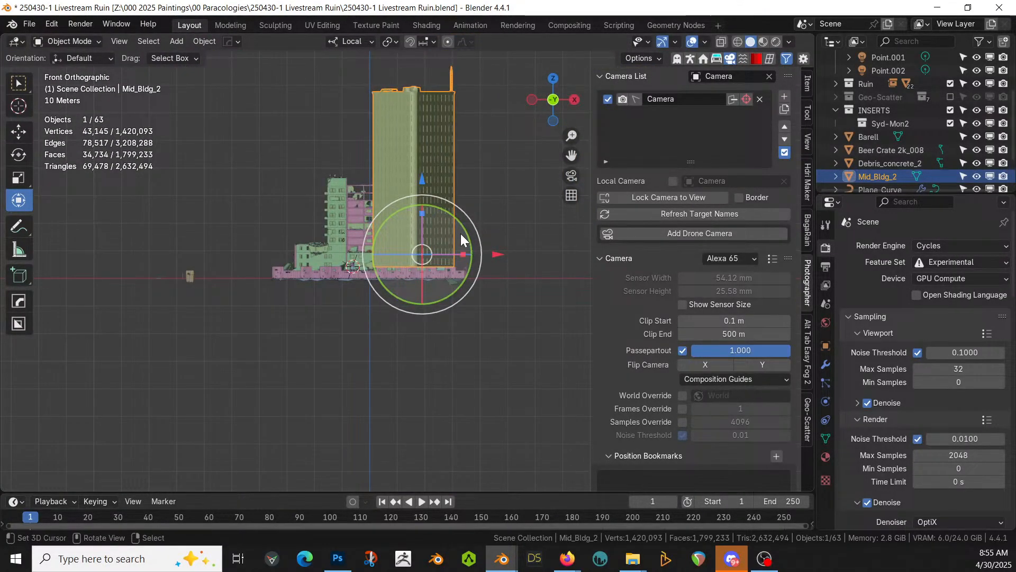
pyautogui.press('g')
pyautogui.press('z')
pyautogui.click(458, 248)
pyautogui.moveTo(459, 248); pyautogui.dragTo(493, 402, button='middle')
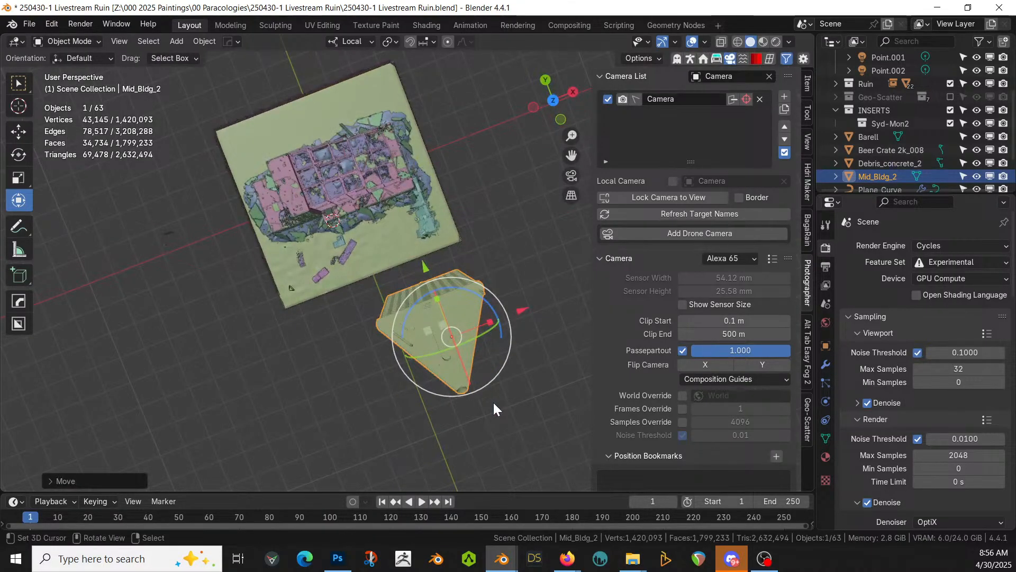
# Add the Sovietlarge5 building, rotate it 90° about Z, and position it beside the ruin lot, past the triangular tower
pyautogui.press('KP_7')
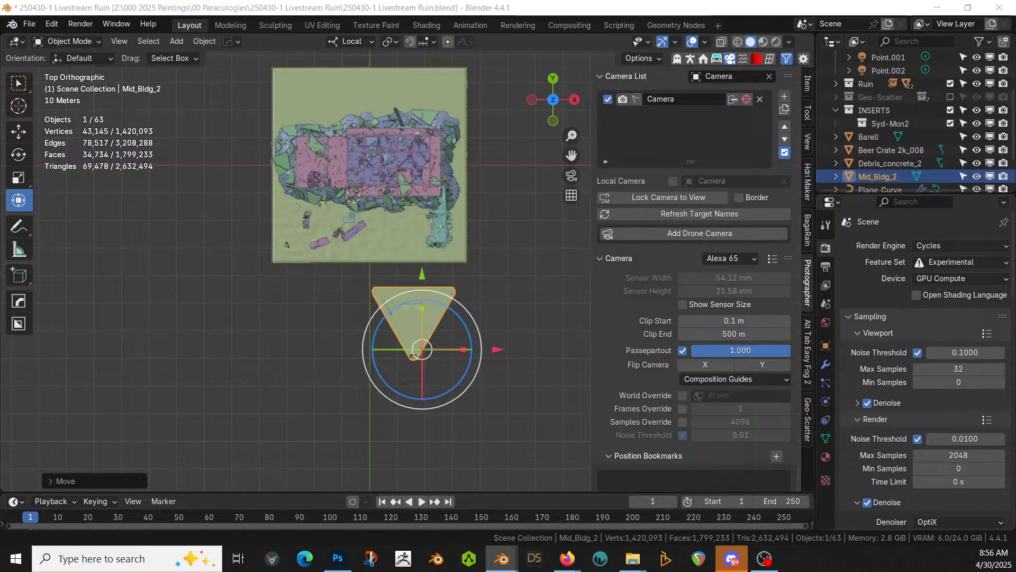
pyautogui.moveTo(578, 197); pyautogui.dragTo(529, 286)
pyautogui.write('rz90')
pyautogui.press('Return')
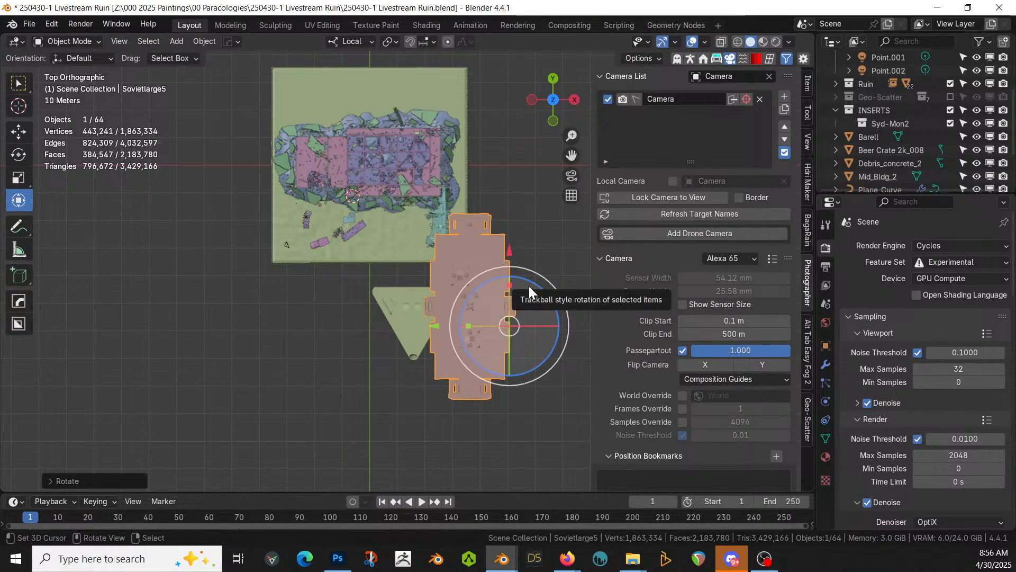
pyautogui.keyDown('shift'); pyautogui.moveTo(539, 336); pyautogui.dragTo(406, 398, button='middle'); pyautogui.keyUp('shift')
pyautogui.press('g')
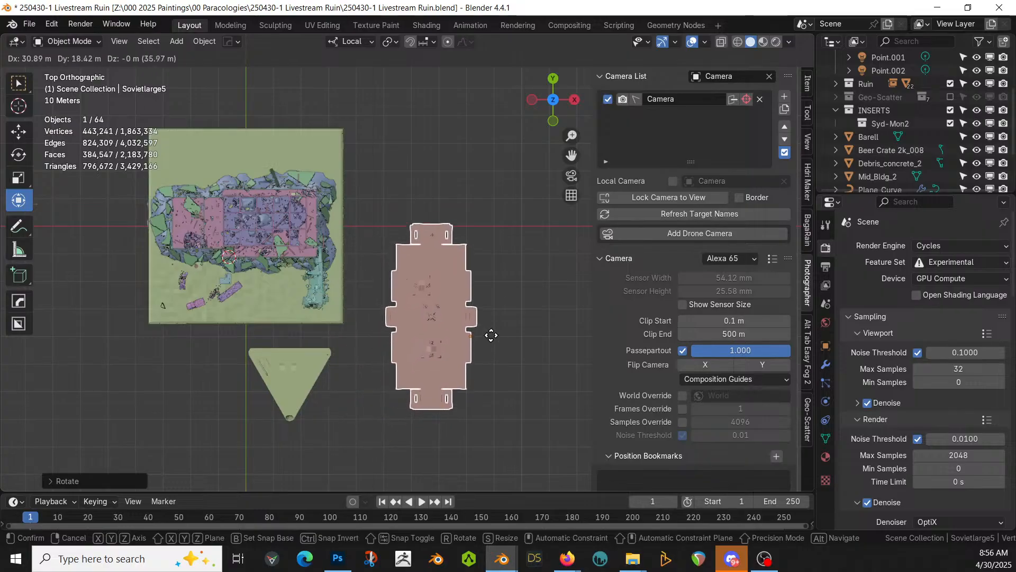
pyautogui.click(481, 330)
# Lower the Sovietlarge5 building about 5 m to ground level and snap the 3D cursor to the world origin
pyautogui.press('KP_1')
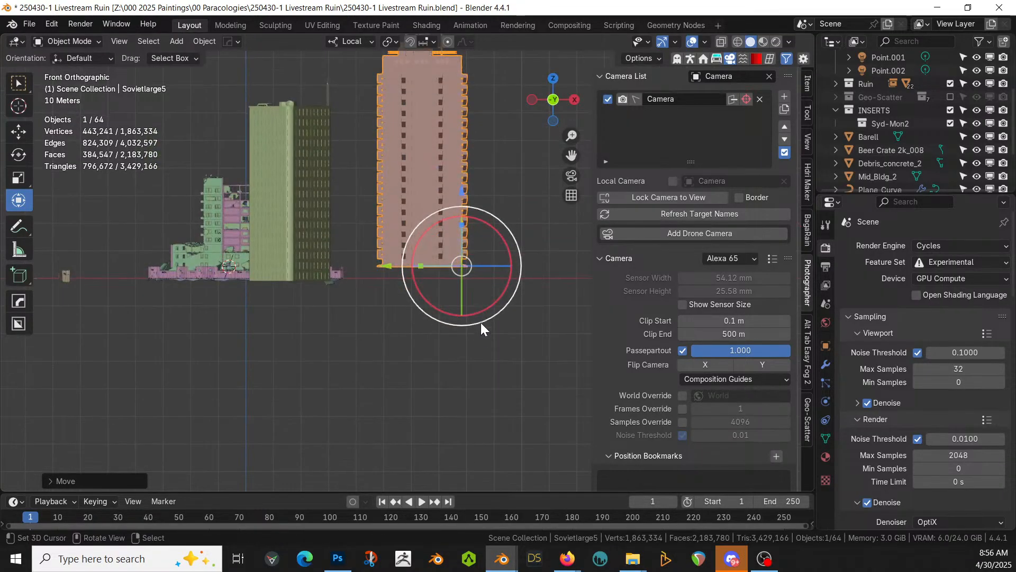
pyautogui.press('g')
pyautogui.press('z')
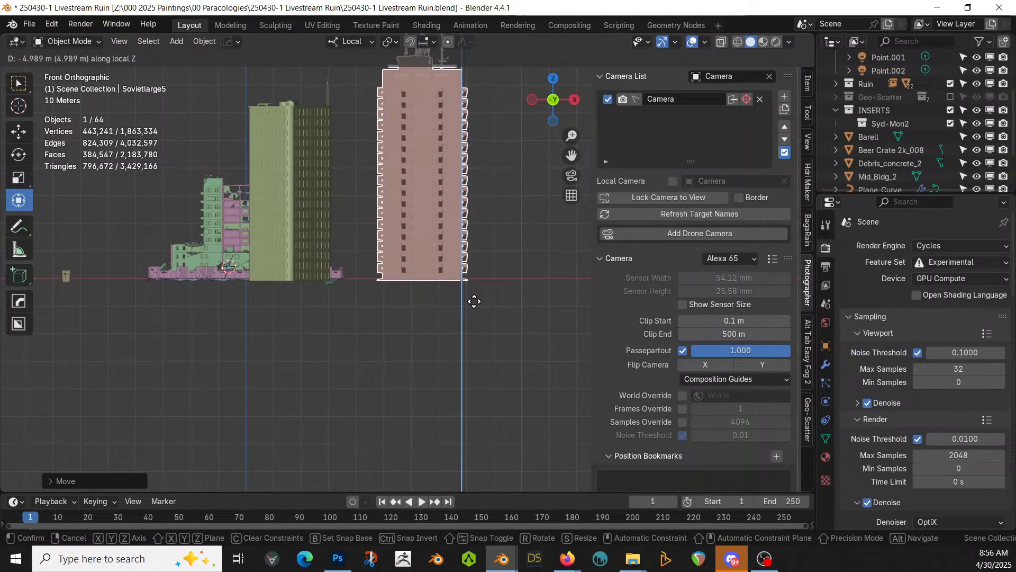
pyautogui.click(475, 297)
pyautogui.hotkey('shift', 's')
pyautogui.press('1')
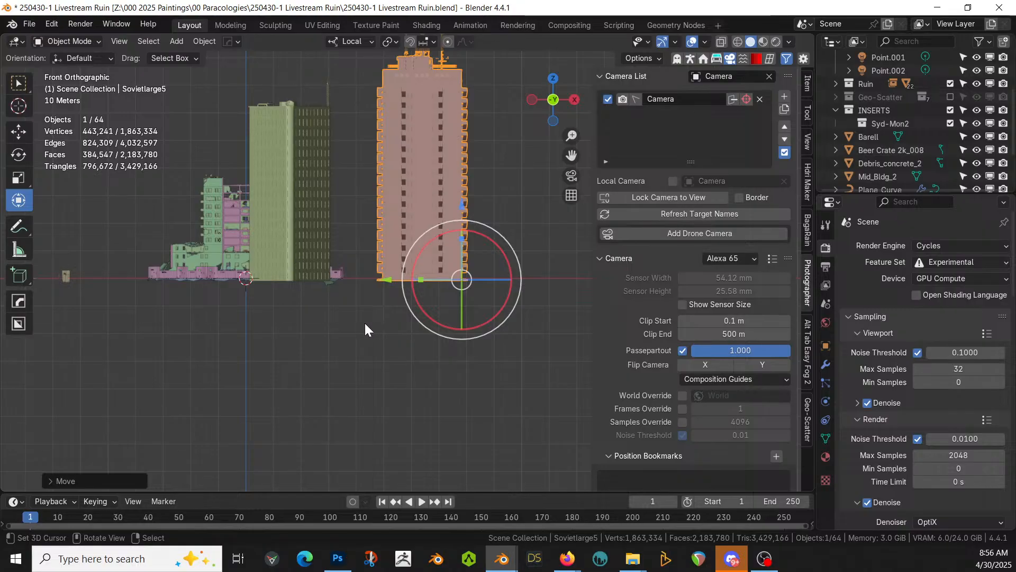
pyautogui.press('KP_7')
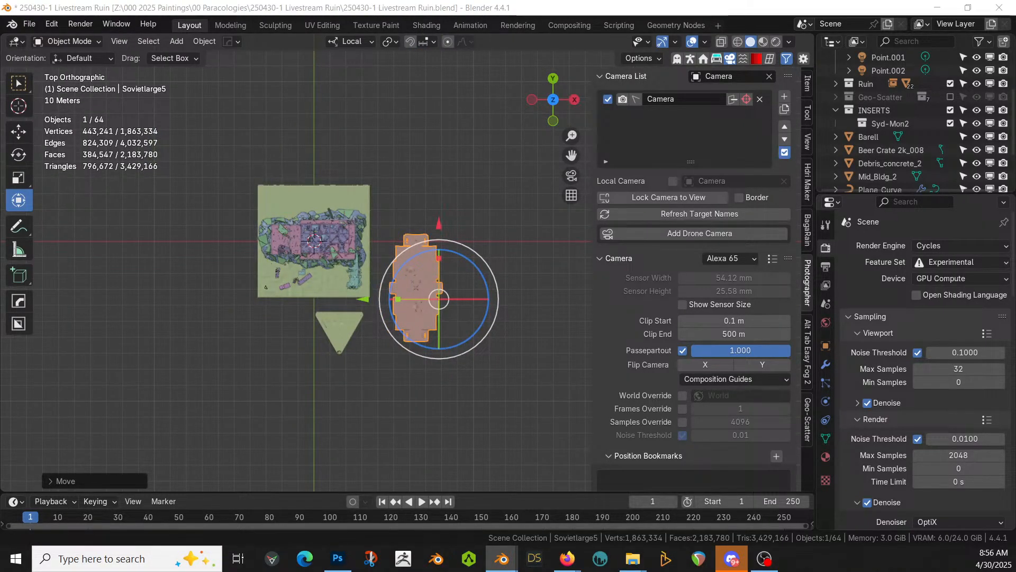
# Add the Sovietsmall5 building behind the others and shift it about -33 m along its local Y axis, into the camera view's gap
pyautogui.moveTo(427, 16); pyautogui.dragTo(426, 186)
pyautogui.press('KP_0')
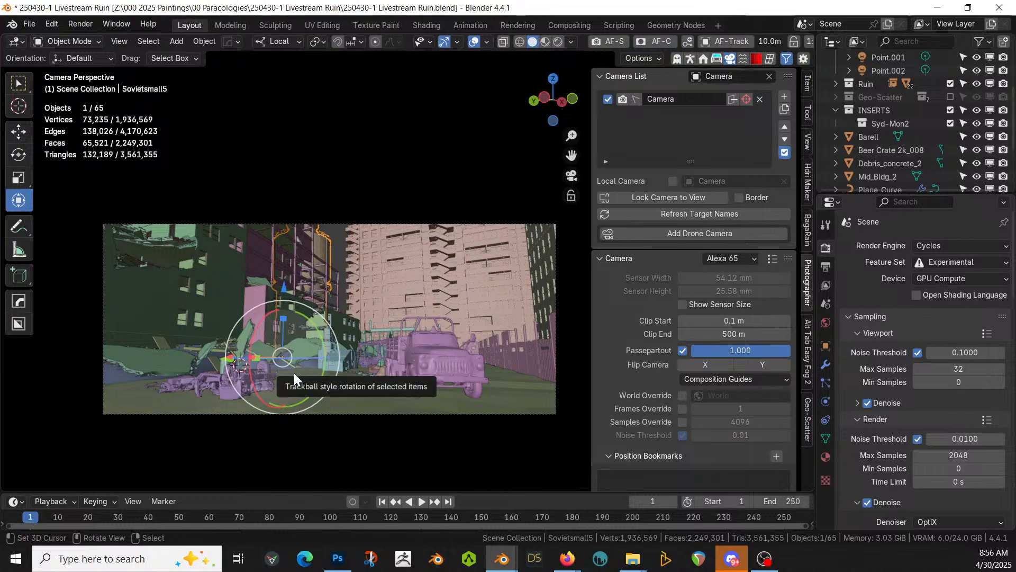
pyautogui.press('g')
pyautogui.press('y')
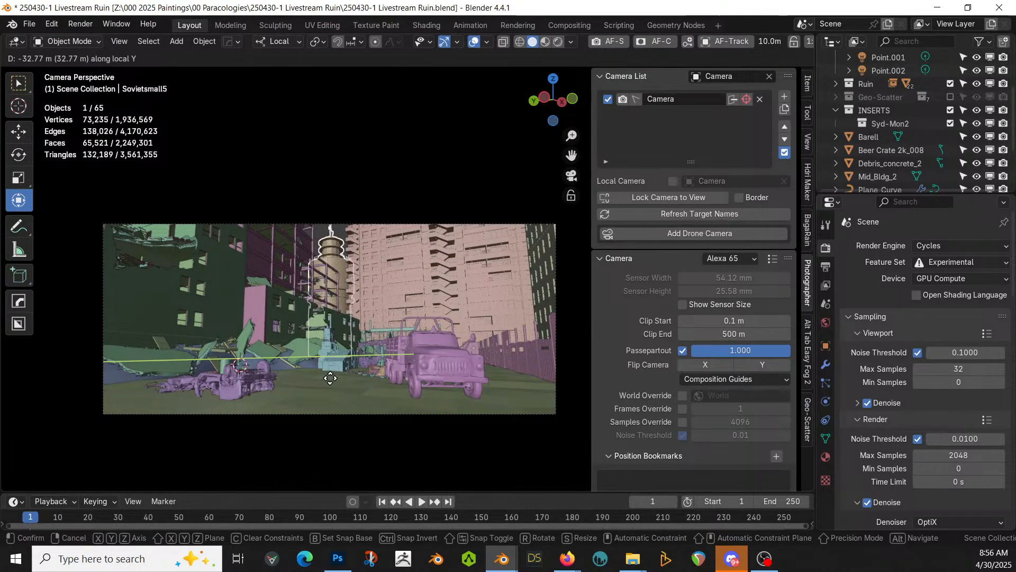
pyautogui.click(329, 378)
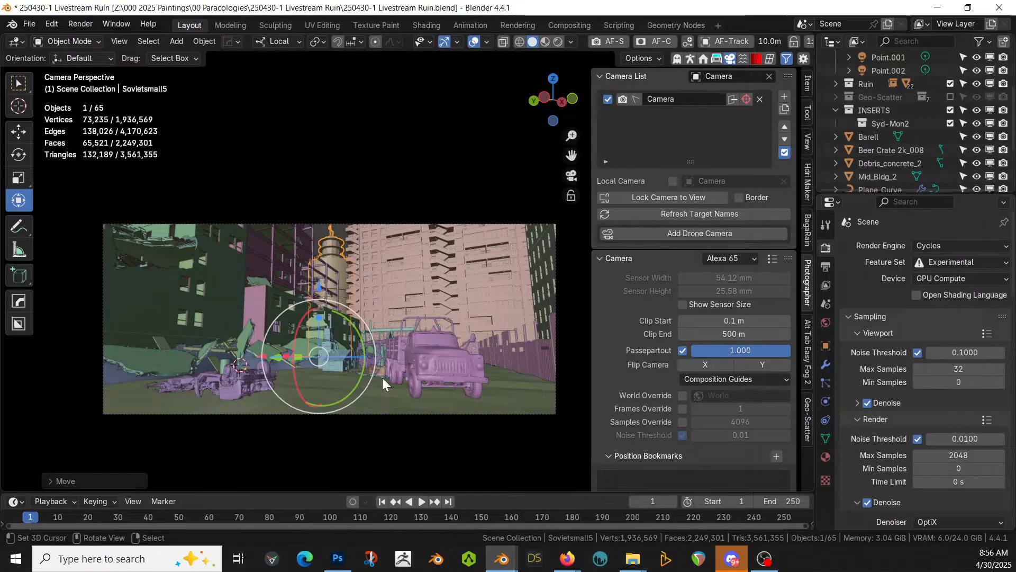
# Switch the camera view to rendered shading and add a Sun light to the Lights collection on the ground beside the truck
pyautogui.press('z')
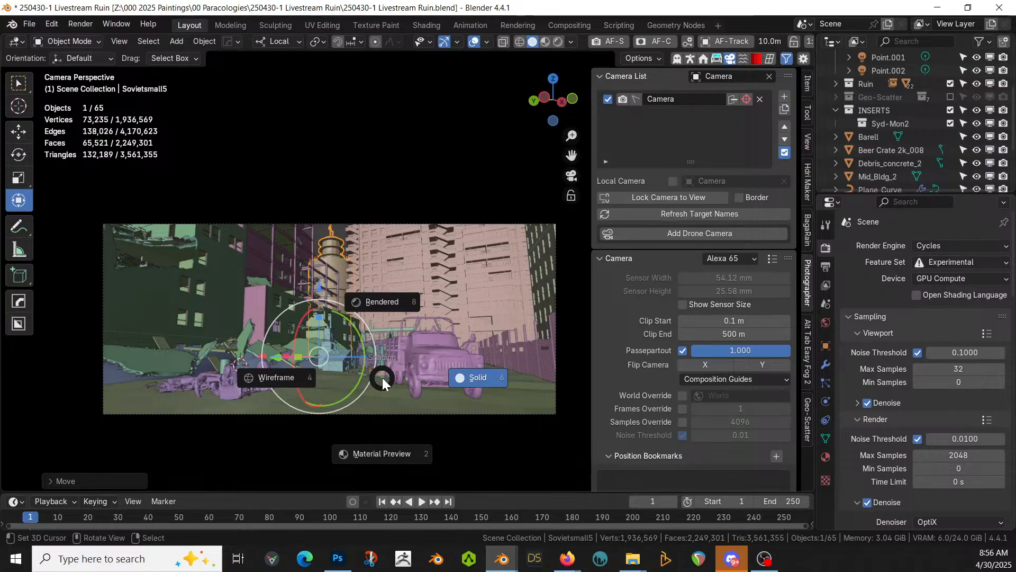
pyautogui.press('8')
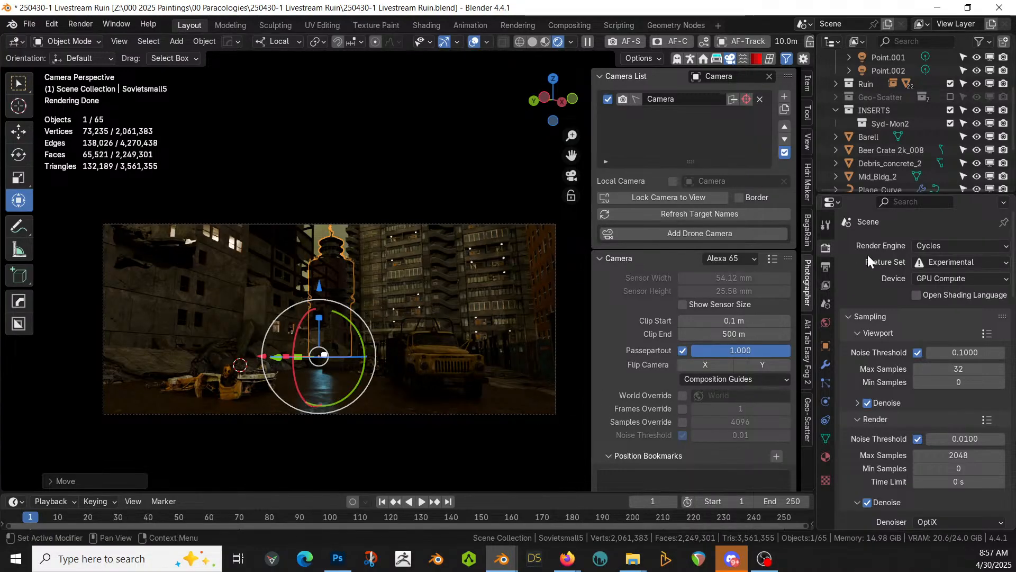
pyautogui.scroll(3, 900, 115)
pyautogui.click(900, 115)
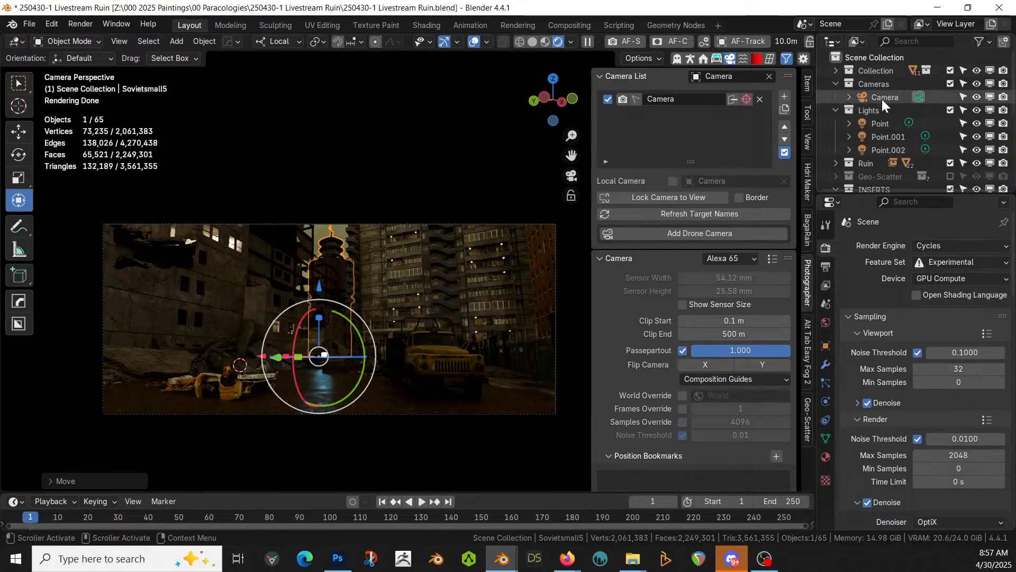
pyautogui.click(328, 391)
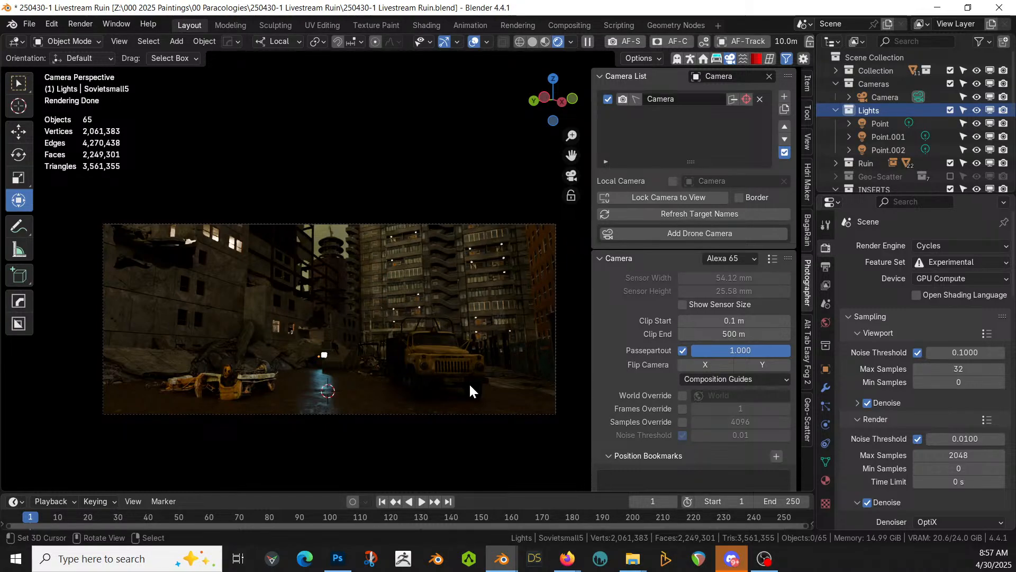
pyautogui.hotkey('shift', 'a')
pyautogui.moveTo(443, 358)
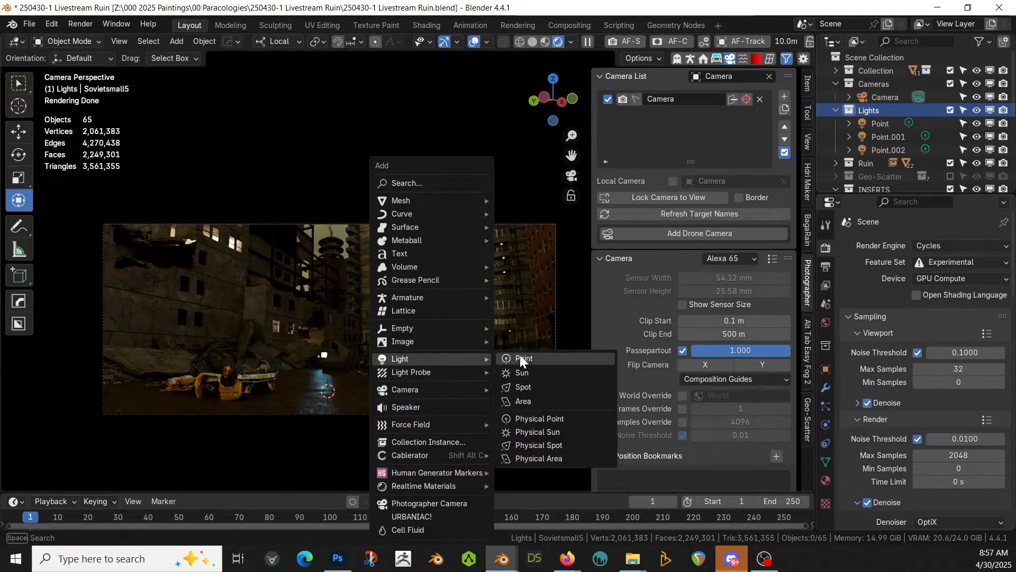
pyautogui.click(544, 373)
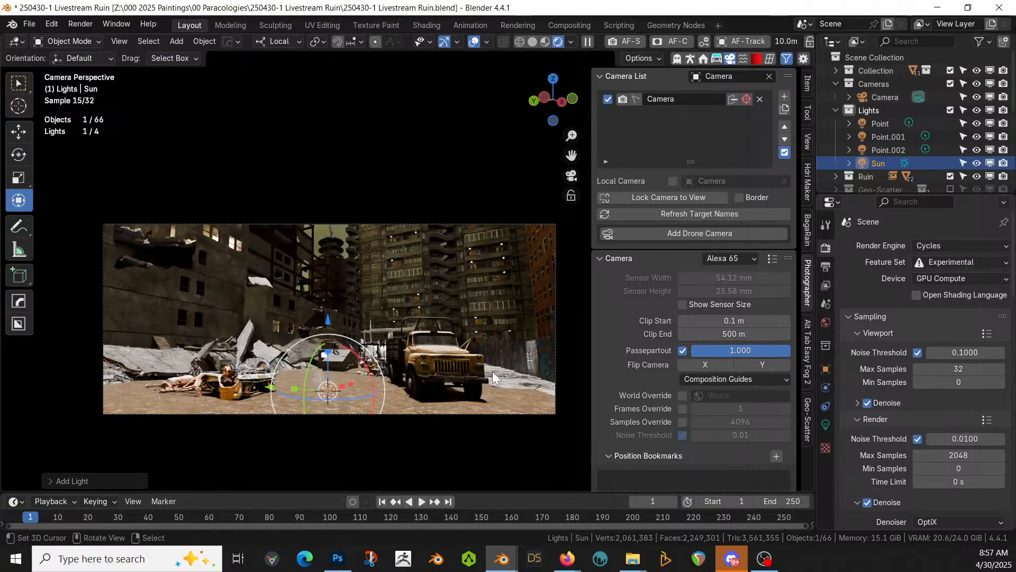
# Raise the Sun light along Z above the street and rotate it, including a turn about its local Z axis
pyautogui.press('g')
pyautogui.press('z')
pyautogui.click(394, 271)
pyautogui.moveTo(365, 258); pyautogui.dragTo(378, 217)
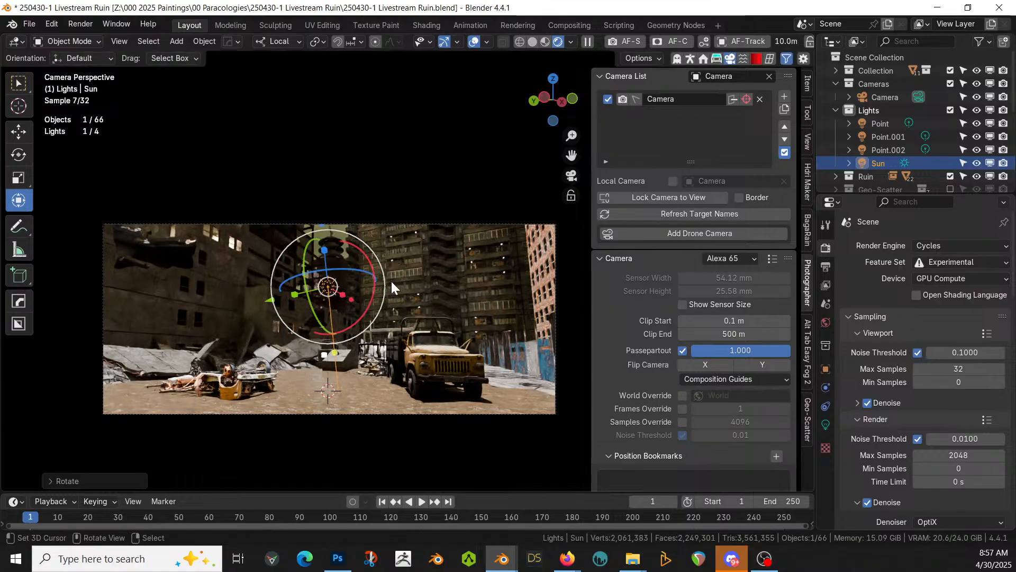
pyautogui.press('r')
pyautogui.press('z')
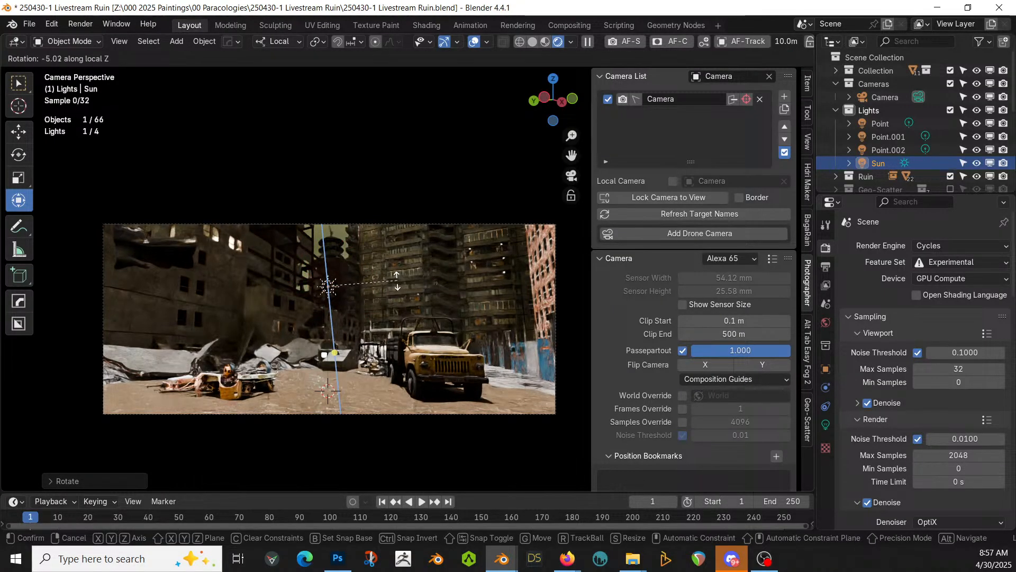
pyautogui.click(497, 298)
# Rotate the Sun light about its local X axis from a close overhead view and check it through the camera
pyautogui.moveTo(497, 298); pyautogui.dragTo(512, 409, button='middle')
pyautogui.press('KP_Decimal')
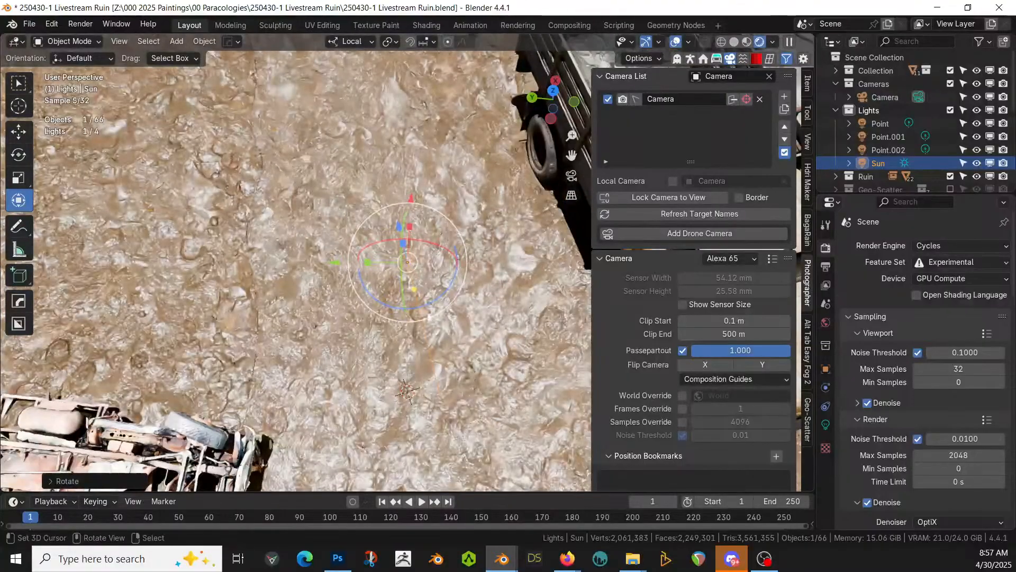
pyautogui.press('r')
pyautogui.press('x')
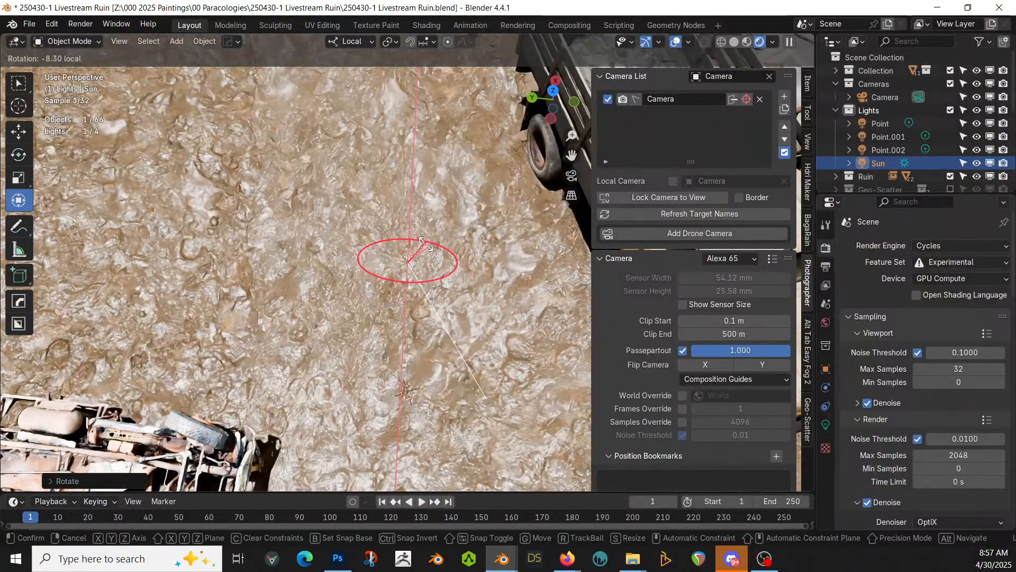
pyautogui.click(429, 254)
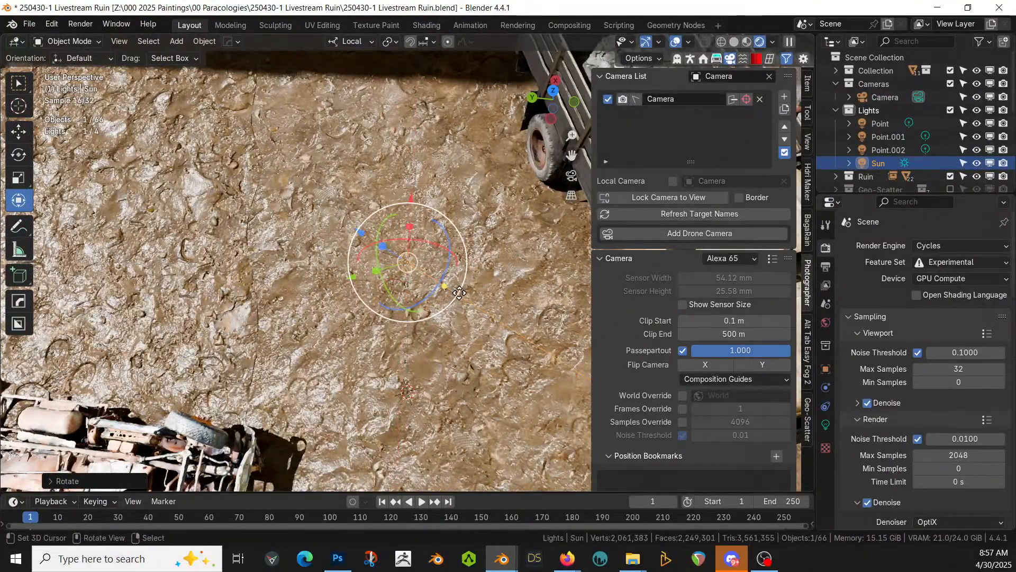
pyautogui.press('KP_0')
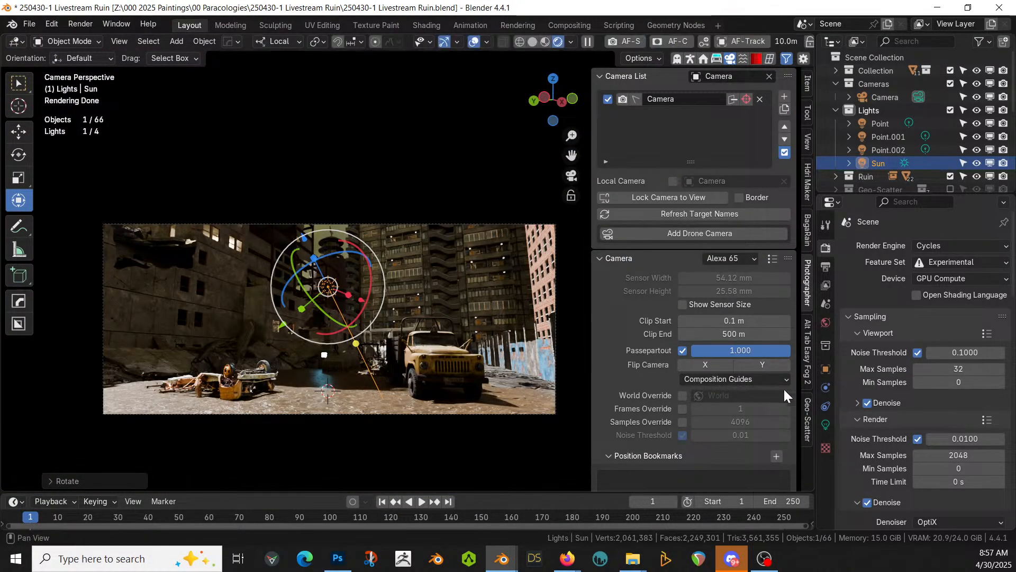
# Set the Sun light's colour temperature to 10000 and its irradiance to 0.250 W/m2, and save the file
pyautogui.click(826, 424)
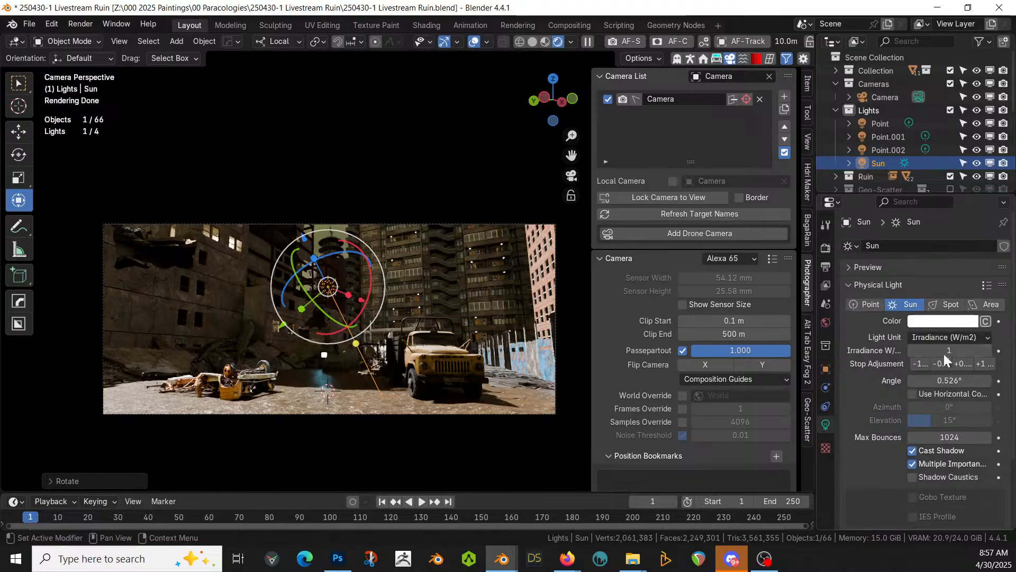
pyautogui.click(985, 321)
pyautogui.click(930, 320)
pyautogui.write('10000')
pyautogui.press('Return')
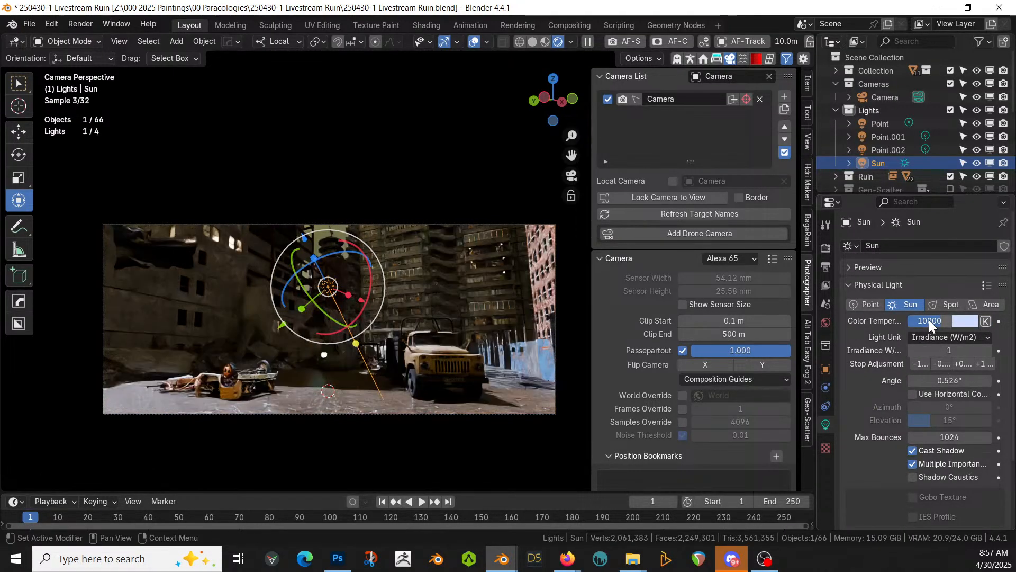
pyautogui.click(968, 351)
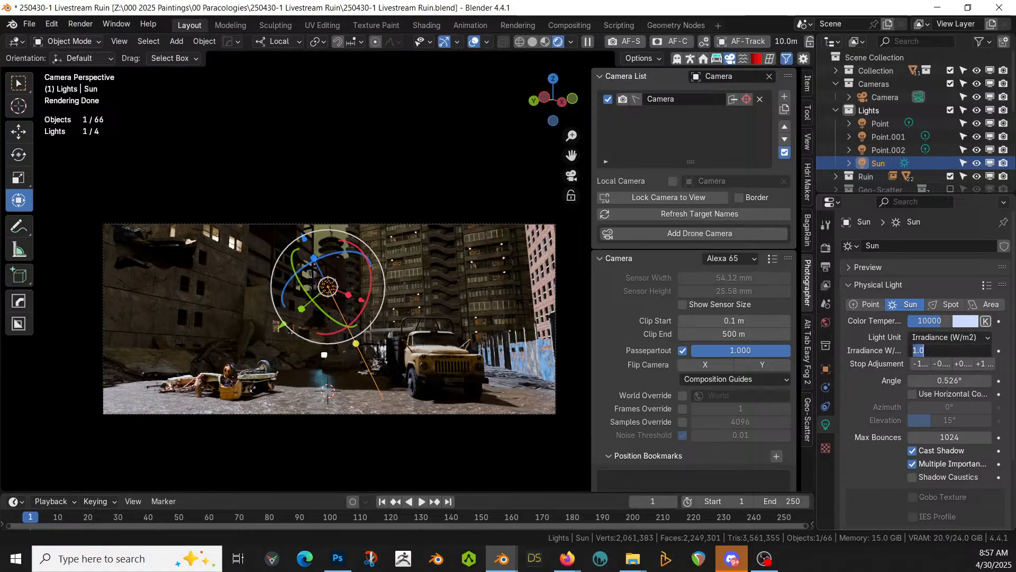
pyautogui.press('BackSpace')
pyautogui.press('Return')
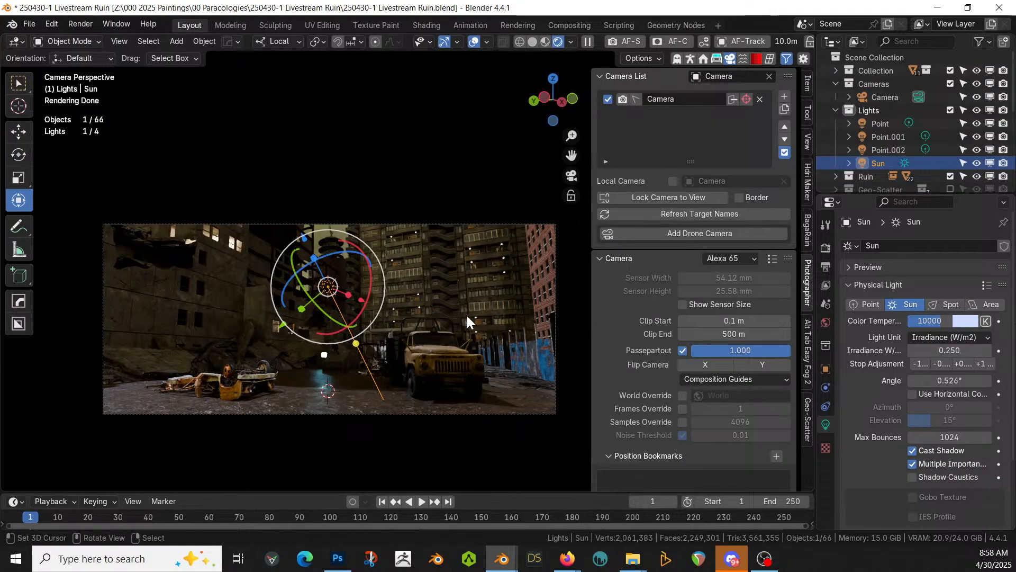
pyautogui.hotkey('ctrl', 's')
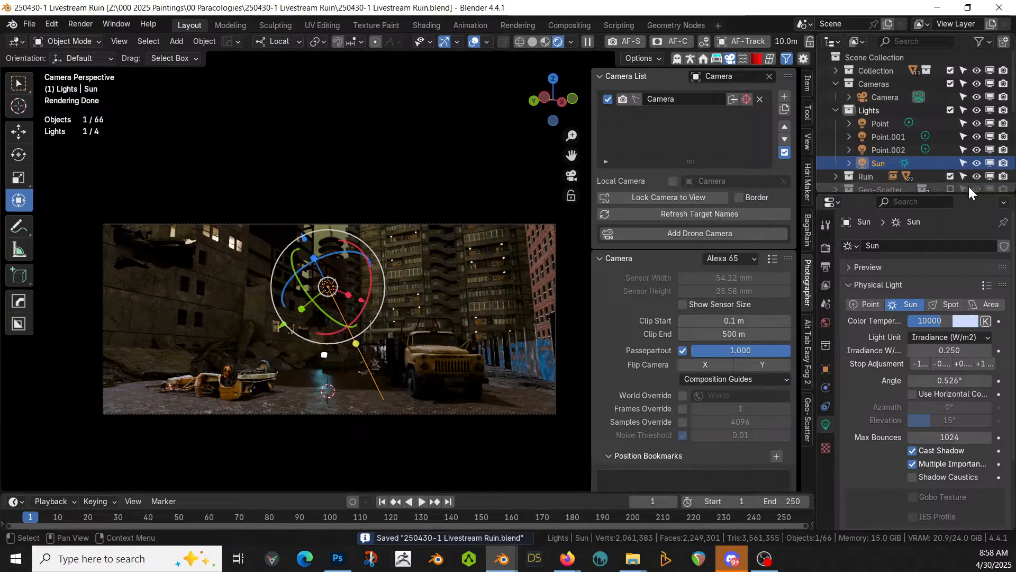
# Return to solid shading and add a GodRay Fog volume from Alt Tab Easy Fog 2's Ground Fogs category in top view
pyautogui.click(532, 41)
pyautogui.moveTo(456, 163); pyautogui.dragTo(472, 261, button='middle')
pyautogui.scroll(-6, 459, 224)
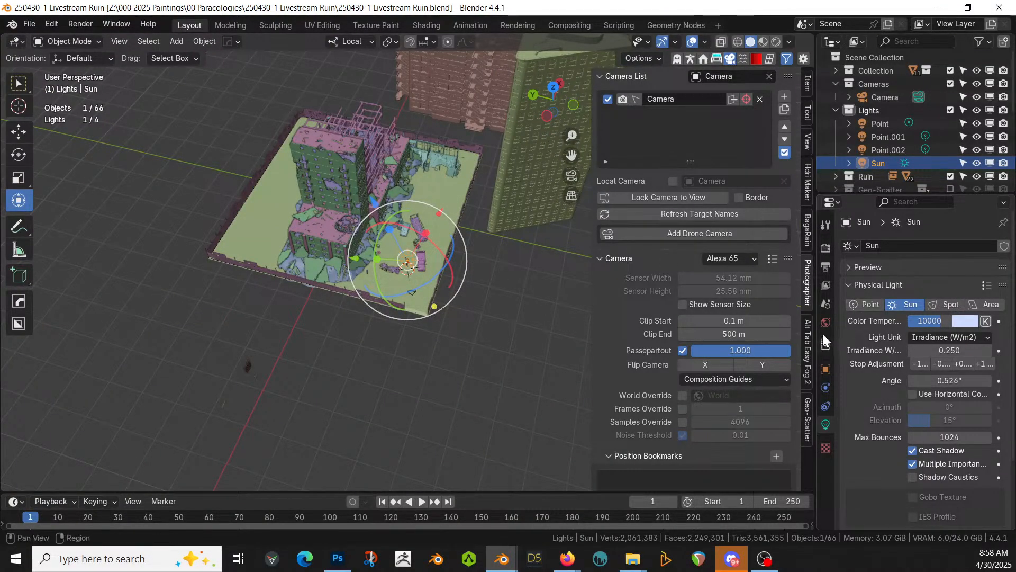
pyautogui.click(805, 372)
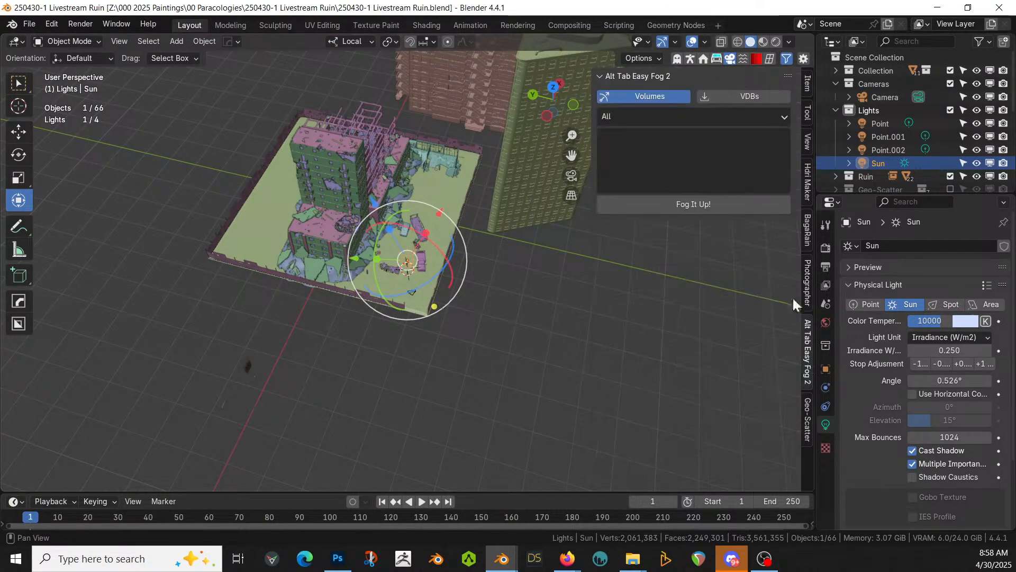
pyautogui.click(649, 116)
pyautogui.click(649, 166)
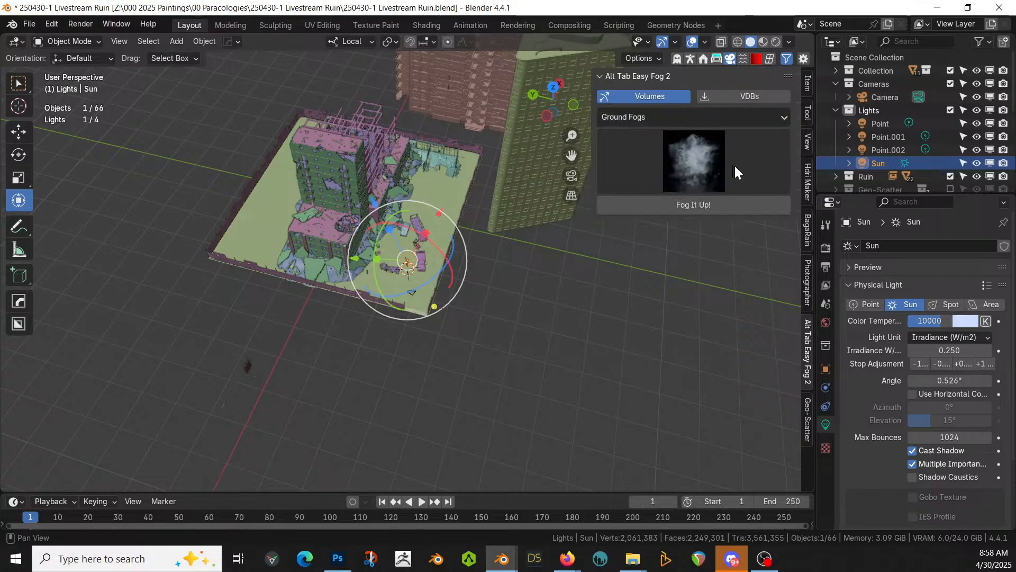
pyautogui.click(689, 170)
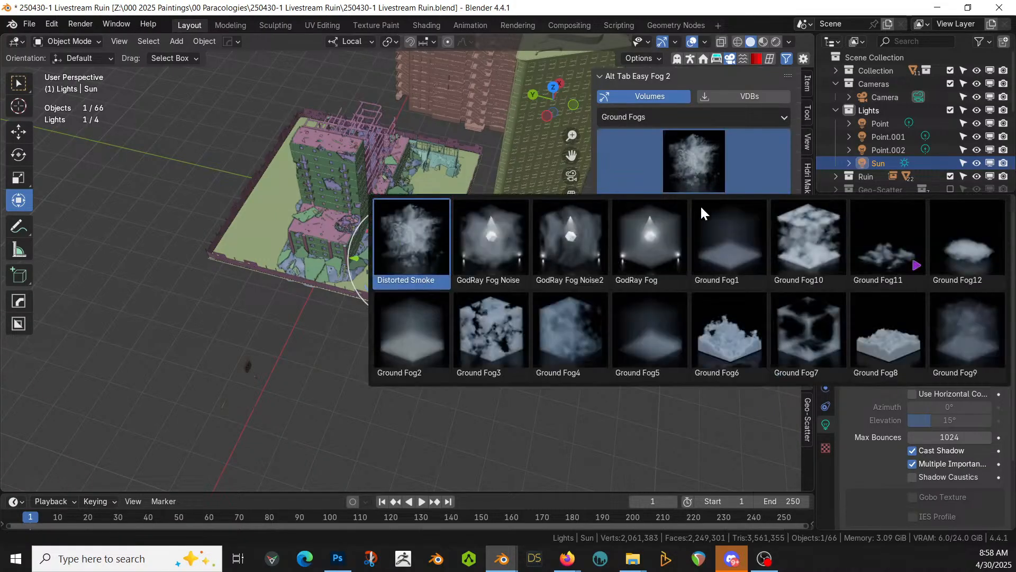
pyautogui.click(660, 246)
pyautogui.press('KP_7')
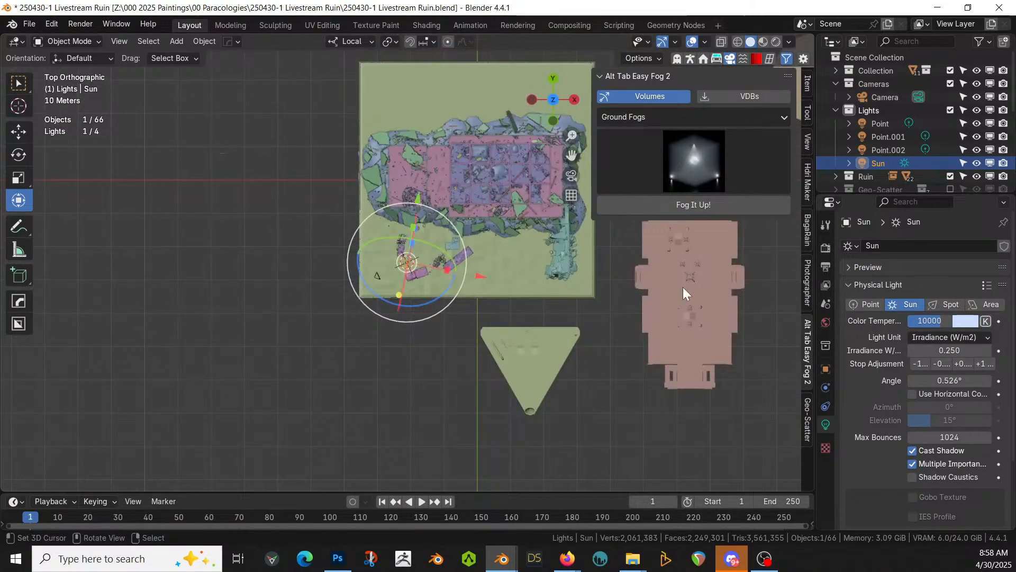
pyautogui.click(702, 206)
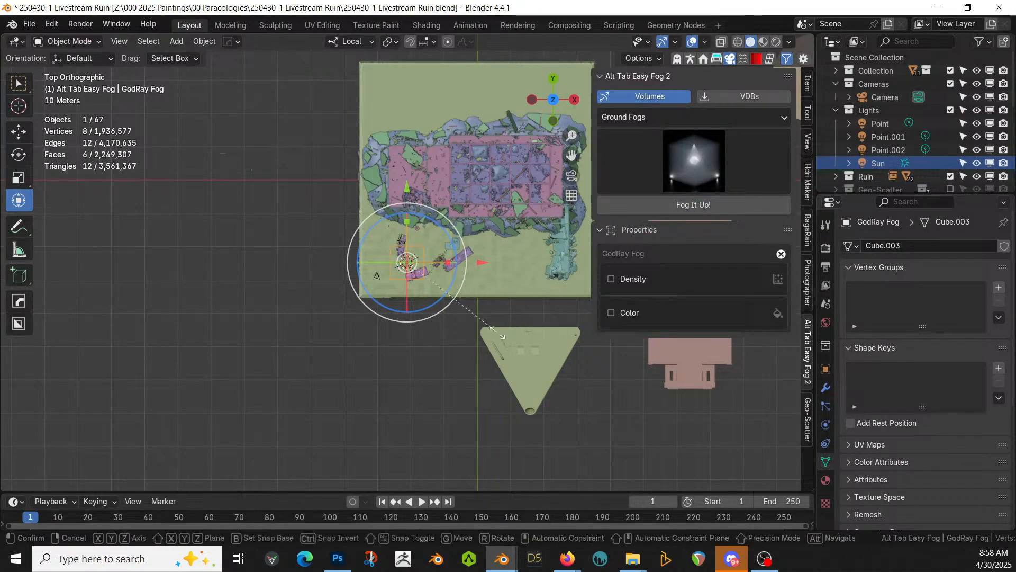
# Scale up the GodRay Fog box, move it over the ruin in top view, and raise it along Z to ground level
pyautogui.press('s')
pyautogui.click(274, 412)
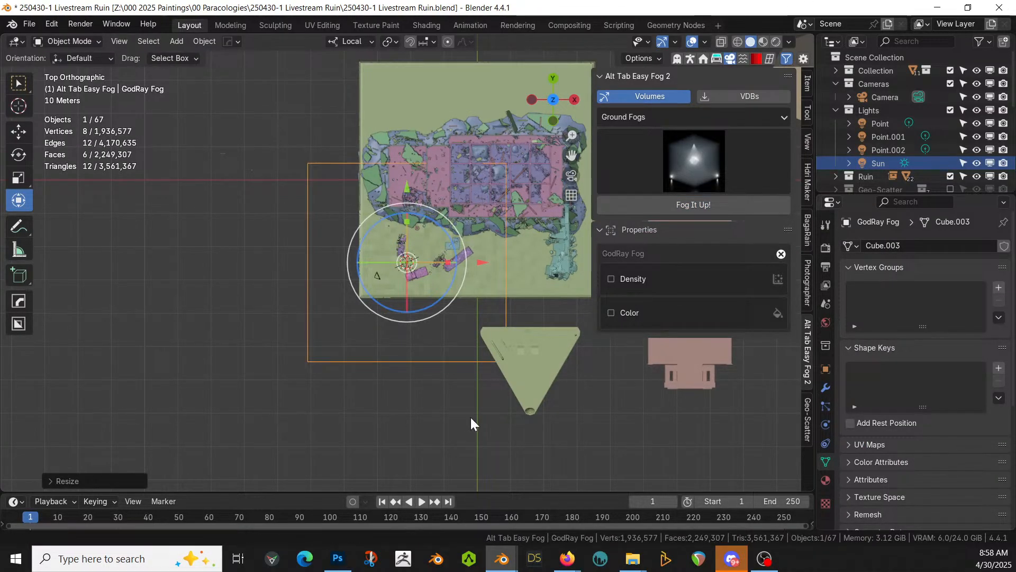
pyautogui.press('g')
pyautogui.click(502, 361)
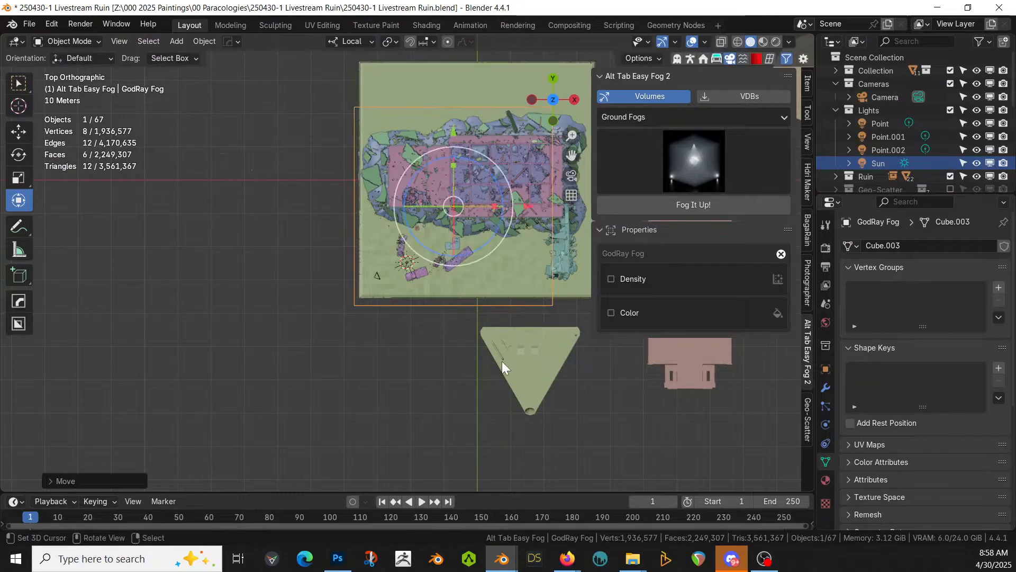
pyautogui.press('KP_1')
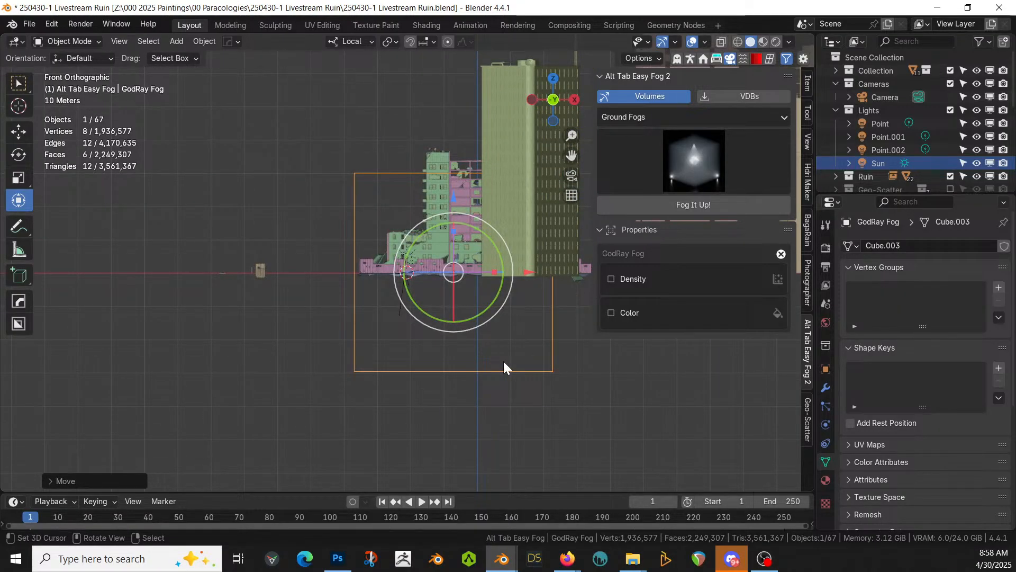
pyautogui.press('g')
pyautogui.press('z')
pyautogui.click(503, 264)
# Widen and reposition the fog box horizontally to take in the background buildings, and apply its rotation and scale
pyautogui.moveTo(504, 264); pyautogui.dragTo(527, 396, button='middle')
pyautogui.press('KP_7')
pyautogui.scroll(-3, 527, 397)
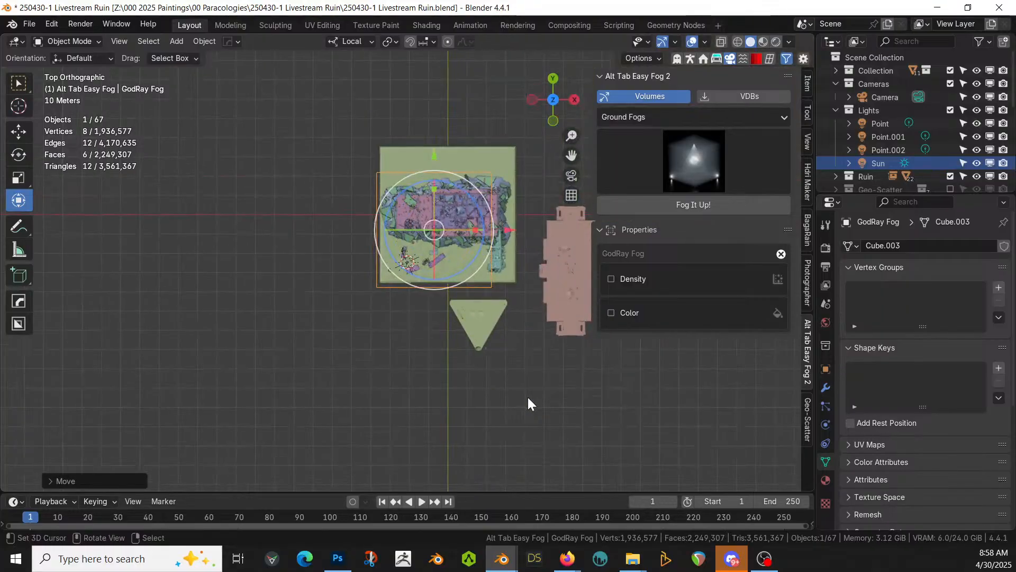
pyautogui.press('s')
pyautogui.hotkey('shift', 'z')
pyautogui.click(608, 385)
pyautogui.press('g')
pyautogui.rightClick(700, 402)
pyautogui.press('s')
pyautogui.hotkey('shift', 'z')
pyautogui.click(595, 402)
pyautogui.press('g')
pyautogui.click(596, 402)
pyautogui.moveTo(596, 402); pyautogui.dragTo(625, 293, button='middle')
pyautogui.hotkey('ctrl', 'a')
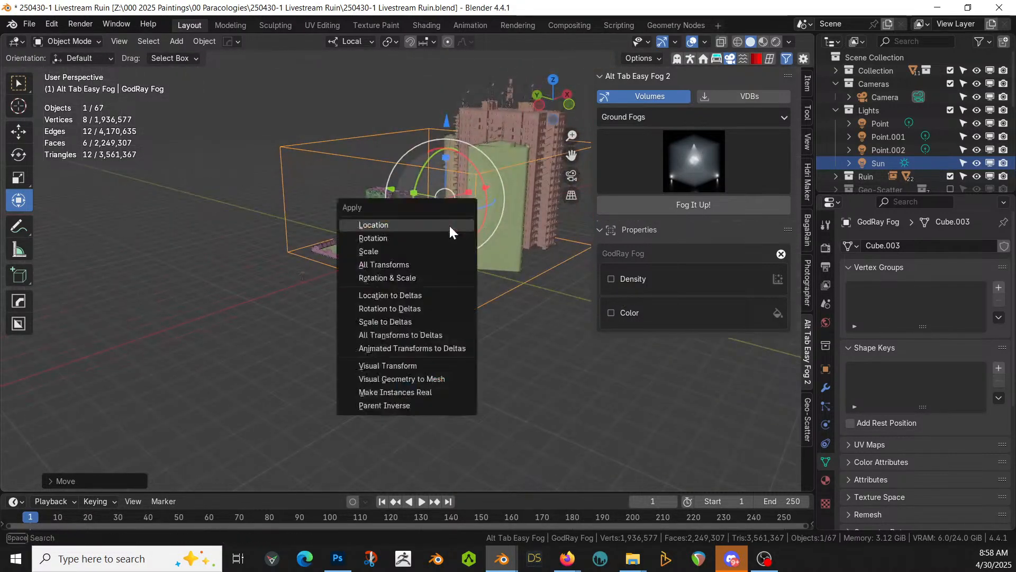
pyautogui.click(396, 276)
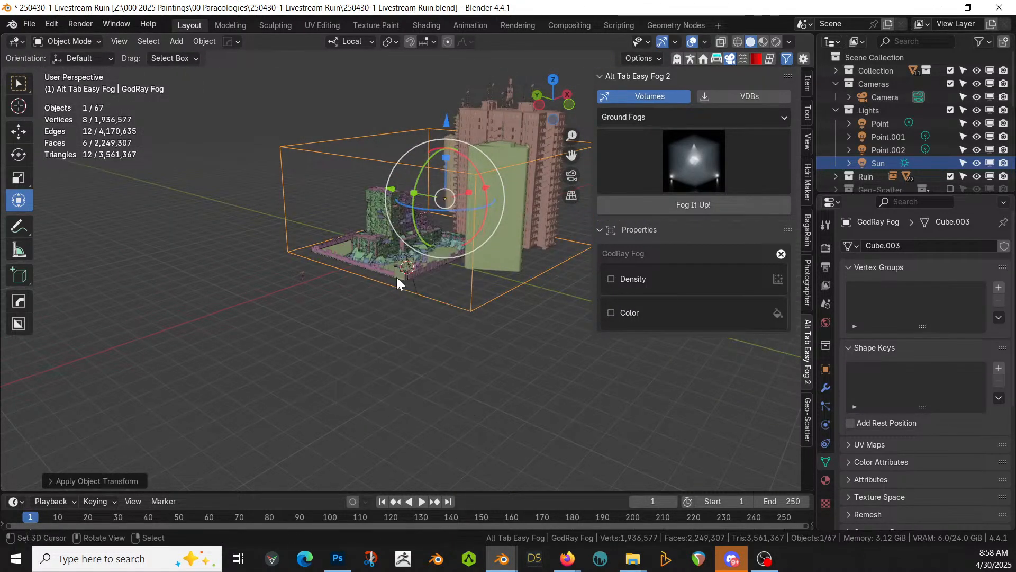
# Add a Volume Scatter node to the GodRay Fog material in the Shading workspace, above the Principled Volume node
pyautogui.click(424, 23)
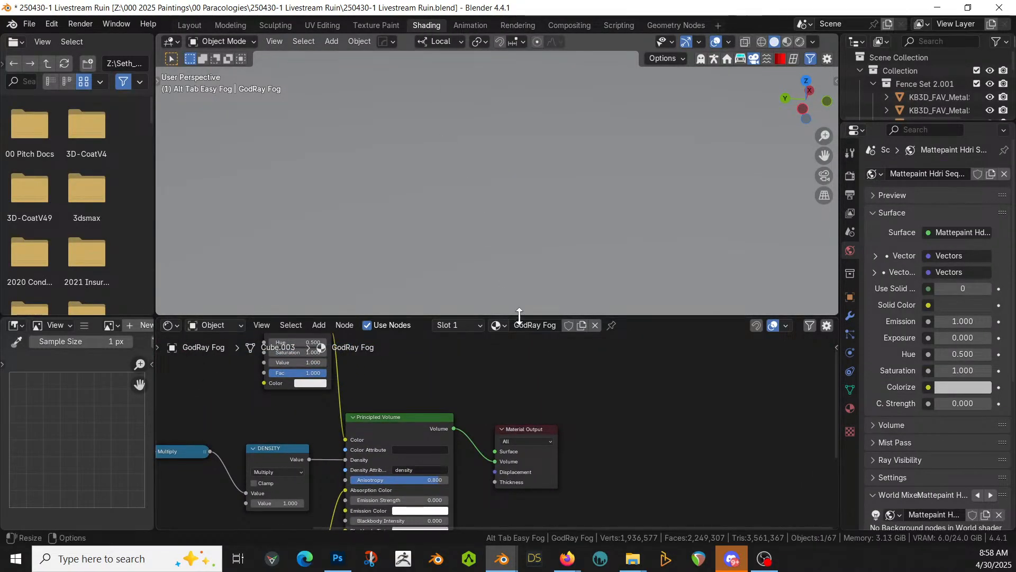
pyautogui.hotkey('shift', 'a')
pyautogui.click(473, 364)
pyautogui.write('scat')
pyautogui.press('Return')
pyautogui.click(479, 351)
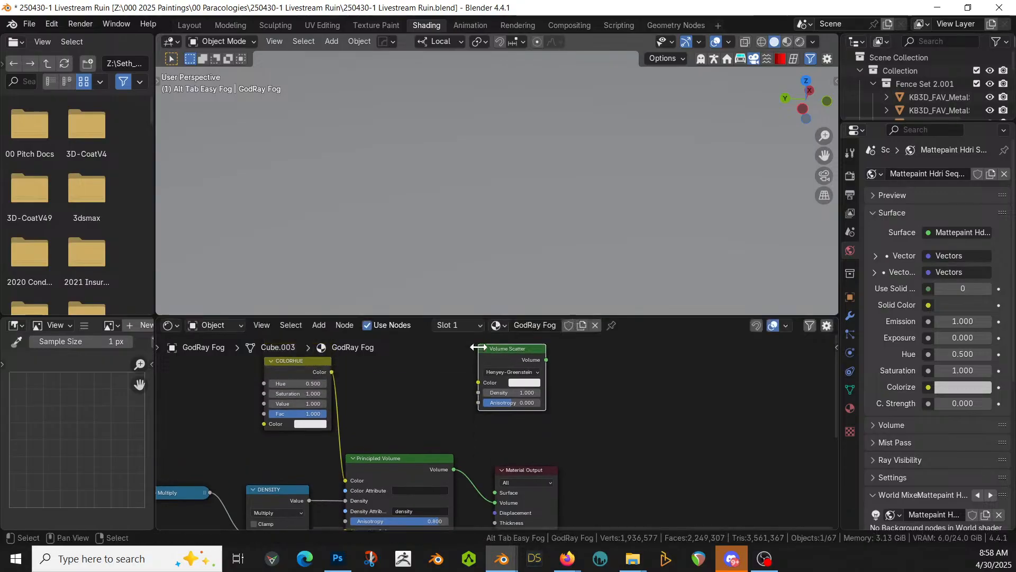
# Replace Principled Volume with Volume Scatter, rerouting the colour, density and Material Output volume links, and set its phase to Mie
pyautogui.moveTo(526, 470); pyautogui.dragTo(681, 464)
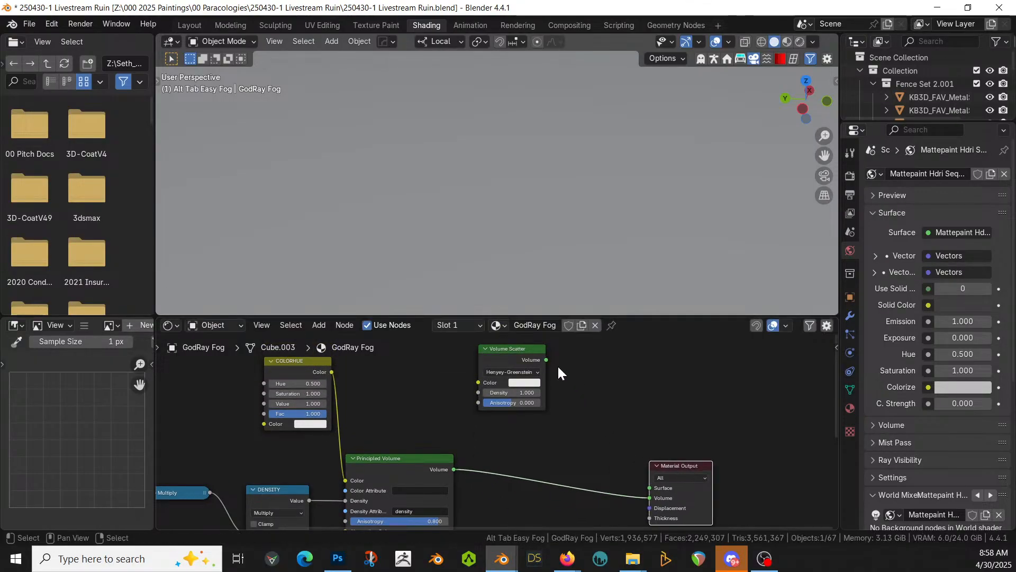
pyautogui.moveTo(546, 359); pyautogui.dragTo(650, 497)
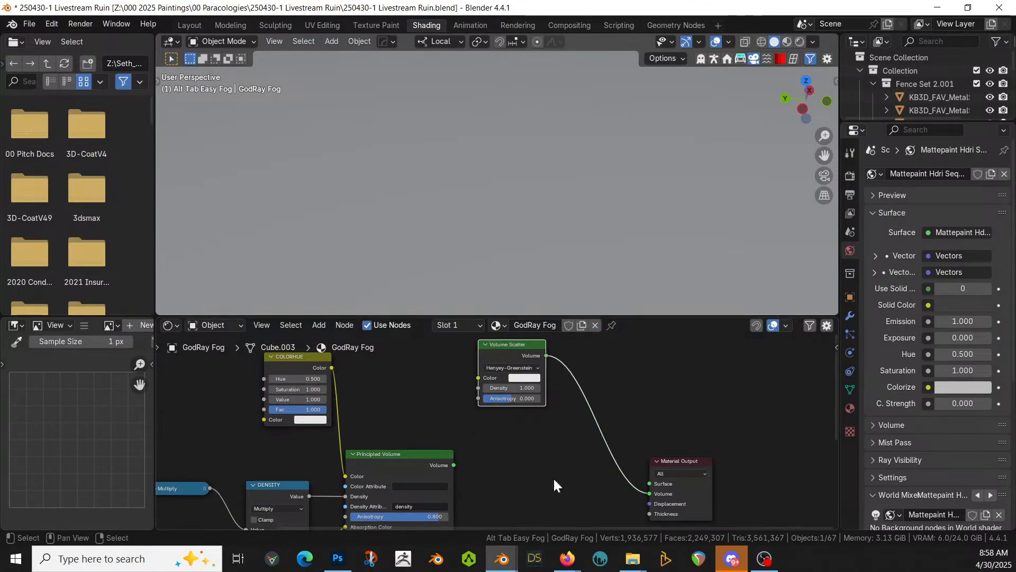
pyautogui.moveTo(345, 476); pyautogui.dragTo(478, 378)
pyautogui.moveTo(345, 496); pyautogui.dragTo(479, 388)
pyautogui.click(507, 368)
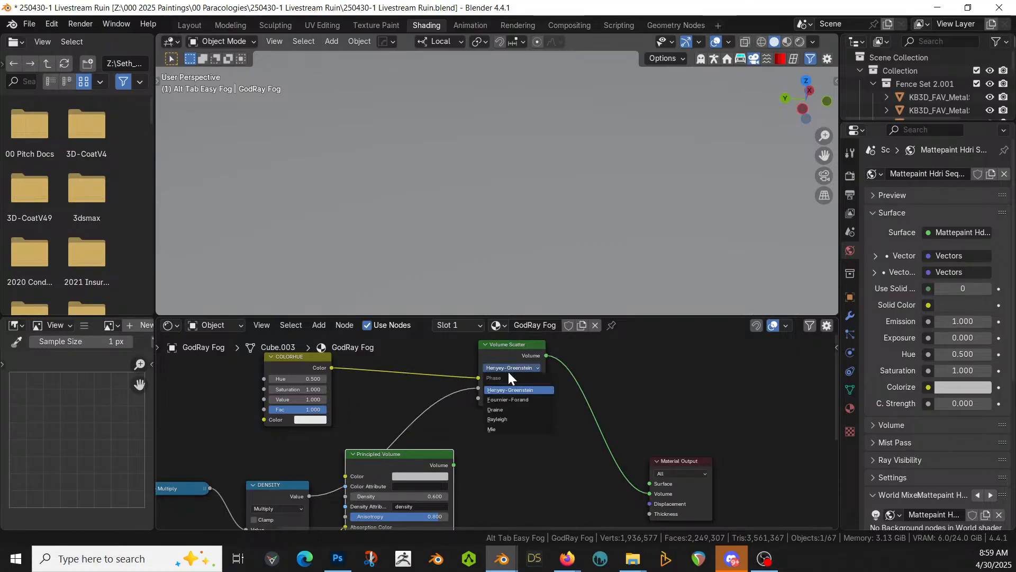
pyautogui.click(508, 429)
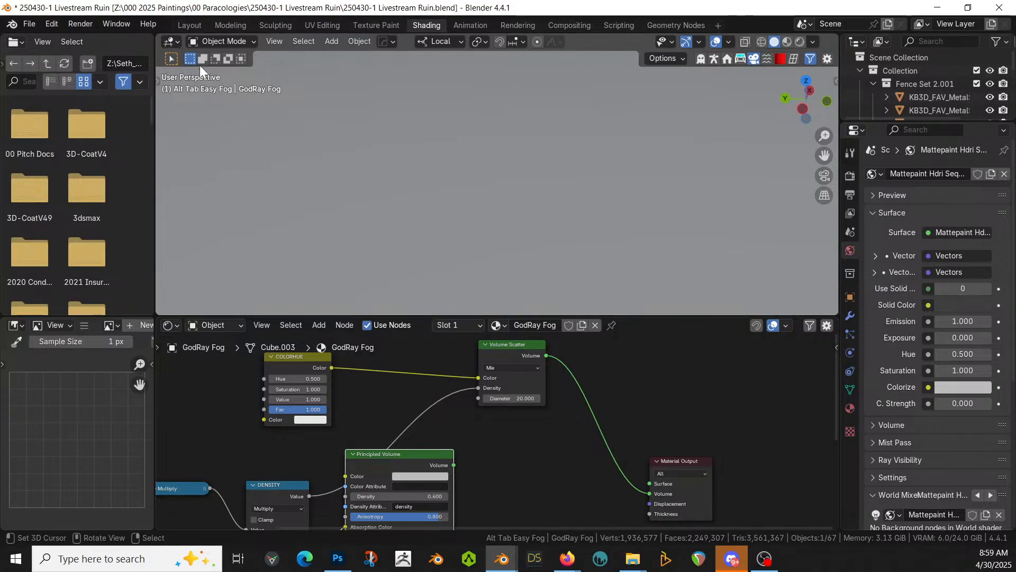
# Back in the Layout workspace, set the GodRay Fog's density to 0.1 and view it rendered through the camera
pyautogui.click(189, 25)
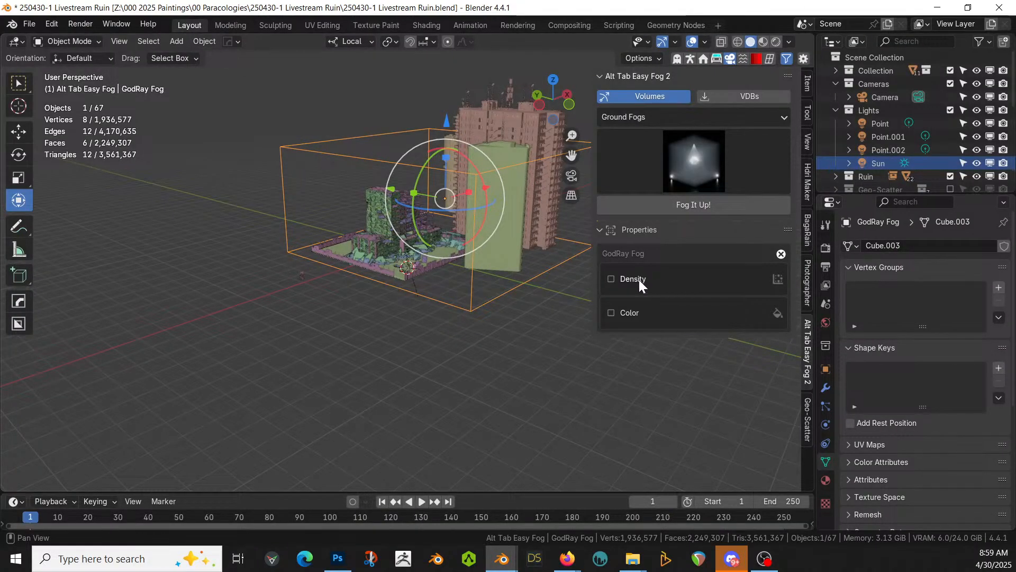
pyautogui.click(611, 278)
pyautogui.click(614, 302)
pyautogui.write('0.1')
pyautogui.press('Return')
pyautogui.press('KP_0')
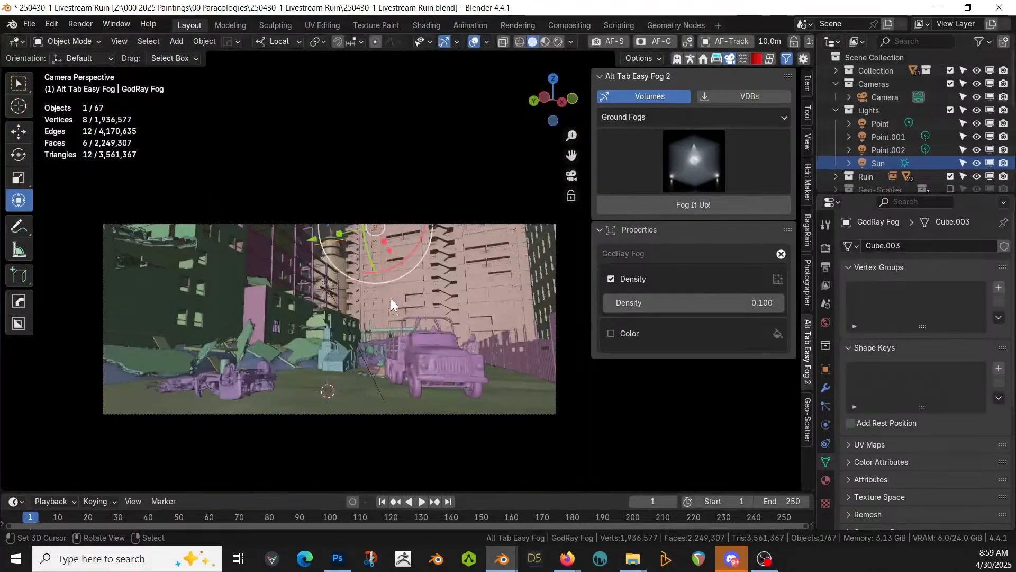
pyautogui.press('z')
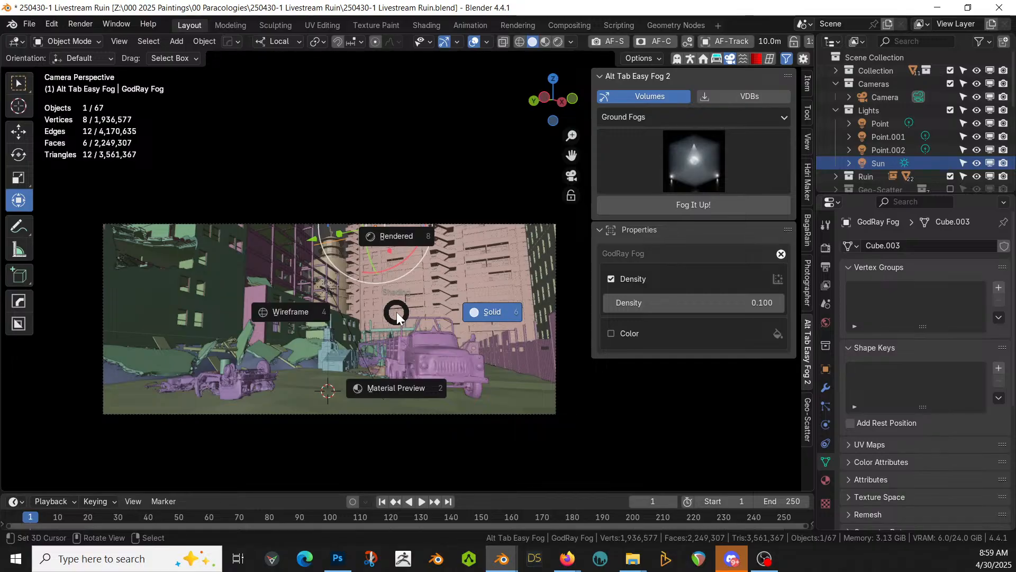
pyautogui.press('8')
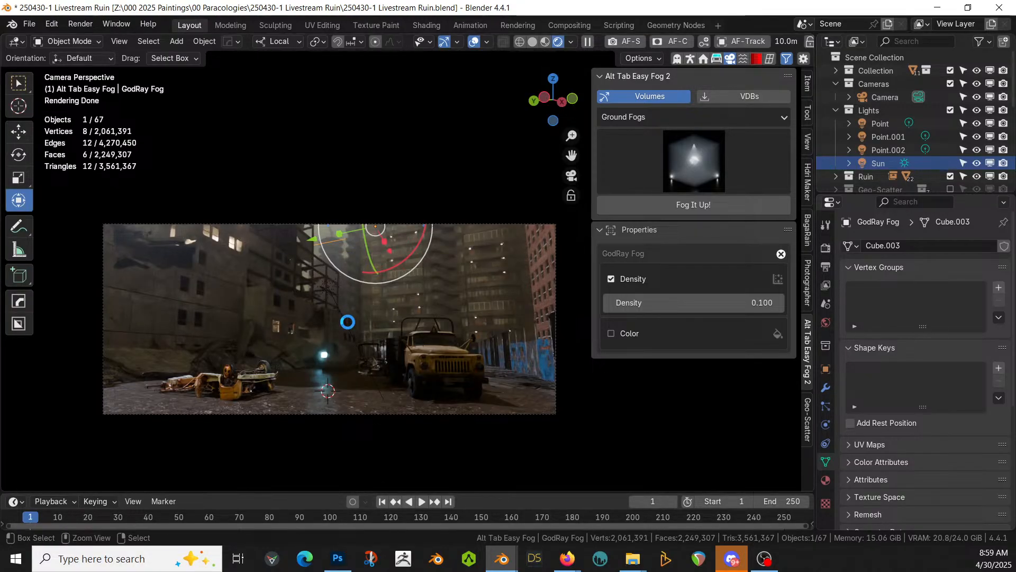
# Save the file, enable the Geo-Scatter collection while in solid shading, save again, and return to rendered shading
pyautogui.hotkey('ctrl', 's')
pyautogui.press('z')
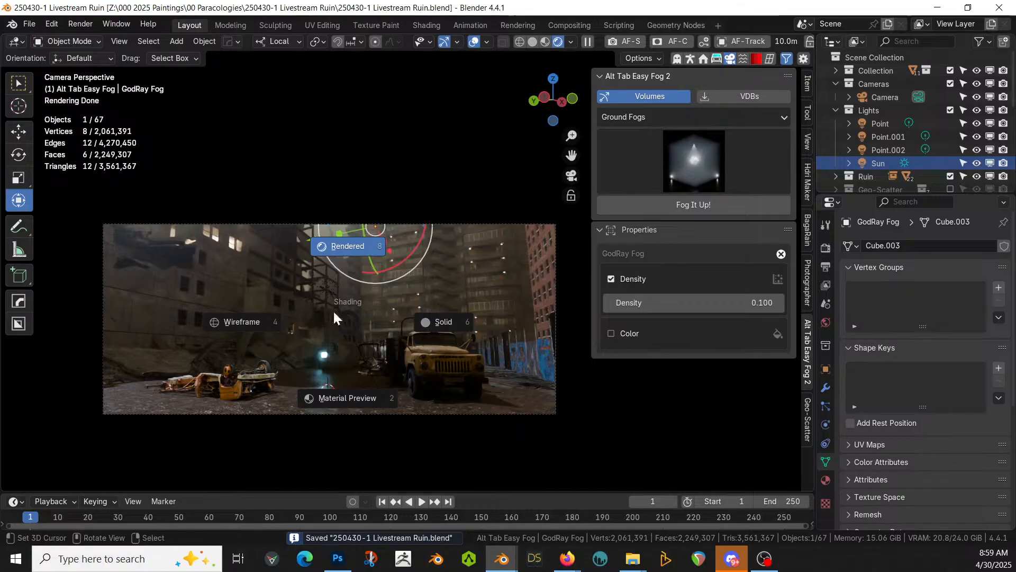
pyautogui.press('6')
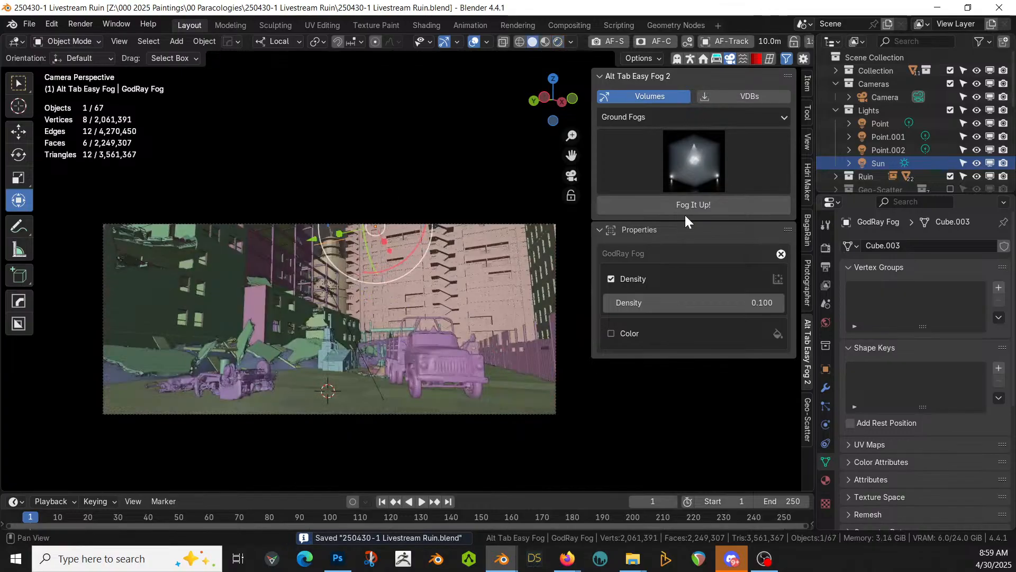
pyautogui.click(951, 188)
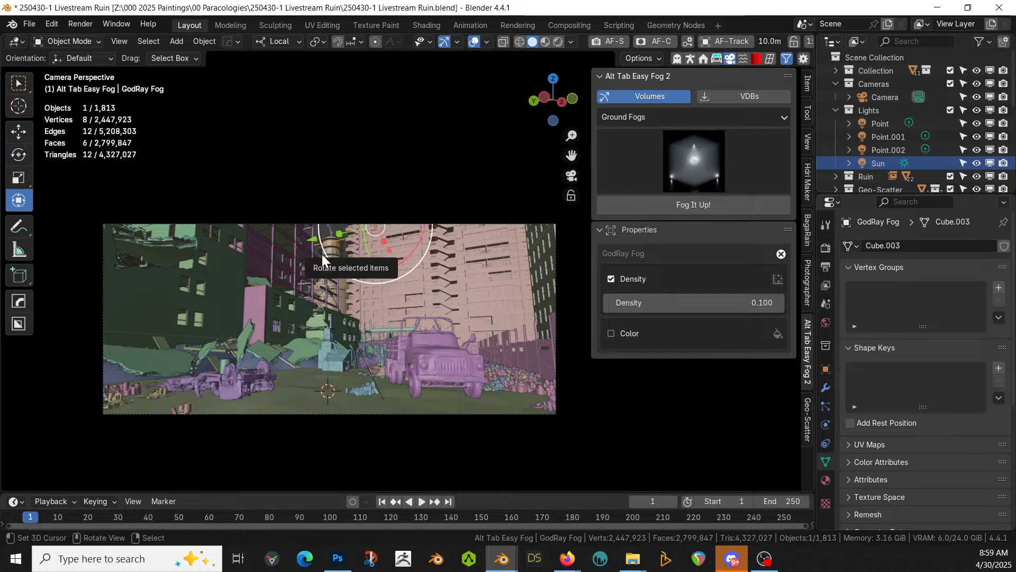
pyautogui.hotkey('ctrl', 's')
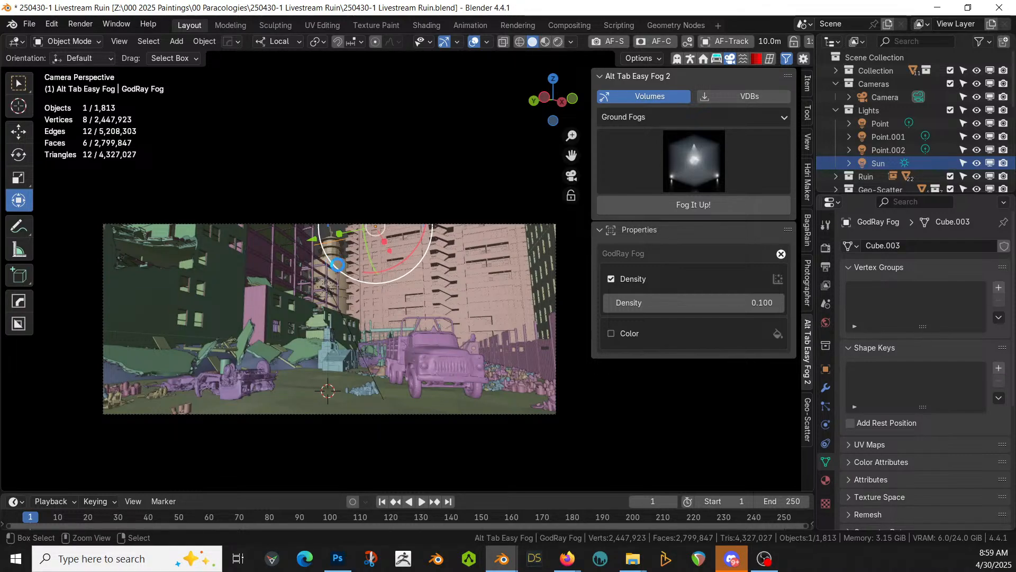
pyautogui.press('z')
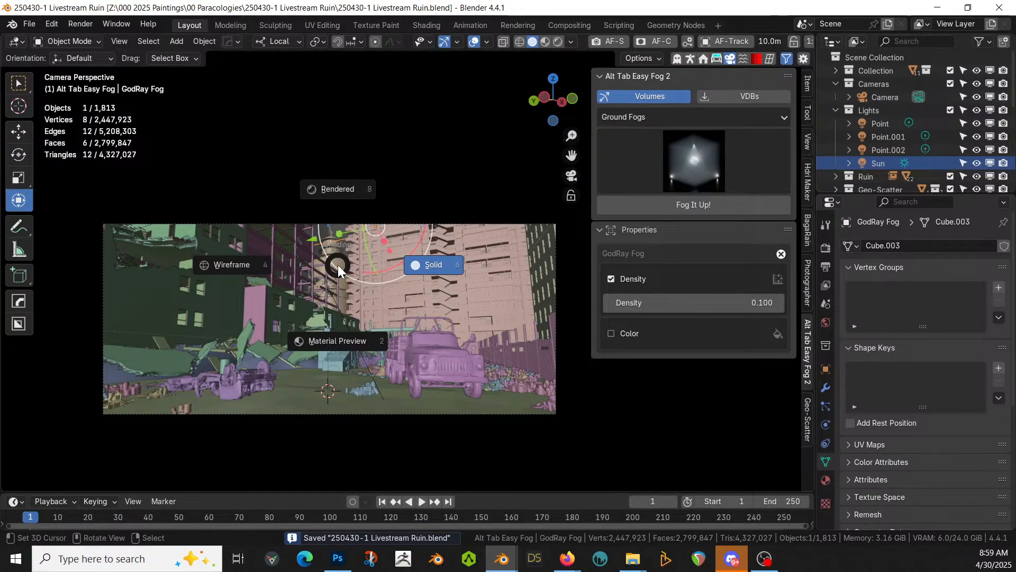
pyautogui.press('8')
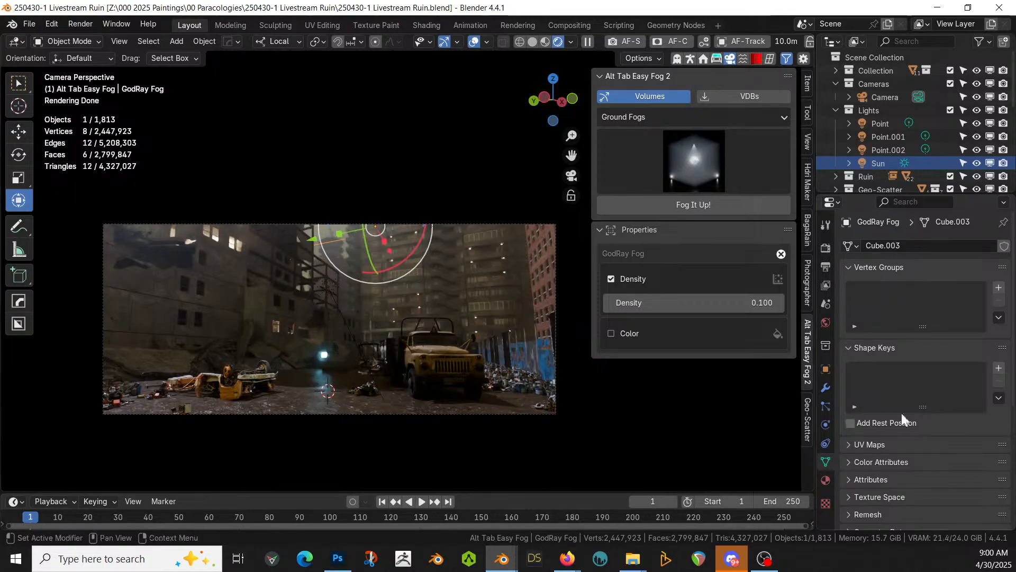
# Try a camera exposure of 5, and return it to 5.5
pyautogui.click(807, 289)
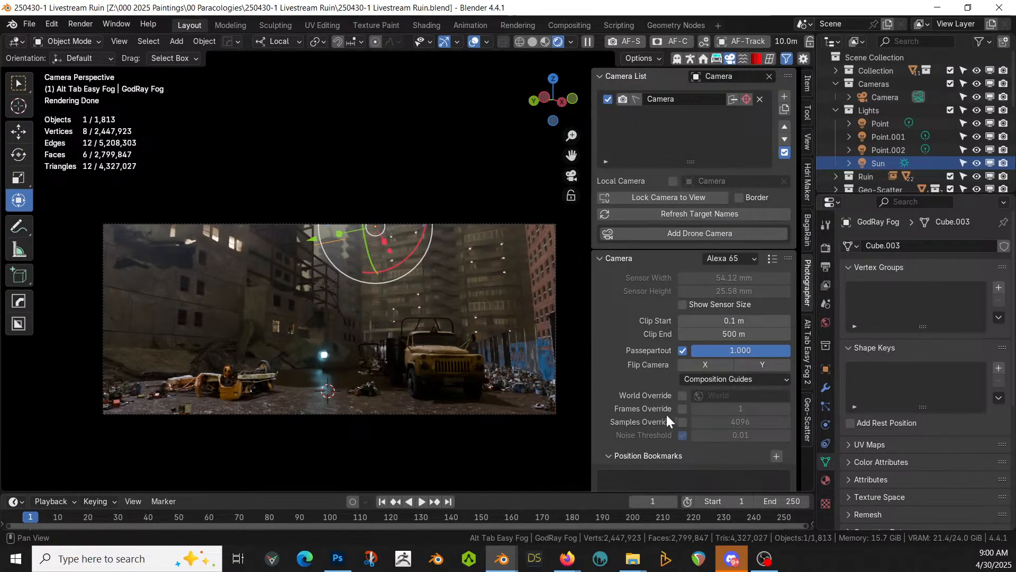
pyautogui.scroll(-5, 666, 404)
pyautogui.scroll(-8, 667, 406)
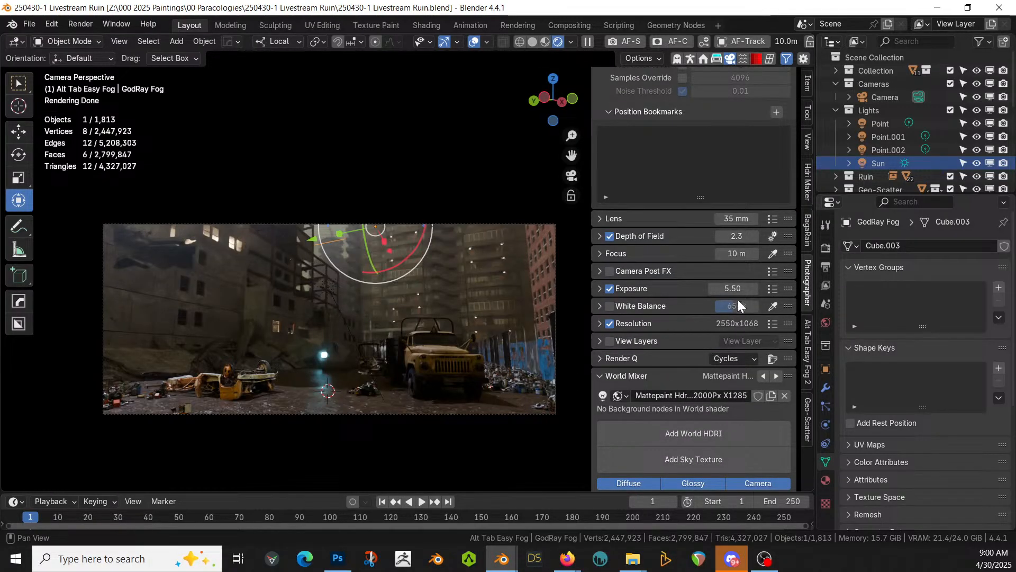
pyautogui.click(734, 288)
pyautogui.write('5')
pyautogui.press('Return')
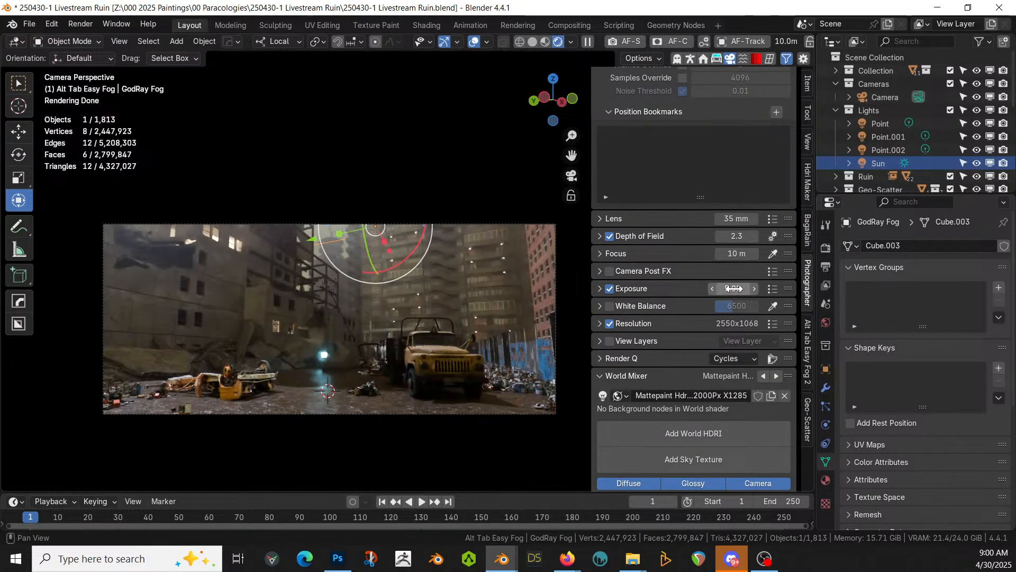
pyautogui.click(750, 292)
pyautogui.write('5.5')
pyautogui.press('Return')
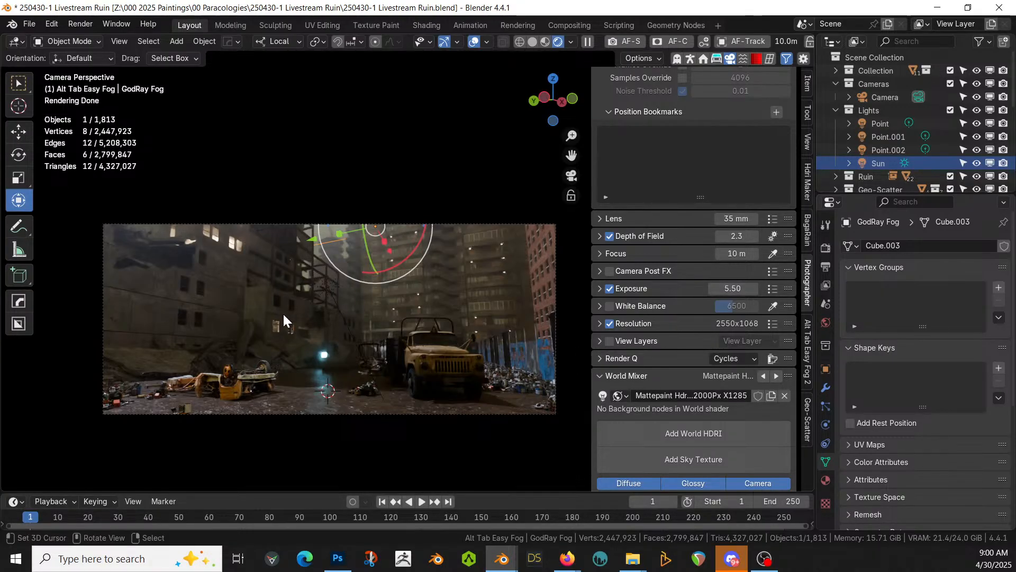
# Toggle Point.001's visibility off and on to check its contribution, and lower its power to 15 W
pyautogui.click(887, 133)
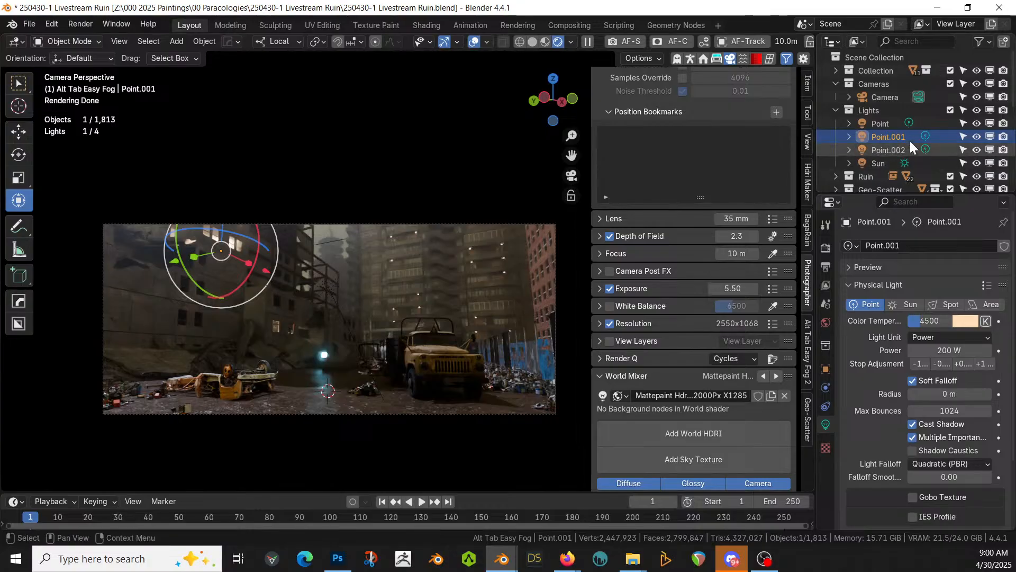
pyautogui.click(977, 137)
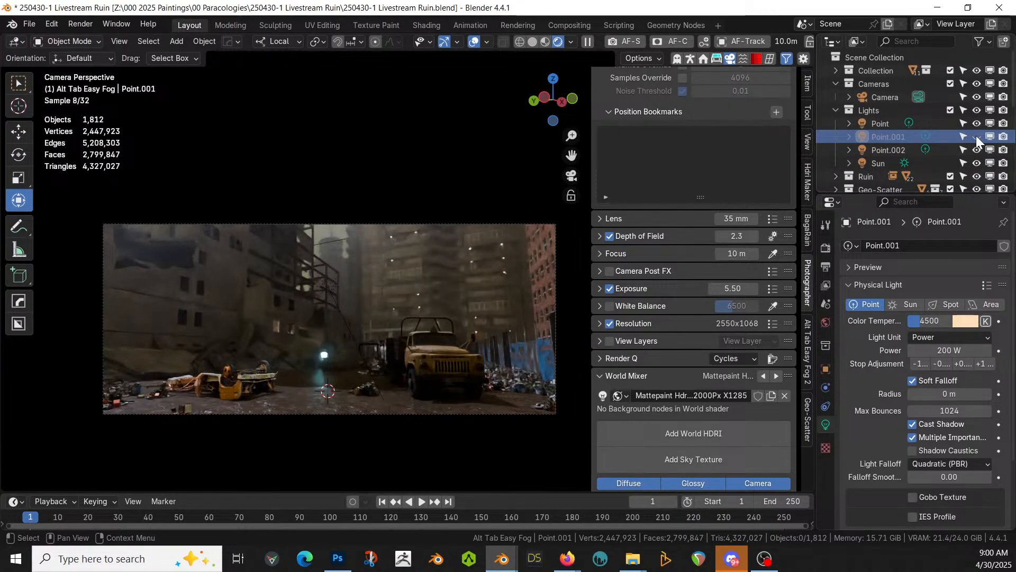
pyautogui.click(976, 136)
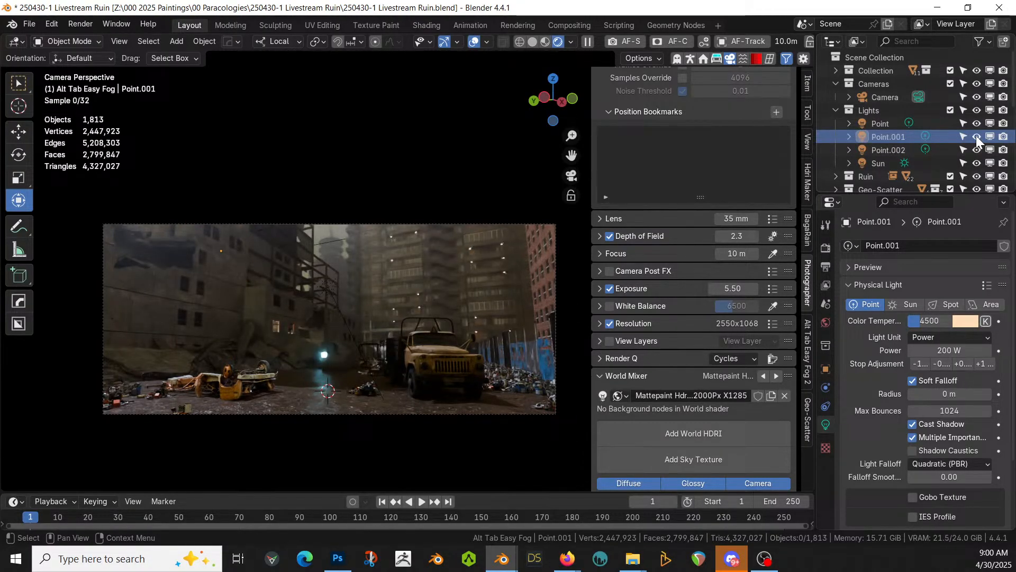
pyautogui.click(894, 137)
pyautogui.doubleClick(948, 350)
pyautogui.write('15')
pyautogui.press('Return')
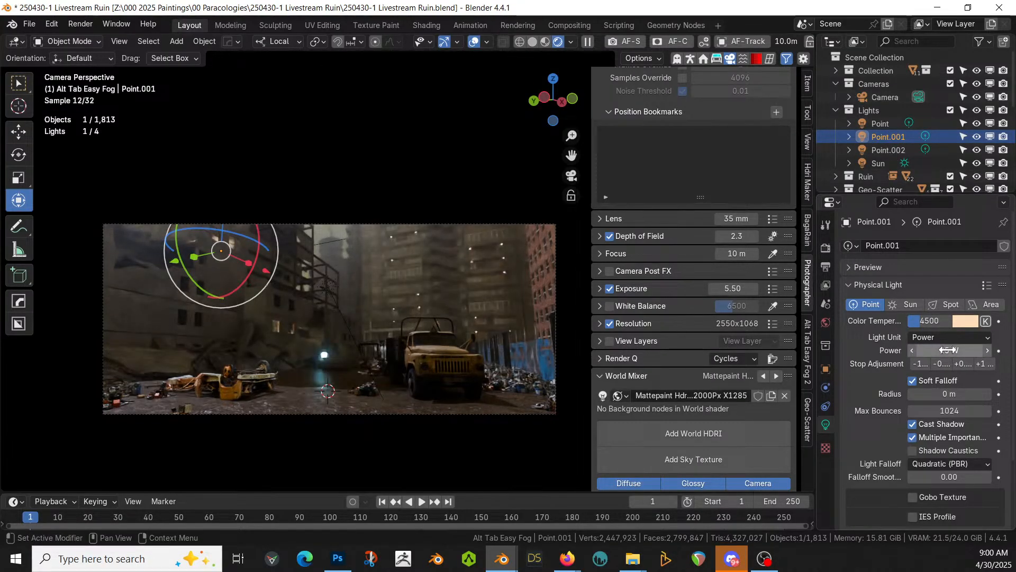
# Shift Point.001 along its local X axis, deeper into the ruined building, and set its power to 10 W
pyautogui.moveTo(266, 269); pyautogui.dragTo(233, 261)
pyautogui.click(948, 350)
pyautogui.write('10')
pyautogui.press('Return')
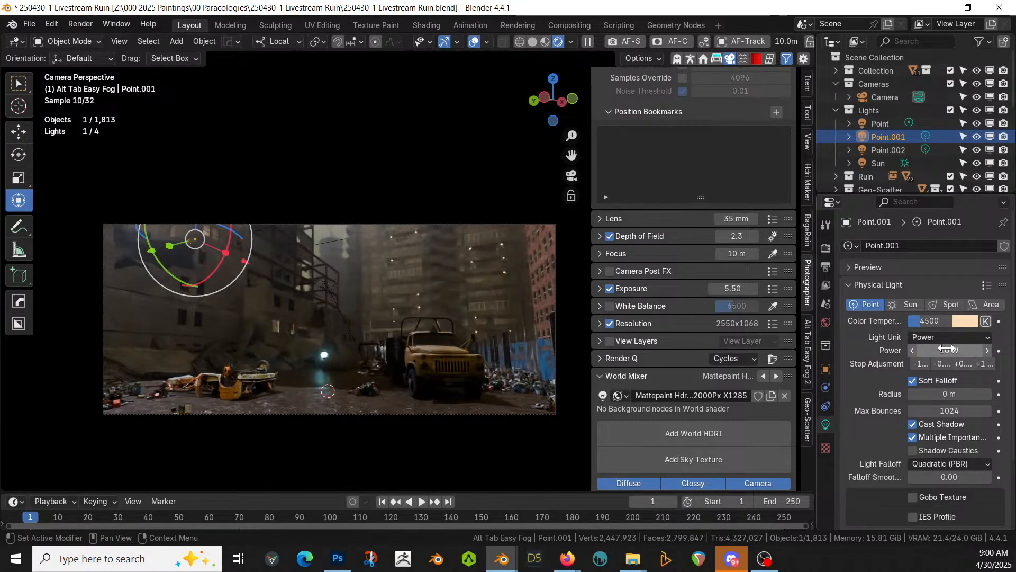
# Check Point.002's contribution by toggling its visibility, and lower its power to 10 W before returning to the camera view
pyautogui.click(888, 153)
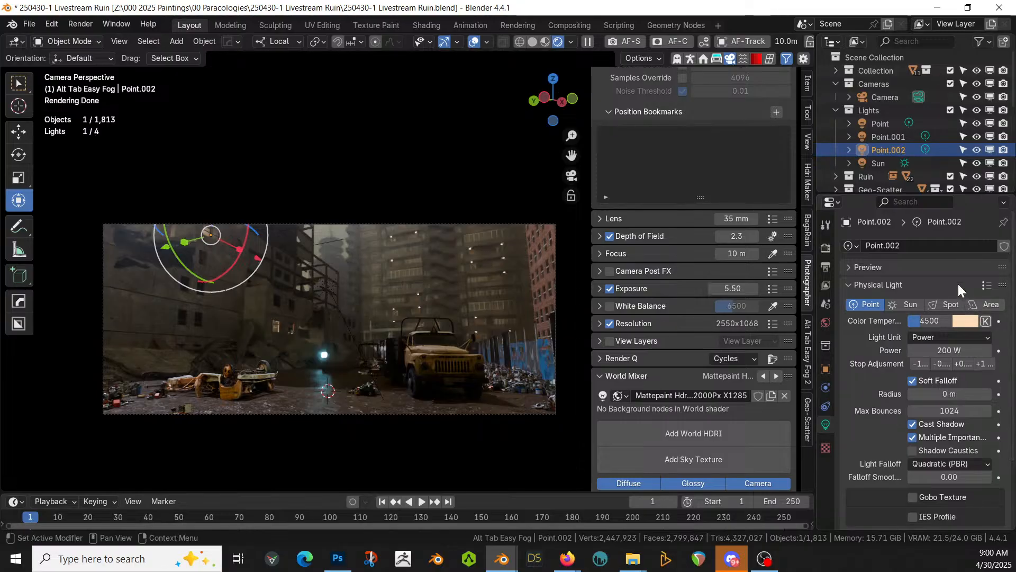
pyautogui.click(977, 149)
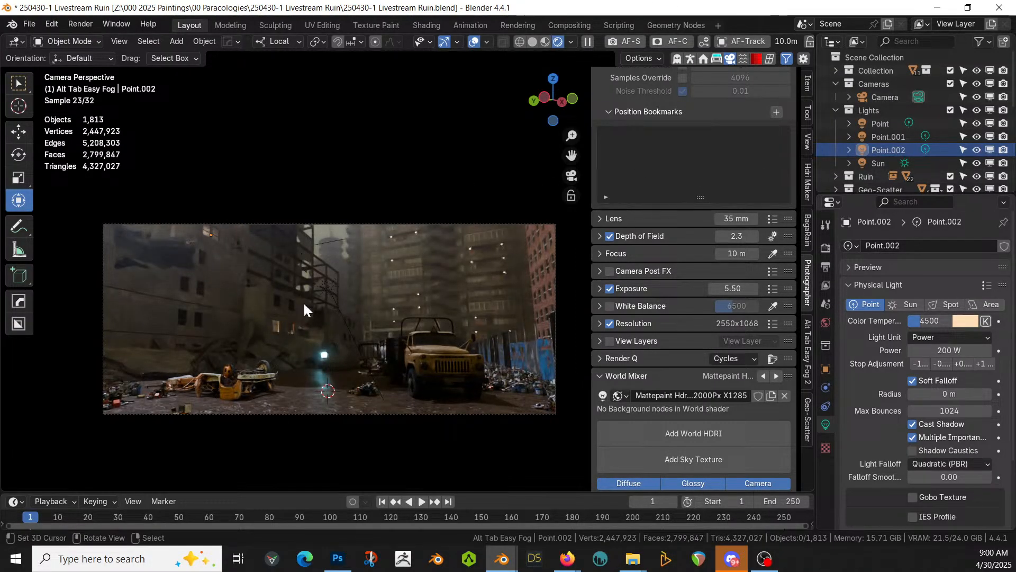
pyautogui.moveTo(301, 296); pyautogui.dragTo(329, 353, button='middle')
pyautogui.scroll(-6, 328, 351)
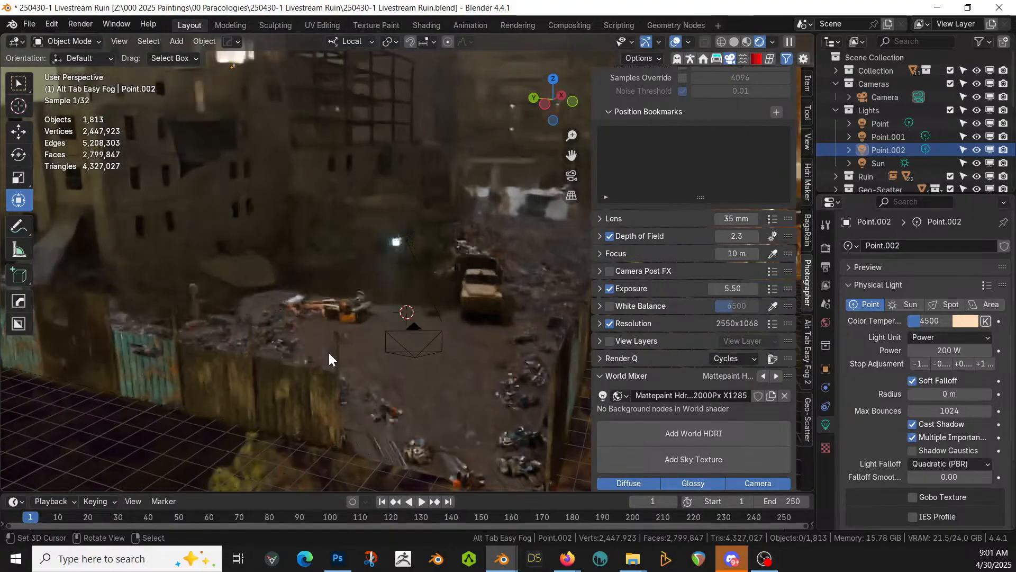
pyautogui.keyDown('shift'); pyautogui.moveTo(396, 294); pyautogui.dragTo(408, 412, button='middle'); pyautogui.keyUp('shift')
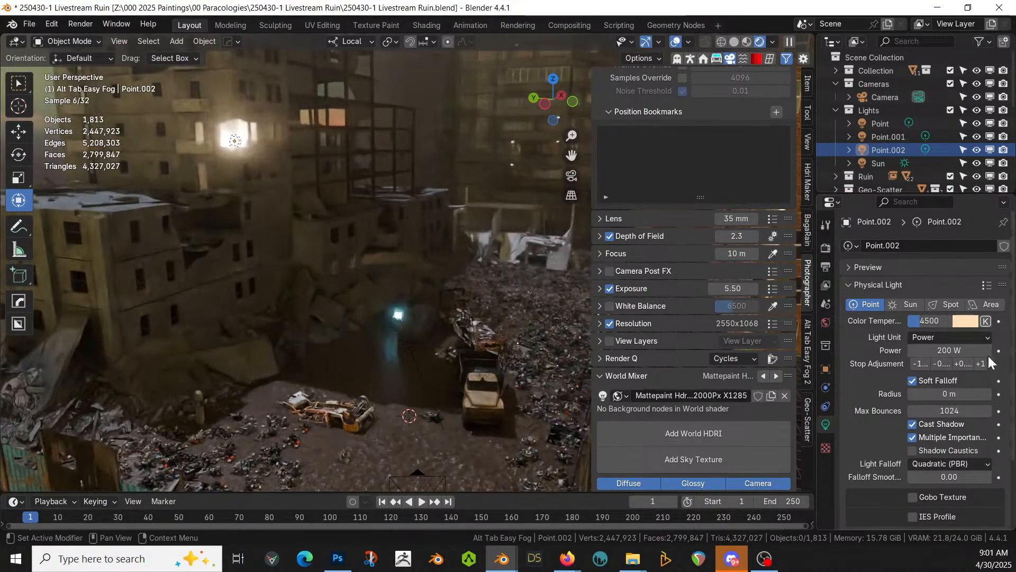
pyautogui.moveTo(948, 350)
pyautogui.mouseDown()
pyautogui.moveTo(928, 350)
pyautogui.moveTo(945, 350)
pyautogui.mouseUp()
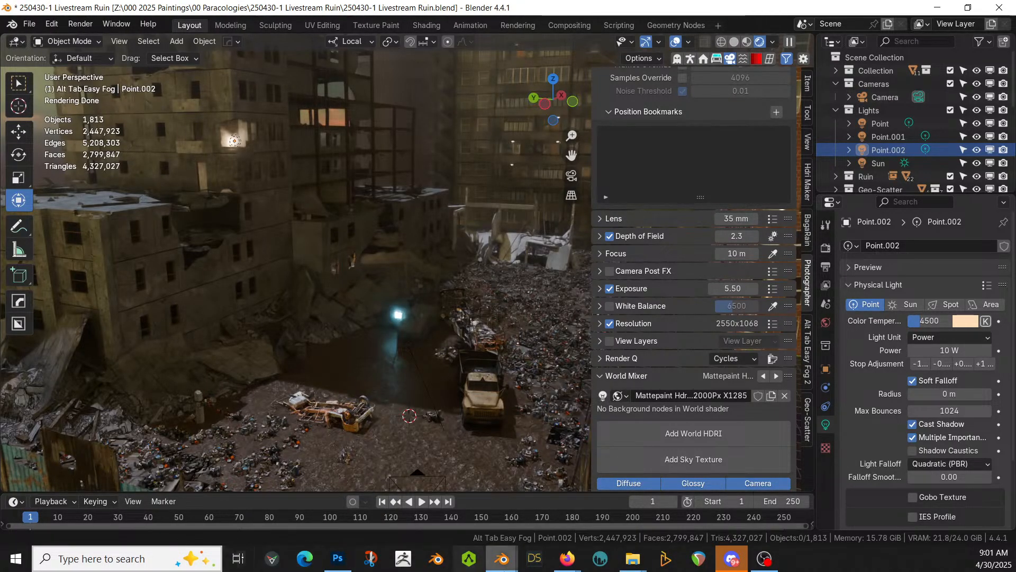
pyautogui.press('KP_0')
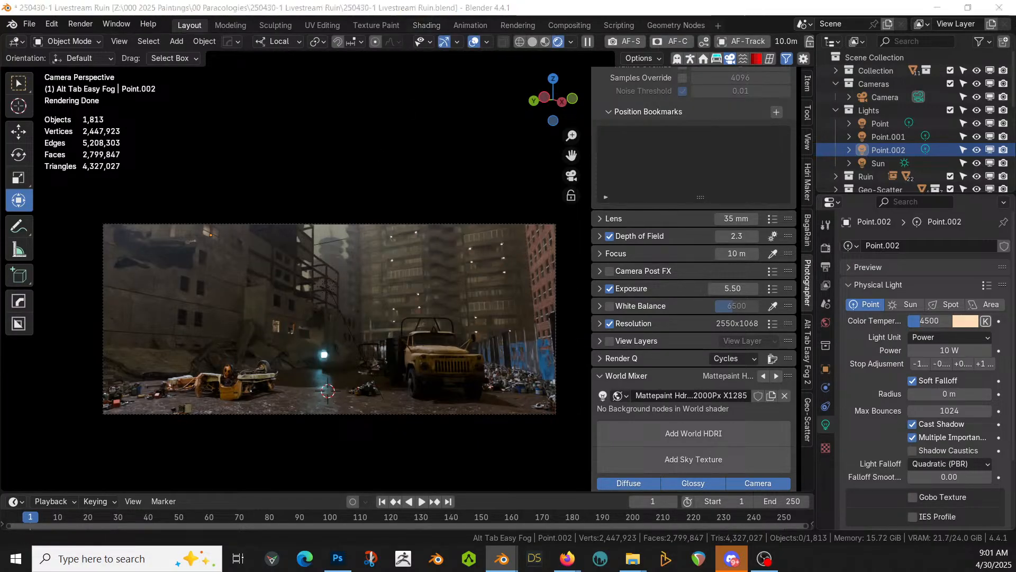
# In solid shading, make Collection active and place the CP_street greeble C 2K asset on the ground beside the wrecked vehicle
pyautogui.press('z')
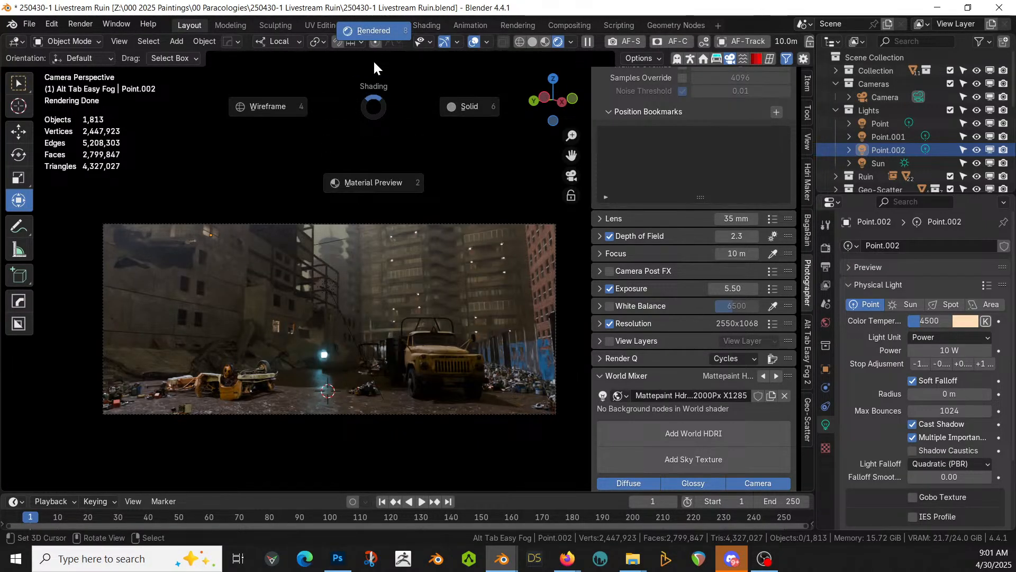
pyautogui.press('6')
pyautogui.moveTo(401, 259)
pyautogui.mouseDown(button='middle')
pyautogui.moveTo(393, 290)
pyautogui.moveTo(407, 290)
pyautogui.mouseUp(button='middle')
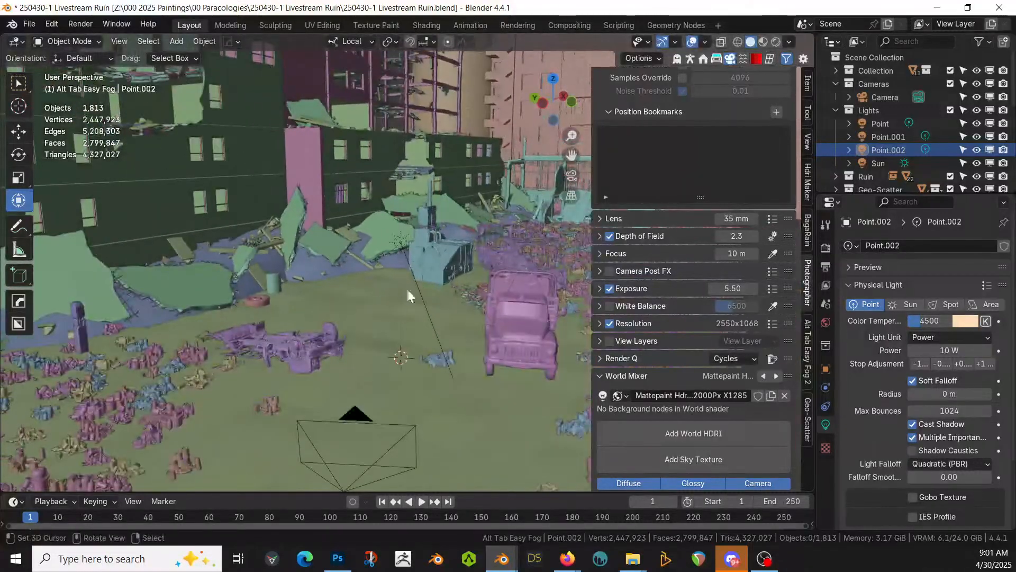
pyautogui.click(876, 70)
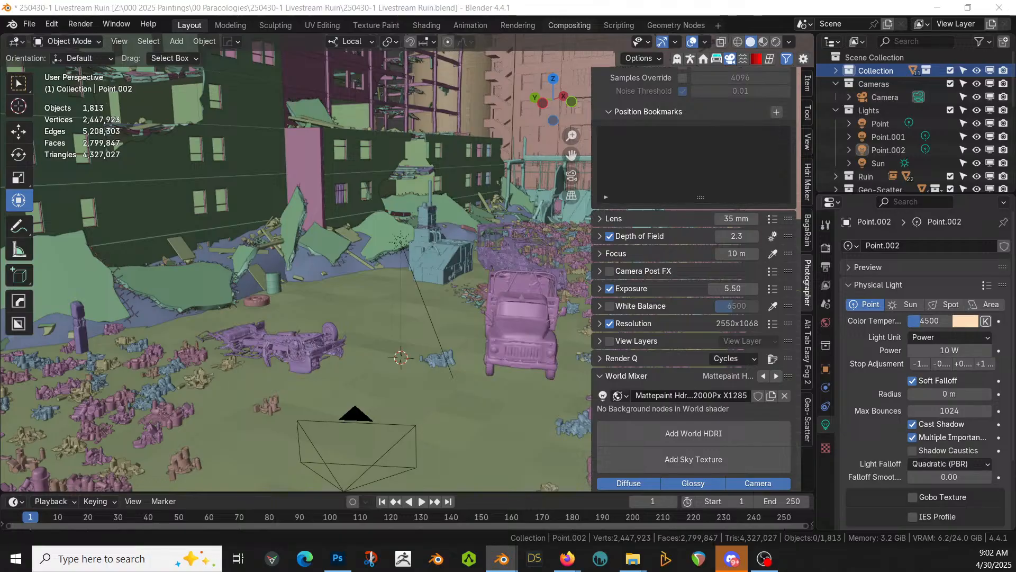
pyautogui.moveTo(153, 98); pyautogui.dragTo(251, 424)
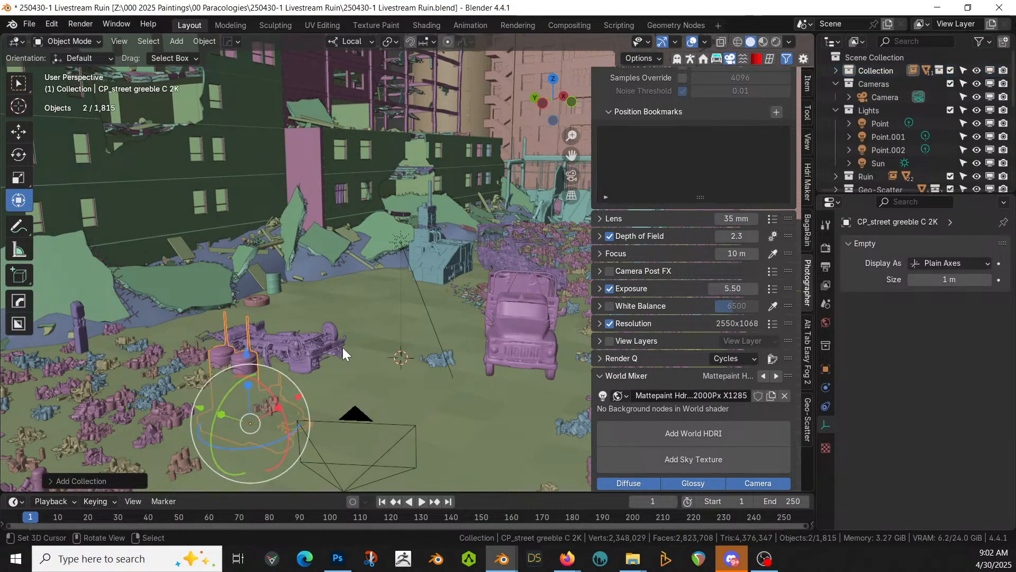
# Raise the street greeble about 2.25 m along its local Z axis and check its placement through the camera
pyautogui.press('KP_Decimal')
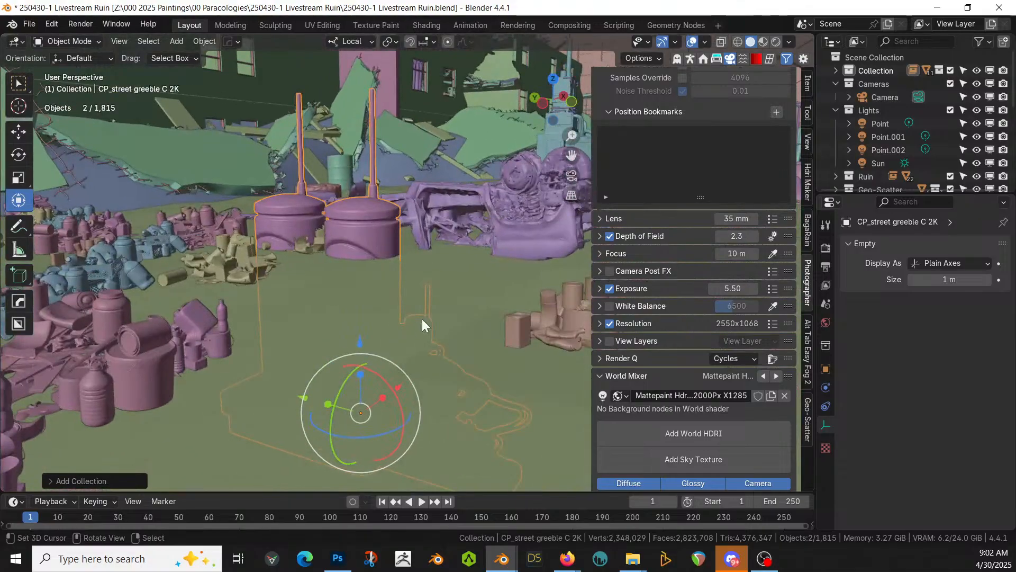
pyautogui.press('g')
pyautogui.press('z')
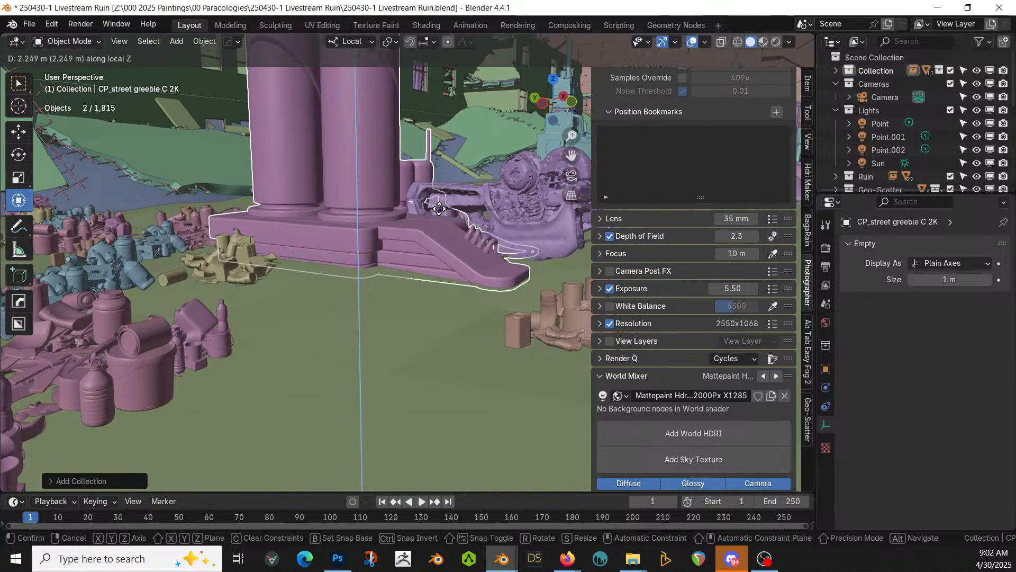
pyautogui.click(440, 211)
pyautogui.press('KP_0')
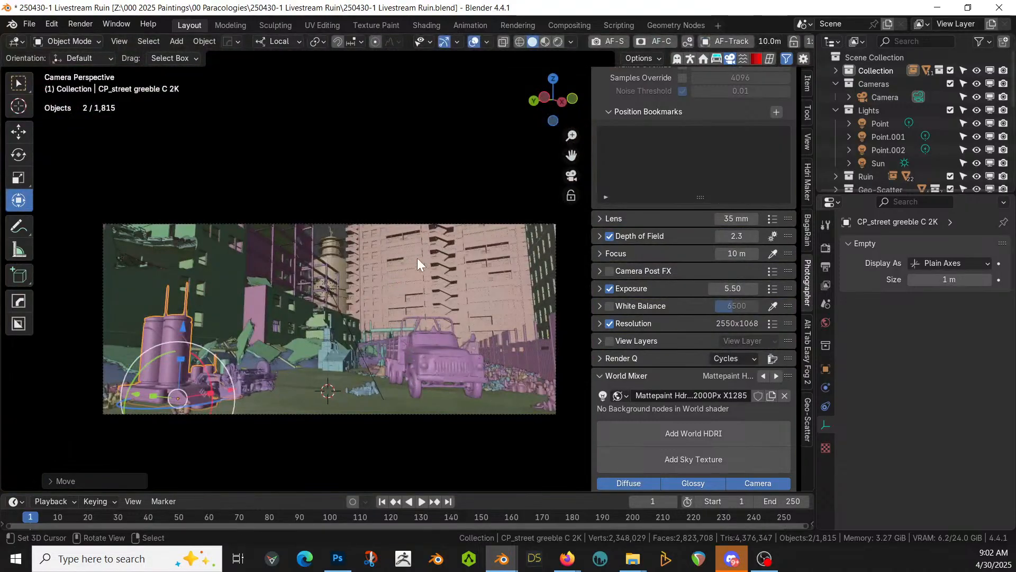
# Reposition the street greeble on the ground, closer to the camera and in front of the wrecked vehicle
pyautogui.moveTo(328, 336); pyautogui.dragTo(292, 187, button='middle')
pyautogui.moveTo(303, 171); pyautogui.dragTo(297, 214)
pyautogui.moveTo(185, 248); pyautogui.dragTo(324, 253)
pyautogui.moveTo(324, 253); pyautogui.dragTo(273, 315, button='middle')
# Move the street greeble into the Ruin collection and view it rendered through the camera
pyautogui.press('m')
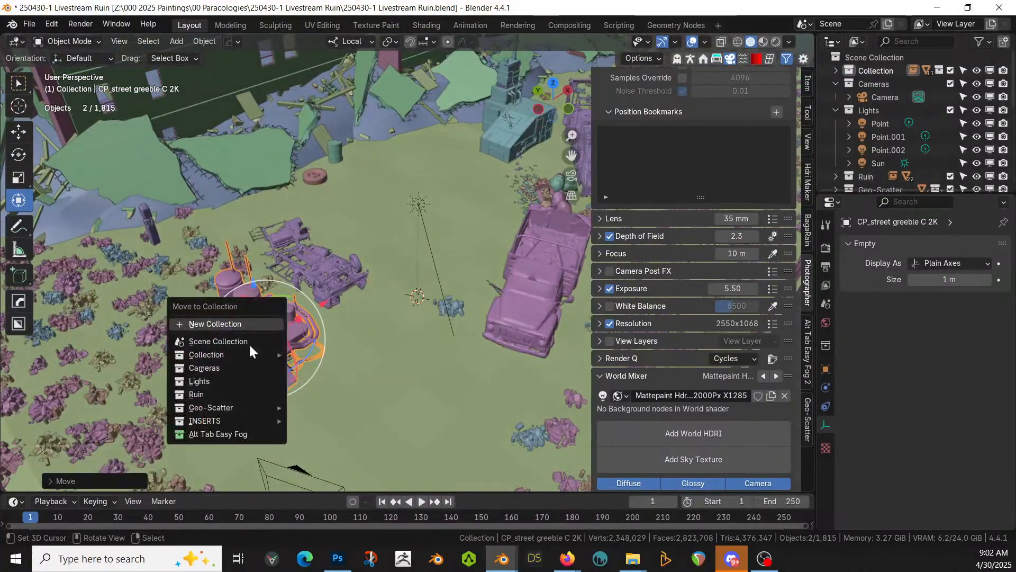
pyautogui.click(221, 396)
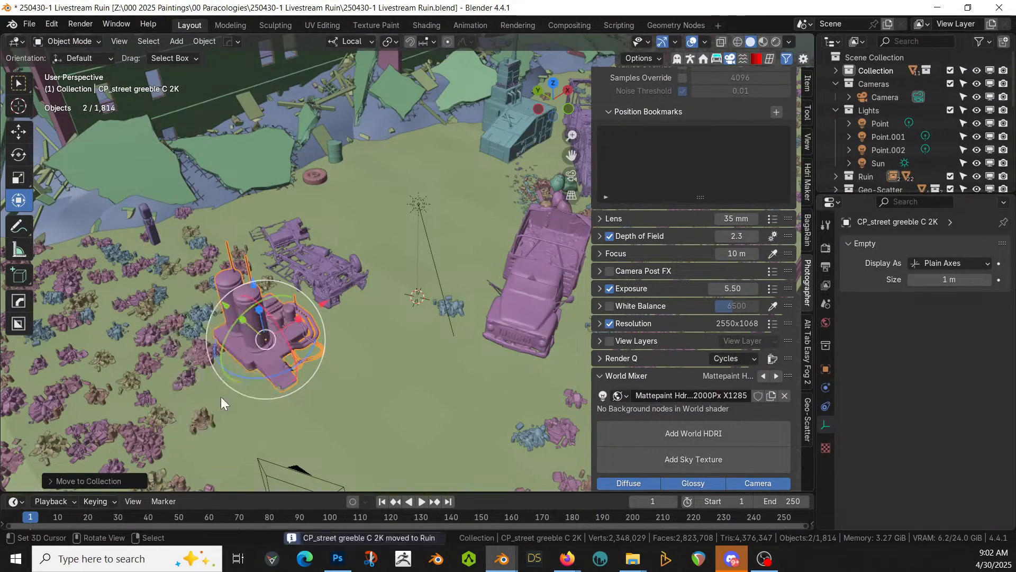
pyautogui.press('KP_0')
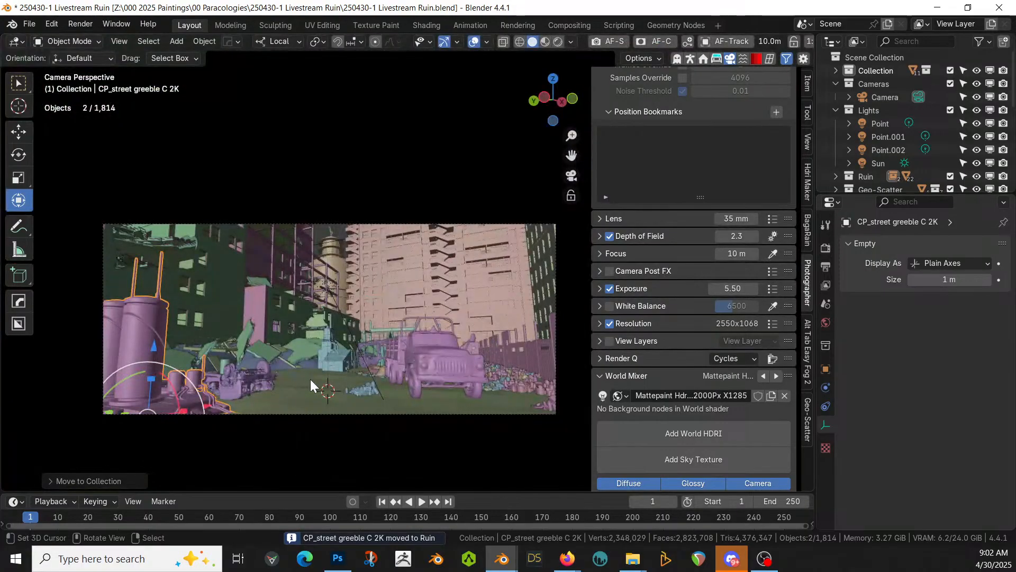
pyautogui.press('z')
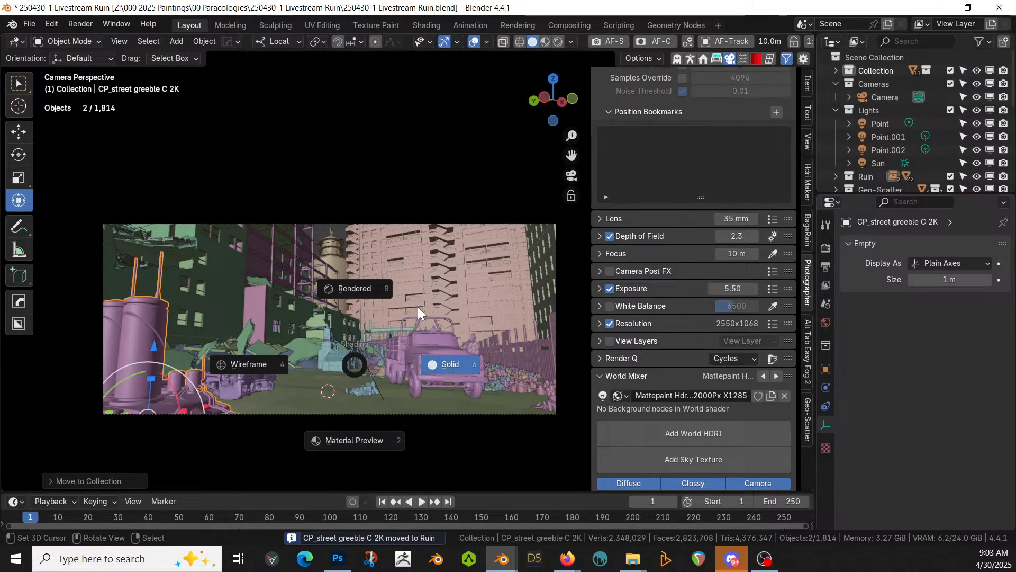
pyautogui.press('8')
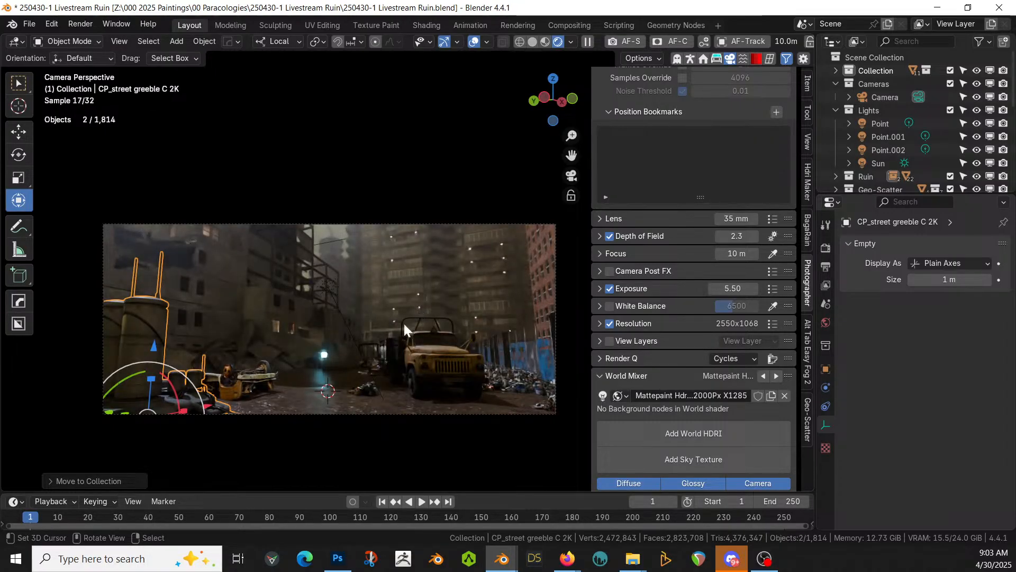
pyautogui.click(288, 468)
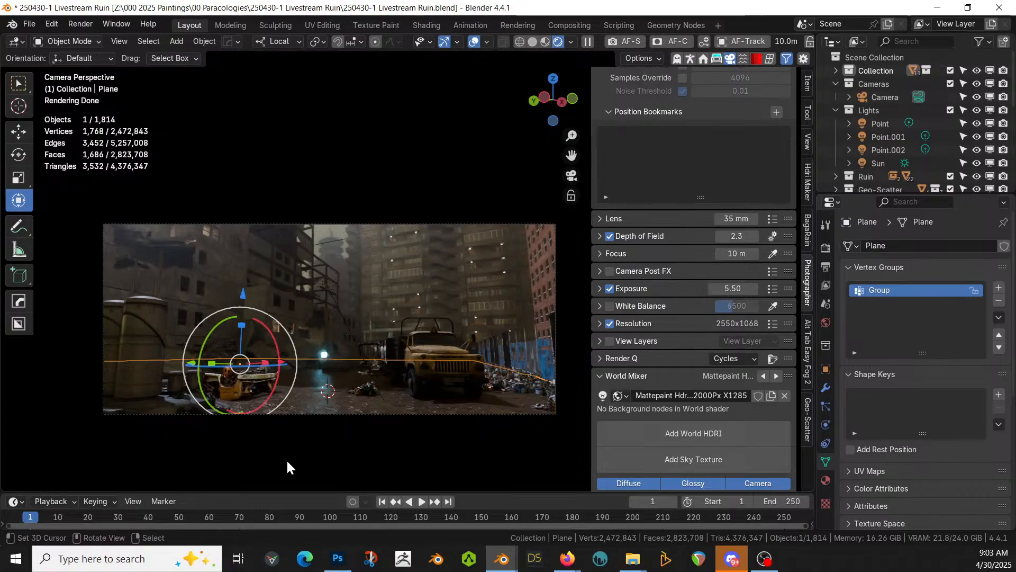
# Examine the ruined block, the rubble around it and the perimeter wall in solid shading, ending in the camera view
pyautogui.press('z')
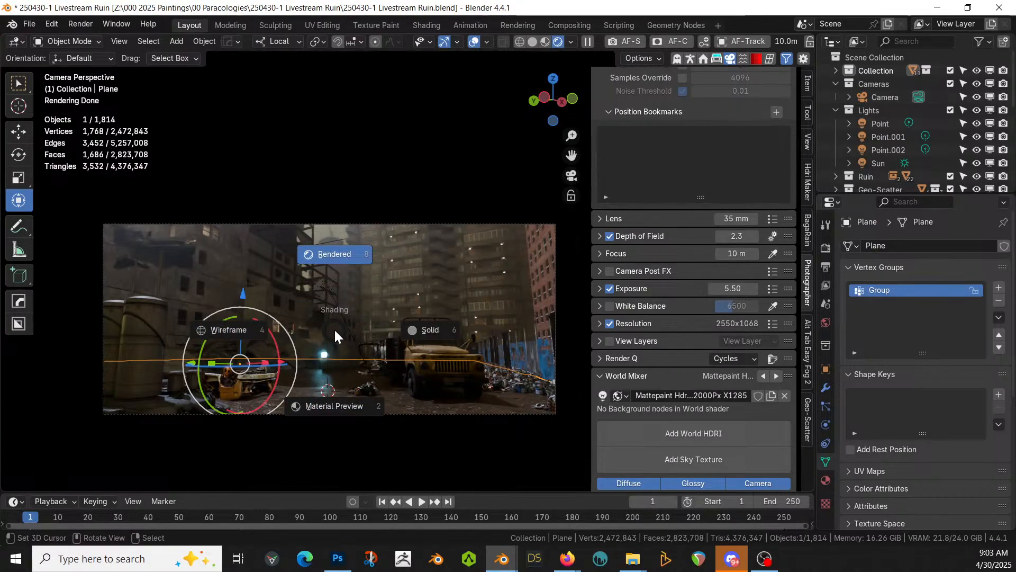
pyautogui.press('6')
pyautogui.moveTo(338, 328)
pyautogui.mouseDown(button='middle')
pyautogui.moveTo(354, 336)
pyautogui.moveTo(334, 361)
pyautogui.moveTo(333, 289)
pyautogui.moveTo(377, 388)
pyautogui.moveTo(405, 402)
pyautogui.moveTo(373, 433)
pyautogui.moveTo(372, 452)
pyautogui.mouseUp(button='middle')
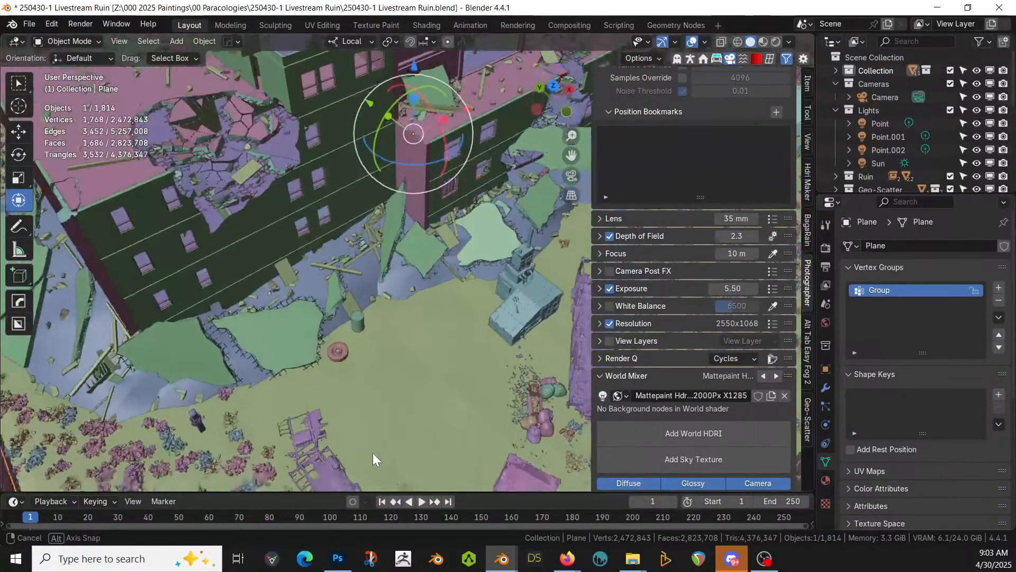
pyautogui.rightClick(510, 302)
pyautogui.press('KP_Decimal')
pyautogui.moveTo(515, 303); pyautogui.dragTo(614, 282, button='middle')
pyautogui.scroll(-4, 614, 281)
pyautogui.moveTo(442, 259); pyautogui.dragTo(236, 262, button='middle')
pyautogui.keyDown('shift'); pyautogui.click(205, 322); pyautogui.keyUp('shift')
pyautogui.moveTo(202, 328); pyautogui.dragTo(293, 401, button='middle')
pyautogui.moveTo(293, 328); pyautogui.dragTo(473, 417, button='middle')
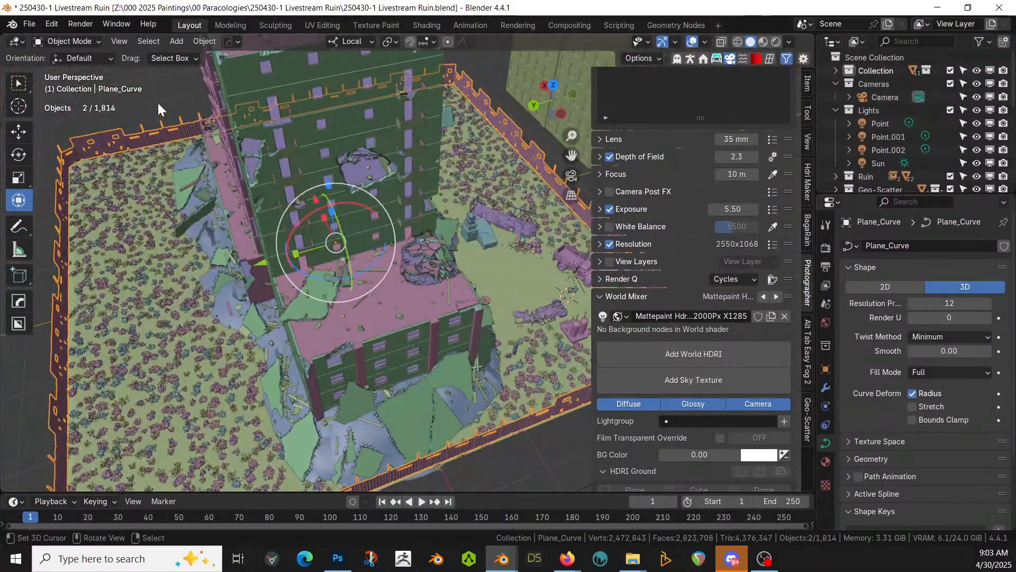
pyautogui.press('KP_0')
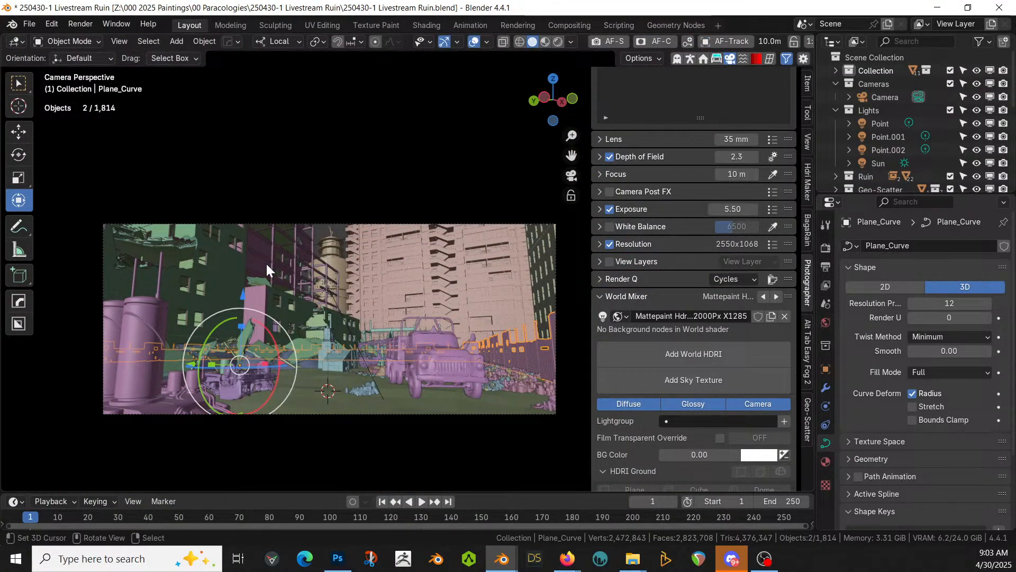
# Save the file, and apply Shade Smooth to the ground plane
pyautogui.hotkey('ctrl', 's')
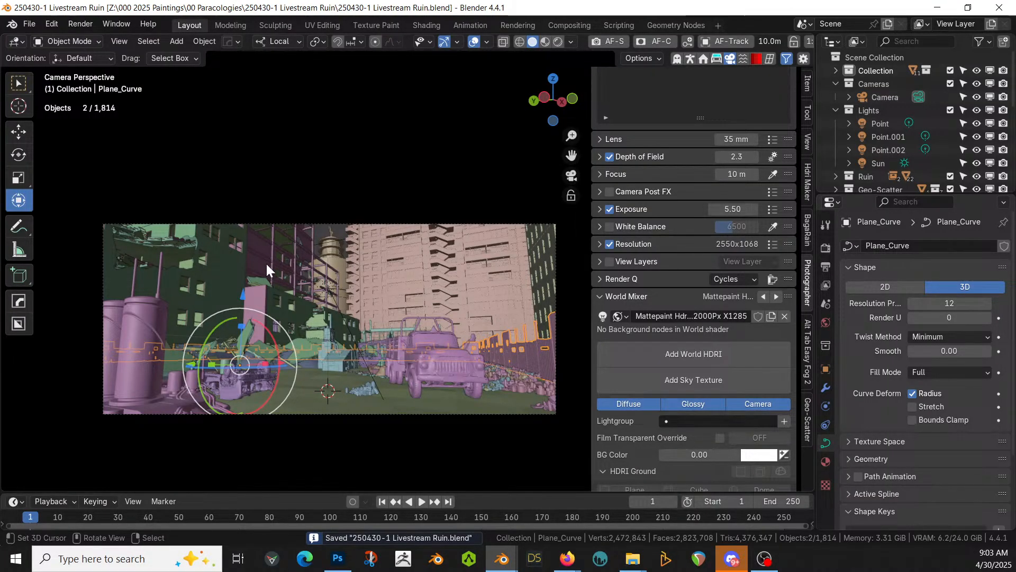
pyautogui.moveTo(458, 321); pyautogui.dragTo(479, 402, button='middle')
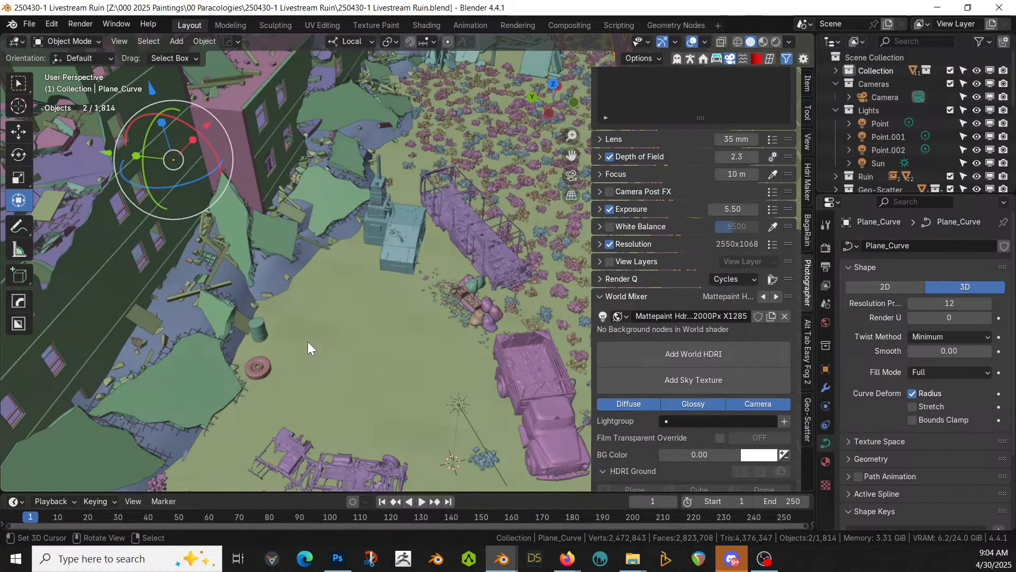
pyautogui.moveTo(409, 341); pyautogui.dragTo(343, 242, button='middle')
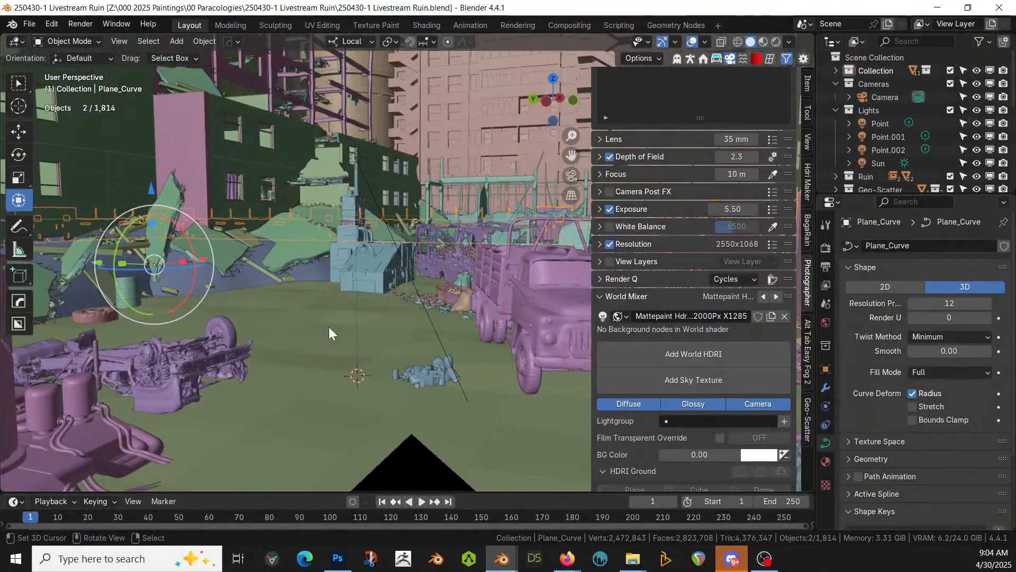
pyautogui.click(258, 180)
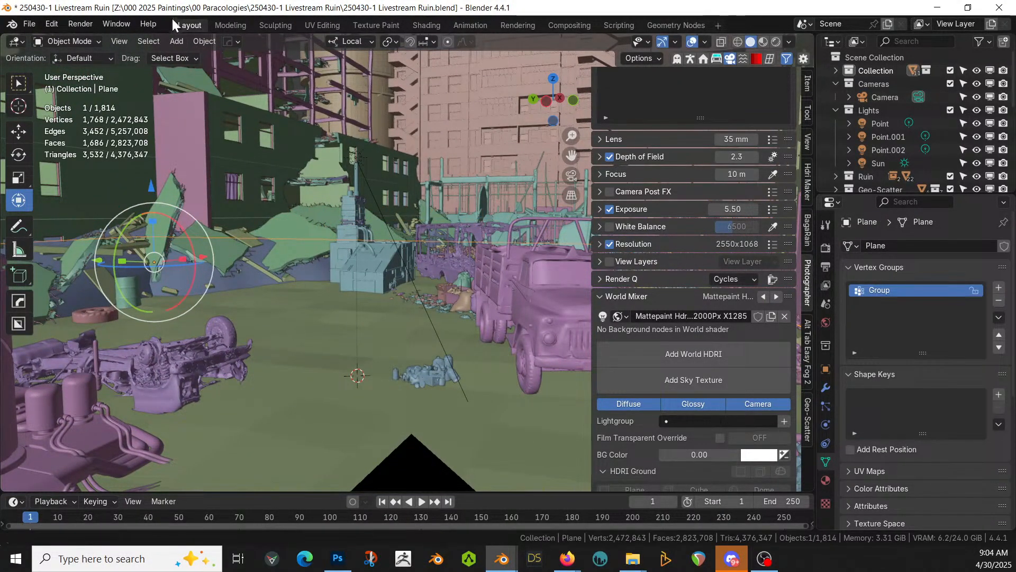
pyautogui.click(205, 41)
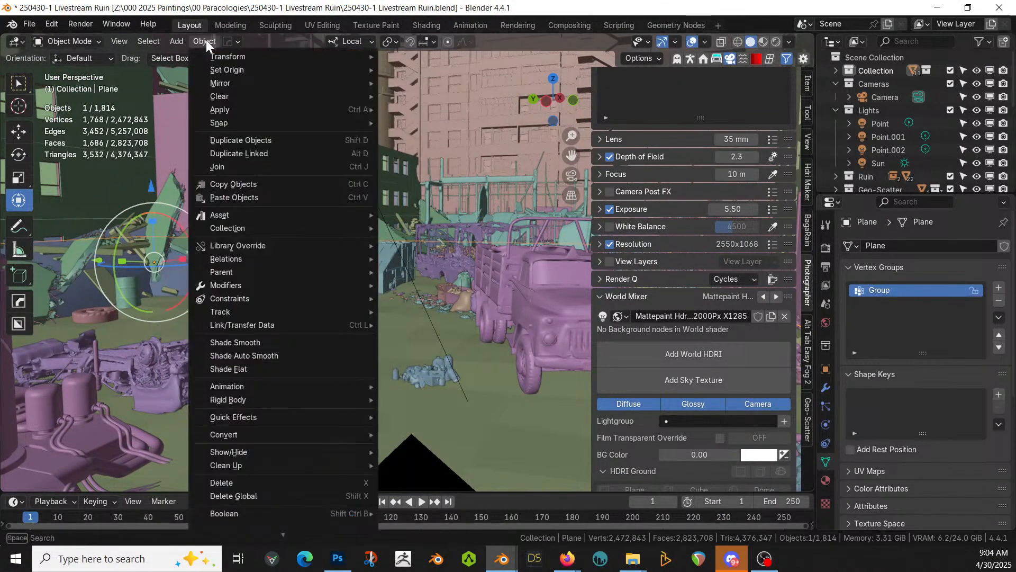
pyautogui.click(265, 342)
# View the ground plane through the camera in rendered shading
pyautogui.moveTo(277, 342); pyautogui.dragTo(311, 351, button='middle')
pyautogui.press('KP_0')
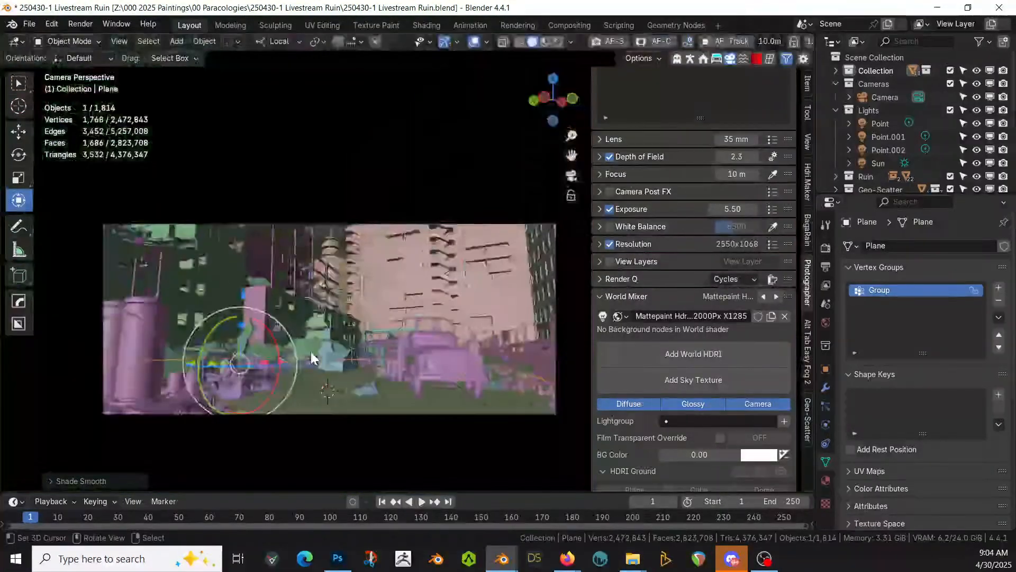
pyautogui.press('z')
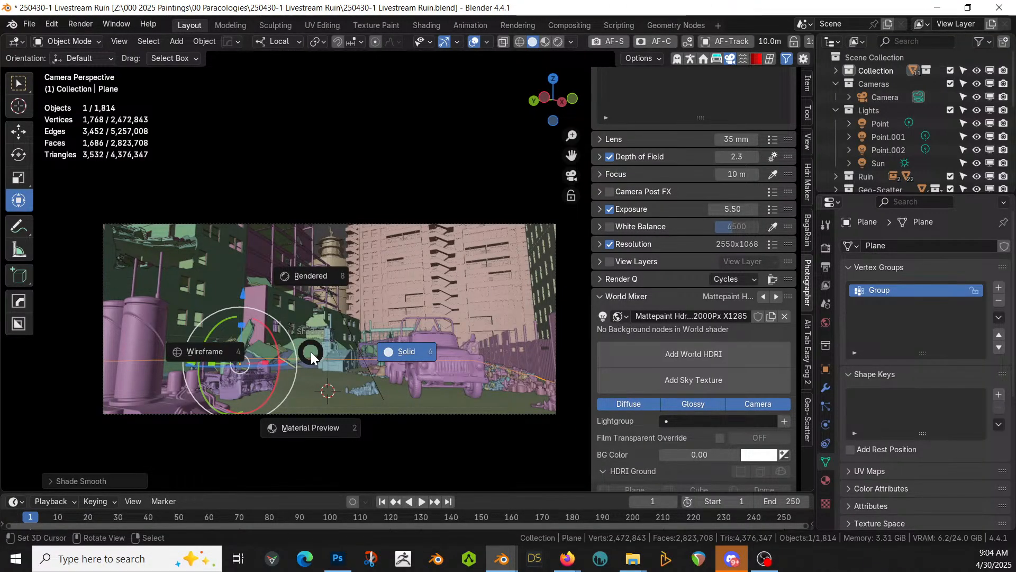
pyautogui.press('8')
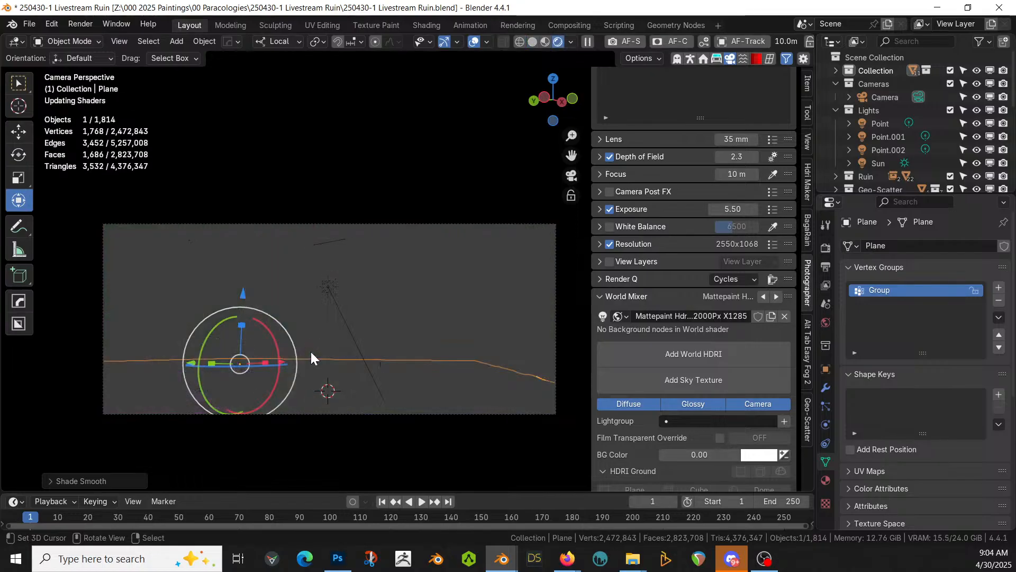